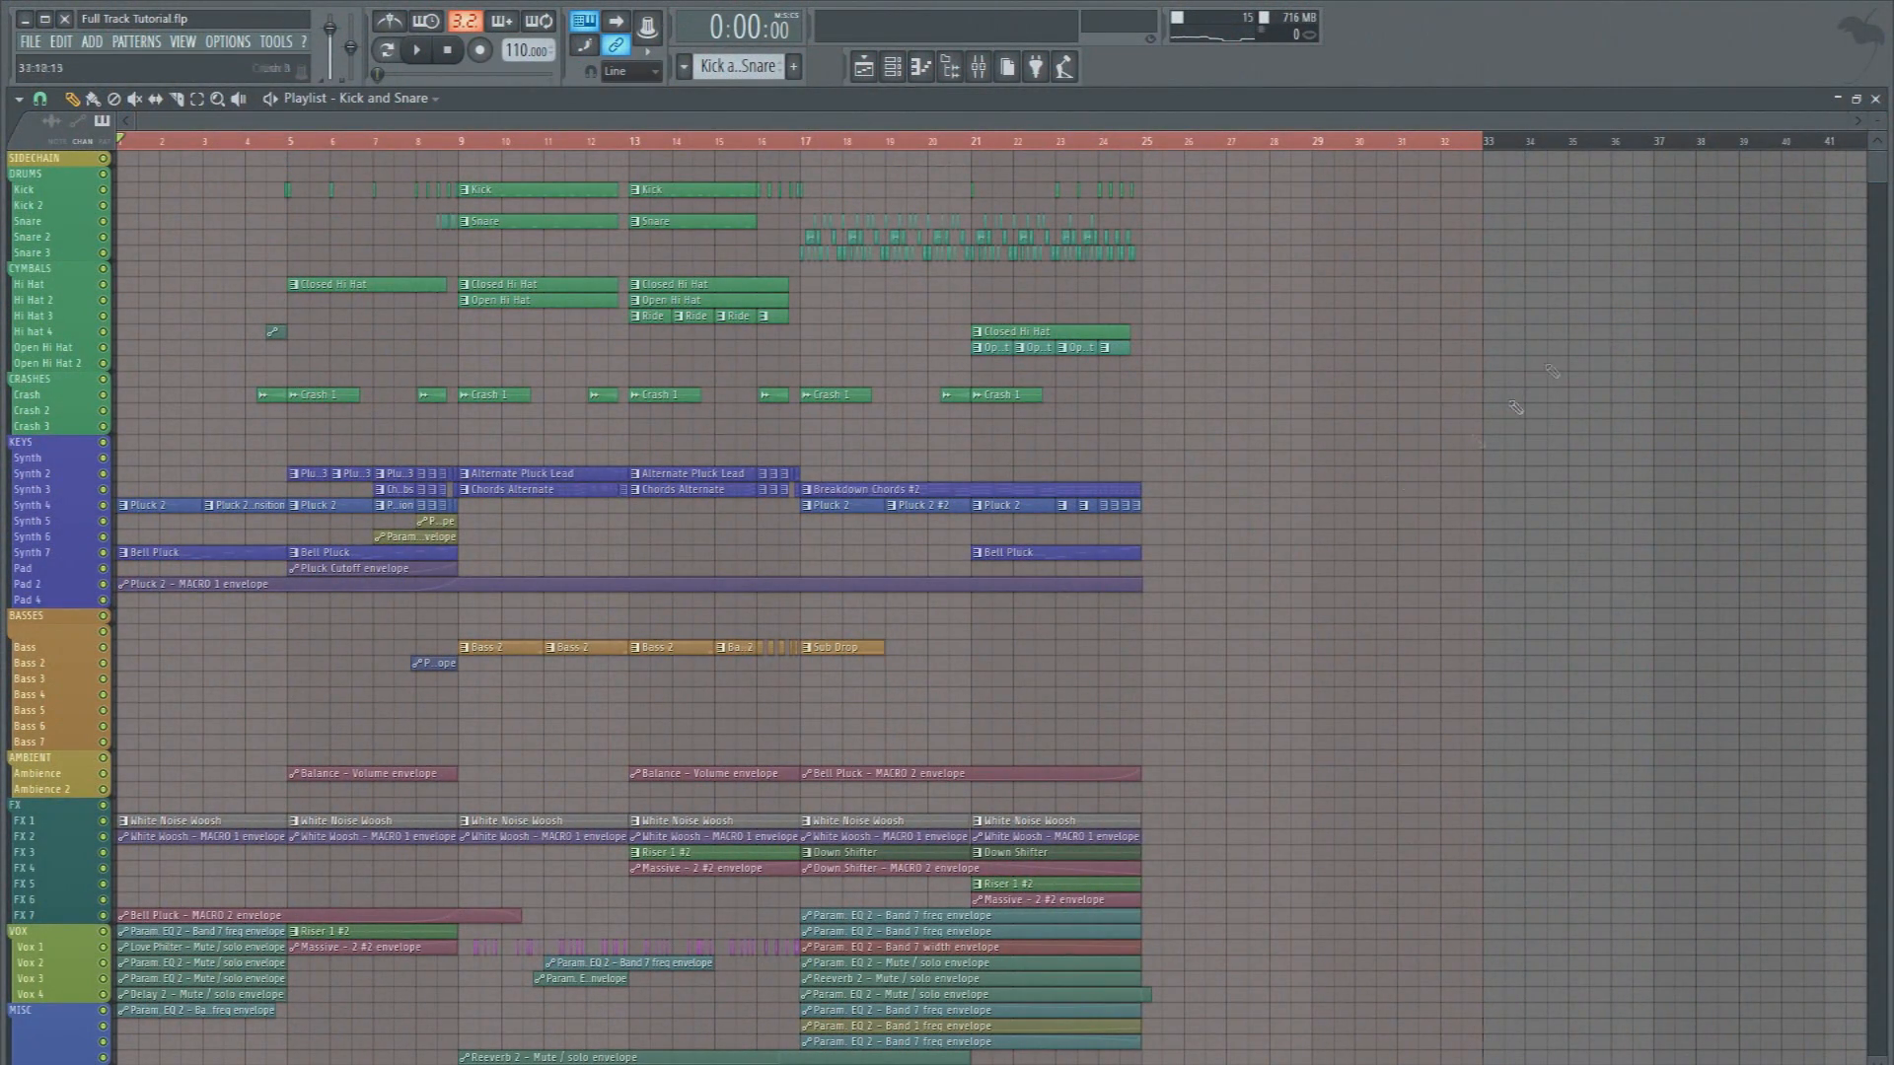
Select the playlist time range from bar 25 to bar 33 as the loop region
{"action": "left_click_drag", "start_coordinate": [1841, 123], "coordinate": [1168, 124]}
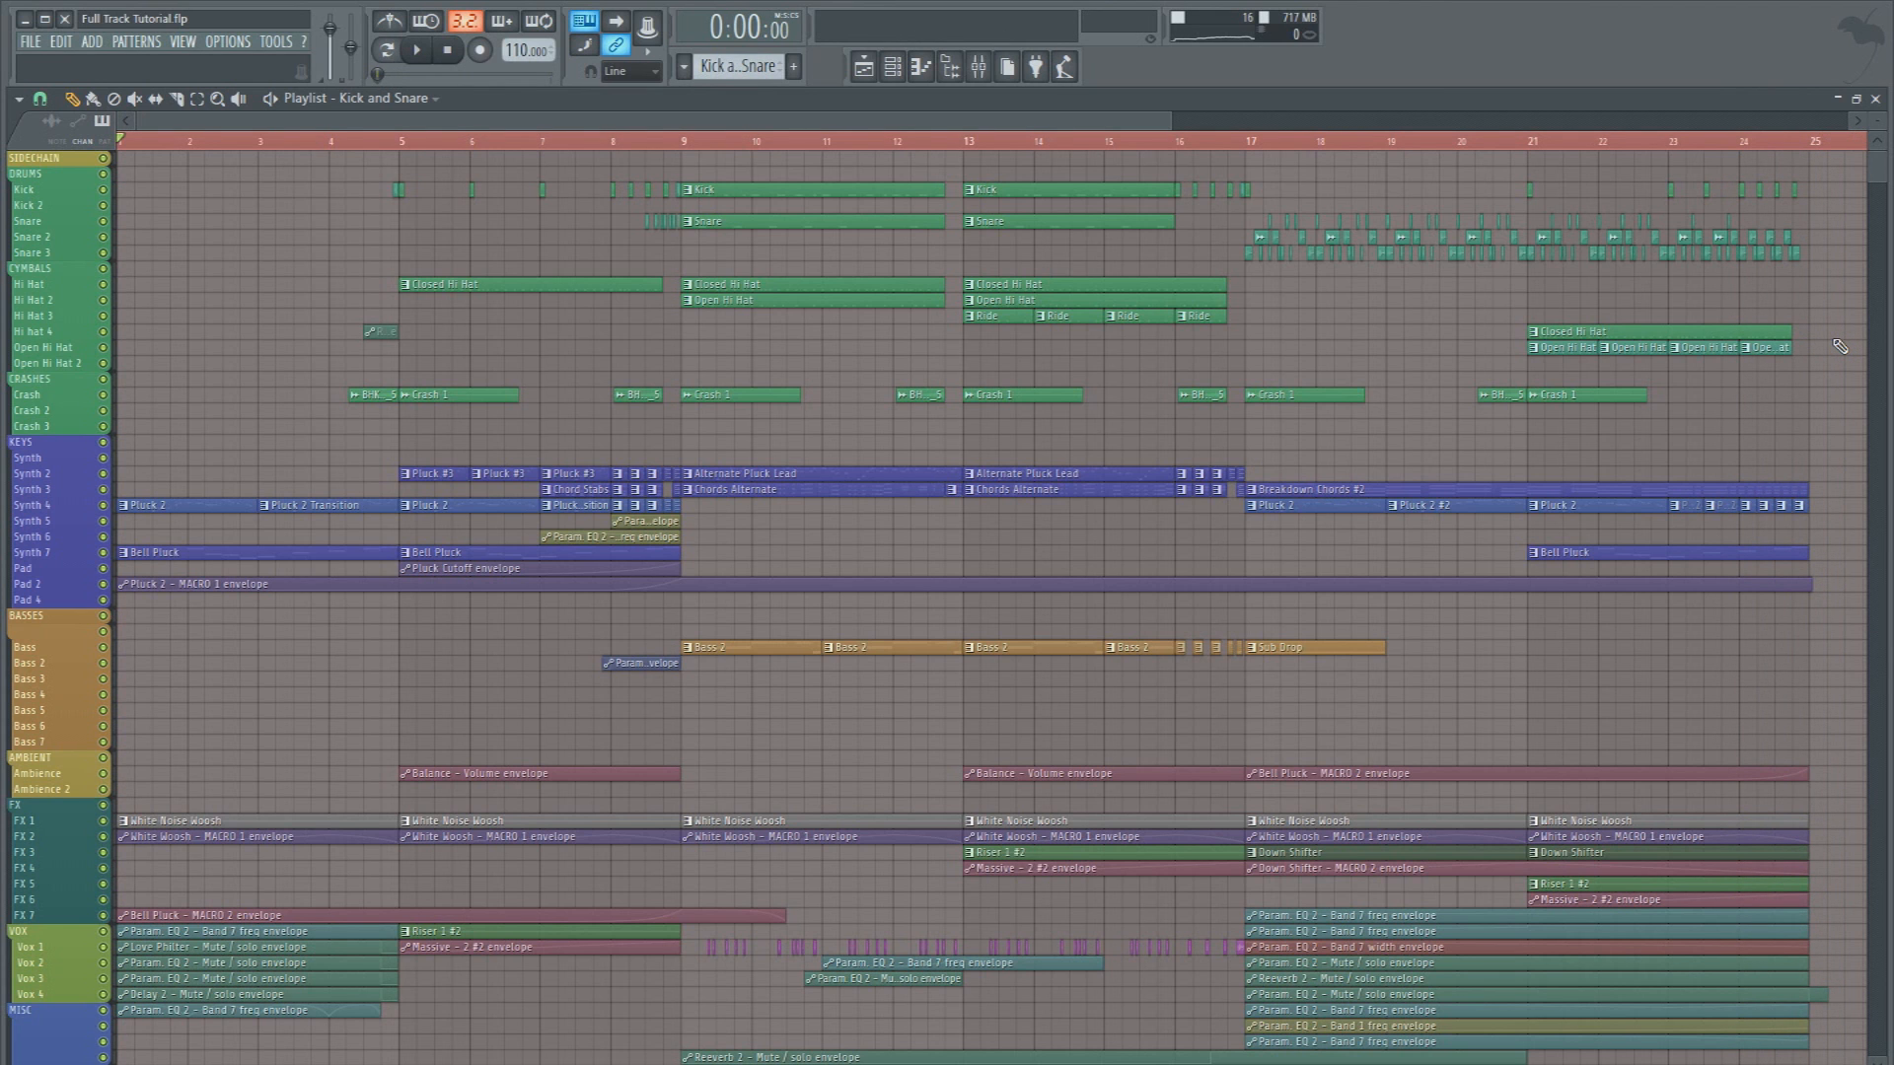
{"action": "scroll", "coordinate": [1437, 393], "scroll_direction": "down", "scroll_amount": 1}
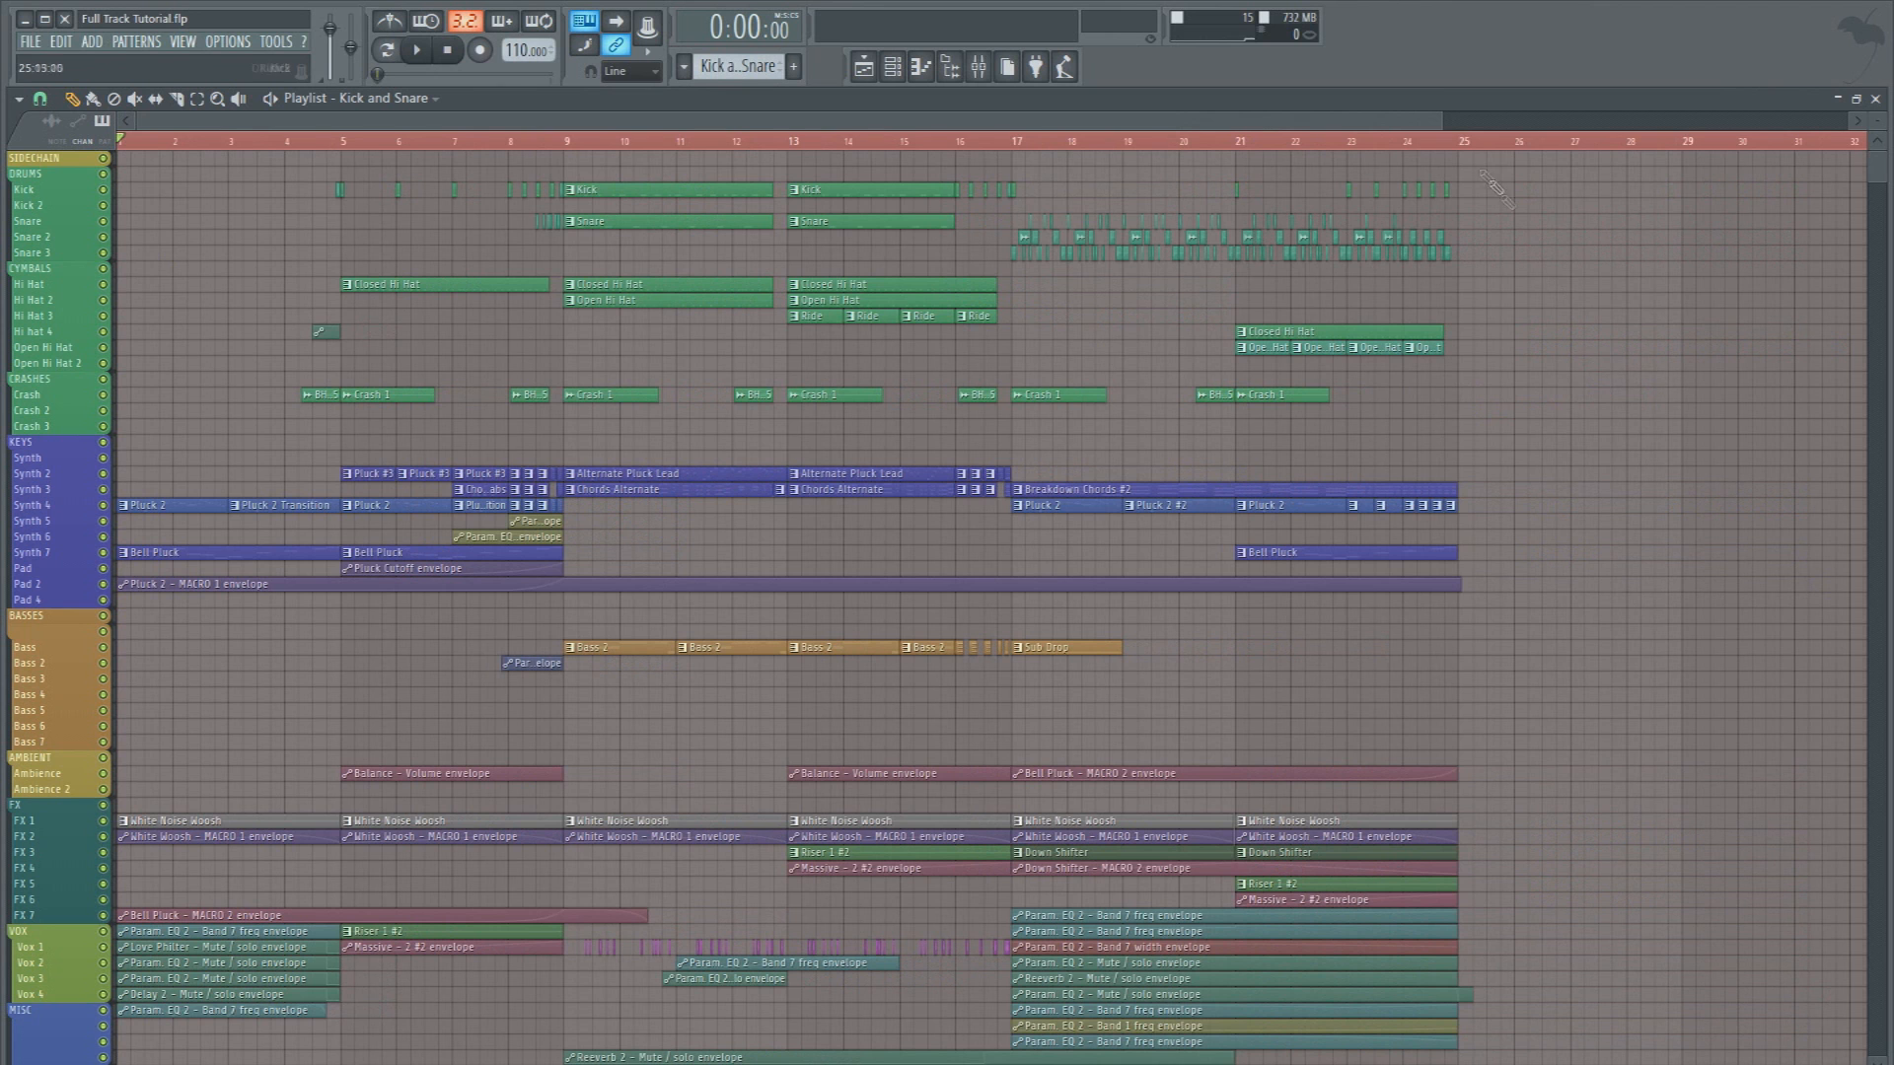
{"action": "left_click_drag", "start_coordinate": [1402, 120], "coordinate": [1831, 121]}
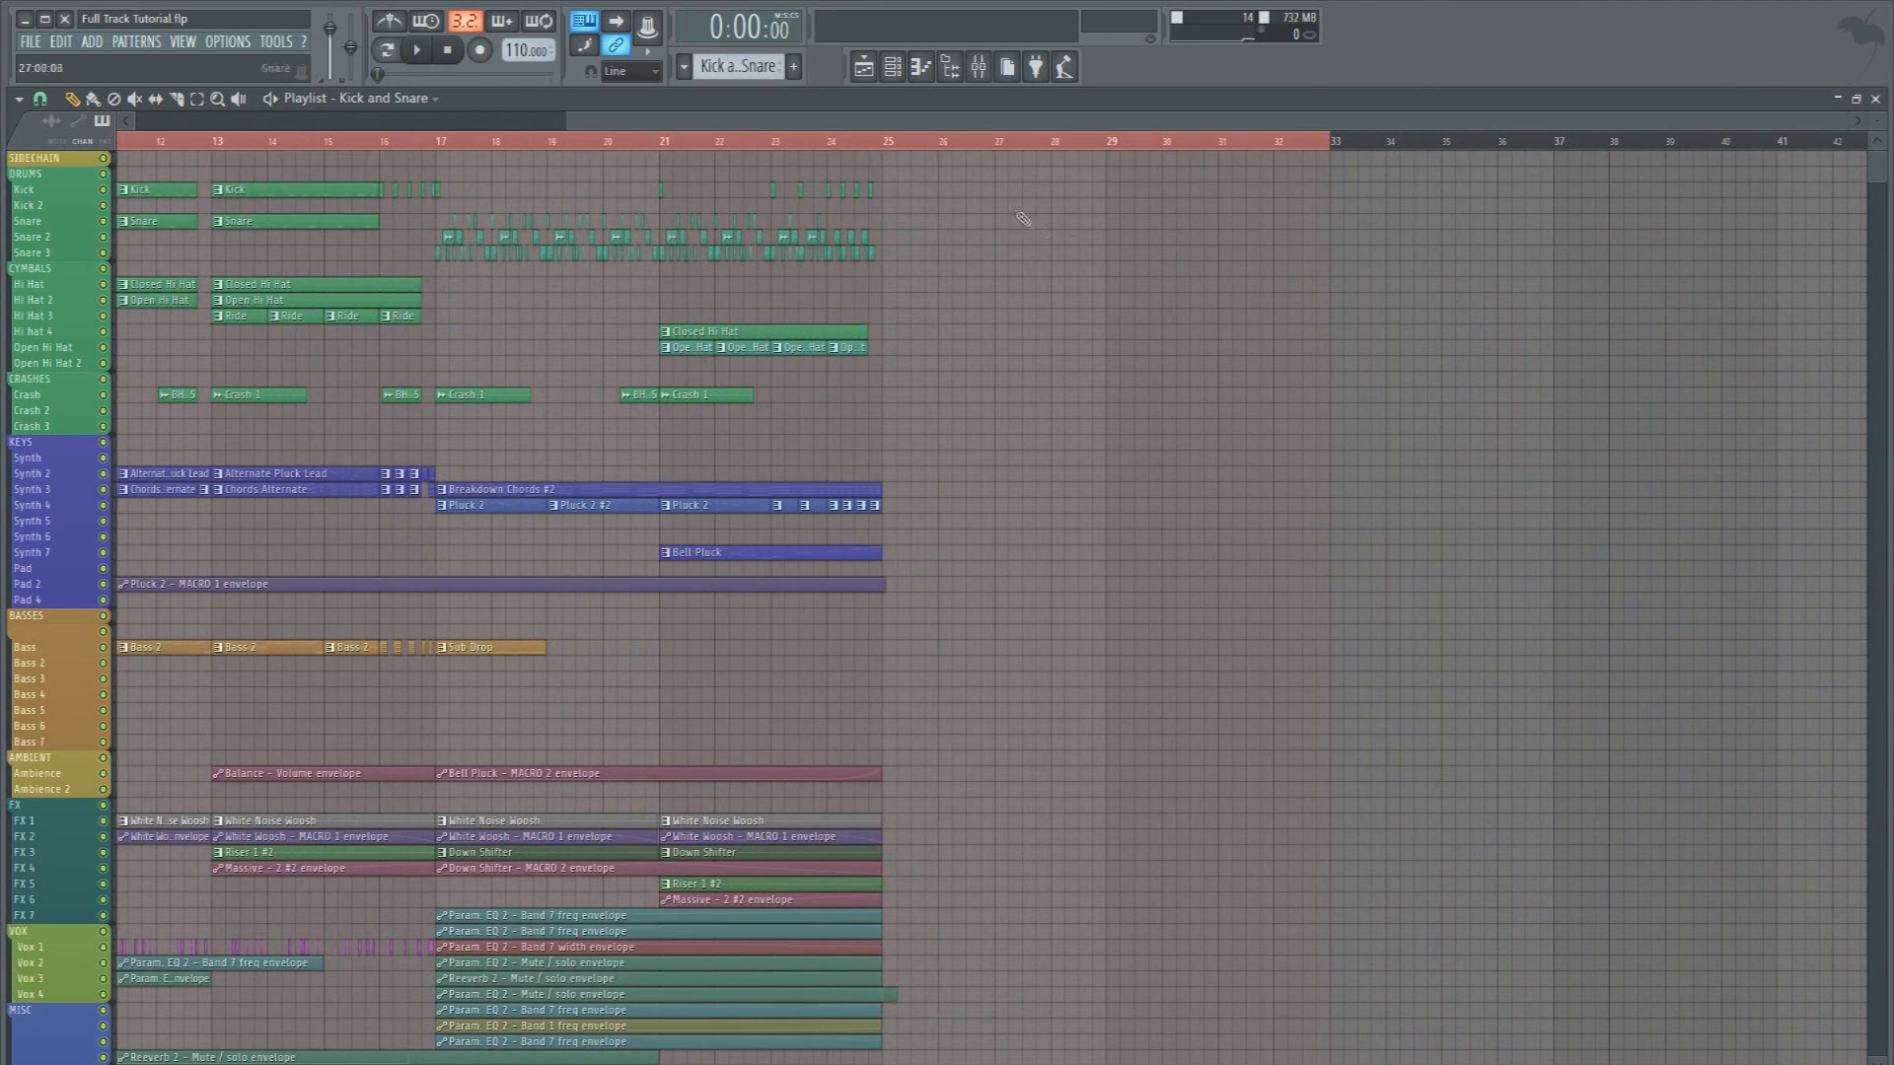
{"action": "left_click_drag", "start_coordinate": [900, 145], "coordinate": [1339, 167]}
{"action": "left_click", "coordinate": [1272, 328], "text": "ctrl"}
Copy the Kick, Snare and Closed Hi Hat clips from bars 9 and 13 so the copies start at bar 25
{"action": "scroll", "coordinate": [158, 148], "scroll_direction": "up", "scroll_amount": 3}
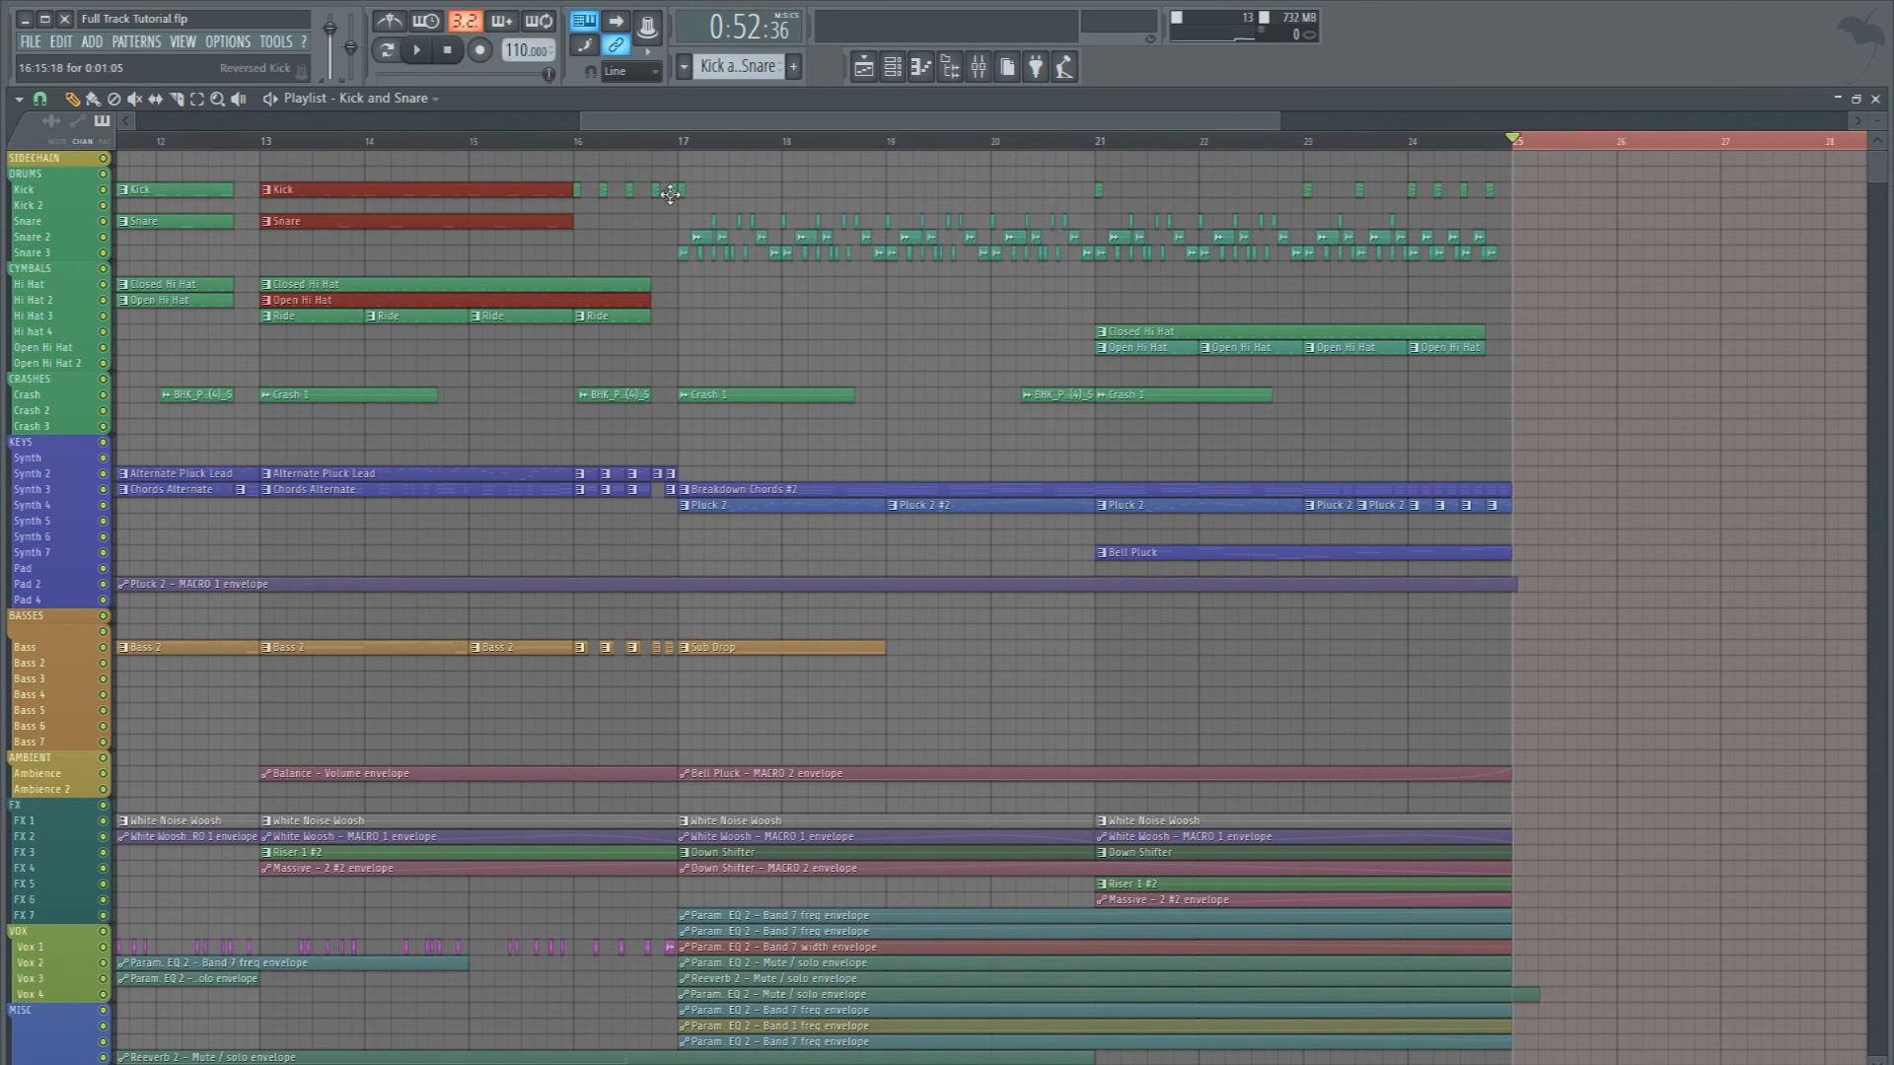
{"action": "scroll", "coordinate": [406, 148], "scroll_direction": "down", "scroll_amount": 3}
{"action": "left_click_drag", "start_coordinate": [929, 121], "coordinate": [682, 123]}
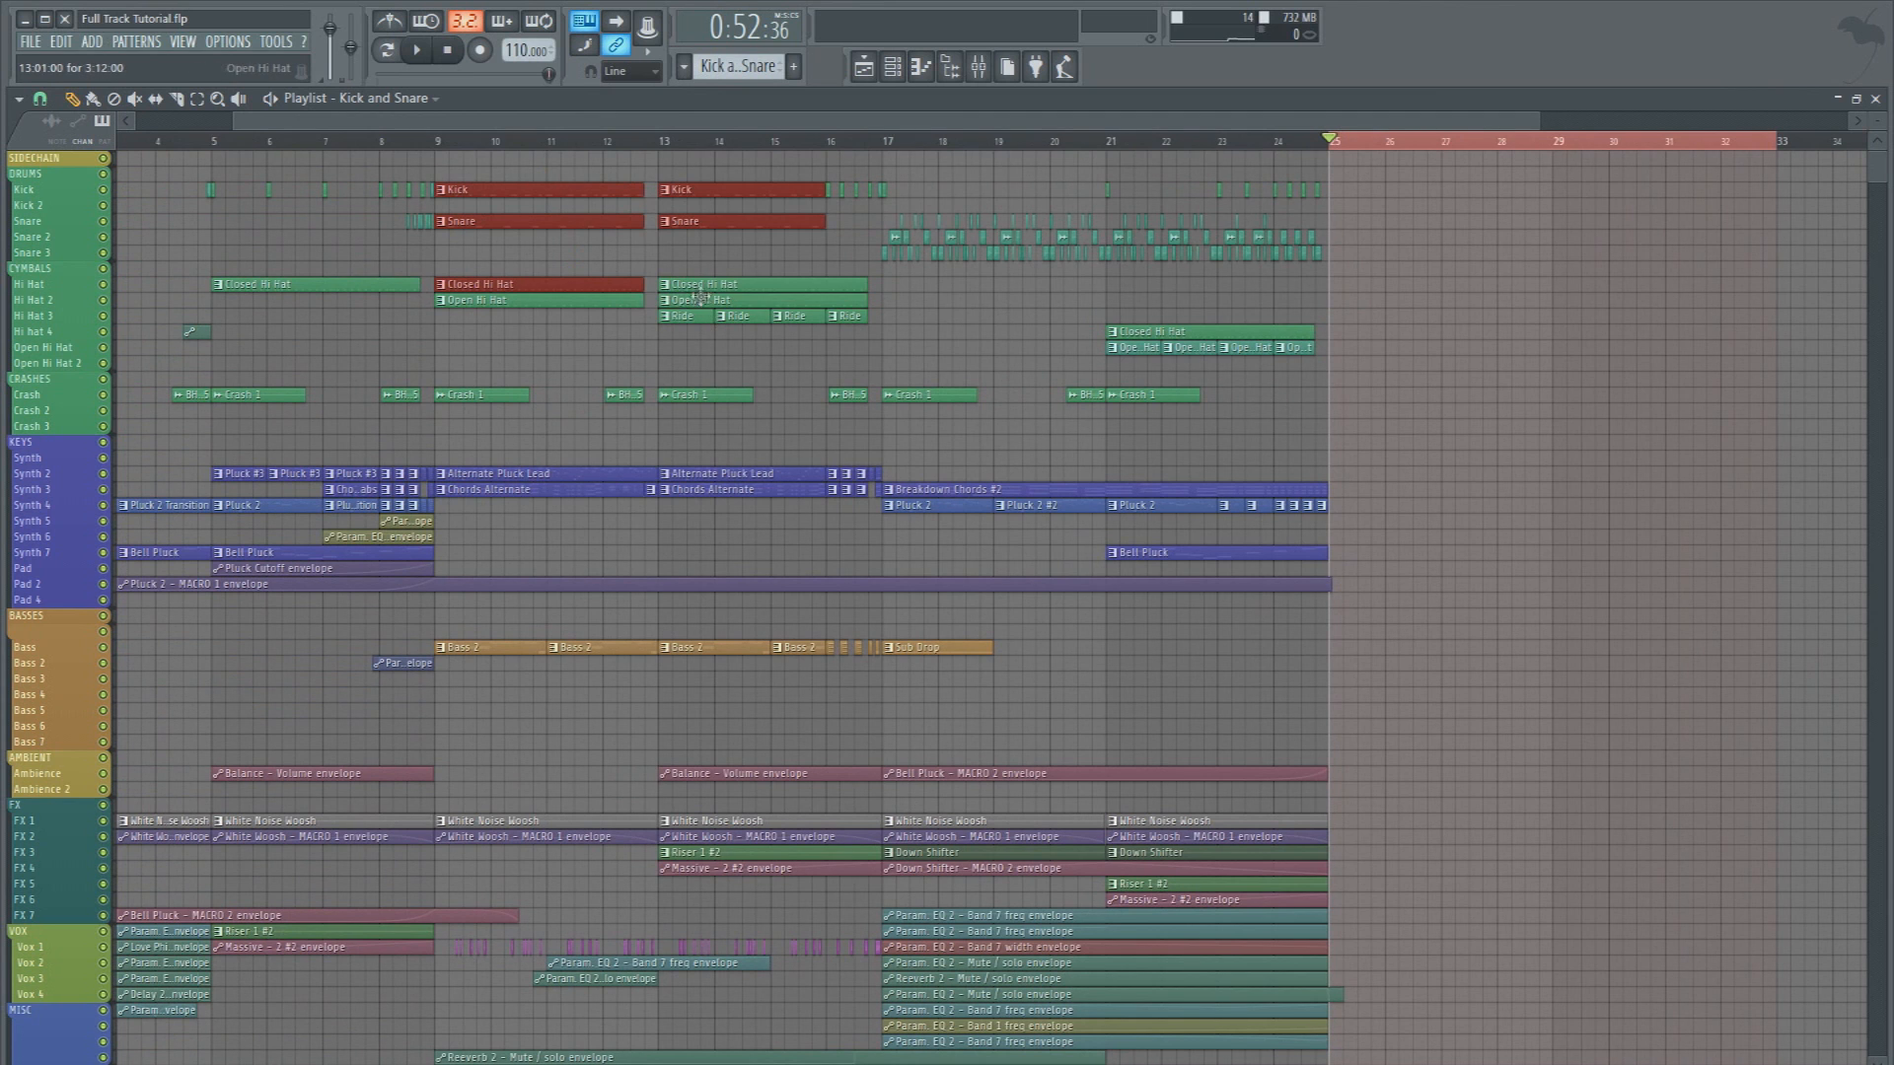
{"action": "key", "text": "ctrl+v"}
{"action": "left_click_drag", "start_coordinate": [230, 195], "coordinate": [1460, 197]}
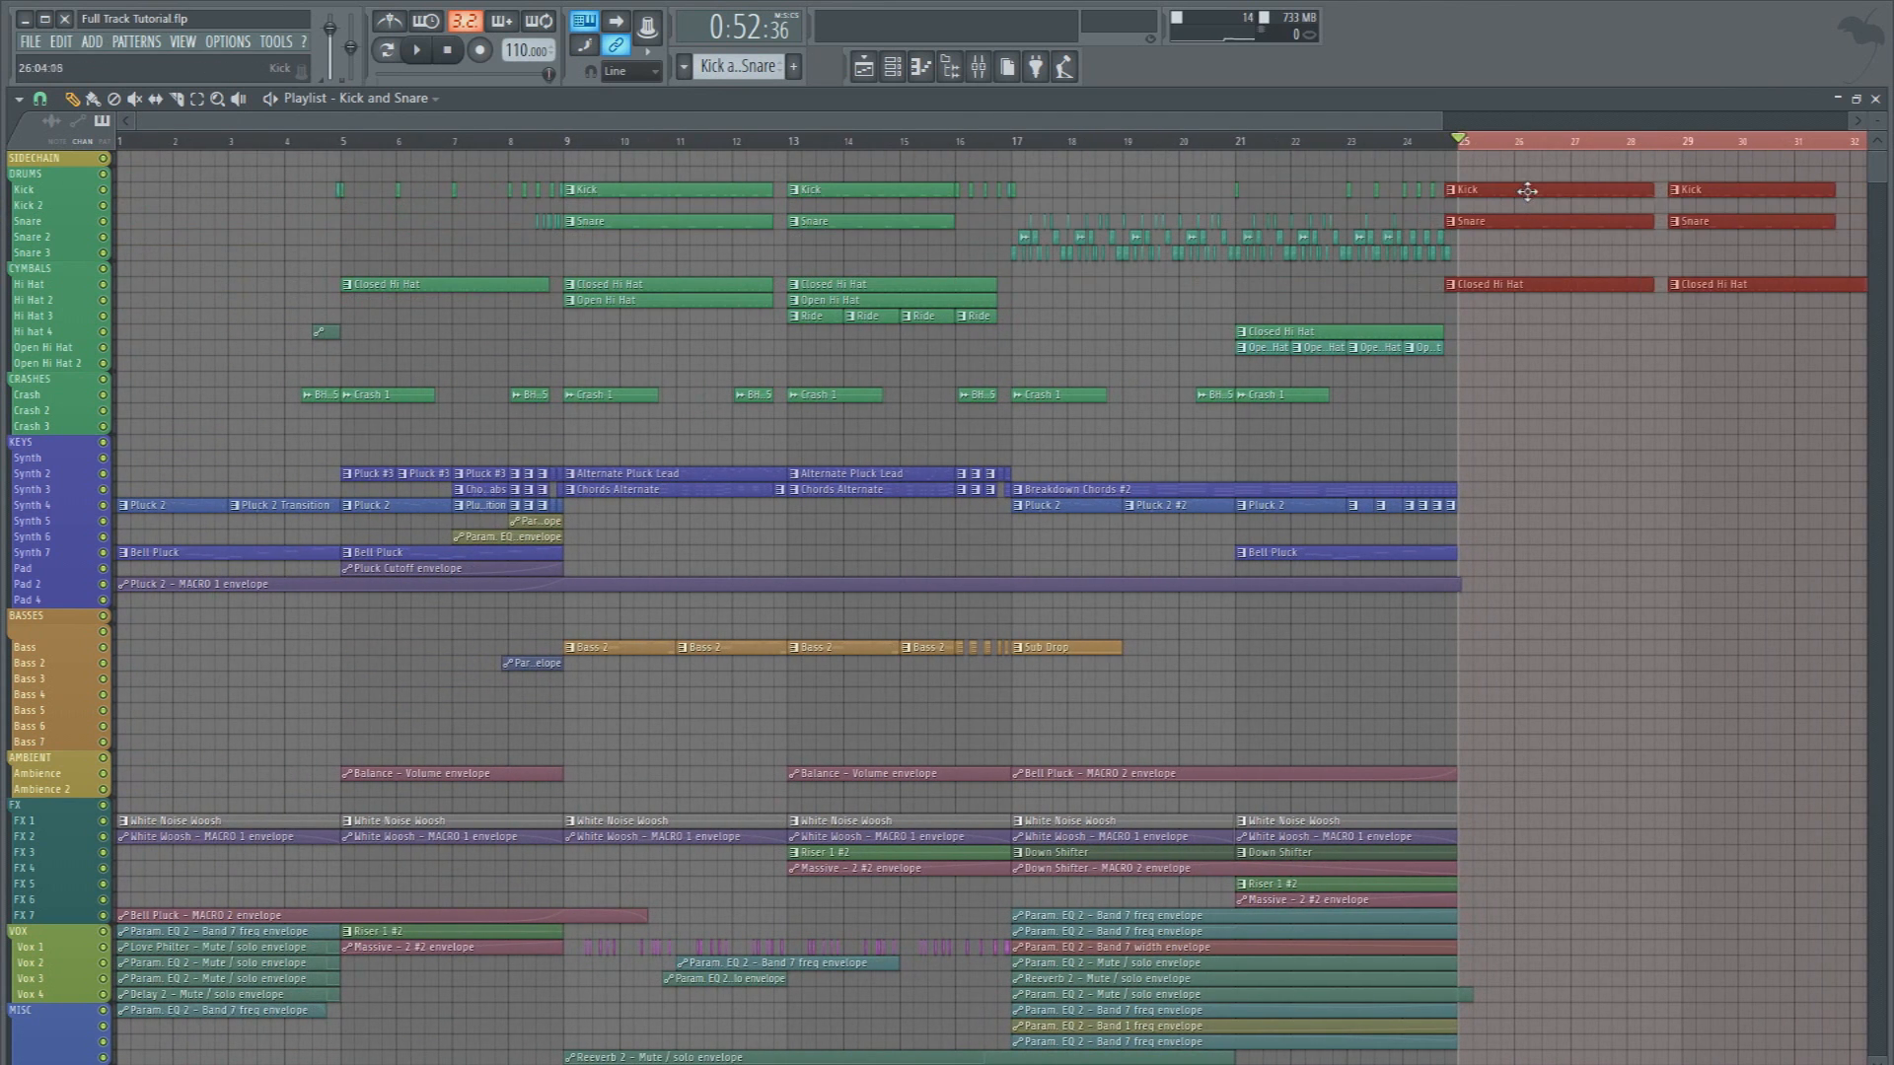
Play back the copied drums and extend the Kick and Snare clips at bar 25 up to bar 29
{"action": "key", "text": "space"}
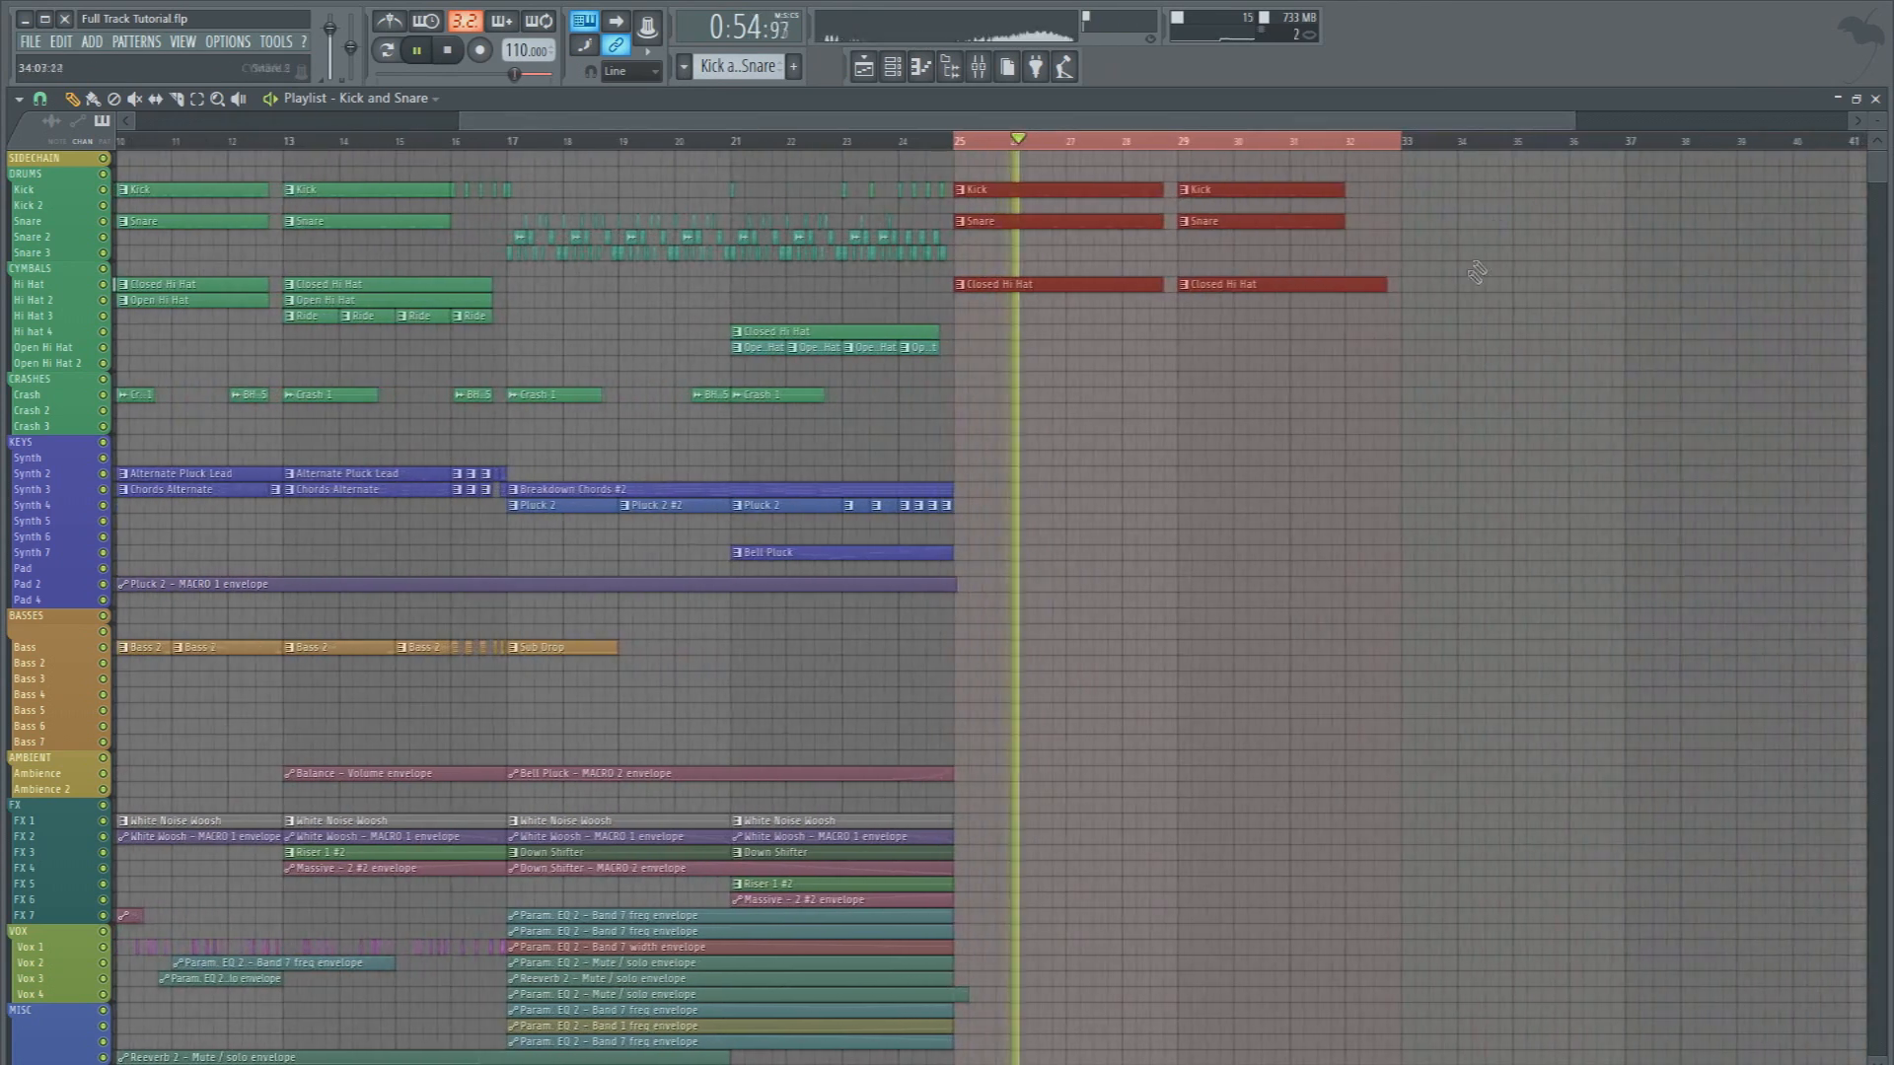
{"action": "left_click", "coordinate": [1438, 296]}
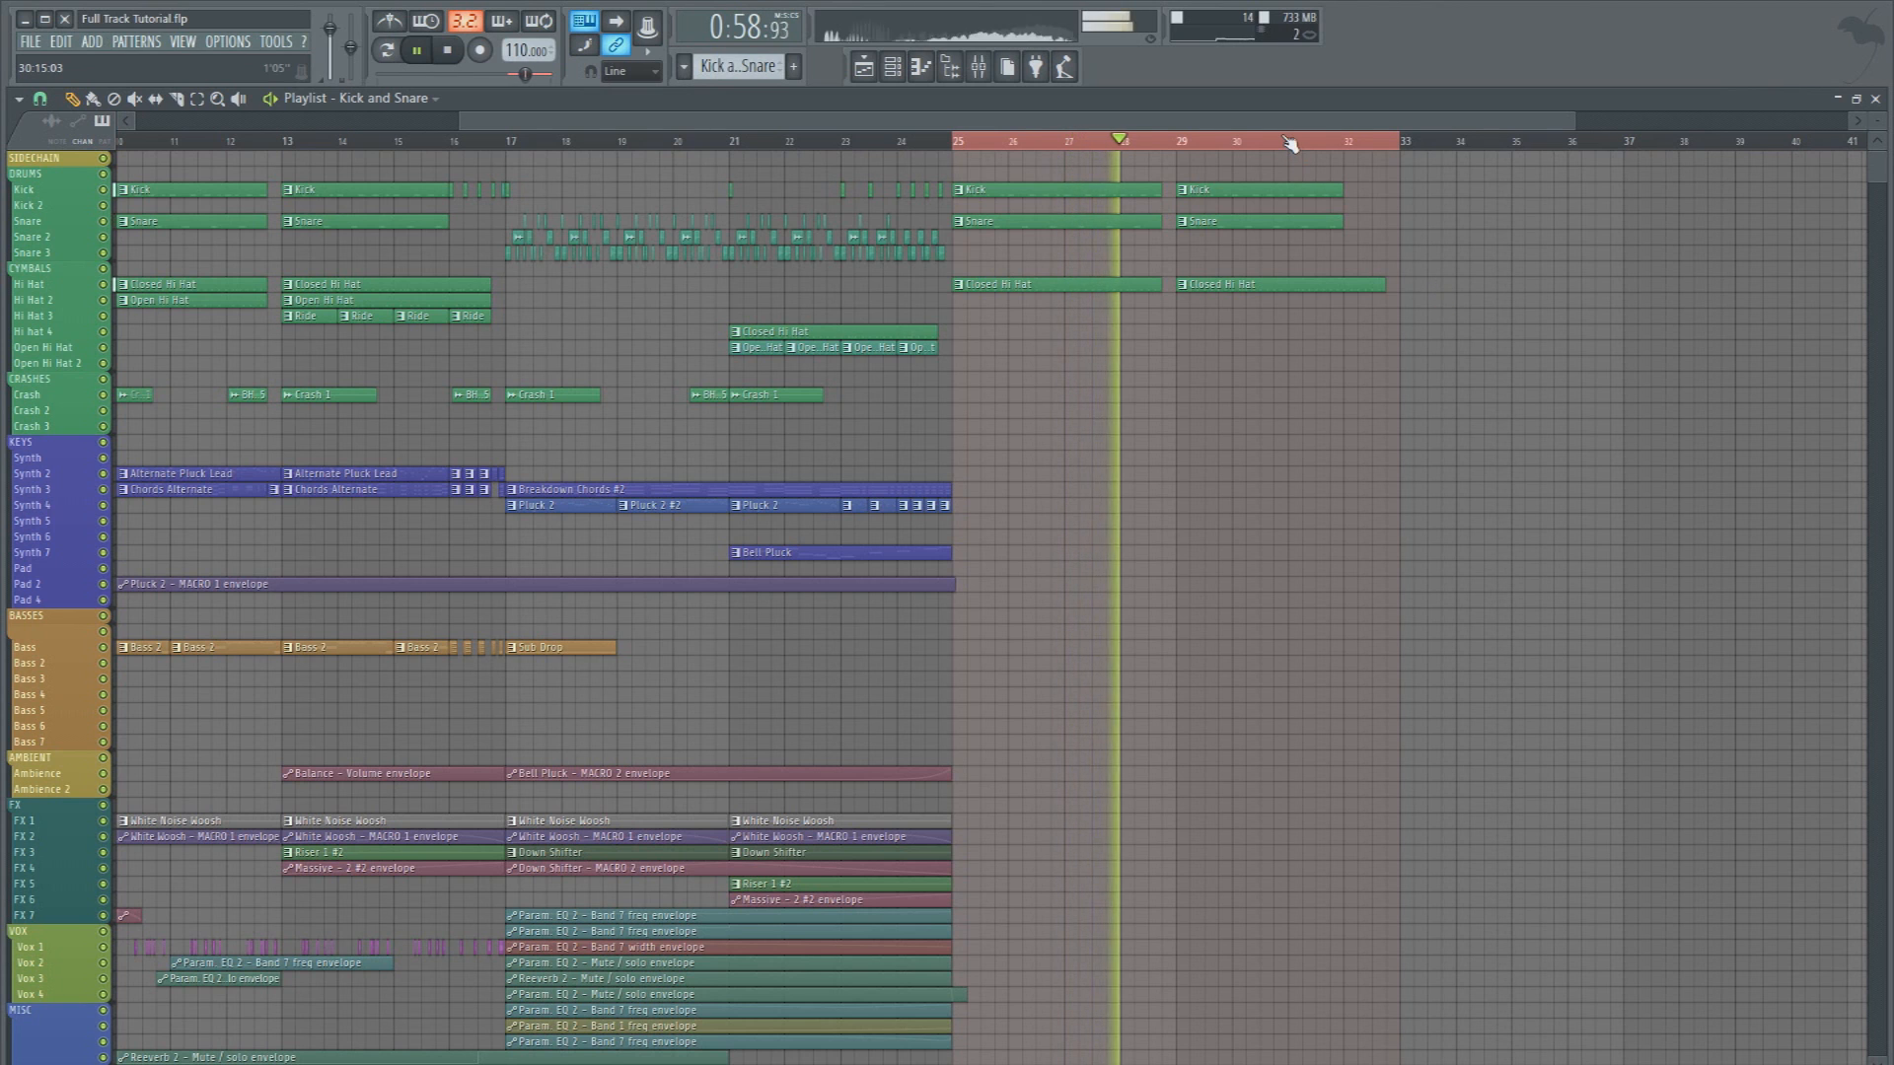
{"action": "scroll", "coordinate": [1289, 144], "scroll_direction": "up", "scroll_amount": 2}
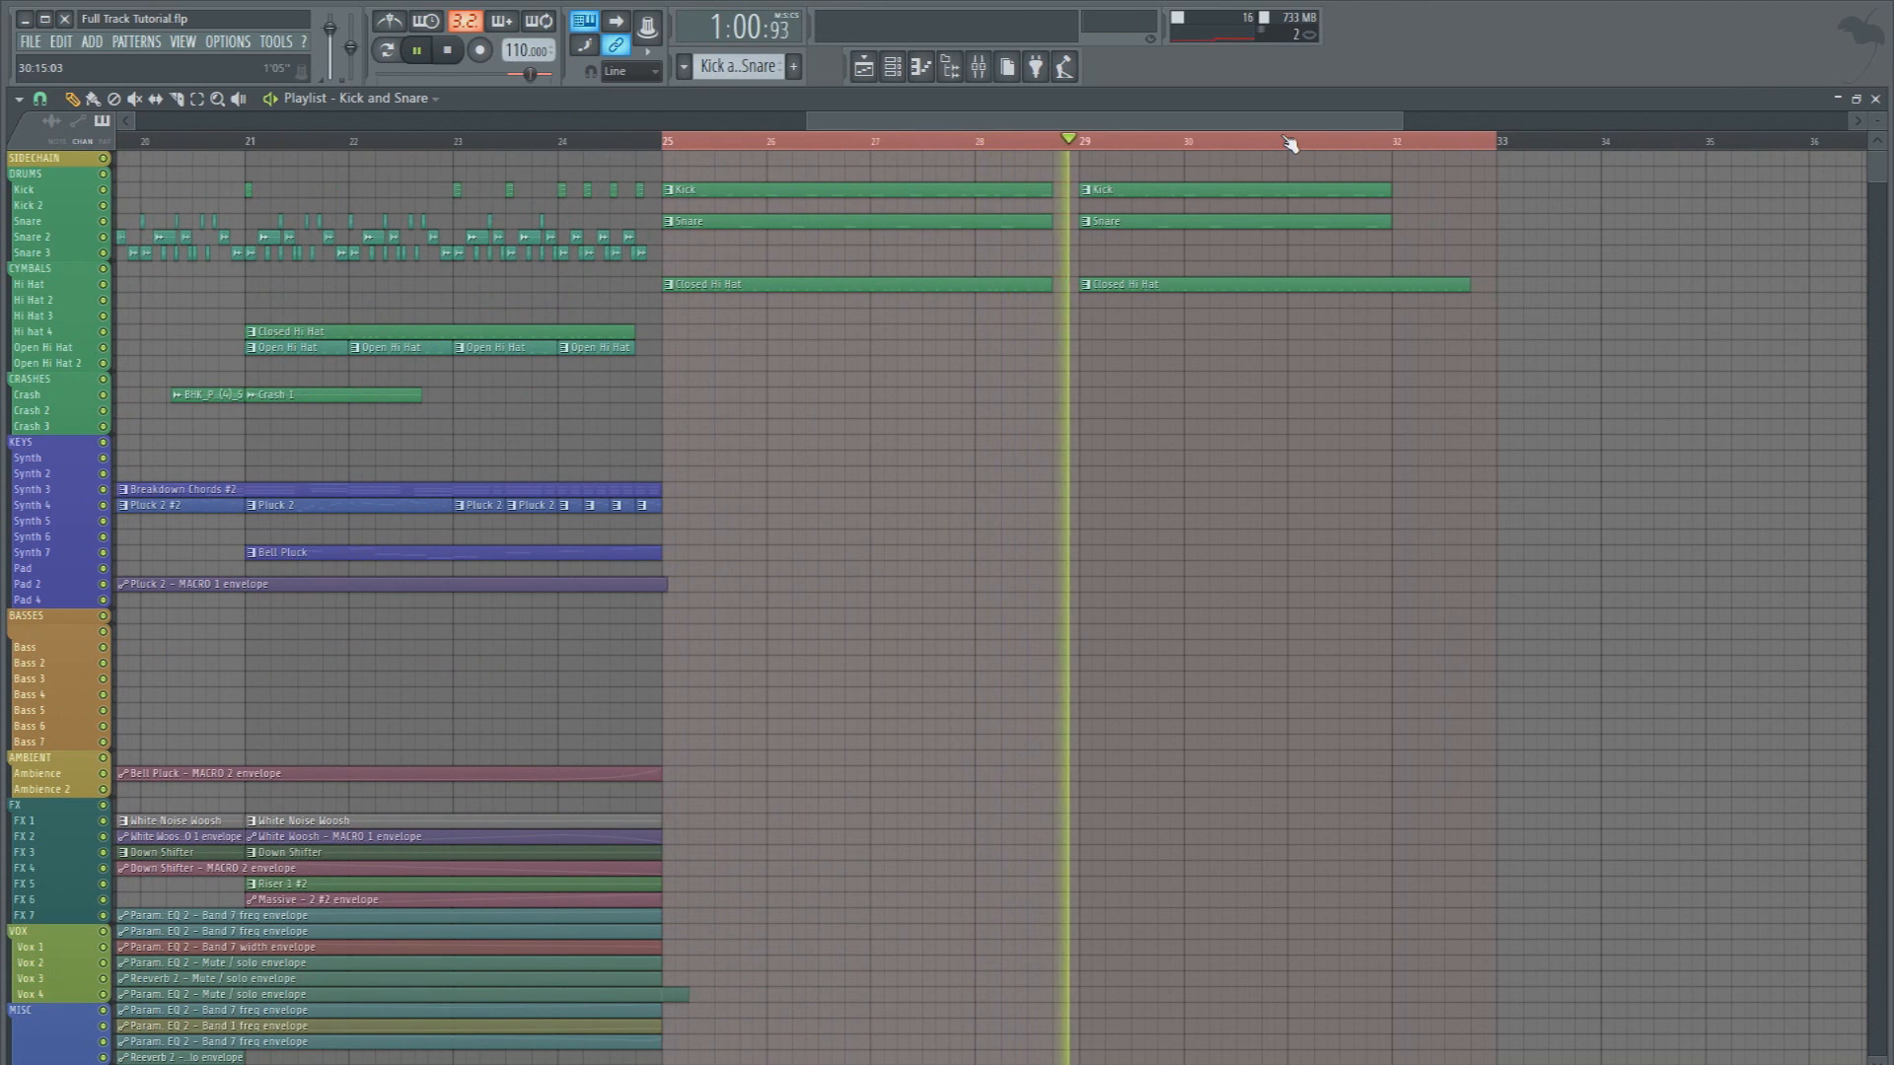
{"action": "key", "text": "space"}
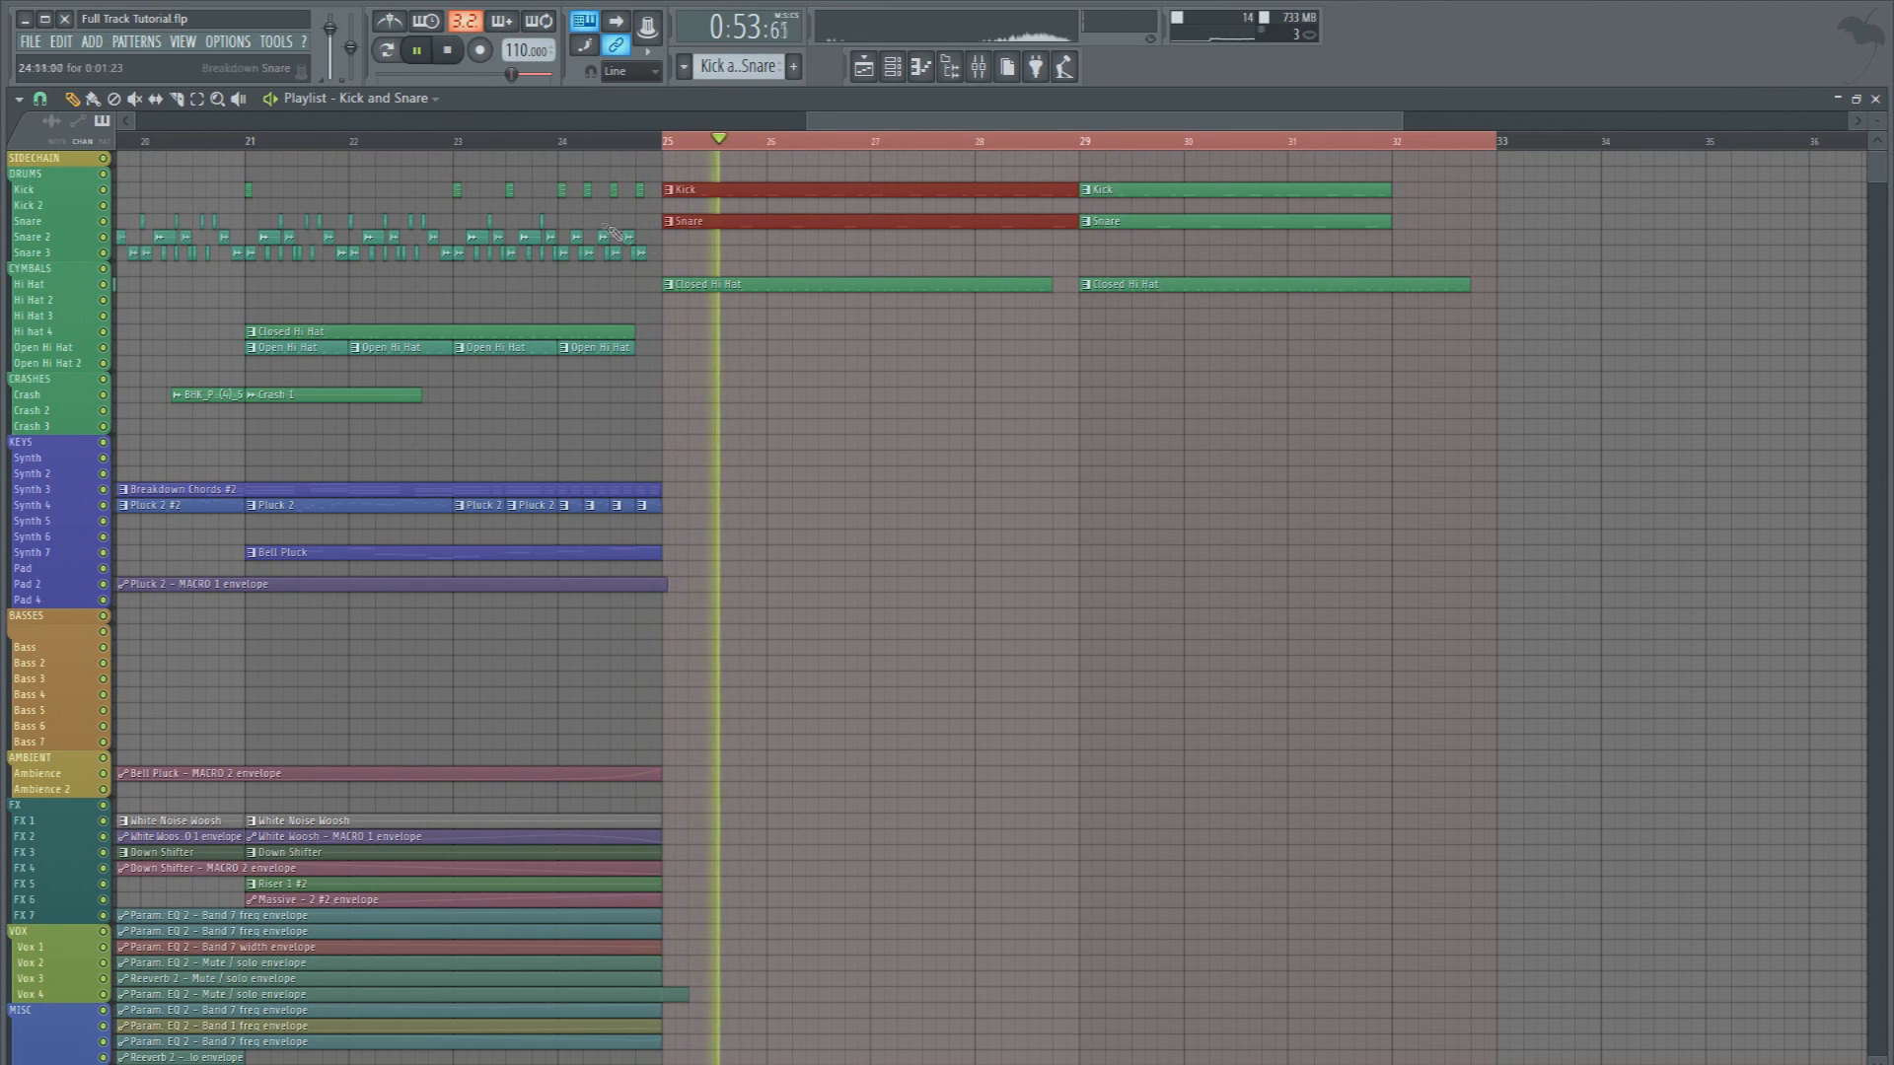
Copy the short Kick fill clips and the reversed kick into bar 32
{"action": "scroll", "coordinate": [601, 146], "scroll_direction": "down", "scroll_amount": 2}
{"action": "left_click_drag", "start_coordinate": [199, 184], "coordinate": [1066, 192]}
{"action": "scroll", "coordinate": [1076, 151], "scroll_direction": "up", "scroll_amount": 2}
{"action": "scroll", "coordinate": [1079, 152], "scroll_direction": "up", "scroll_amount": 4}
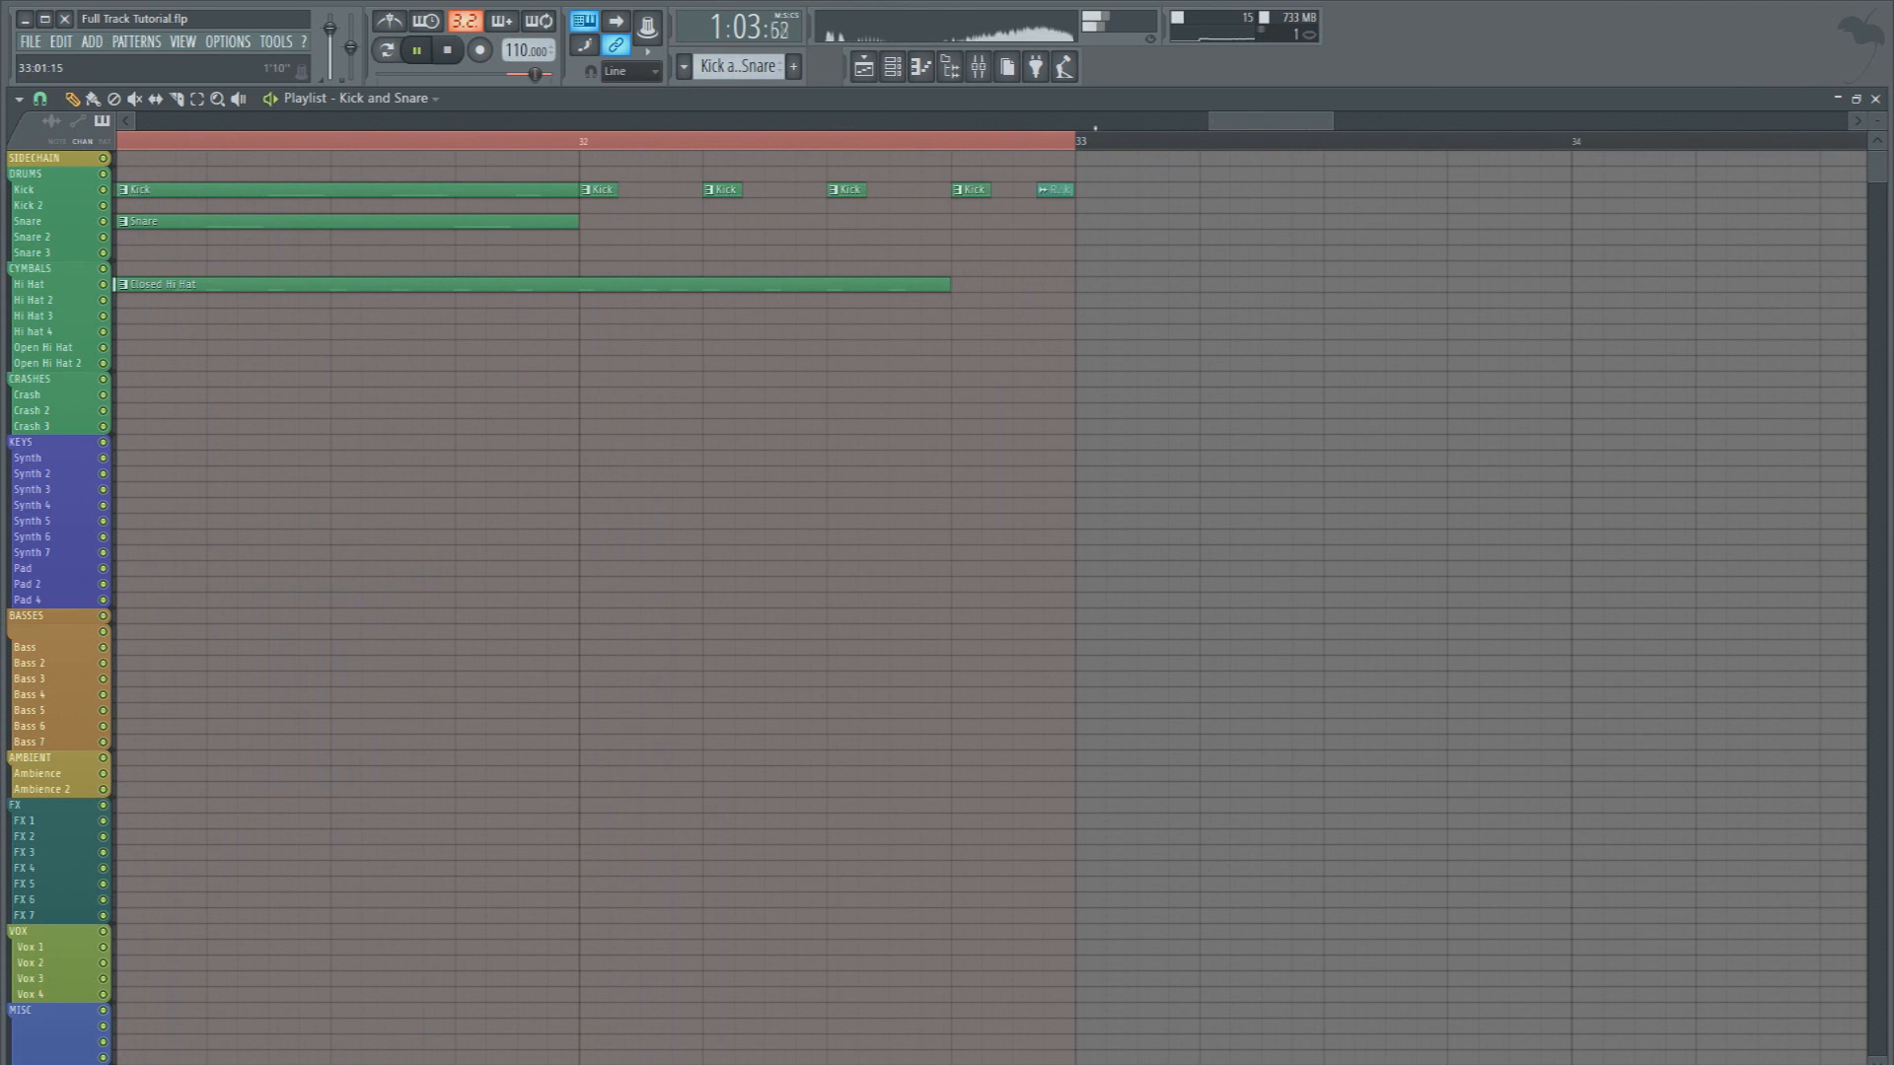
Shorten the Kick clip at bar 25 so it ends slightly before bar 29
{"action": "scroll", "coordinate": [1095, 138], "scroll_direction": "down", "scroll_amount": 5}
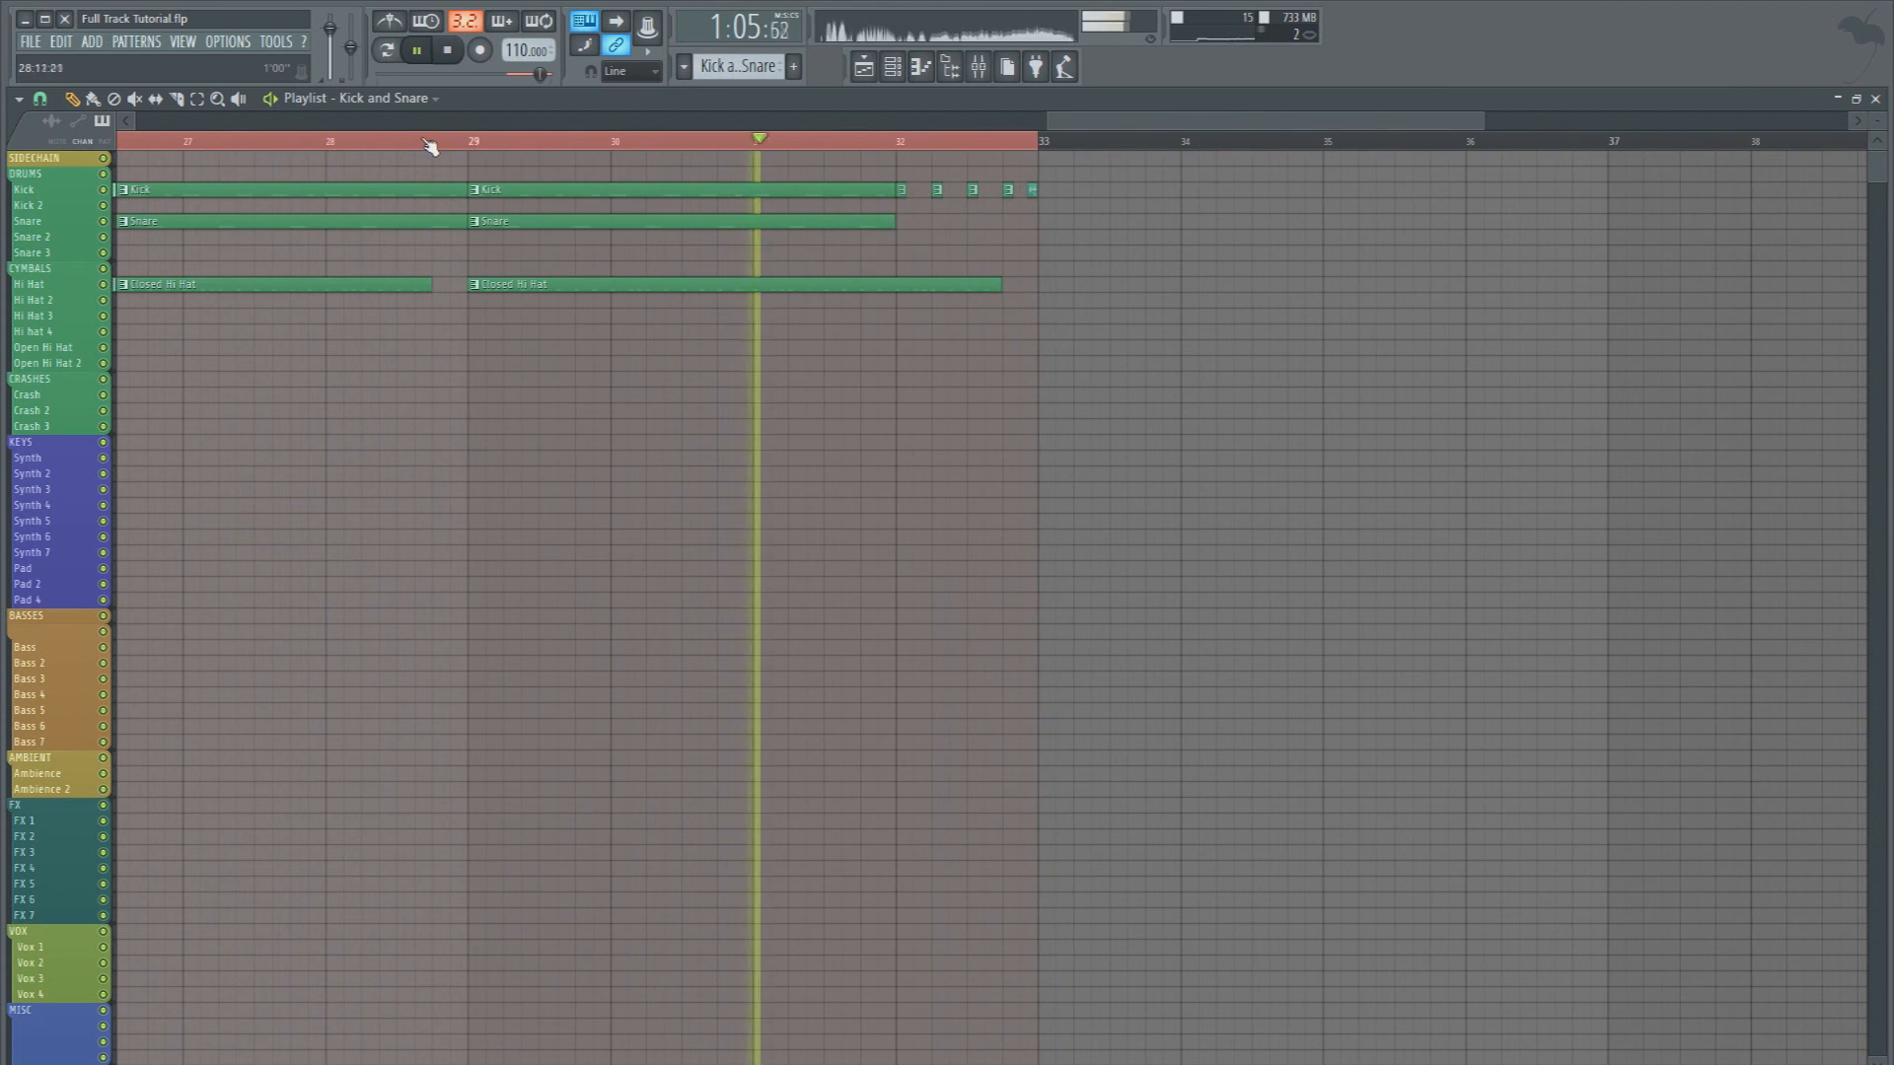
{"action": "scroll", "coordinate": [431, 146], "scroll_direction": "up", "scroll_amount": 4}
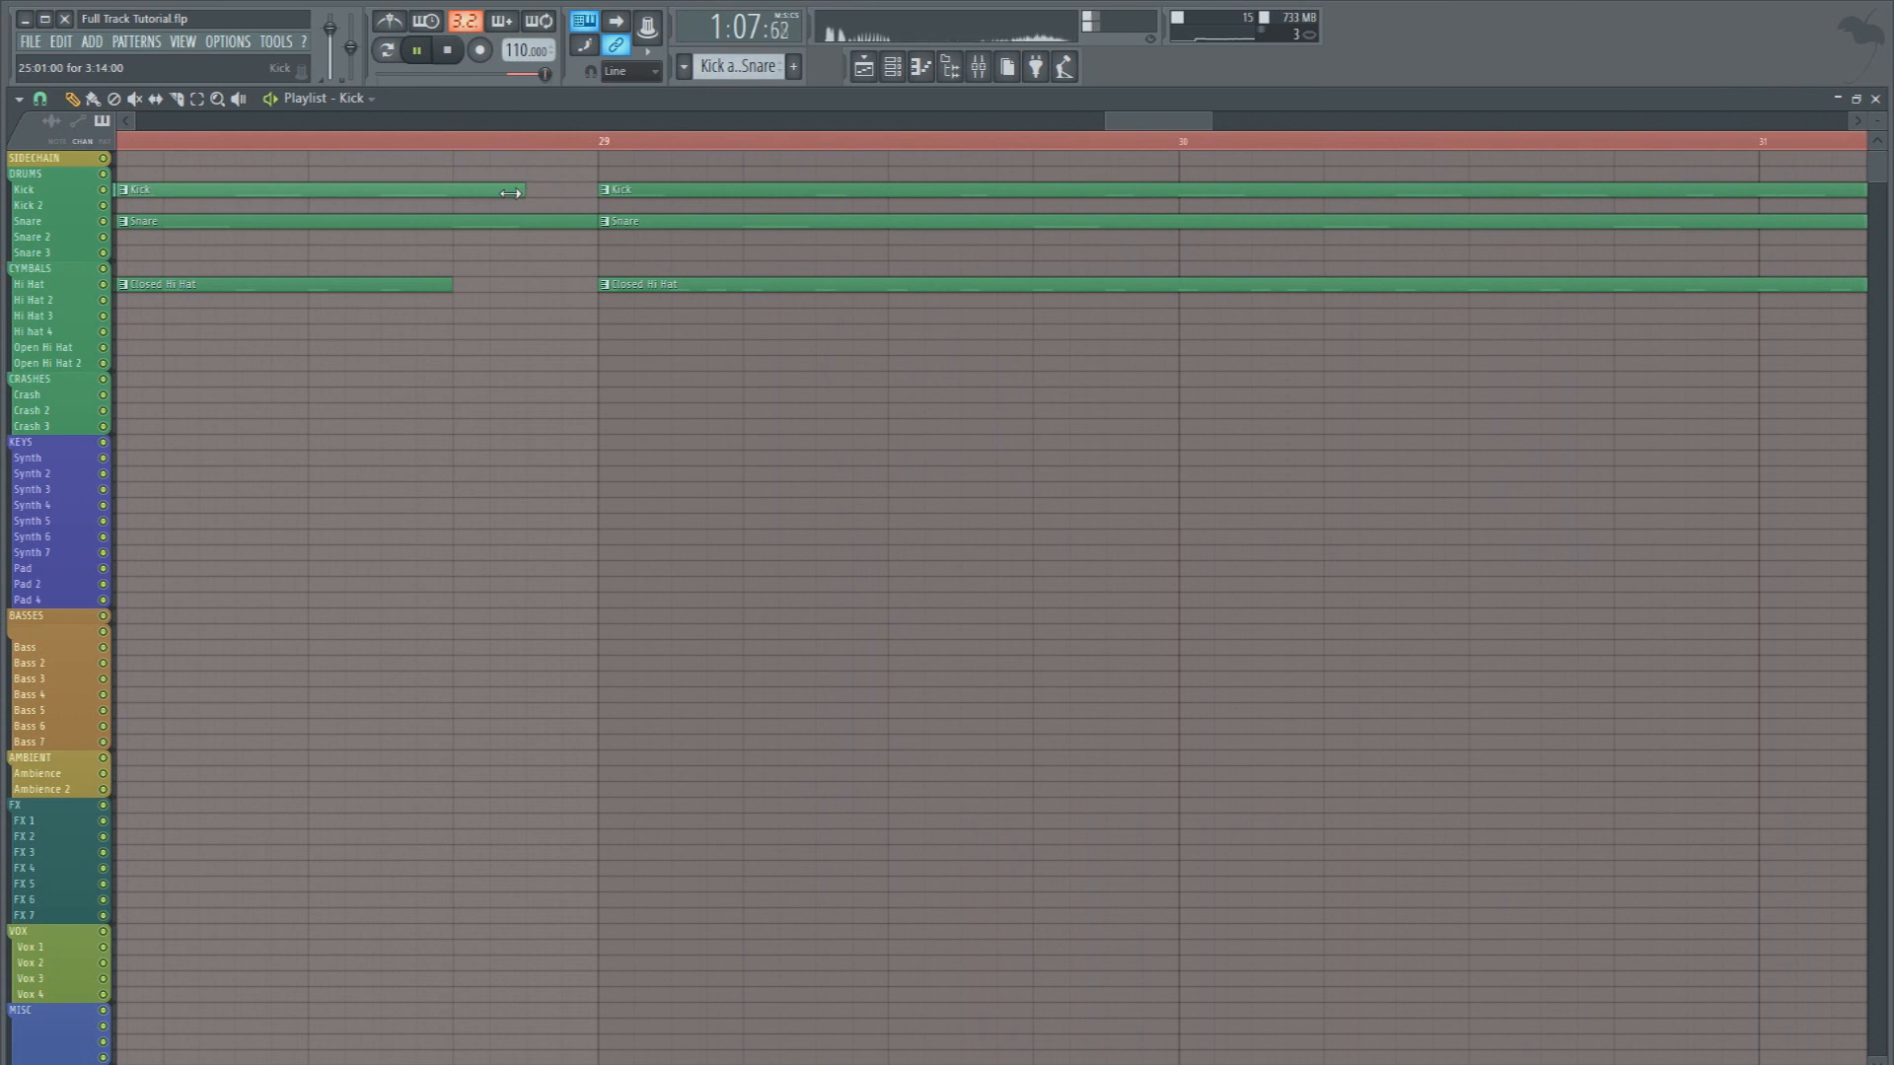
{"action": "scroll", "coordinate": [557, 148], "scroll_direction": "down", "scroll_amount": 5}
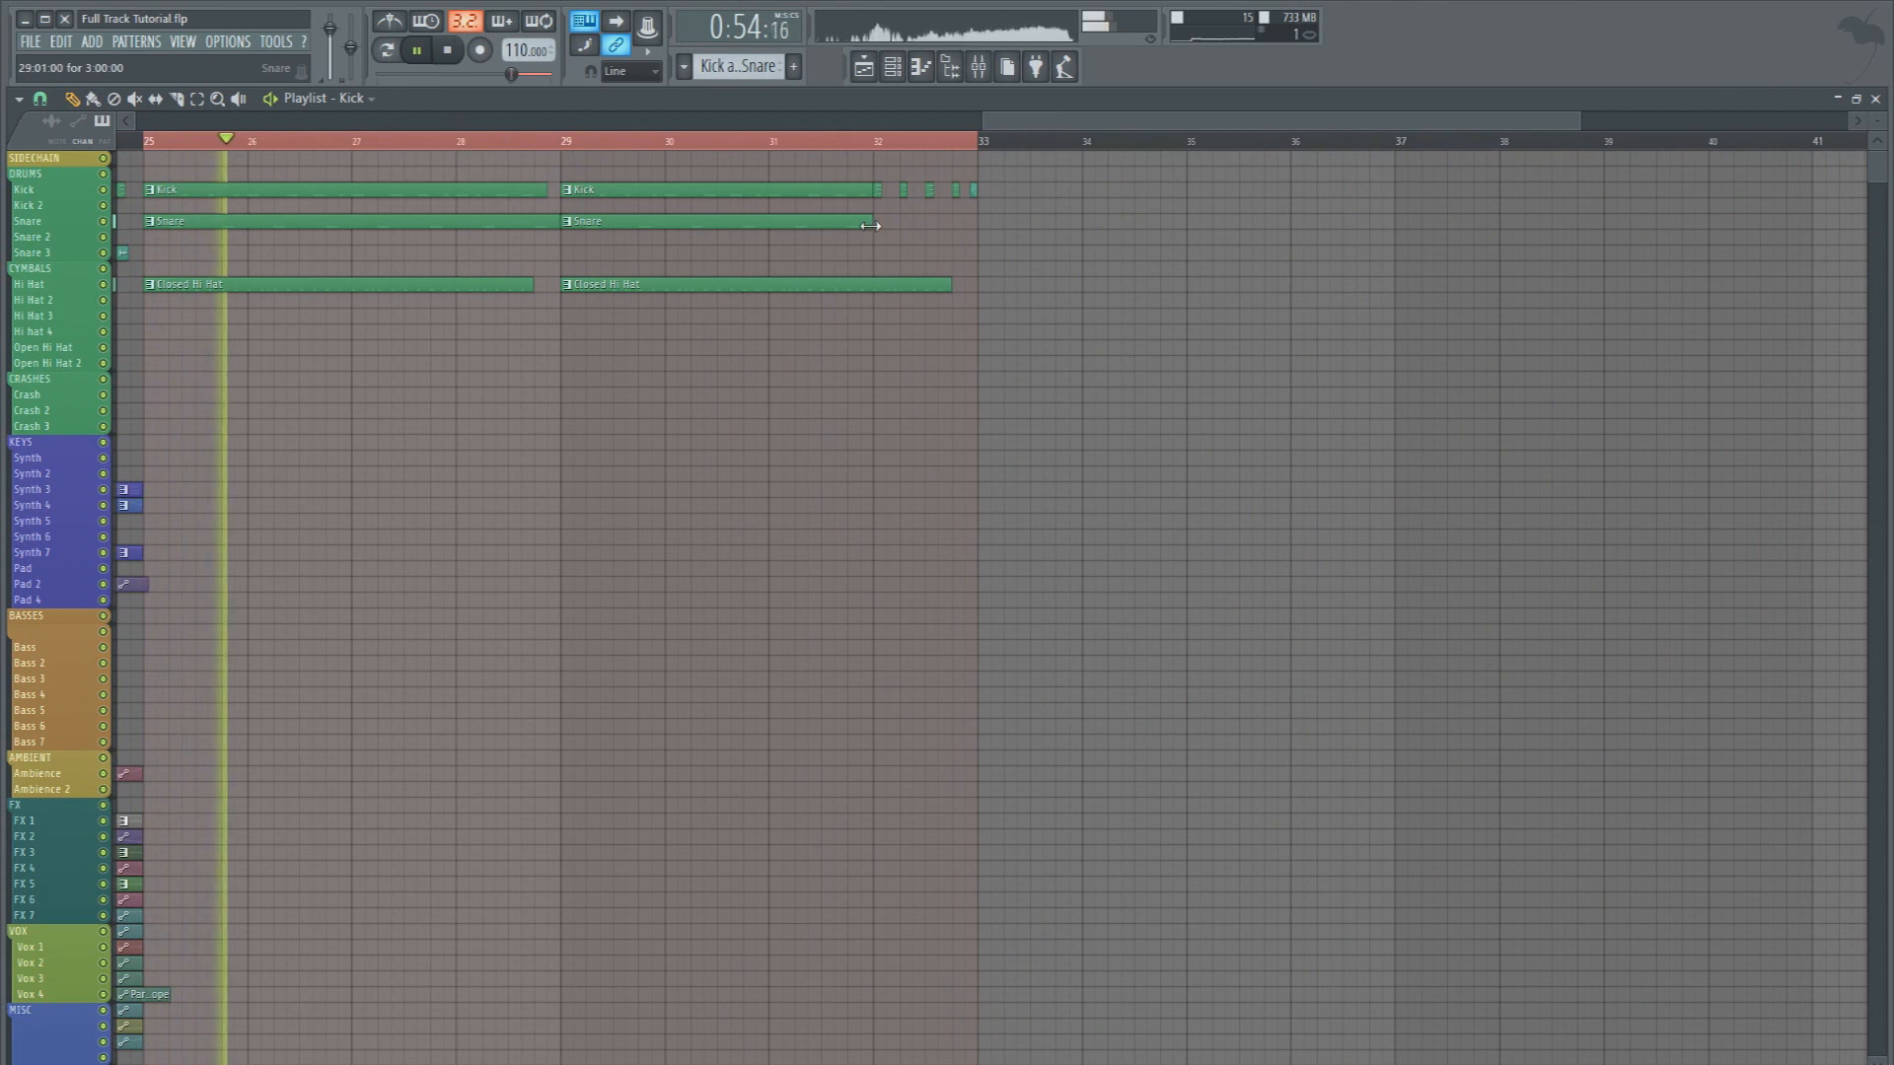
Place another Snare clip in the second half of bar 32 and delete the last short Kick and the reversed kick
{"action": "left_click", "coordinate": [953, 225]}
{"action": "left_click_drag", "start_coordinate": [1018, 221], "coordinate": [979, 216]}
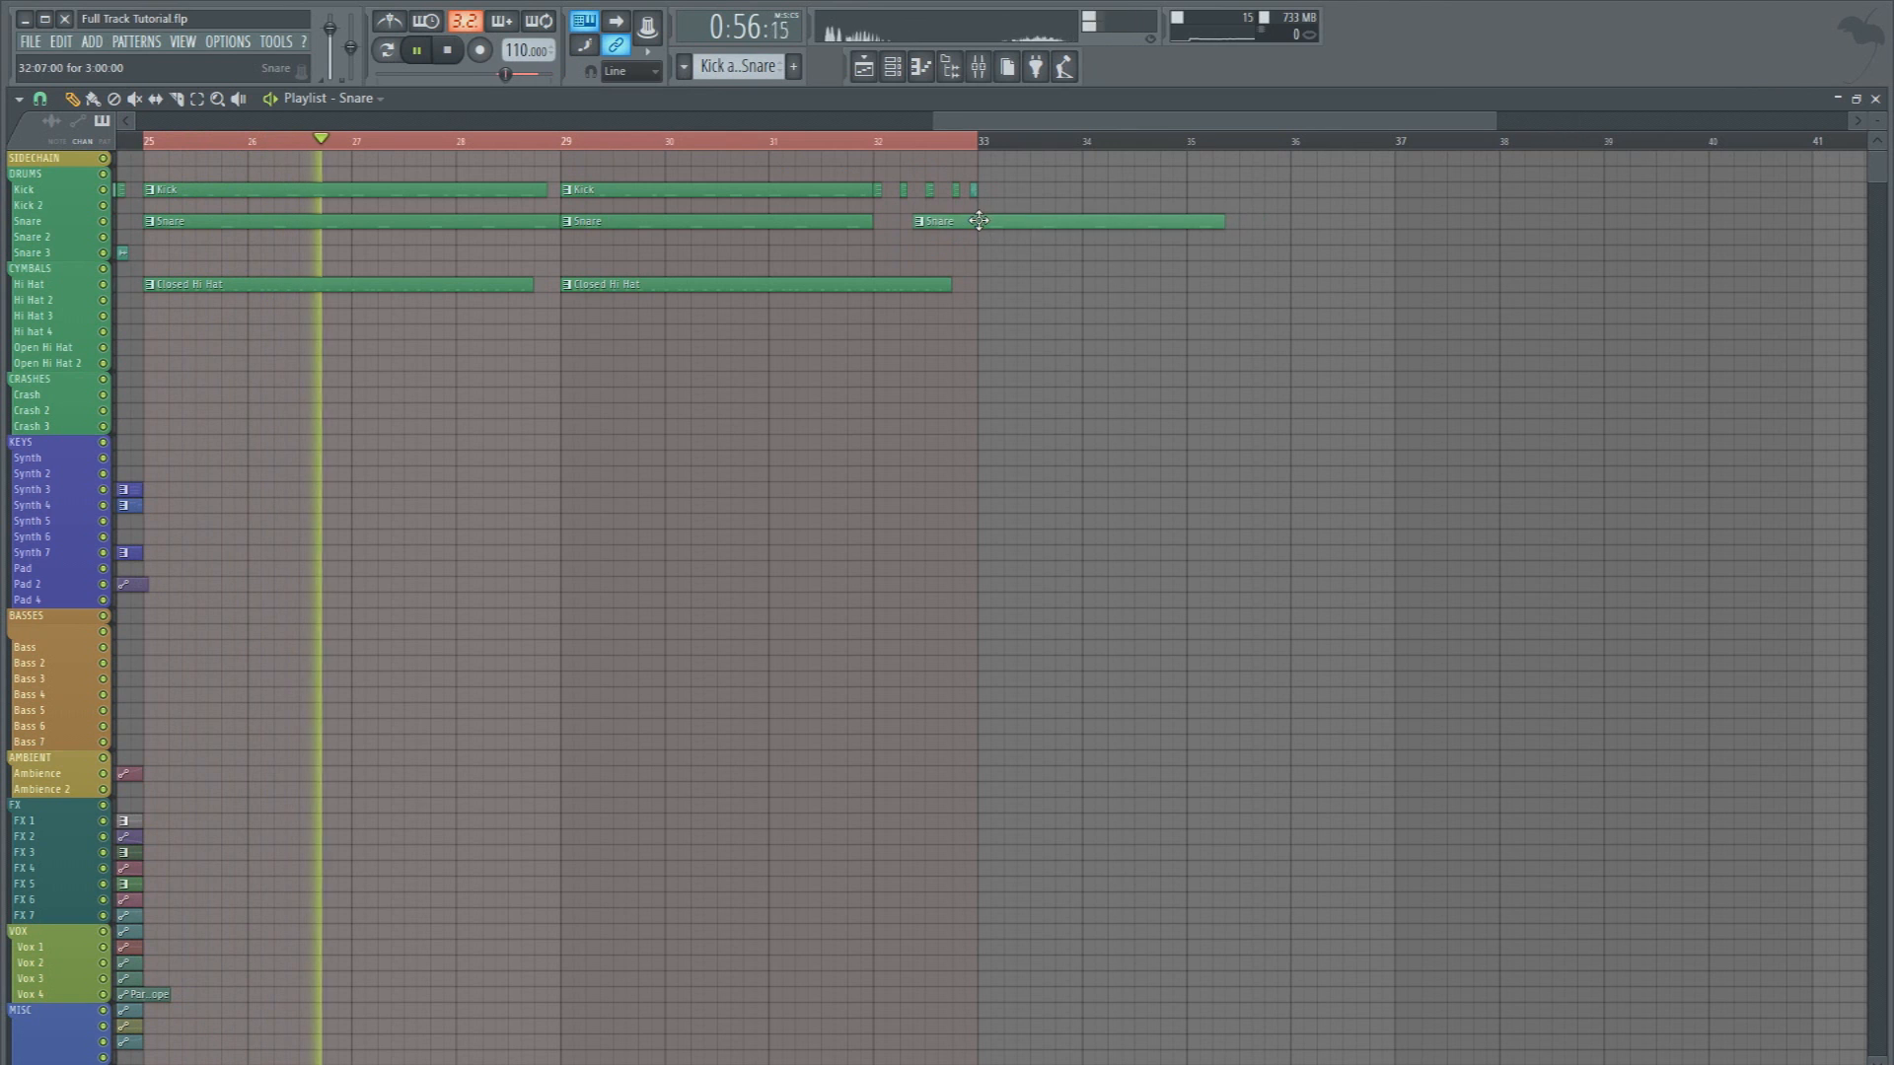
{"action": "scroll", "coordinate": [987, 170], "scroll_direction": "up", "scroll_amount": 4}
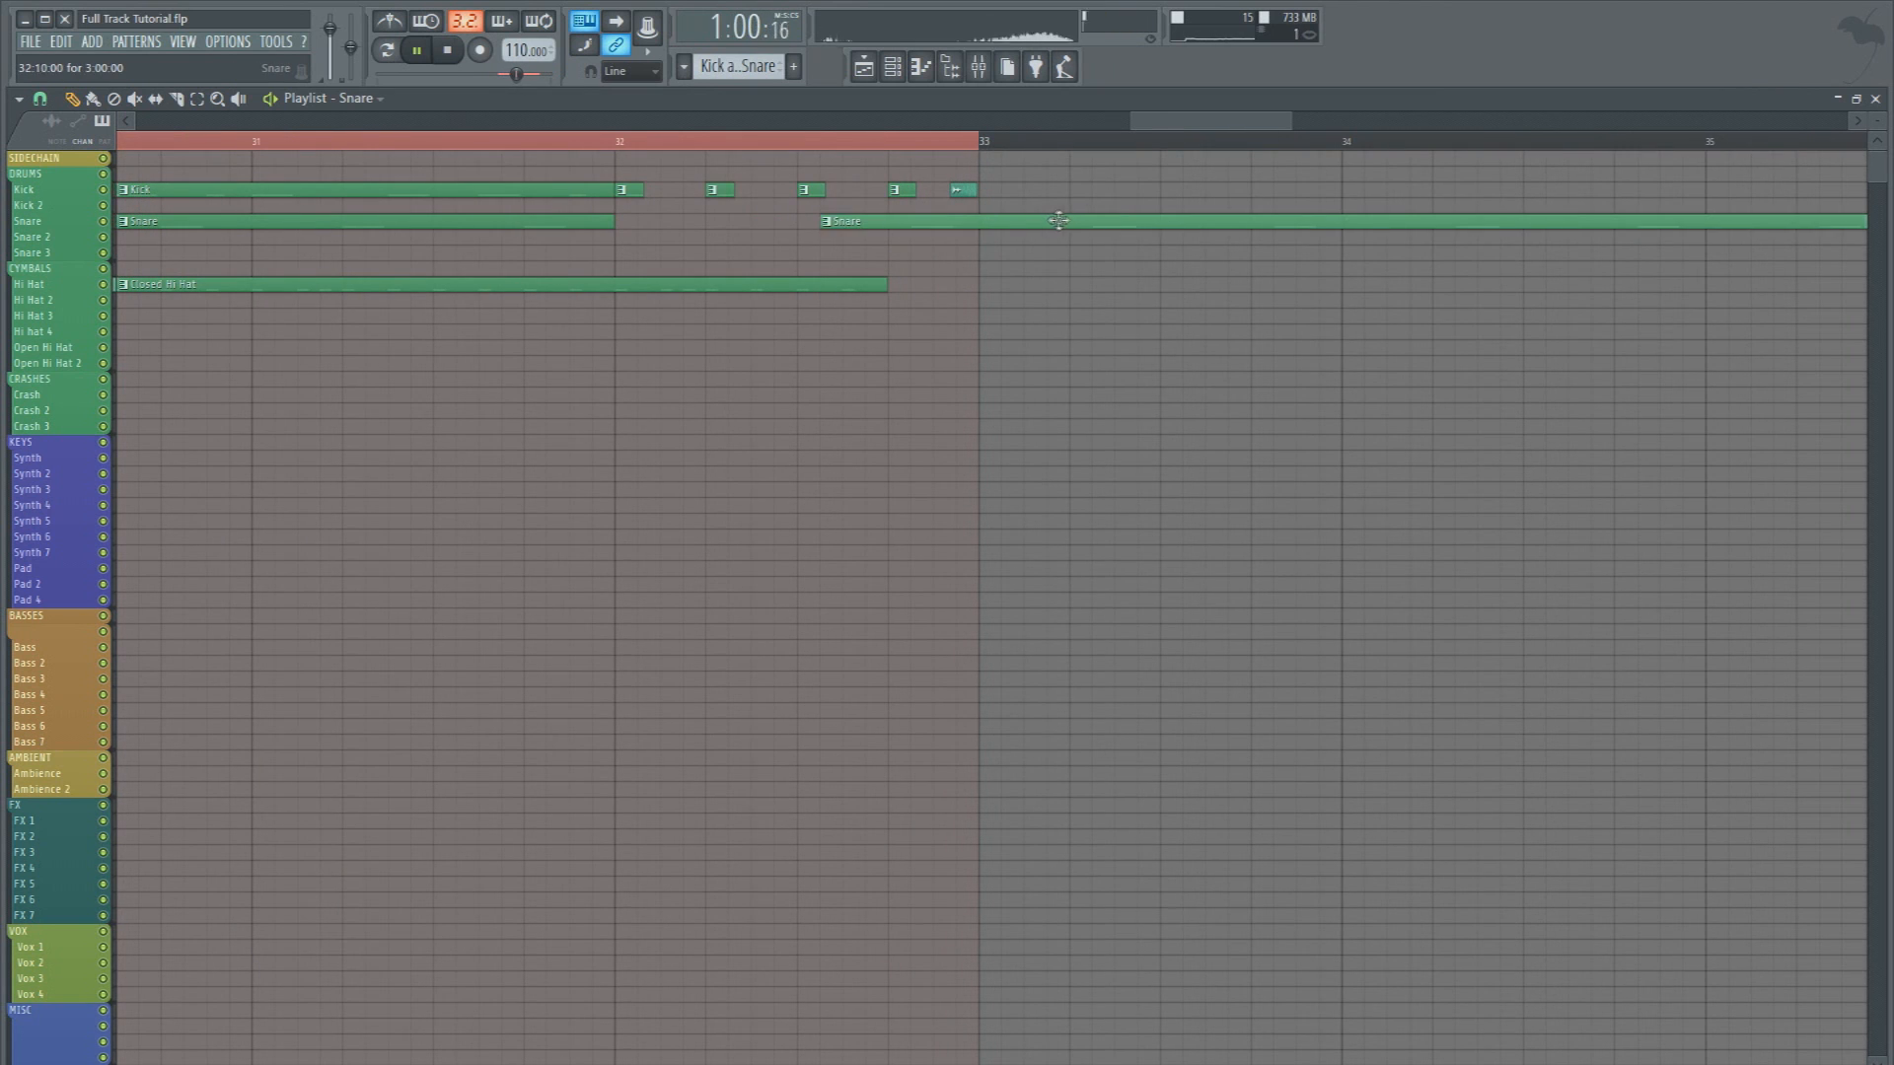
{"action": "right_click", "coordinate": [962, 203]}
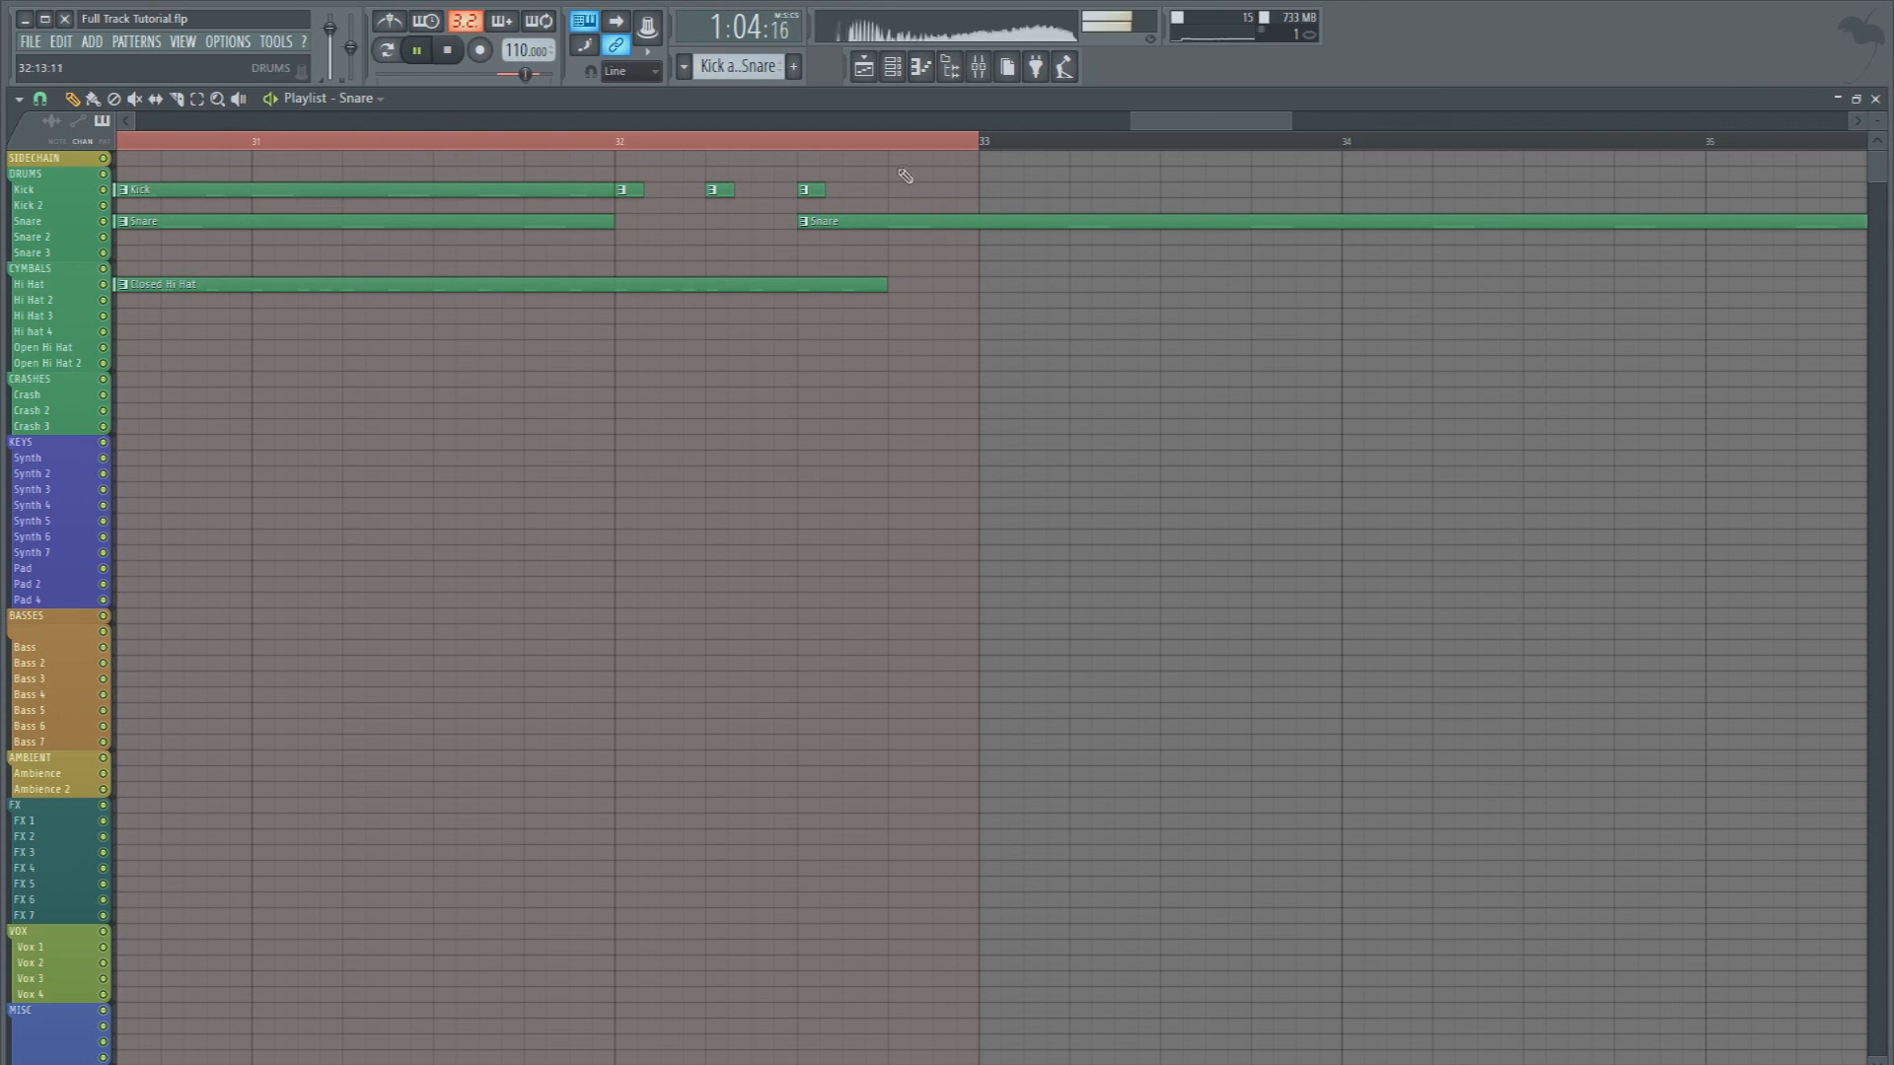
Slice the Snare clip in bar 32 and delete the excess pieces, keeping only a short hit on beat 4
{"action": "left_click", "coordinate": [937, 223]}
{"action": "left_click", "coordinate": [937, 222]}
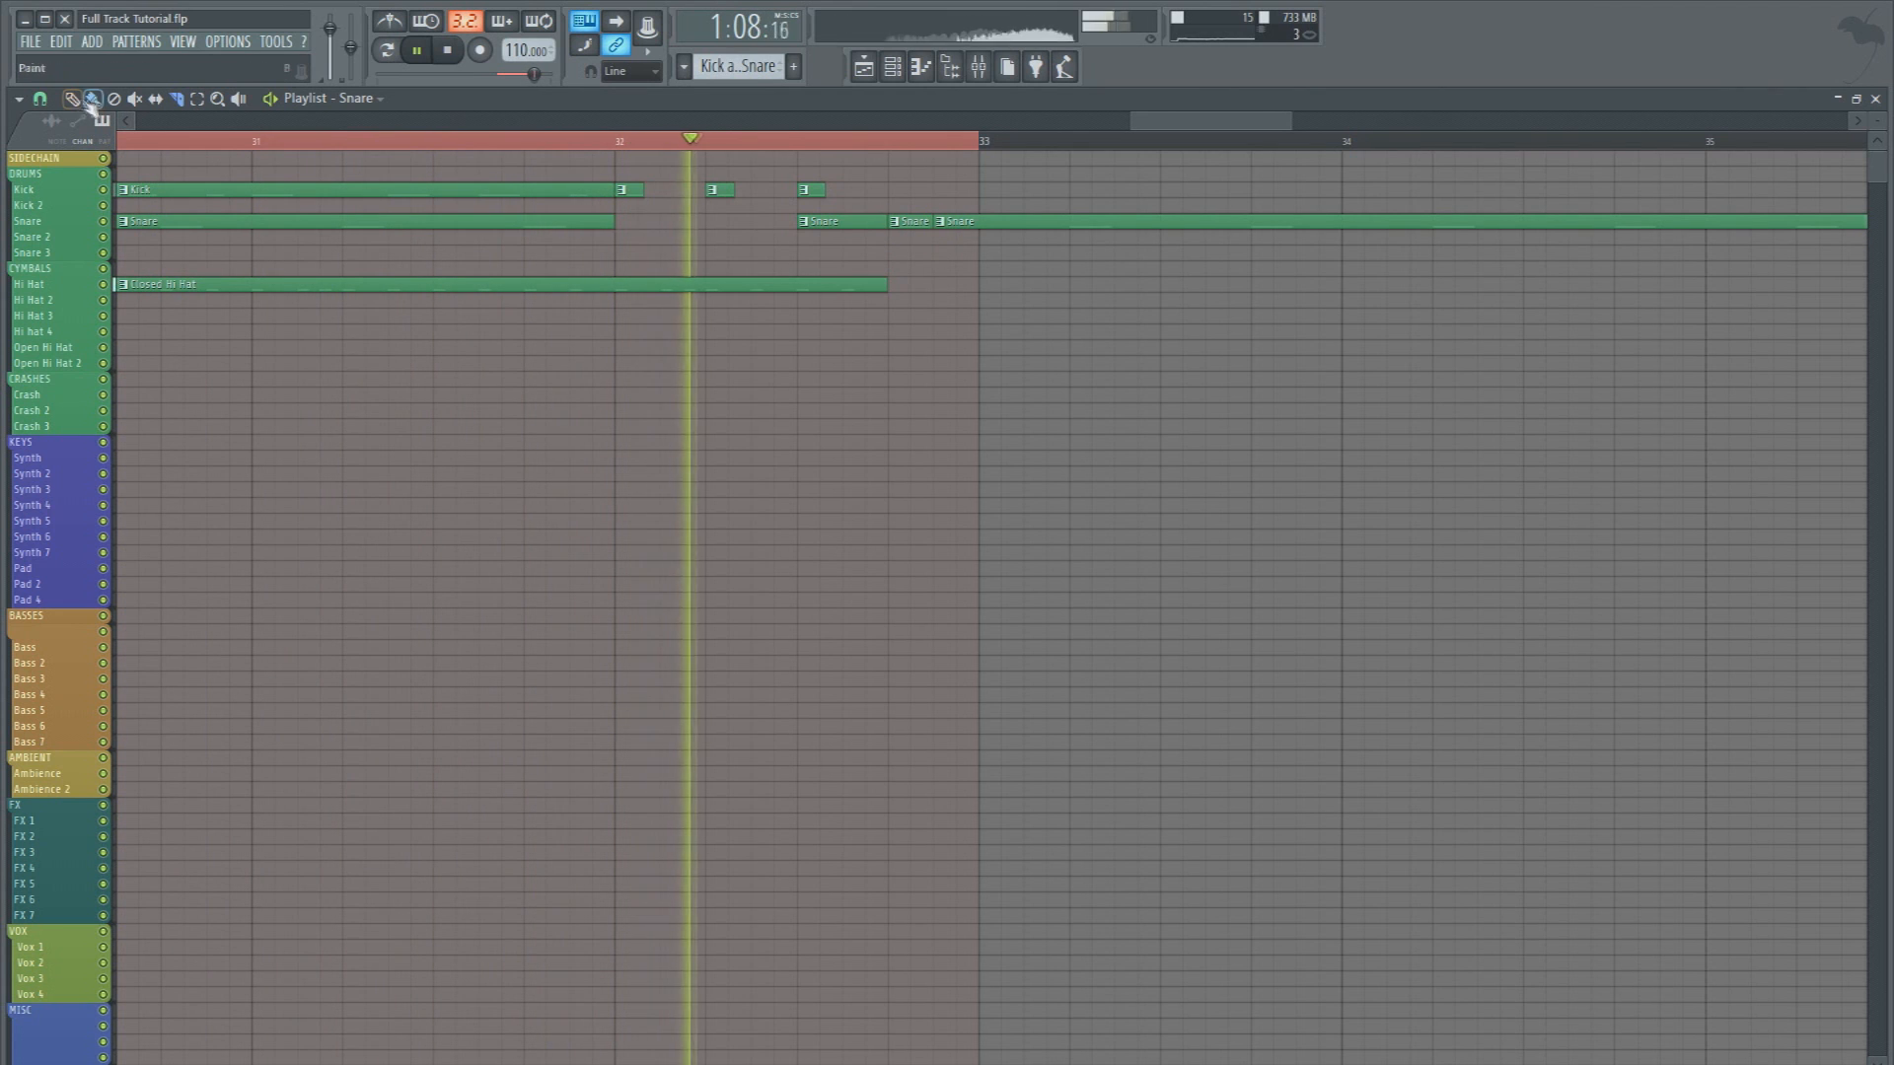
{"action": "right_click", "coordinate": [829, 221]}
{"action": "right_click", "coordinate": [1006, 221]}
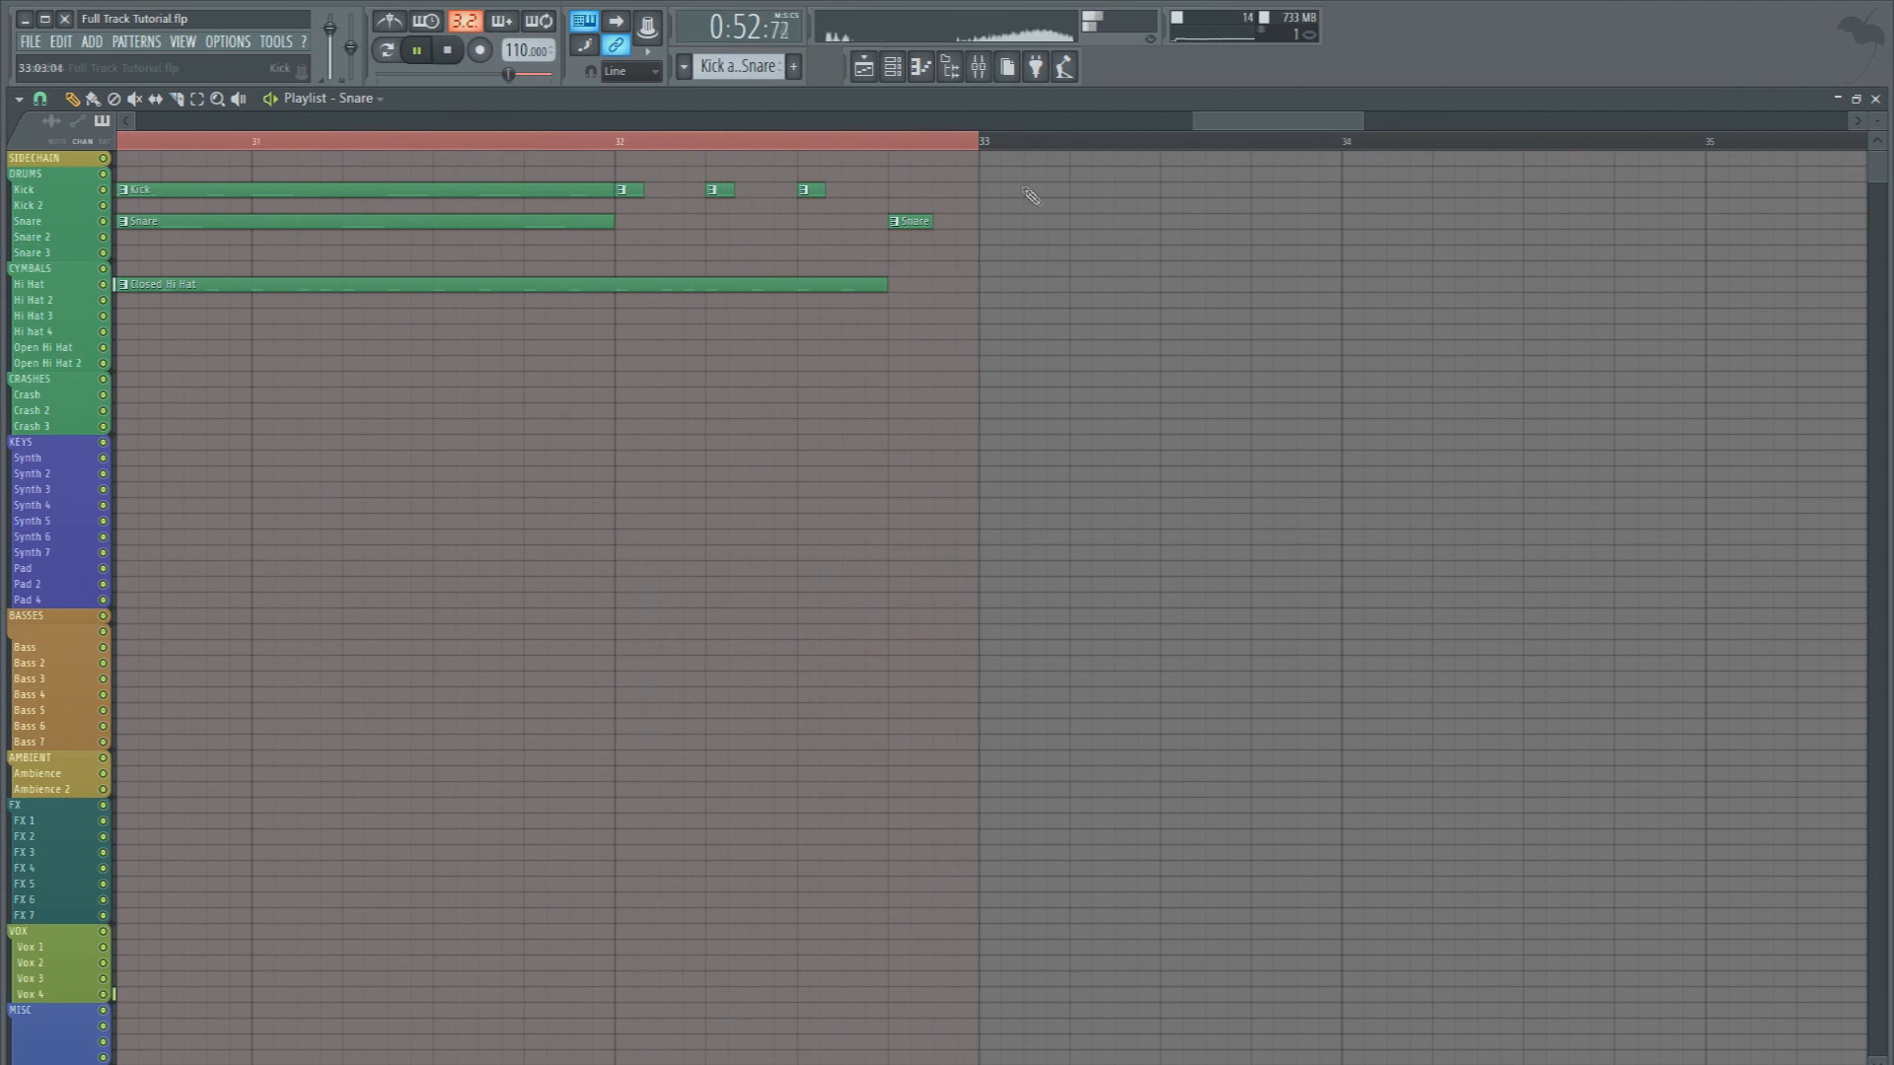
Listen to the edited drum section and stop playback at bar 25
{"action": "scroll", "coordinate": [927, 217], "scroll_direction": "down", "scroll_amount": 6}
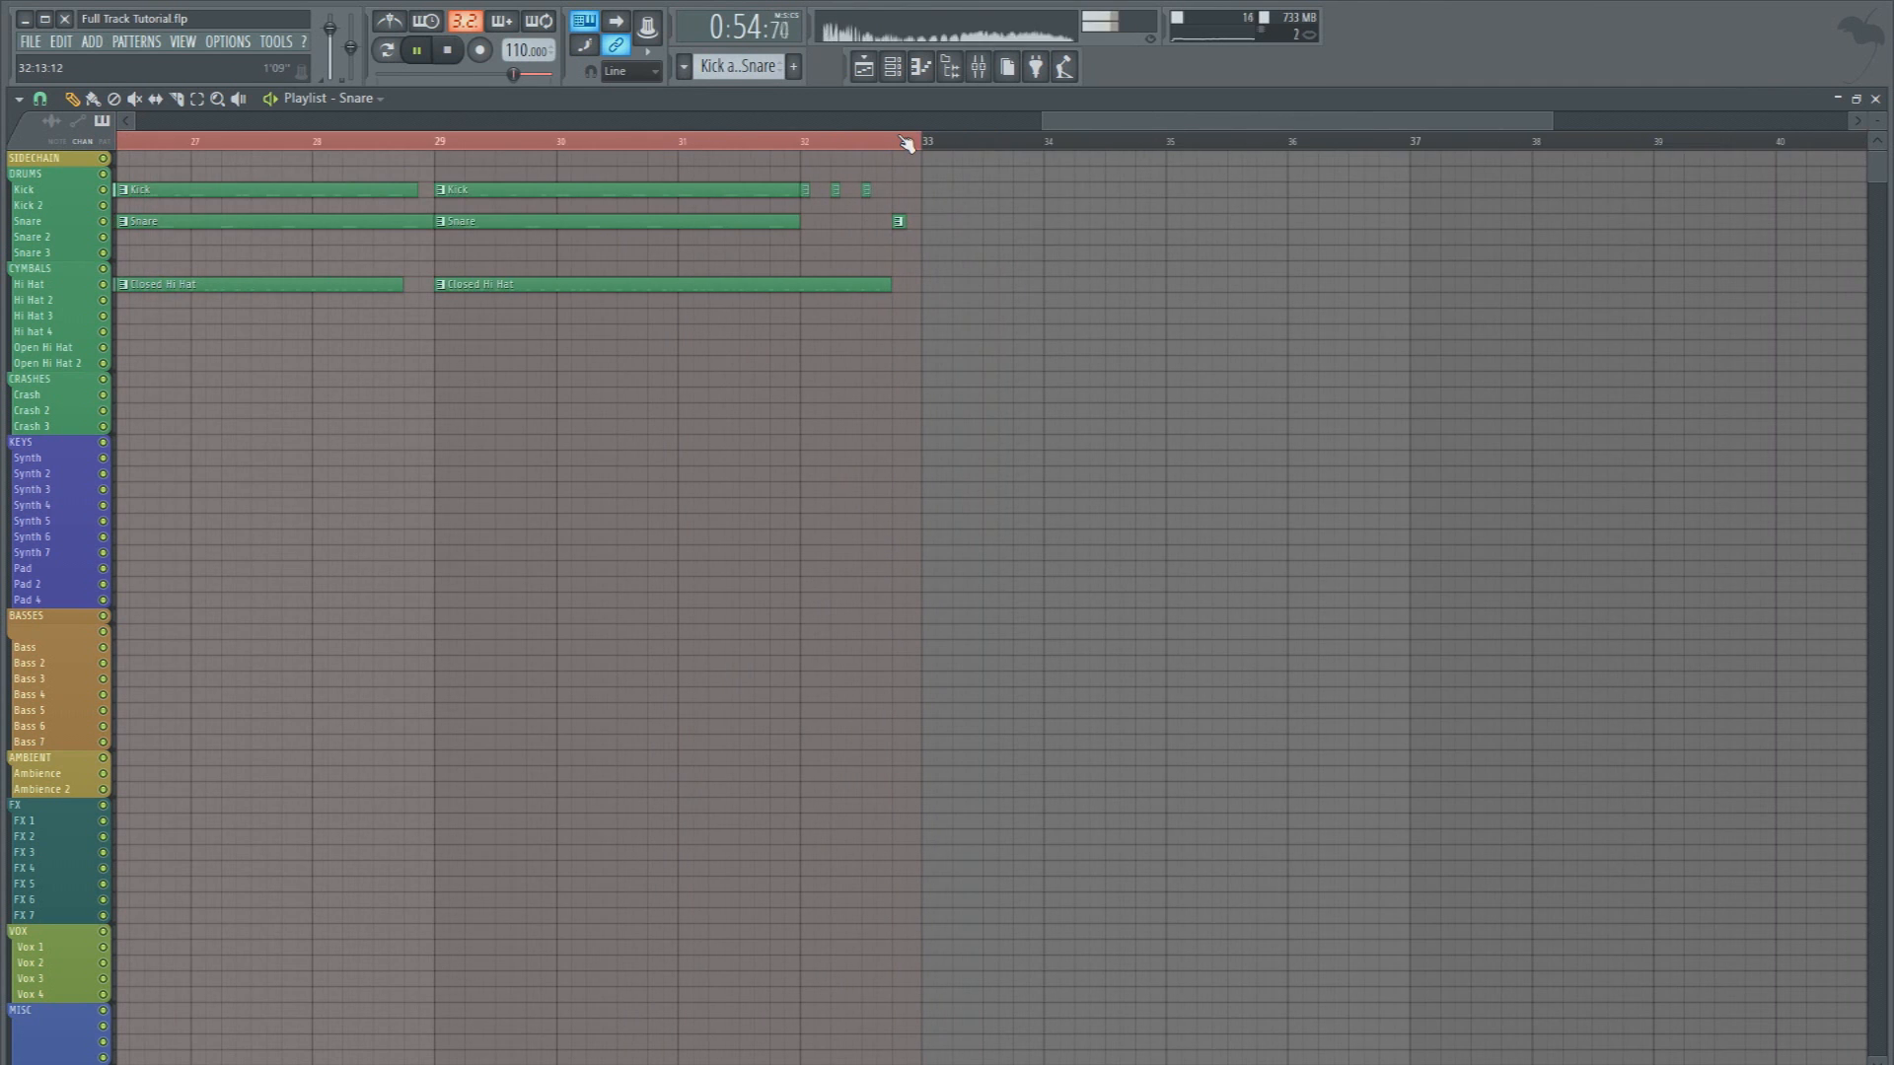
{"action": "scroll", "coordinate": [301, 146], "scroll_direction": "up", "scroll_amount": 2}
{"action": "key", "text": "space"}
{"action": "scroll", "coordinate": [301, 146], "scroll_direction": "up", "scroll_amount": 3}
{"action": "scroll", "coordinate": [301, 146], "scroll_direction": "up", "scroll_amount": 1}
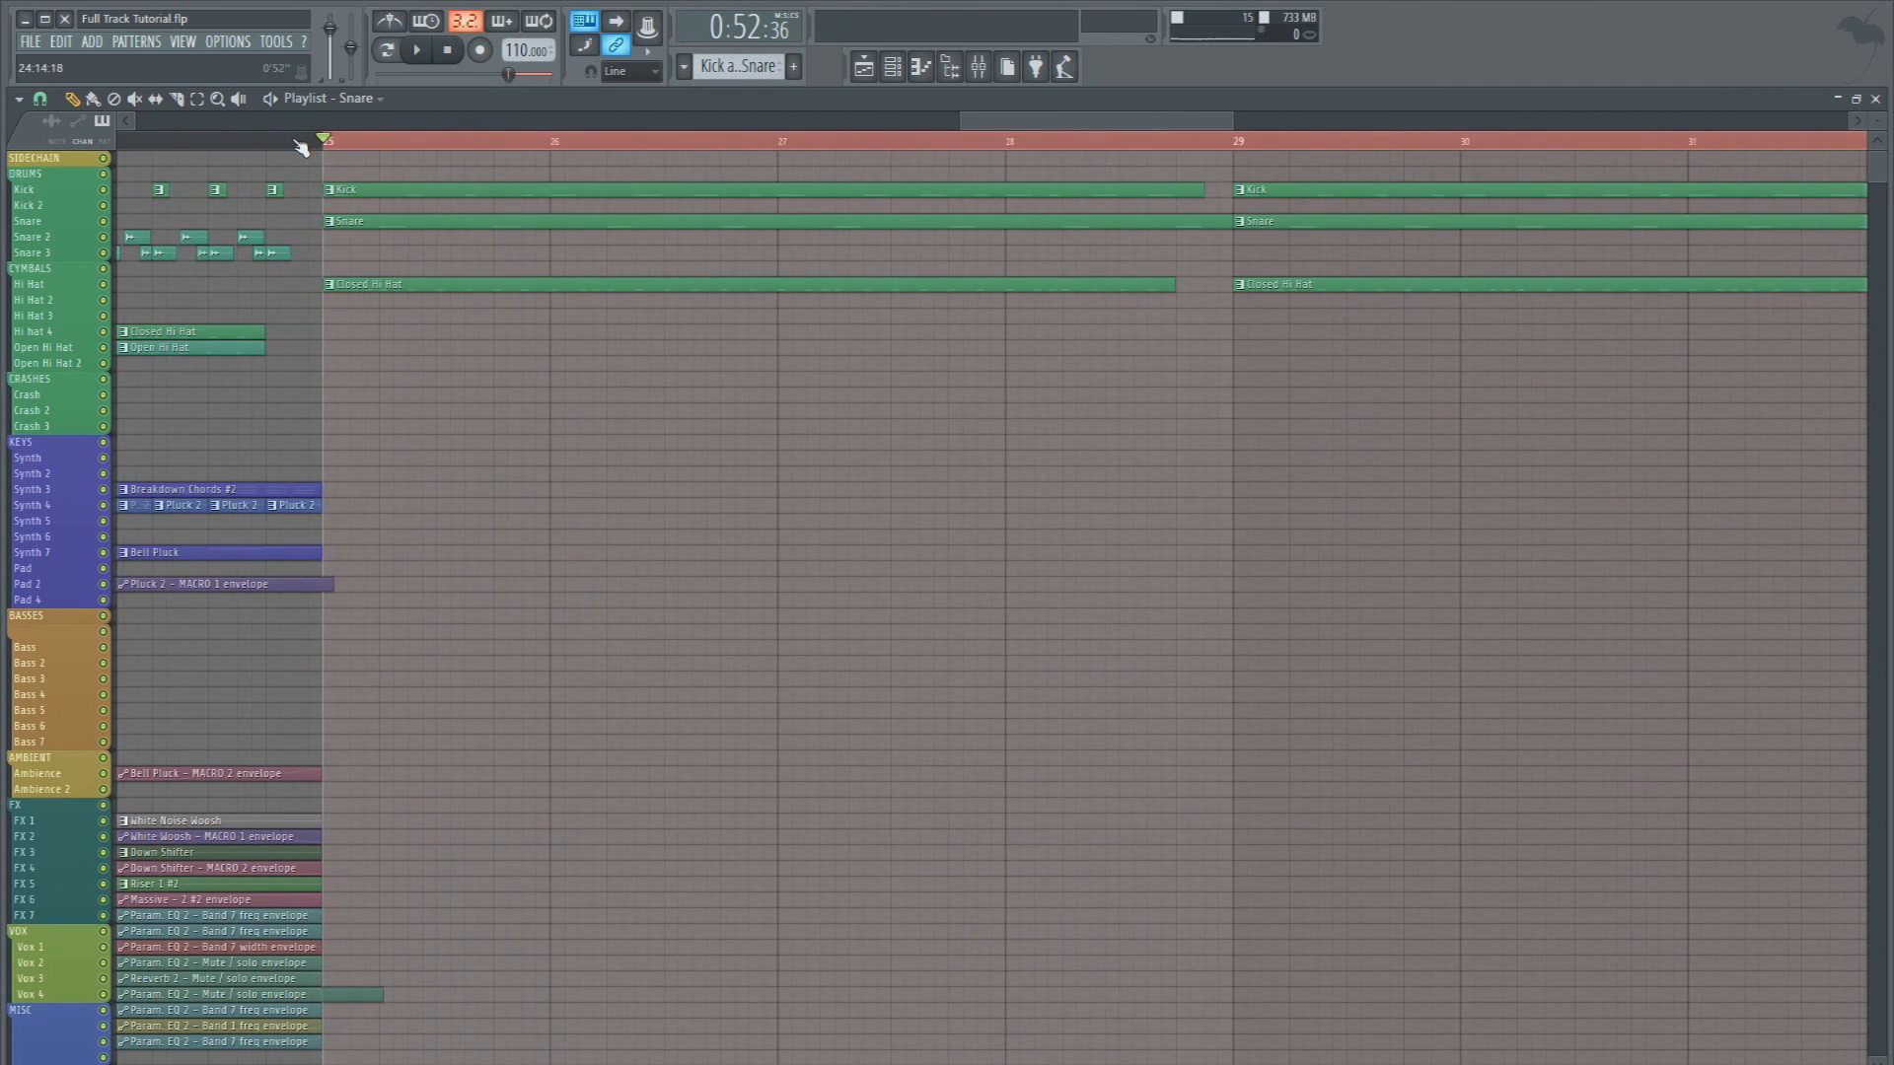
Create a new empty pattern and place a one-bar clip of it on the Bass track at bar 25
{"action": "left_click_drag", "start_coordinate": [1880, 129], "coordinate": [1881, 116]}
{"action": "scroll", "coordinate": [765, 616], "scroll_direction": "down", "scroll_amount": 3}
{"action": "scroll", "coordinate": [582, 612], "scroll_direction": "up", "scroll_amount": 3}
{"action": "scroll", "coordinate": [572, 611], "scroll_direction": "down", "scroll_amount": 2}
{"action": "key", "text": "F4"}
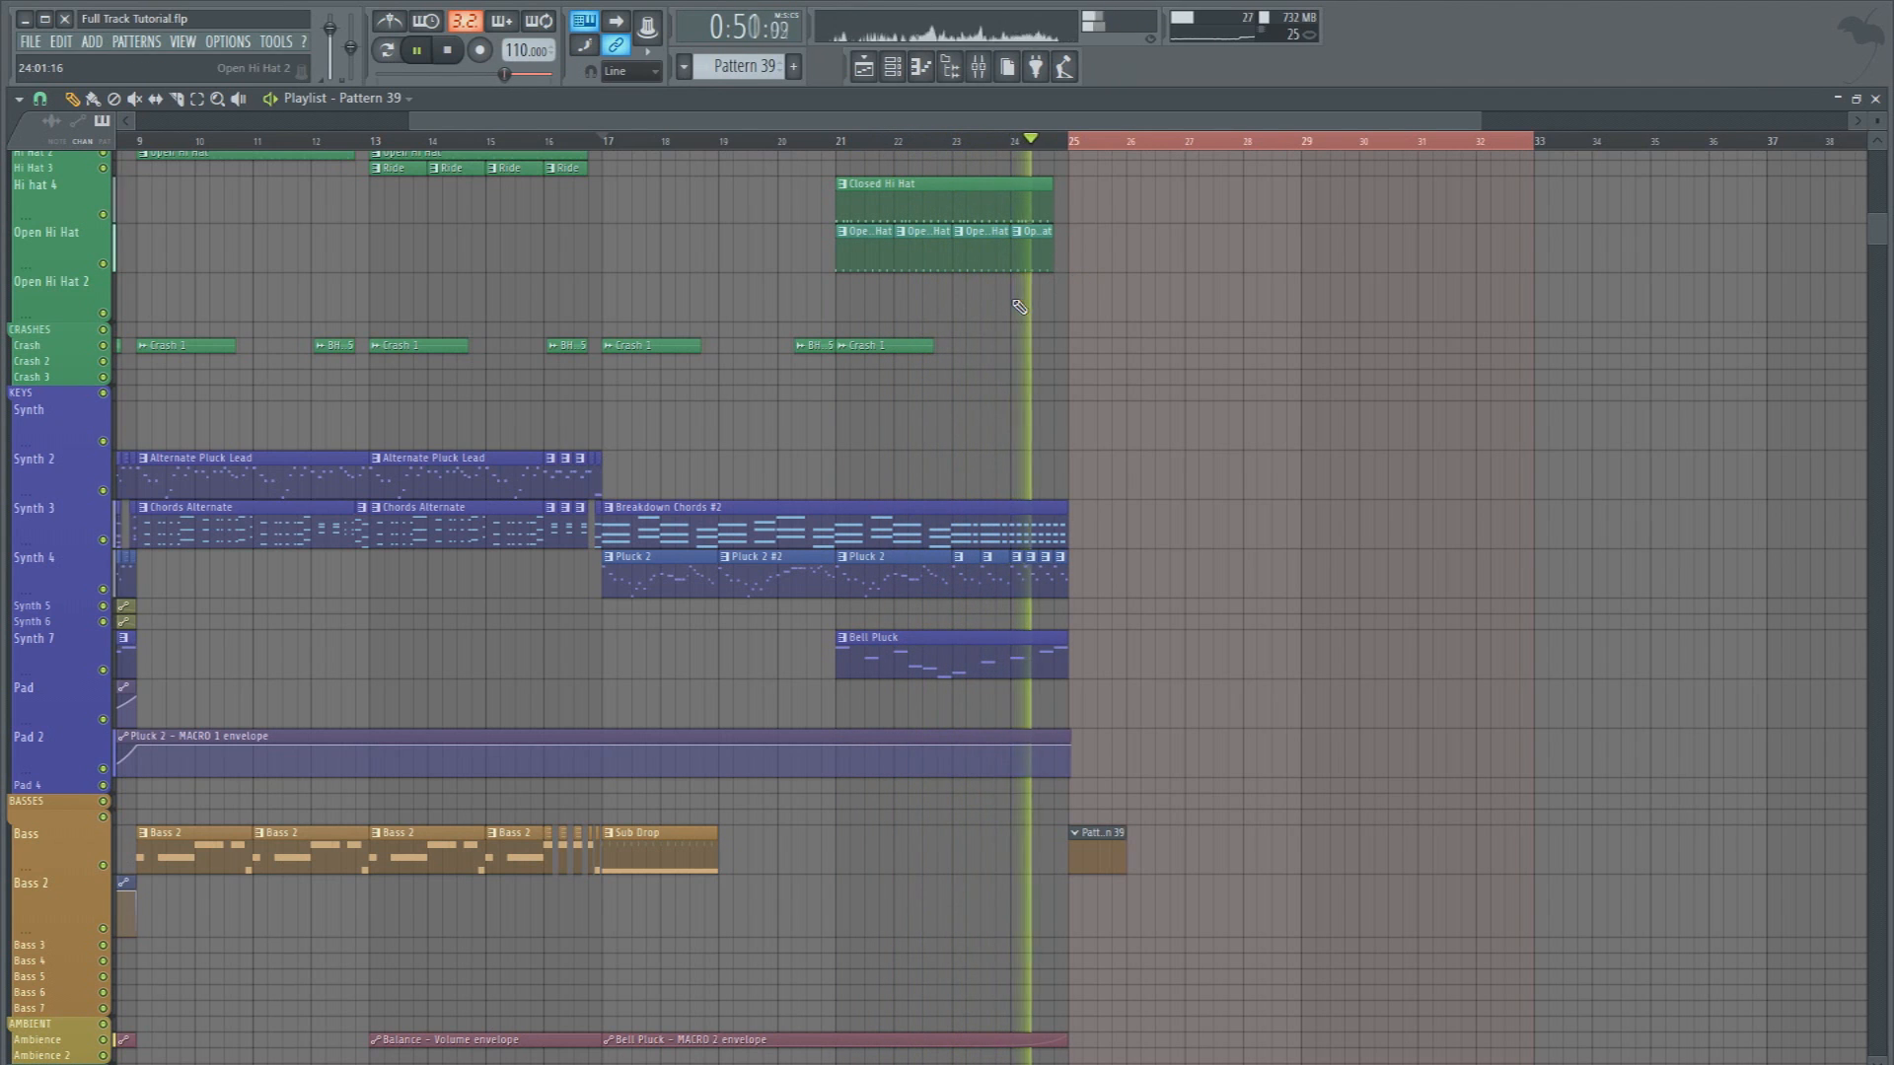
Stop playback and open the new pattern's channel rack, filtered to the Basses group
{"action": "key", "text": "space"}
{"action": "scroll", "coordinate": [1191, 153], "scroll_direction": "up", "scroll_amount": 5}
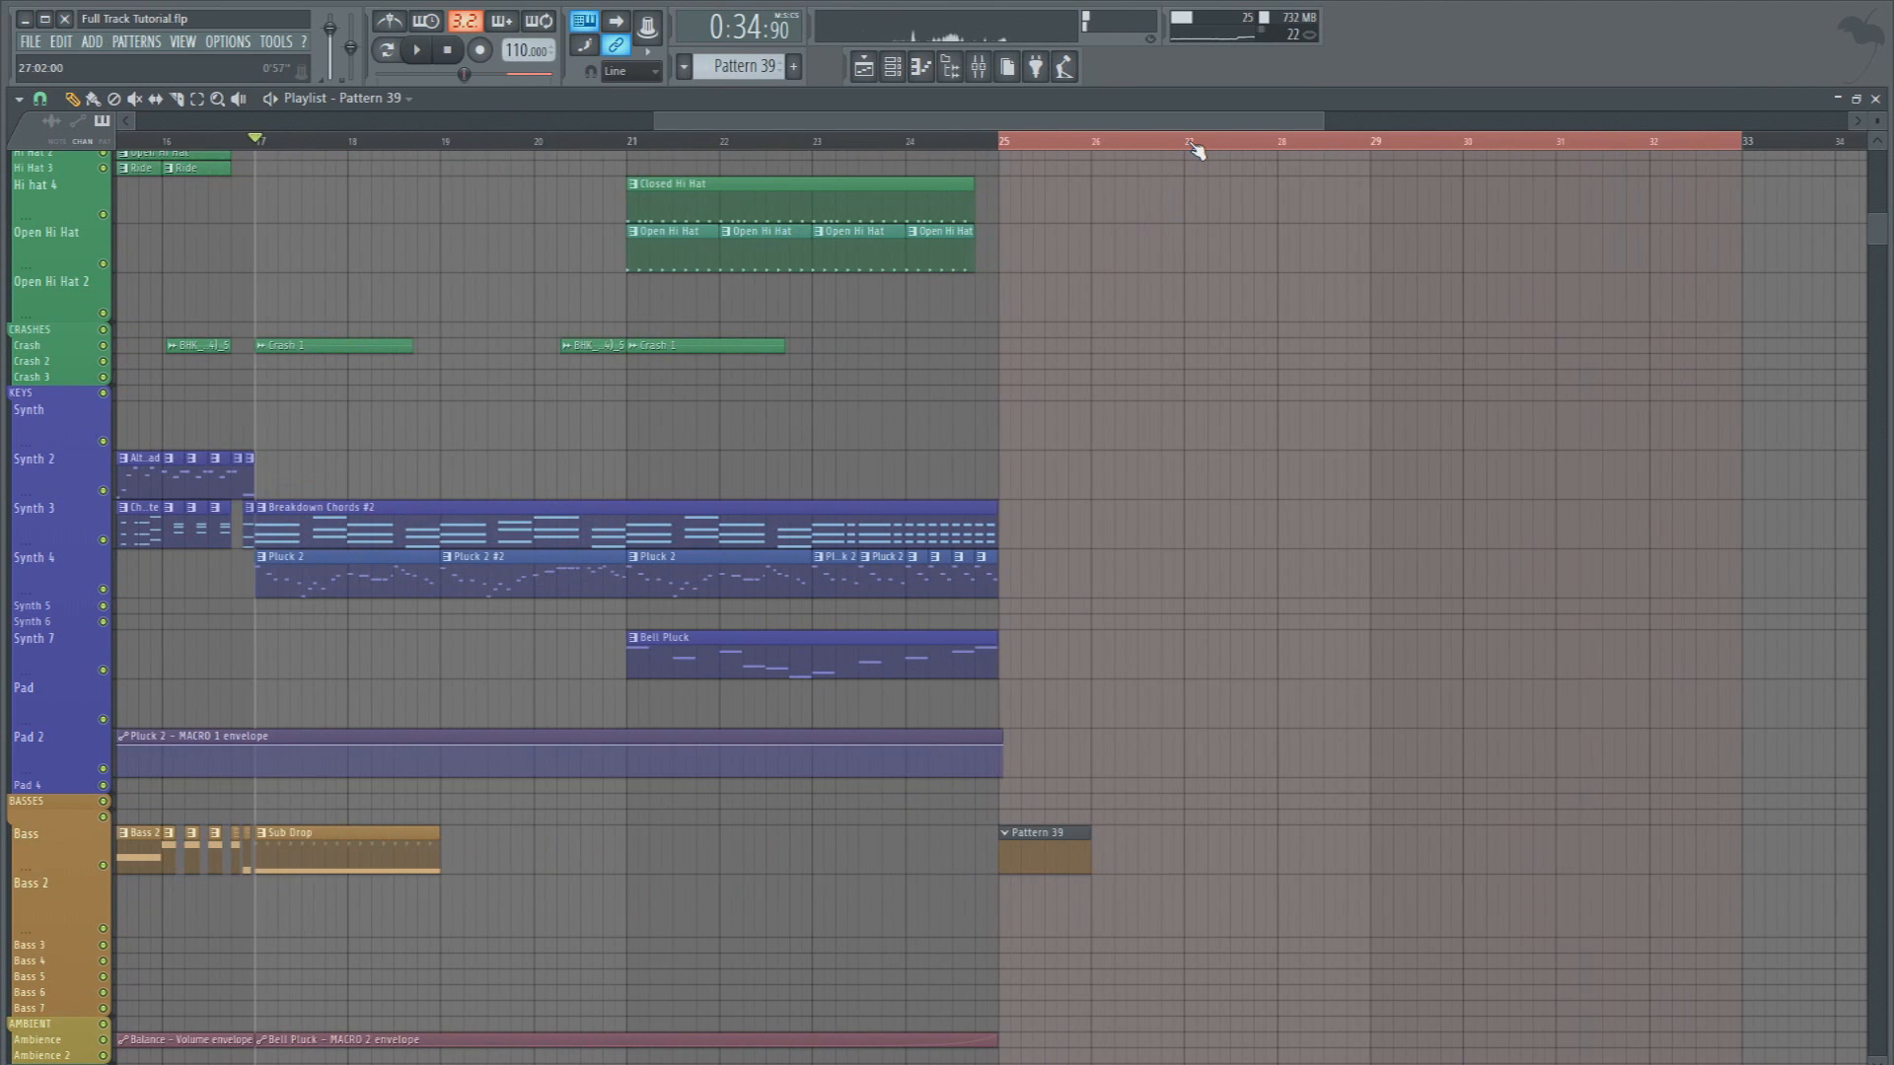
{"action": "scroll", "coordinate": [1193, 149], "scroll_direction": "up", "scroll_amount": 2}
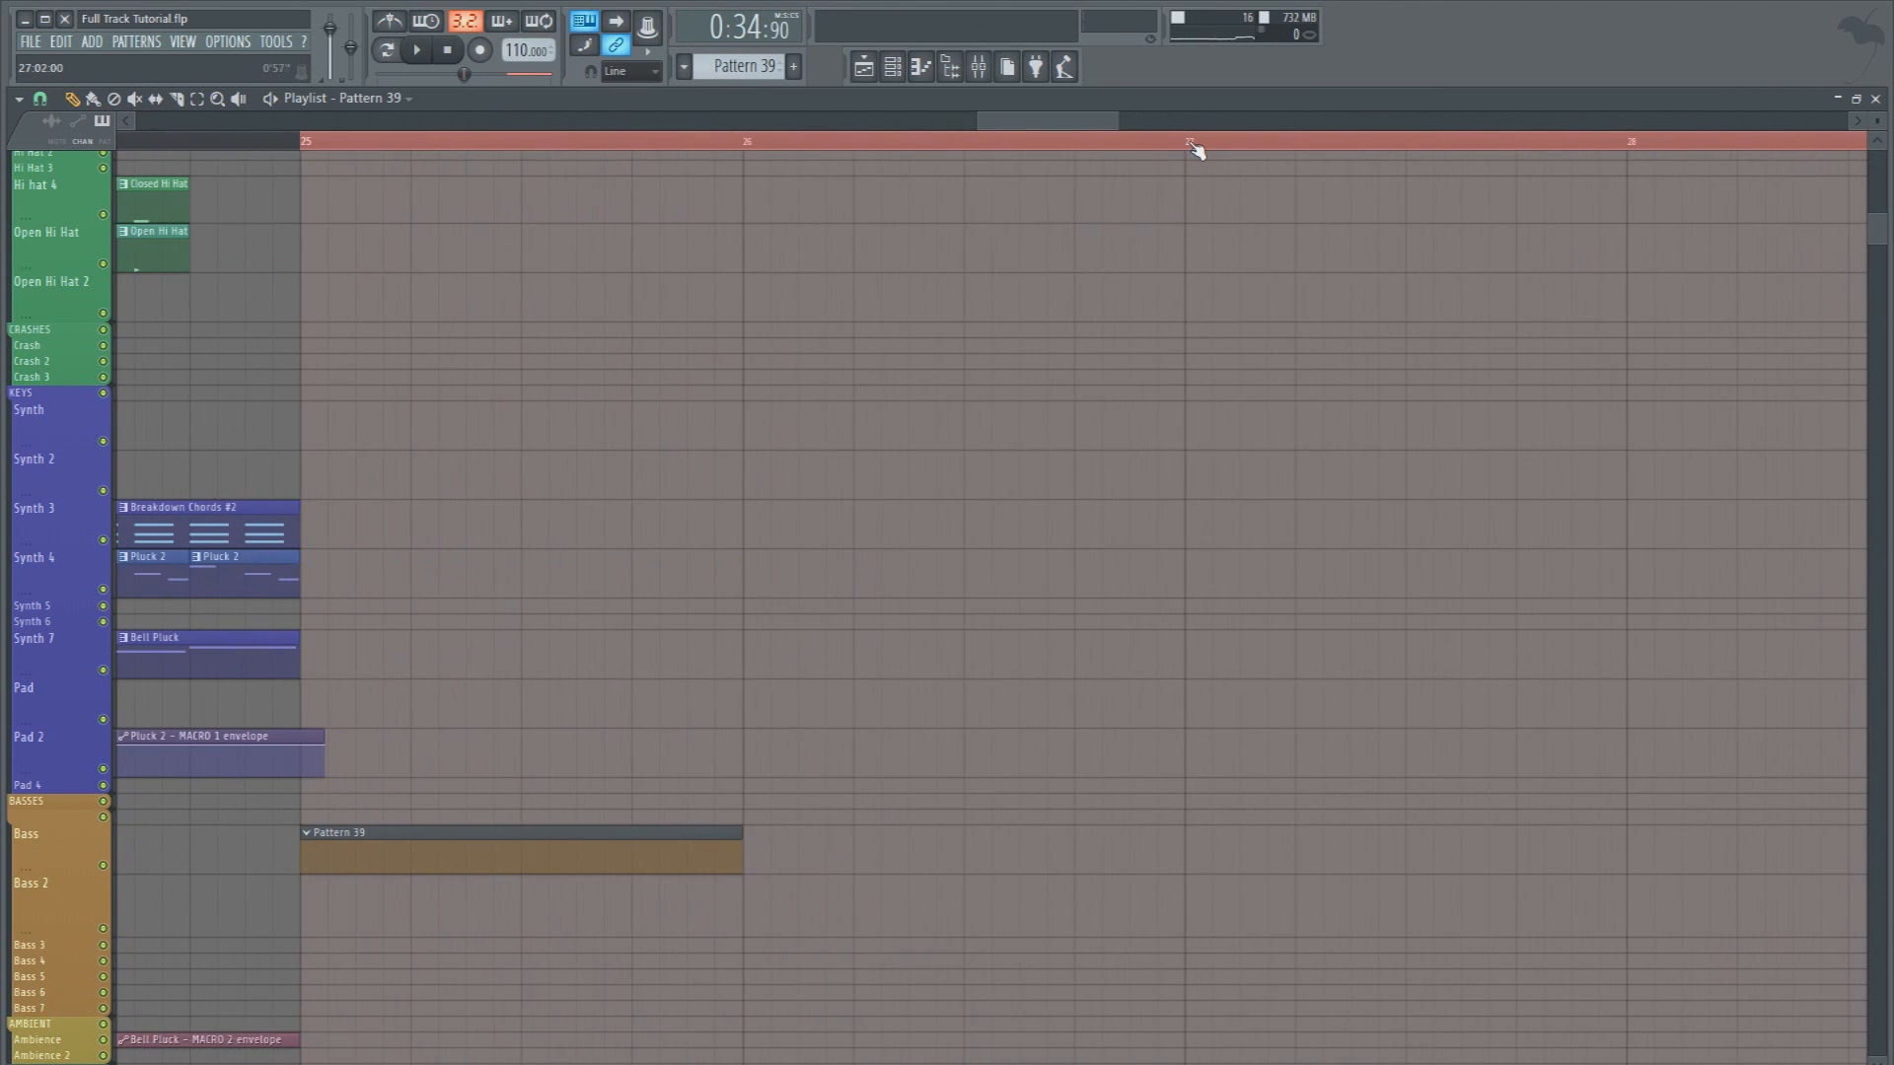
{"action": "double_click", "coordinate": [404, 861]}
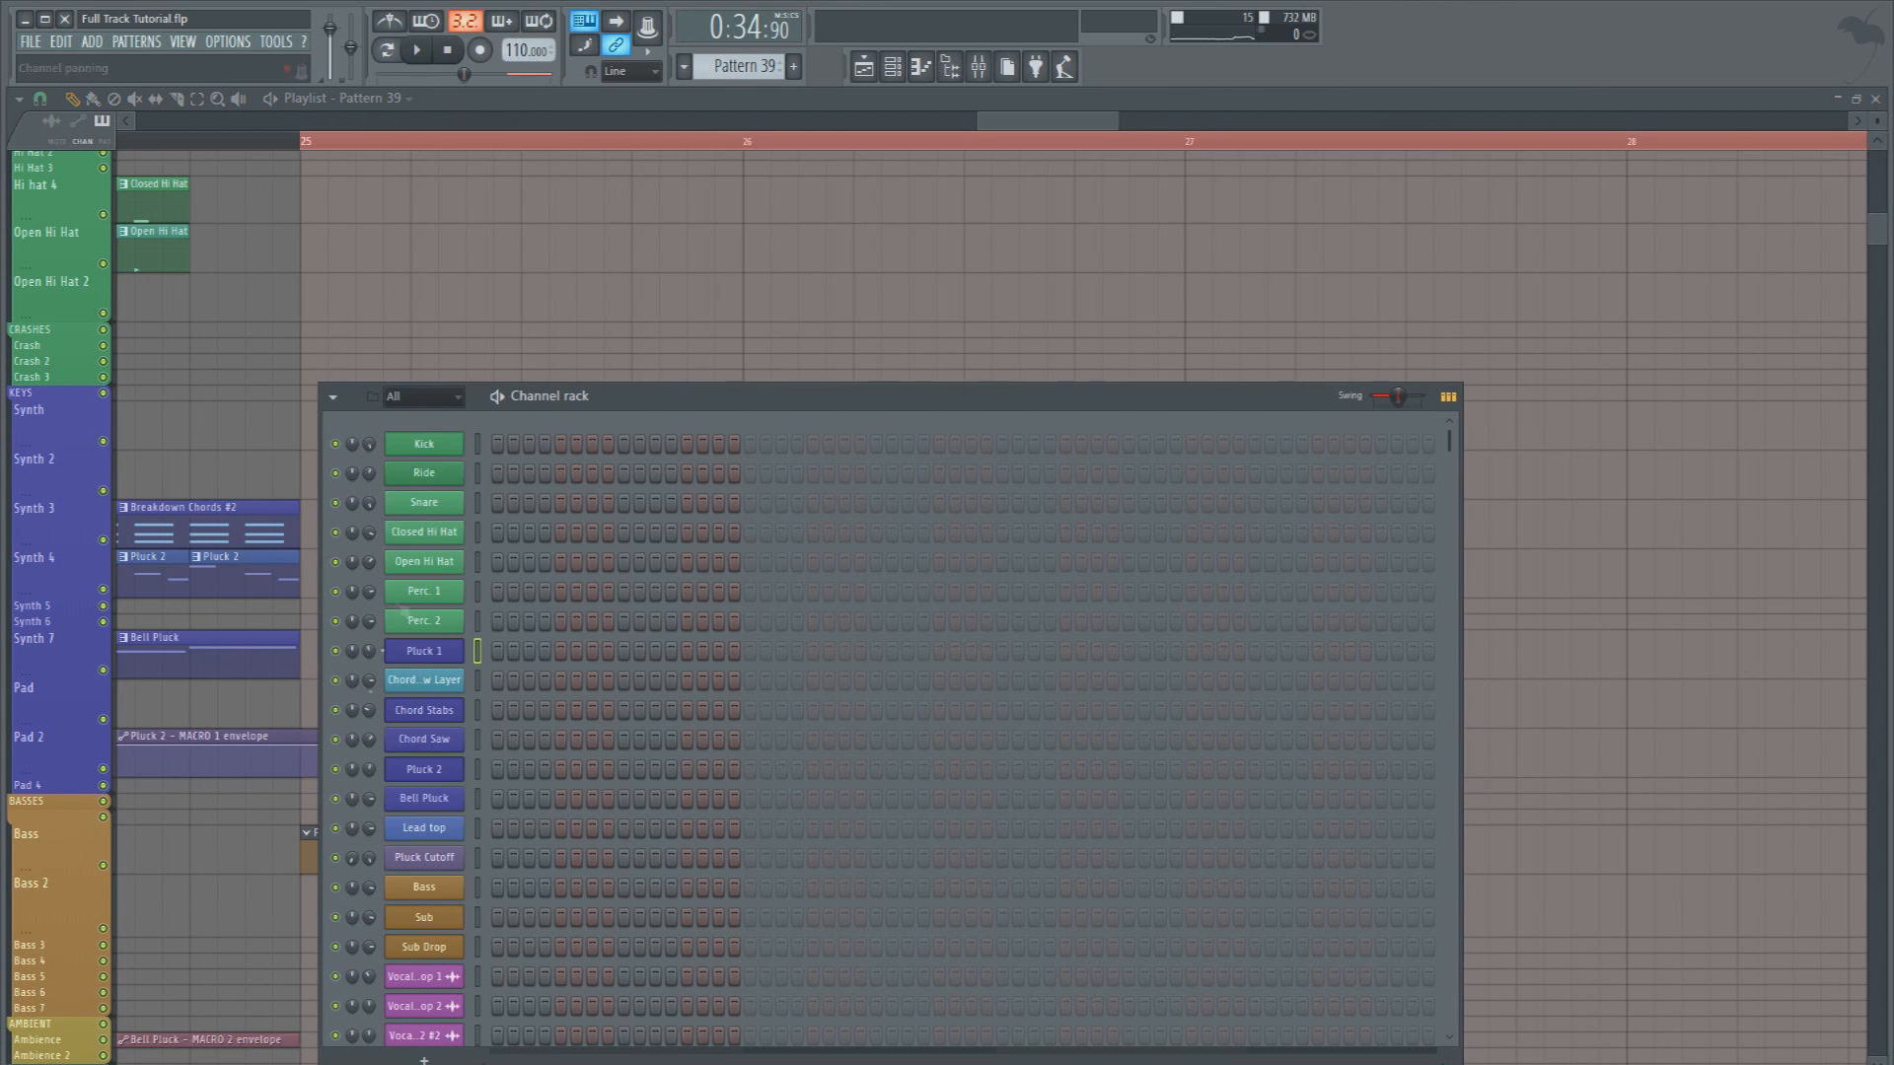
{"action": "left_click", "coordinate": [424, 395]}
{"action": "left_click", "coordinate": [431, 523]}
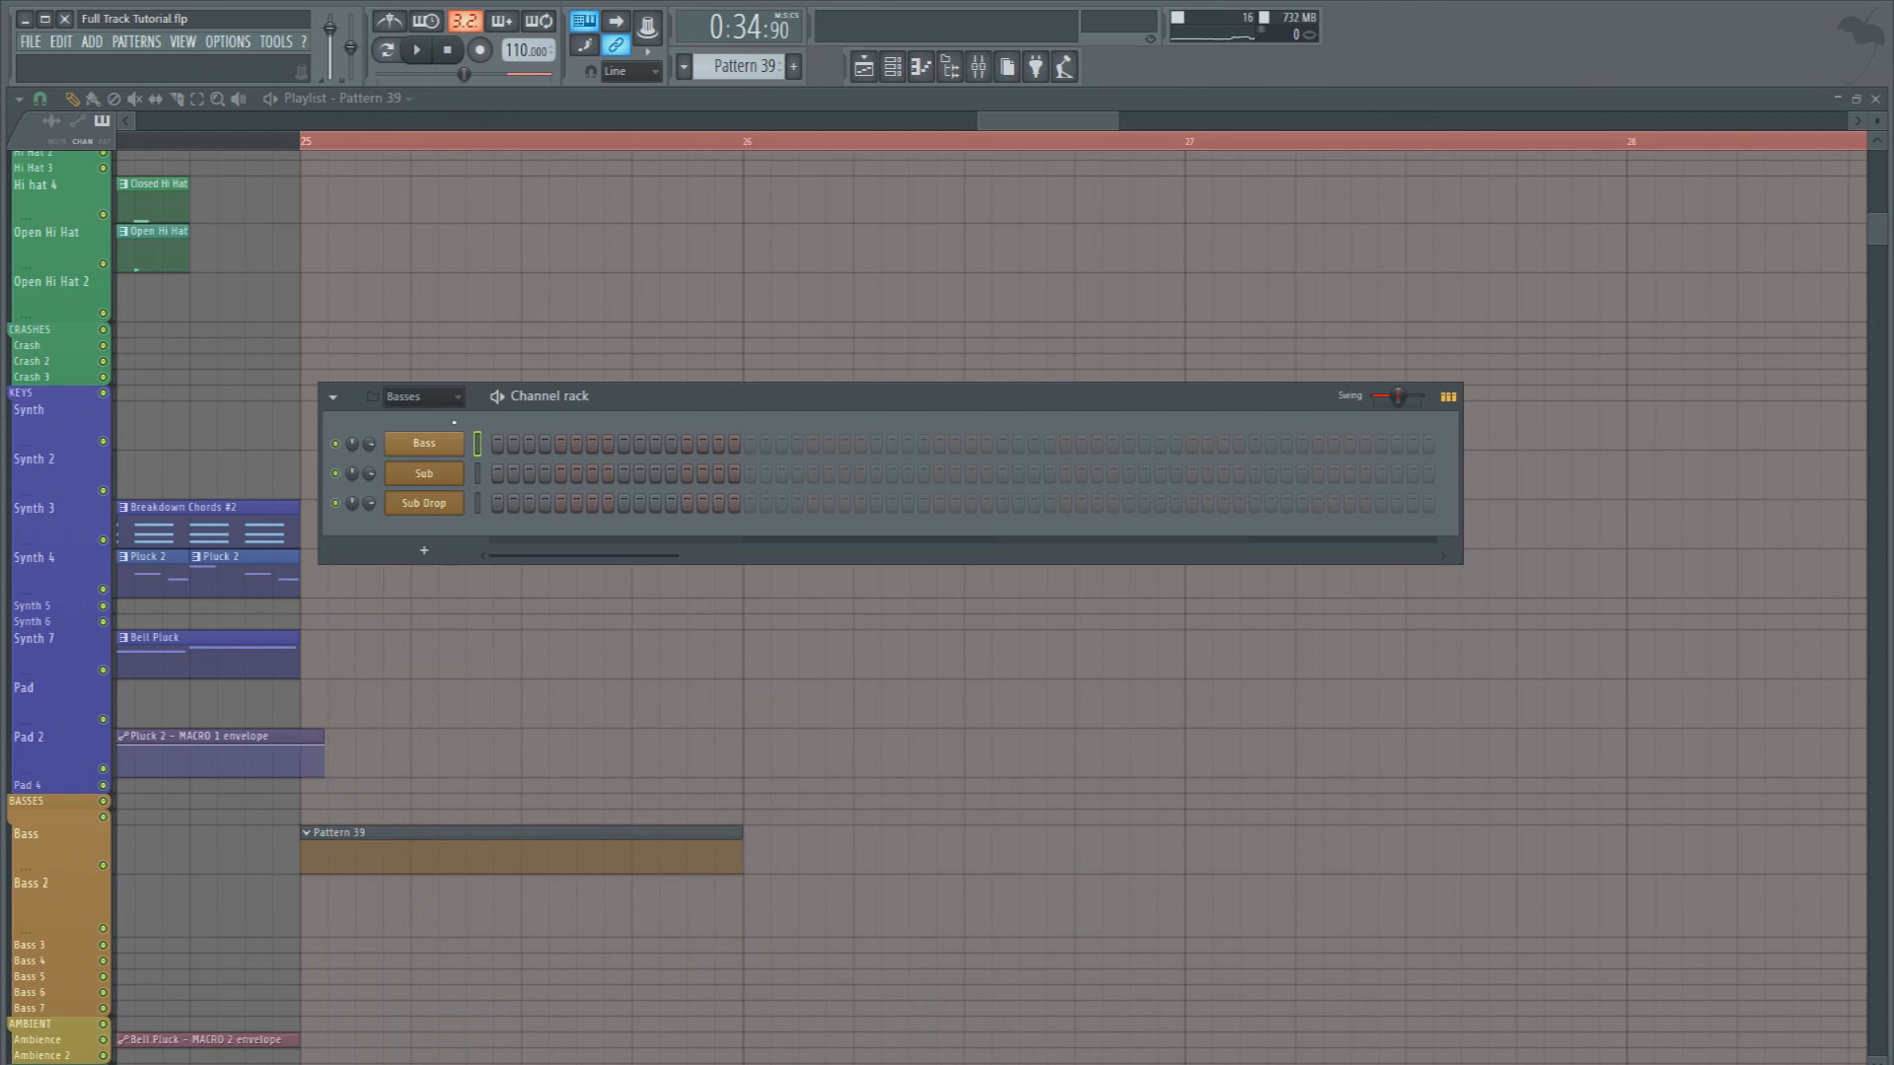
Add a Massive instrument channel to the Basses group and bring up its synth editor
{"action": "left_click", "coordinate": [423, 550]}
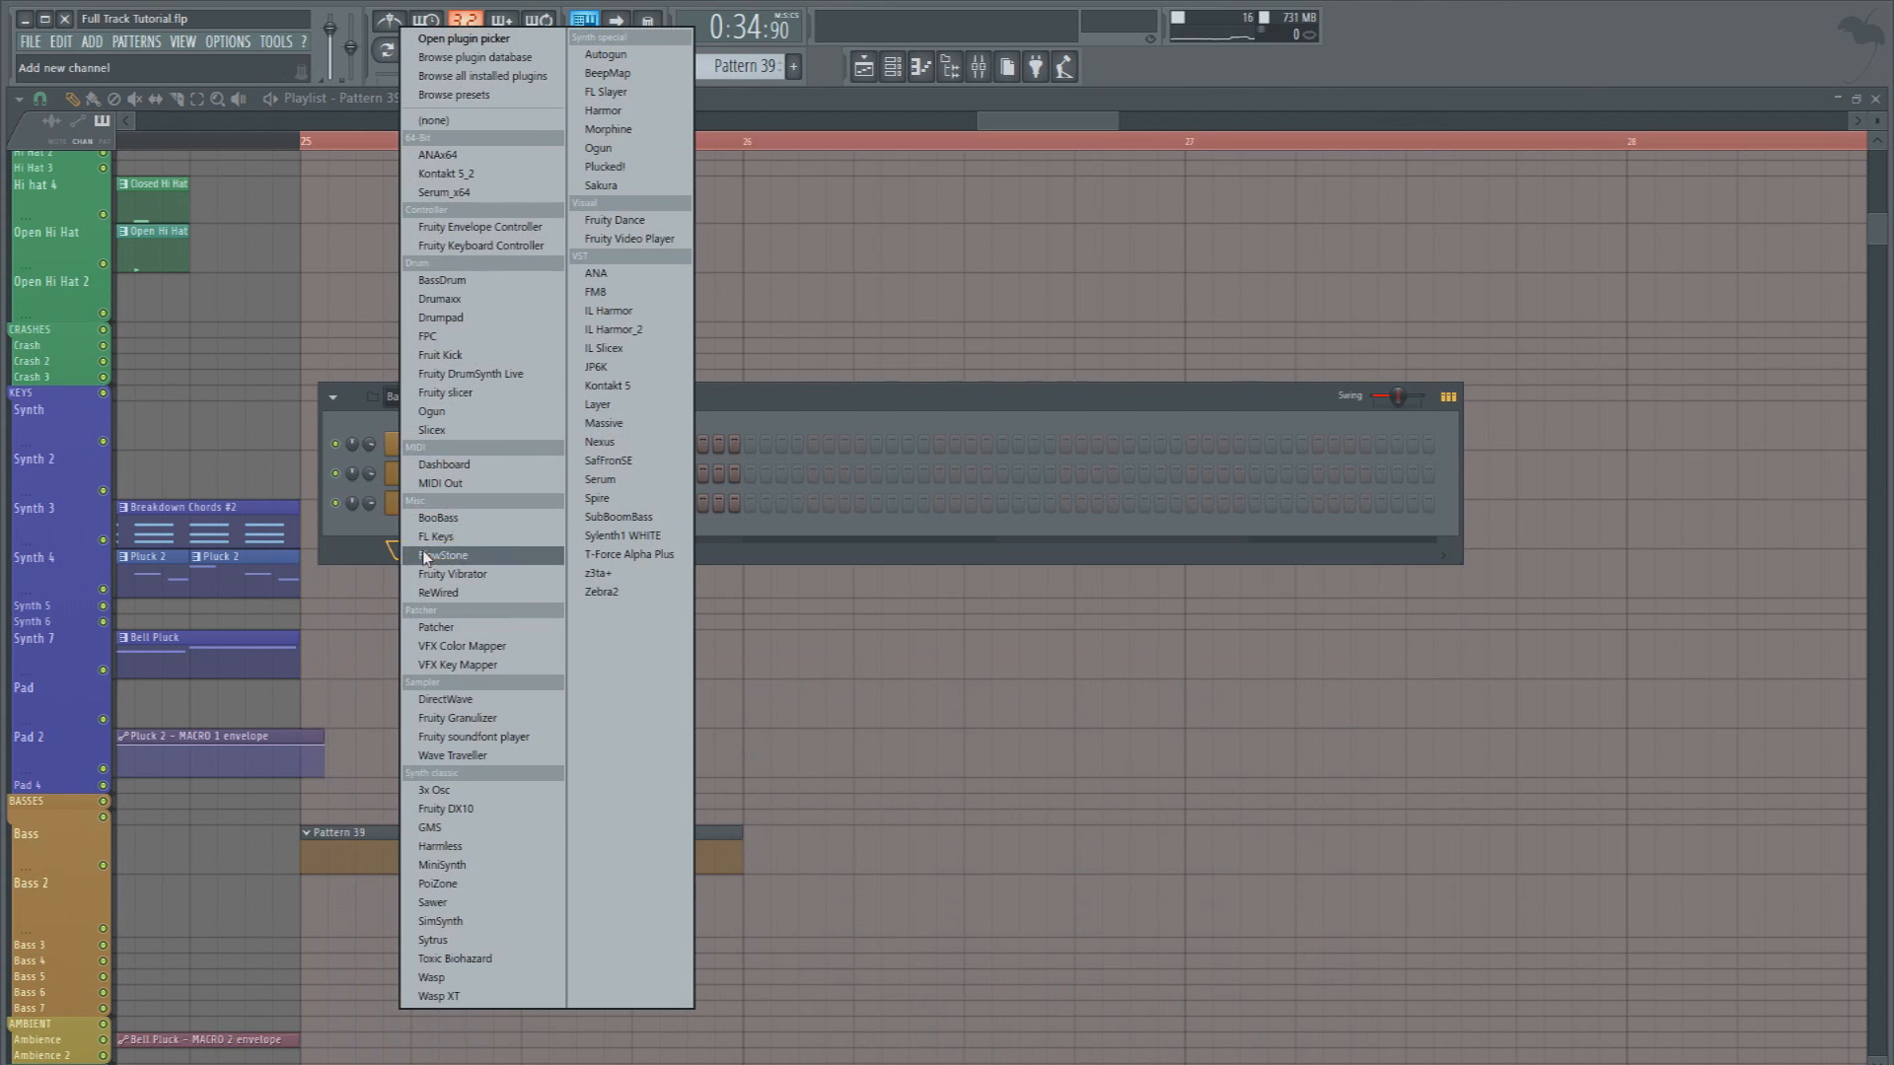
{"action": "left_click", "coordinate": [598, 423]}
{"action": "left_click", "coordinate": [262, 405]}
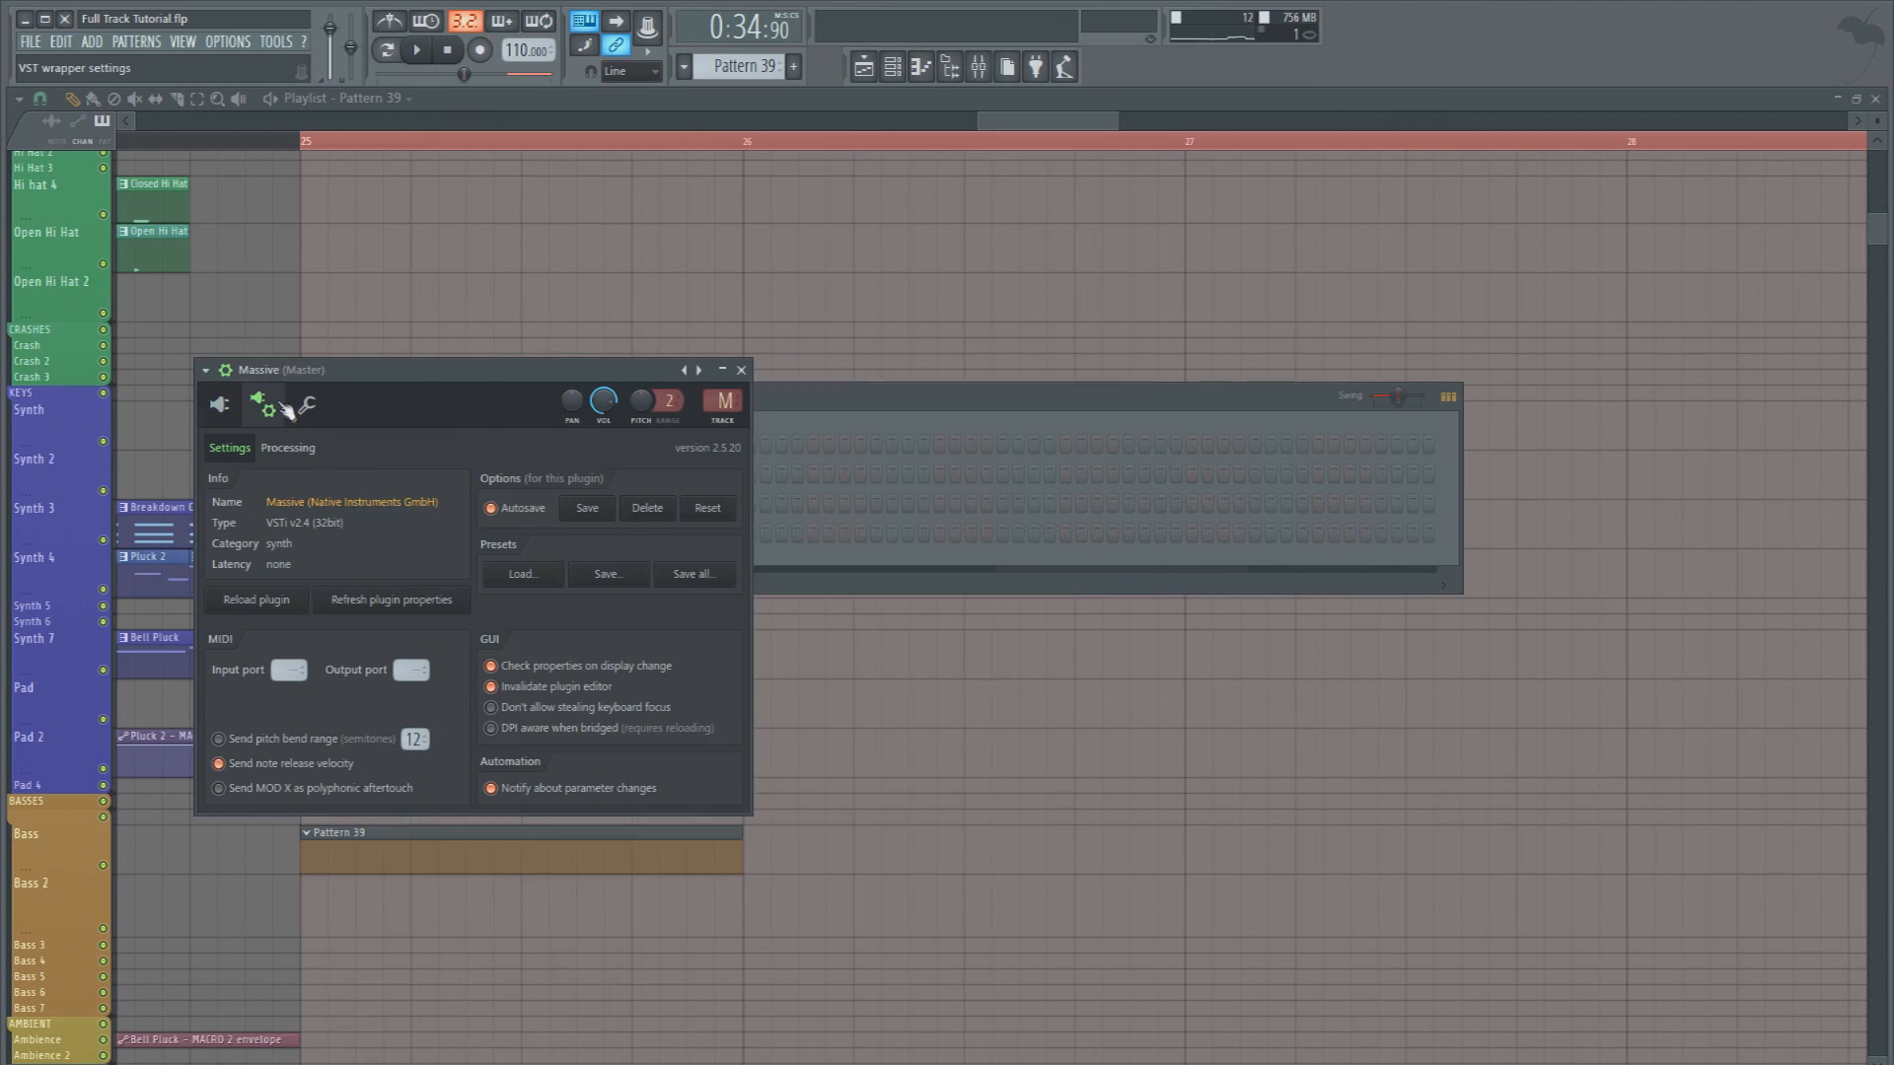
{"action": "left_click", "coordinate": [224, 373]}
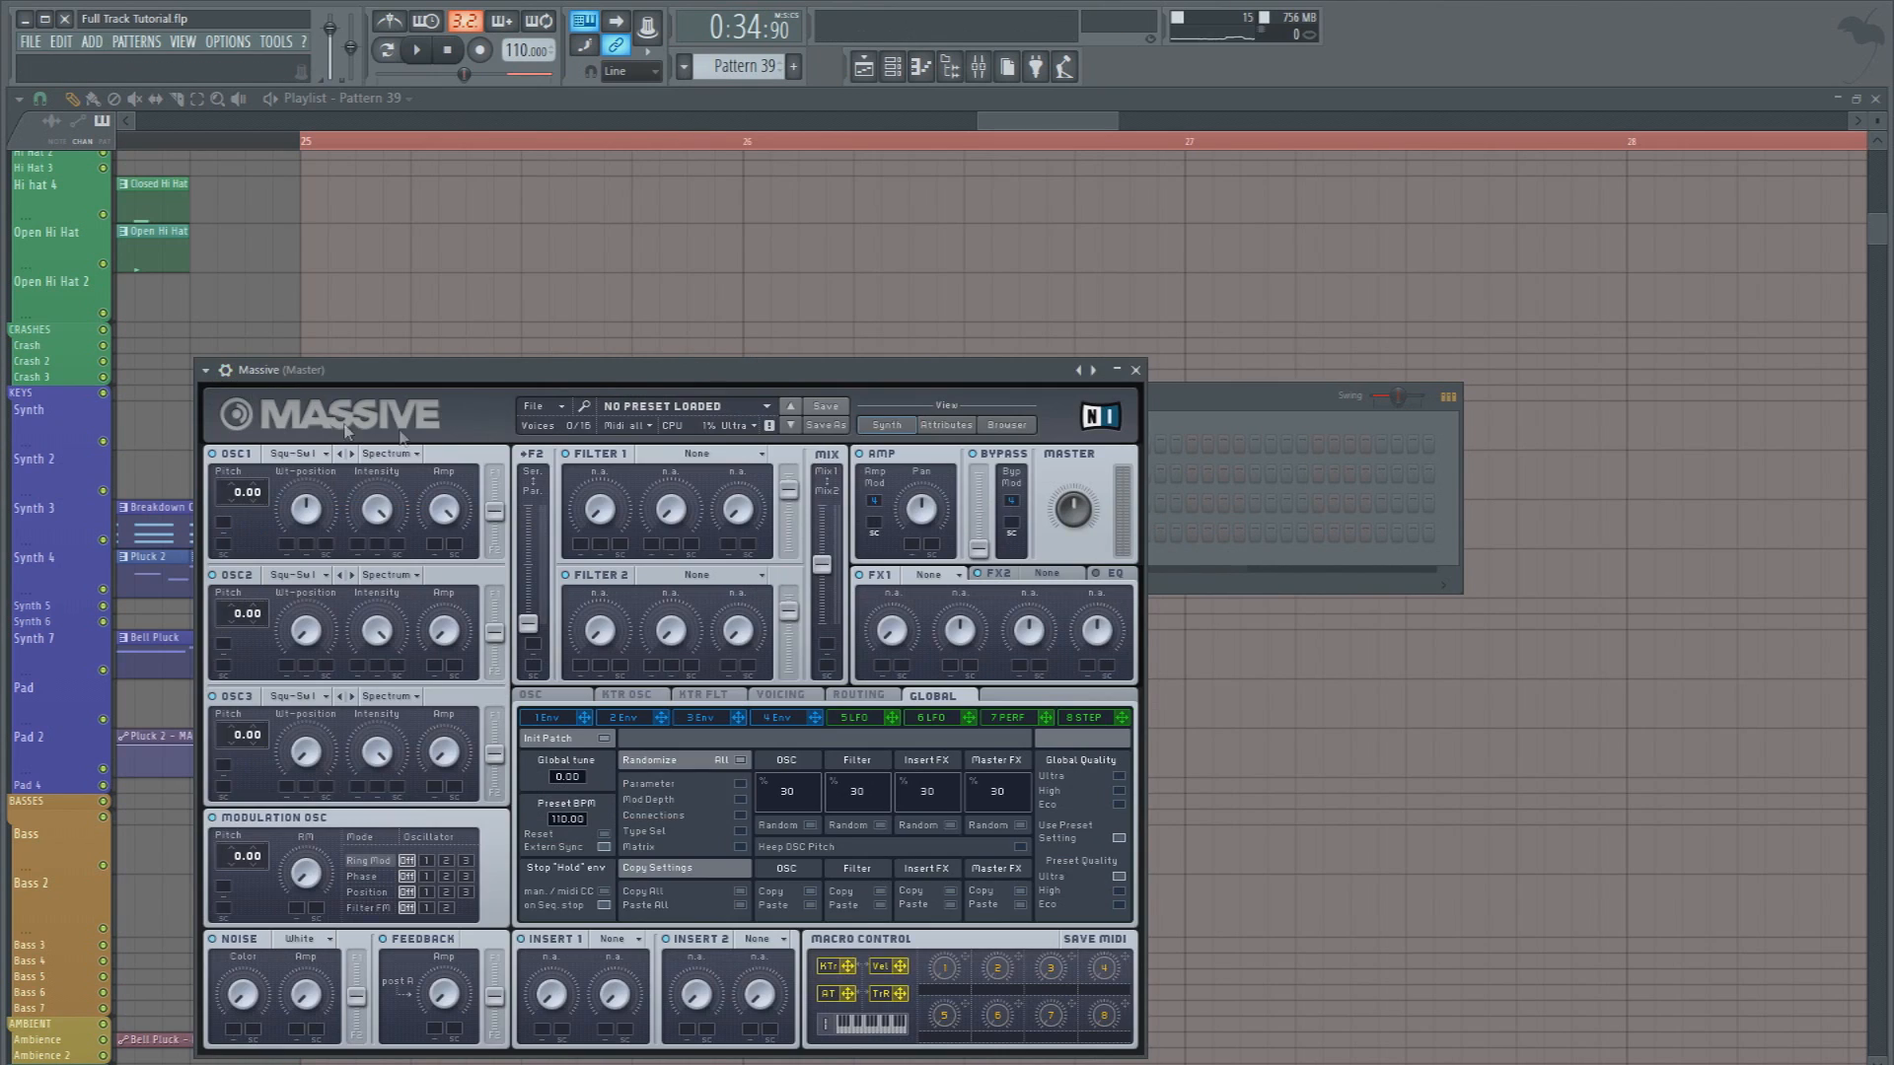
{"action": "left_click_drag", "start_coordinate": [645, 375], "coordinate": [757, 267]}
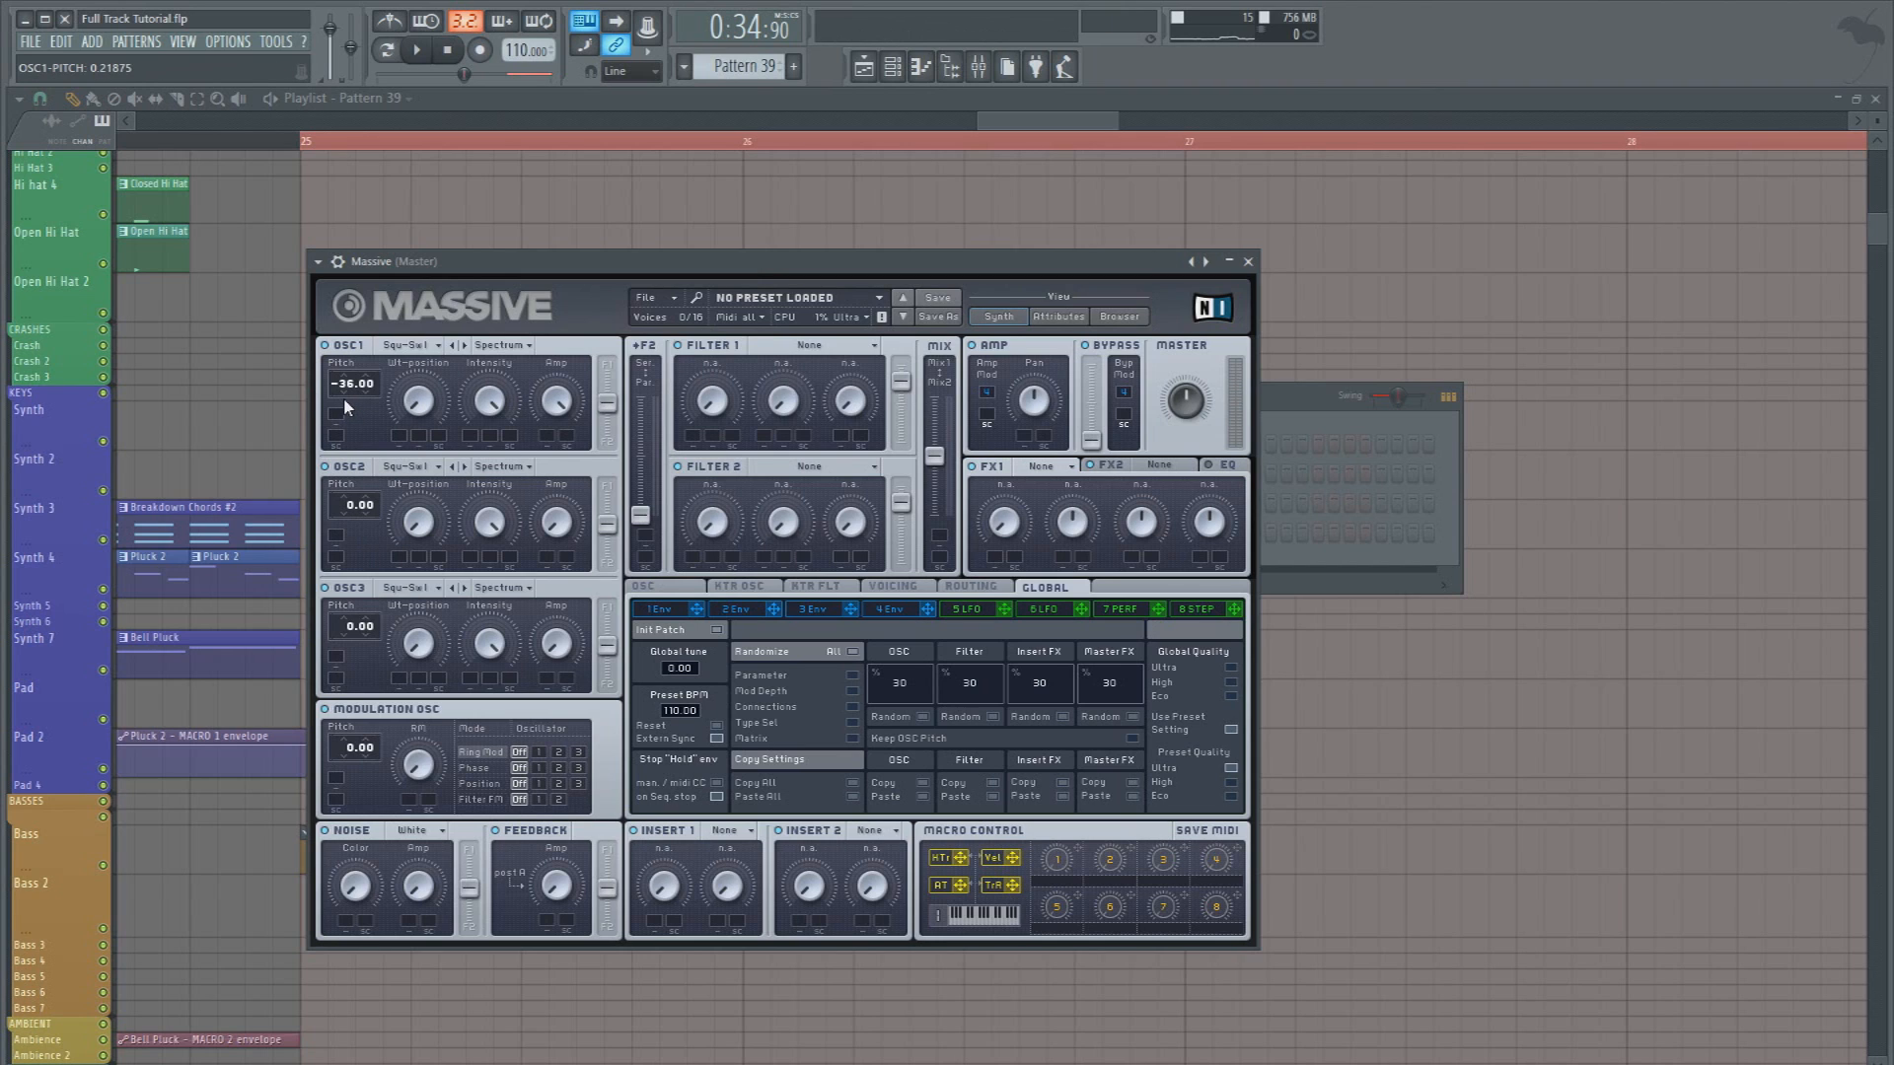
Set Massive's OSC1 pitch to -24.00 and its wavetable to Dirty Needle
{"action": "scroll", "coordinate": [343, 393], "scroll_direction": "up", "scroll_amount": 12}
{"action": "left_click", "coordinate": [406, 347]}
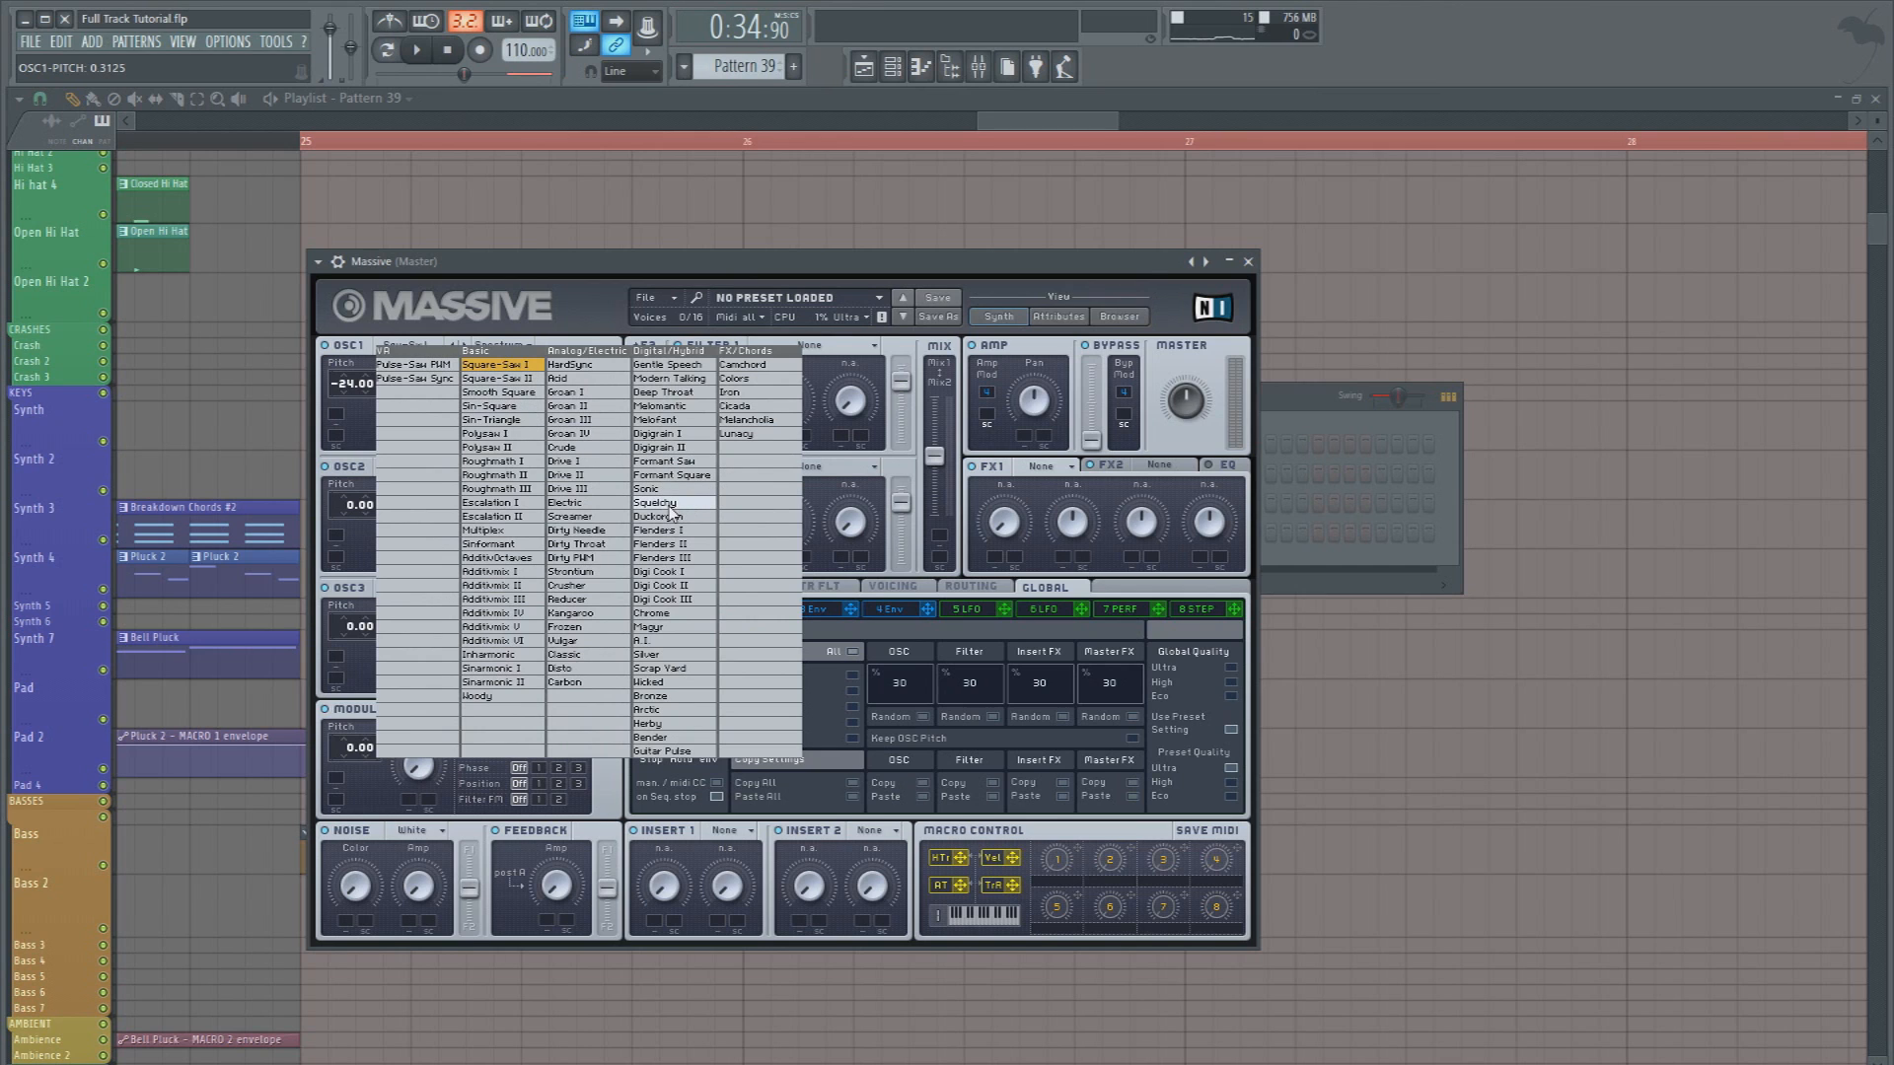
{"action": "left_click", "coordinate": [573, 530]}
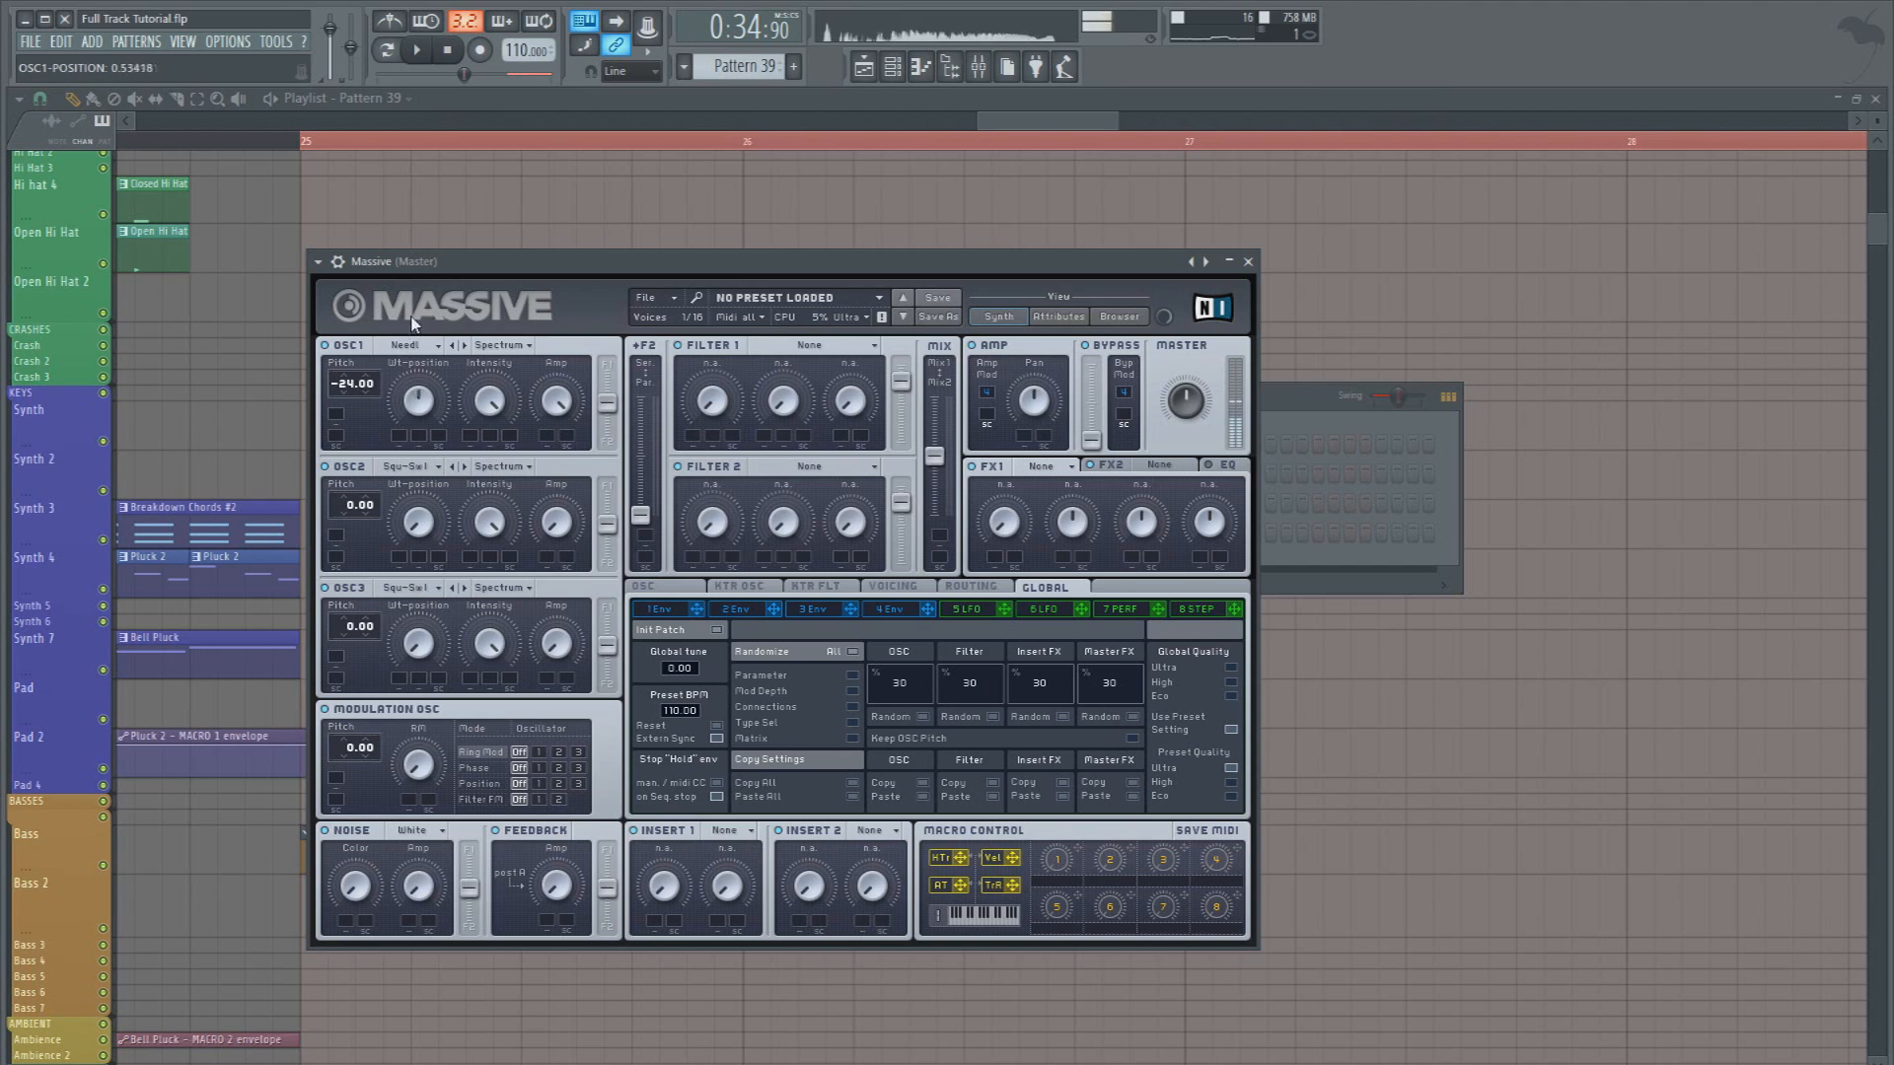
Set the modulation oscillator to Phase mode on oscillator 1 and assign modulator 5 to its Phase knob
{"action": "left_click", "coordinate": [540, 767]}
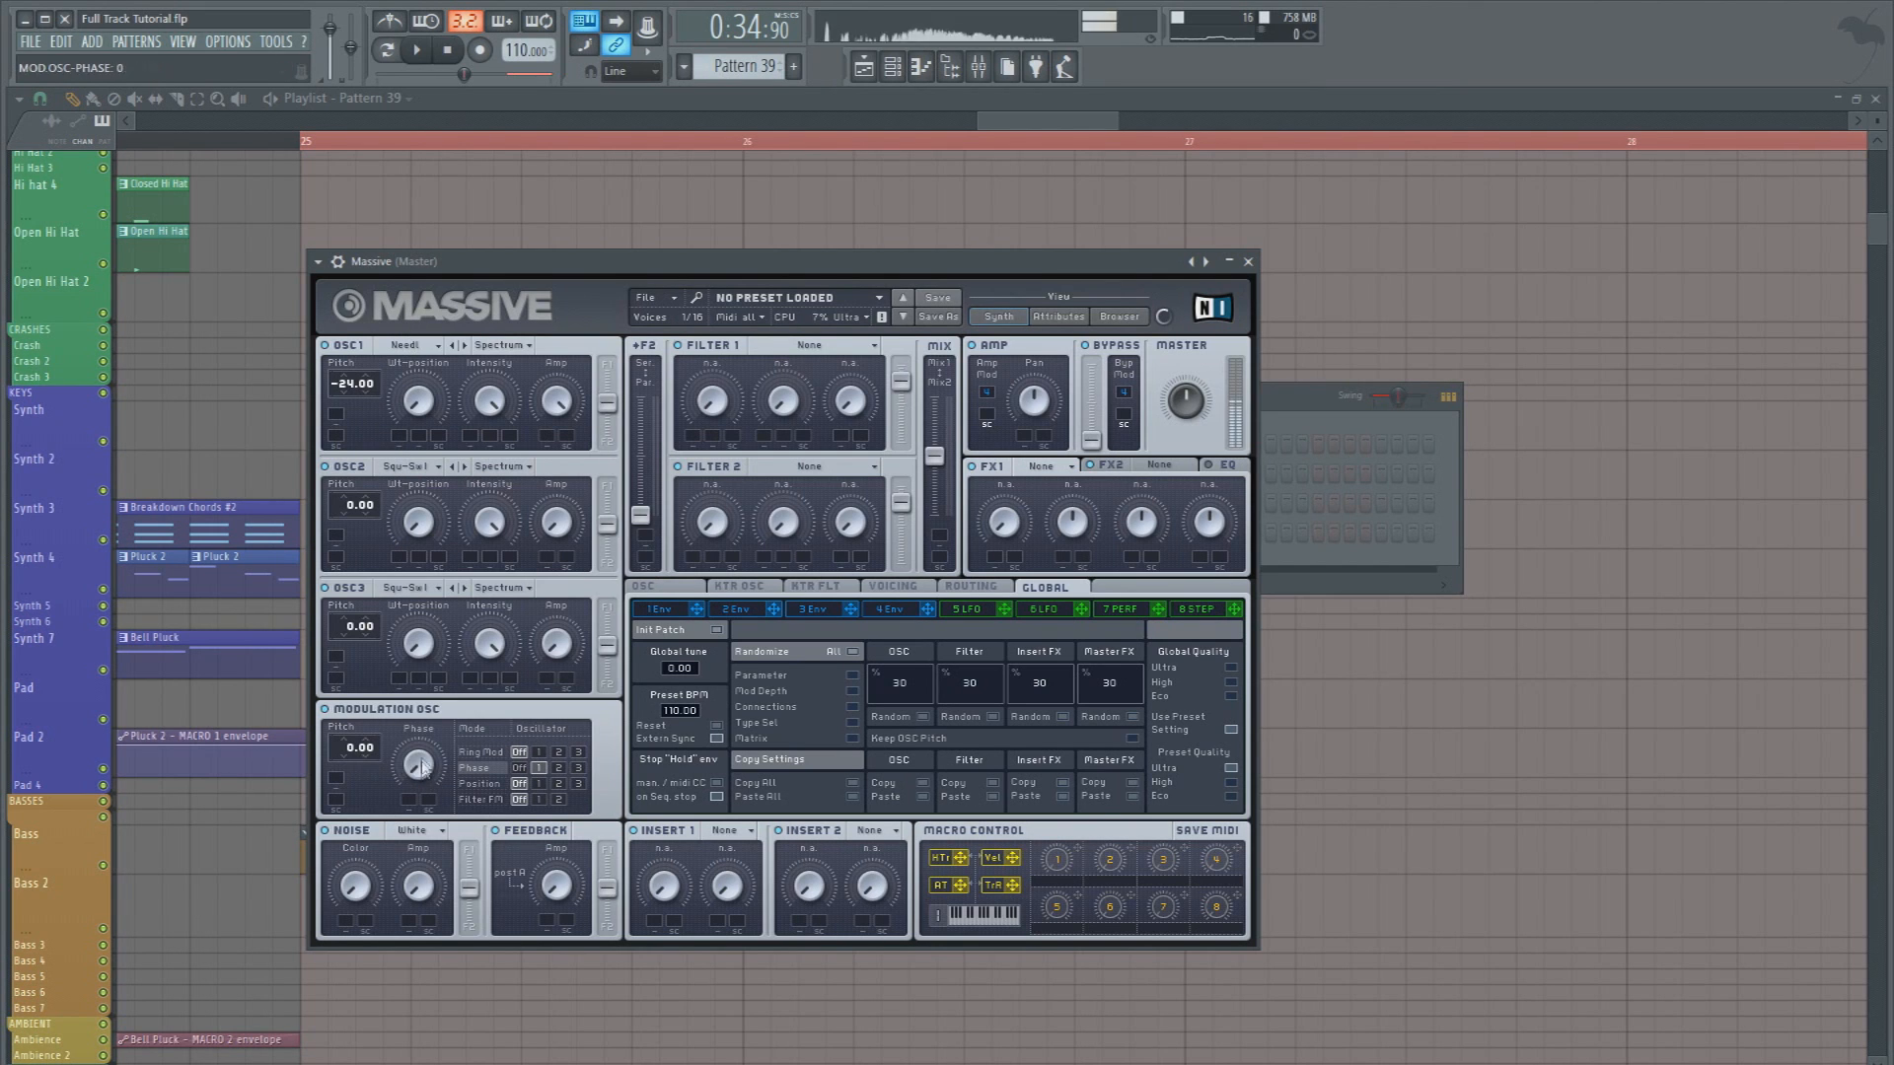
{"action": "left_click_drag", "start_coordinate": [415, 692], "coordinate": [394, 797]}
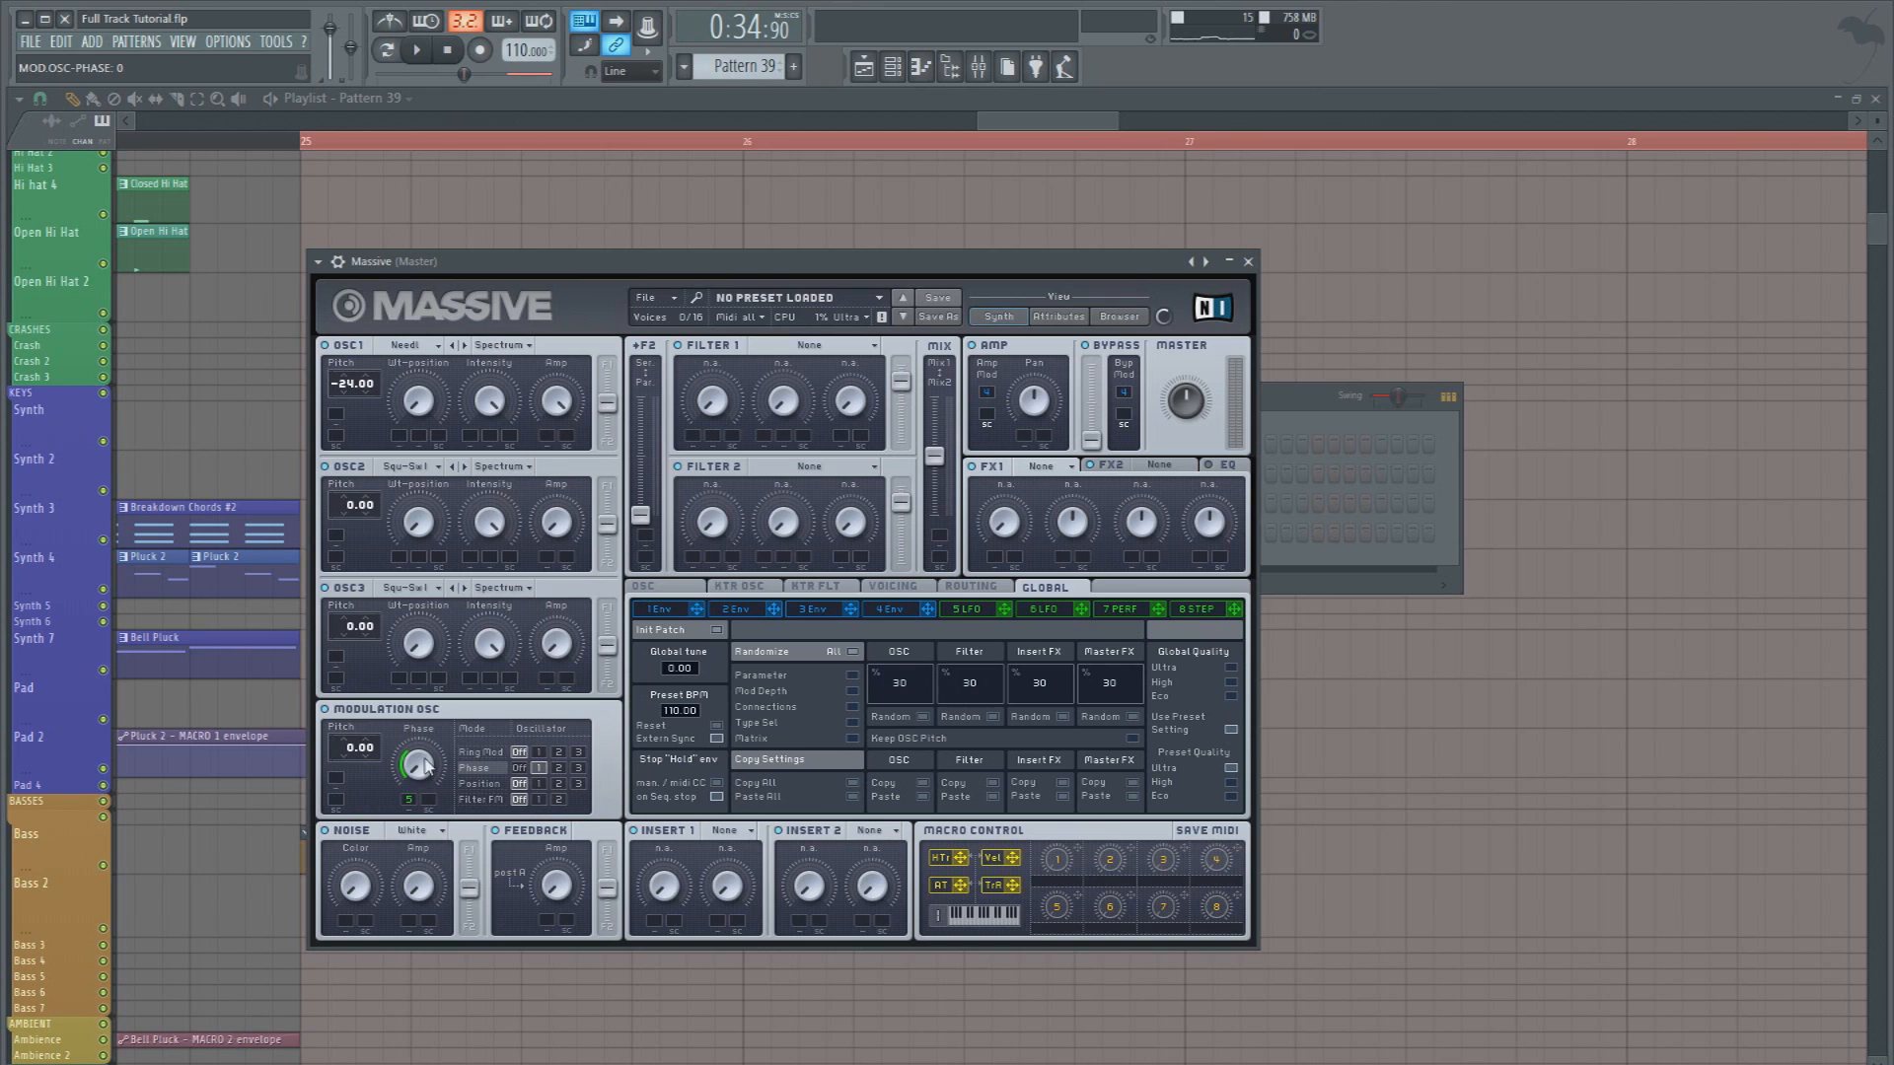
{"action": "key", "text": "c"}
Change modulator 5 from an LFO to a Performer
{"action": "left_click", "coordinate": [975, 613]}
{"action": "left_click", "coordinate": [1169, 631]}
{"action": "left_click", "coordinate": [1103, 656]}
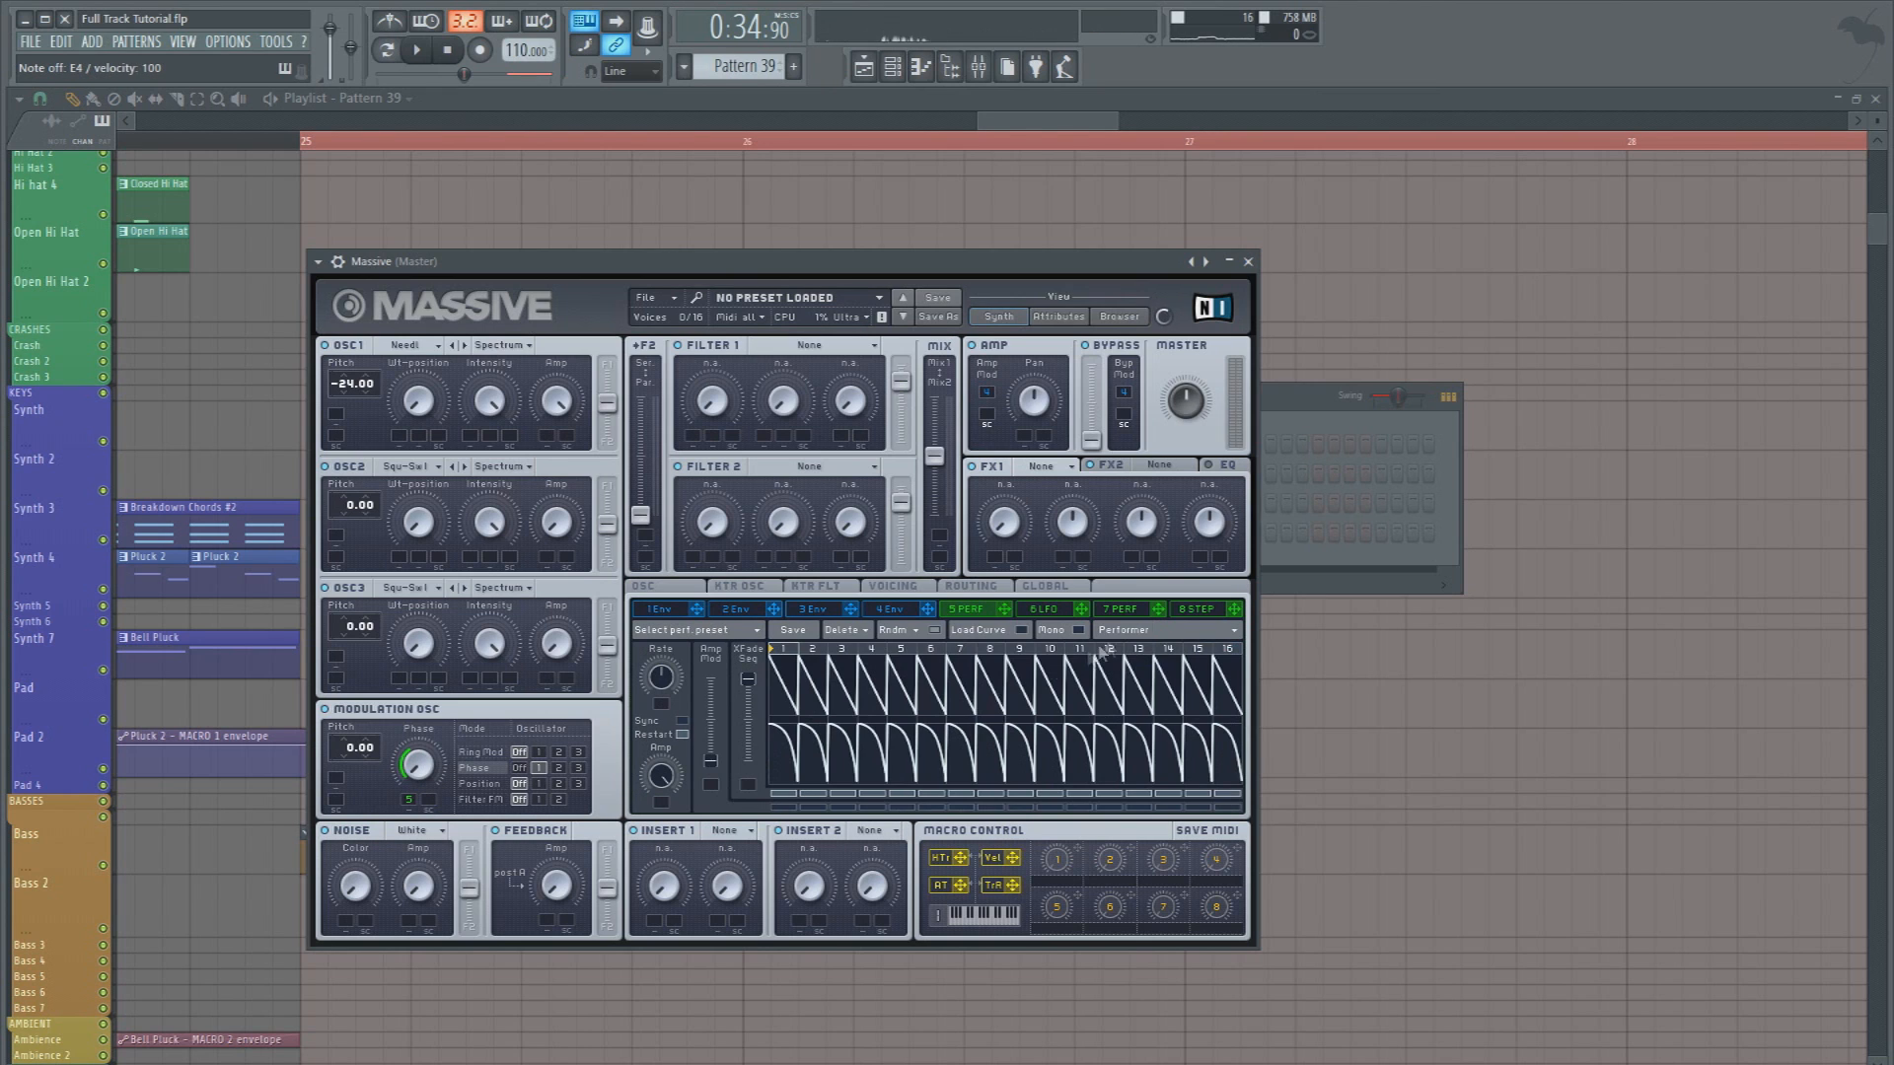
Turn on Sync for modulator 5 and load a rounded rising curve into step 1 of the Performer's upper sequence
{"action": "left_click", "coordinate": [682, 721]}
{"action": "key", "text": "c"}
{"action": "left_click", "coordinate": [975, 630]}
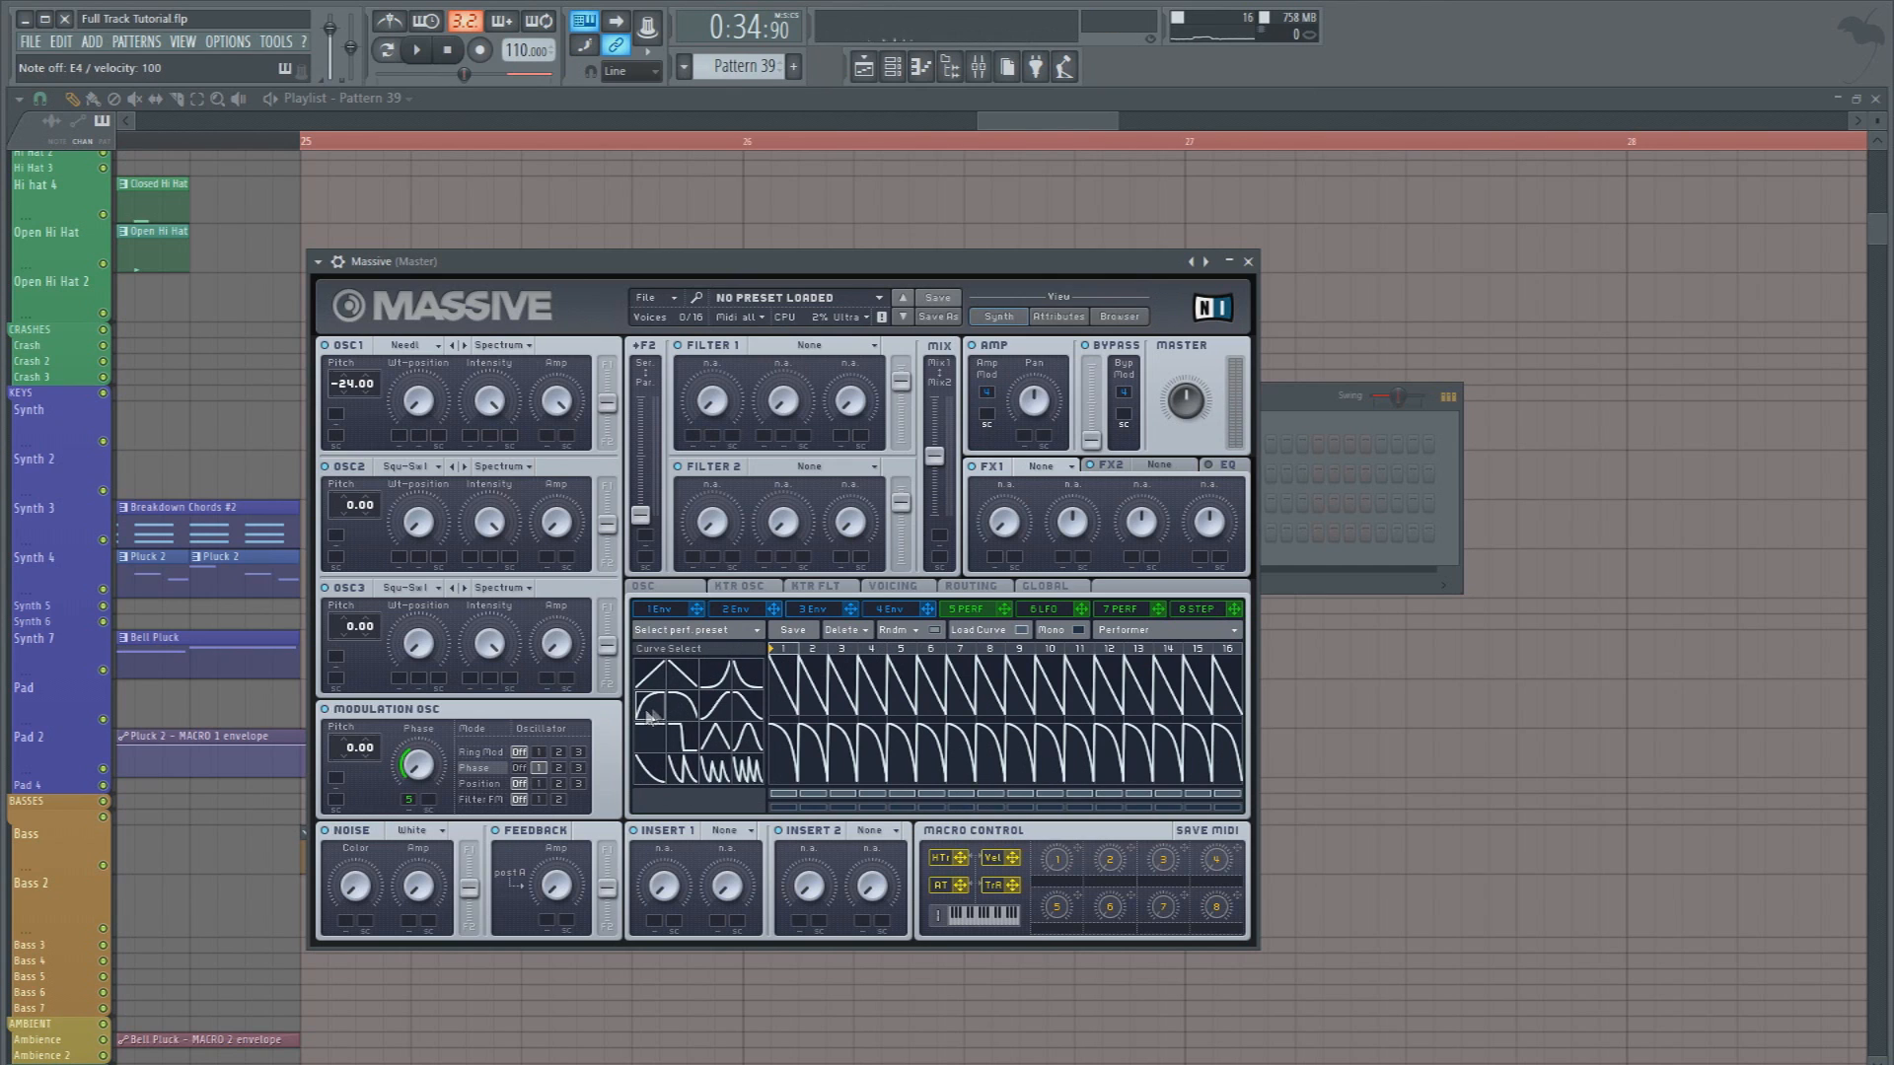
{"action": "left_click", "coordinate": [779, 692]}
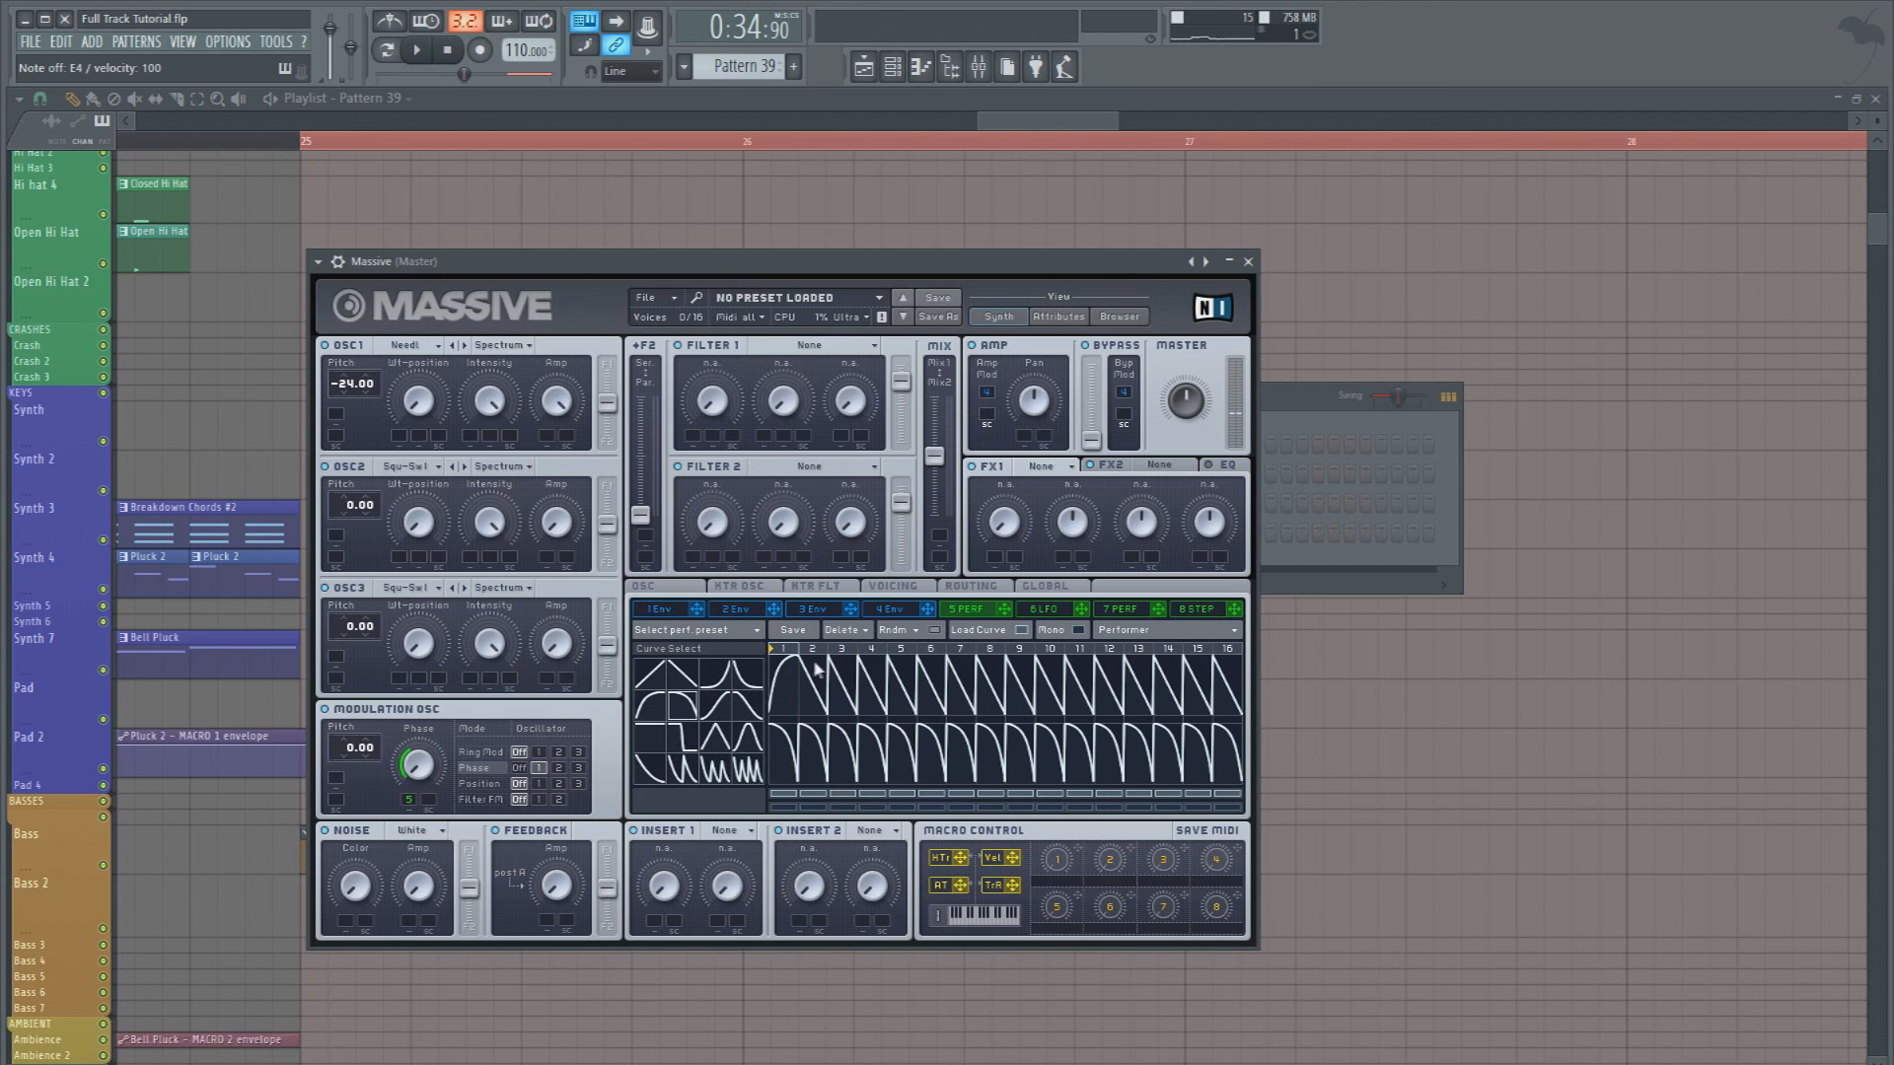
{"action": "key", "text": "c"}
Limit the Performer sequence to its first two steps and set its ratio to 1/8, testing with played notes
{"action": "left_click_drag", "start_coordinate": [1223, 650], "coordinate": [813, 651]}
{"action": "key", "text": "c"}
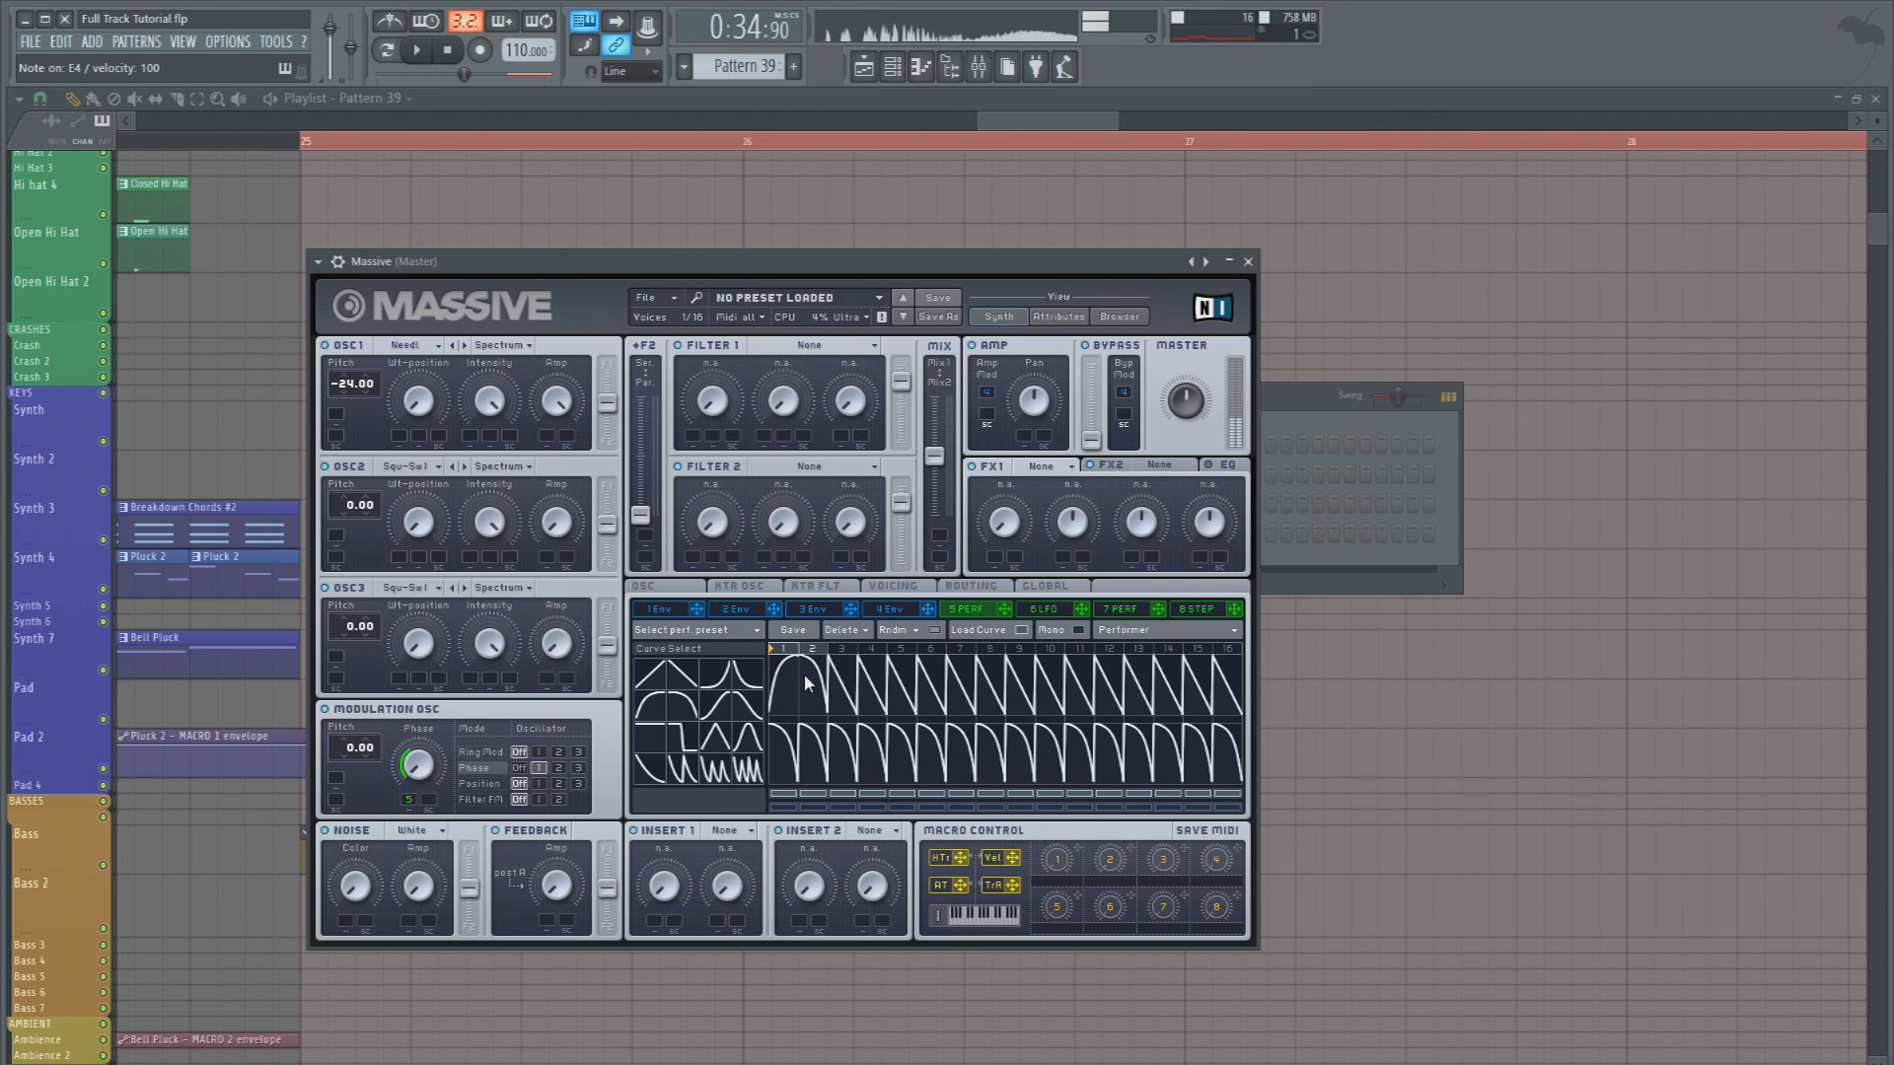
{"action": "left_click", "coordinate": [992, 629]}
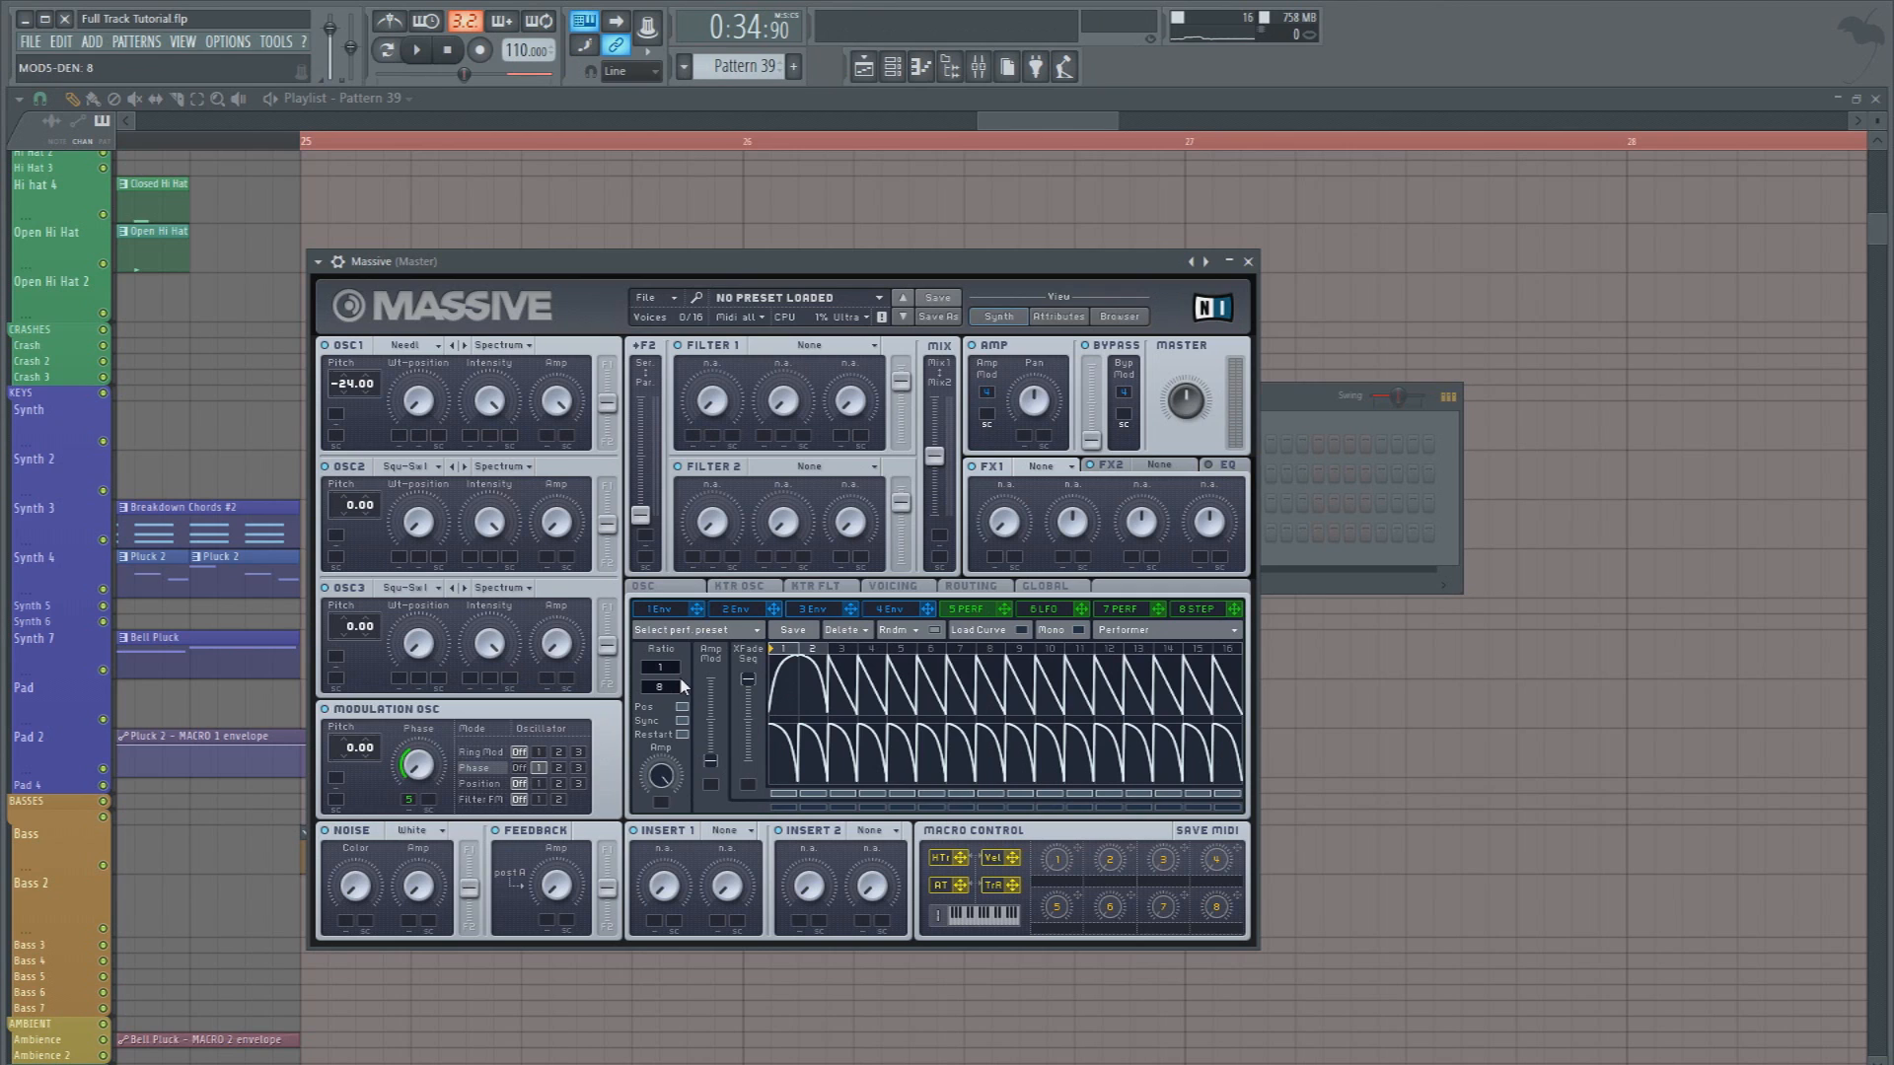
{"action": "key", "text": "c"}
{"action": "left_click_drag", "start_coordinate": [680, 679], "coordinate": [687, 672]}
{"action": "key", "text": "c"}
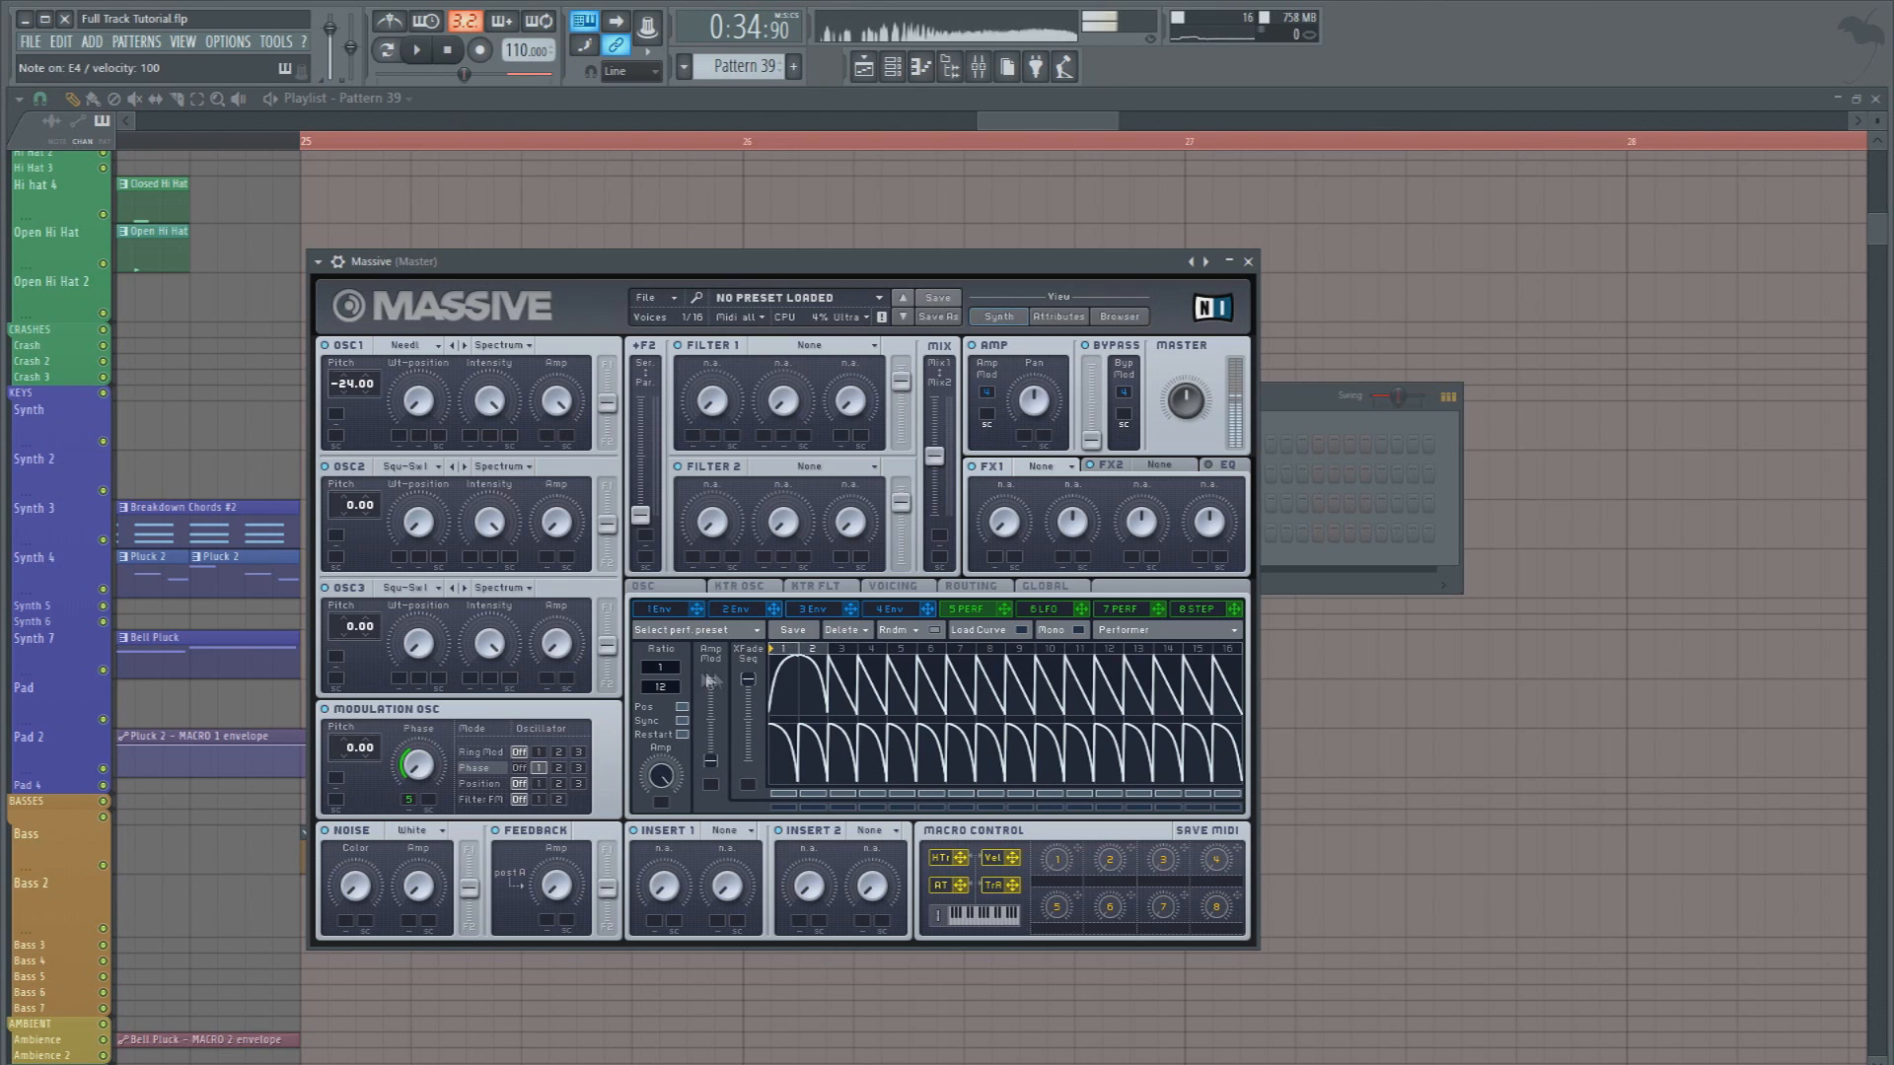
Shape envelope 4 so it holds full level until the release, and test the sound
{"action": "left_click", "coordinate": [905, 611]}
{"action": "left_click_drag", "start_coordinate": [904, 779], "coordinate": [728, 820]}
{"action": "key", "text": "c"}
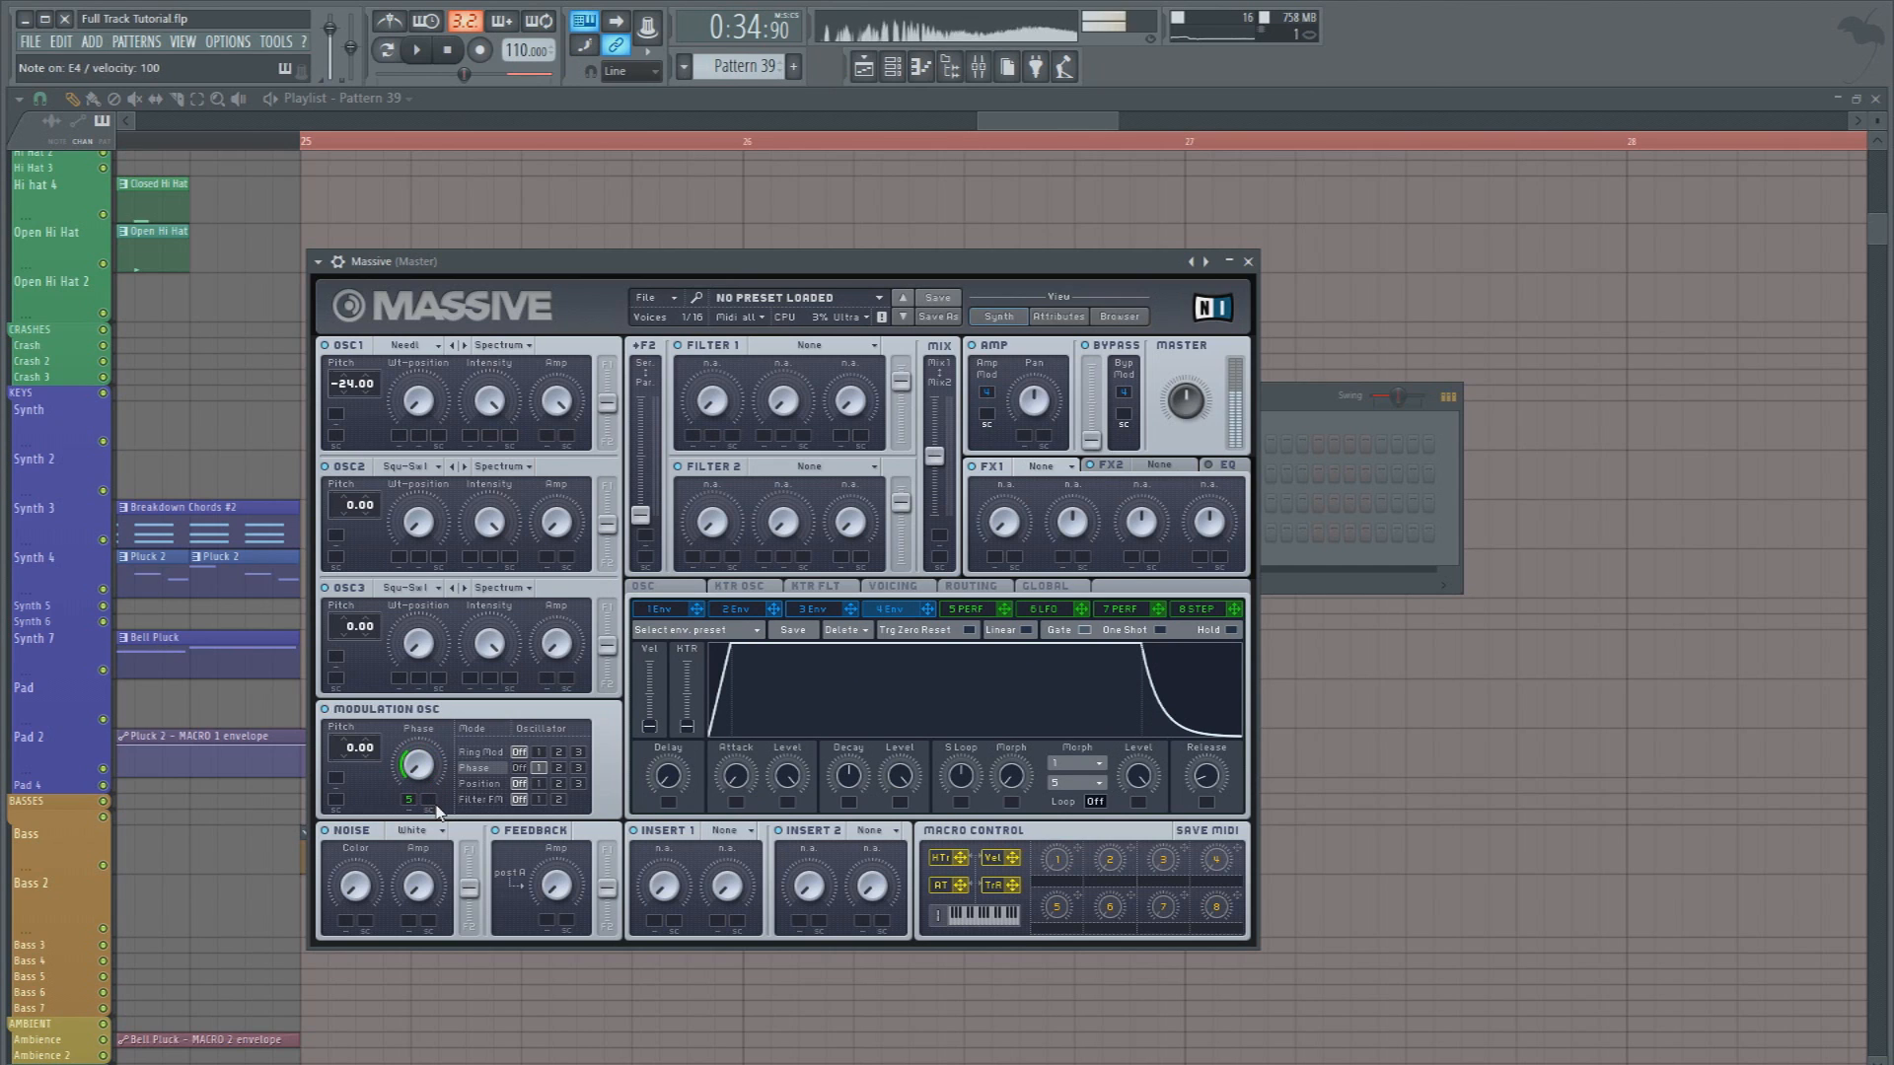
Adjust OSC1's Wt-position and assign modulator 5 to modulate it
{"action": "left_click_drag", "start_coordinate": [421, 412], "coordinate": [433, 273]}
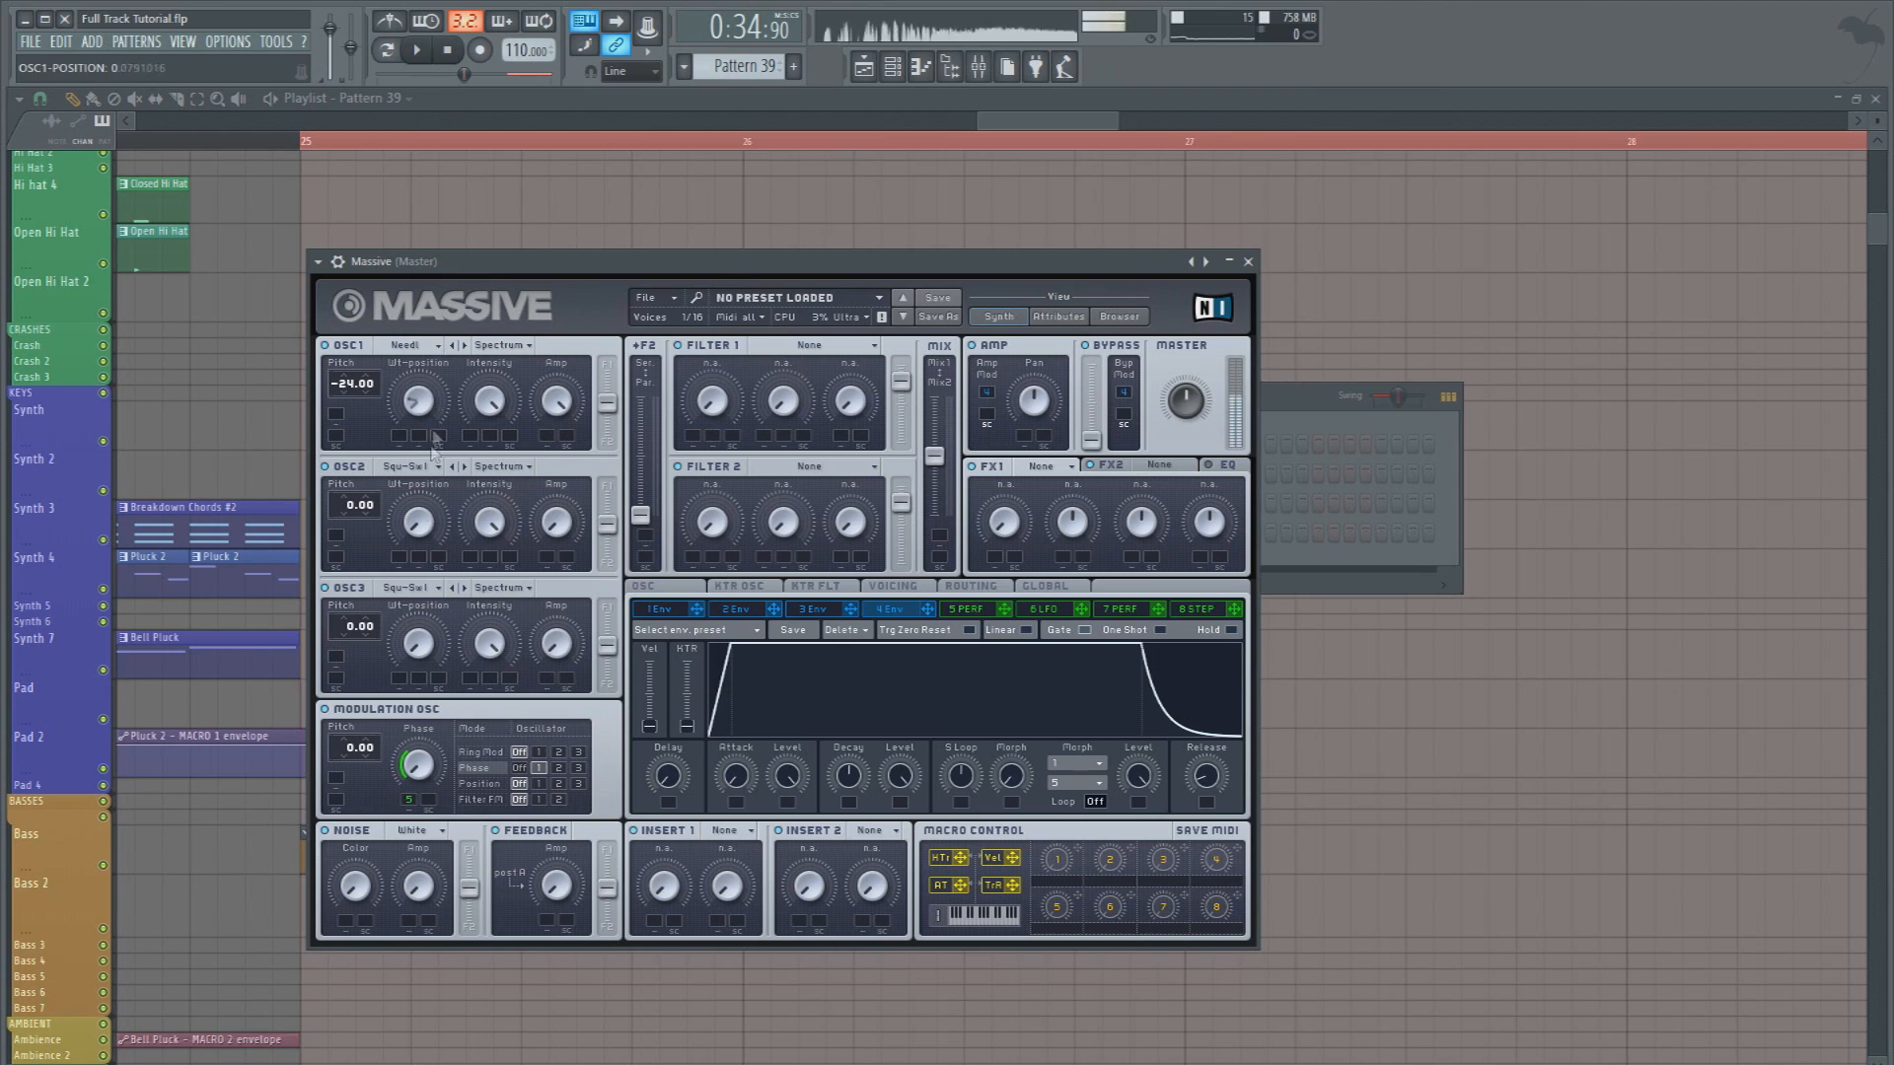
{"action": "left_click_drag", "start_coordinate": [603, 497], "coordinate": [395, 456]}
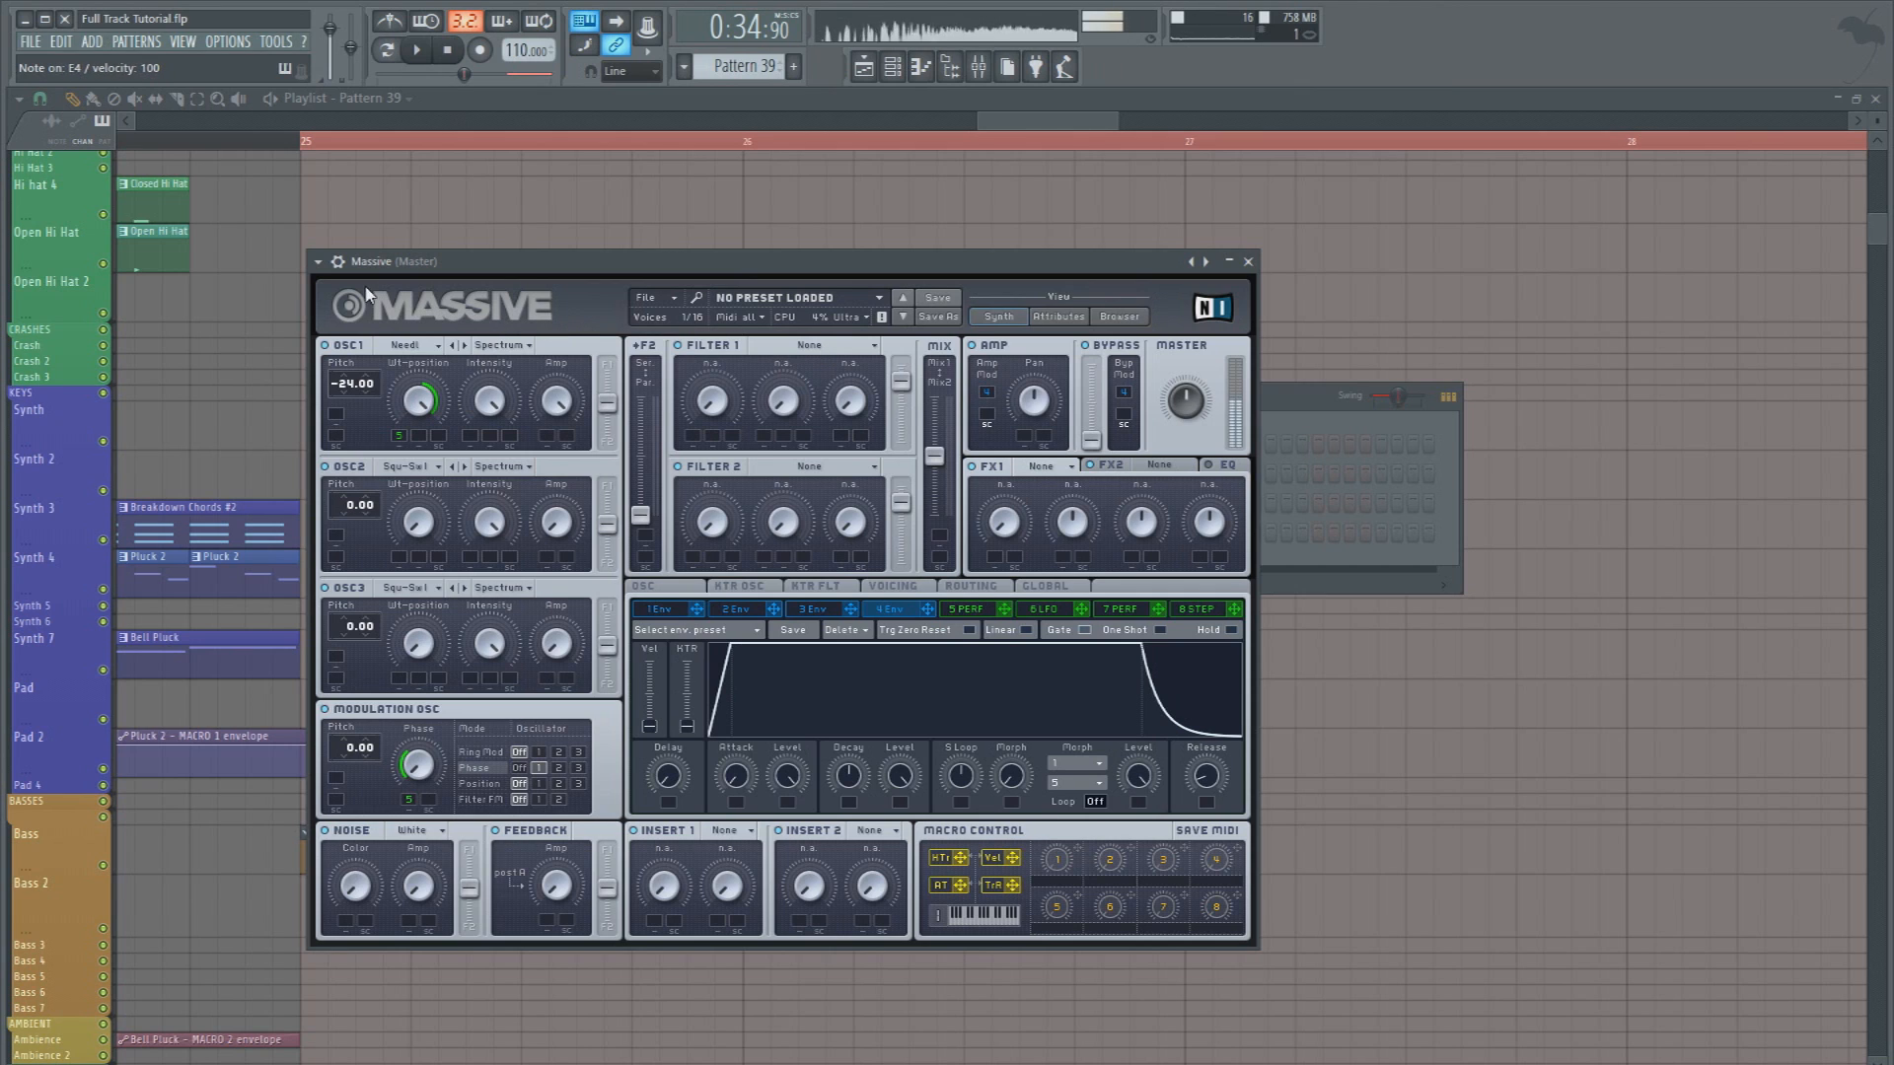
Set Filter 1 to Bandreject at full output, with the filter routing in series and the mix fully on Mix1
{"action": "left_click", "coordinate": [794, 345]}
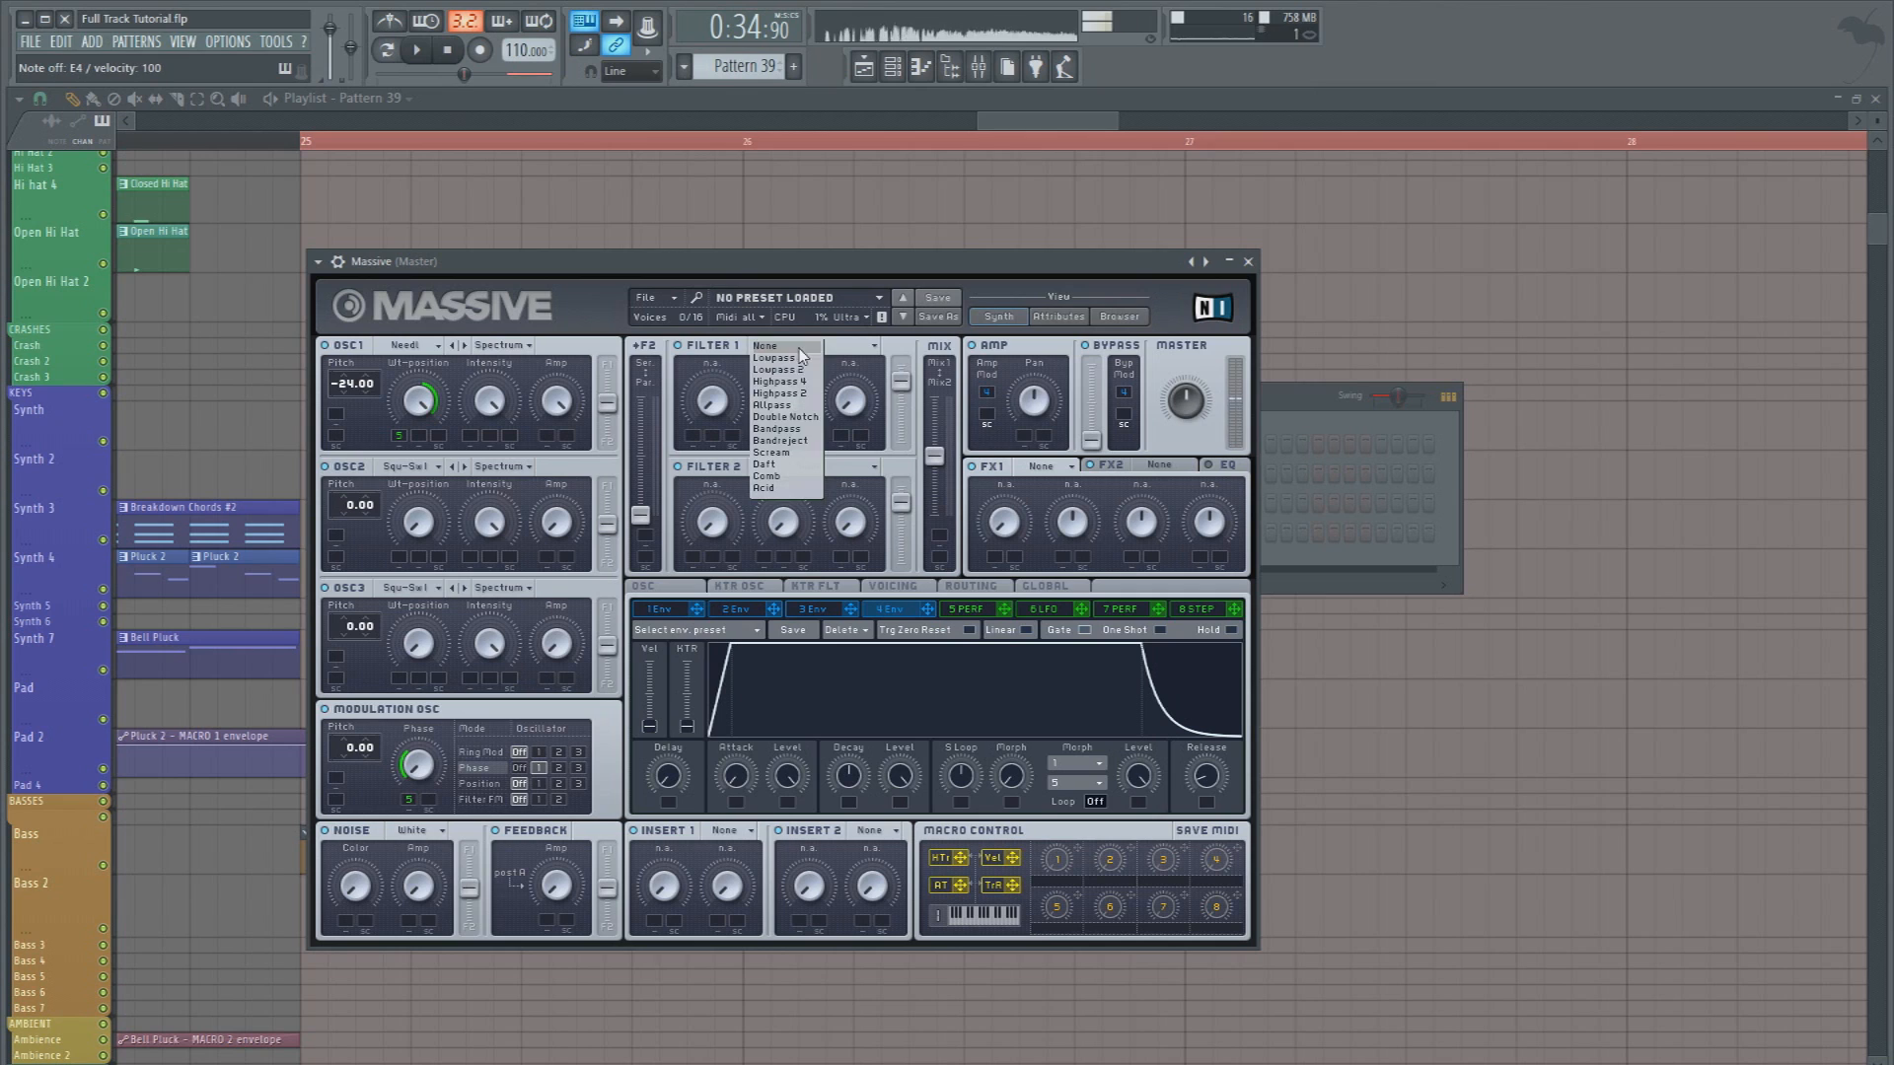
{"action": "left_click", "coordinate": [789, 446]}
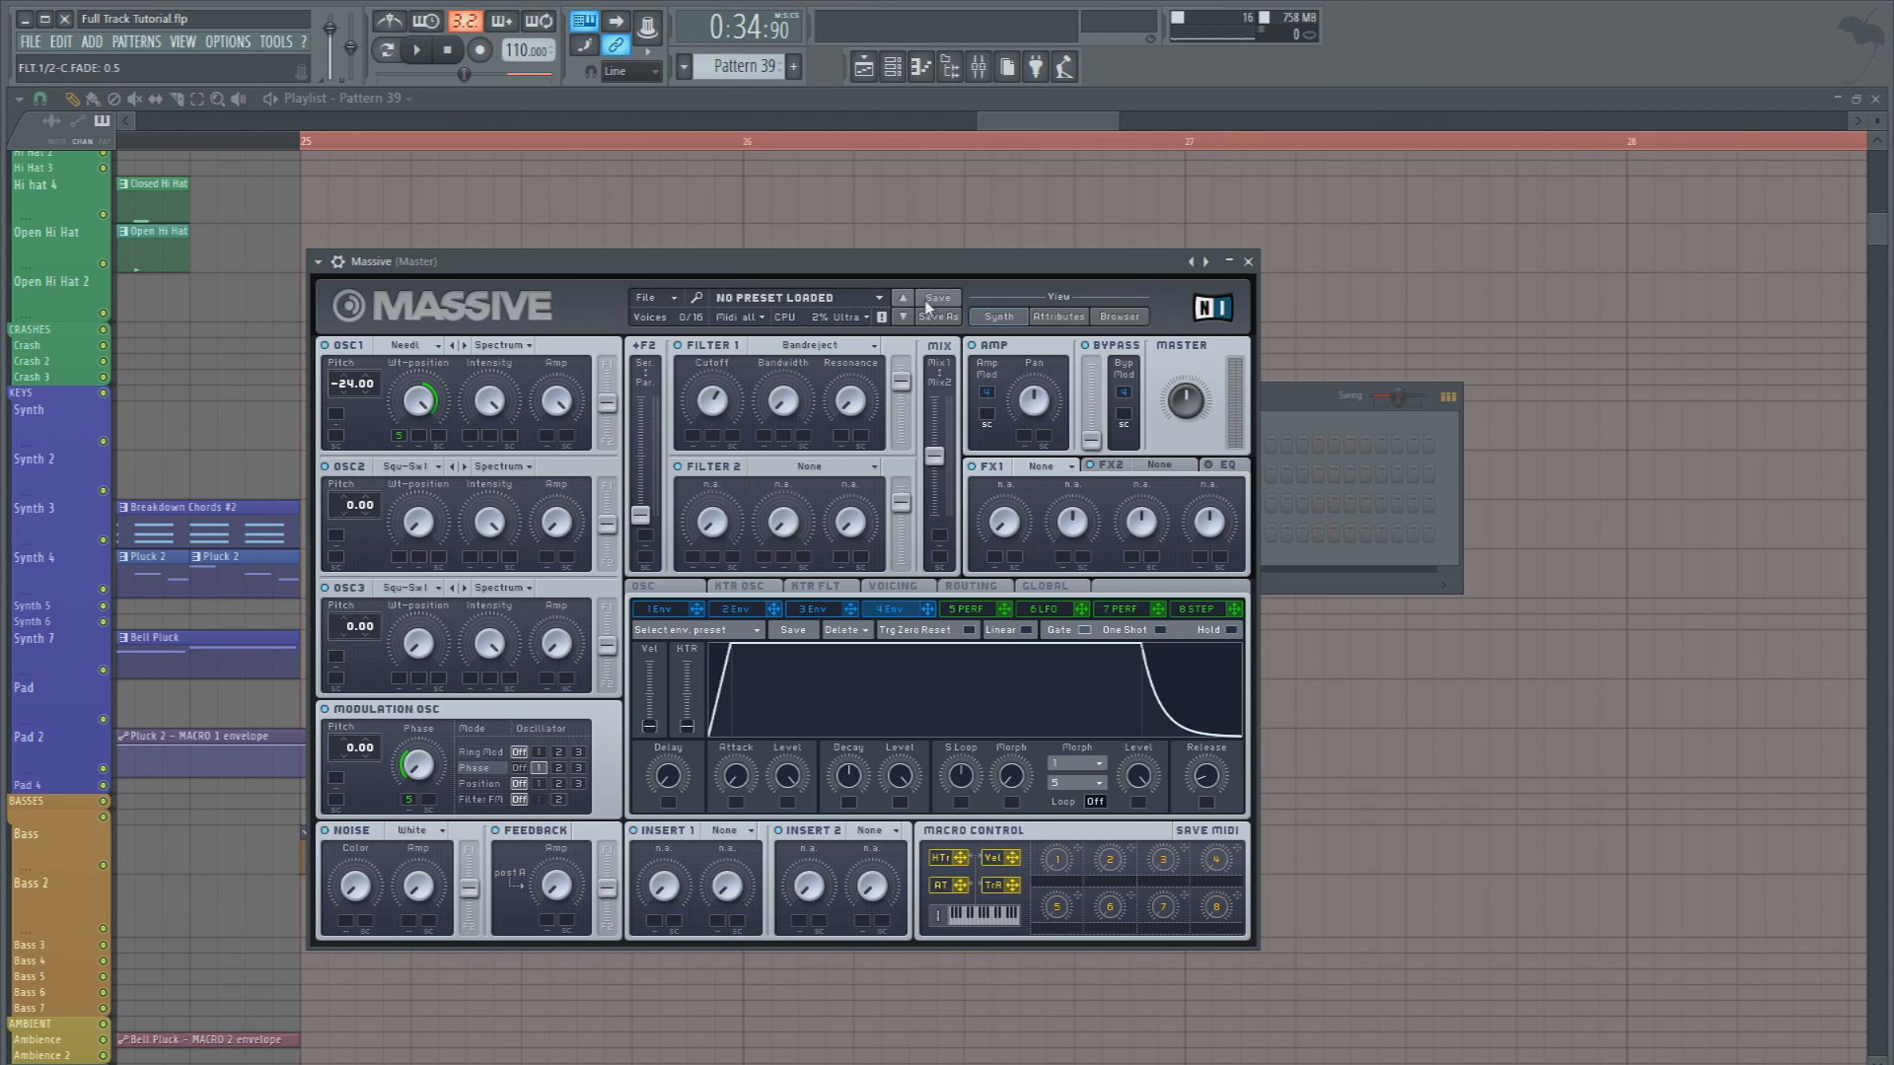
{"action": "left_click_drag", "start_coordinate": [906, 394], "coordinate": [903, 343]}
{"action": "left_click_drag", "start_coordinate": [934, 459], "coordinate": [934, 396]}
{"action": "left_click_drag", "start_coordinate": [634, 520], "coordinate": [622, 273]}
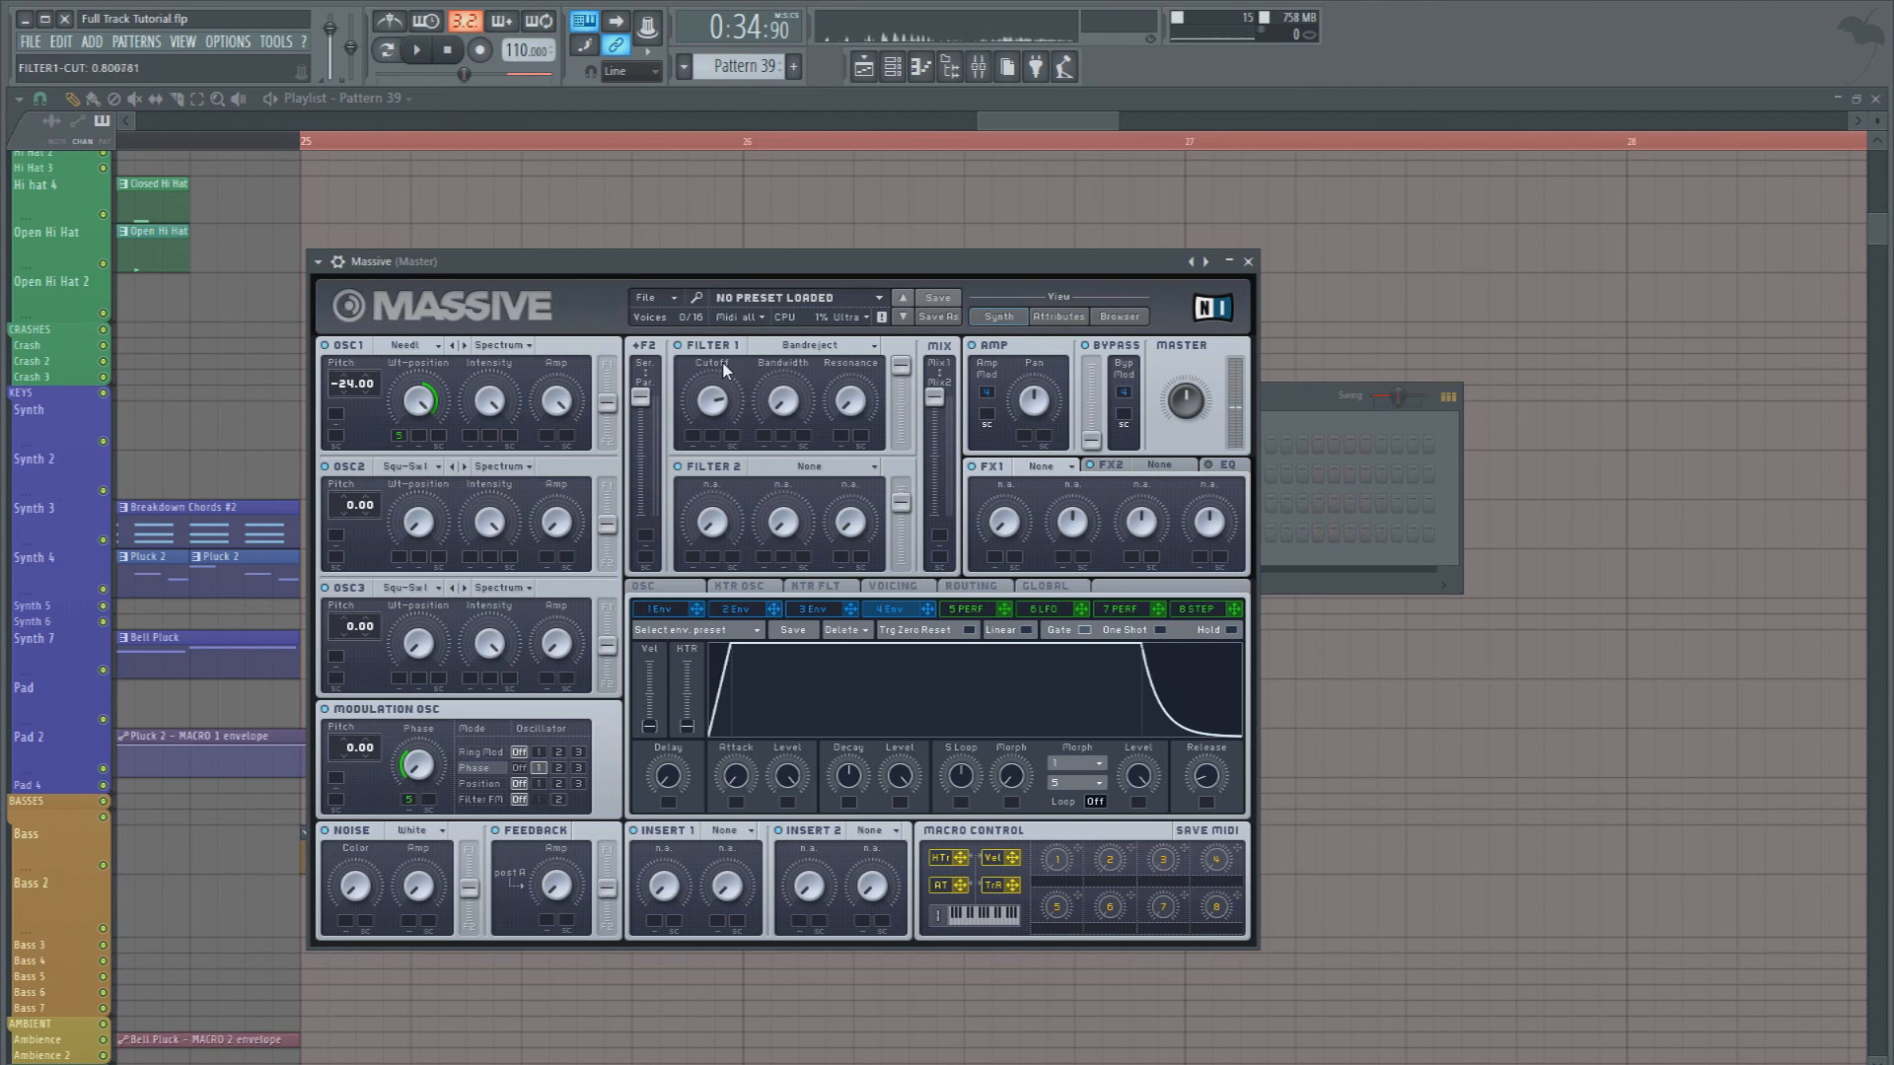
Adjust Filter 1's cutoff and resonance and assign modulator 5 to its Cutoff knob
{"action": "left_click_drag", "start_coordinate": [701, 379], "coordinate": [778, 345]}
{"action": "left_click_drag", "start_coordinate": [849, 401], "coordinate": [777, 445]}
{"action": "left_click_drag", "start_coordinate": [951, 586], "coordinate": [695, 436]}
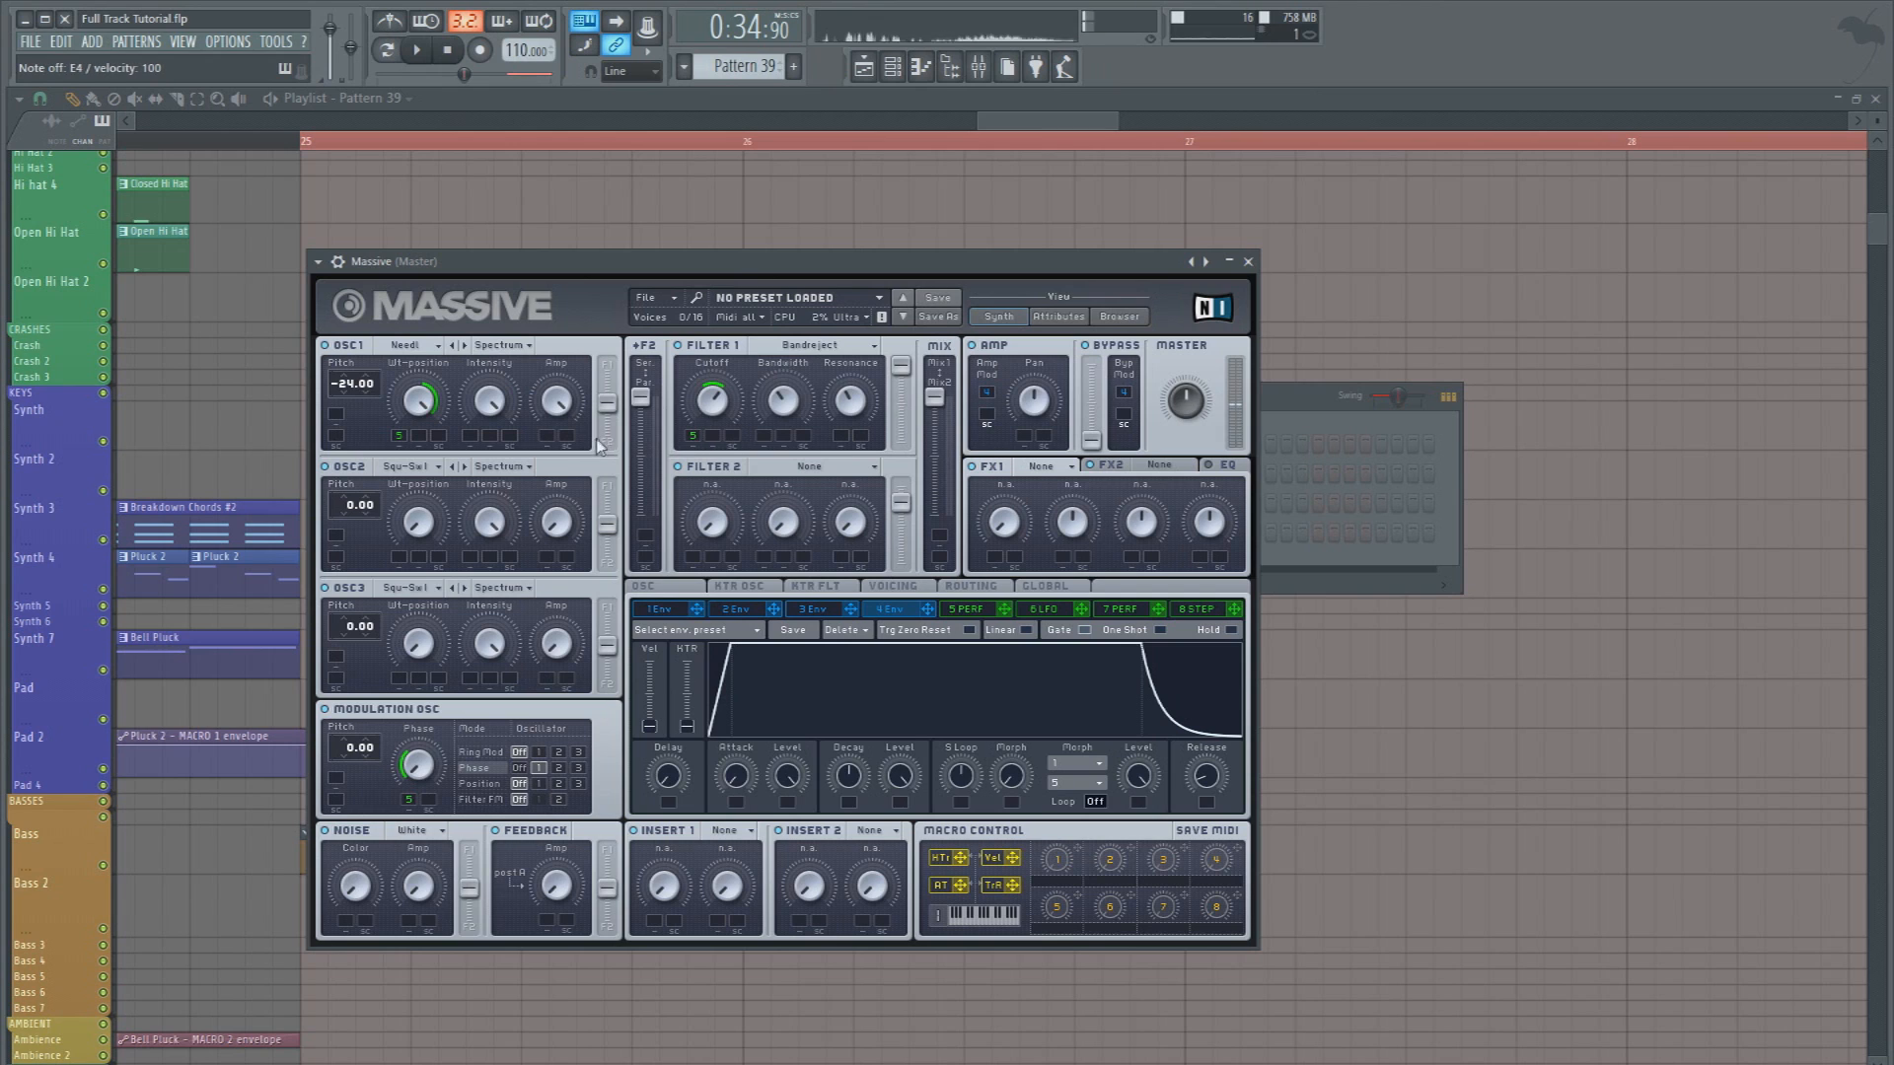
{"action": "key", "text": "c"}
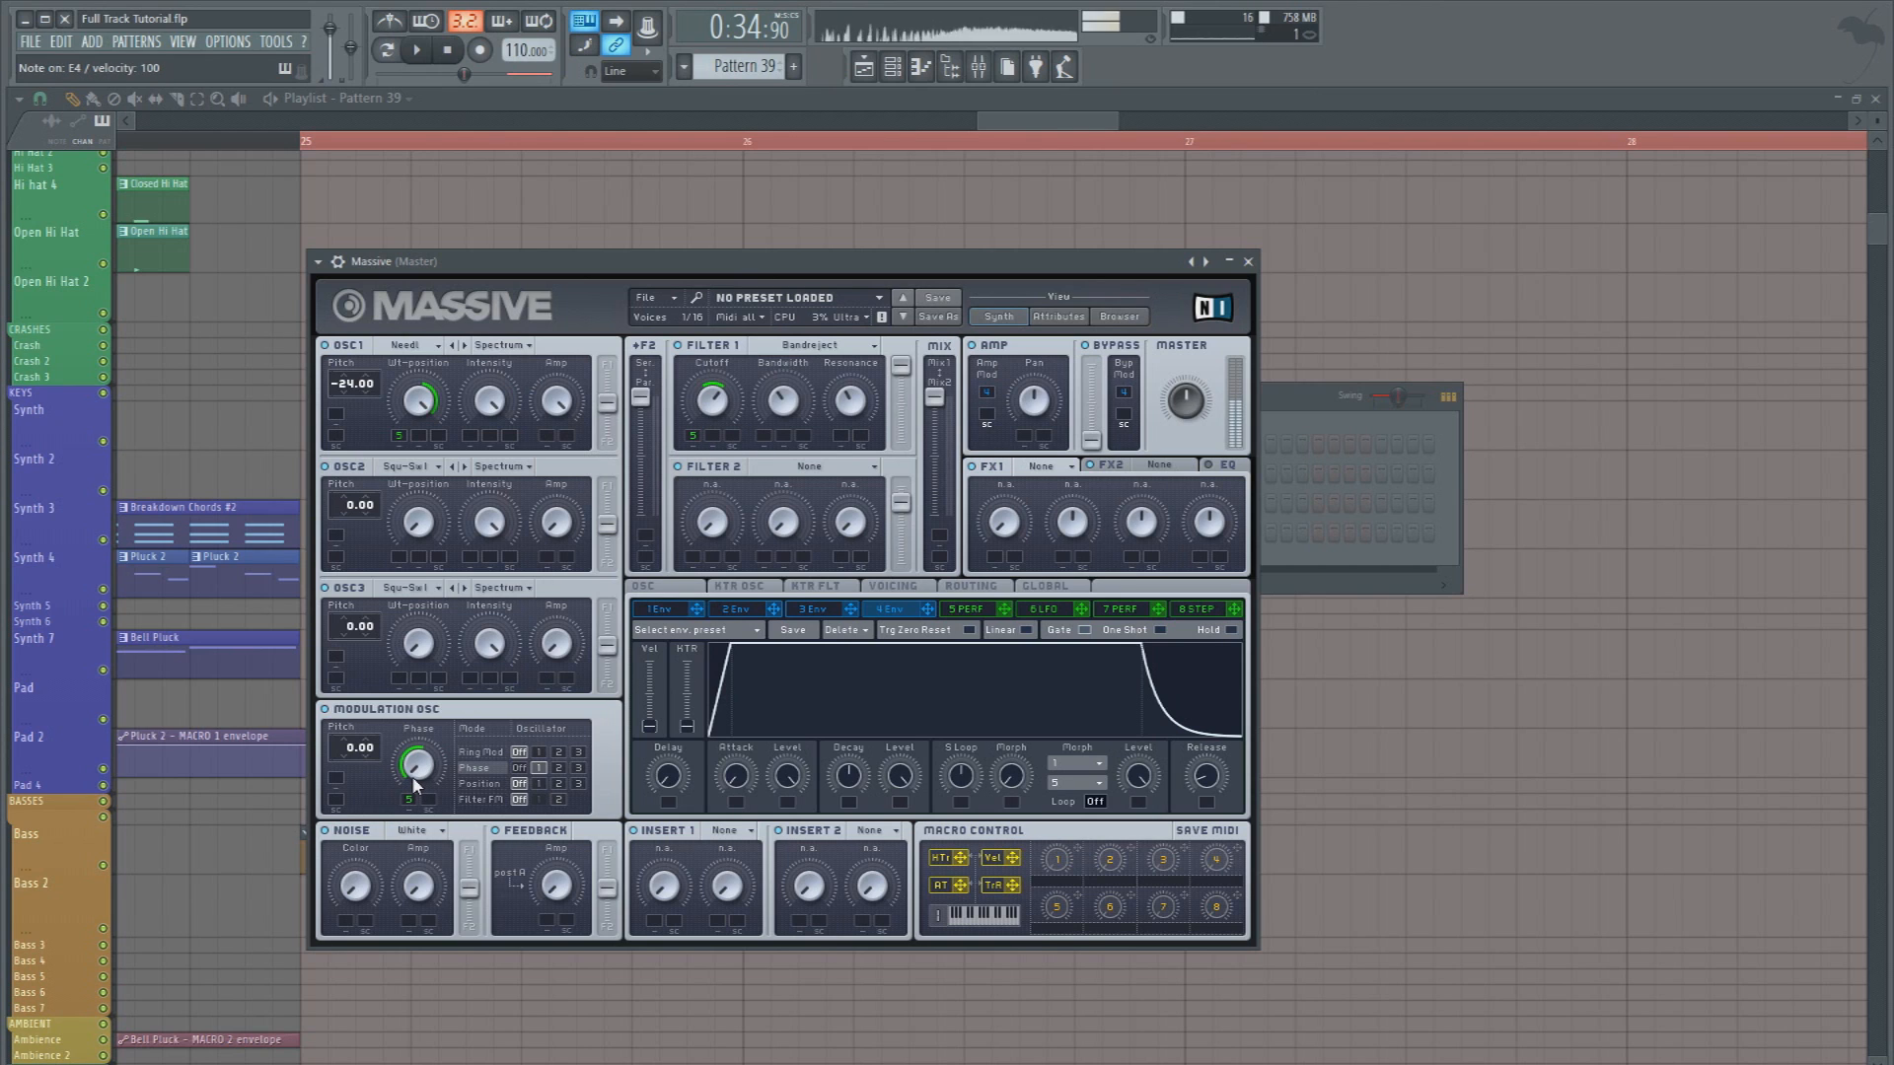
Bring up Massive's piano roll and enlarge its note area
{"action": "left_click", "coordinate": [316, 261]}
{"action": "left_click", "coordinate": [345, 286]}
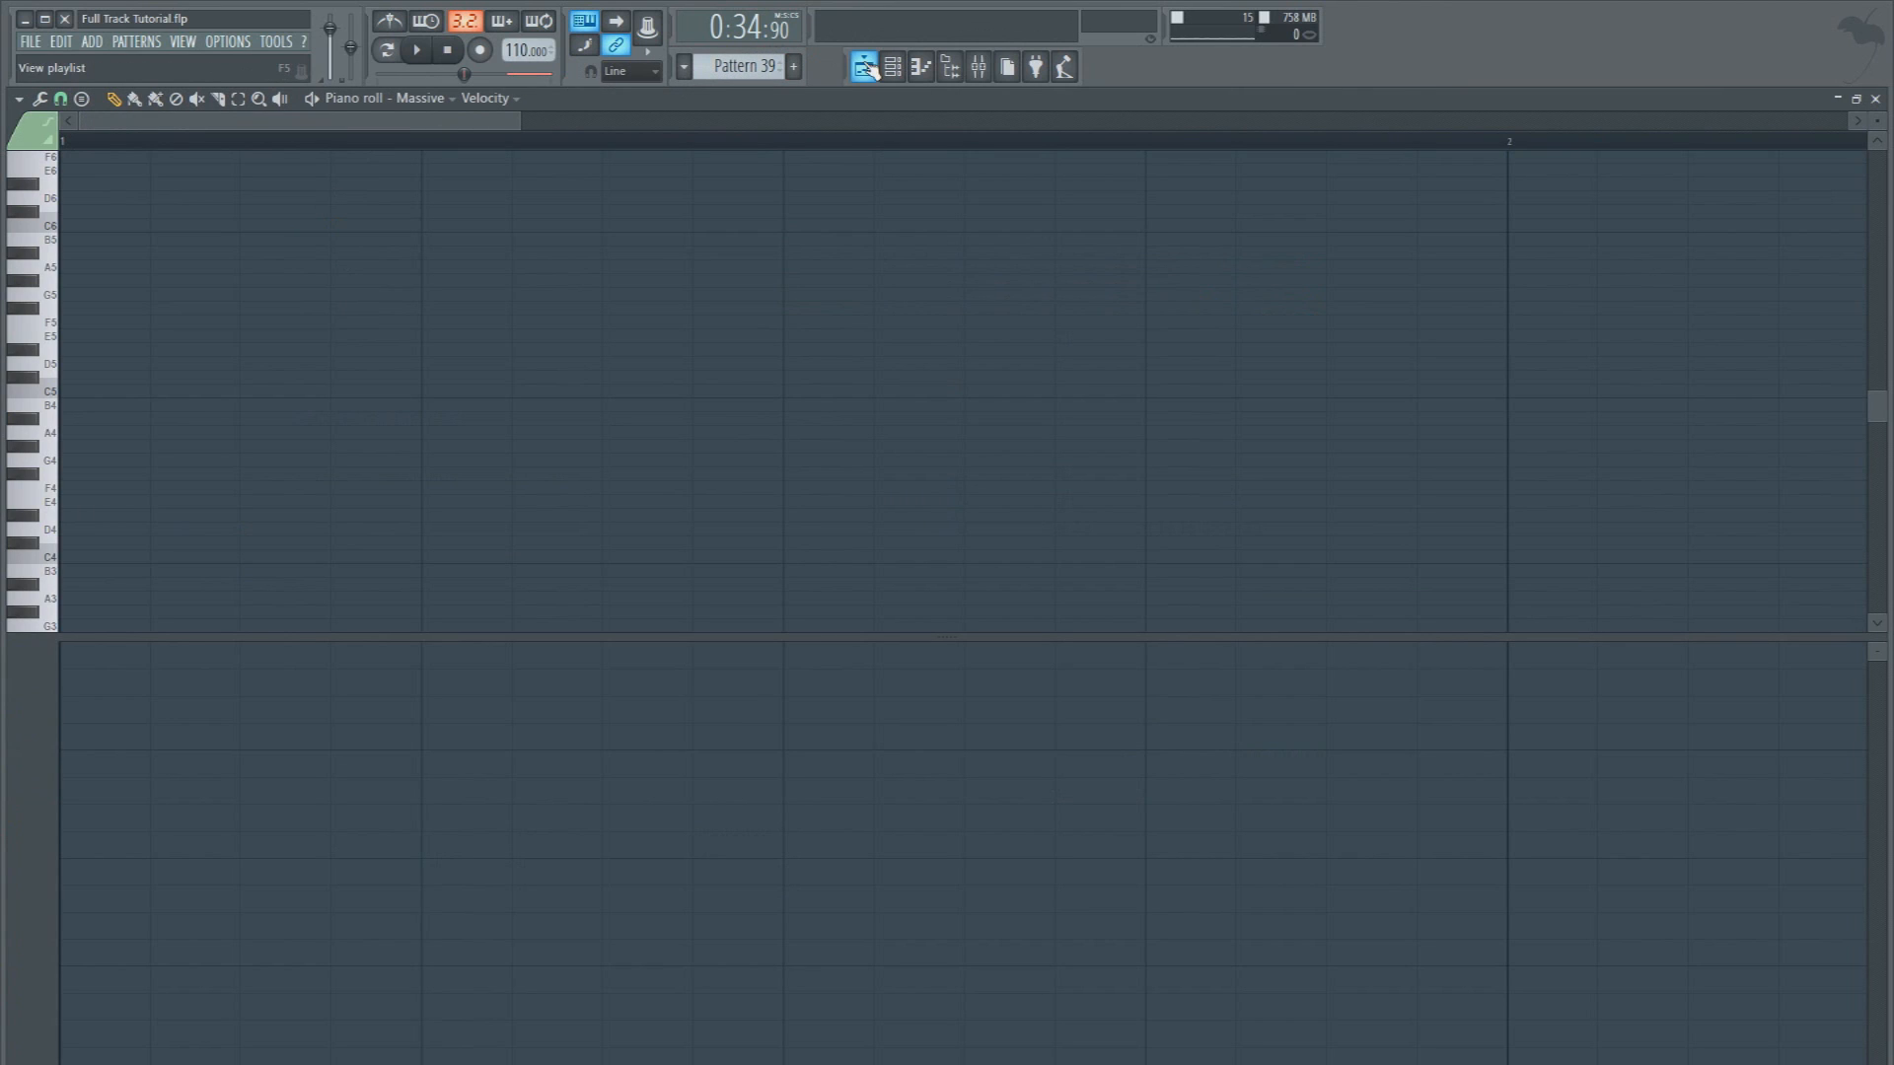
{"action": "left_click_drag", "start_coordinate": [423, 638], "coordinate": [395, 872]}
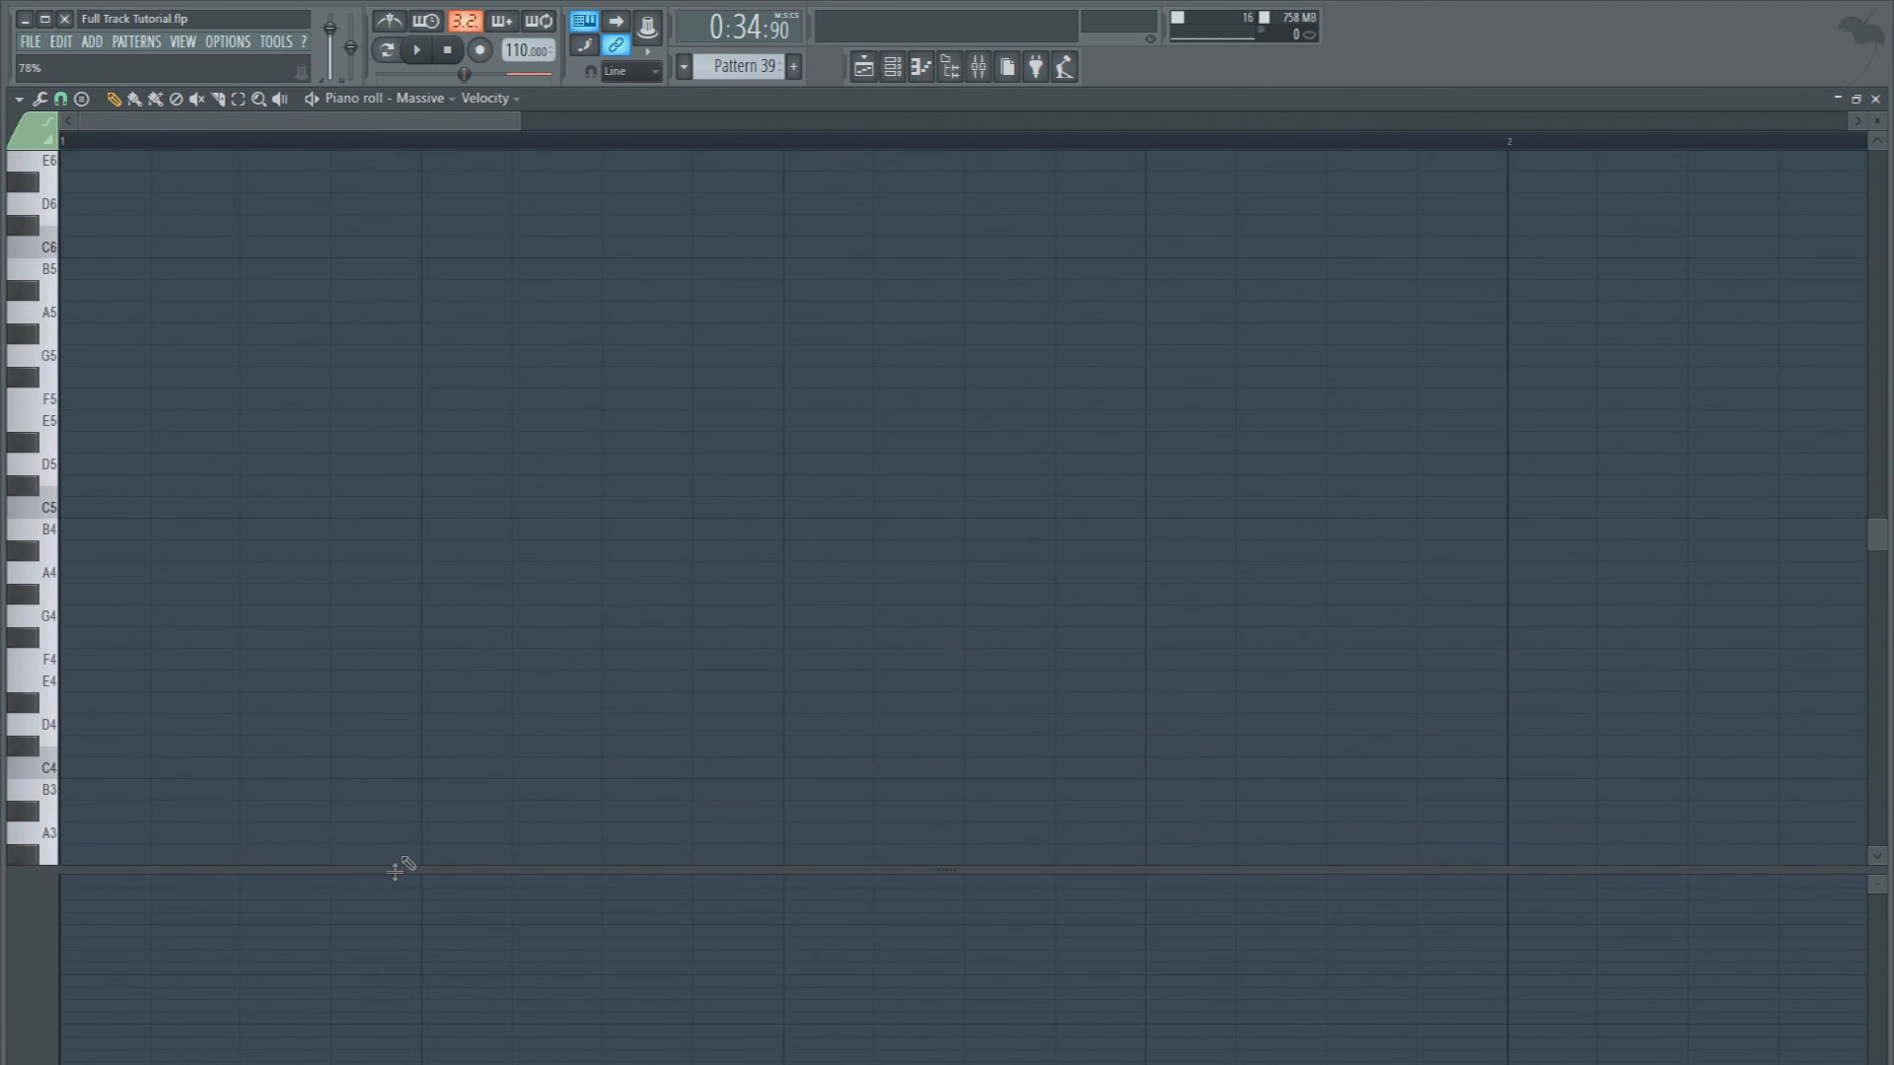
Set the playlist's playback position to bar 25 and bring up the Massive piano roll for Pattern 39
{"action": "left_click", "coordinate": [863, 67]}
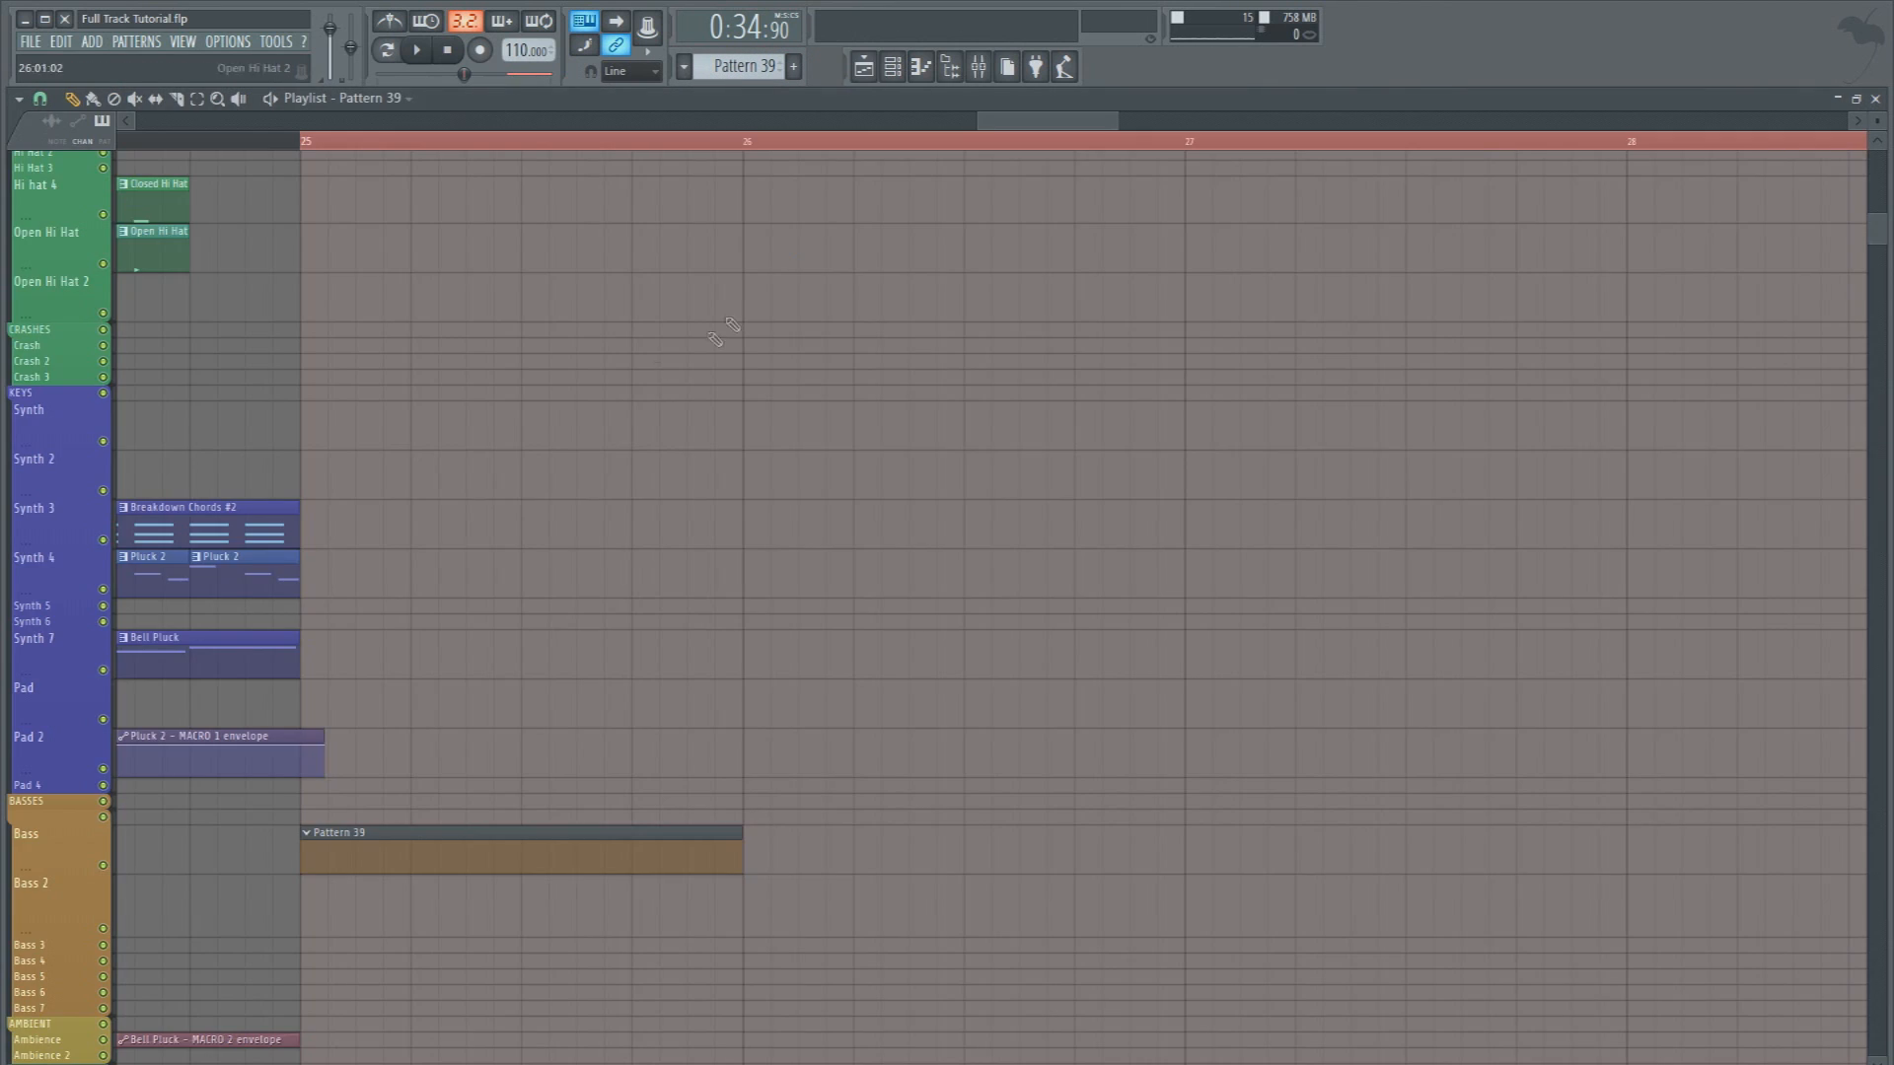
{"action": "left_click", "coordinate": [309, 144]}
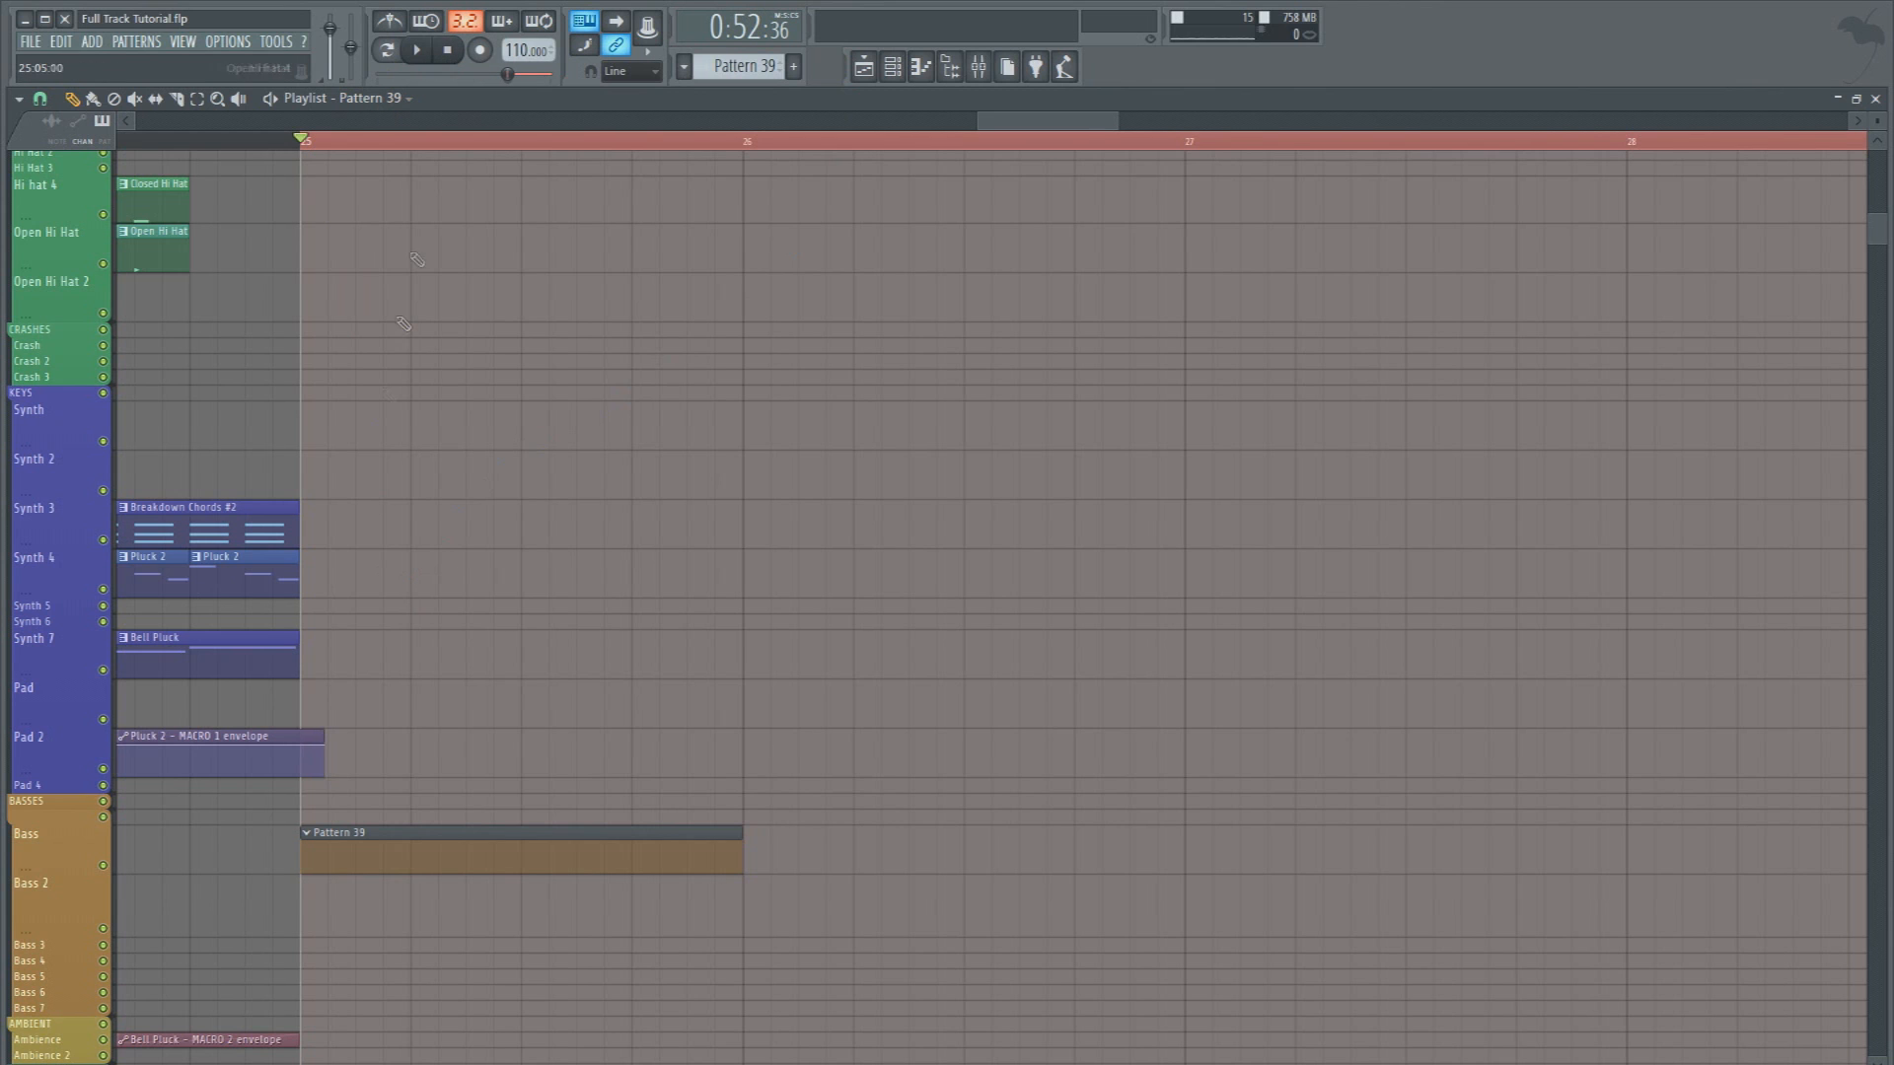
{"action": "double_click", "coordinate": [341, 845]}
{"action": "right_click", "coordinate": [449, 539]}
{"action": "left_click", "coordinate": [495, 538]}
{"action": "right_click", "coordinate": [429, 533]}
{"action": "left_click", "coordinate": [495, 538]}
Draw a one-beat F#4 note at the start of bar 1 and a two-step F#4 note on step 7
{"action": "left_click", "coordinate": [69, 638]}
{"action": "left_click_drag", "start_coordinate": [95, 640], "coordinate": [240, 651]}
{"action": "left_click_drag", "start_coordinate": [813, 641], "coordinate": [786, 641]}
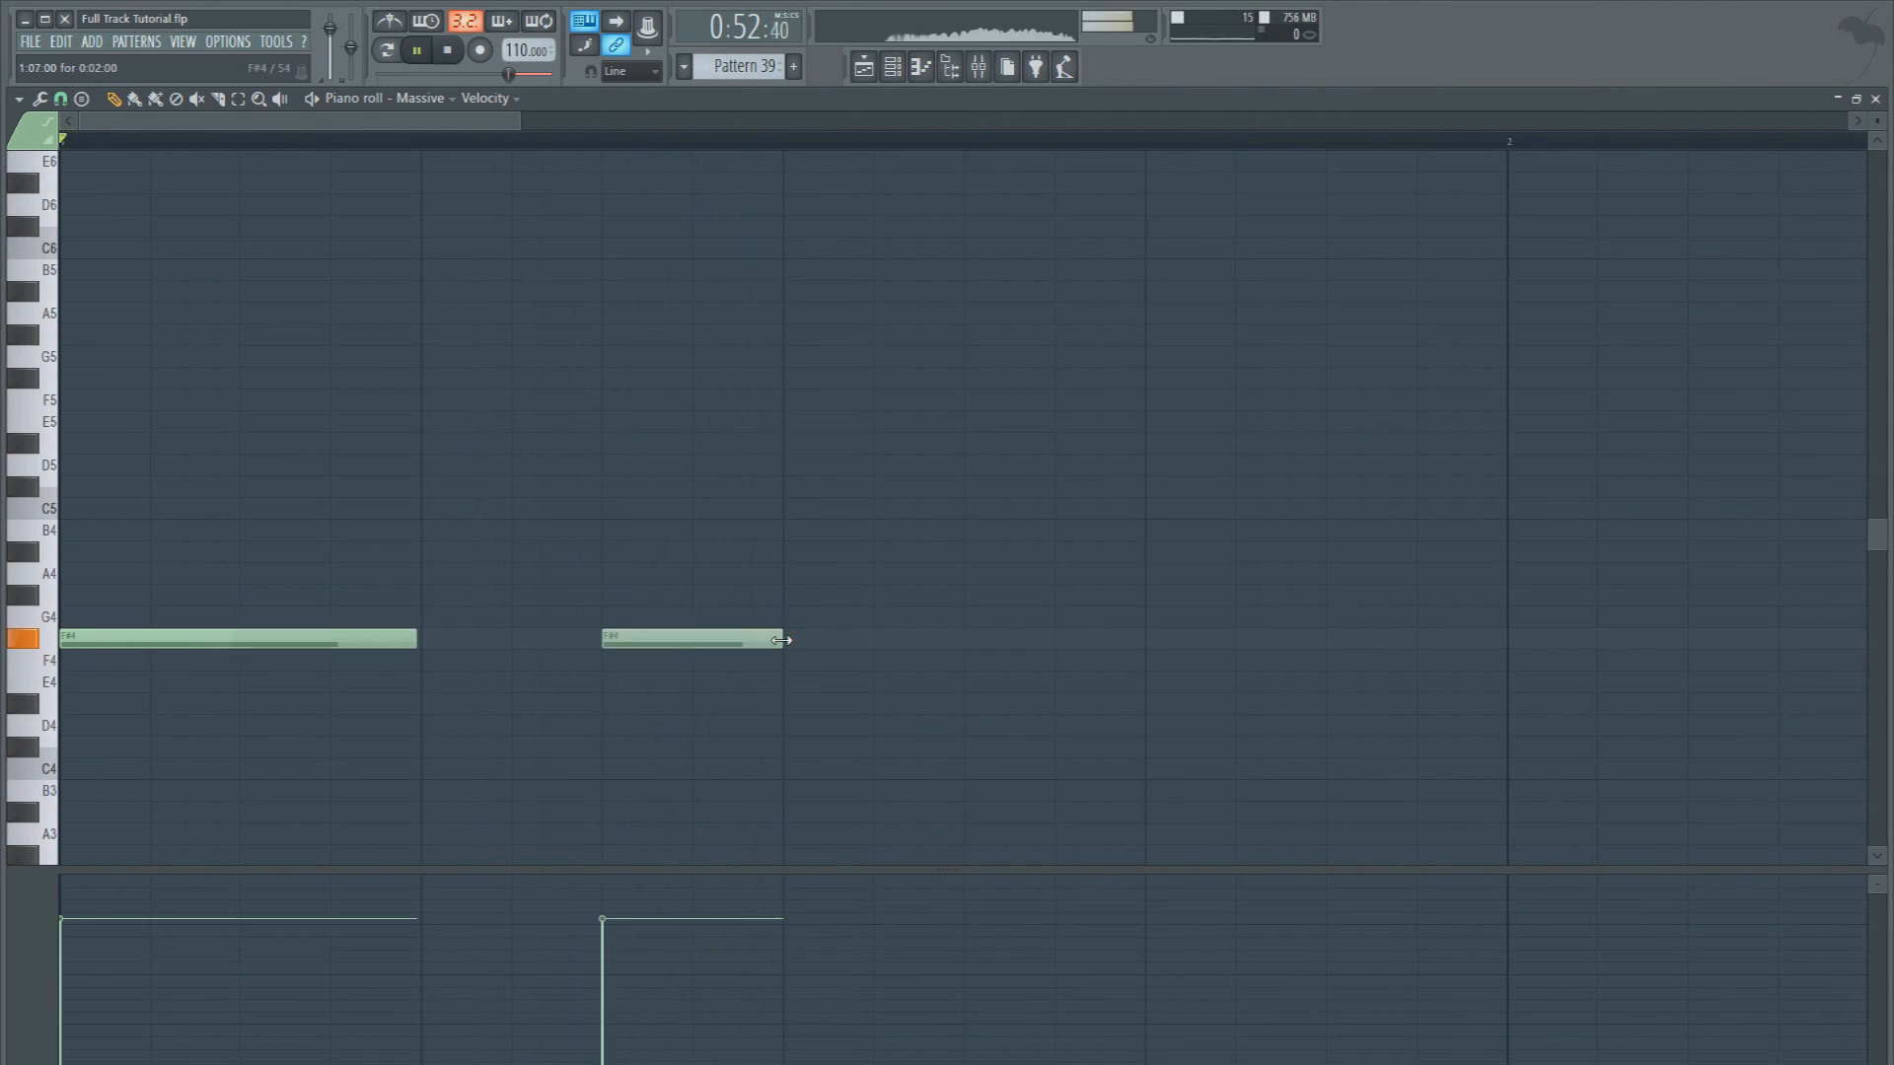
{"action": "key", "text": "space"}
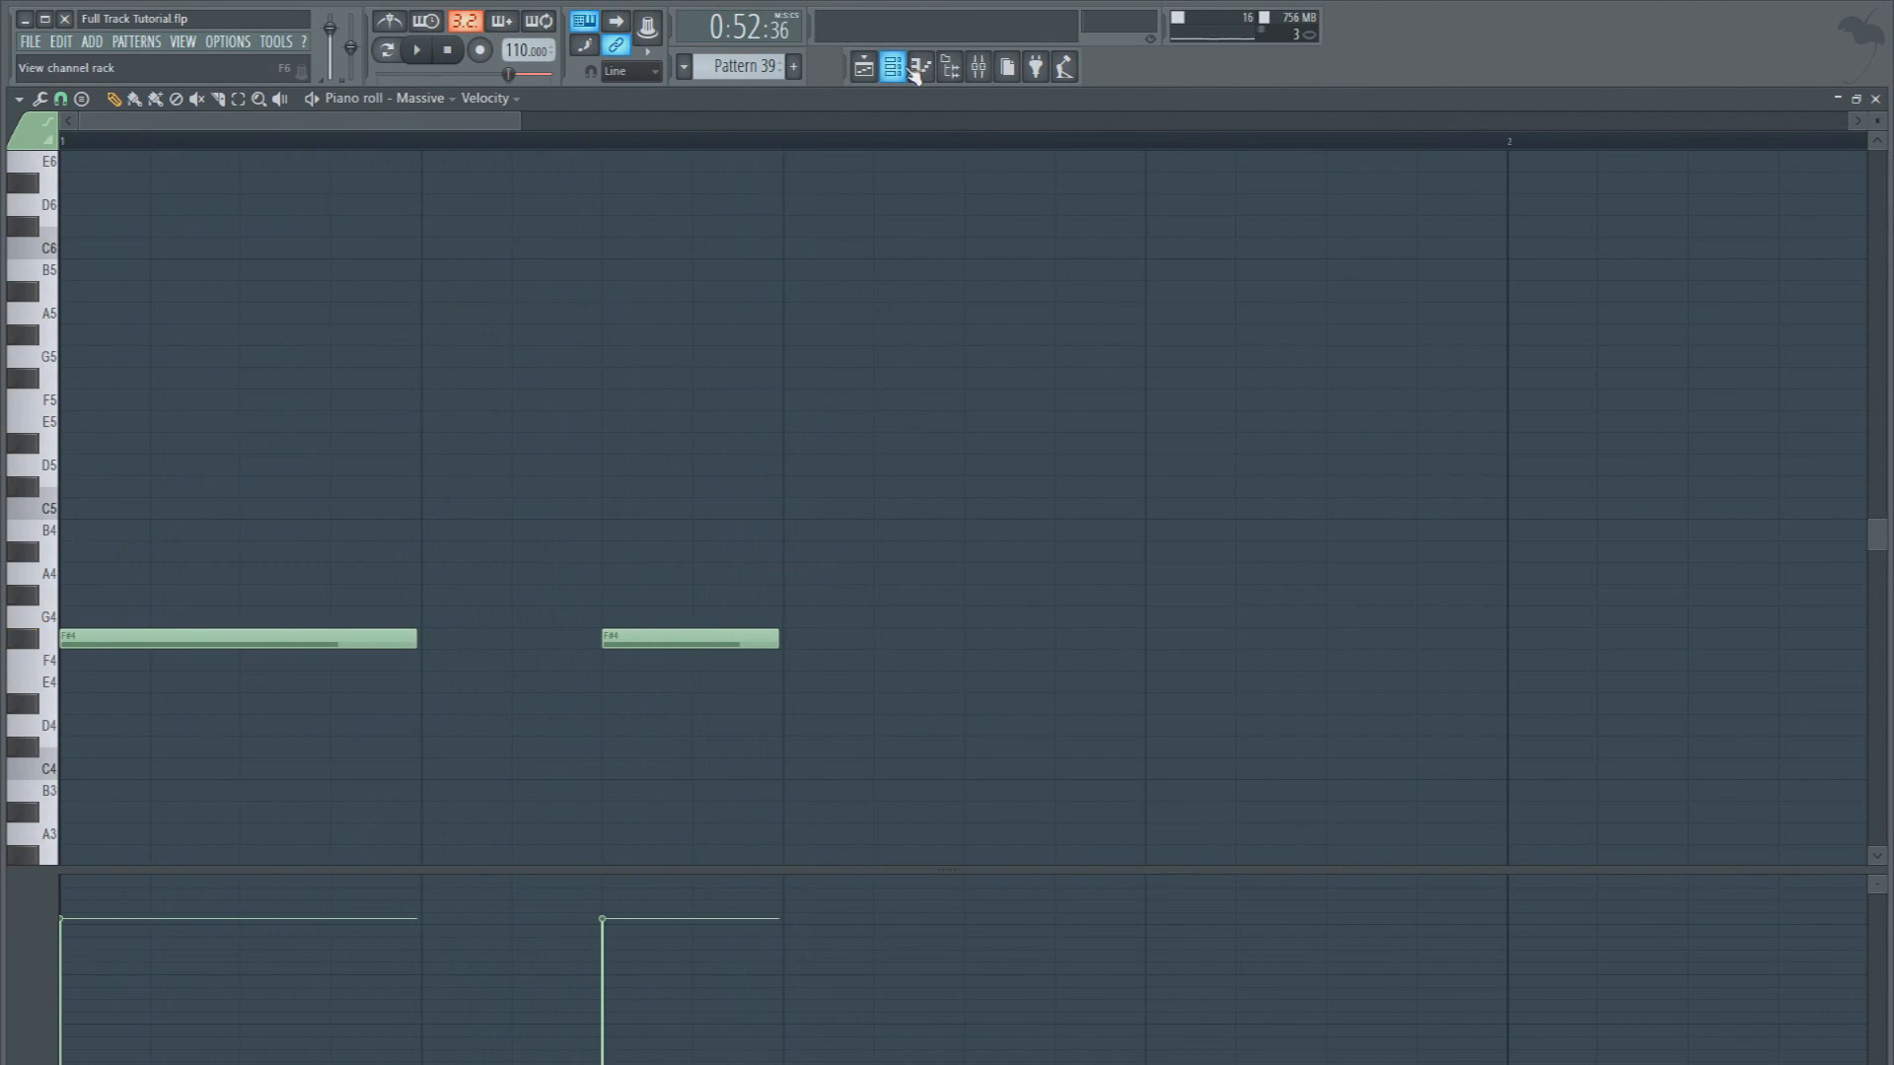
Reopen the Massive editor and play back Pattern 39 to audition the bass
{"action": "key", "text": "F6"}
{"action": "key", "text": "space"}
{"action": "key", "text": "space"}
{"action": "left_click", "coordinate": [449, 536]}
{"action": "key", "text": "space"}
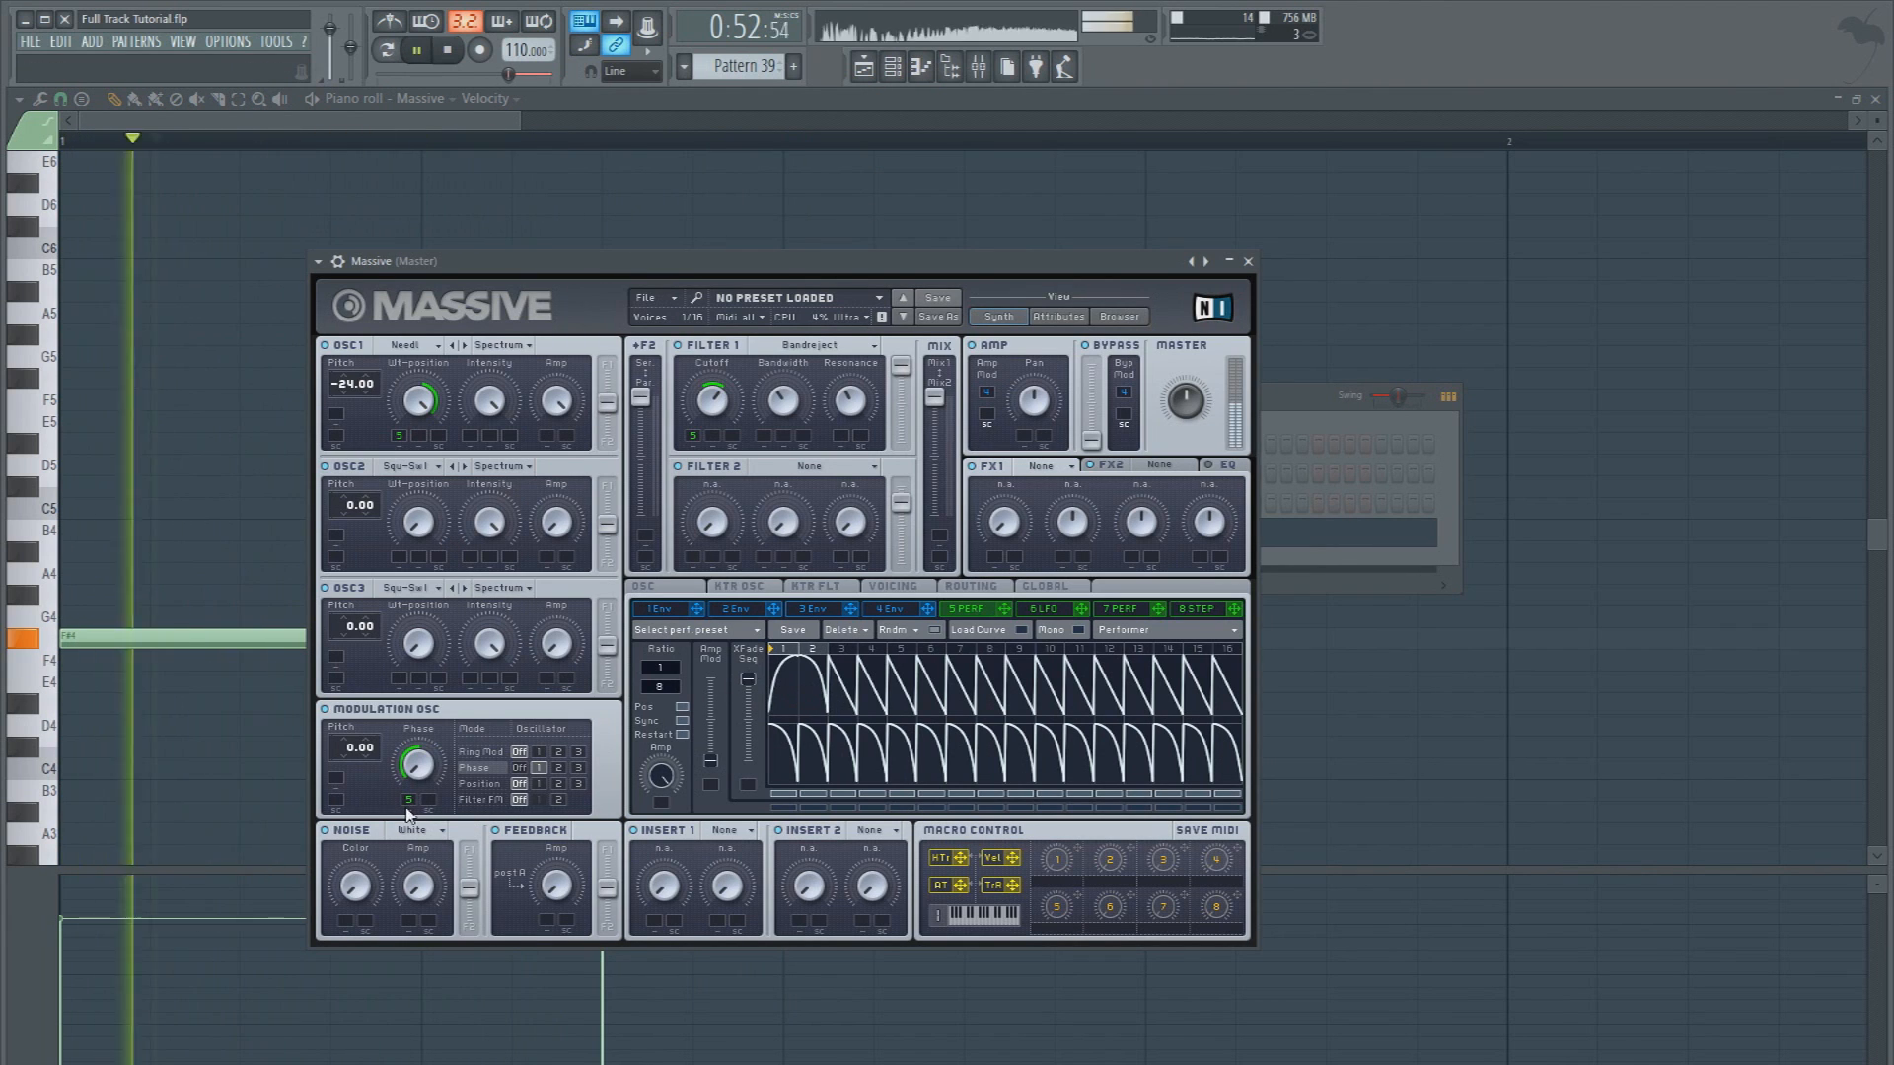
{"action": "key", "text": "space"}
{"action": "key", "text": "space"}
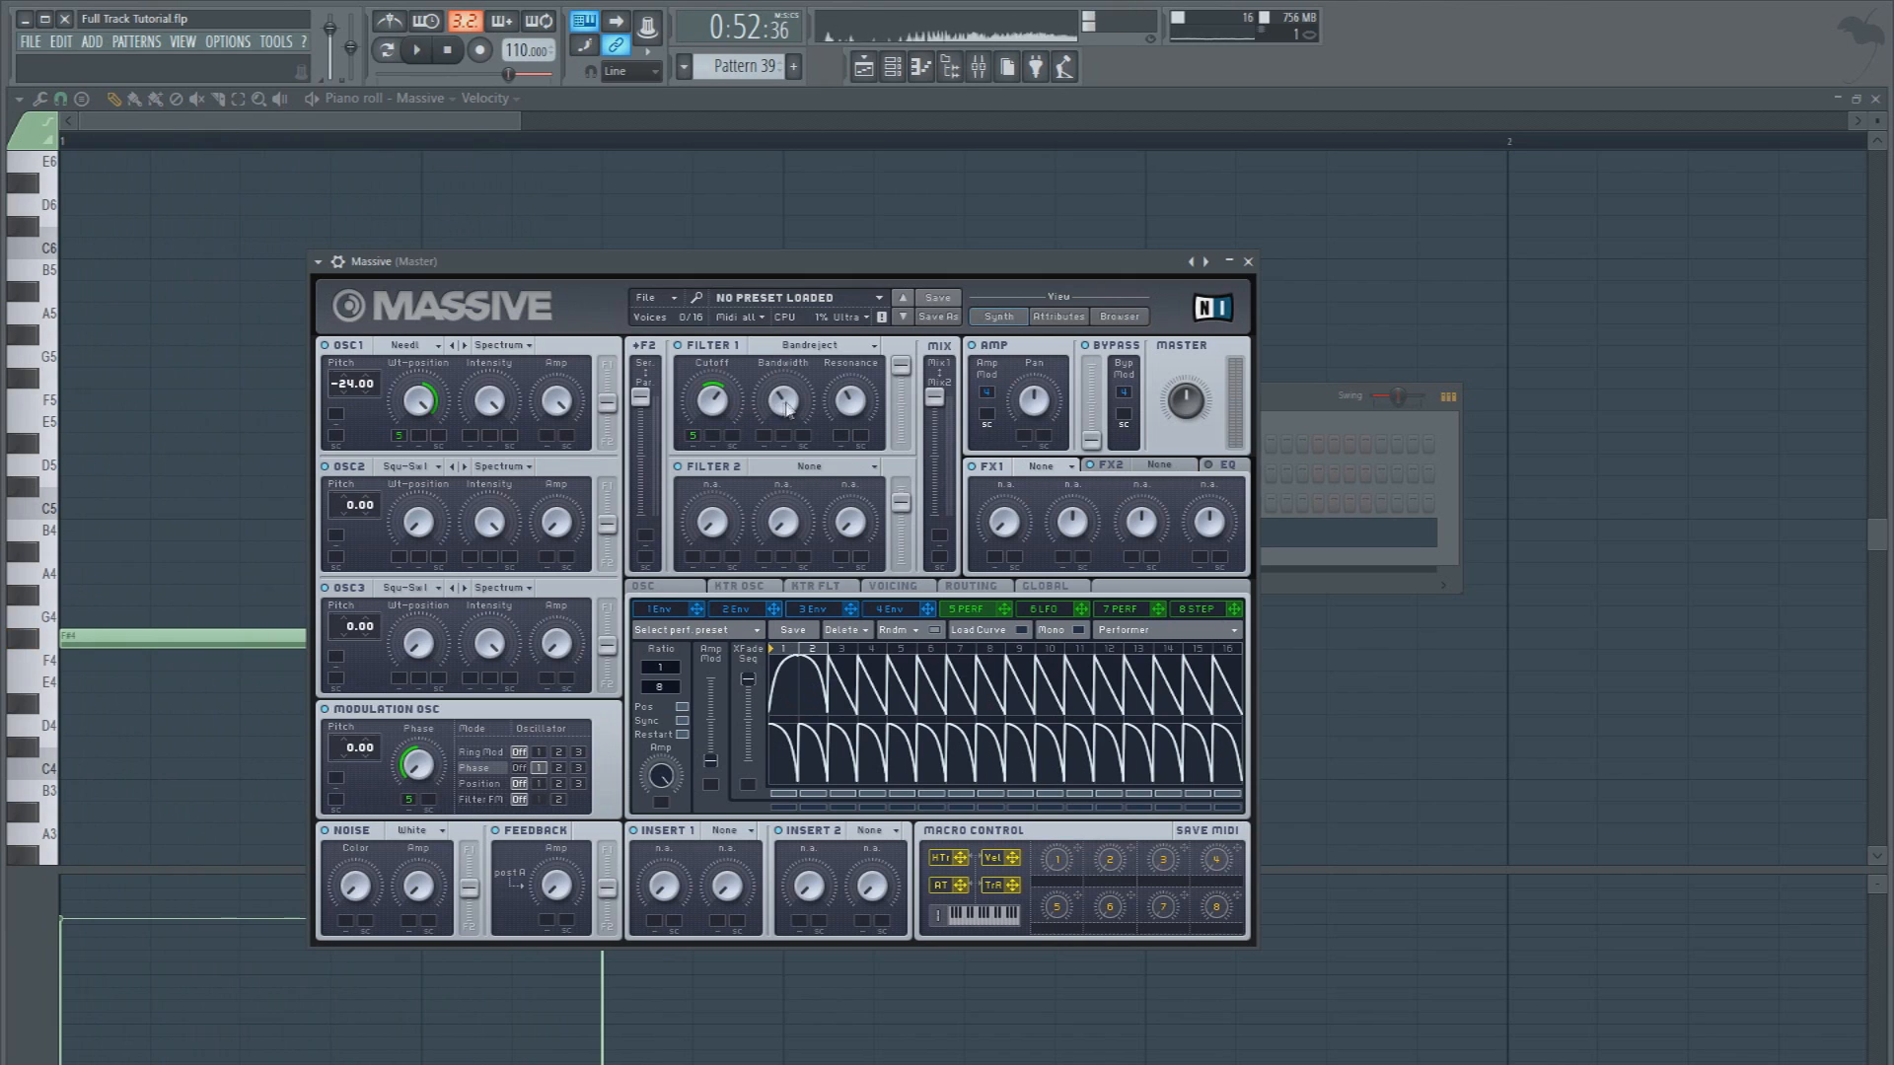
Assign modulator 5 to Filter 1's Bandwidth knob with the base bandwidth at 0, auditioning the change
{"action": "key", "text": "space"}
{"action": "left_click_drag", "start_coordinate": [788, 385], "coordinate": [789, 362]}
{"action": "key", "text": "space"}
{"action": "key", "text": "space"}
{"action": "left_click_drag", "start_coordinate": [1005, 608], "coordinate": [761, 426]}
{"action": "key", "text": "space"}
{"action": "key", "text": "space"}
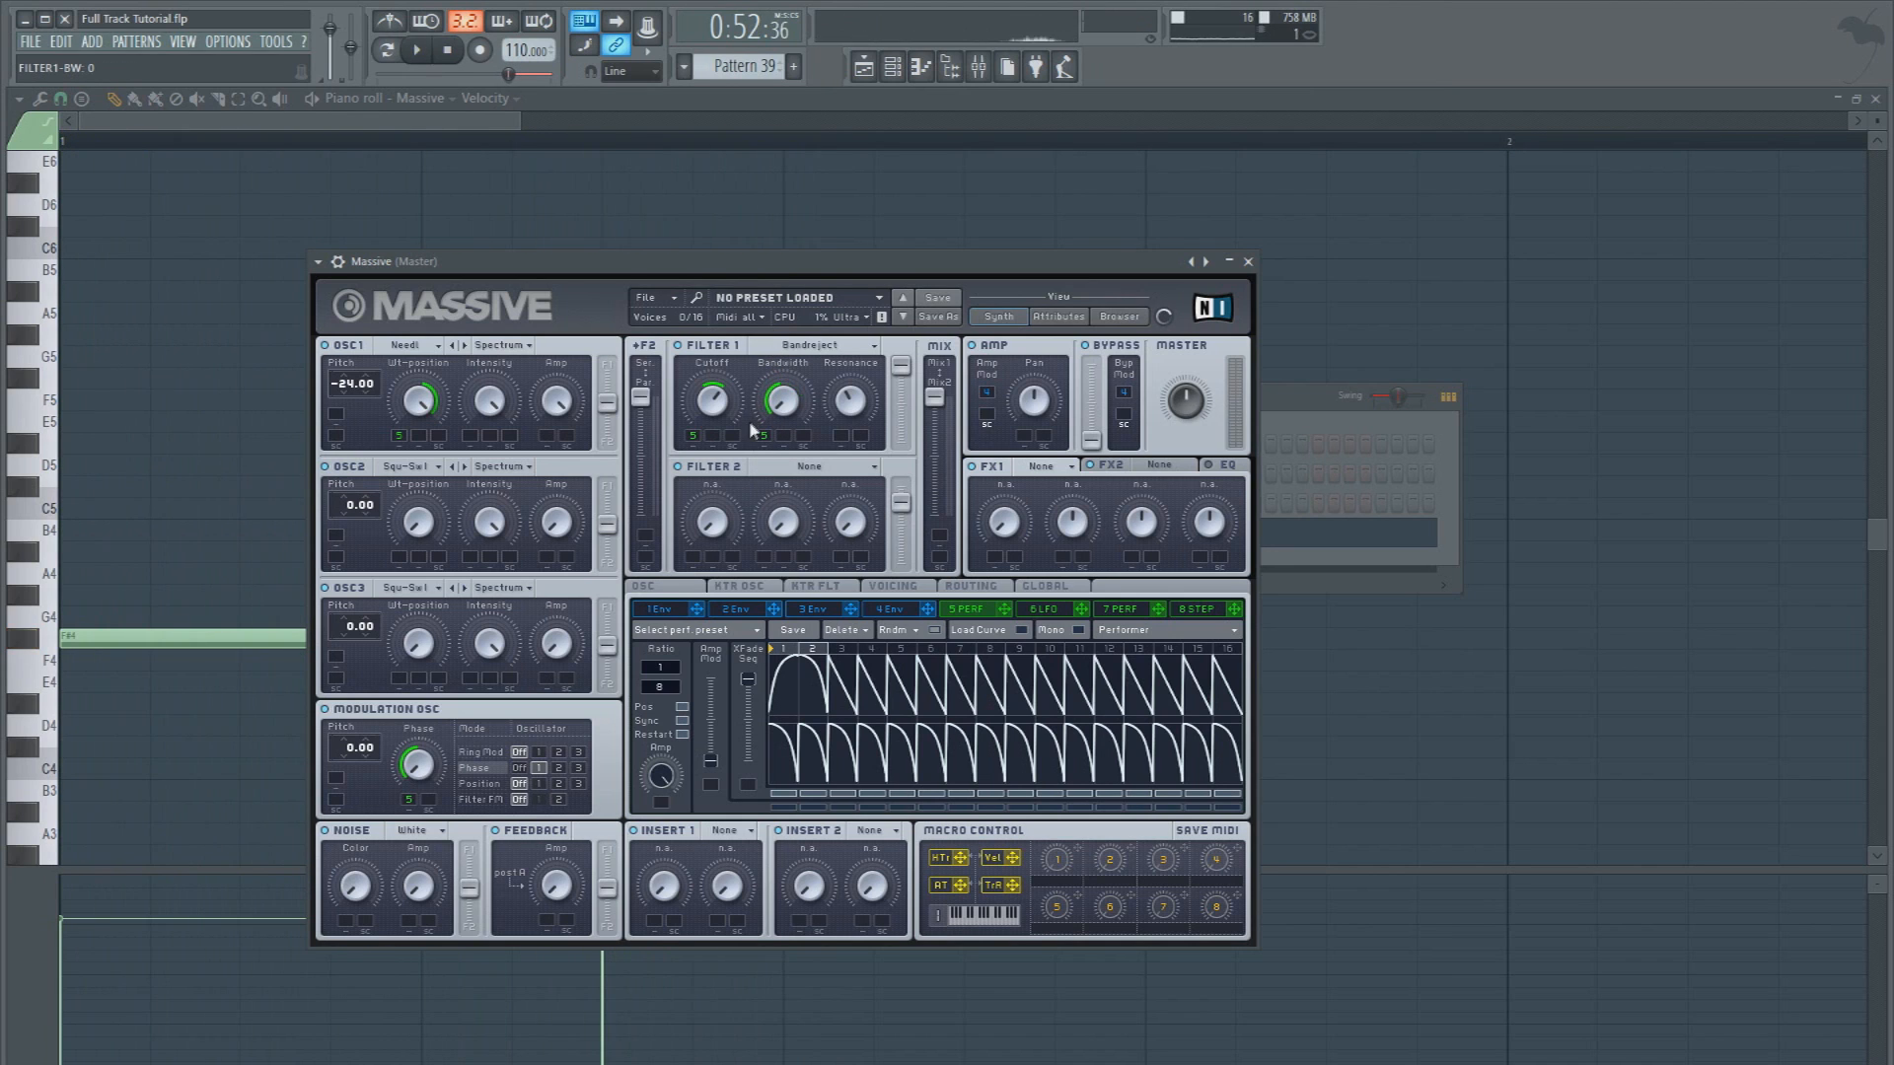
Raise Filter 1's cutoff to about 0.95 while auditioning the bass in repeated playback
{"action": "key", "text": "space"}
{"action": "key", "text": "space"}
{"action": "mouse_move", "coordinate": [767, 399]}
{"action": "left_mouse_down"}
{"action": "mouse_move", "coordinate": [769, 380]}
{"action": "mouse_move", "coordinate": [767, 399]}
{"action": "left_mouse_up"}
{"action": "key", "text": "space"}
{"action": "key", "text": "space"}
{"action": "key", "text": "space"}
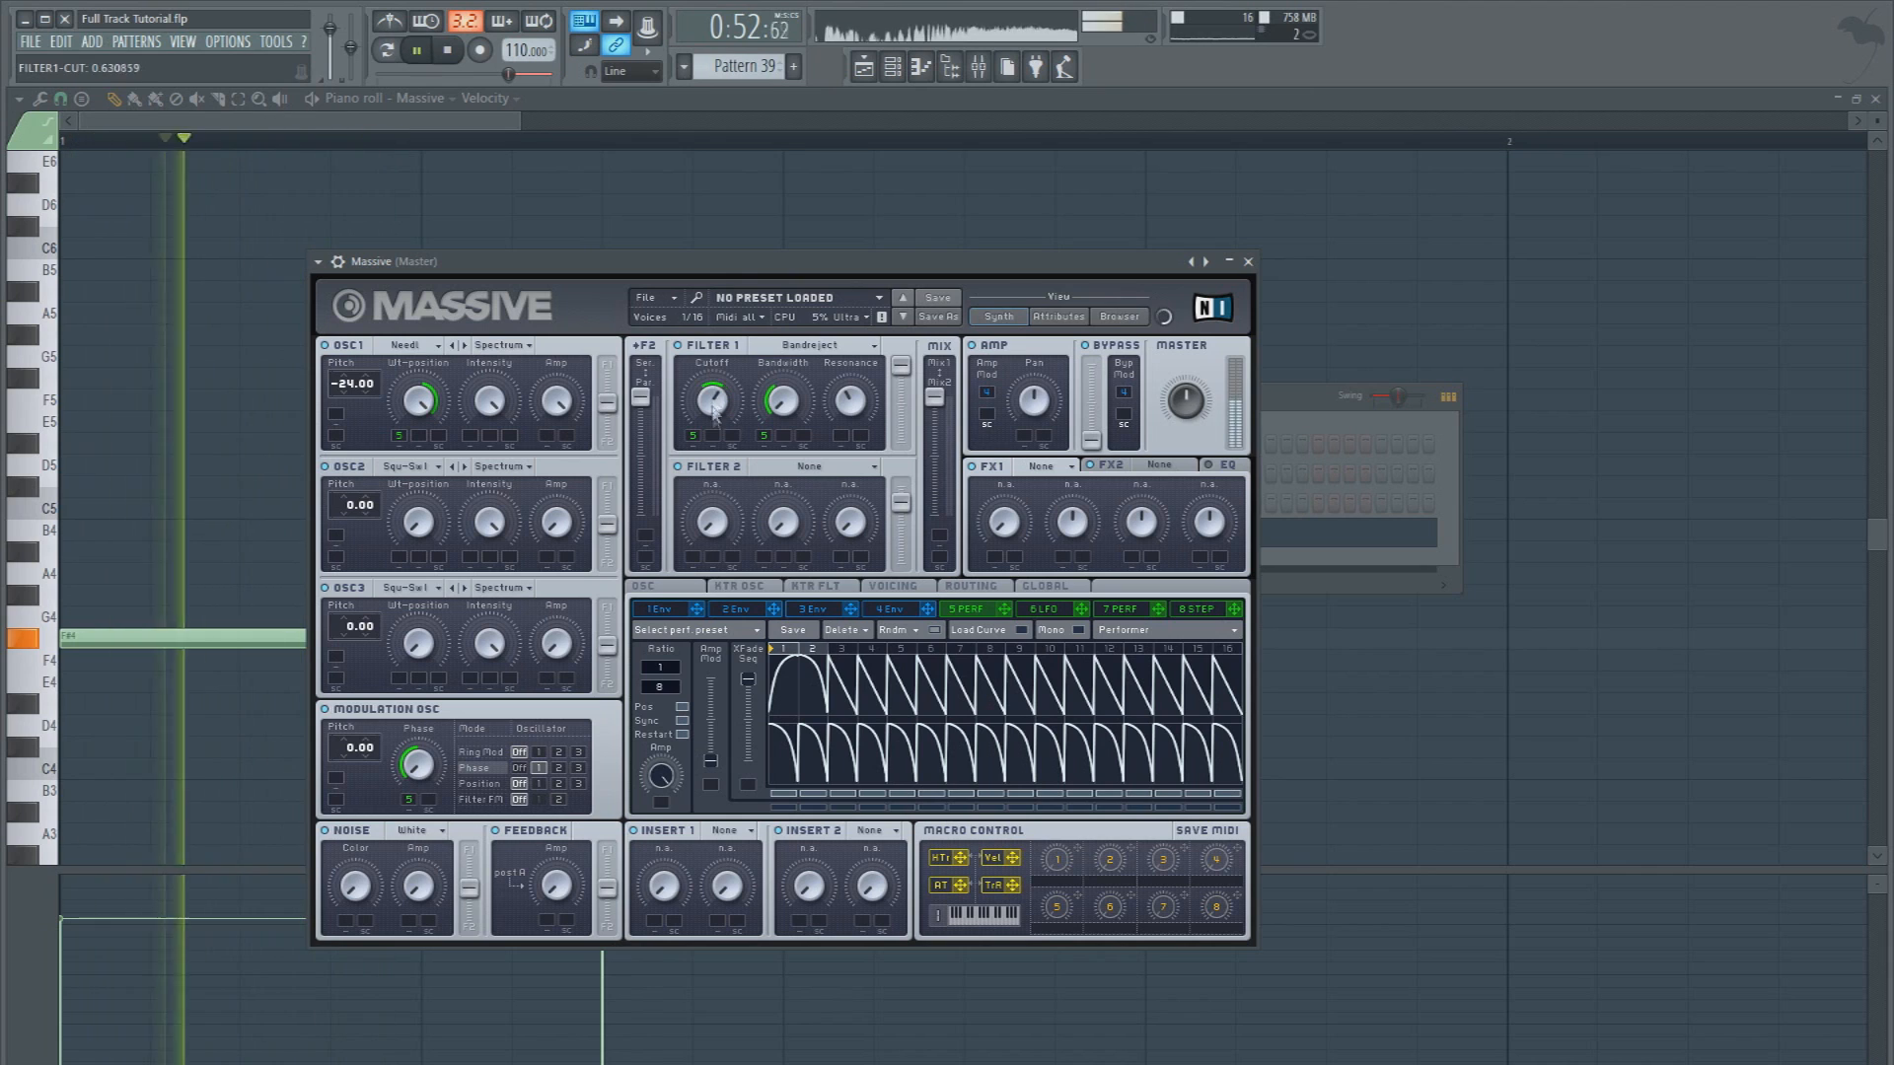
{"action": "key", "text": "space"}
{"action": "key", "text": "space"}
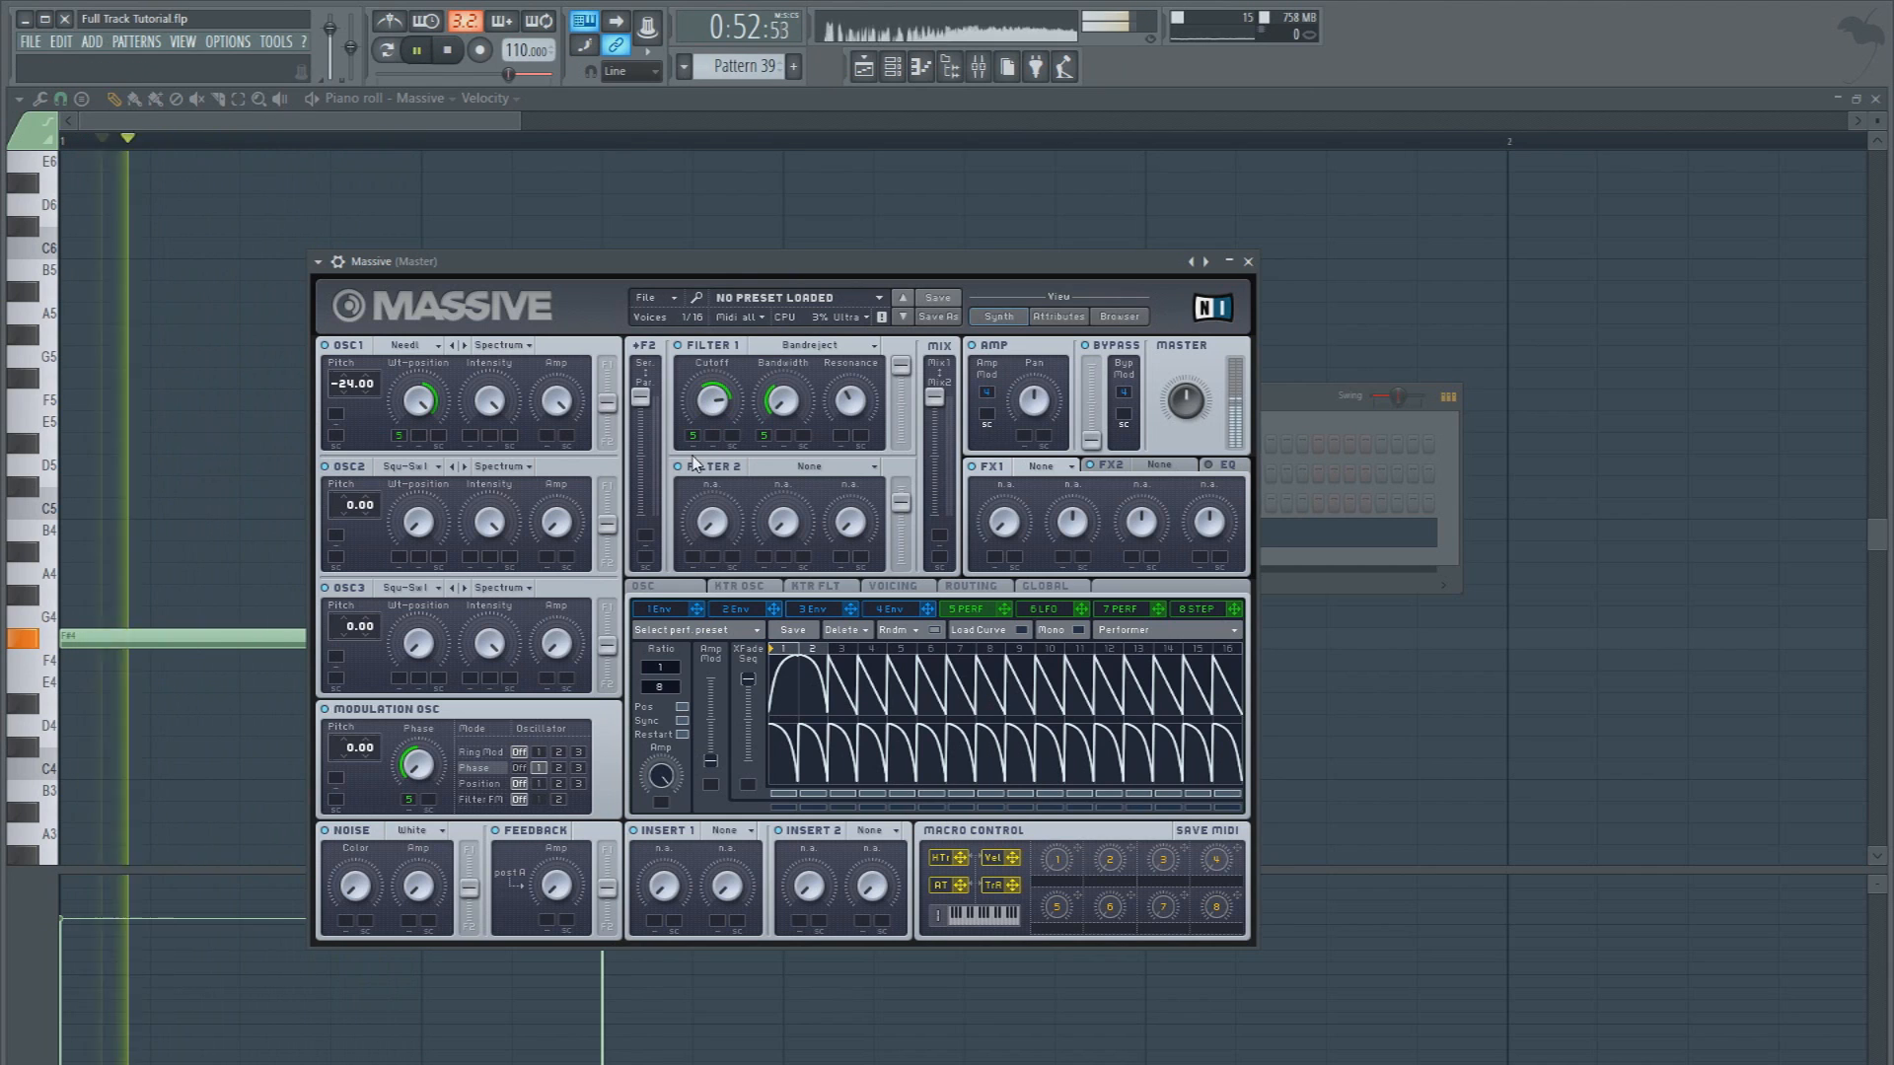
{"action": "key", "text": "space"}
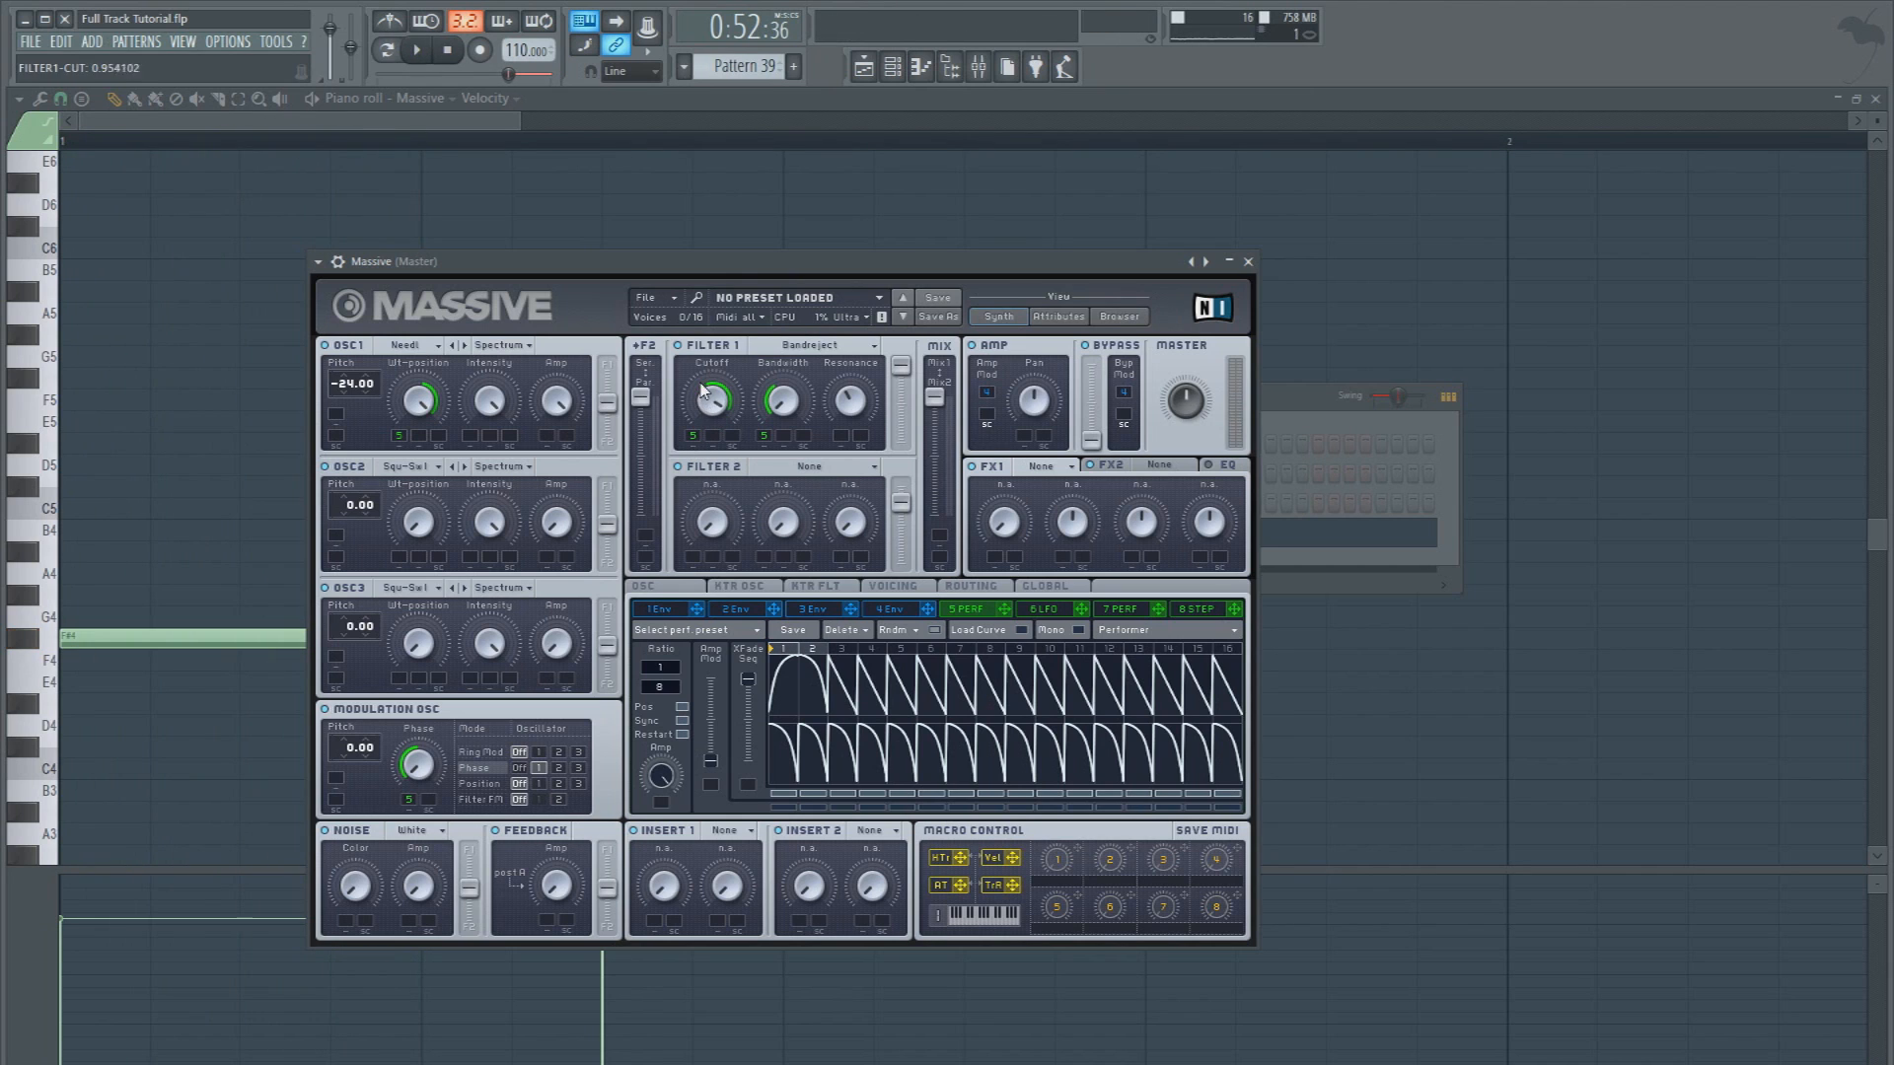
{"action": "key", "text": "space"}
{"action": "key", "text": "space"}
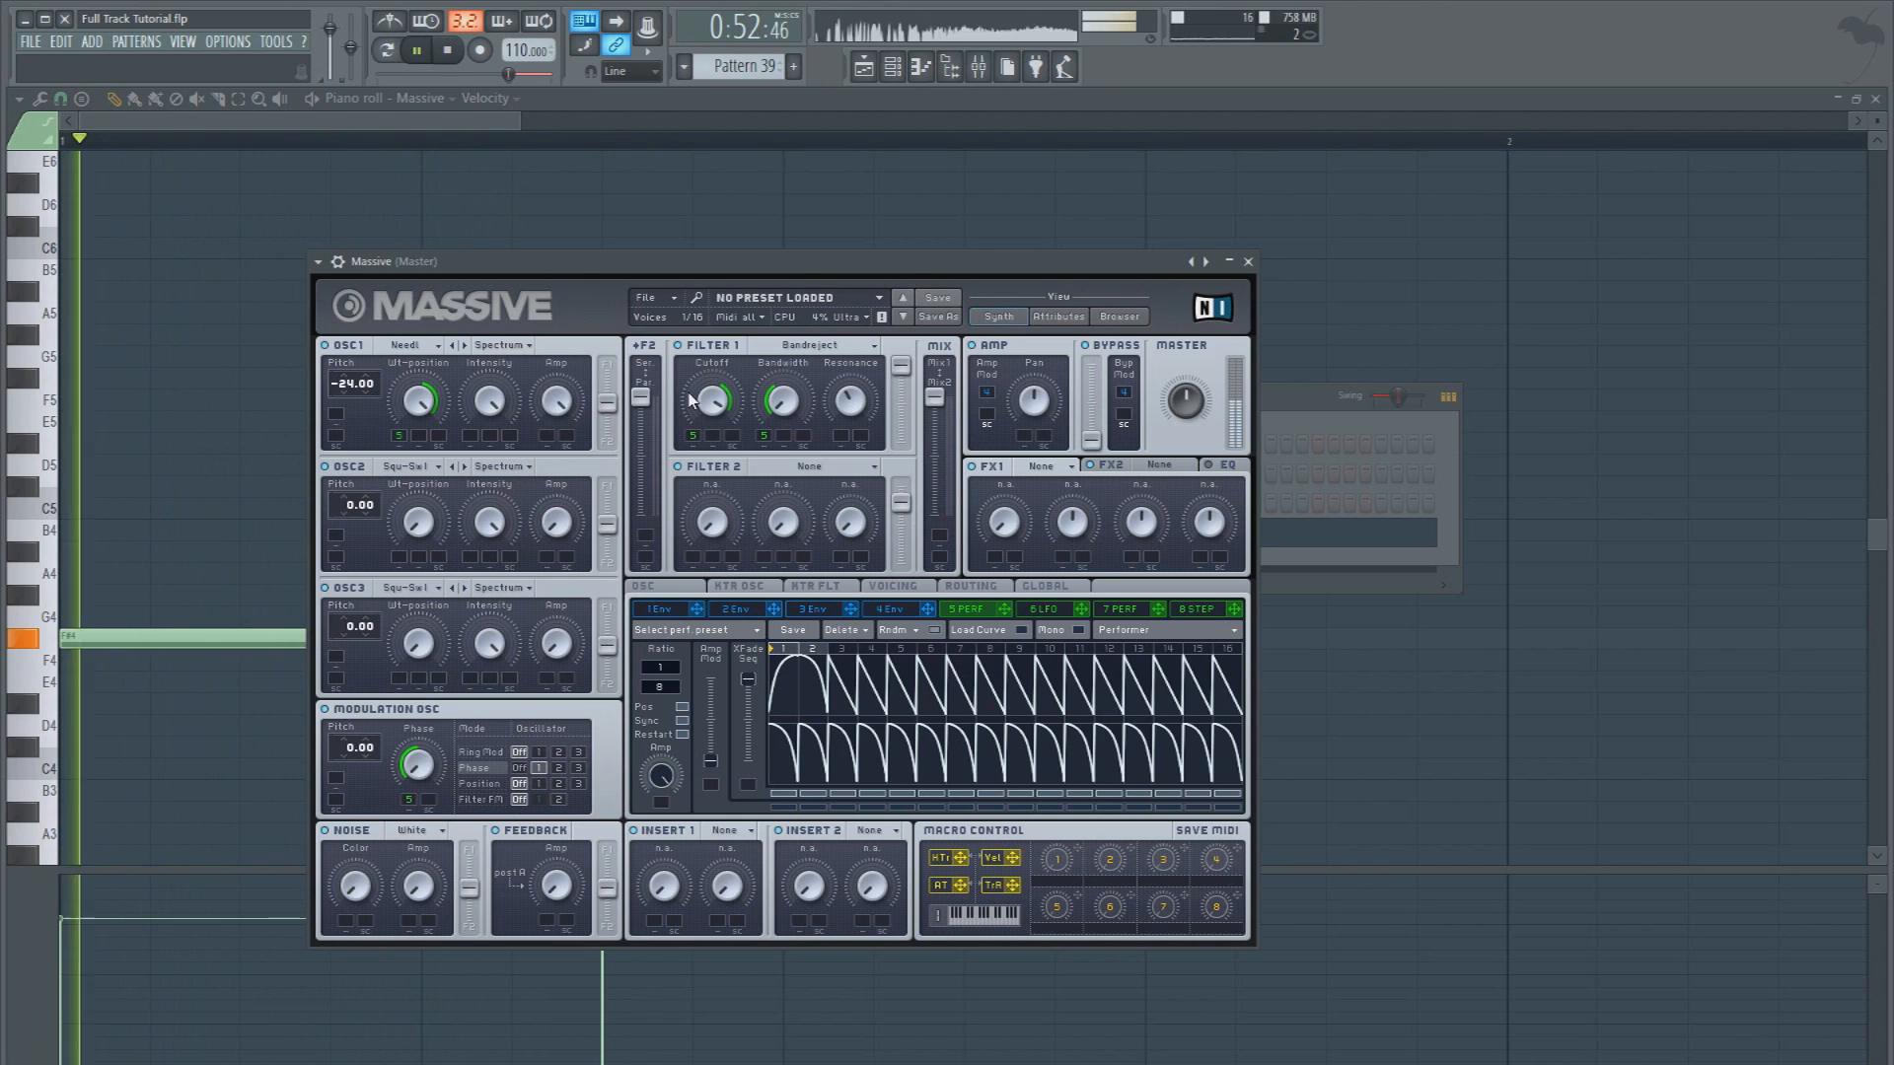
{"action": "key", "text": "space"}
Set Filter 2 to Bandpass with increased bandwidth and full output, and move the mix fully to Mix2
{"action": "left_click", "coordinate": [801, 468]}
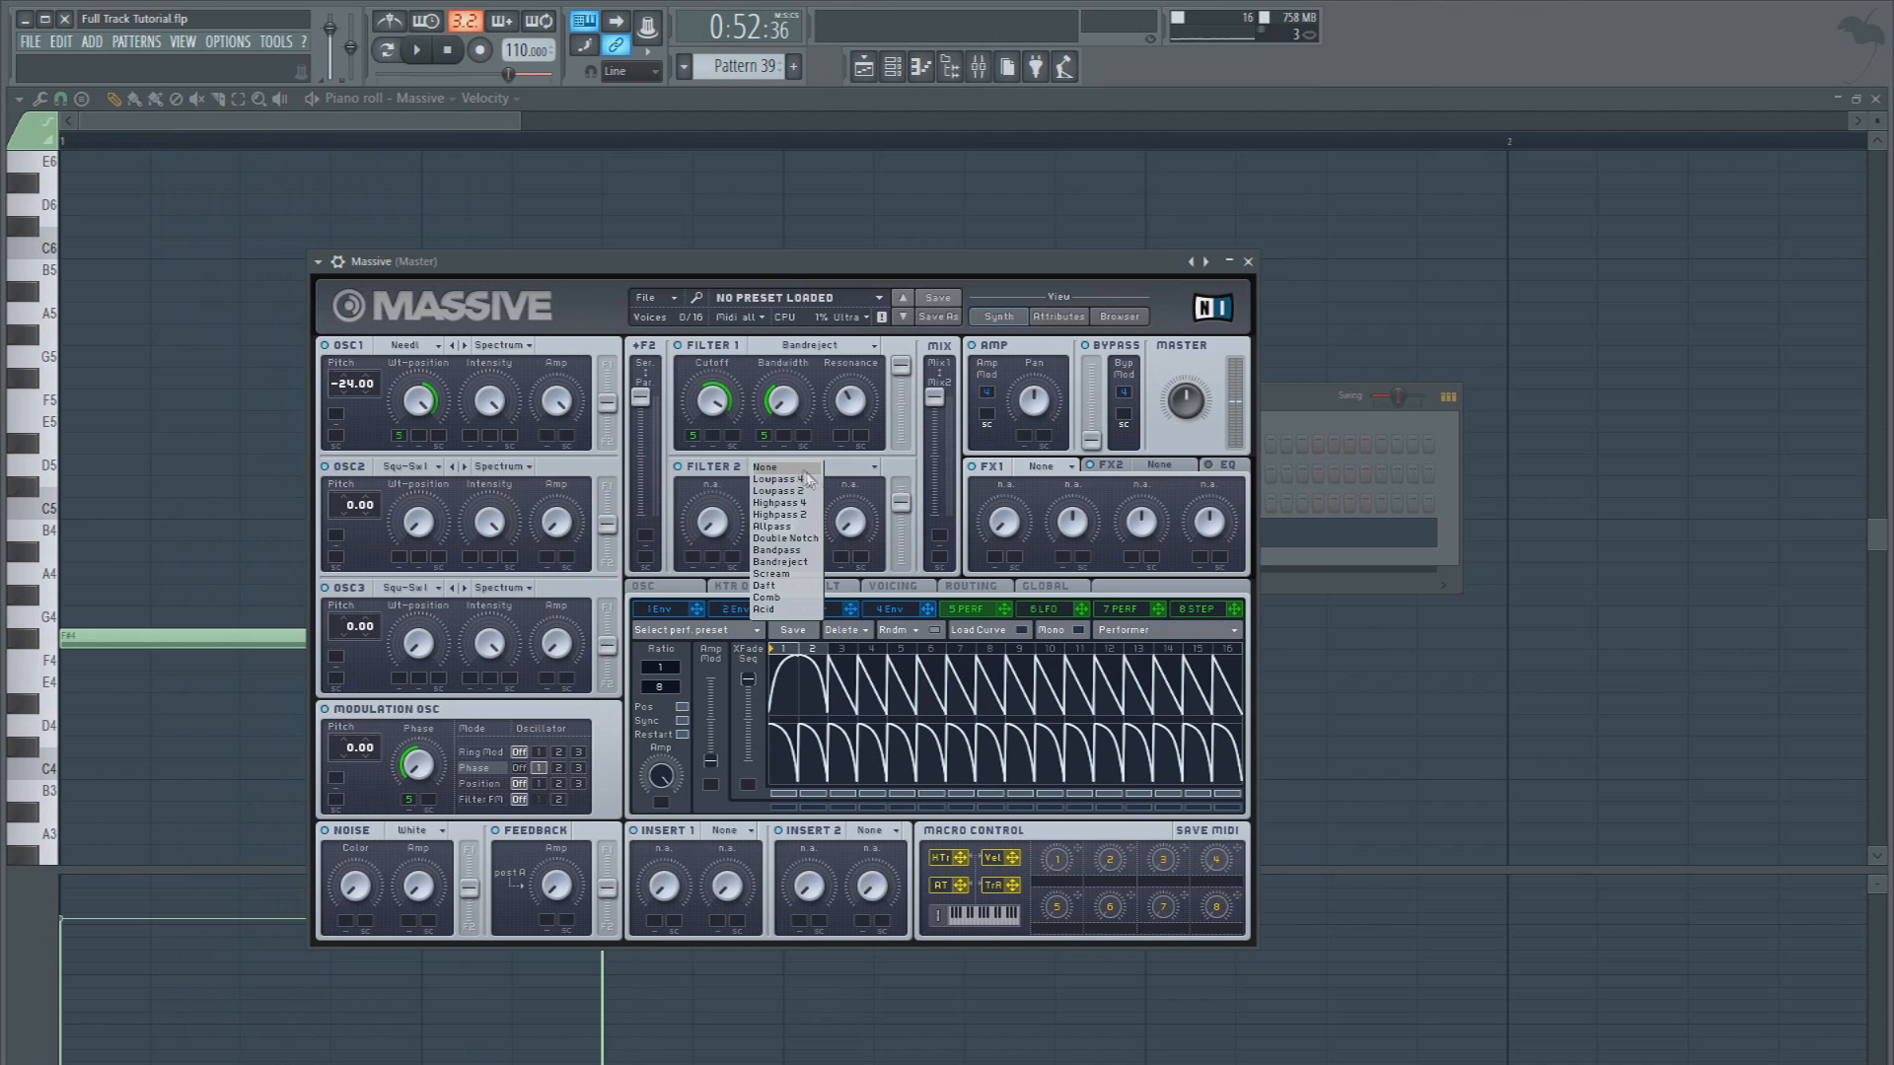
{"action": "left_click", "coordinate": [799, 550]}
{"action": "left_click_drag", "start_coordinate": [933, 405], "coordinate": [888, 599]}
{"action": "key", "text": "space"}
{"action": "left_click_drag", "start_coordinate": [788, 519], "coordinate": [899, 486]}
{"action": "key", "text": "space"}
Adjust Filter 2's cutoff and assign modulator 5 to it, checking the movement in repeated playback
{"action": "left_click_drag", "start_coordinate": [713, 522], "coordinate": [719, 411]}
{"action": "key", "text": "space"}
{"action": "key", "text": "space"}
{"action": "key", "text": "space"}
{"action": "key", "text": "space"}
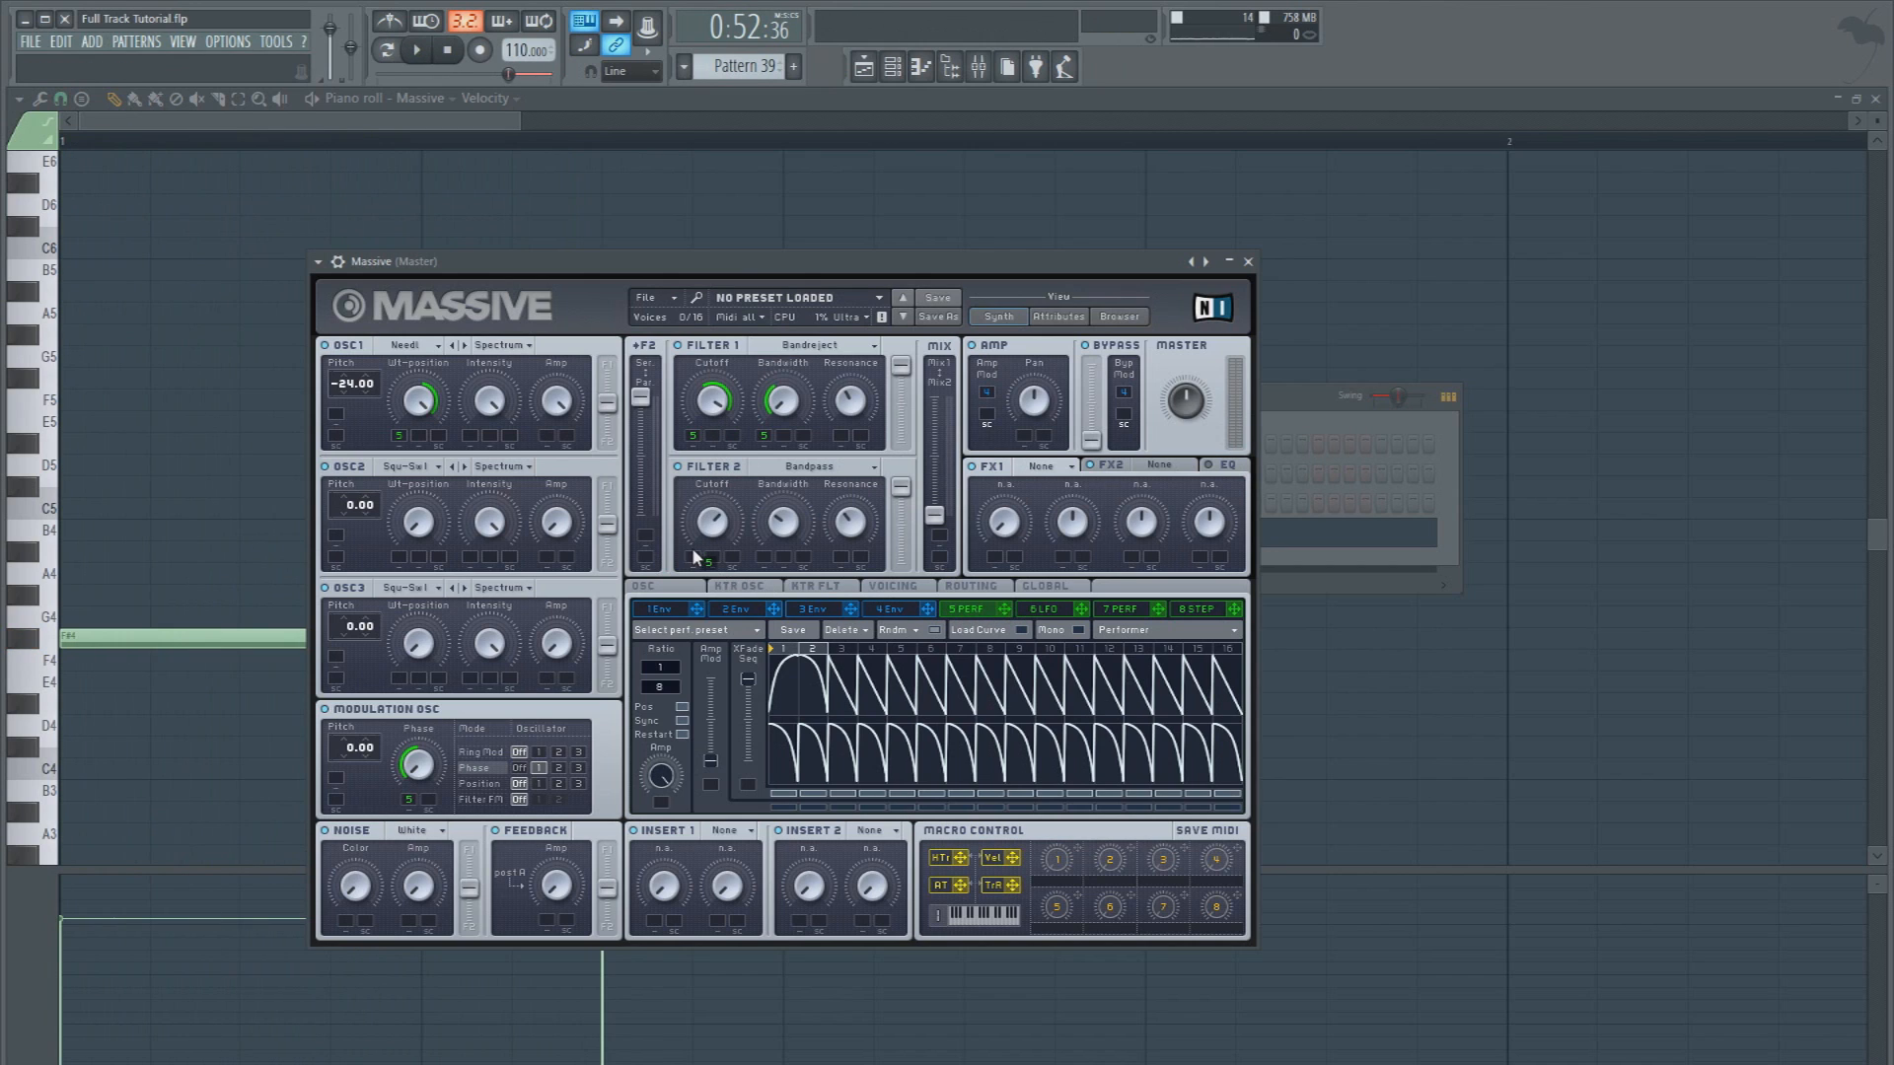
{"action": "key", "text": "space"}
{"action": "left_click_drag", "start_coordinate": [710, 521], "coordinate": [793, 462]}
{"action": "key", "text": "space"}
Fine-tune Filter 1's cutoff and raise its bandwidth slightly while auditioning the bass
{"action": "key", "text": "space"}
{"action": "key", "text": "space"}
{"action": "key", "text": "space"}
{"action": "key", "text": "space"}
{"action": "key", "text": "space"}
{"action": "key", "text": "space"}
{"action": "key", "text": "space"}
{"action": "mouse_move", "coordinate": [711, 404]}
{"action": "left_mouse_down"}
{"action": "mouse_move", "coordinate": [712, 436]}
{"action": "mouse_move", "coordinate": [697, 416]}
{"action": "left_mouse_up"}
{"action": "key", "text": "space"}
{"action": "key", "text": "space"}
{"action": "key", "text": "space"}
{"action": "key", "text": "space"}
{"action": "key", "text": "space"}
{"action": "key", "text": "space"}
{"action": "key", "text": "space"}
{"action": "key", "text": "space"}
{"action": "key", "text": "space"}
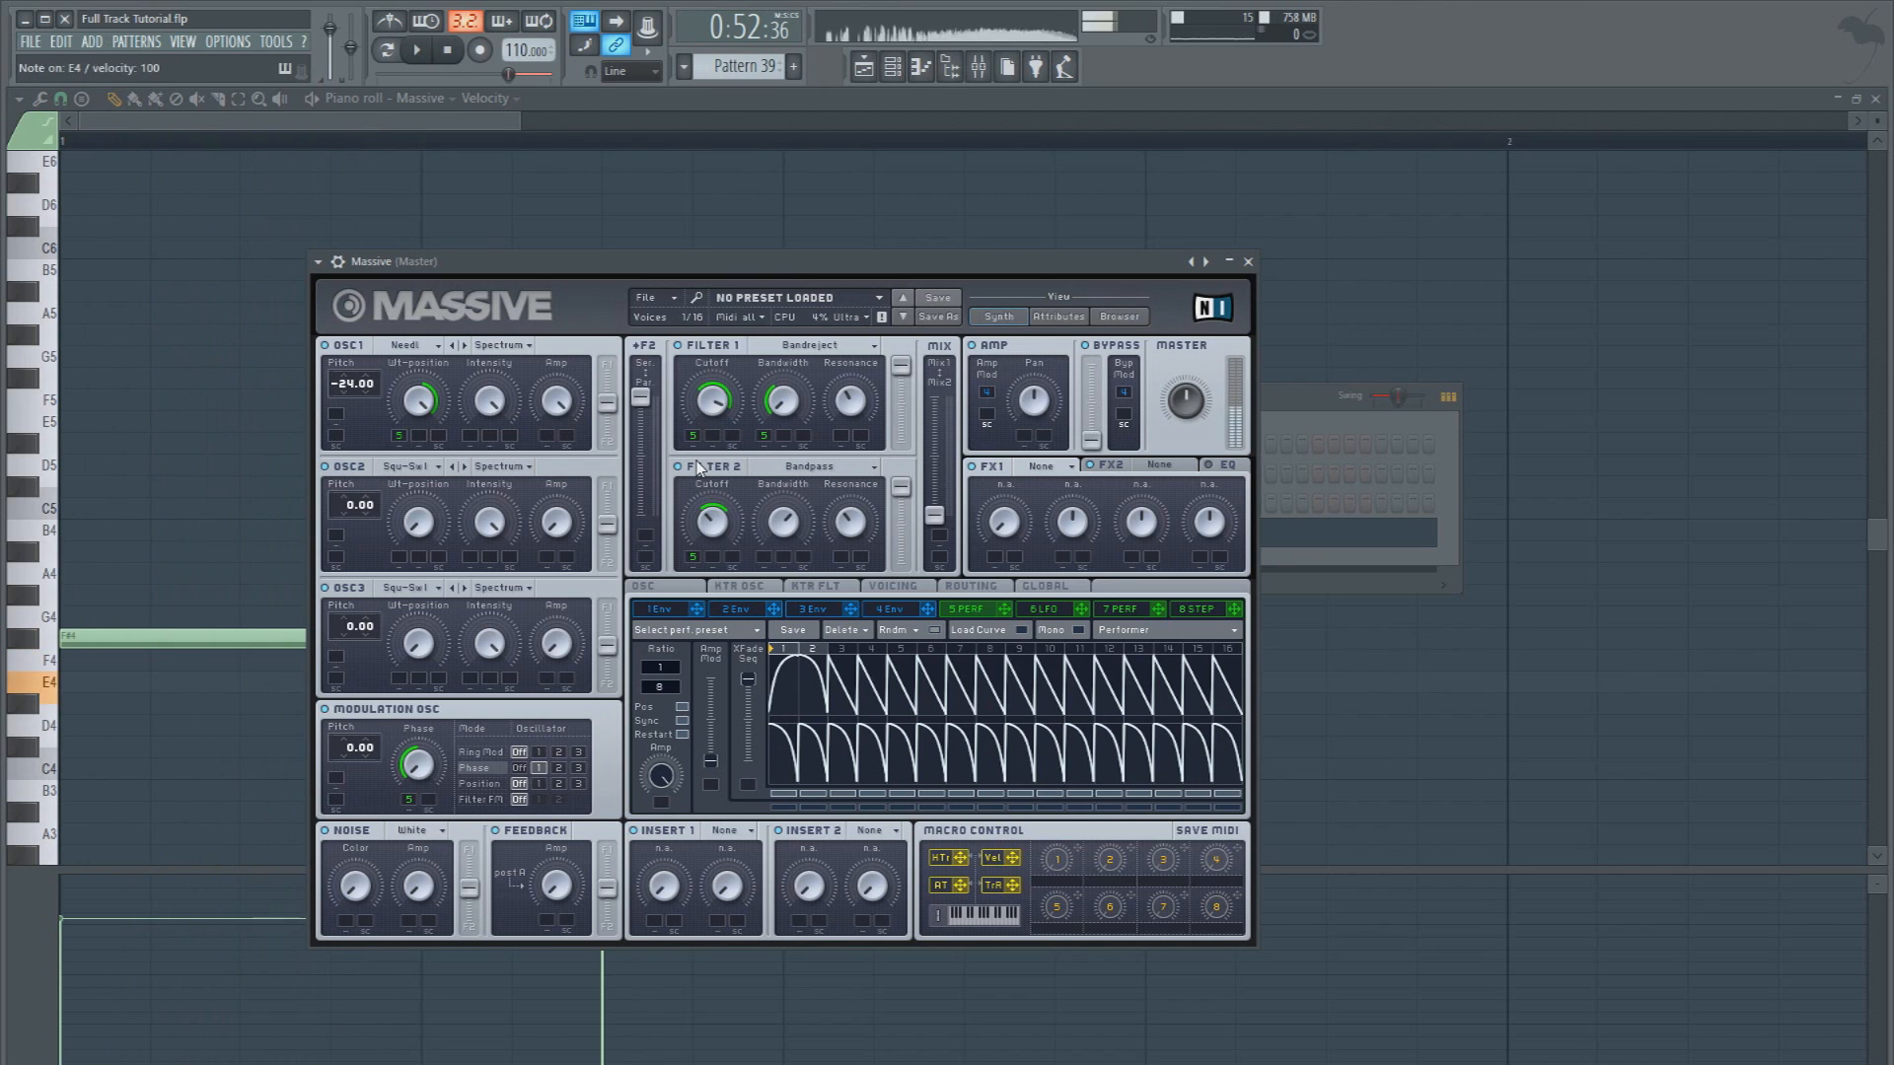
{"action": "left_click_drag", "start_coordinate": [781, 420], "coordinate": [781, 392]}
{"action": "key", "text": "space"}
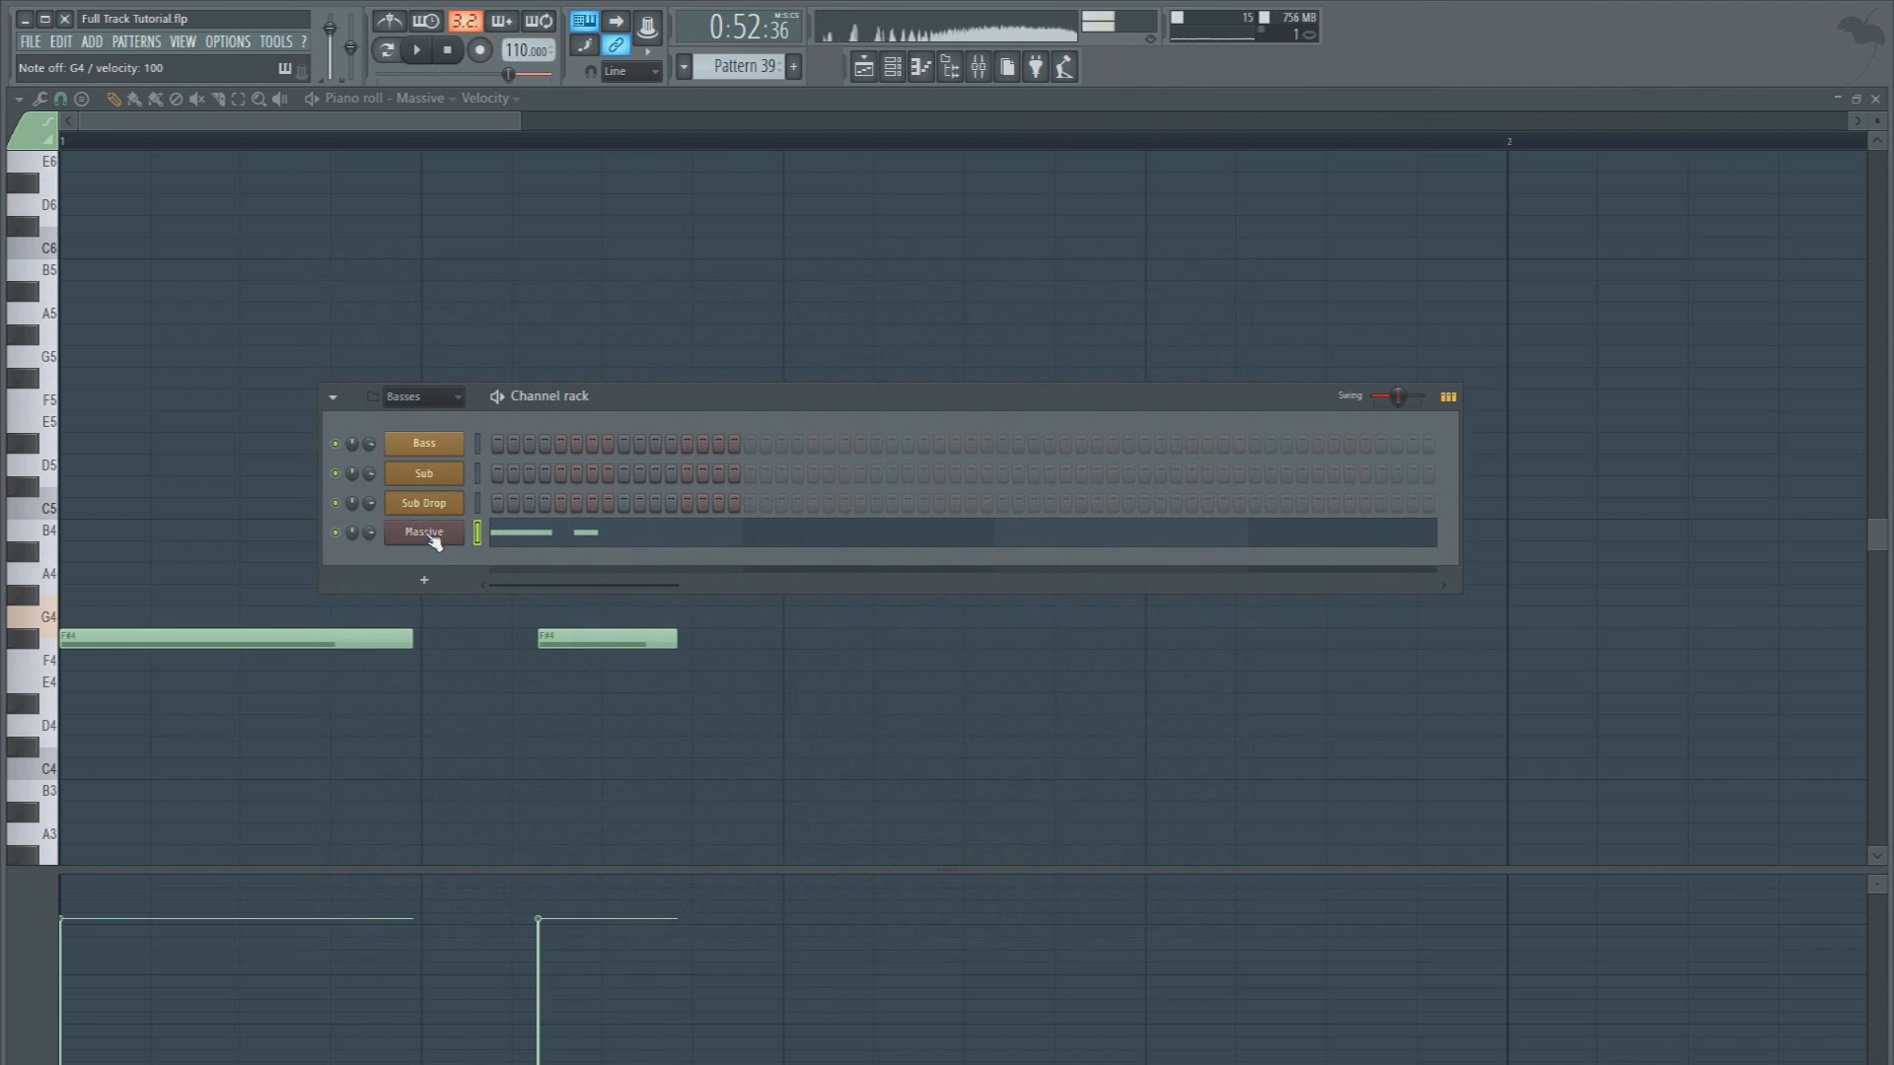
Play back the bass with the Massive editor up, and delete the second F#4 note from the pattern
{"action": "left_click", "coordinate": [425, 533]}
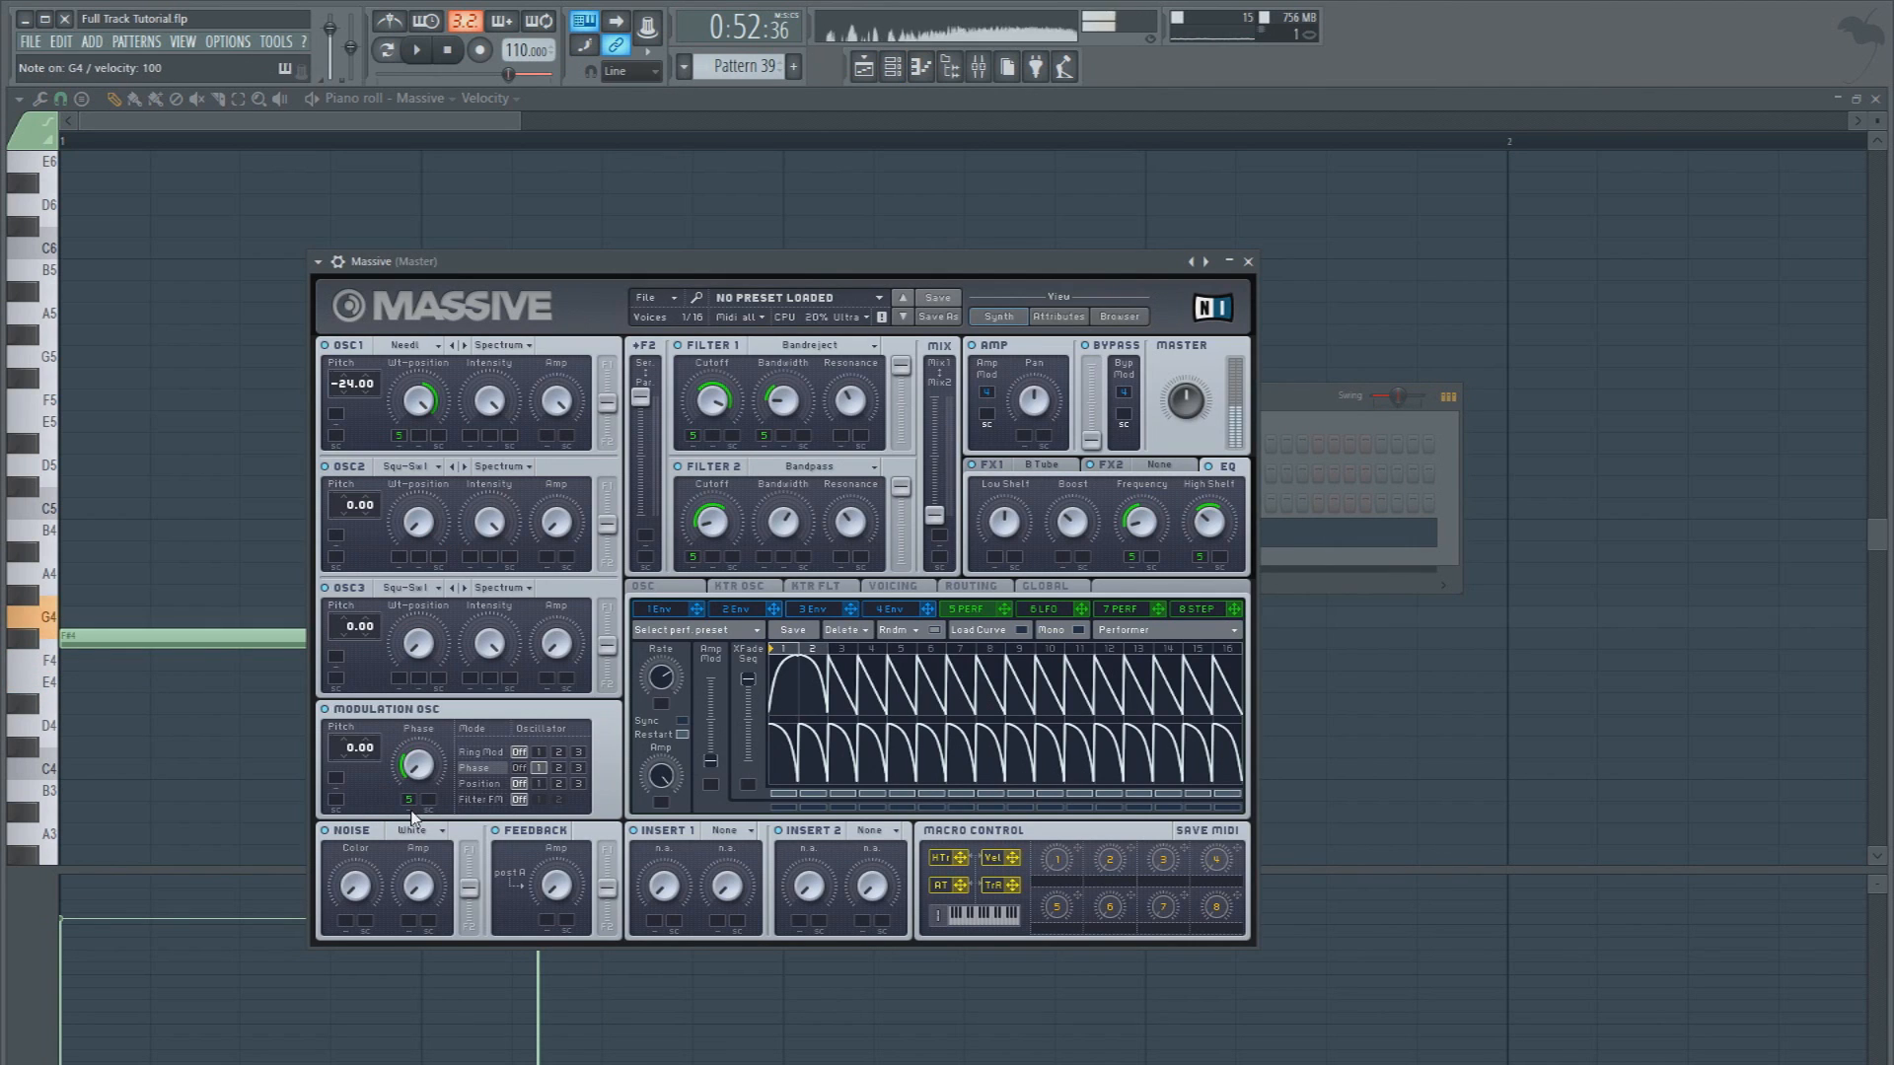
{"action": "key", "text": "space"}
{"action": "key", "text": "space"}
{"action": "right_click", "coordinate": [1382, 833]}
{"action": "key", "text": "space"}
{"action": "right_click", "coordinate": [628, 640]}
{"action": "key", "text": "space"}
{"action": "key", "text": "space"}
Resize the remaining F#4 note to one beat long
{"action": "key", "text": "space"}
{"action": "key", "text": "space"}
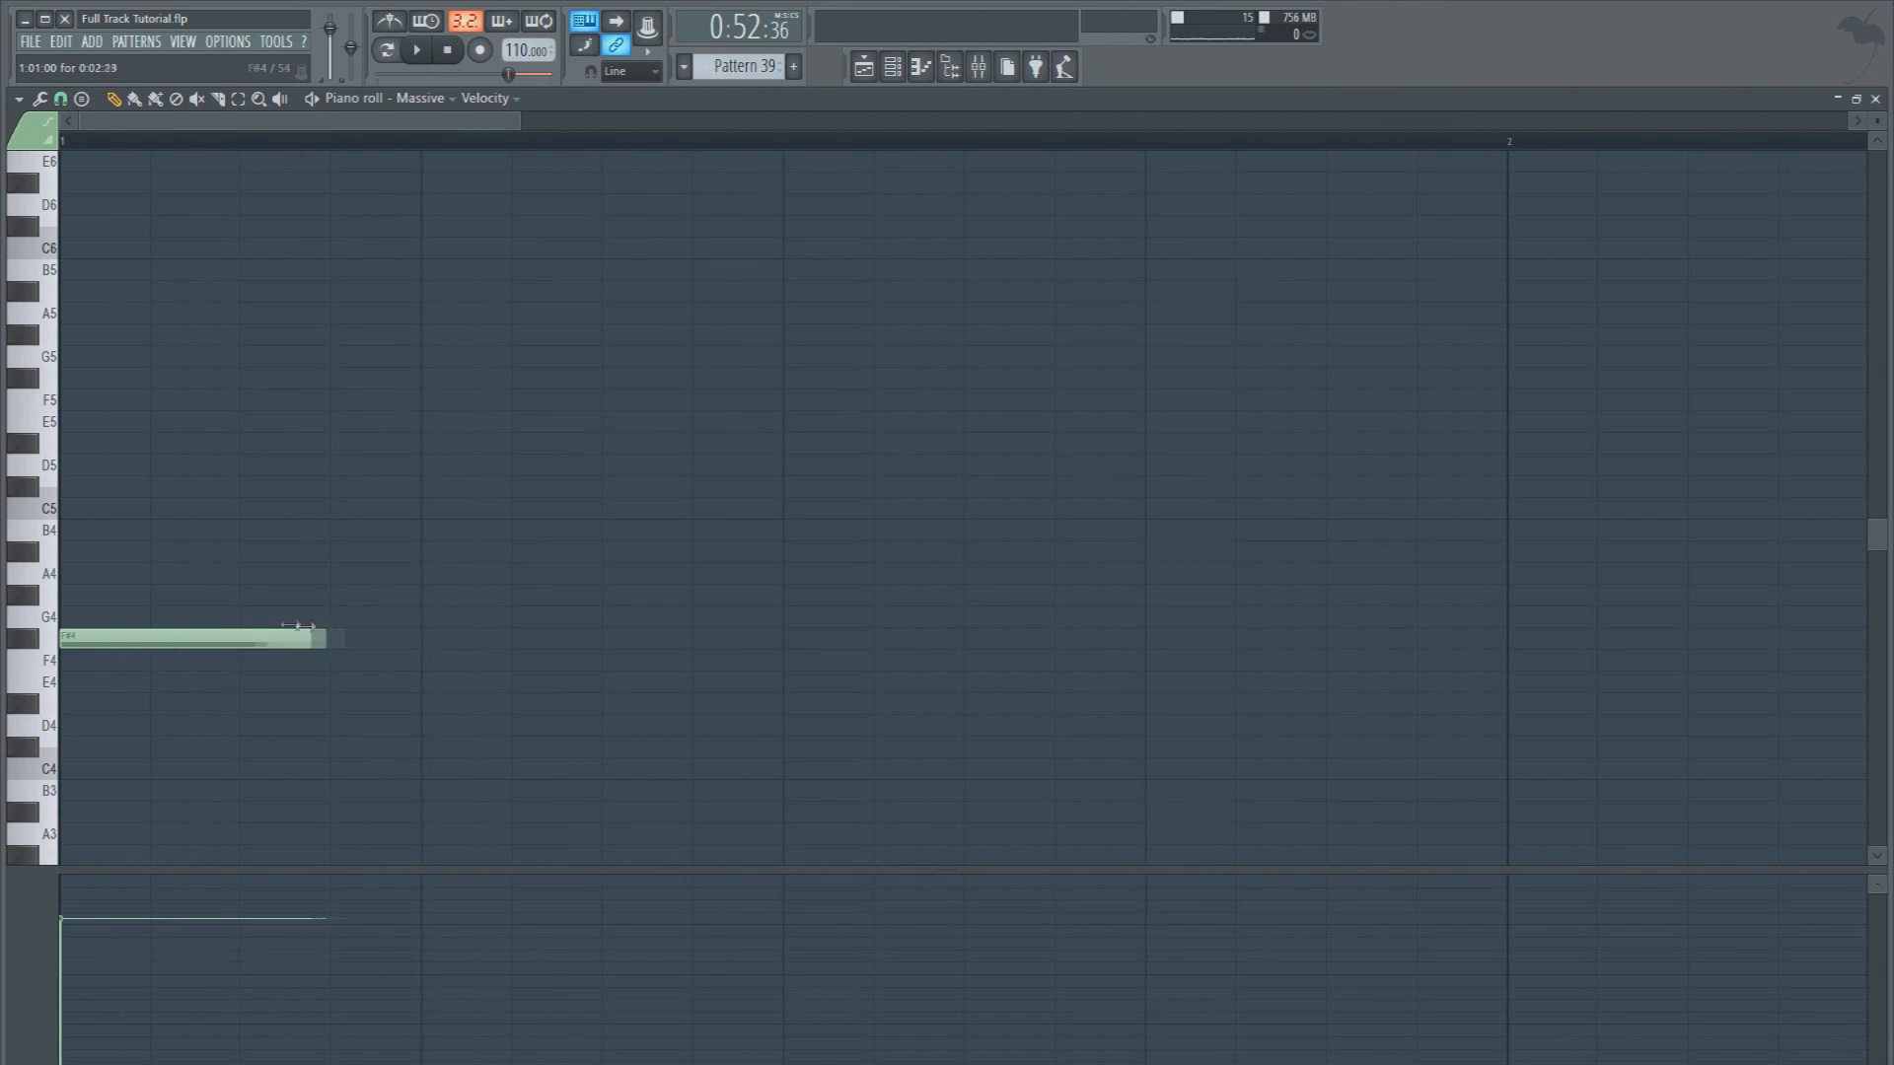
{"action": "left_click_drag", "start_coordinate": [334, 633], "coordinate": [232, 632]}
{"action": "key", "text": "space"}
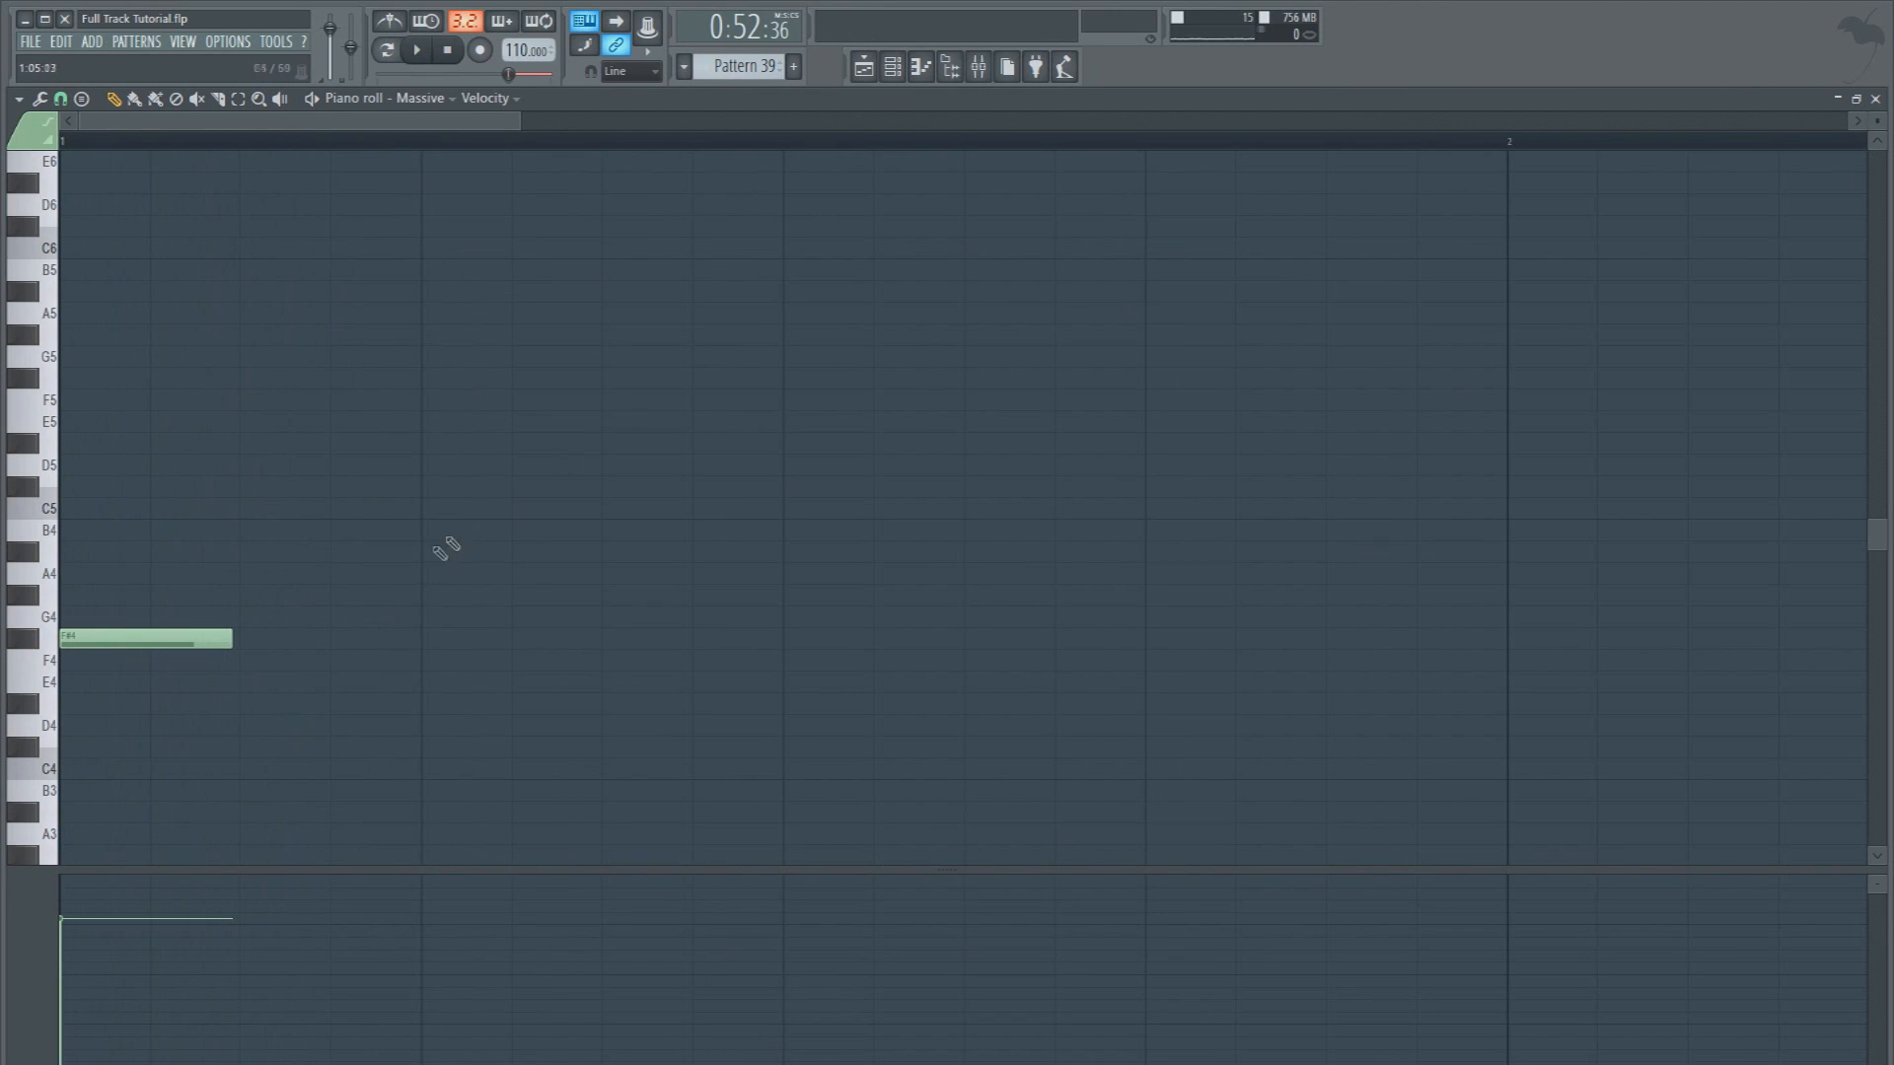
{"action": "left_click_drag", "start_coordinate": [228, 641], "coordinate": [400, 626]}
Reopen the Massive editor and set modulator 5's rate to about 0.55 during playback
{"action": "left_click", "coordinate": [923, 77]}
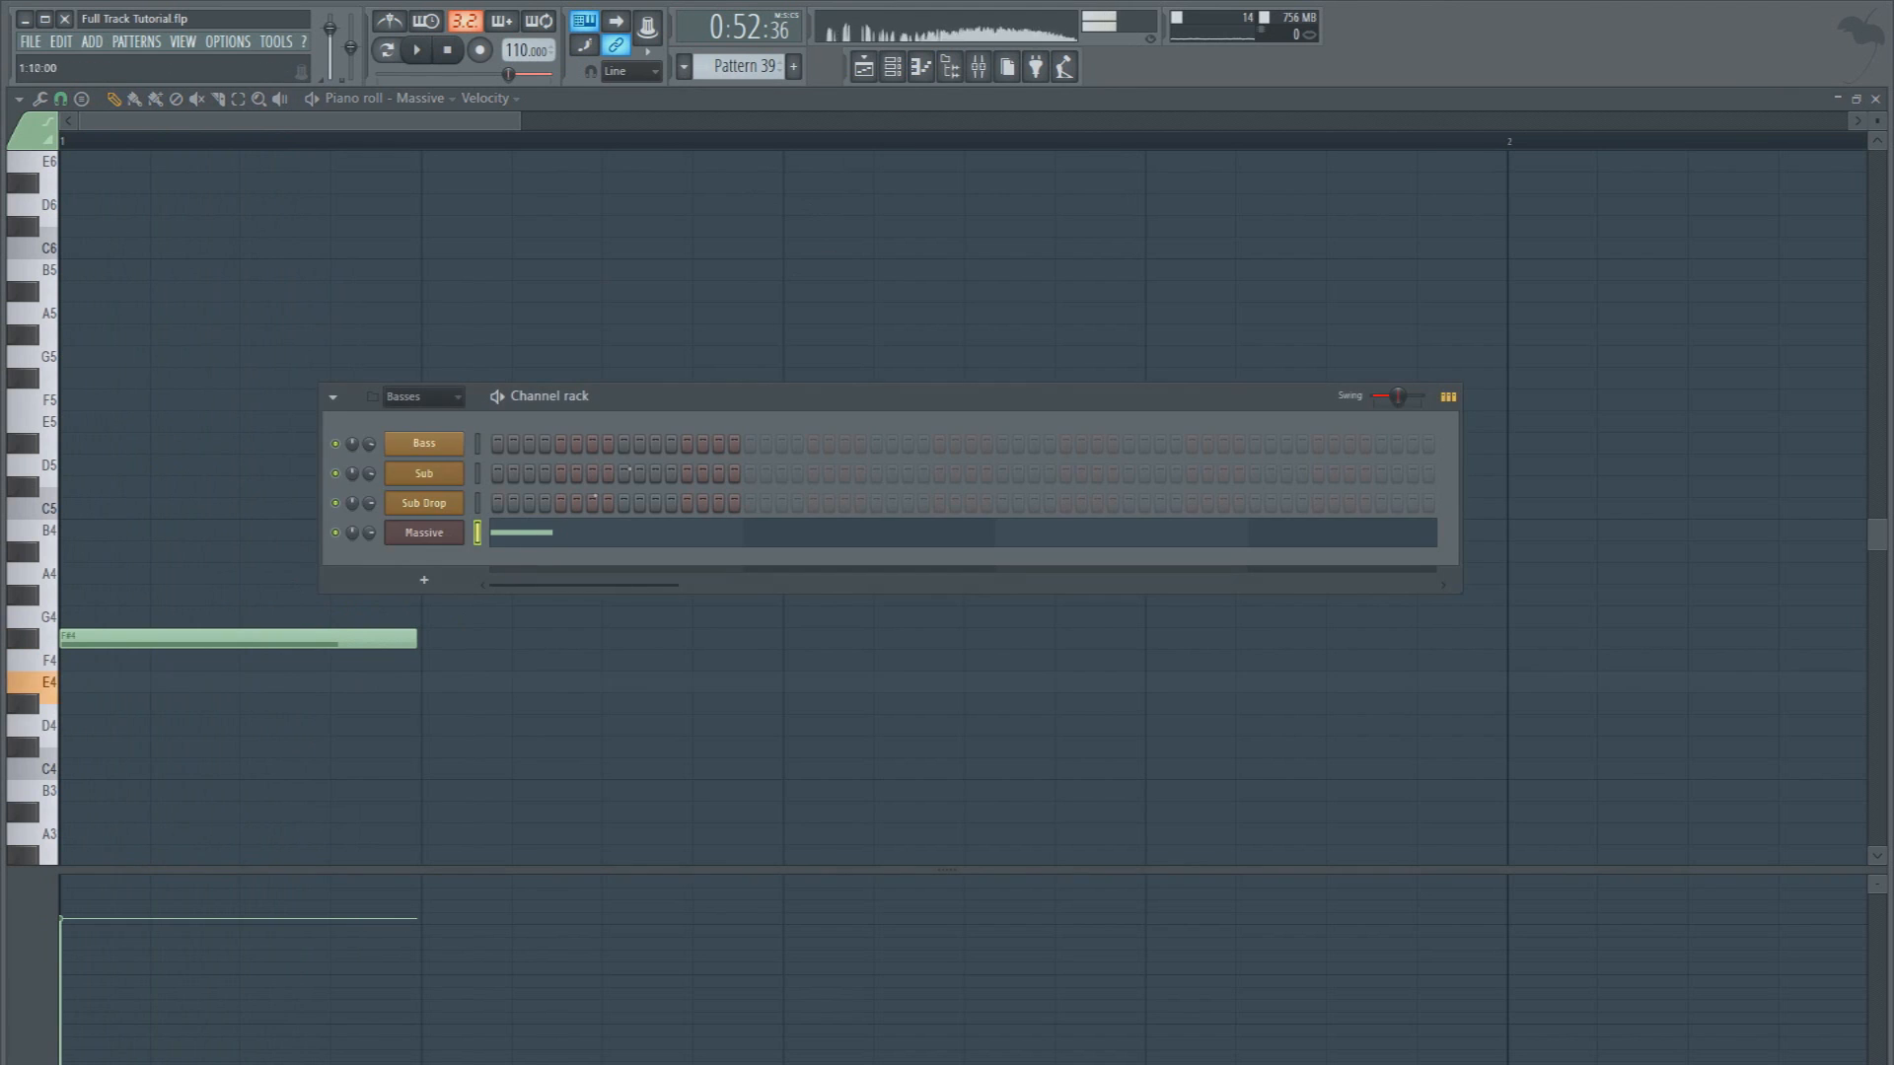
{"action": "left_click", "coordinate": [418, 534]}
{"action": "key", "text": "space"}
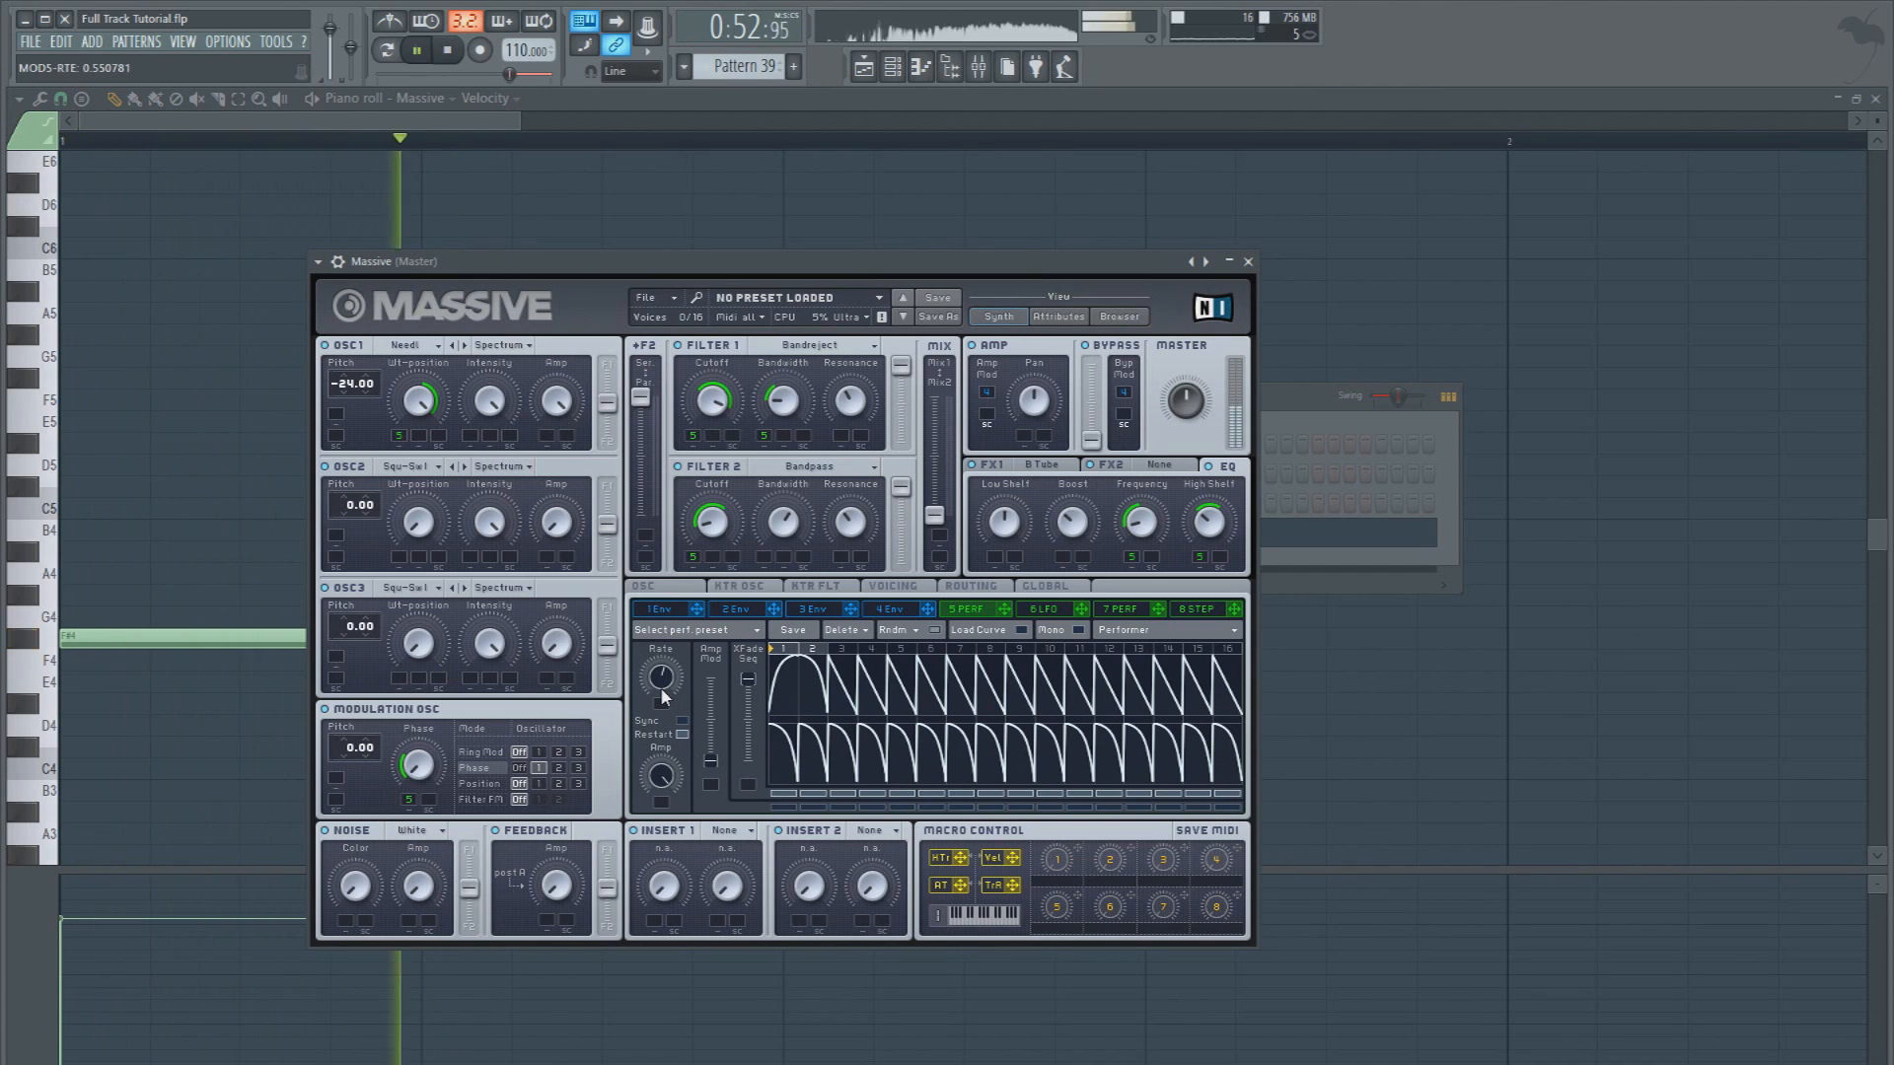
Stop playback, set Massive's unison to 2 voices and enable the unison Pitch Cutoff spread while auditioning the bass
{"action": "key", "text": "space"}
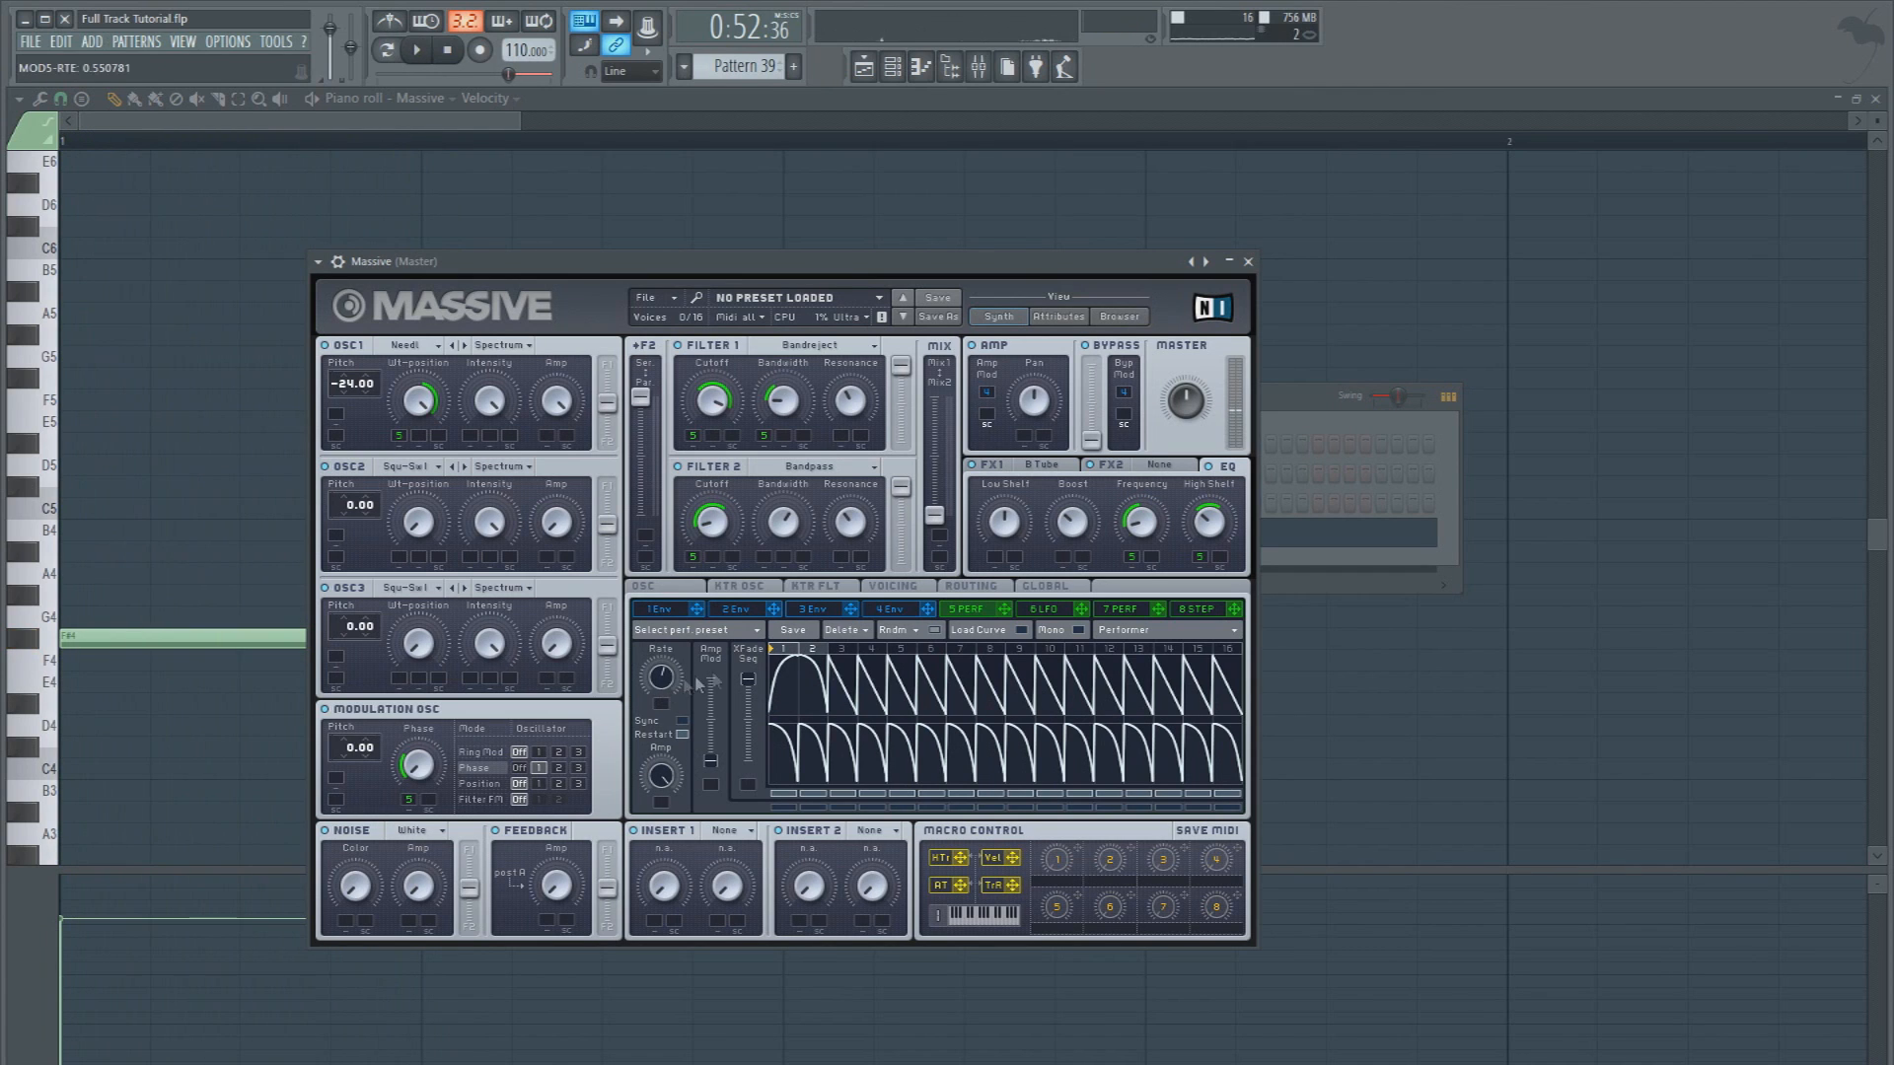
{"action": "key", "text": "v"}
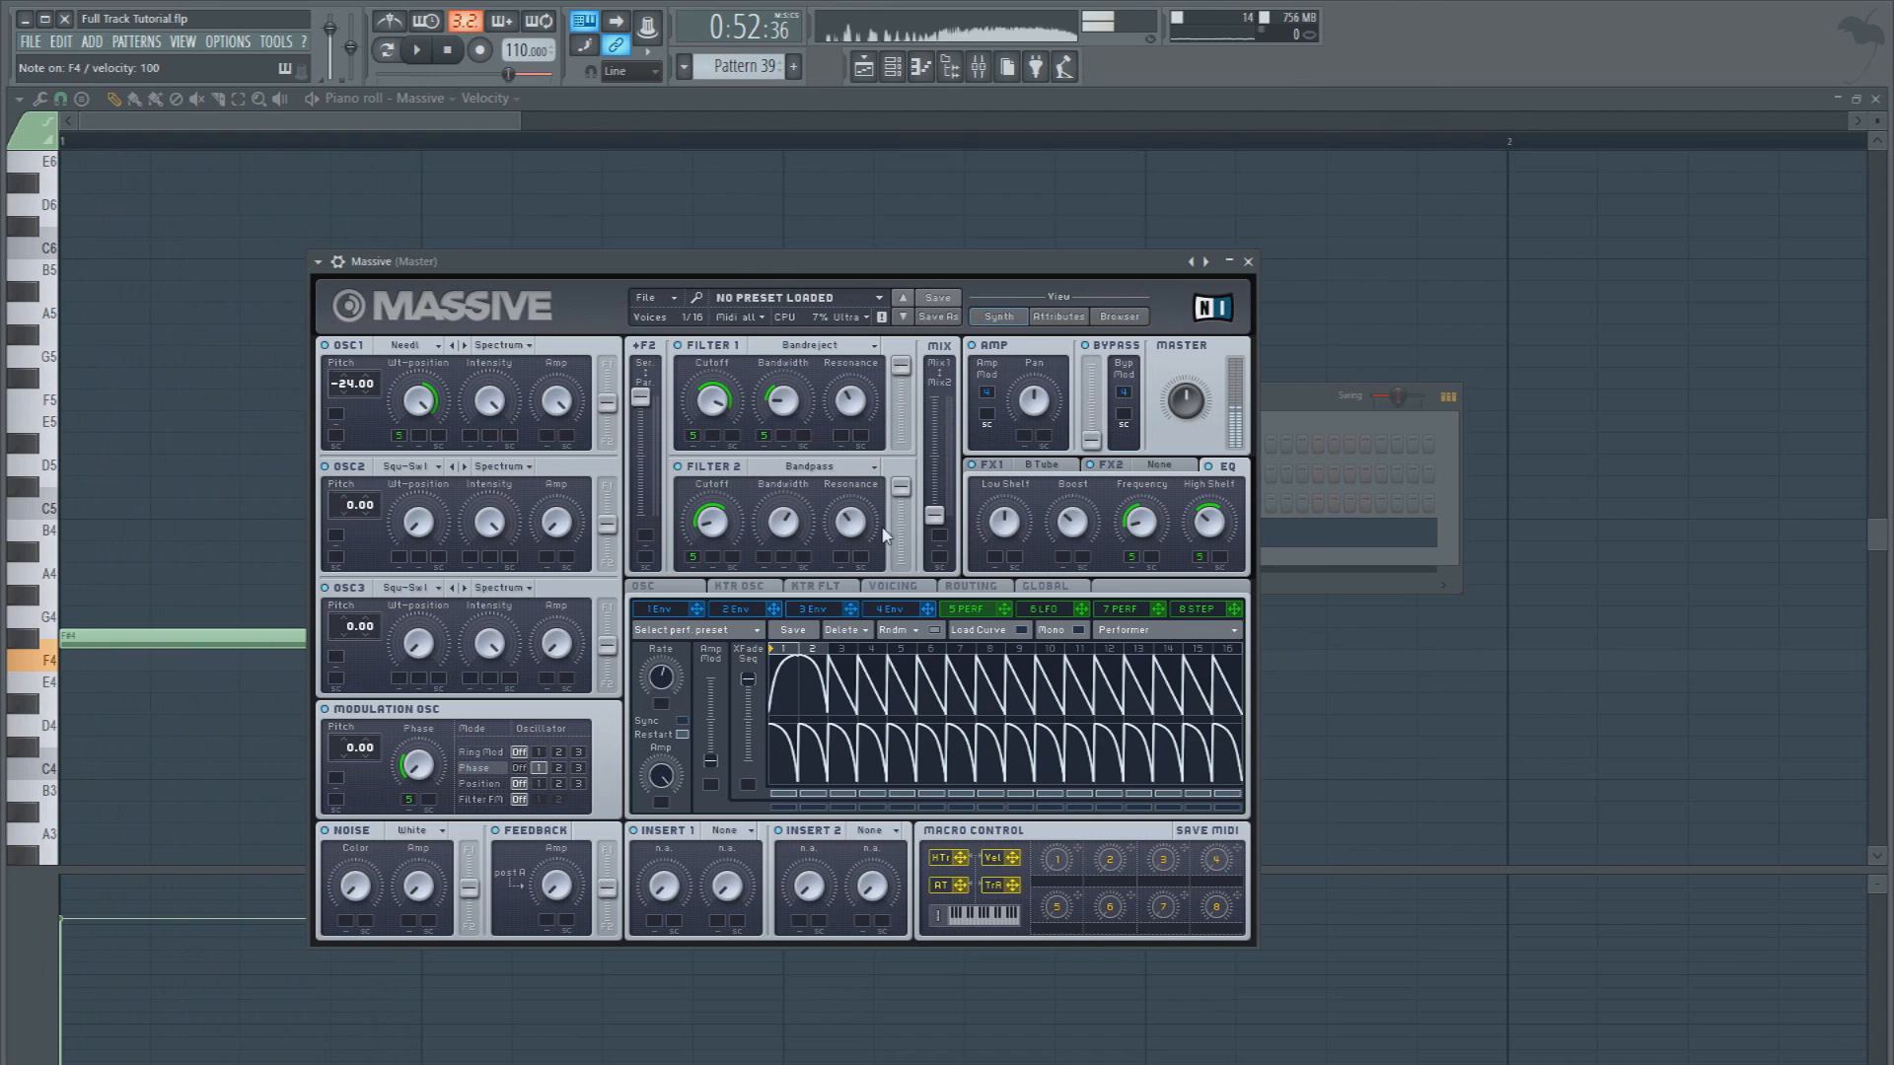
{"action": "left_click", "coordinate": [896, 587]}
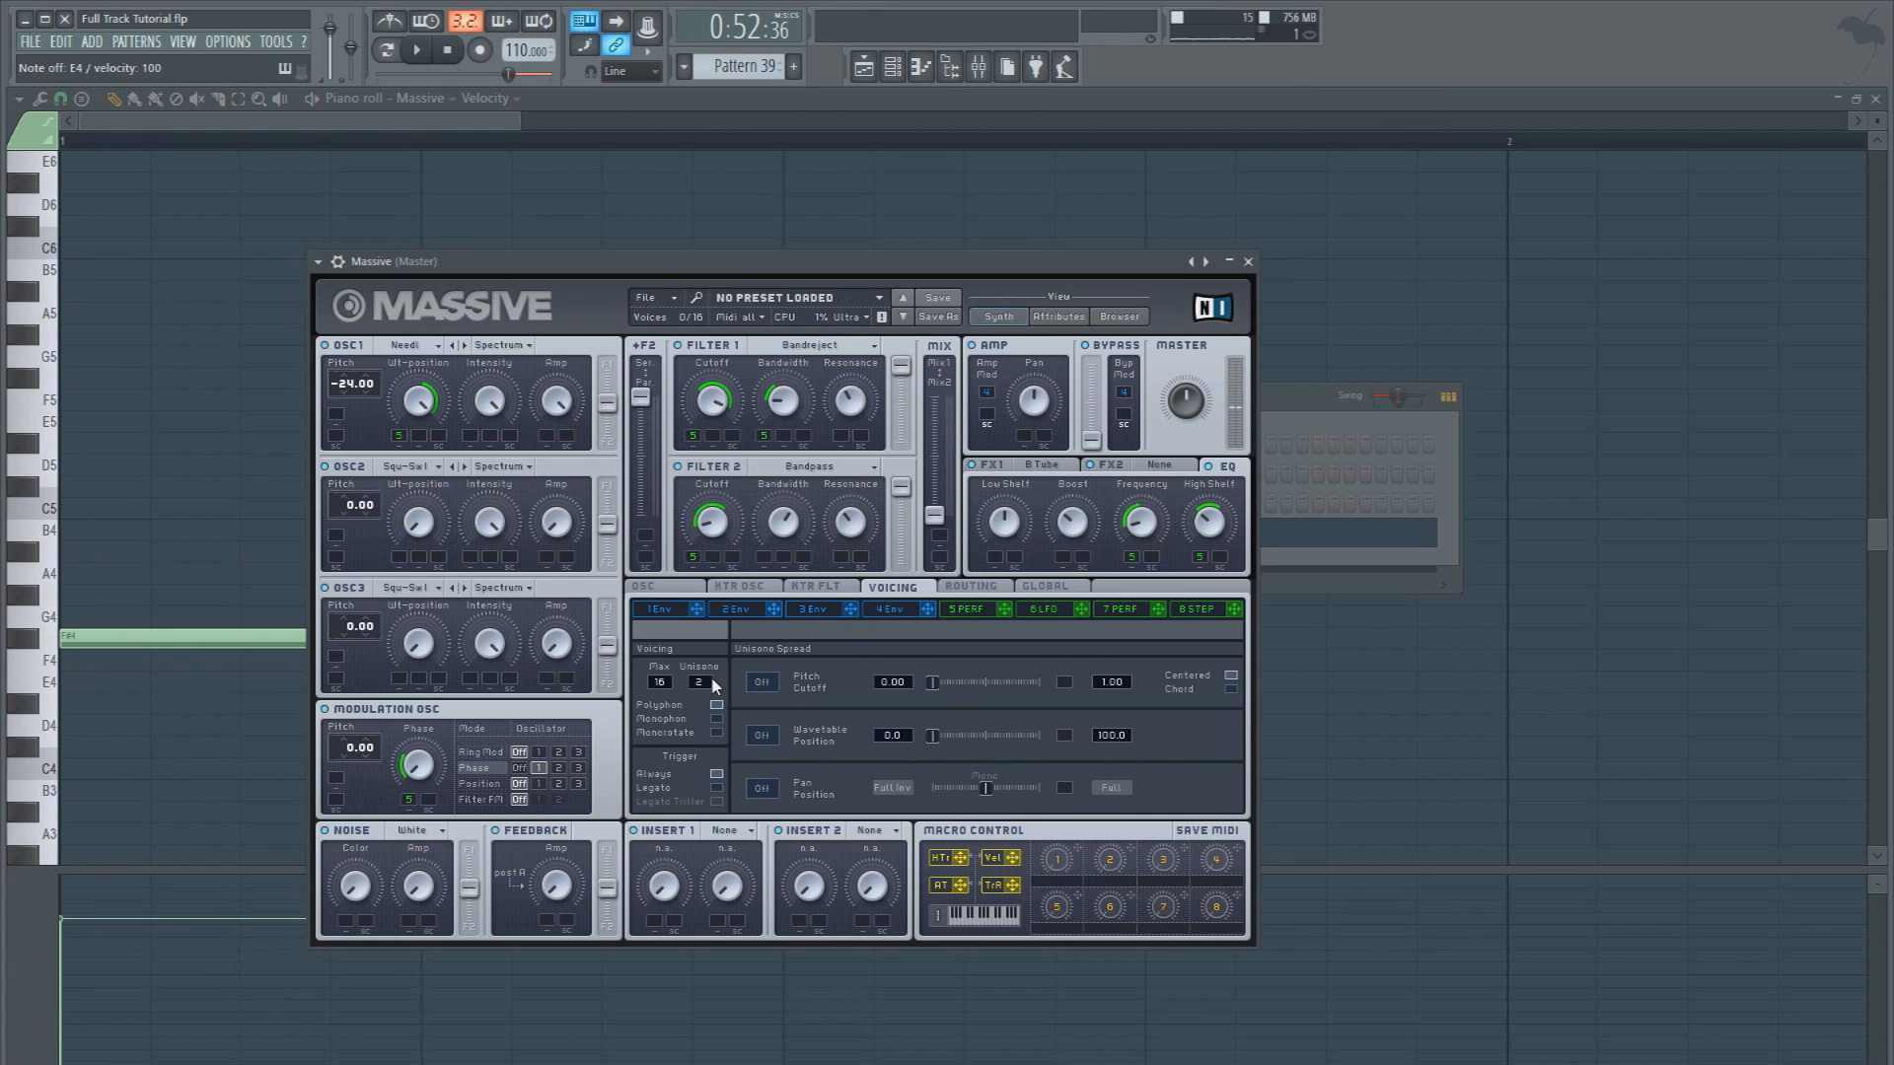
{"action": "left_click", "coordinate": [762, 682]}
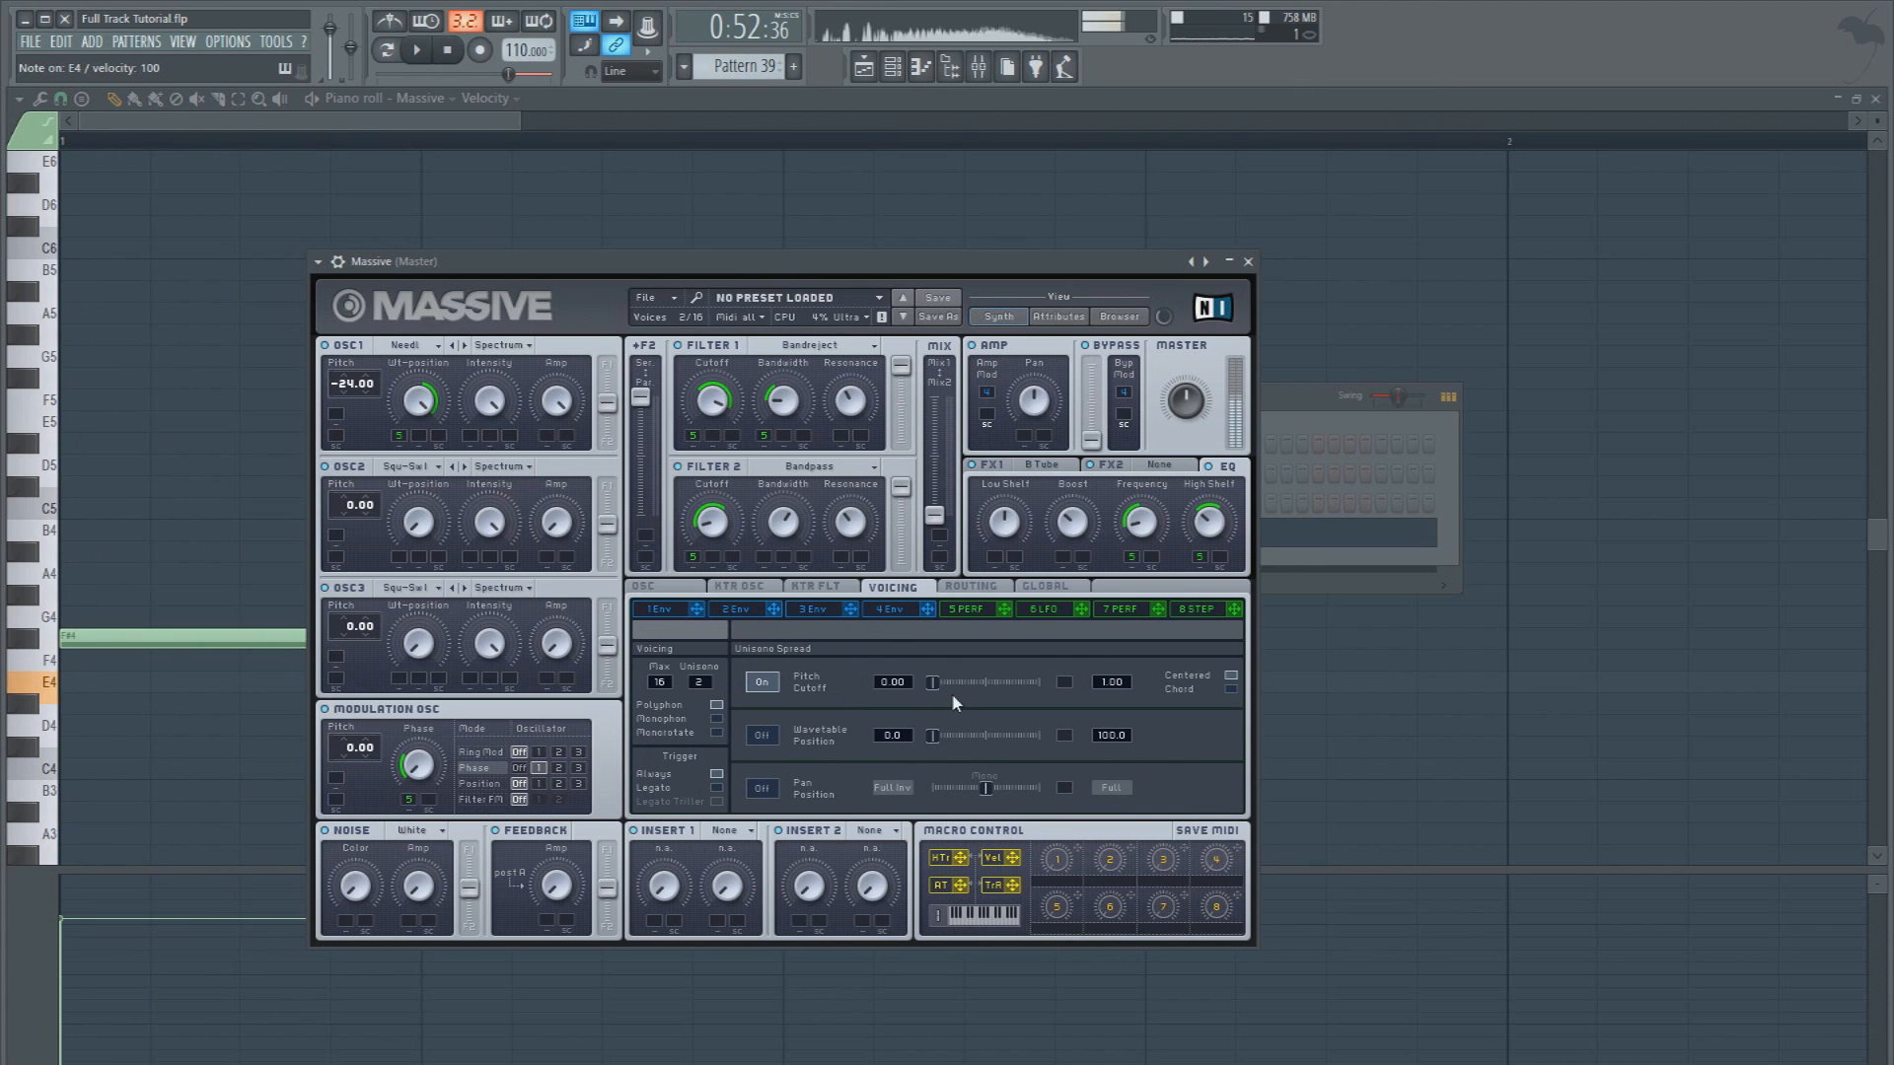
{"action": "key", "text": "v"}
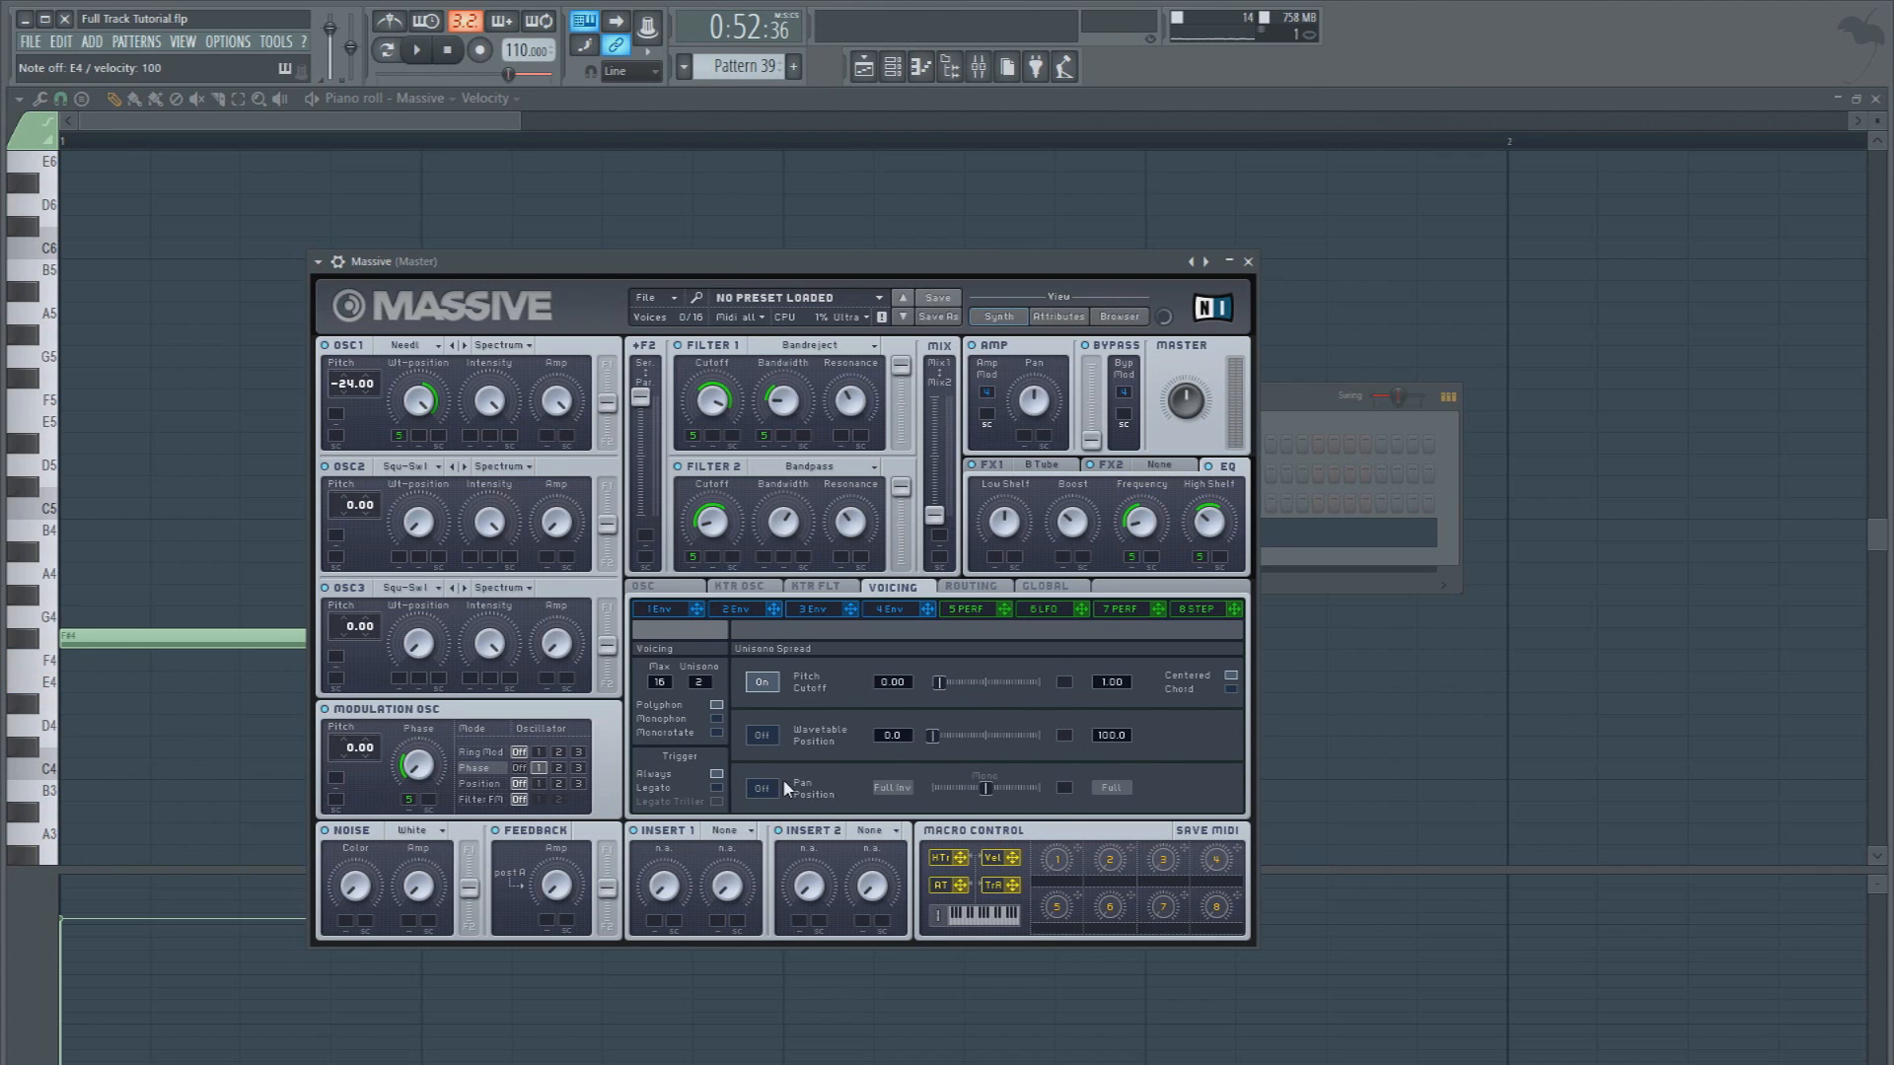
Enable the unison Pan Position spread at 0.5, and modulate it and OSC1's amp with modulator 5
{"action": "key", "text": "c"}
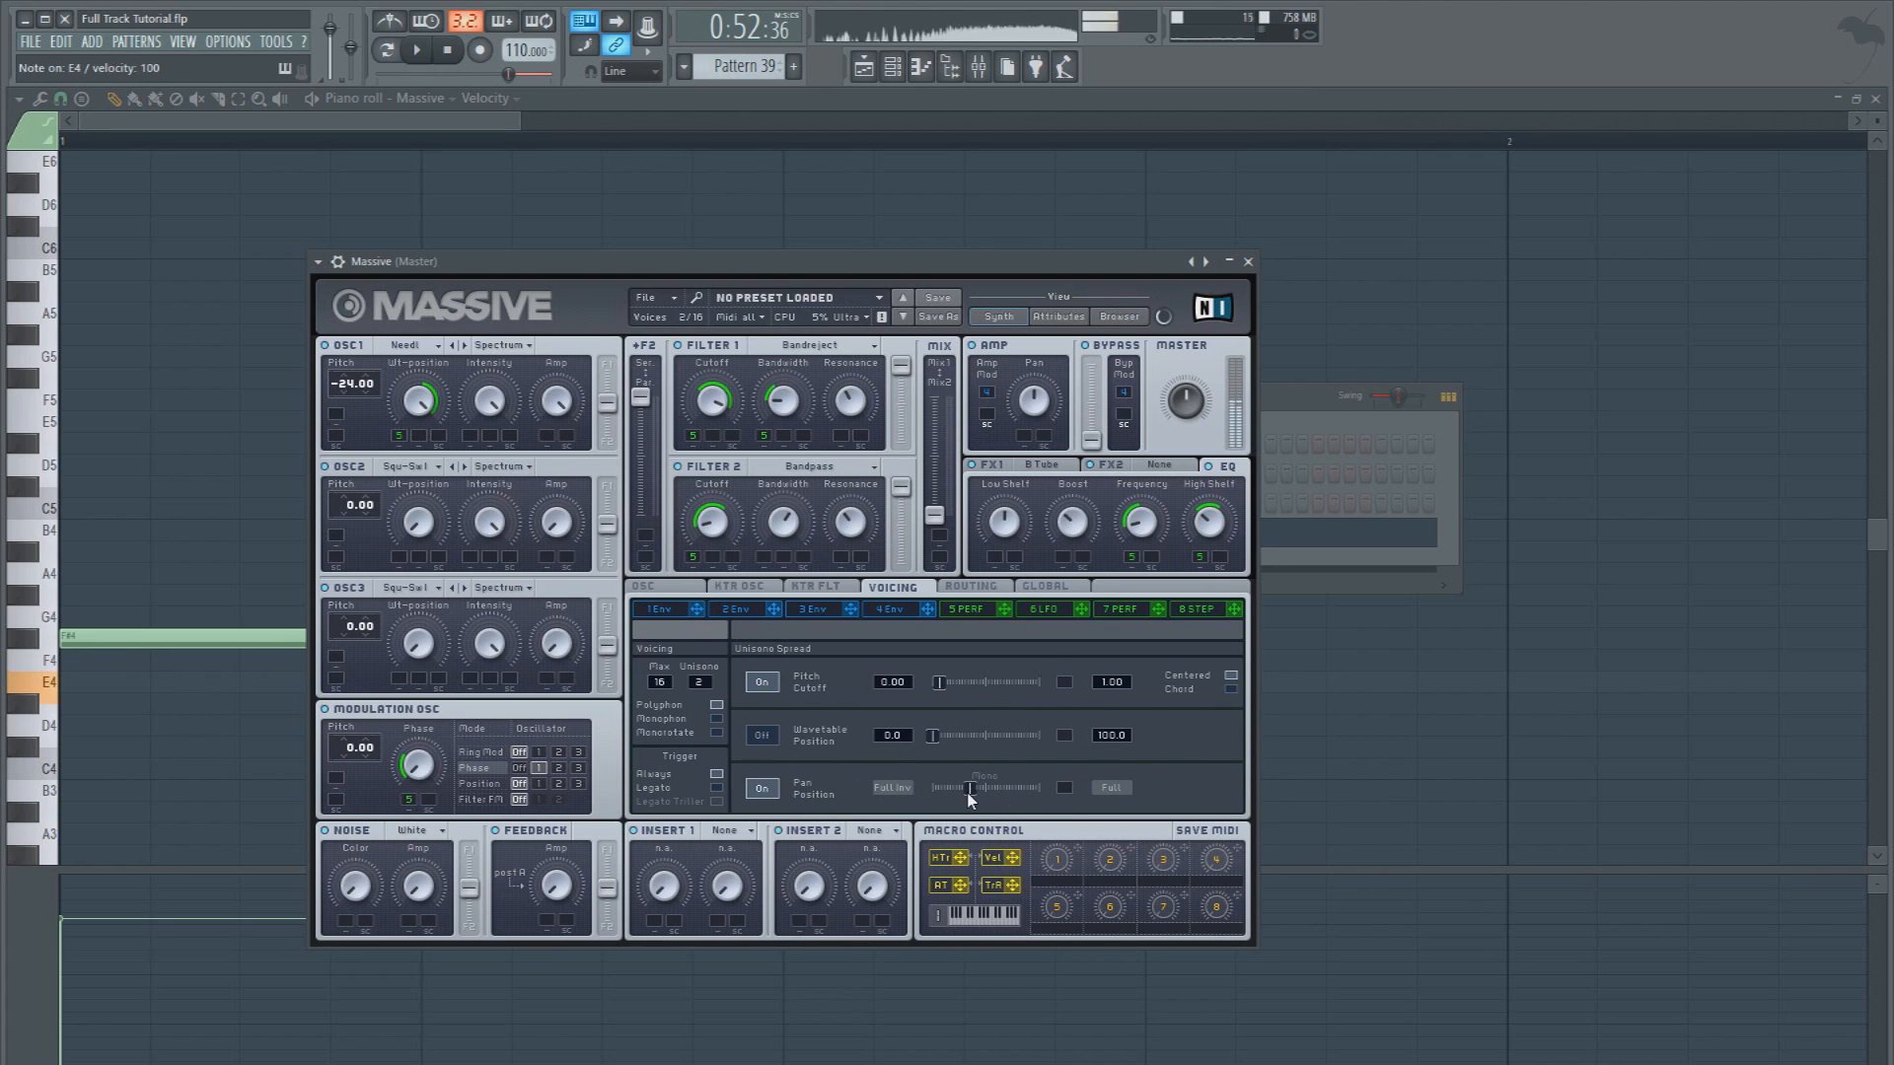
{"action": "left_click_drag", "start_coordinate": [966, 799], "coordinate": [987, 796]}
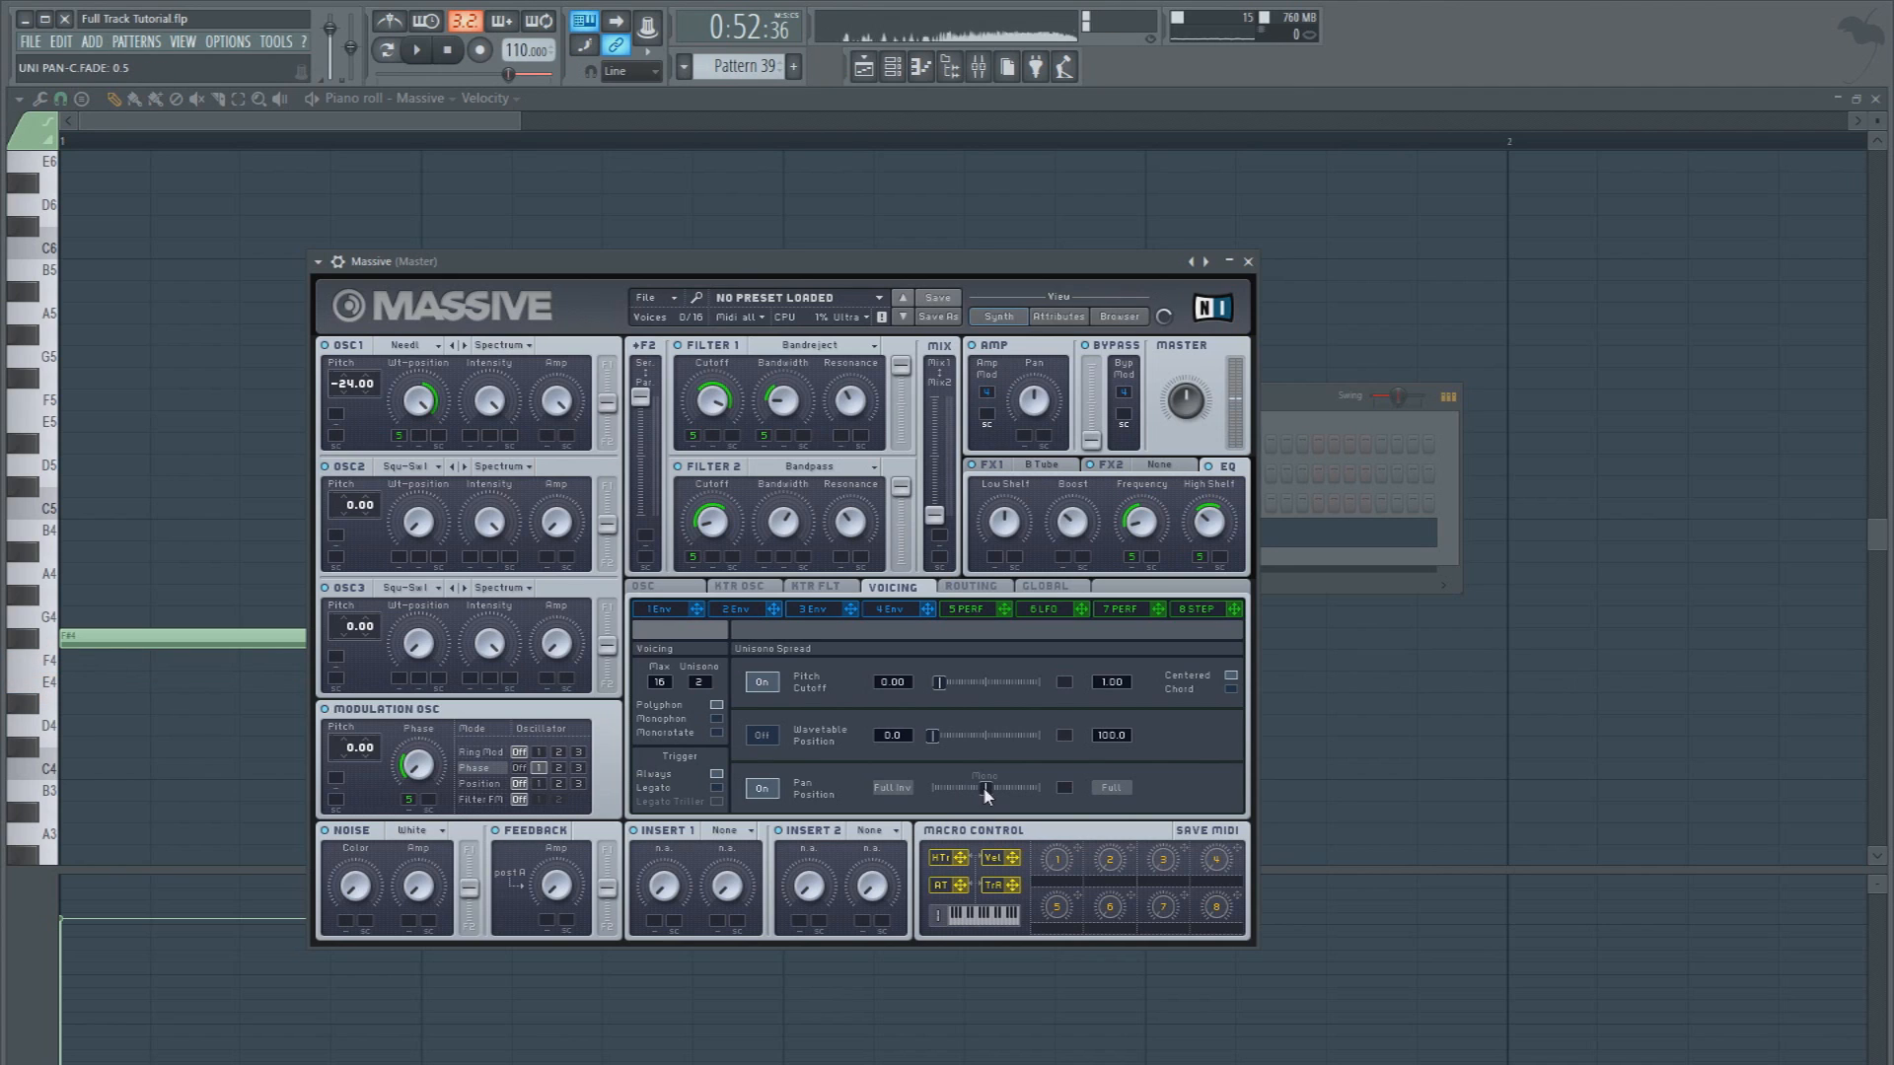
{"action": "key", "text": "c"}
{"action": "key", "text": "c"}
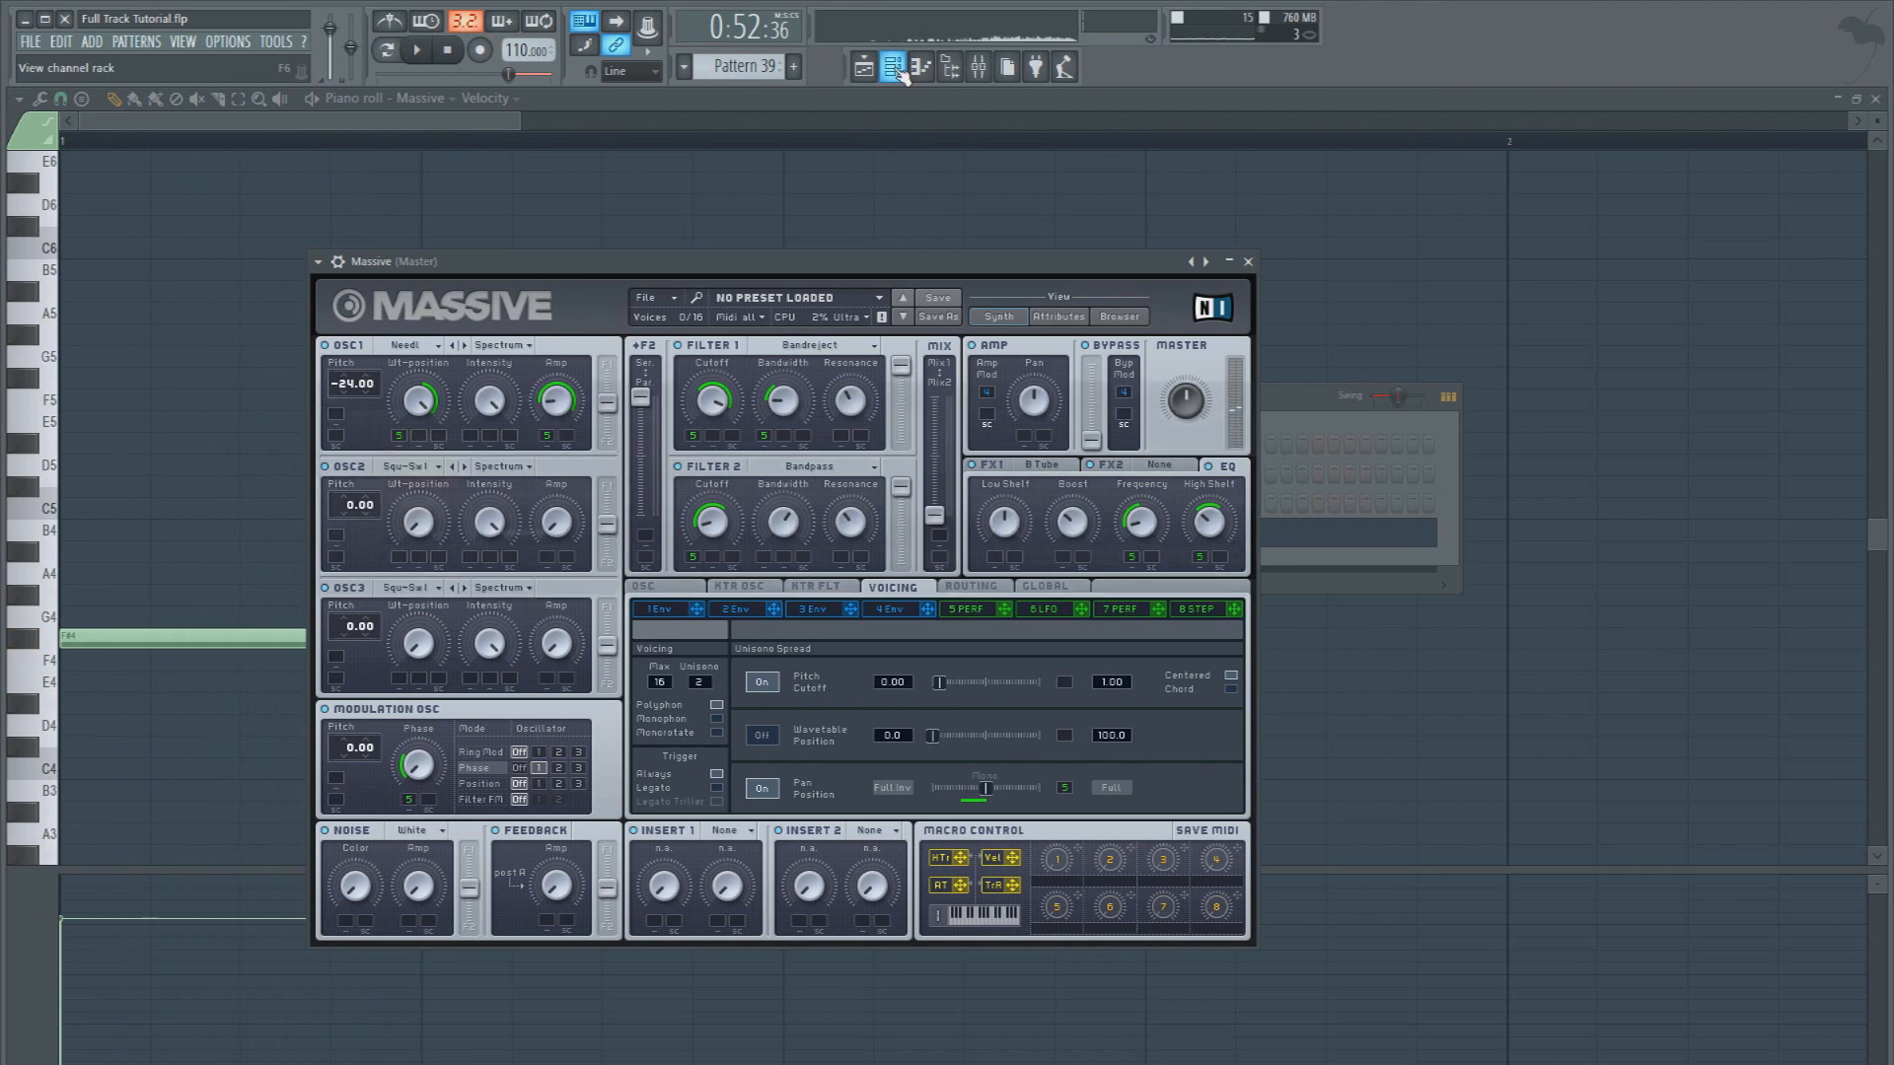
Clone the Massive channel in the channel rack and show modulator 5's performer in the copy
{"action": "left_click", "coordinate": [950, 66]}
{"action": "right_click", "coordinate": [423, 532]}
{"action": "left_click", "coordinate": [497, 647]}
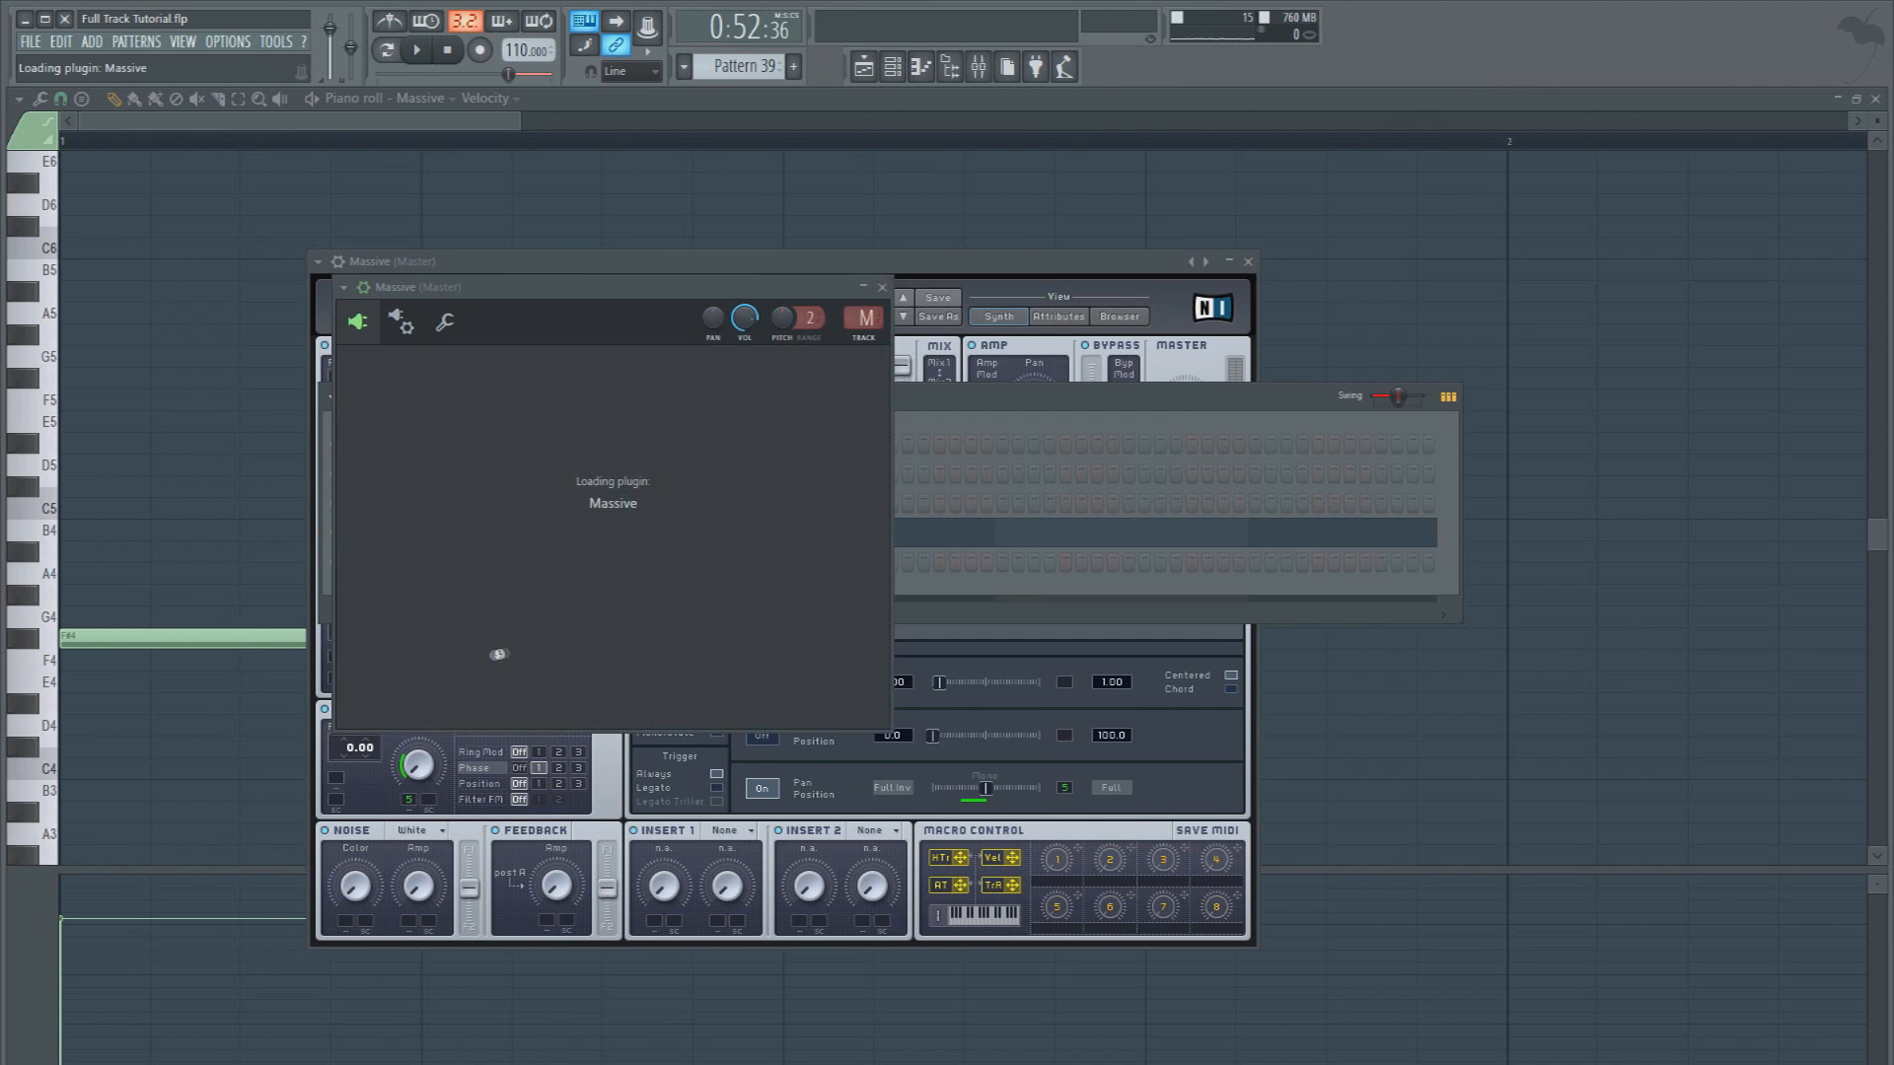
{"action": "left_click", "coordinate": [989, 680]}
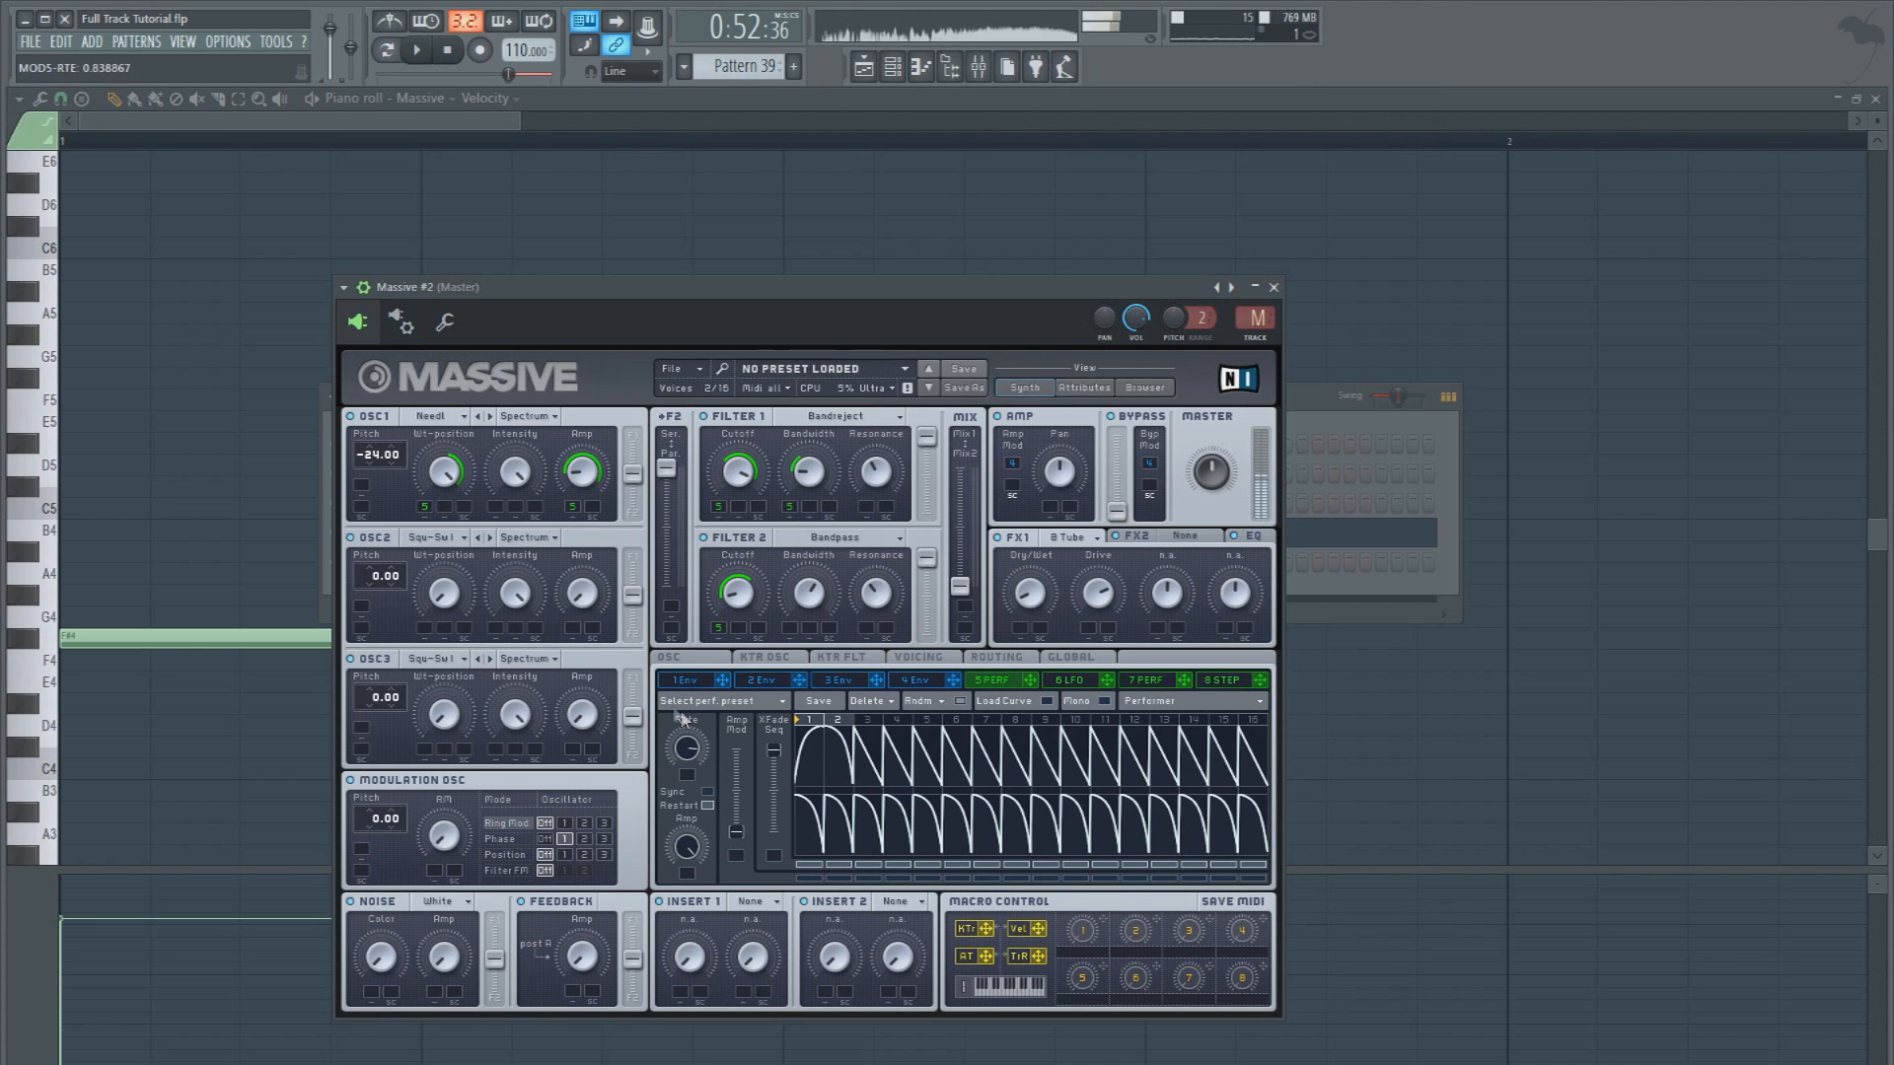
Open the piano roll for Massive #2 and add a one-beat F#4 note on beat 2
{"action": "left_click", "coordinate": [343, 287]}
{"action": "left_click", "coordinate": [373, 307]}
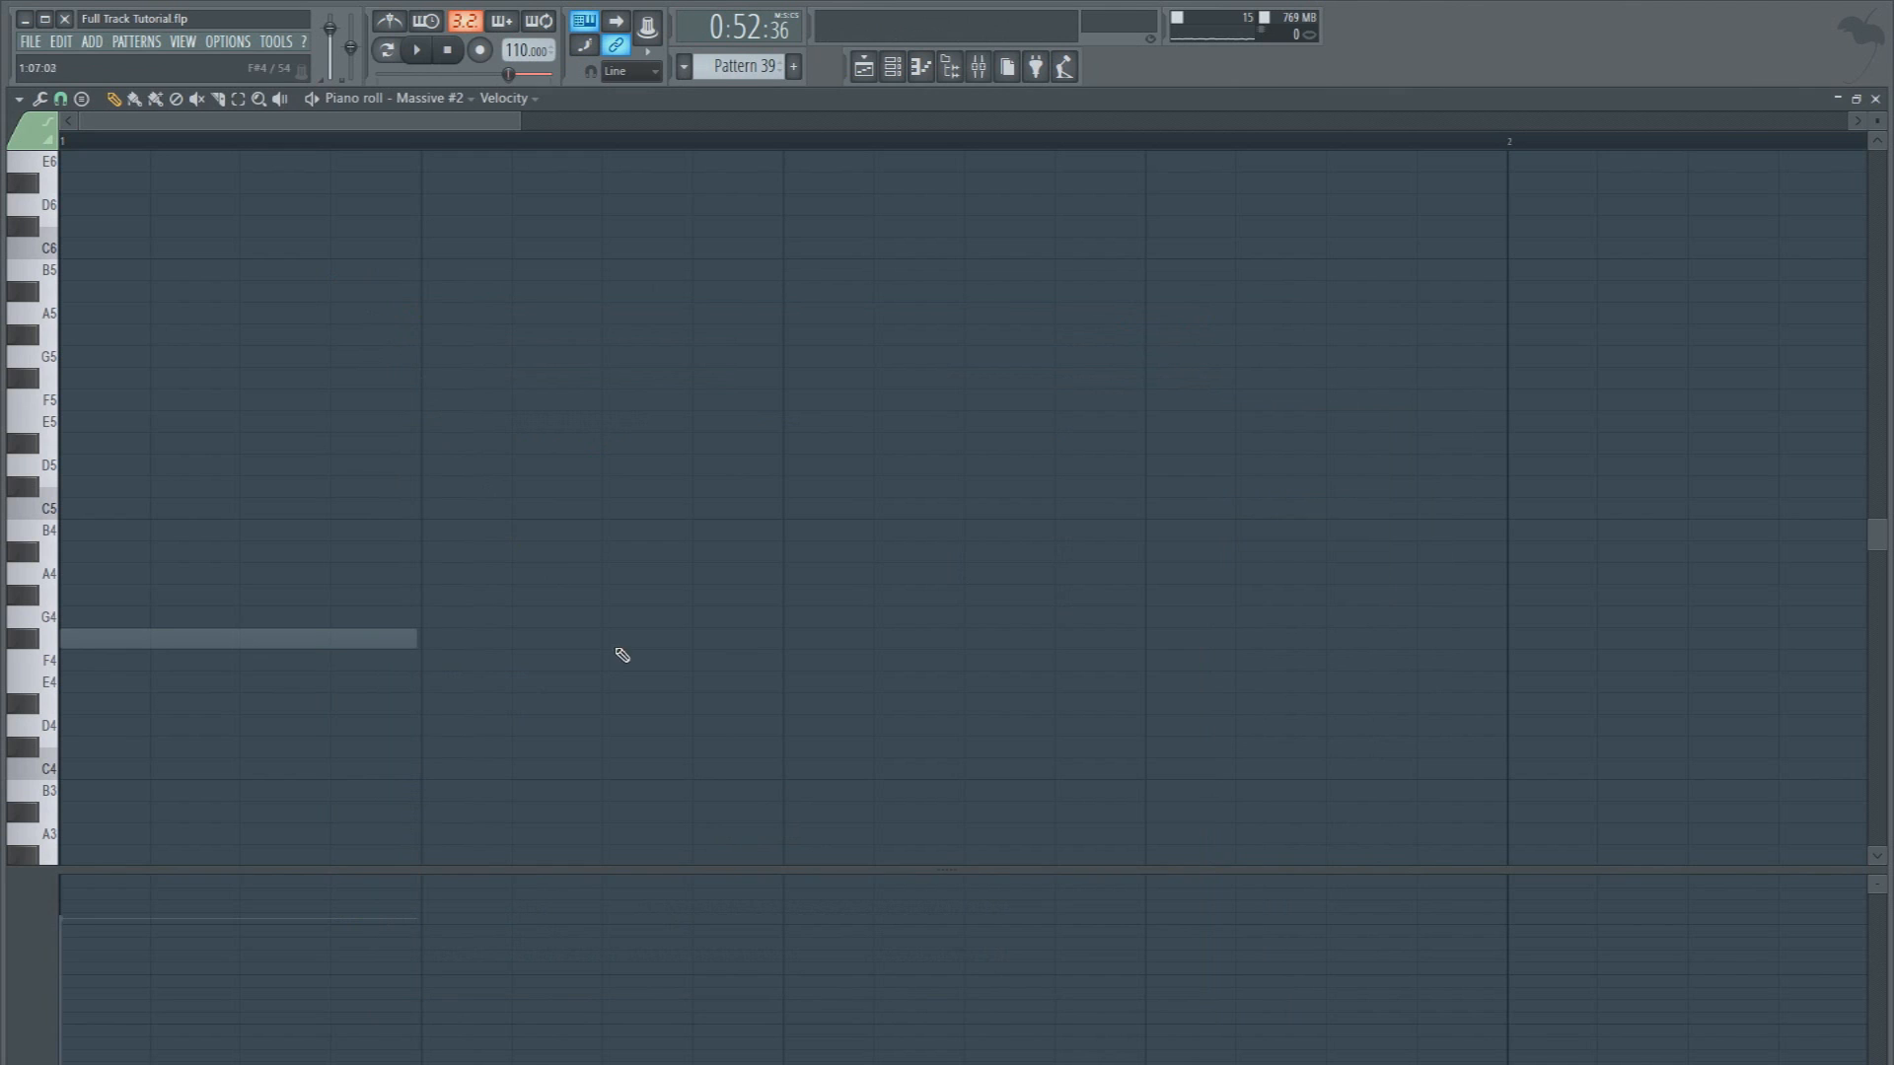
{"action": "left_click", "coordinate": [426, 643]}
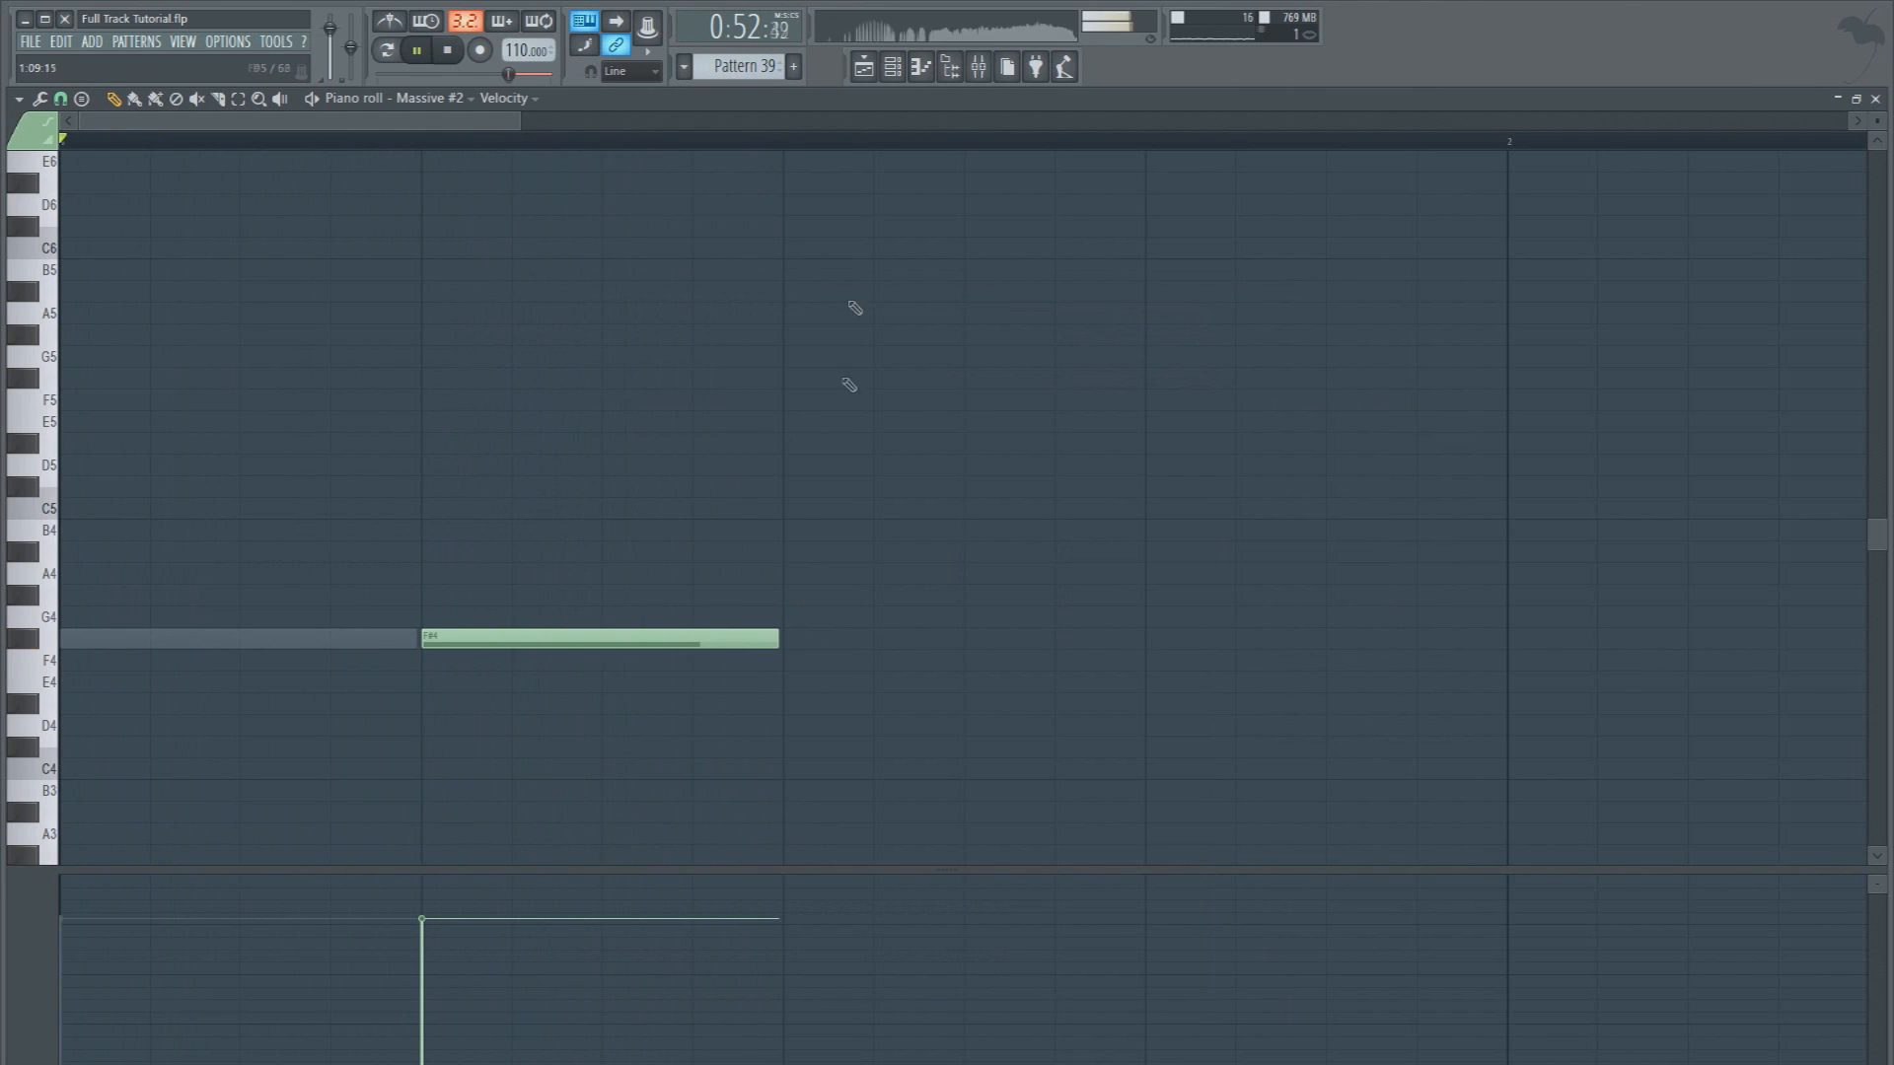
Play the pattern, try a half-beat F#4 note on the second half of beat 3 in the Massive part, and delete it
{"action": "left_click", "coordinate": [872, 73]}
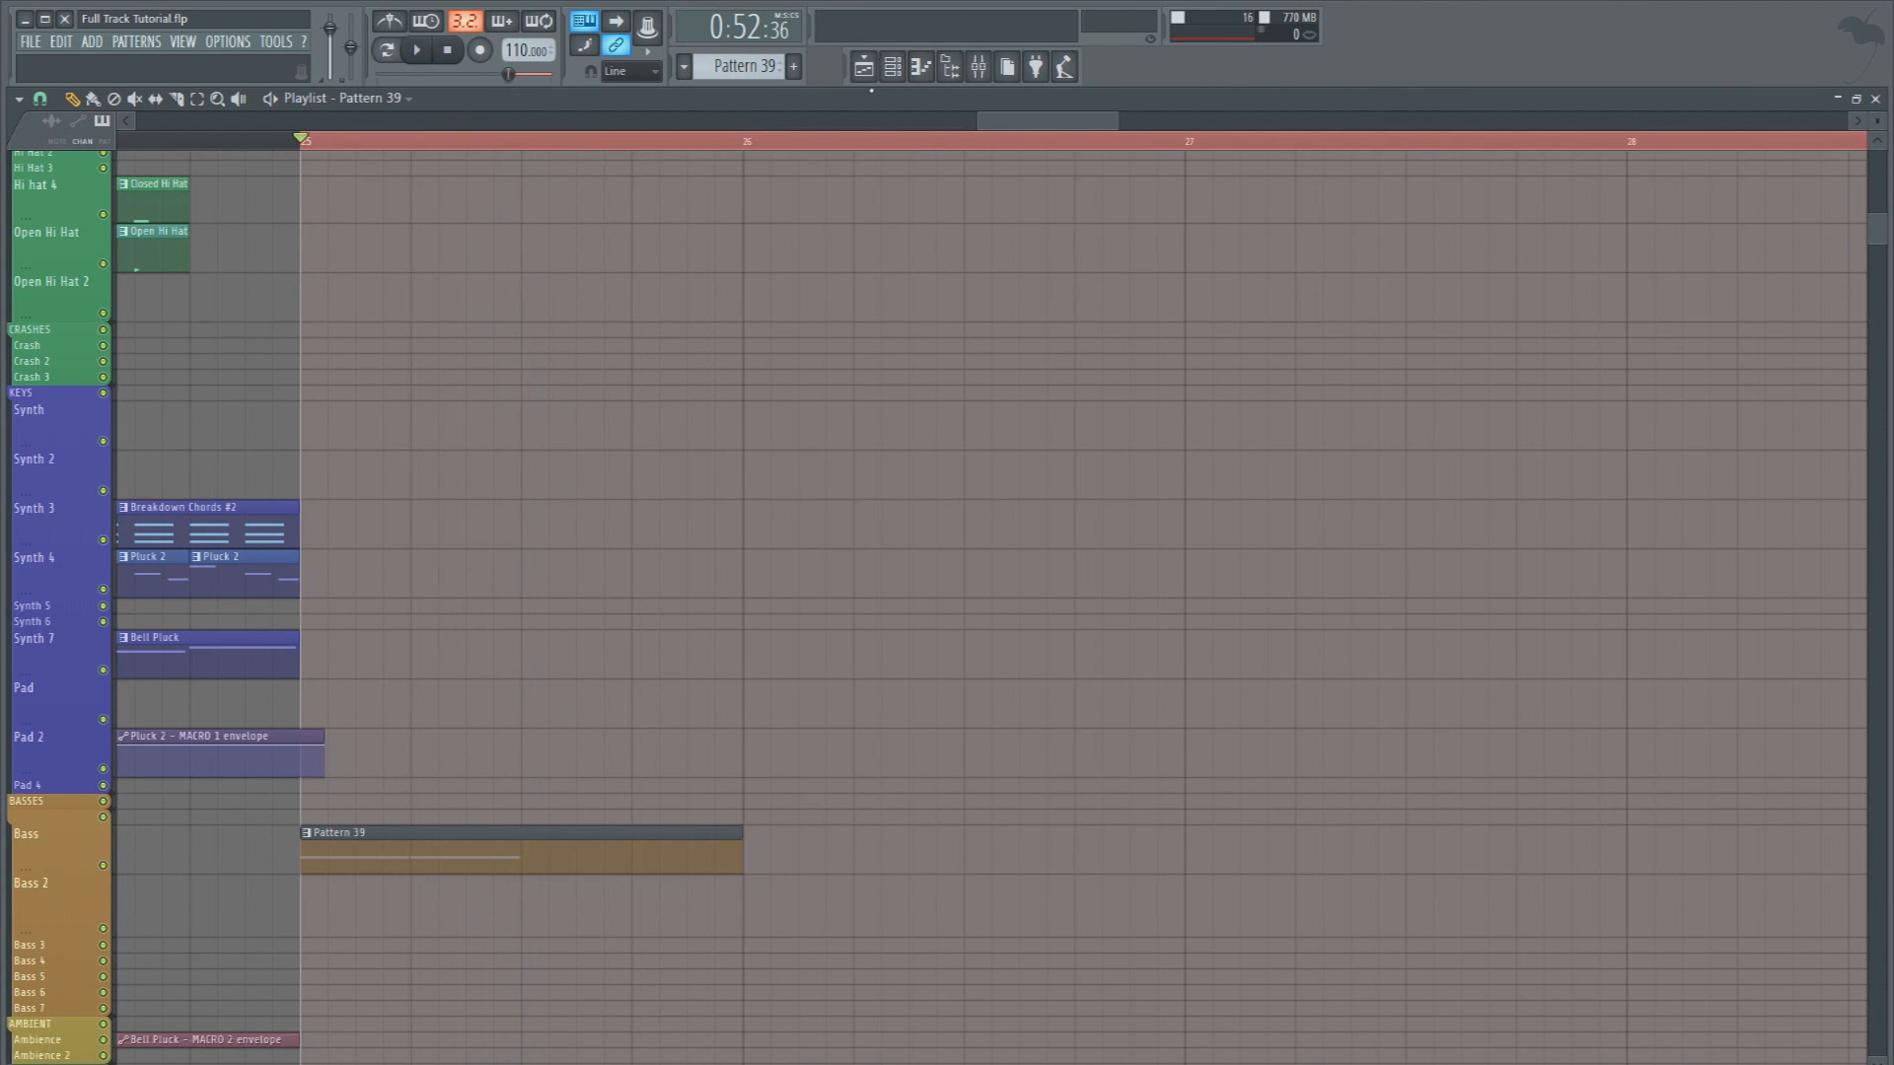
{"action": "key", "text": "F6"}
{"action": "key", "text": "space"}
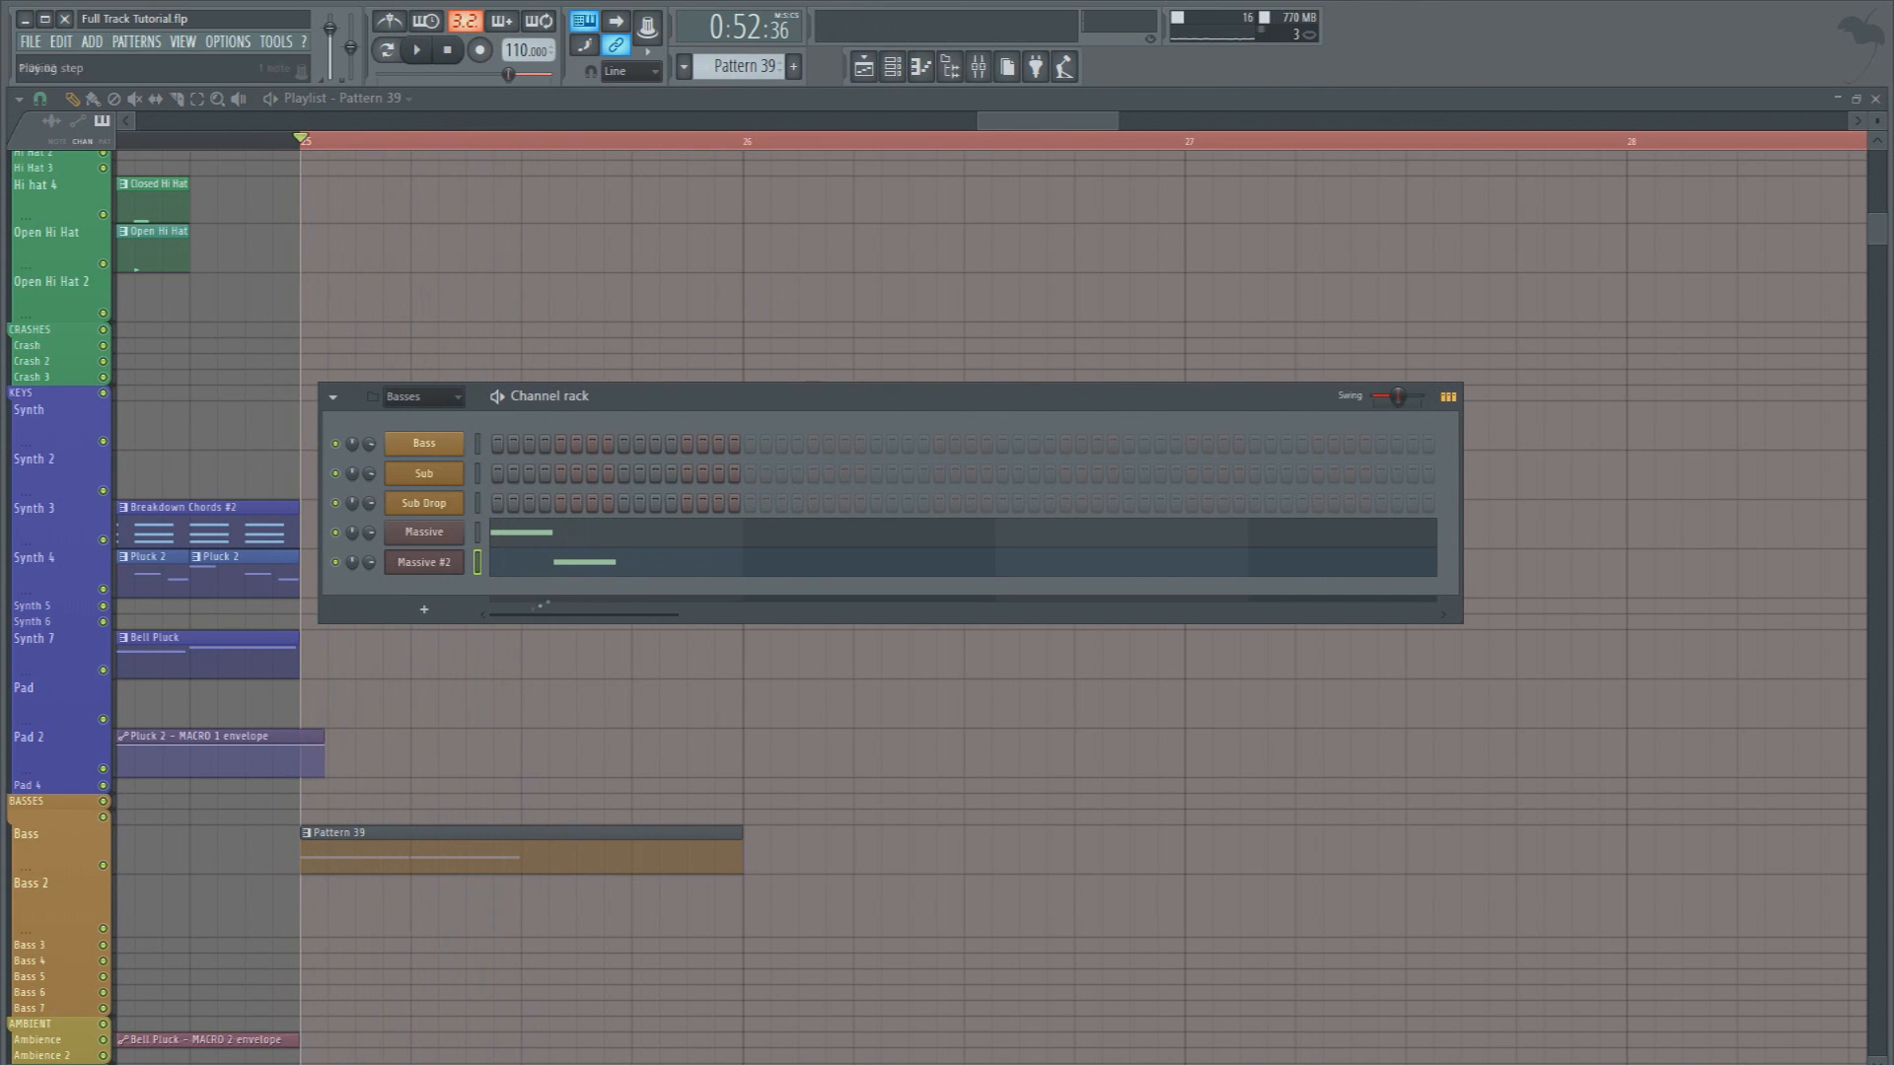
{"action": "left_click", "coordinate": [532, 545]}
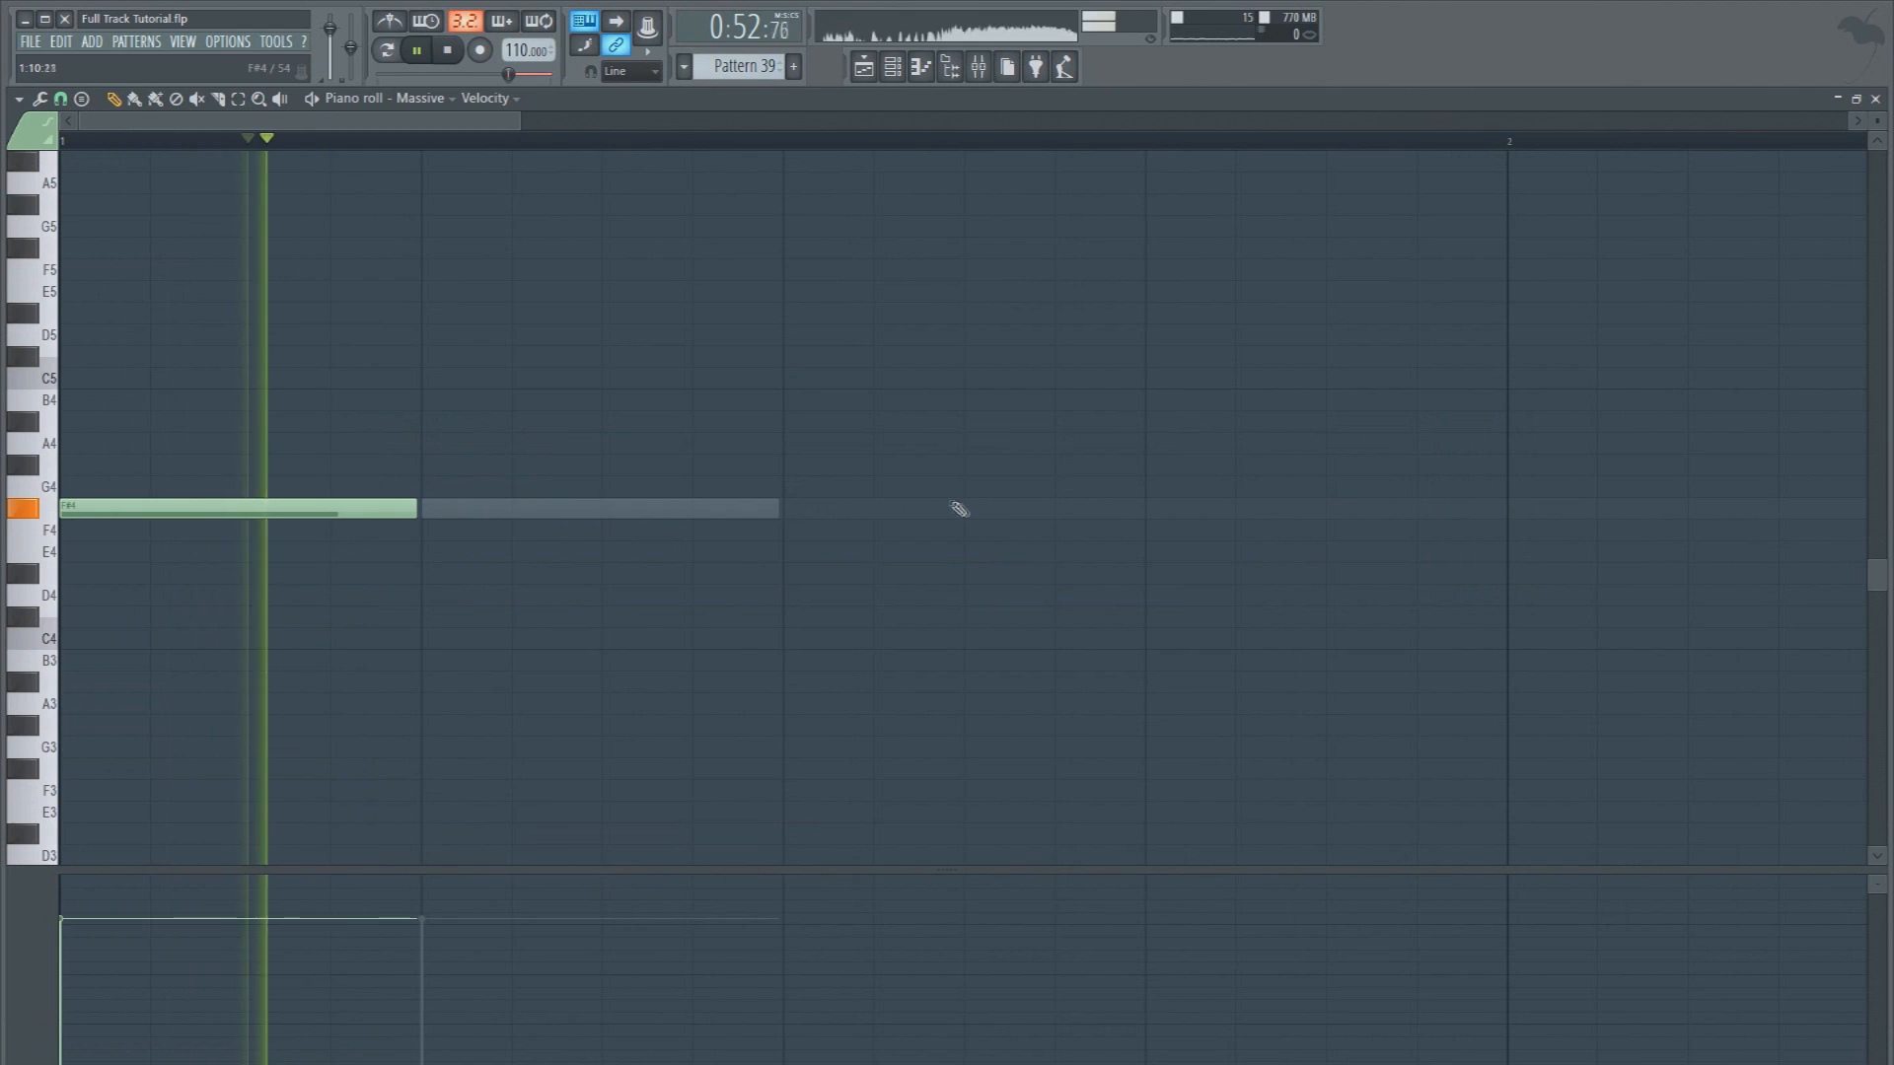
{"action": "left_click", "coordinate": [964, 508]}
{"action": "left_click_drag", "start_coordinate": [1310, 506], "coordinate": [1147, 506]}
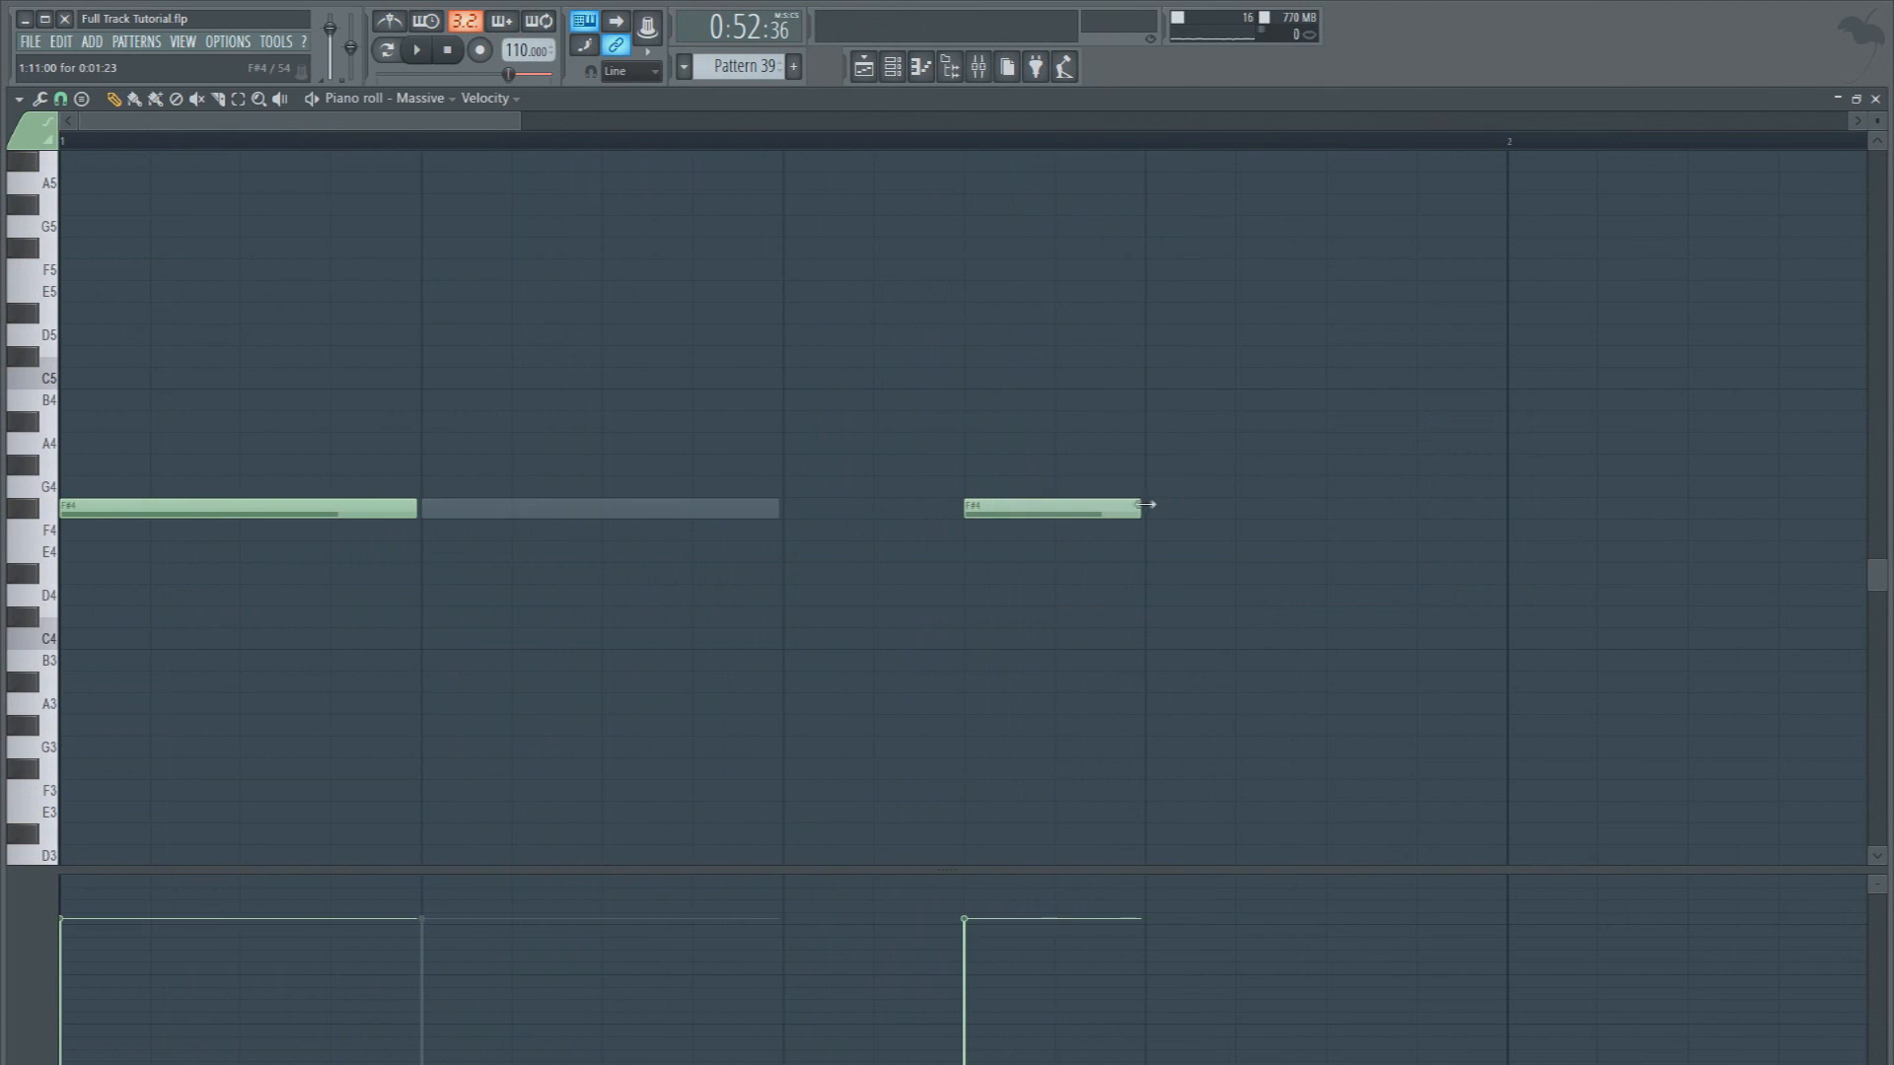
{"action": "right_click", "coordinate": [1101, 507]}
Try the half-beat F#4 note in the Massive #2 part on the second half of beat 3, and delete it
{"action": "double_click", "coordinate": [731, 508]}
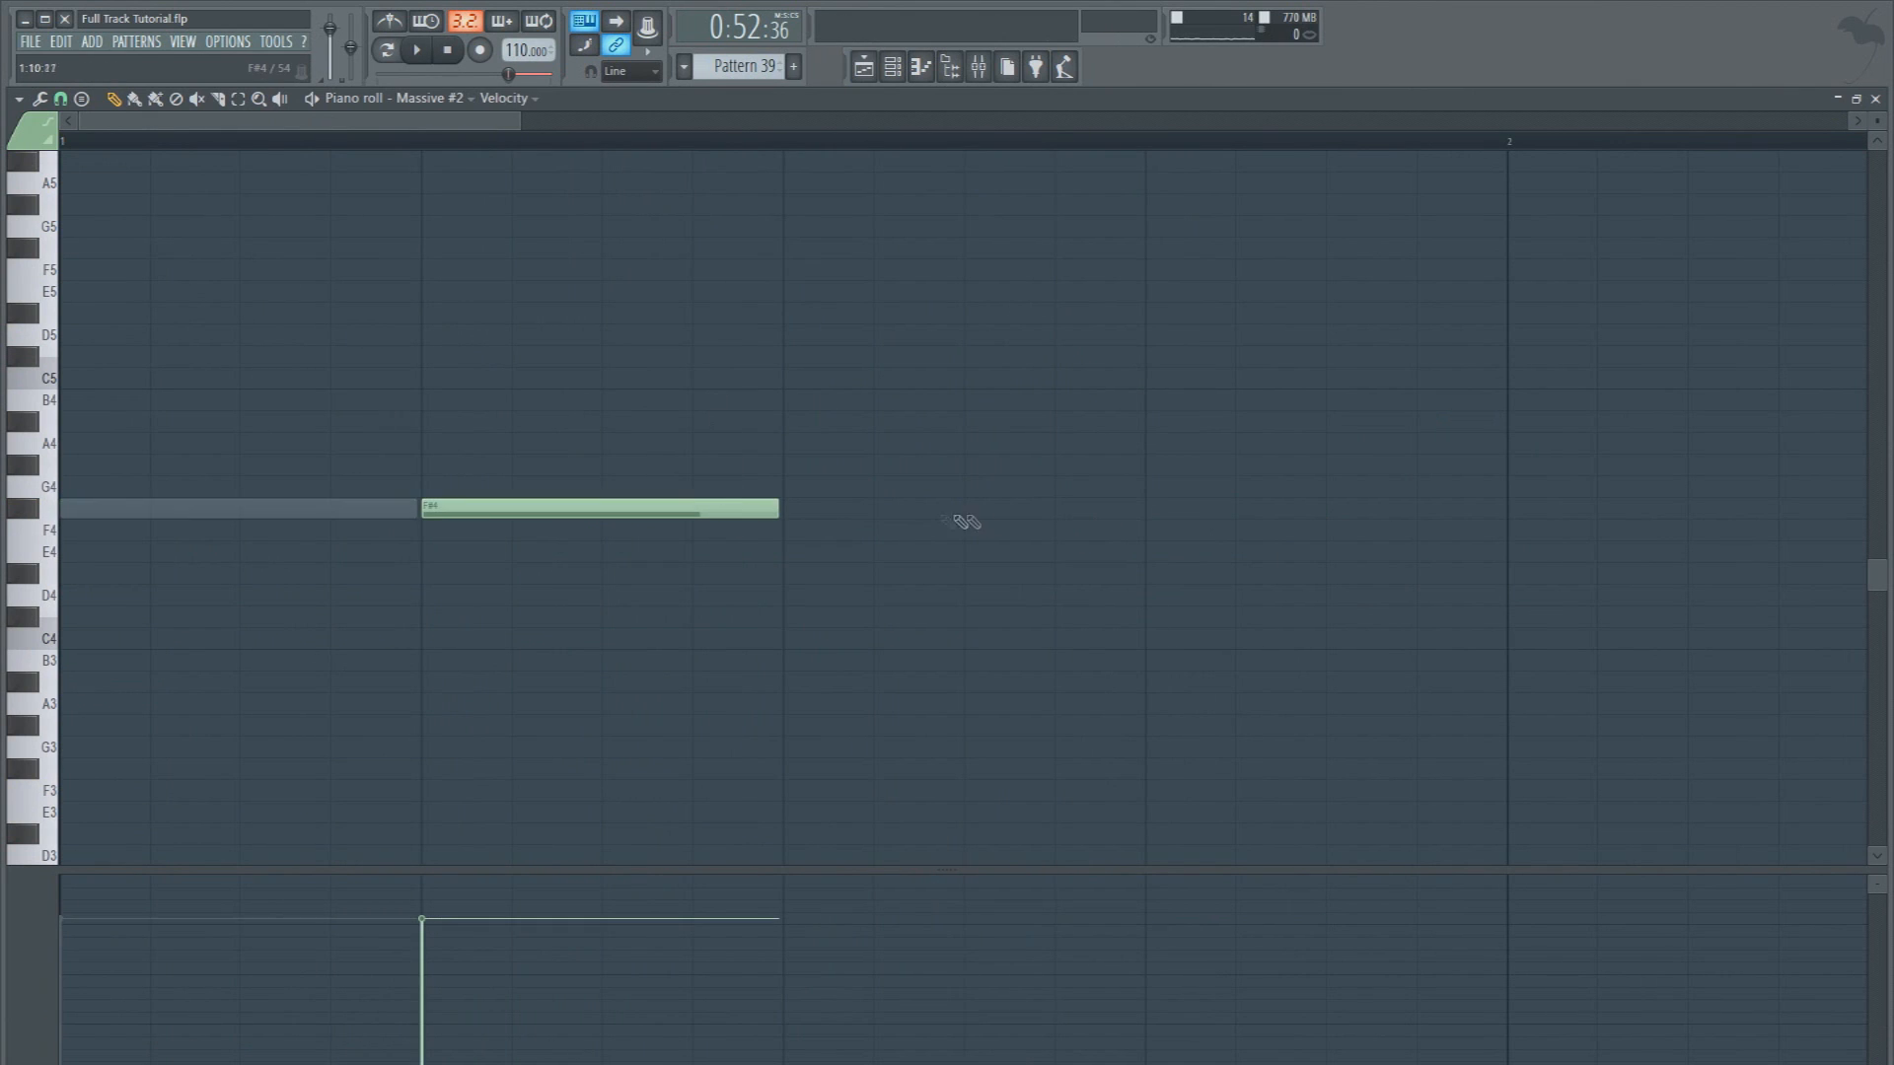
{"action": "key", "text": "space"}
{"action": "left_click", "coordinate": [972, 509]}
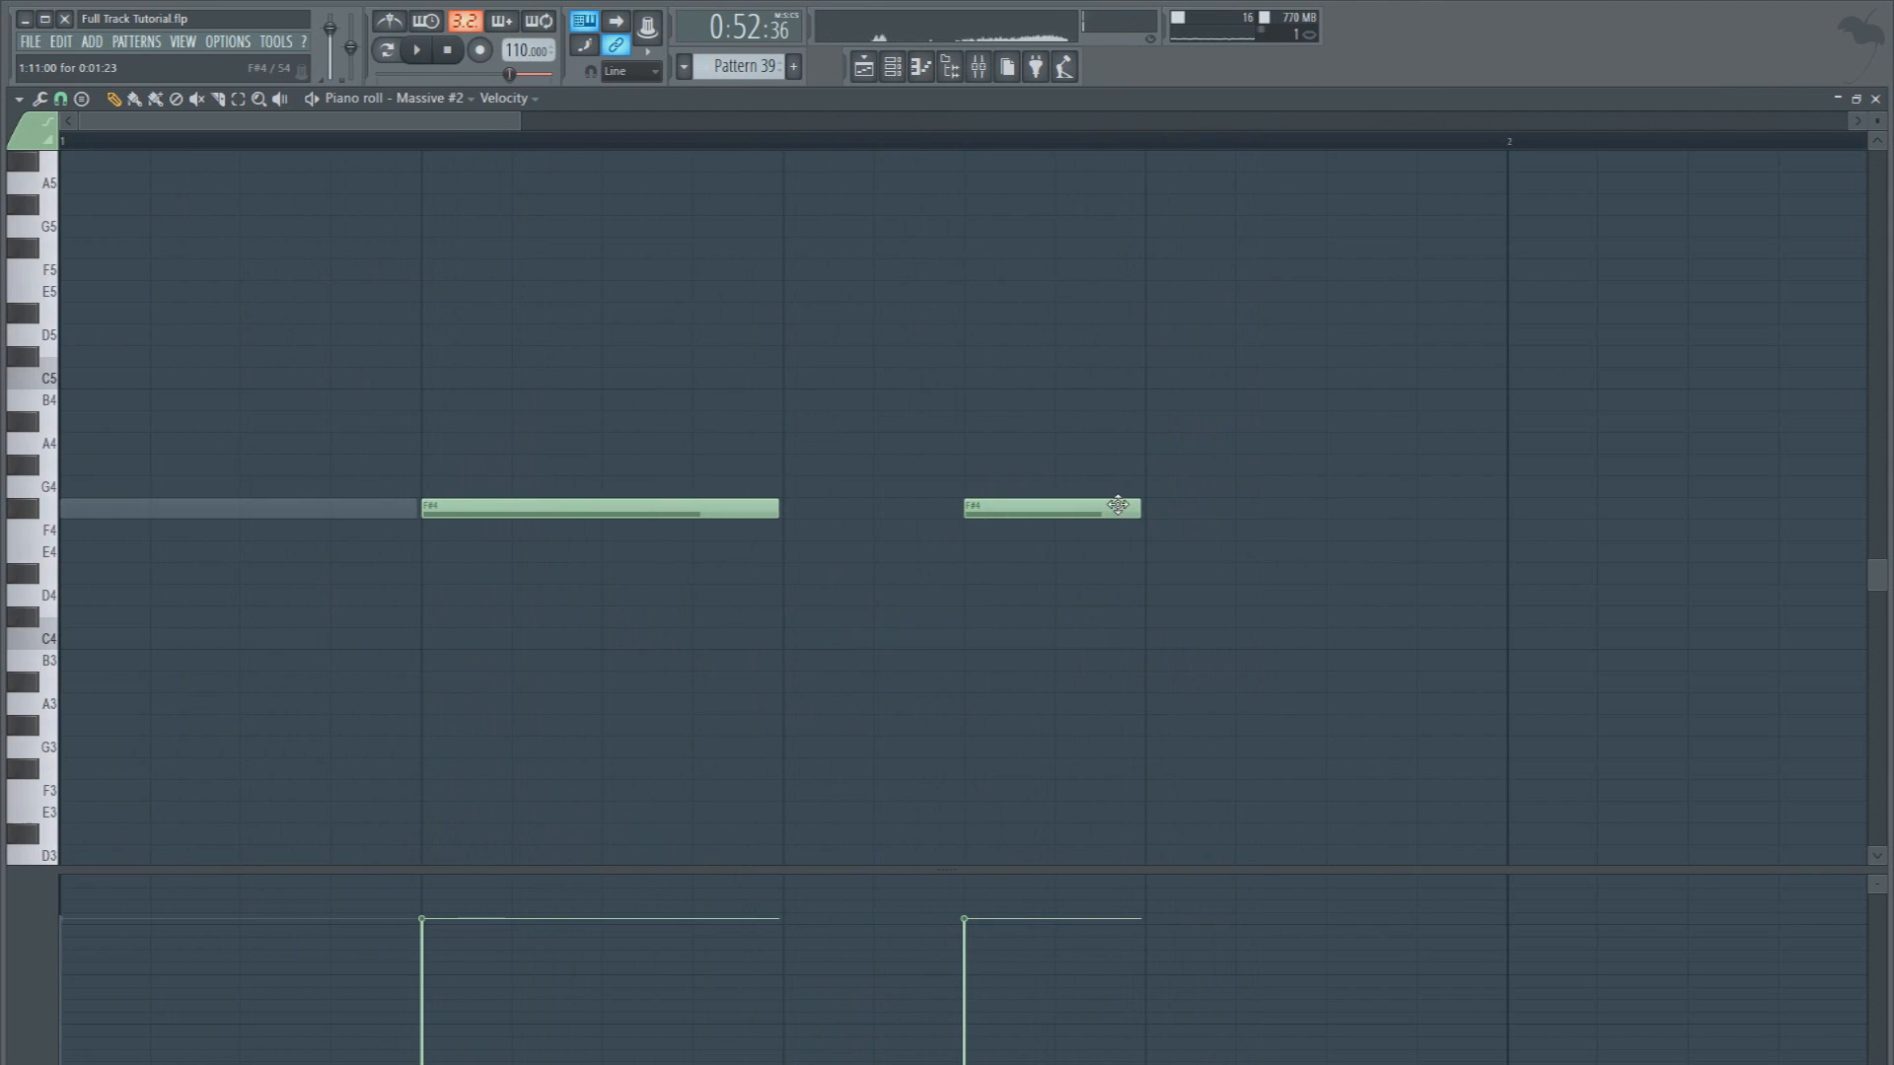
{"action": "right_click", "coordinate": [1120, 505]}
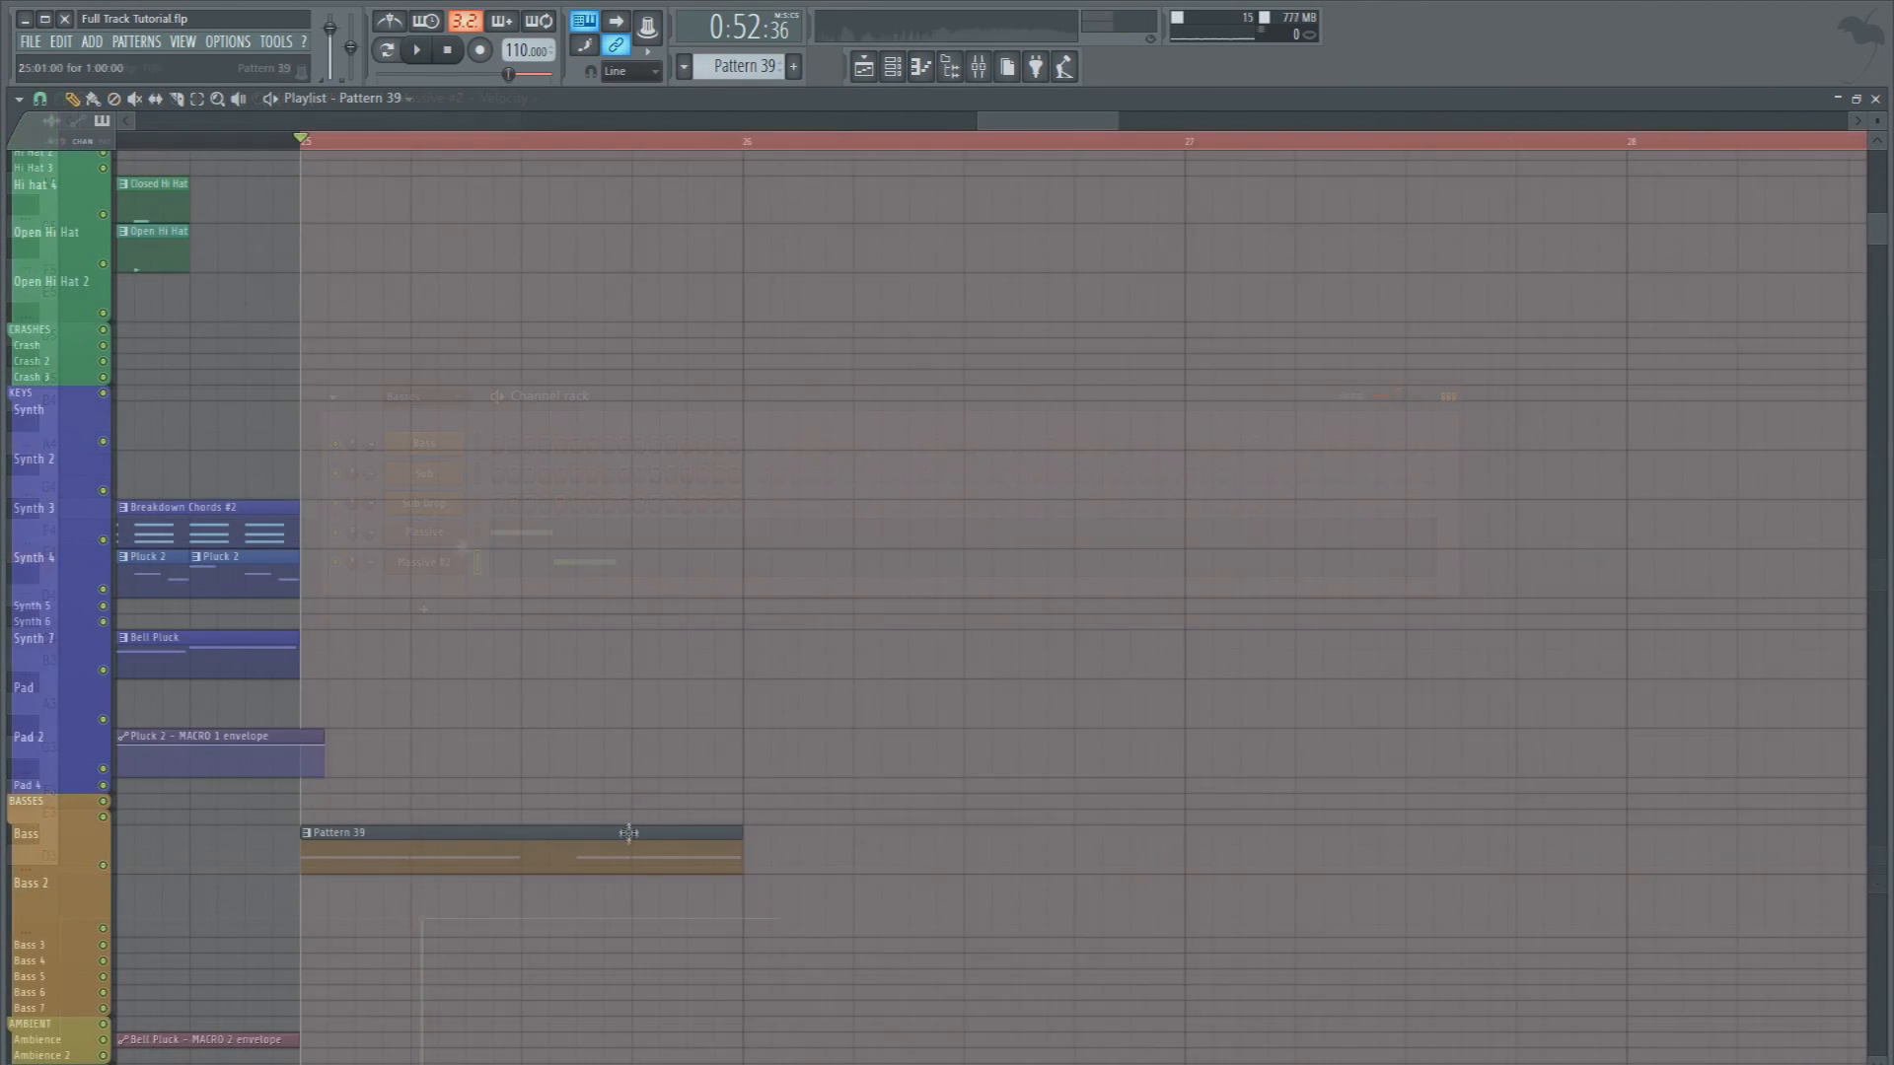
Check Pattern 39's notes, place a second Pattern 39 clip at bar 26 on the Bass track, and play the section
{"action": "double_click", "coordinate": [629, 834]}
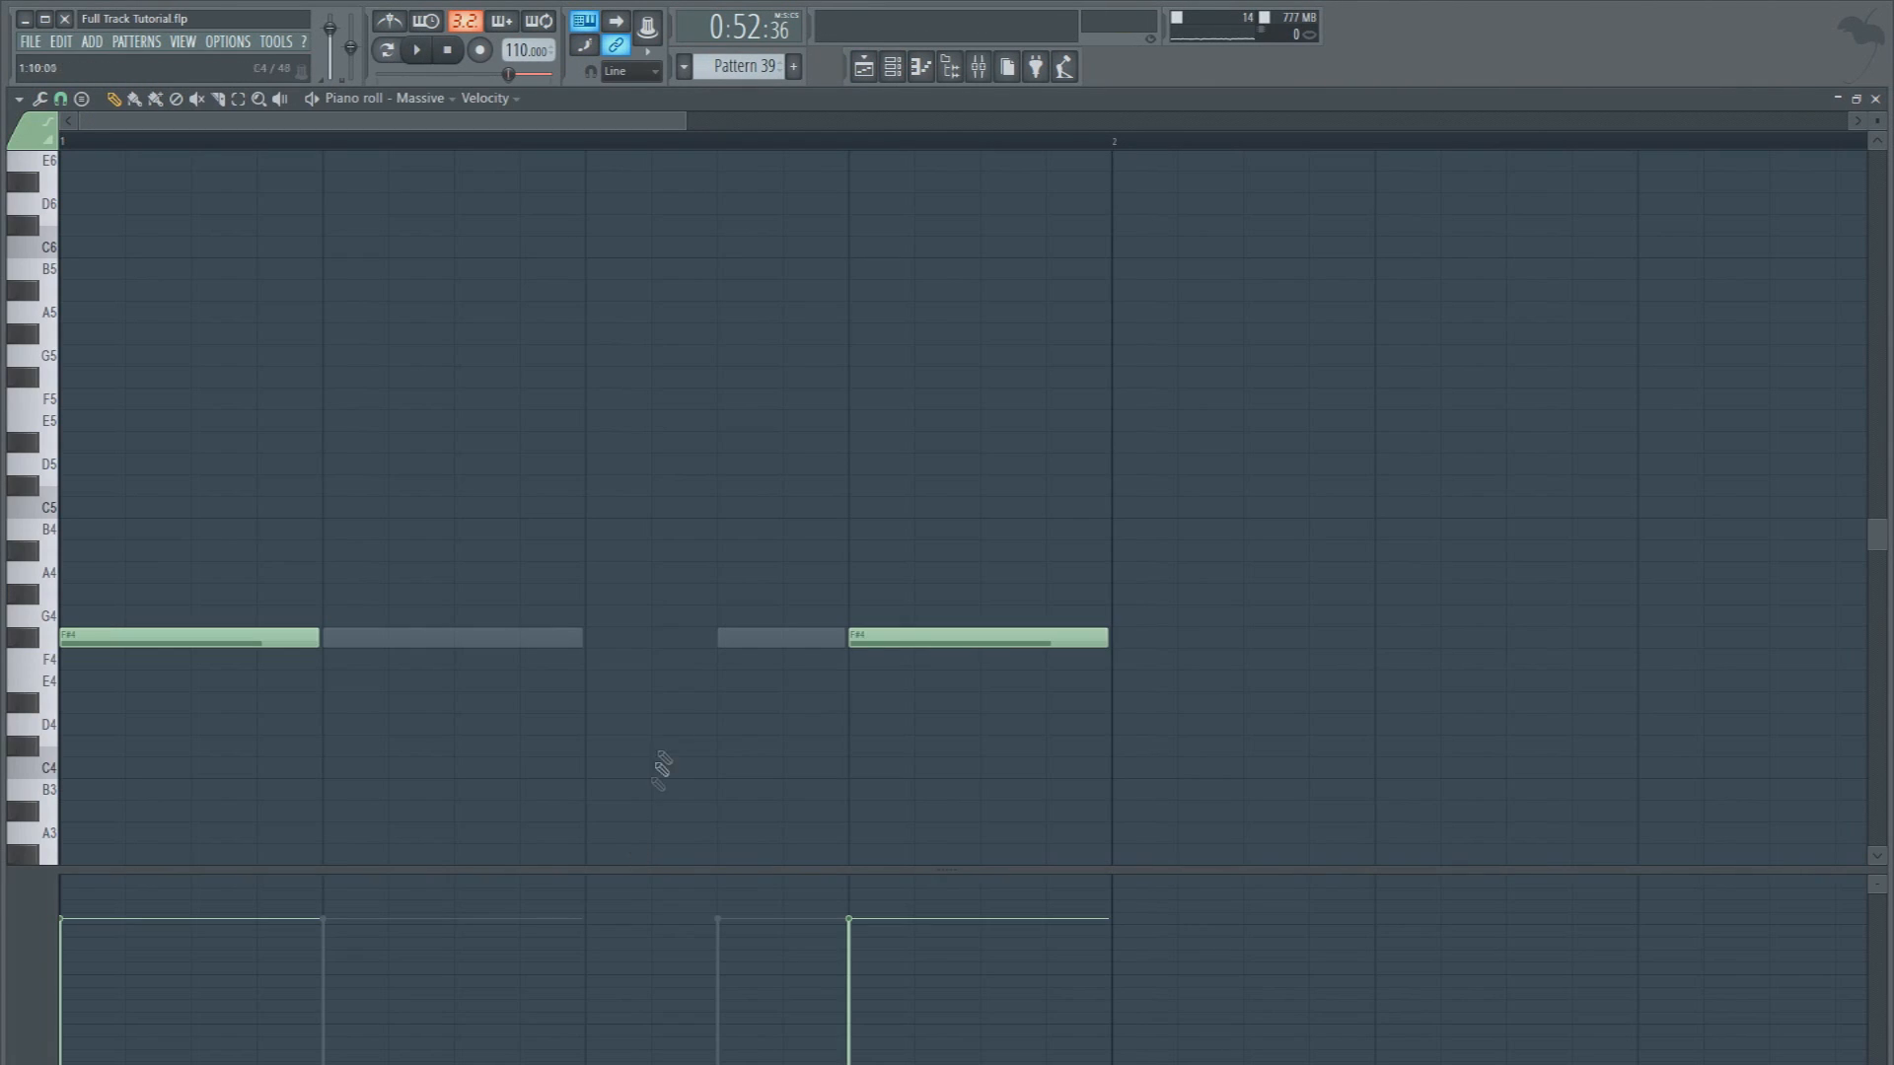
{"action": "left_click", "coordinate": [863, 68]}
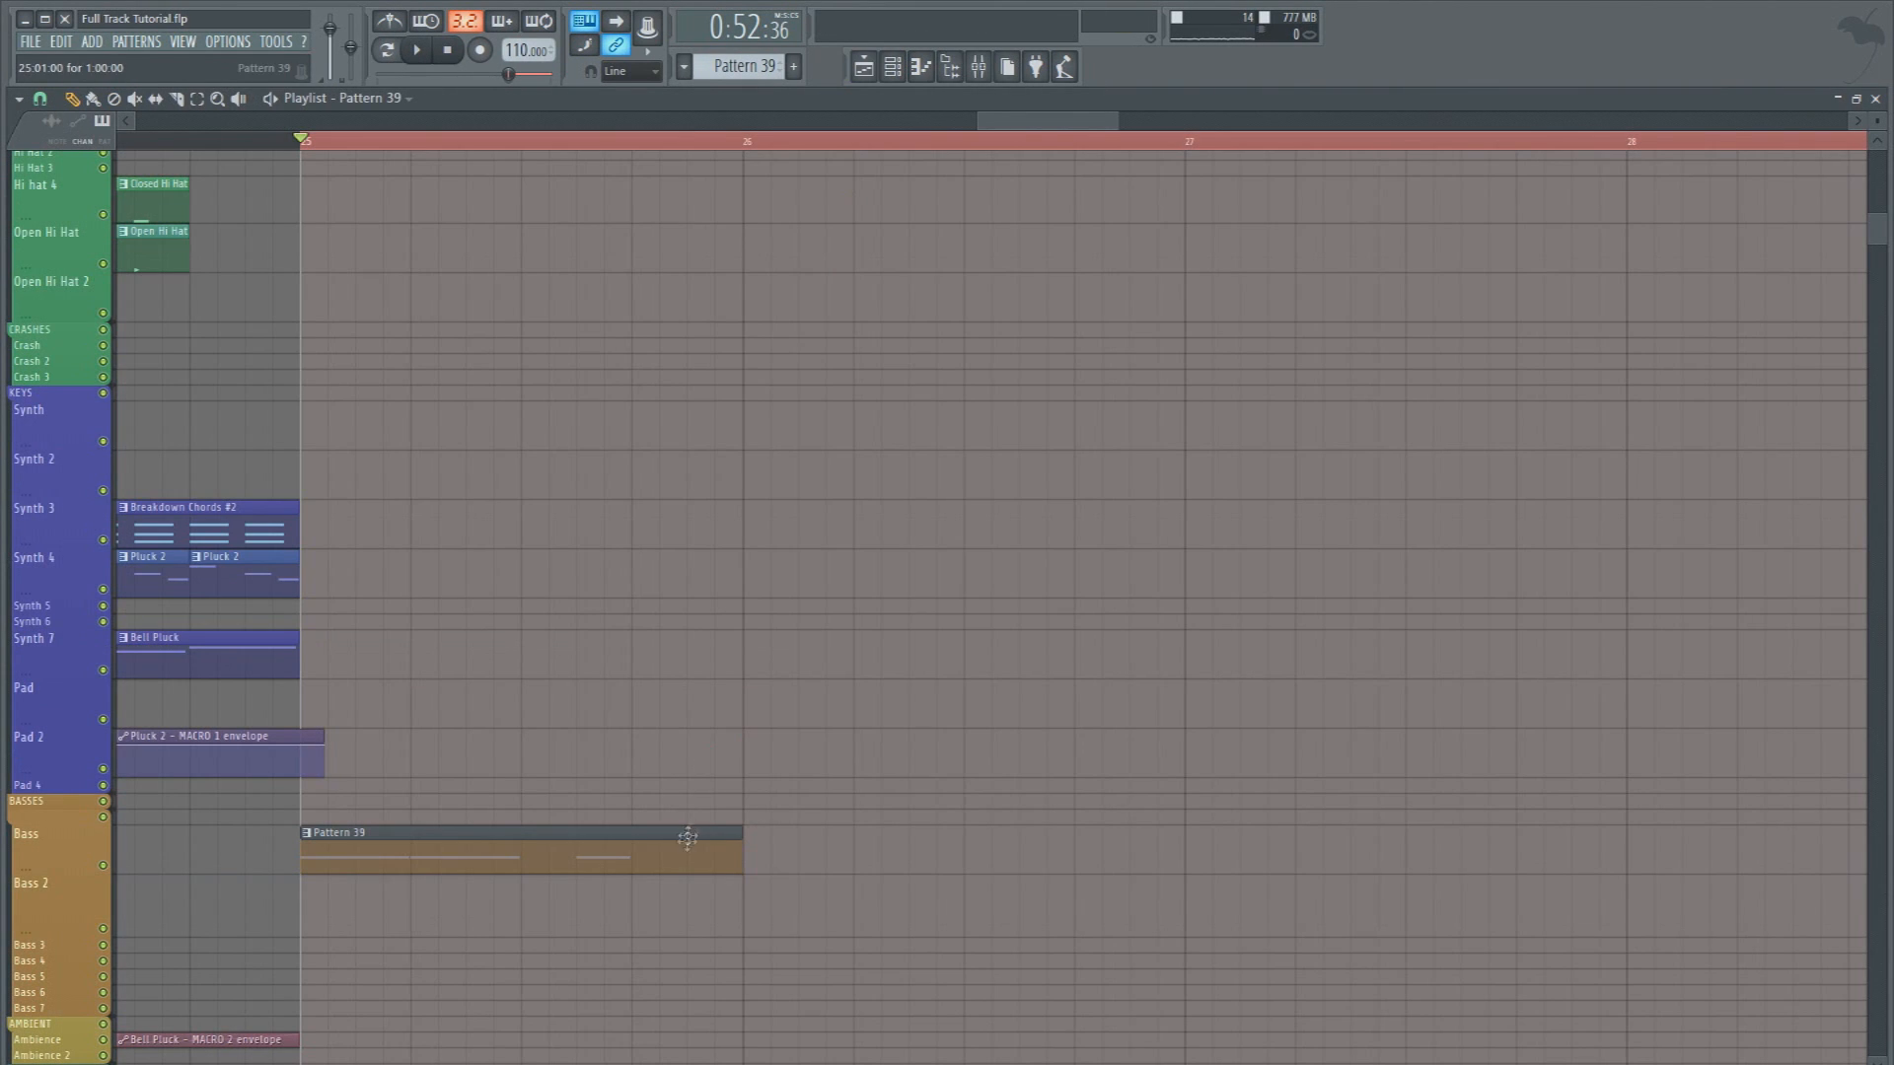
{"action": "left_click", "coordinate": [745, 848]}
{"action": "key", "text": "space"}
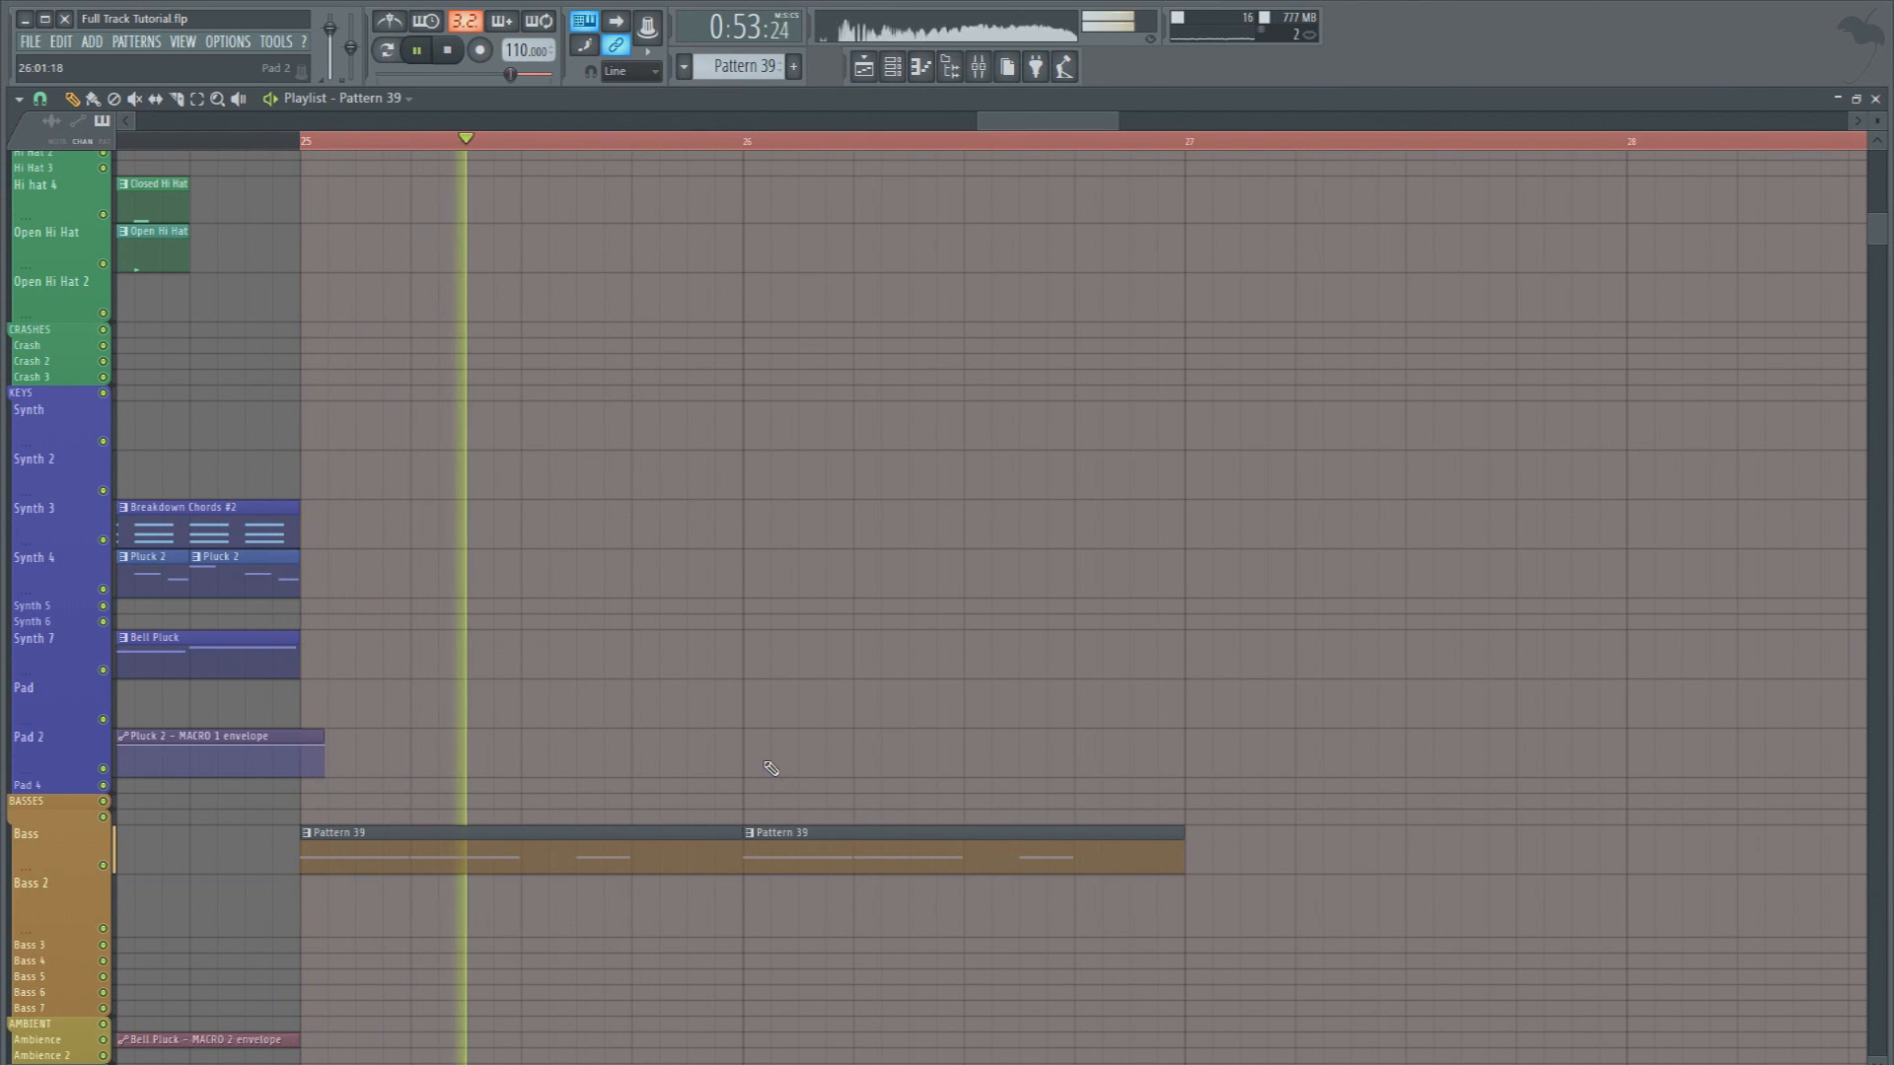
{"action": "key", "text": "space"}
{"action": "key", "text": "space"}
In Massive #2, set the modulation oscillator to Phase, modulate its phase amount with modulator 5, and play the result
{"action": "left_click", "coordinate": [901, 61]}
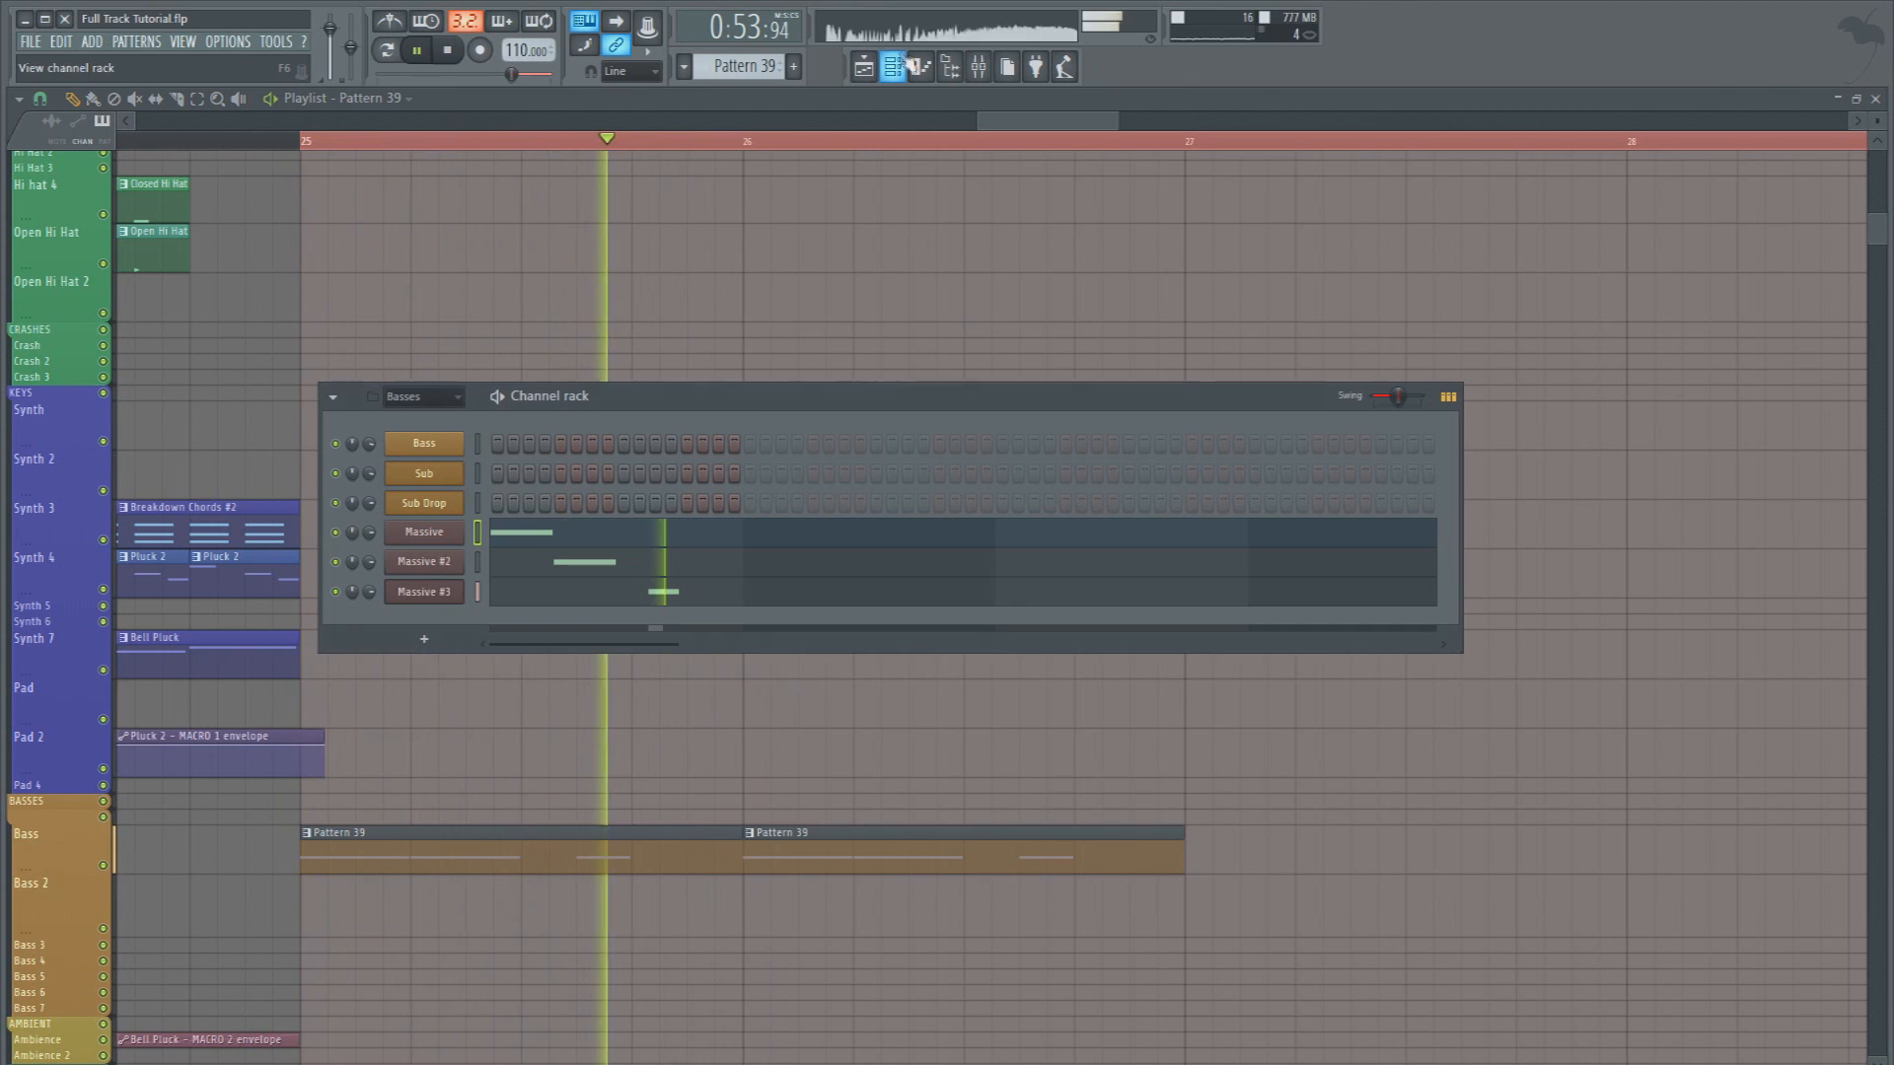
{"action": "key", "text": "space"}
{"action": "left_click", "coordinate": [441, 567]}
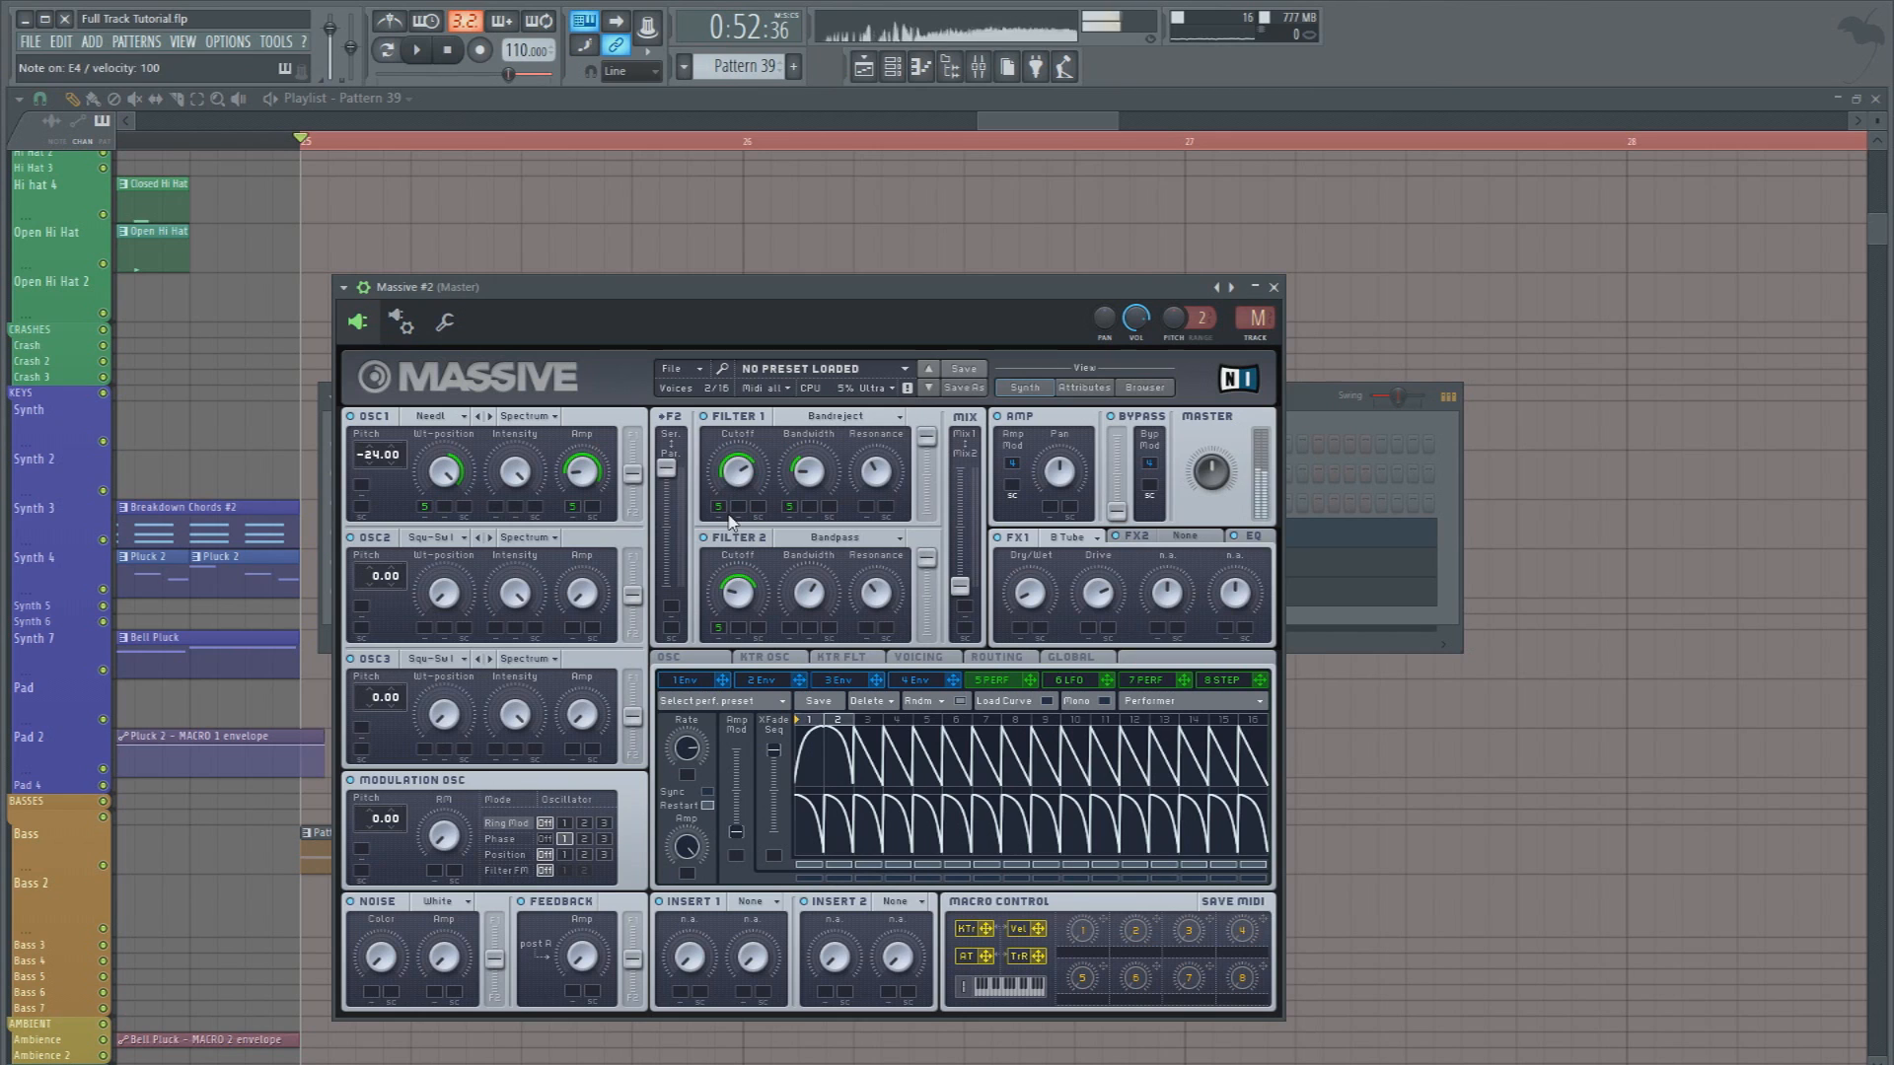
{"action": "left_click", "coordinate": [522, 841]}
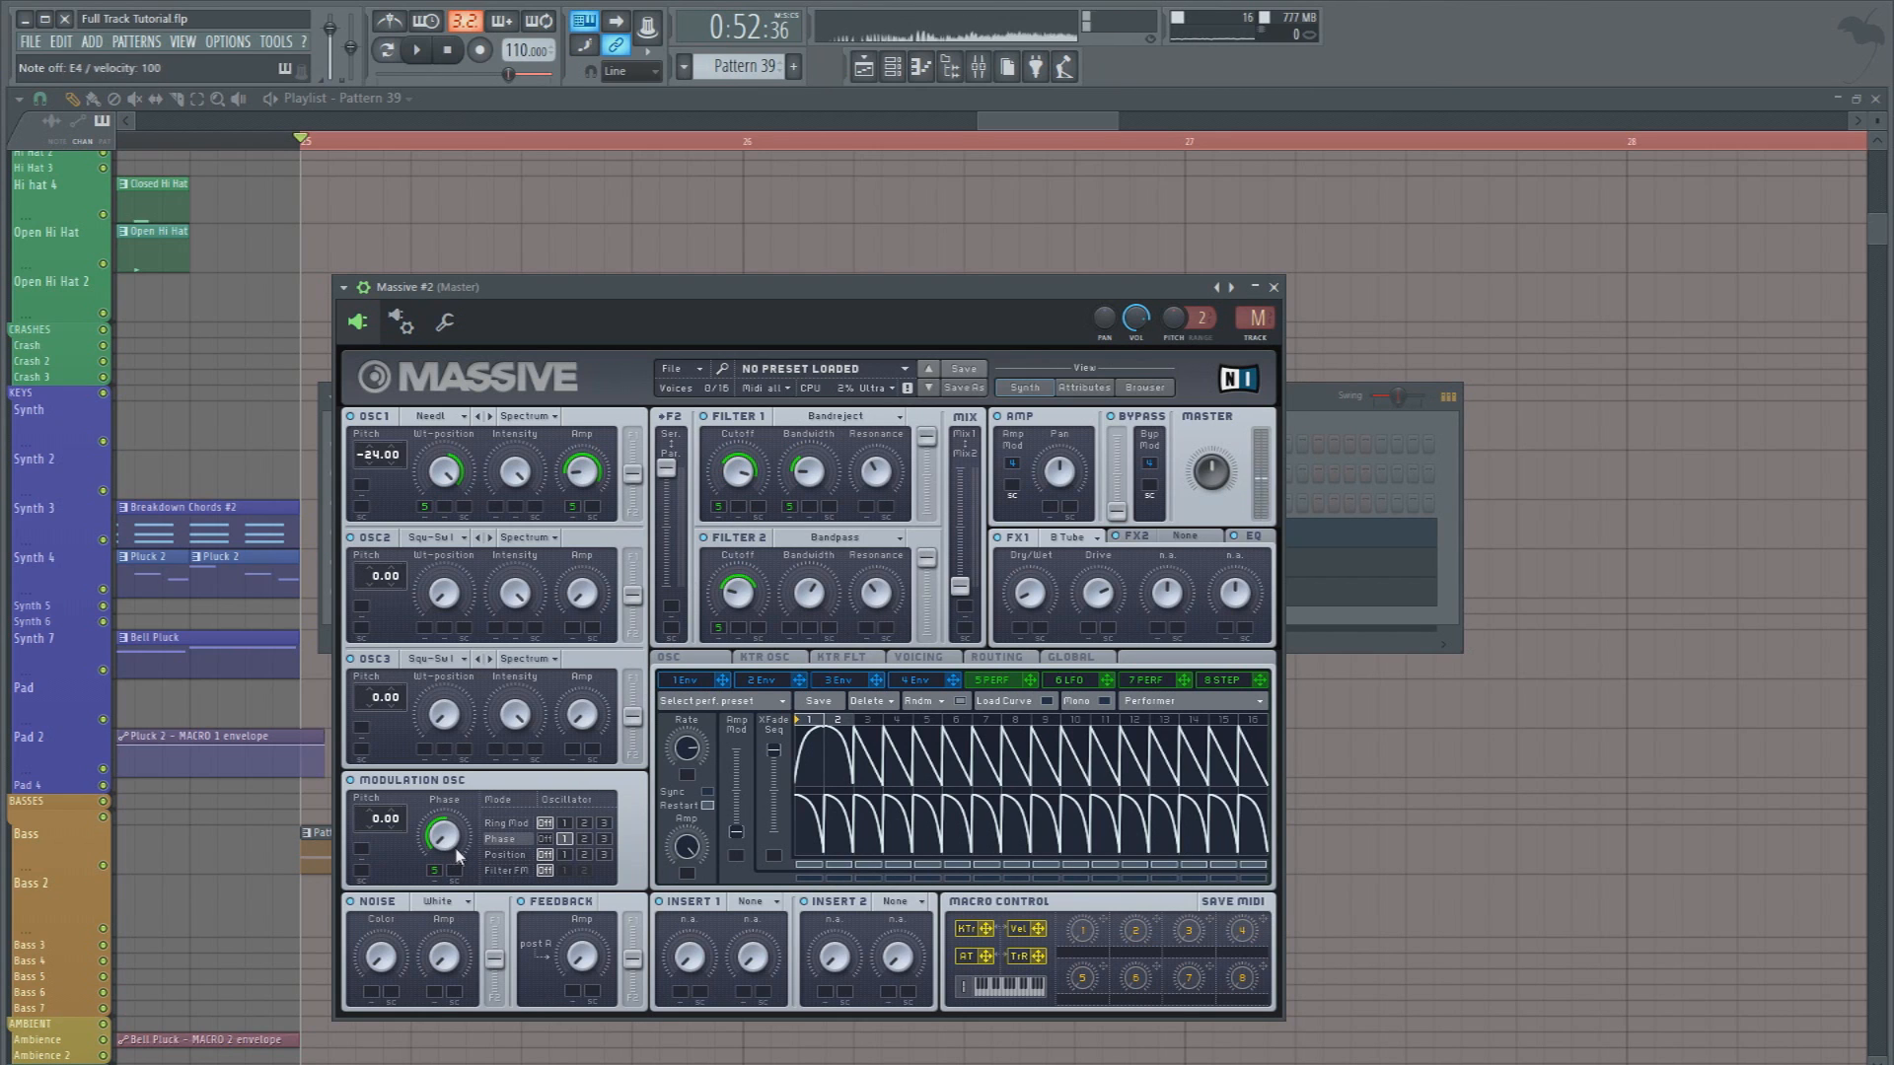
{"action": "key", "text": "space"}
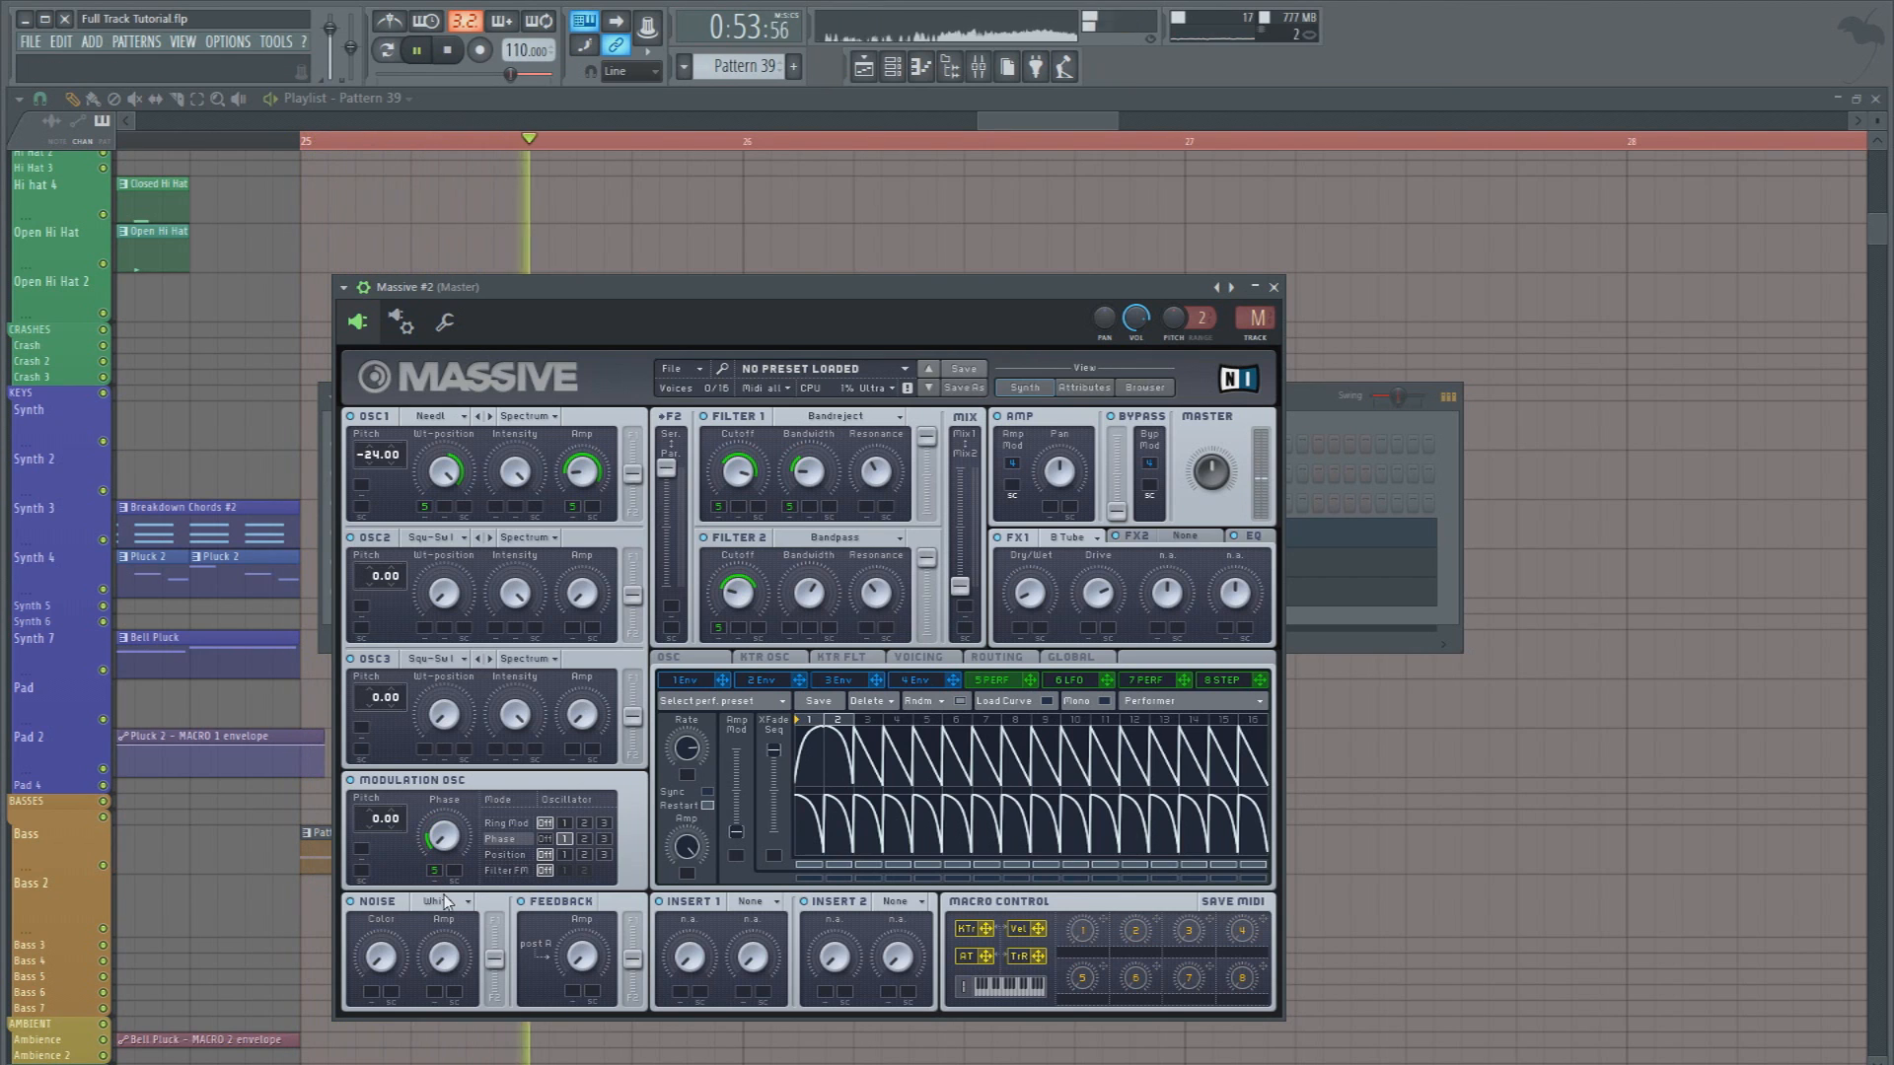
{"action": "key", "text": "space"}
In Massive #3, set the modulation oscillator to Phase and adjust modulator 5's range on its phase knob between playbacks
{"action": "left_click", "coordinate": [893, 67]}
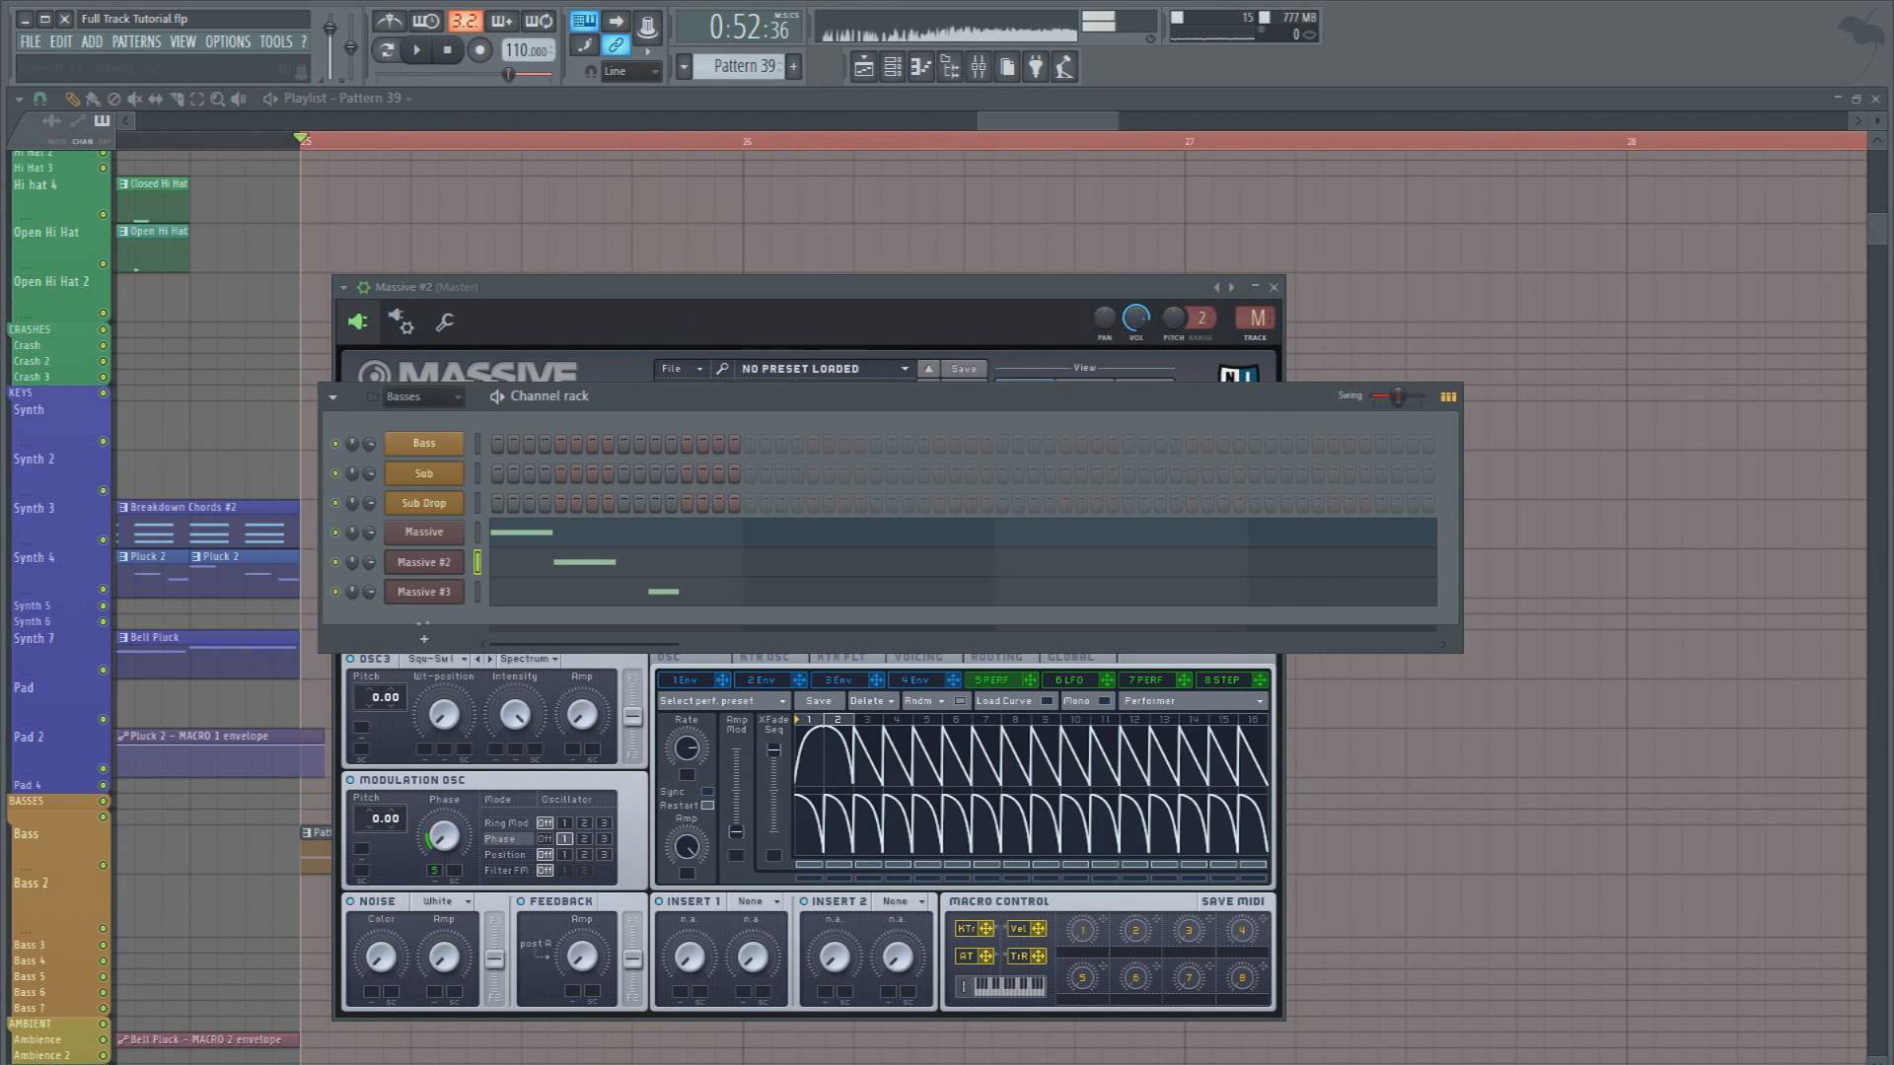
{"action": "left_click", "coordinate": [435, 595]}
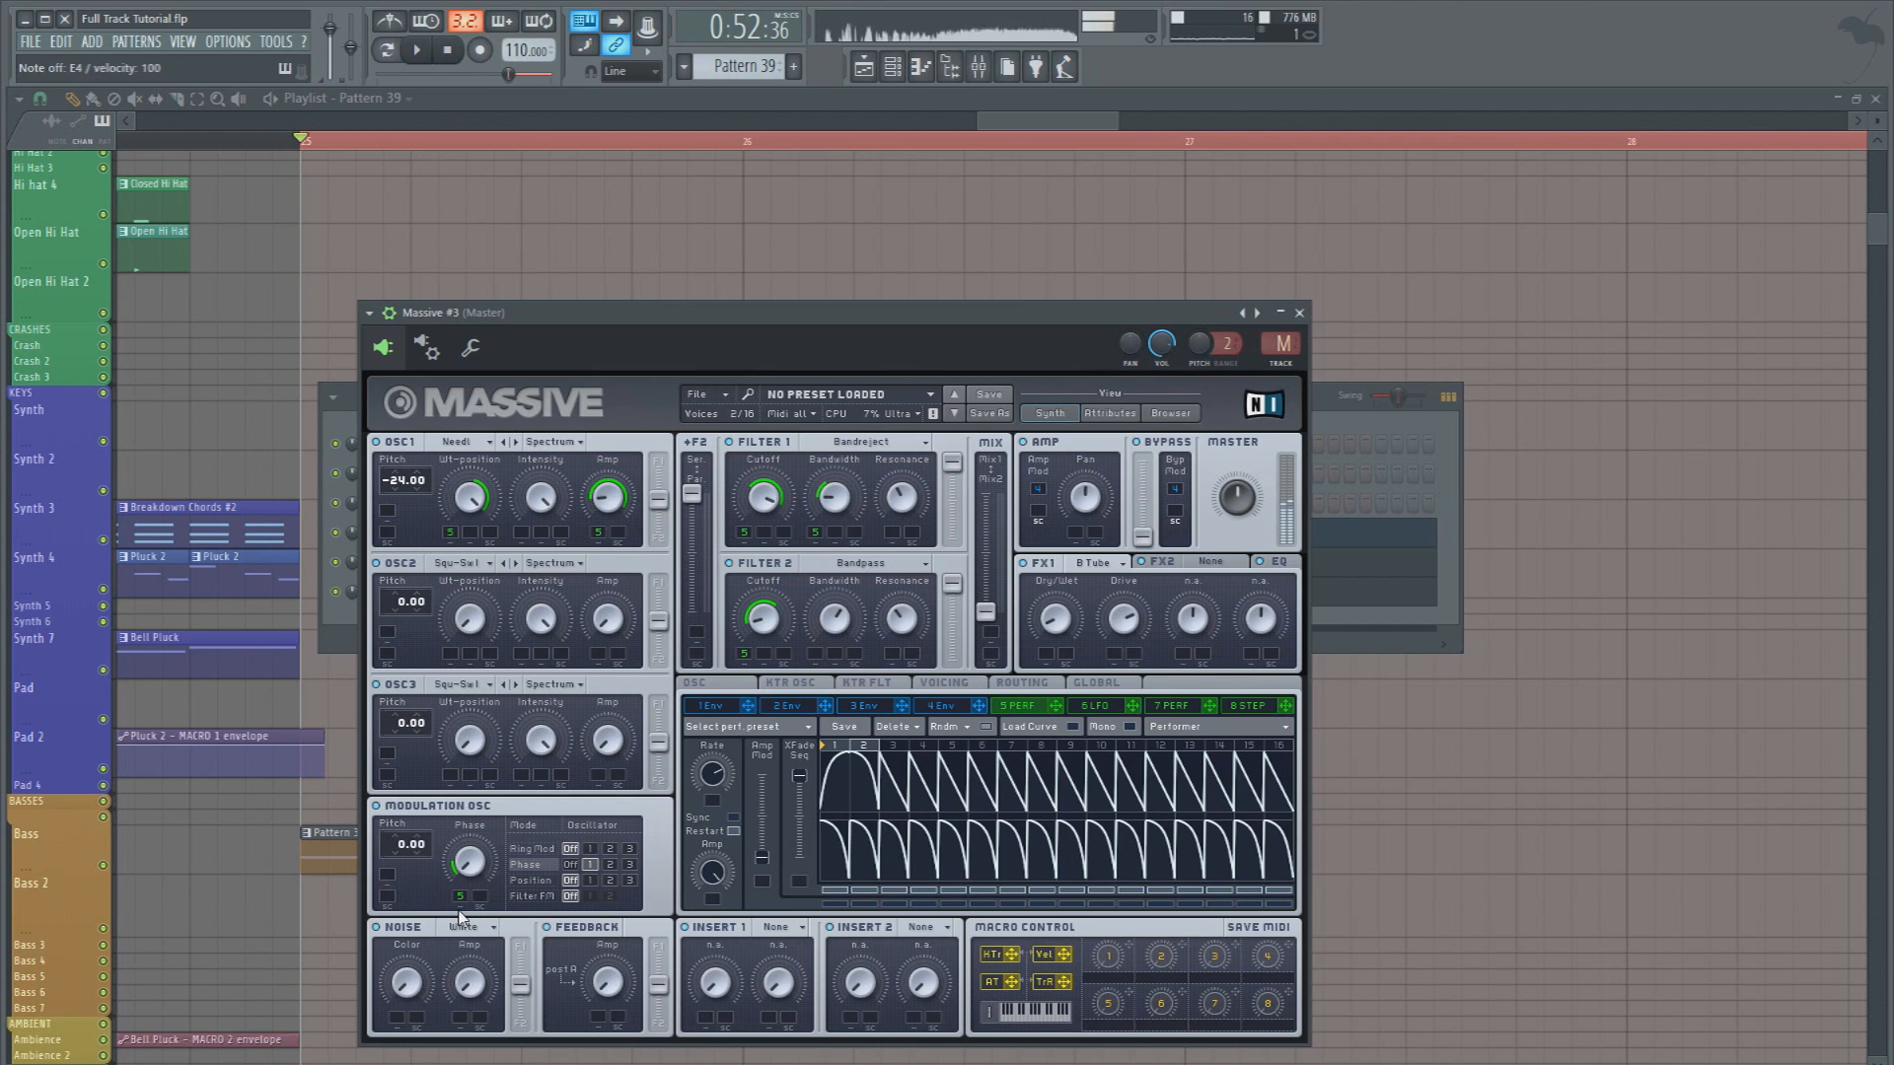
{"action": "key", "text": "space"}
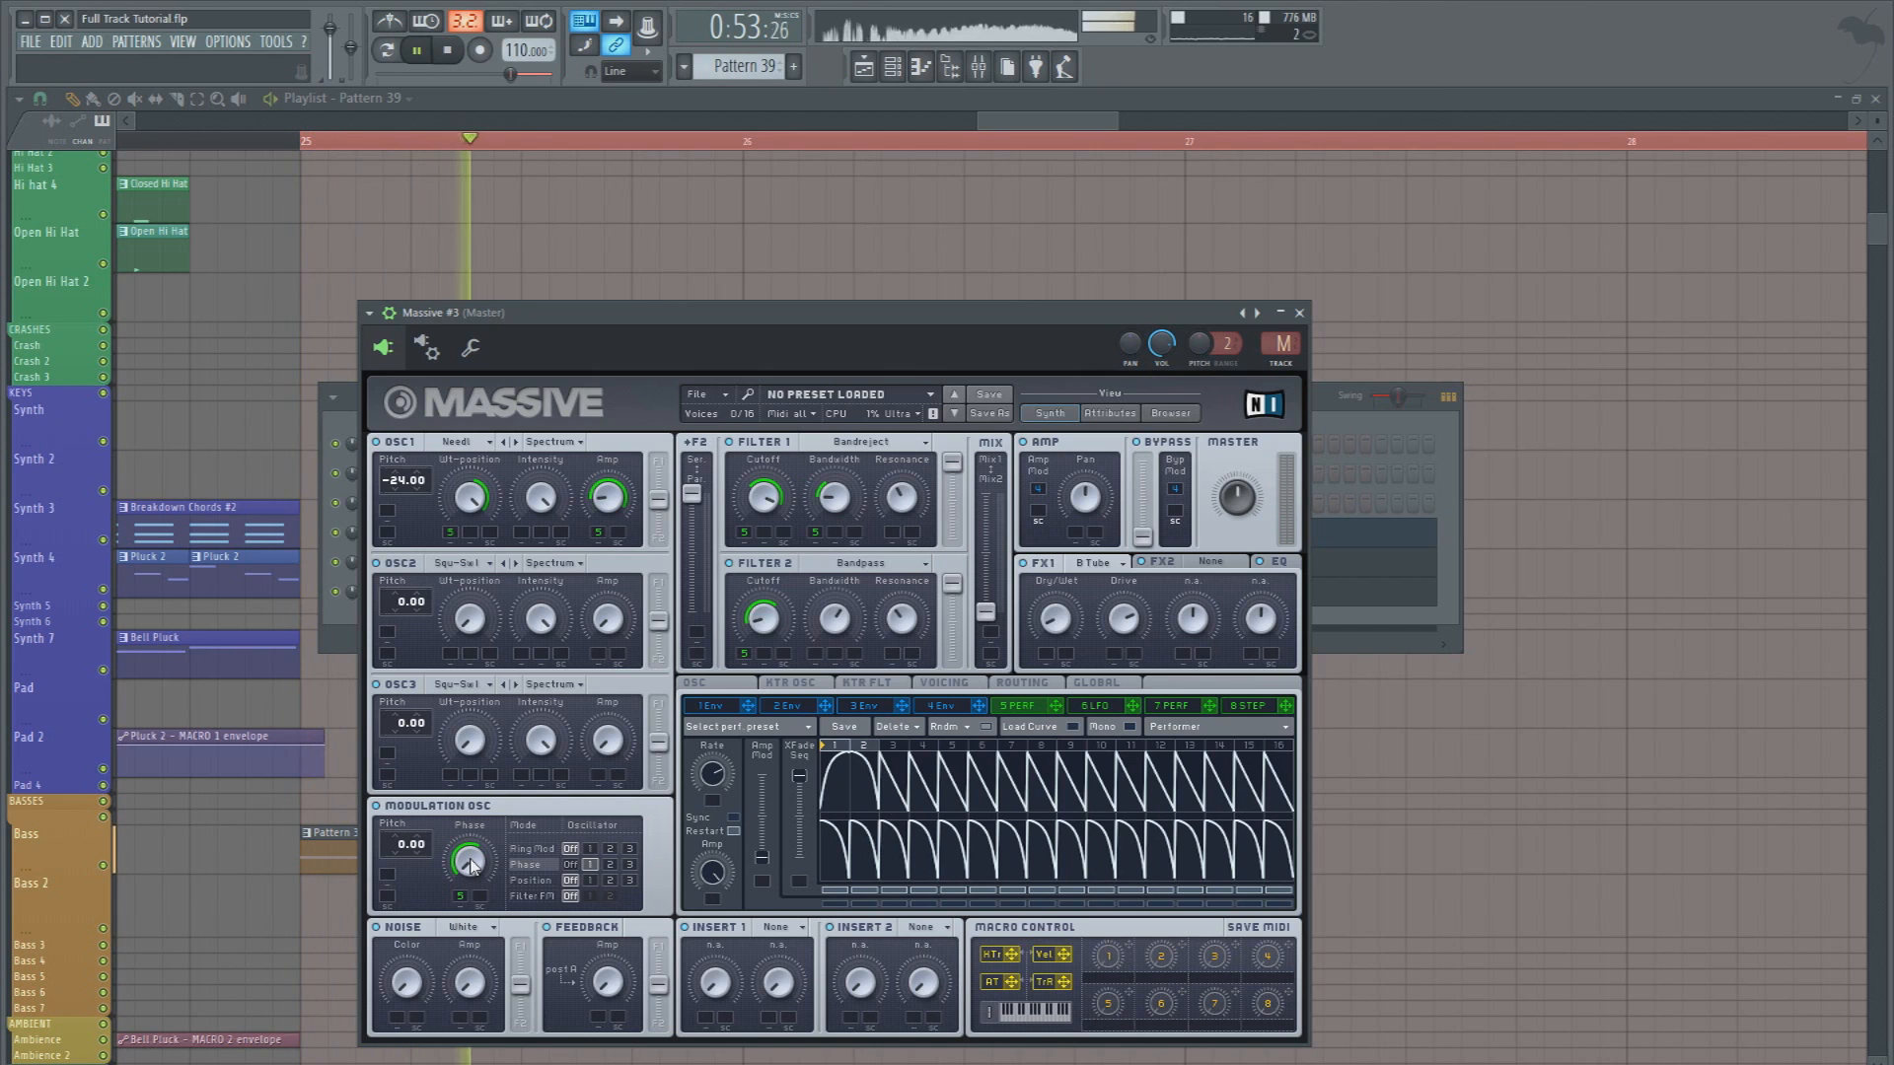
{"action": "key", "text": "space"}
{"action": "key", "text": "space"}
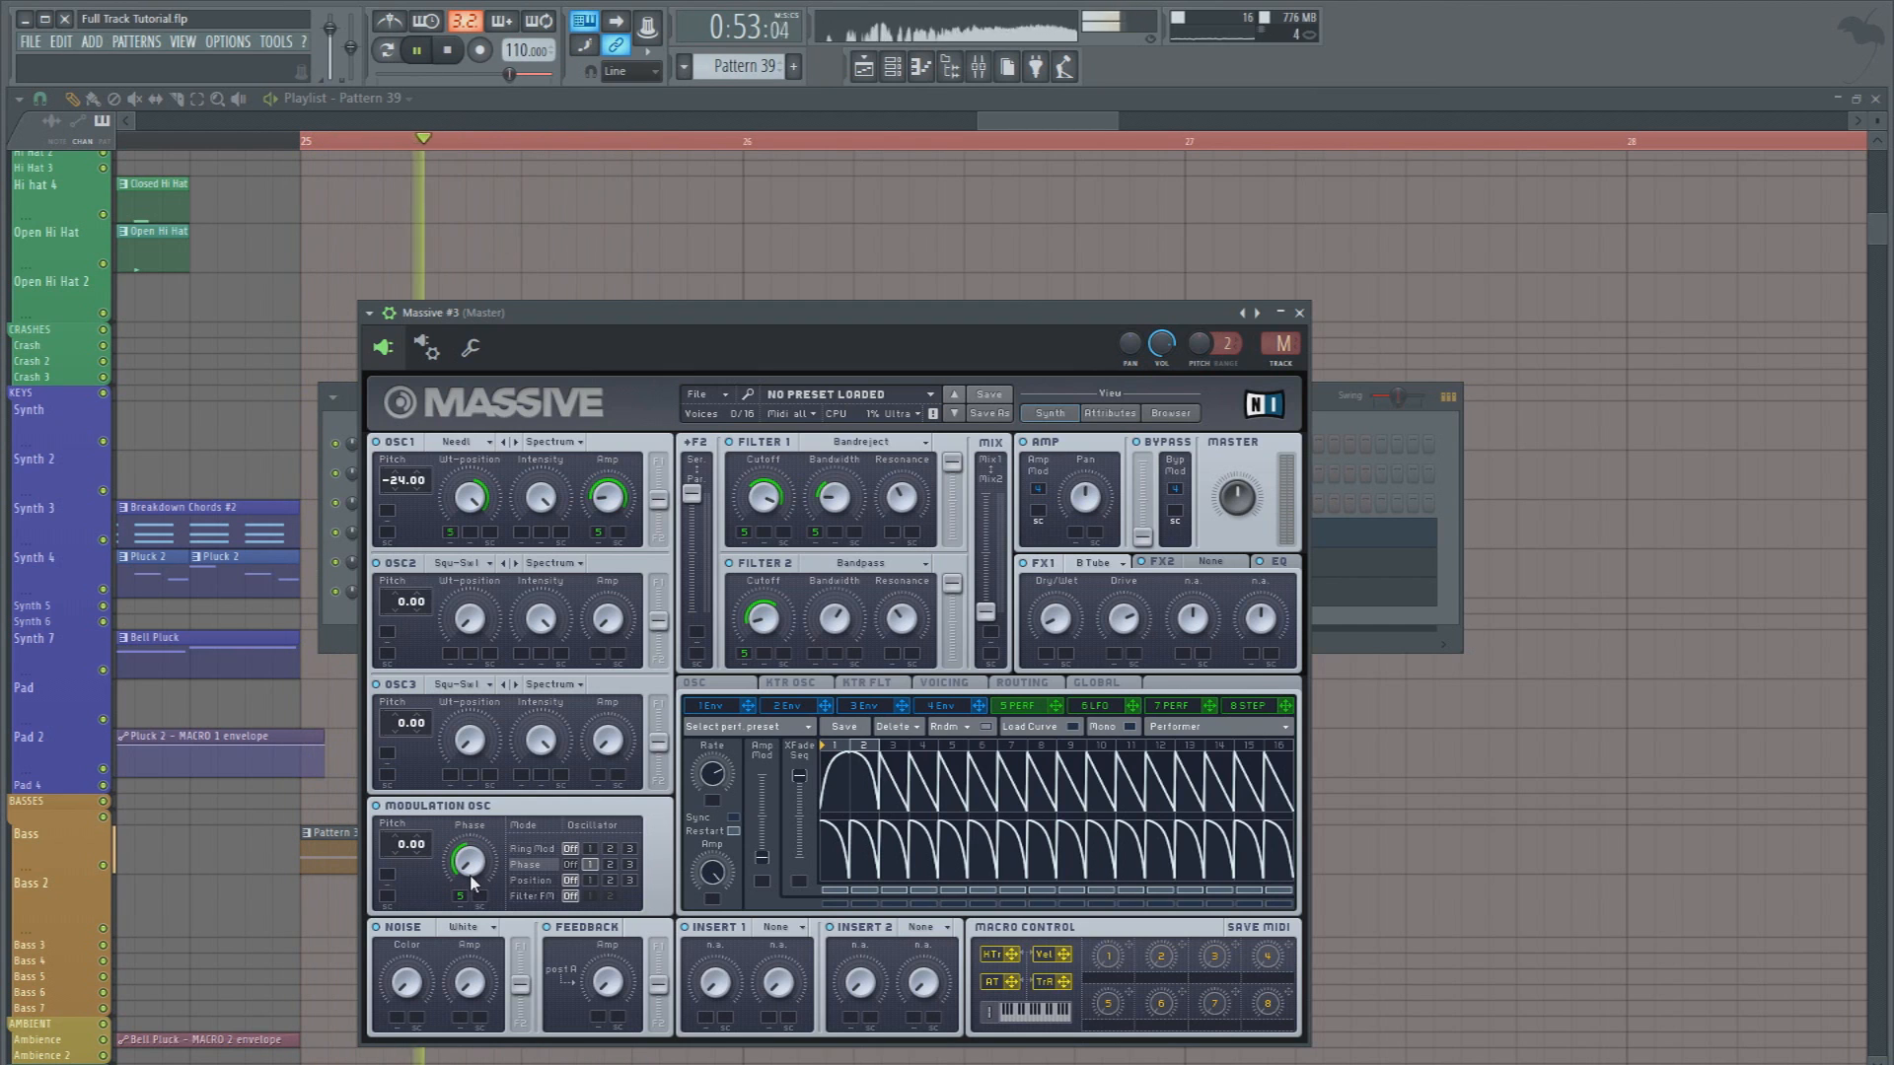
Close the Massive editor and play back the bass clips from bar 25 in the playlist
{"action": "key", "text": "space"}
{"action": "key", "text": "space"}
{"action": "right_click", "coordinate": [1555, 803]}
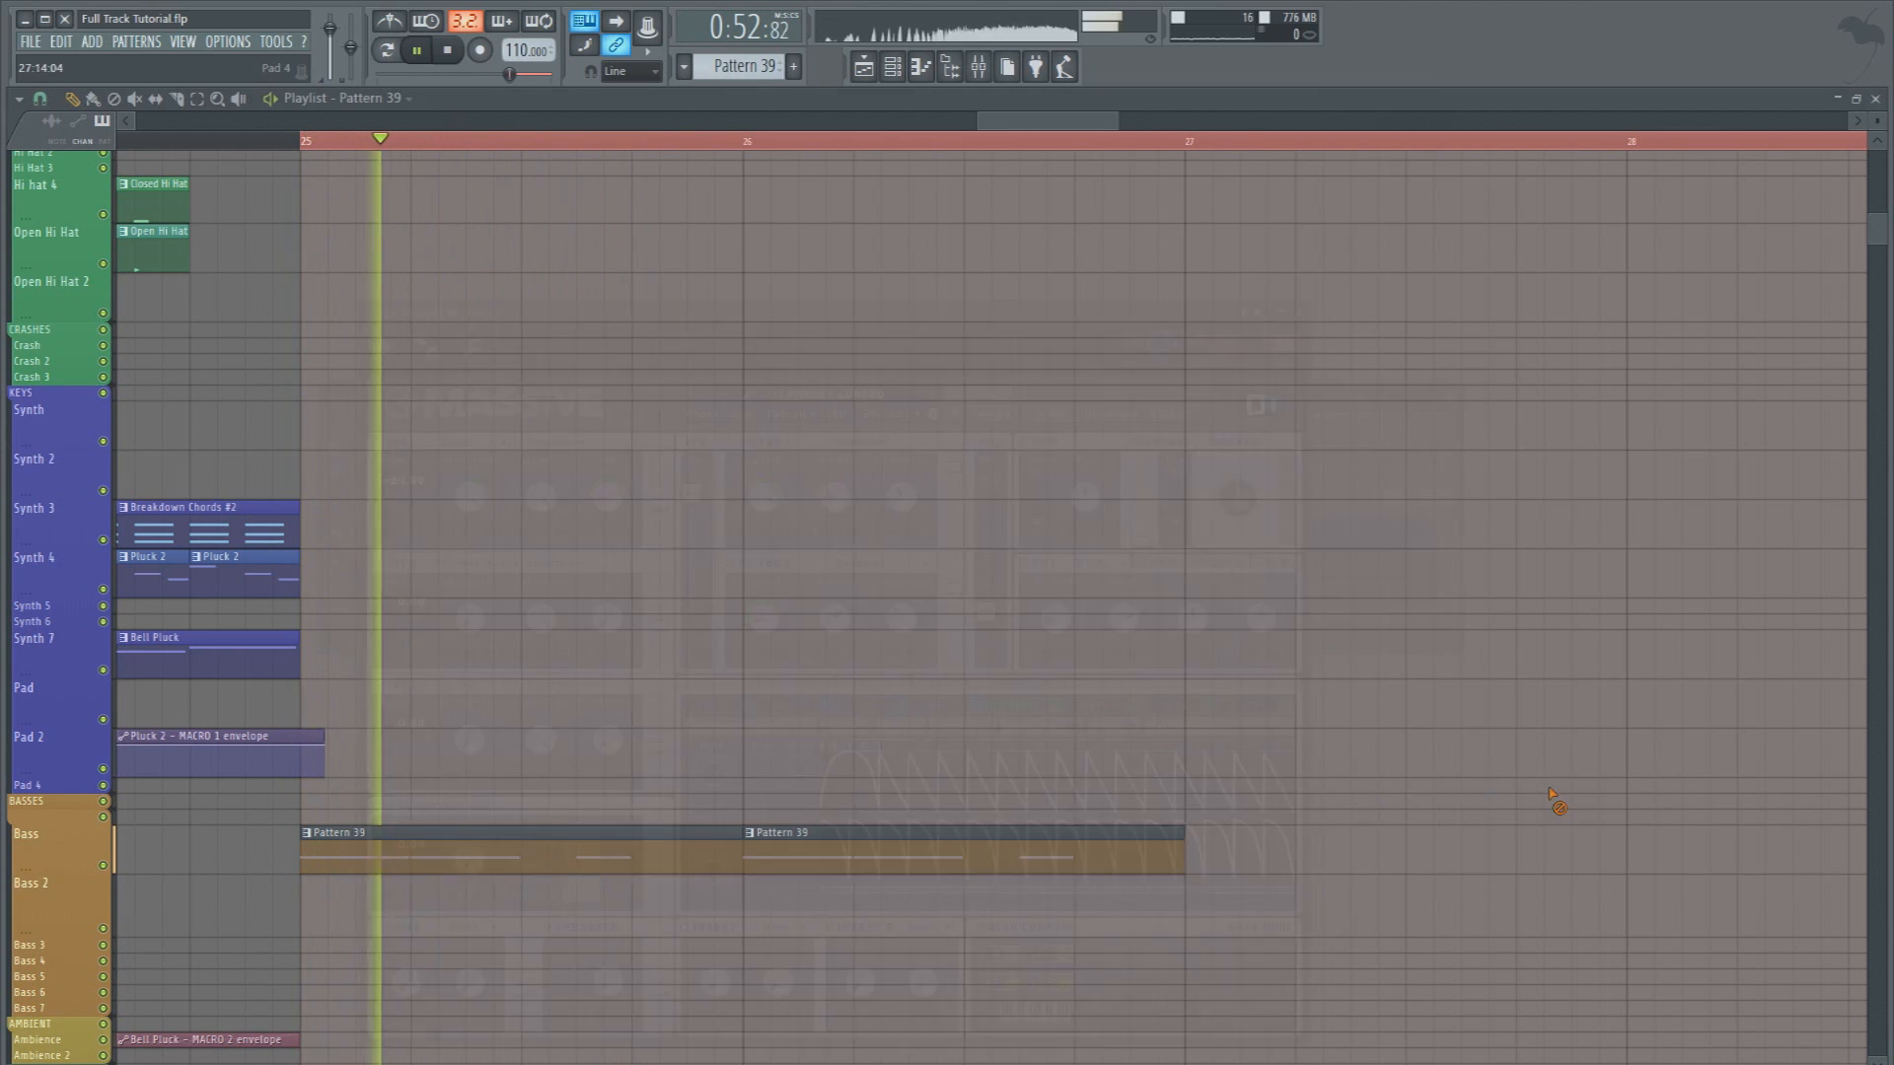
{"action": "key", "text": "space"}
{"action": "key", "text": "space"}
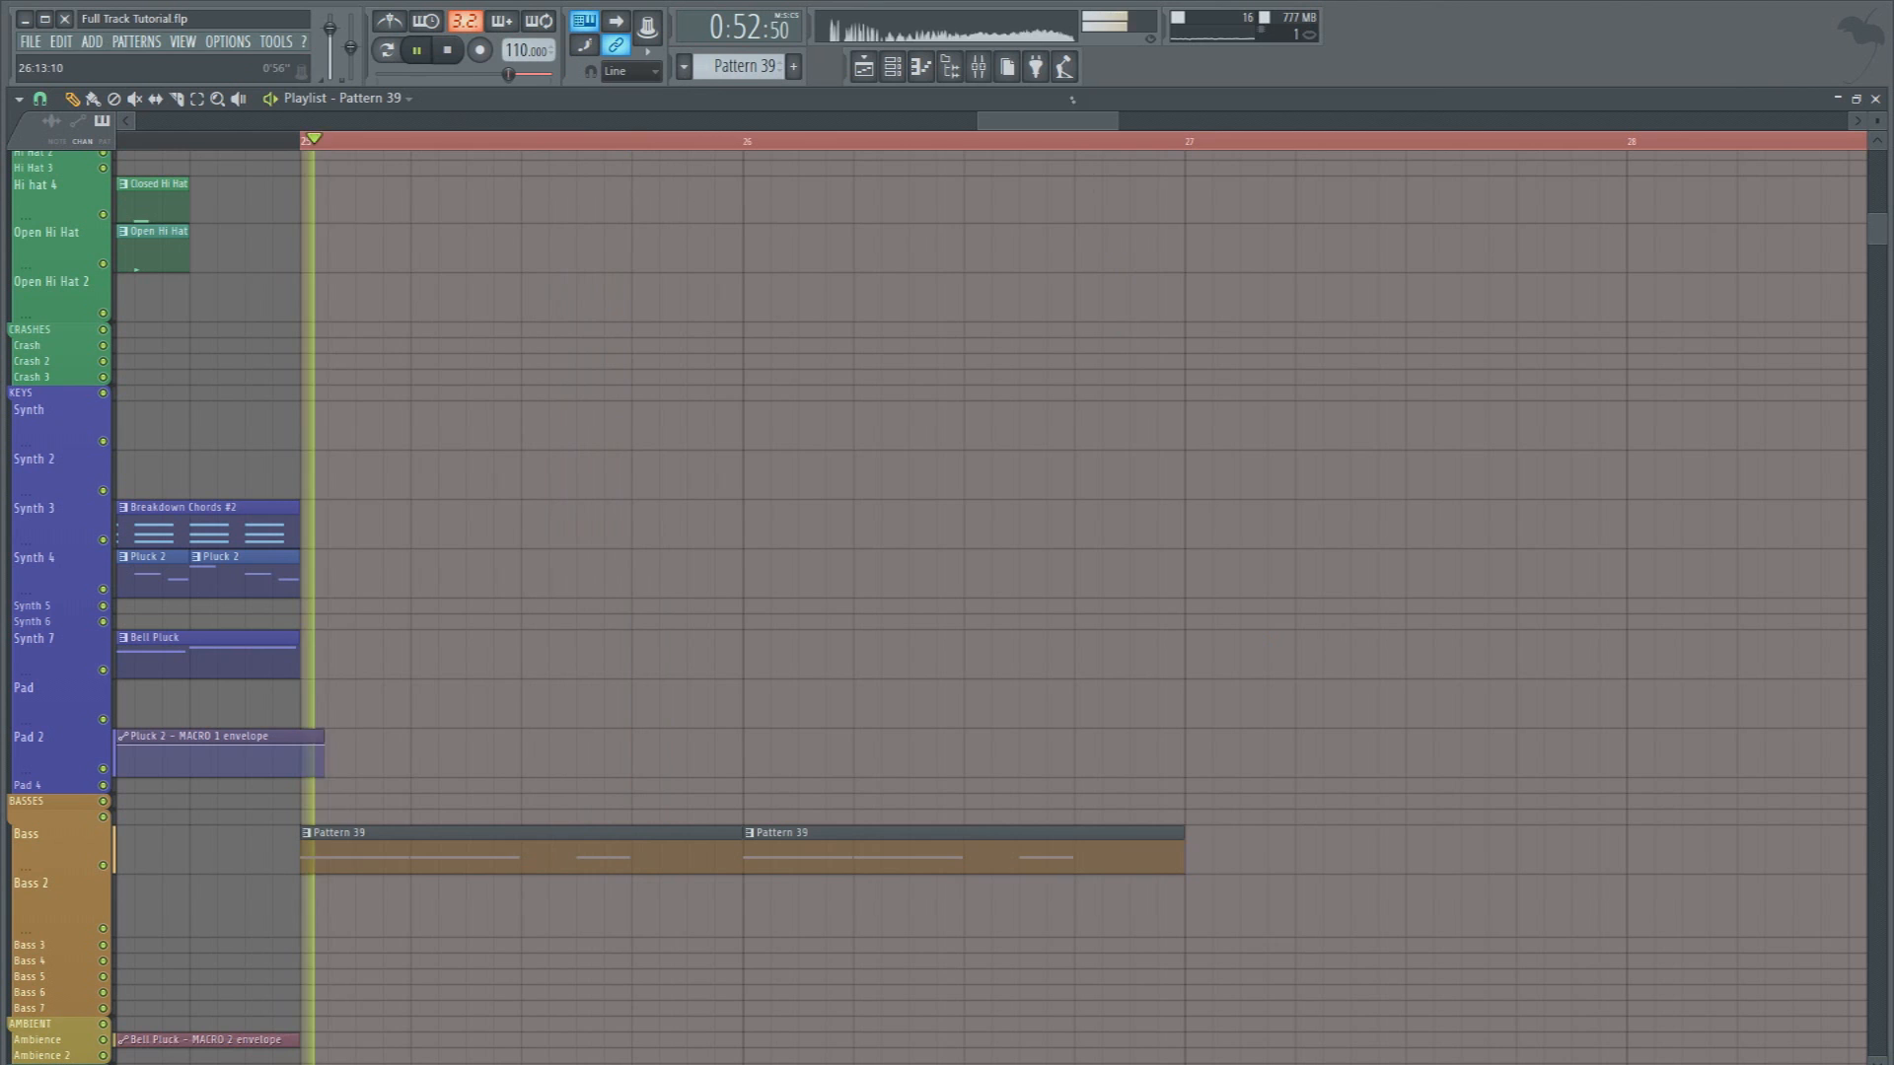
{"action": "key", "text": "space"}
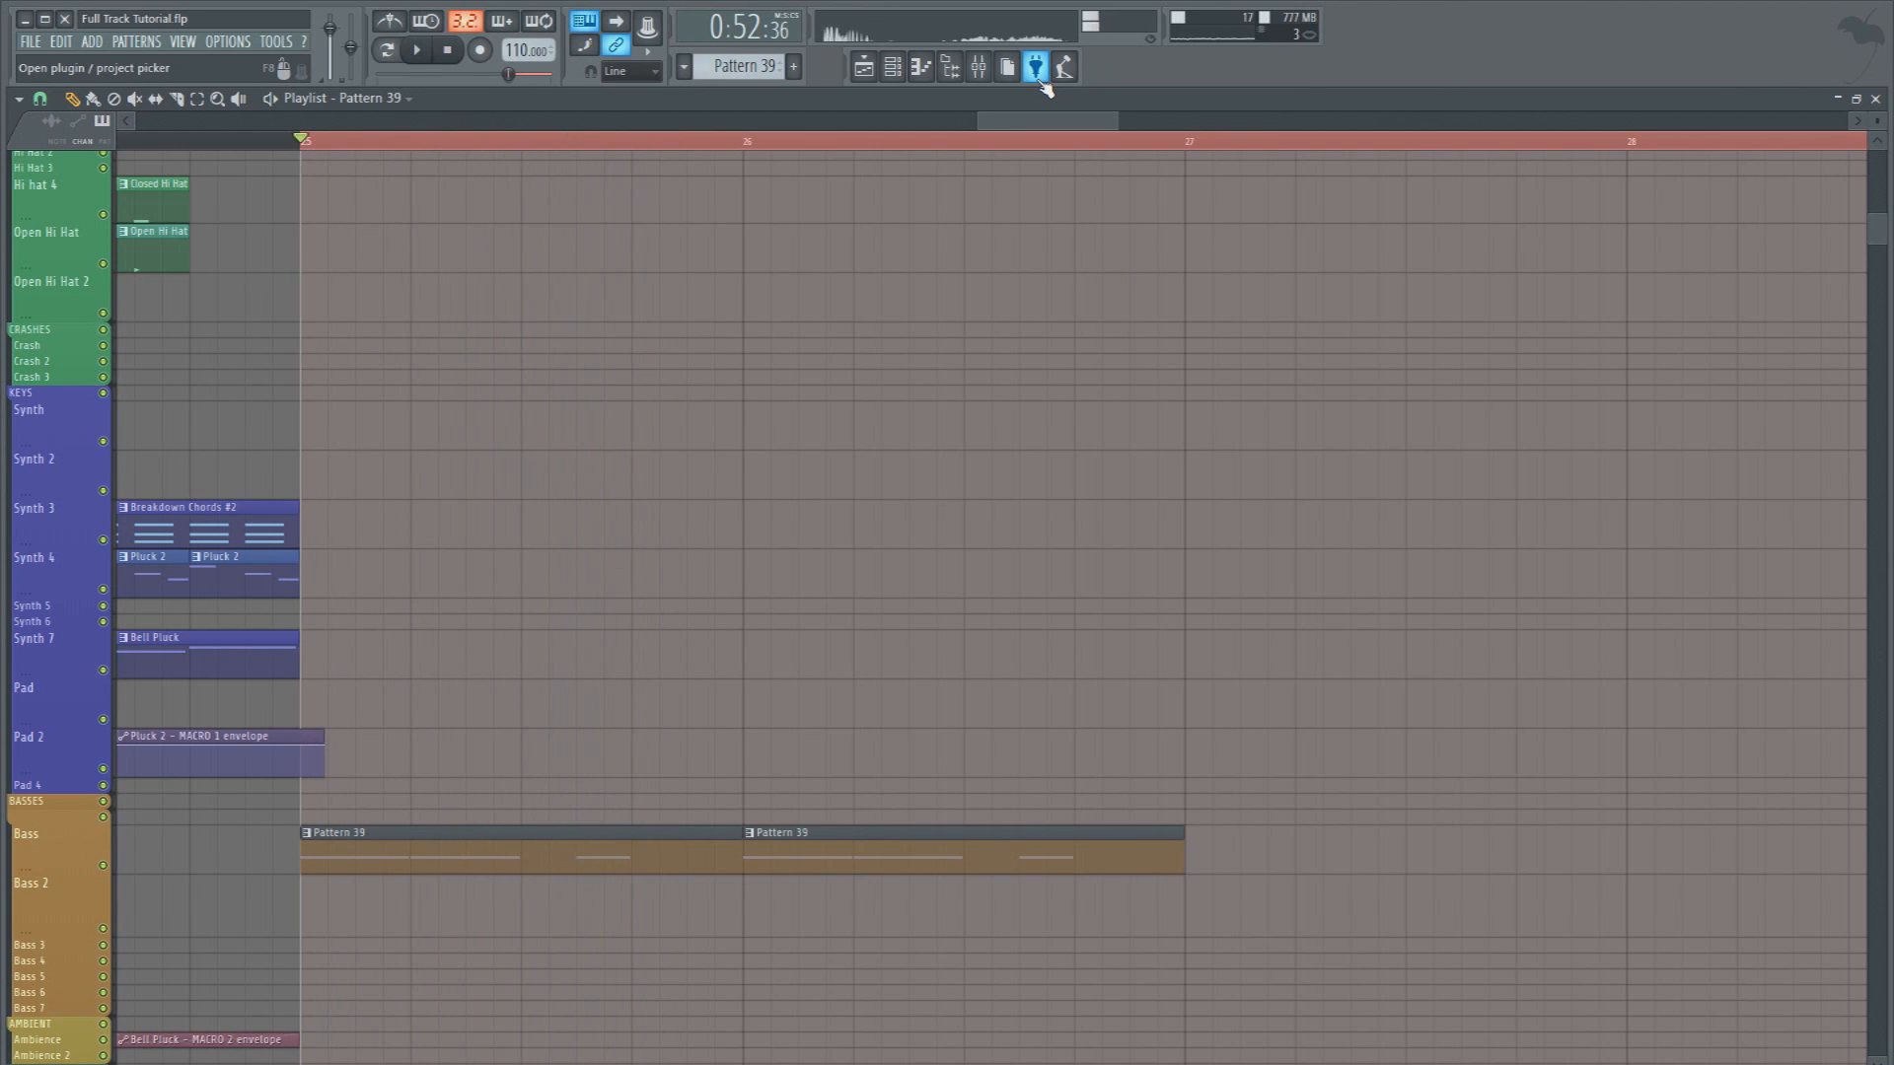
In Pattern 39's Massive #3 part, add a half-beat A4 note on beat 4 followed by a half-beat G#4 note
{"action": "double_click", "coordinate": [573, 847]}
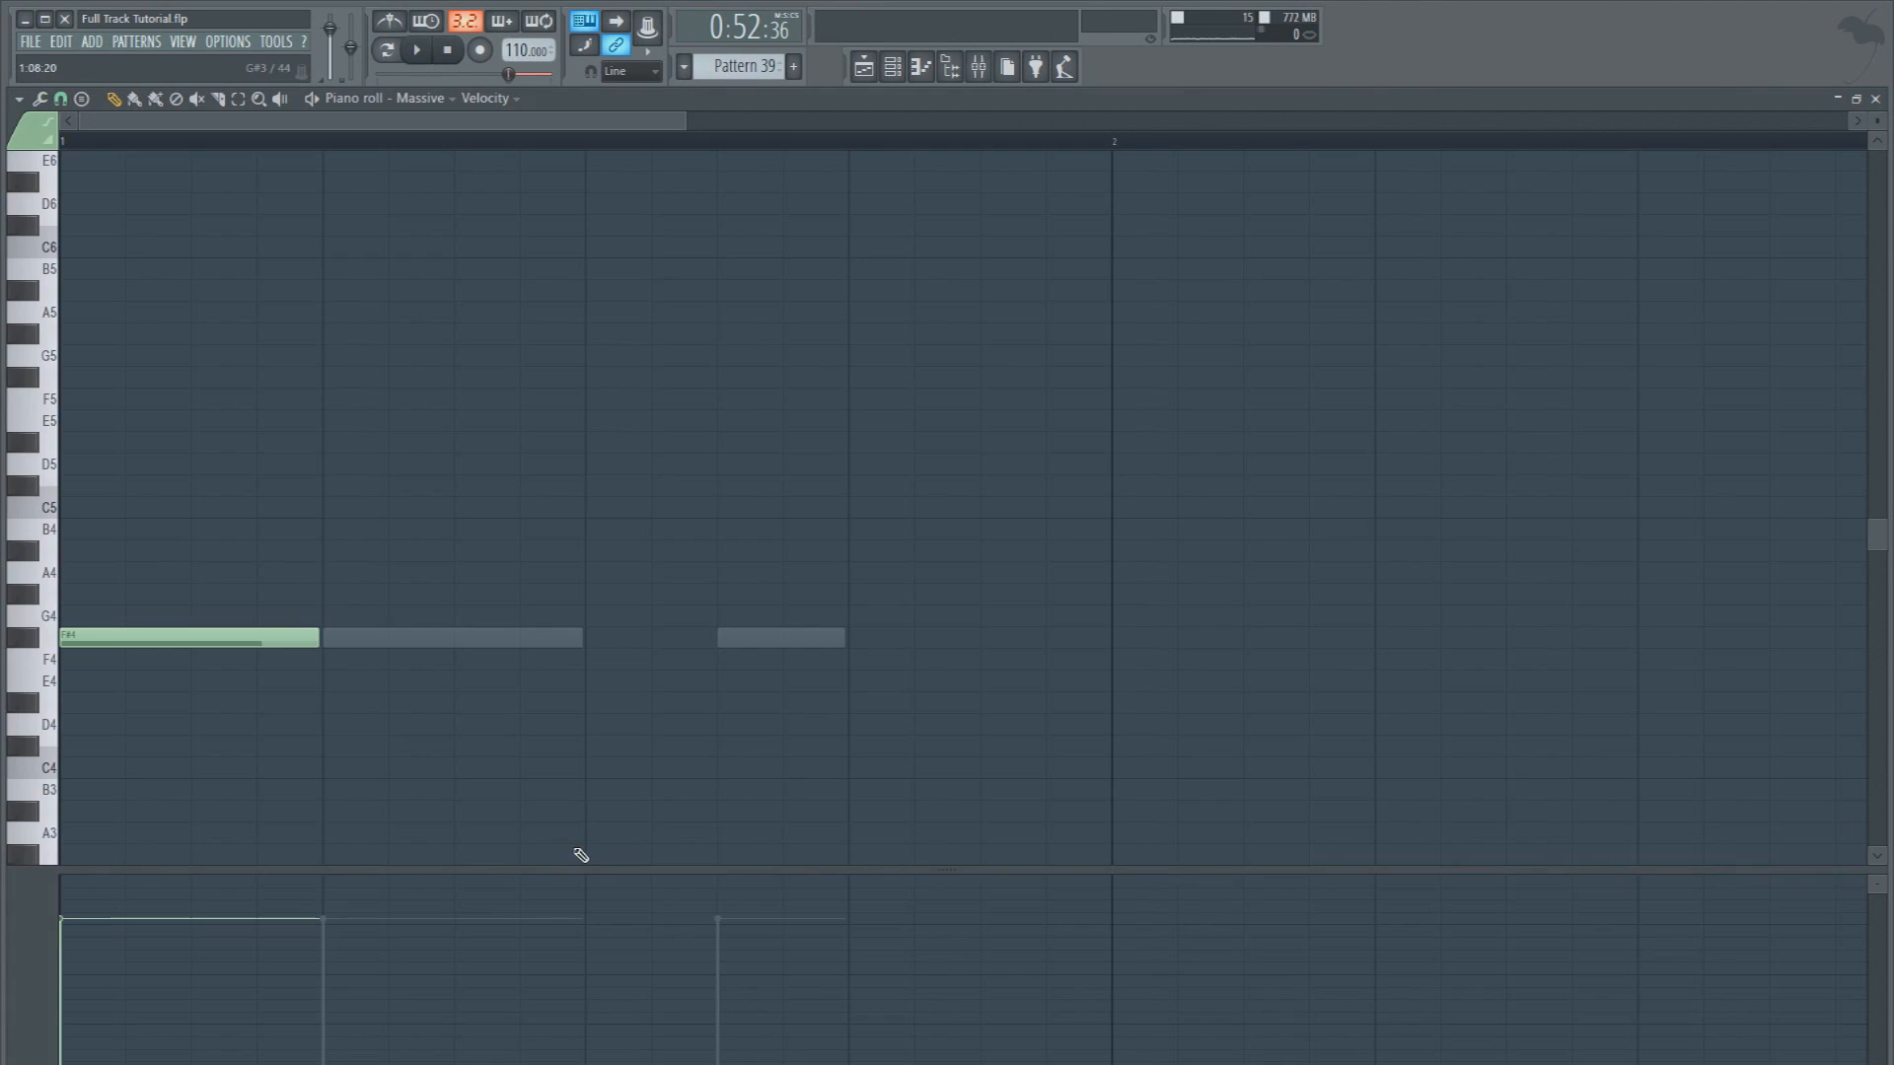
{"action": "double_click", "coordinate": [798, 639]}
{"action": "left_click", "coordinate": [855, 572]}
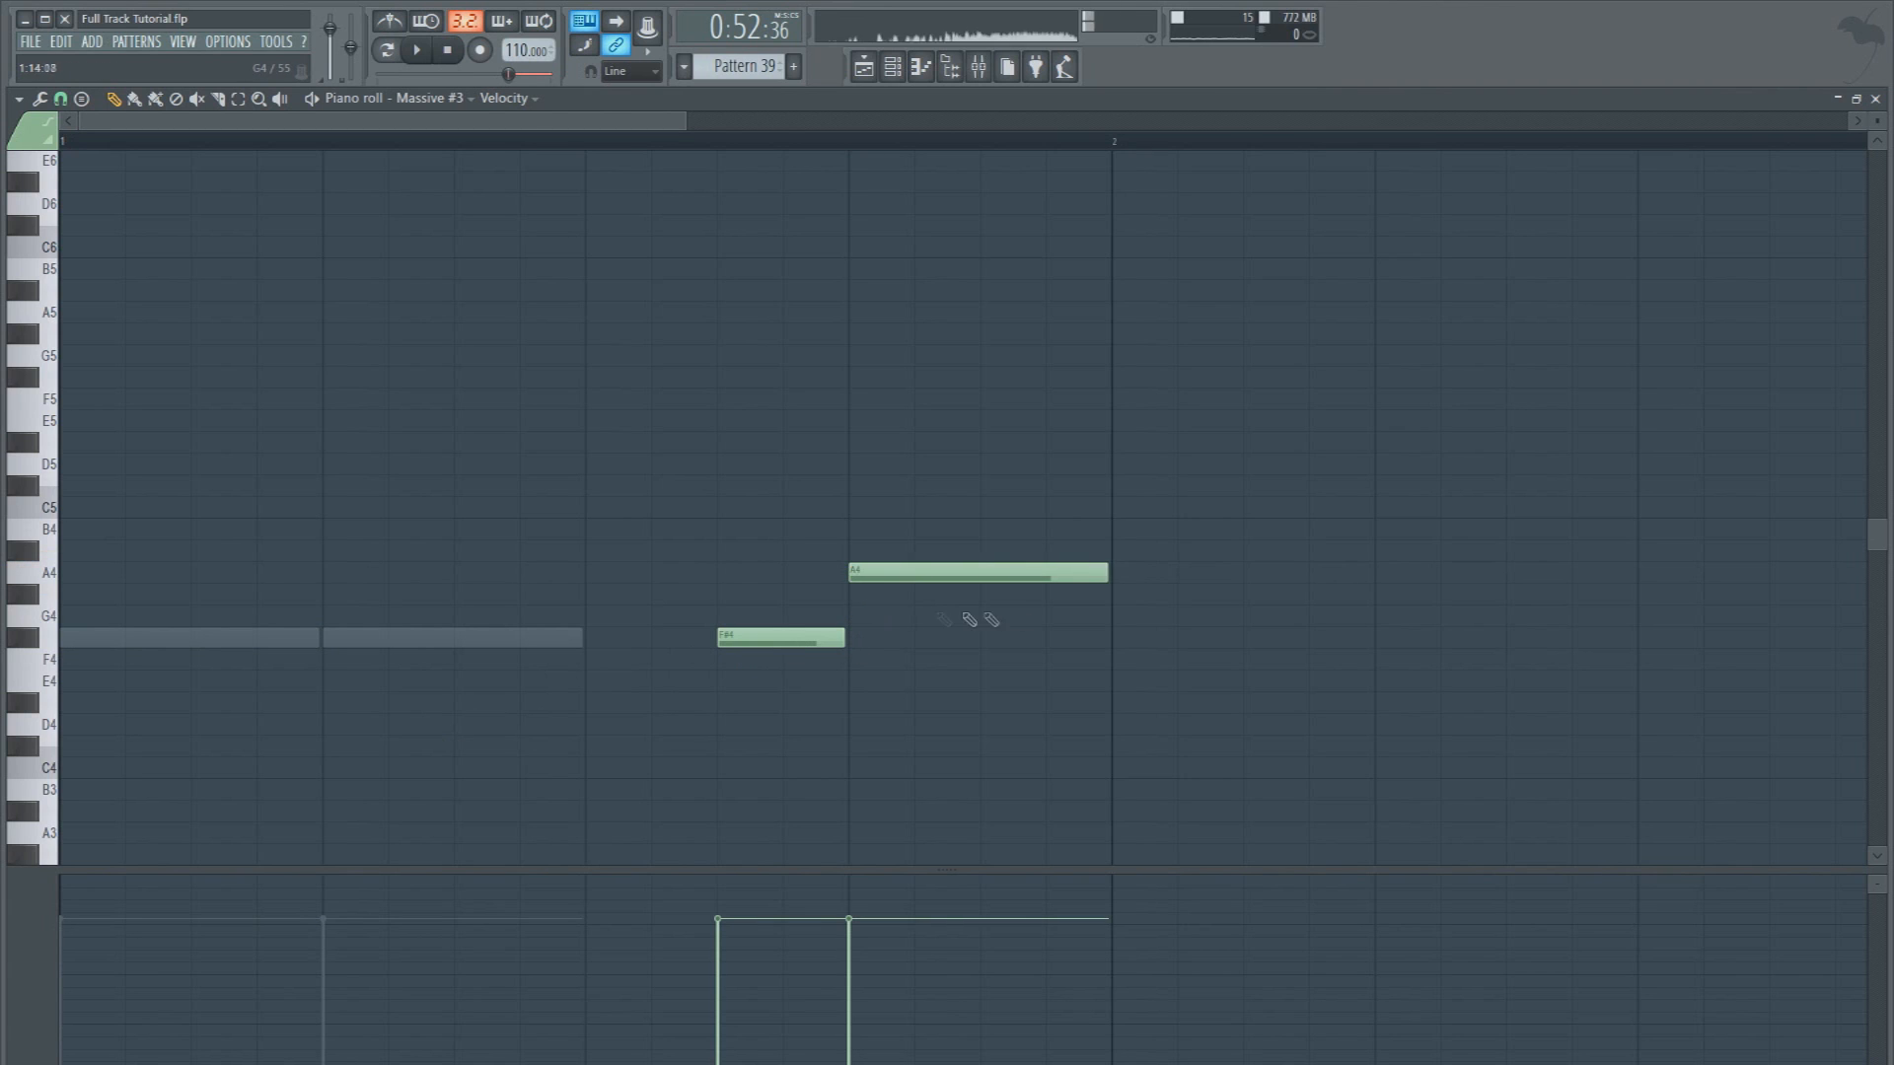
{"action": "left_click_drag", "start_coordinate": [1107, 574], "coordinate": [928, 575]}
{"action": "left_click", "coordinate": [984, 595]}
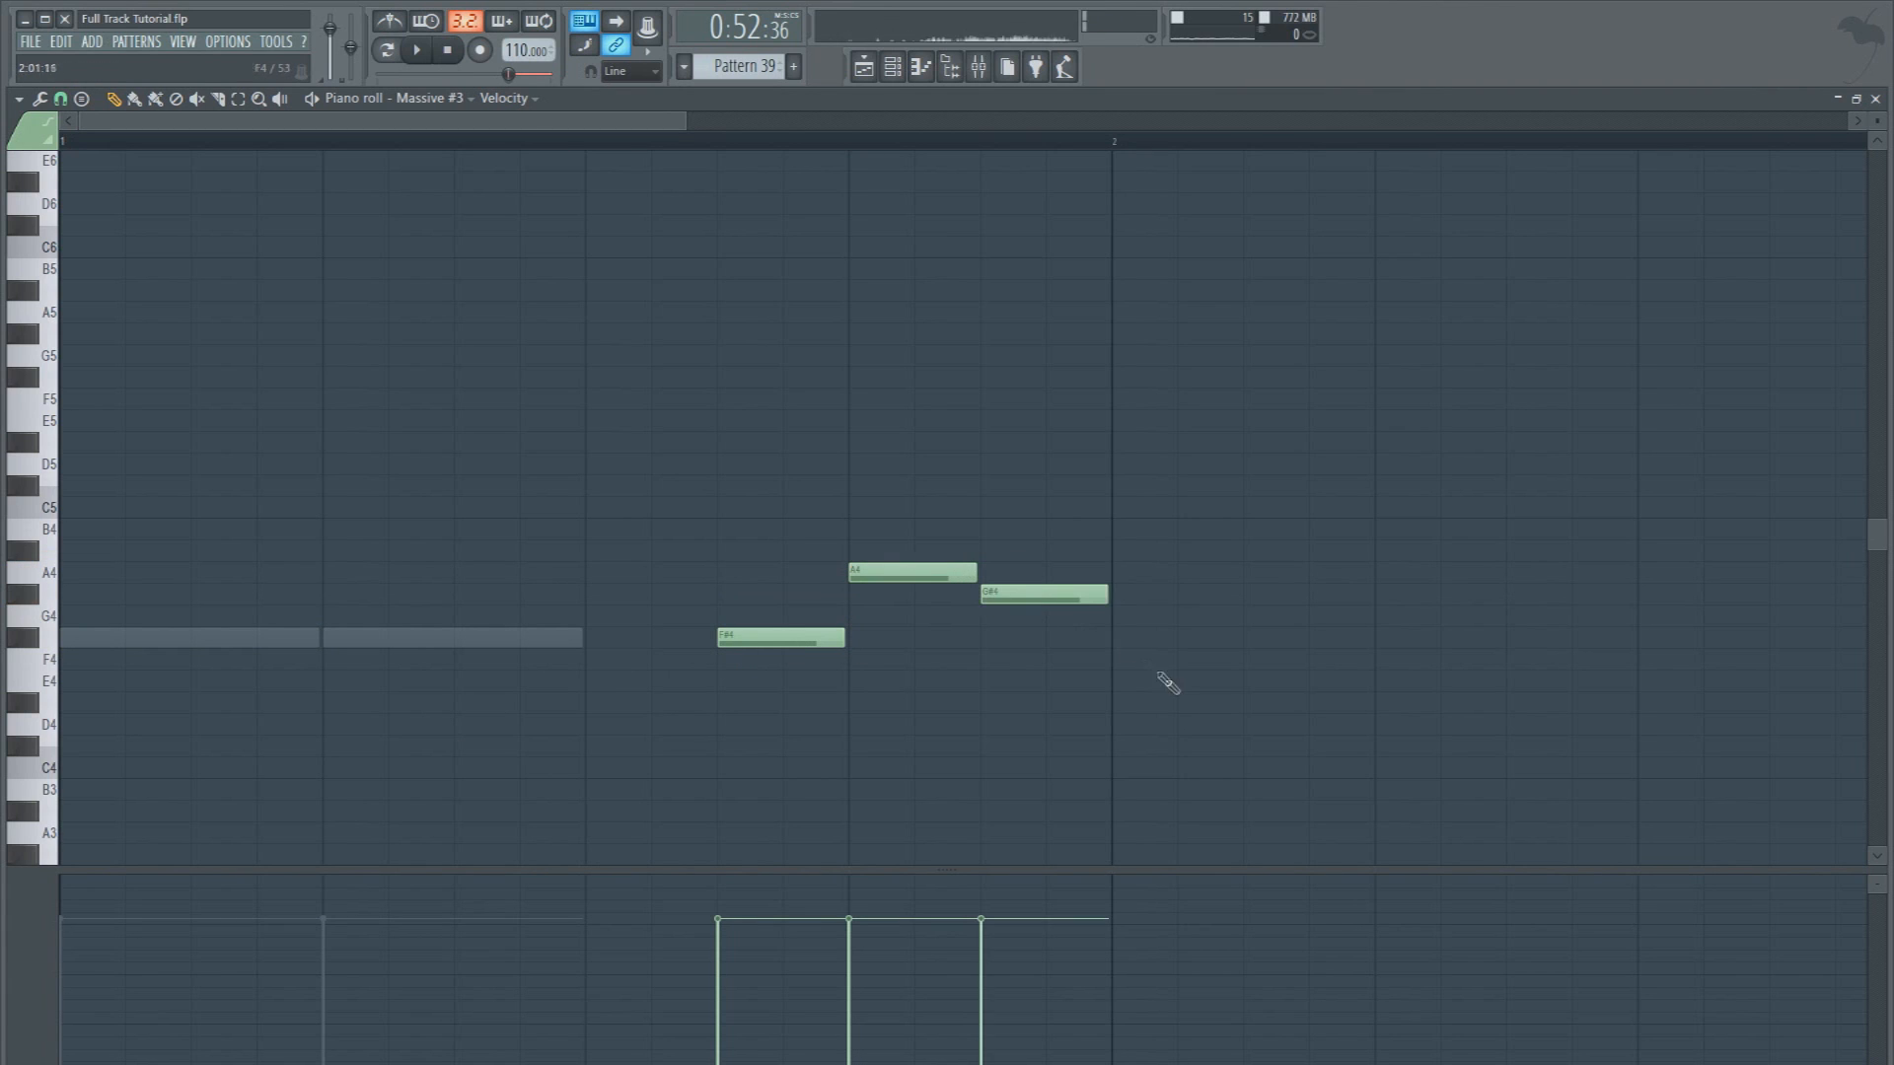
Shorten all three Massive #3 notes slightly to leave gaps between them, and play the bass pattern back
{"action": "key", "text": "ctrl+a"}
{"action": "left_click_drag", "start_coordinate": [972, 576], "coordinate": [962, 576]}
{"action": "left_click", "coordinate": [972, 516]}
{"action": "key", "text": "space"}
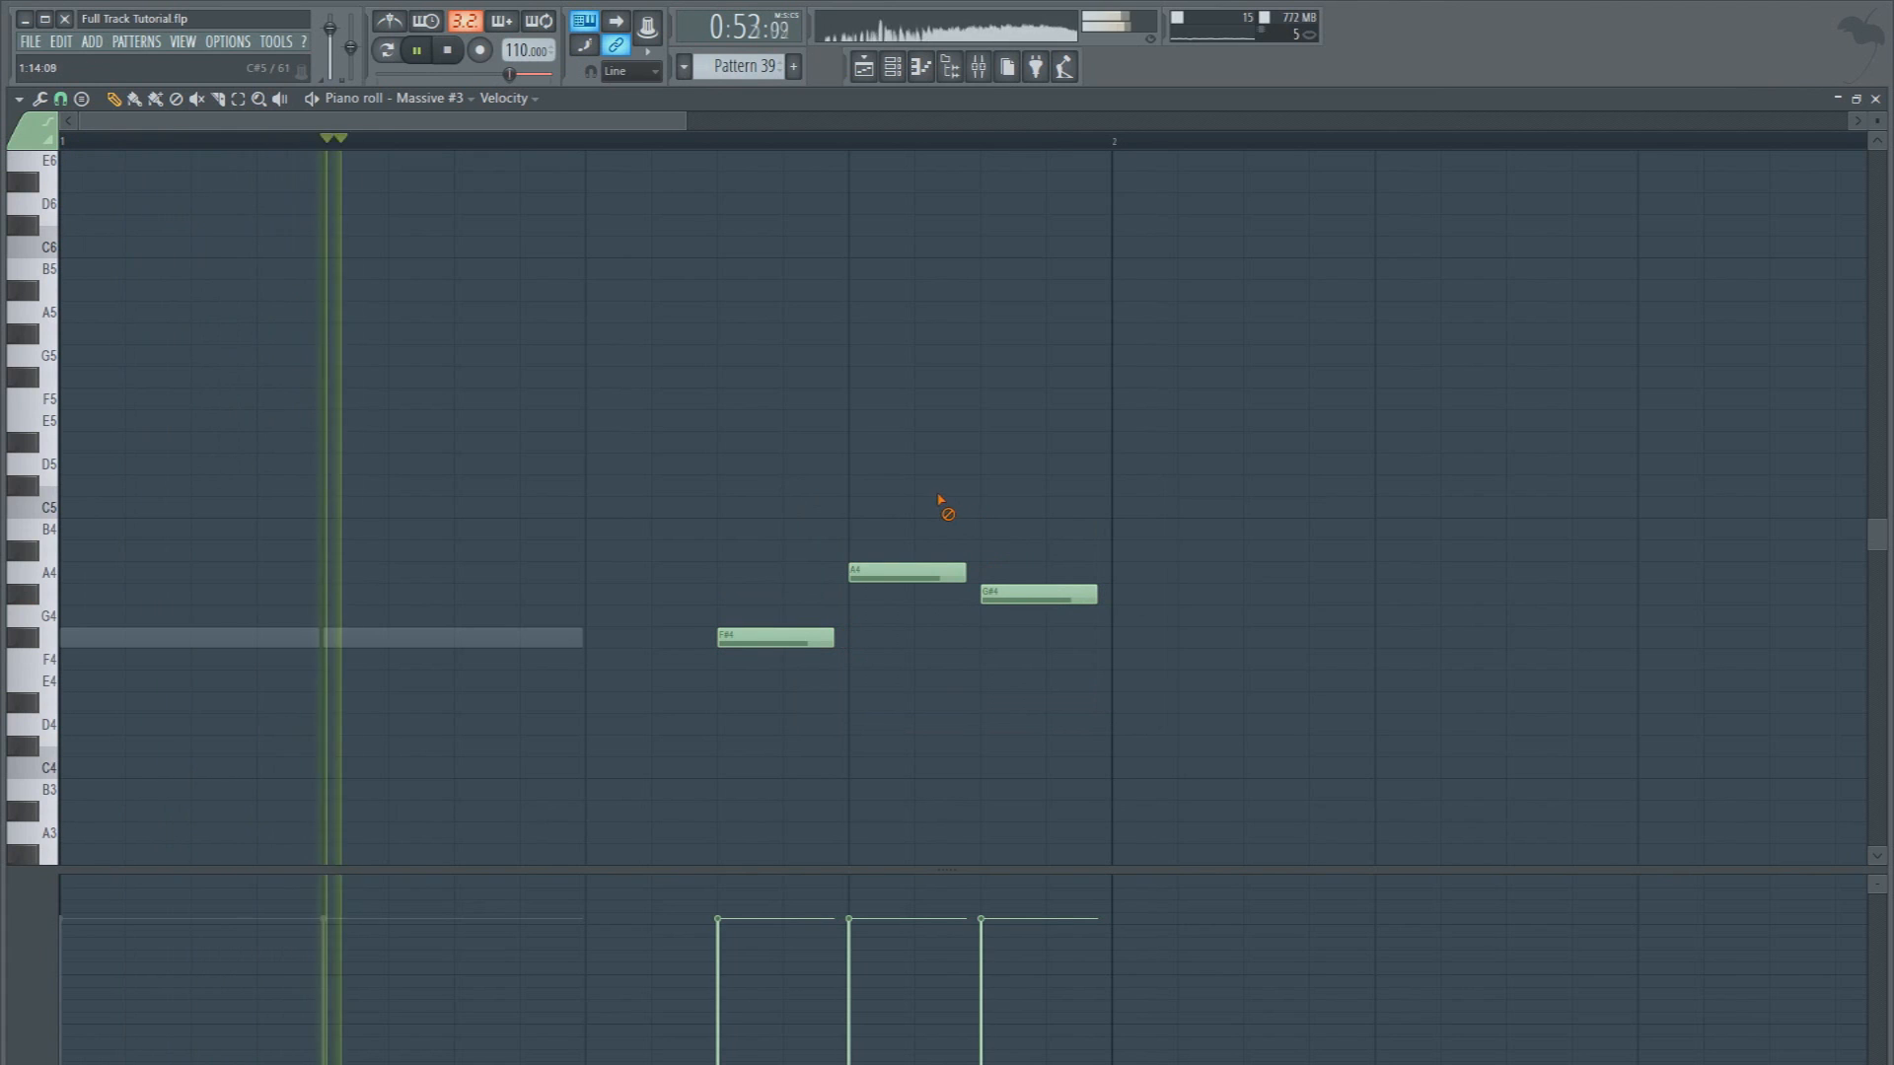
{"action": "key", "text": "space"}
{"action": "left_click", "coordinate": [871, 72]}
{"action": "key", "text": "space"}
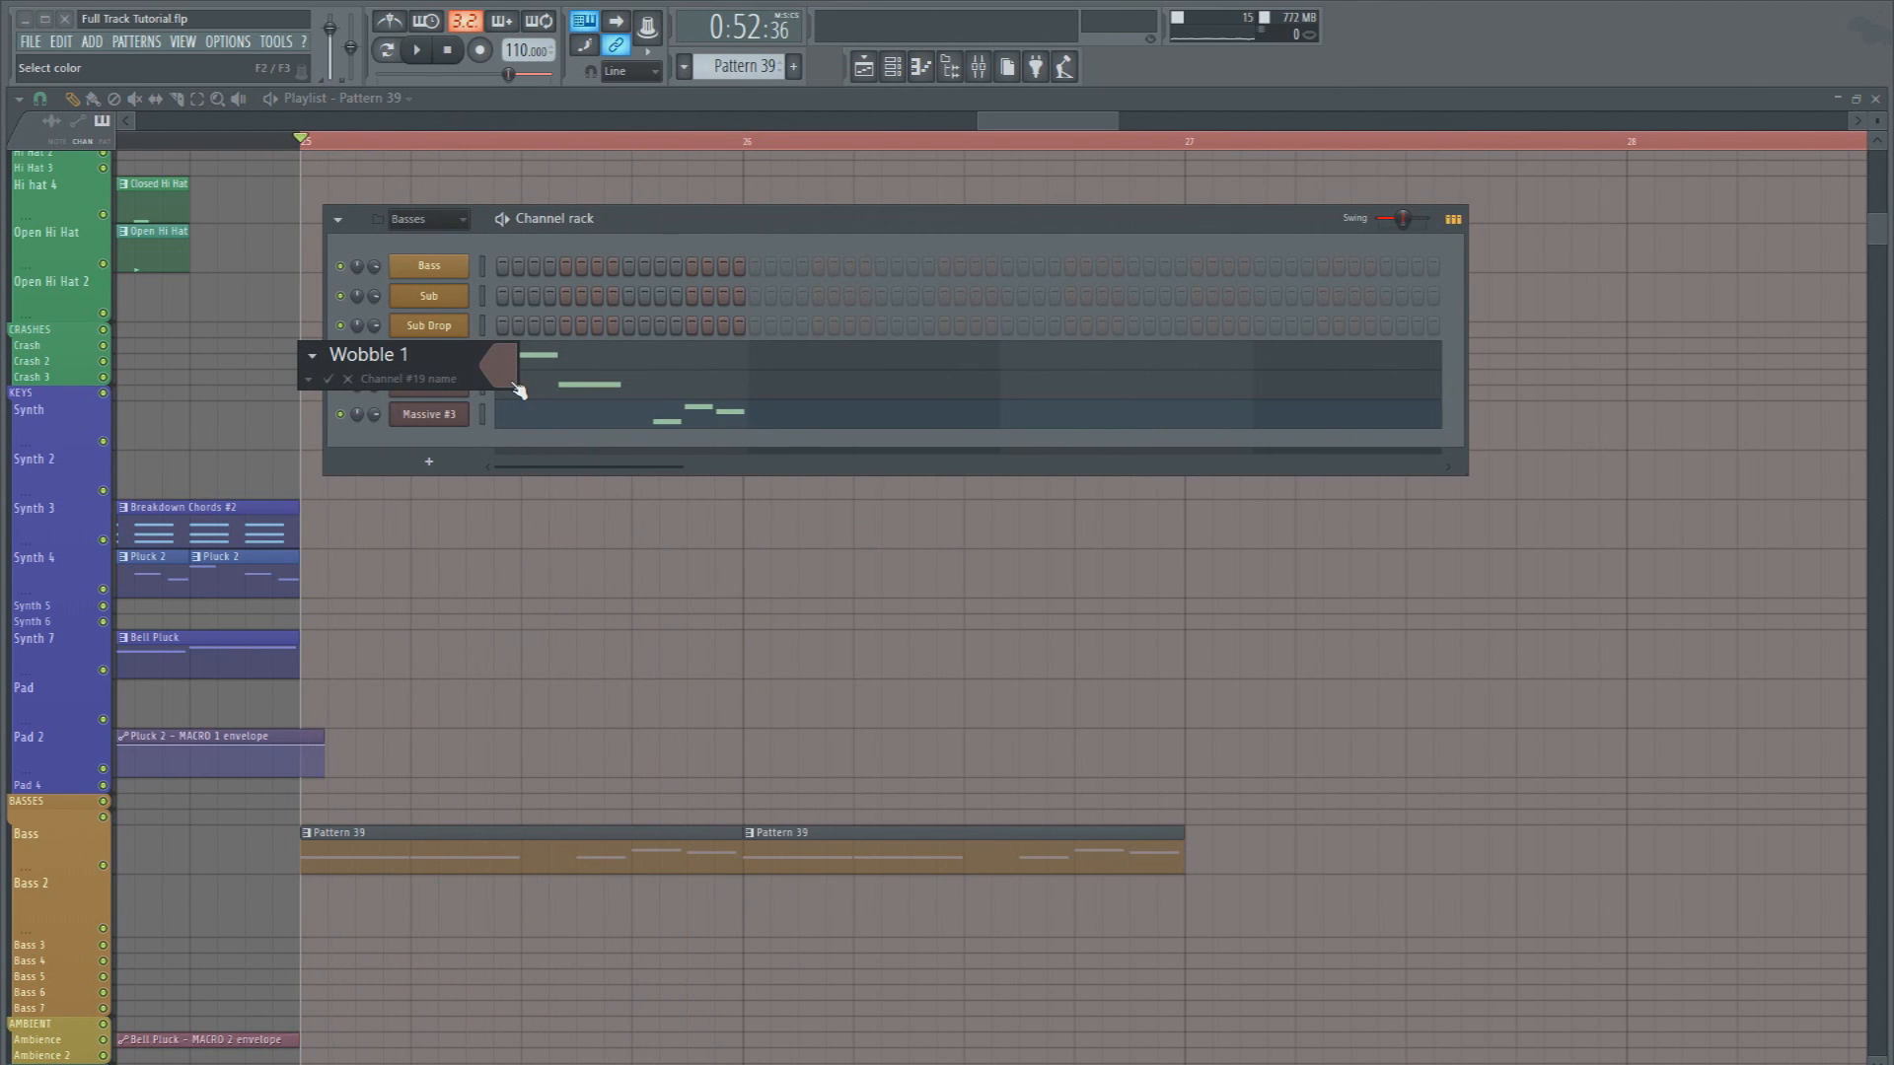
Name the first Massive channel Wobble 1, route its mixer insert 41 only to Bass track 37, and play it back
{"action": "left_click", "coordinate": [515, 388]}
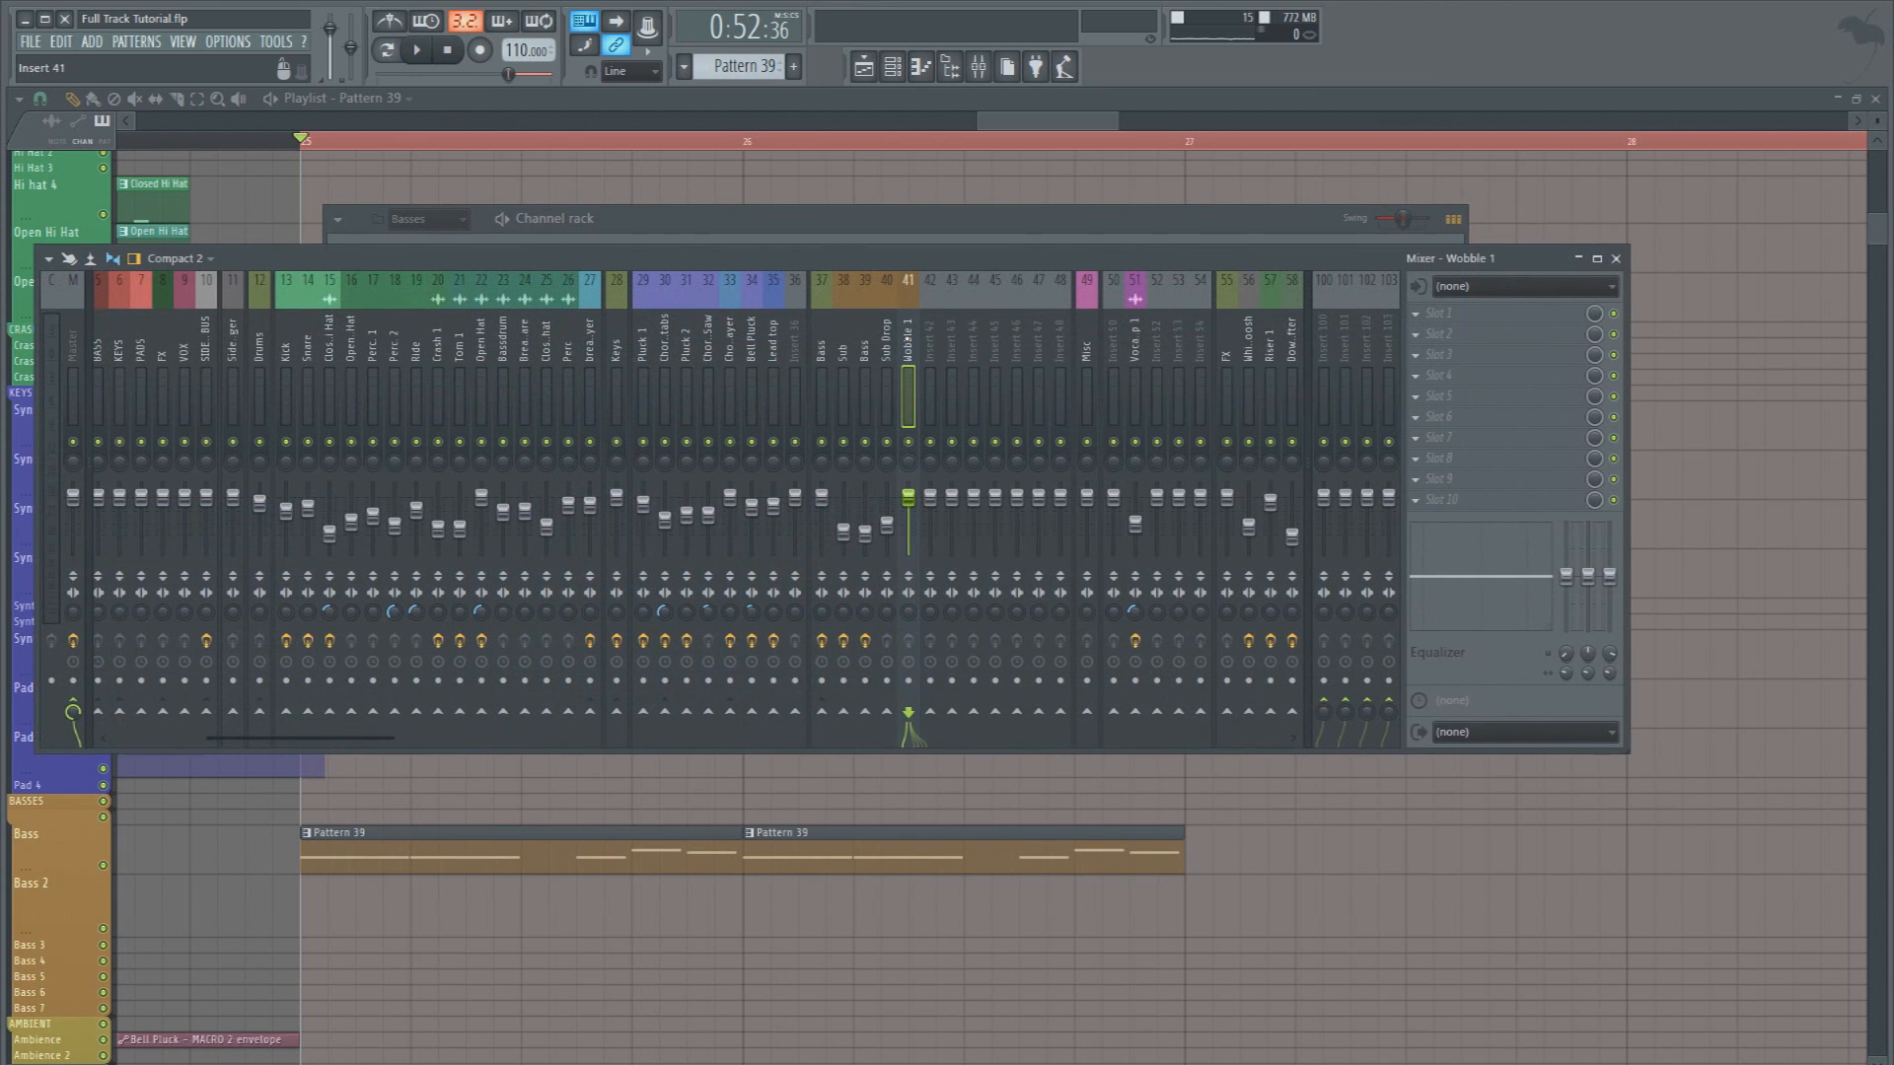
{"action": "right_click", "coordinate": [822, 712]}
{"action": "left_click", "coordinate": [843, 754]}
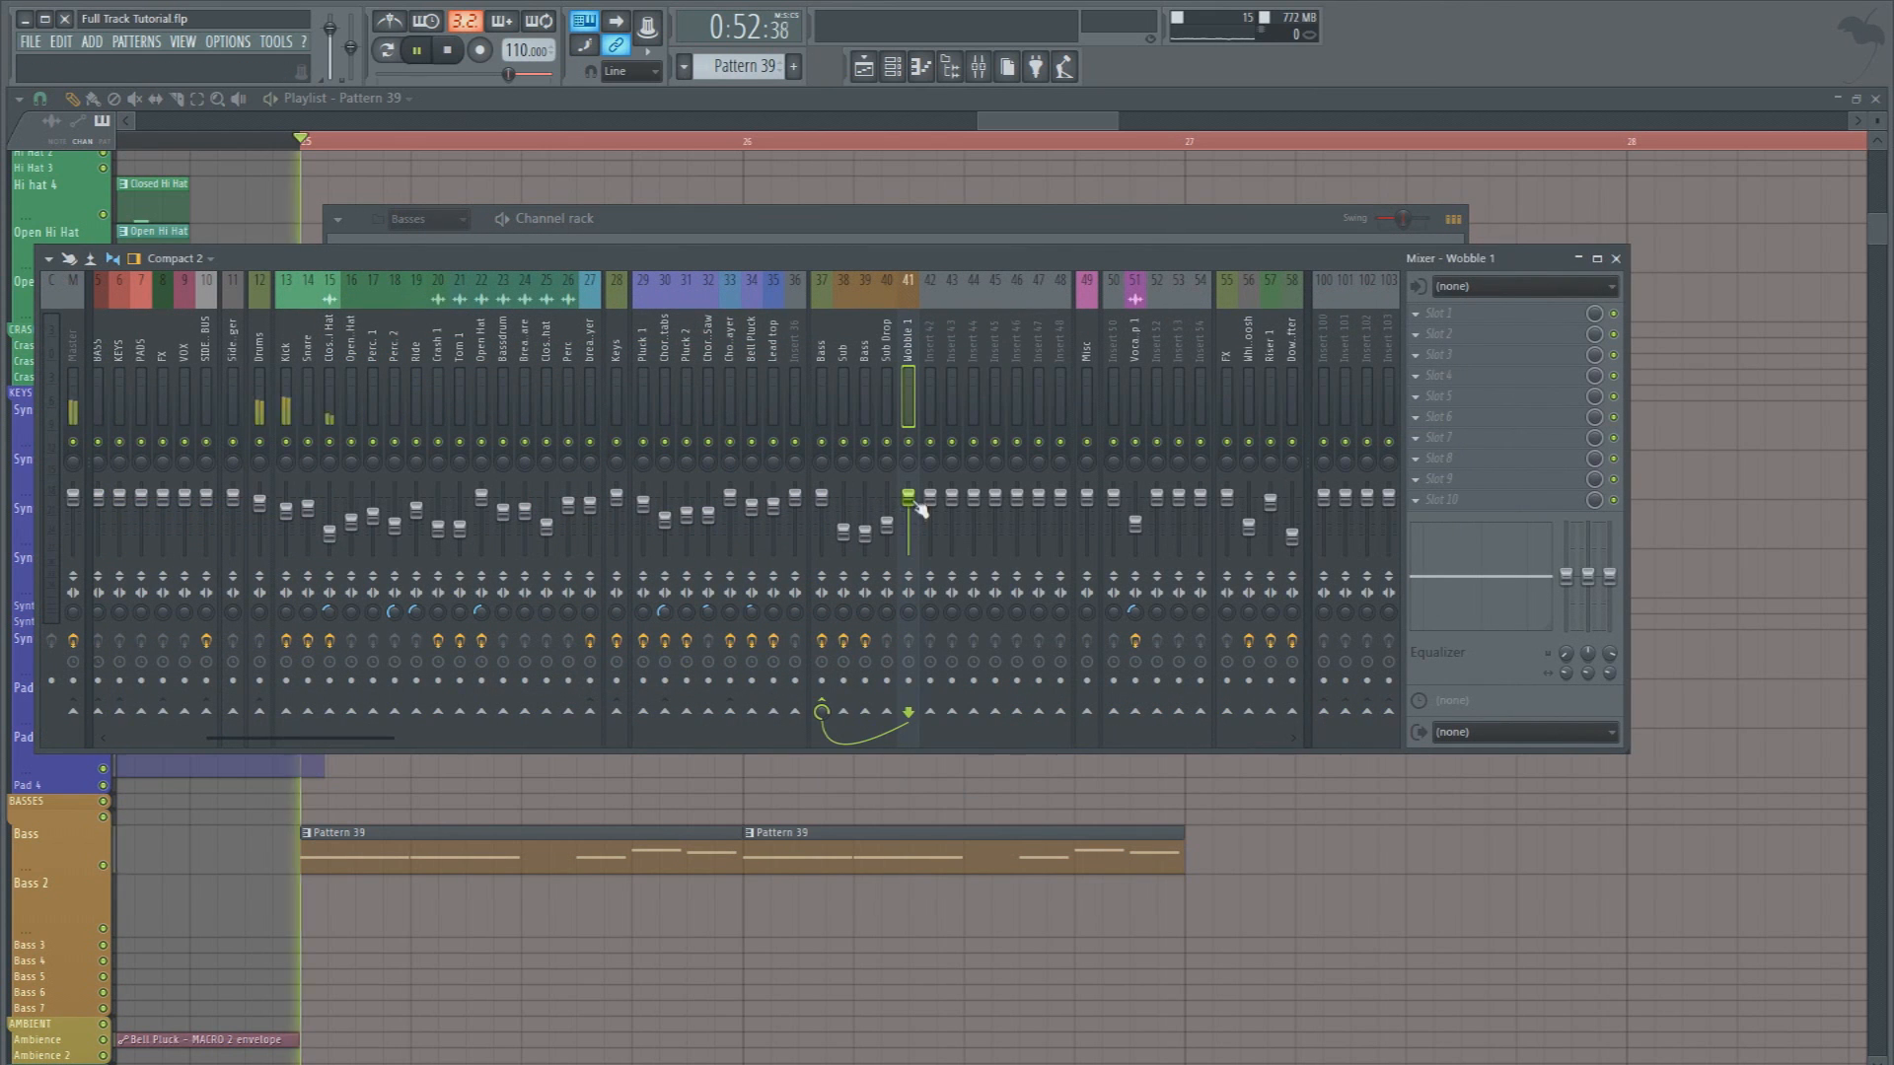
{"action": "key", "text": "space"}
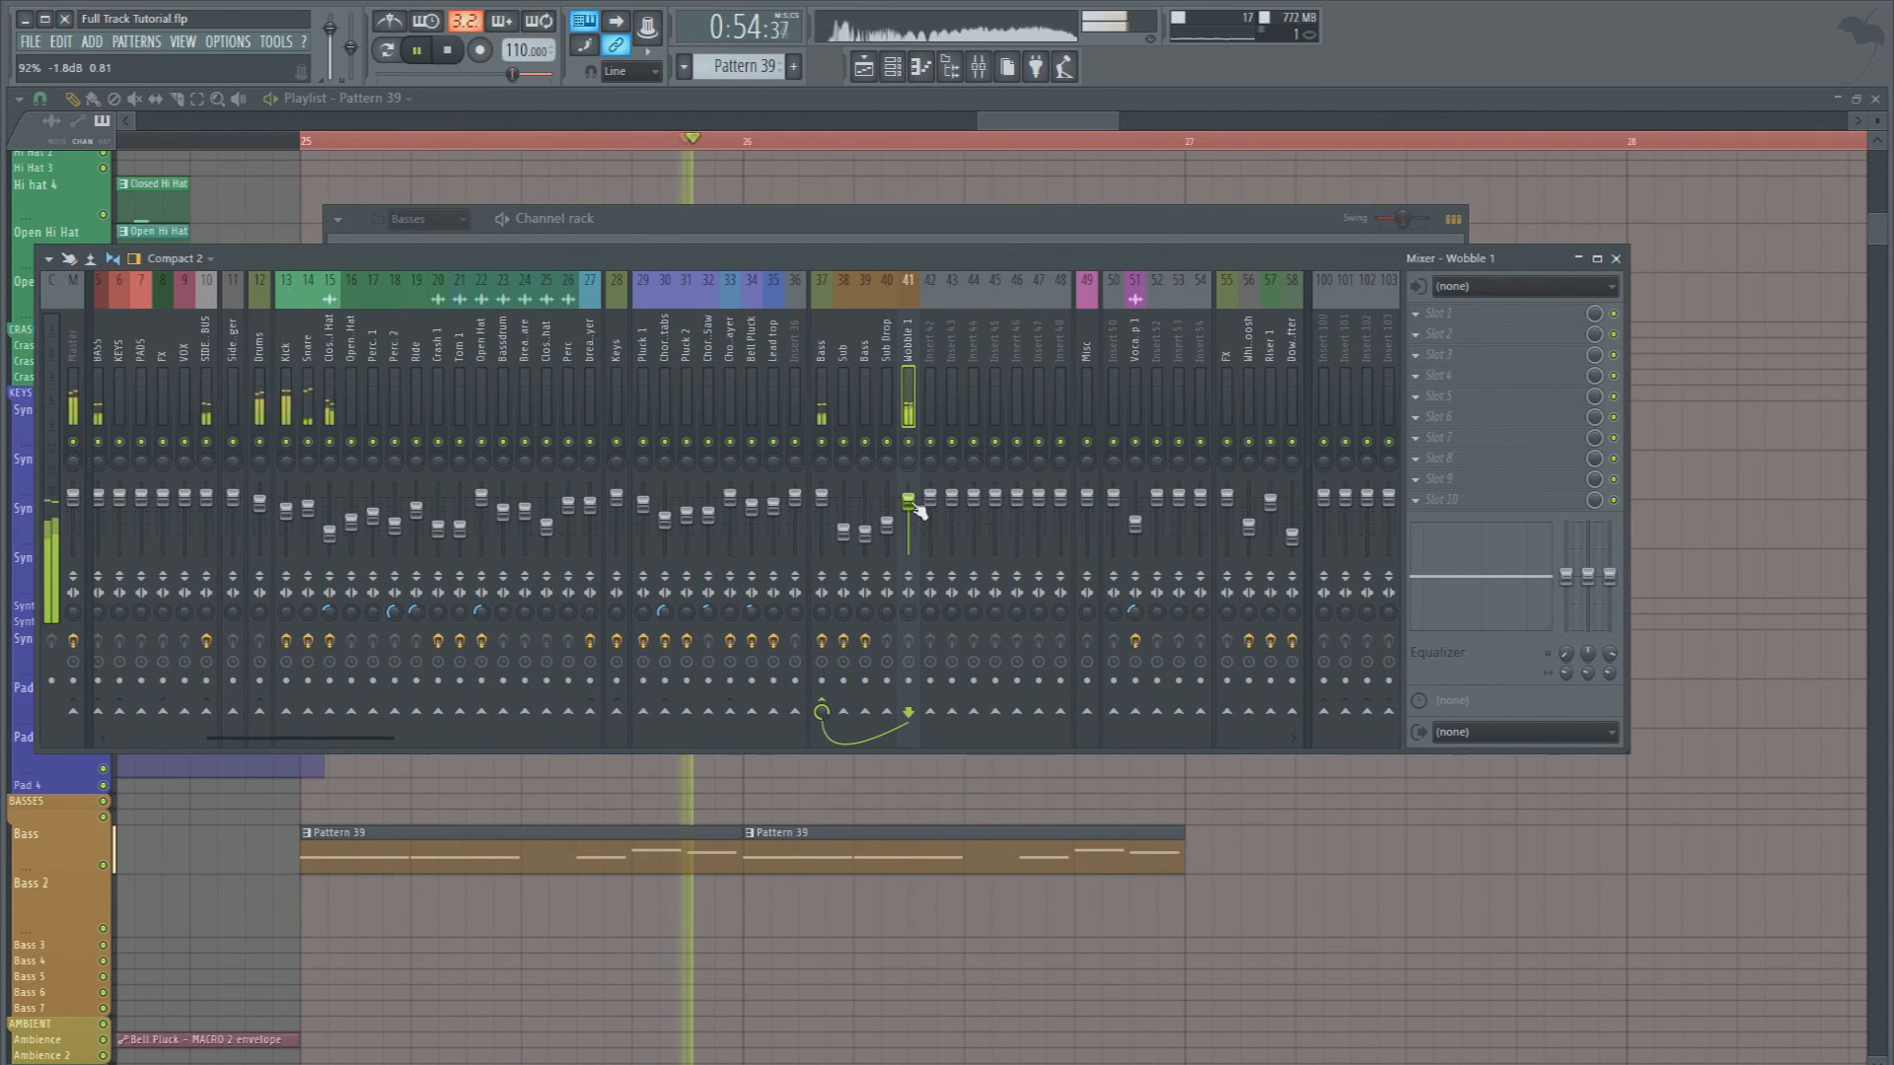
{"action": "key", "text": "space"}
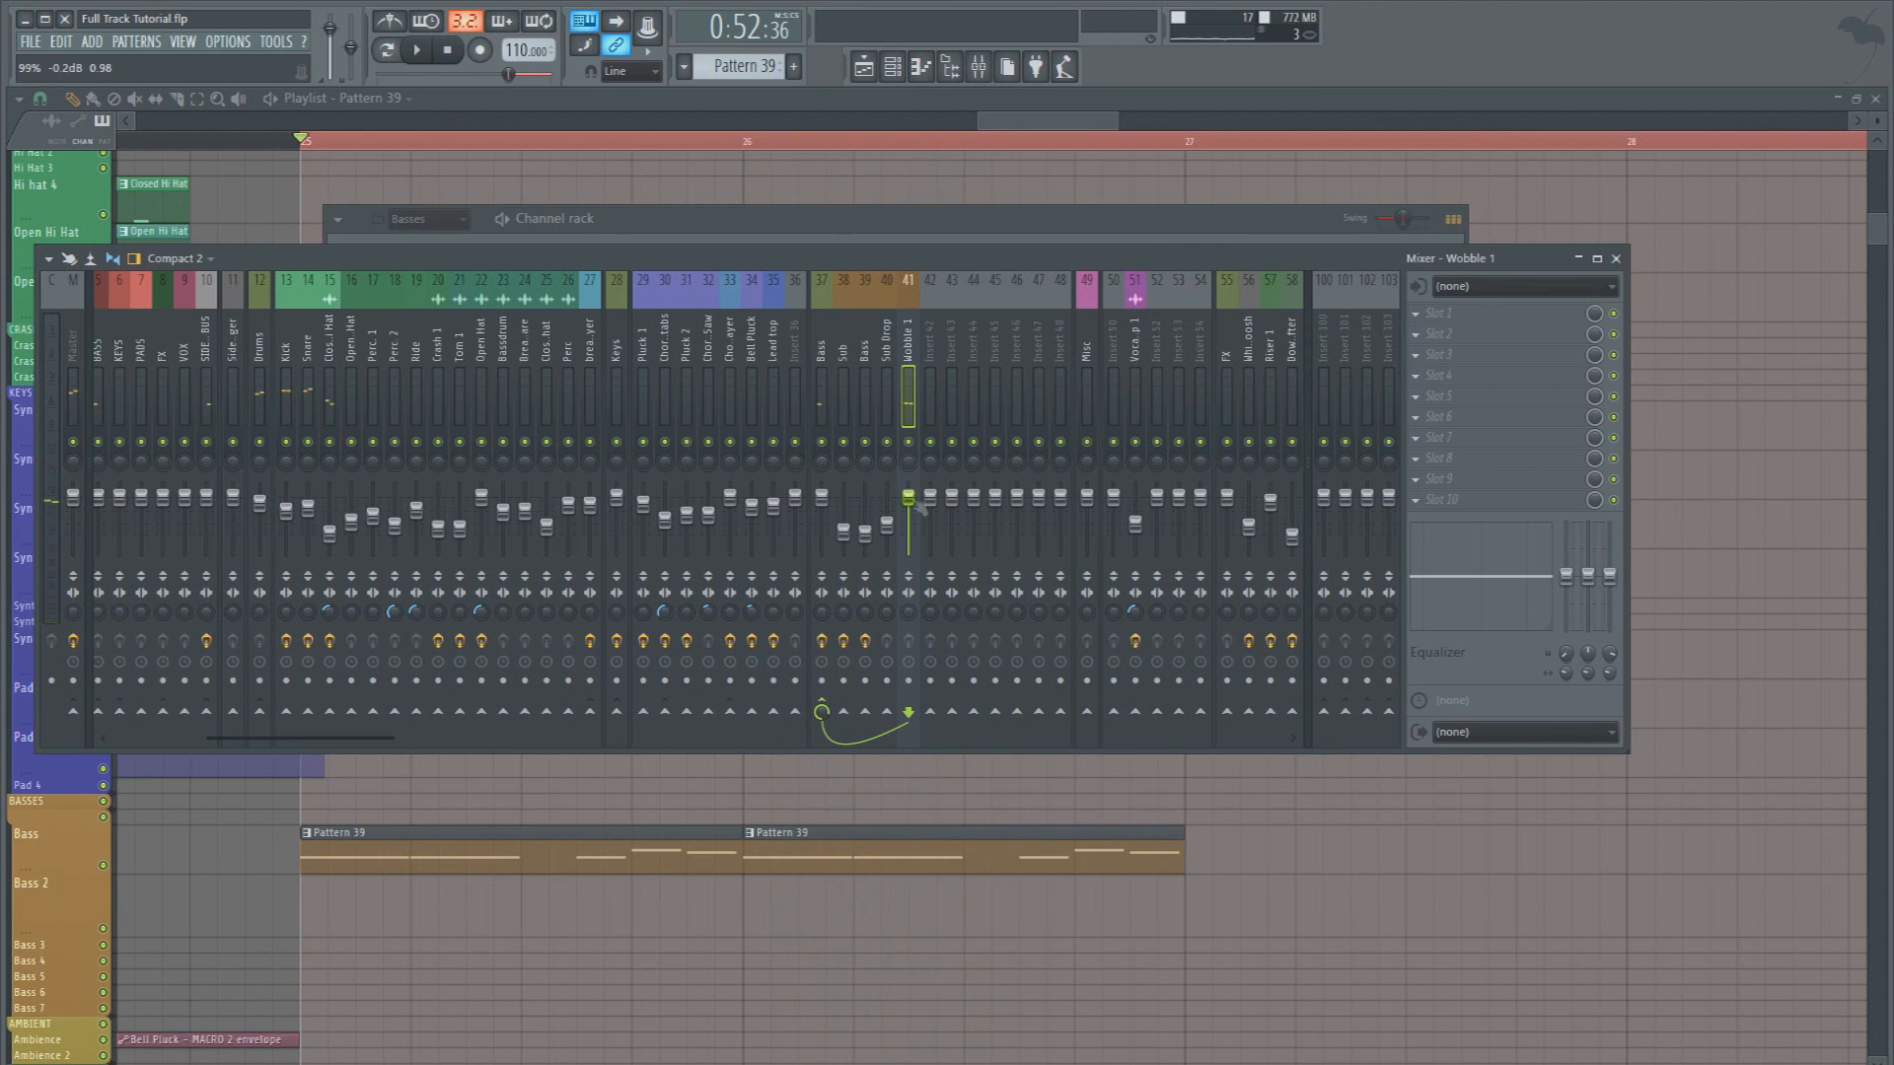
In Wobble 1's Massive editor, adjust modulator 5's rate and its range on the modulation oscillator's phase between playbacks
{"action": "key", "text": "F12"}
{"action": "key", "text": "space"}
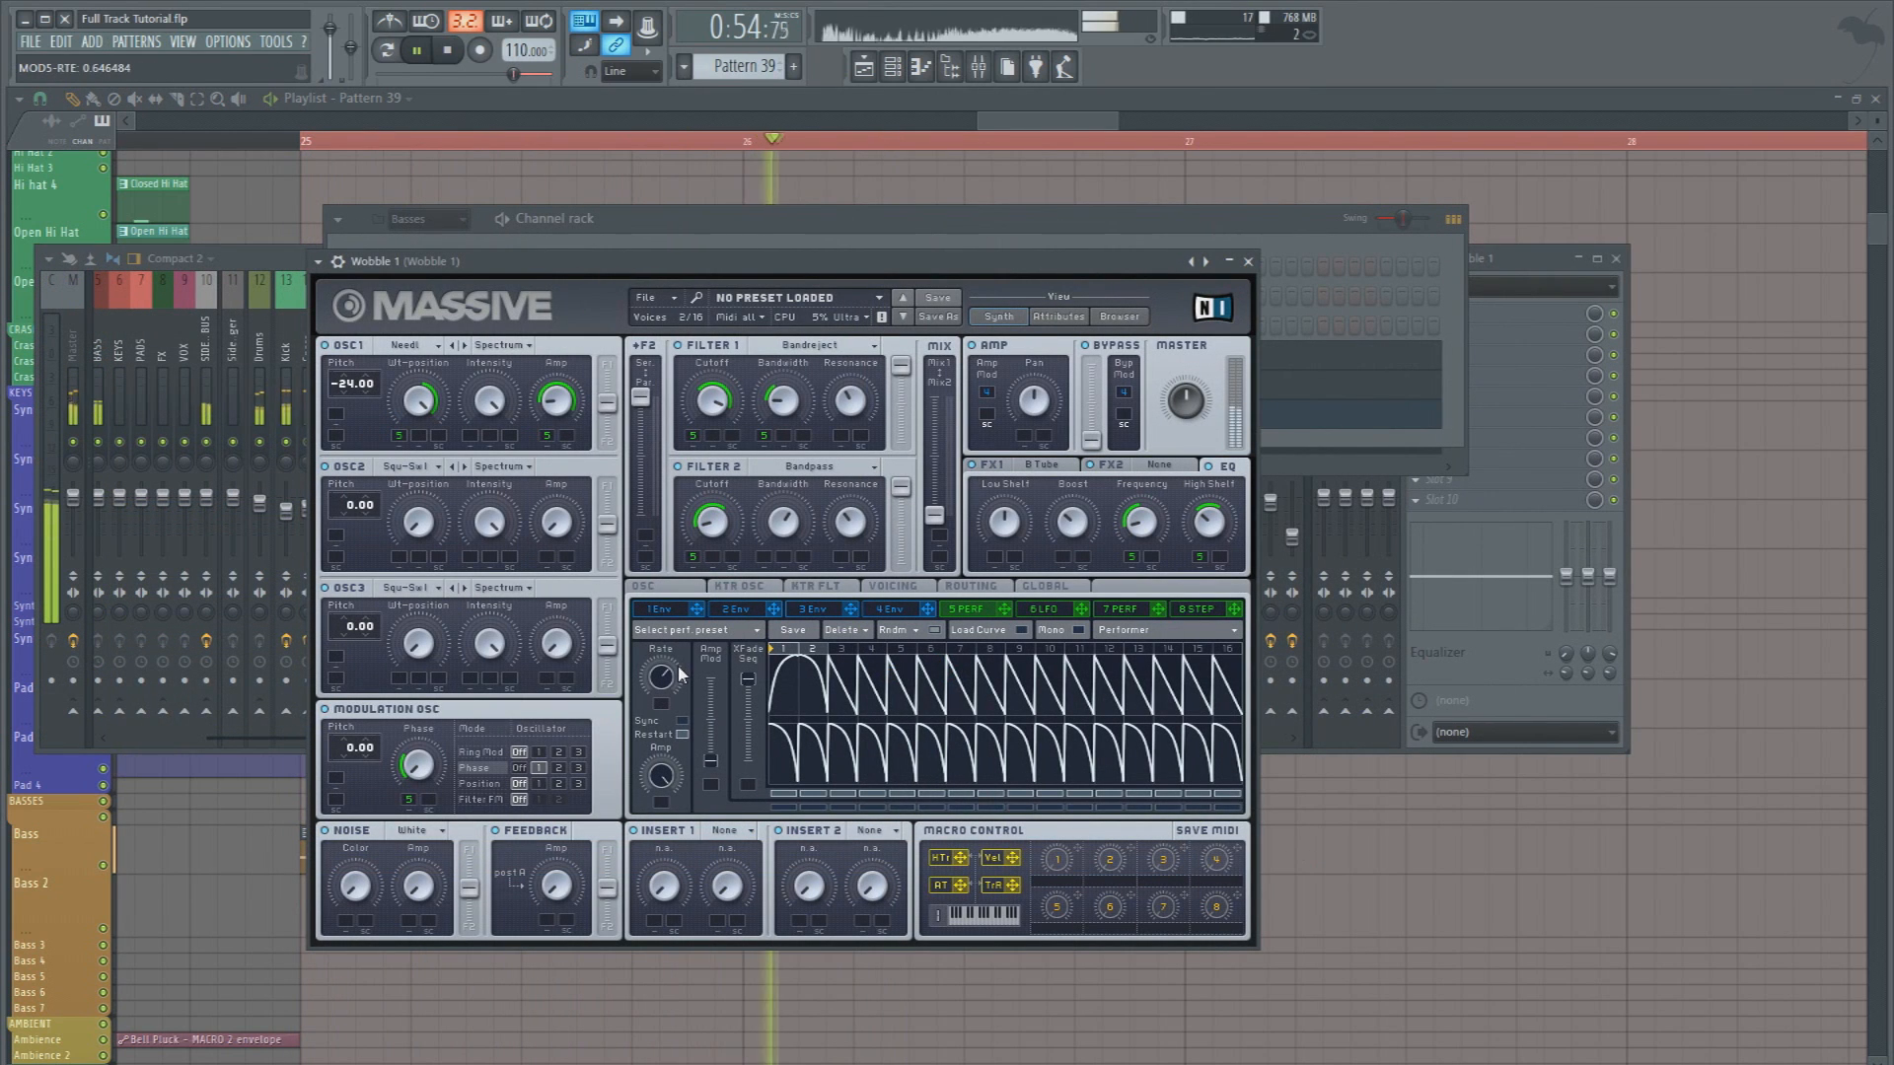
{"action": "key", "text": "space"}
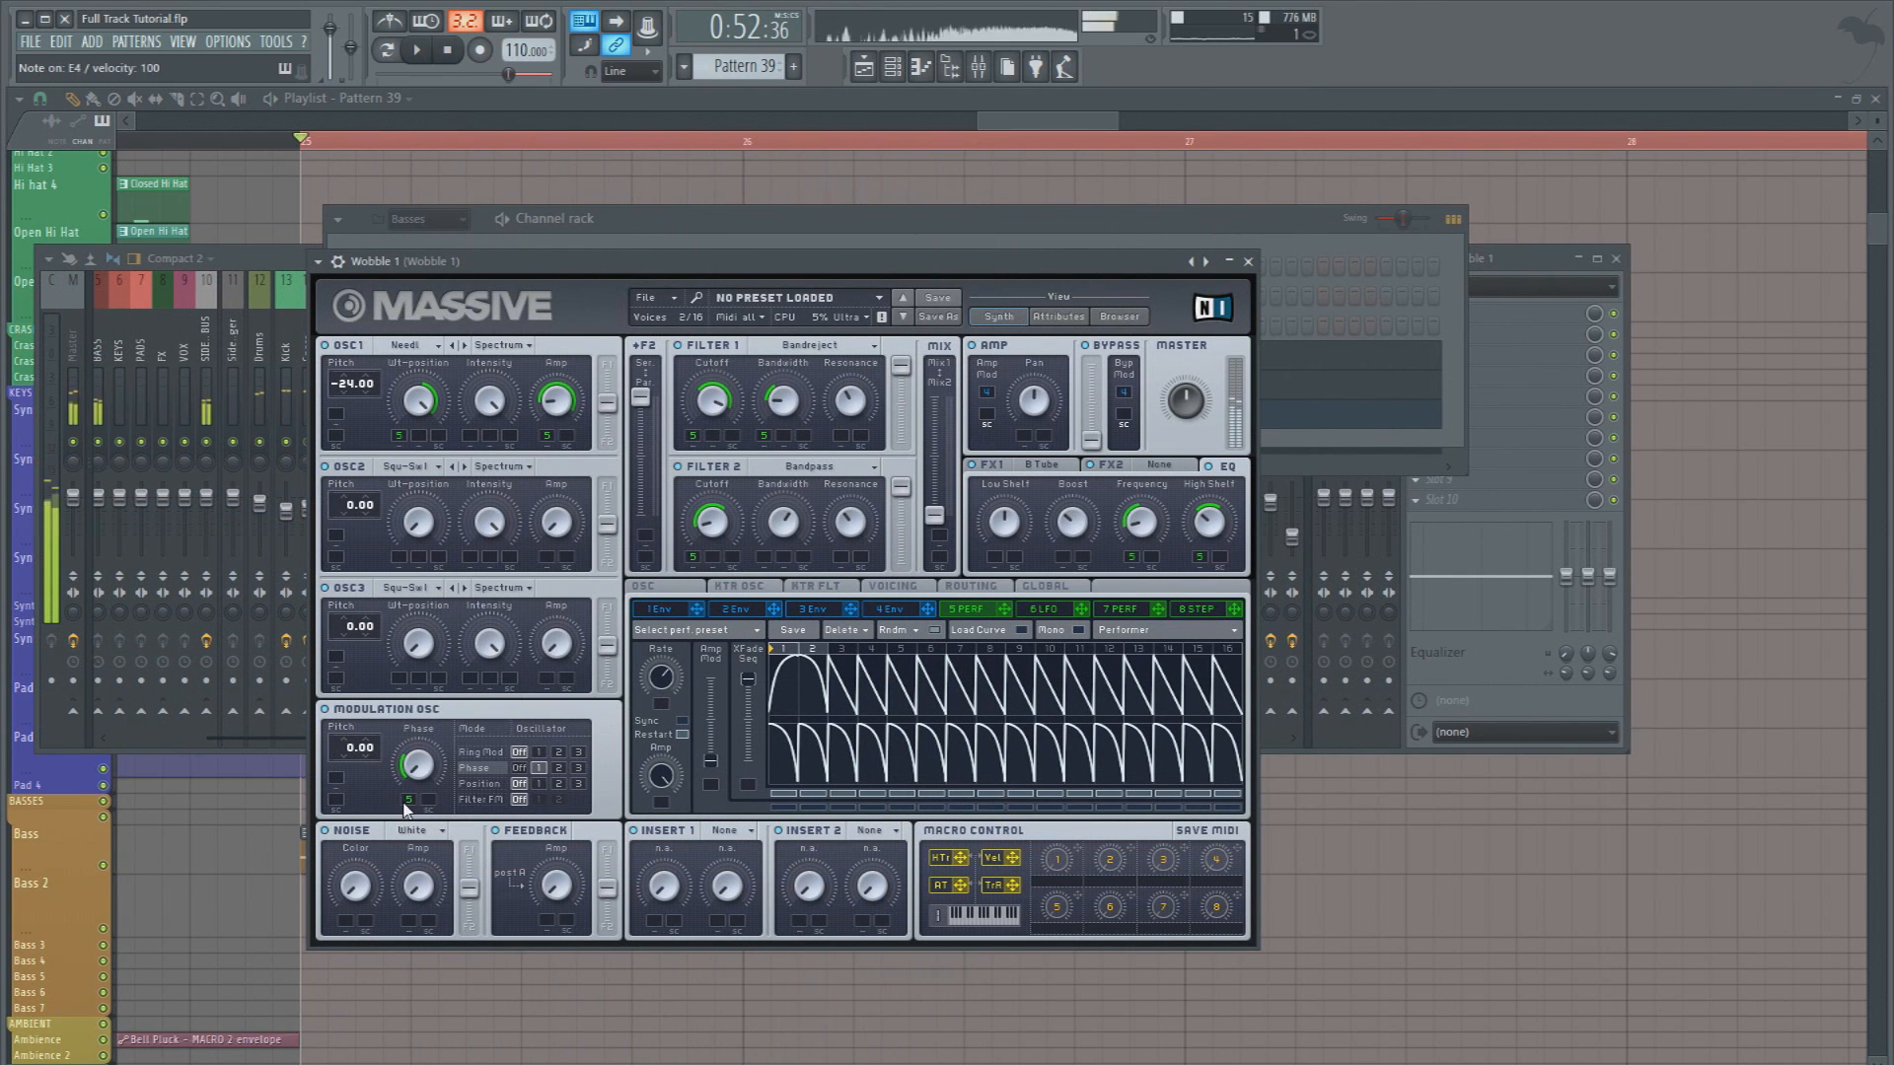
{"action": "key", "text": "space"}
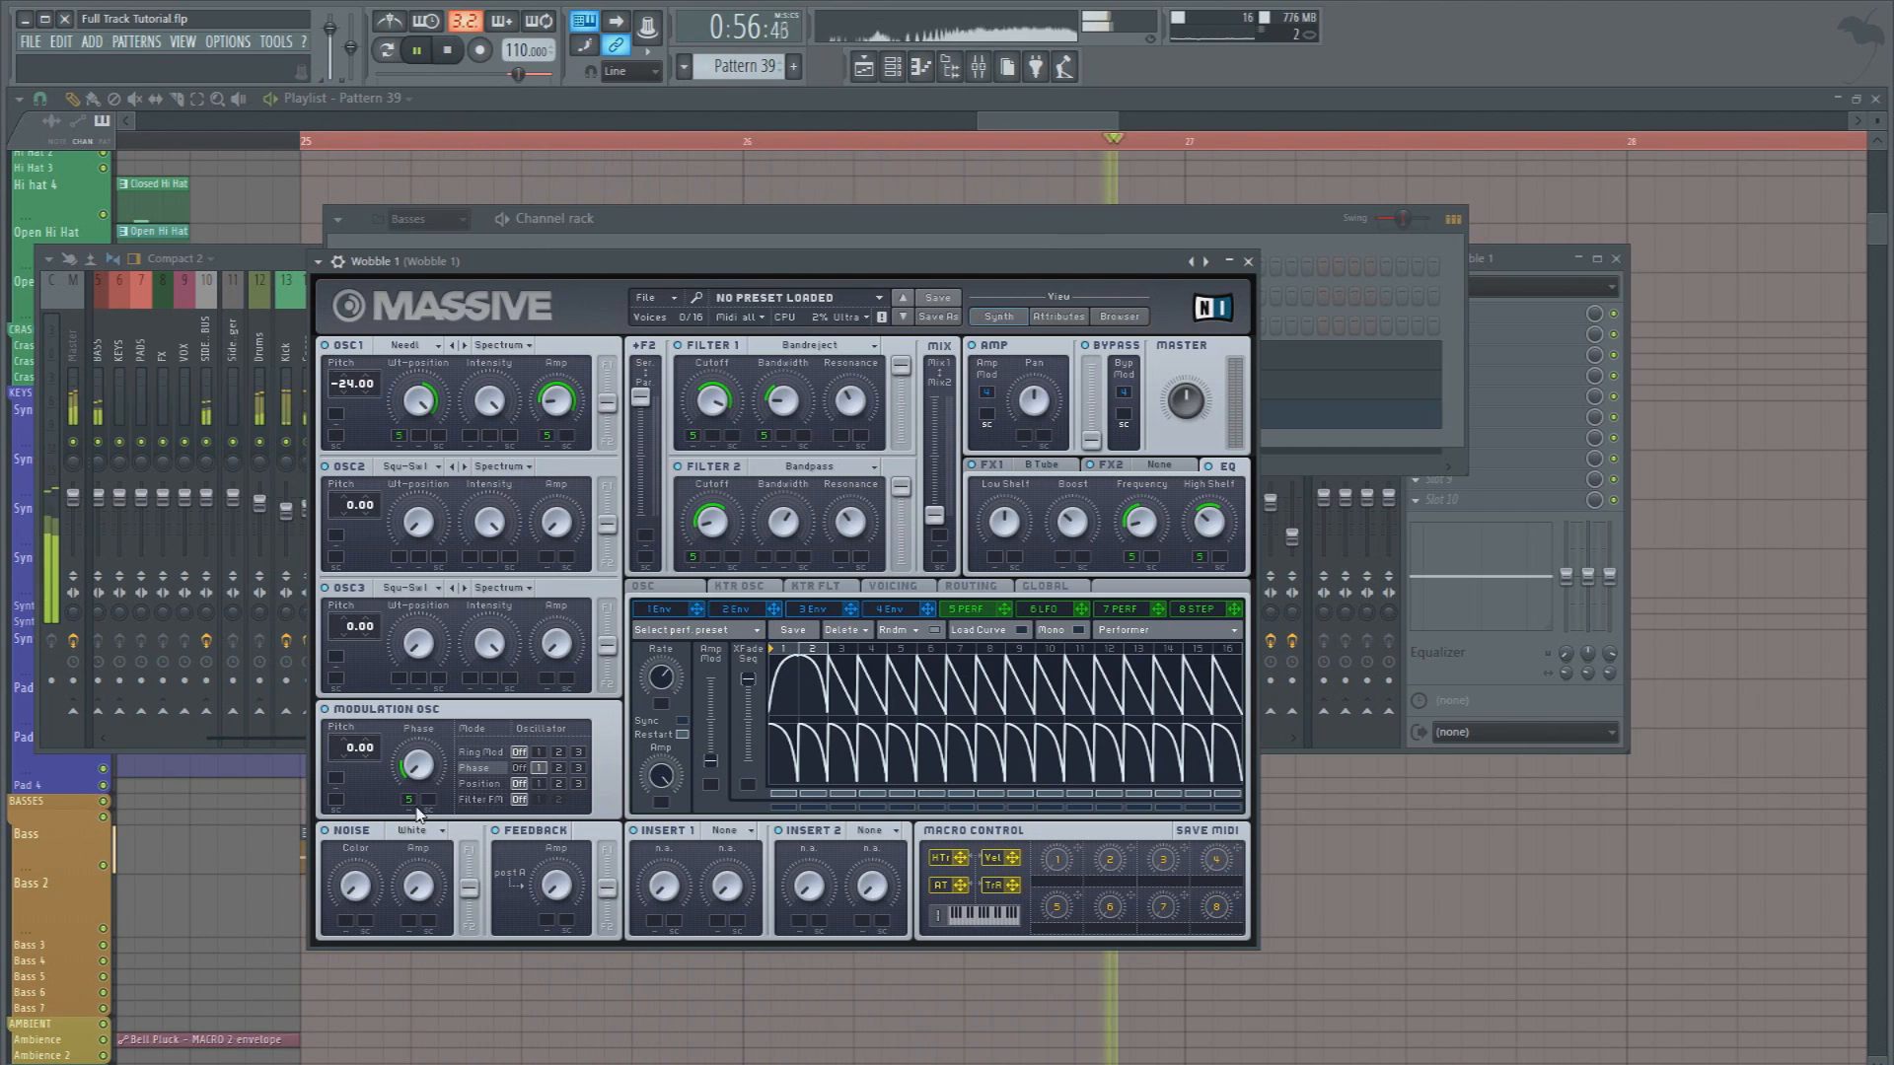
{"action": "key", "text": "space"}
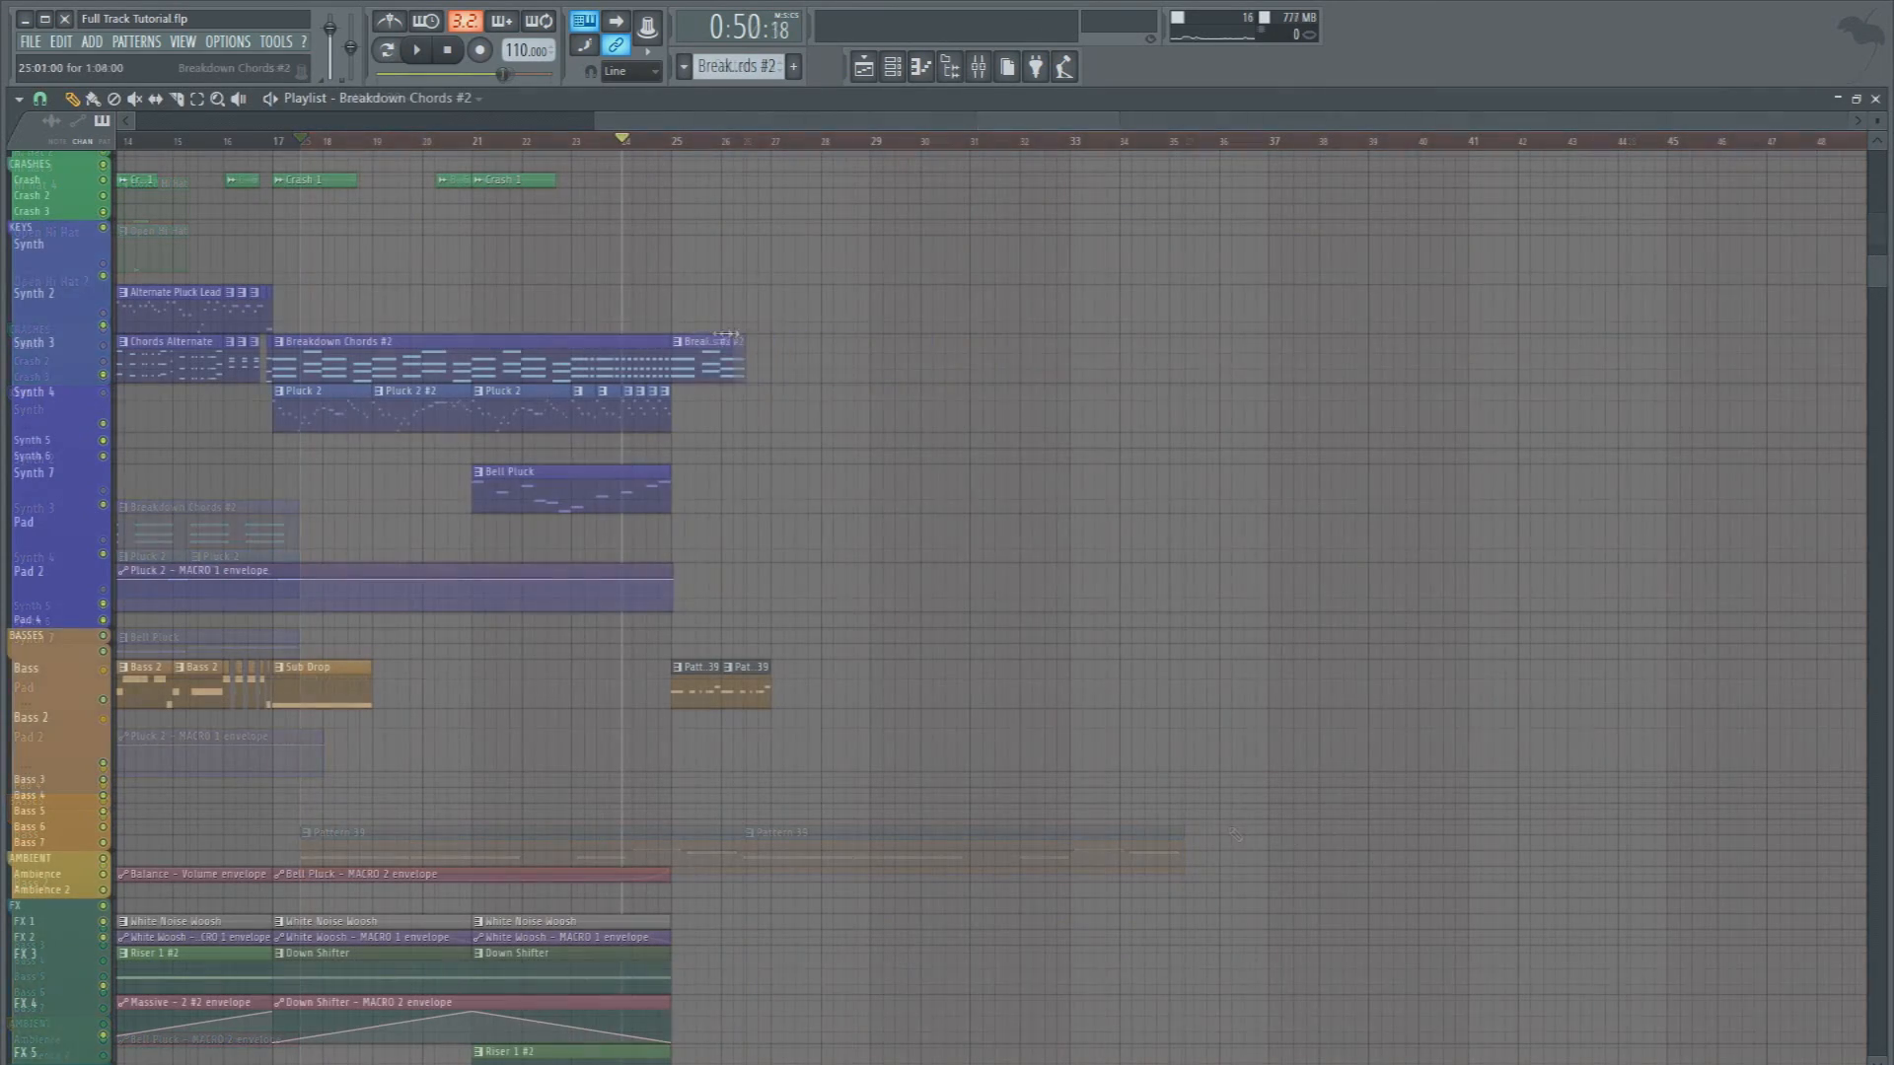
Trim the Breakdown Chords #2 clip at bar 25 on the Synth 3 track to about three steps, playing from bar 25
{"action": "left_click", "coordinate": [673, 143]}
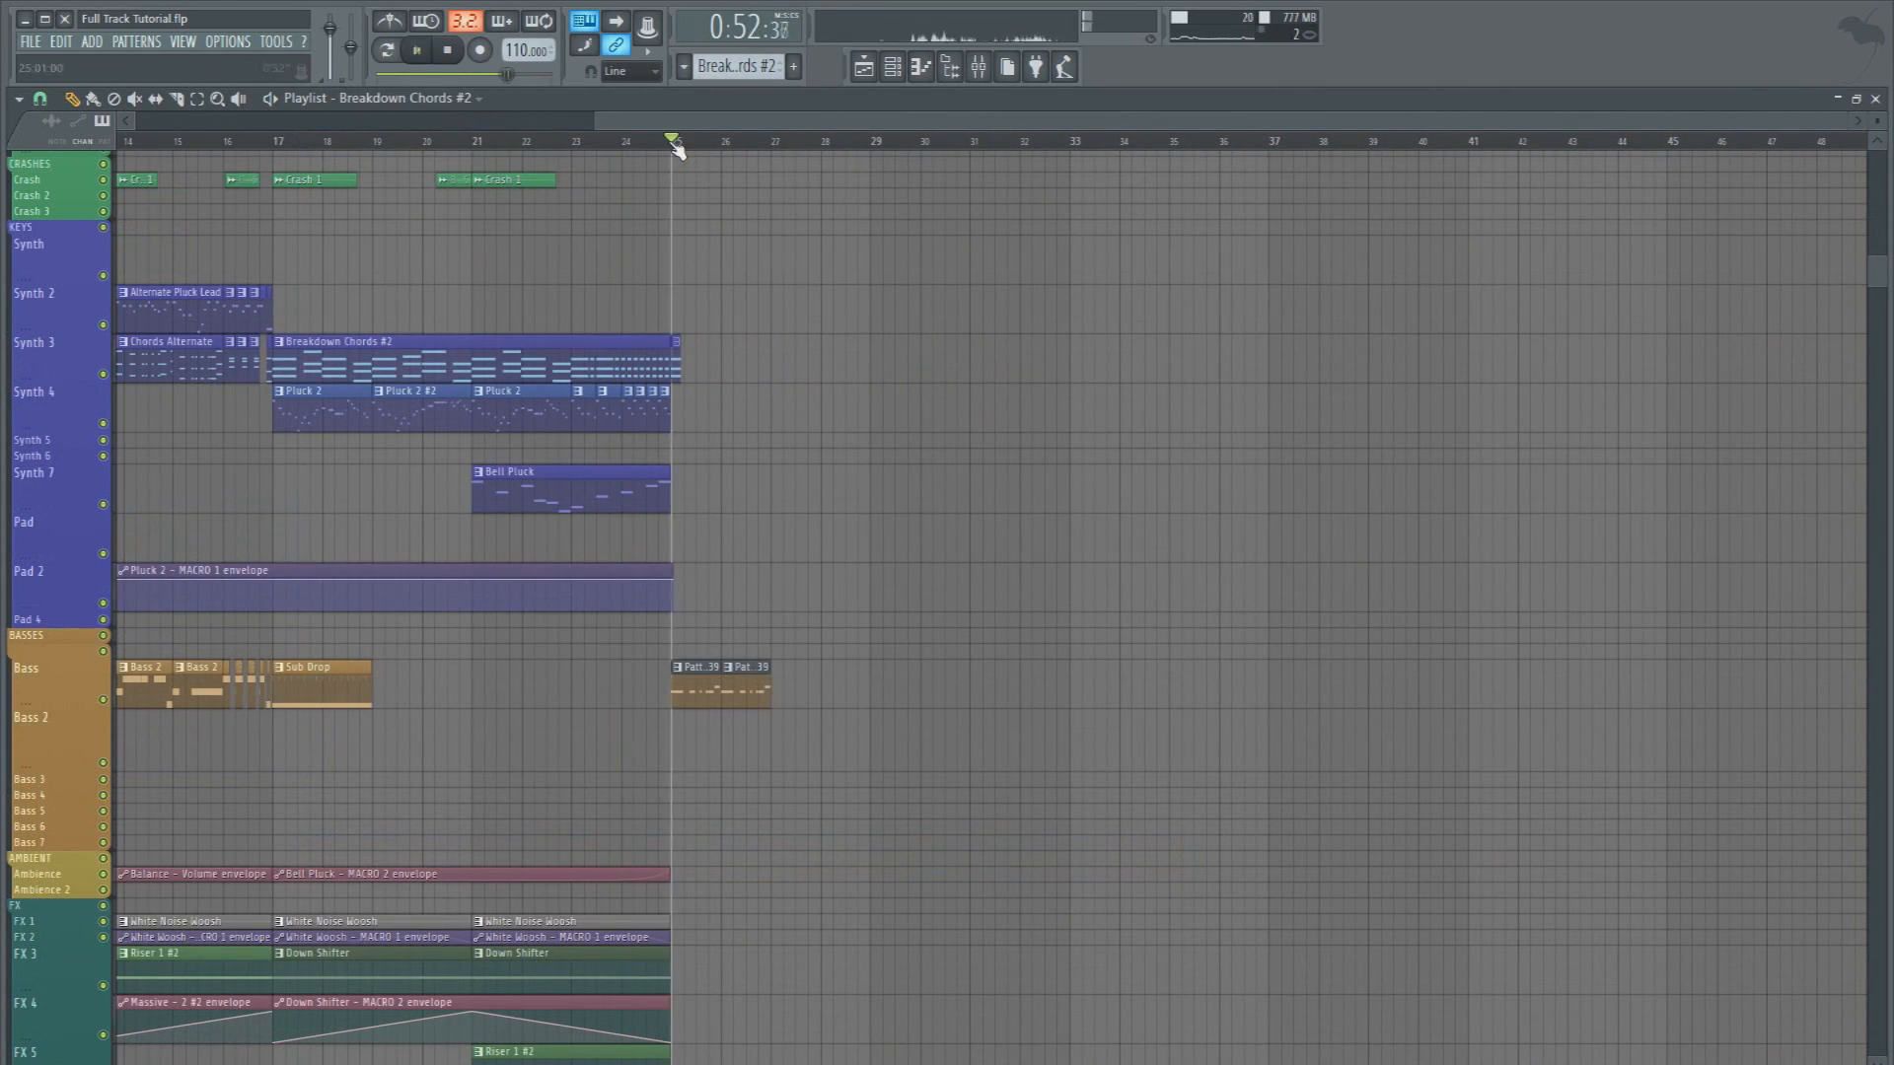
{"action": "scroll", "coordinate": [677, 154], "scroll_direction": "up", "scroll_amount": 4}
{"action": "key", "text": "space"}
{"action": "scroll", "coordinate": [678, 148], "scroll_direction": "up", "scroll_amount": 4}
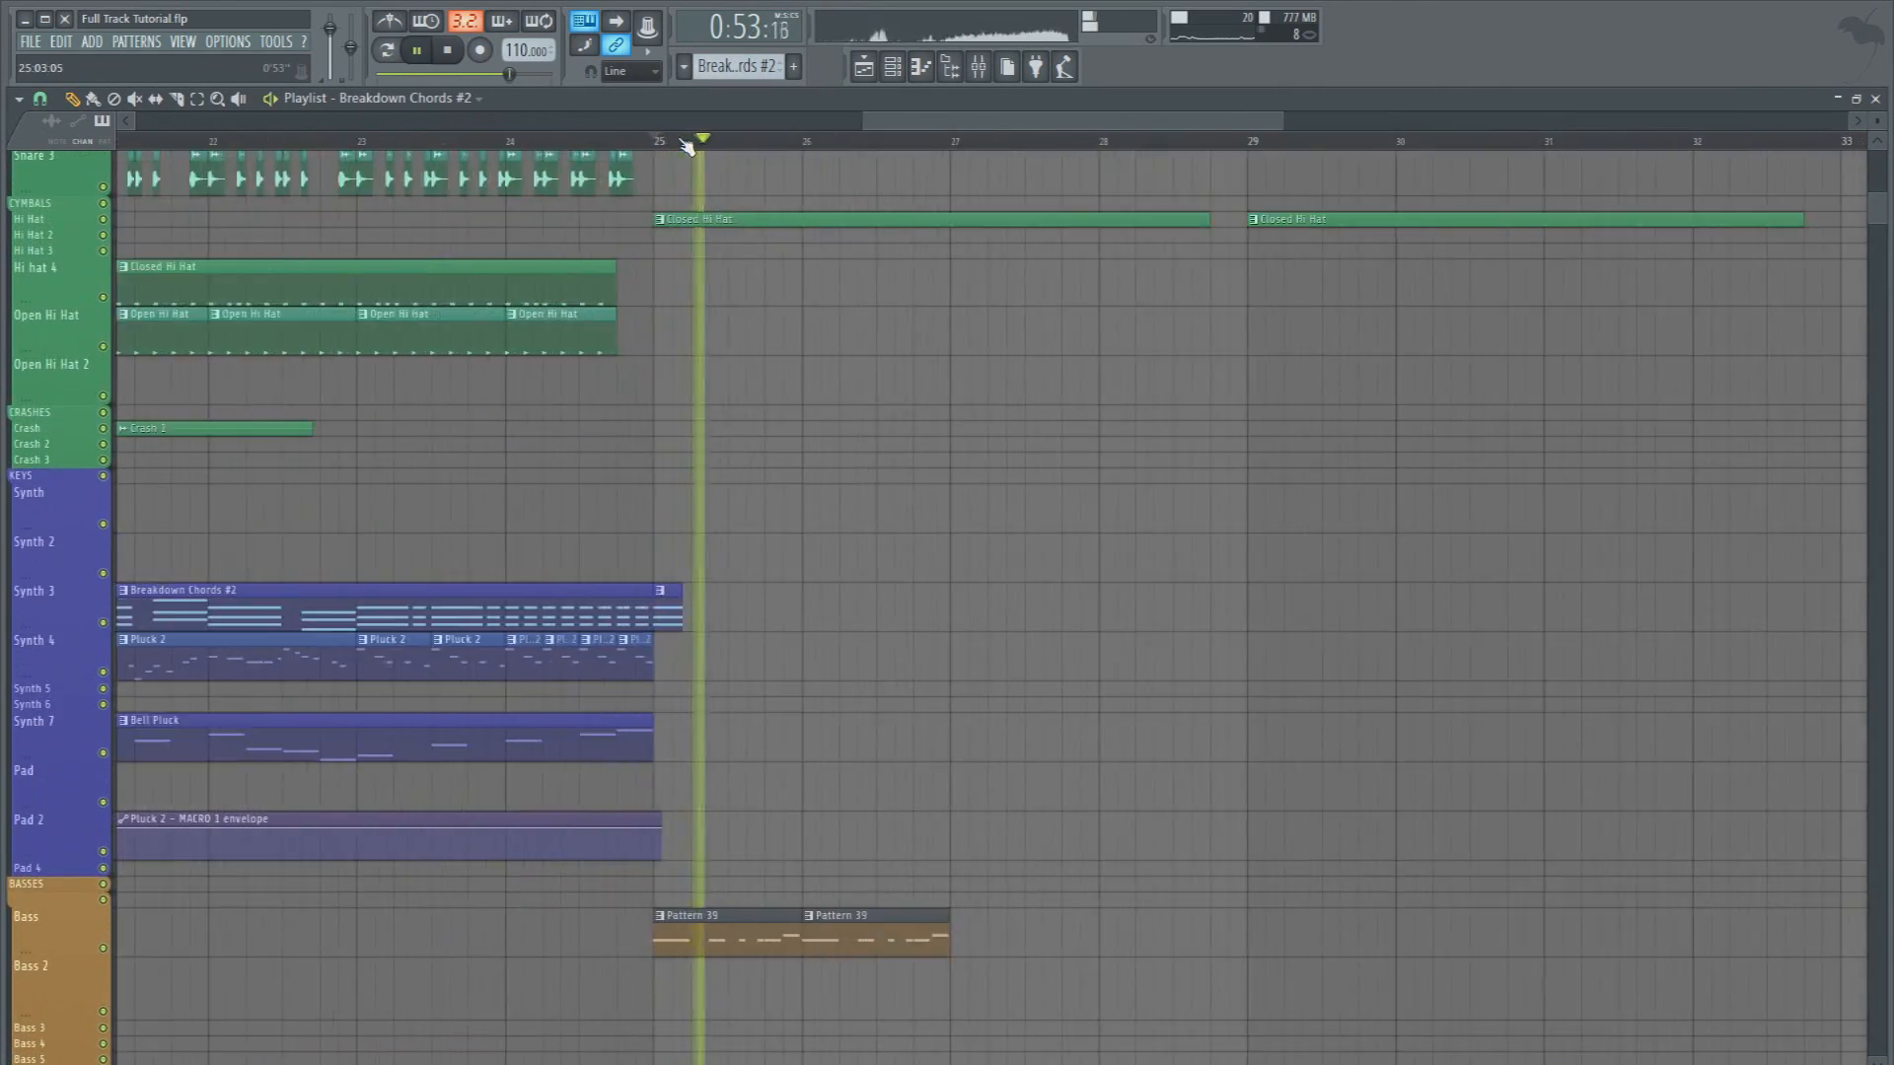
{"action": "key", "text": "space"}
{"action": "scroll", "coordinate": [677, 148], "scroll_direction": "up", "scroll_amount": 4}
{"action": "key", "text": "space"}
Audition the bar 25 chord clip with the Bass track muted, and play it again with the Bass track restored
{"action": "key", "text": "space"}
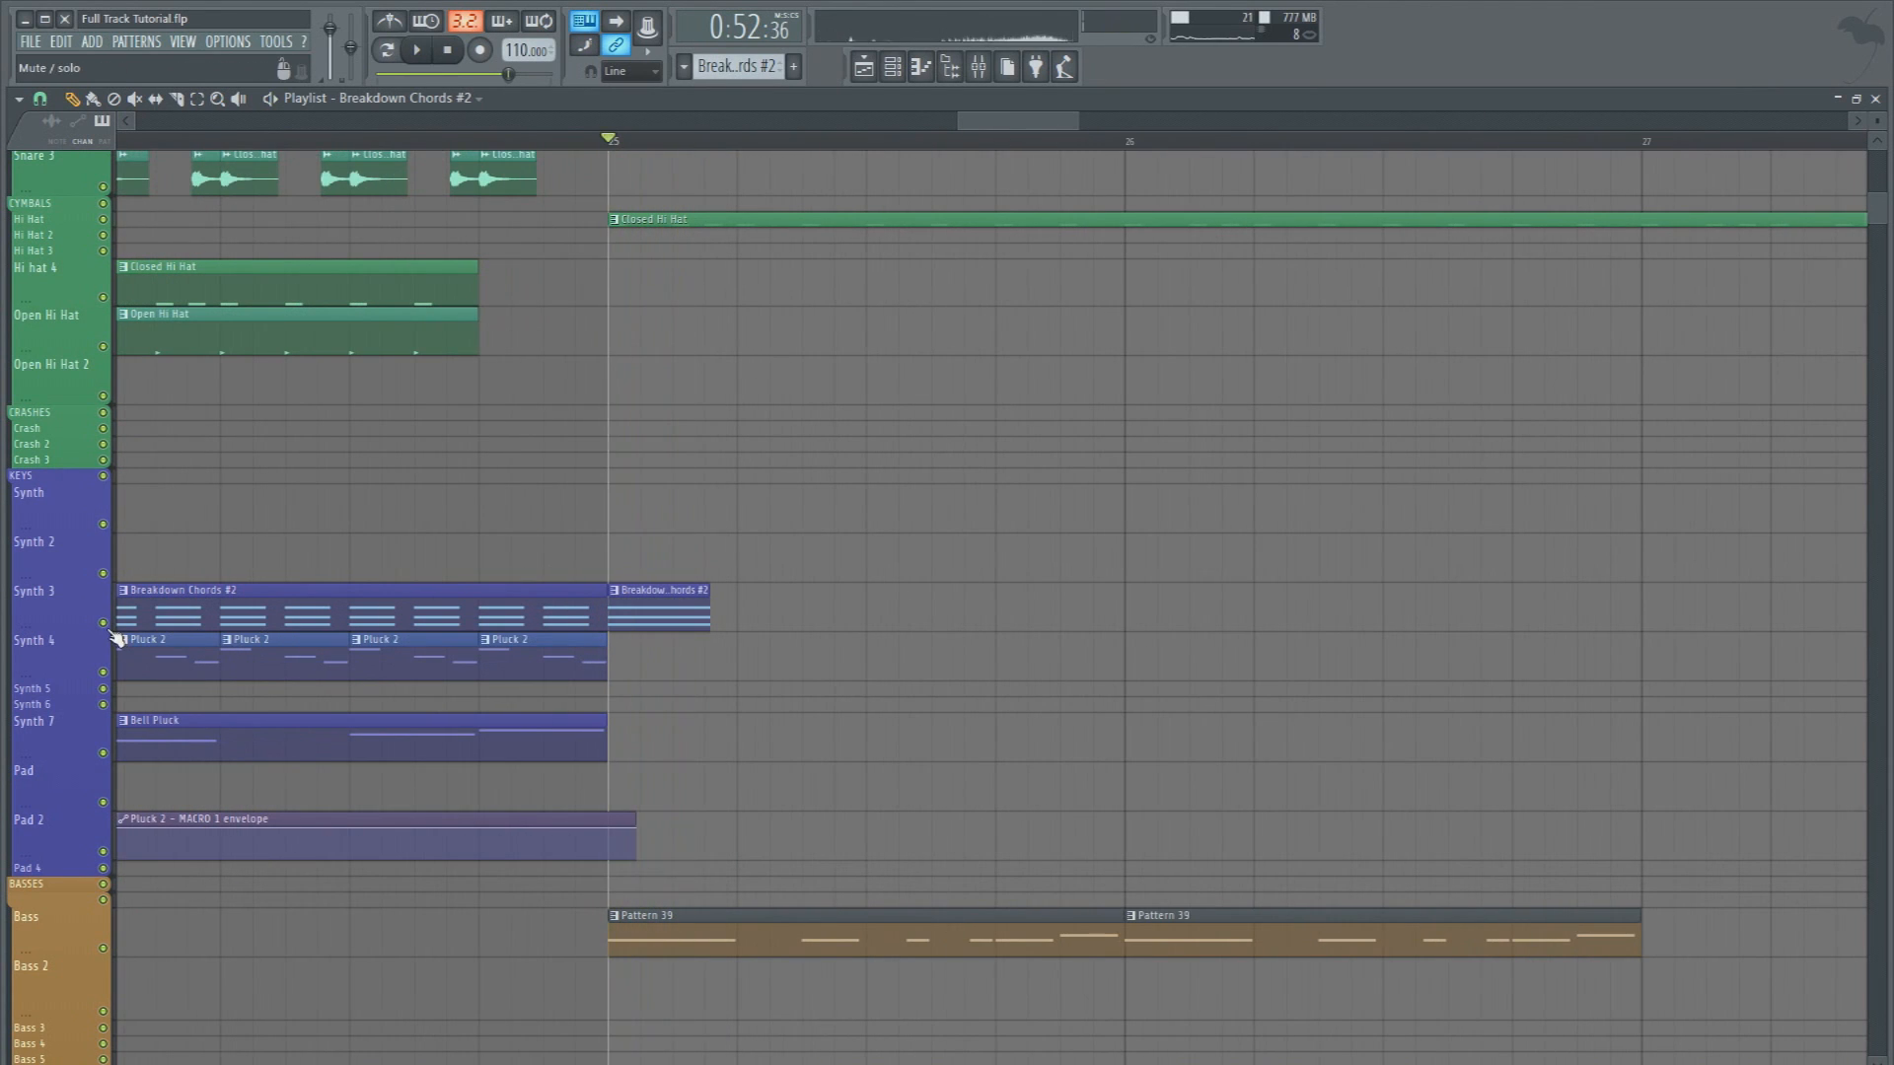
{"action": "left_click", "coordinate": [107, 954]}
{"action": "key", "text": "space"}
{"action": "key", "text": "space"}
{"action": "left_click", "coordinate": [106, 954]}
{"action": "key", "text": "space"}
{"action": "key", "text": "space"}
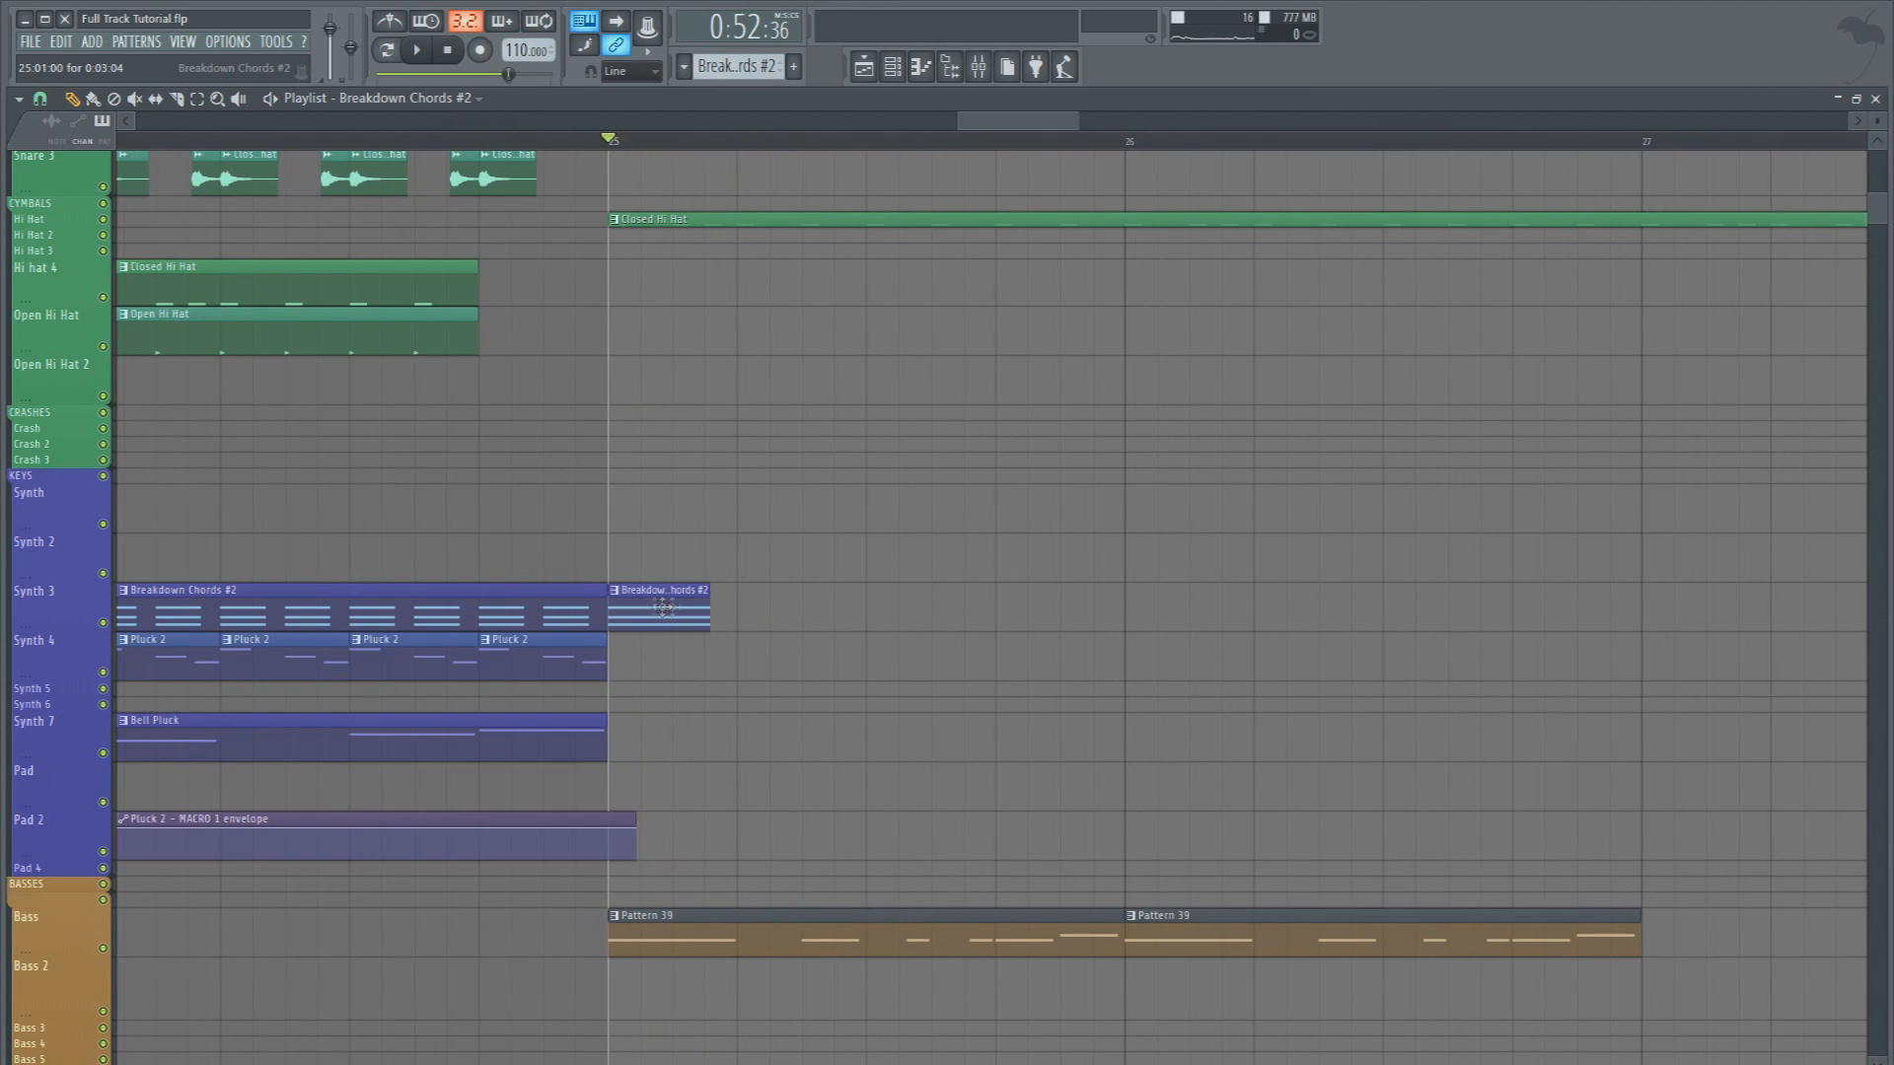
Add a Breakdown Chords #2 clip on Synth 3 at step 7 of bar 25 and shorten it to 0:01:09
{"action": "key", "text": "space"}
{"action": "left_click", "coordinate": [824, 617]}
{"action": "key", "text": "space"}
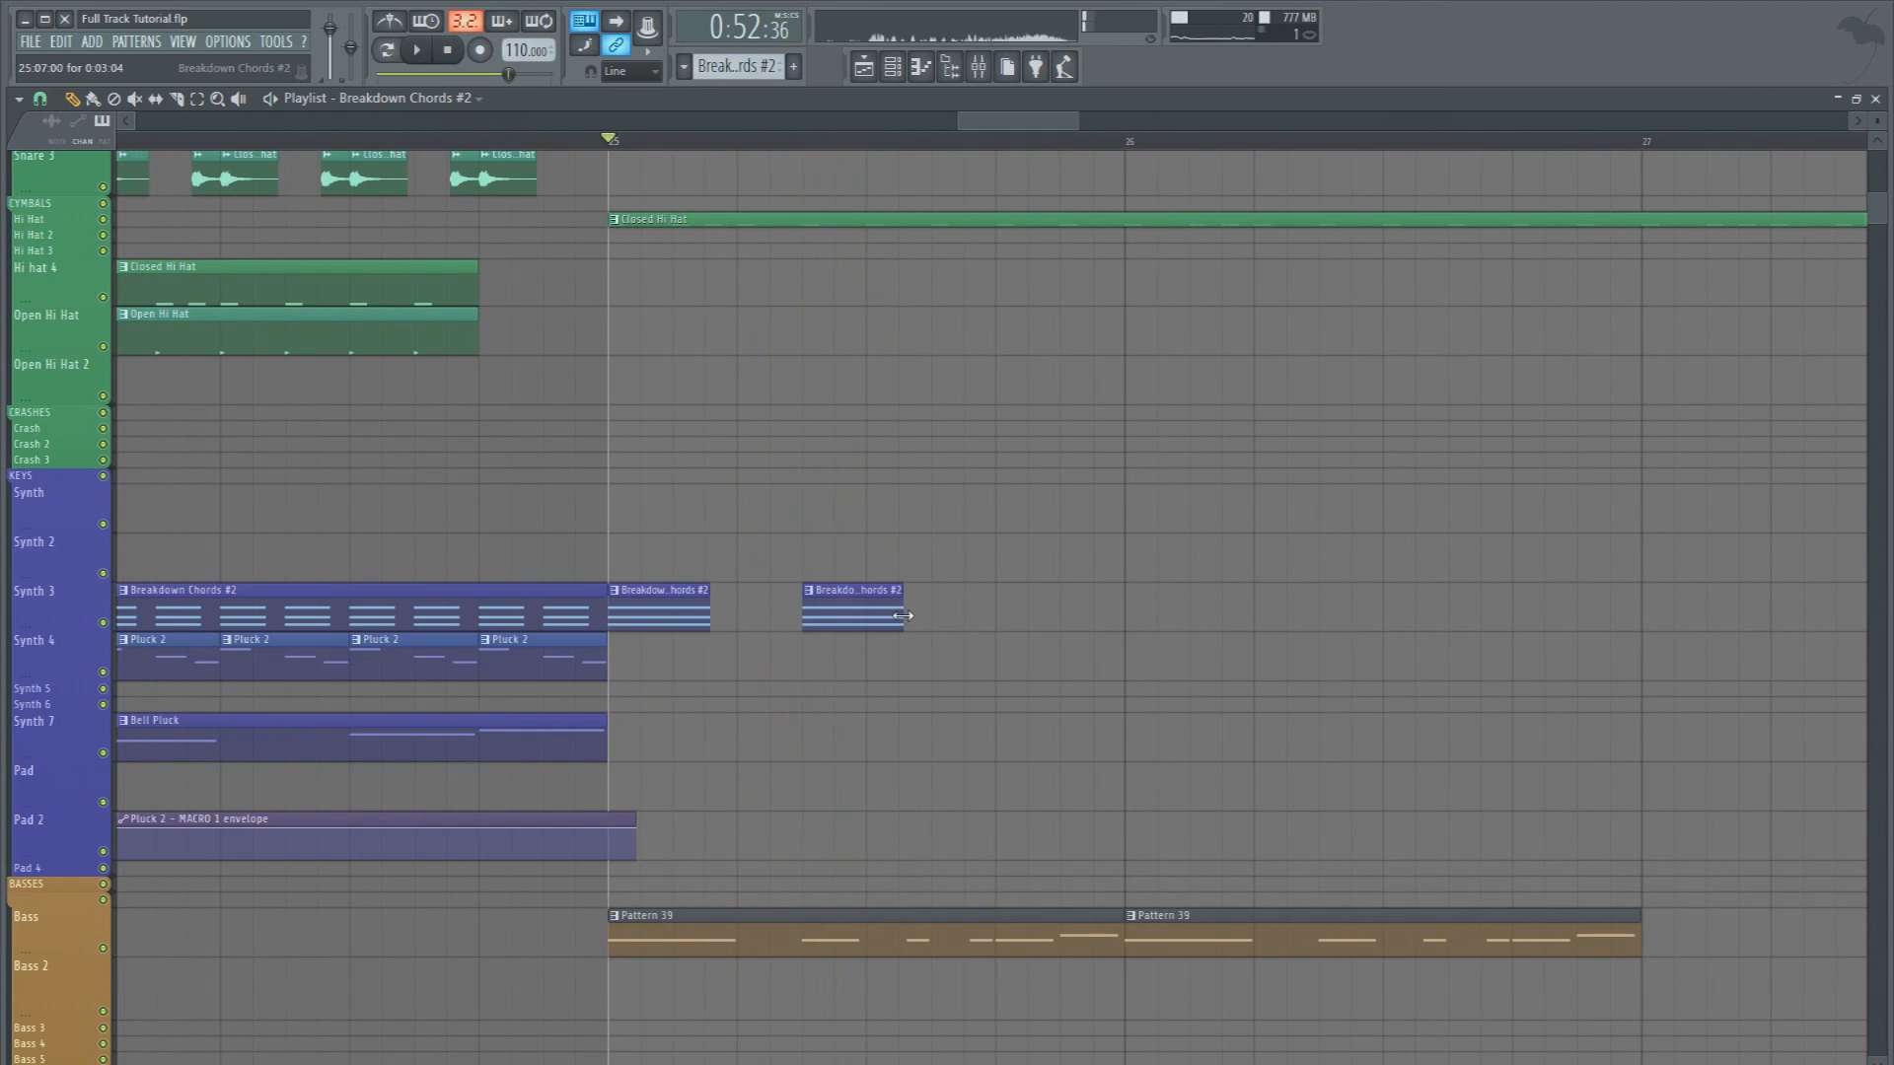
{"action": "left_click_drag", "start_coordinate": [860, 613], "coordinate": [846, 613]}
{"action": "key", "text": "space"}
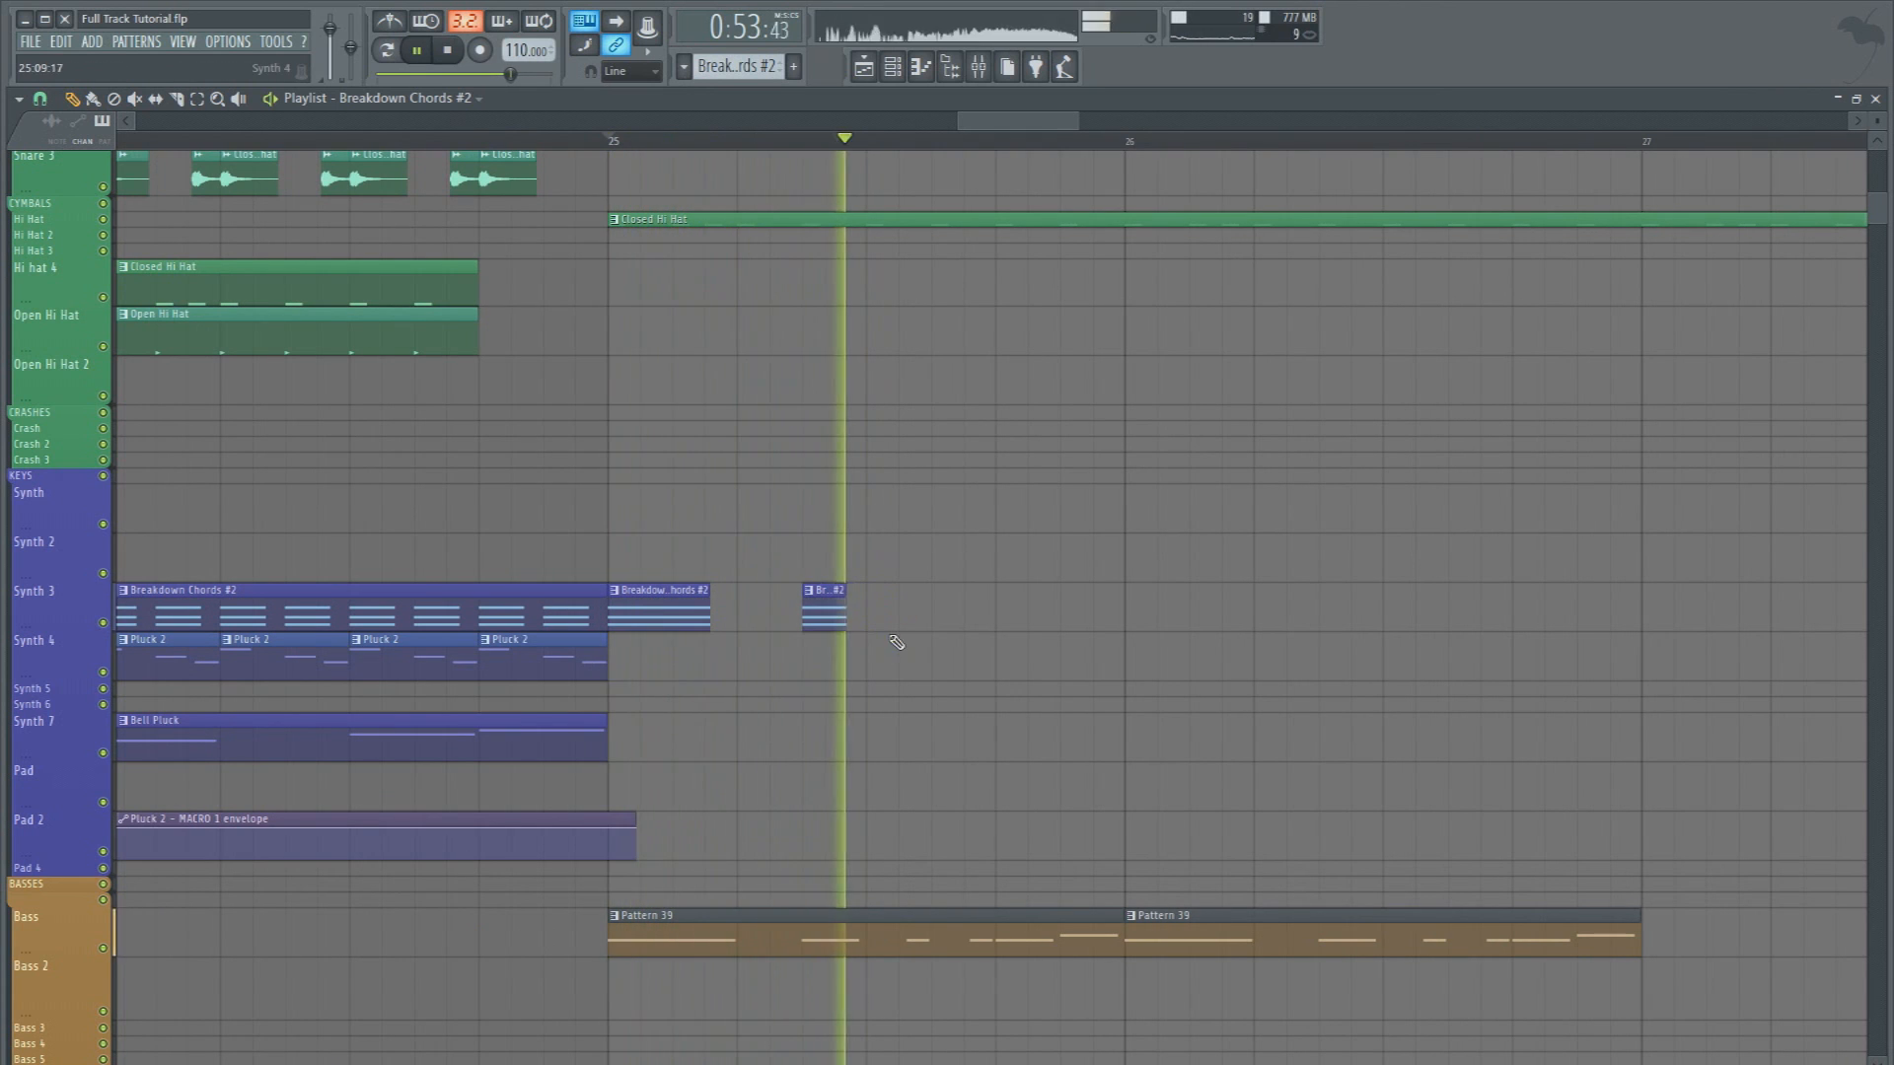
{"action": "key", "text": "space"}
Add short Breakdown Chords #2 clips on Synth 3 at steps 13 and 15 of bar 25, slipping the last to another chord
{"action": "key", "text": "space"}
{"action": "left_click", "coordinate": [1006, 618]}
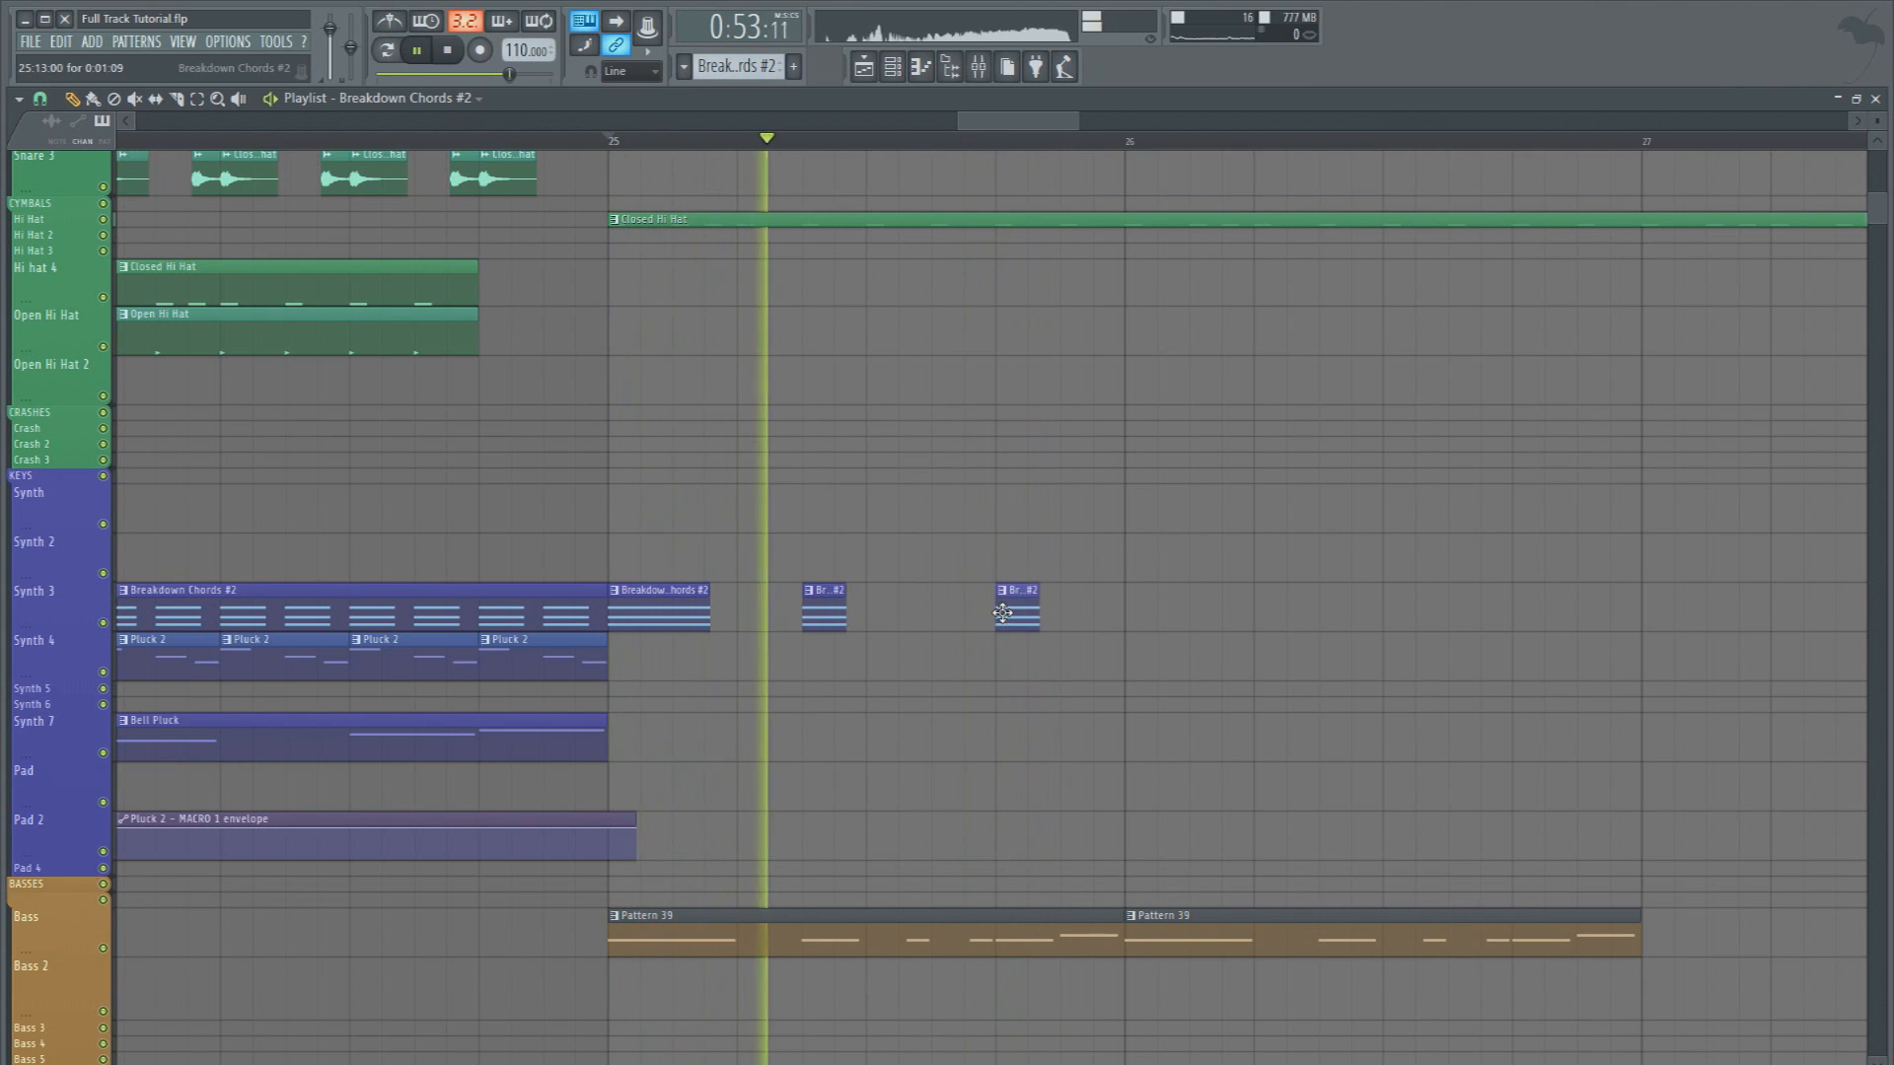
{"action": "key", "text": "space"}
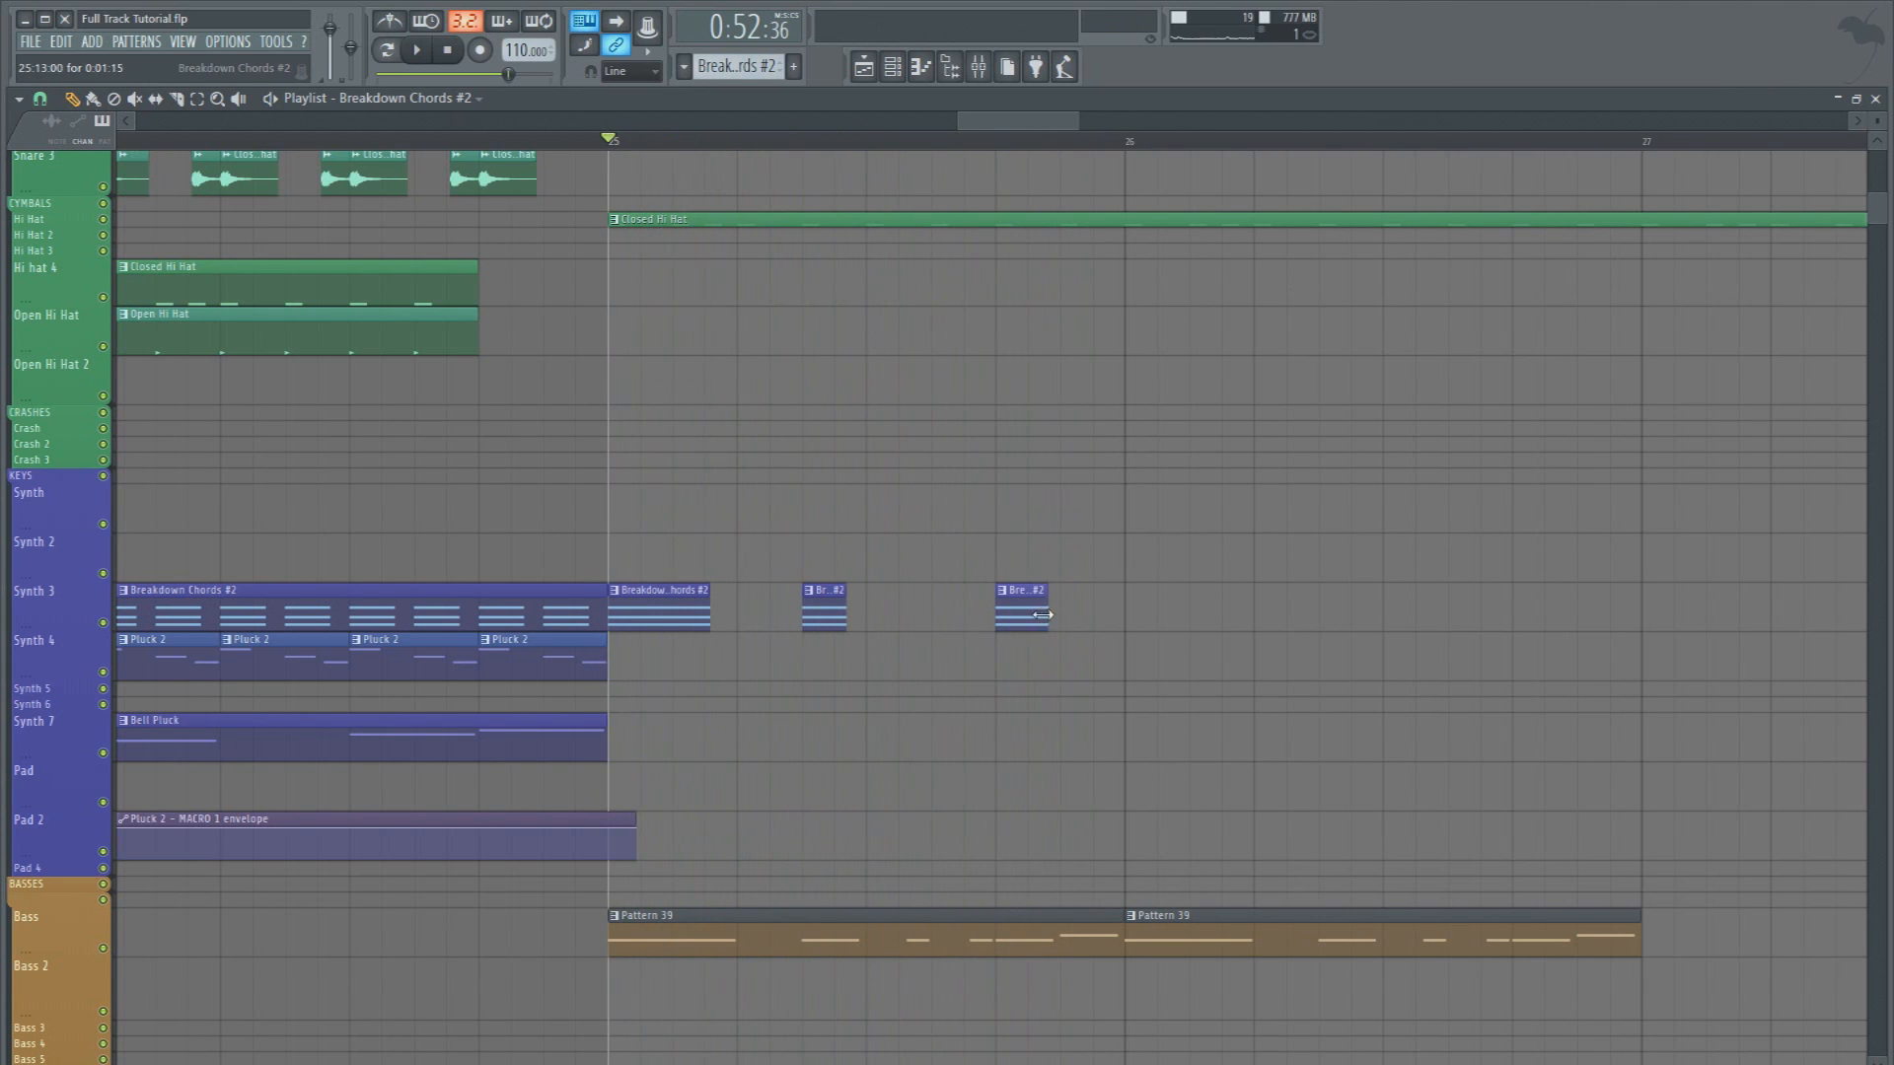
{"action": "left_click", "coordinate": [1065, 617]}
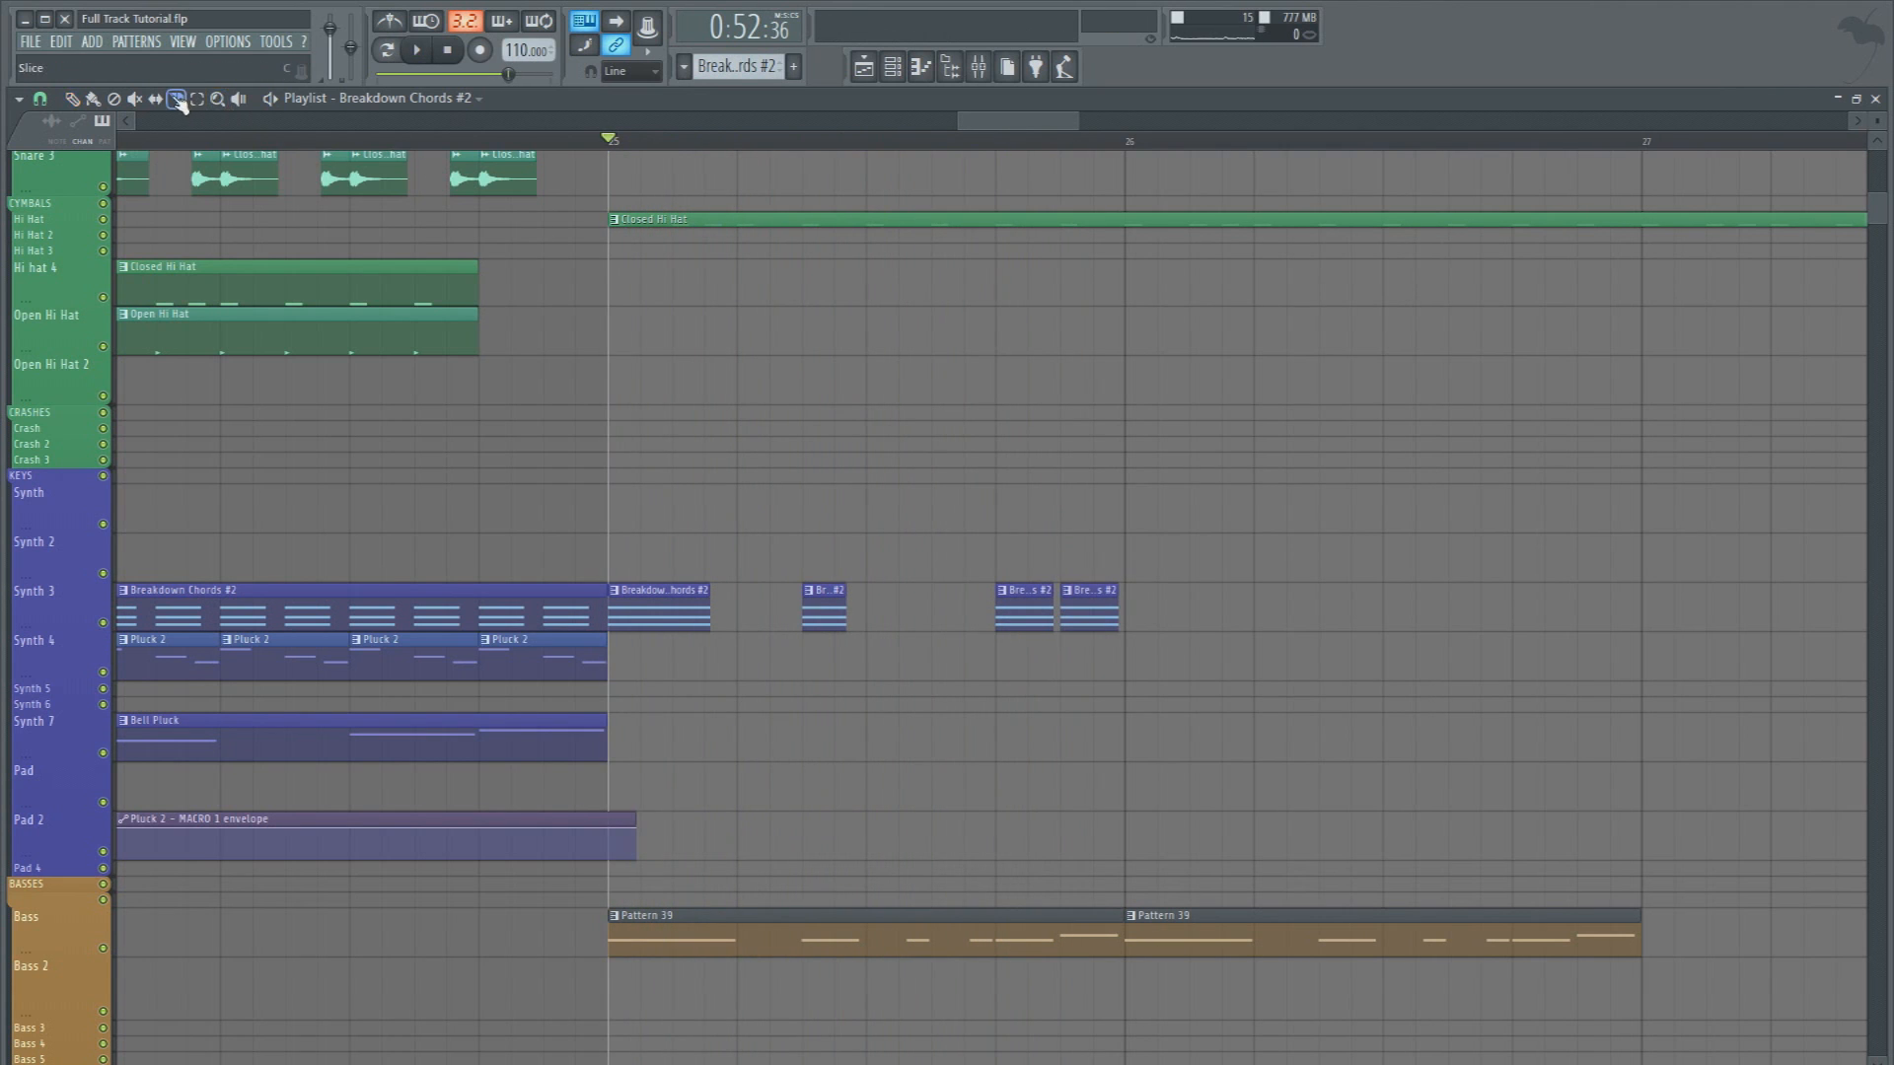
Mute the Bass track to check the chord clips, restore it, and play the section from bar 25
{"action": "left_click", "coordinate": [103, 947]}
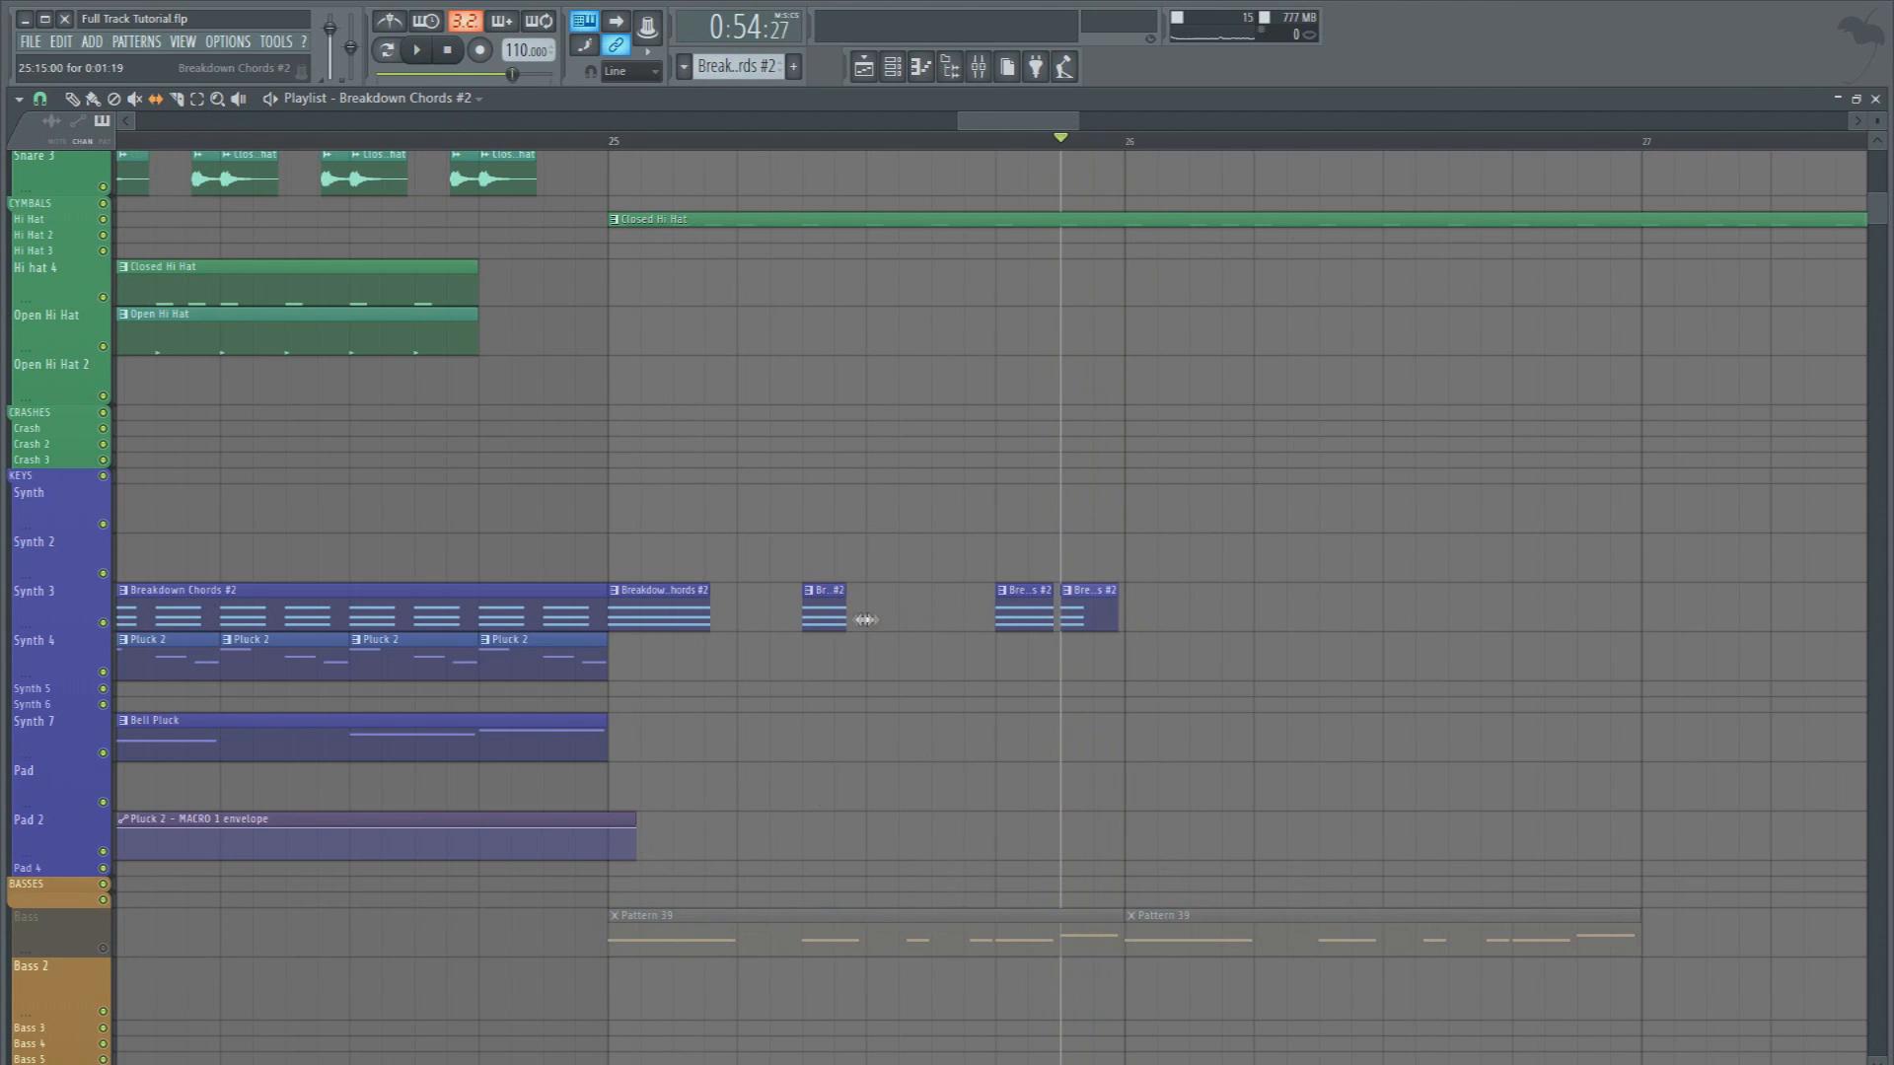
{"action": "left_click", "coordinate": [102, 948]}
{"action": "key", "text": "space"}
{"action": "left_click", "coordinate": [610, 141]}
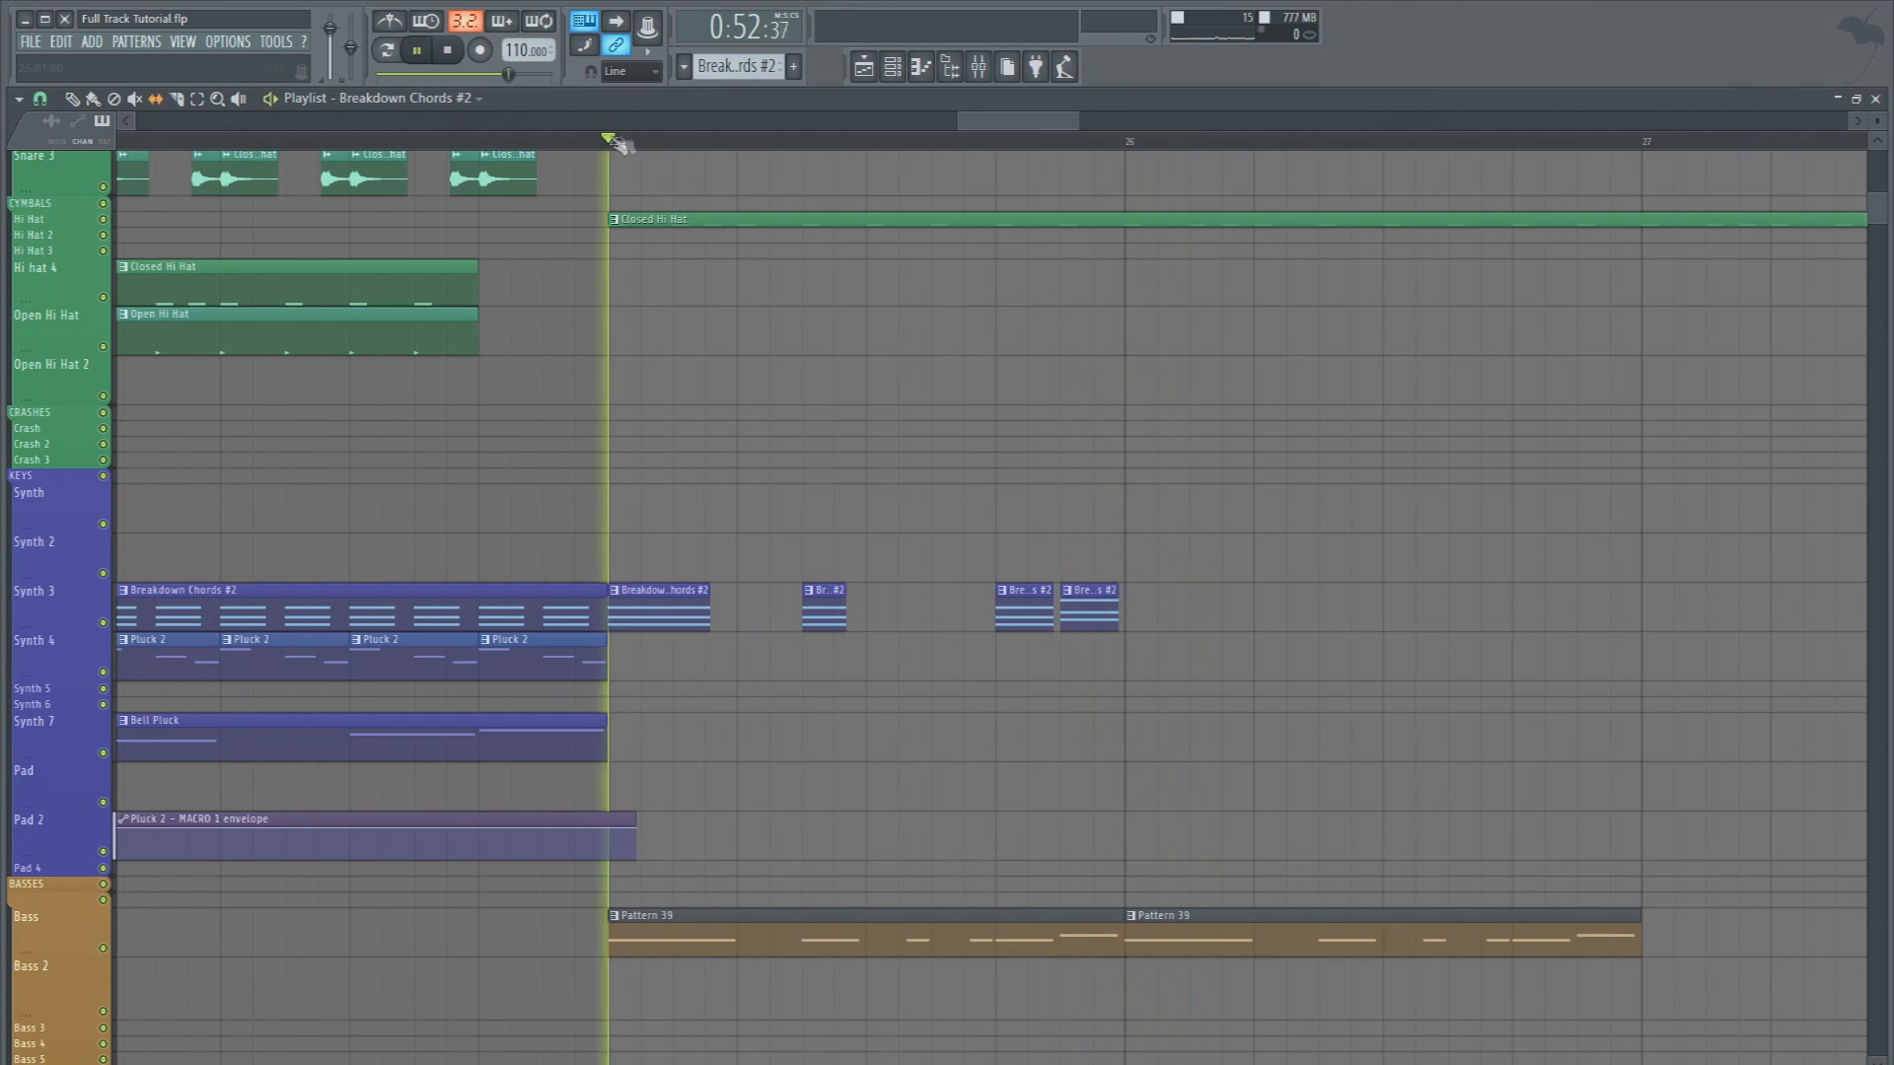
Lower the Wobble 1 mixer track's volume to about -2.0 dB between playbacks, and close the mixer
{"action": "key", "text": "F9"}
{"action": "key", "text": "space"}
{"action": "key", "text": "space"}
{"action": "left_click_drag", "start_coordinate": [908, 497], "coordinate": [909, 503]}
{"action": "key", "text": "space"}
{"action": "key", "text": "space"}
{"action": "key", "text": "space"}
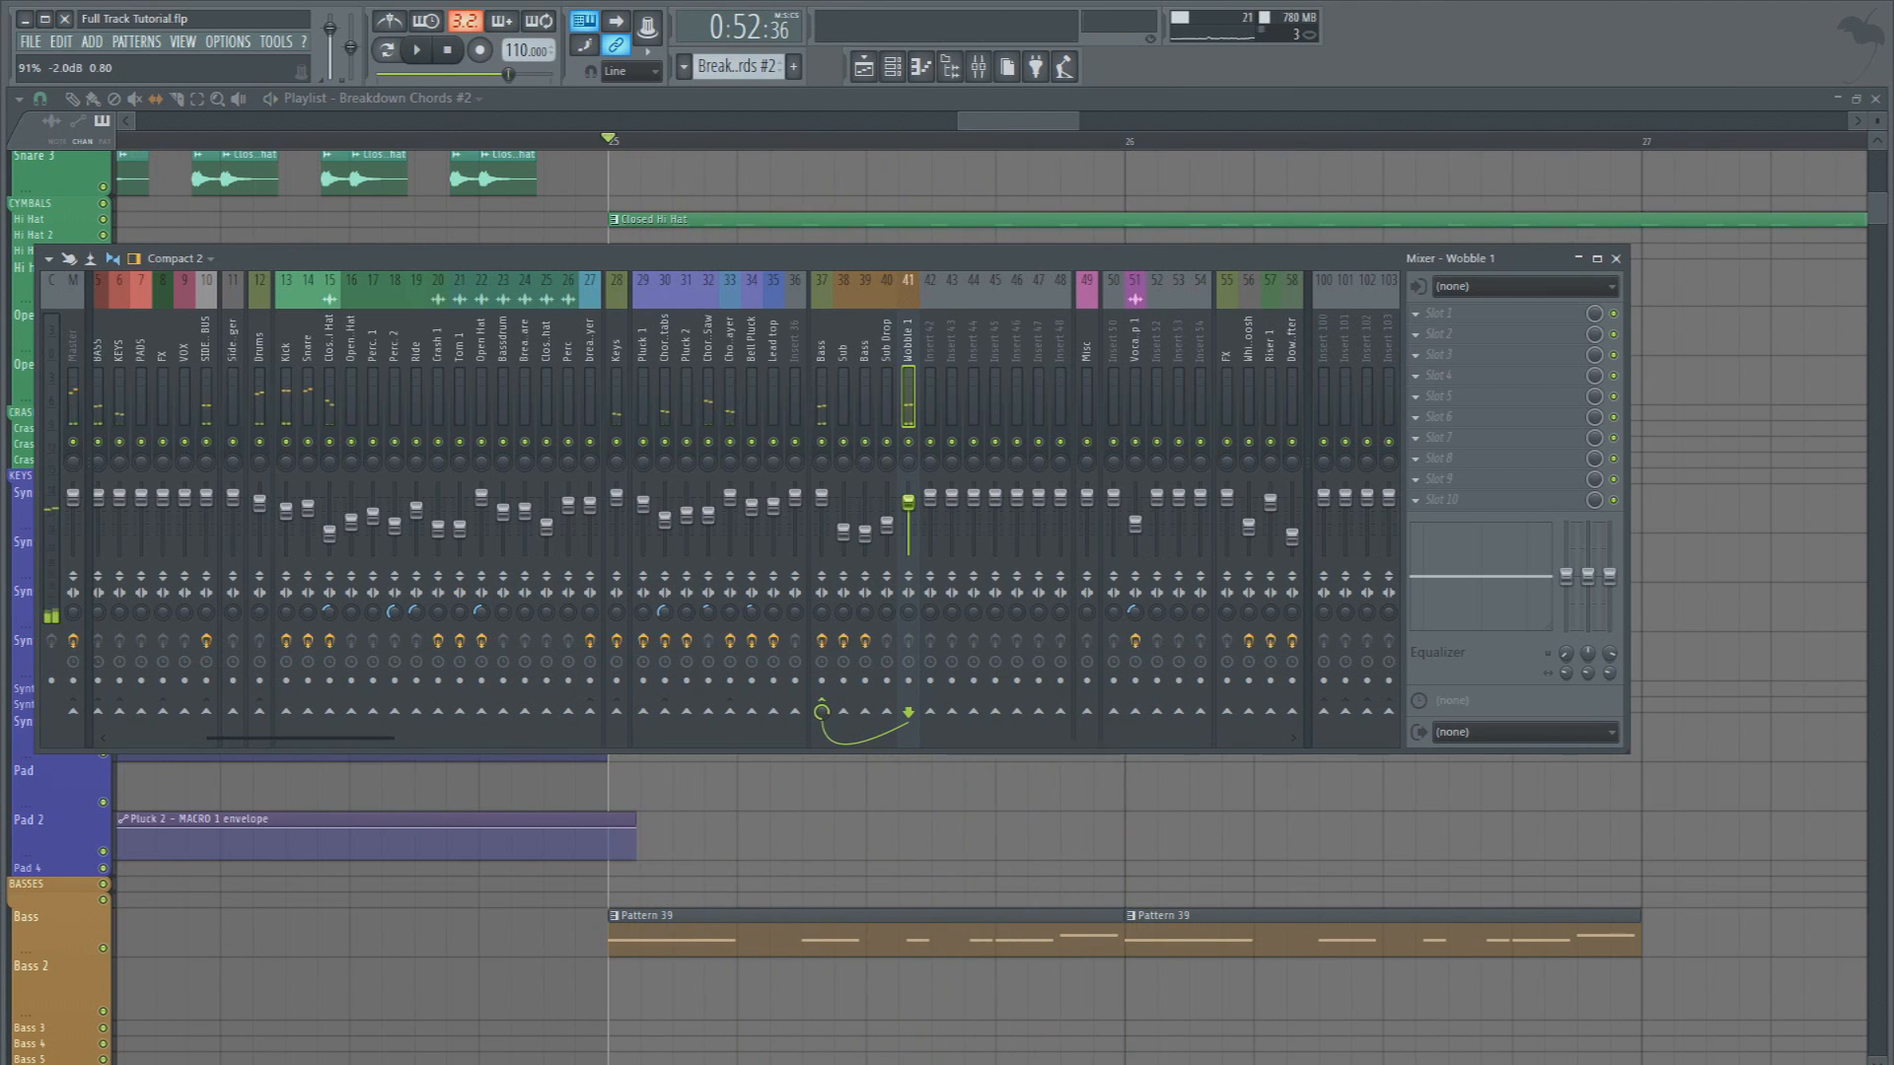
{"action": "key", "text": "F9"}
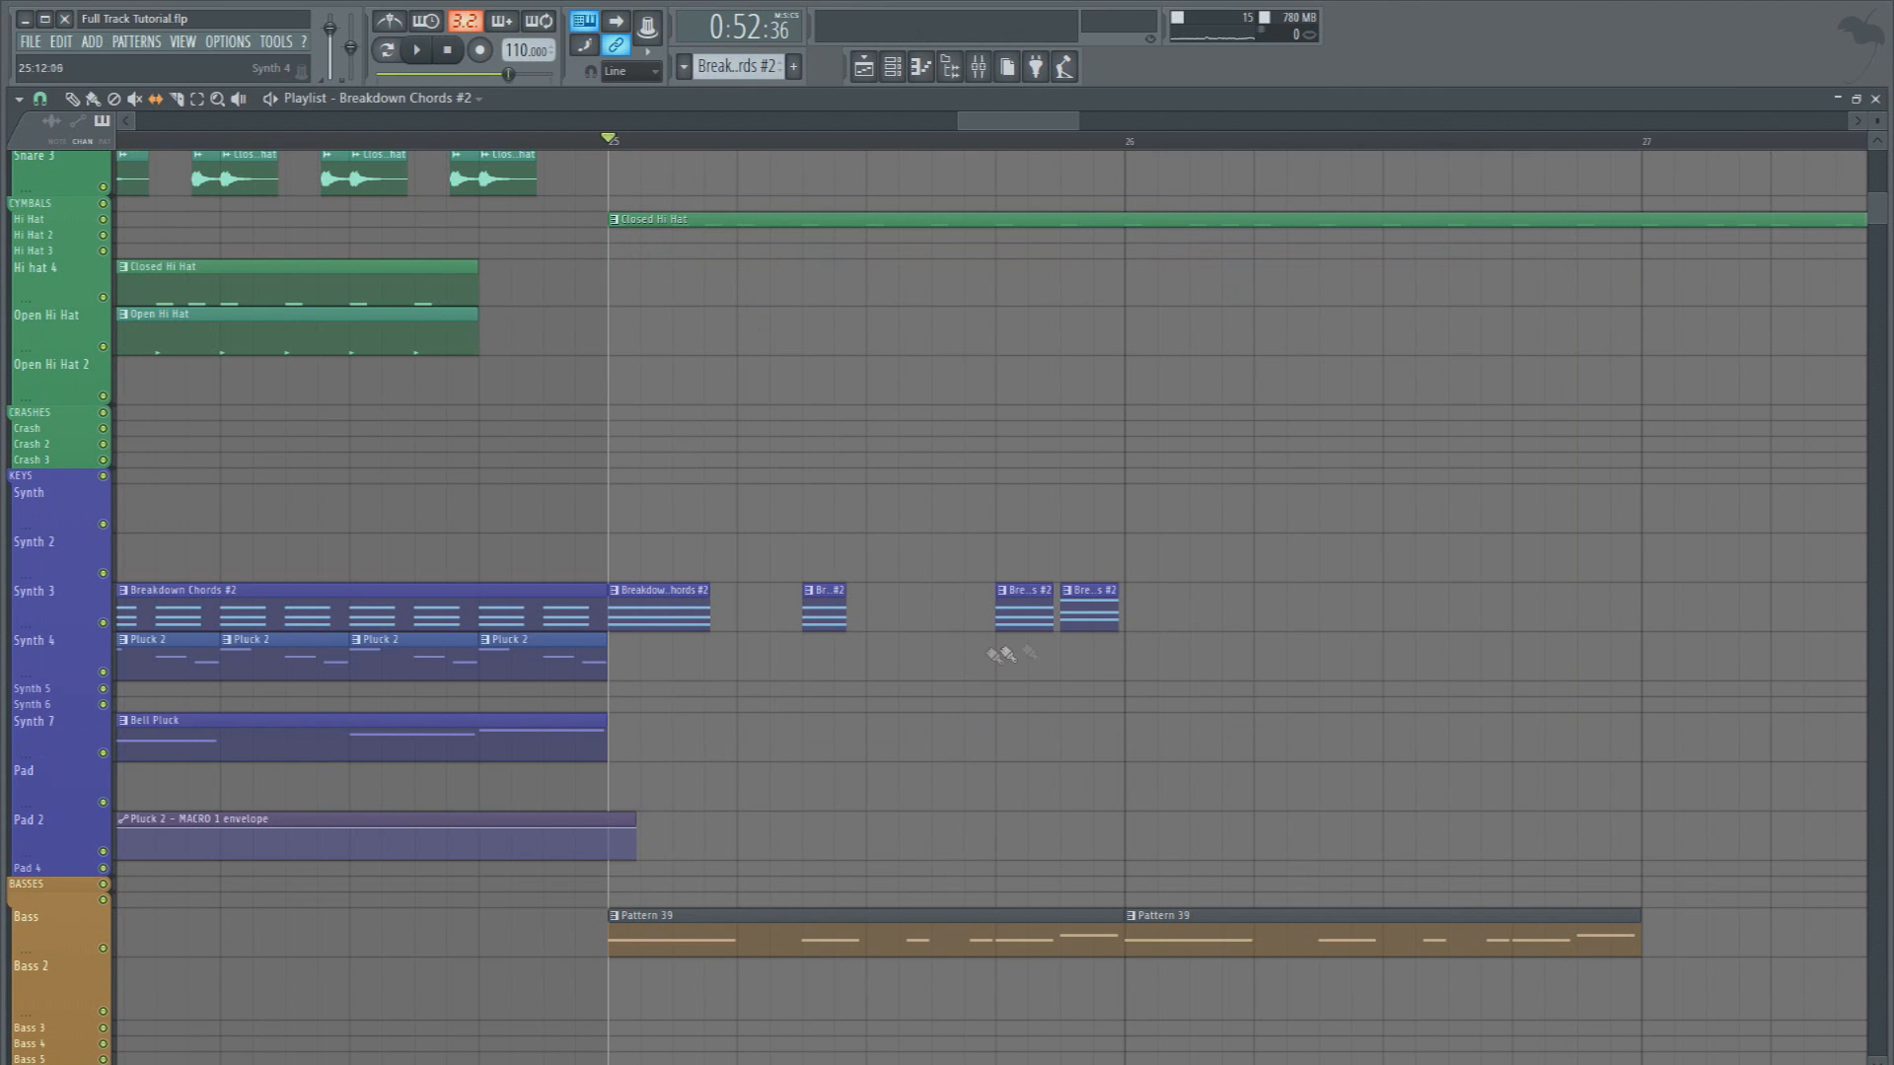
Copy the preceding bar's closed hat clips on the Snare 3 track to bar 25 and play them
{"action": "scroll", "coordinate": [582, 157], "scroll_direction": "down", "scroll_amount": 4}
{"action": "scroll", "coordinate": [621, 346], "scroll_direction": "up", "scroll_amount": 3}
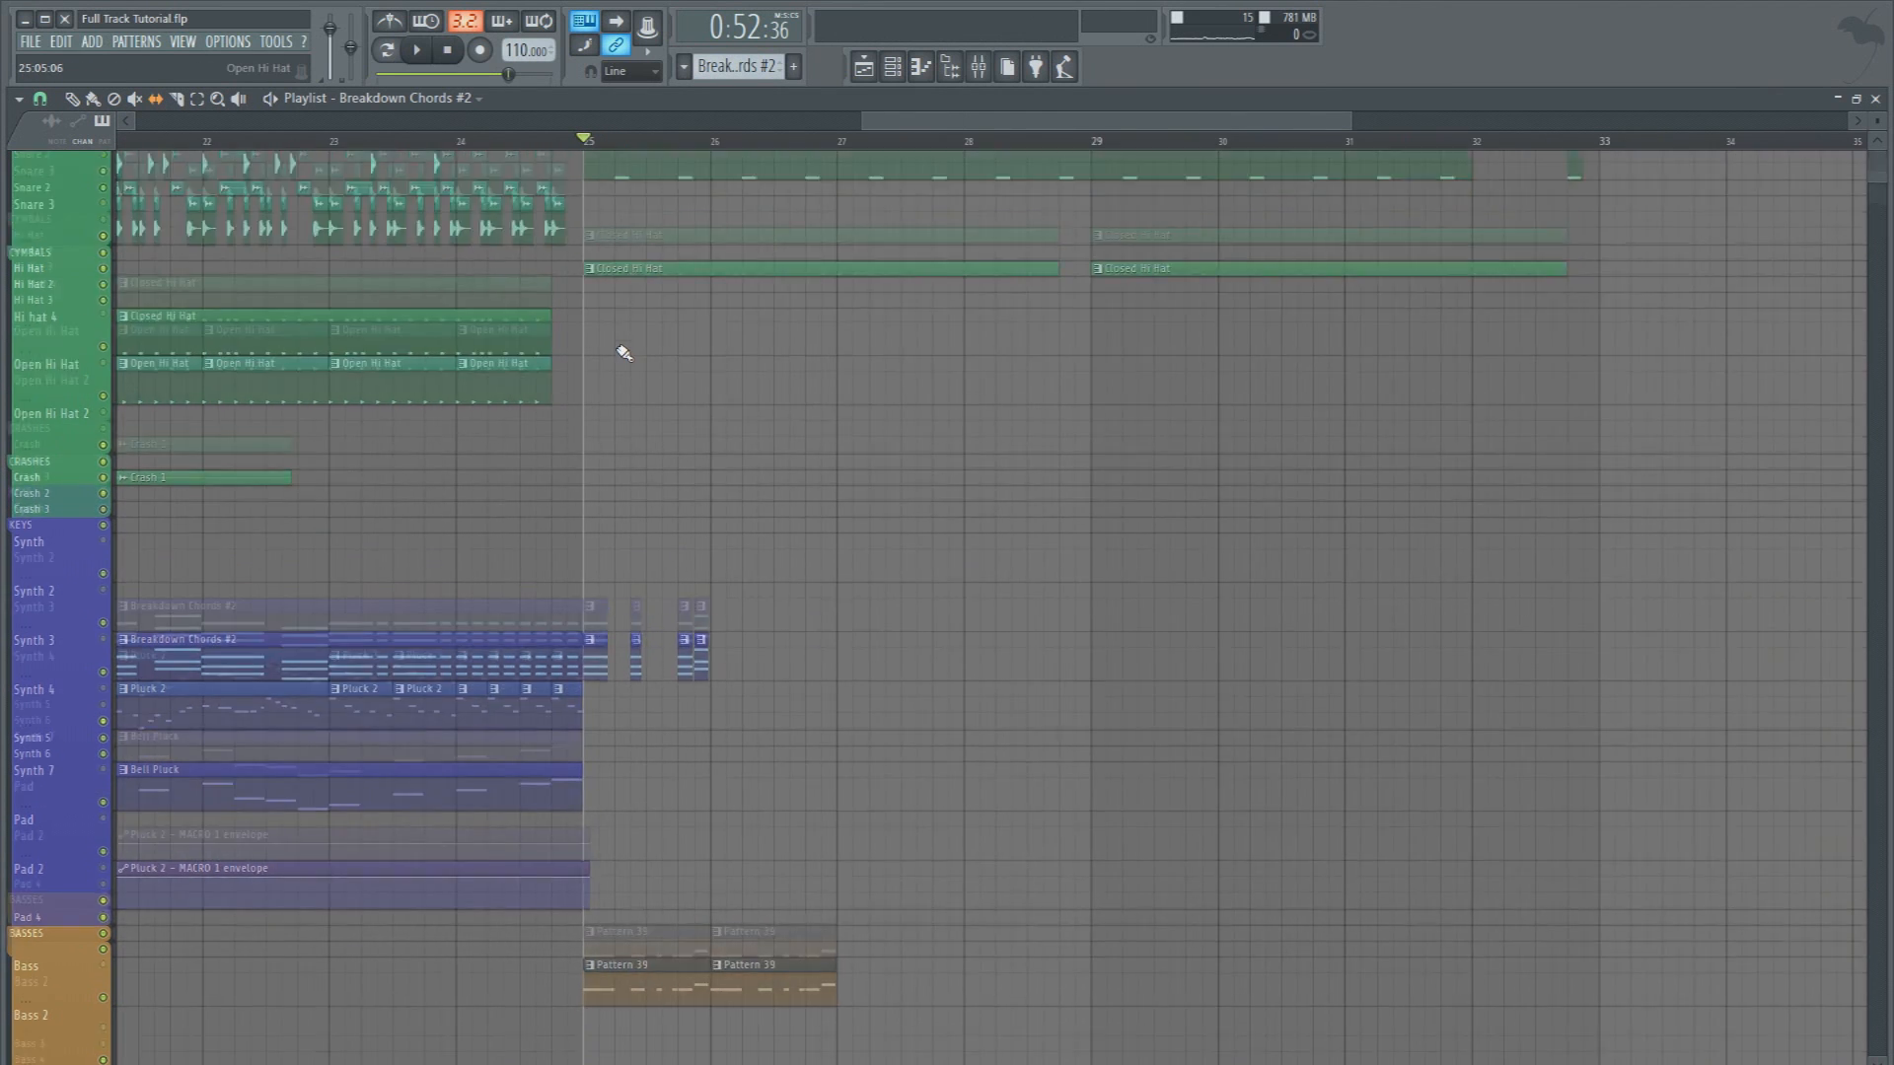
{"action": "scroll", "coordinate": [480, 146], "scroll_direction": "up", "scroll_amount": 5}
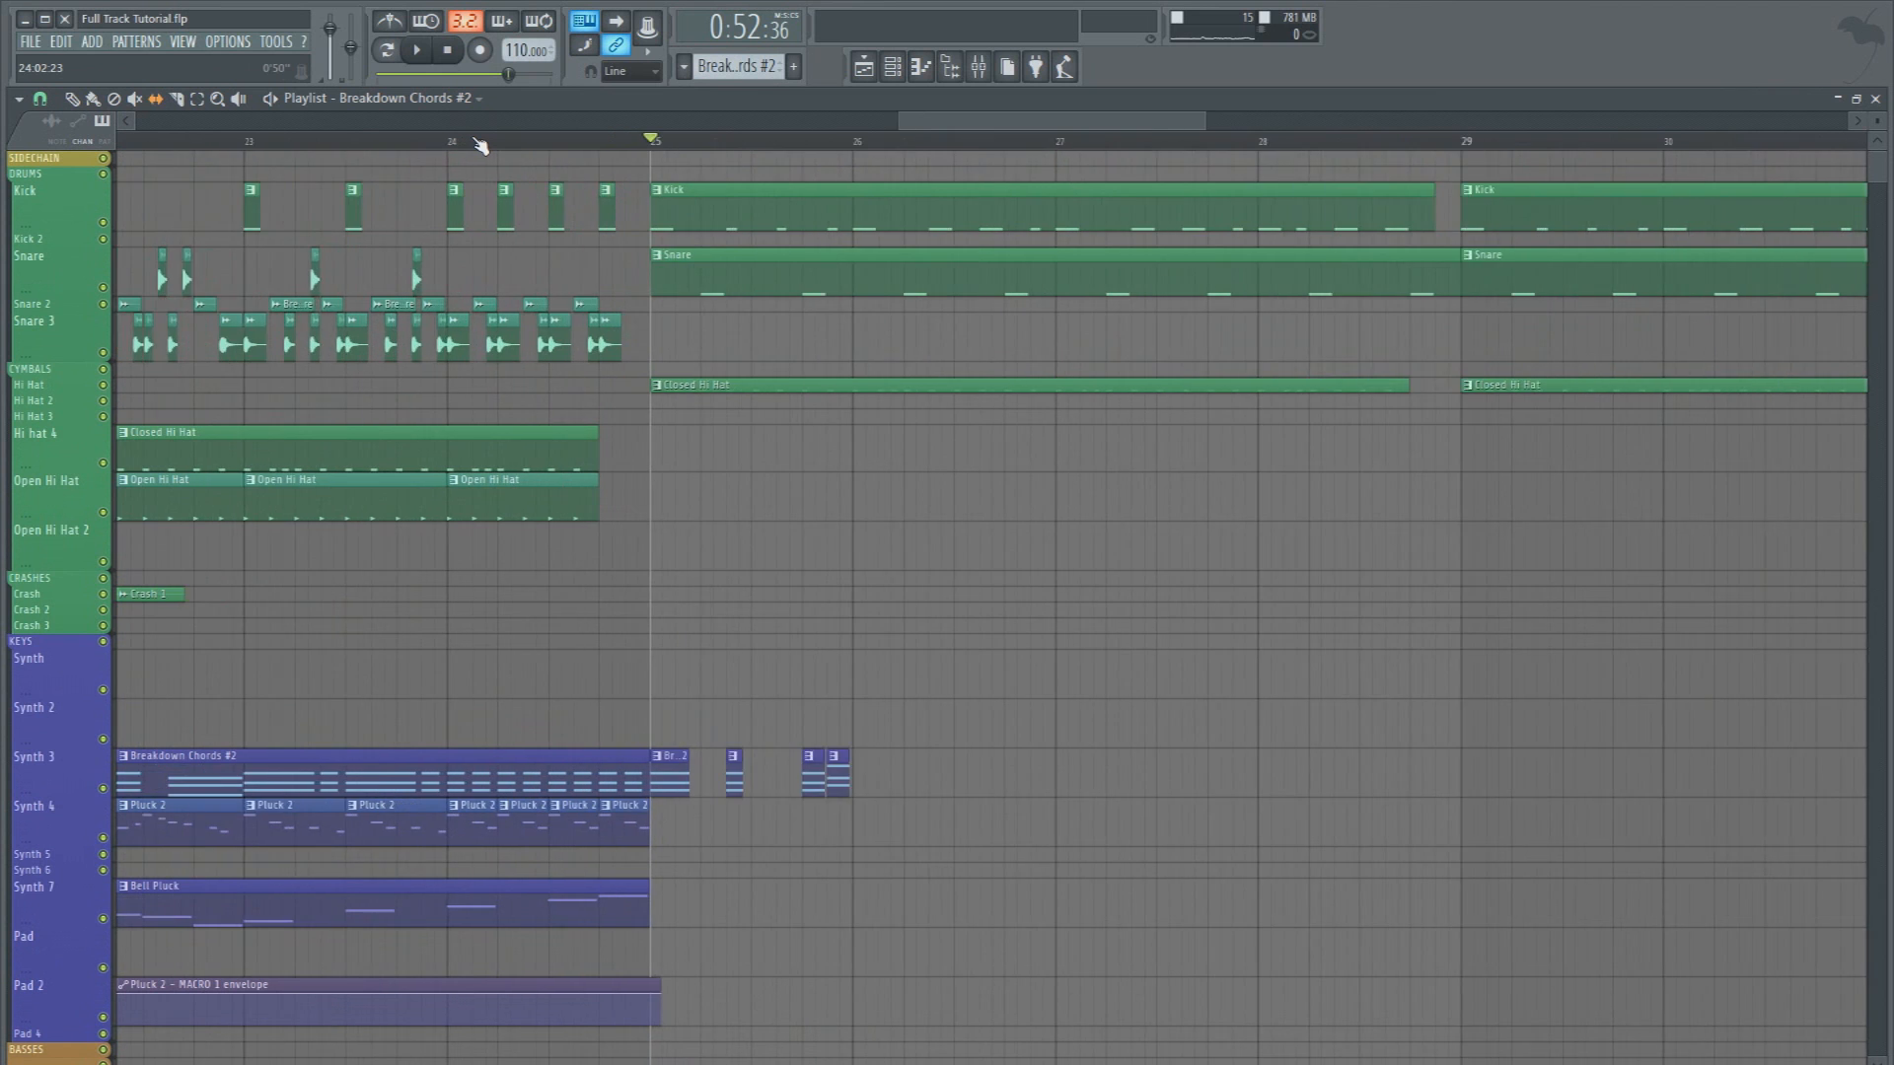
{"action": "mouse_move", "coordinate": [791, 355]}
{"action": "left_mouse_down"}
{"action": "mouse_move", "coordinate": [444, 353]}
{"action": "mouse_move", "coordinate": [479, 349]}
{"action": "mouse_move", "coordinate": [483, 316]}
{"action": "mouse_move", "coordinate": [887, 315]}
{"action": "left_mouse_up"}
{"action": "key", "text": "space"}
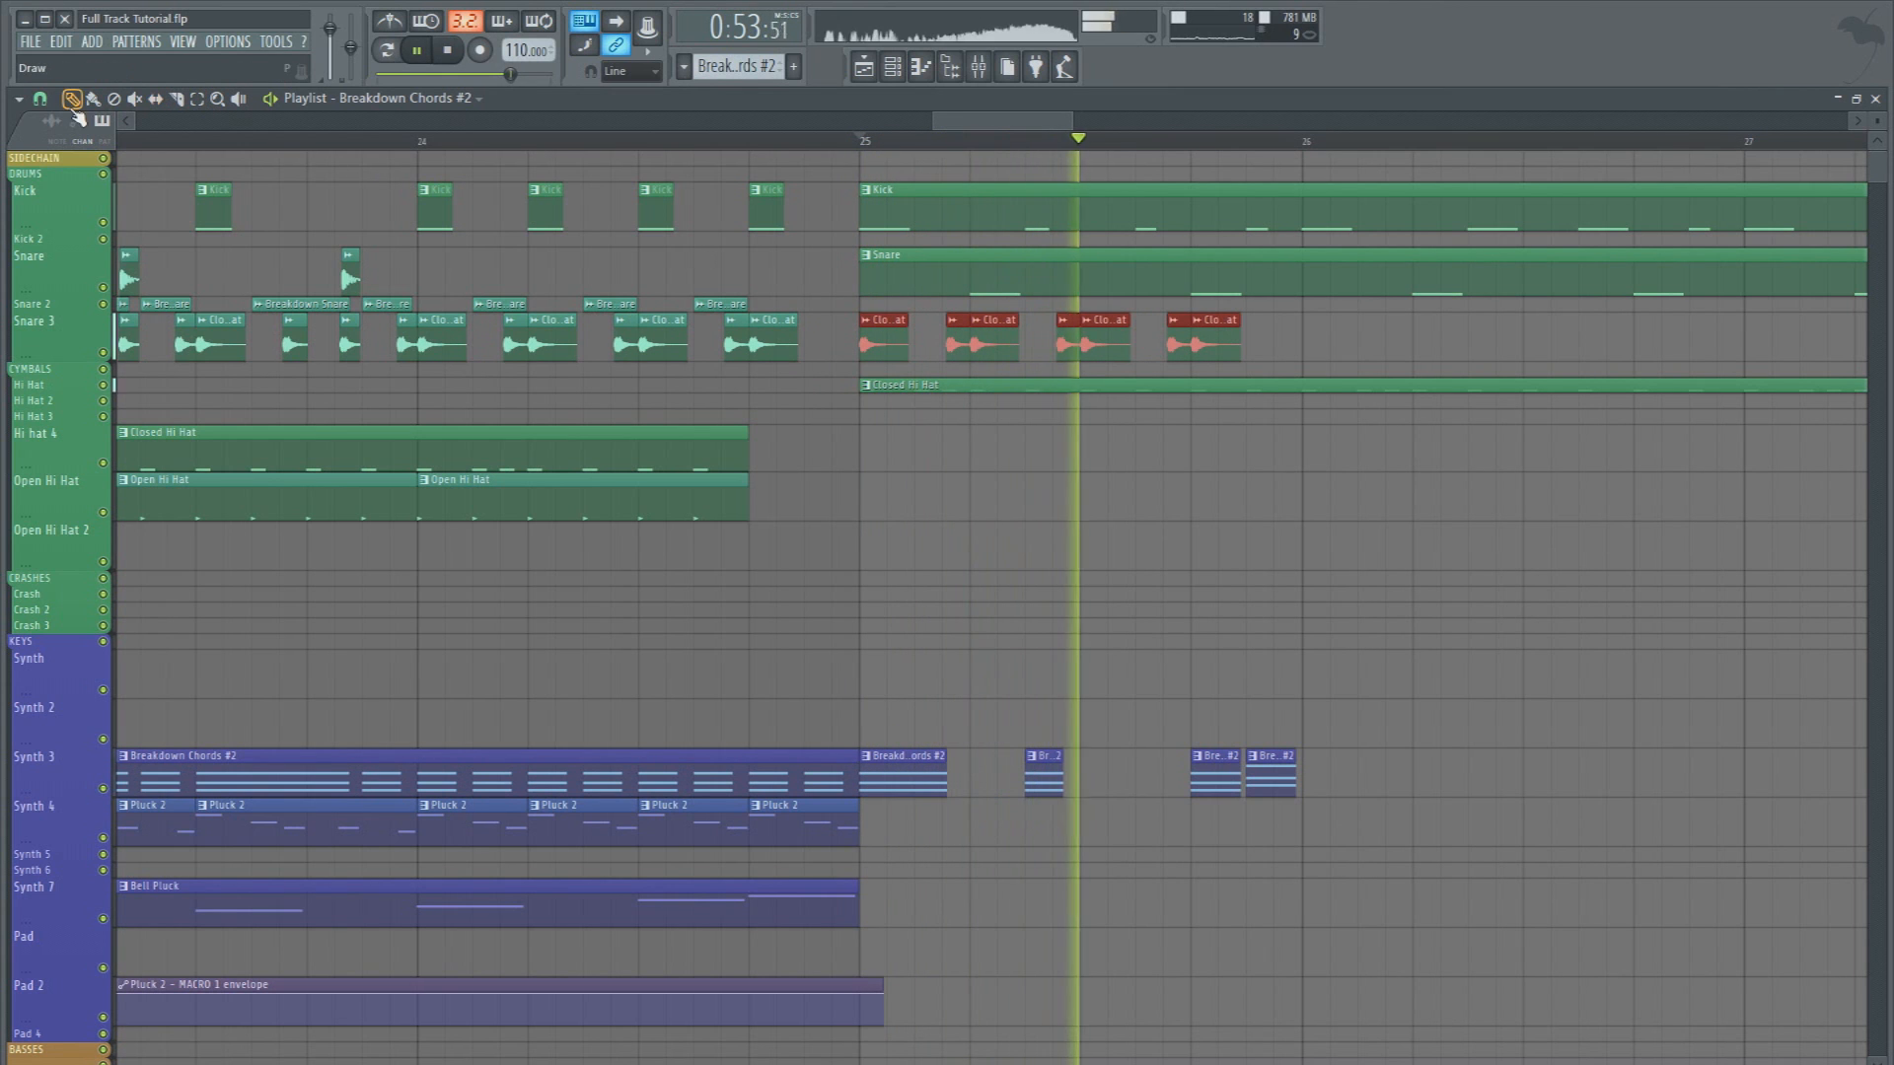
Copy the Snare 3 track's hat clips across bars 26 and 27, remove the bar 25 Closed Hi Hat clip, and play
{"action": "key", "text": "space"}
{"action": "left_click_drag", "start_coordinate": [1025, 128], "coordinate": [1027, 127]}
{"action": "left_click_drag", "start_coordinate": [398, 341], "coordinate": [1270, 314]}
{"action": "key", "text": "space"}
{"action": "key", "text": "space"}
{"action": "right_click", "coordinate": [503, 385]}
Undo the Closed Hi Hat removal and bar 27 copies, and delete the Snare 3 clips from step 3 of bar 25 to bar 27
{"action": "key", "text": "space"}
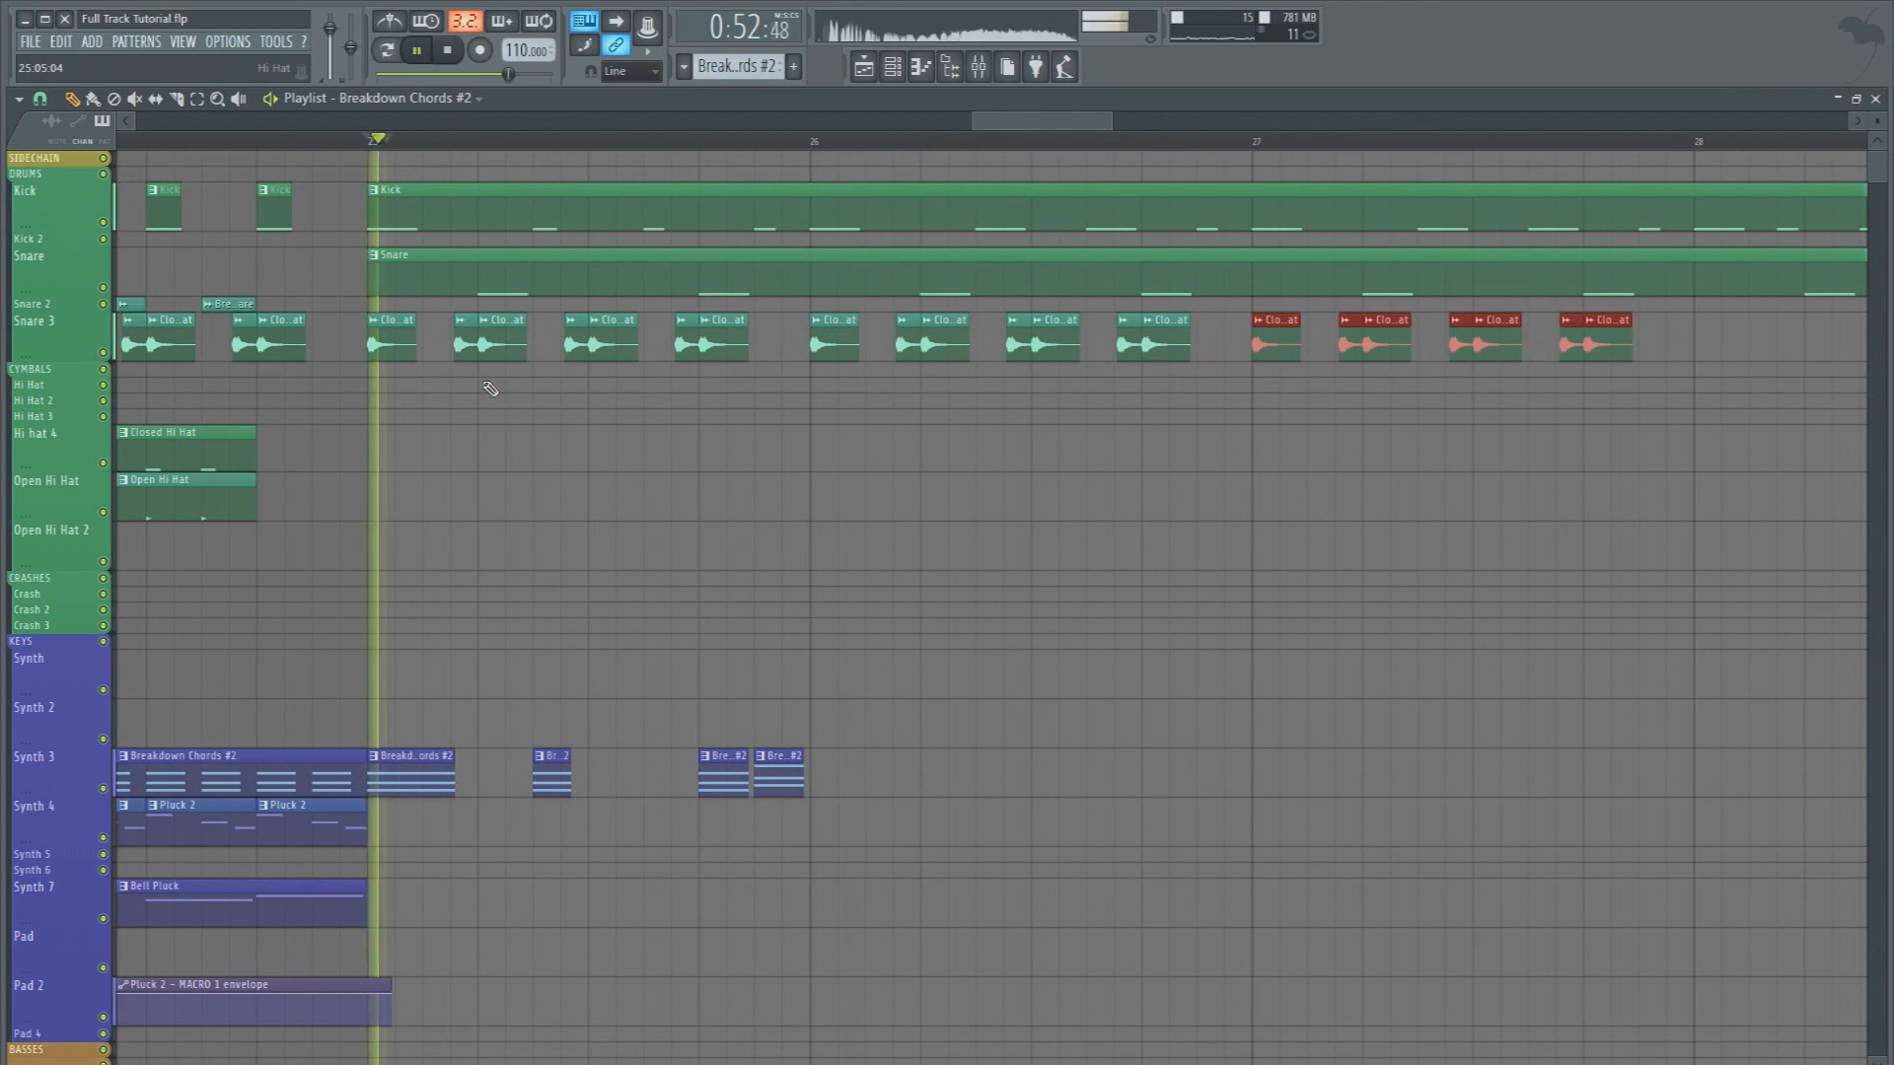
{"action": "key", "text": "ctrl+alt+z"}
{"action": "key", "text": "ctrl+alt+z"}
{"action": "left_click_drag", "start_coordinate": [1209, 340], "coordinate": [1244, 309]}
{"action": "key", "text": "Delete"}
{"action": "key", "text": "space"}
{"action": "key", "text": "ctrl+z"}
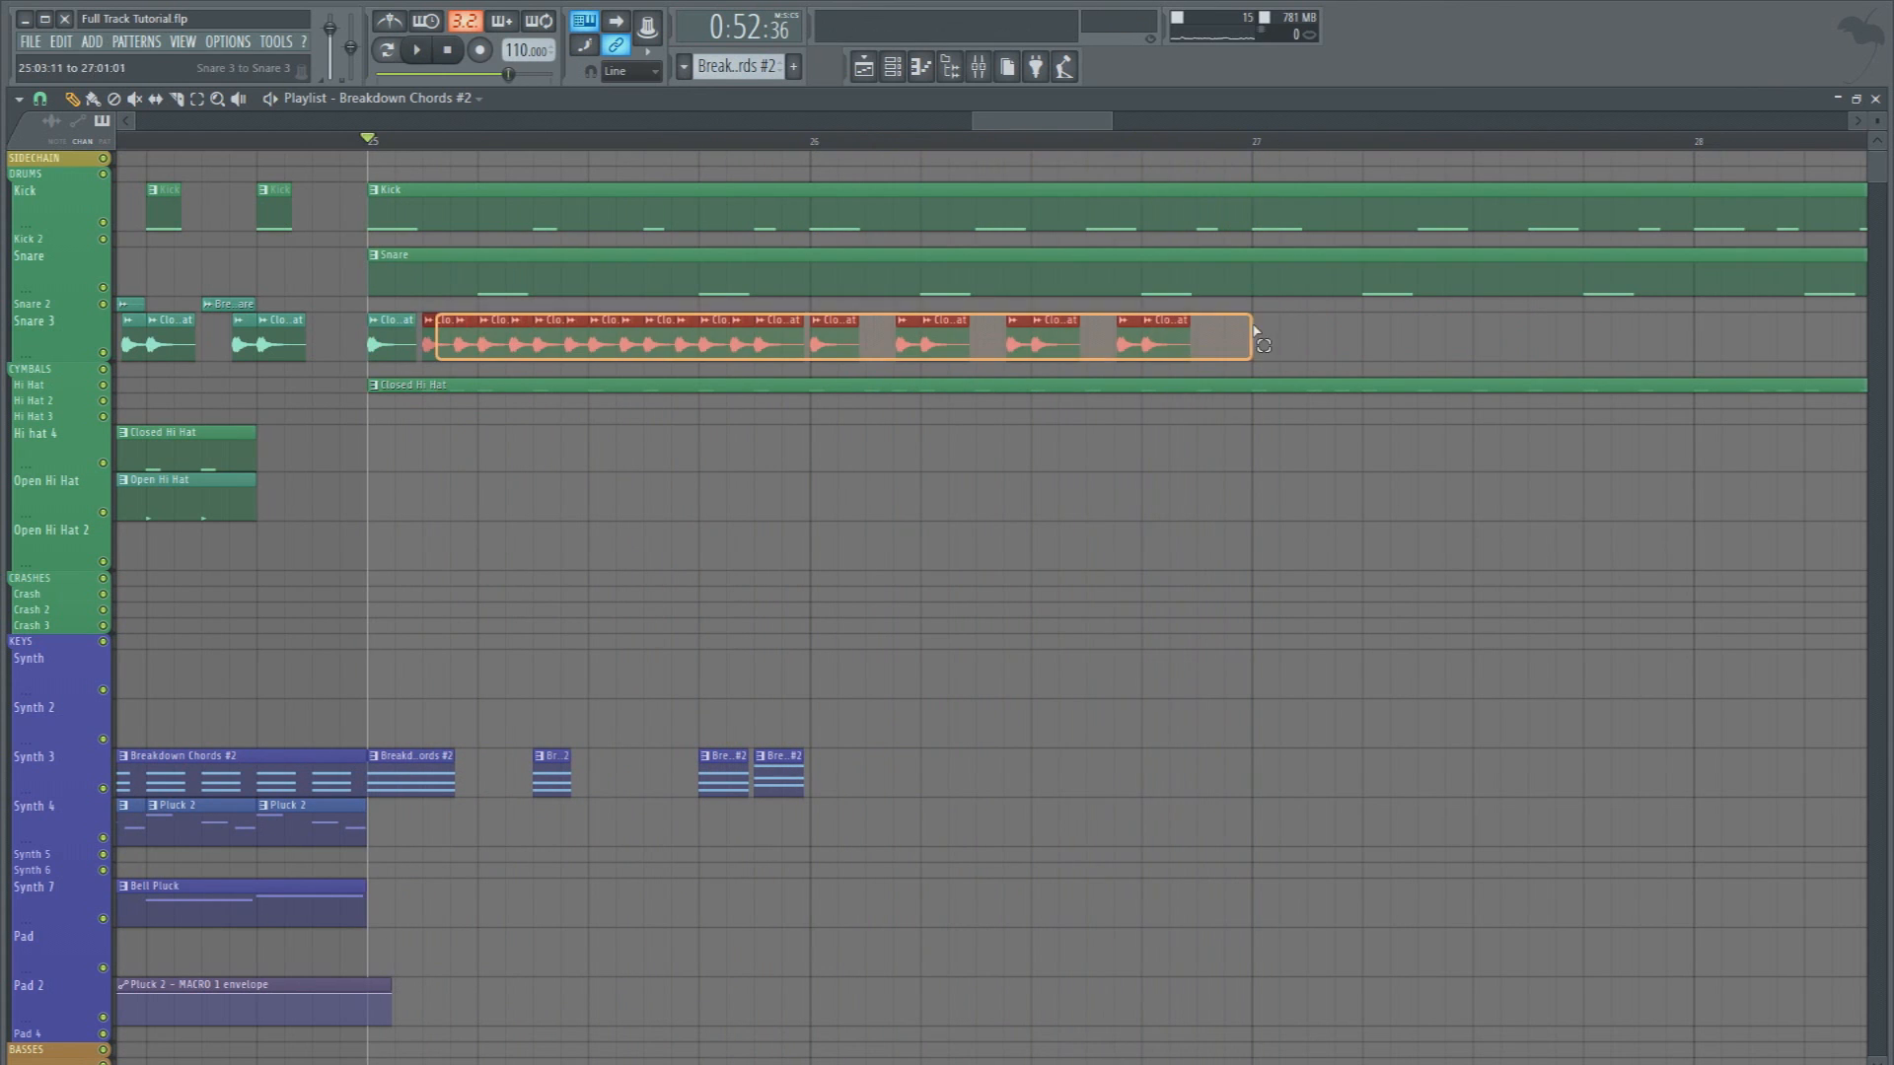
{"action": "key", "text": "Delete"}
{"action": "key", "text": "space"}
{"action": "left_click_drag", "start_coordinate": [470, 338], "coordinate": [1594, 338]}
Copy the Breakdown Chords #2 clips on the Synth 3 track from bar 25 to bar 26
{"action": "scroll", "coordinate": [1045, 680], "scroll_direction": "down", "scroll_amount": 2}
{"action": "scroll", "coordinate": [1042, 679], "scroll_direction": "down", "scroll_amount": 1}
{"action": "key", "text": "space"}
{"action": "left_click_drag", "start_coordinate": [929, 629], "coordinate": [441, 629]}
{"action": "mouse_move", "coordinate": [418, 627]}
{"action": "left_mouse_down"}
{"action": "mouse_move", "coordinate": [942, 620]}
{"action": "mouse_move", "coordinate": [857, 622]}
{"action": "left_mouse_up"}
Make the Pattern 39 clip at bar 26 a unique pattern and open its notes in the piano roll
{"action": "scroll", "coordinate": [990, 695], "scroll_direction": "down", "scroll_amount": 4}
{"action": "double_click", "coordinate": [990, 695]}
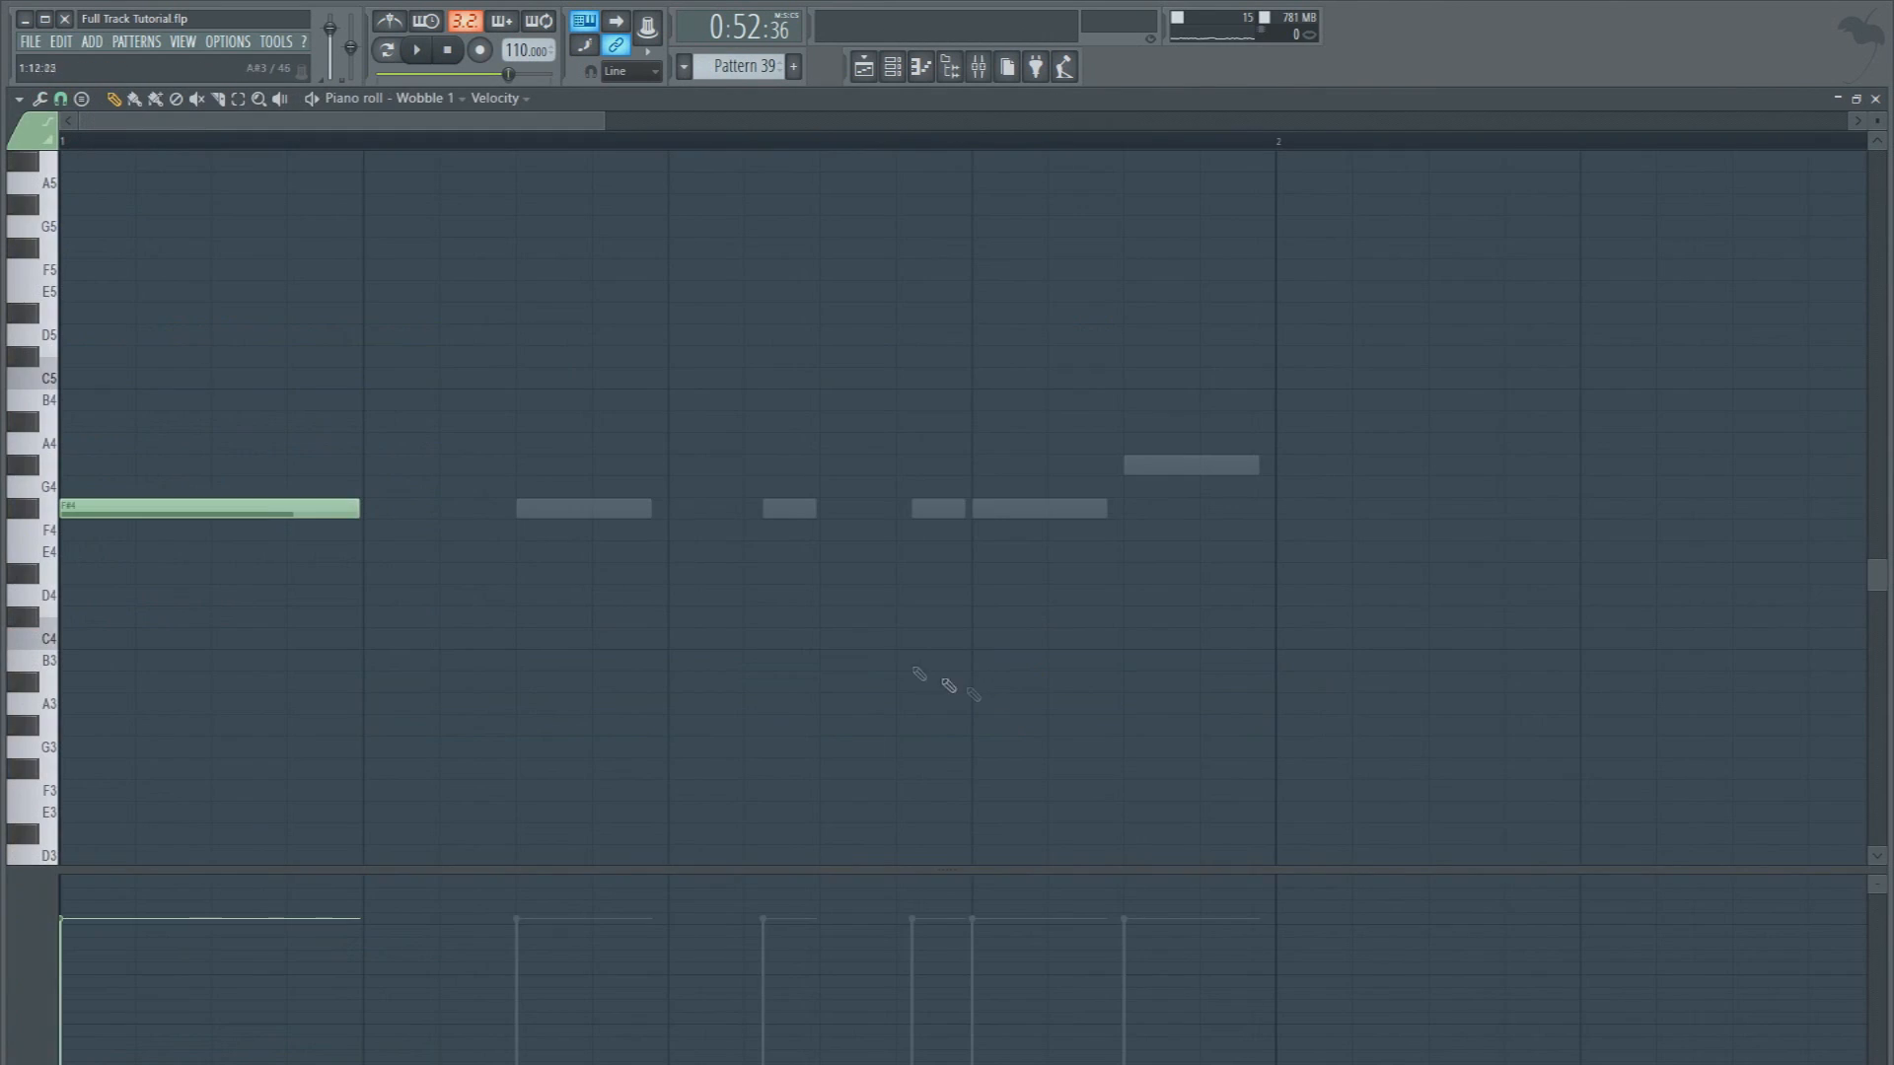
{"action": "left_click", "coordinate": [863, 66]}
{"action": "left_click", "coordinate": [817, 669]}
{"action": "left_click", "coordinate": [860, 759]}
{"action": "key", "text": "space"}
{"action": "double_click", "coordinate": [1093, 695]}
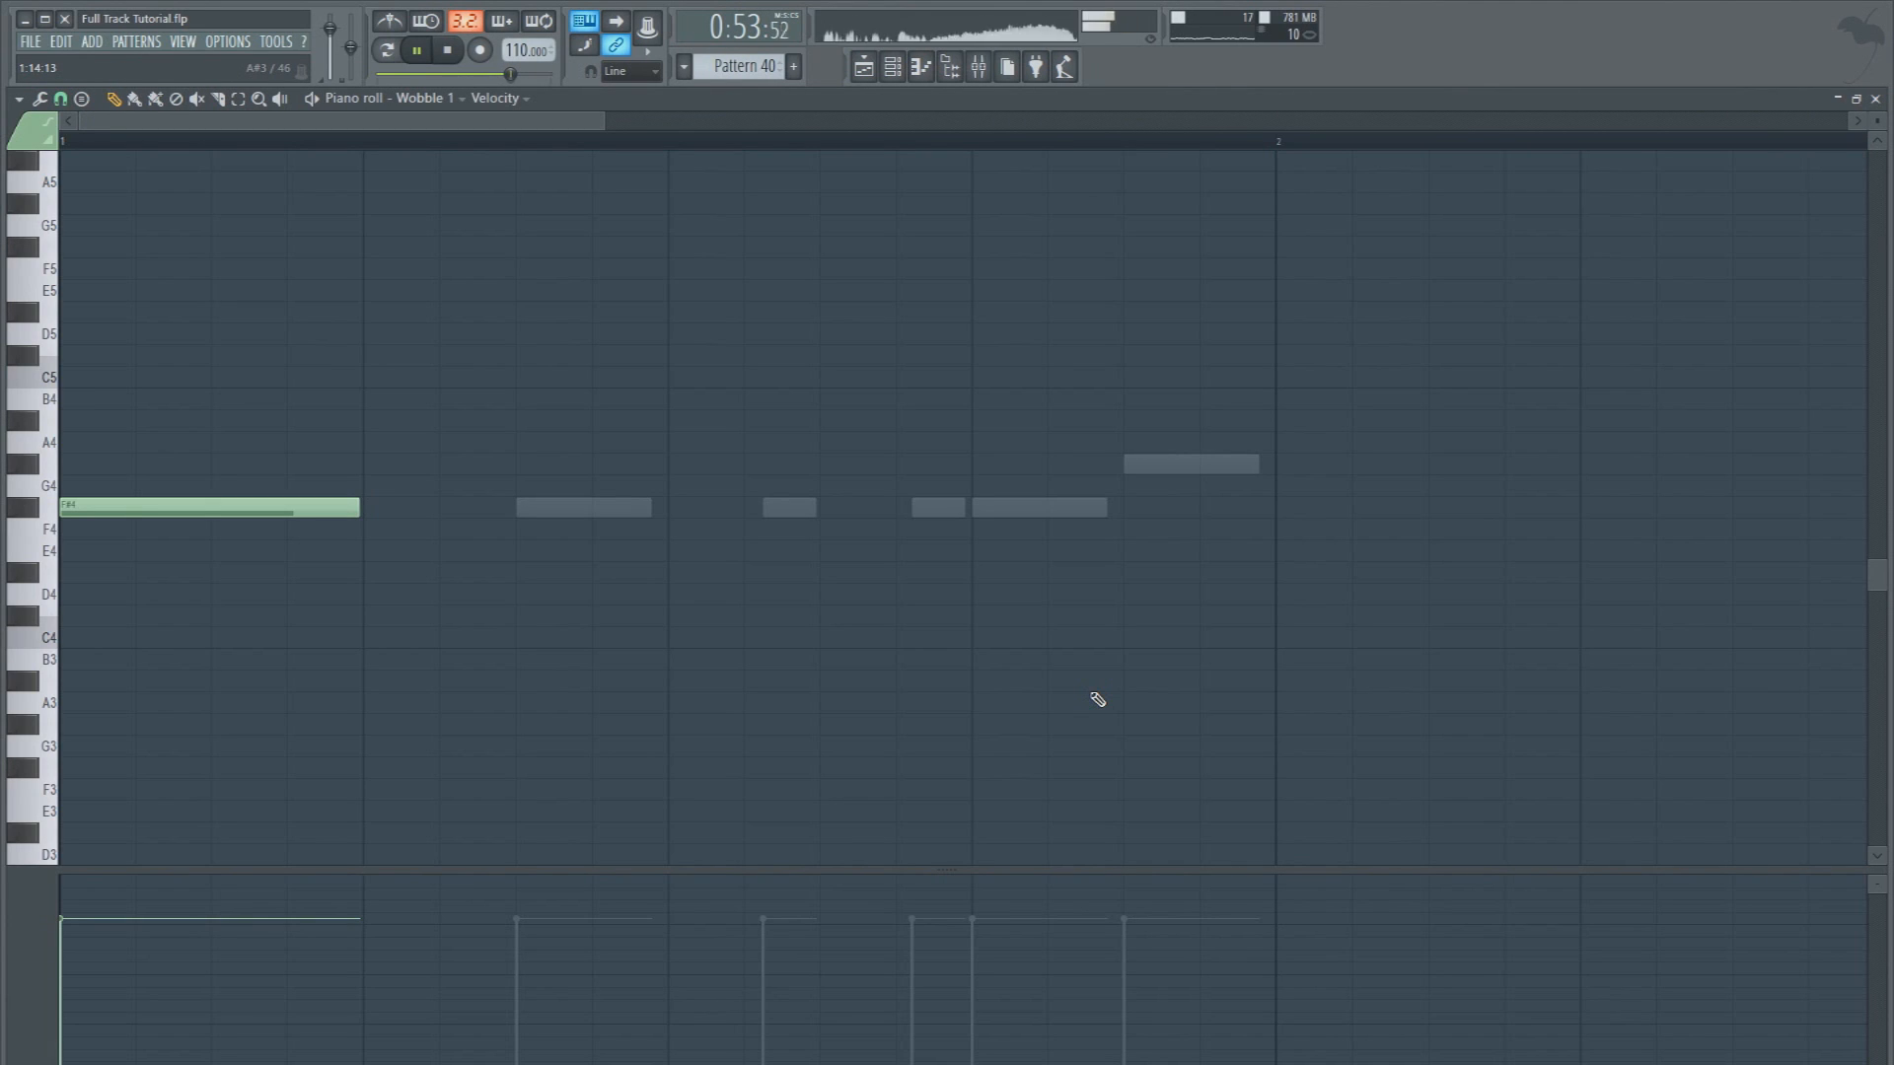
In the unique pattern's Wobble 3 part, delete the F#4 note on beat 4 and the higher note after it
{"action": "double_click", "coordinate": [1173, 463]}
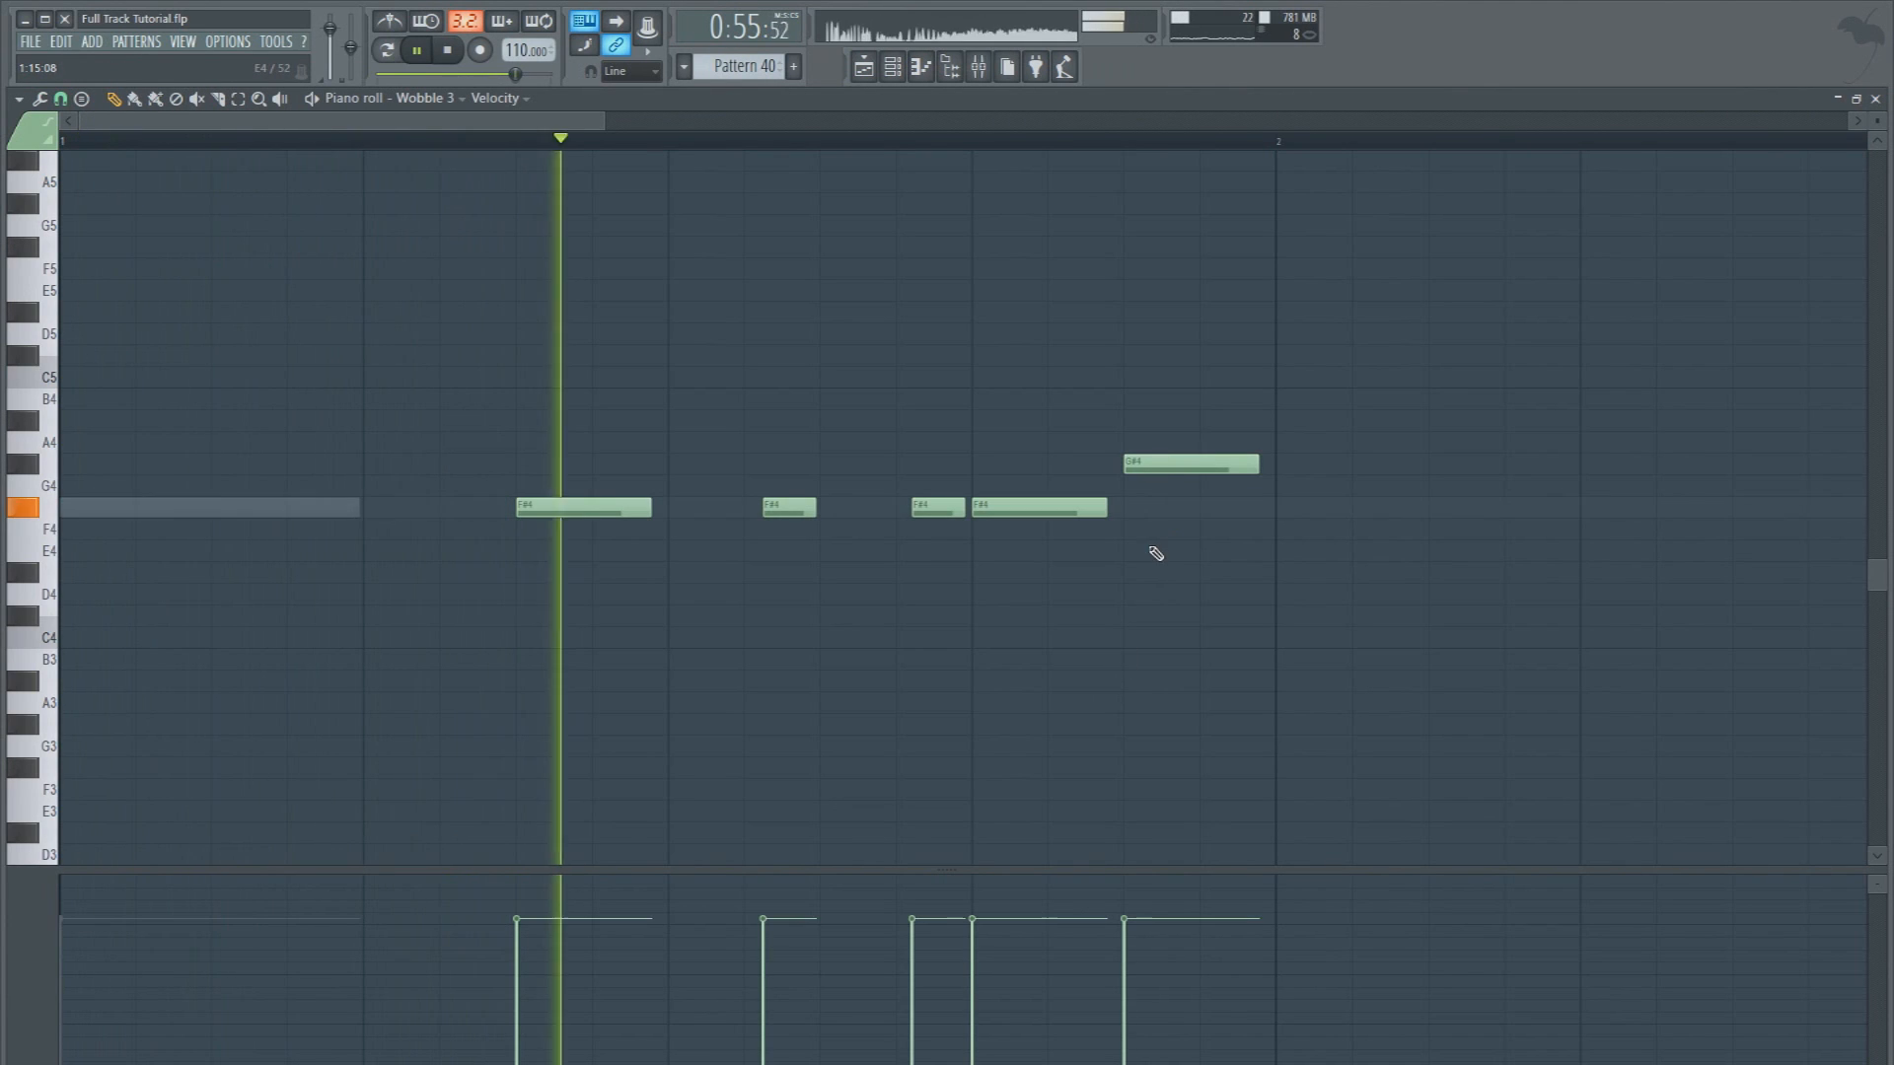
{"action": "key", "text": "space"}
{"action": "right_click", "coordinate": [1154, 464]}
{"action": "right_click", "coordinate": [1021, 507]}
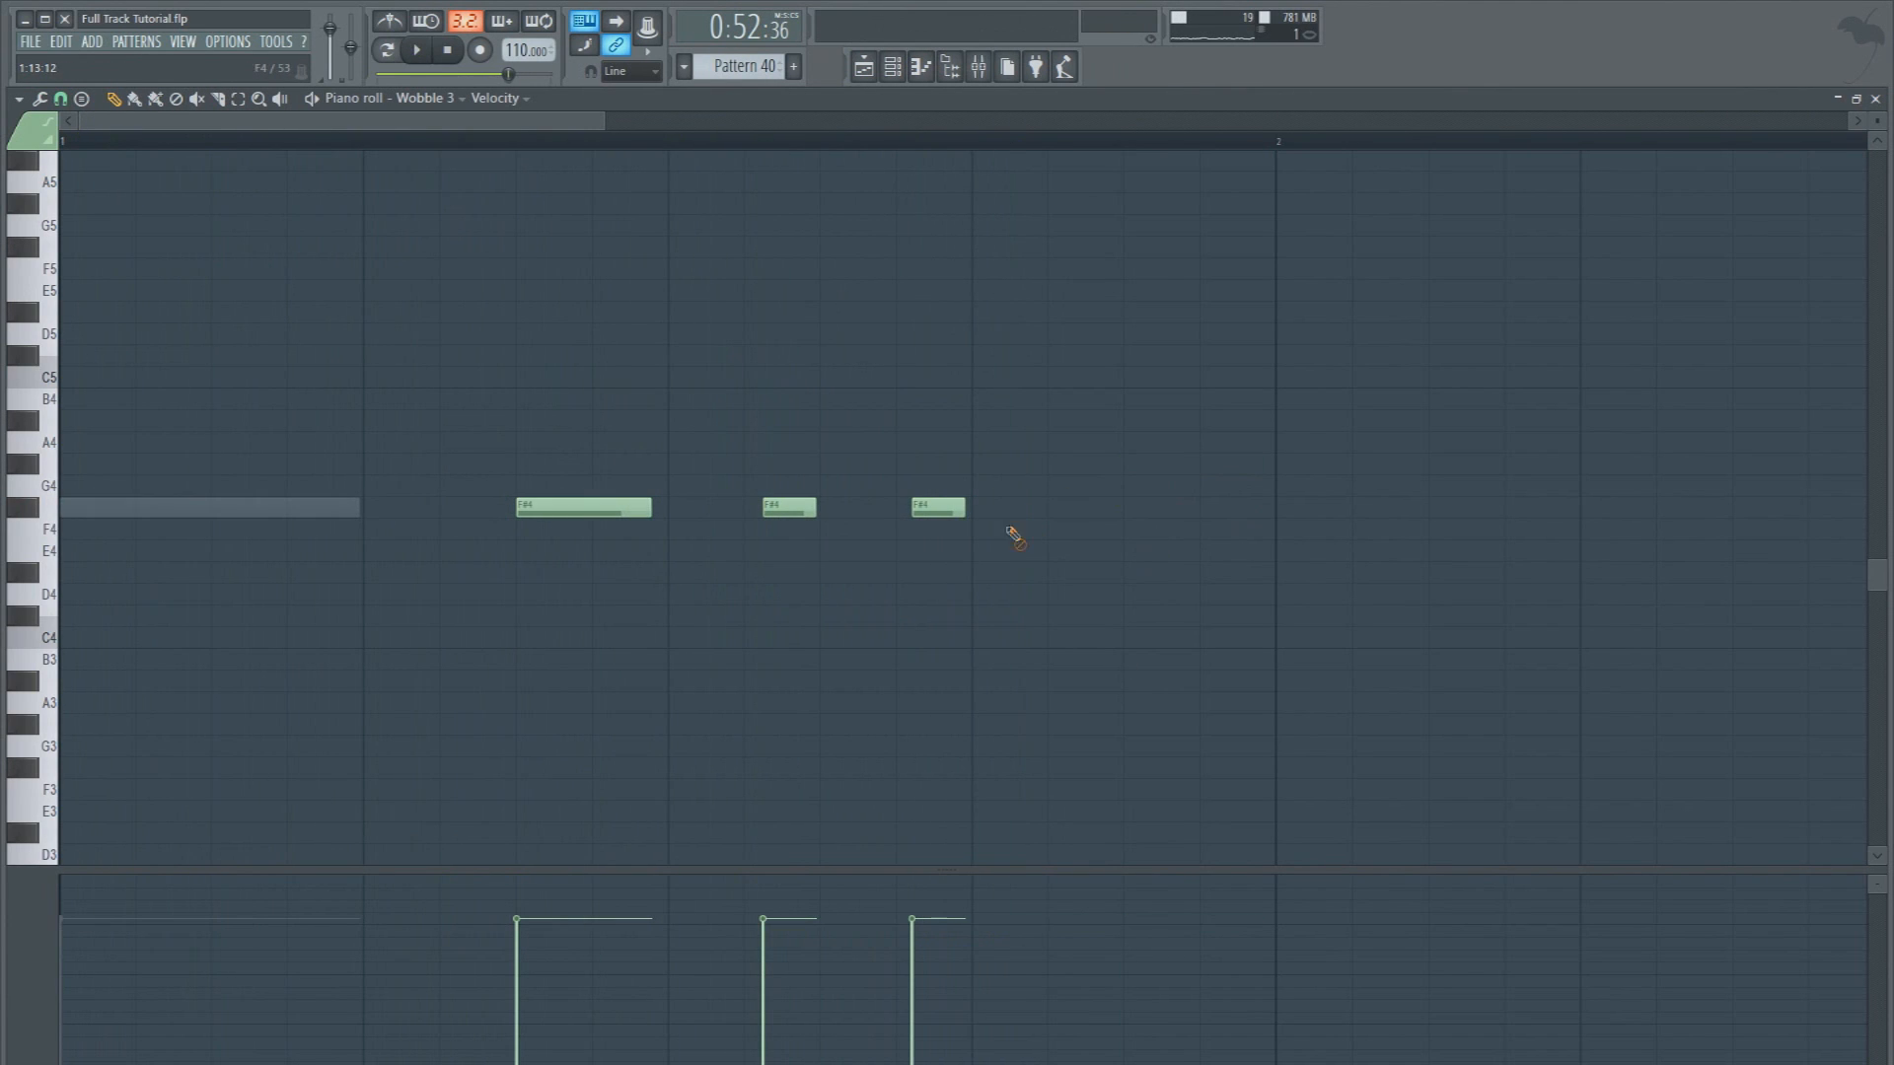
In Pattern 40's Wobble 2 part, add an F#4 note on beat 4 and a shortened B4 note one step after its start
{"action": "left_click", "coordinate": [460, 98]}
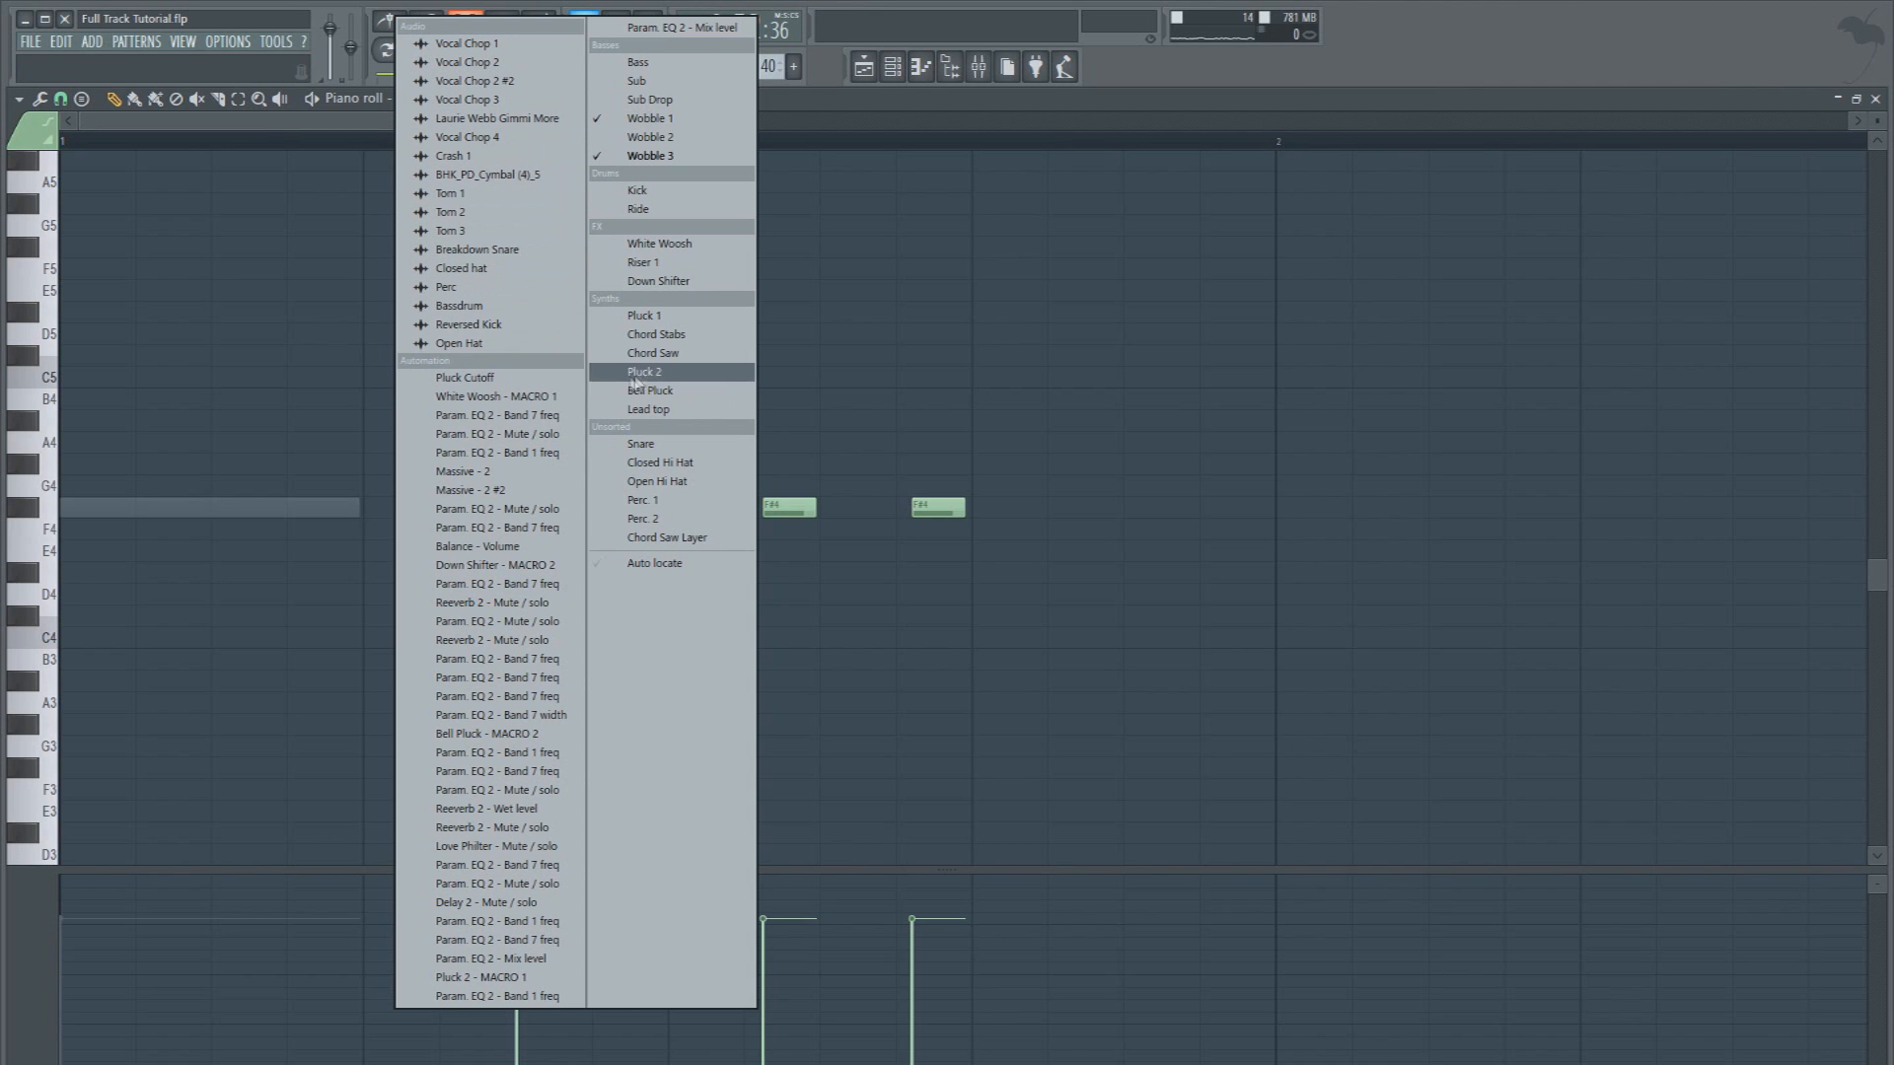
{"action": "left_click", "coordinate": [611, 148]}
{"action": "left_click", "coordinate": [974, 641]}
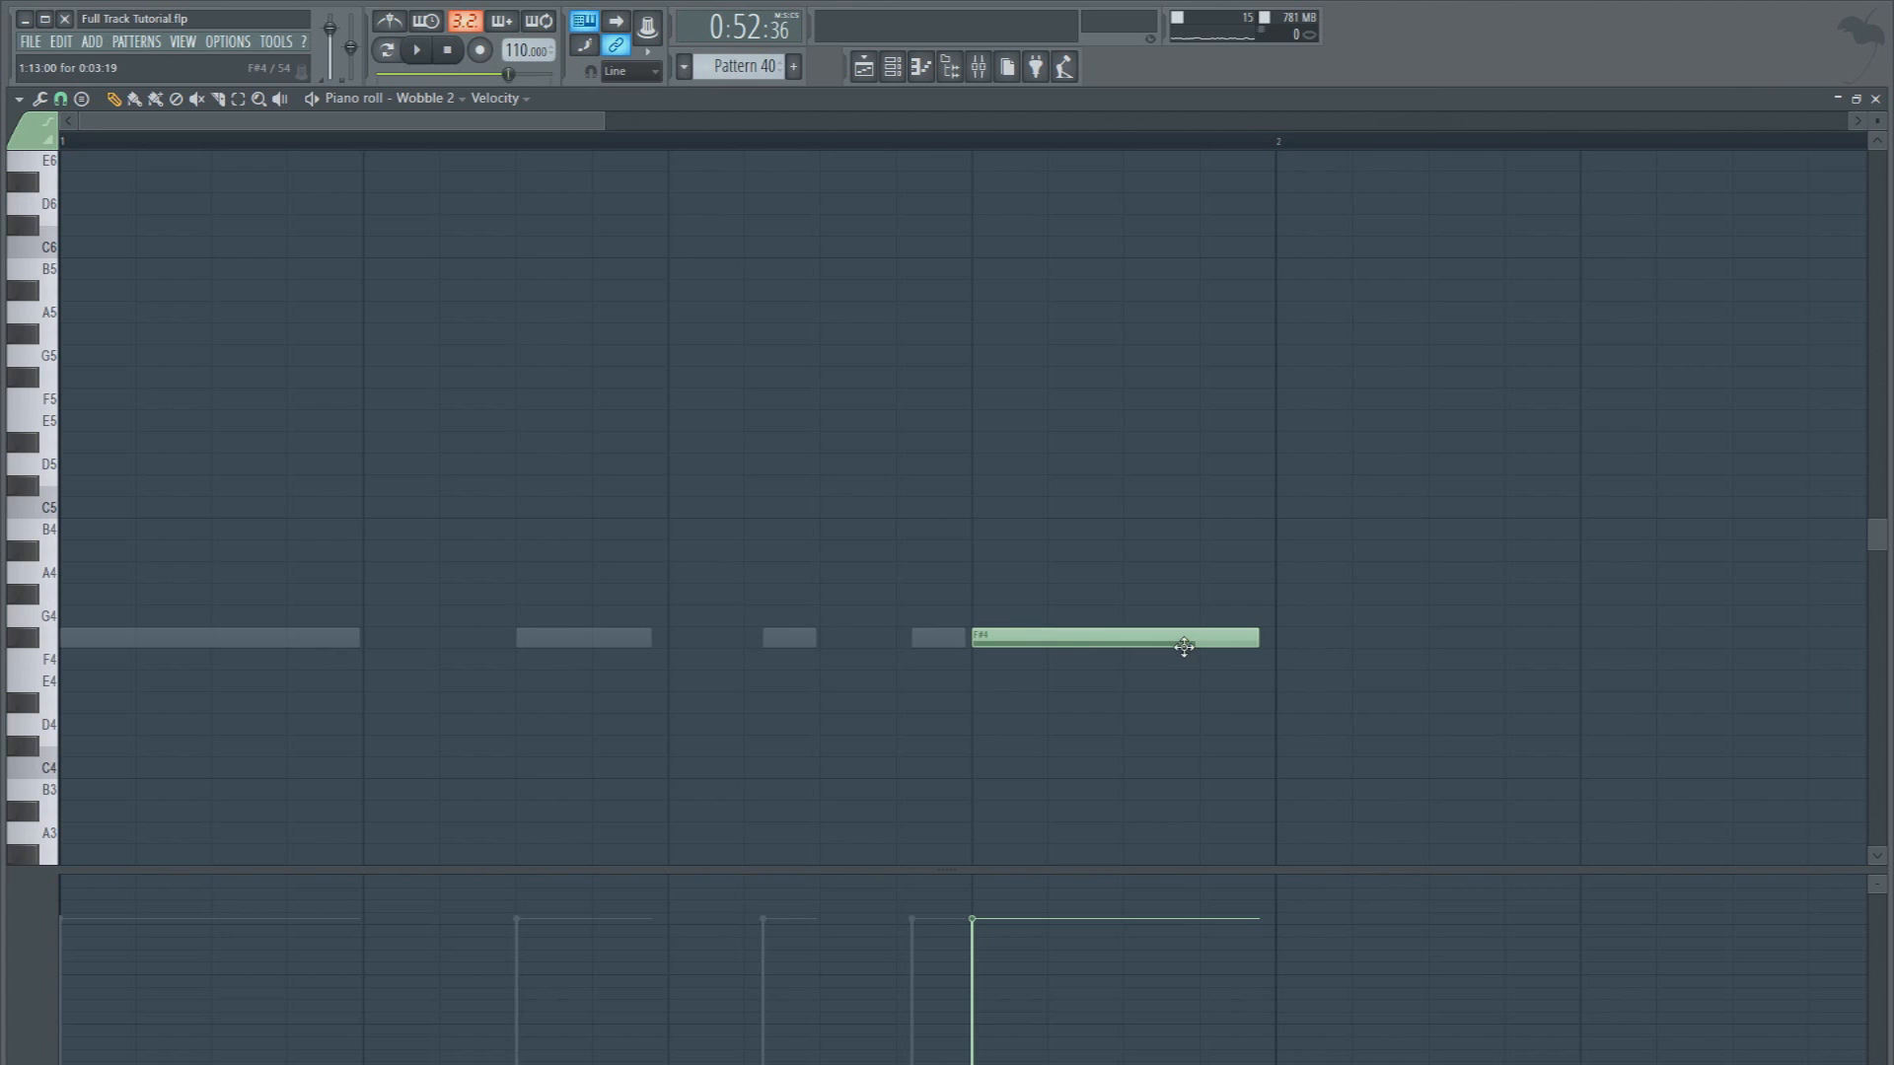
{"action": "left_click", "coordinate": [1051, 534]}
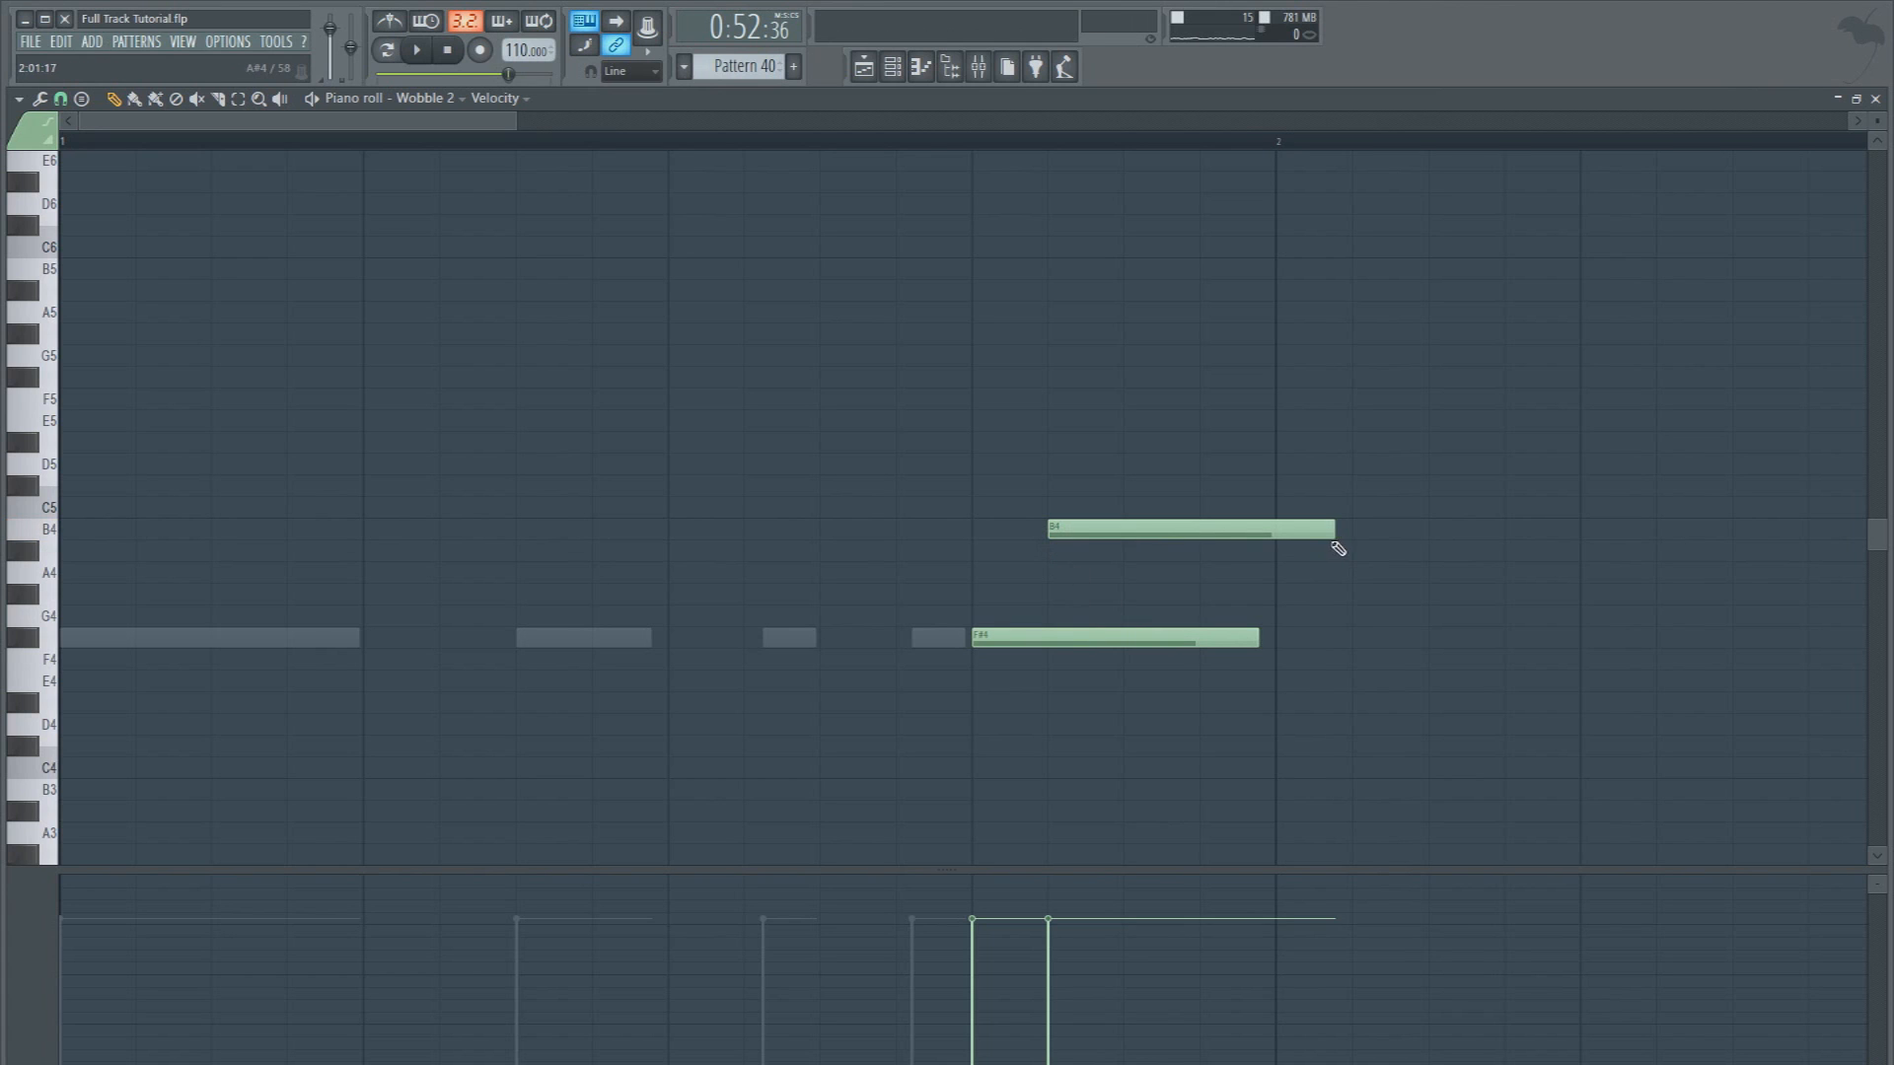
{"action": "left_click_drag", "start_coordinate": [1318, 531], "coordinate": [1128, 531]}
{"action": "left_click", "coordinate": [972, 145]}
{"action": "key", "text": "space"}
Open the Massive instrument of the Wobble 2 channel and set its voicing to Monorotate
{"action": "left_click", "coordinate": [892, 69]}
{"action": "key", "text": "space"}
{"action": "key", "text": "space"}
{"action": "key", "text": "space"}
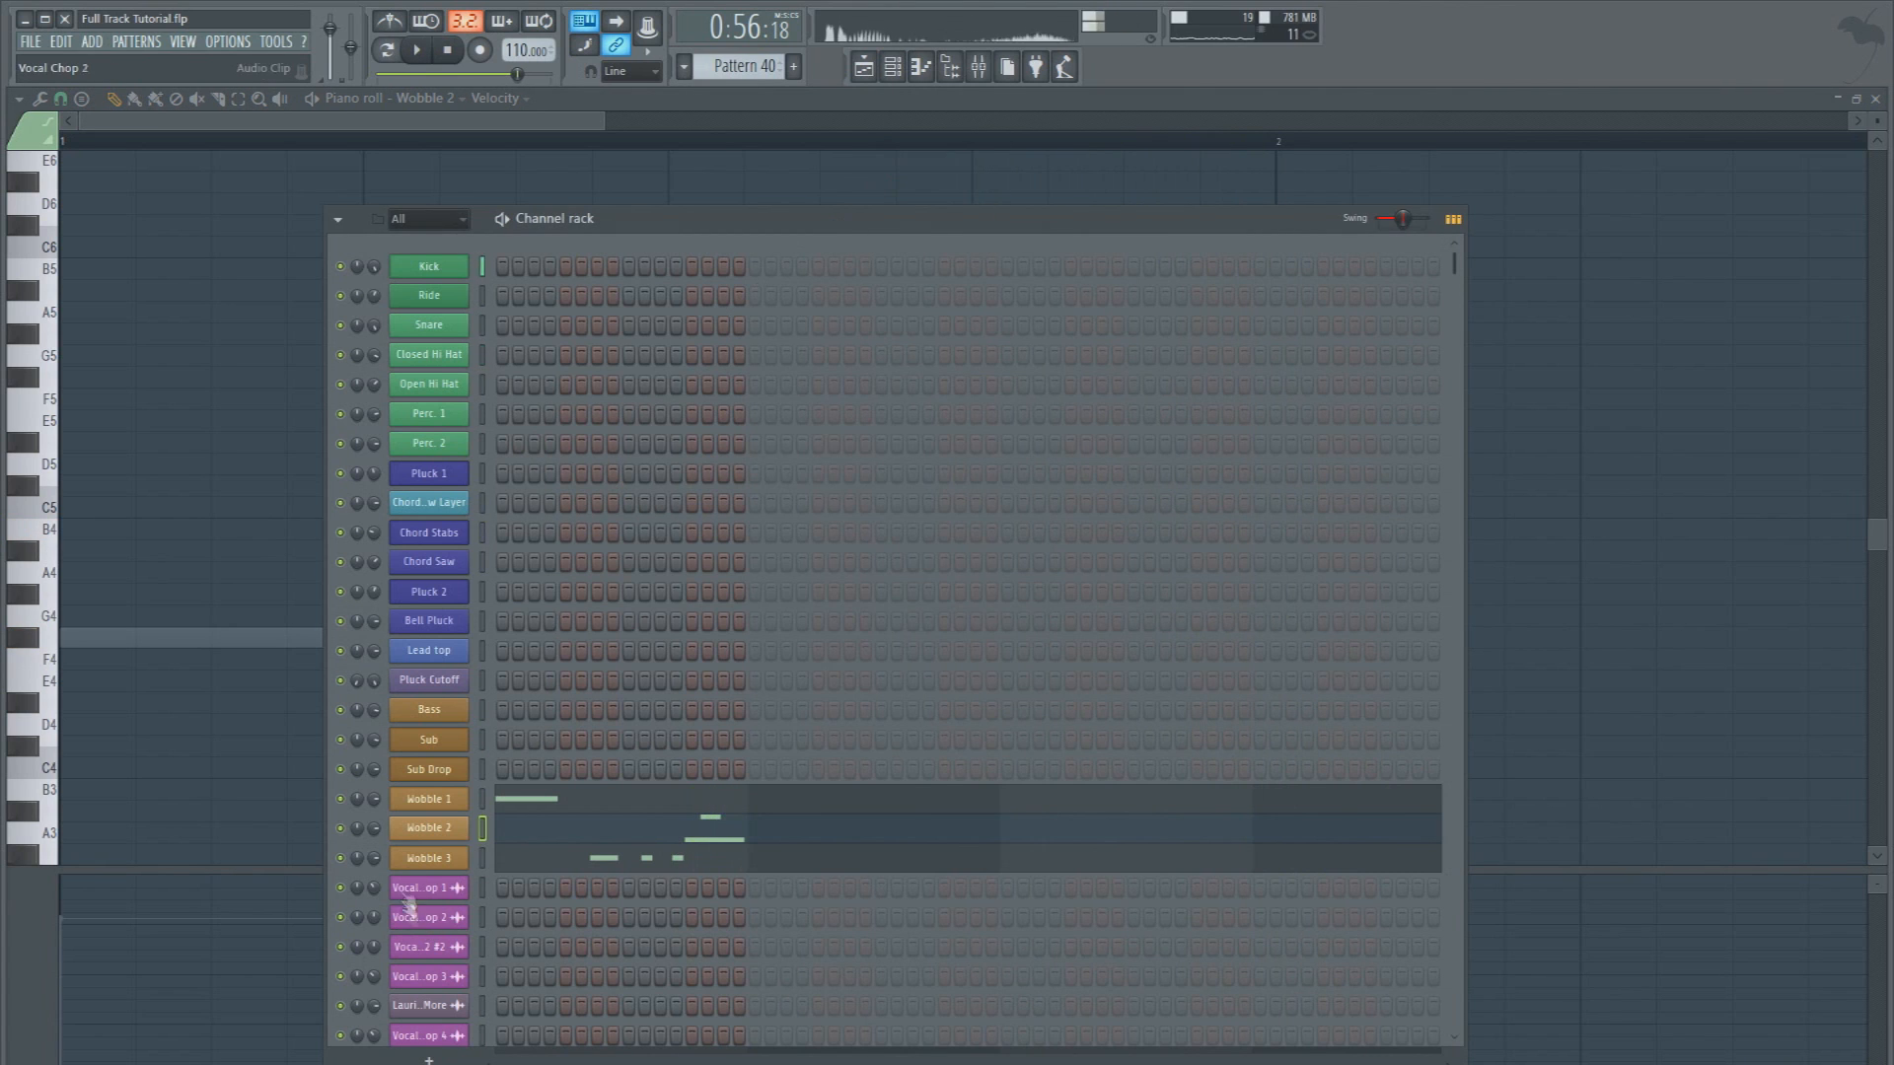
{"action": "left_click", "coordinate": [425, 831]}
{"action": "left_click", "coordinate": [919, 658]}
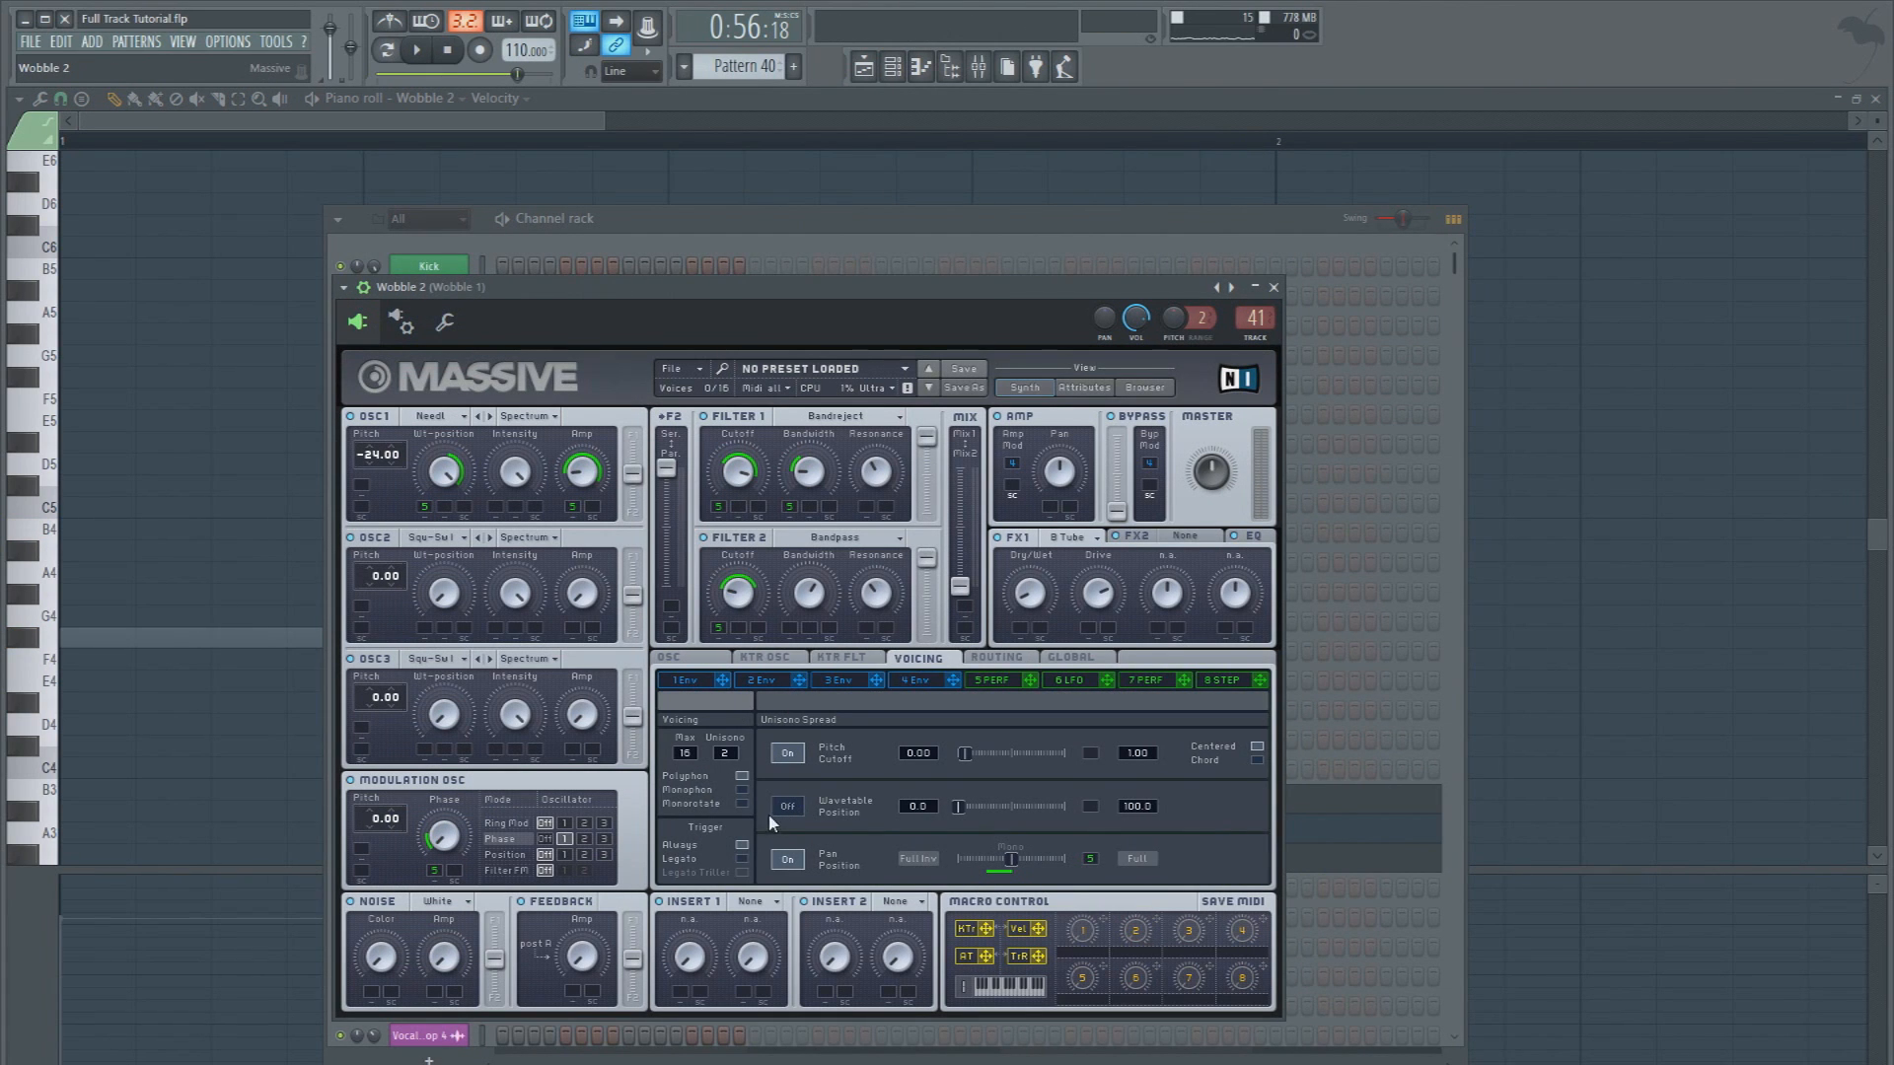
{"action": "left_click", "coordinate": [741, 803]}
Adjust the glide in Wobble 2's oscillator settings, testing it with a few notes and pattern playback
{"action": "left_click", "coordinate": [709, 659]}
{"action": "left_click_drag", "start_coordinate": [704, 770], "coordinate": [712, 758]}
{"action": "key", "text": "e"}
{"action": "key", "text": "x"}
{"action": "key", "text": "x"}
{"action": "key", "text": "e"}
{"action": "key", "text": "space"}
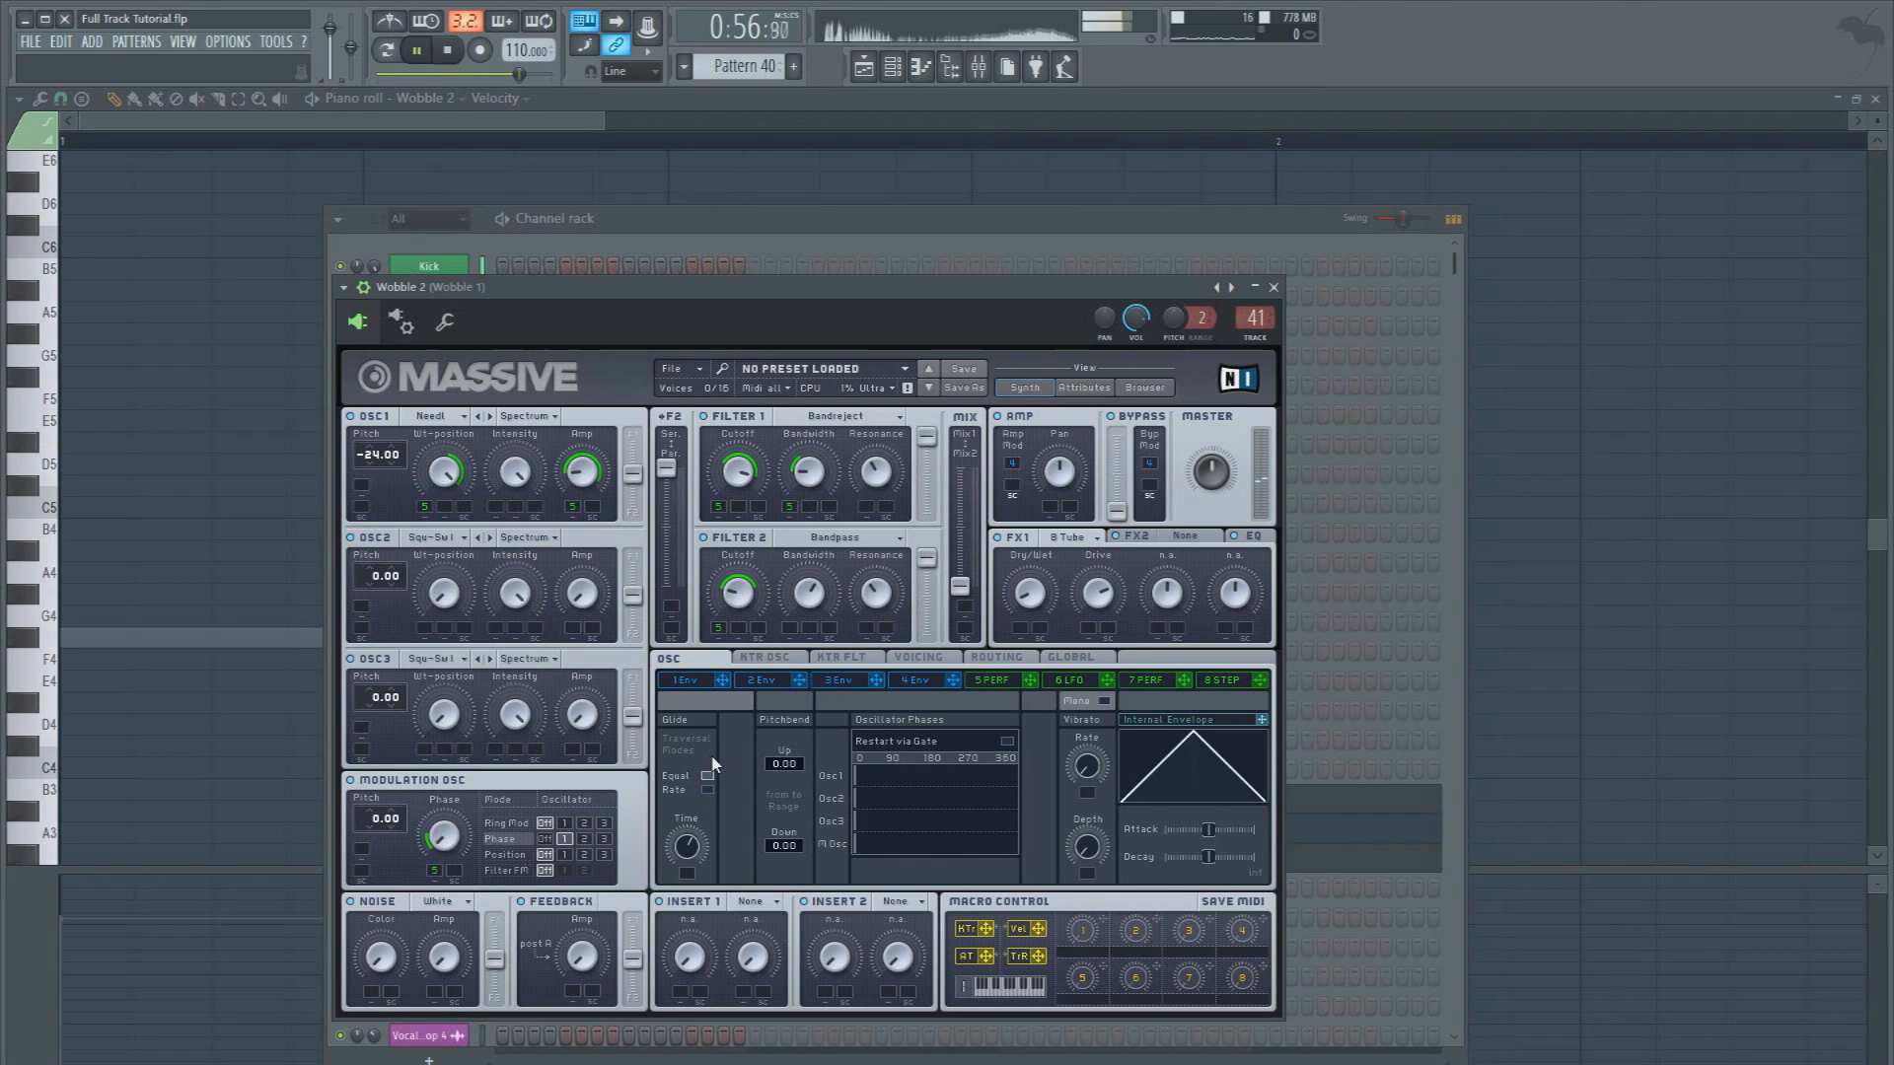
{"action": "key", "text": "space"}
{"action": "key", "text": "space"}
{"action": "key", "text": "space"}
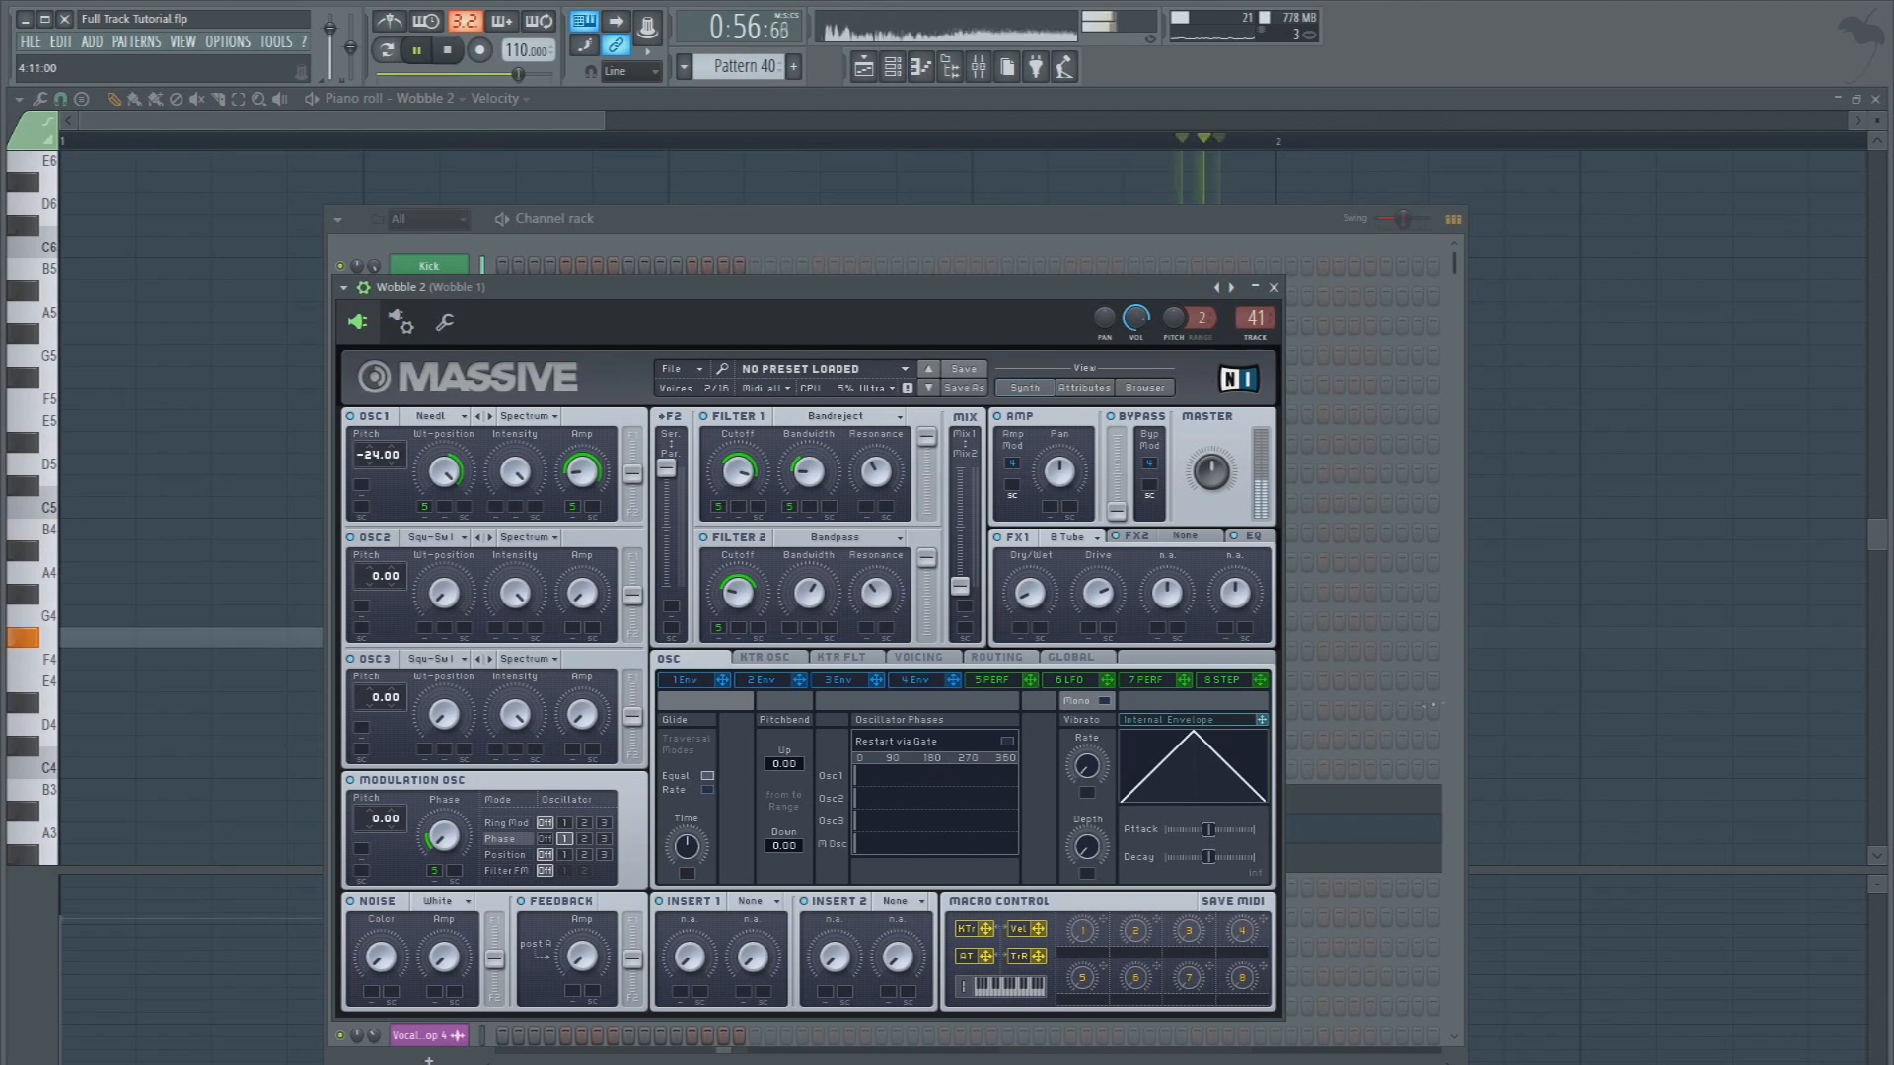
{"action": "key", "text": "space"}
Return to the playlist, select the time range from bar 25 to bar 27, and play the section
{"action": "left_click", "coordinate": [1083, 103]}
{"action": "left_click", "coordinate": [868, 67]}
{"action": "left_click_drag", "start_coordinate": [376, 143], "coordinate": [1251, 143]}
{"action": "left_click", "coordinate": [447, 51]}
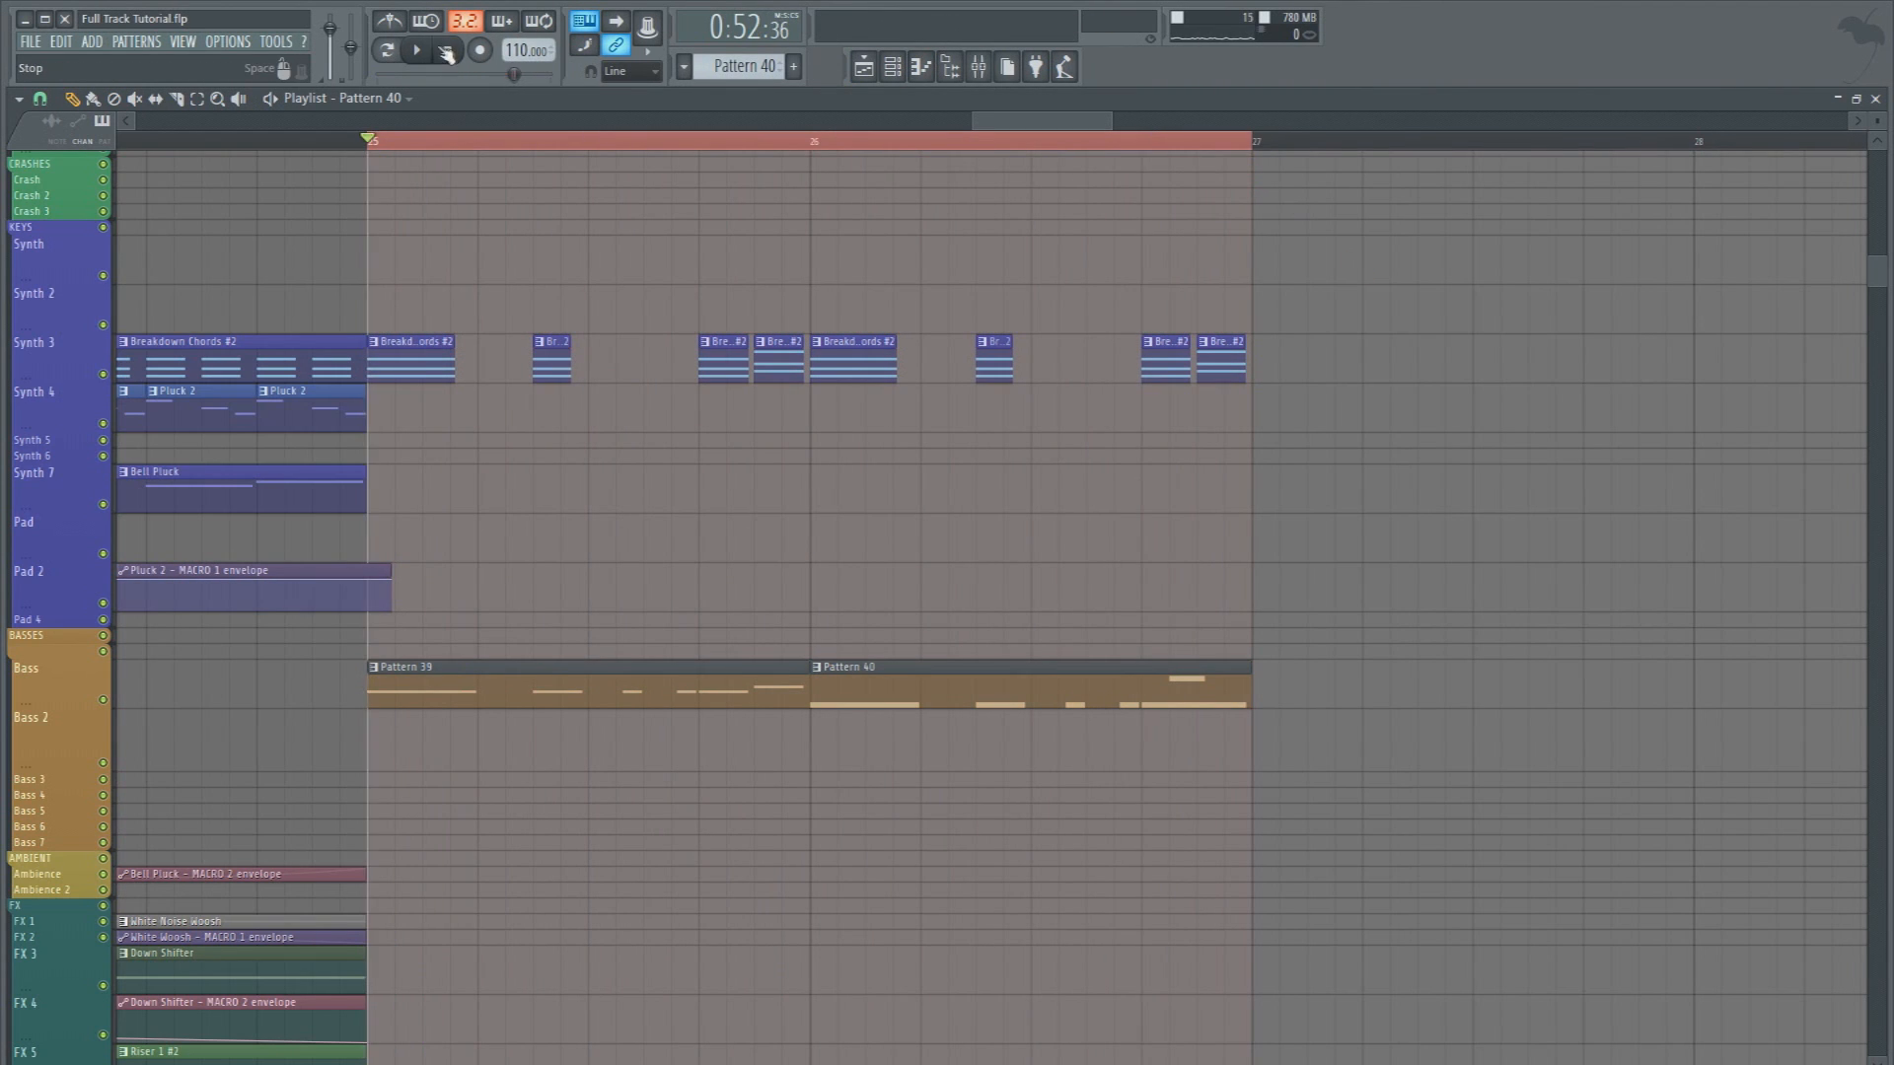
{"action": "key", "text": "space"}
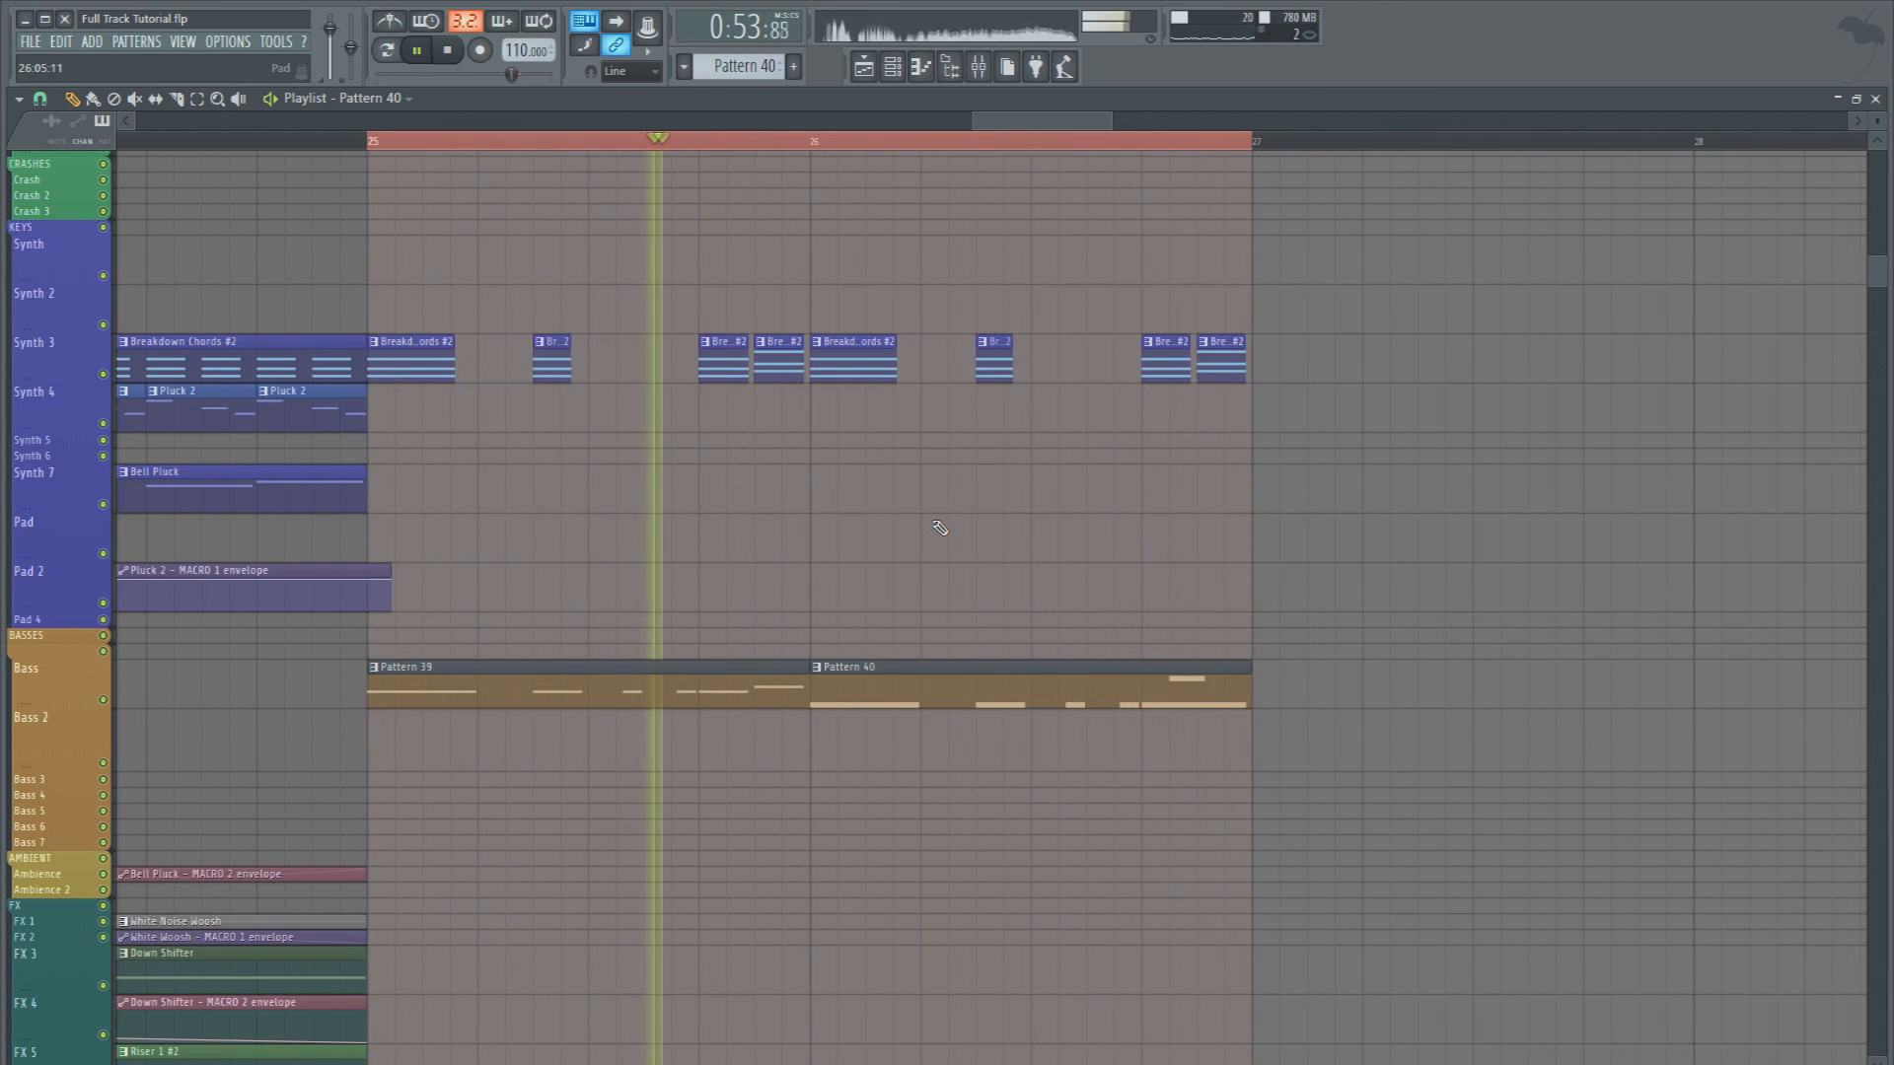
{"action": "key", "text": "space"}
{"action": "left_click", "coordinate": [1145, 140]}
{"action": "key", "text": "space"}
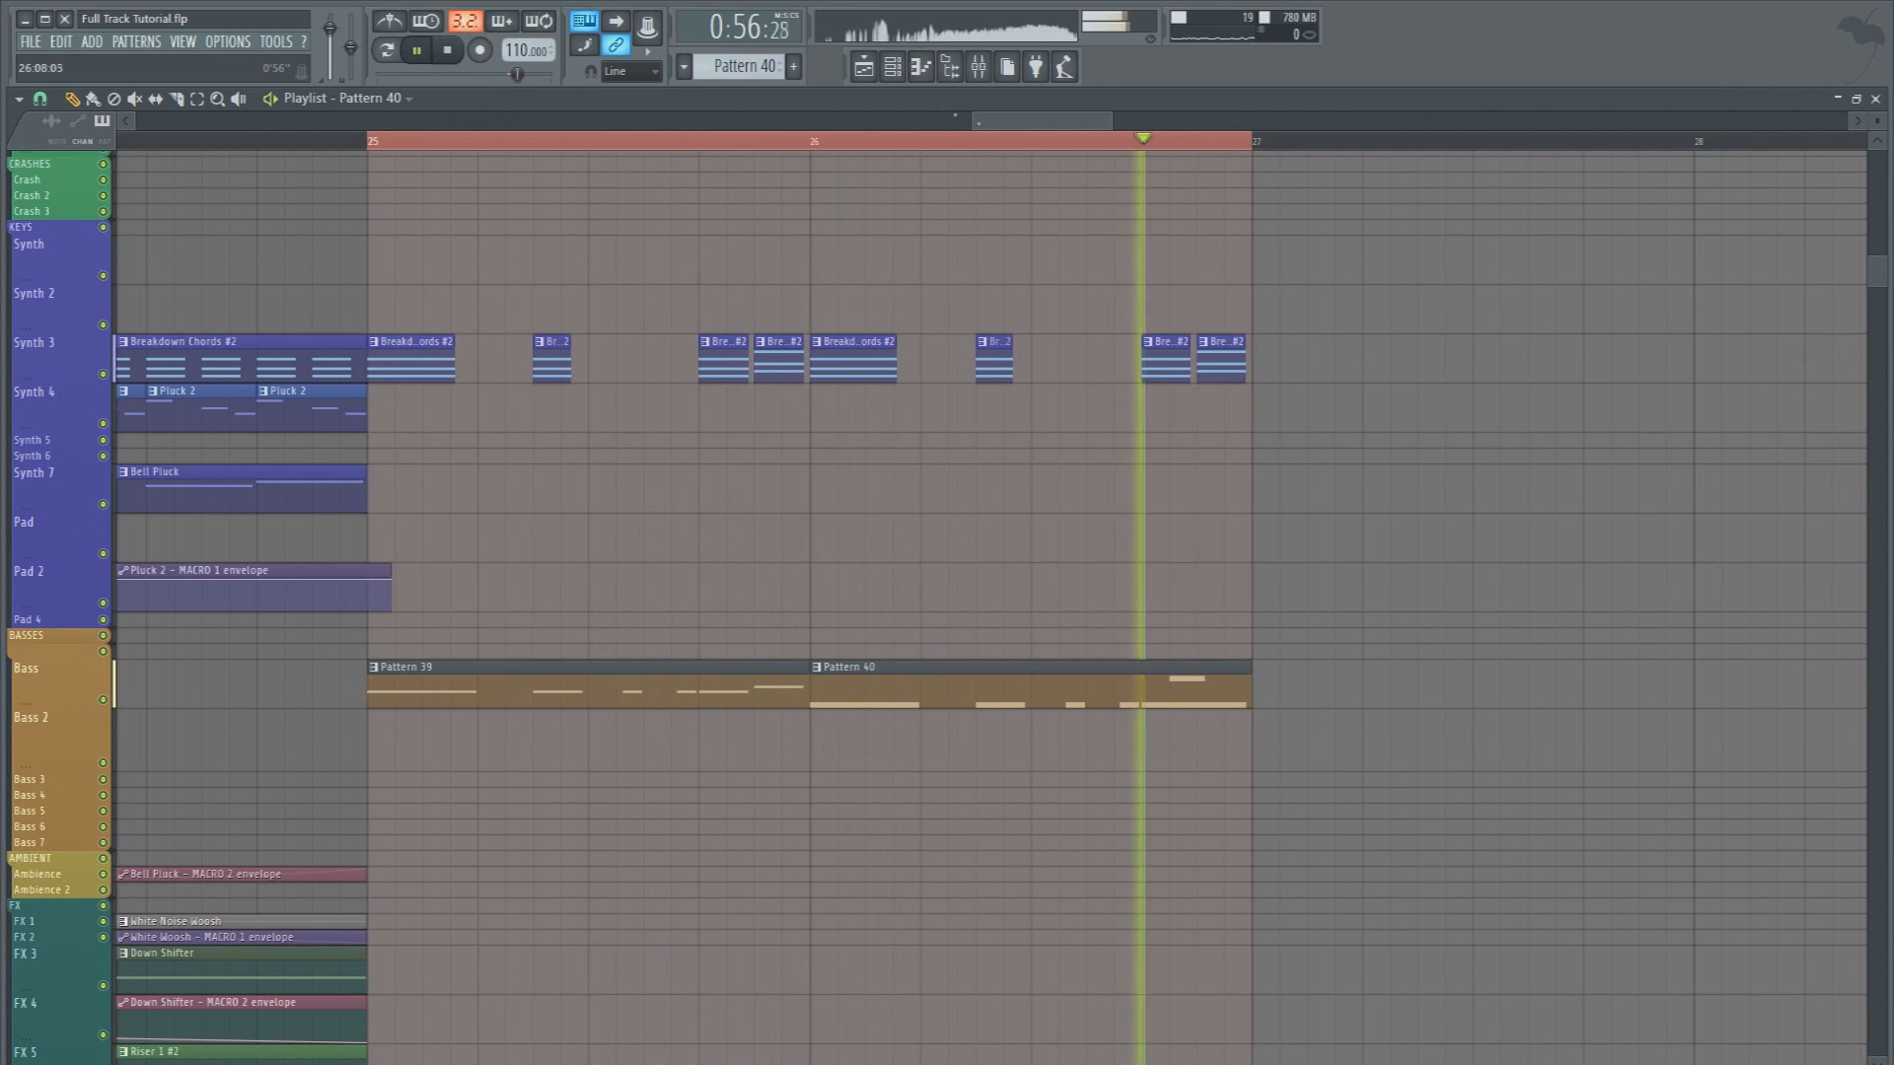
Set the rate of the Wobble 2 Massive's 5 Perf modulator to about 0.79 and play the section
{"action": "key", "text": "F6"}
{"action": "key", "text": "space"}
{"action": "left_click", "coordinate": [429, 829]}
{"action": "left_click", "coordinate": [1005, 683]}
{"action": "key", "text": "space"}
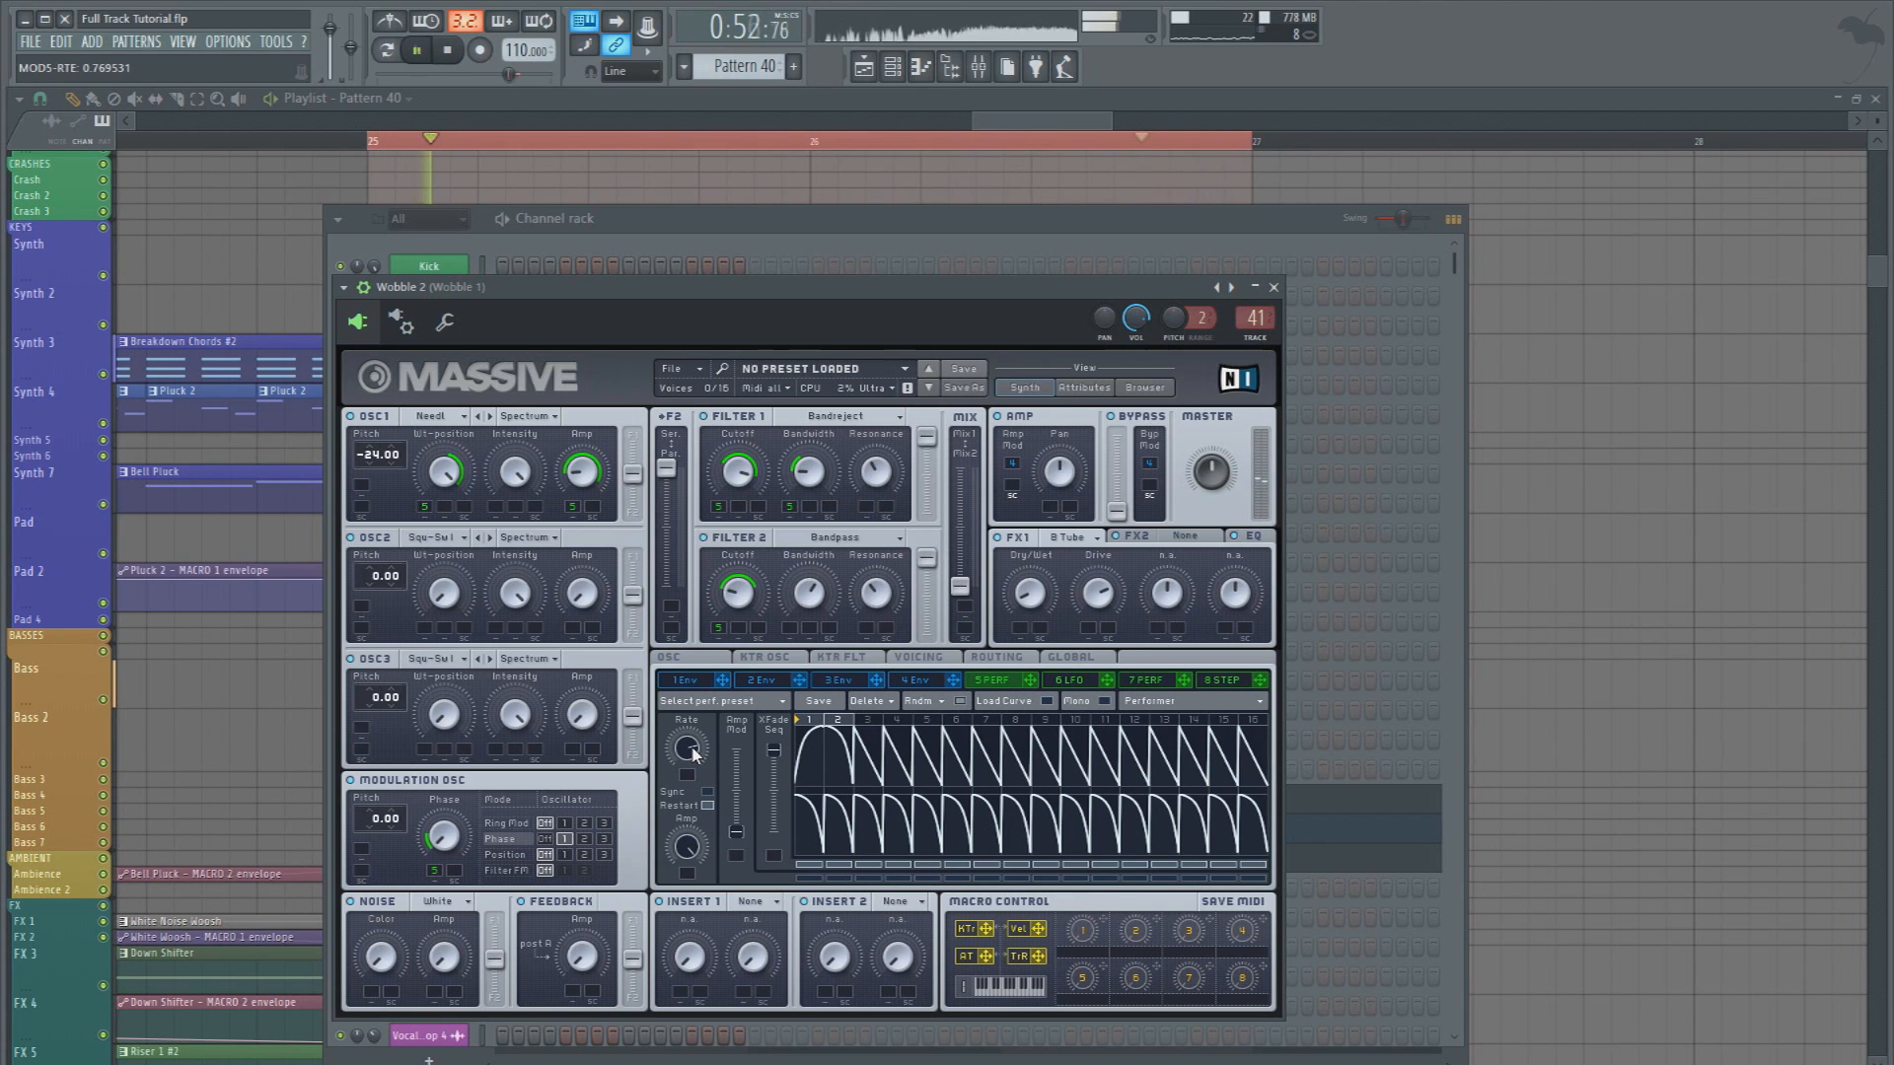
{"action": "key", "text": "space"}
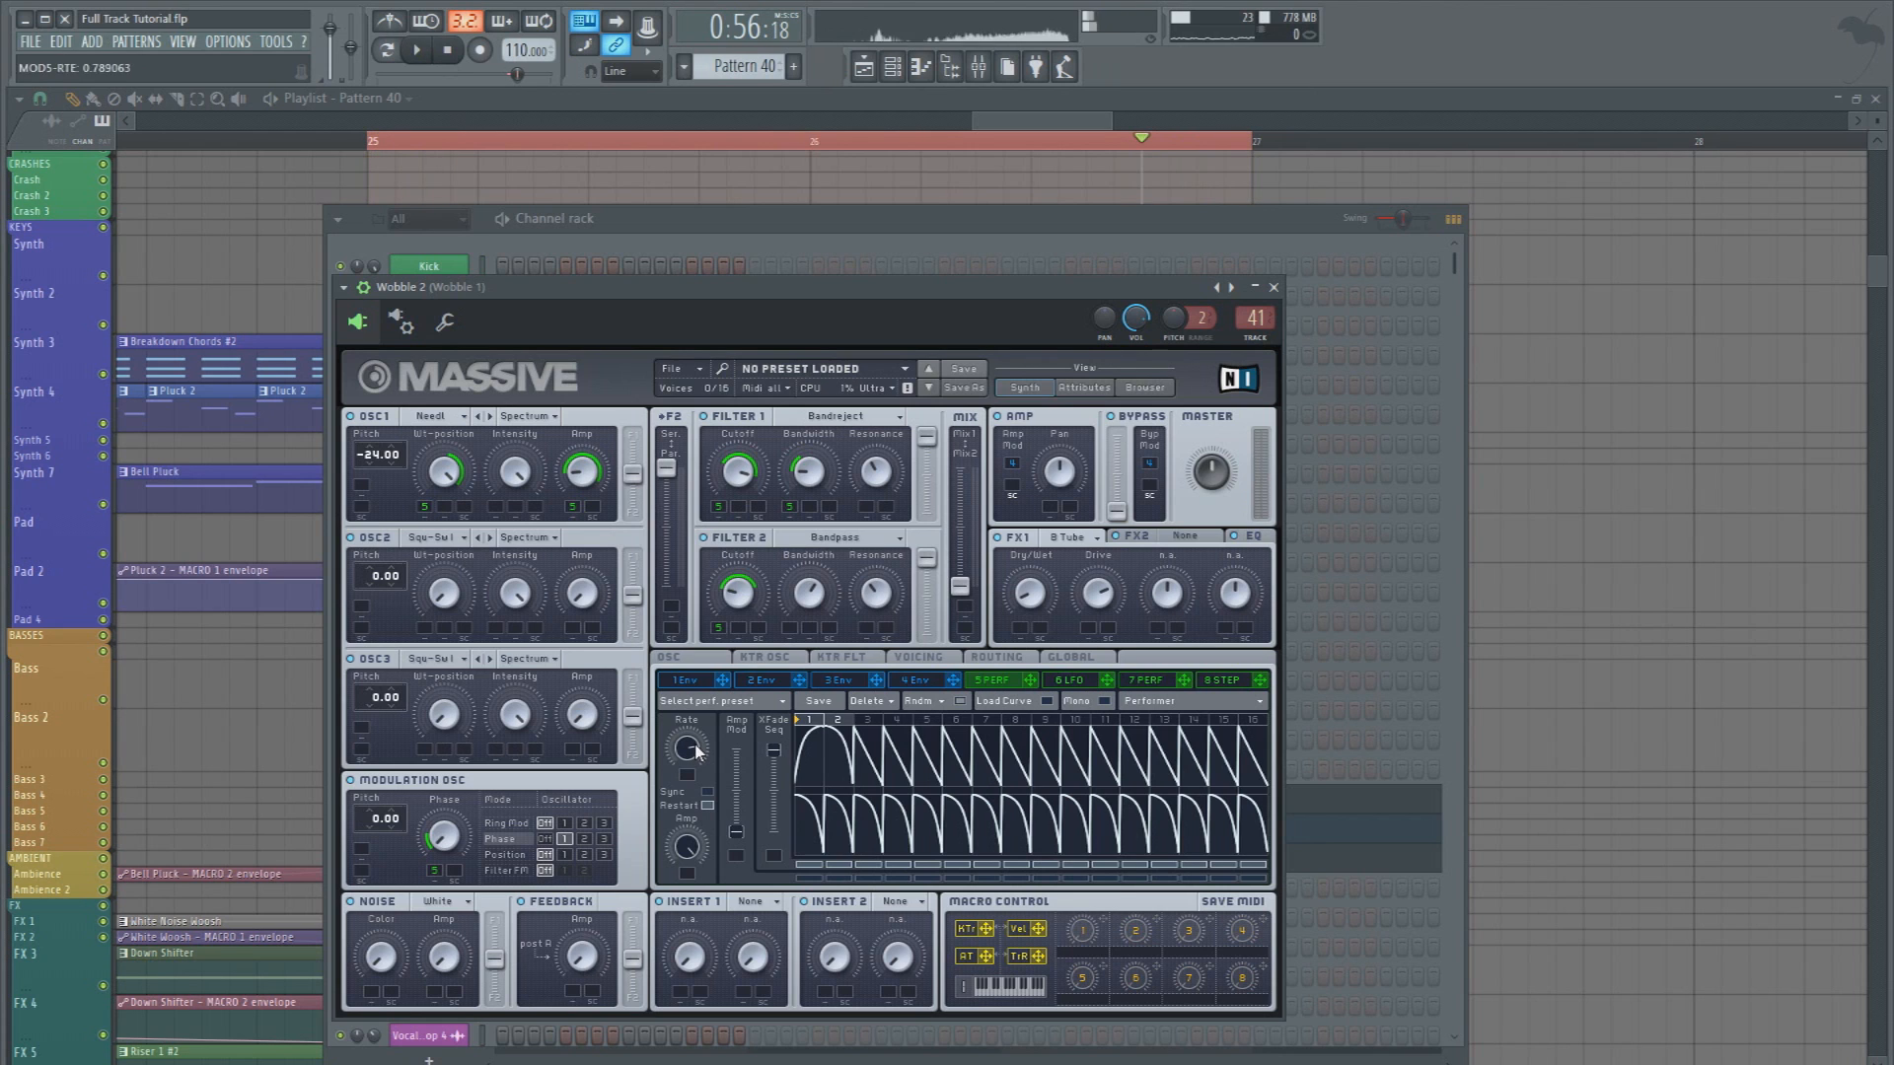
{"action": "key", "text": "space"}
{"action": "key", "text": "space"}
{"action": "left_click", "coordinate": [1667, 647]}
{"action": "key", "text": "space"}
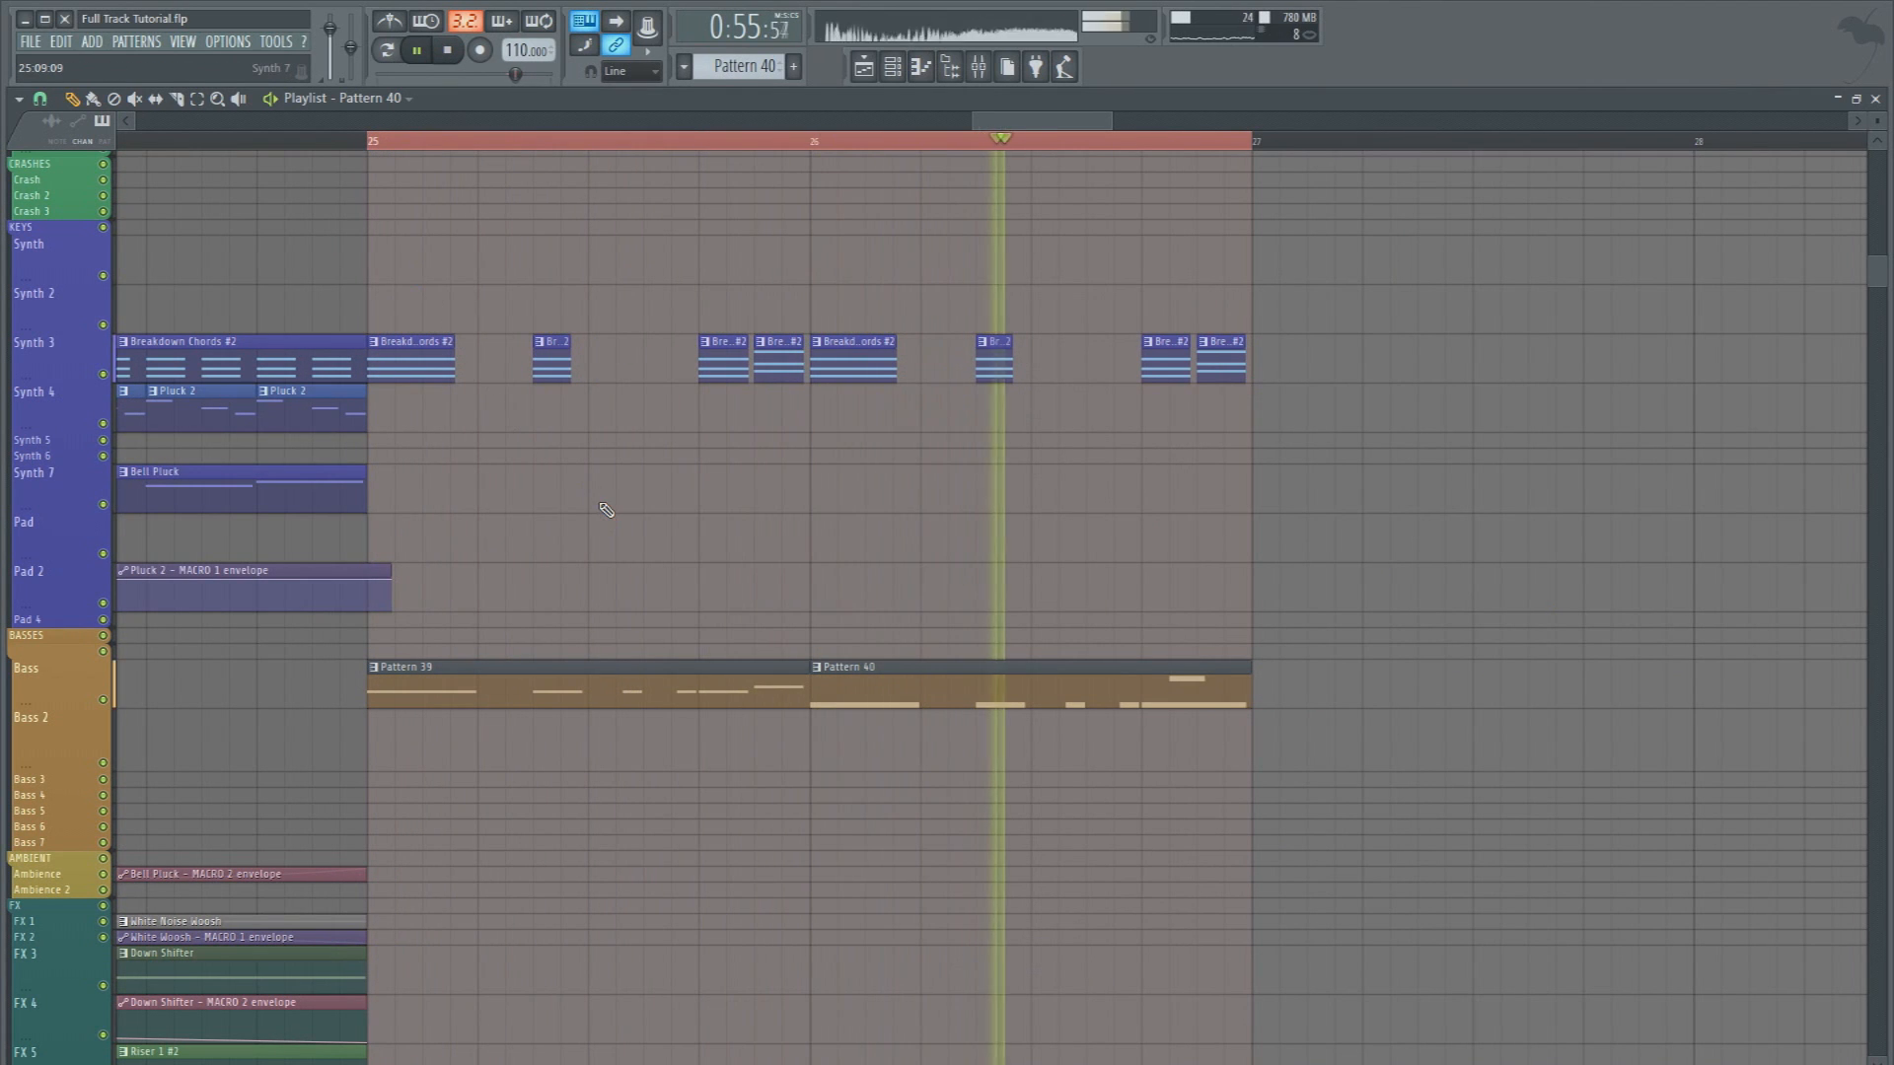
{"action": "key", "text": "space"}
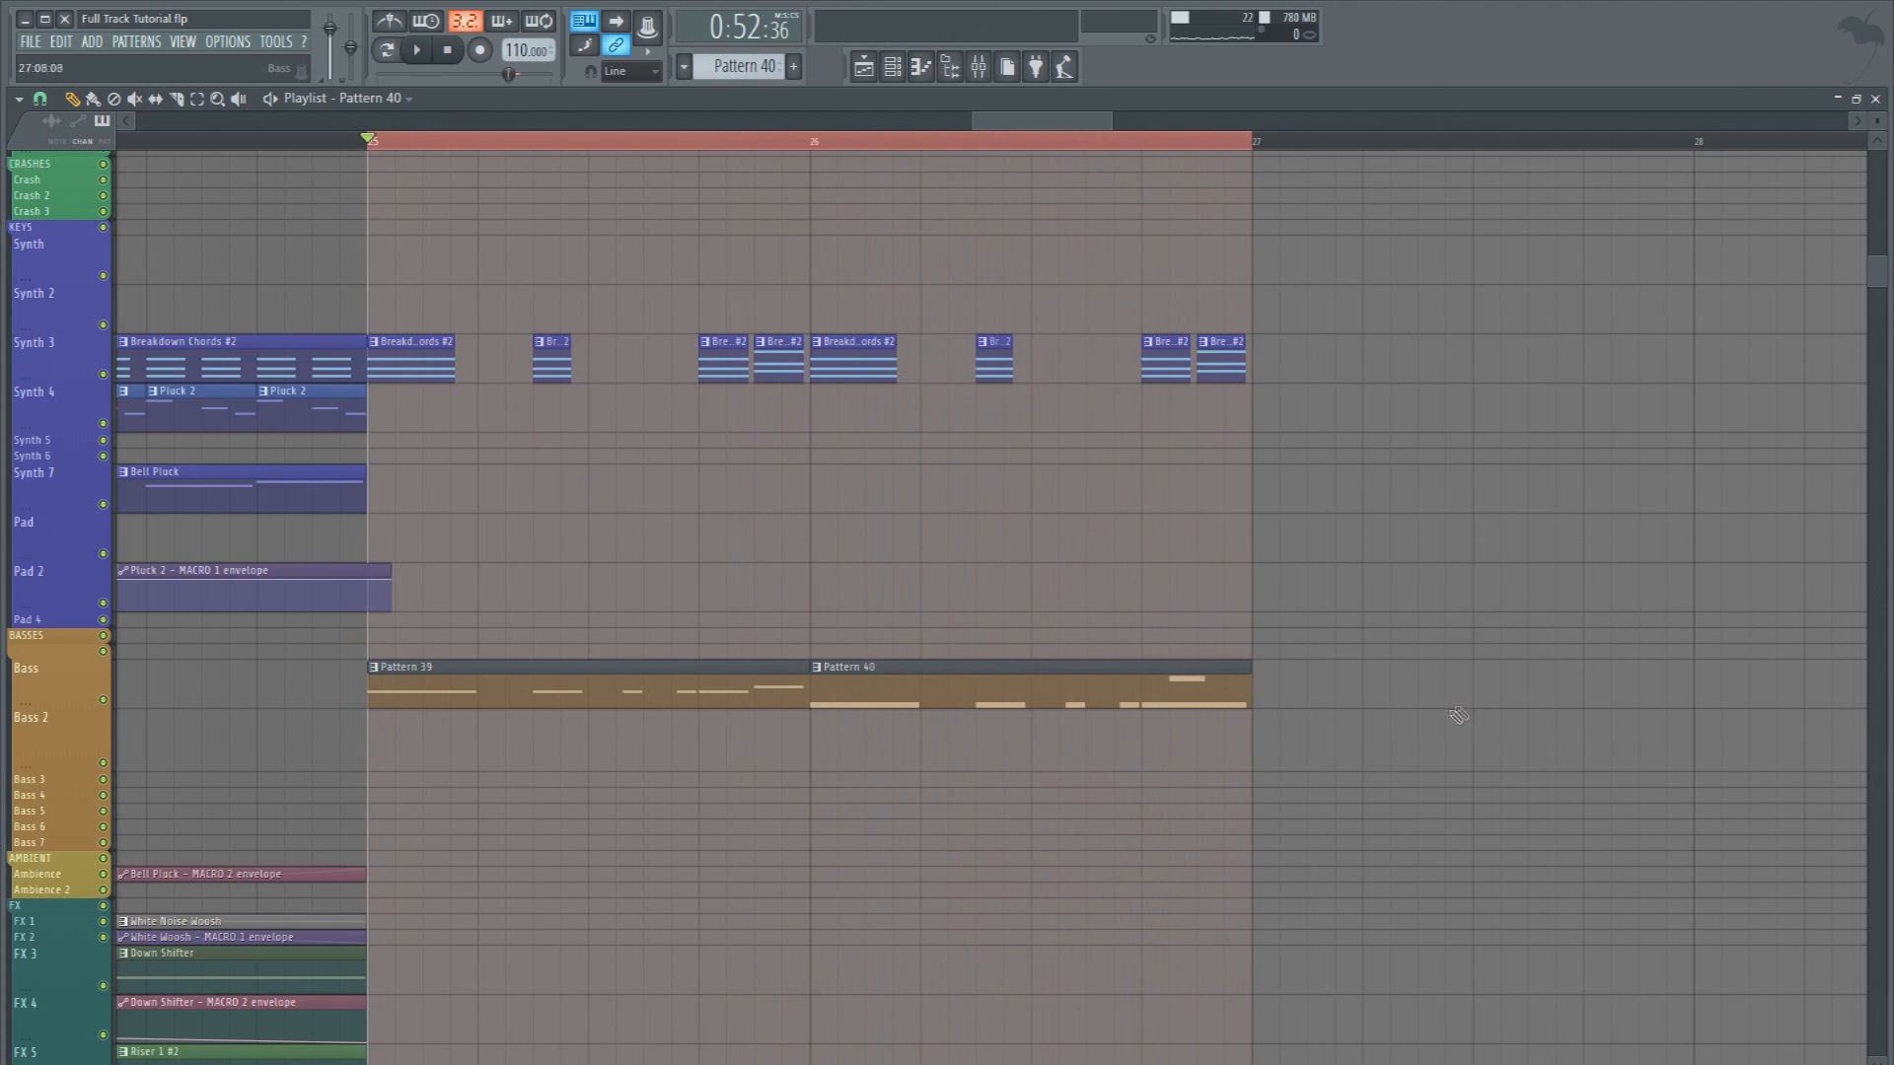
Copy the Breakdown Chords #2, Pattern 39 and Pattern 40 clips of bars 25 and 26 to bar 27
{"action": "scroll", "coordinate": [1437, 719], "scroll_direction": "up", "scroll_amount": 5}
{"action": "left_click_drag", "start_coordinate": [1501, 1016], "coordinate": [405, 548]}
{"action": "left_click_drag", "start_coordinate": [399, 616], "coordinate": [1269, 642]}
{"action": "scroll", "coordinate": [287, 153], "scroll_direction": "down", "scroll_amount": 7}
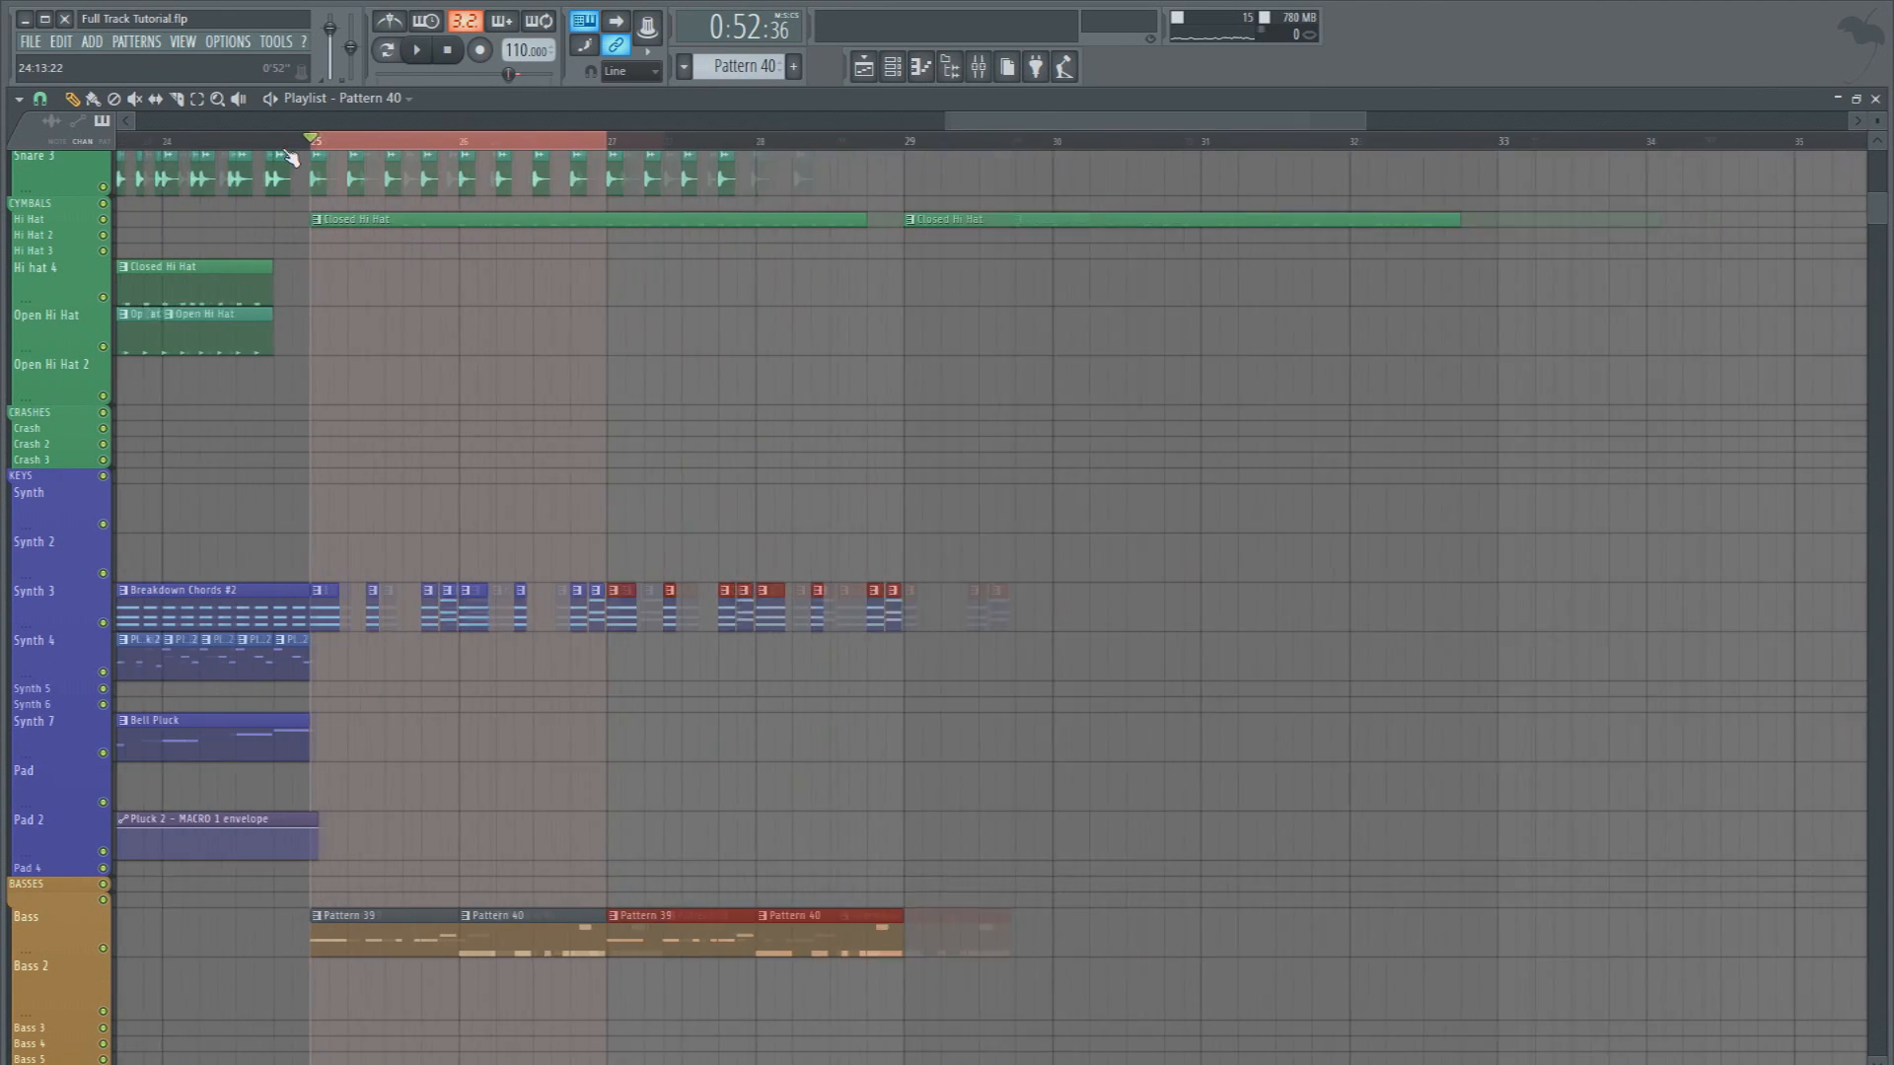
Place a Crash 1 clip on the Crash track at bar 25 and play the section
{"action": "left_click", "coordinate": [309, 427]}
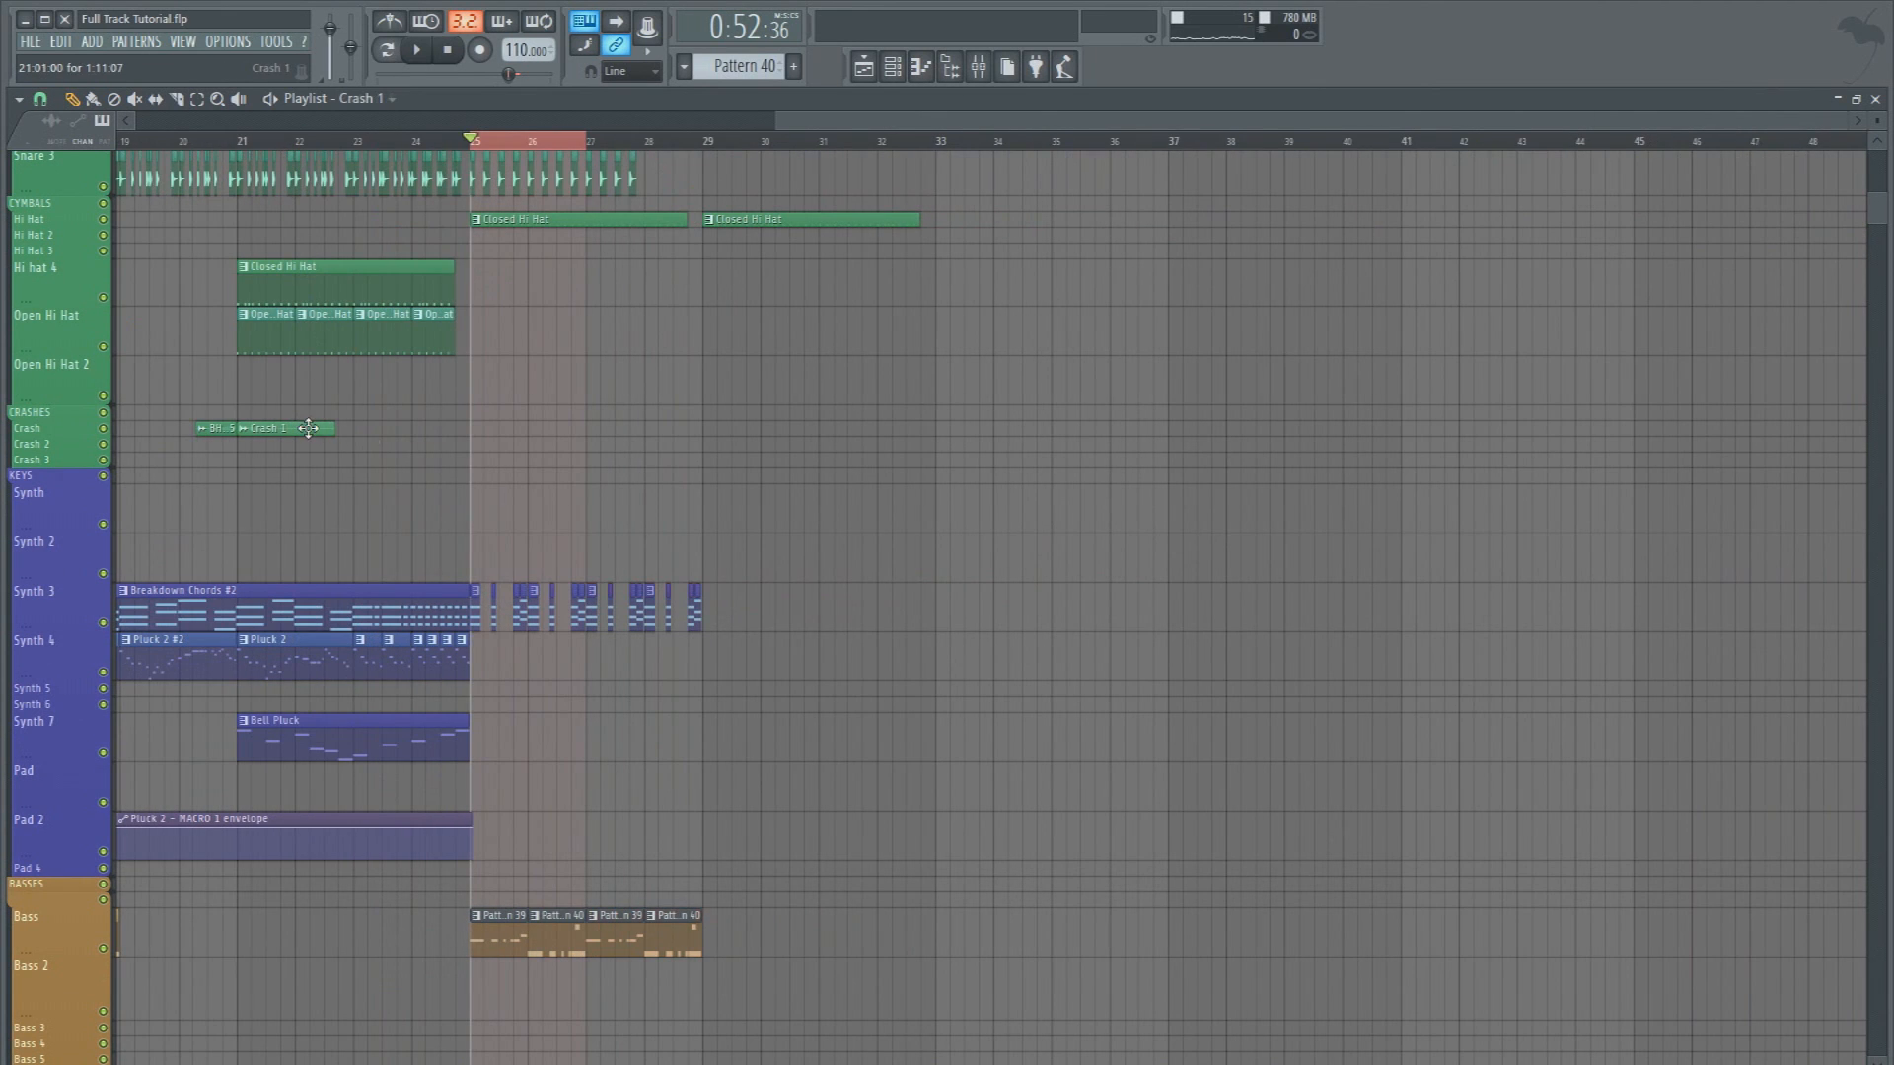
{"action": "key", "text": "space"}
{"action": "scroll", "coordinate": [444, 423], "scroll_direction": "down", "scroll_amount": 5}
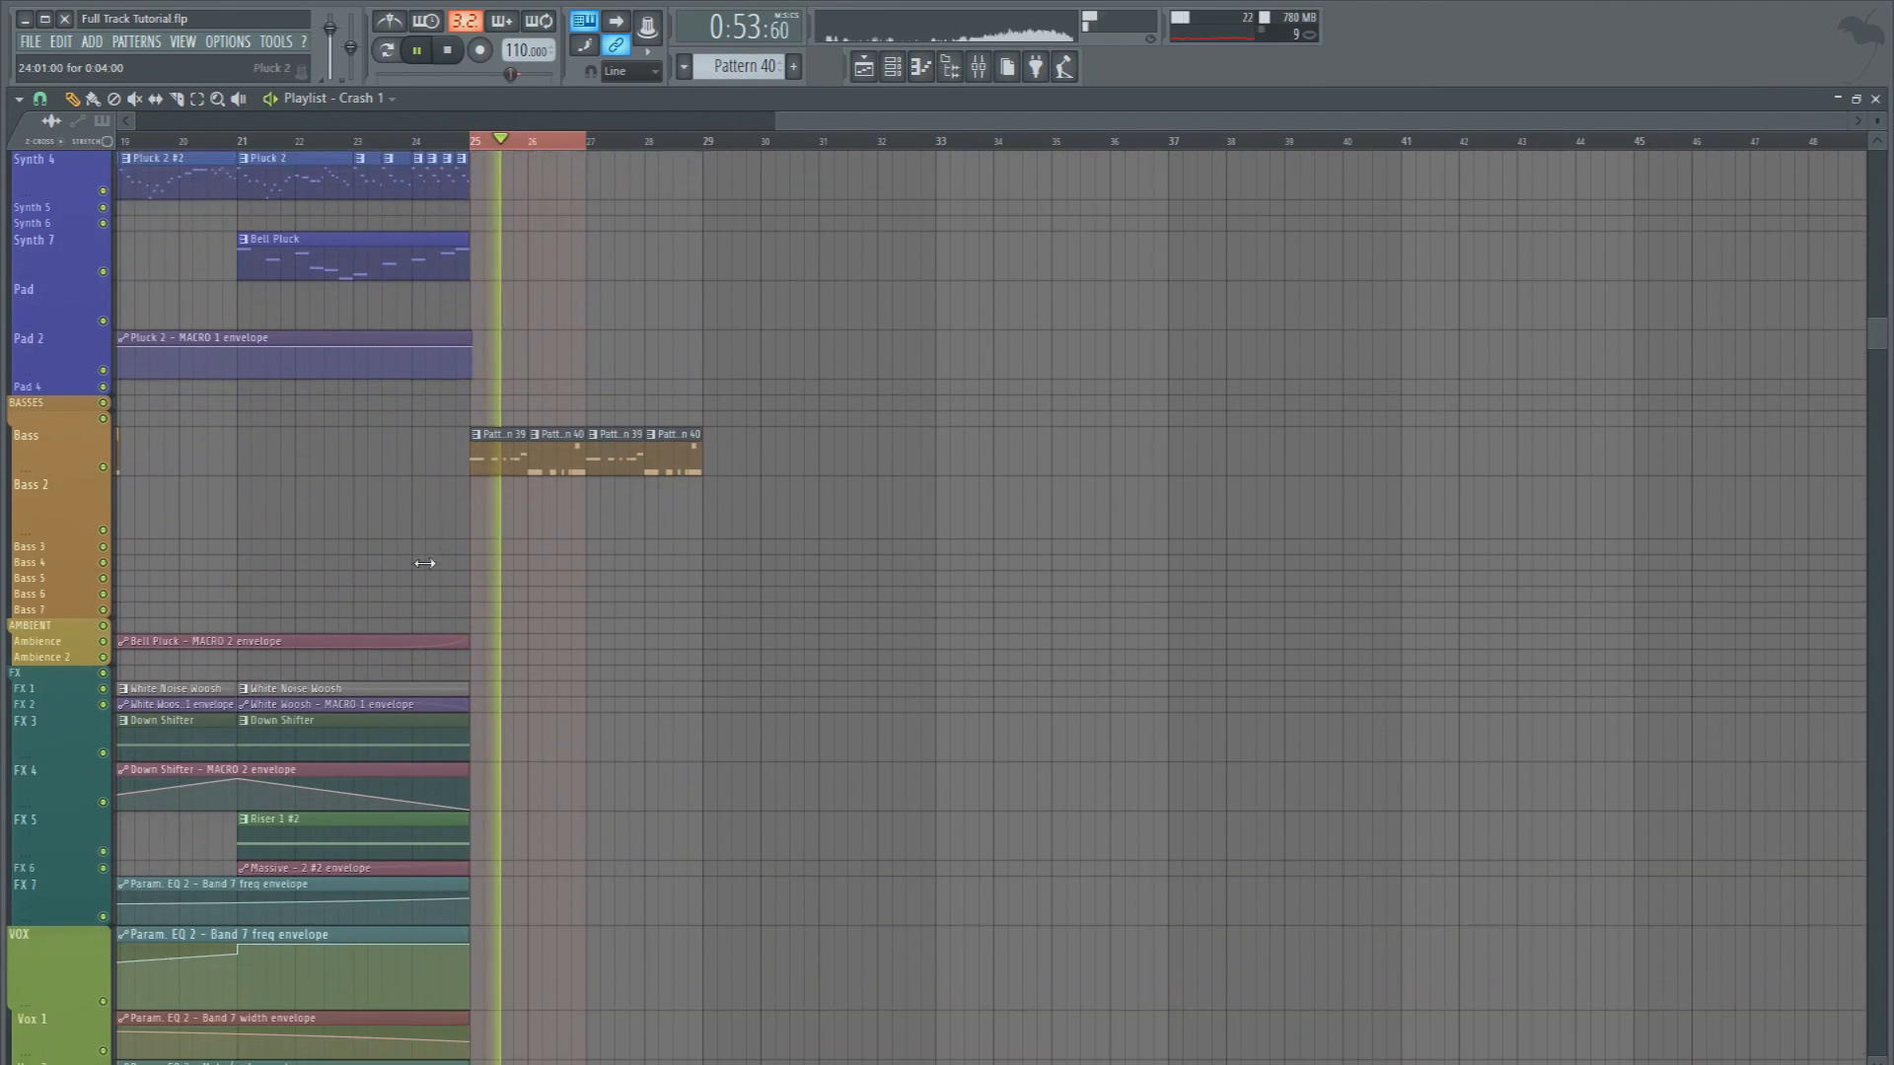
{"action": "key", "text": "space"}
Copy the White Noise Woosh clip and its White Woosh MACRO 1 envelope to bar 25, aligned with the start of the drop
{"action": "left_click_drag", "start_coordinate": [473, 694], "coordinate": [626, 686]}
{"action": "scroll", "coordinate": [654, 653], "scroll_direction": "up", "scroll_amount": 5}
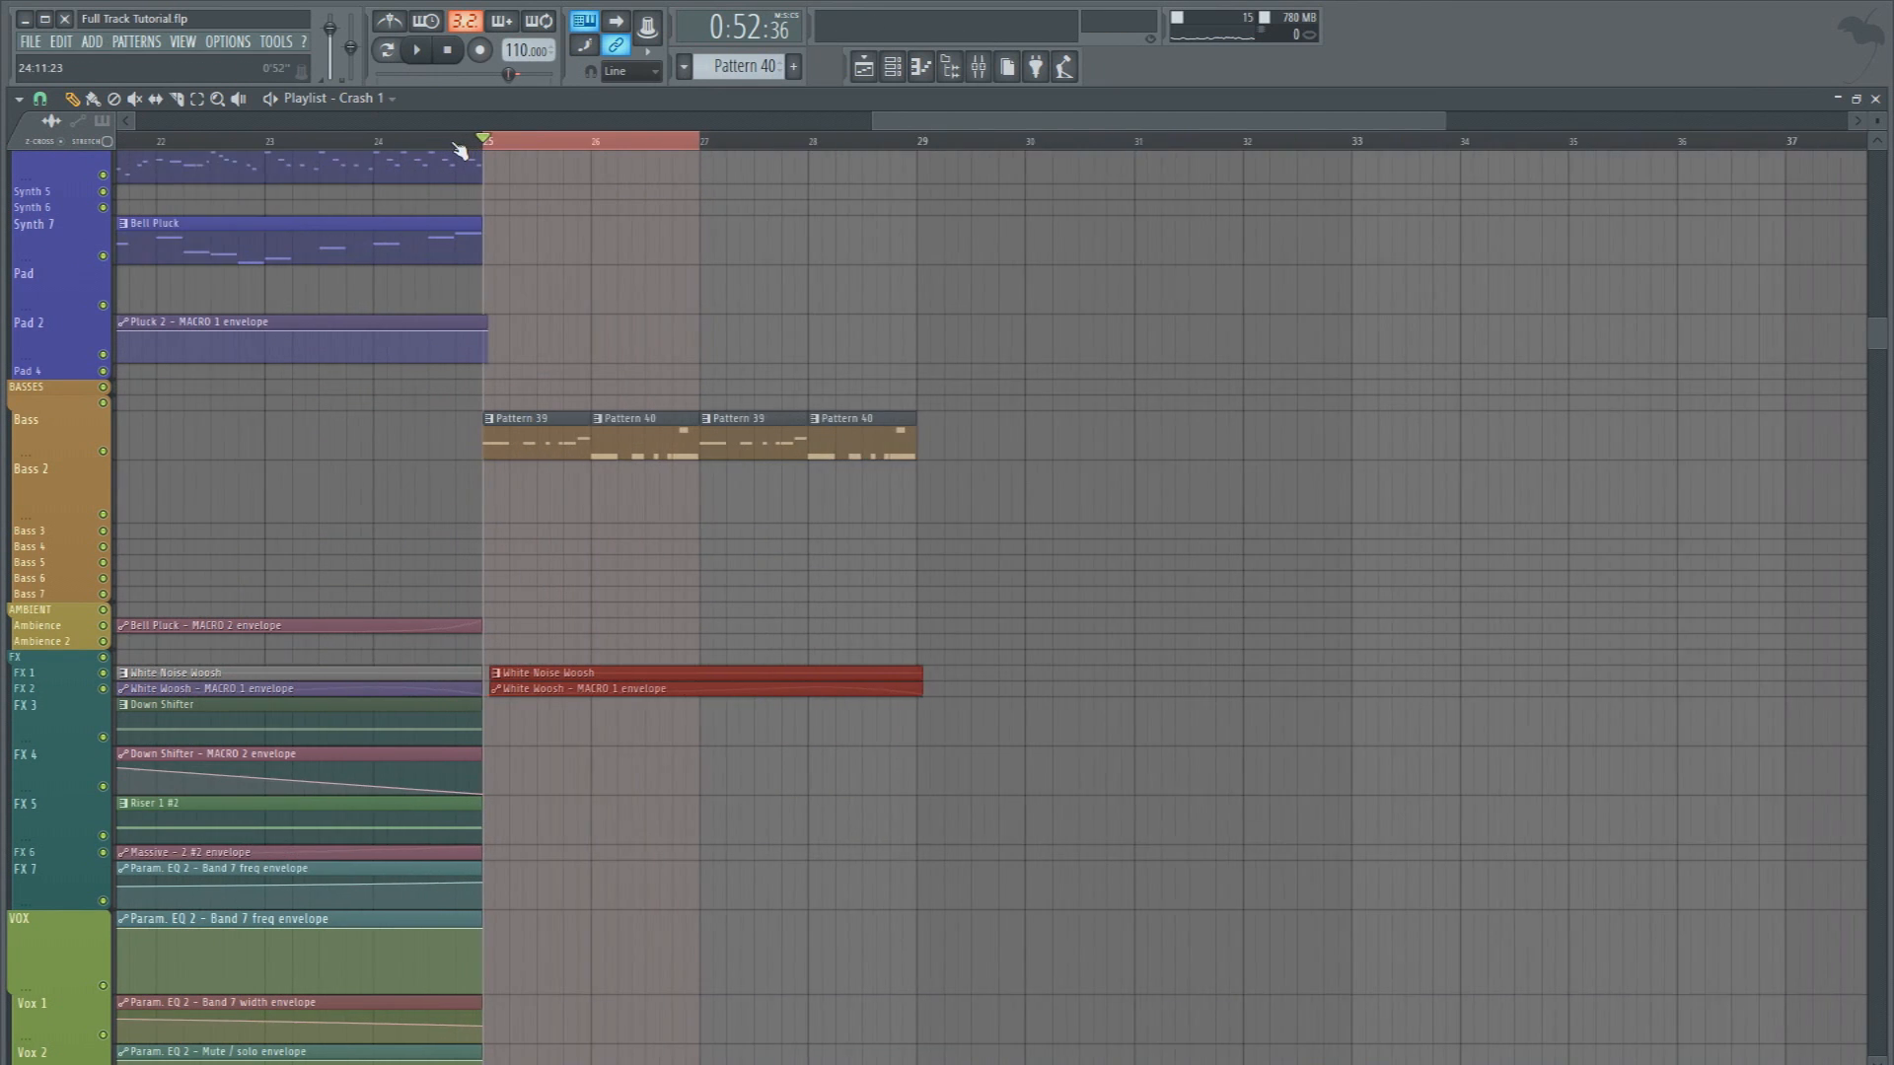
{"action": "left_click", "coordinate": [730, 565]}
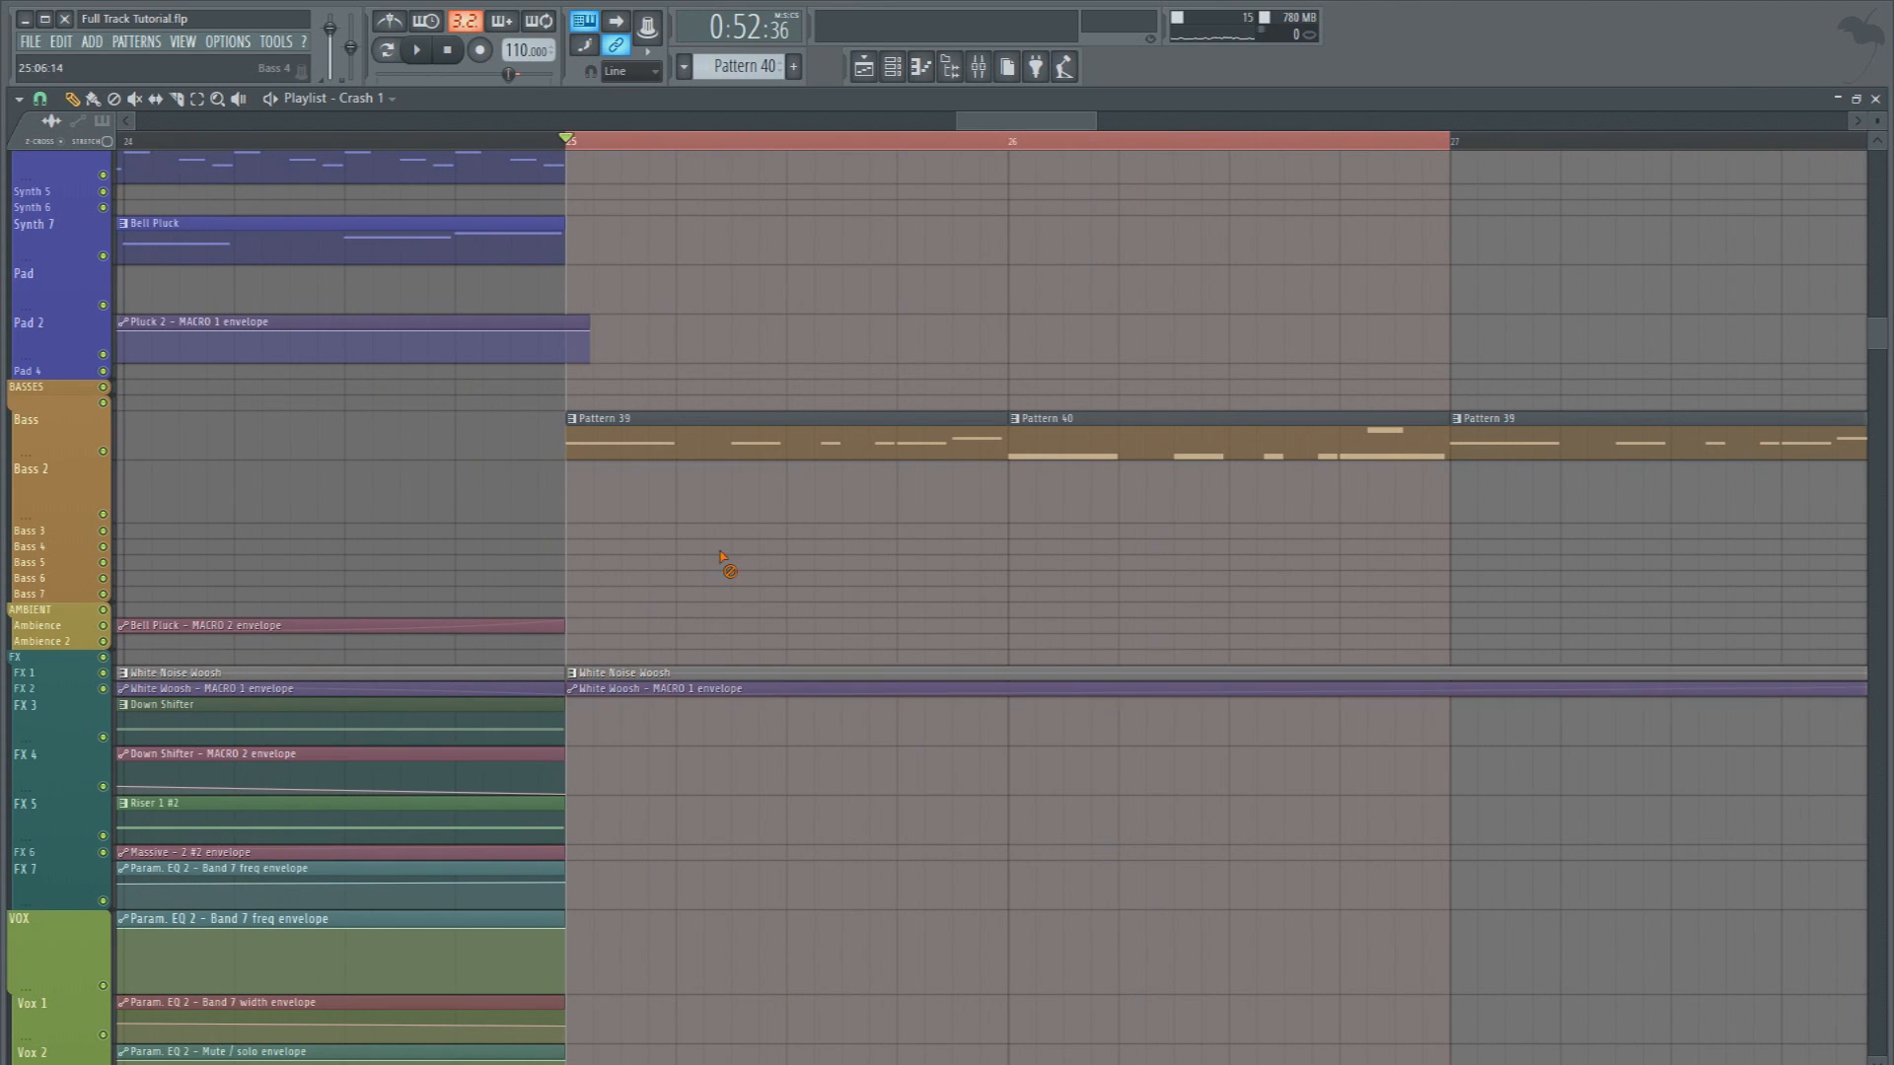
{"action": "key", "text": "space"}
{"action": "scroll", "coordinate": [770, 592], "scroll_direction": "up", "scroll_amount": 5}
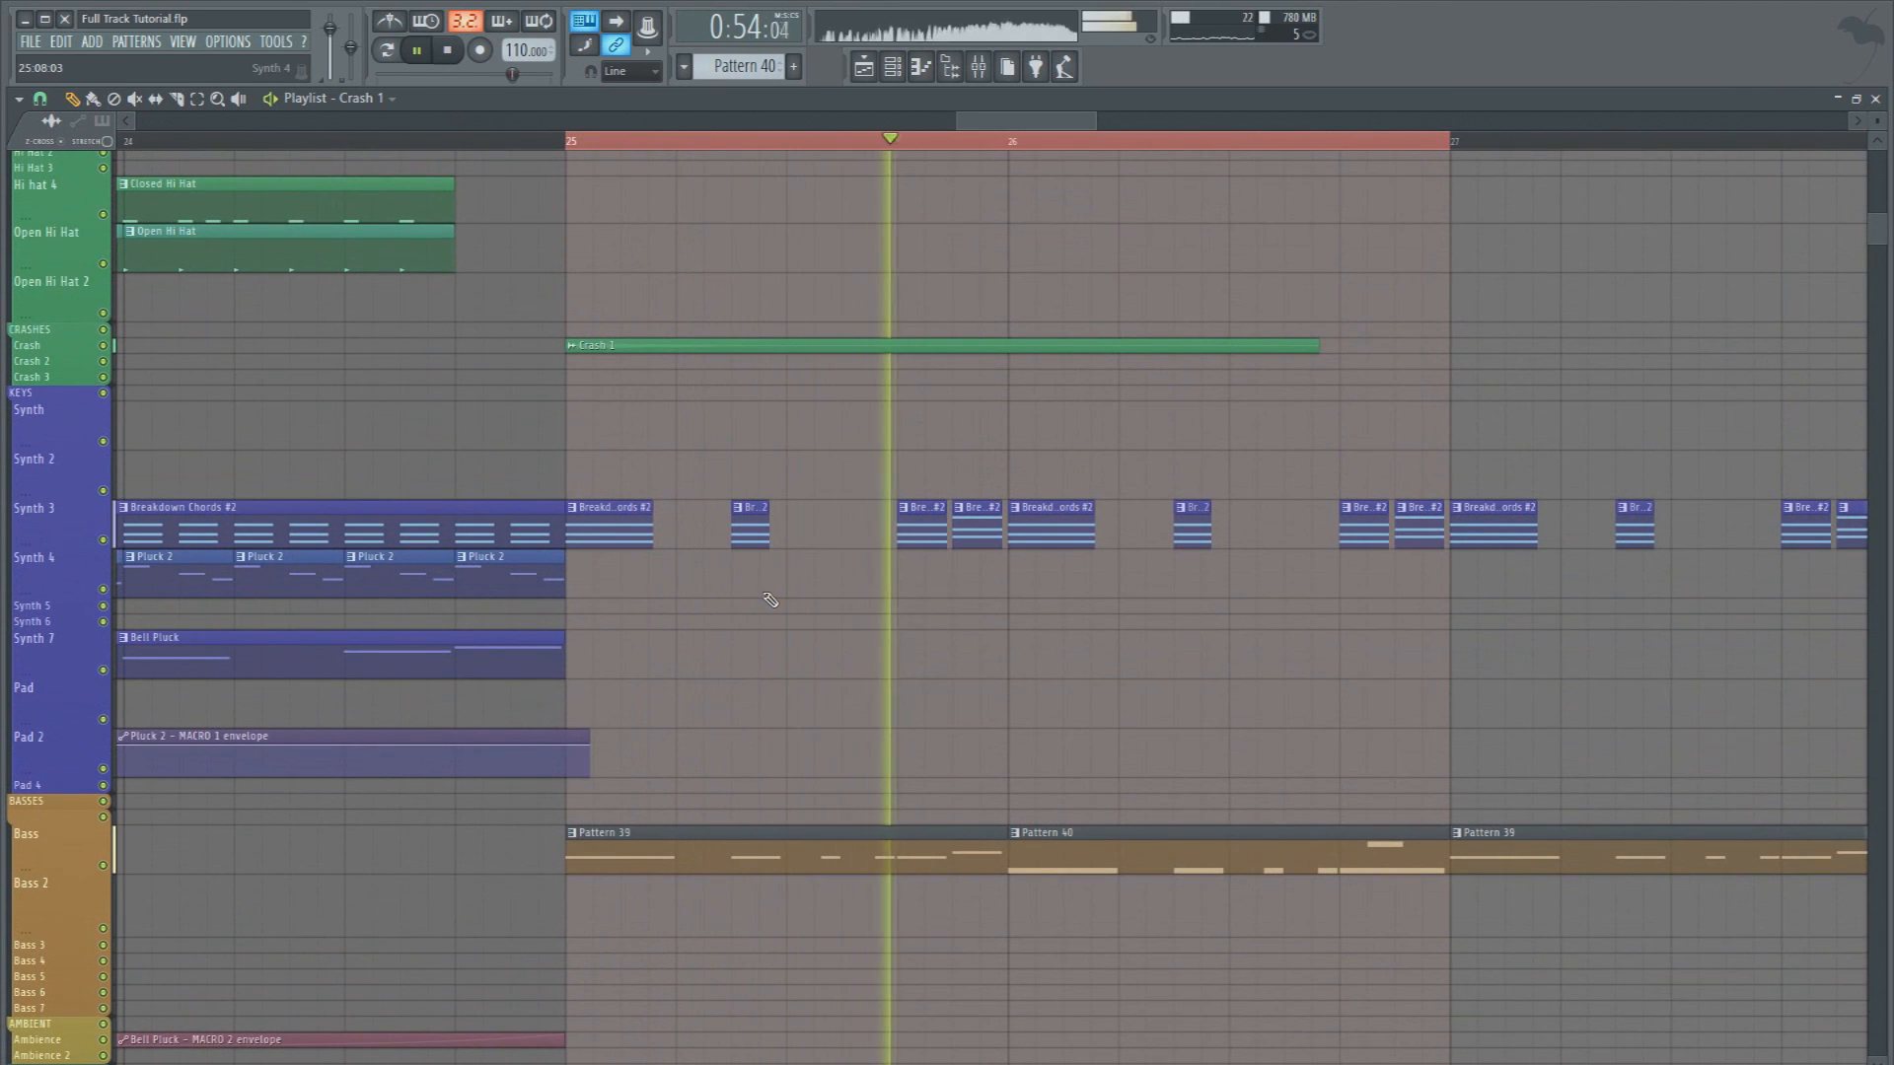
Slightly lower the White Woosh mixer track's volume and check it during playback
{"action": "key", "text": "F9"}
{"action": "key", "text": "space"}
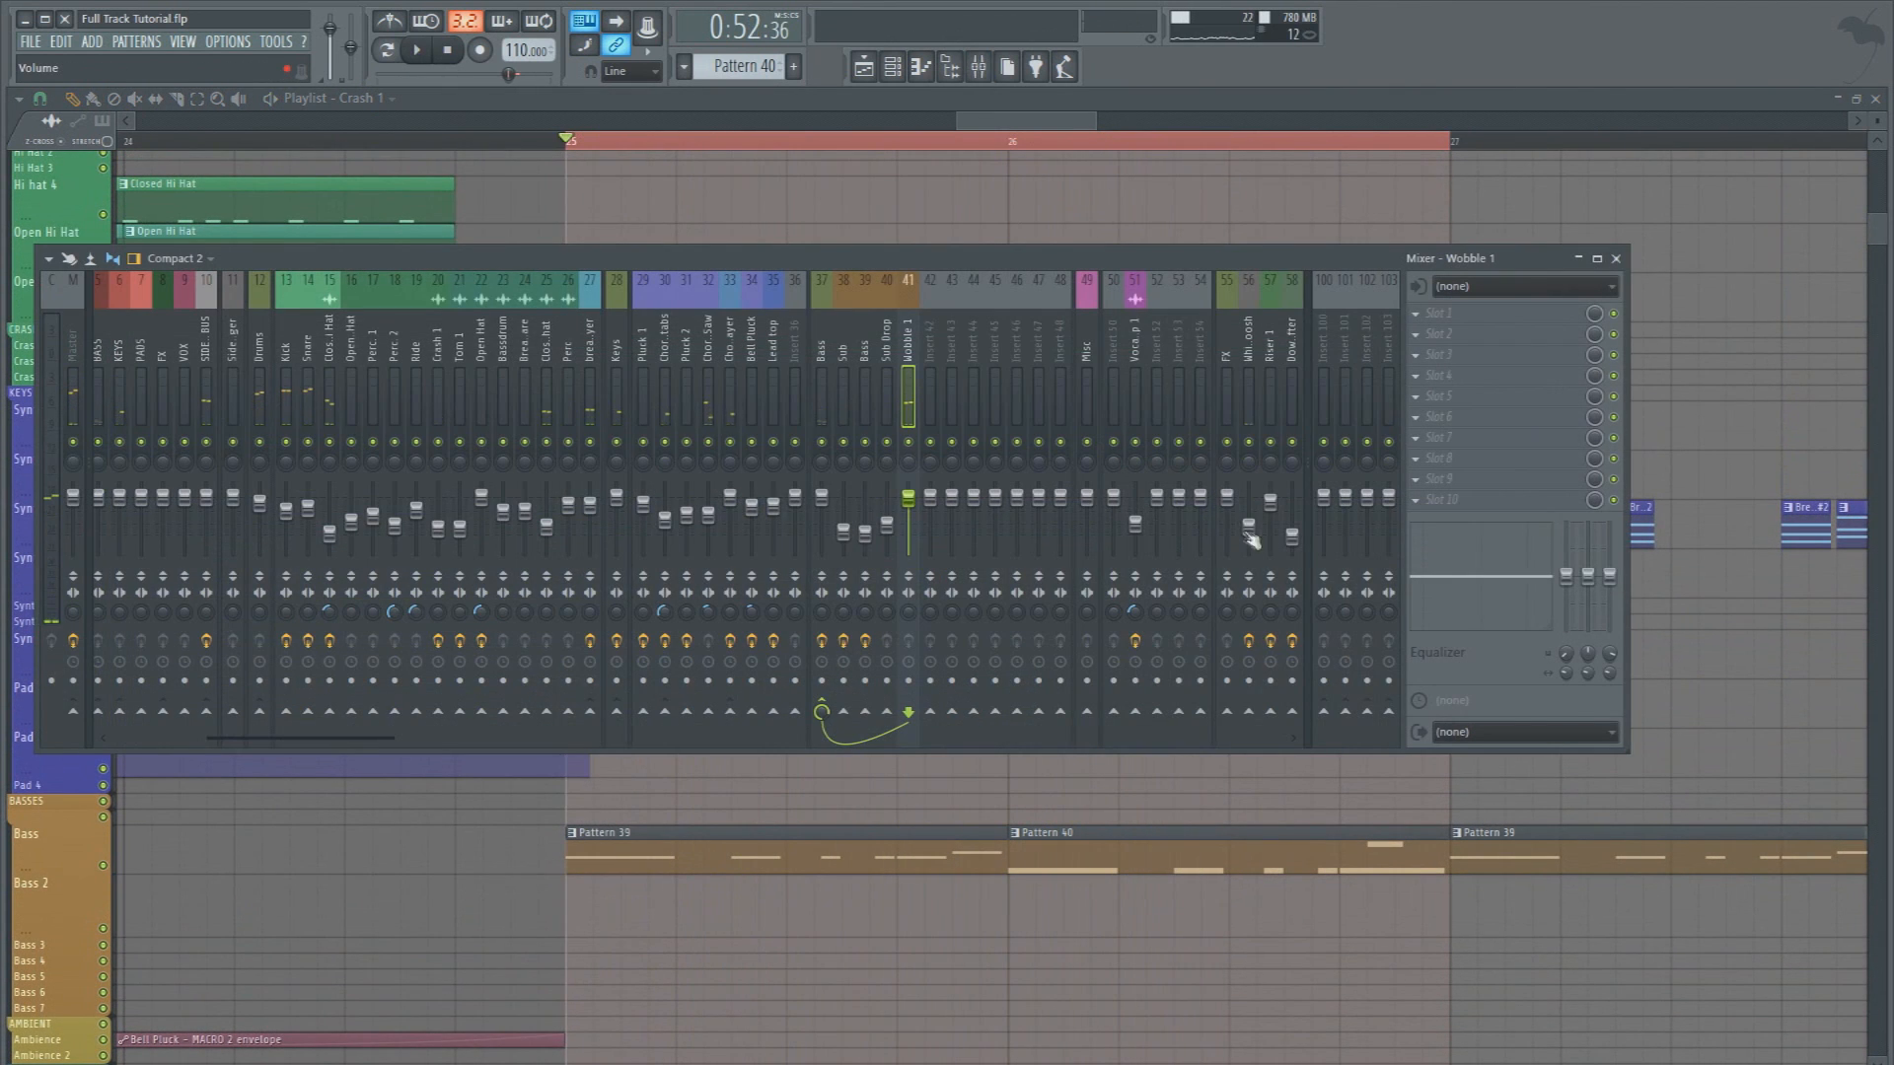
{"action": "left_click", "coordinate": [1249, 529]}
{"action": "key", "text": "space"}
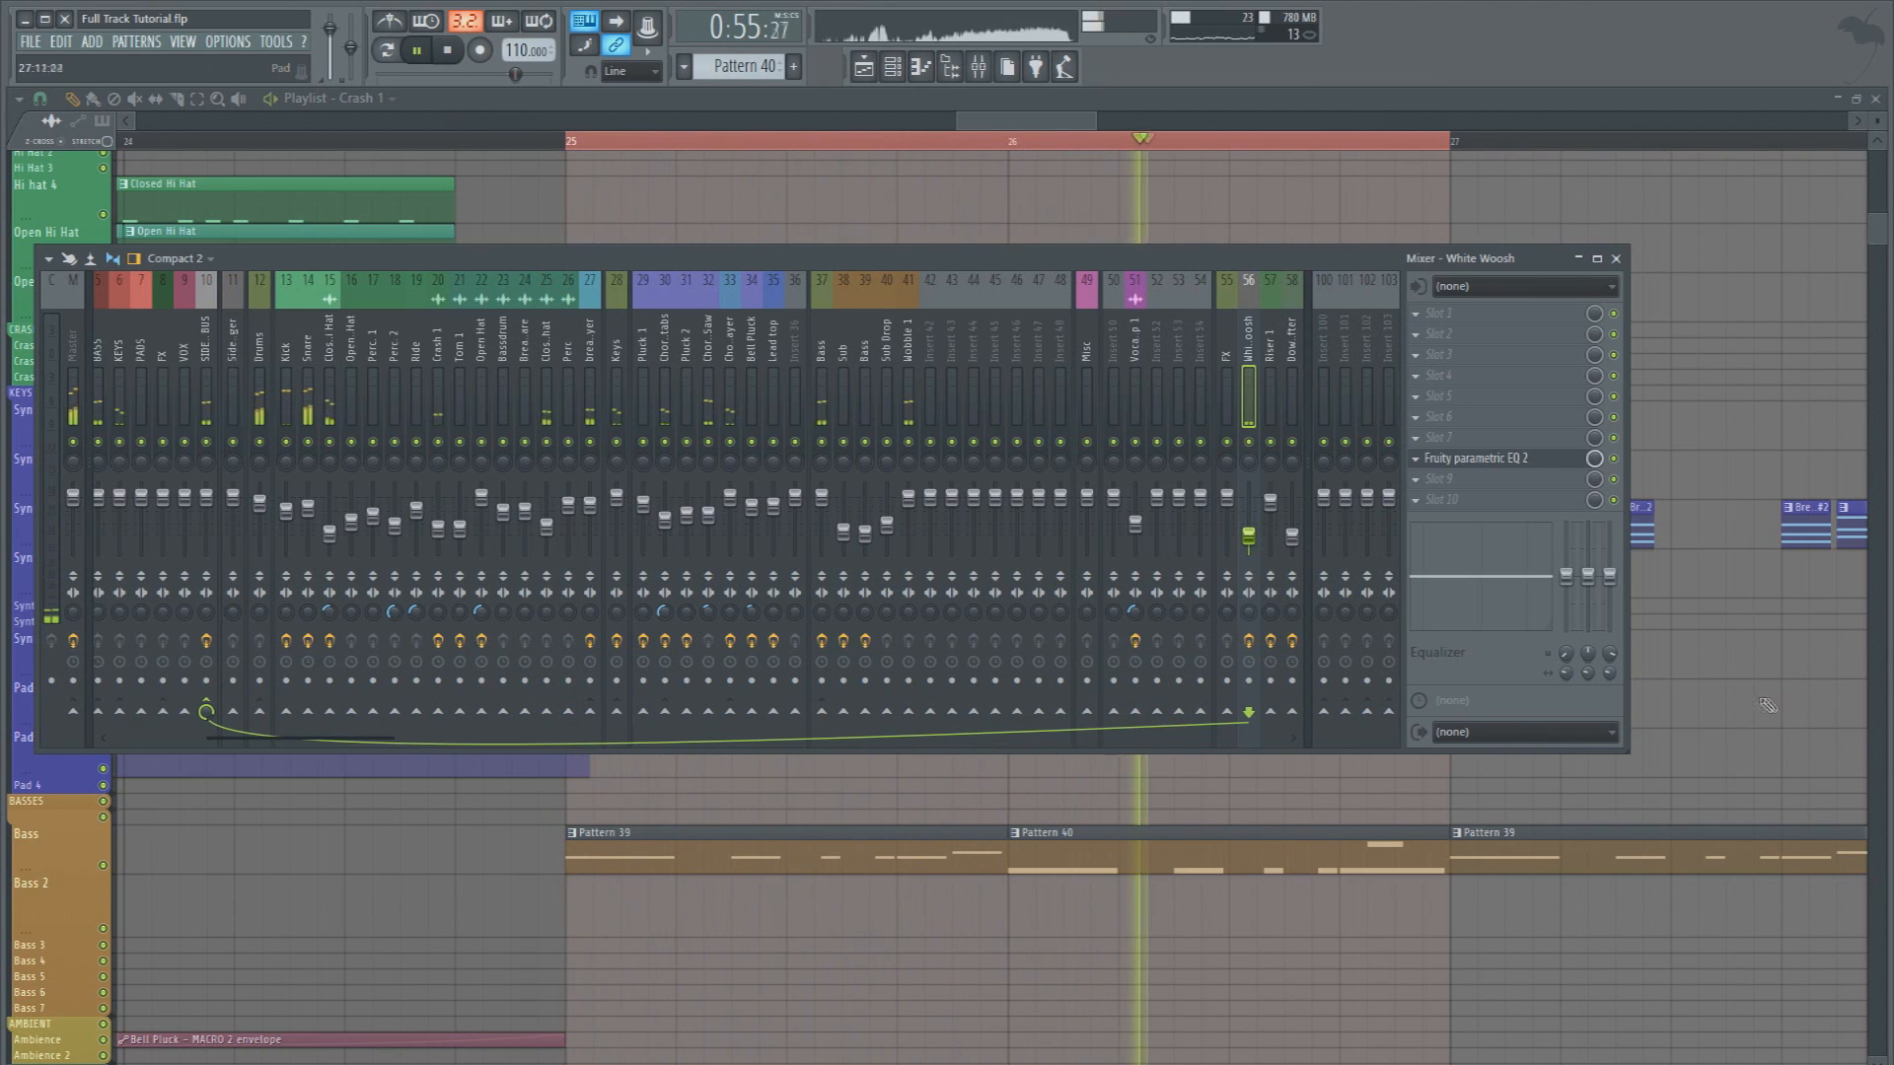
{"action": "key", "text": "F9"}
{"action": "key", "text": "space"}
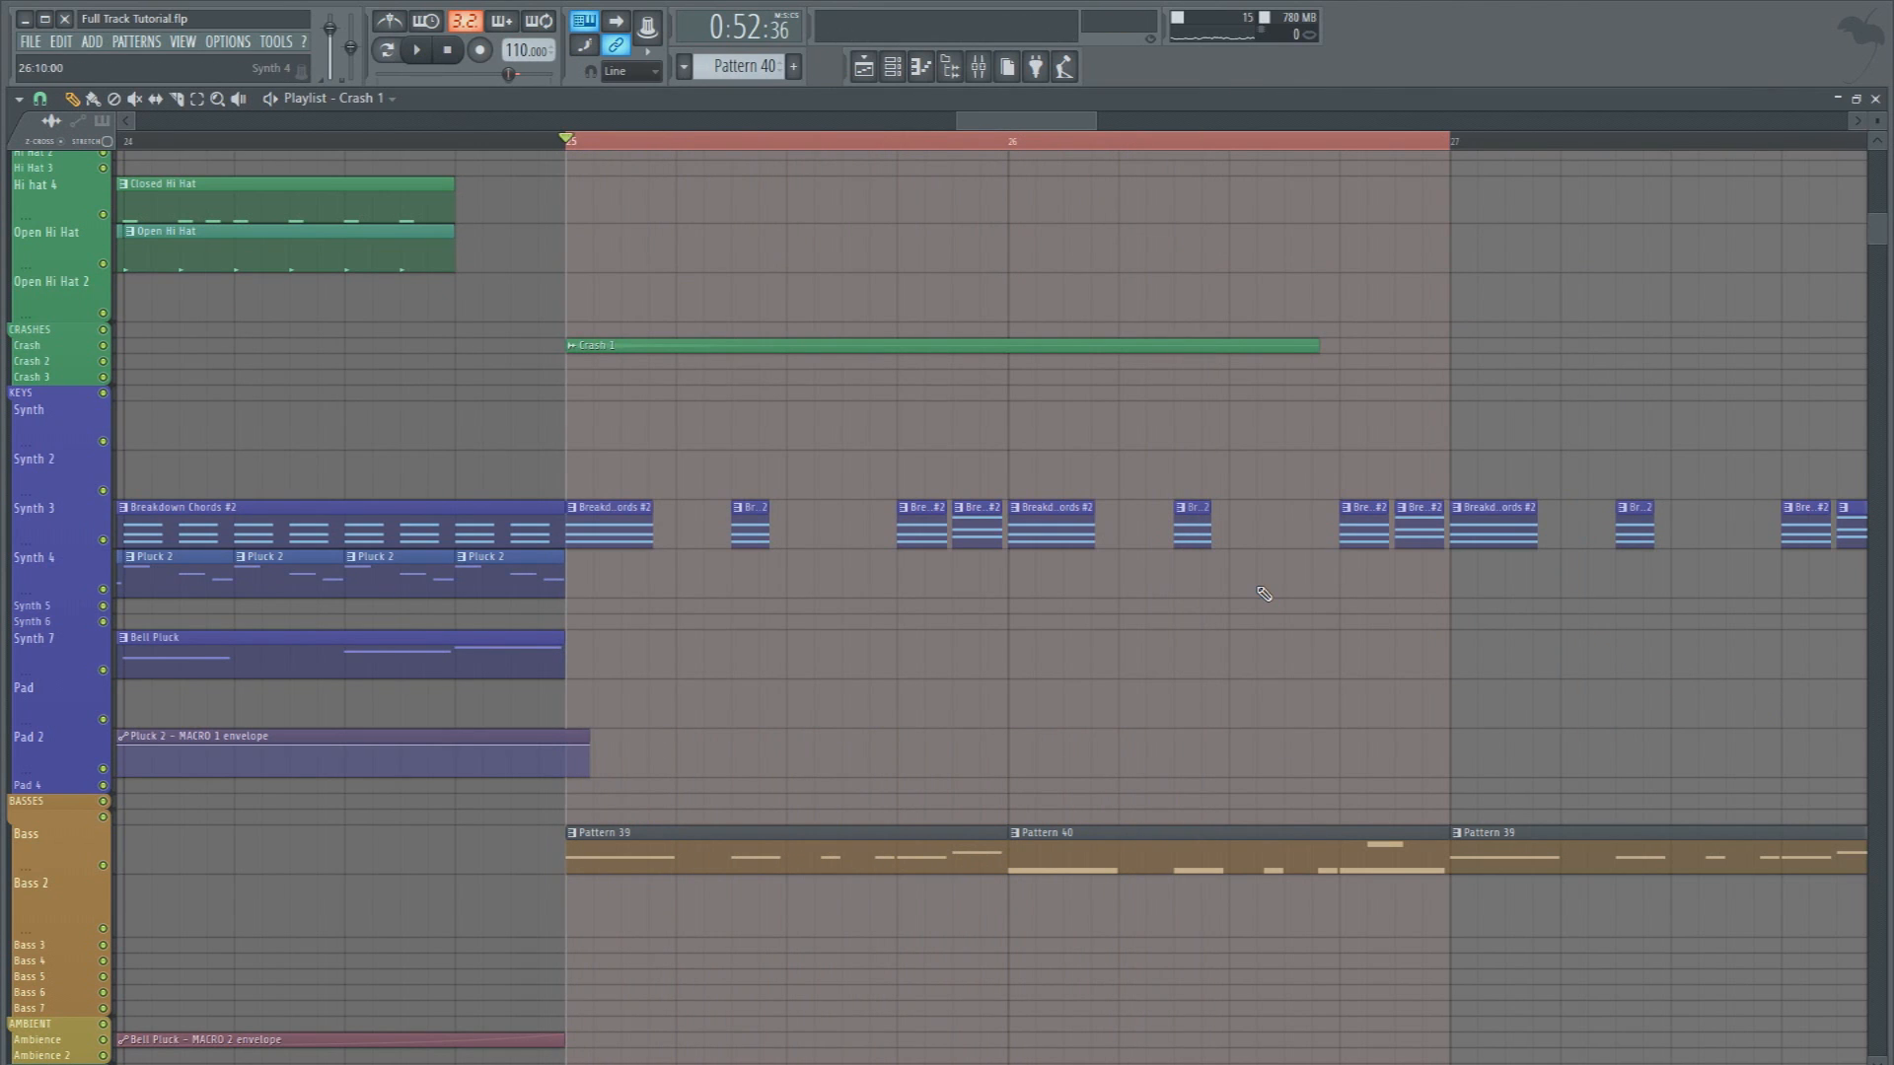
Open Pattern 39 at bar 25 in the piano roll and filter the channel rack to the Basses group
{"action": "scroll", "coordinate": [1135, 597], "scroll_direction": "up", "scroll_amount": 5}
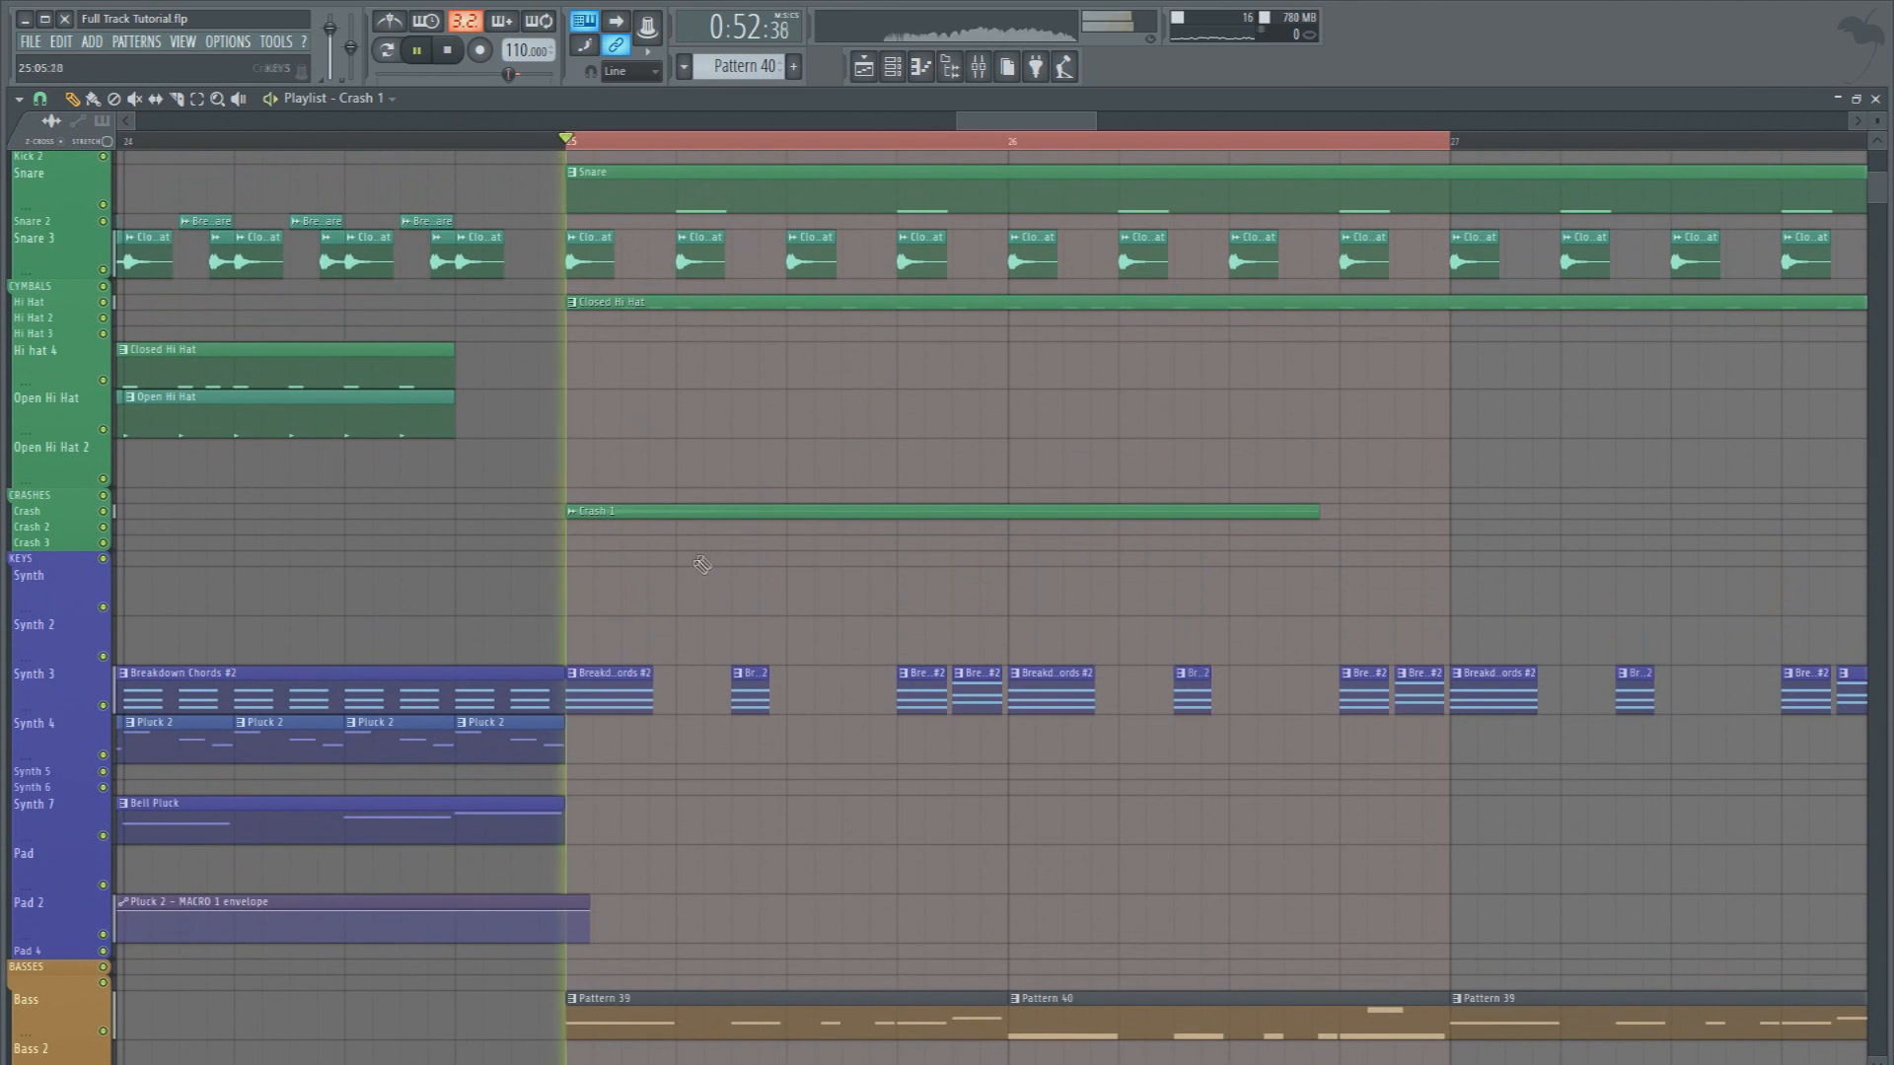
{"action": "scroll", "coordinate": [685, 592], "scroll_direction": "down", "scroll_amount": 5}
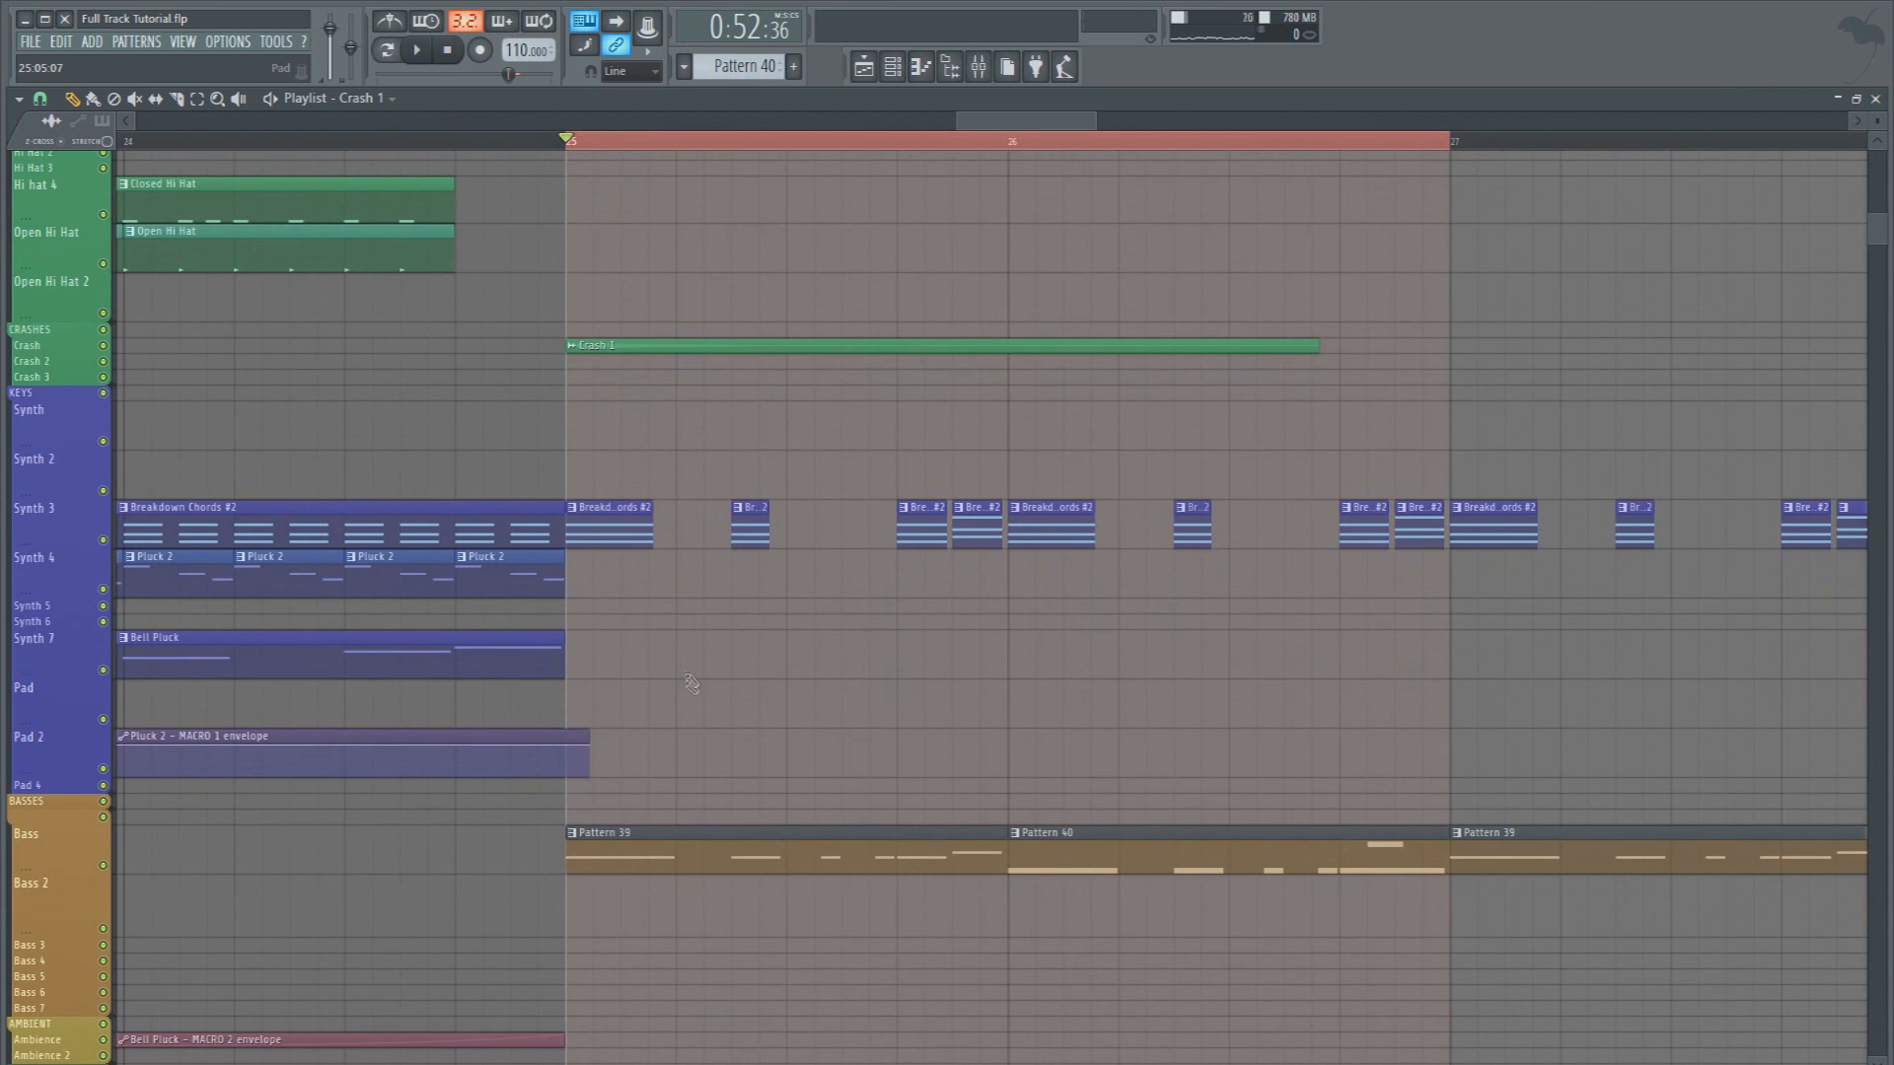
{"action": "scroll", "coordinate": [690, 684], "scroll_direction": "down", "scroll_amount": 3}
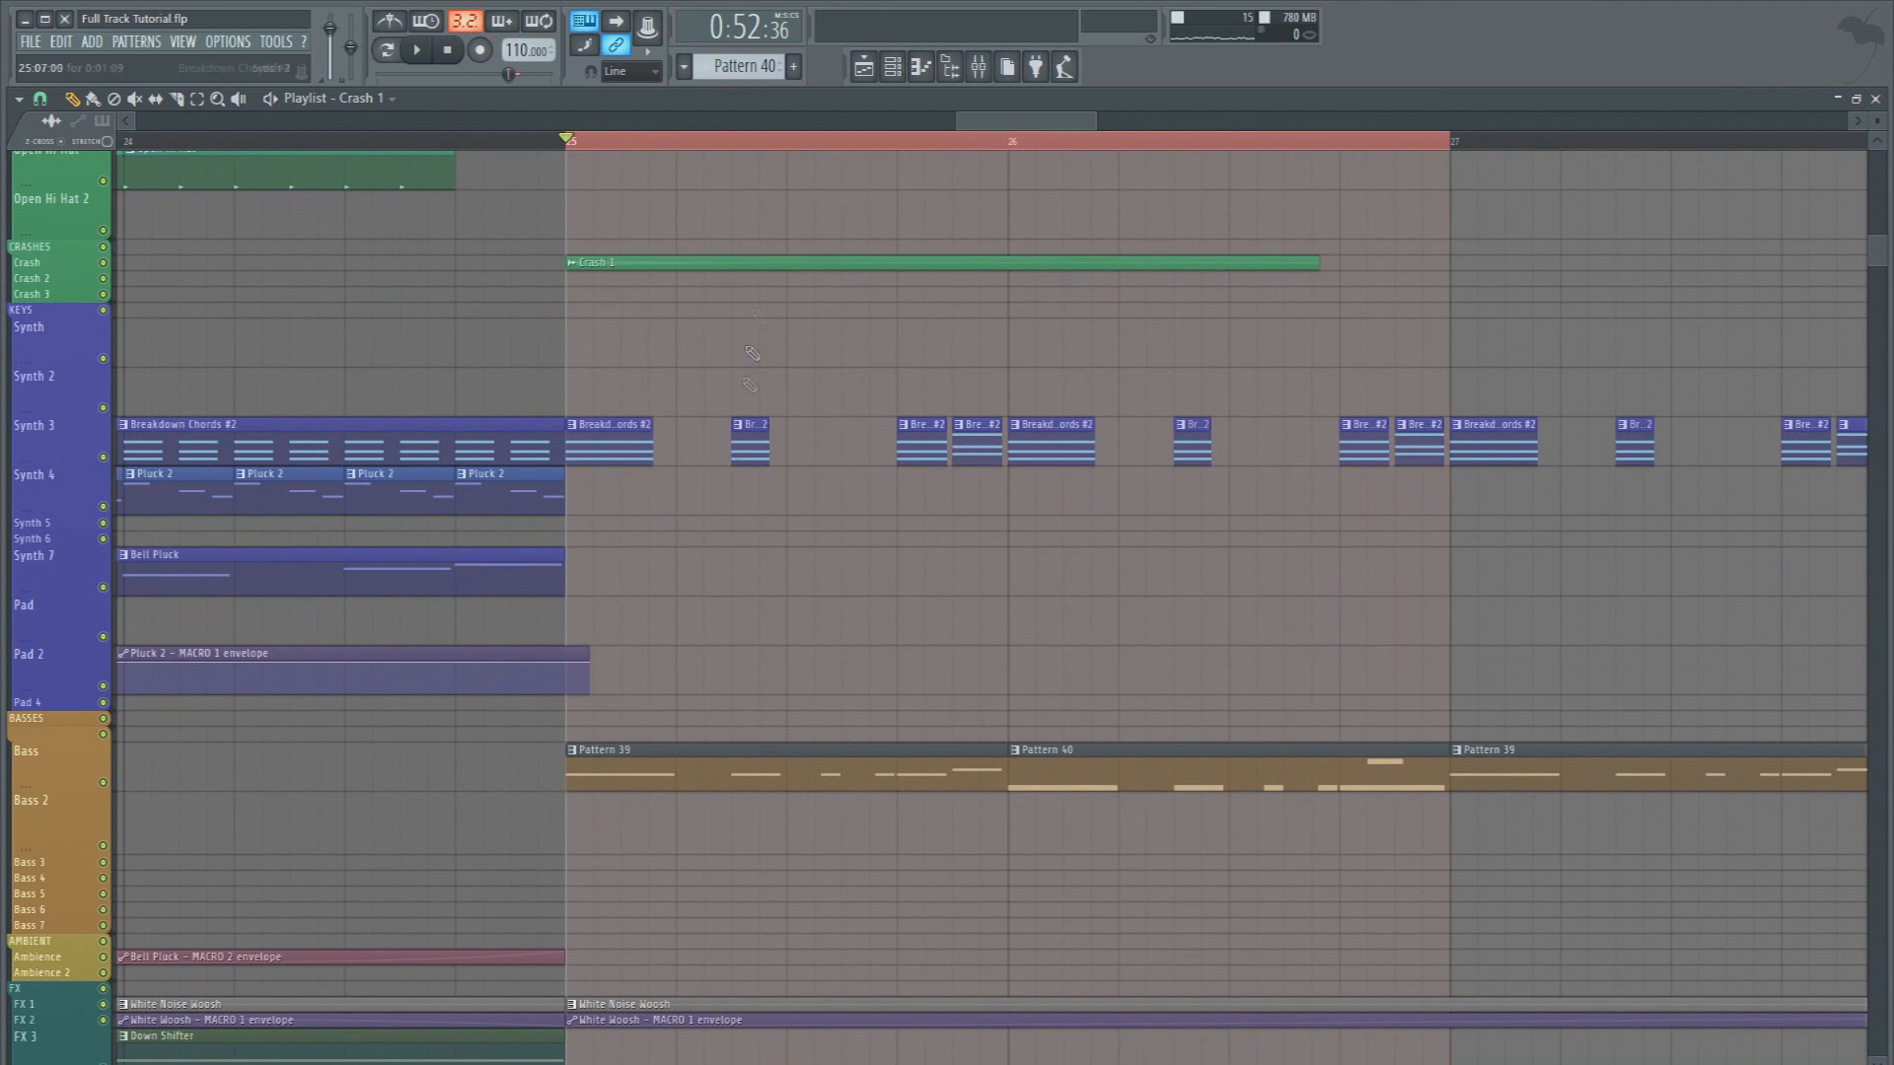
{"action": "double_click", "coordinate": [732, 760]}
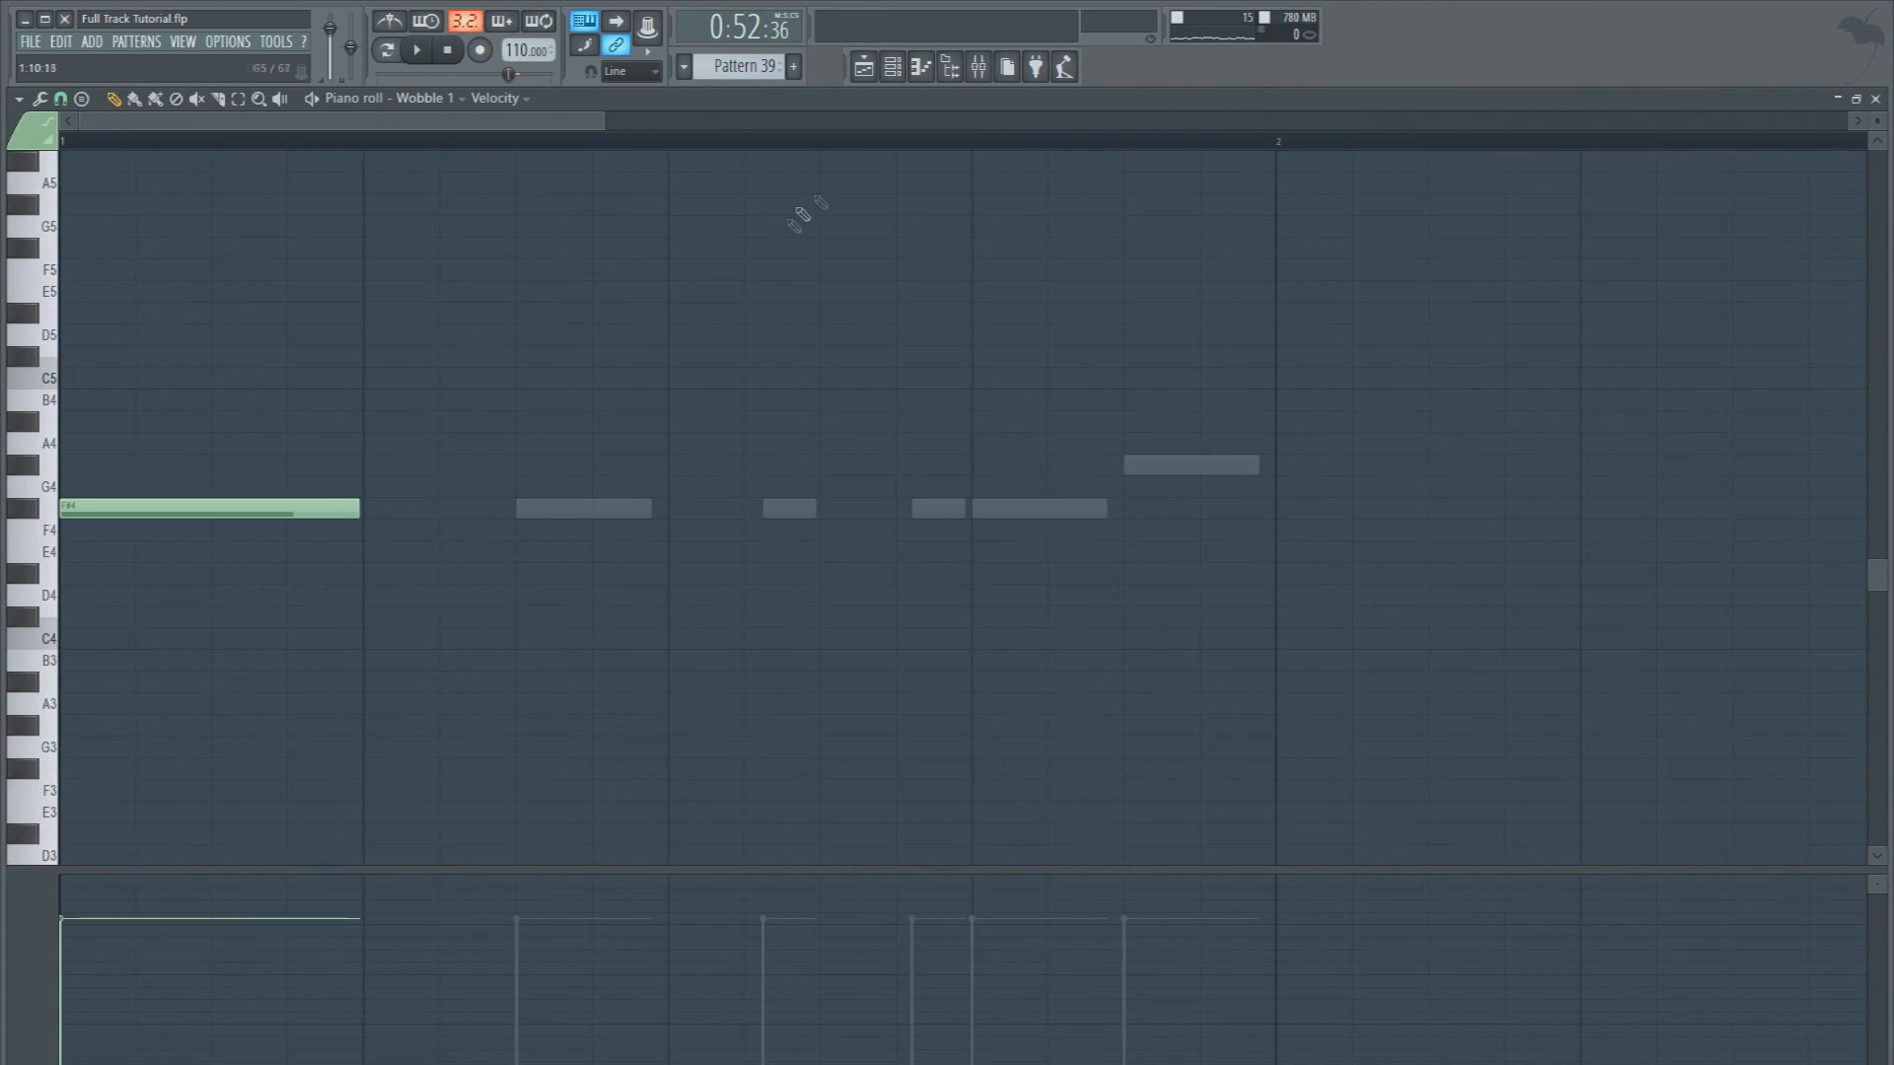
{"action": "left_click", "coordinate": [894, 69]}
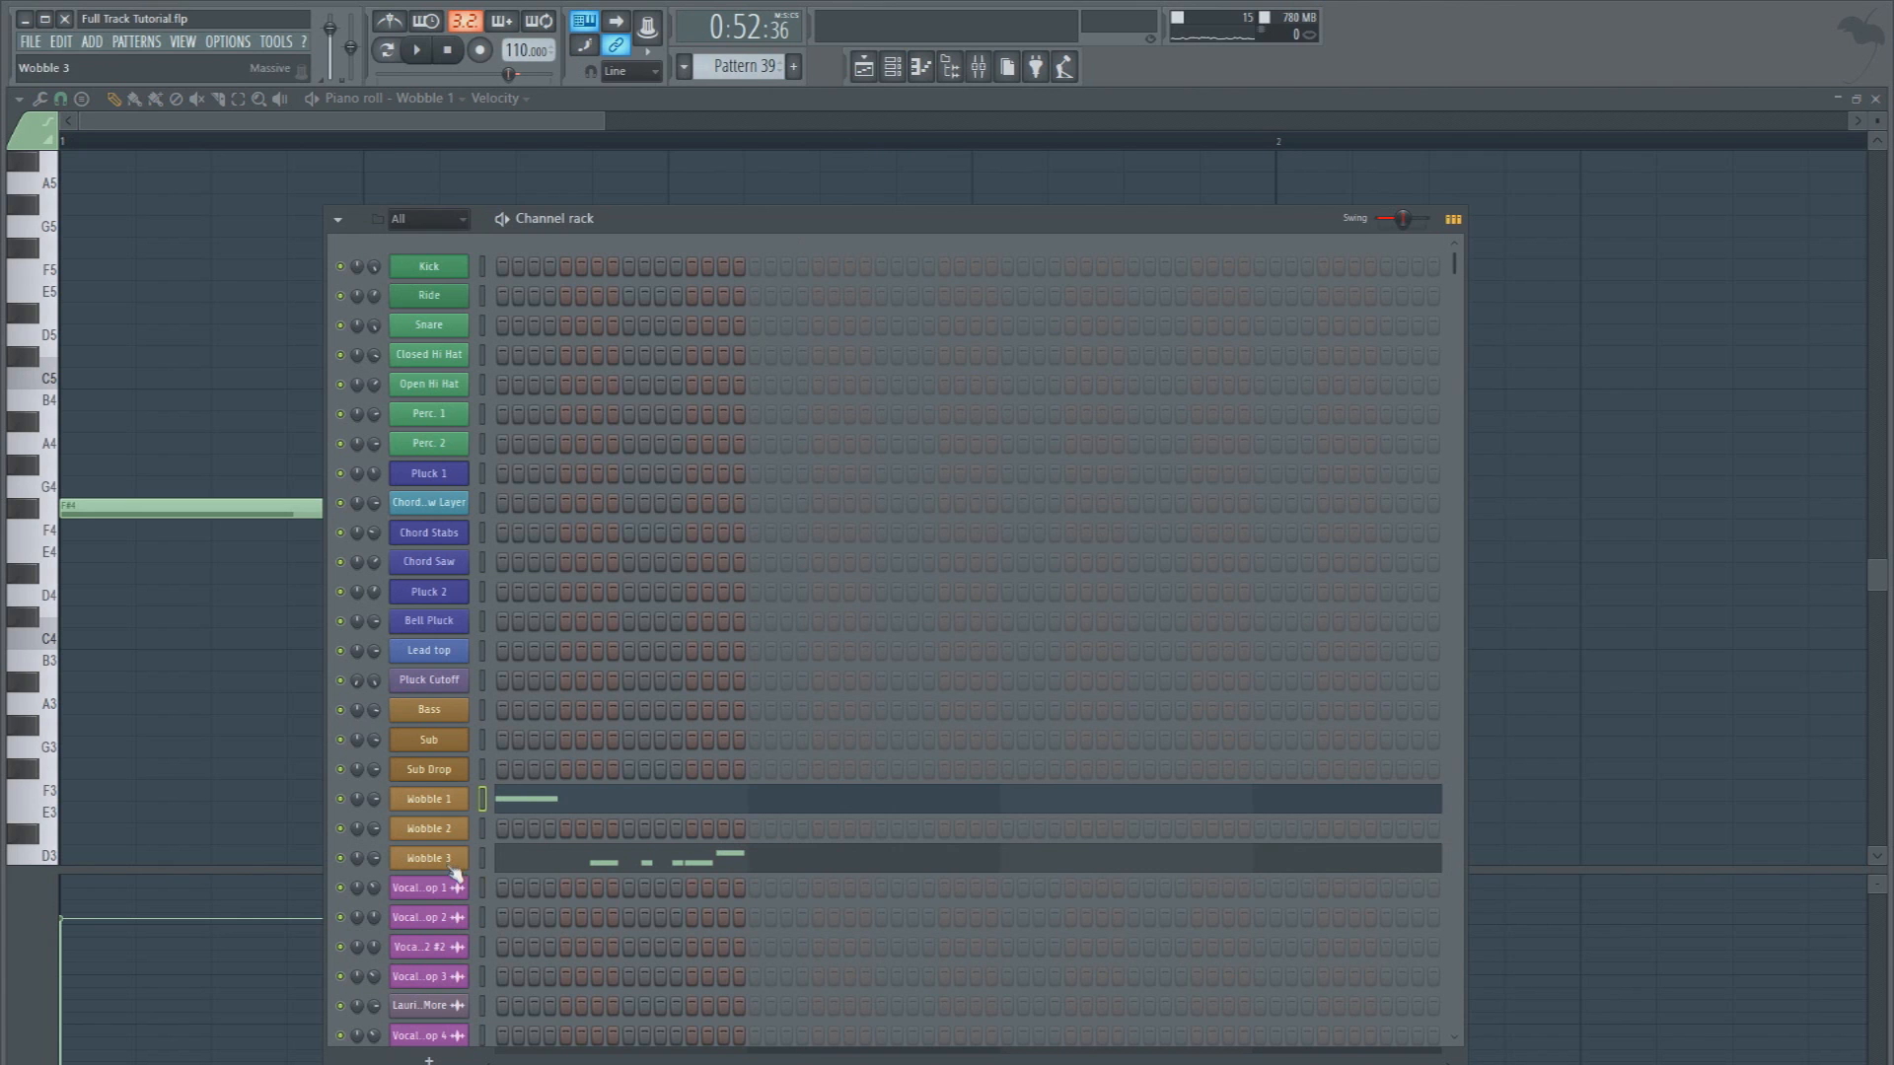
{"action": "left_click", "coordinate": [459, 224]}
{"action": "left_click", "coordinate": [424, 300]}
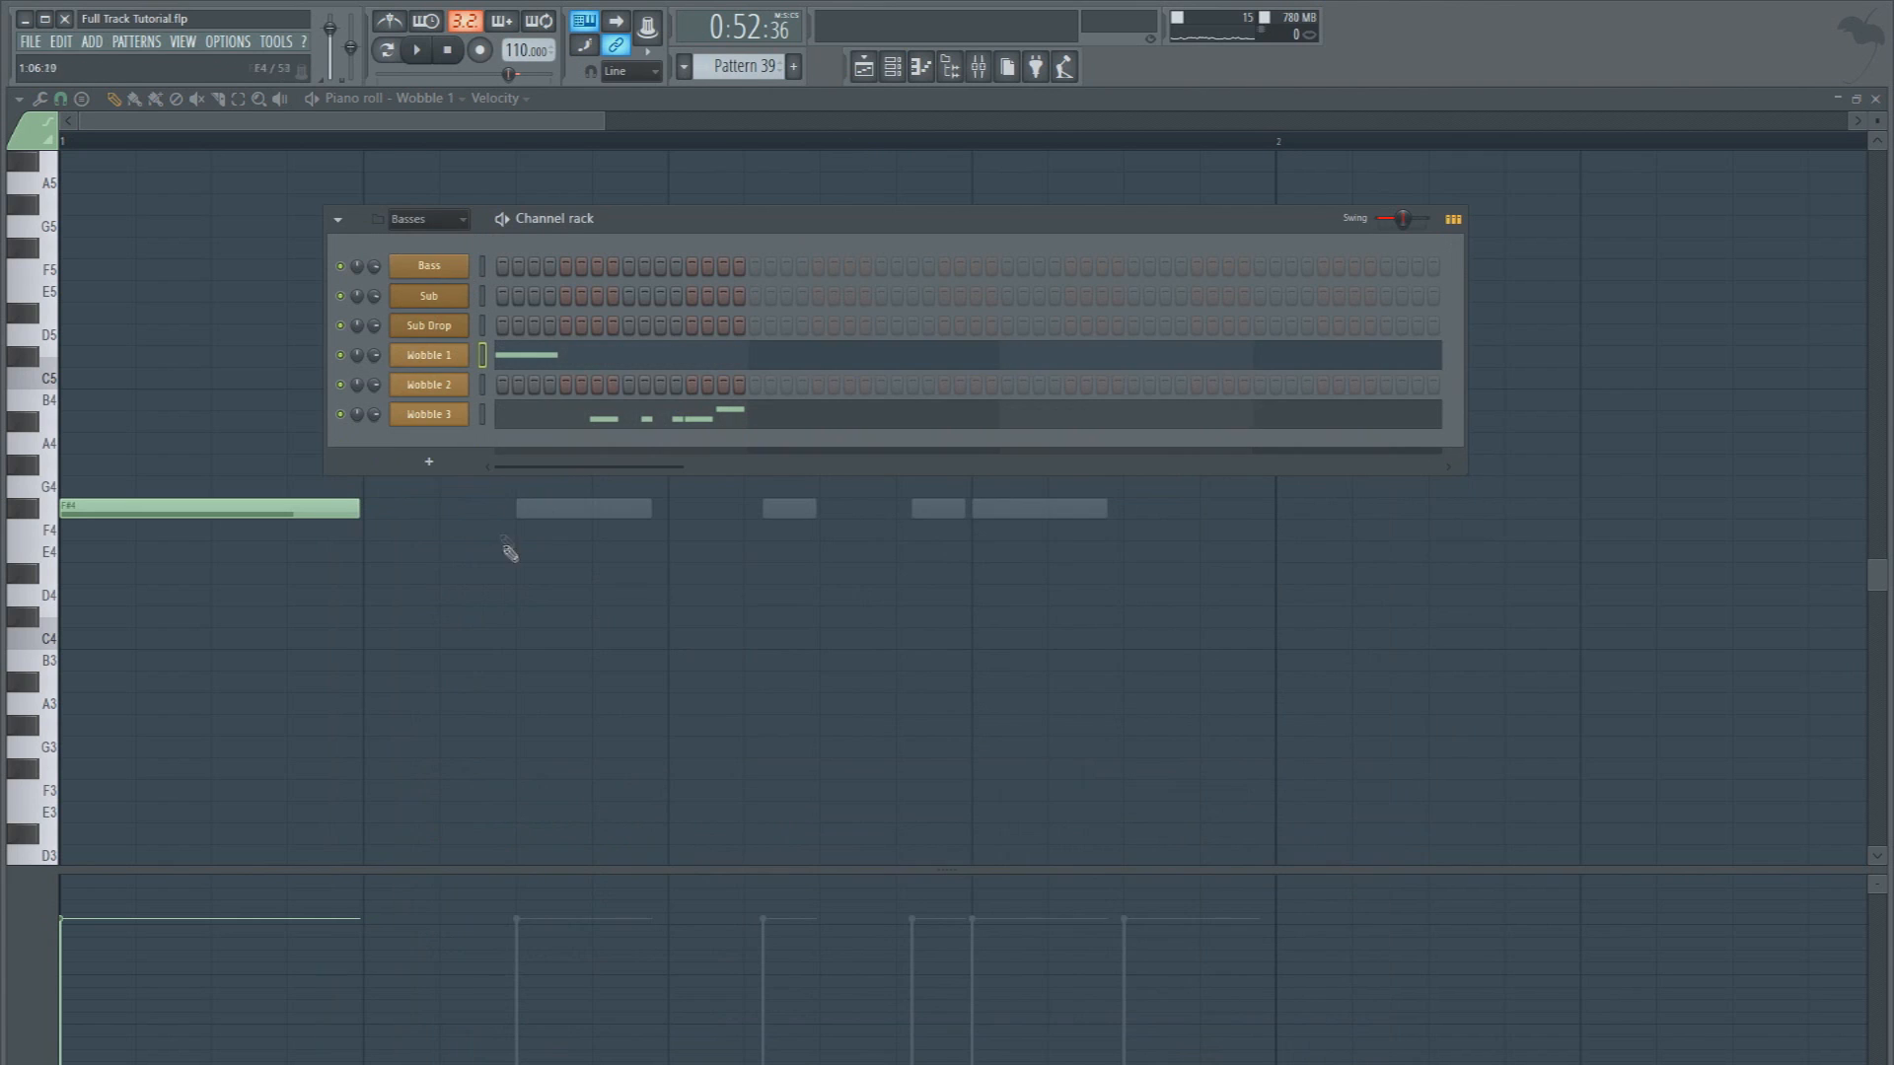
Add a new Massive channel to the basses and set its OSC1 pitch to -12.00
{"action": "left_click", "coordinate": [429, 459]}
{"action": "left_click", "coordinate": [646, 423]}
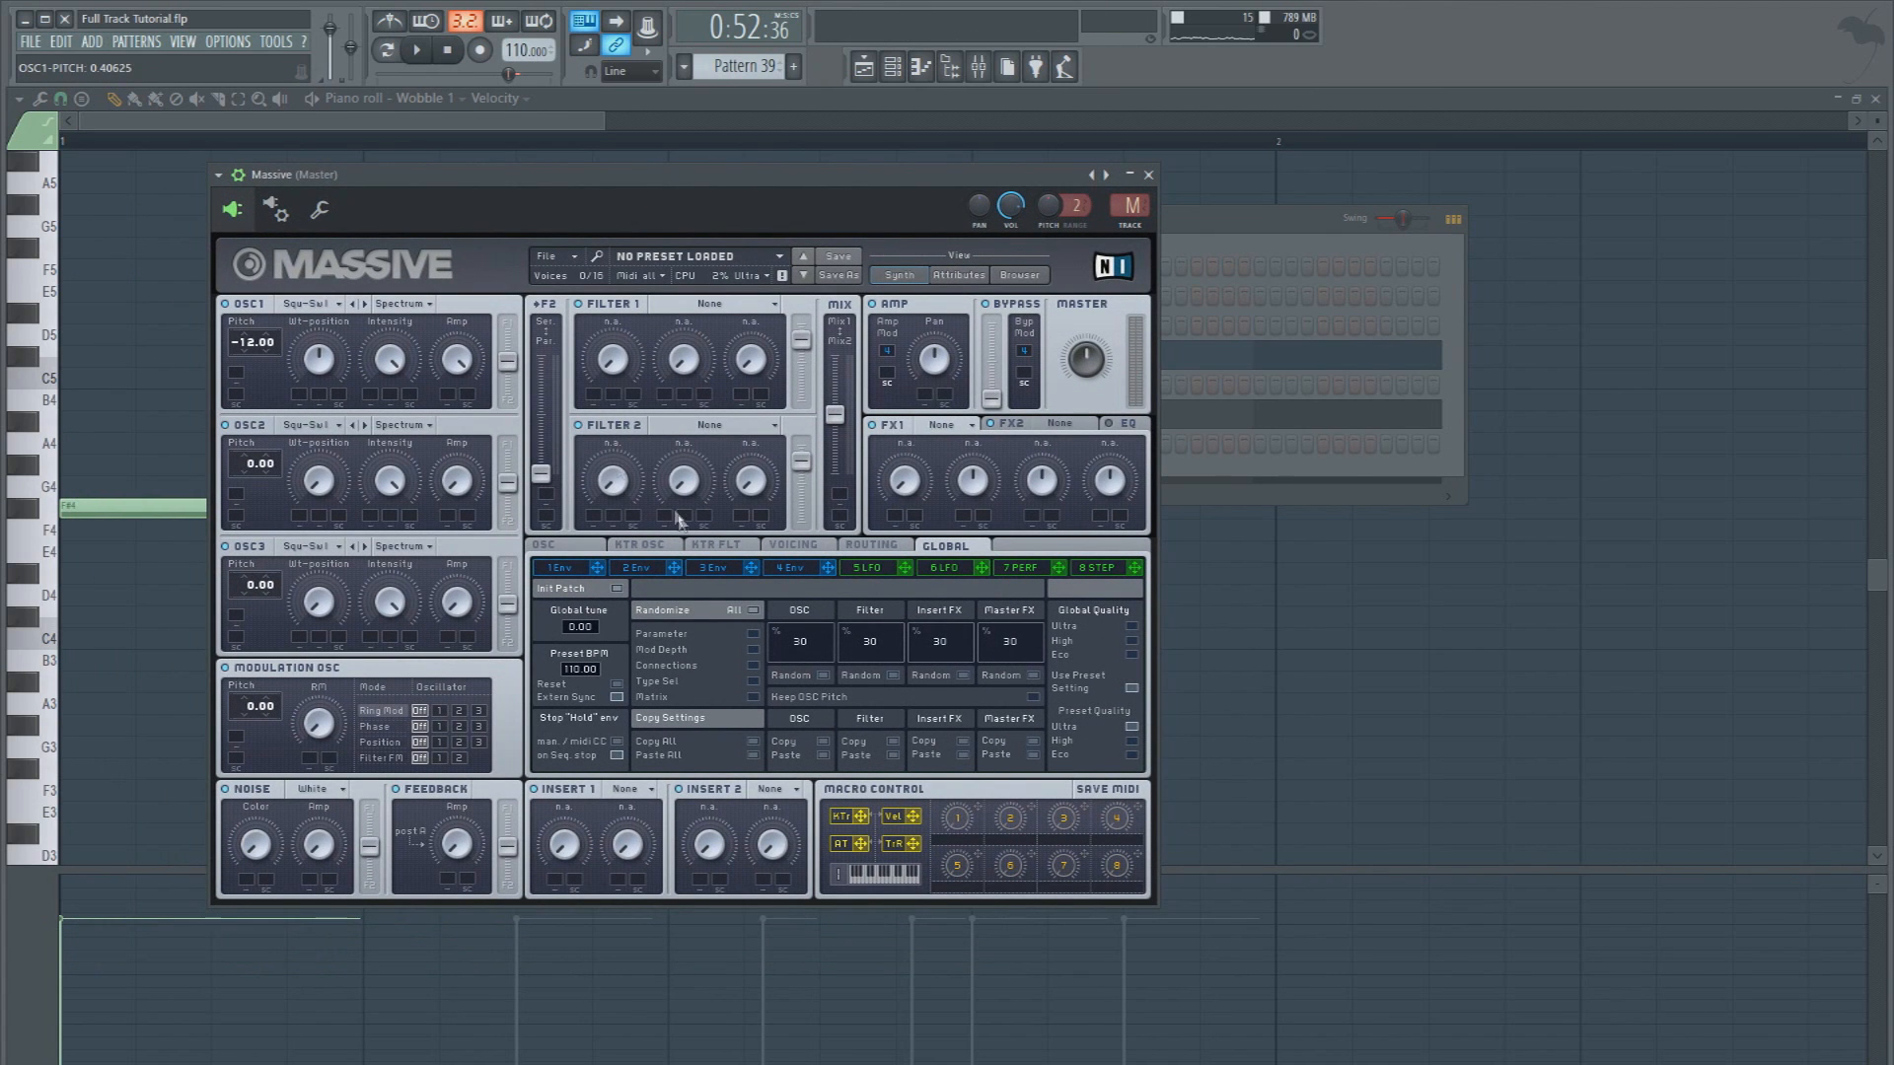
{"action": "left_click", "coordinate": [276, 209]}
{"action": "left_click", "coordinate": [509, 514]}
{"action": "key", "text": "c"}
{"action": "left_click", "coordinate": [239, 174]}
In the new Massive's envelope 4, shorten the attack, set the decay level to 0, and adjust the decay time
{"action": "left_click", "coordinate": [768, 524]}
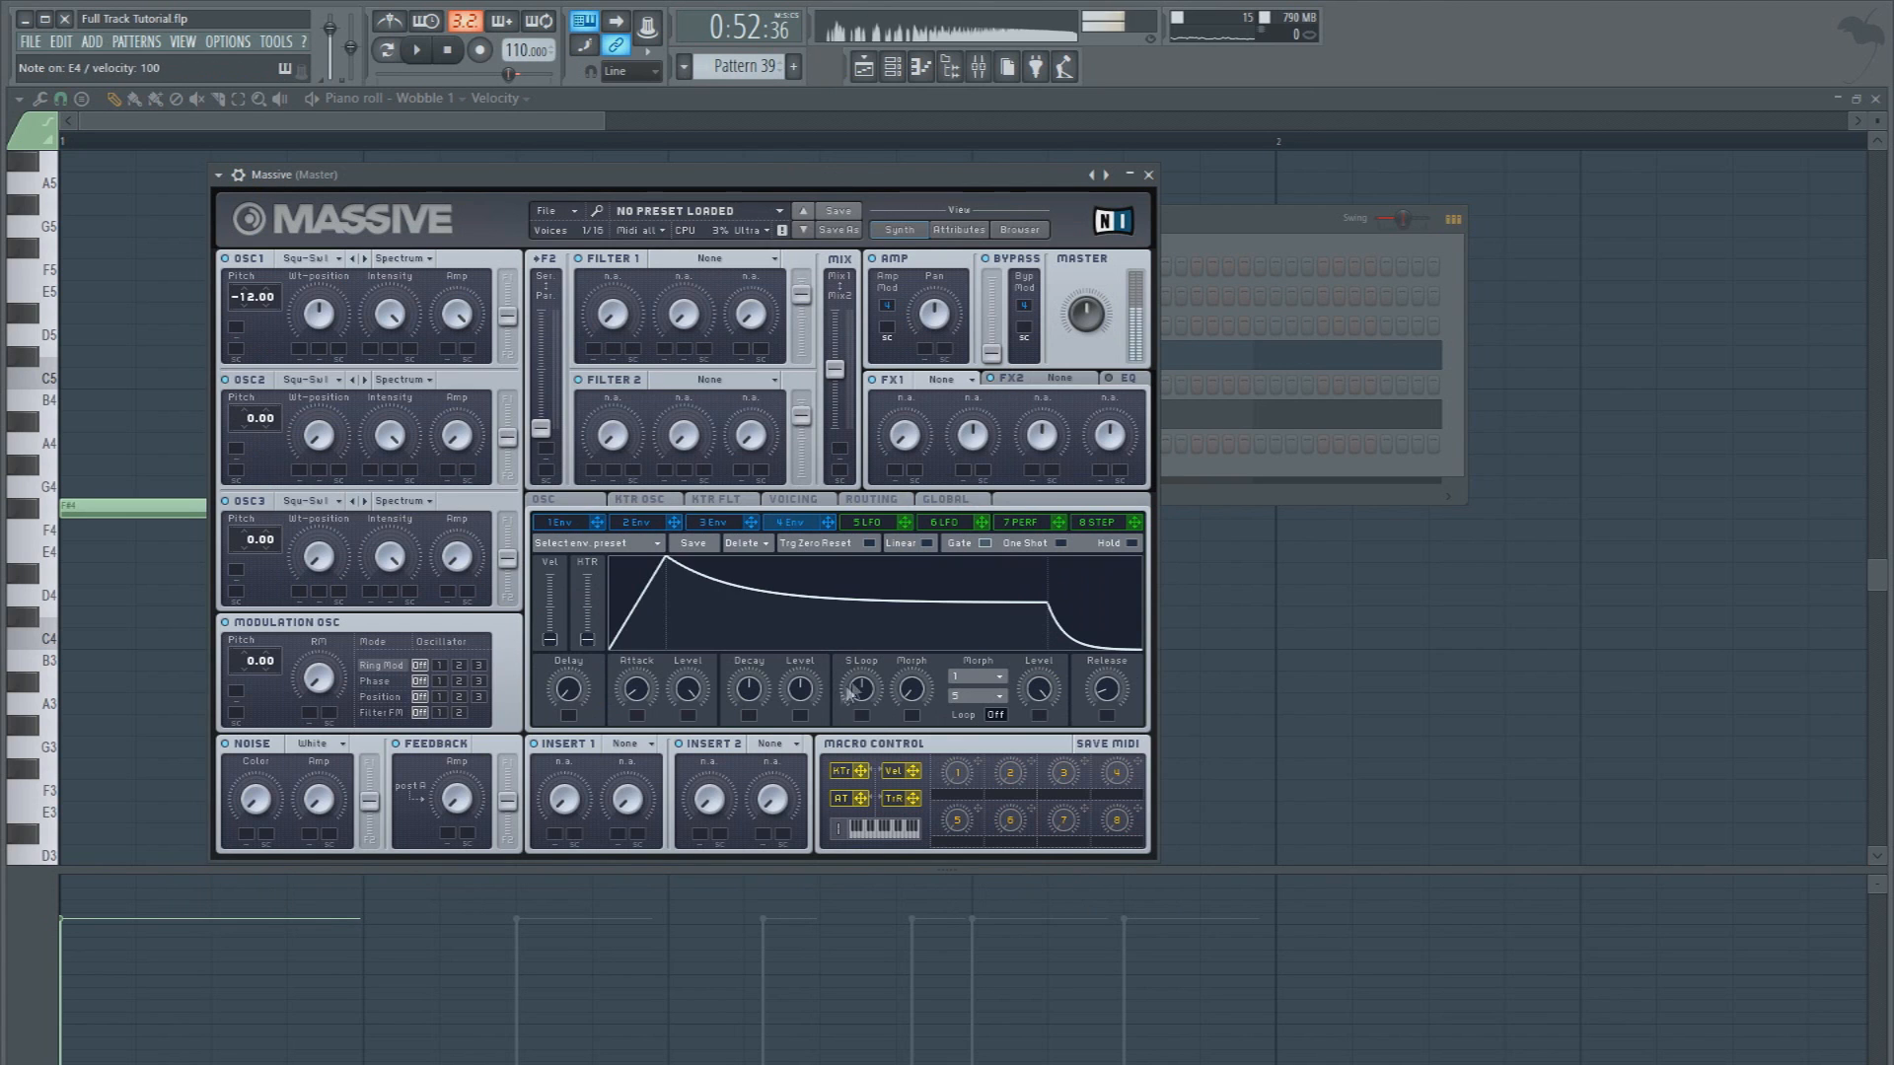
{"action": "left_click_drag", "start_coordinate": [630, 695], "coordinate": [624, 736]}
{"action": "left_click_drag", "start_coordinate": [791, 699], "coordinate": [756, 855]}
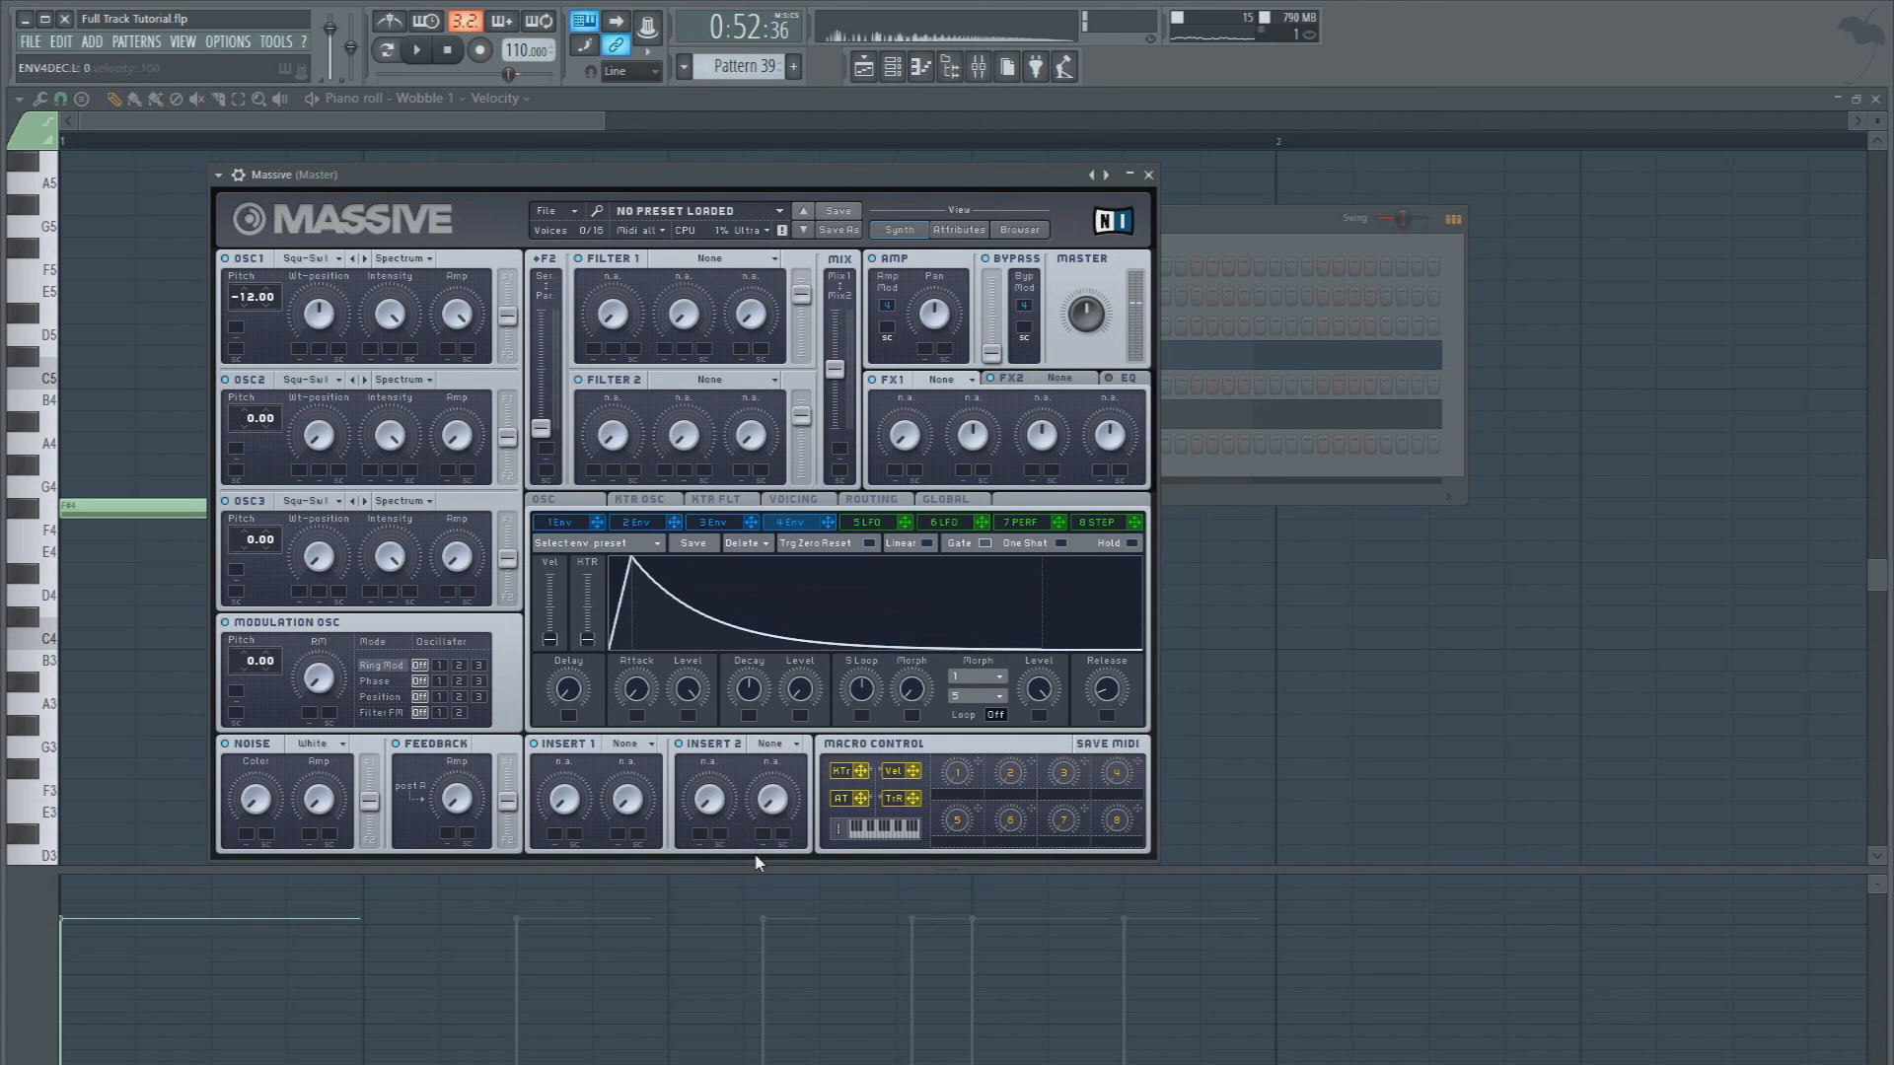
{"action": "left_click_drag", "start_coordinate": [750, 701], "coordinate": [752, 672]}
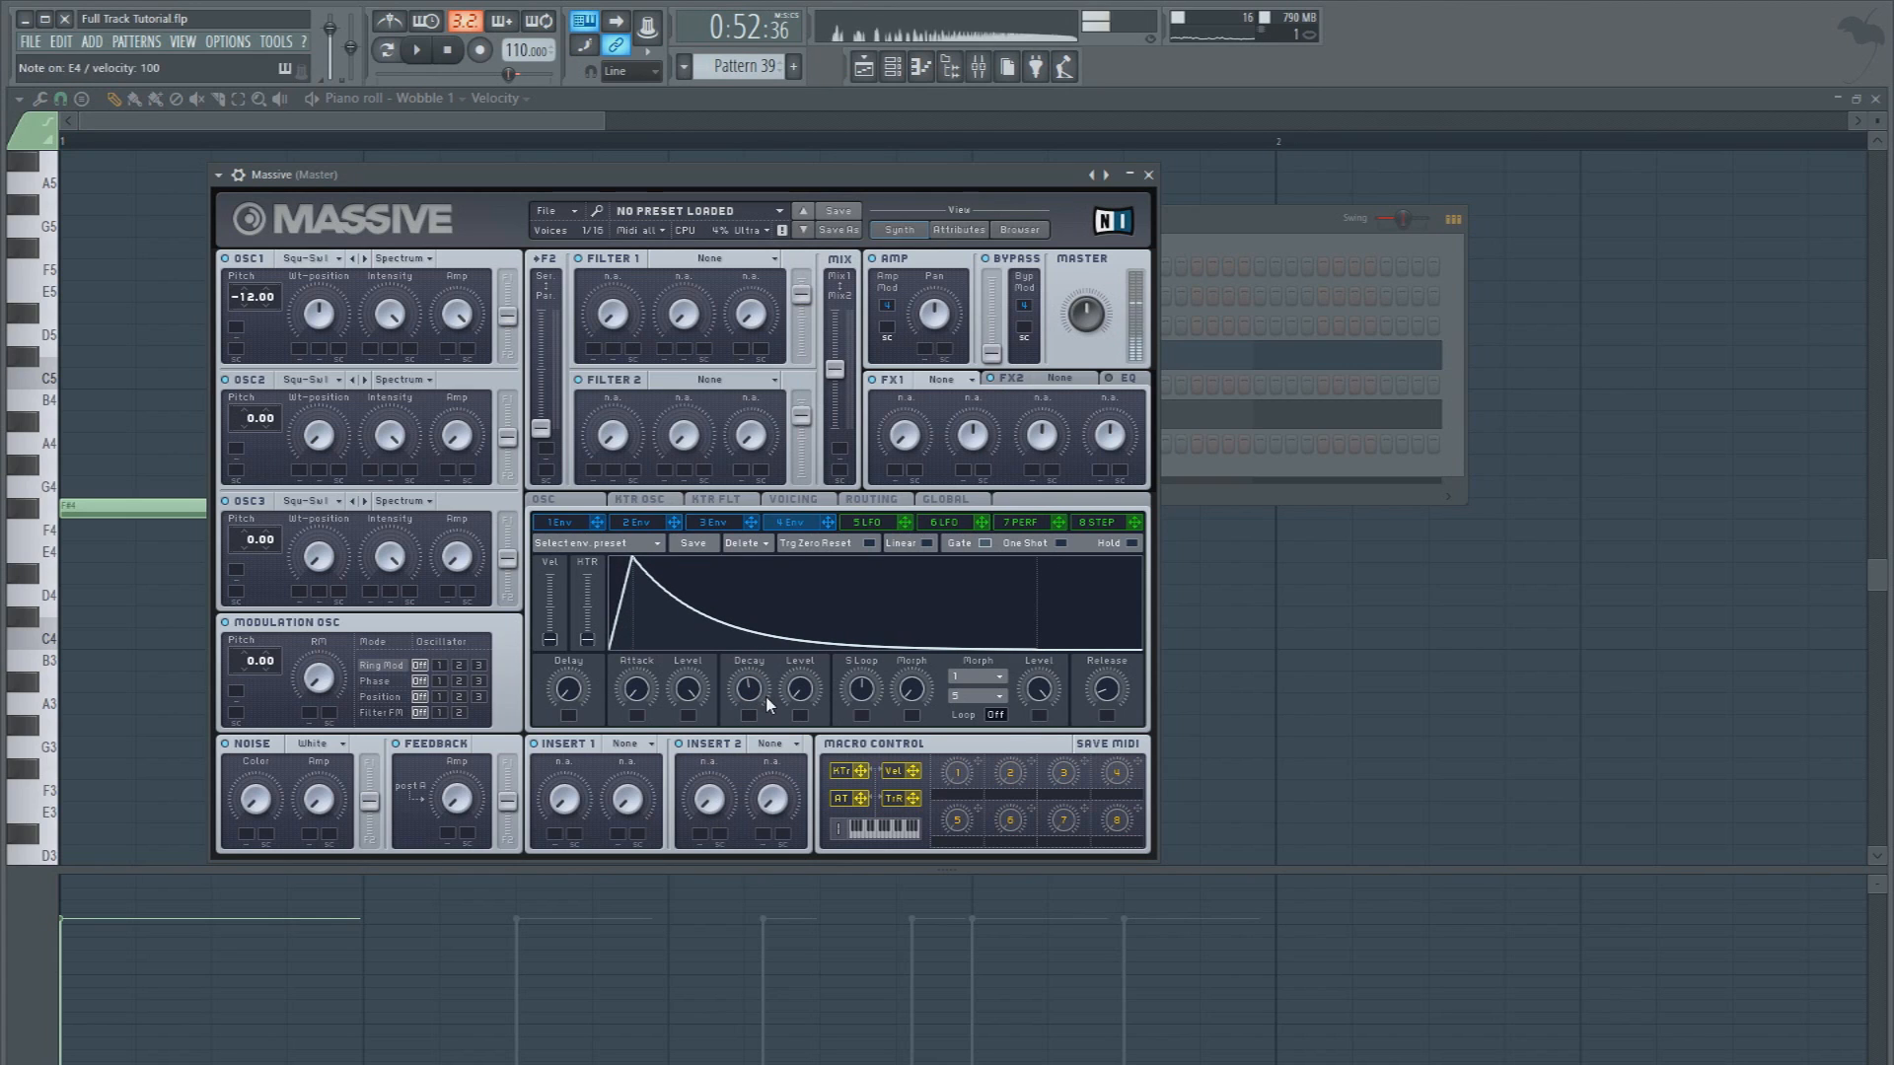
In the new Massive's envelope 3, raise the decay level to full, lower the attack level to zero, and adjust the decay time
{"action": "left_click", "coordinate": [720, 527]}
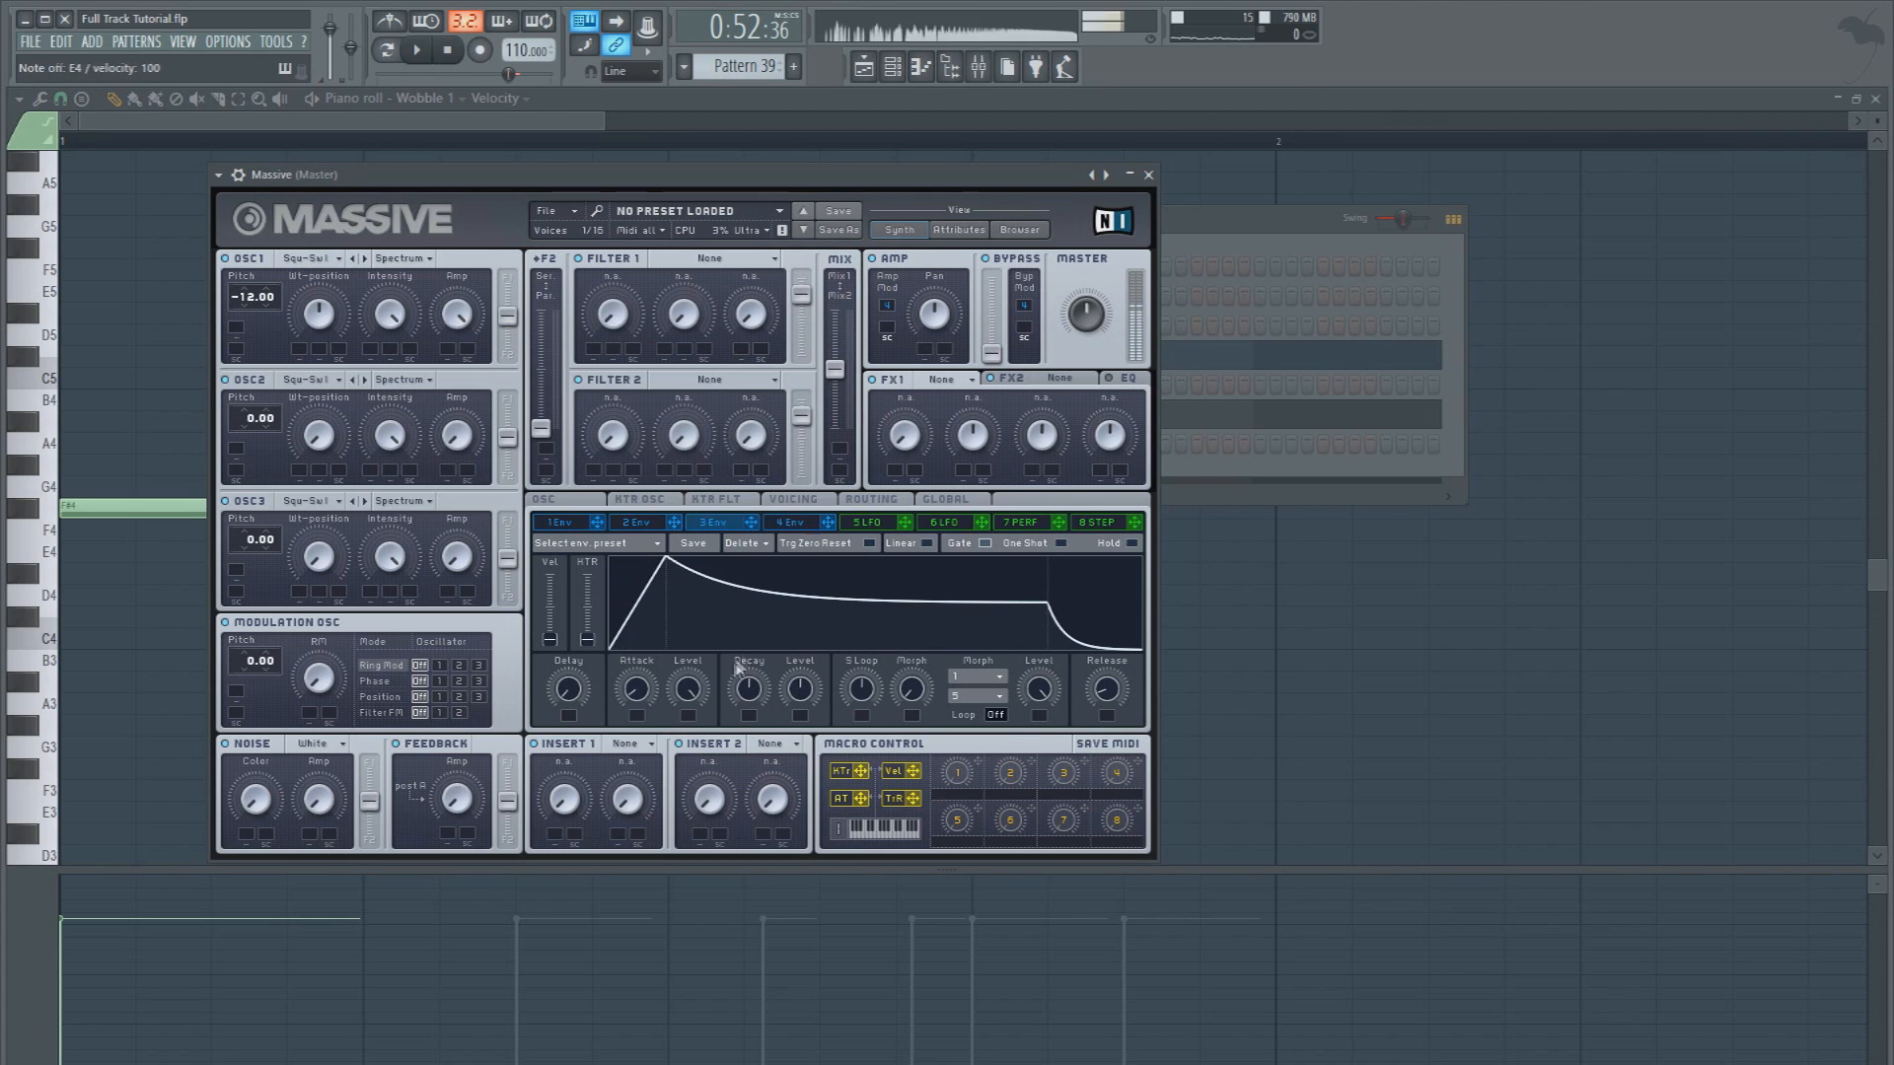
{"action": "left_click_drag", "start_coordinate": [797, 685], "coordinate": [791, 602]}
{"action": "left_click_drag", "start_coordinate": [682, 698], "coordinate": [672, 857]}
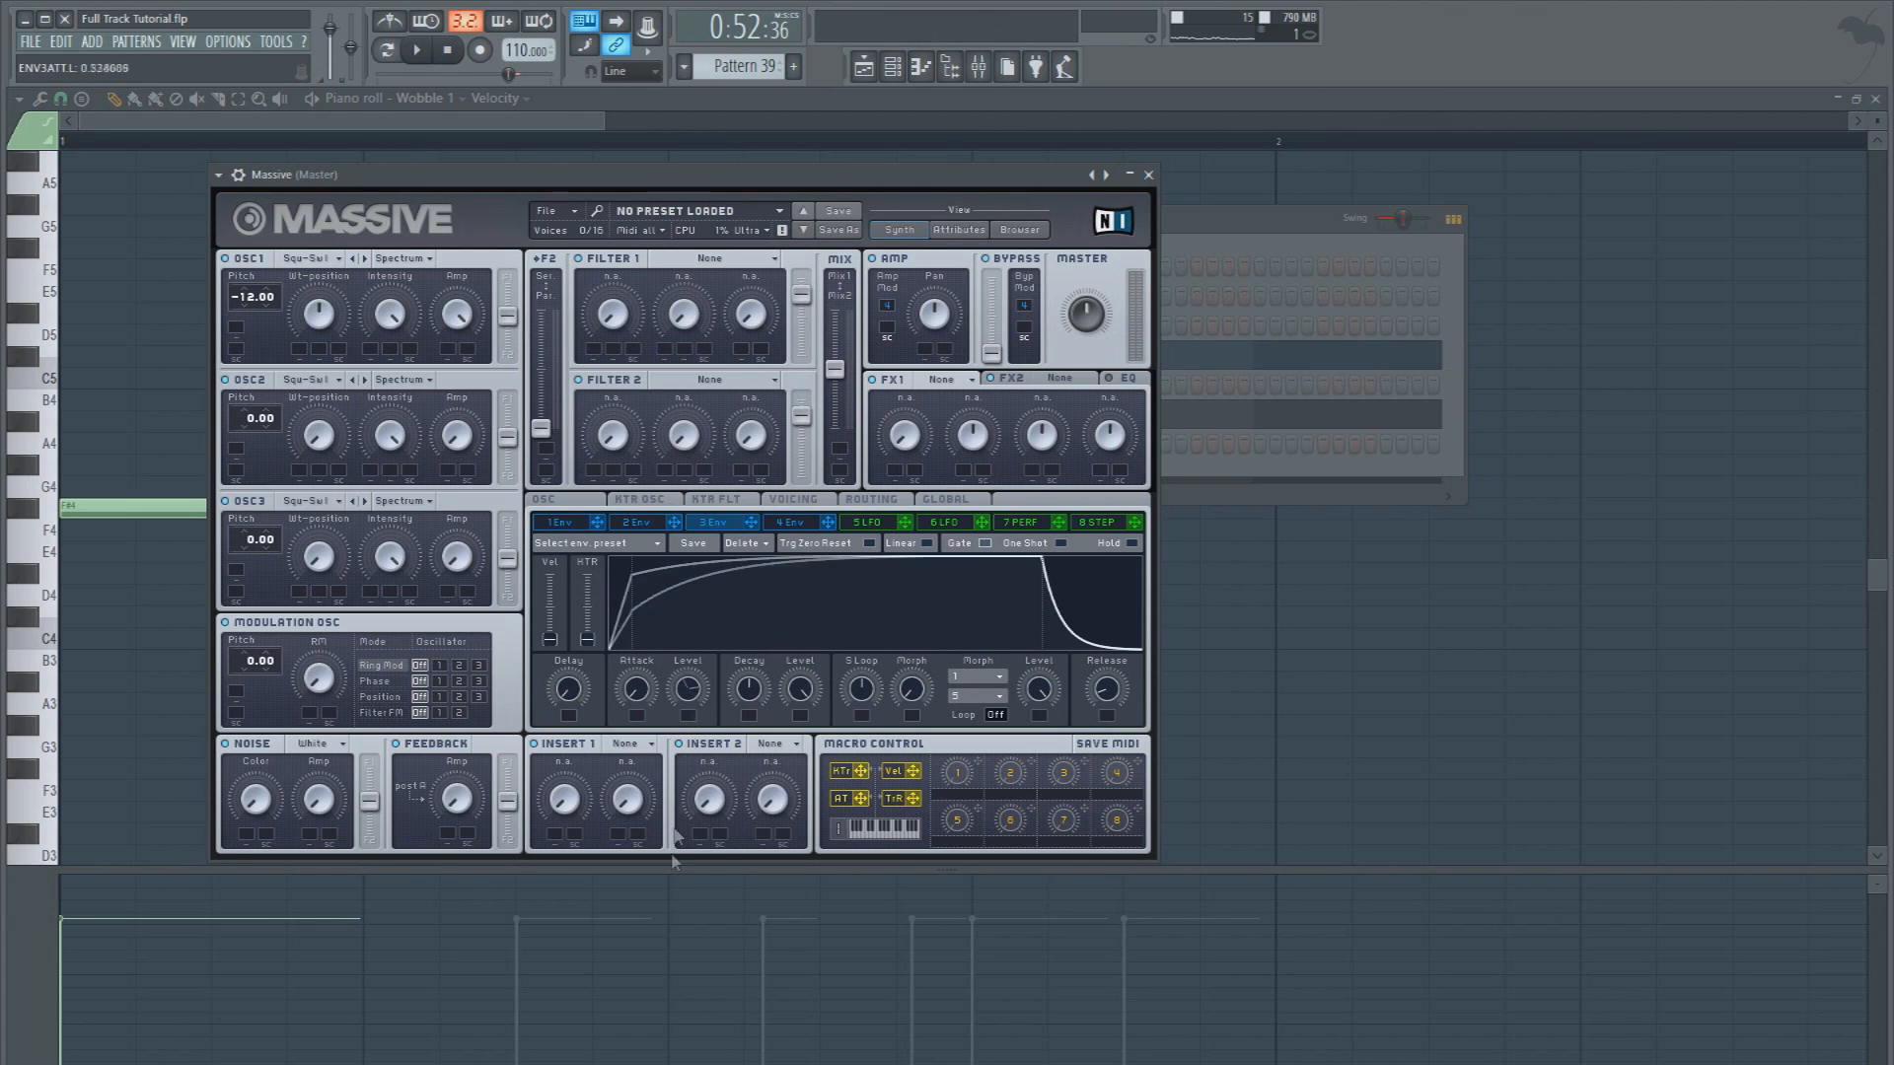
{"action": "left_click_drag", "start_coordinate": [751, 693], "coordinate": [748, 736]}
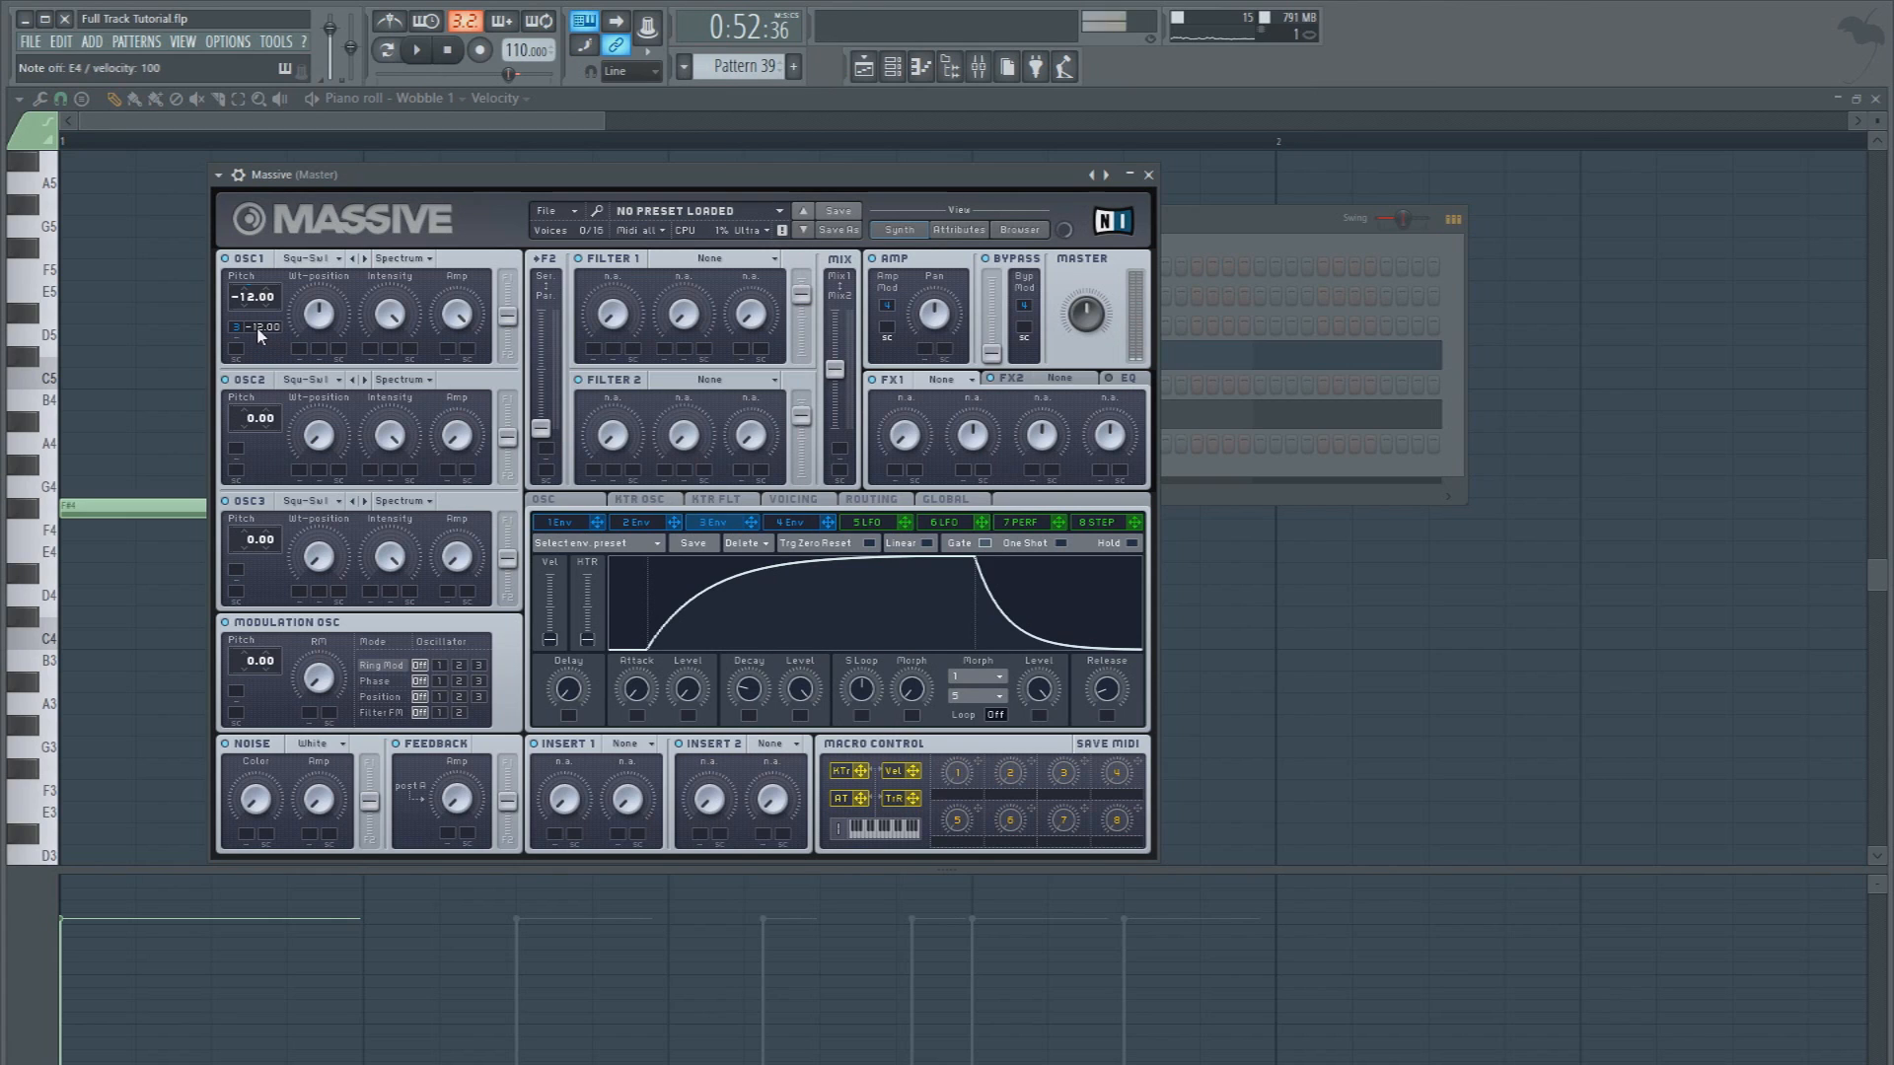
With envelope 3 modulating the OSC1 pitch by -12.00, fine-tune its decay time and set envelope 4's decay level to full
{"action": "mouse_move", "coordinate": [741, 695]}
{"action": "left_mouse_down"}
{"action": "mouse_move", "coordinate": [742, 674]}
{"action": "mouse_move", "coordinate": [759, 682]}
{"action": "left_mouse_up"}
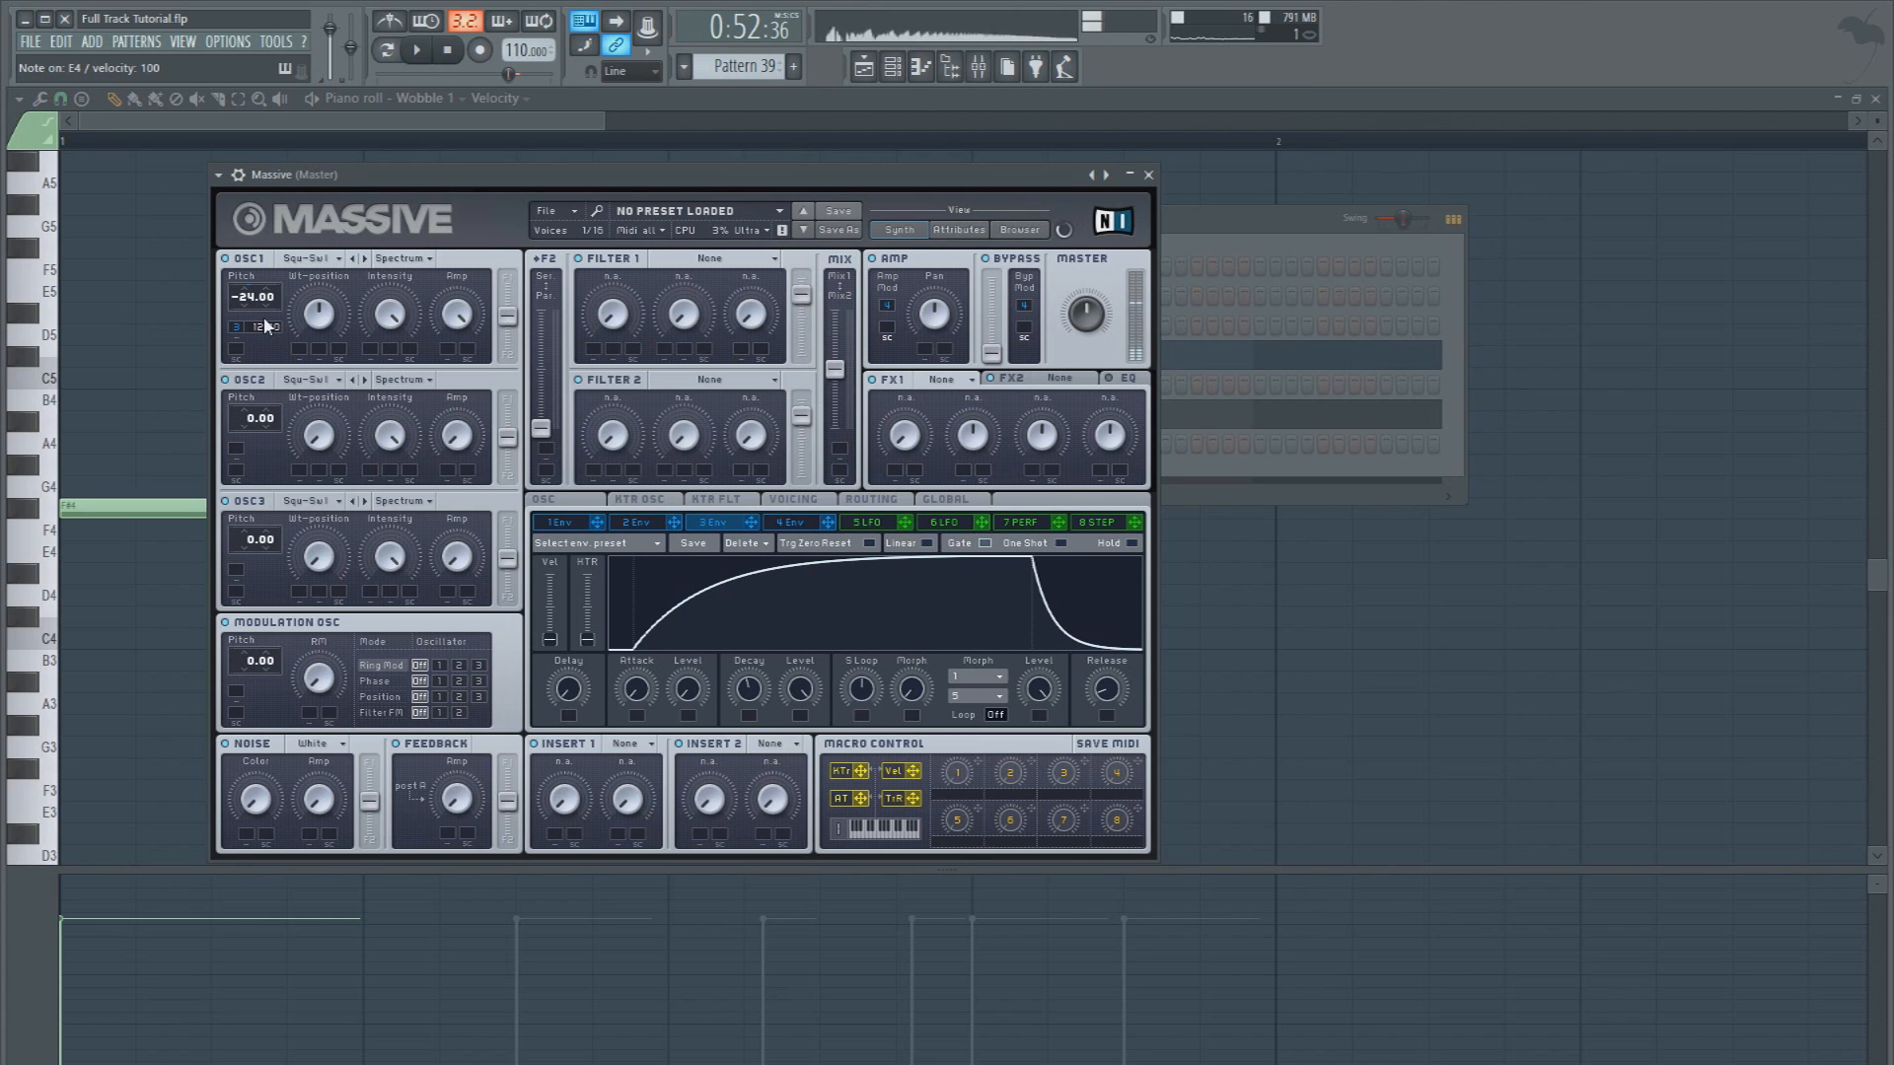
{"action": "mouse_move", "coordinate": [731, 697]}
{"action": "left_mouse_down"}
{"action": "mouse_move", "coordinate": [732, 728]}
{"action": "mouse_move", "coordinate": [757, 693]}
{"action": "left_mouse_up"}
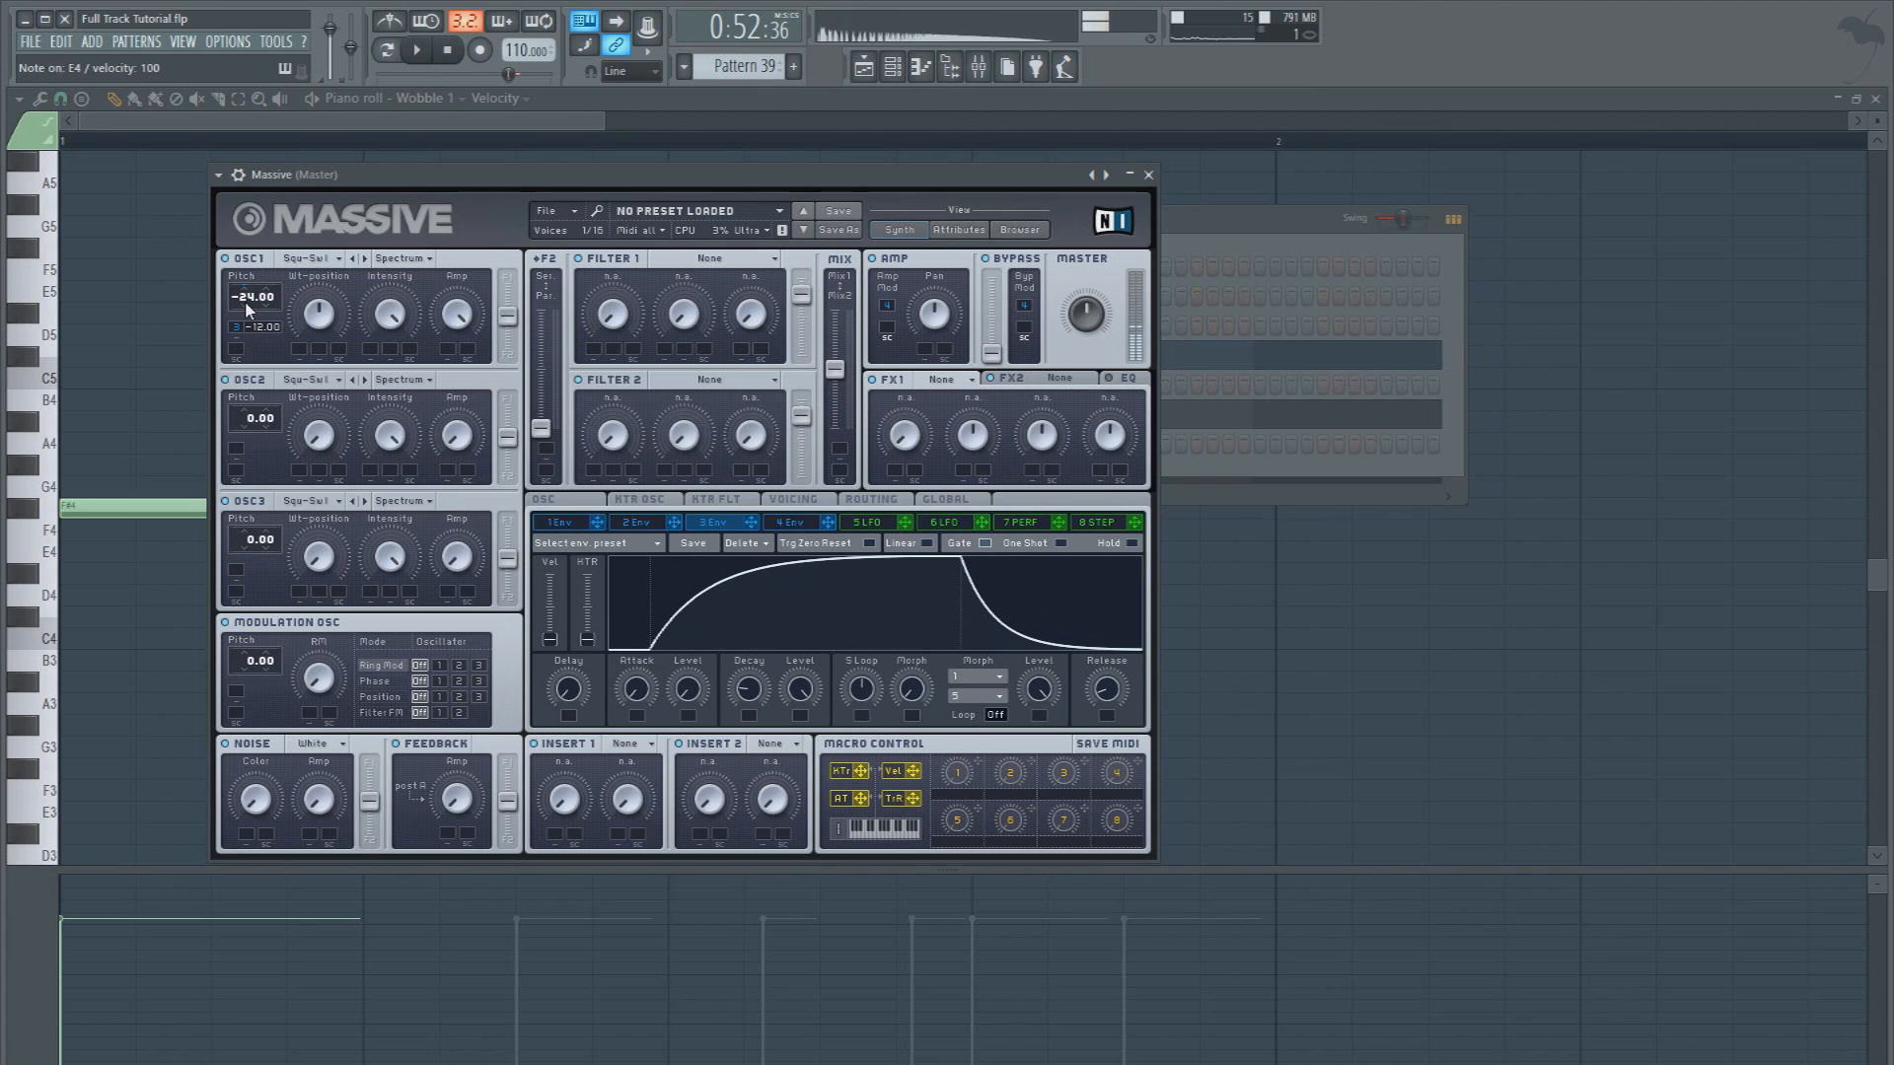
{"action": "left_click_drag", "start_coordinate": [757, 688], "coordinate": [792, 576]}
{"action": "left_click", "coordinate": [786, 524]}
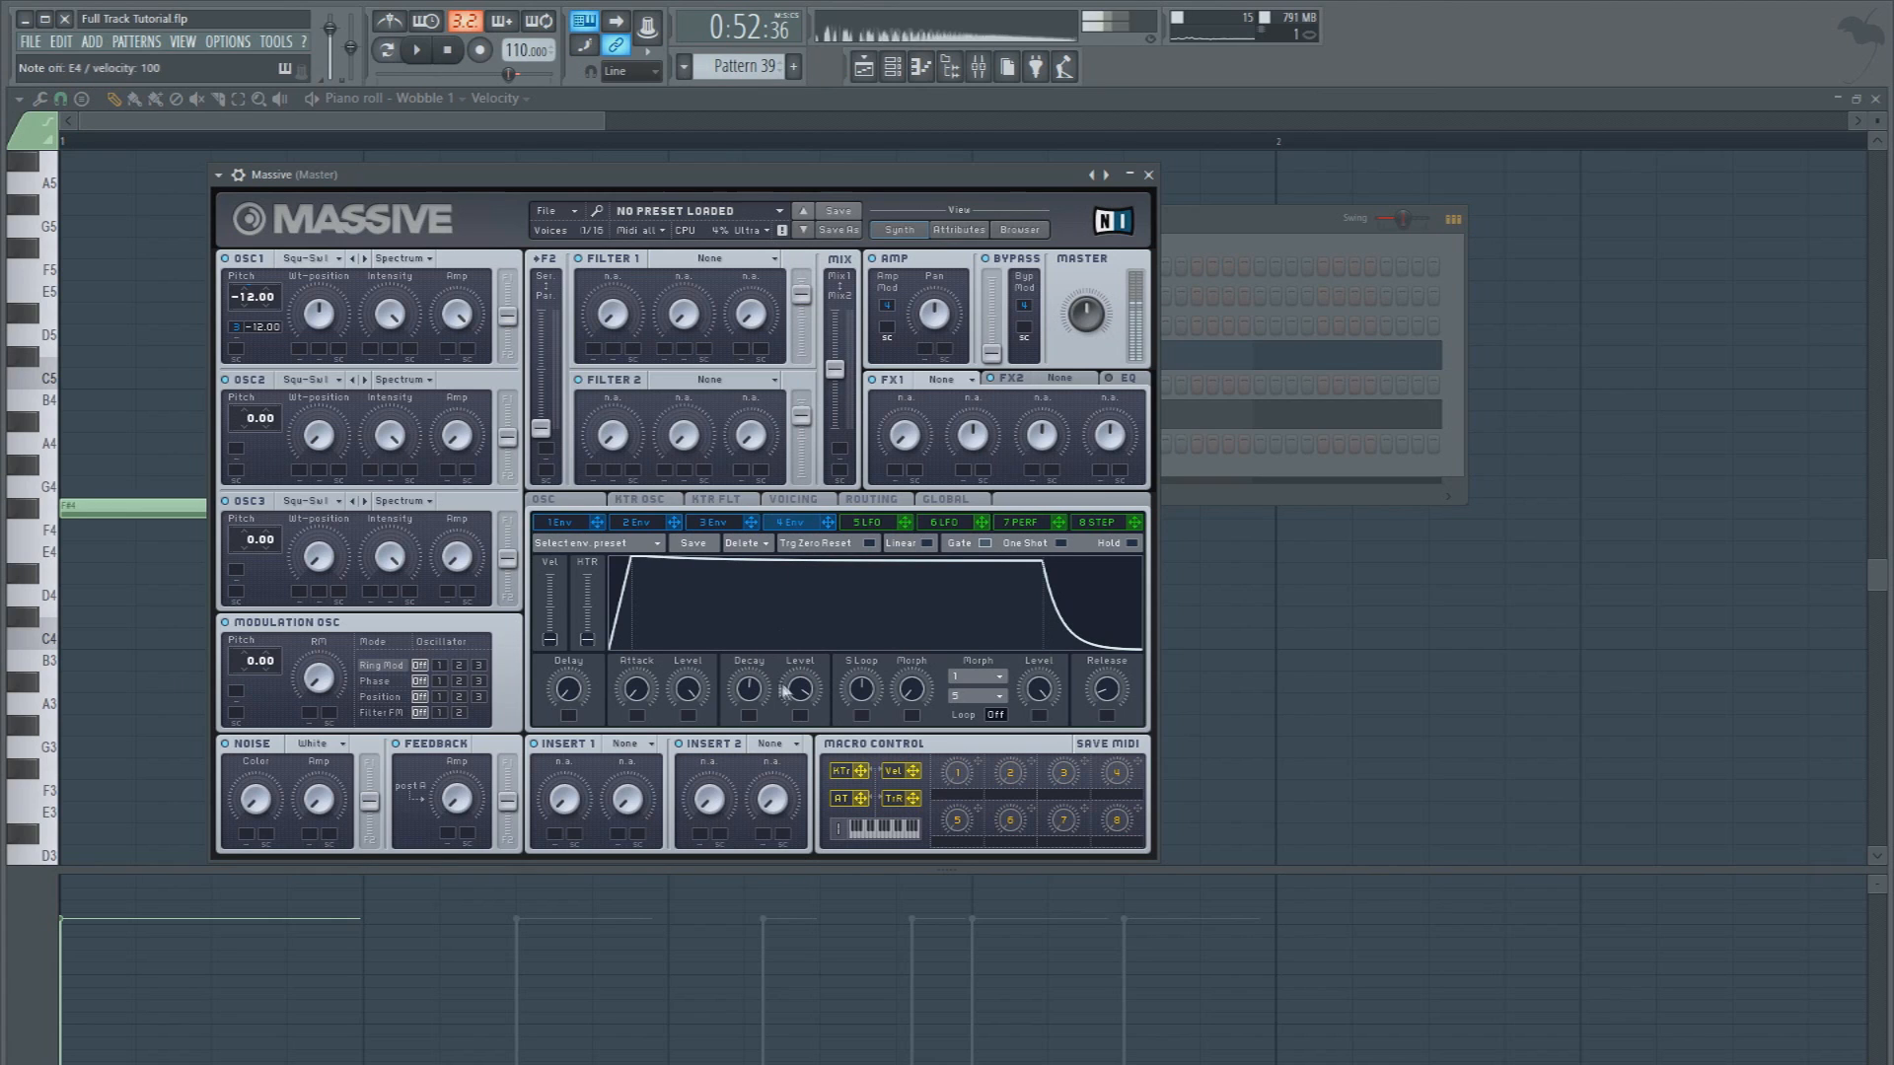
{"action": "left_click", "coordinate": [712, 522]}
{"action": "left_click_drag", "start_coordinate": [747, 688], "coordinate": [748, 655]}
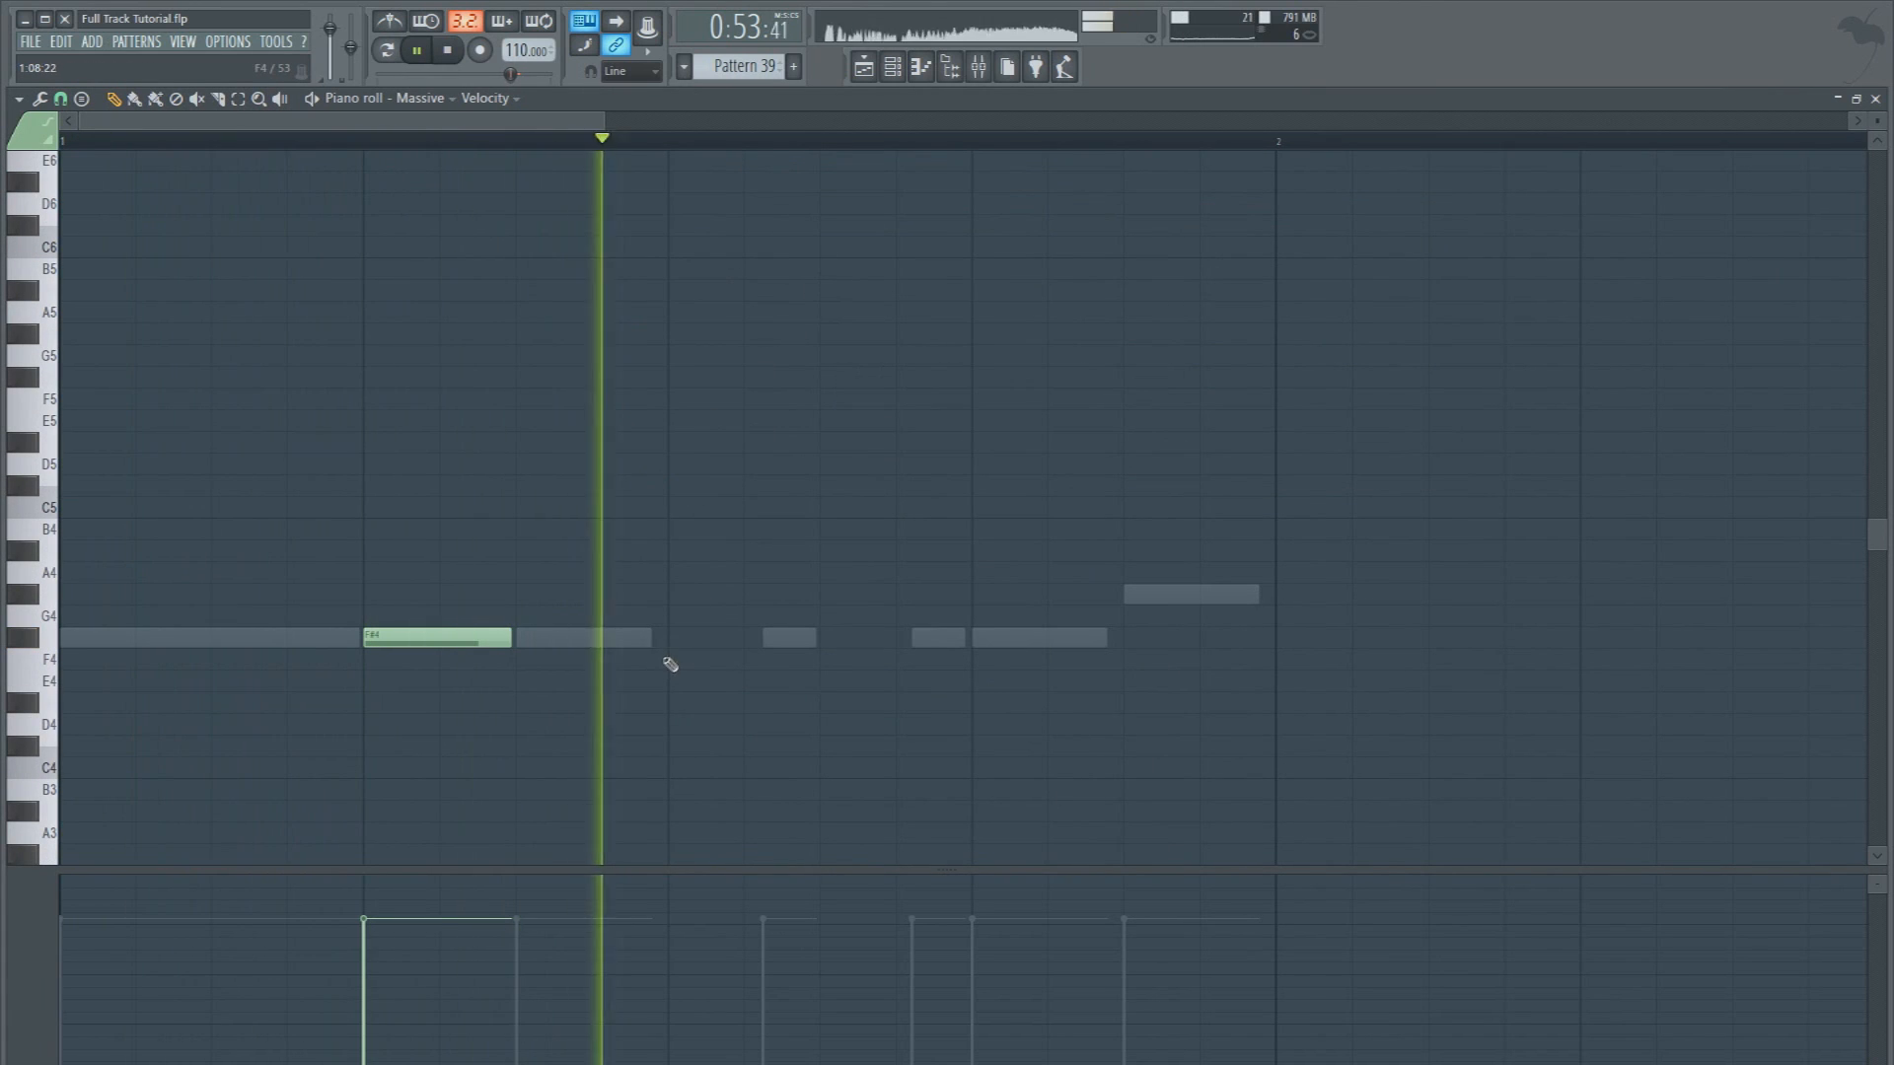
Rename the new Massive channel in the Basses group to Square Bass and give it the basses' orange color
{"action": "key", "text": "space"}
{"action": "left_click", "coordinate": [891, 66]}
{"action": "right_click", "coordinate": [435, 462]}
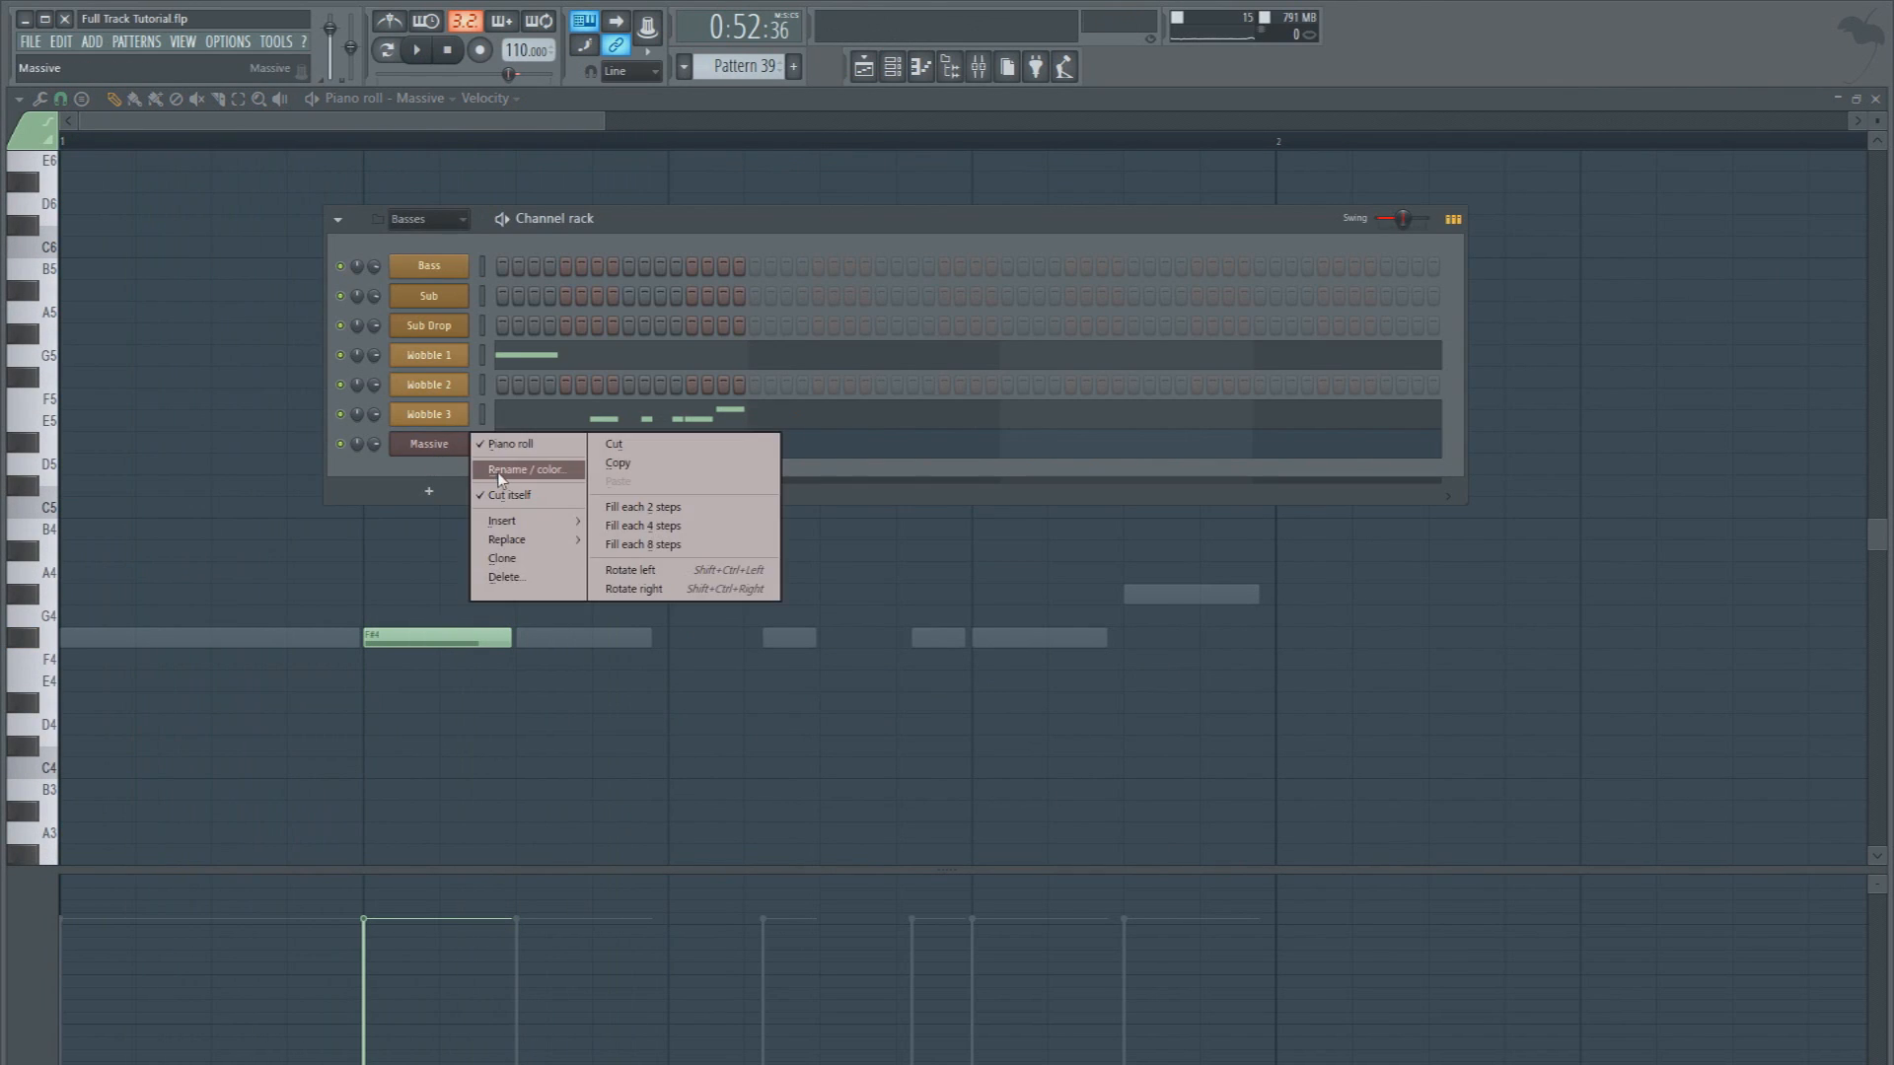
{"action": "left_click", "coordinate": [506, 480]}
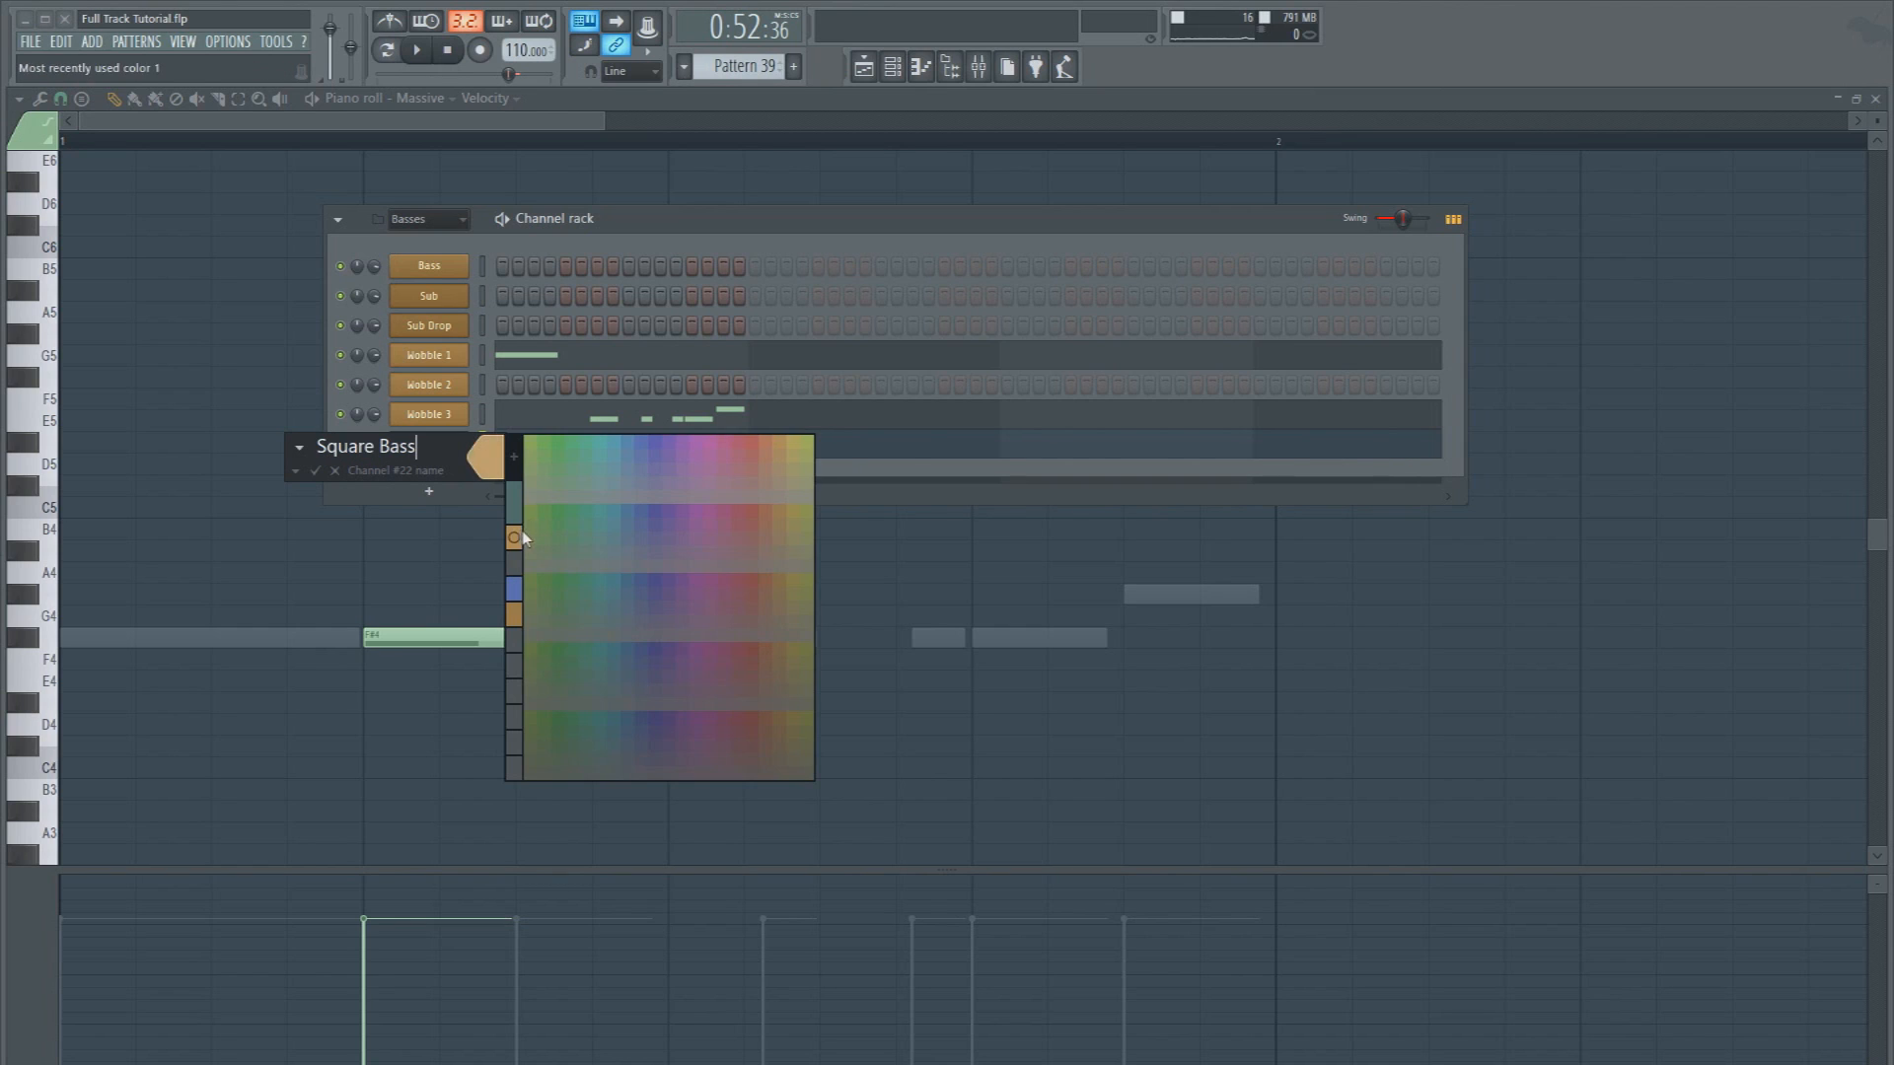
{"action": "left_click", "coordinate": [523, 538]}
{"action": "key", "text": "Return"}
Assign Square Bass to mixer insert 42, route it only to the Bass bus, and slightly lower its volume while checking playback
{"action": "left_click", "coordinate": [1000, 75]}
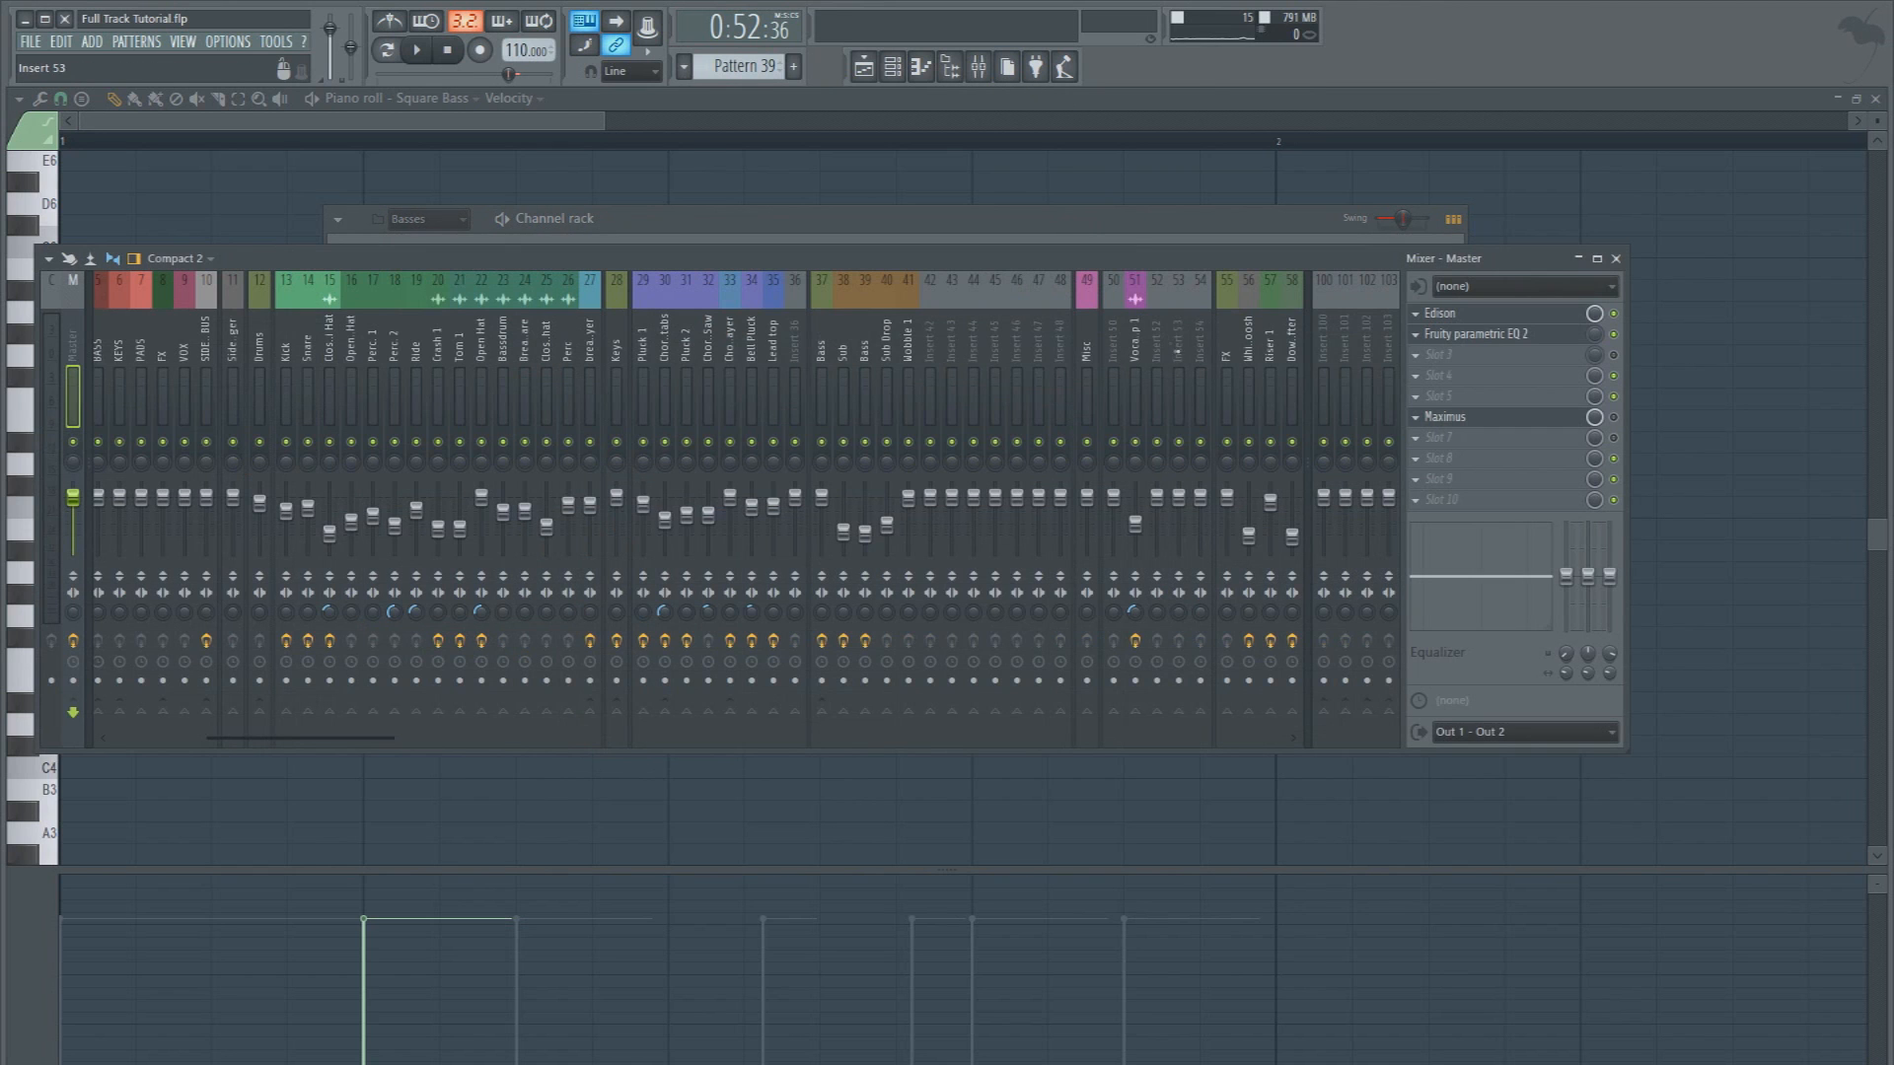
{"action": "left_click", "coordinate": [933, 332]}
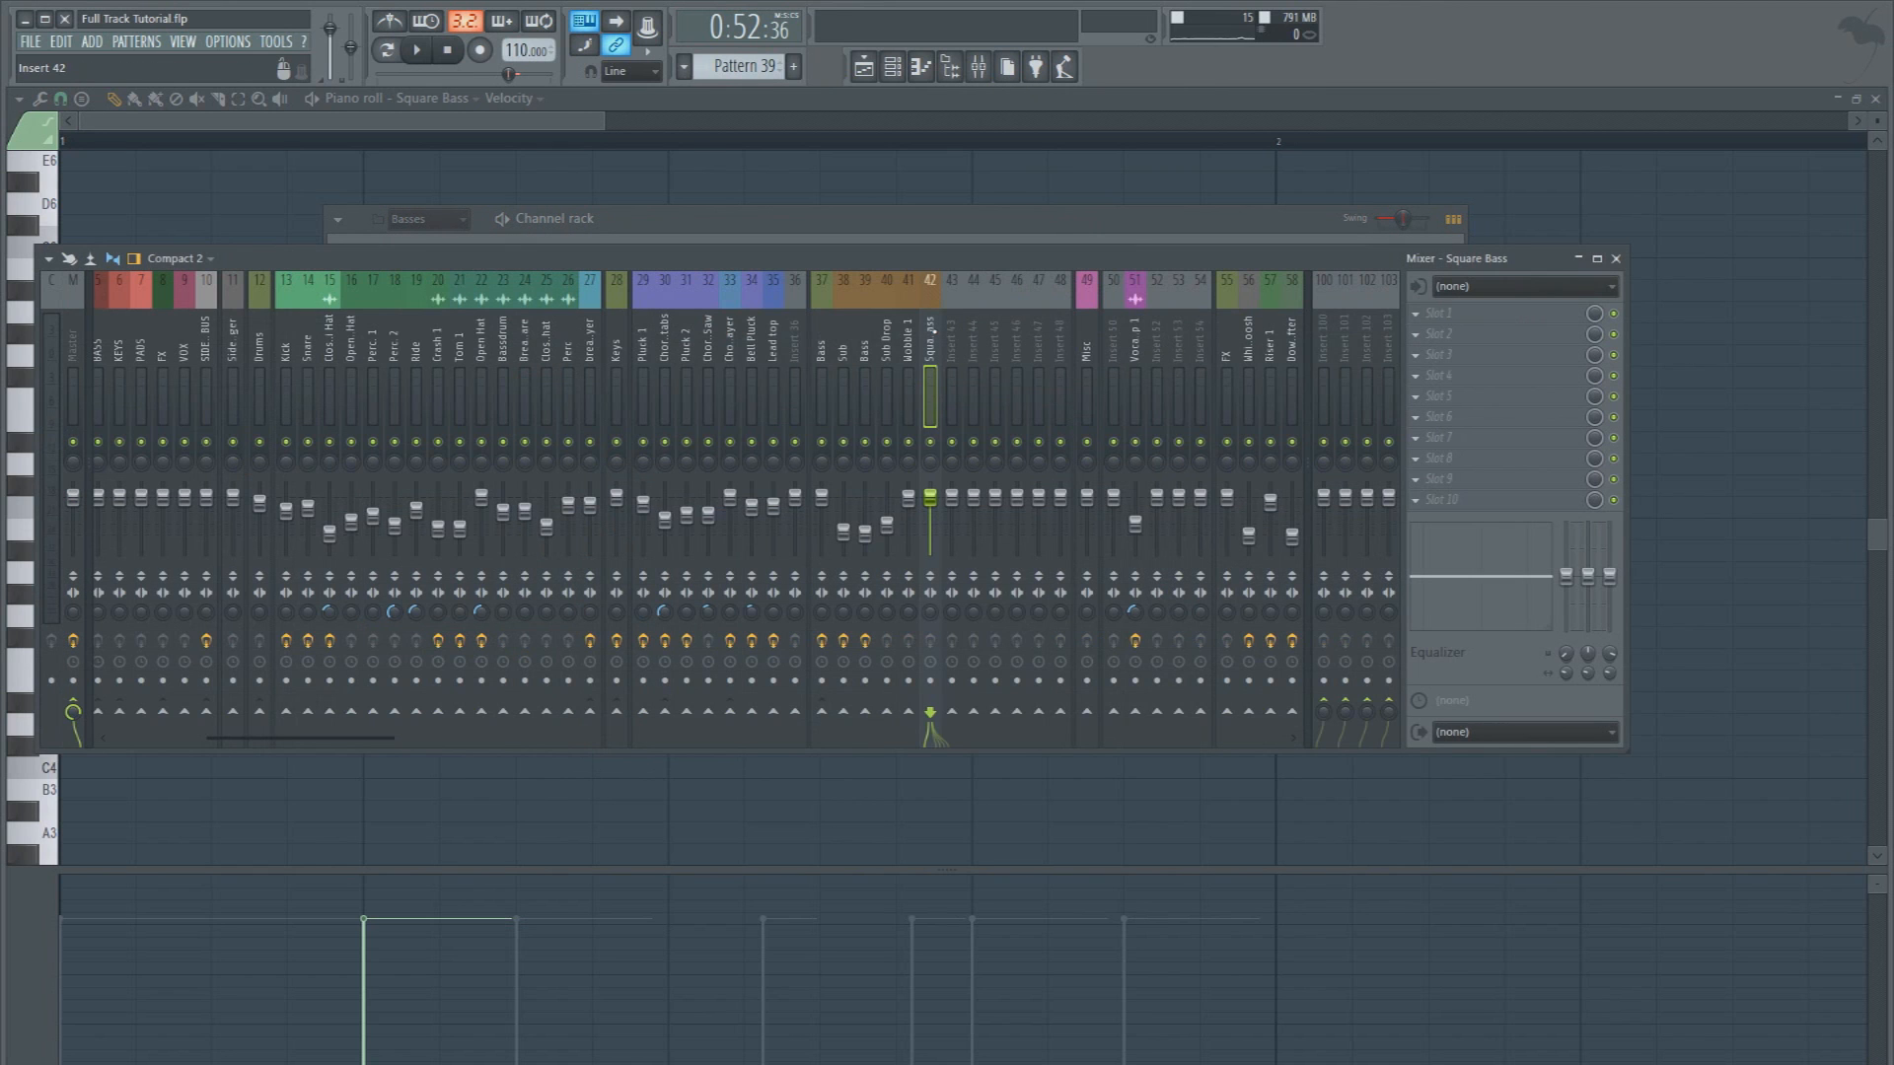
{"action": "right_click", "coordinate": [833, 718]}
{"action": "left_click", "coordinate": [868, 723]}
{"action": "left_click_drag", "start_coordinate": [930, 498], "coordinate": [930, 515]}
{"action": "key", "text": "space"}
{"action": "key", "text": "space"}
{"action": "key", "text": "space"}
Play the playlist section from bar 25 several times to hear the new Square Bass in the mix
{"action": "key", "text": "space"}
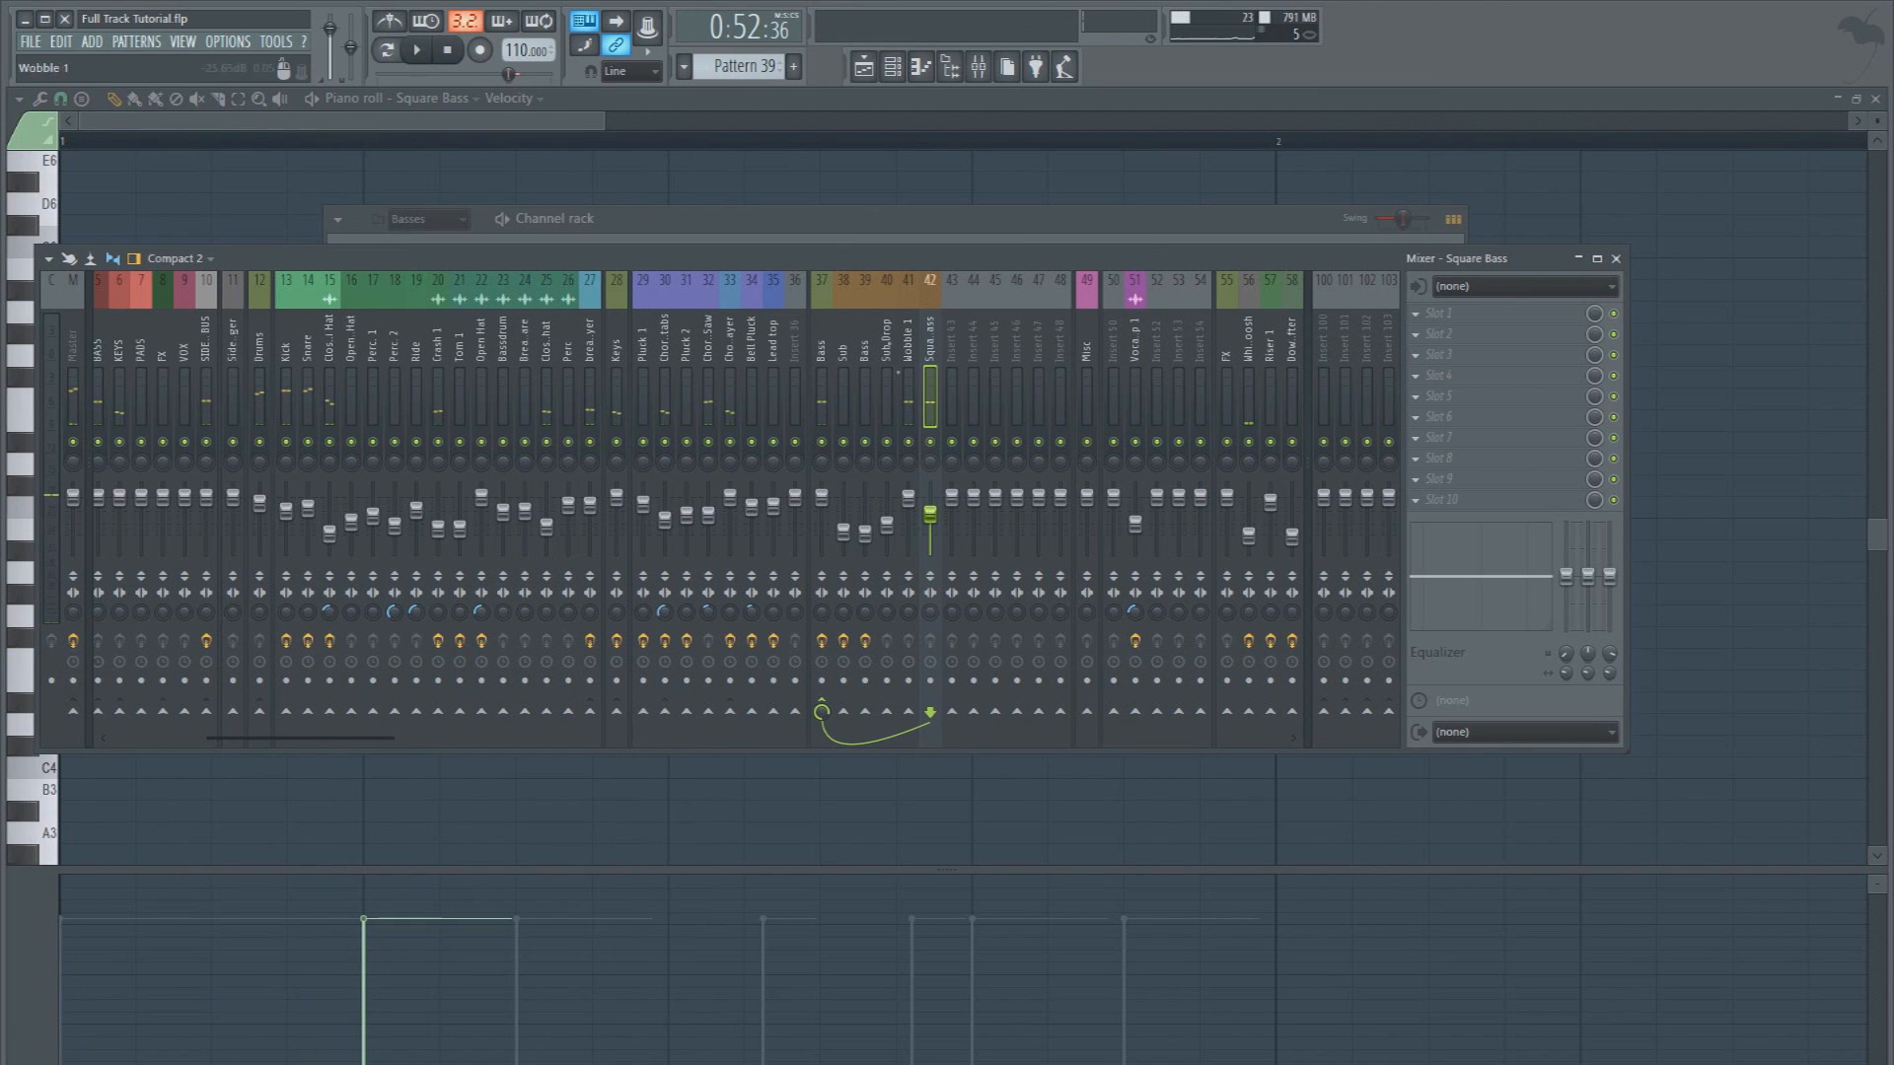
{"action": "left_click", "coordinate": [865, 68]}
{"action": "key", "text": "space"}
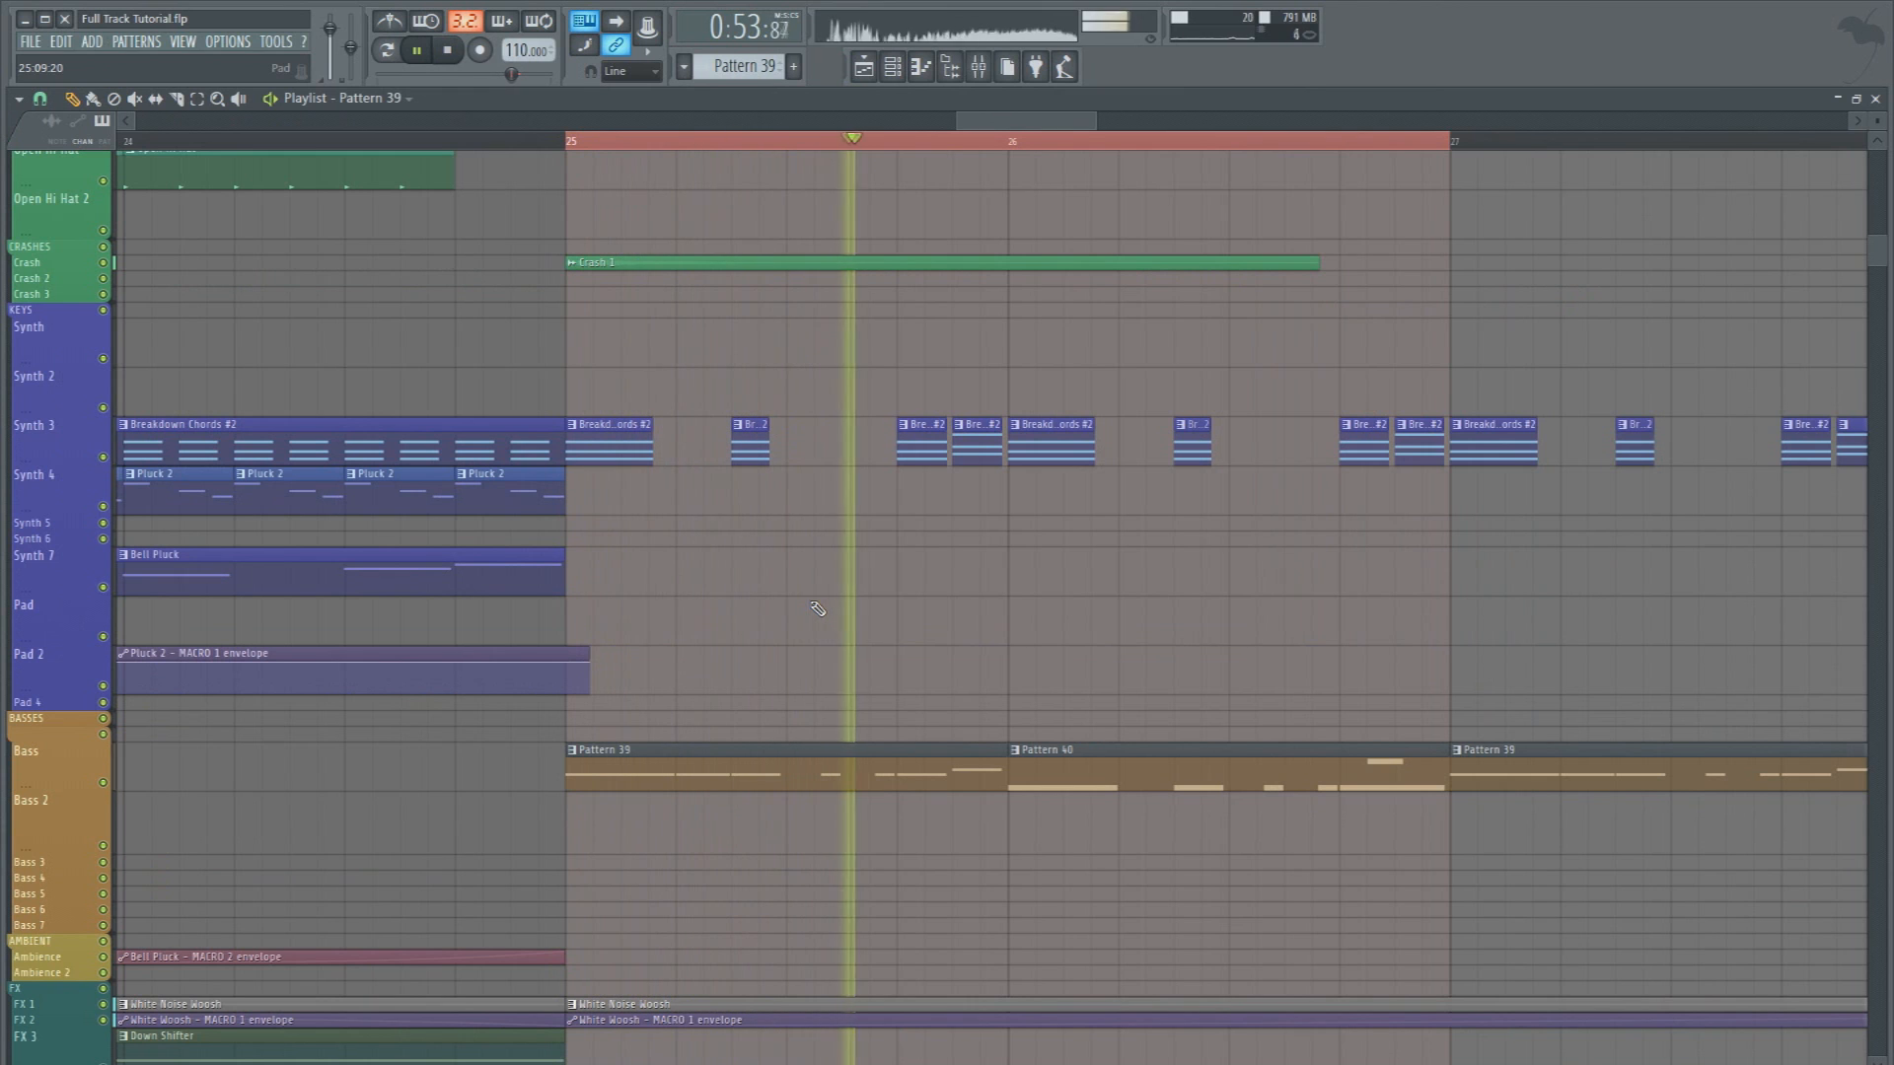
{"action": "key", "text": "space"}
{"action": "key", "text": "space"}
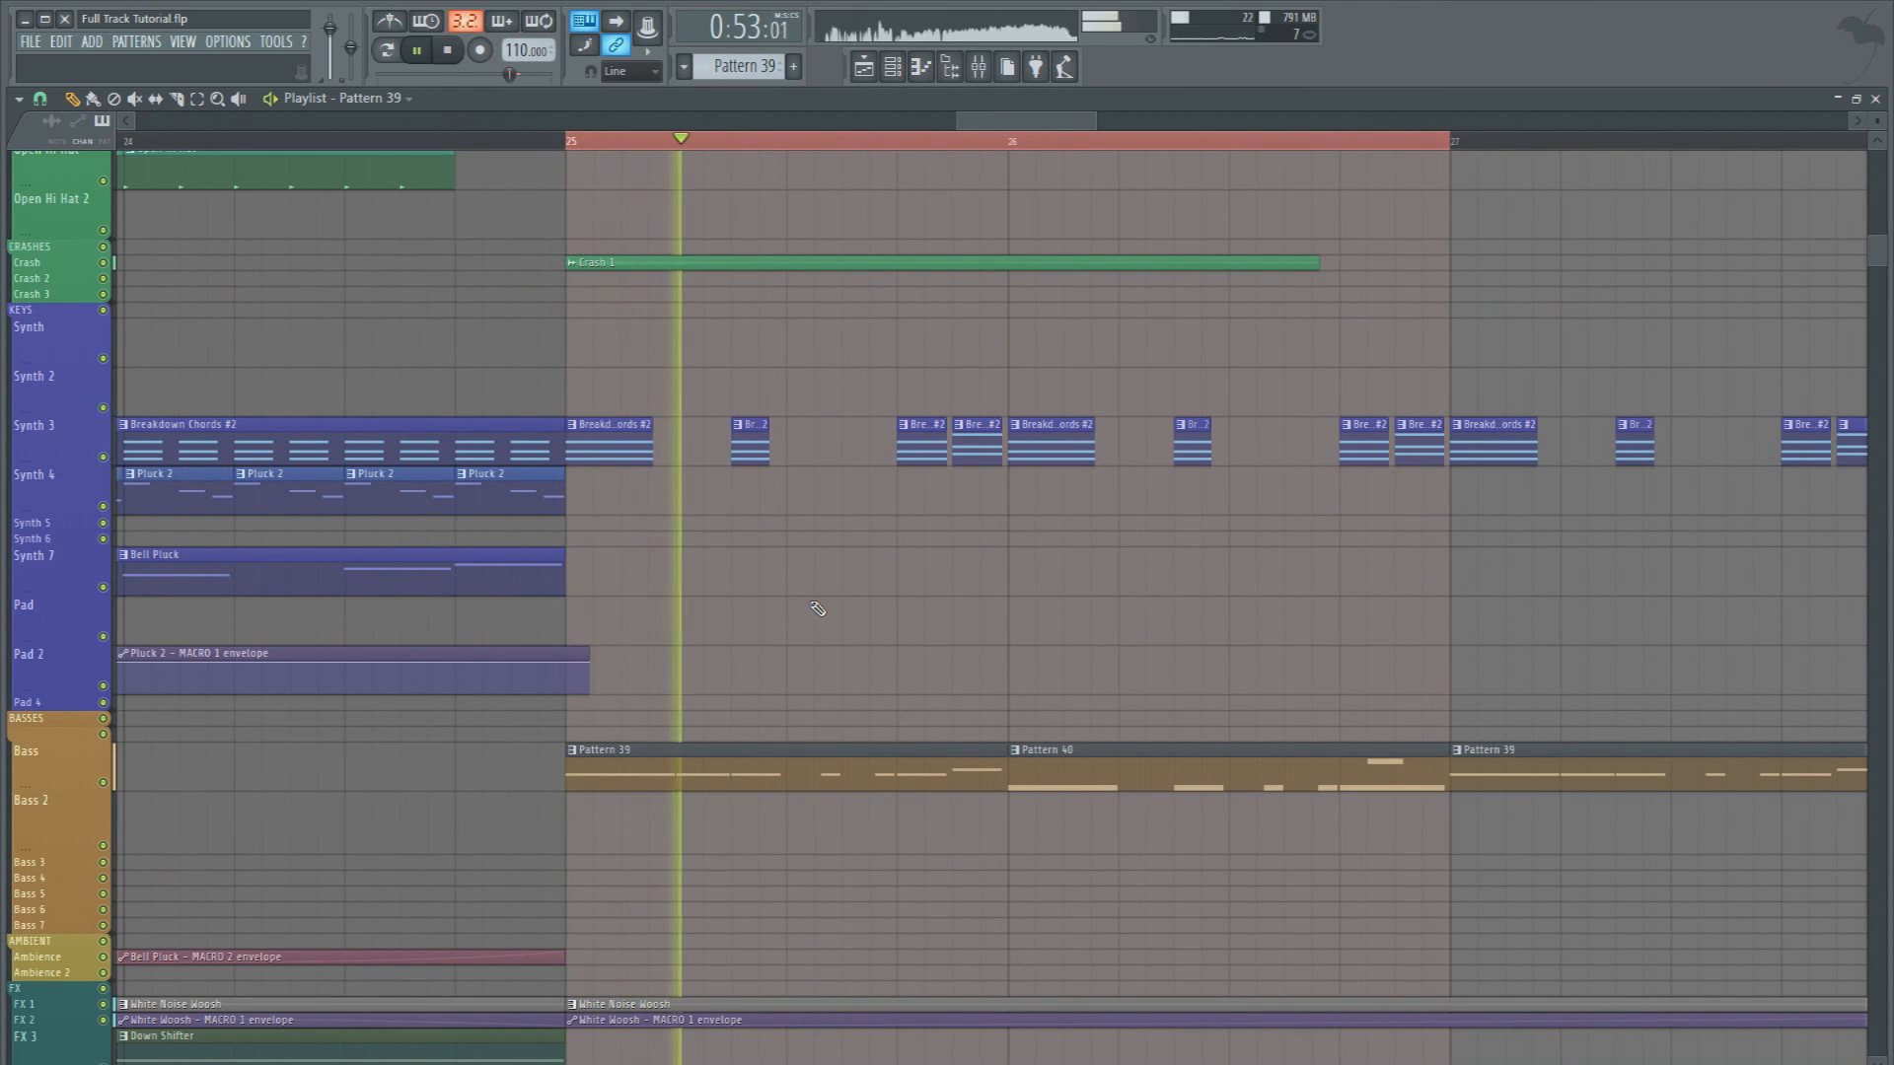
{"action": "key", "text": "space"}
{"action": "key", "text": "space"}
{"action": "key", "text": "space"}
{"action": "scroll", "coordinate": [922, 145], "scroll_direction": "up", "scroll_amount": 2}
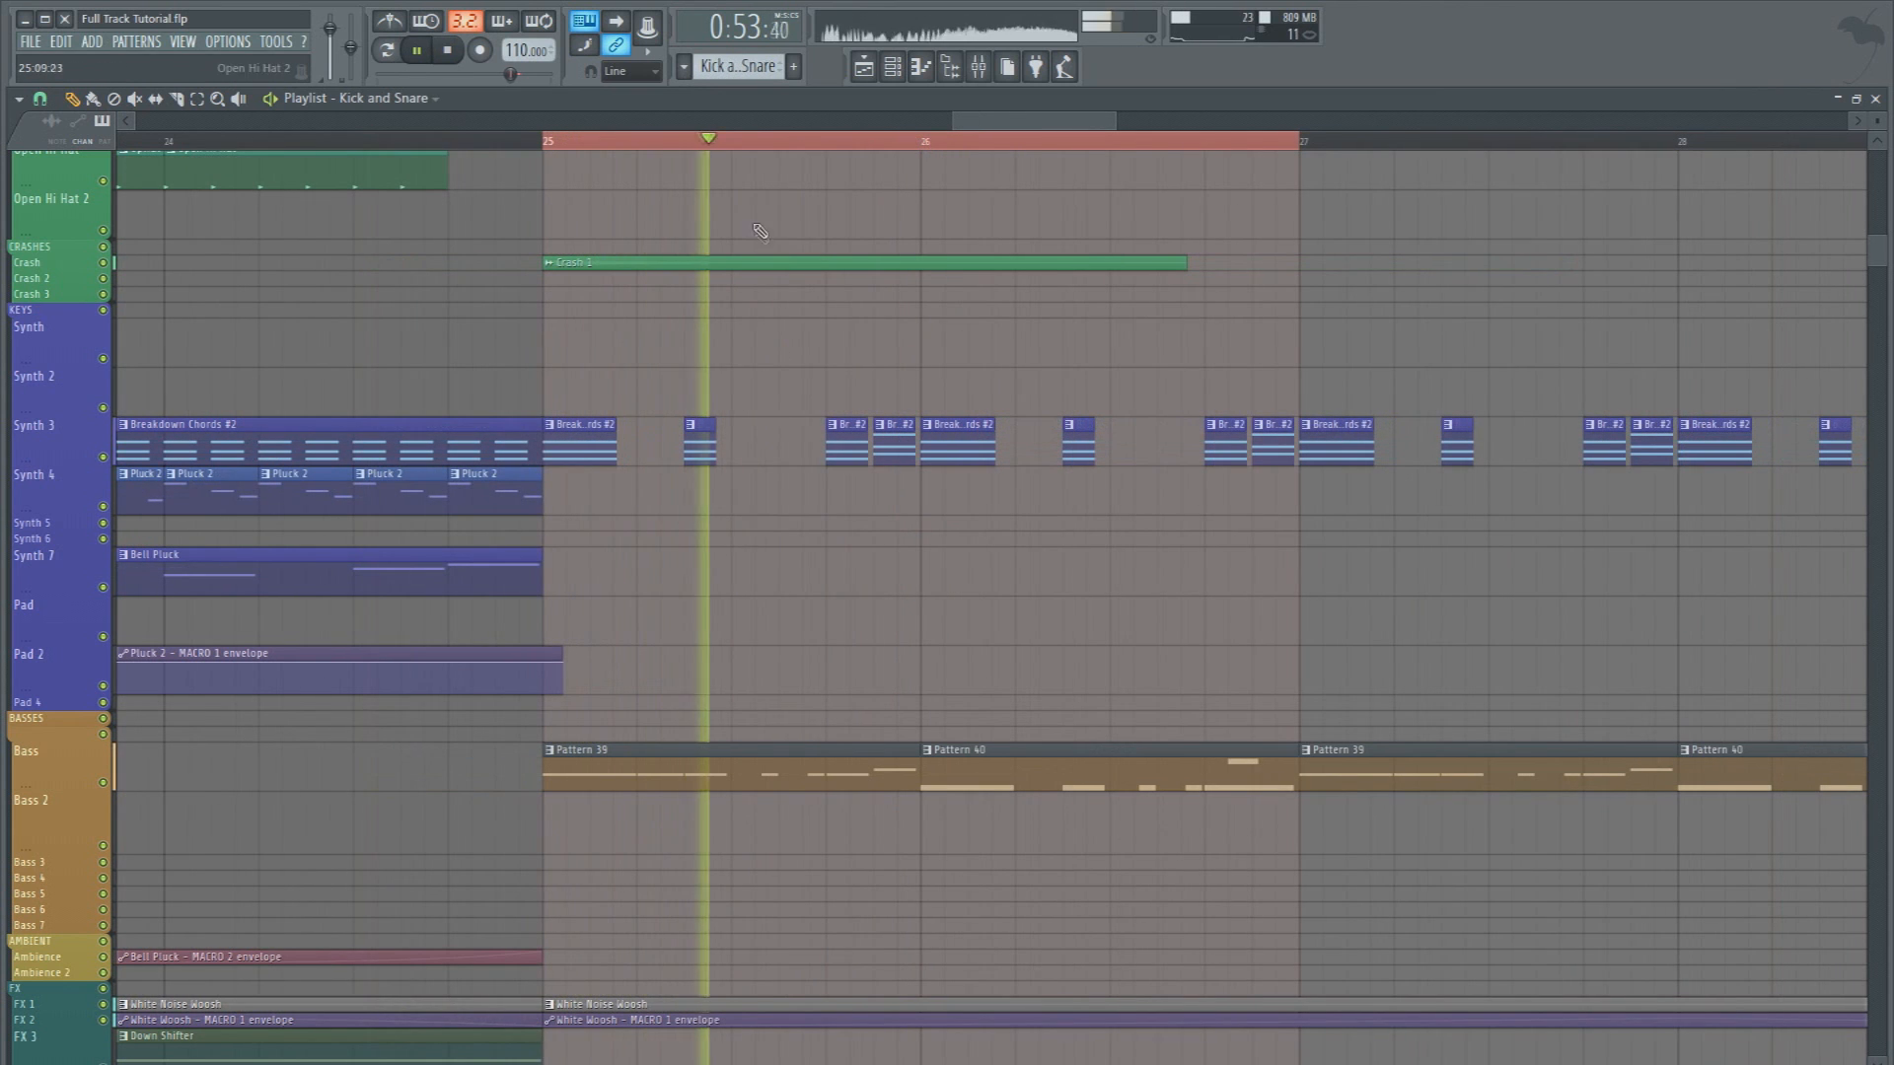
Mark the third beat of bar 25 and place a one-beat Pluck 2 clip there on the Synth 4 track
{"action": "key", "text": "space"}
{"action": "left_click_drag", "start_coordinate": [736, 145], "coordinate": [825, 147]}
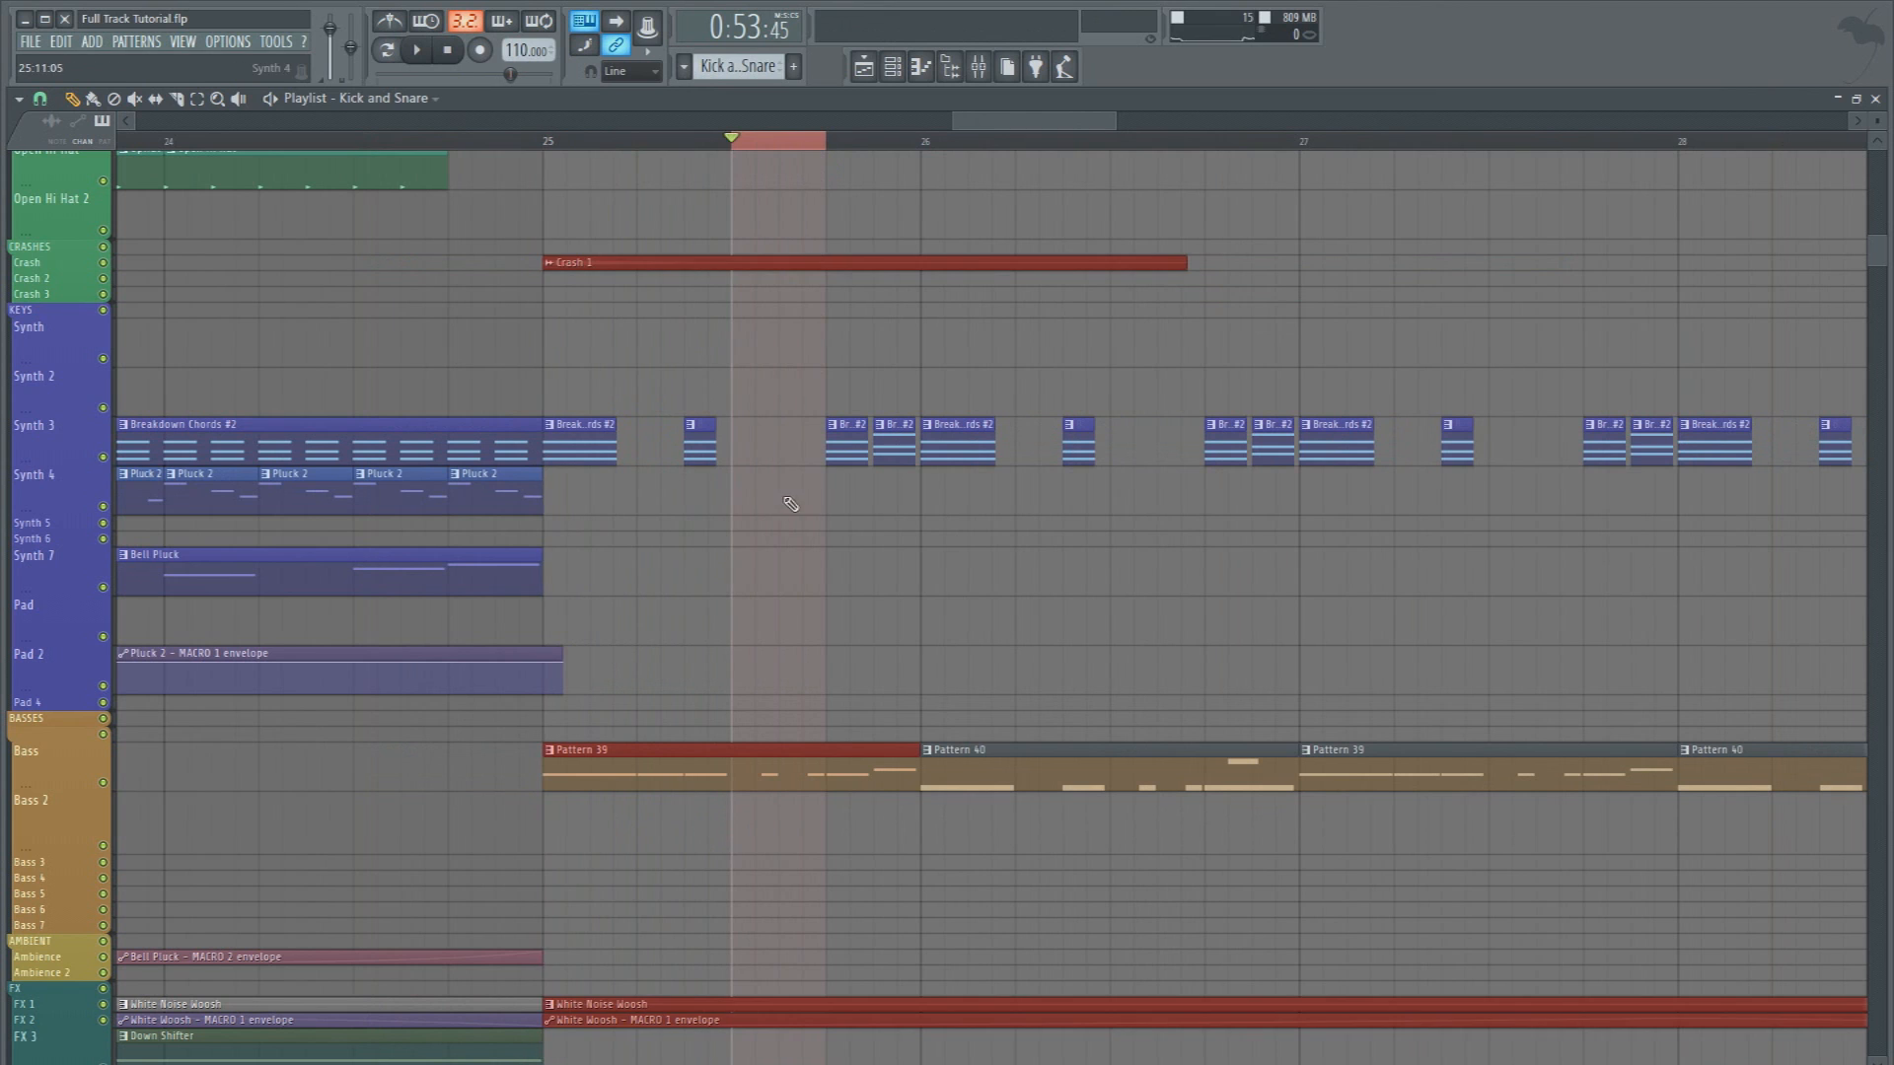
{"action": "left_click", "coordinate": [785, 498], "text": "ctrl"}
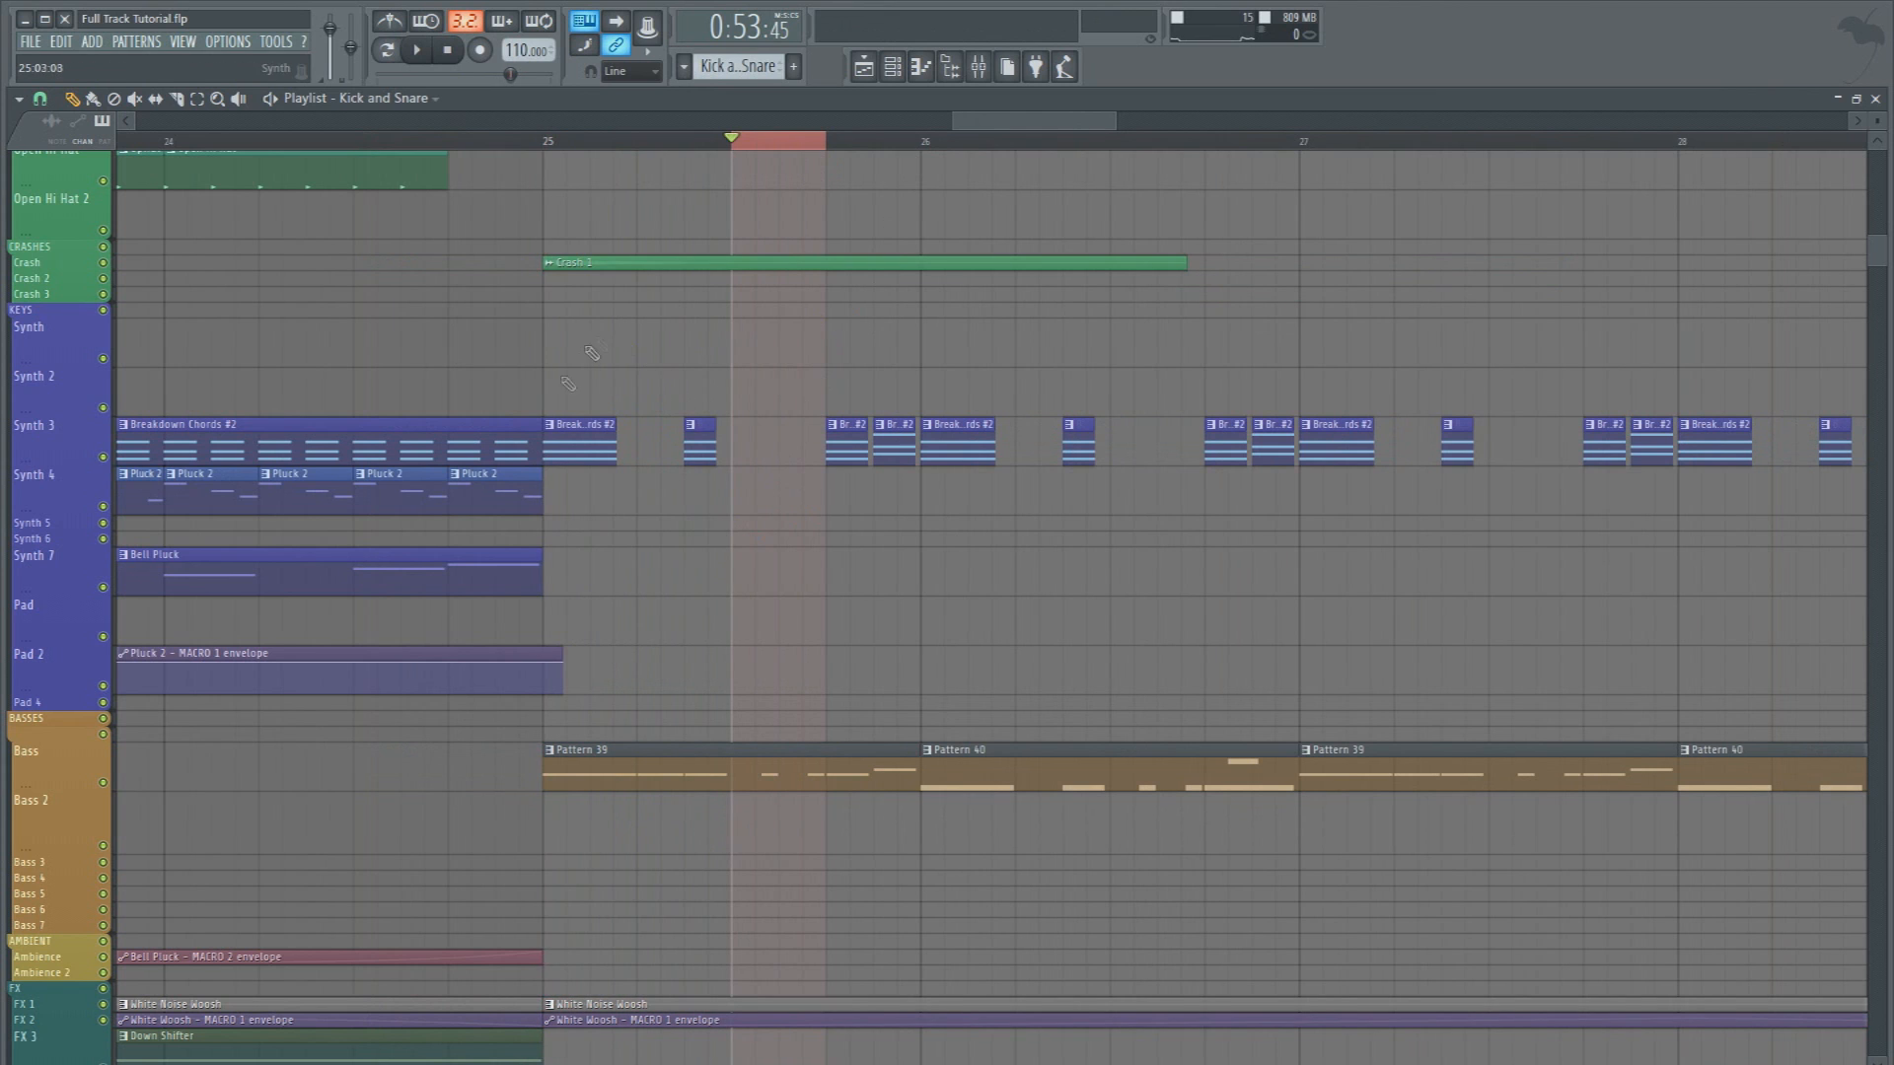
{"action": "left_click", "coordinate": [742, 498]}
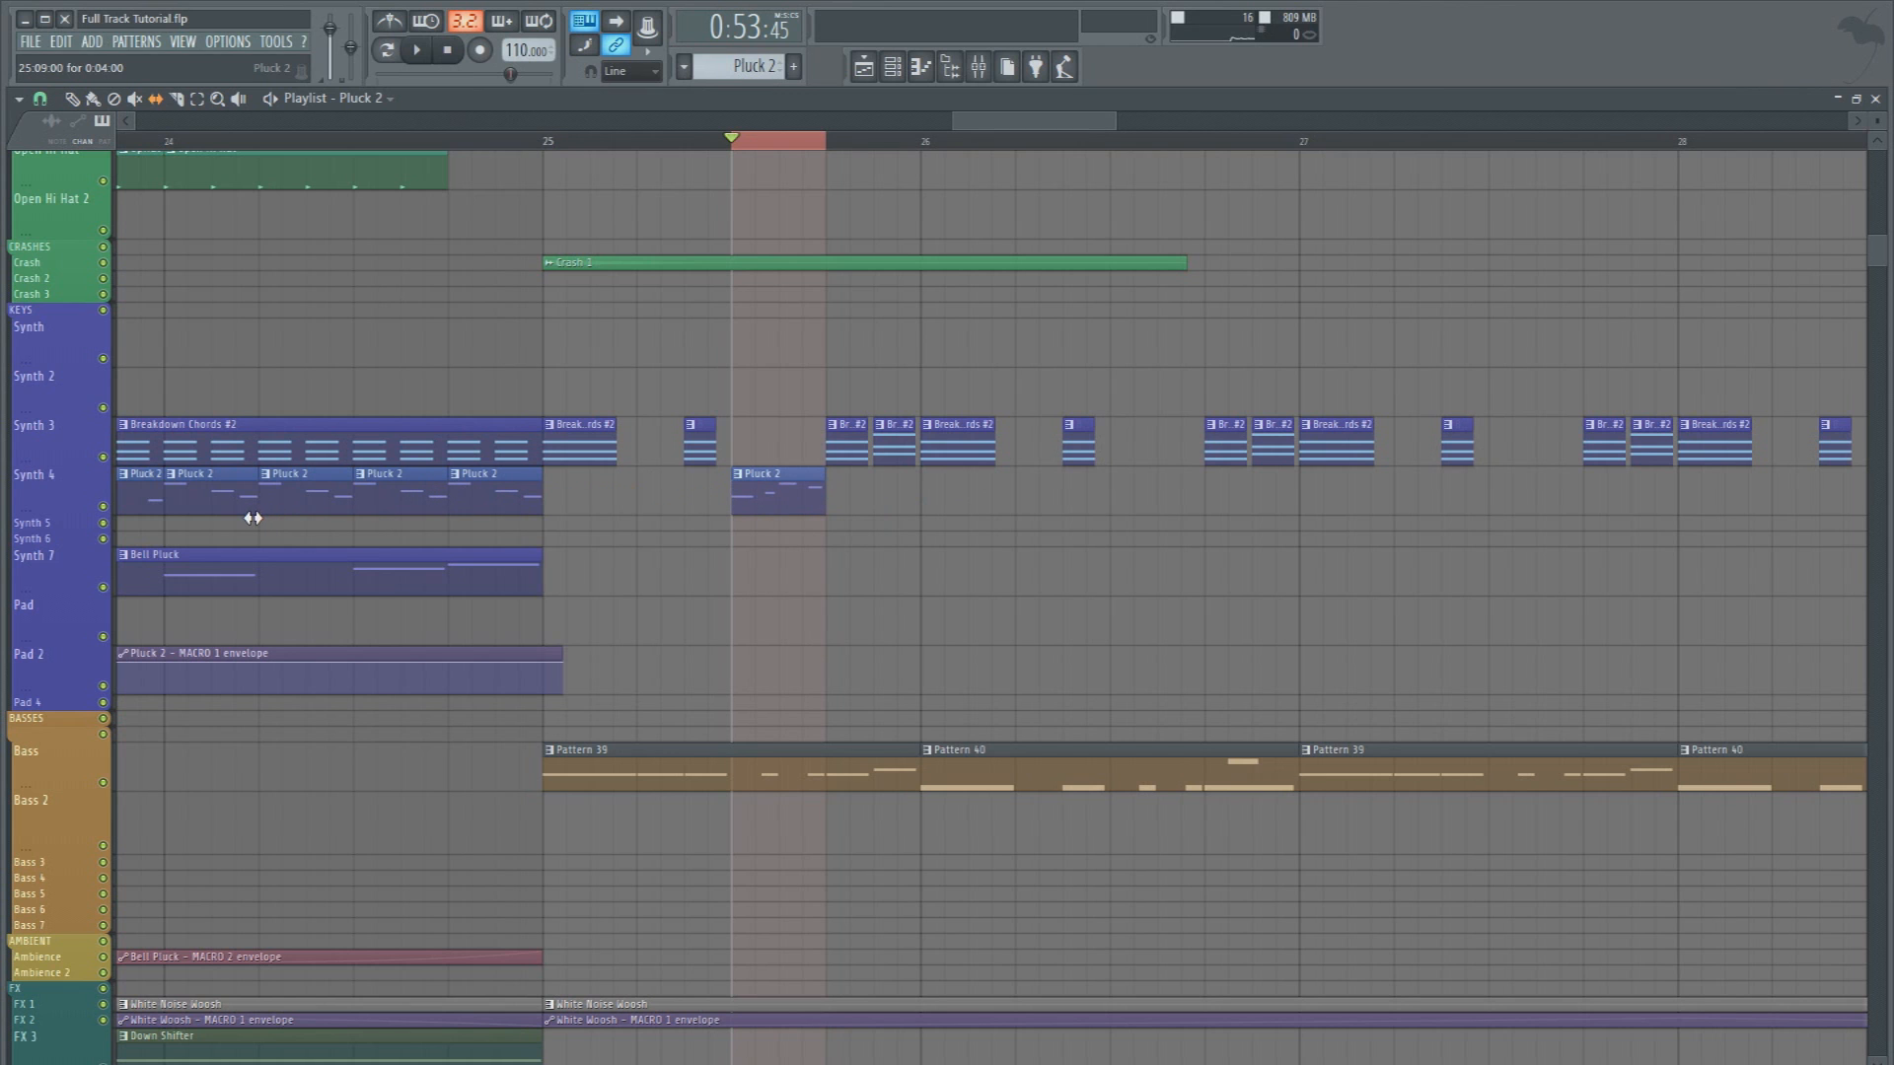
Play from the start of bar 25 to check how the added Pluck 2 clip sounds
{"action": "key", "text": "space"}
{"action": "left_click", "coordinate": [545, 136]}
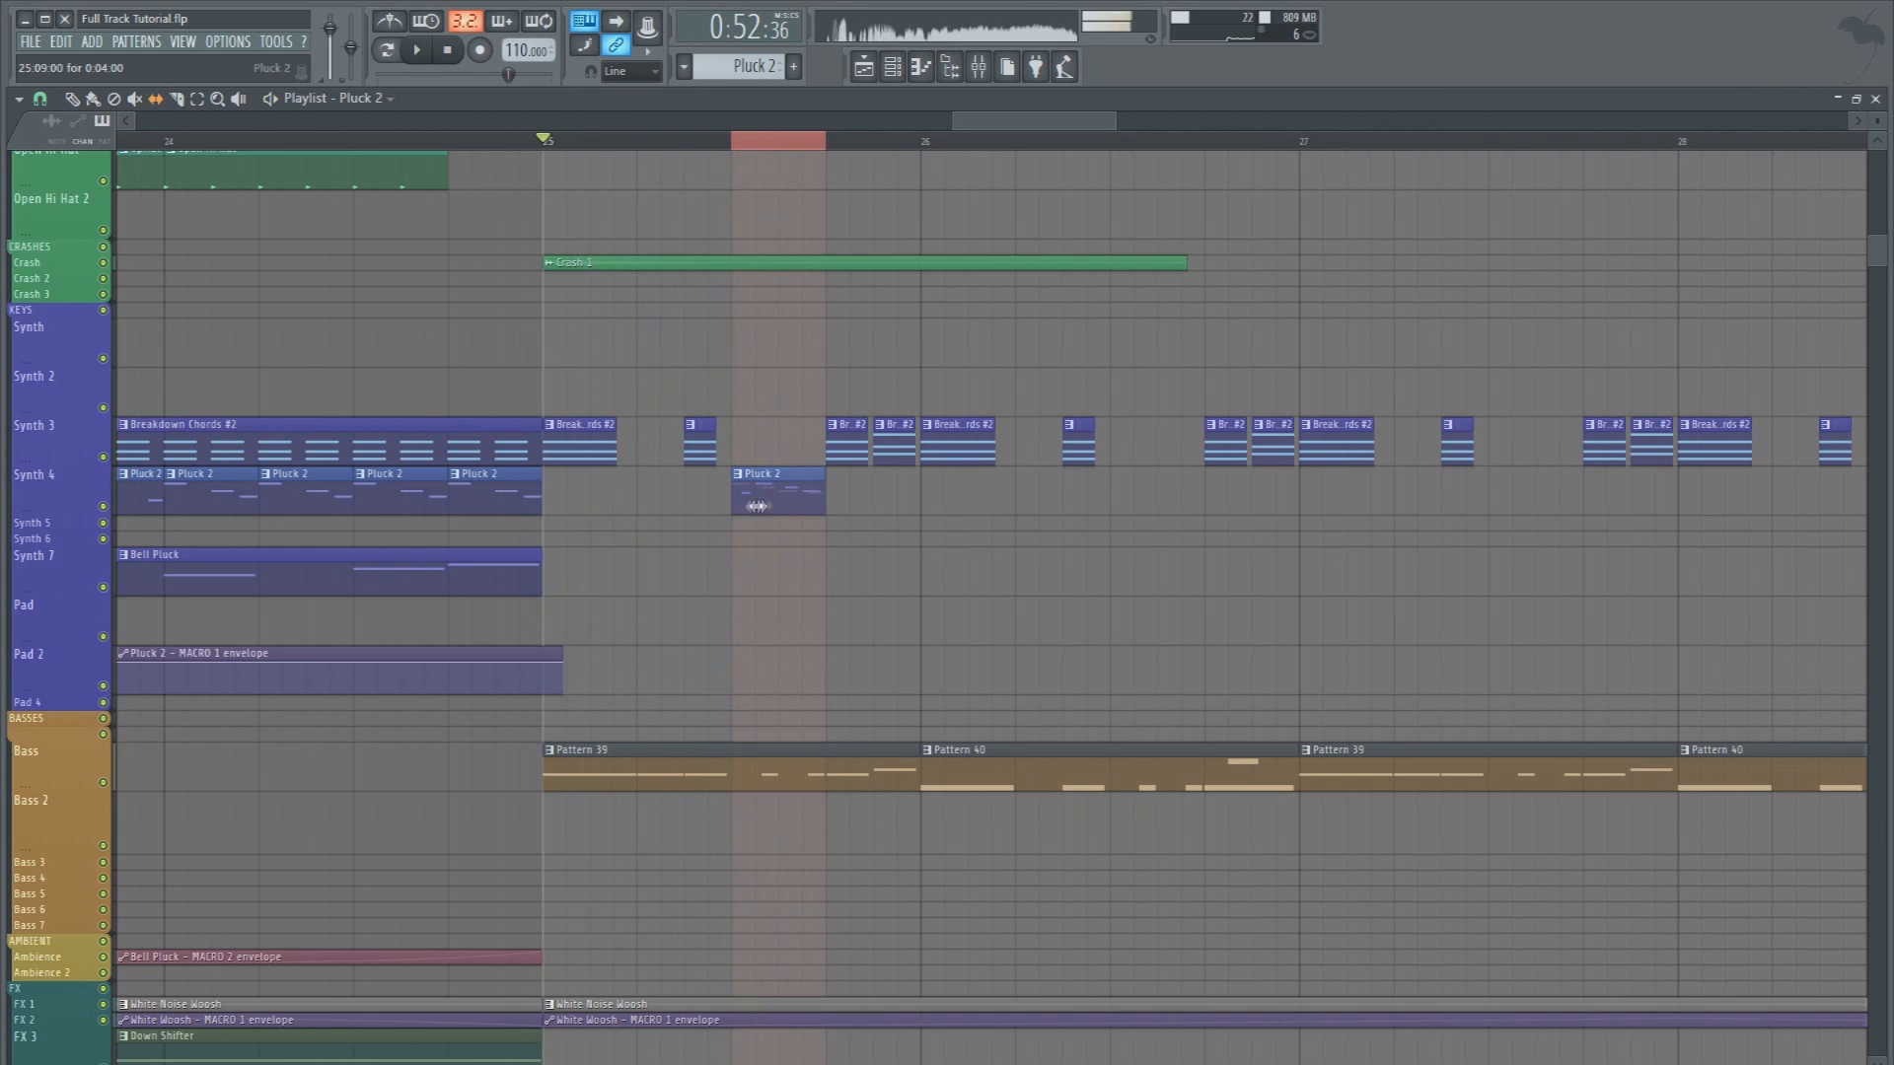
{"action": "key", "text": "space"}
{"action": "key", "text": "space"}
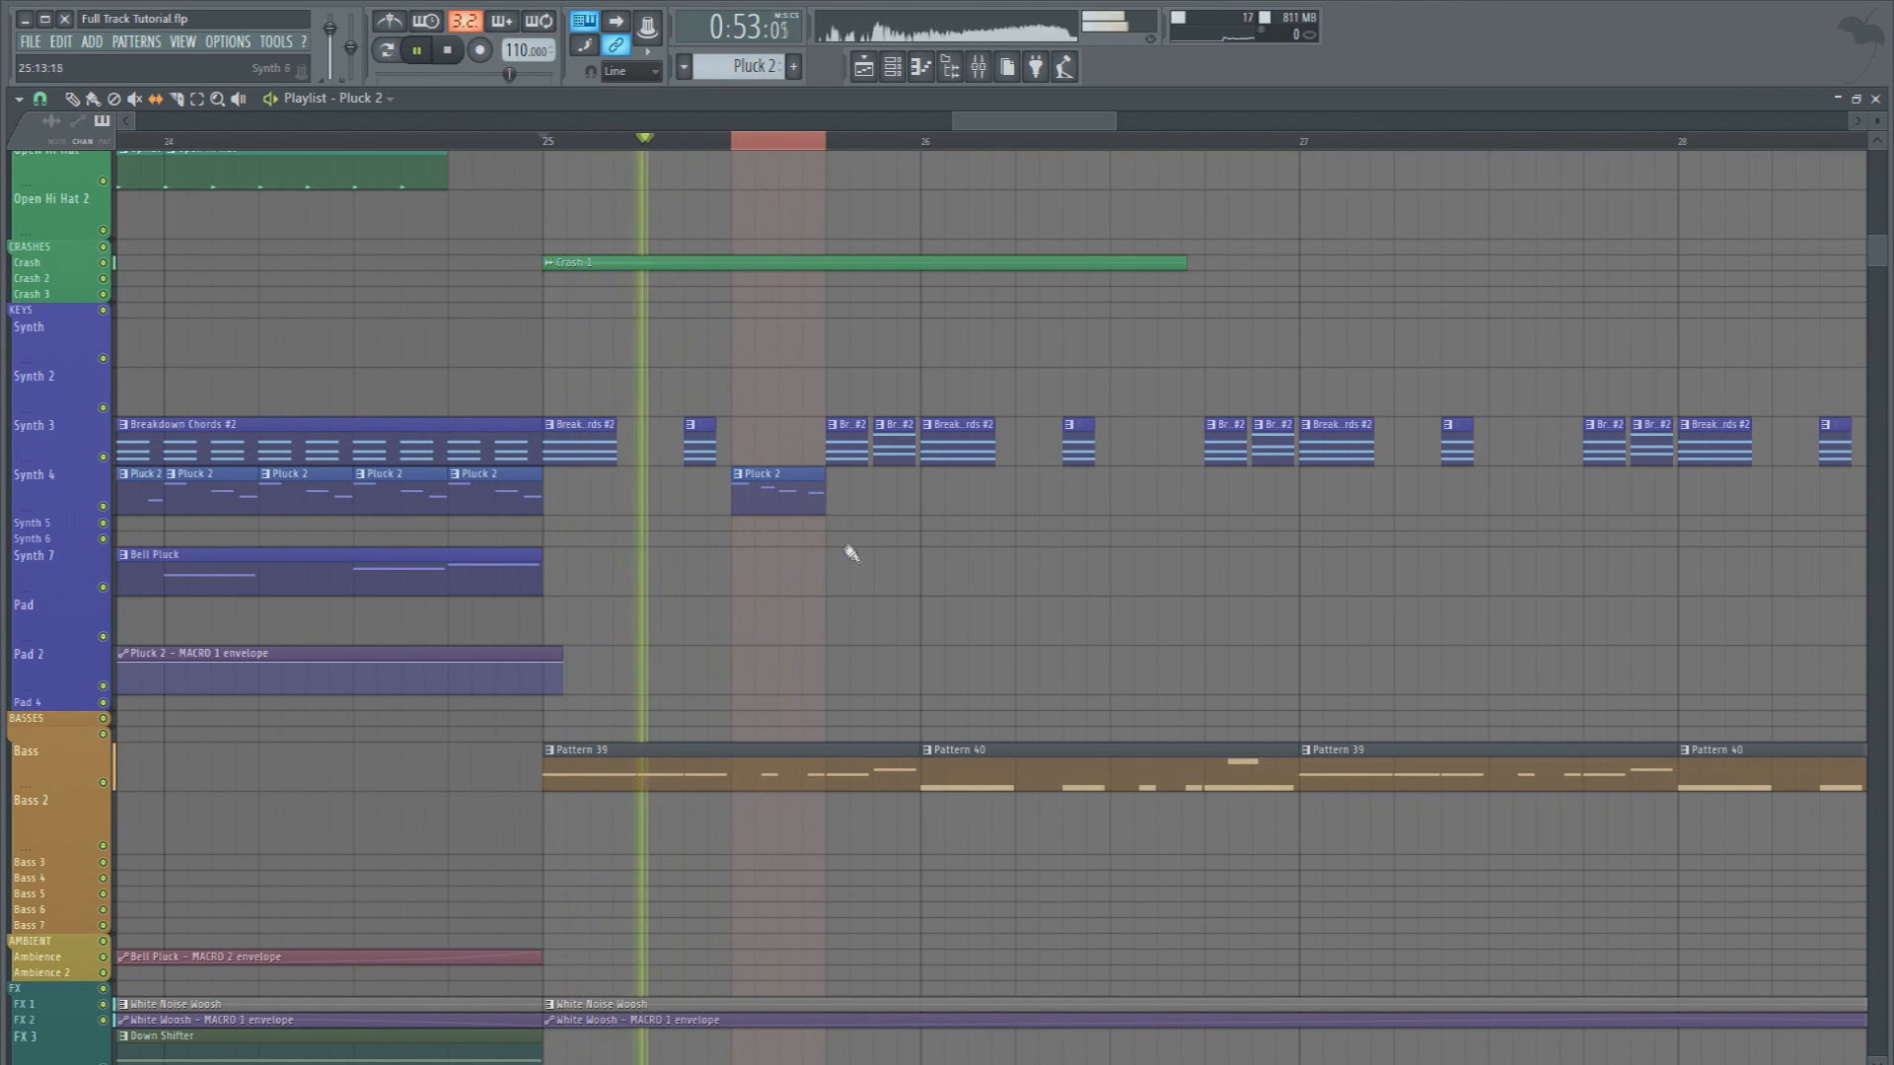
{"action": "key", "text": "space"}
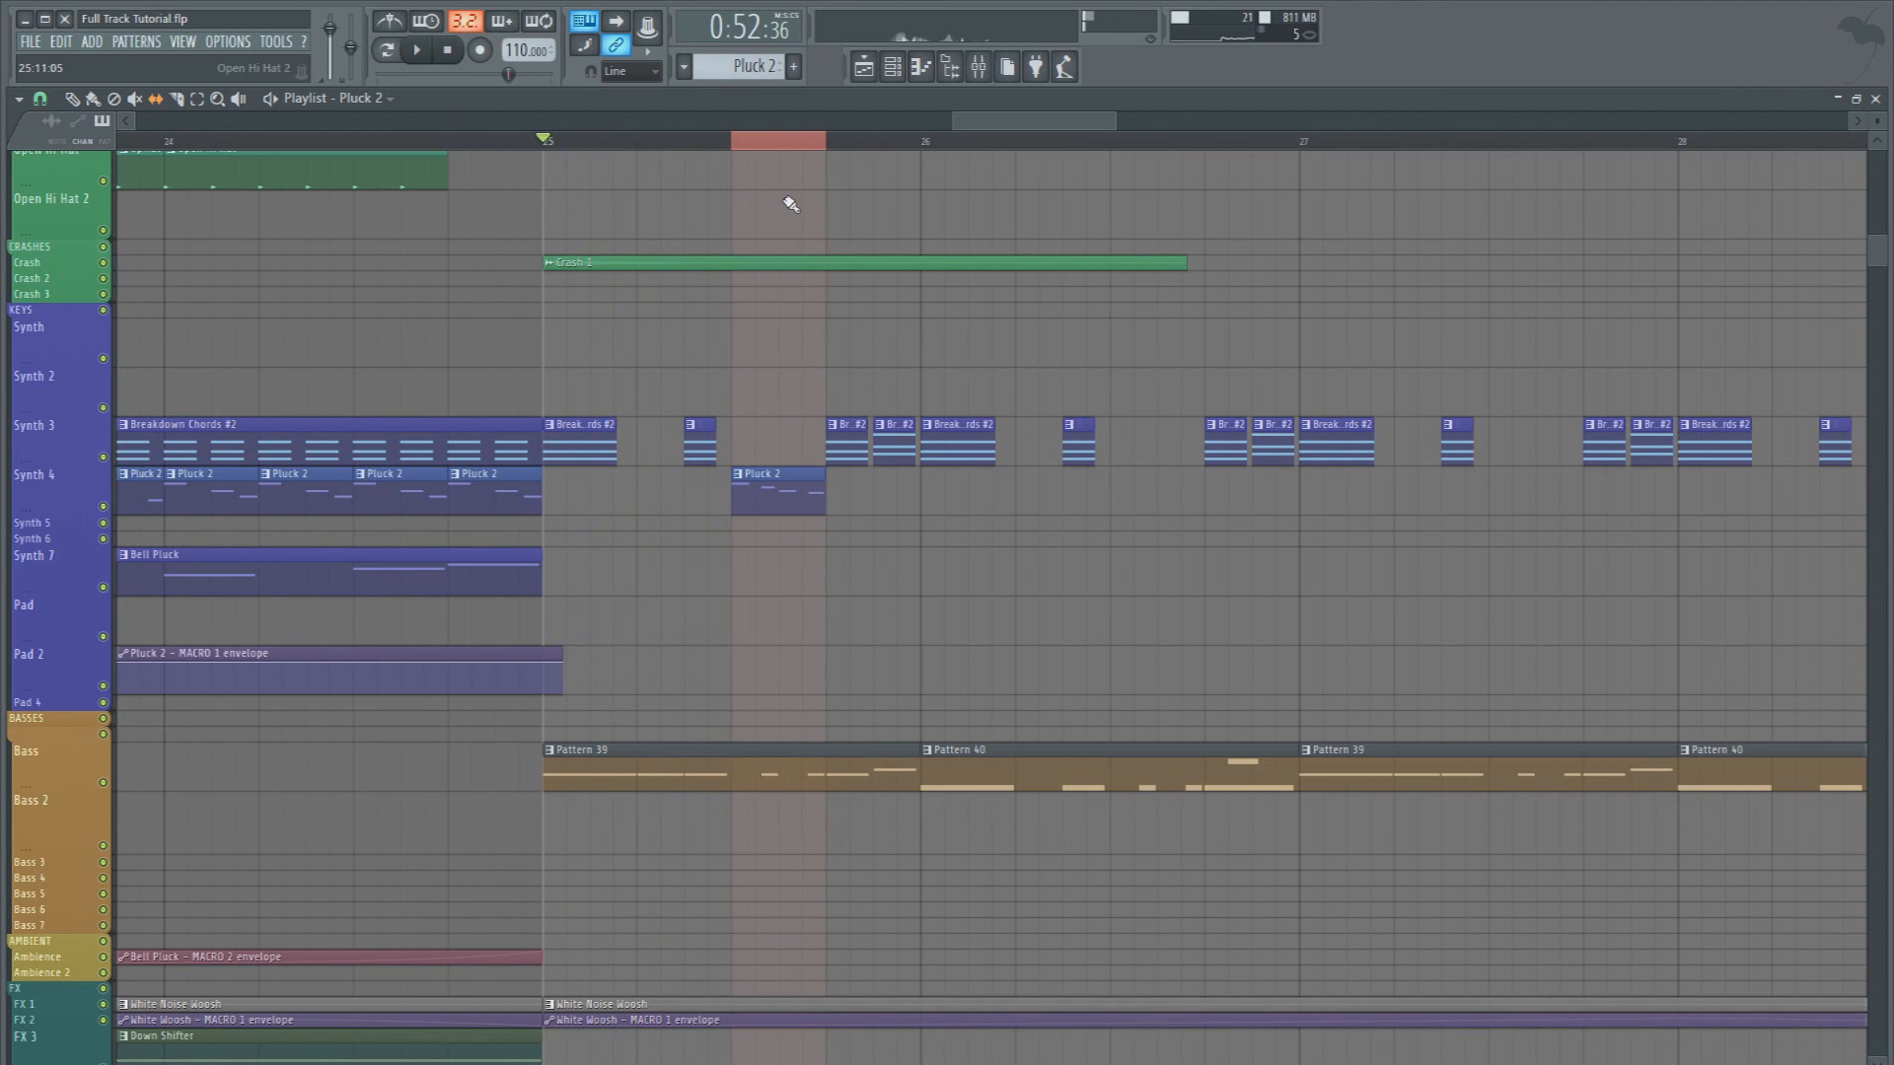
Compare the Pluck 2 mixer track with and without its Fruity Reeverb 2 during playback
{"action": "left_click", "coordinate": [979, 66]}
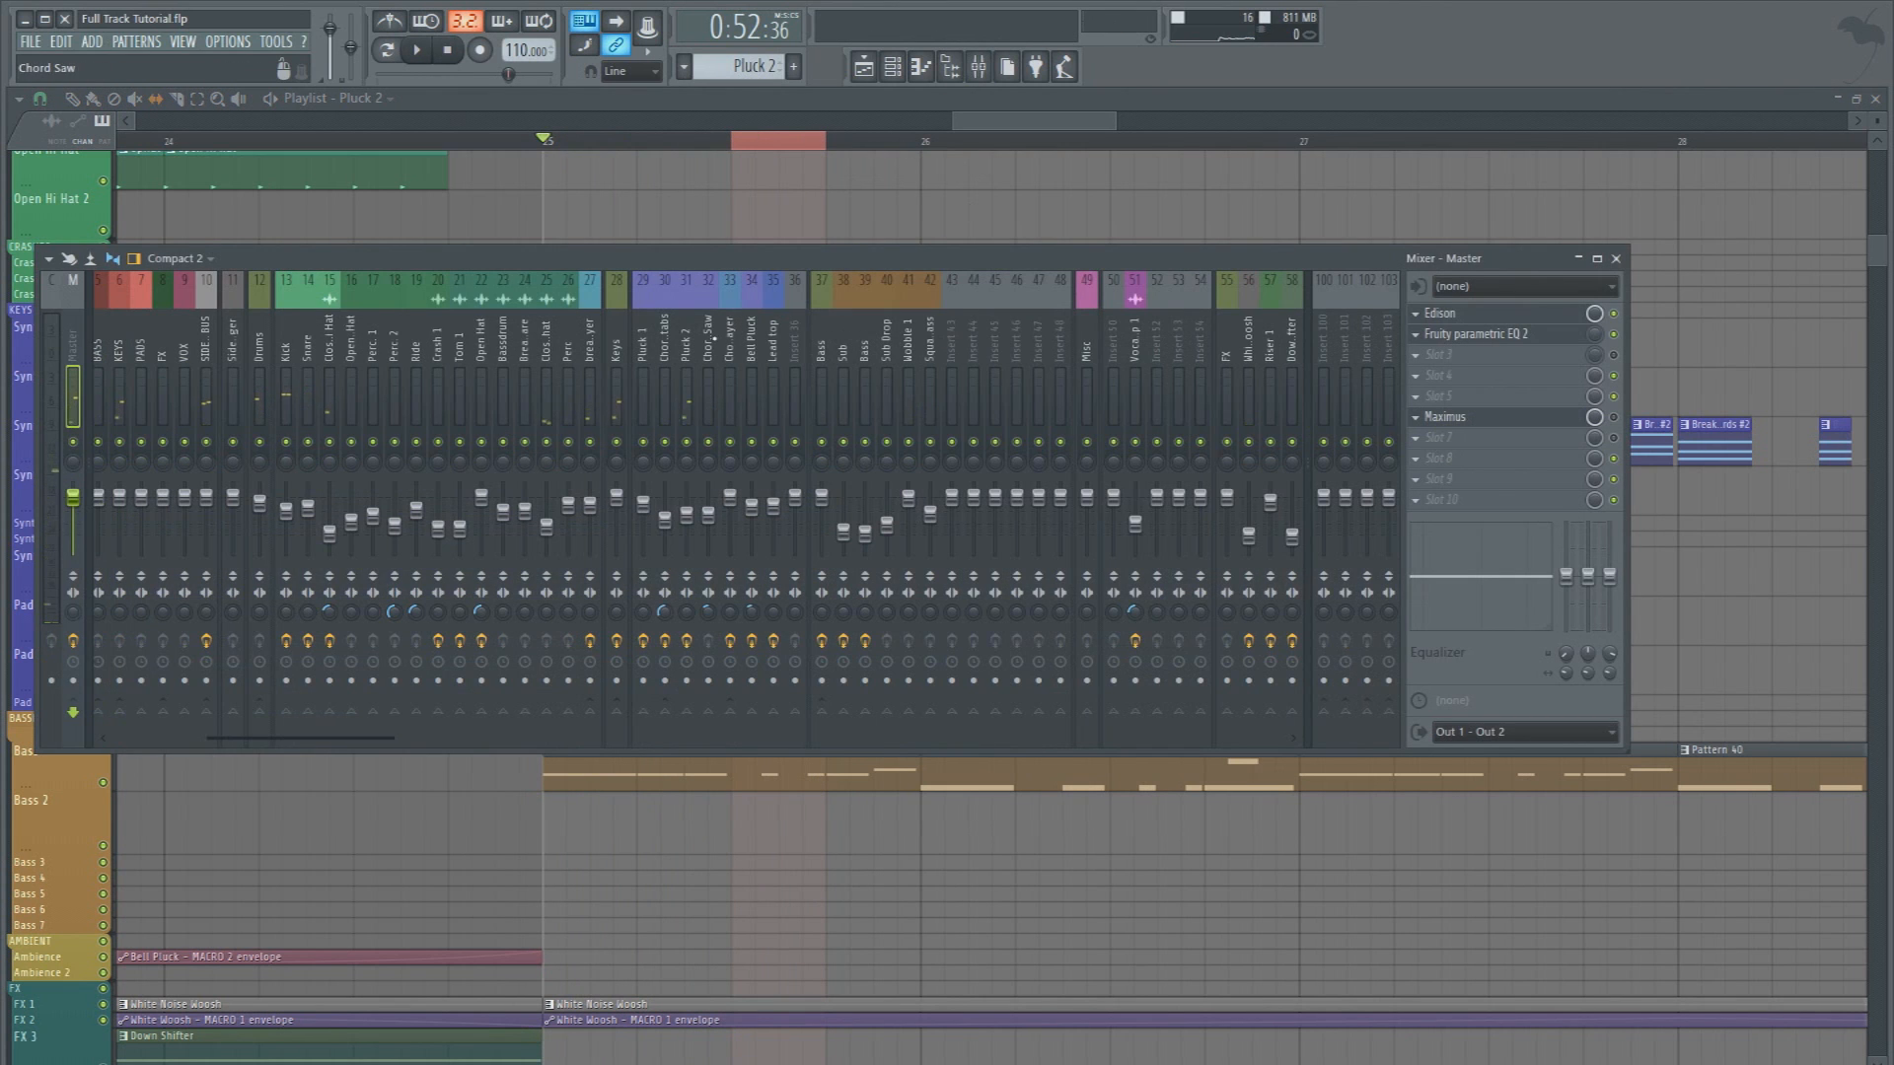
{"action": "left_click", "coordinate": [687, 338]}
{"action": "key", "text": "space"}
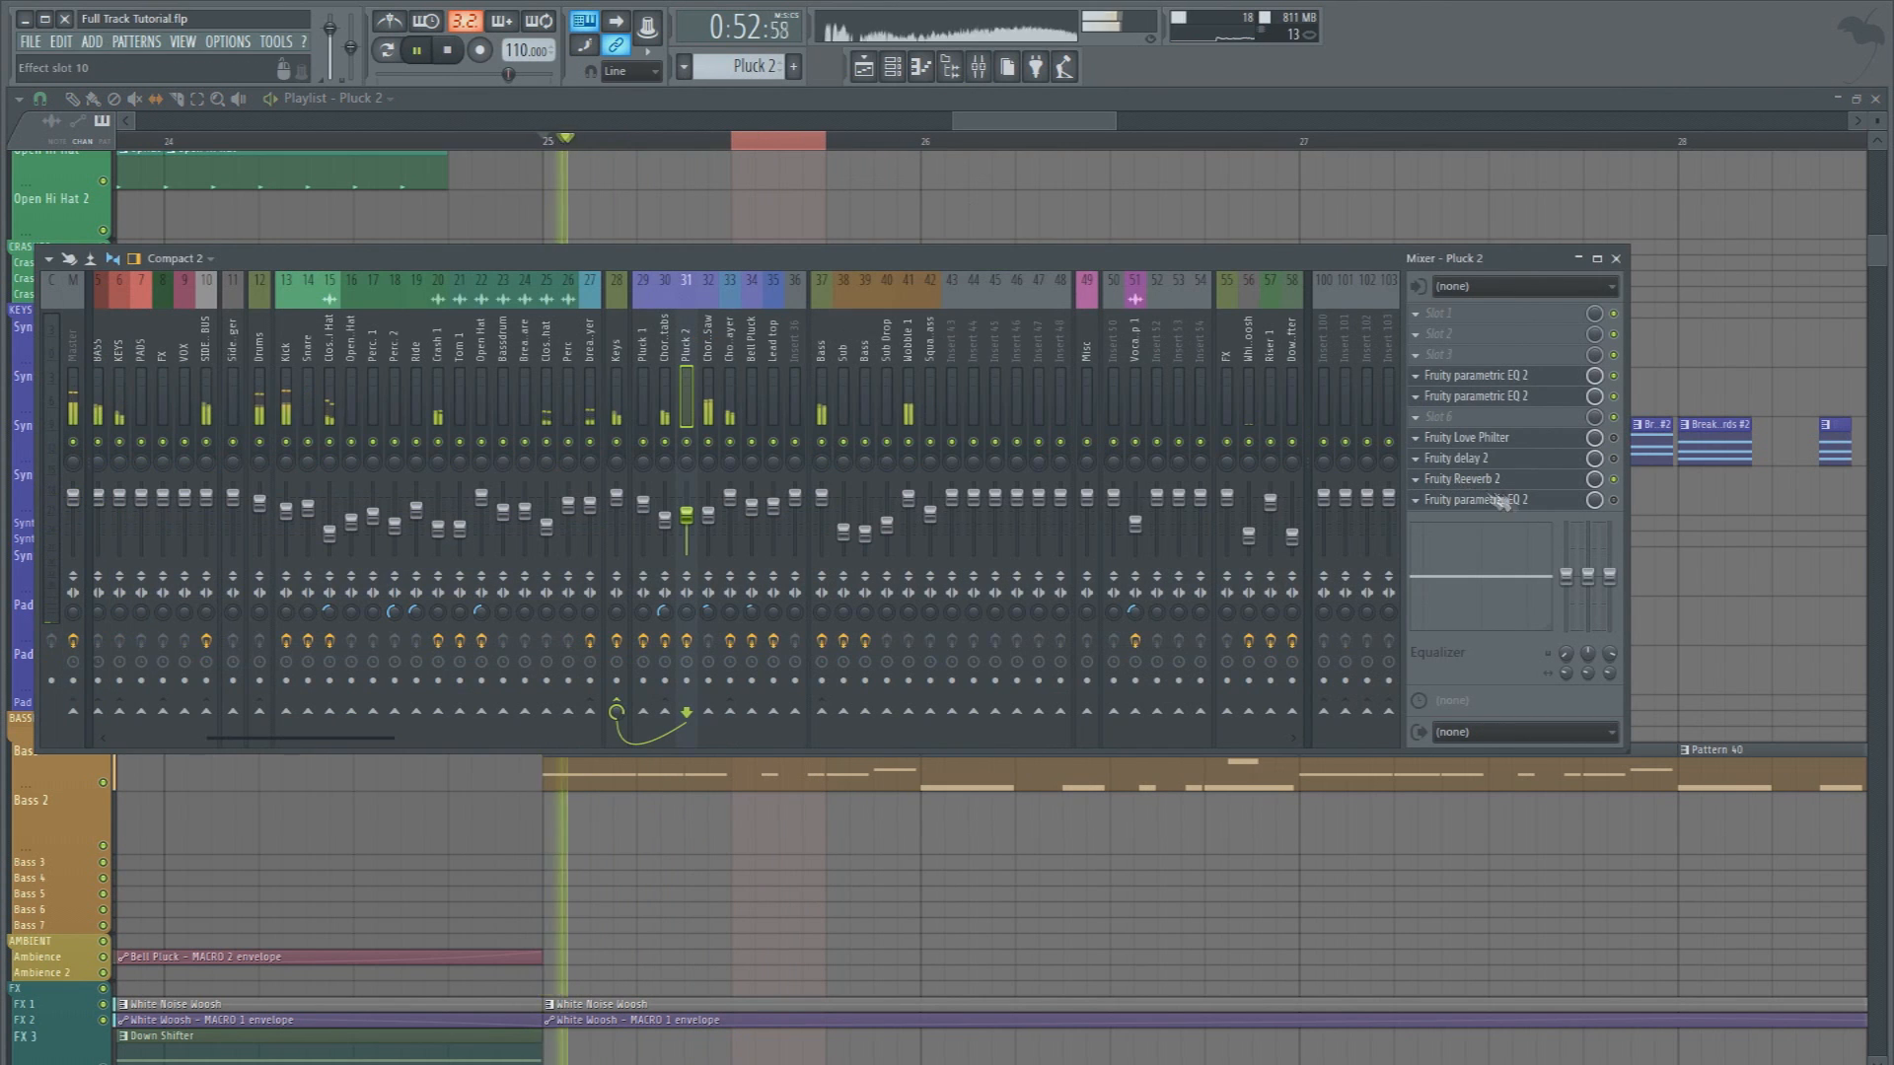
{"action": "key", "text": "space"}
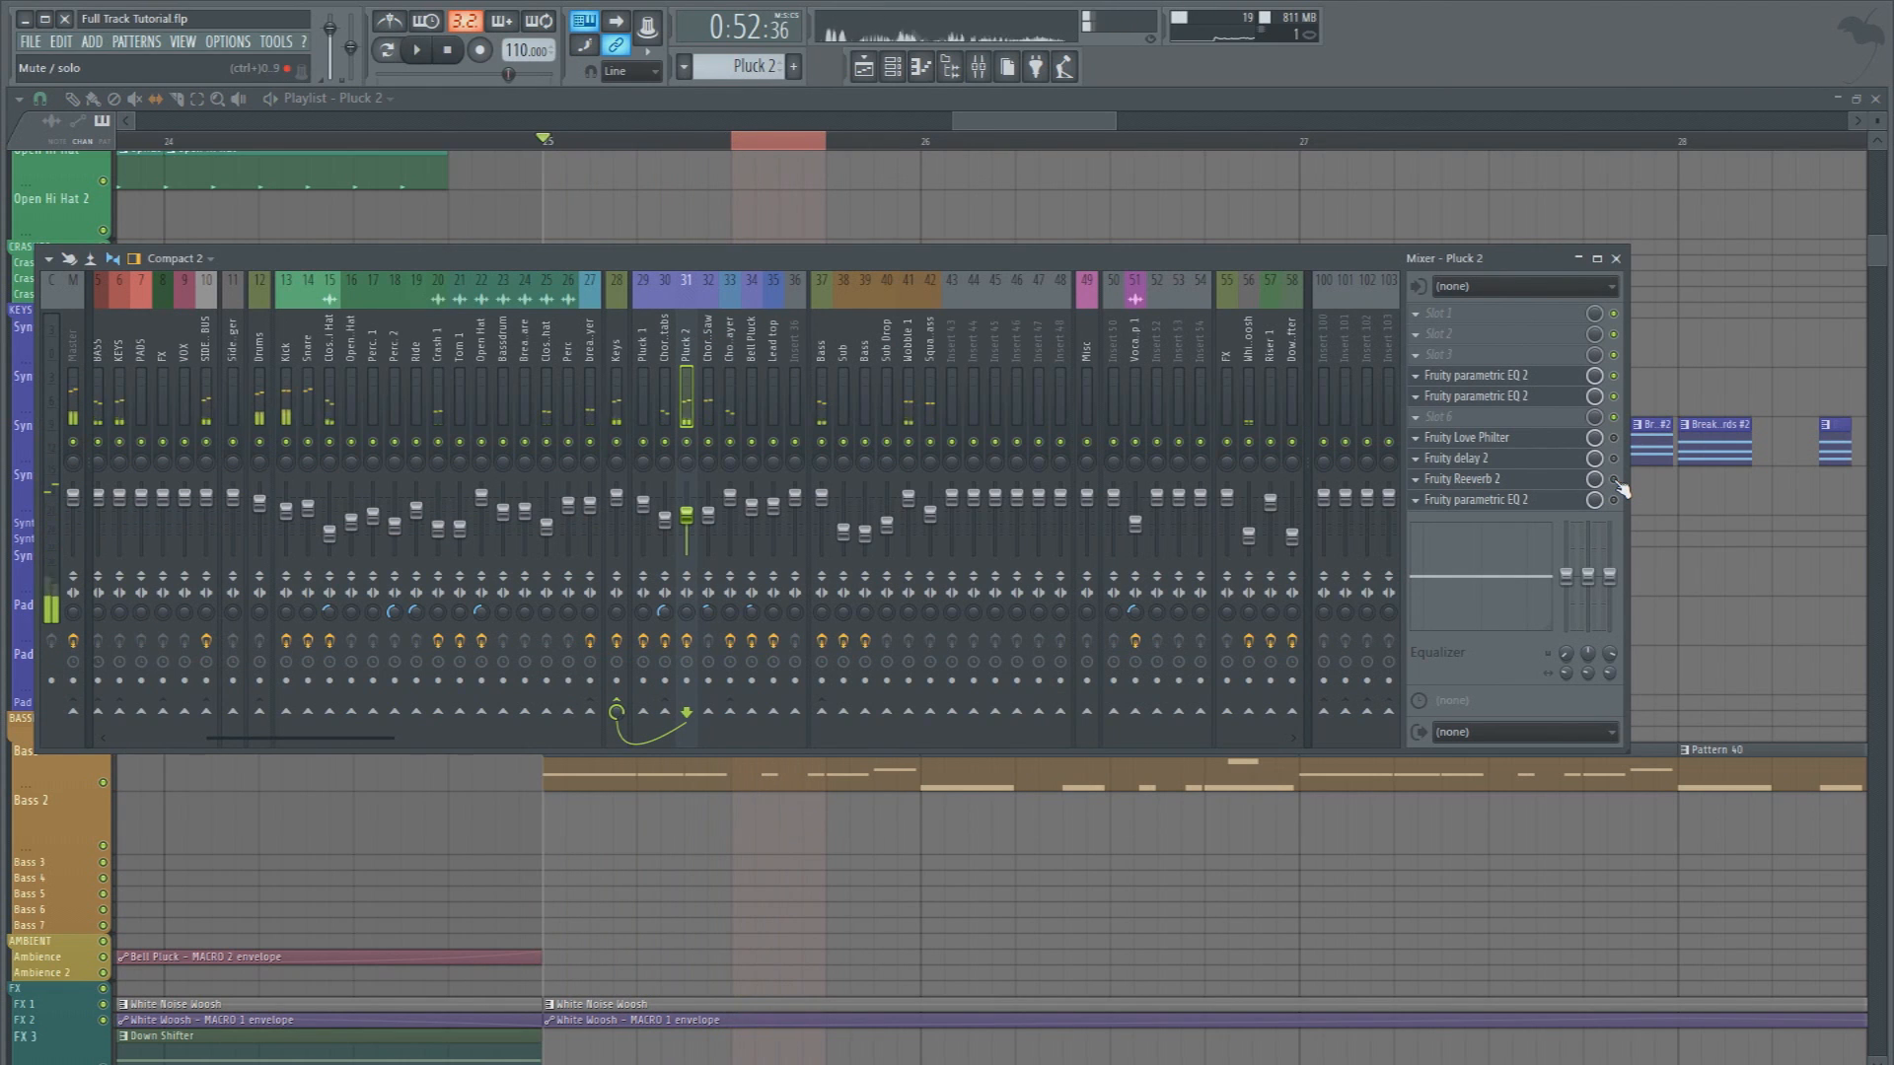
{"action": "key", "text": "space"}
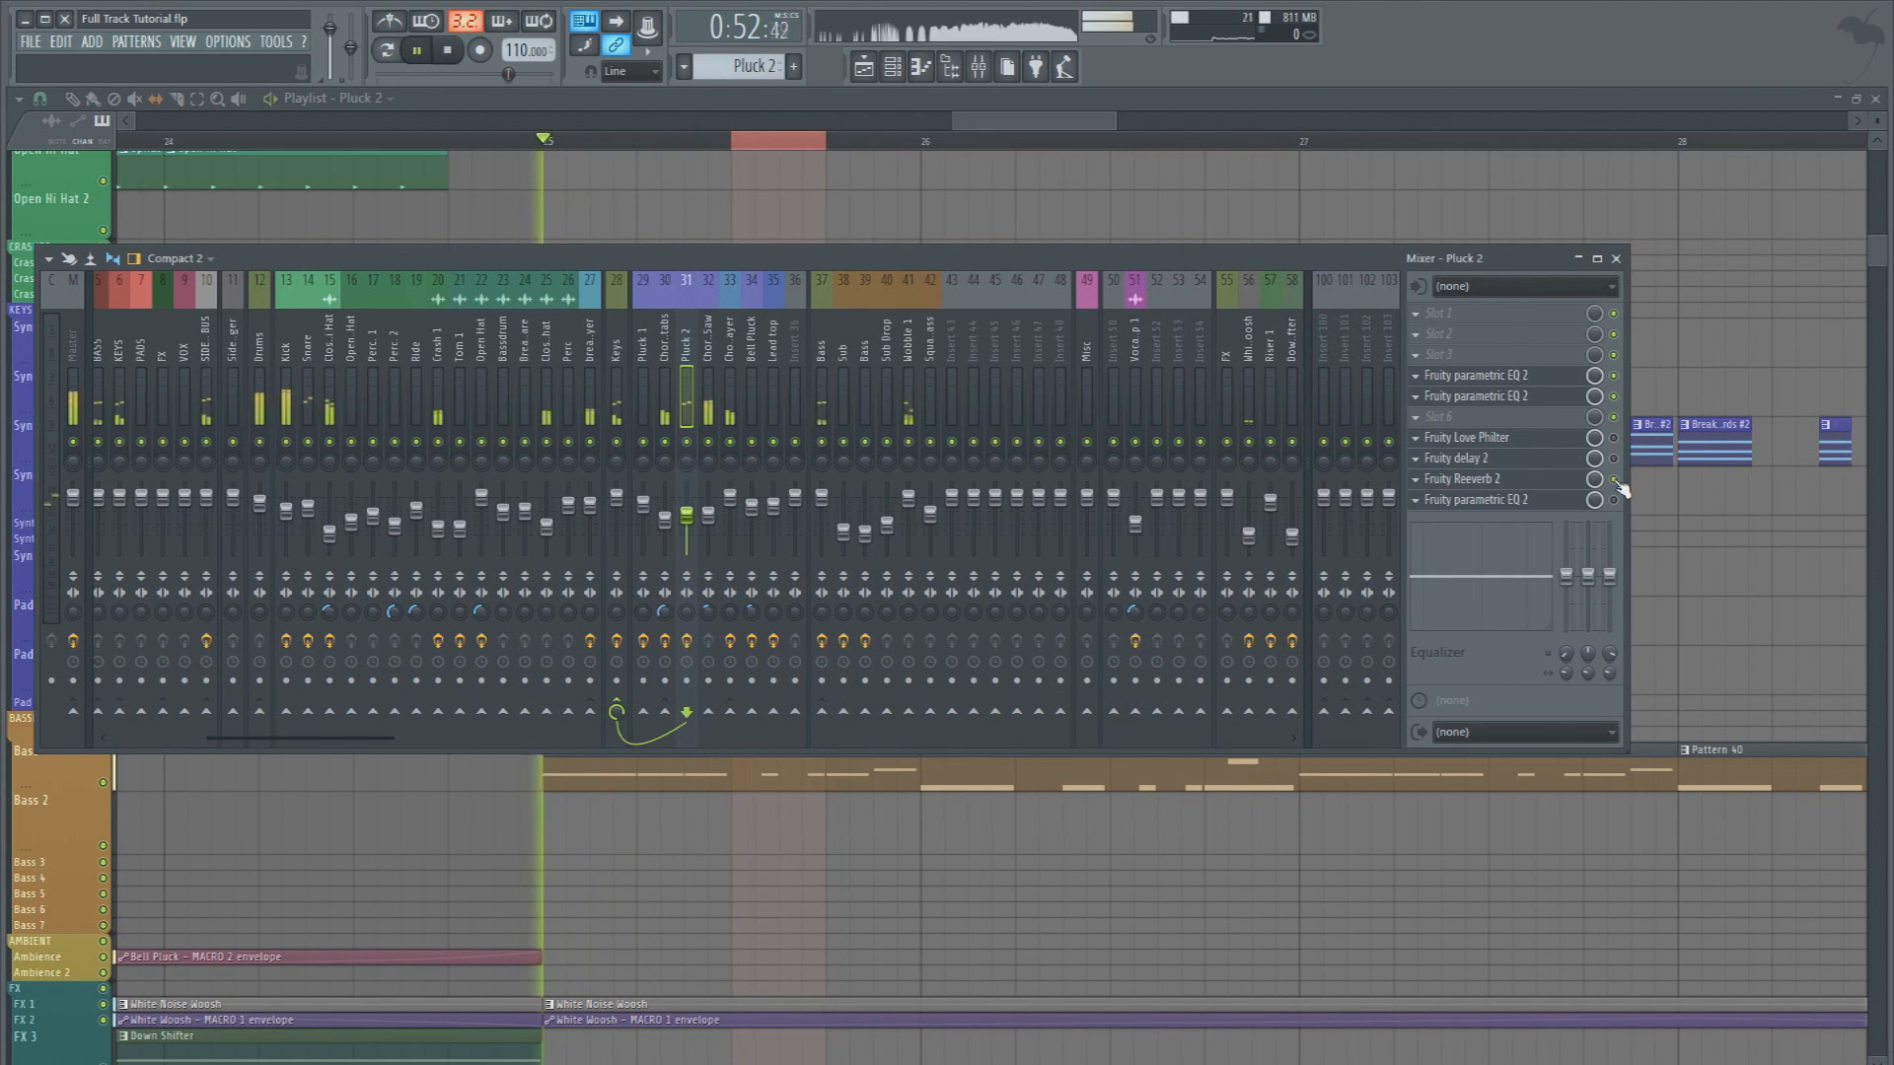
{"action": "key", "text": "space"}
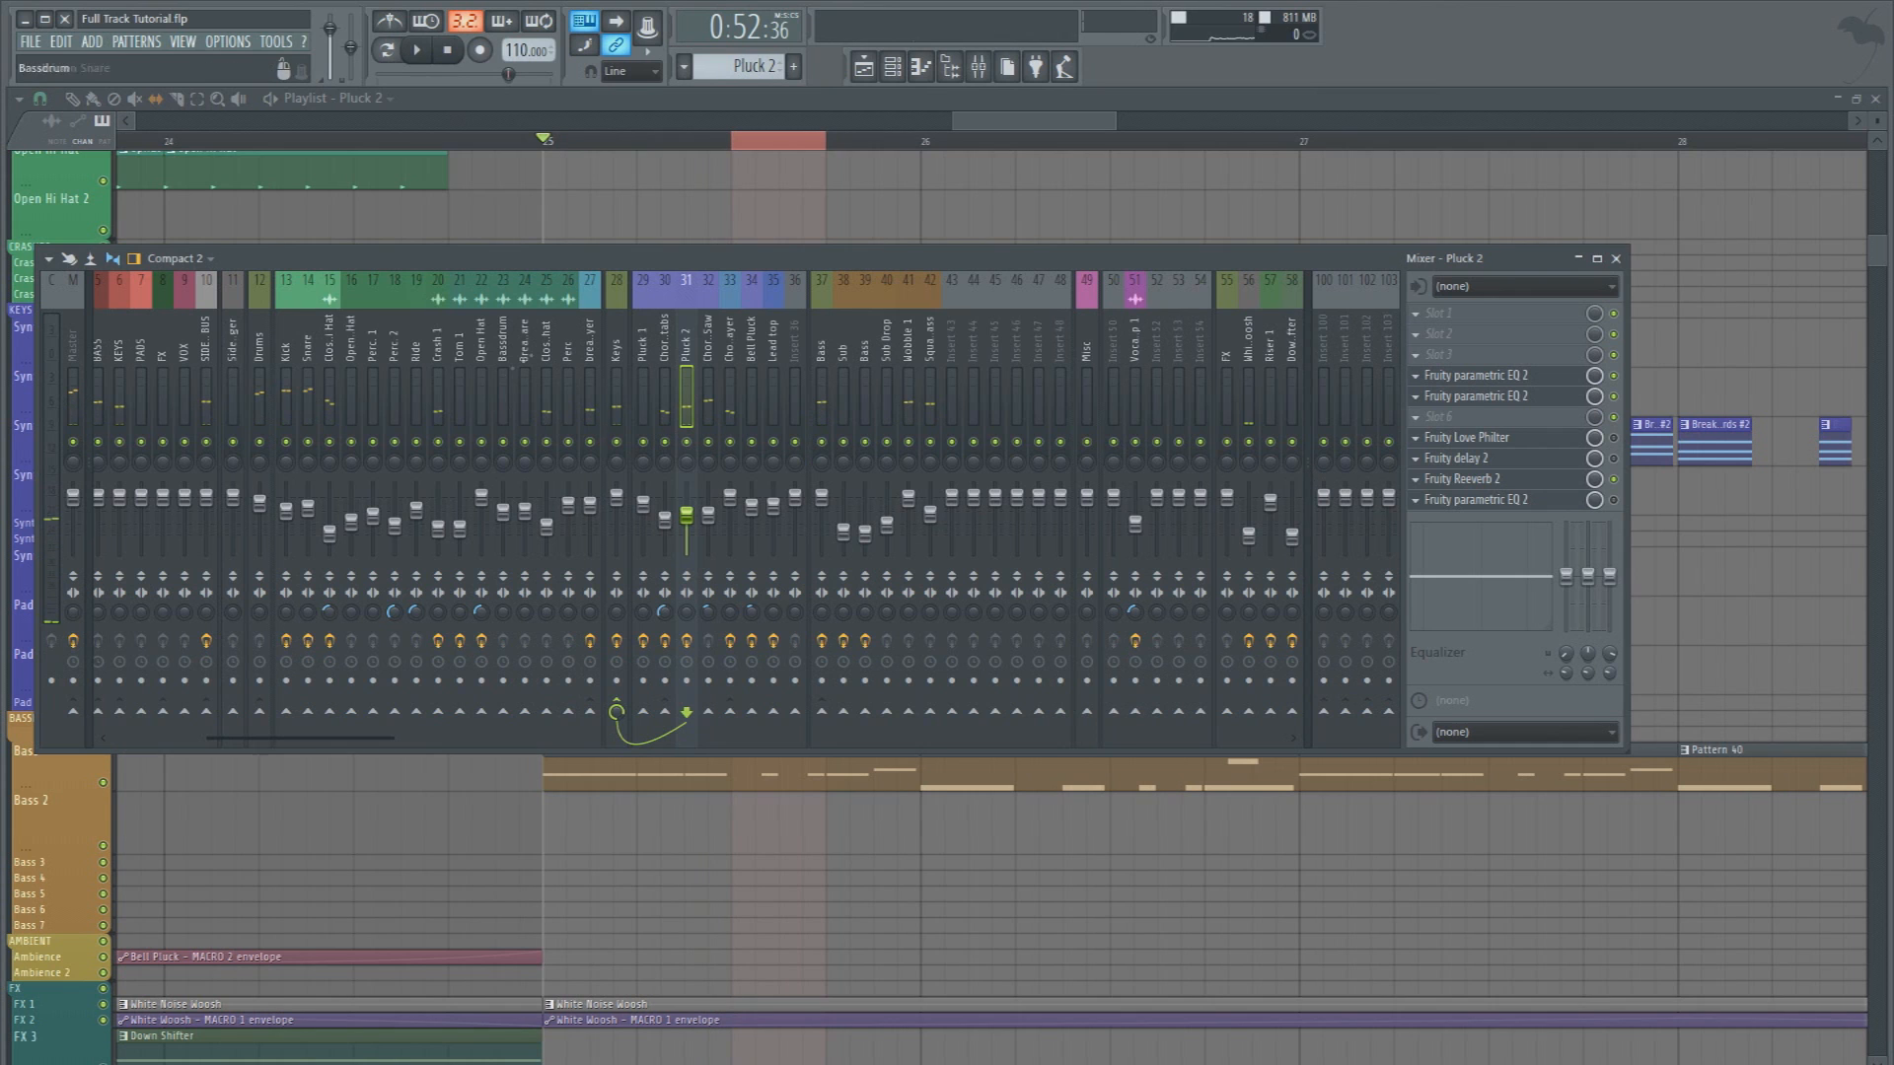
Add a Fruity Balance effect to slot 9 of the Keys mixer bus
{"action": "left_click", "coordinate": [616, 340]}
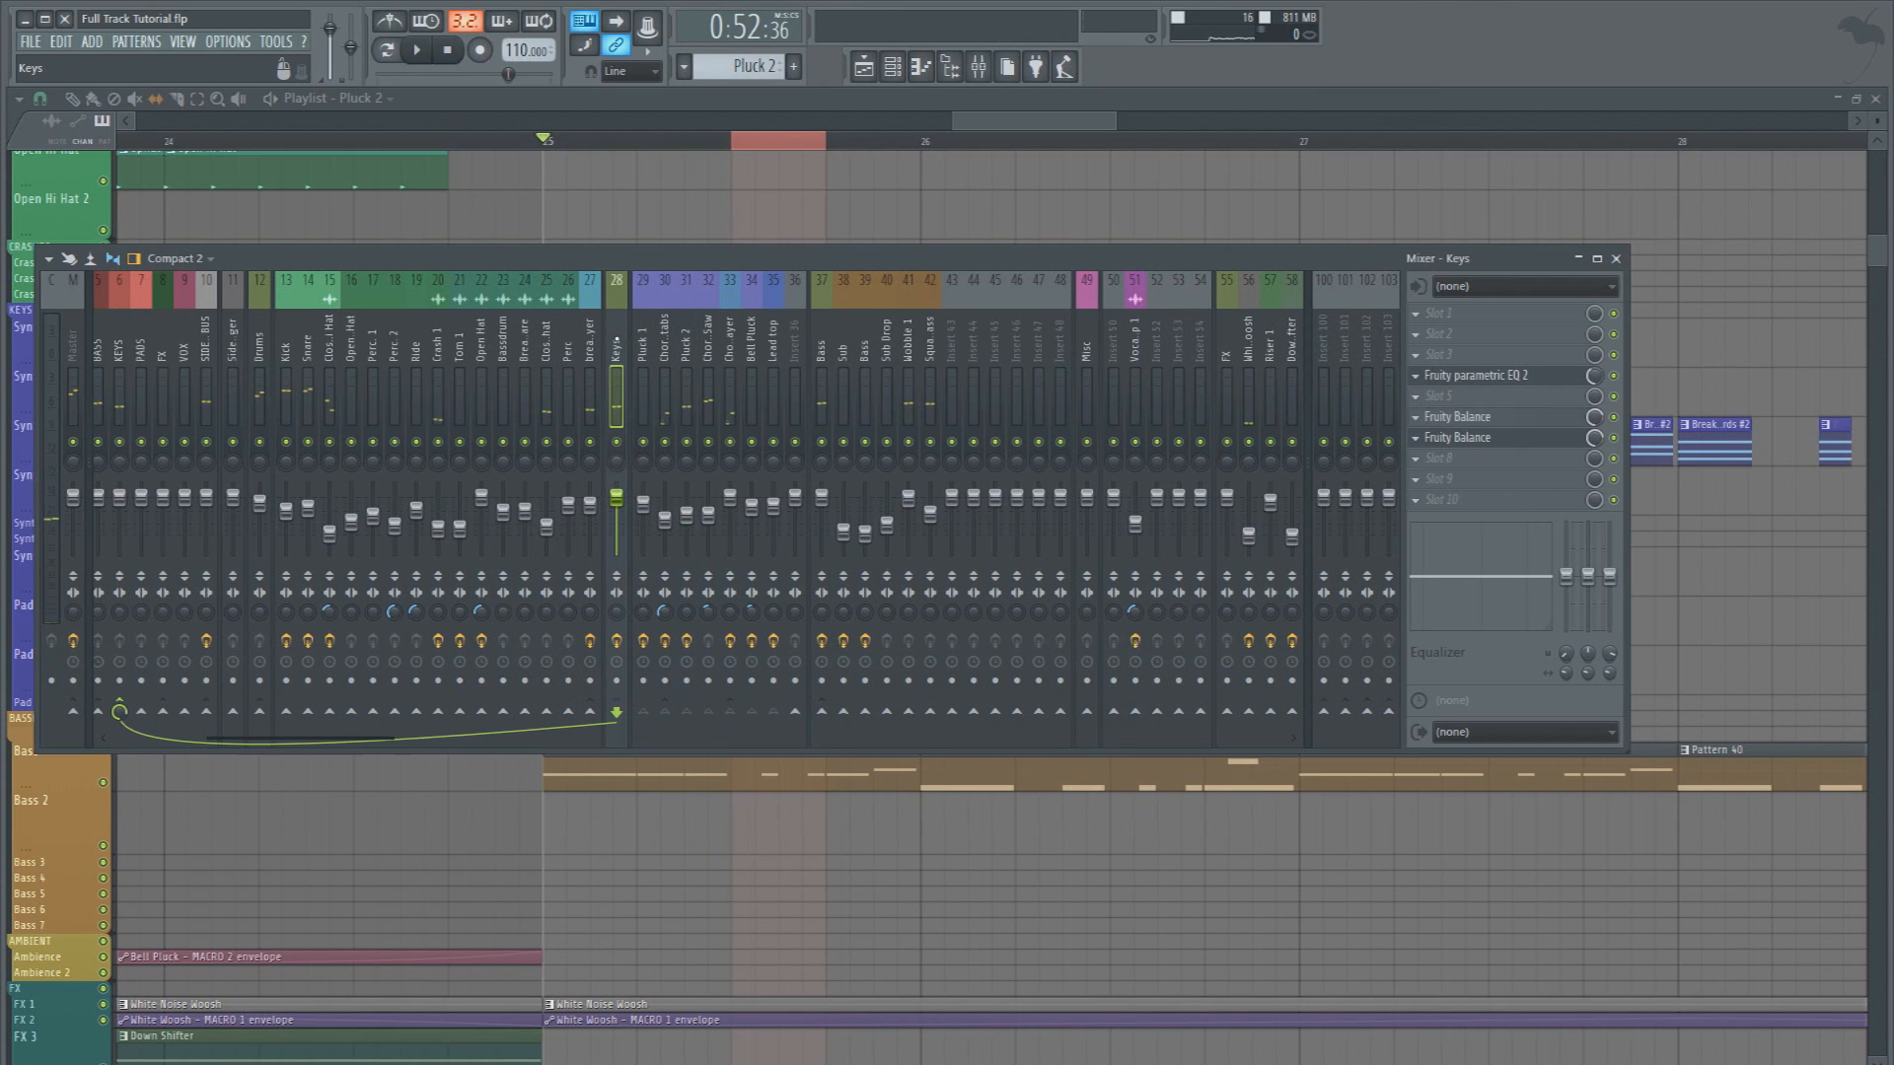
{"action": "left_click", "coordinate": [1470, 476]}
{"action": "left_click", "coordinate": [1479, 135]}
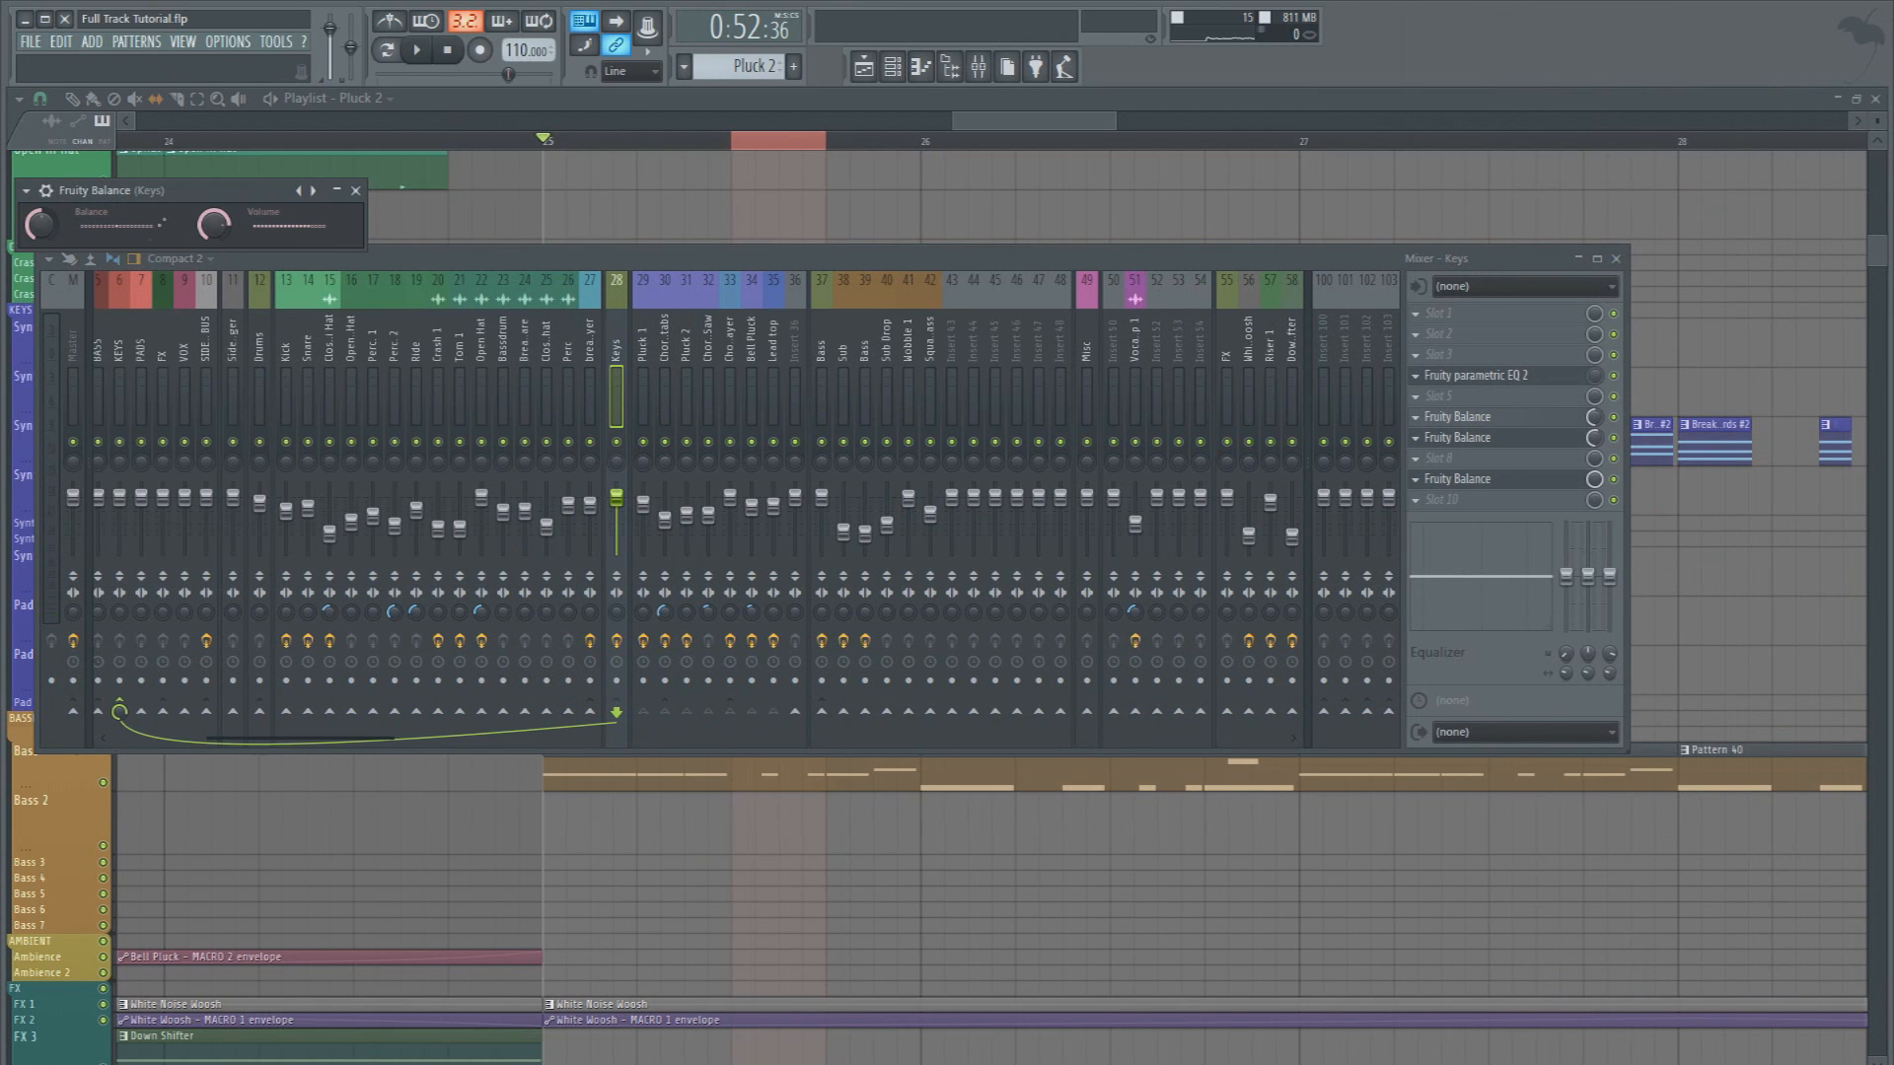
{"action": "left_click_drag", "start_coordinate": [185, 195], "coordinate": [557, 286]}
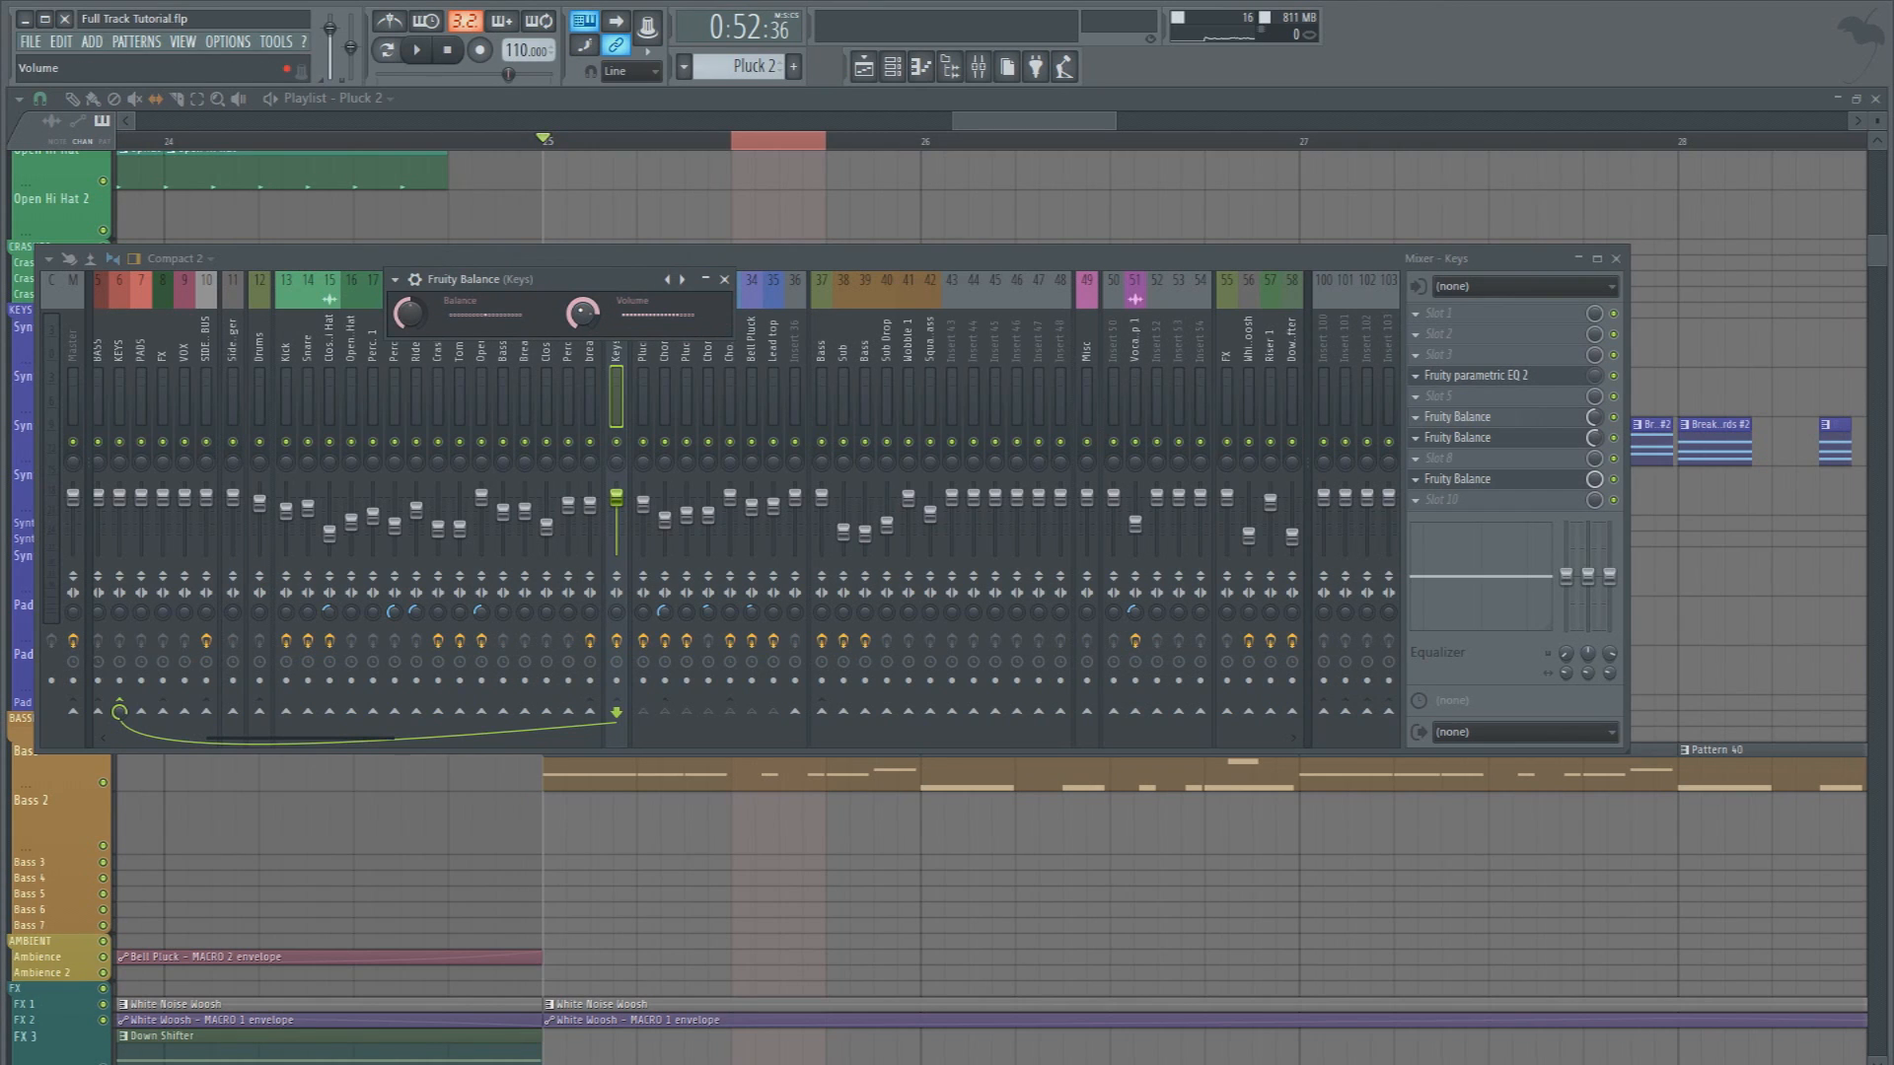
Create an automation clip for the new Fruity Balance's volume, move it to the Pad track under Pluck 2, and shape its envelope
{"action": "right_click", "coordinate": [582, 314]}
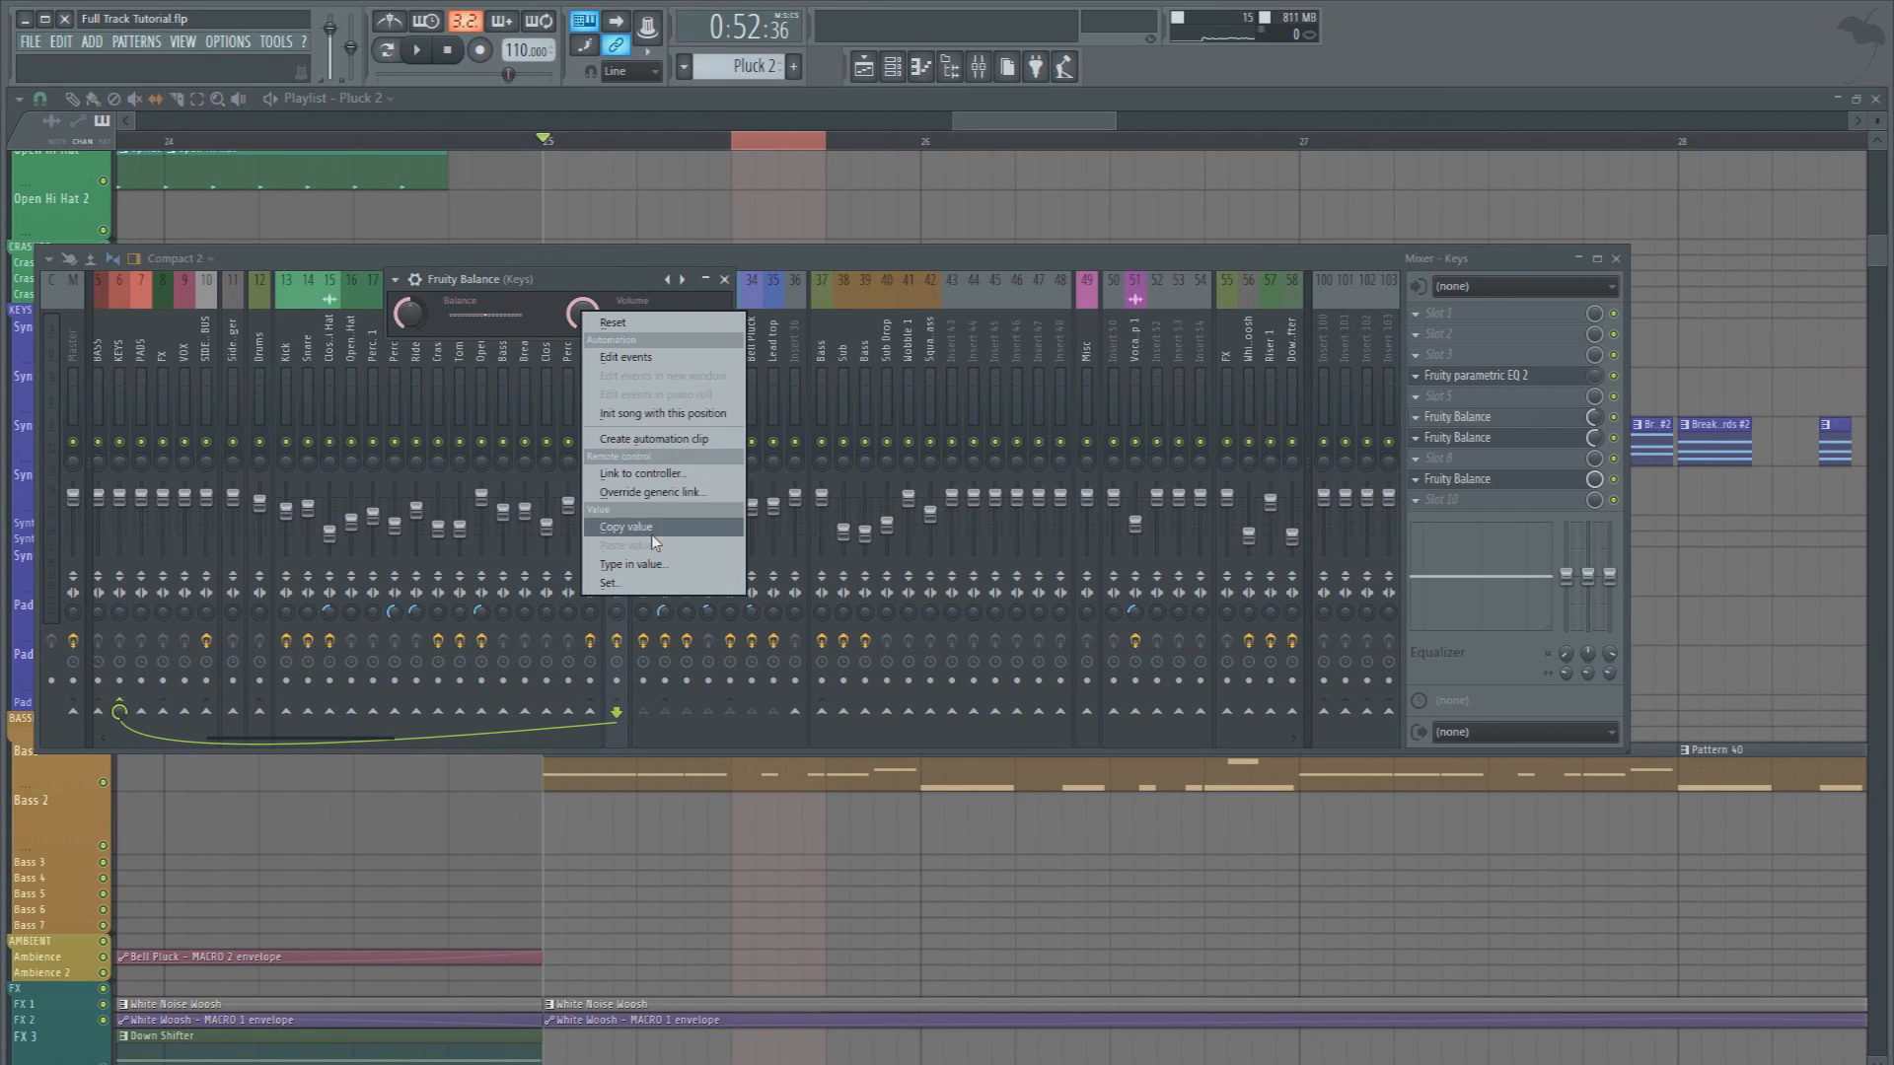
{"action": "left_click", "coordinate": [653, 439]}
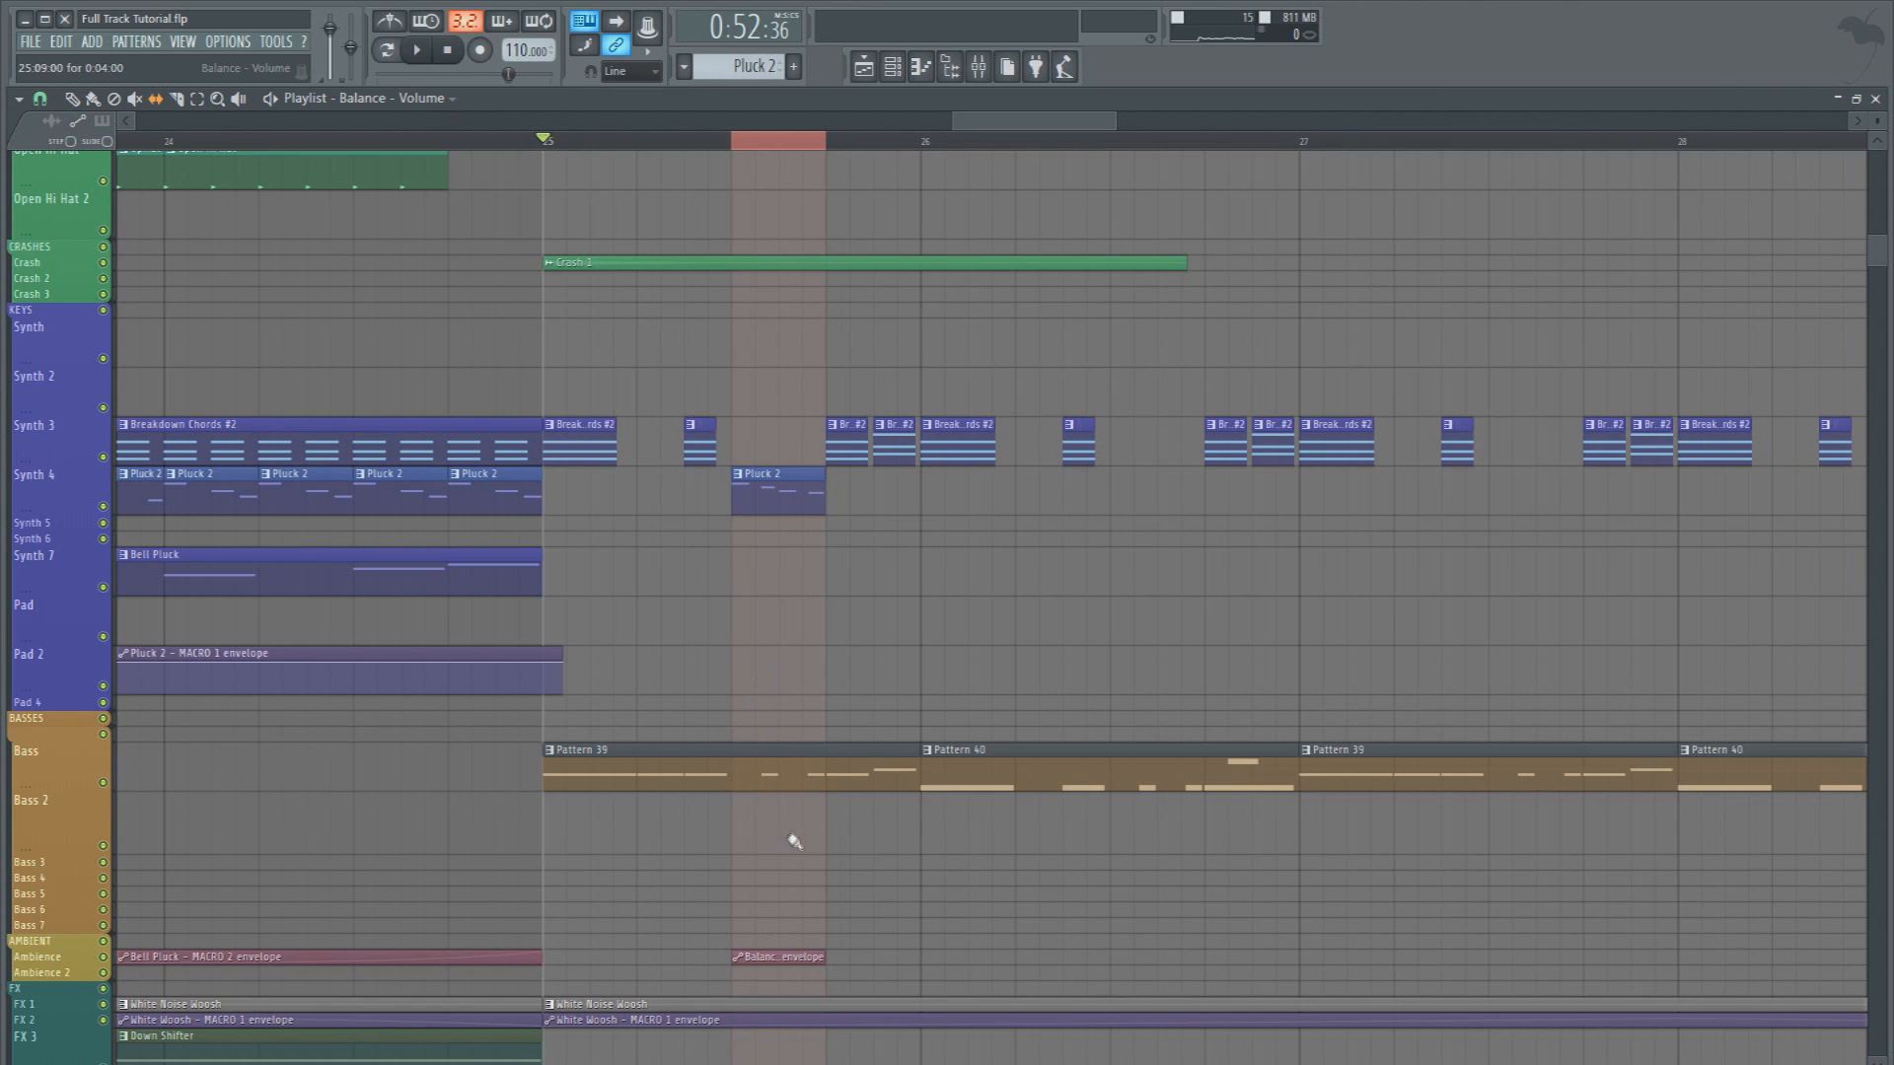
{"action": "left_click_drag", "start_coordinate": [767, 967], "coordinate": [771, 621]}
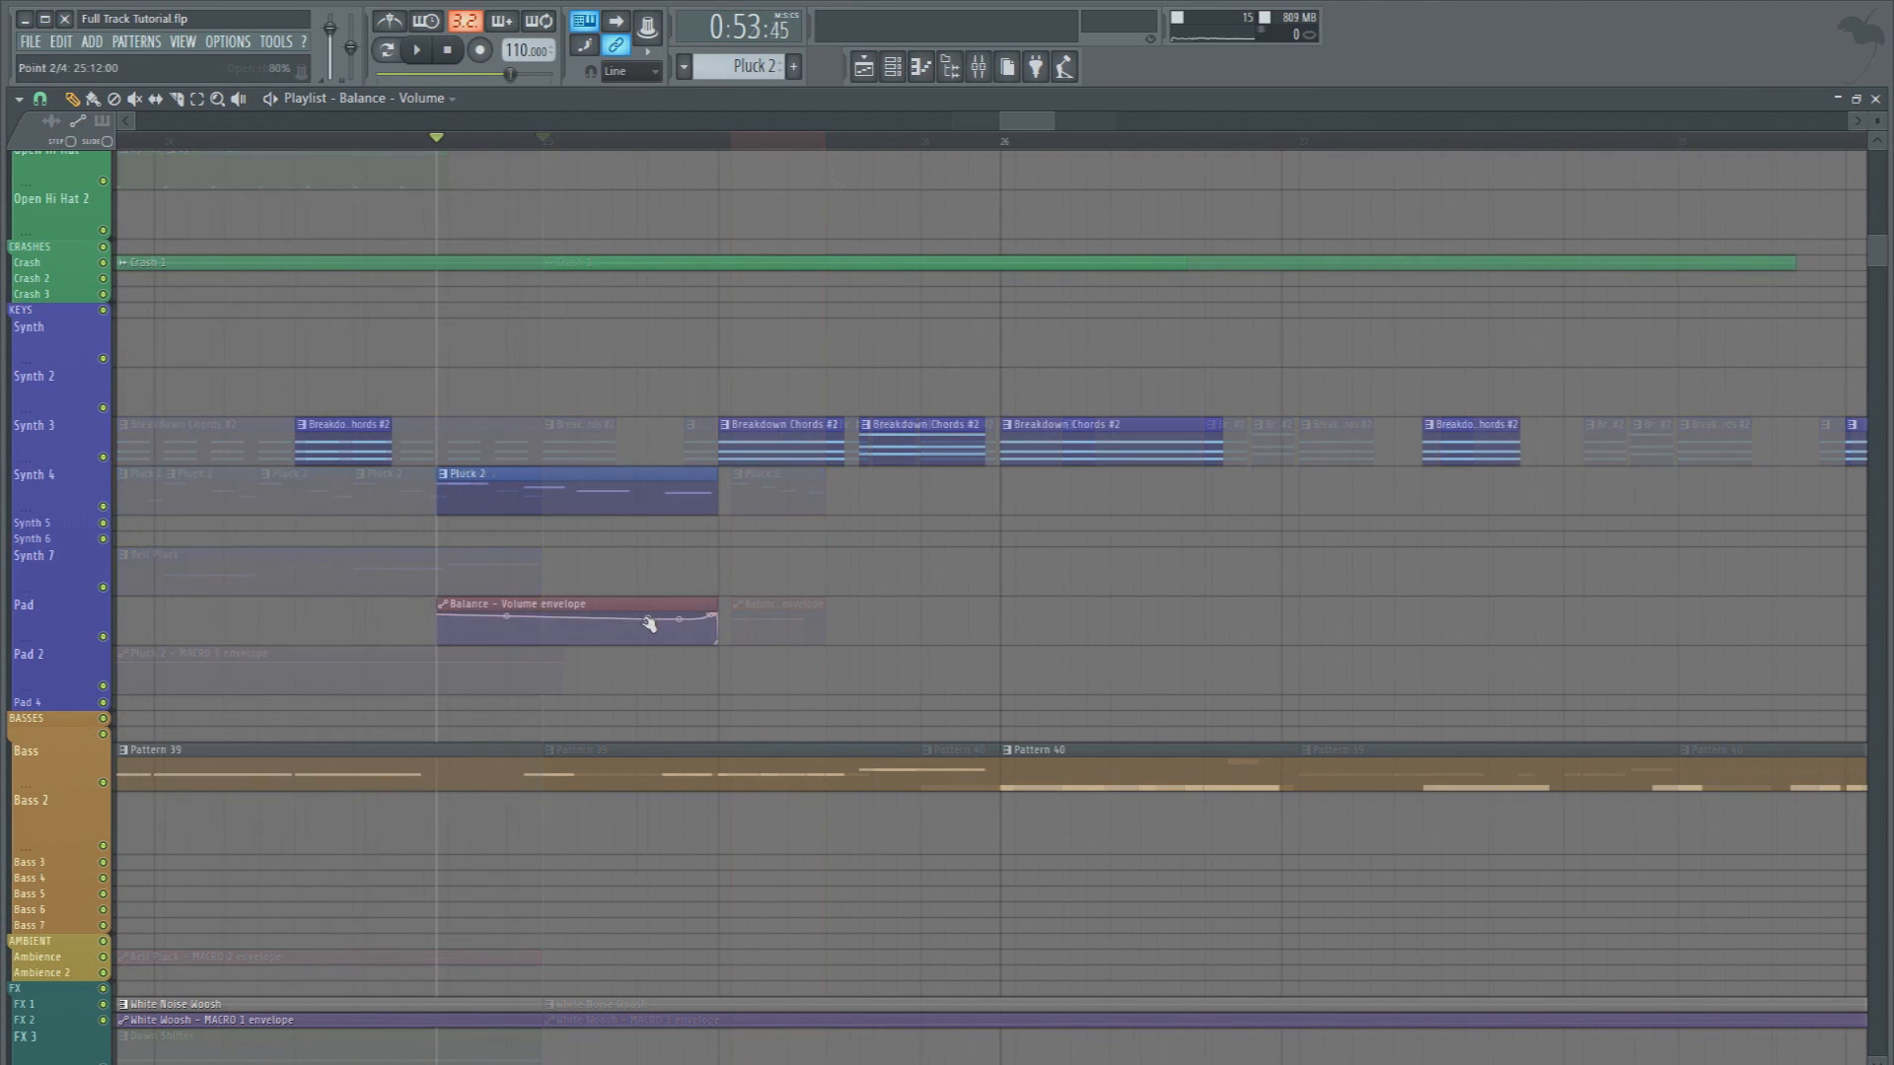
{"action": "key", "text": "space"}
{"action": "key", "text": "space"}
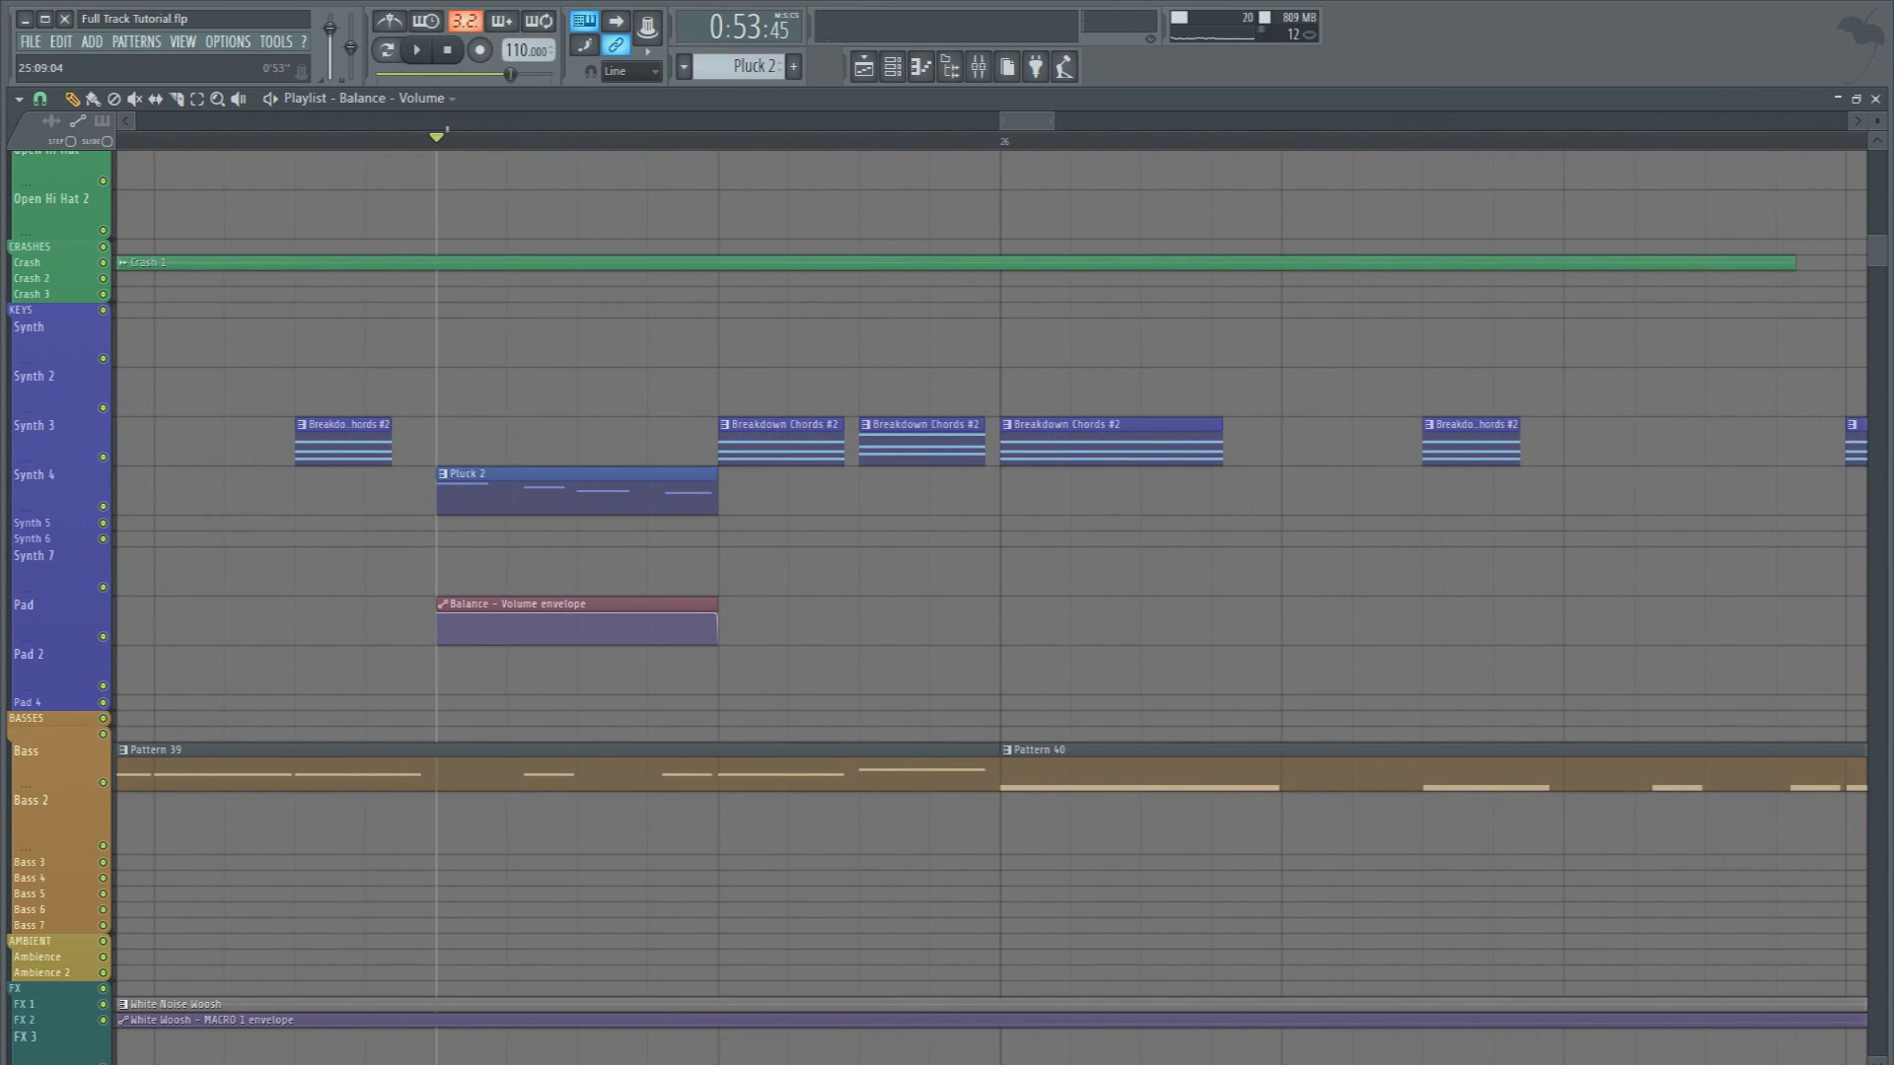
Slightly shorten the last two Breakdown Chords #2 clips of bar 25 and the last two Wobble 3 notes in Pattern 39
{"action": "scroll", "coordinate": [440, 140], "scroll_direction": "down", "scroll_amount": 5}
{"action": "left_click_drag", "start_coordinate": [579, 452], "coordinate": [544, 438]}
{"action": "double_click", "coordinate": [519, 752]}
{"action": "right_click", "coordinate": [1195, 465]}
{"action": "left_click_drag", "start_coordinate": [1313, 603], "coordinate": [1099, 434]}
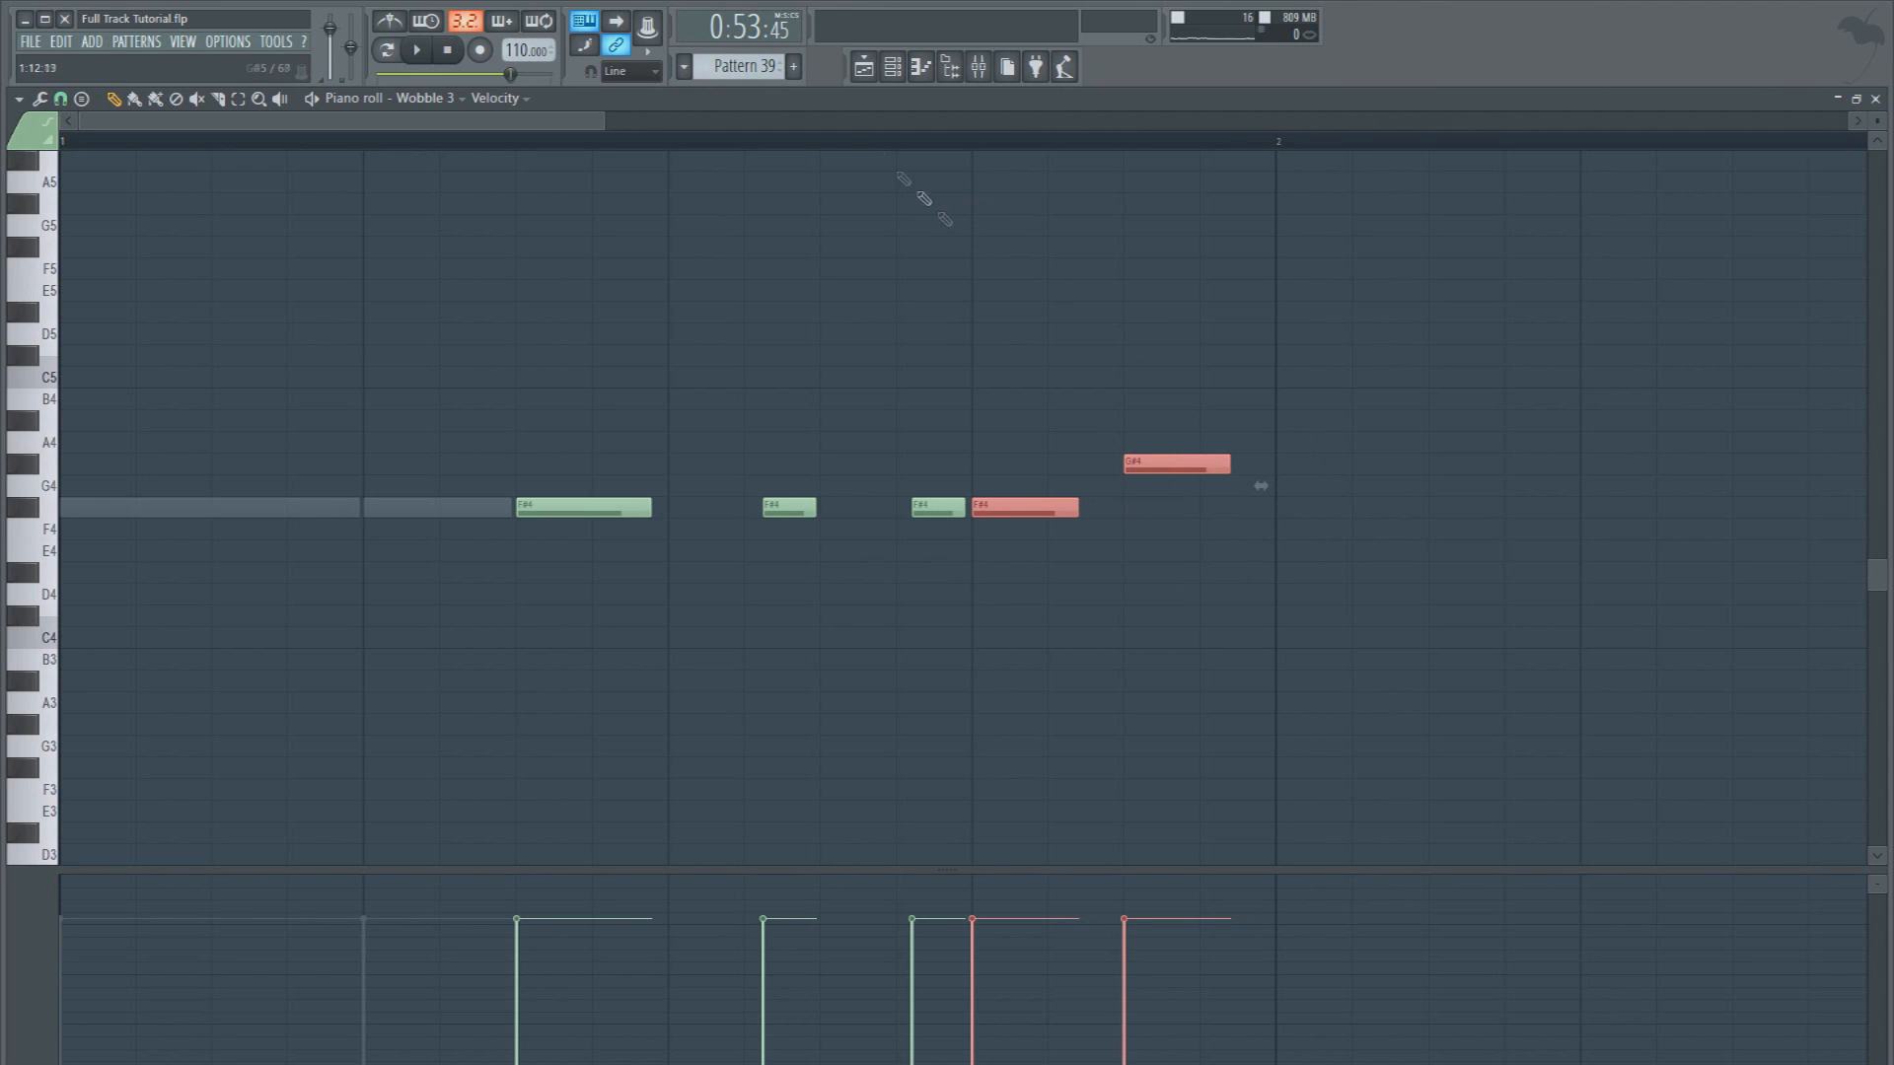
Return to the playlist and play the section from bar 25 to check the shortened stabs and notes
{"action": "left_click", "coordinate": [863, 71]}
{"action": "left_click", "coordinate": [285, 144]}
{"action": "key", "text": "space"}
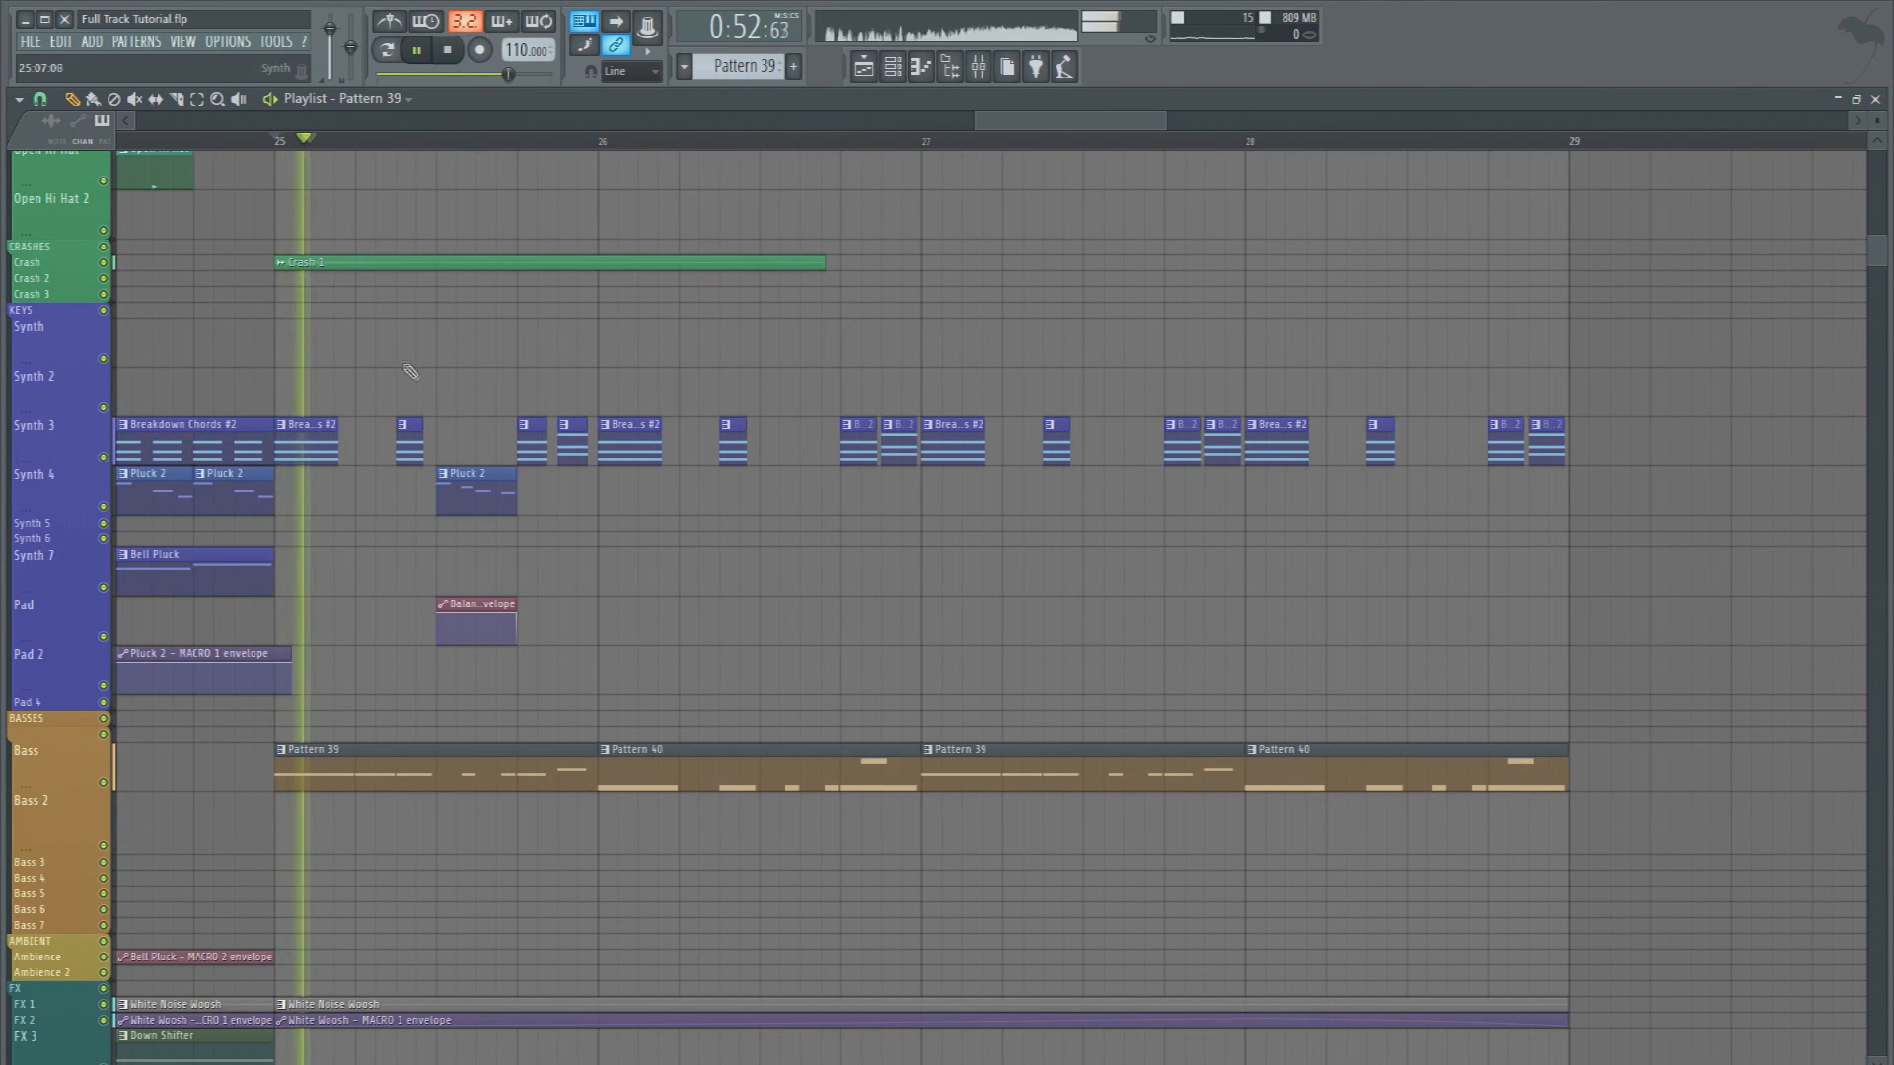
Save the project and make the Pluck 2 clip in bar 25 a unique pattern
{"action": "key", "text": "space"}
{"action": "key", "text": "ctrl+s"}
{"action": "left_click", "coordinate": [449, 154]}
{"action": "scroll", "coordinate": [449, 155], "scroll_direction": "down", "scroll_amount": 4}
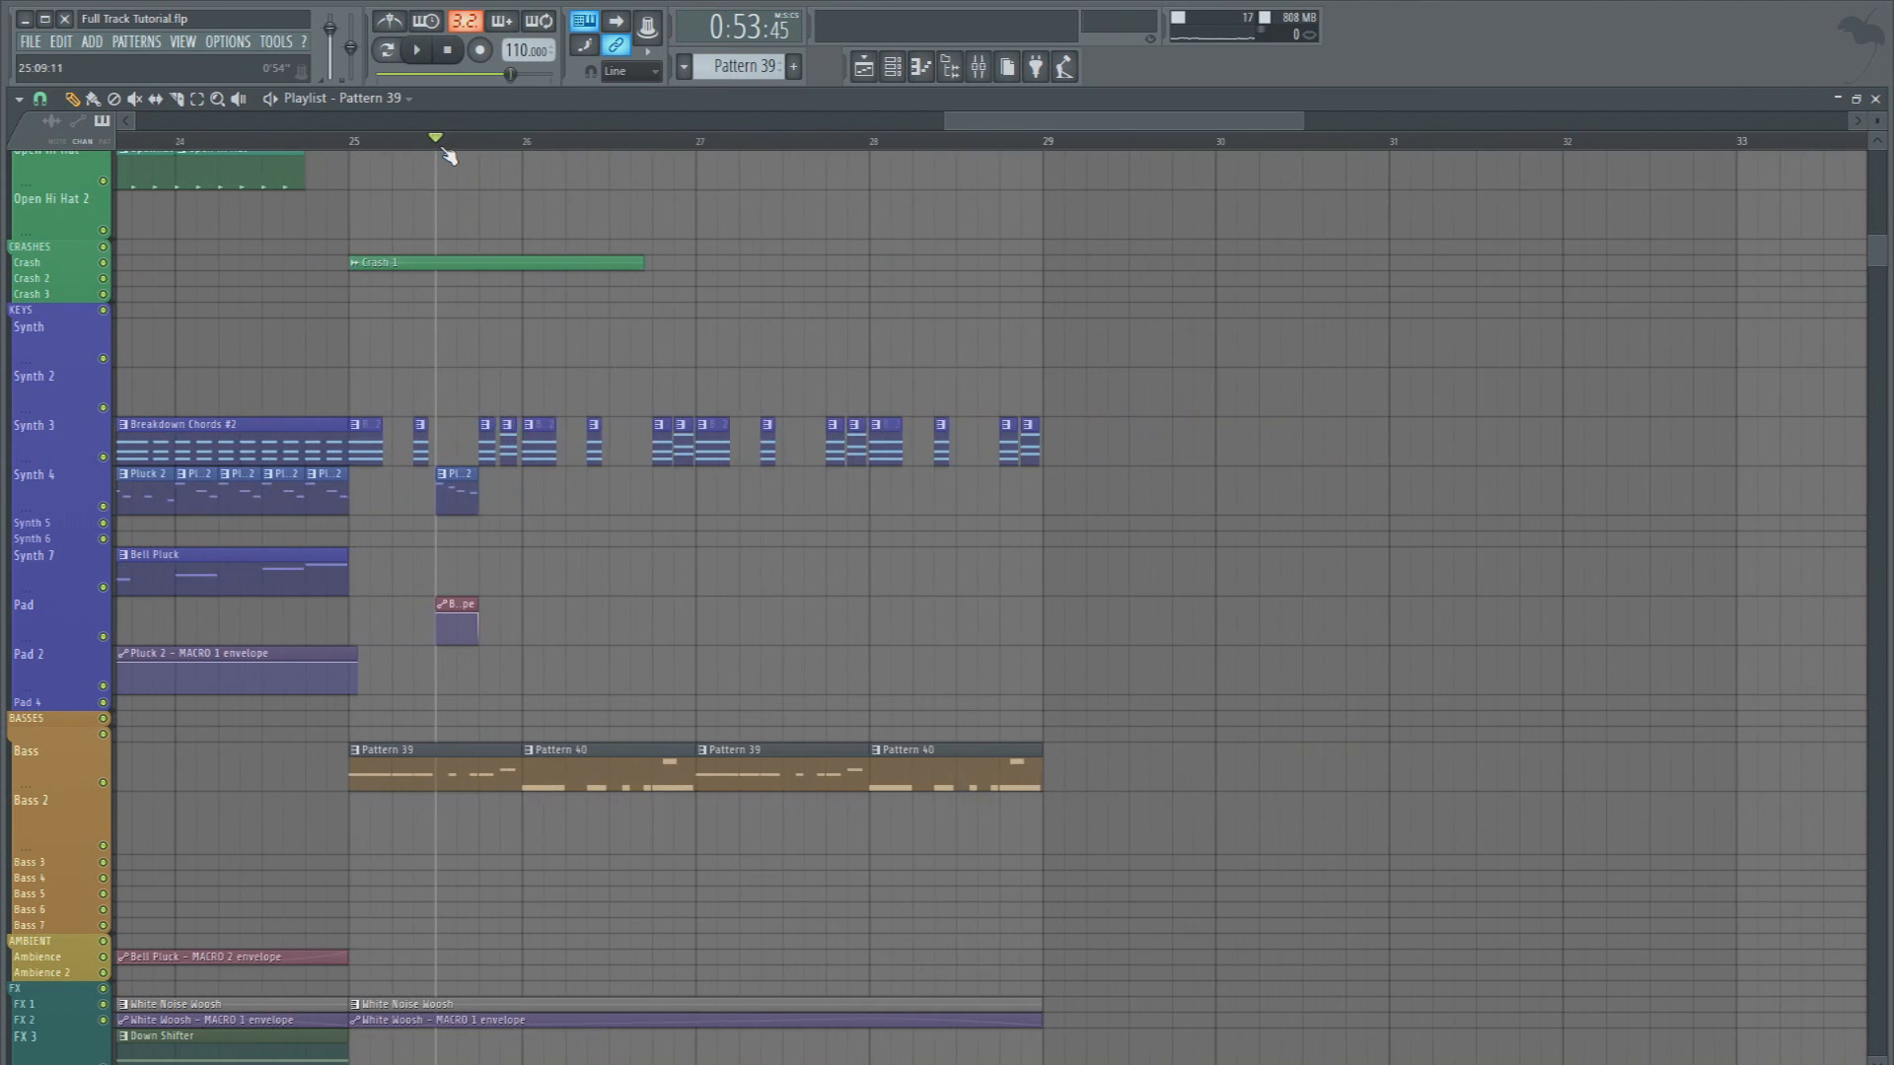
{"action": "scroll", "coordinate": [448, 155], "scroll_direction": "up", "scroll_amount": 5}
{"action": "left_click", "coordinate": [452, 479]}
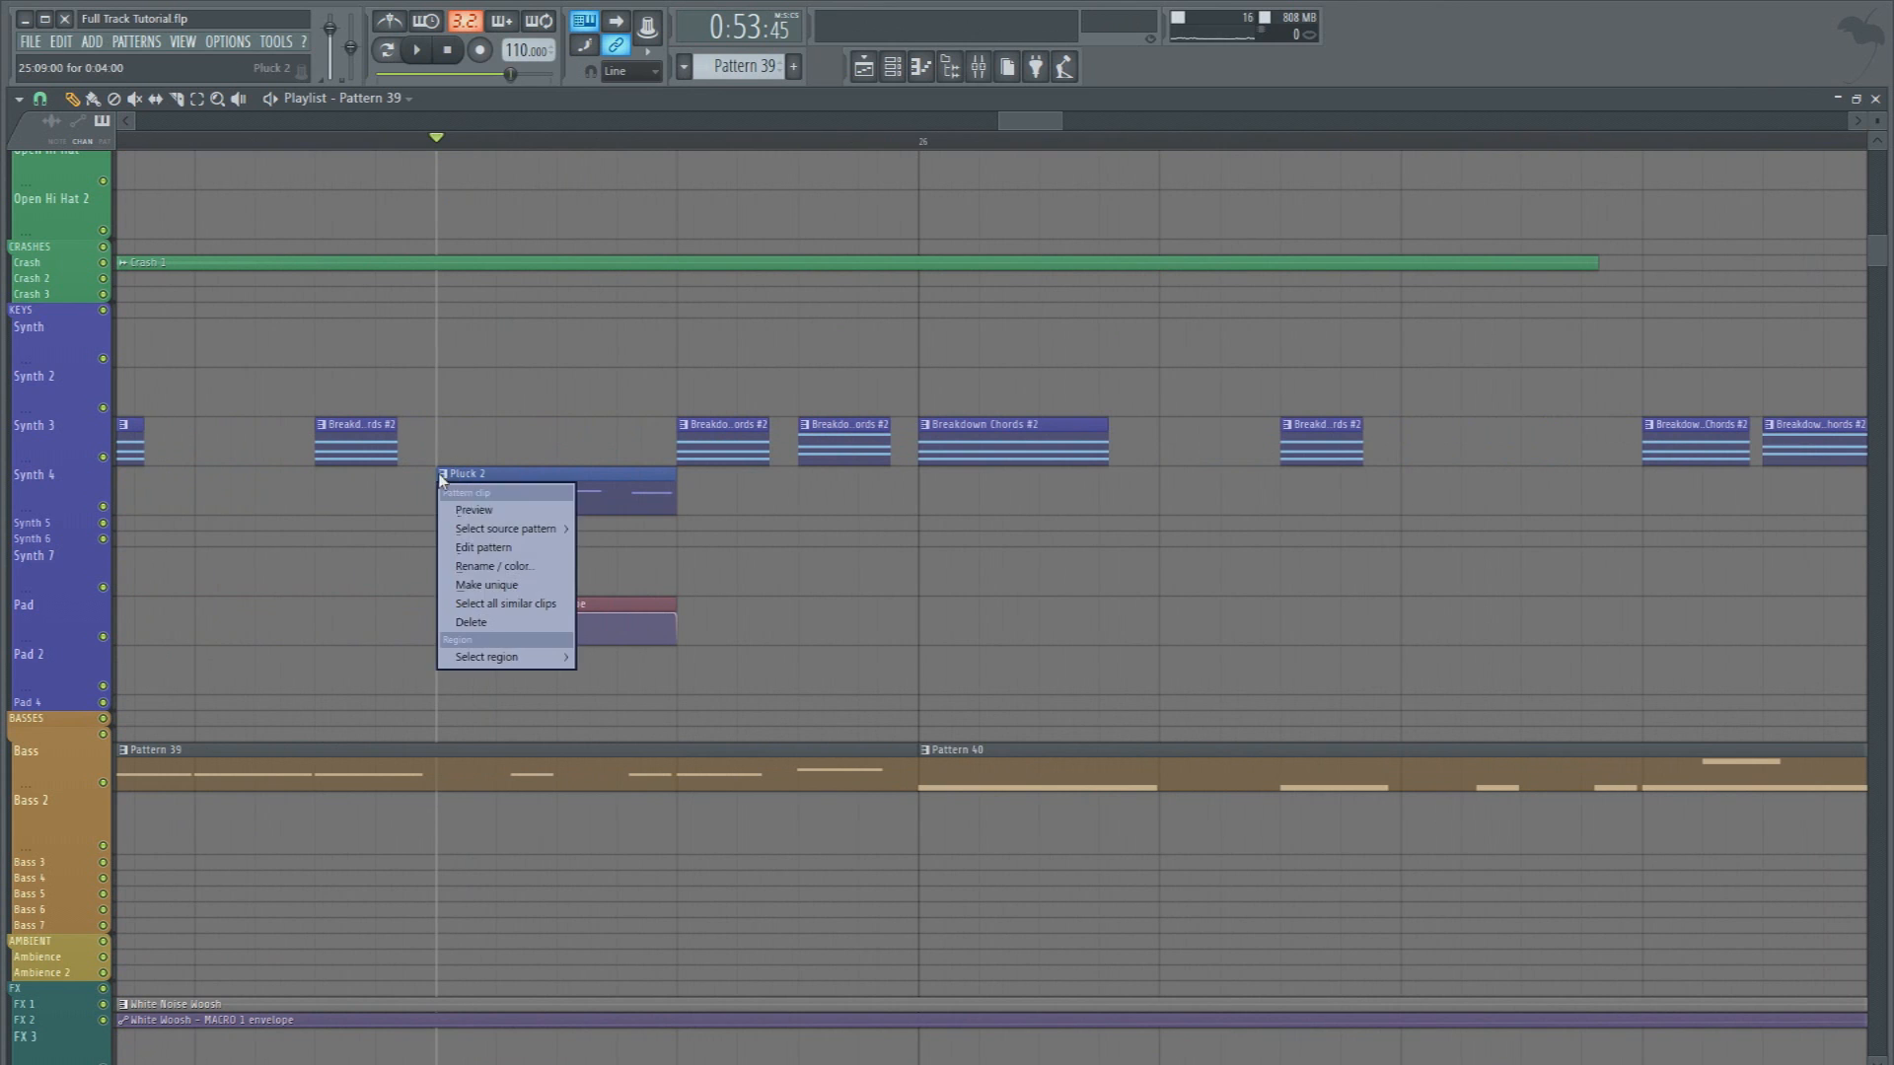
{"action": "left_click", "coordinate": [505, 592]}
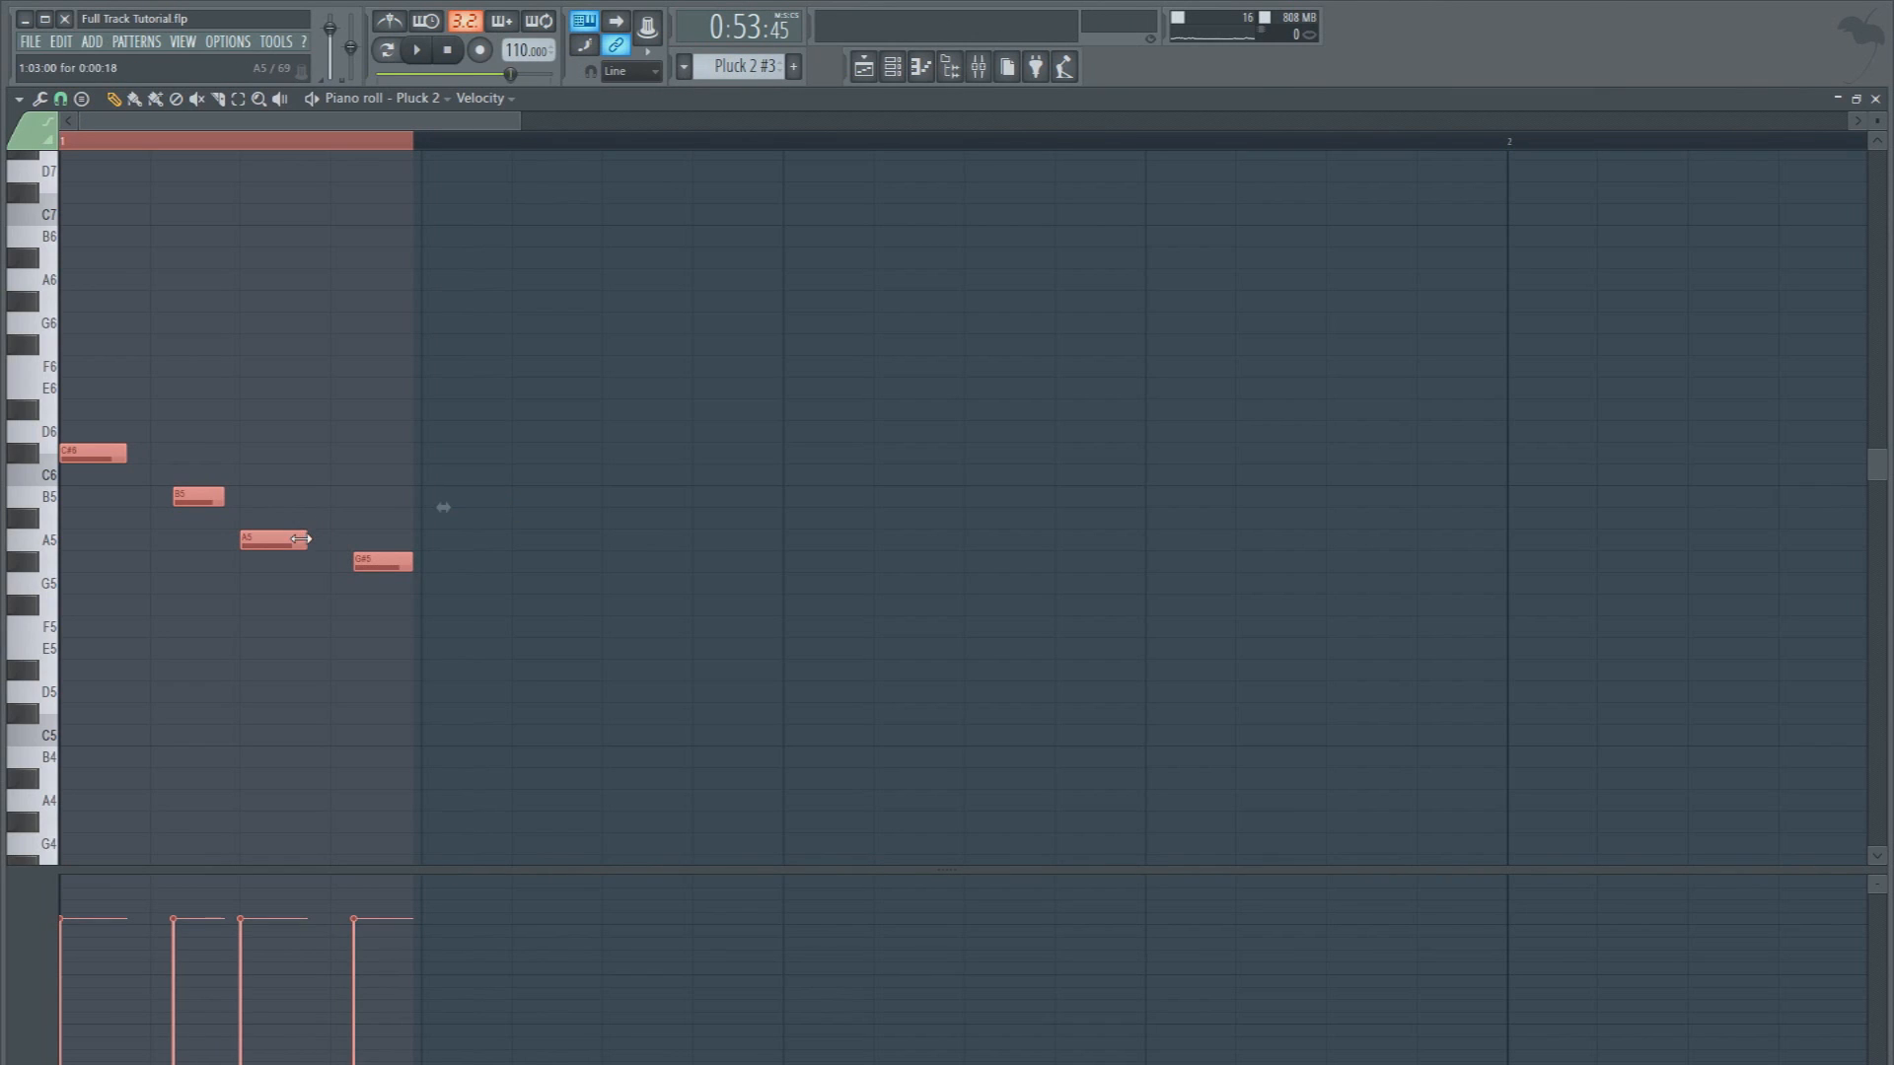
Slightly lengthen the four notes of Pluck 2 #3, trim the last one to the clip's end, and audition the phrase
{"action": "left_click", "coordinate": [346, 525], "text": "ctrl"}
{"action": "key", "text": "space"}
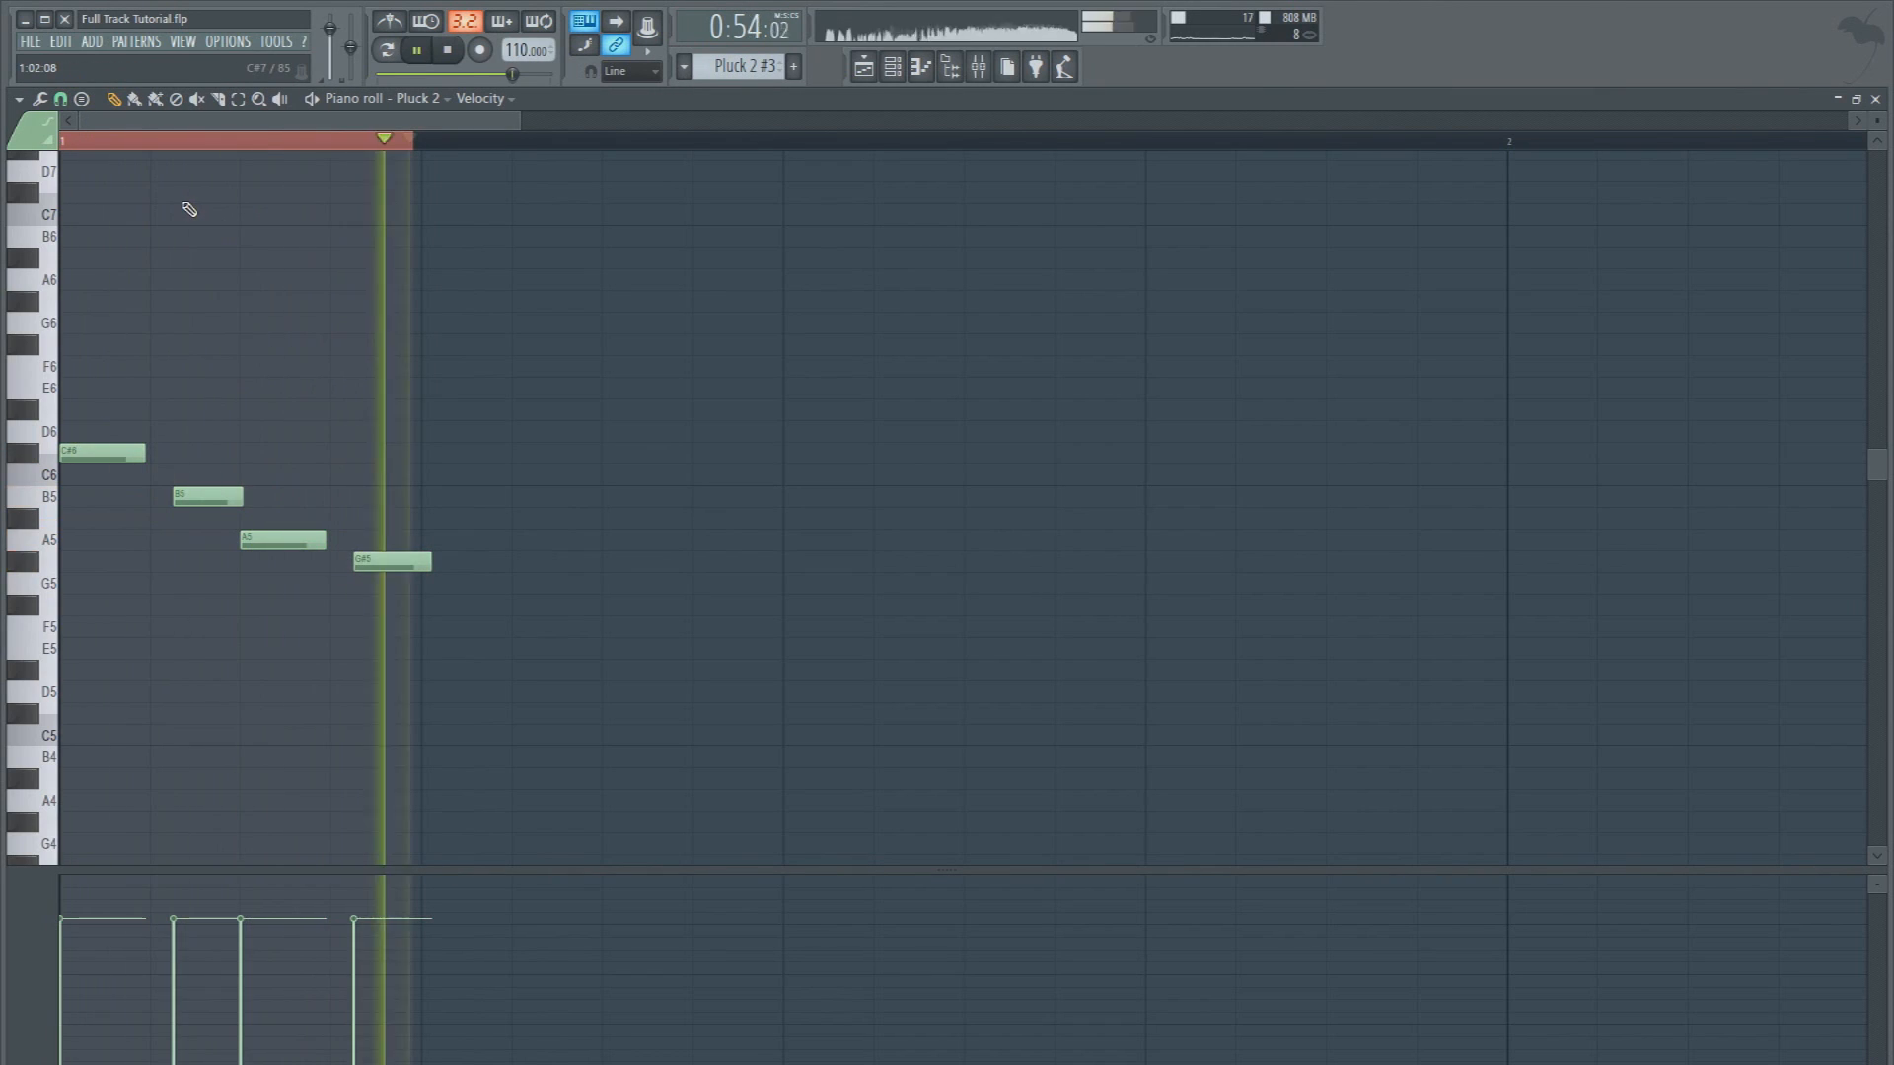
{"action": "key", "text": "space"}
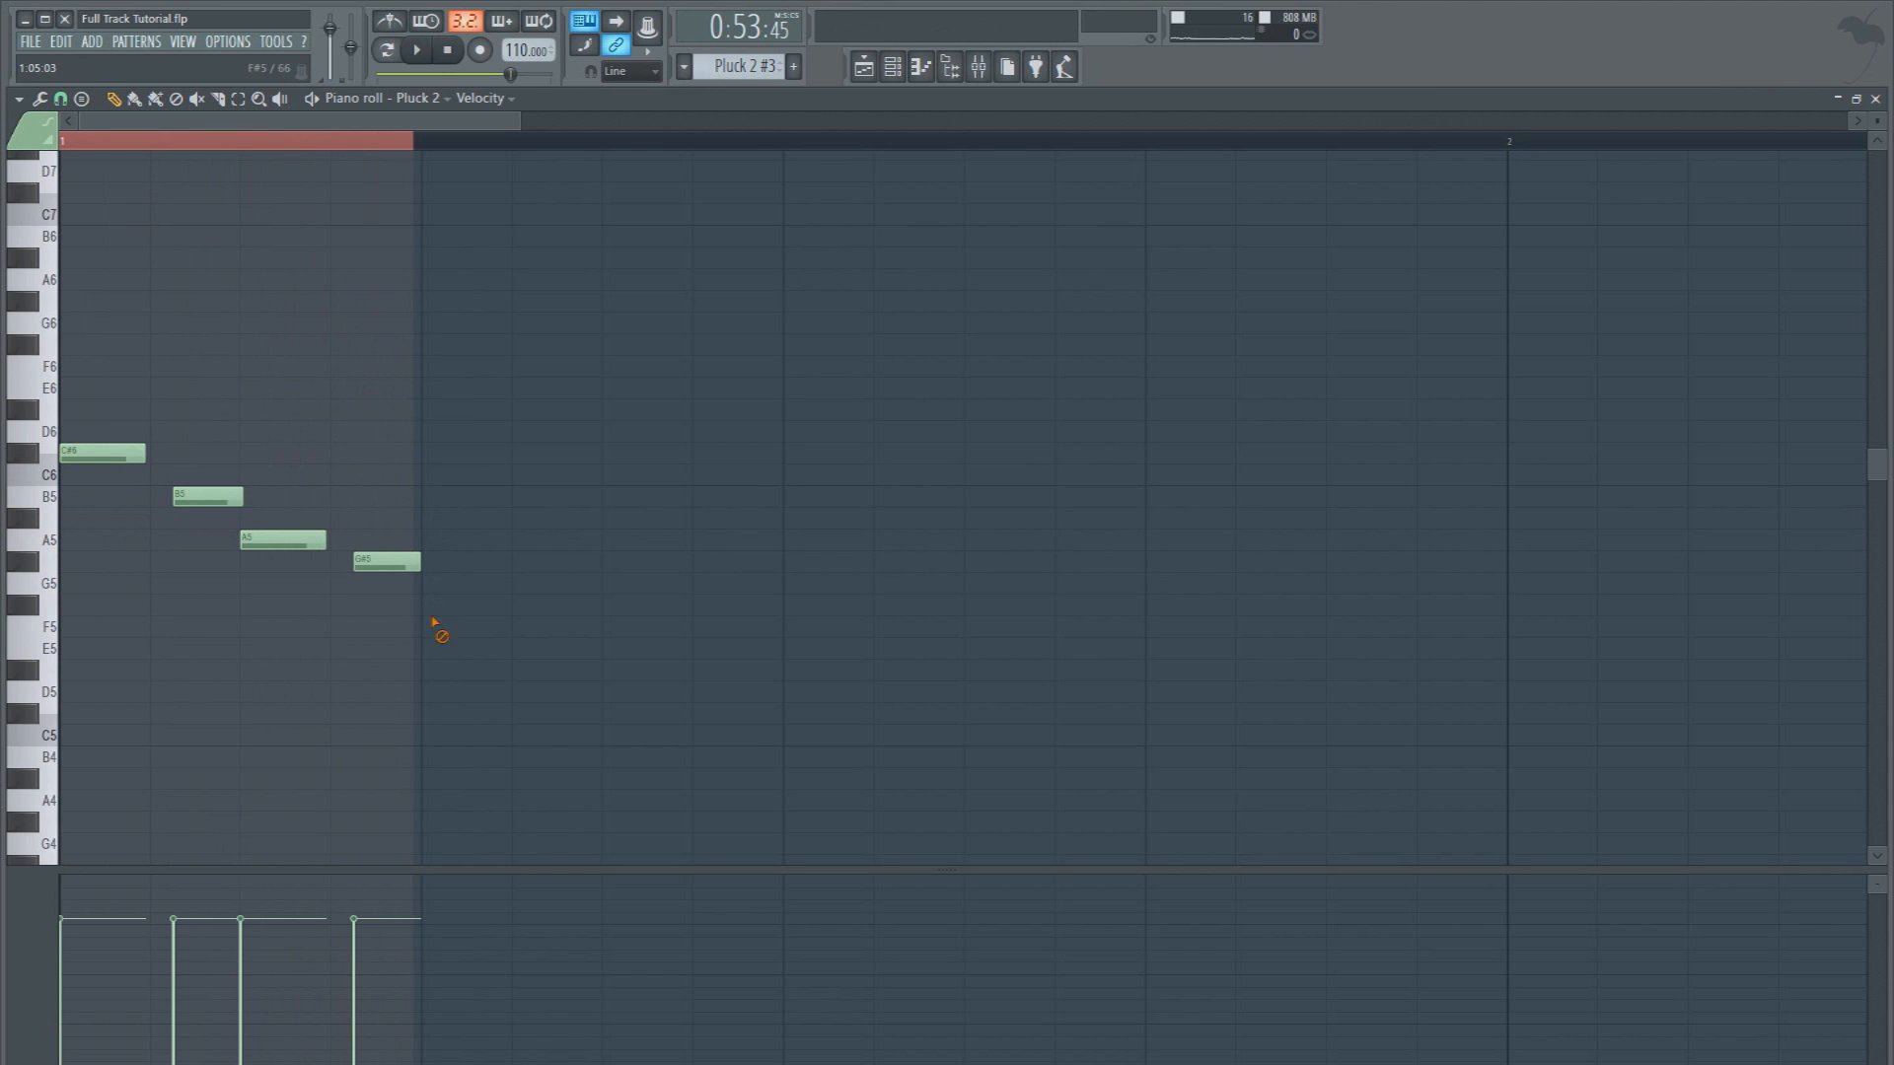
{"action": "mouse_move", "coordinate": [373, 569]}
{"action": "left_mouse_down"}
{"action": "mouse_move", "coordinate": [379, 661]}
{"action": "mouse_move", "coordinate": [365, 561]}
{"action": "left_mouse_up"}
{"action": "key", "text": "space"}
{"action": "key", "text": "space"}
{"action": "key", "text": "space"}
{"action": "key", "text": "space"}
Return to the playlist and play from bar 25 to check the new pluck fill
{"action": "left_click", "coordinate": [861, 79]}
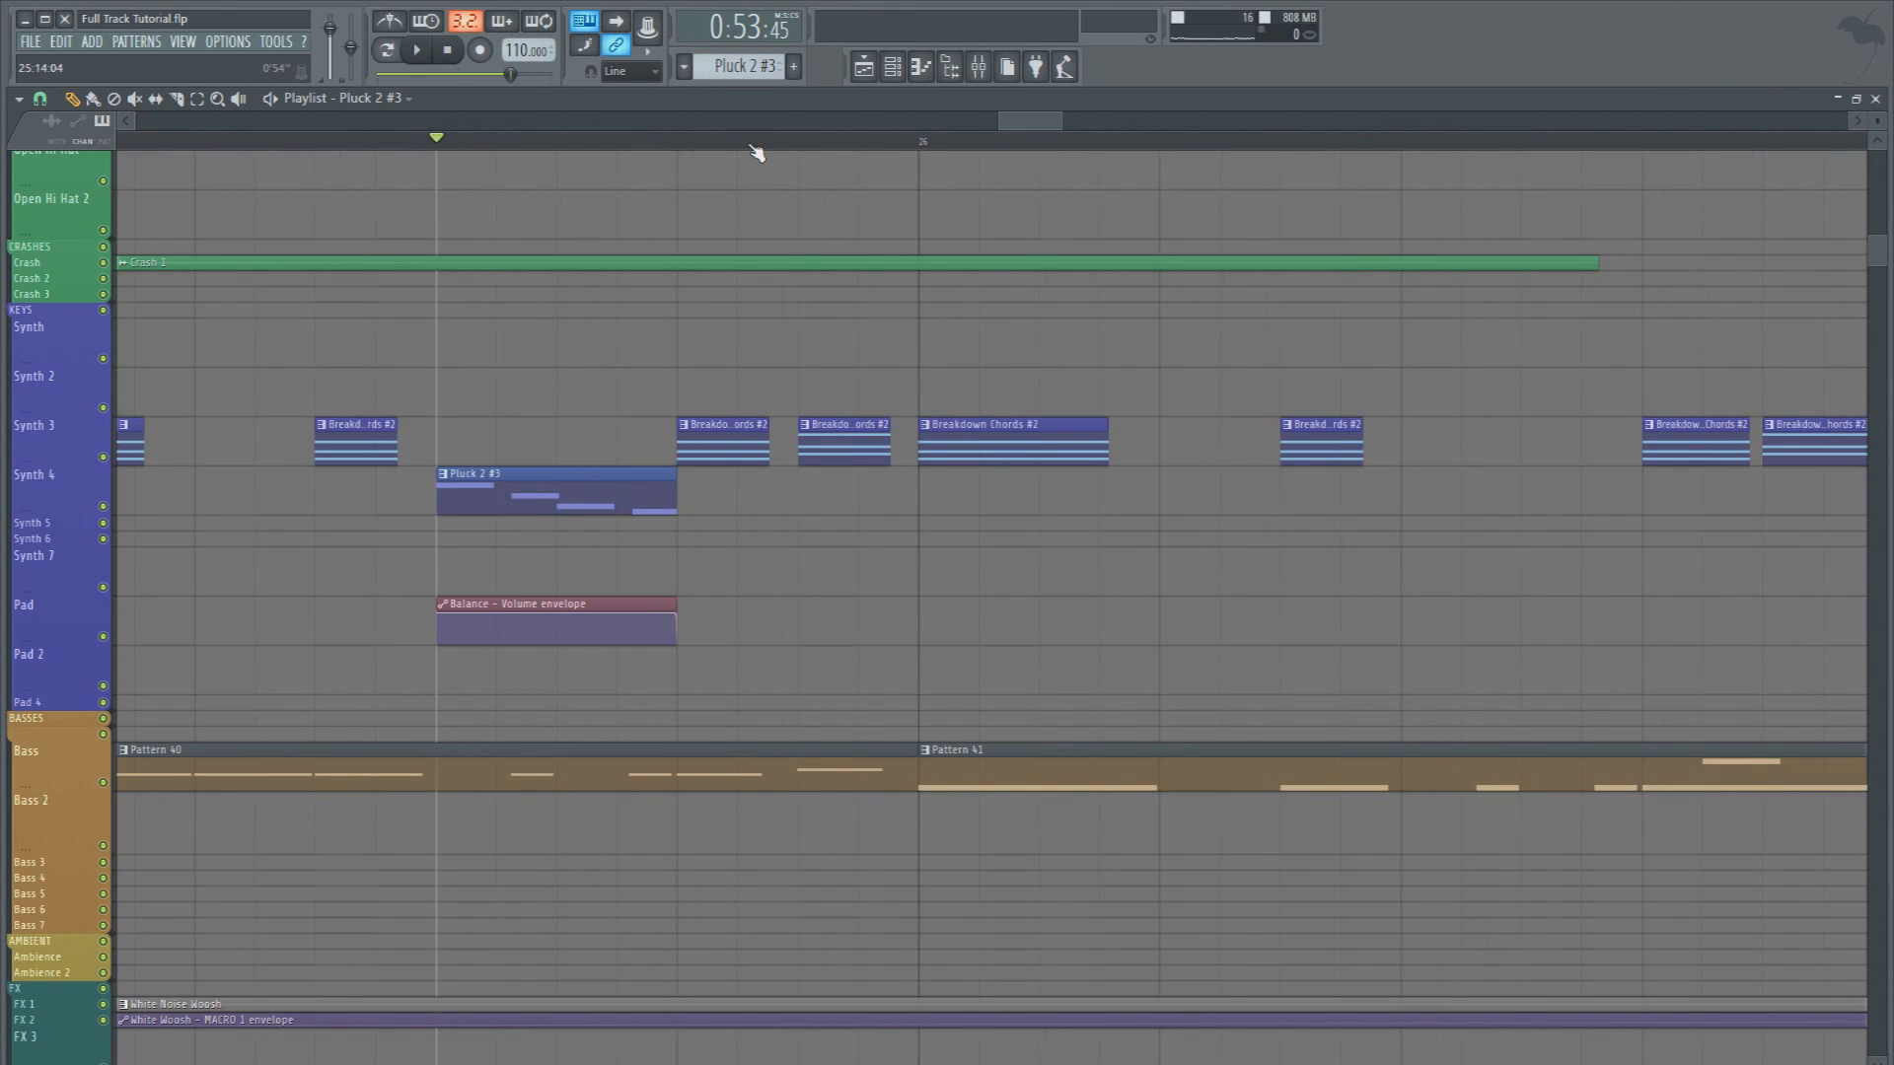
{"action": "scroll", "coordinate": [756, 152], "scroll_direction": "down", "scroll_amount": 2}
{"action": "left_click", "coordinate": [317, 146]}
{"action": "key", "text": "space"}
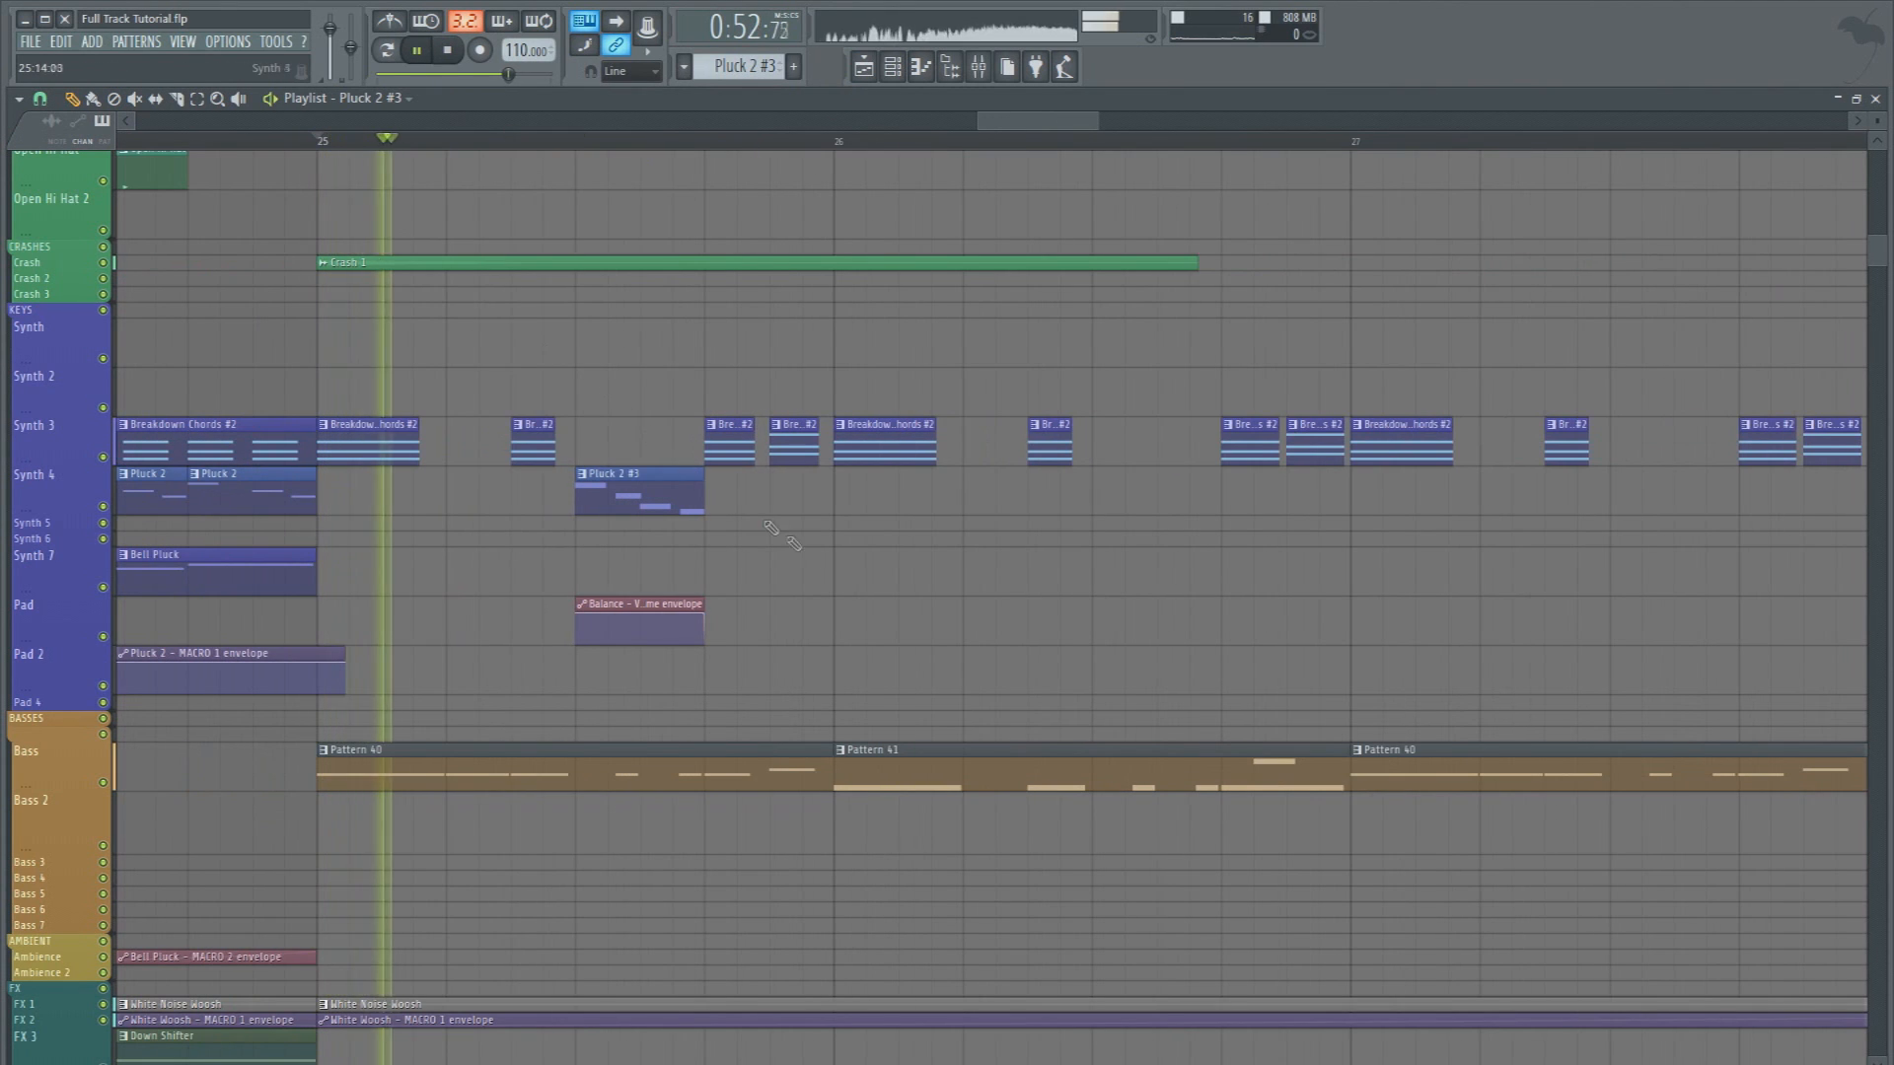
{"action": "key", "text": "space"}
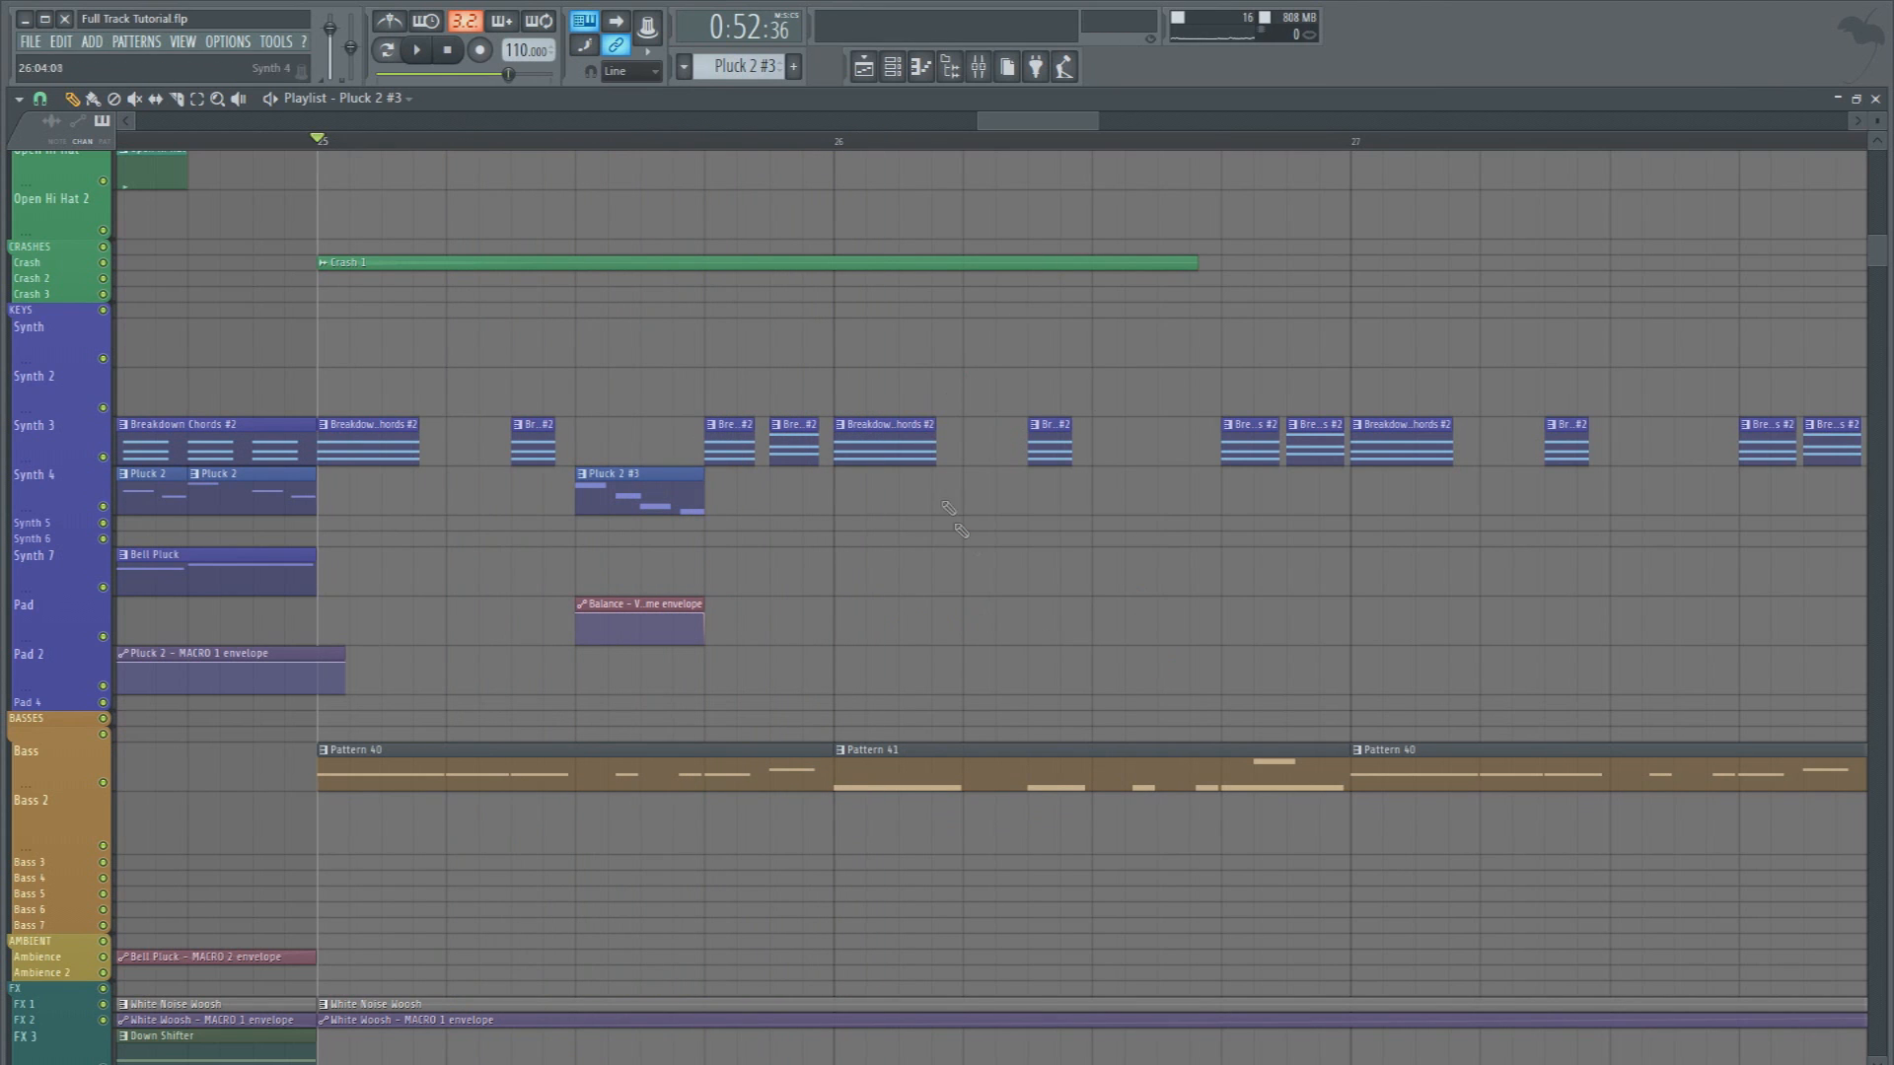
Add a Square Bass F#4 note on beat 2 of the bar 26 bass pattern, filling the gap between the wobble notes, and audition it
{"action": "double_click", "coordinate": [935, 783]}
{"action": "left_click", "coordinate": [435, 99]}
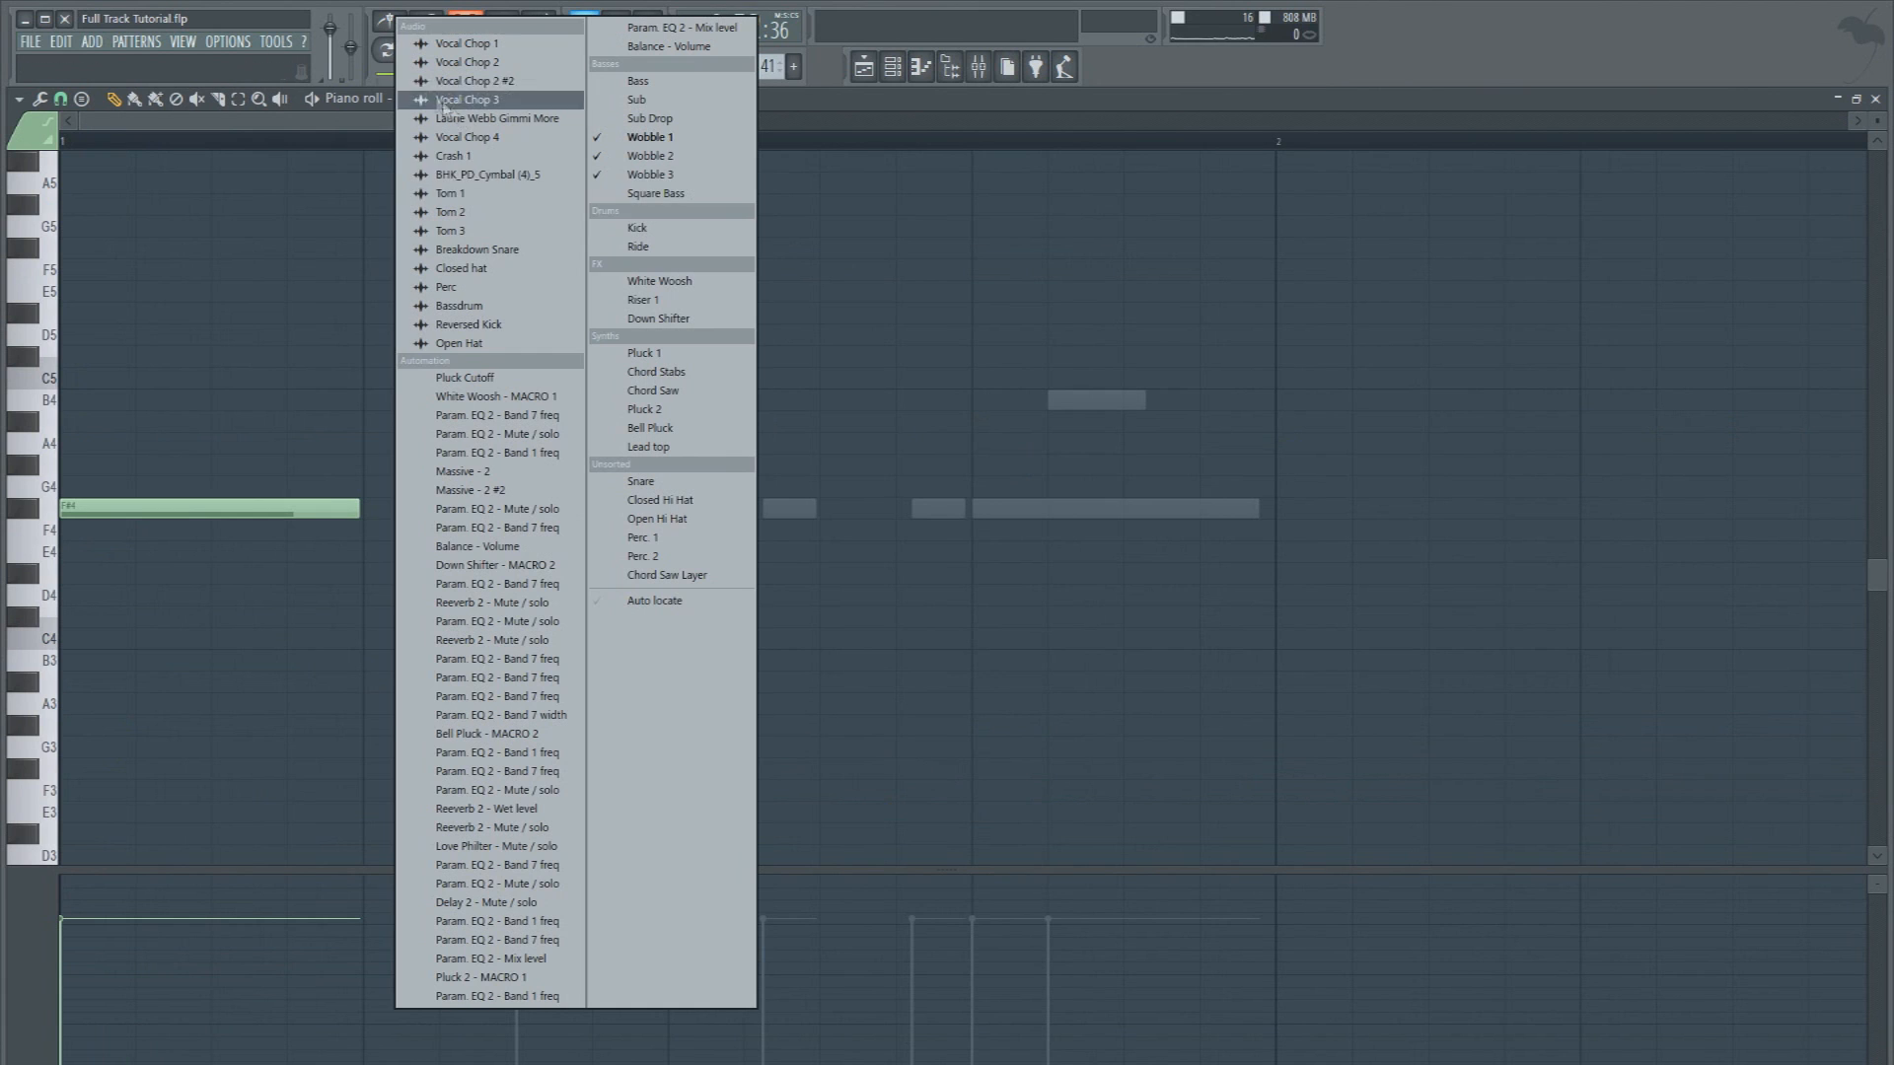
{"action": "left_click", "coordinate": [671, 193]}
{"action": "left_click", "coordinate": [371, 617]}
{"action": "left_click_drag", "start_coordinate": [371, 628], "coordinate": [373, 639]}
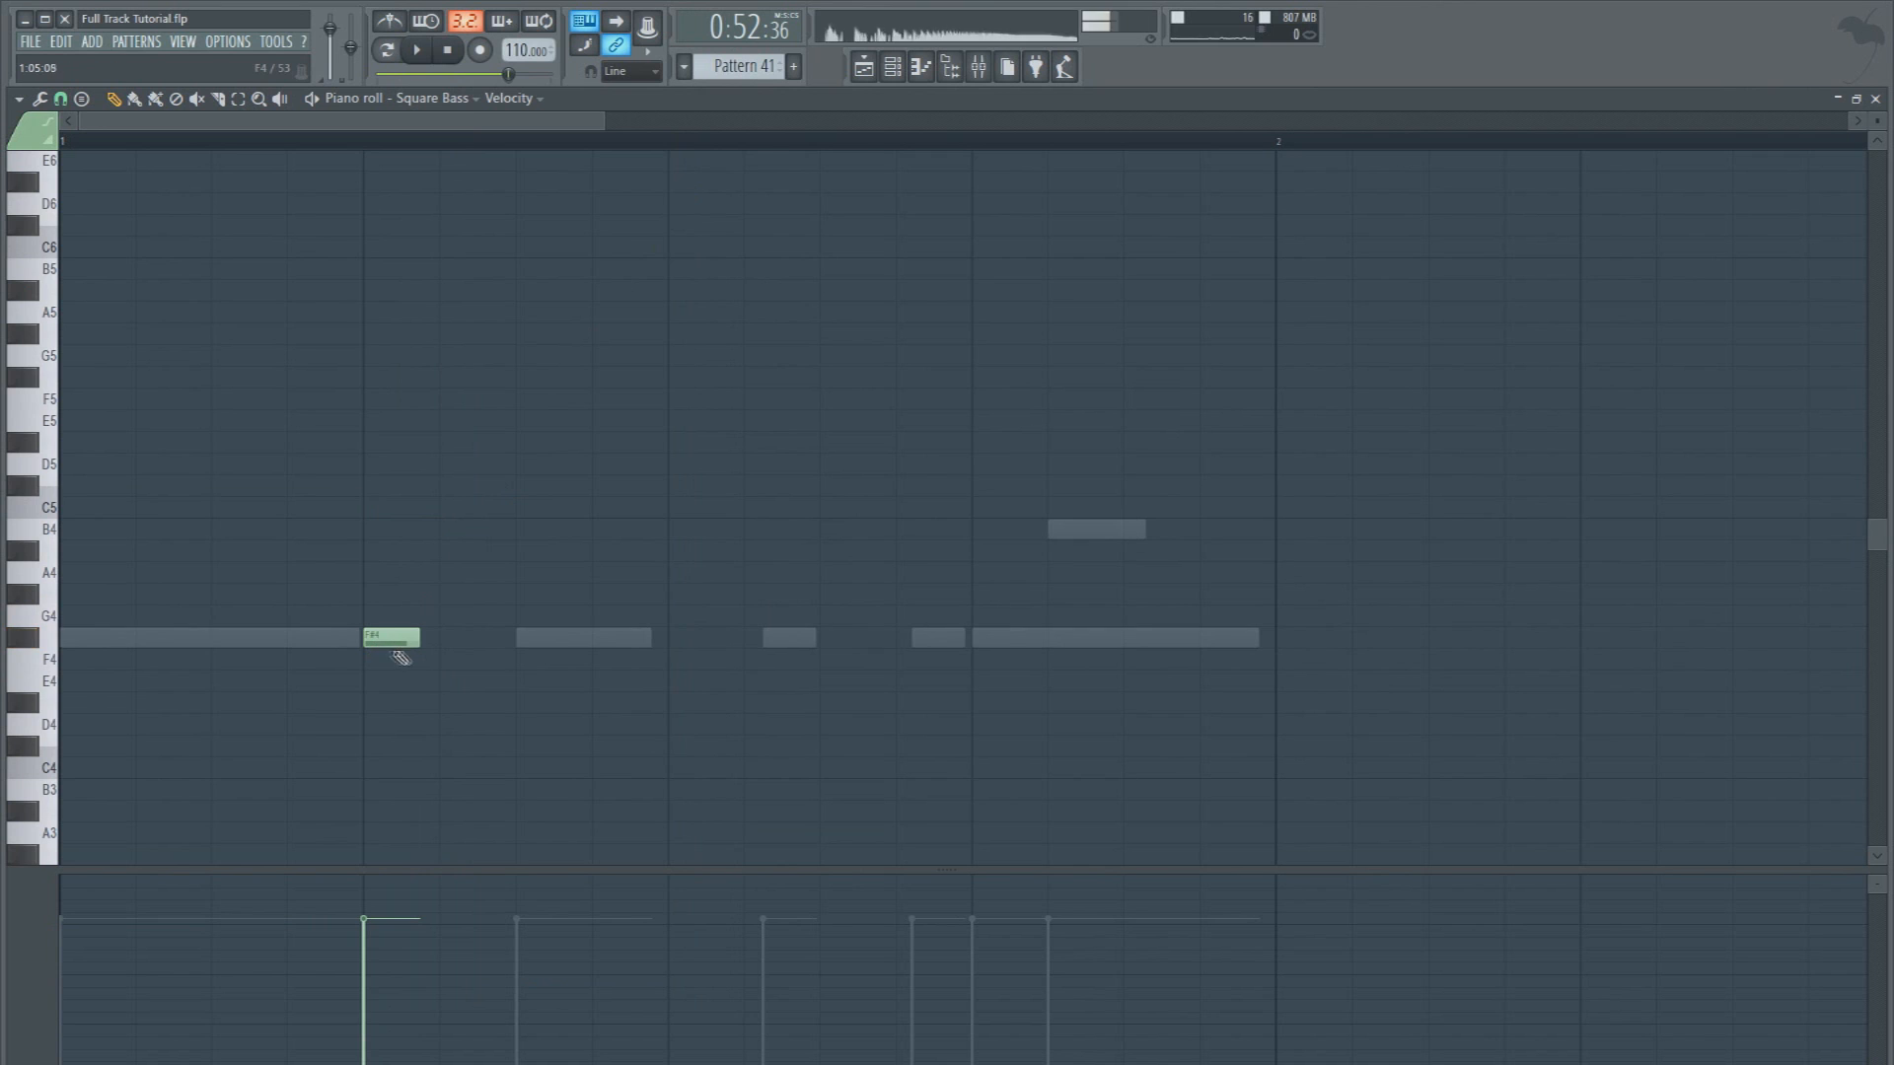
{"action": "key", "text": "space"}
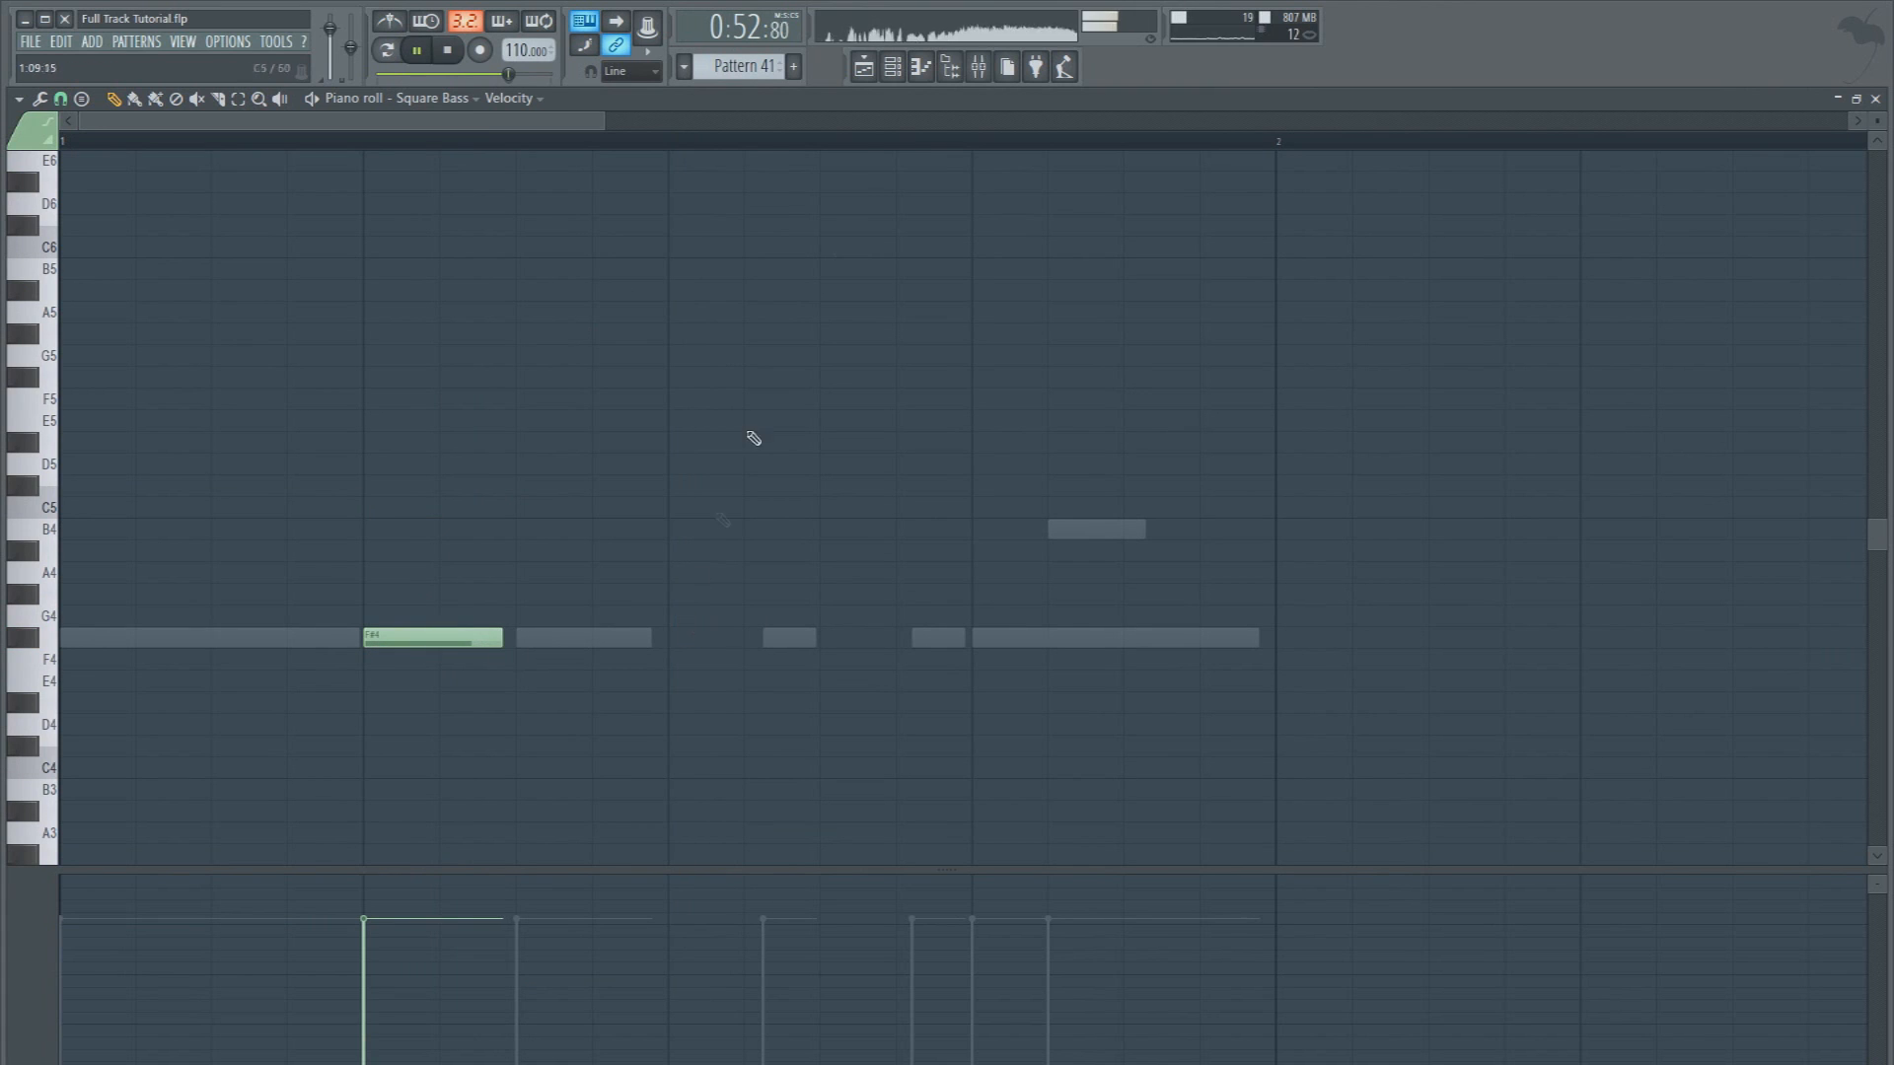
{"action": "left_click", "coordinate": [874, 71]}
{"action": "key", "text": "space"}
{"action": "key", "text": "space"}
{"action": "key", "text": "space"}
Merge all the Breakdown Chords #2 stab clips from bar 25 to bar 29 into one pattern clip
{"action": "scroll", "coordinate": [582, 153], "scroll_direction": "down", "scroll_amount": 2}
{"action": "left_click_drag", "start_coordinate": [1571, 464], "coordinate": [437, 416]}
{"action": "left_click", "coordinate": [19, 99]}
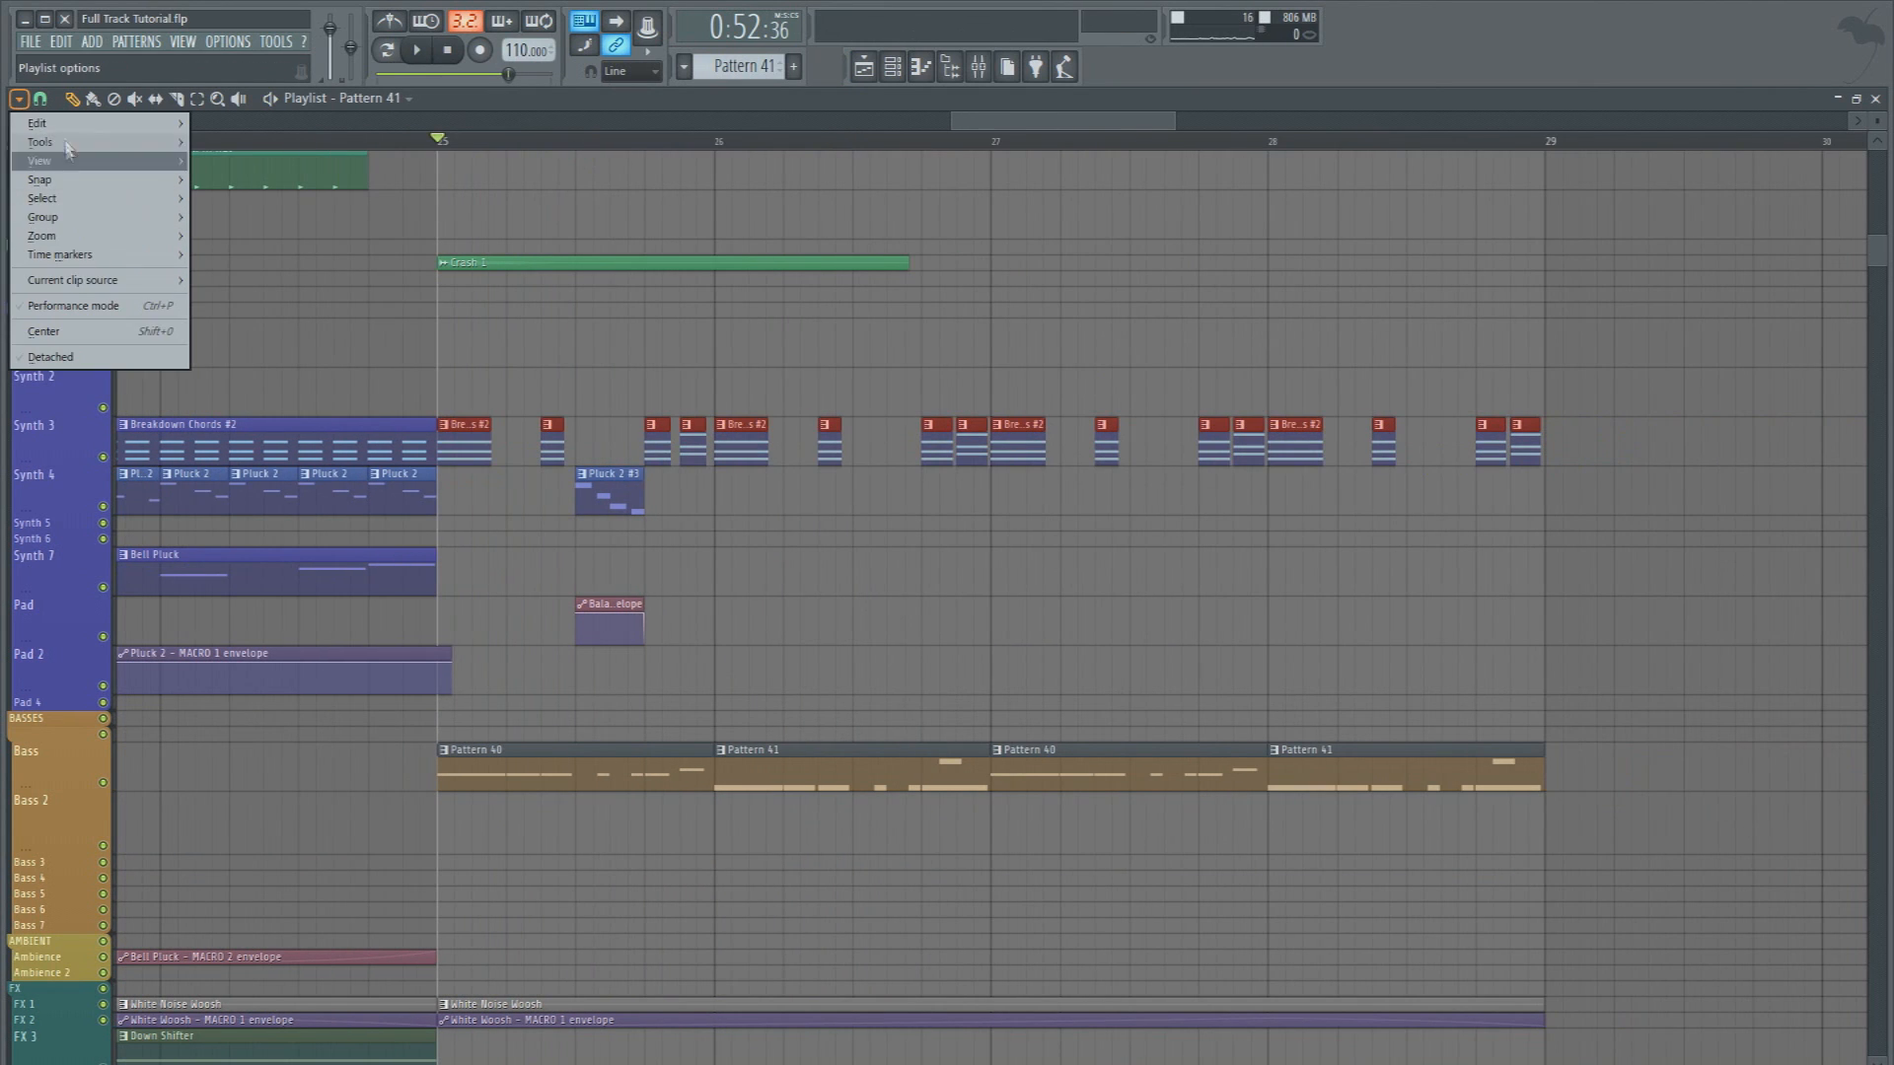
{"action": "mouse_move", "coordinate": [59, 123]}
{"action": "left_click", "coordinate": [360, 440]}
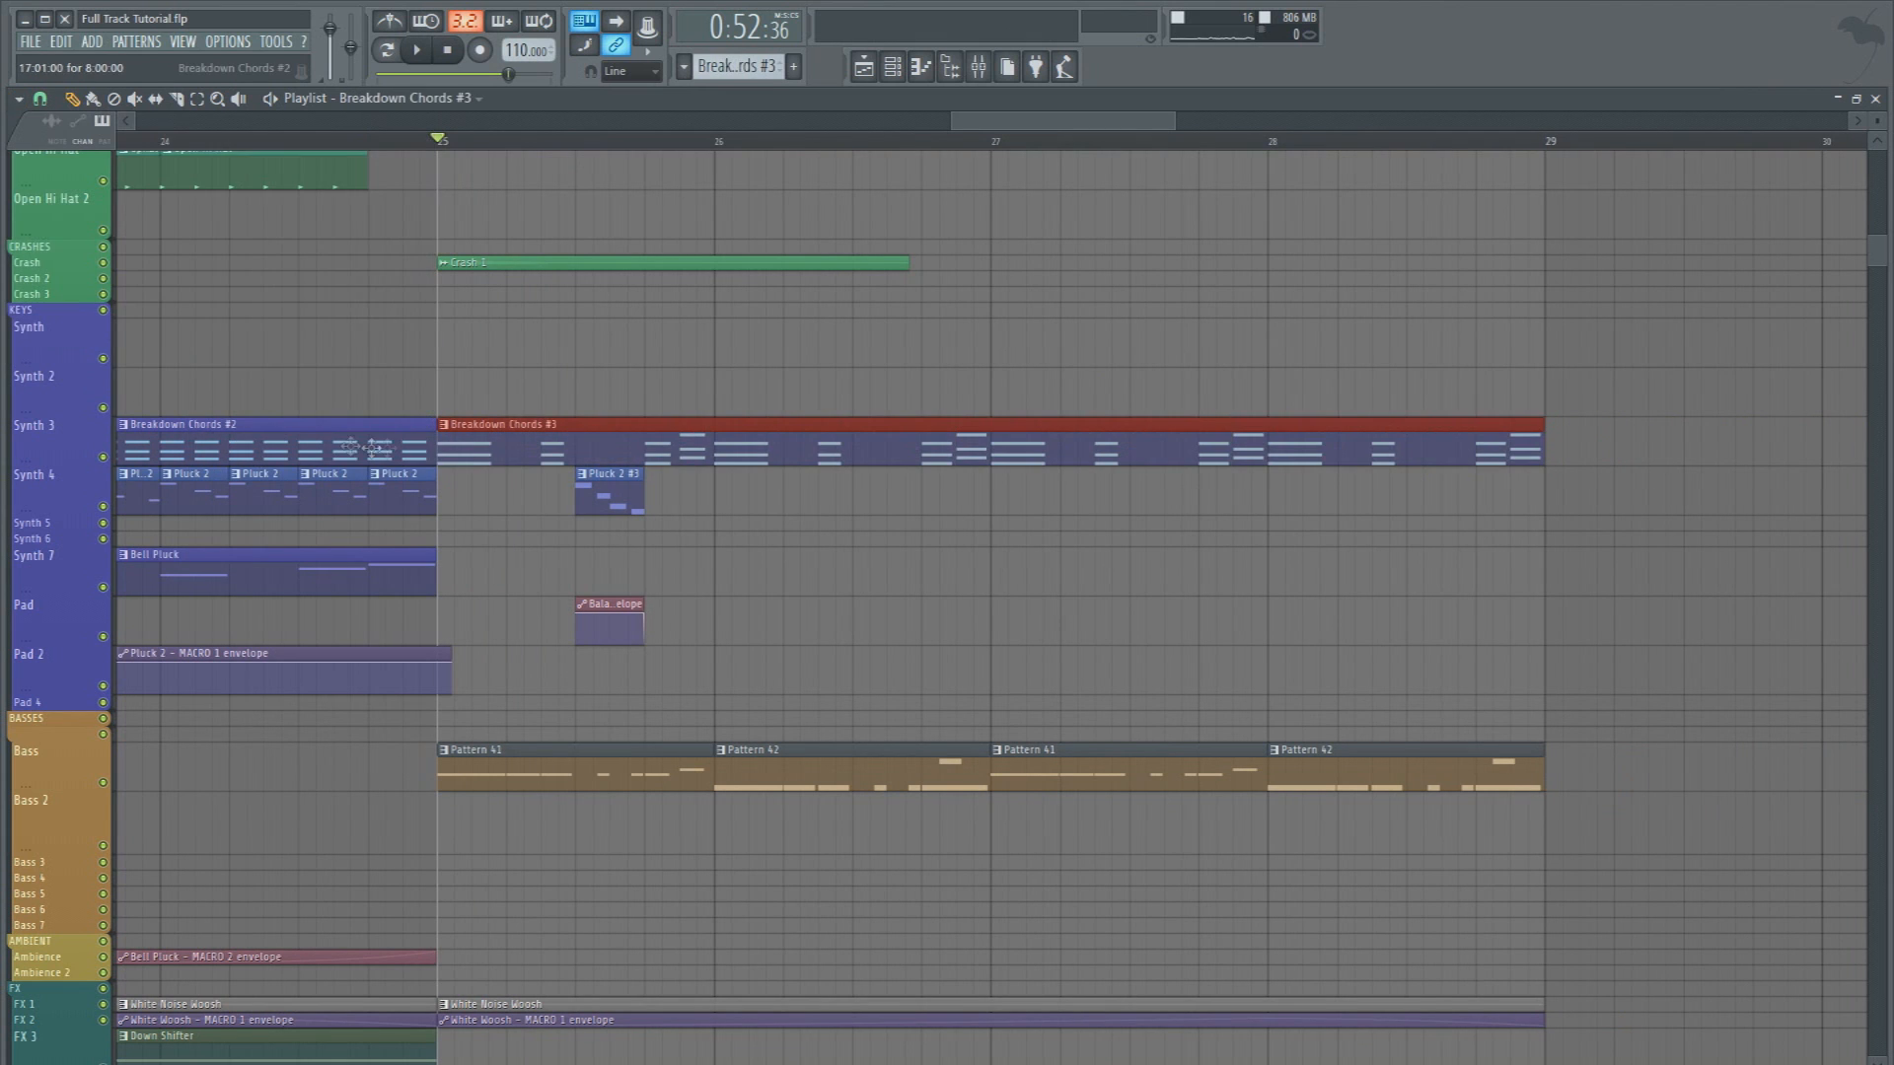
Open the merged Breakdown Chords #3 pattern and add a new Massive channel to the Synths group
{"action": "double_click", "coordinate": [480, 458]}
{"action": "left_click", "coordinate": [893, 69]}
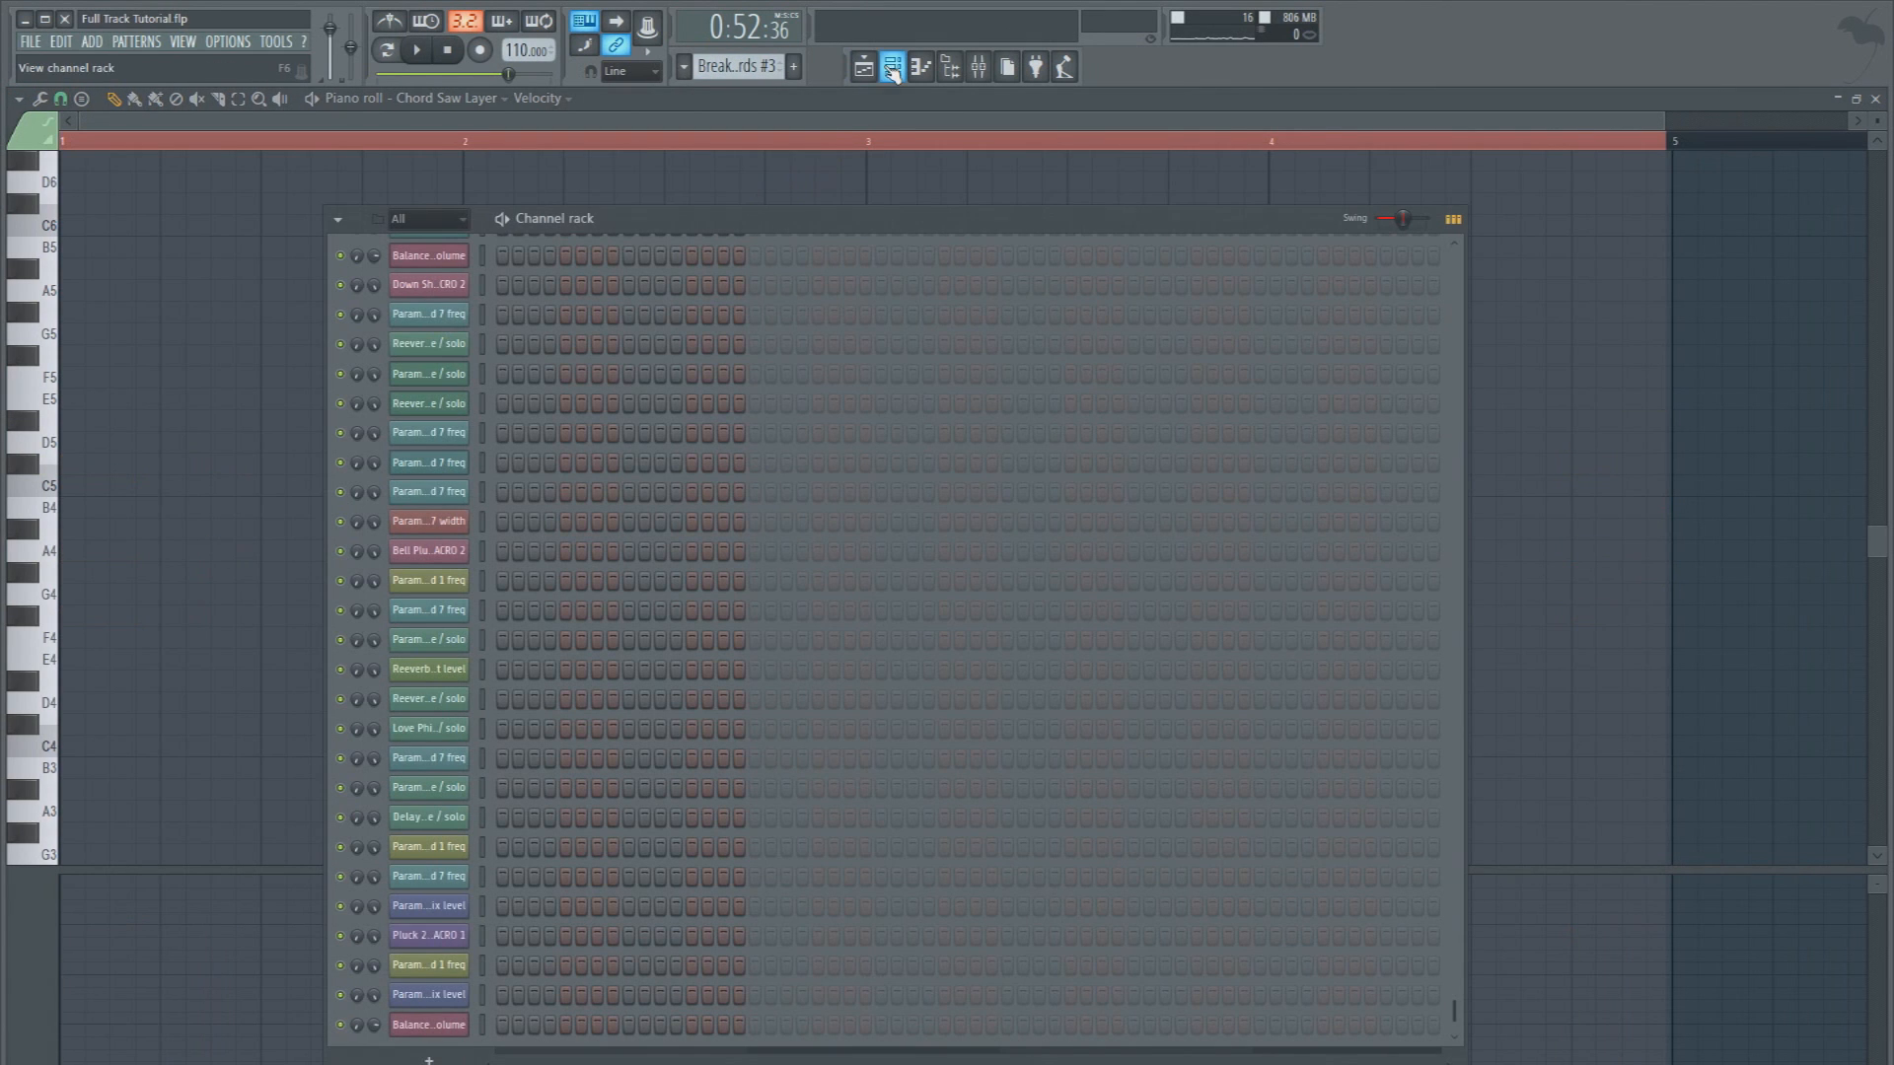
{"action": "left_click", "coordinate": [447, 224]}
{"action": "left_click", "coordinate": [443, 439]}
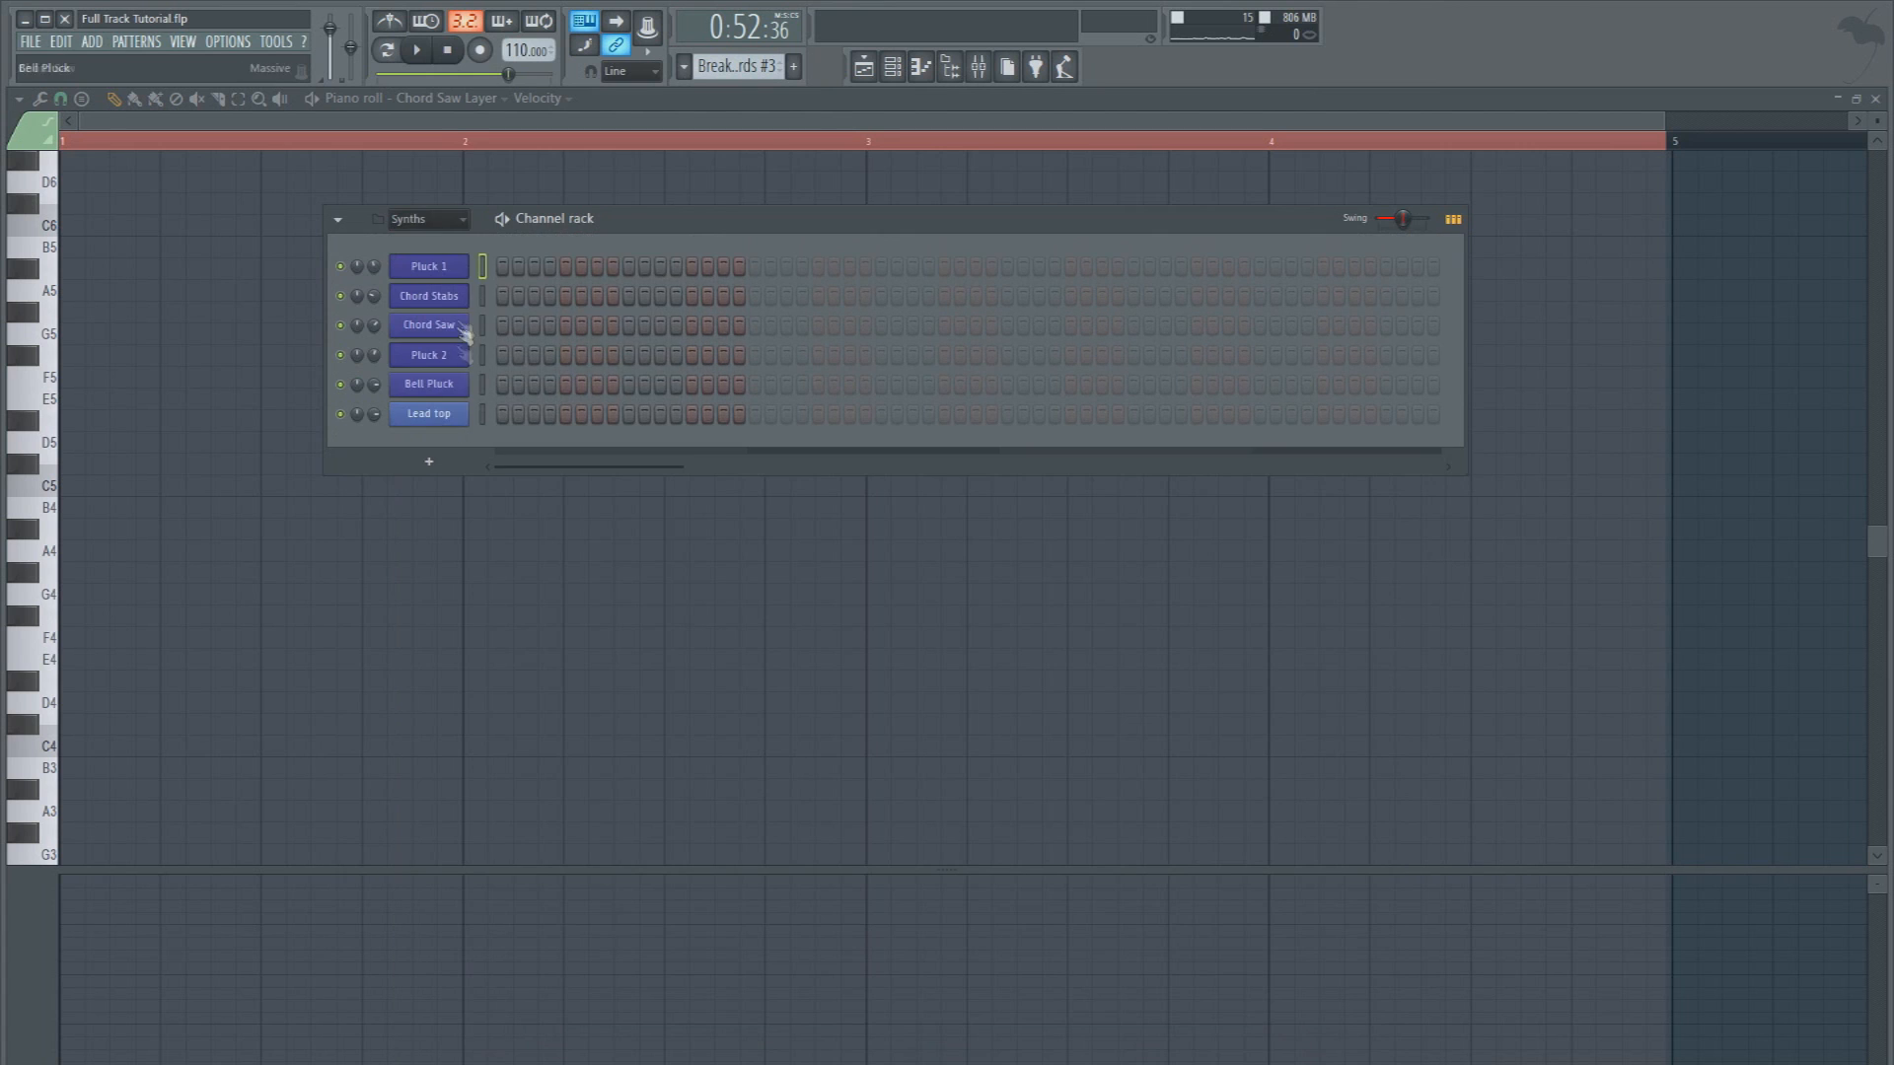
{"action": "left_click", "coordinate": [428, 460]}
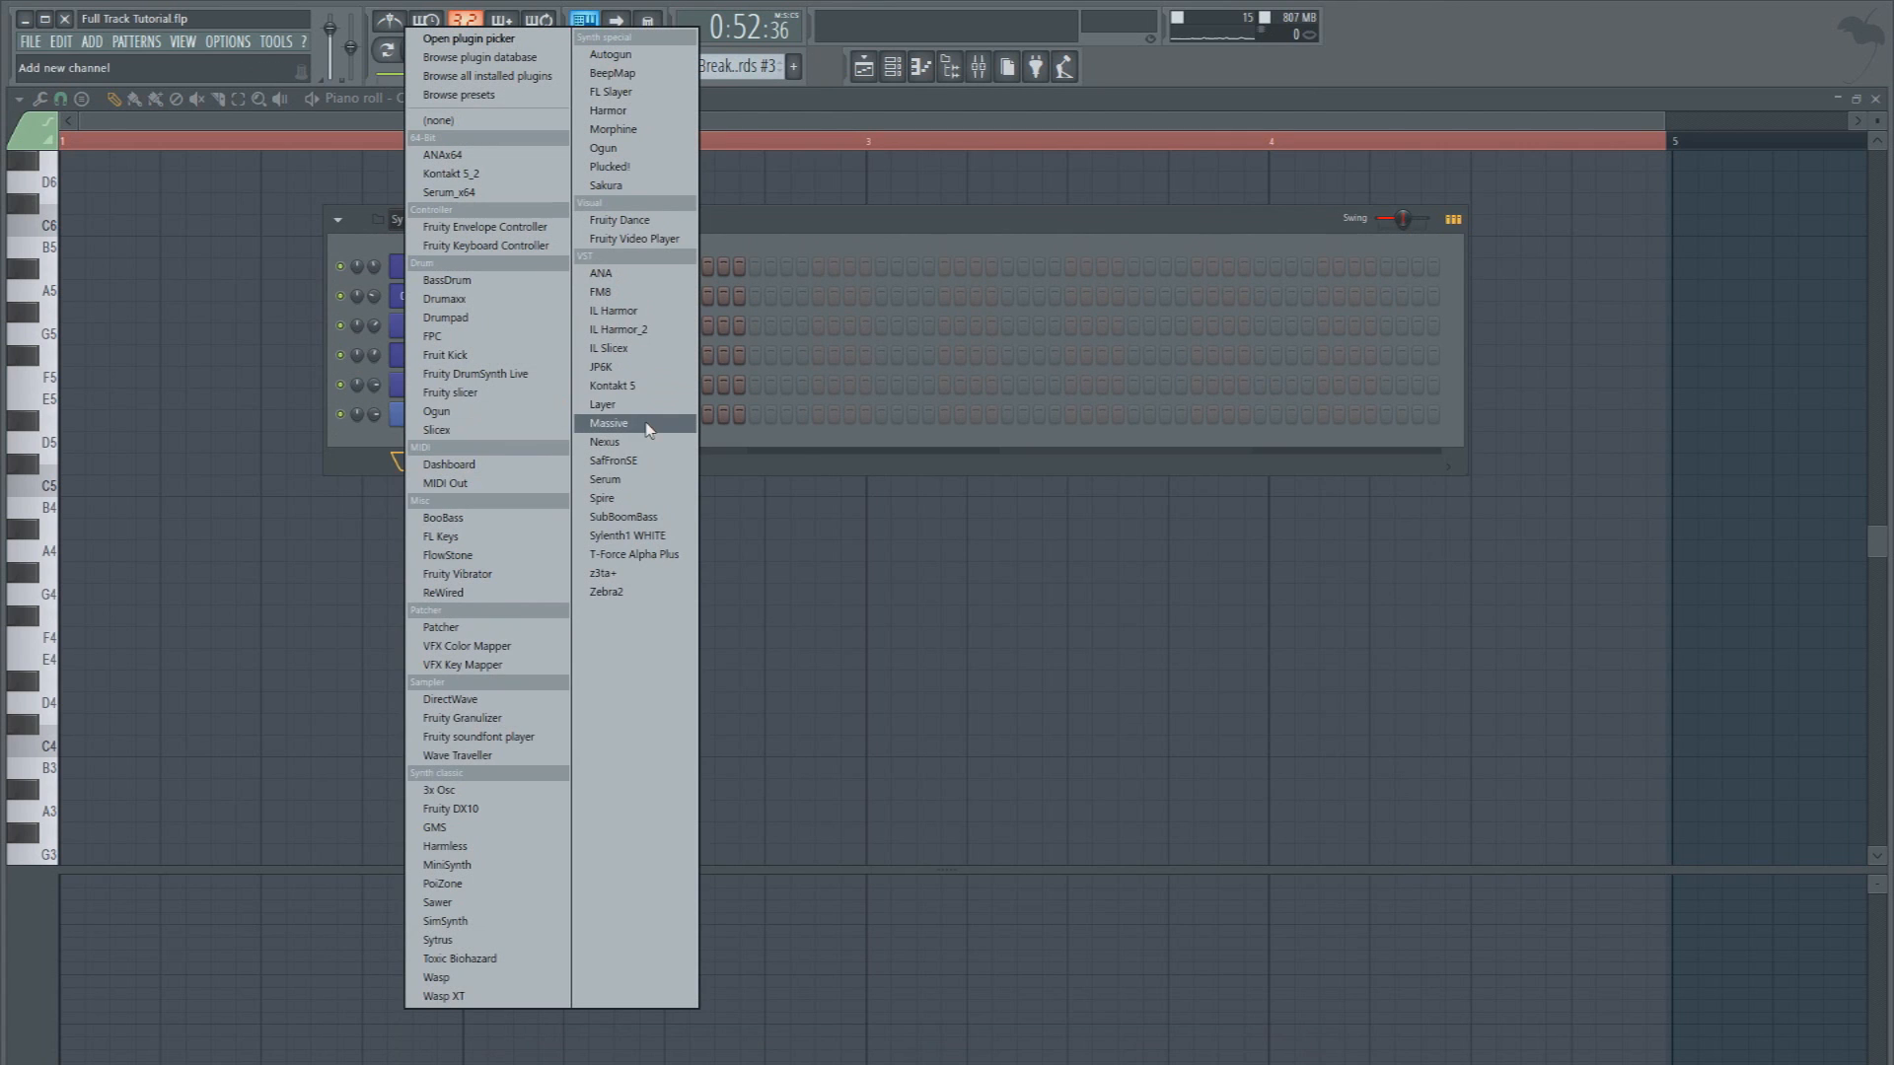
{"action": "left_click", "coordinate": [609, 423]}
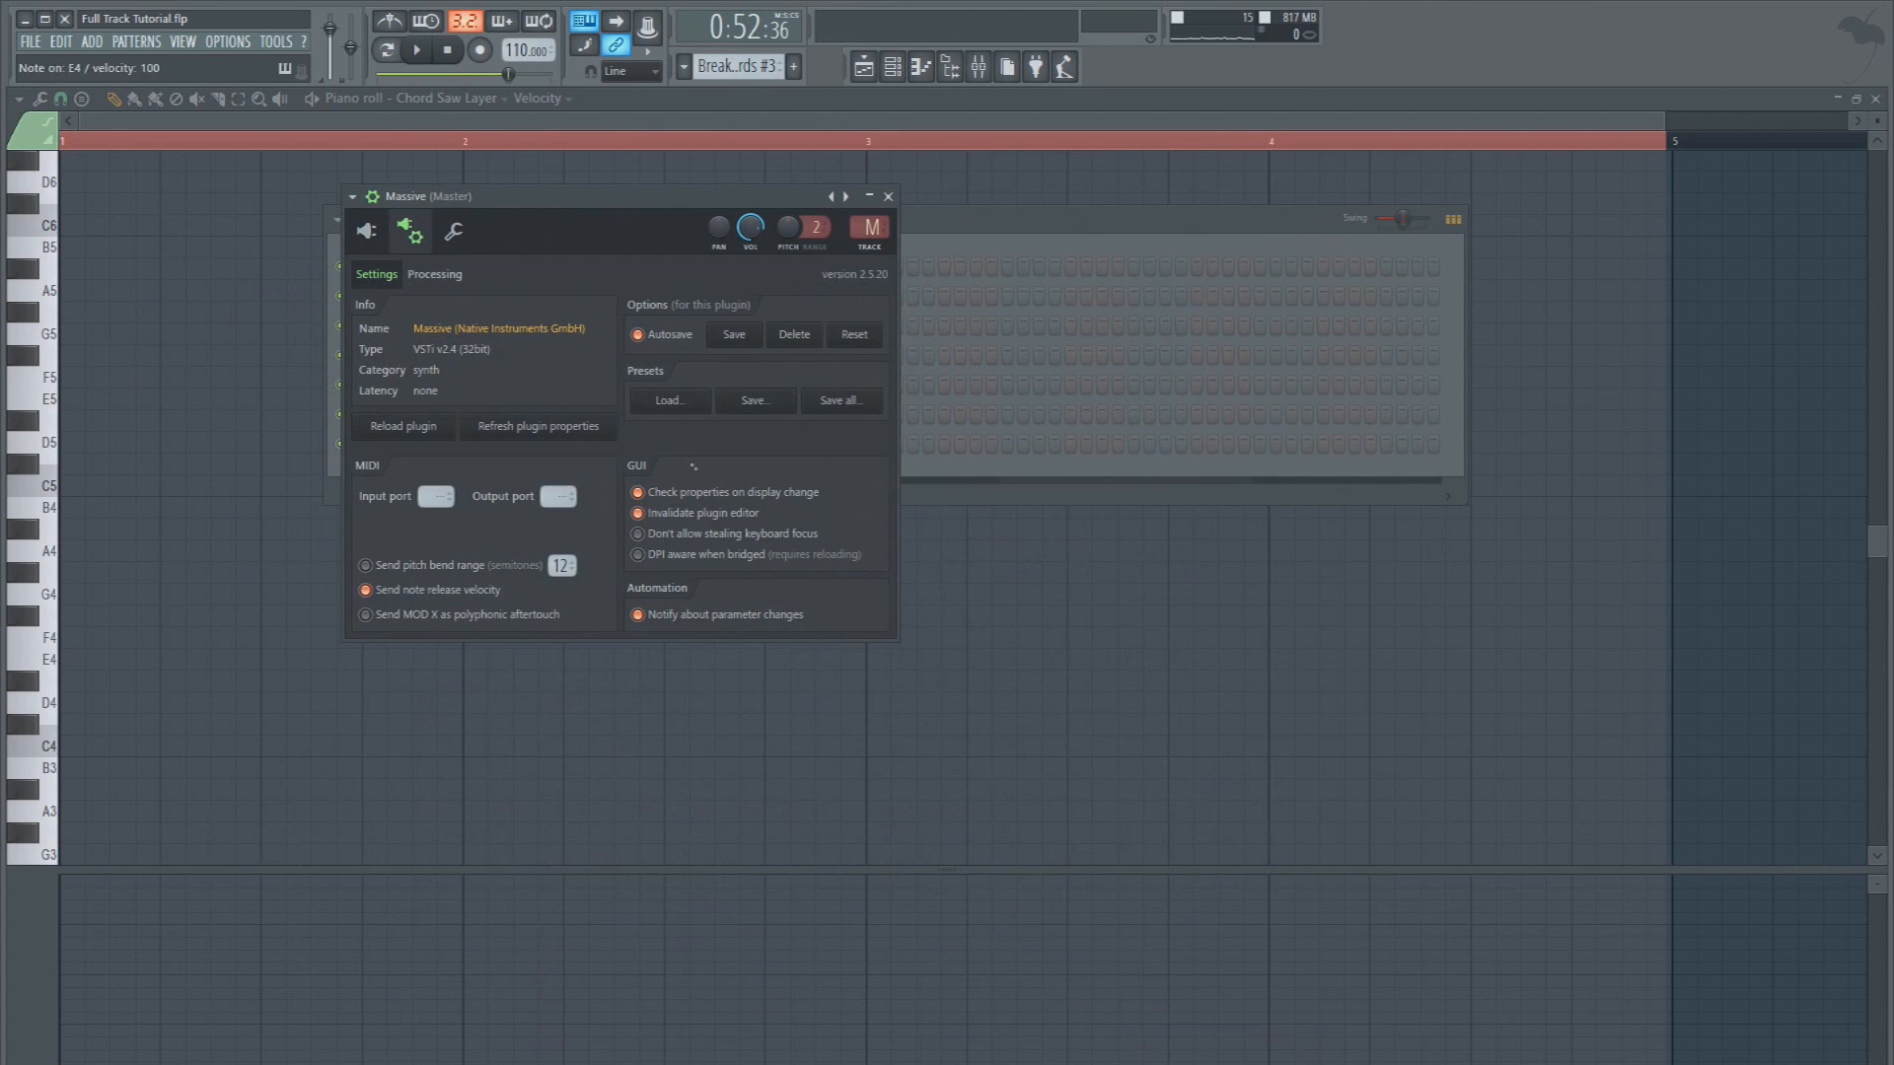
{"action": "left_click", "coordinate": [398, 219]}
Set Massive's OSC1 wavetable to Additive Mix II and adjust the attack of envelope 4
{"action": "left_click", "coordinate": [448, 282]}
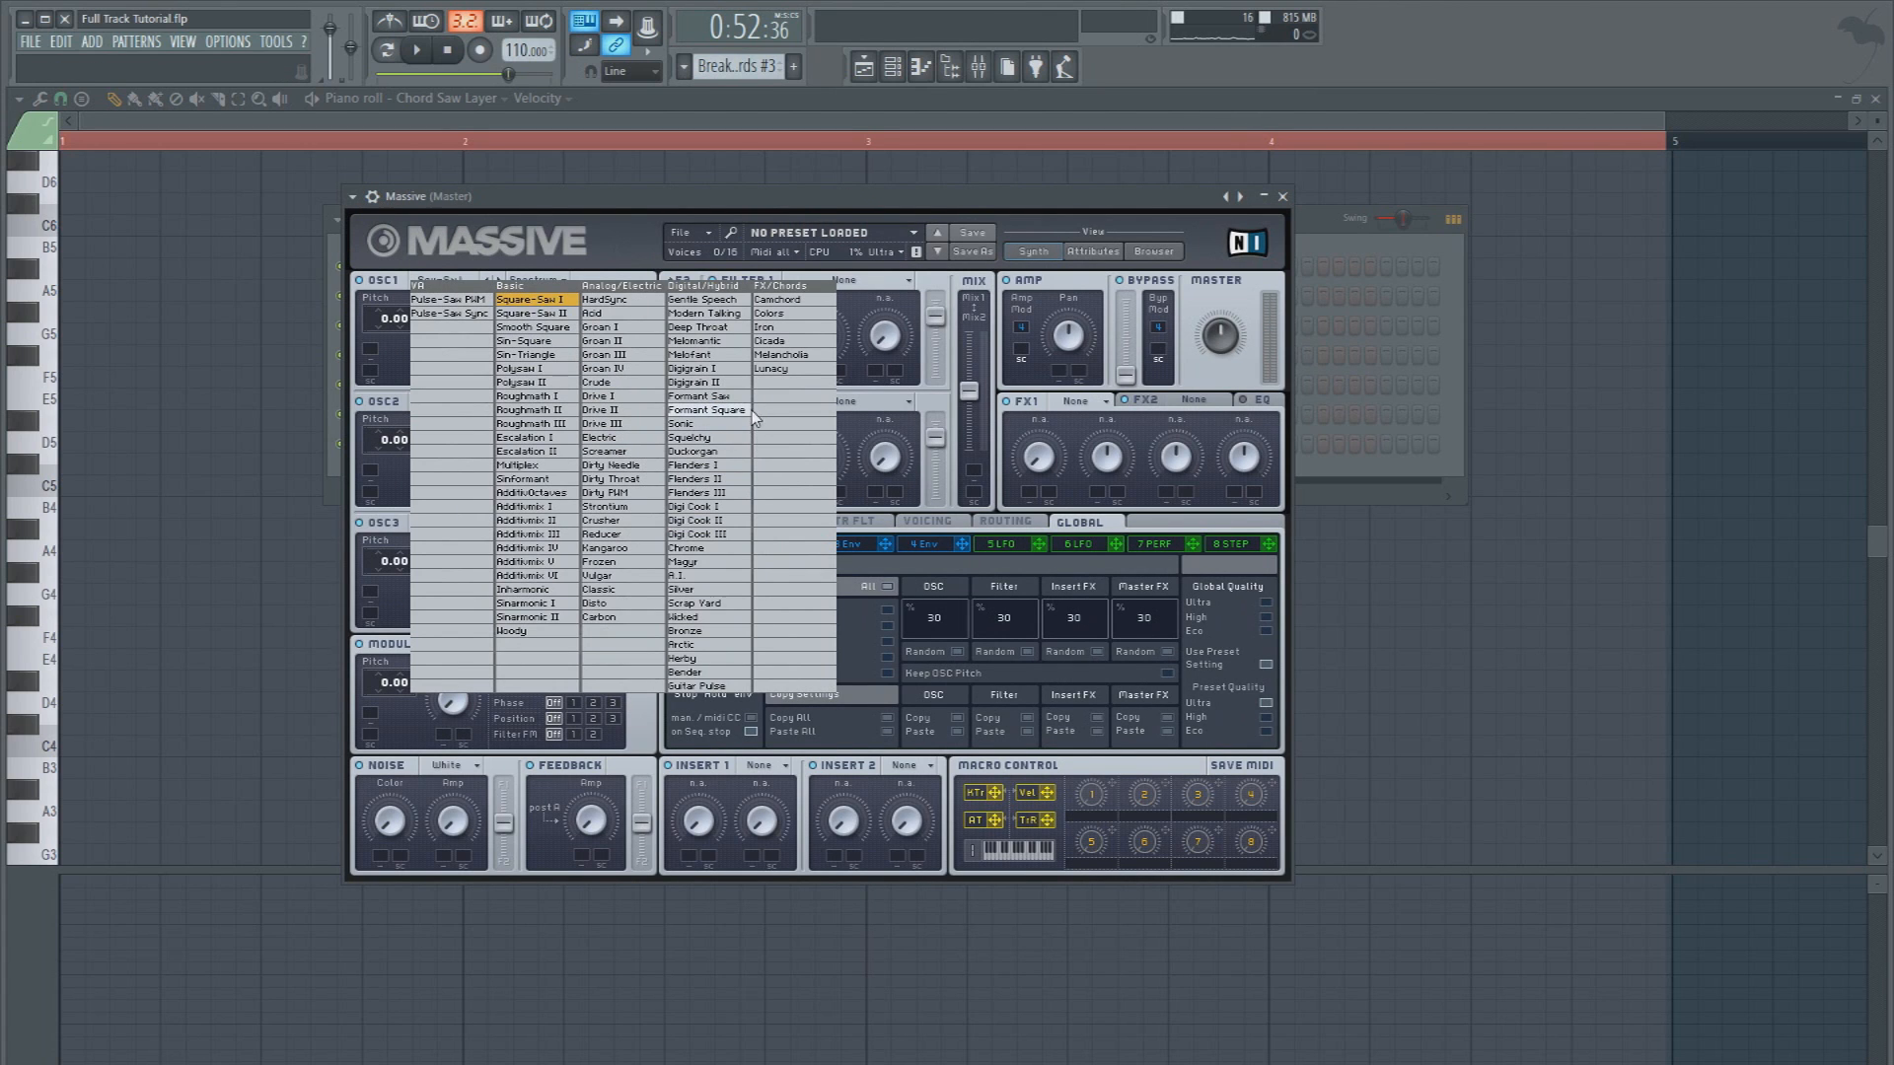
{"action": "left_click", "coordinate": [547, 525]}
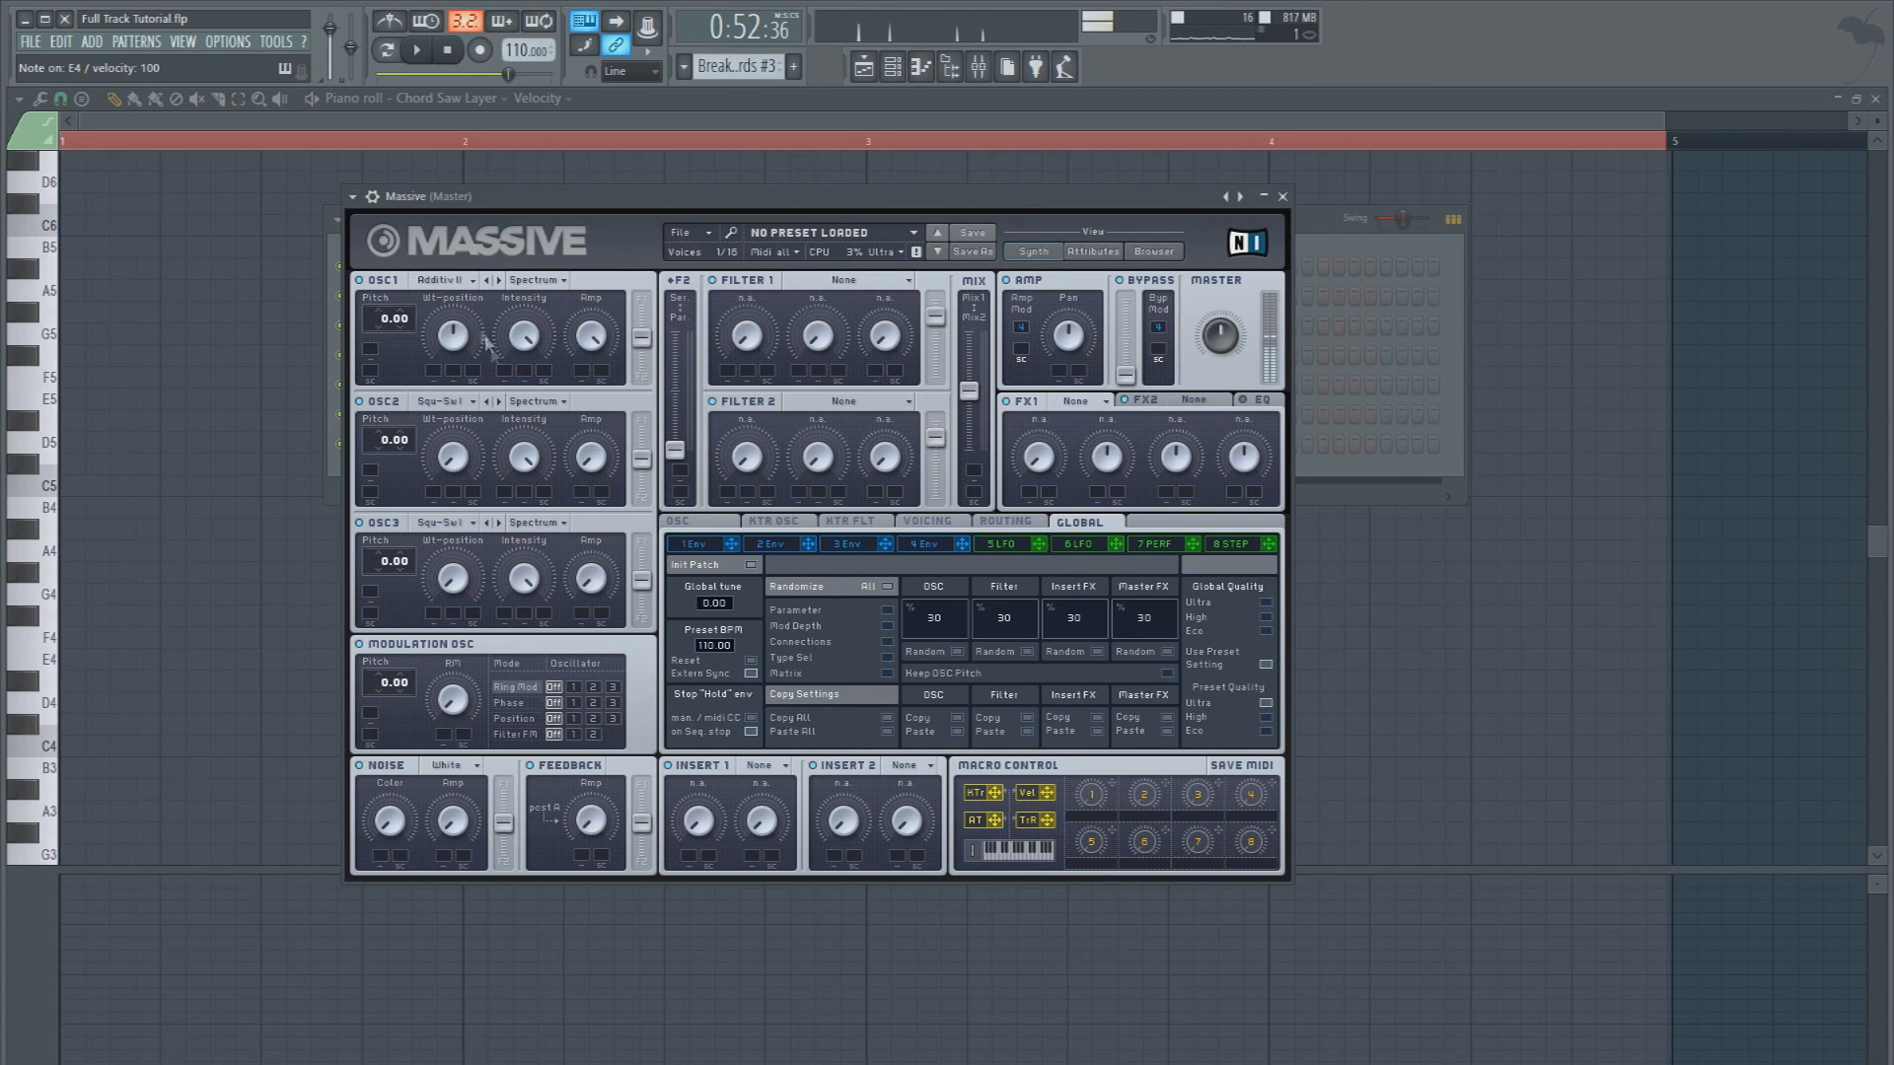
{"action": "left_click", "coordinate": [917, 544]}
{"action": "left_click_drag", "start_coordinate": [772, 702], "coordinate": [772, 719]}
Put the chord stab notes into the new Massive channel's piano roll and play them
{"action": "left_click", "coordinate": [353, 198]}
{"action": "left_click", "coordinate": [370, 220]}
{"action": "key", "text": "space"}
{"action": "key", "text": "space"}
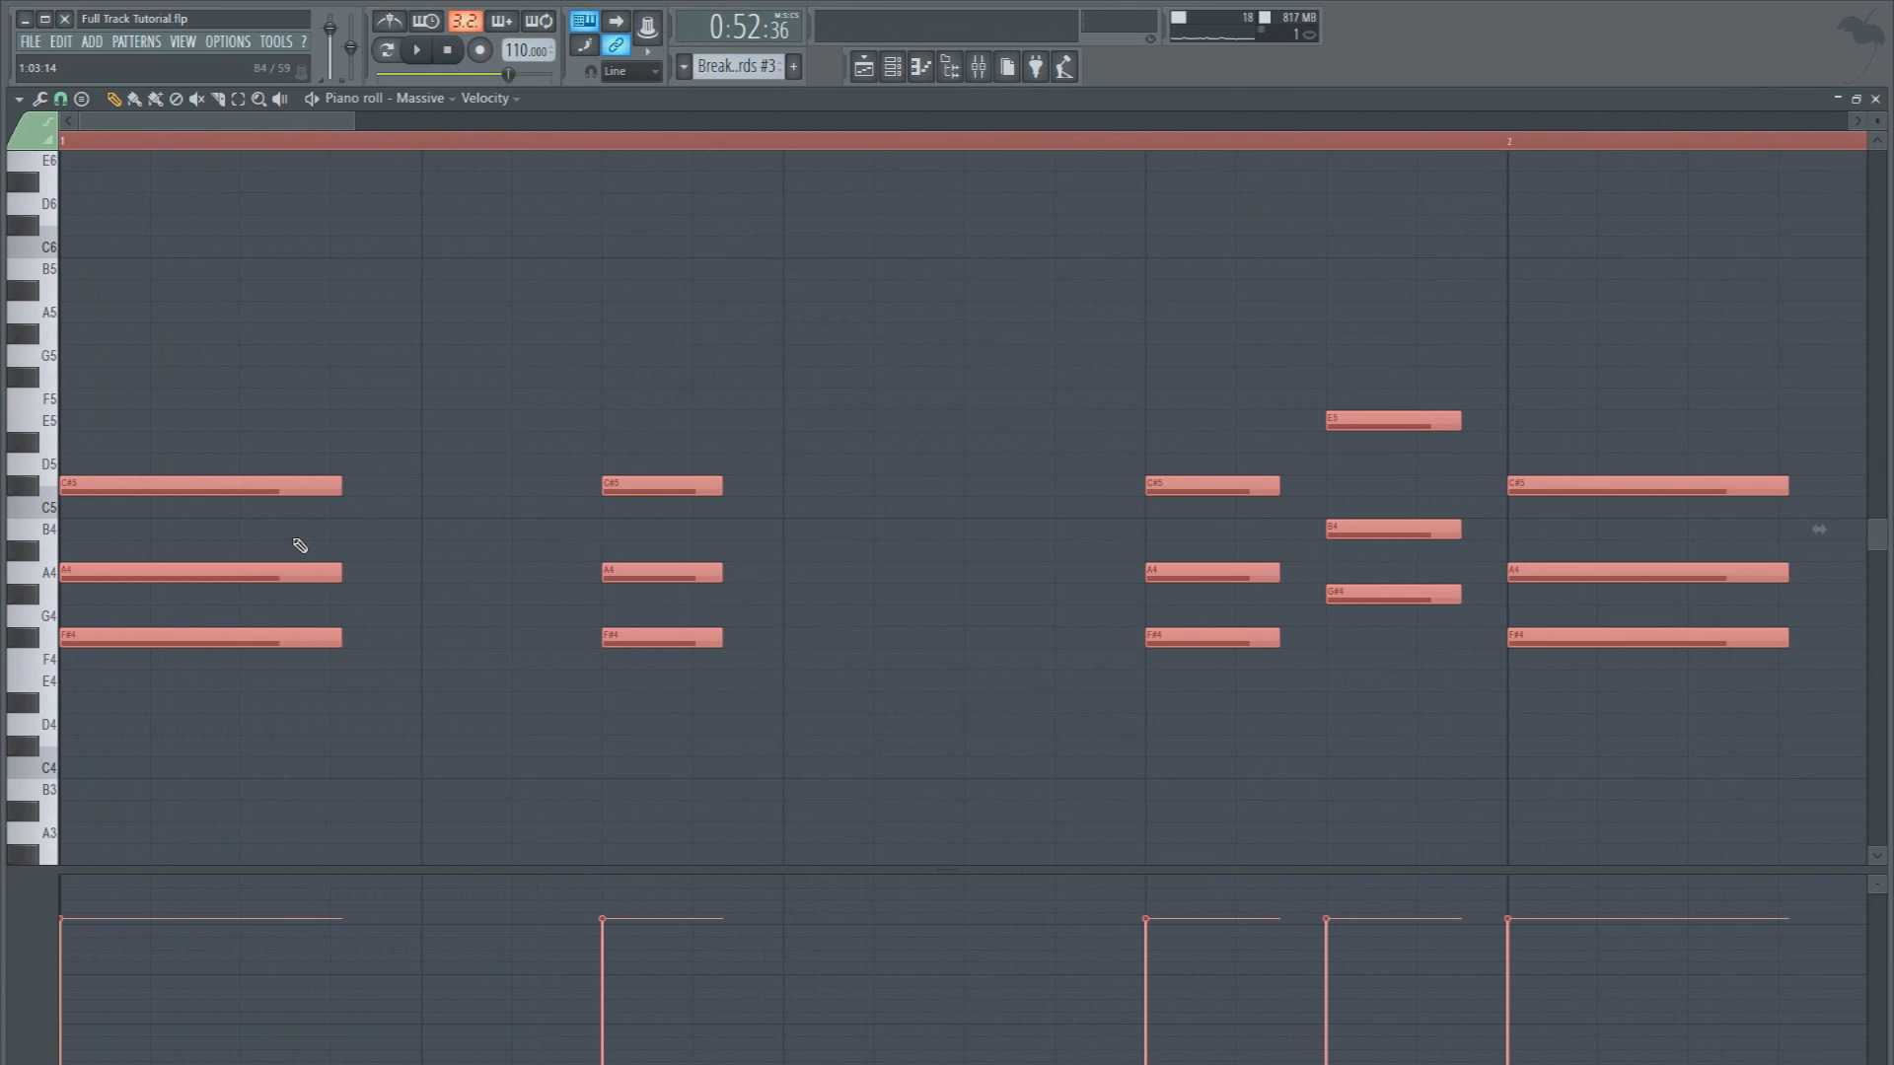
Raise Massive's OSC1 wavetable position to about the middle and set its amp to 0.8125 while auditioning the chords
{"action": "left_click", "coordinate": [892, 66]}
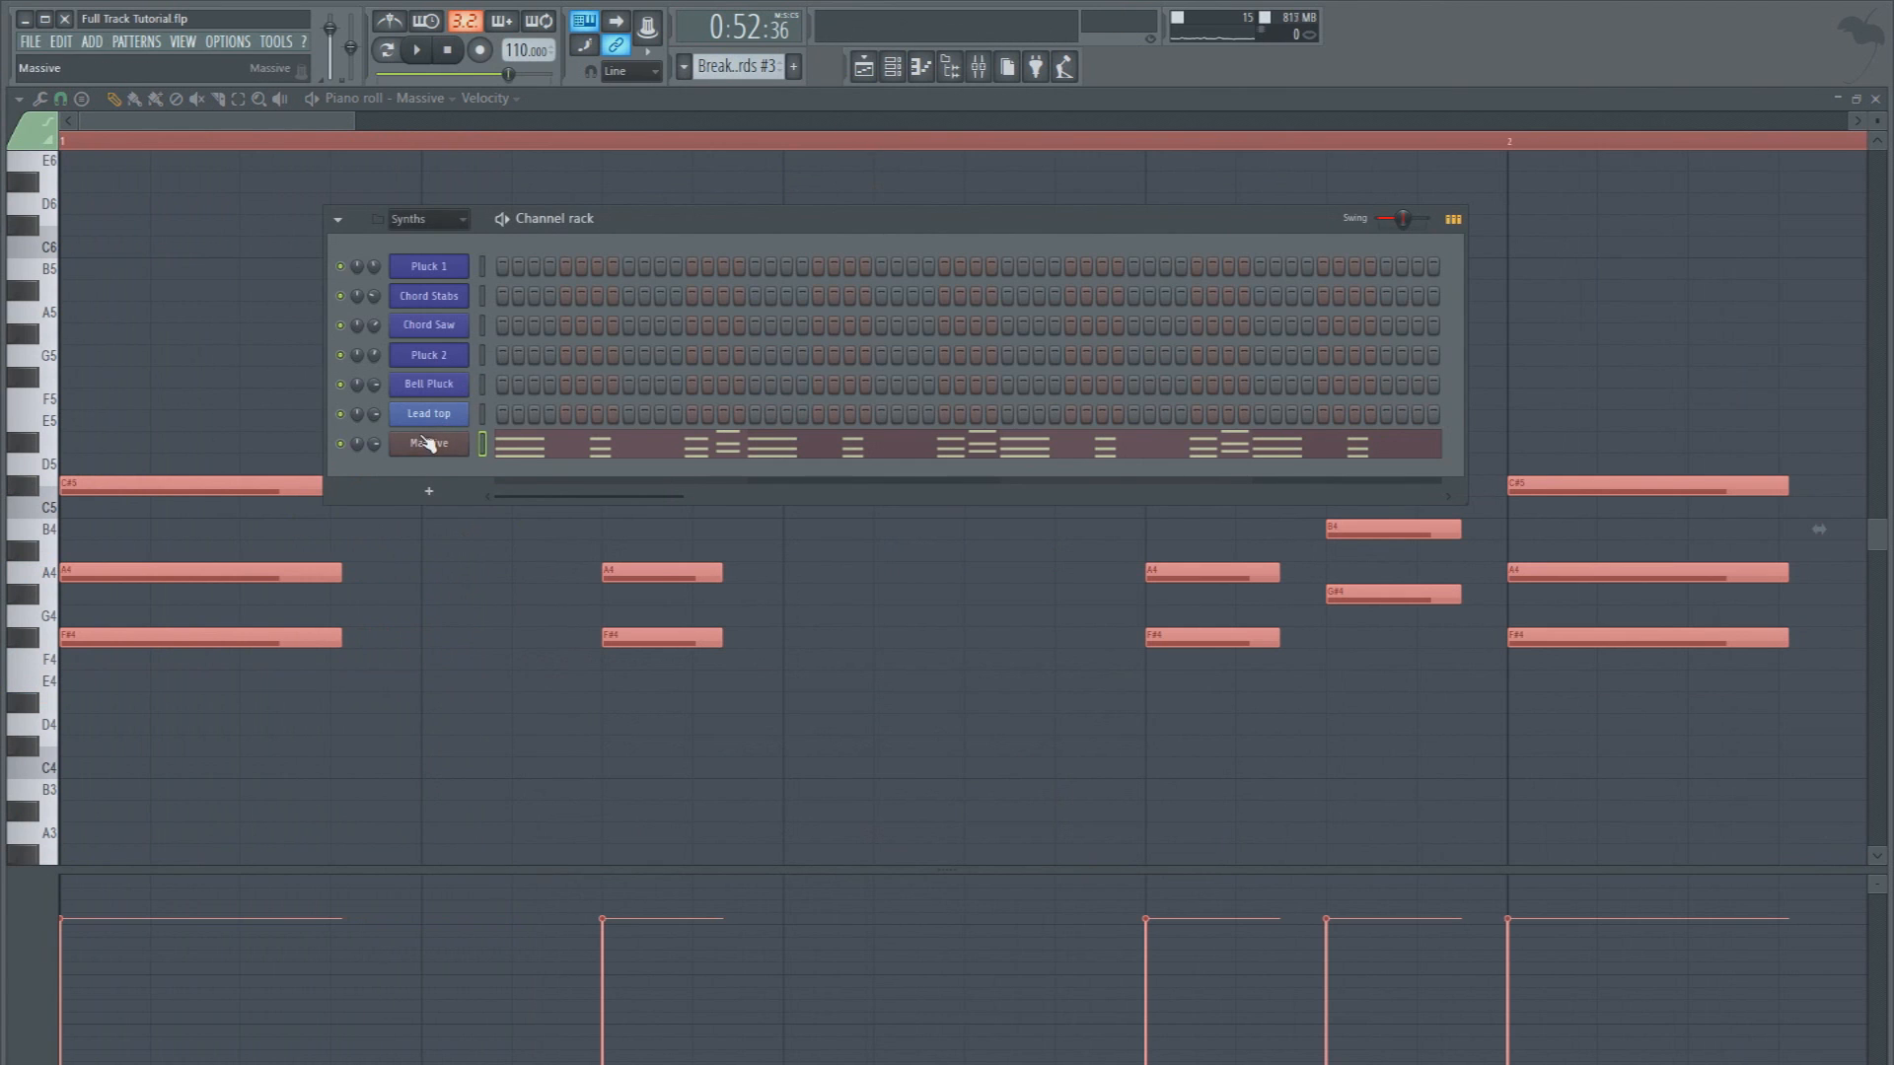
{"action": "left_click", "coordinate": [426, 441]}
{"action": "key", "text": "space"}
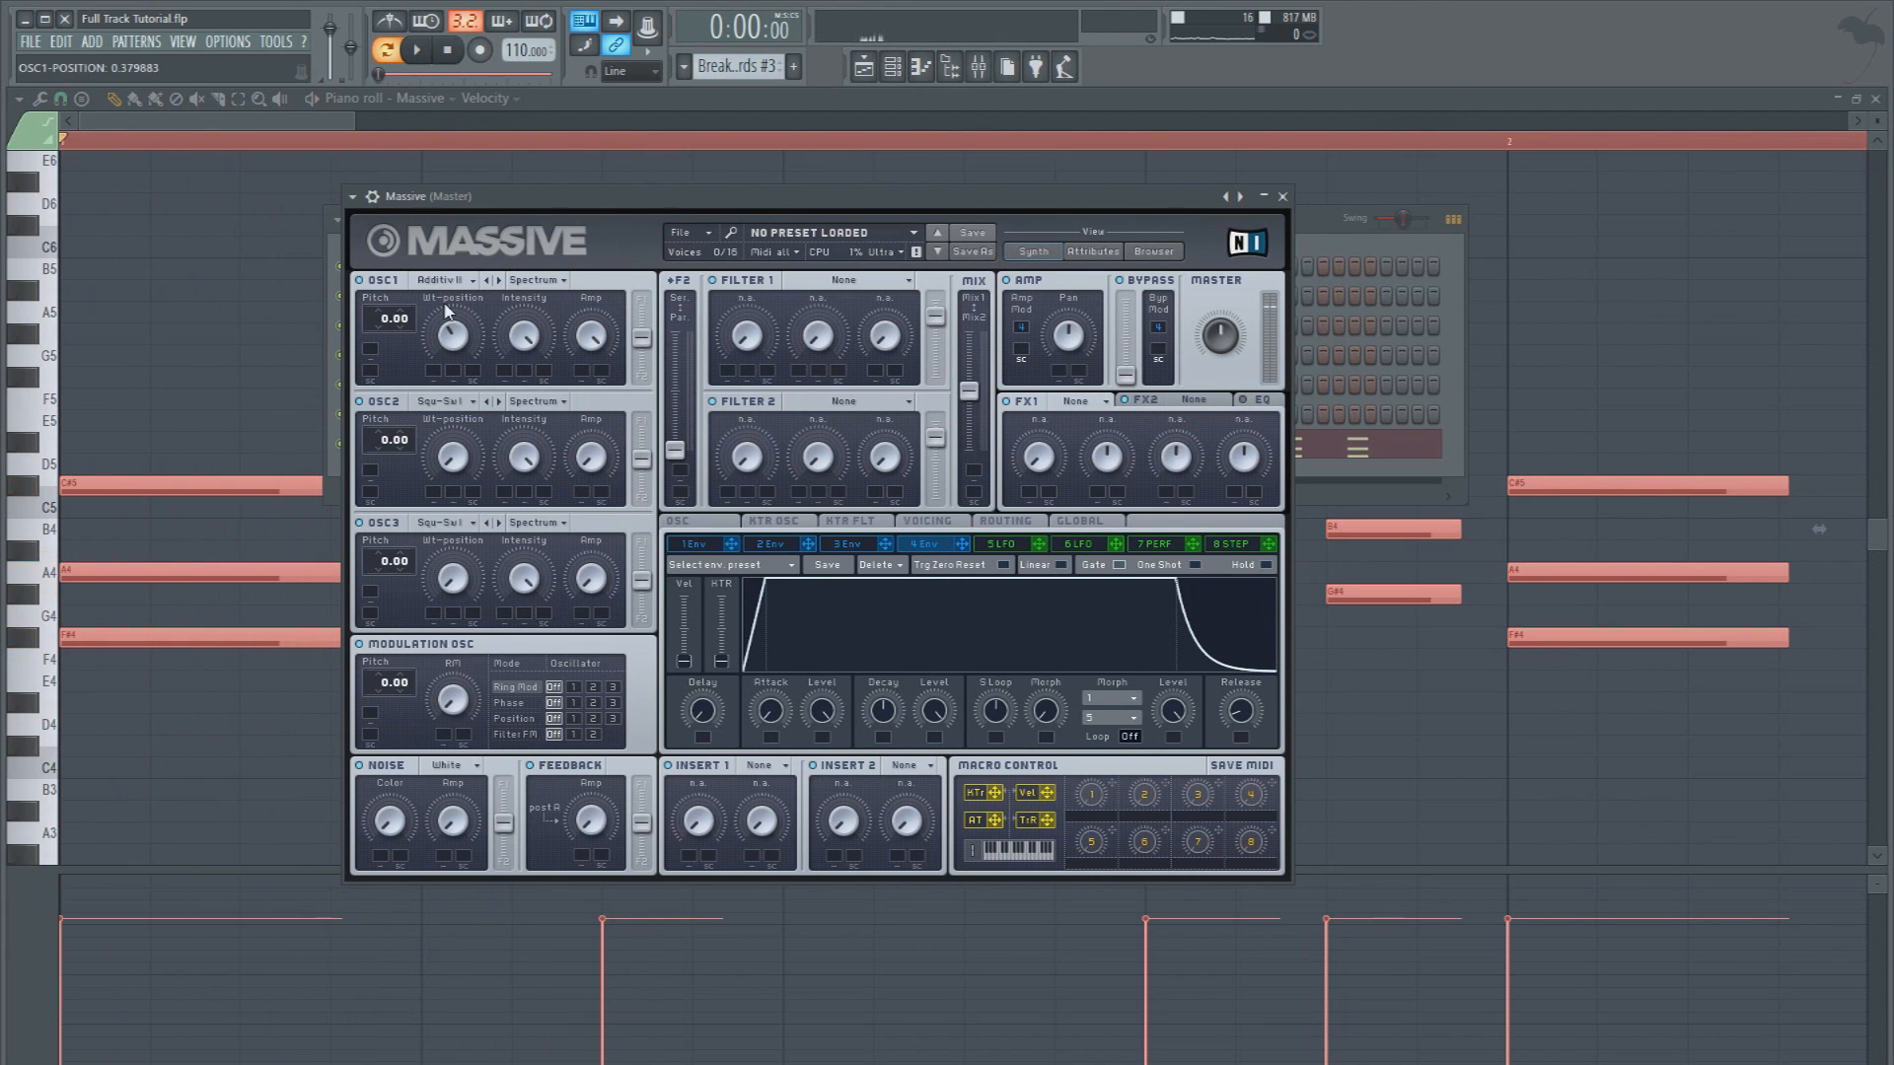
{"action": "key", "text": "space"}
{"action": "key", "text": "space"}
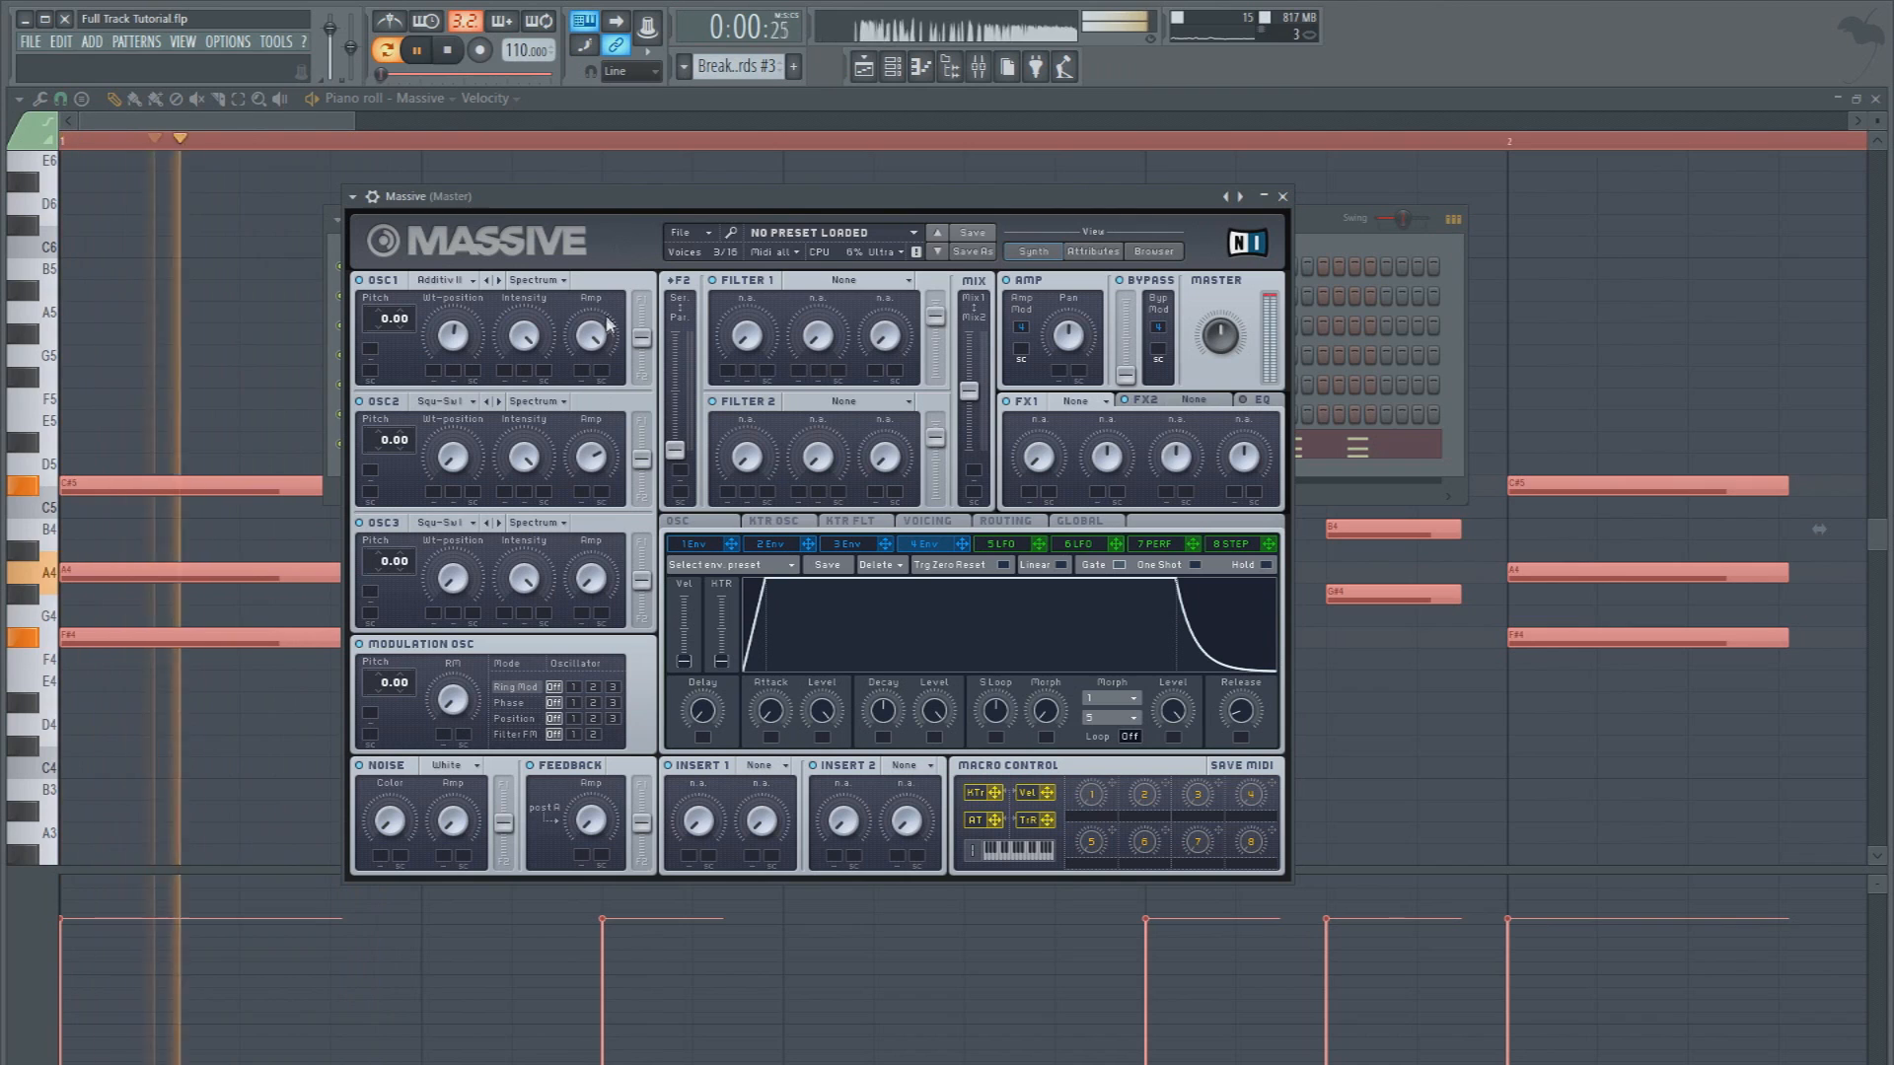
{"action": "key", "text": "space"}
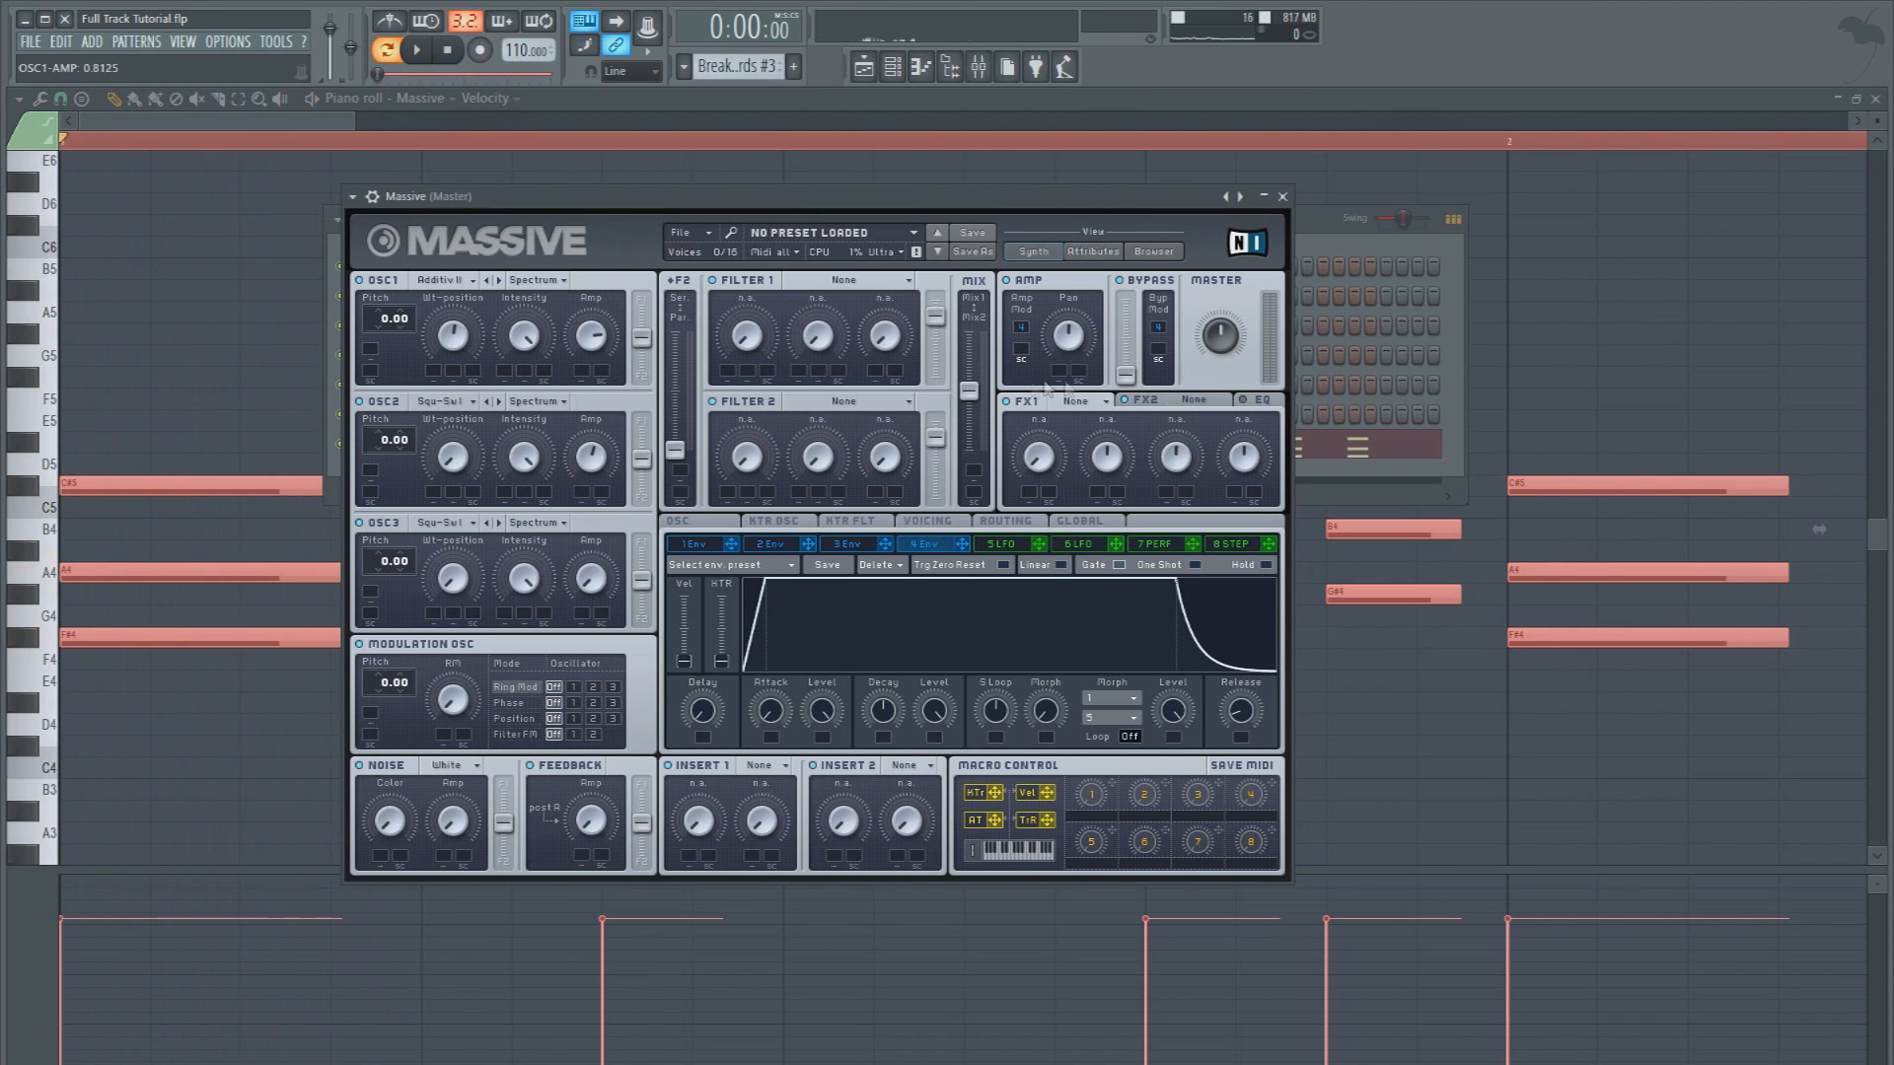
Set Massive's unison to 2 with a reduced pan position spread, lower the master and OSC2 levels, and play the result in the song
{"action": "left_click", "coordinate": [924, 522]}
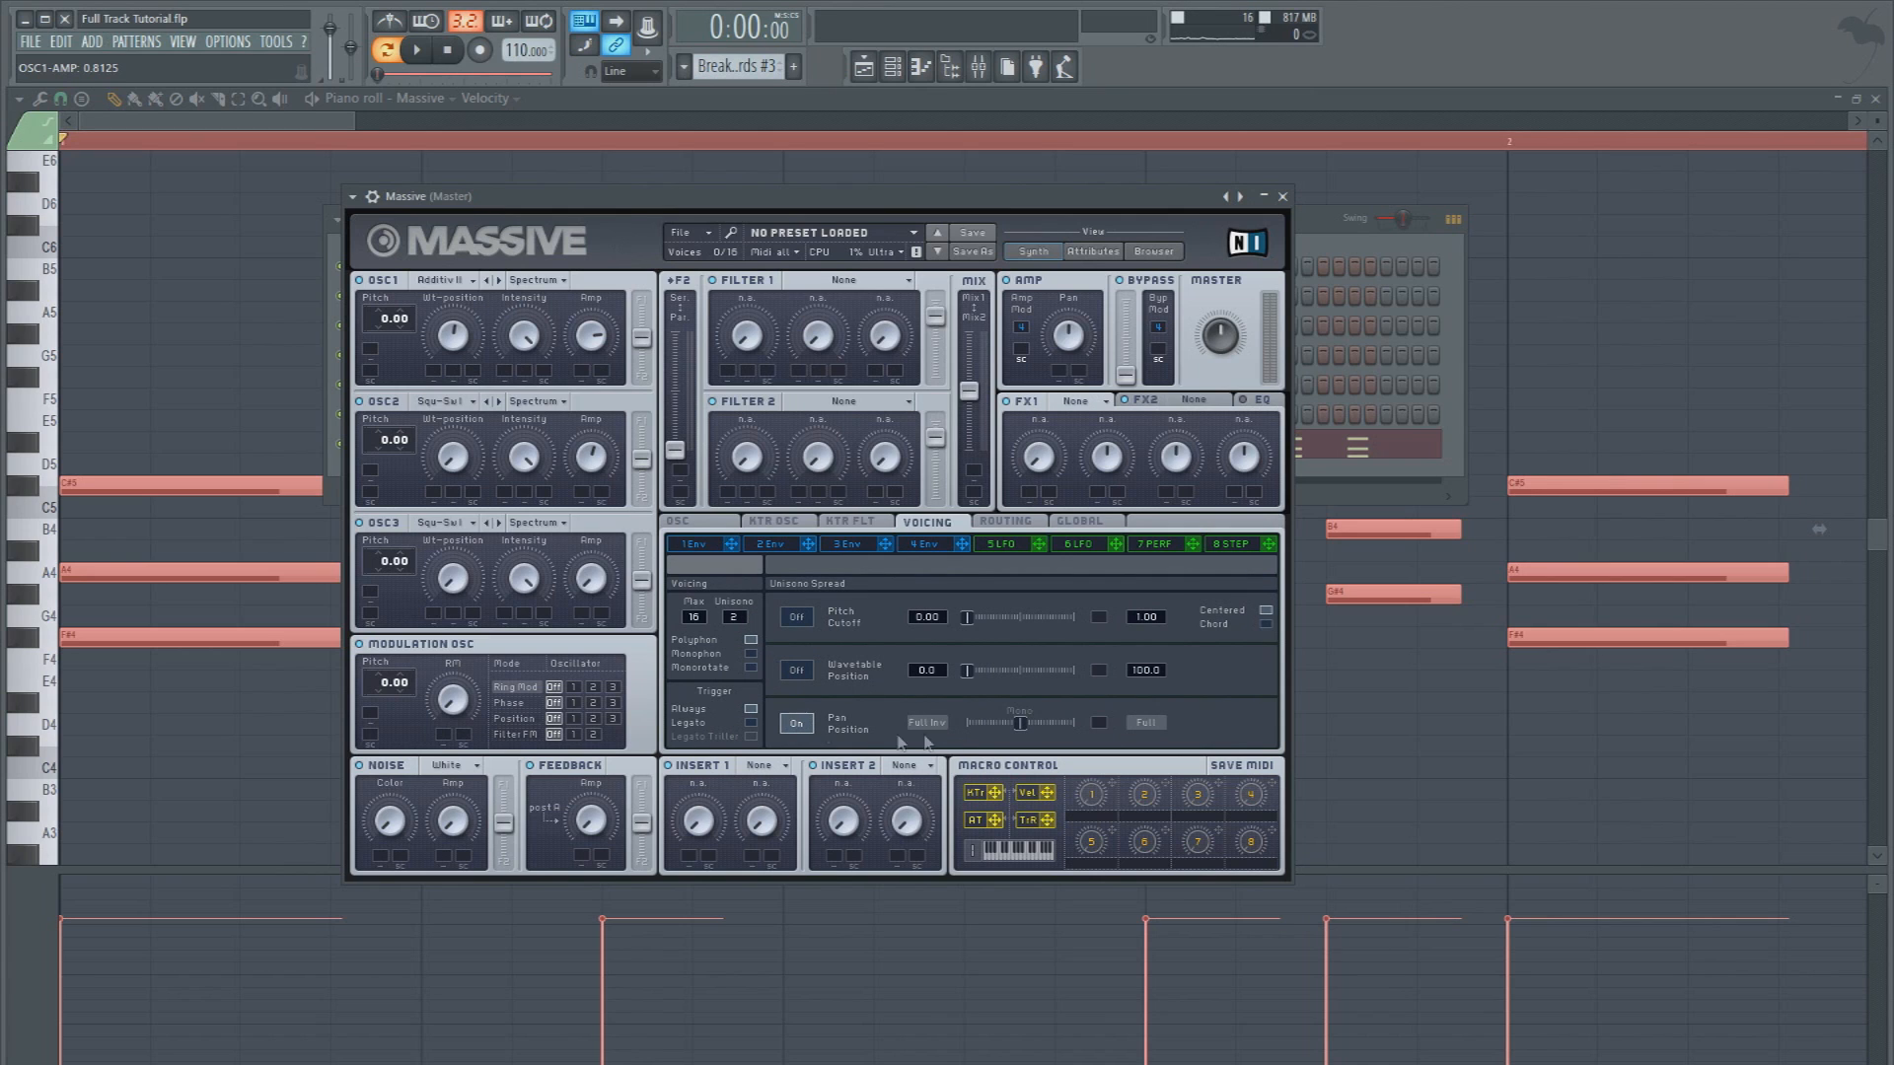
{"action": "left_click_drag", "start_coordinate": [996, 735], "coordinate": [995, 733]}
{"action": "key", "text": "space"}
{"action": "key", "text": "space"}
{"action": "key", "text": "space"}
{"action": "key", "text": "space"}
{"action": "key", "text": "space"}
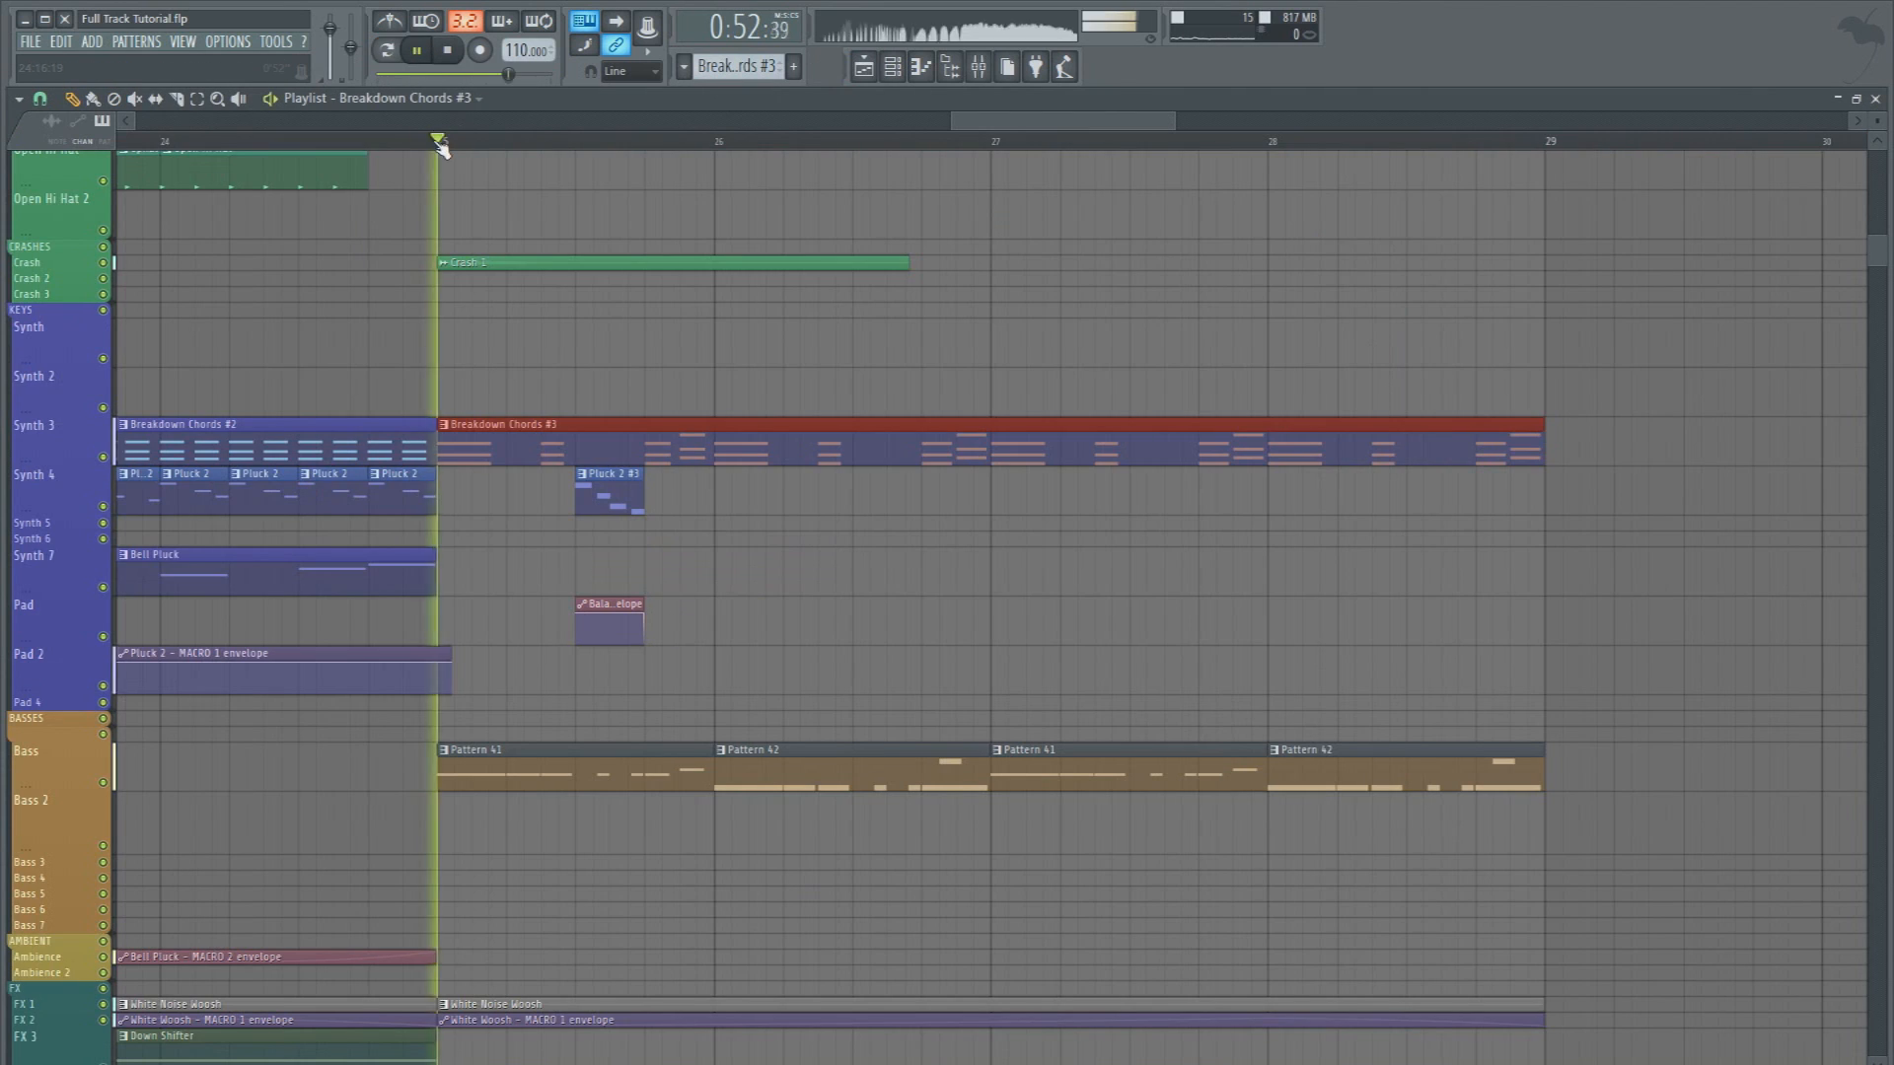
{"action": "key", "text": "space"}
{"action": "key", "text": "space"}
{"action": "key", "text": "space"}
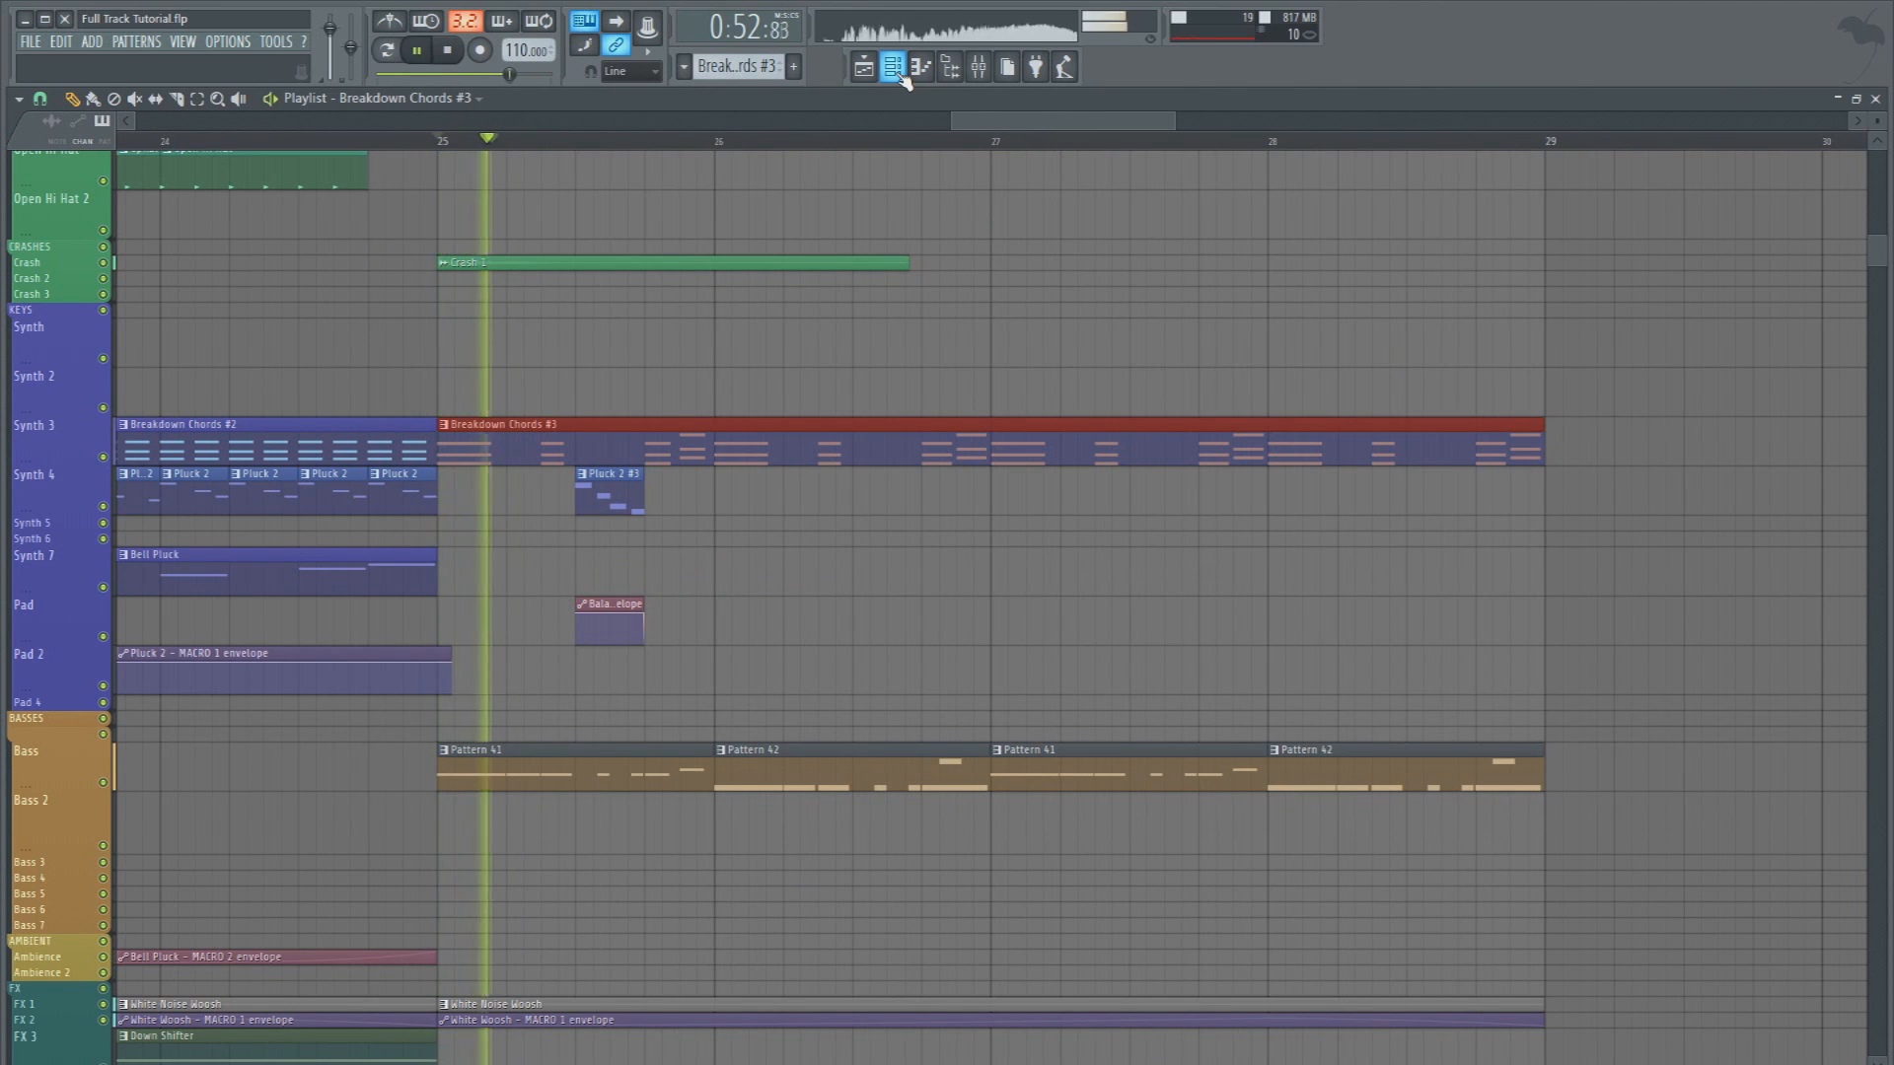
Move the middle notes (A4 and B4) of all the Massive chords up an octave and listen to the new voicing
{"action": "left_click", "coordinate": [901, 75]}
{"action": "left_click", "coordinate": [549, 448]}
{"action": "scroll", "coordinate": [198, 533], "scroll_direction": "down", "scroll_amount": 2}
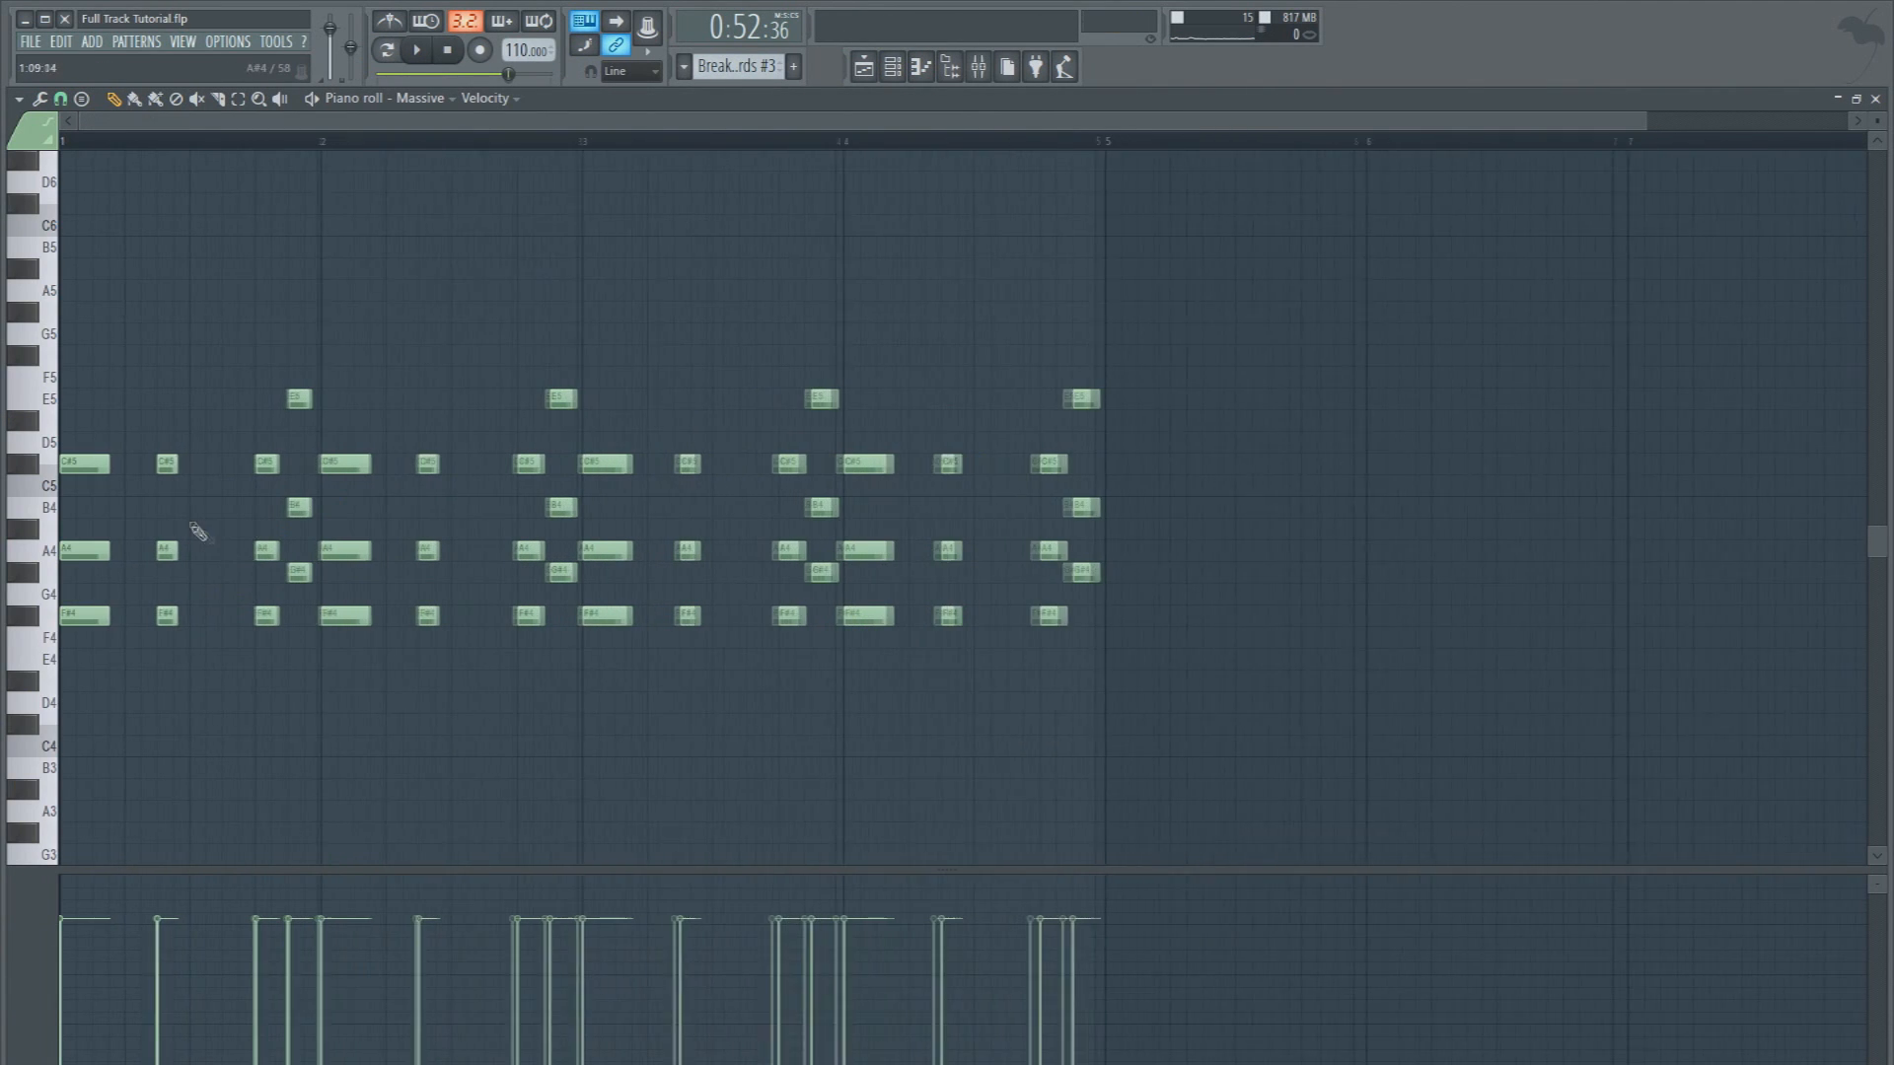
{"action": "left_click_drag", "start_coordinate": [107, 550], "coordinate": [206, 552]}
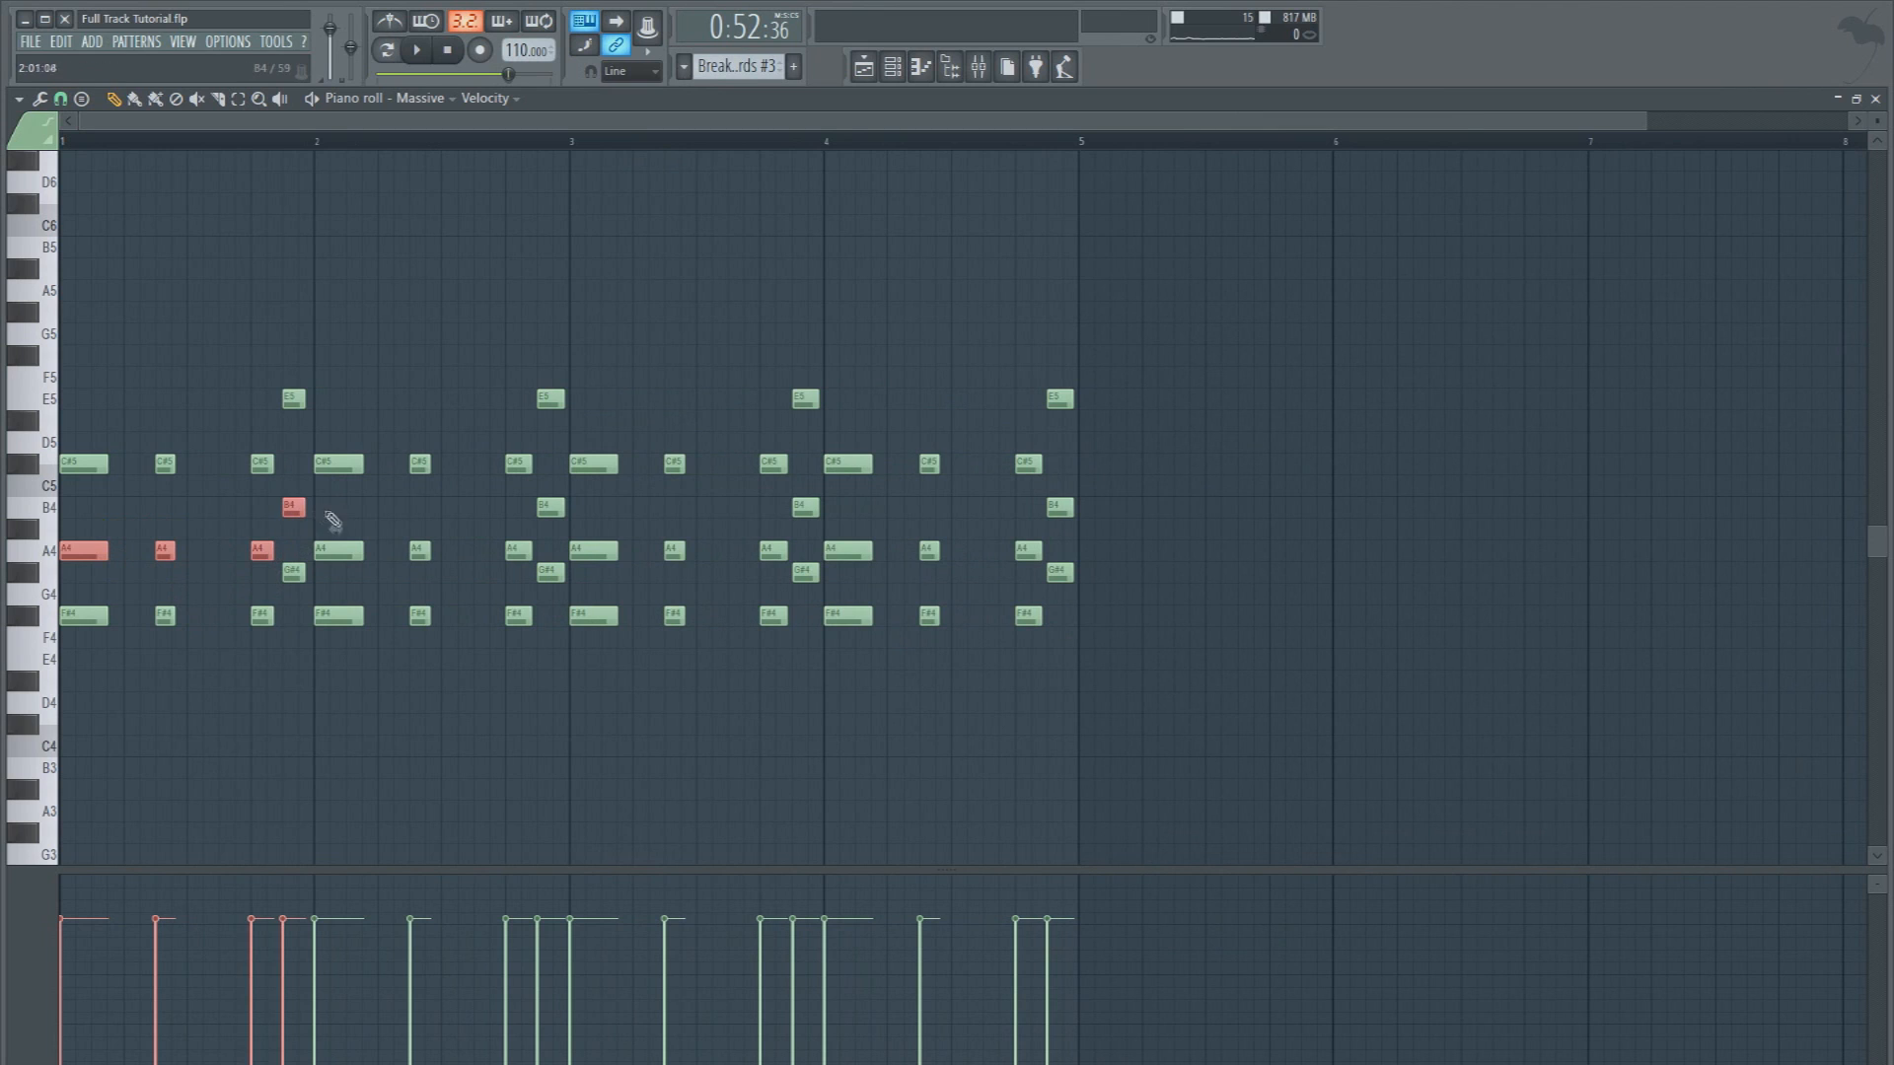
{"action": "left_click_drag", "start_coordinate": [338, 554], "coordinate": [1043, 559]}
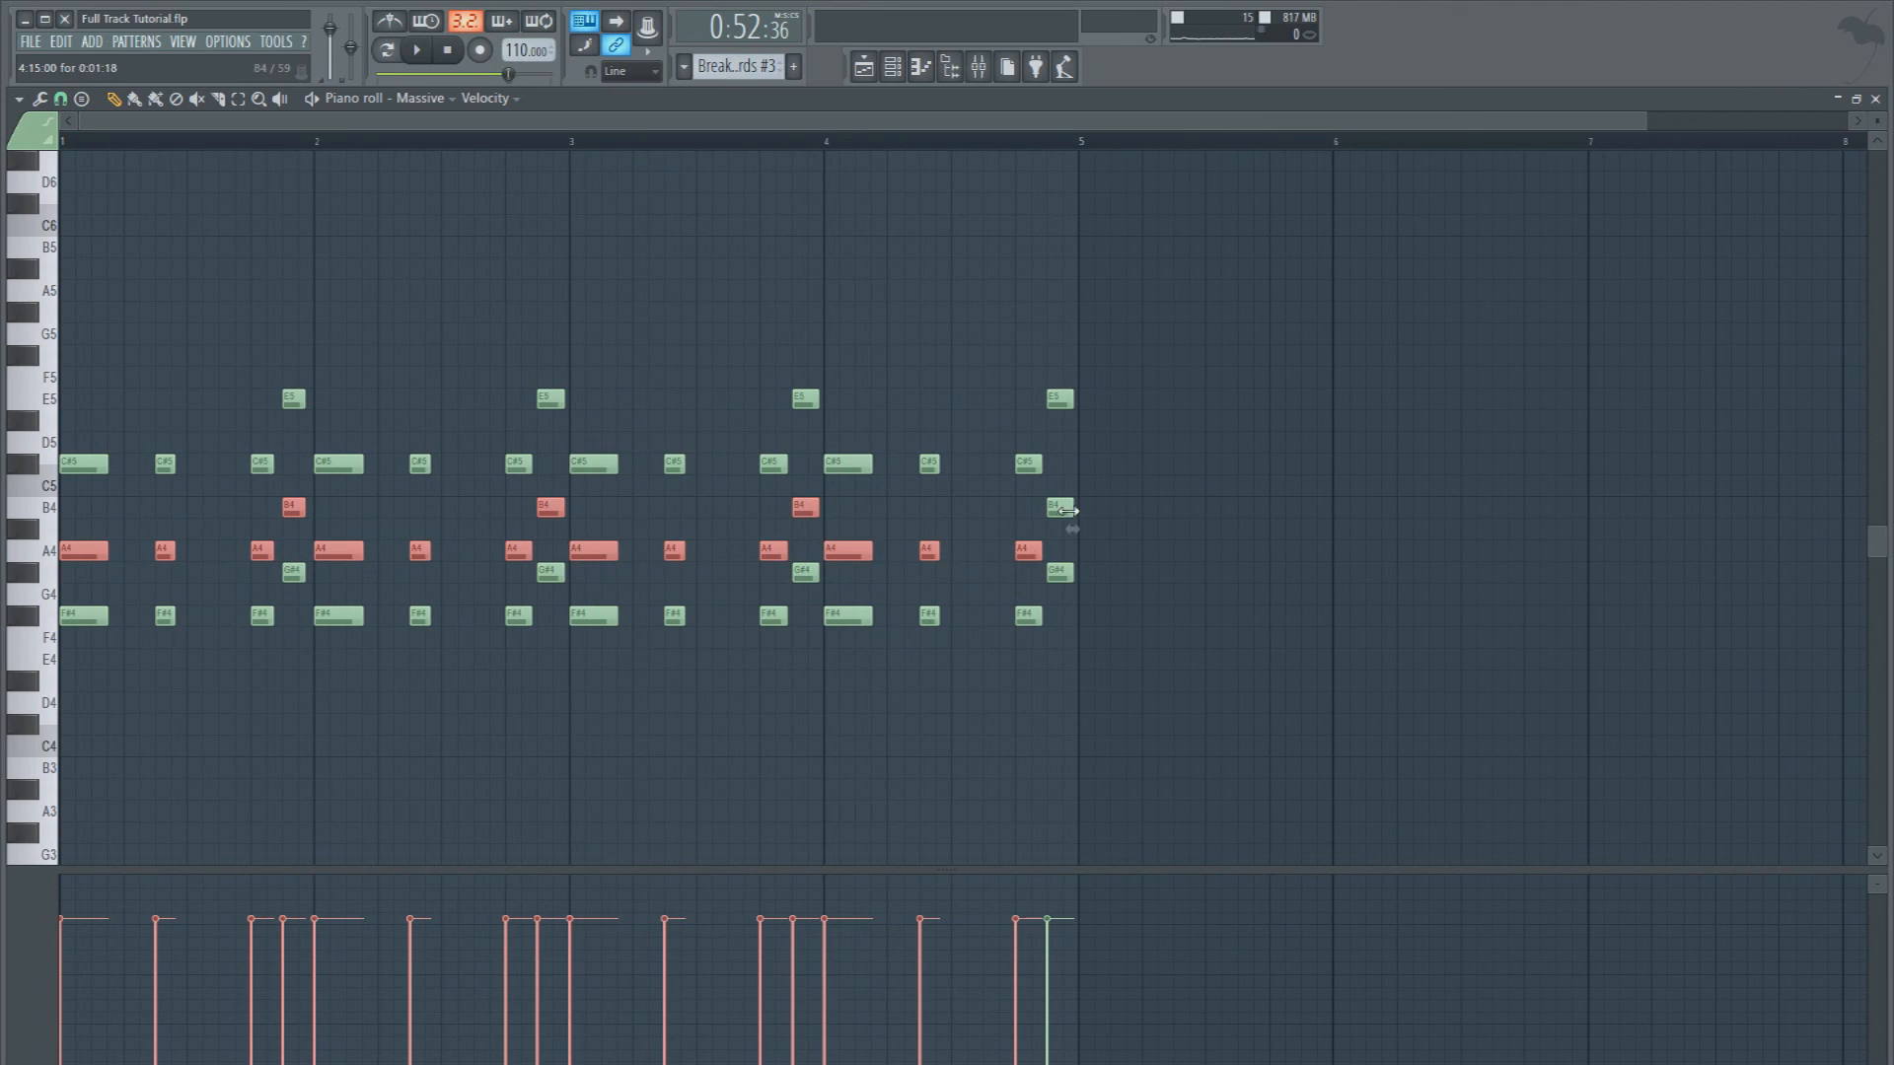
{"action": "key", "text": "ctrl+Up"}
{"action": "key", "text": "space"}
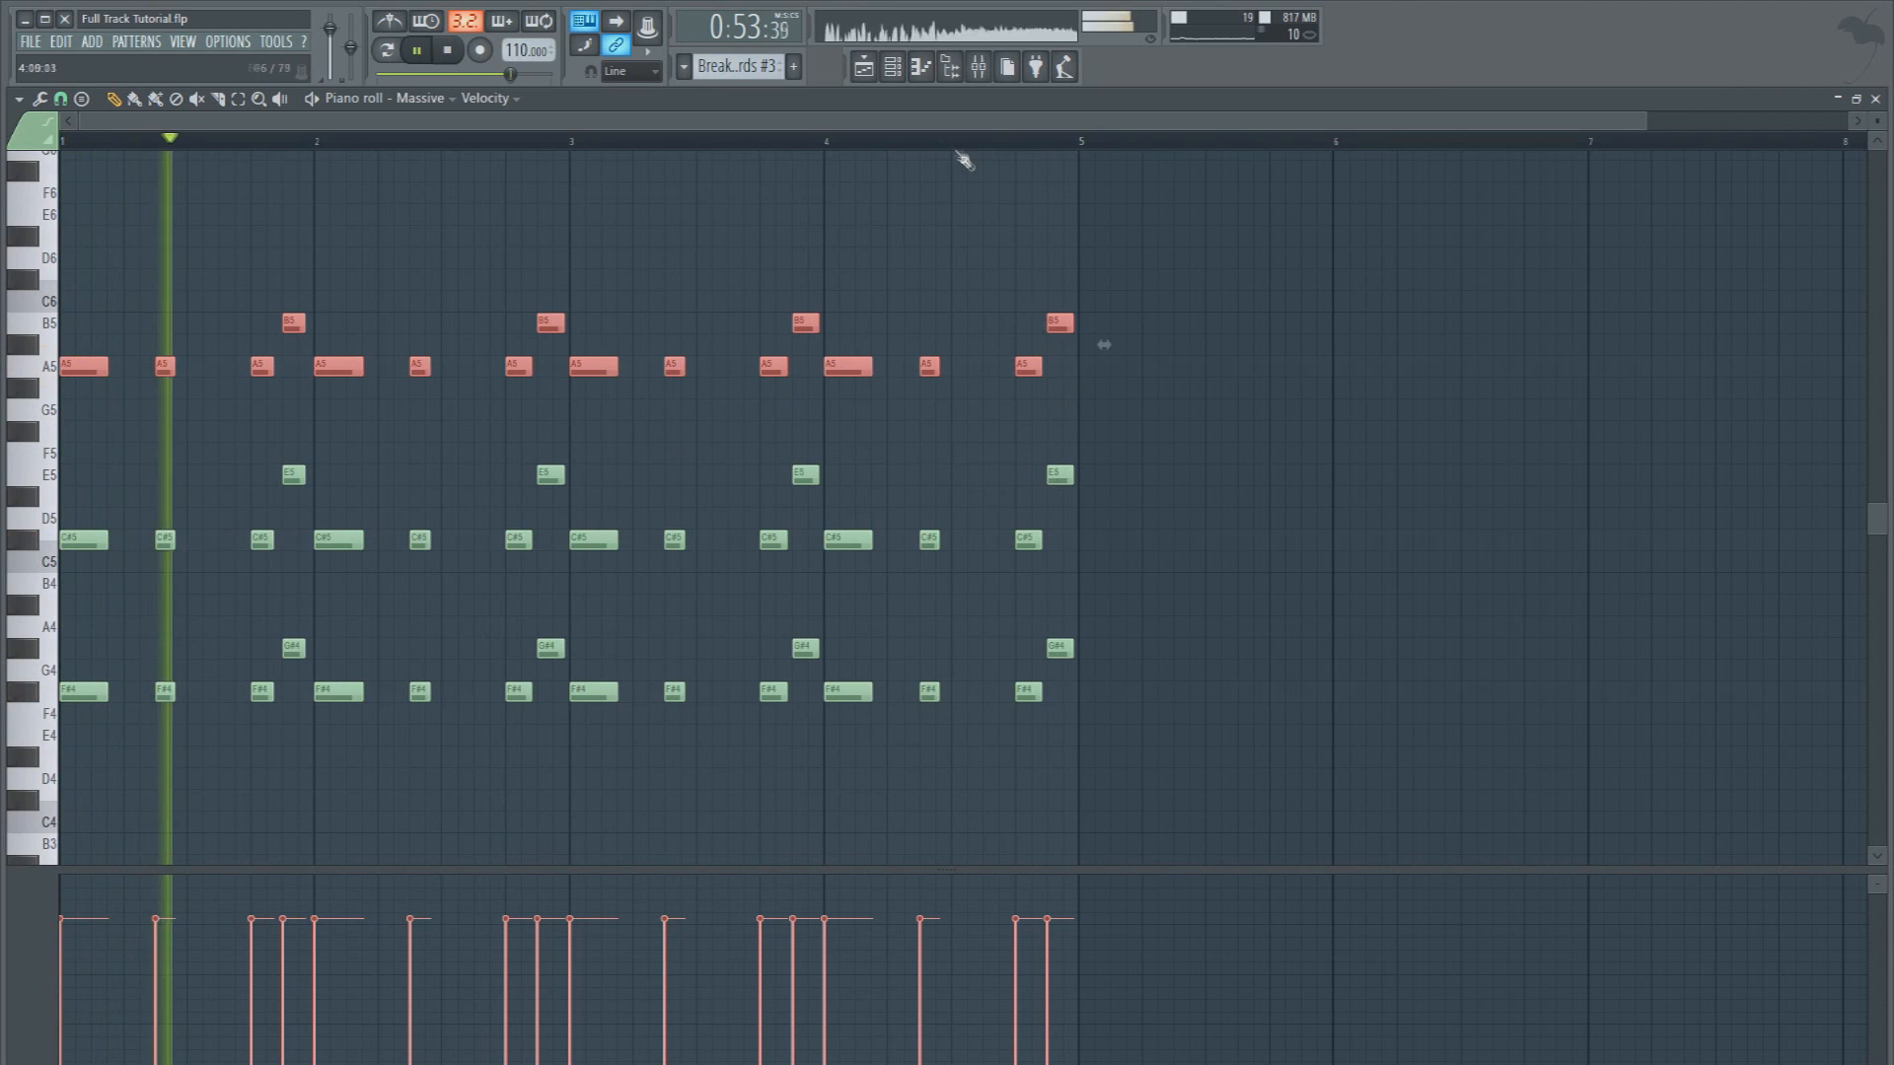
{"action": "key", "text": "space"}
Rename the Massive channel as Organ Saw, colour it blue, and assign it to mixer track 36
{"action": "left_click", "coordinate": [896, 73]}
{"action": "right_click", "coordinate": [444, 452]}
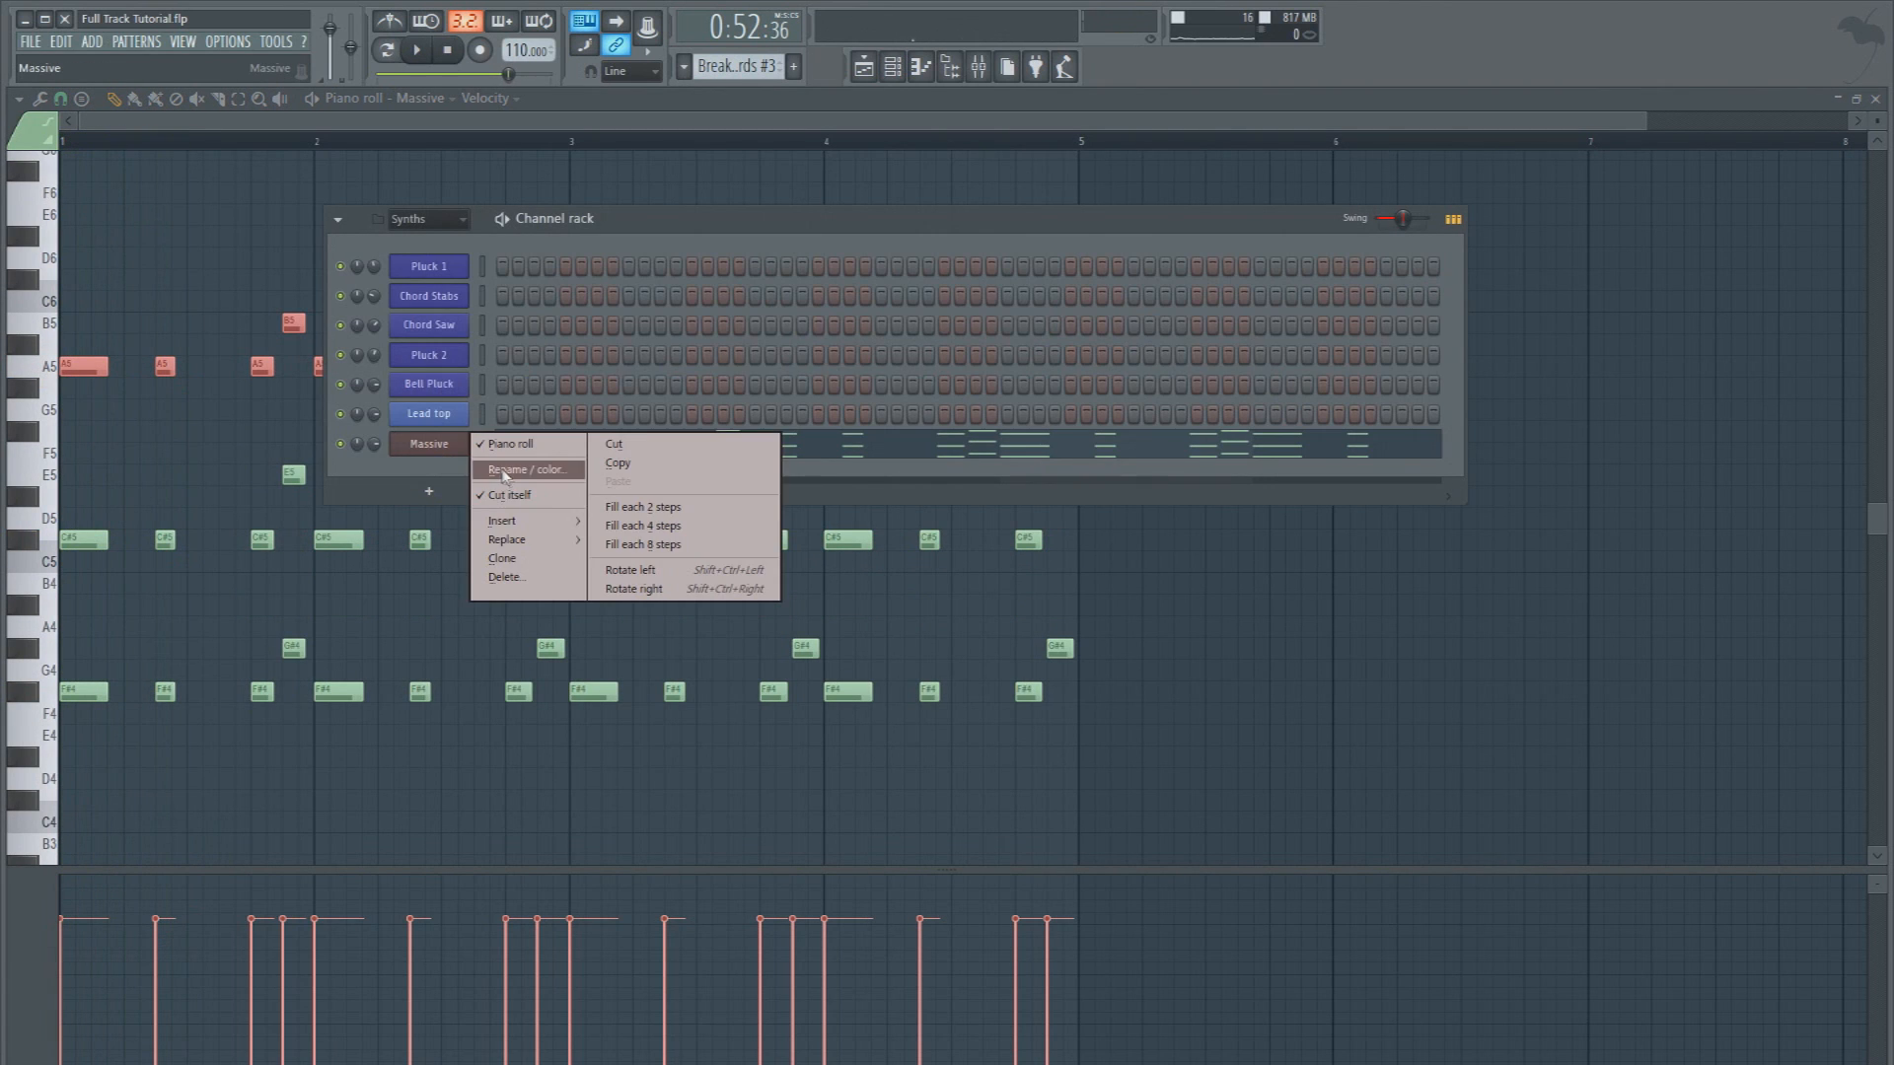
{"action": "left_click", "coordinate": [508, 476]}
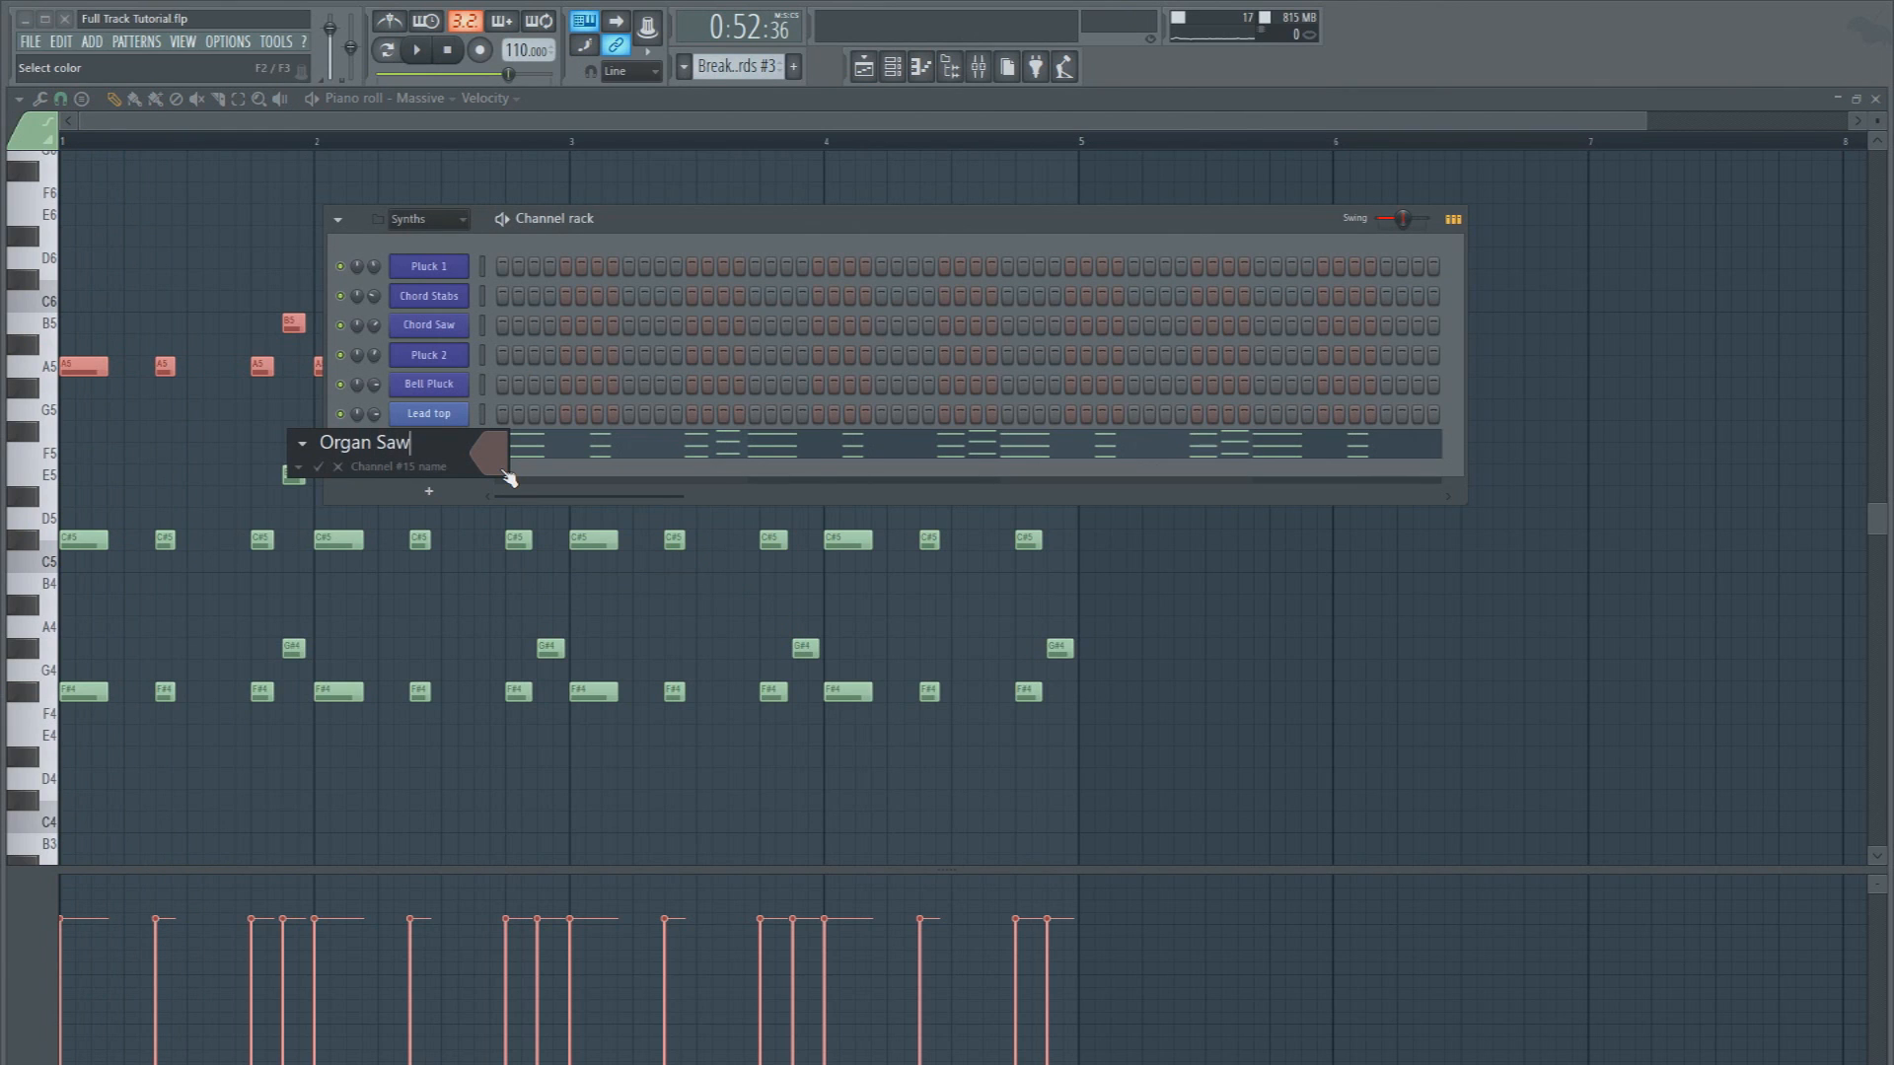
{"action": "left_click", "coordinate": [505, 476]}
{"action": "left_click", "coordinate": [533, 585]}
{"action": "key", "text": "Return"}
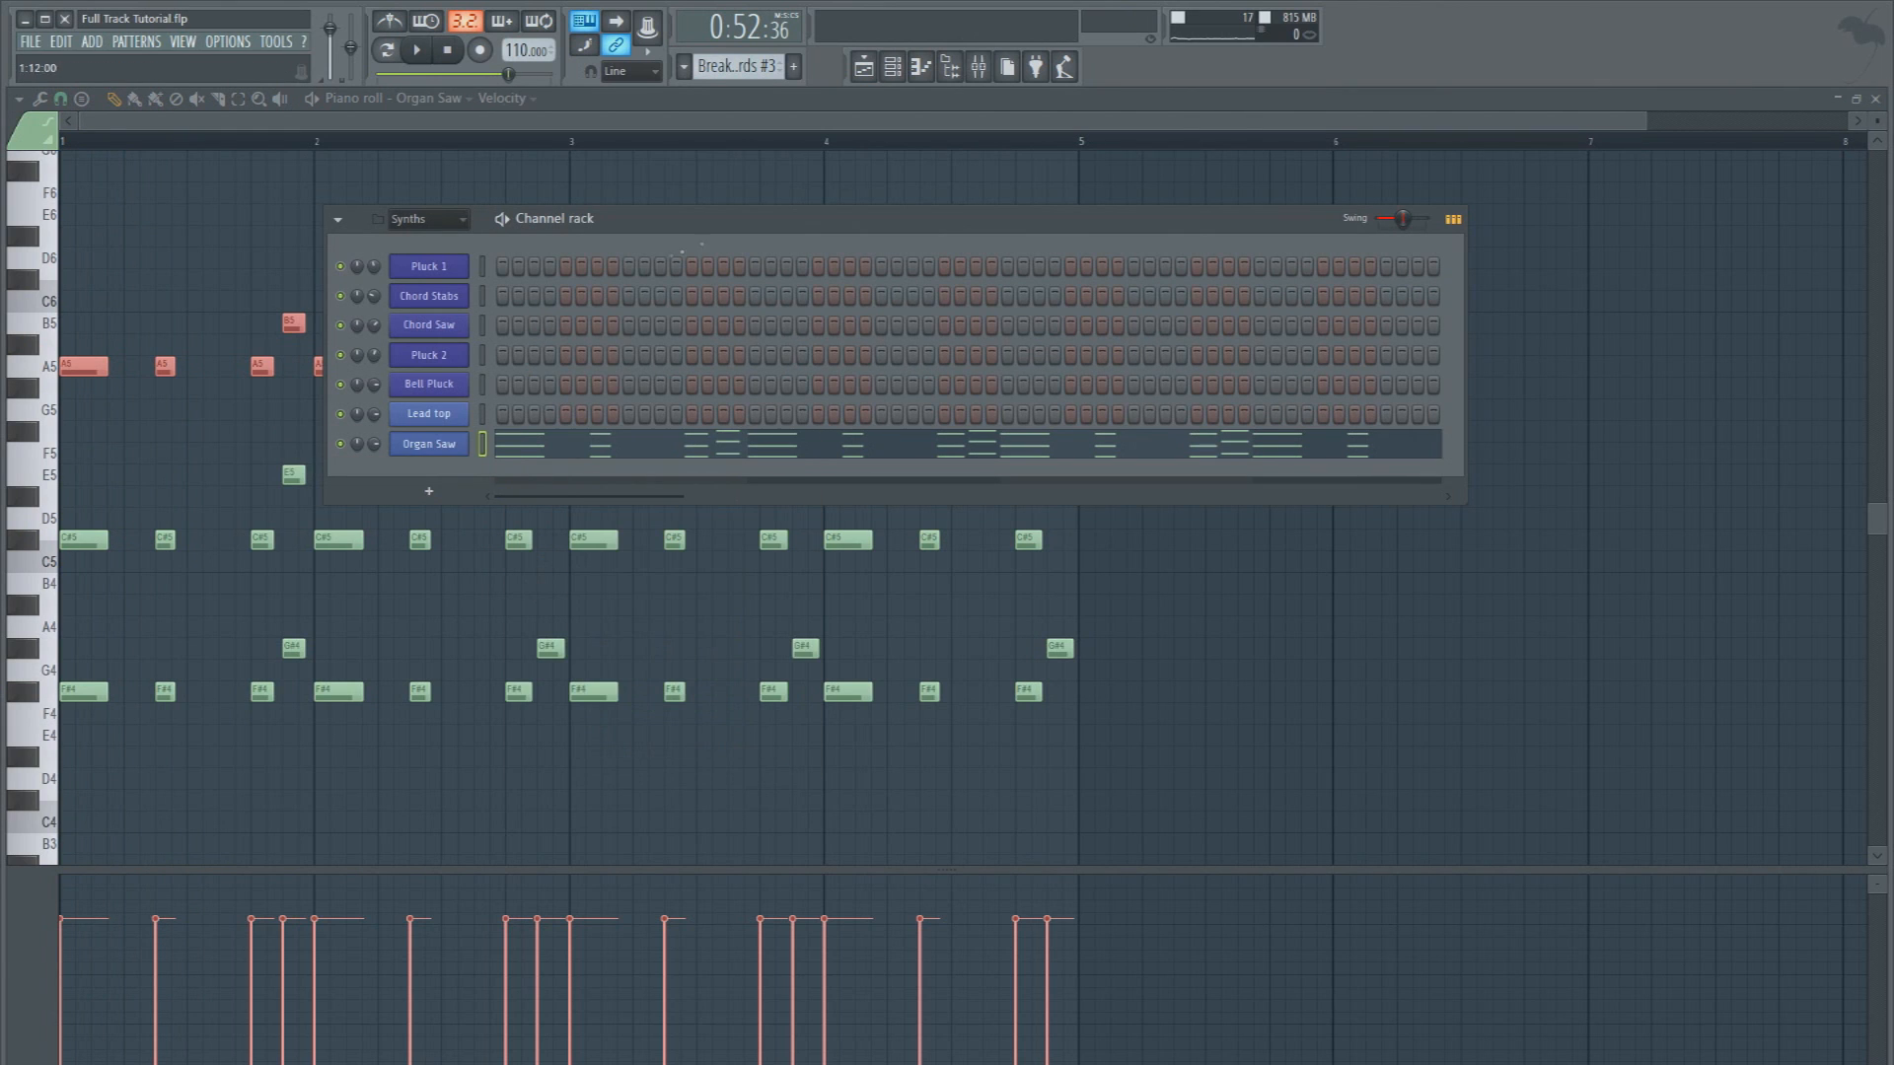
{"action": "left_click", "coordinate": [981, 71]}
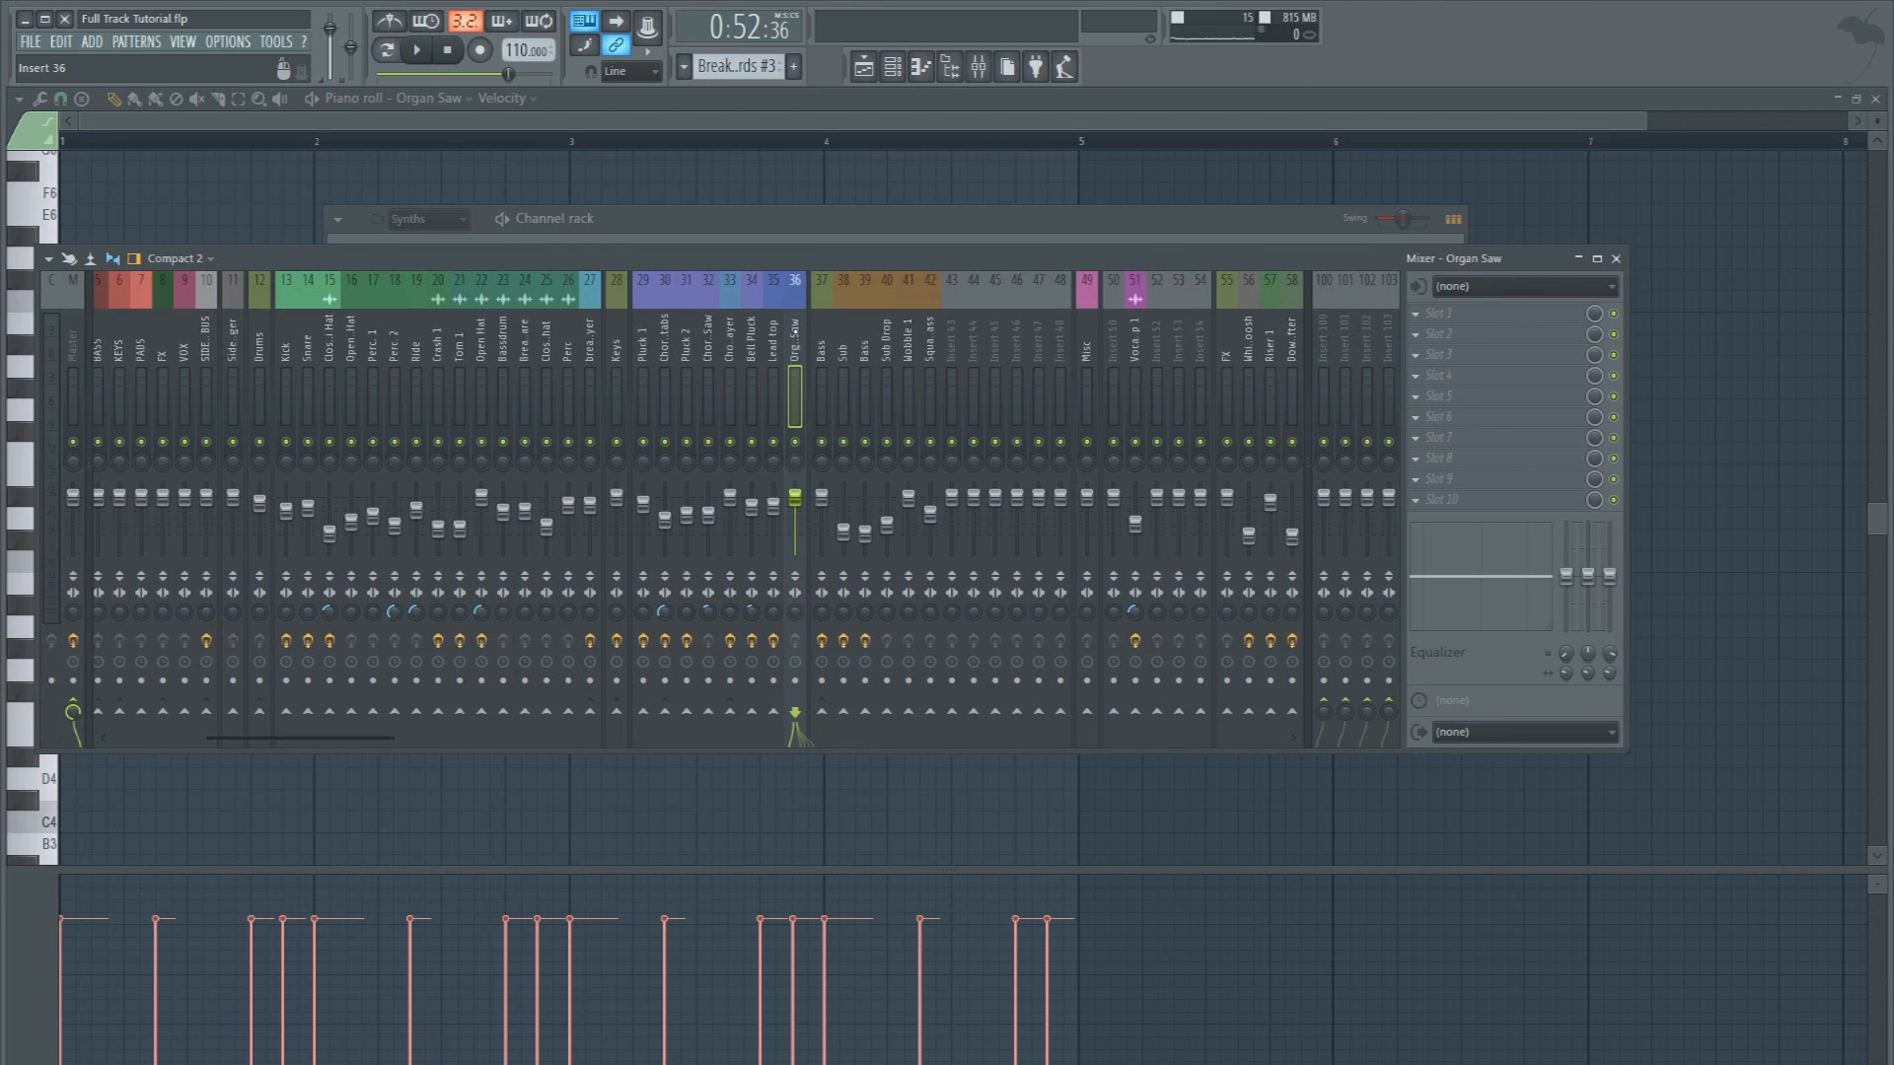
Route the Organ Saw mixer track only to the Keys track, lower its fader slightly, and play the song
{"action": "right_click", "coordinate": [620, 714]}
{"action": "left_click", "coordinate": [651, 744]}
{"action": "left_click_drag", "start_coordinate": [797, 497], "coordinate": [797, 519]}
{"action": "key", "text": "space"}
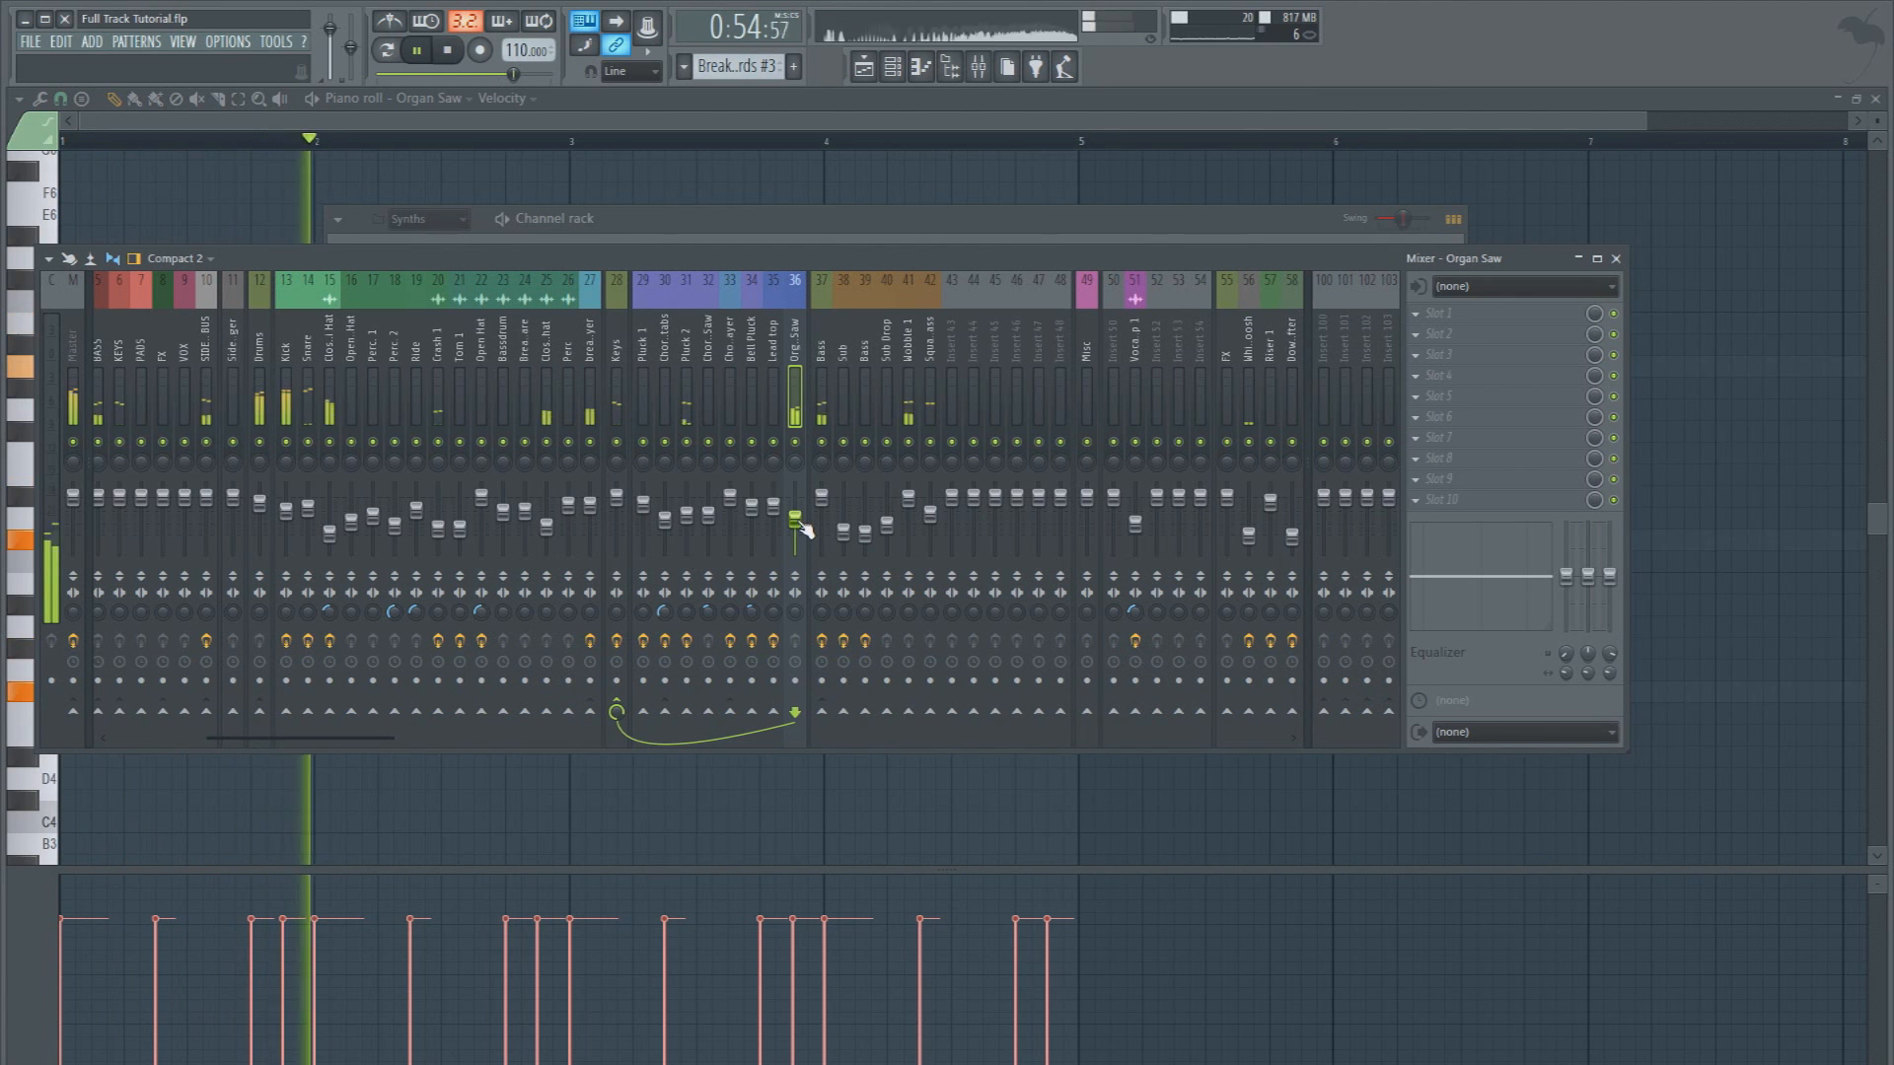
{"action": "left_click", "coordinate": [838, 801]}
{"action": "left_click", "coordinate": [865, 71]}
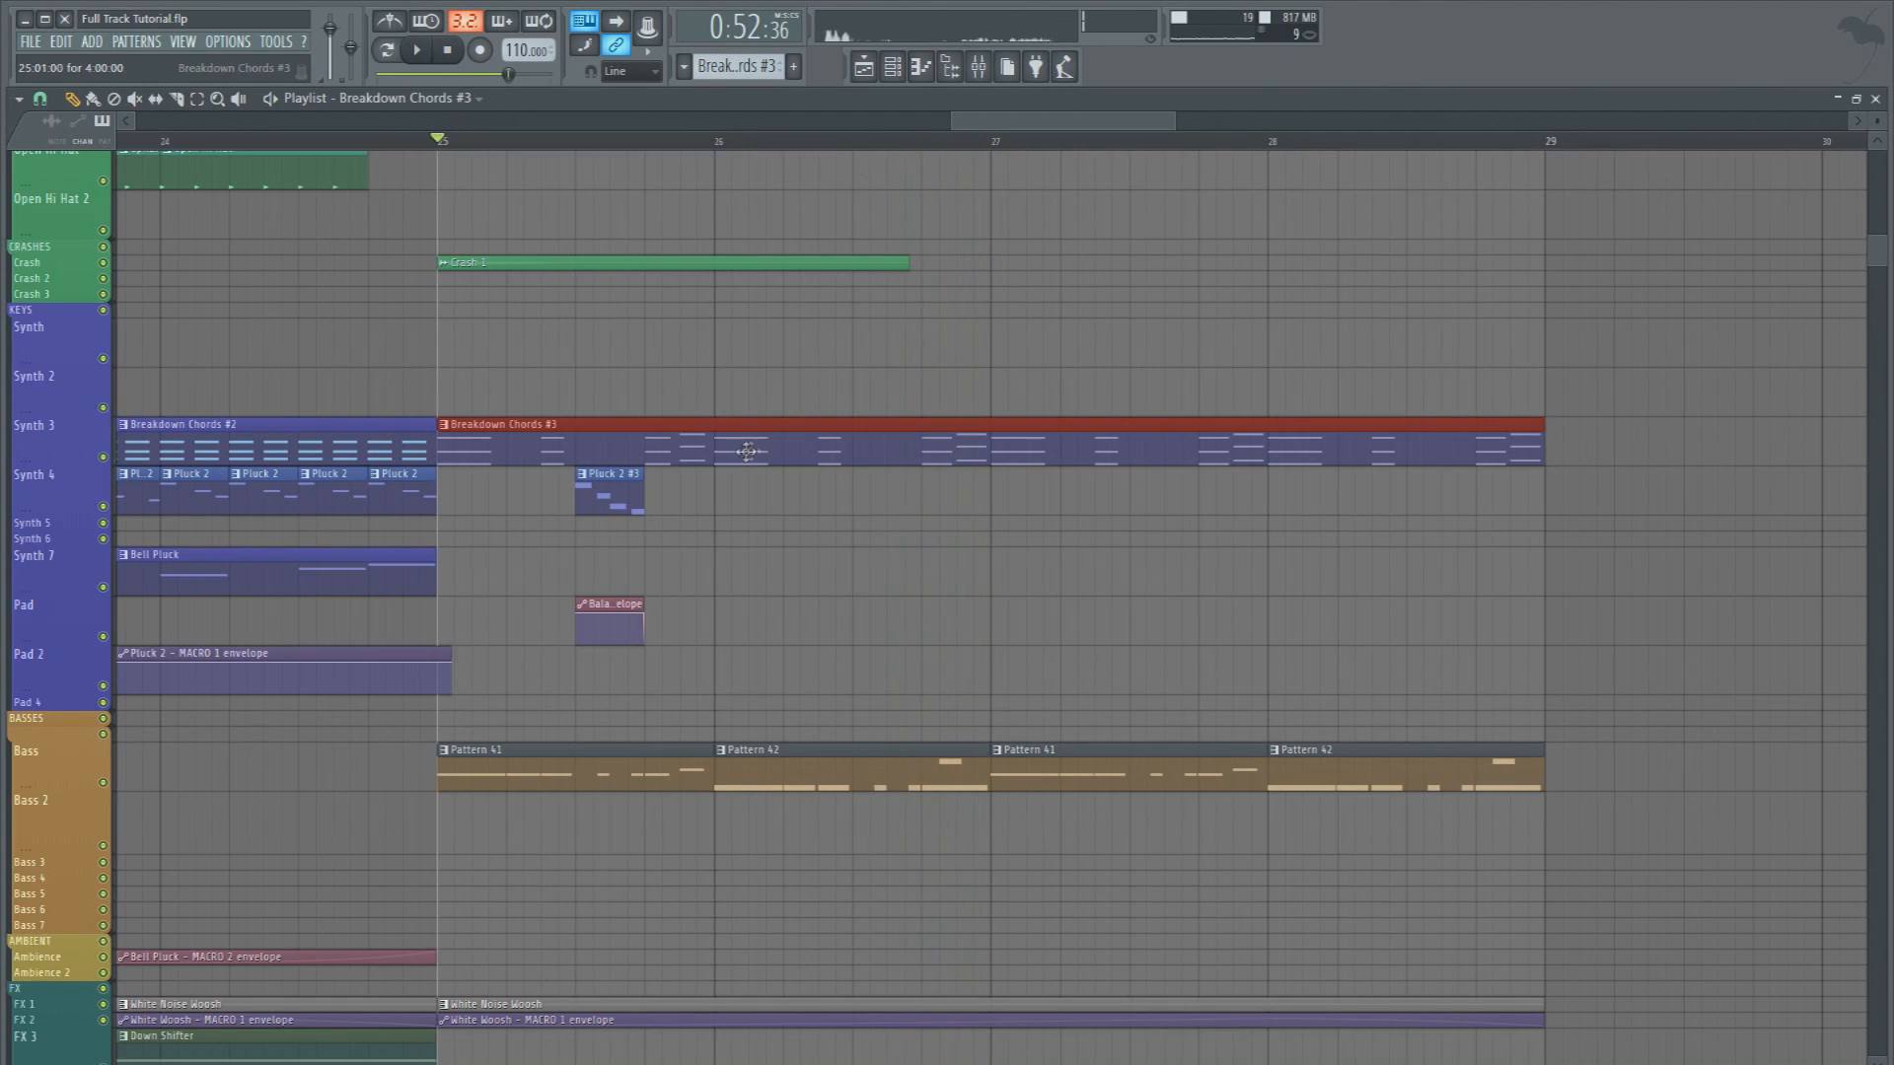
Review the Organ Saw chords in the piano roll, switch playback to pattern mode, and return to the playlist
{"action": "double_click", "coordinate": [752, 265]}
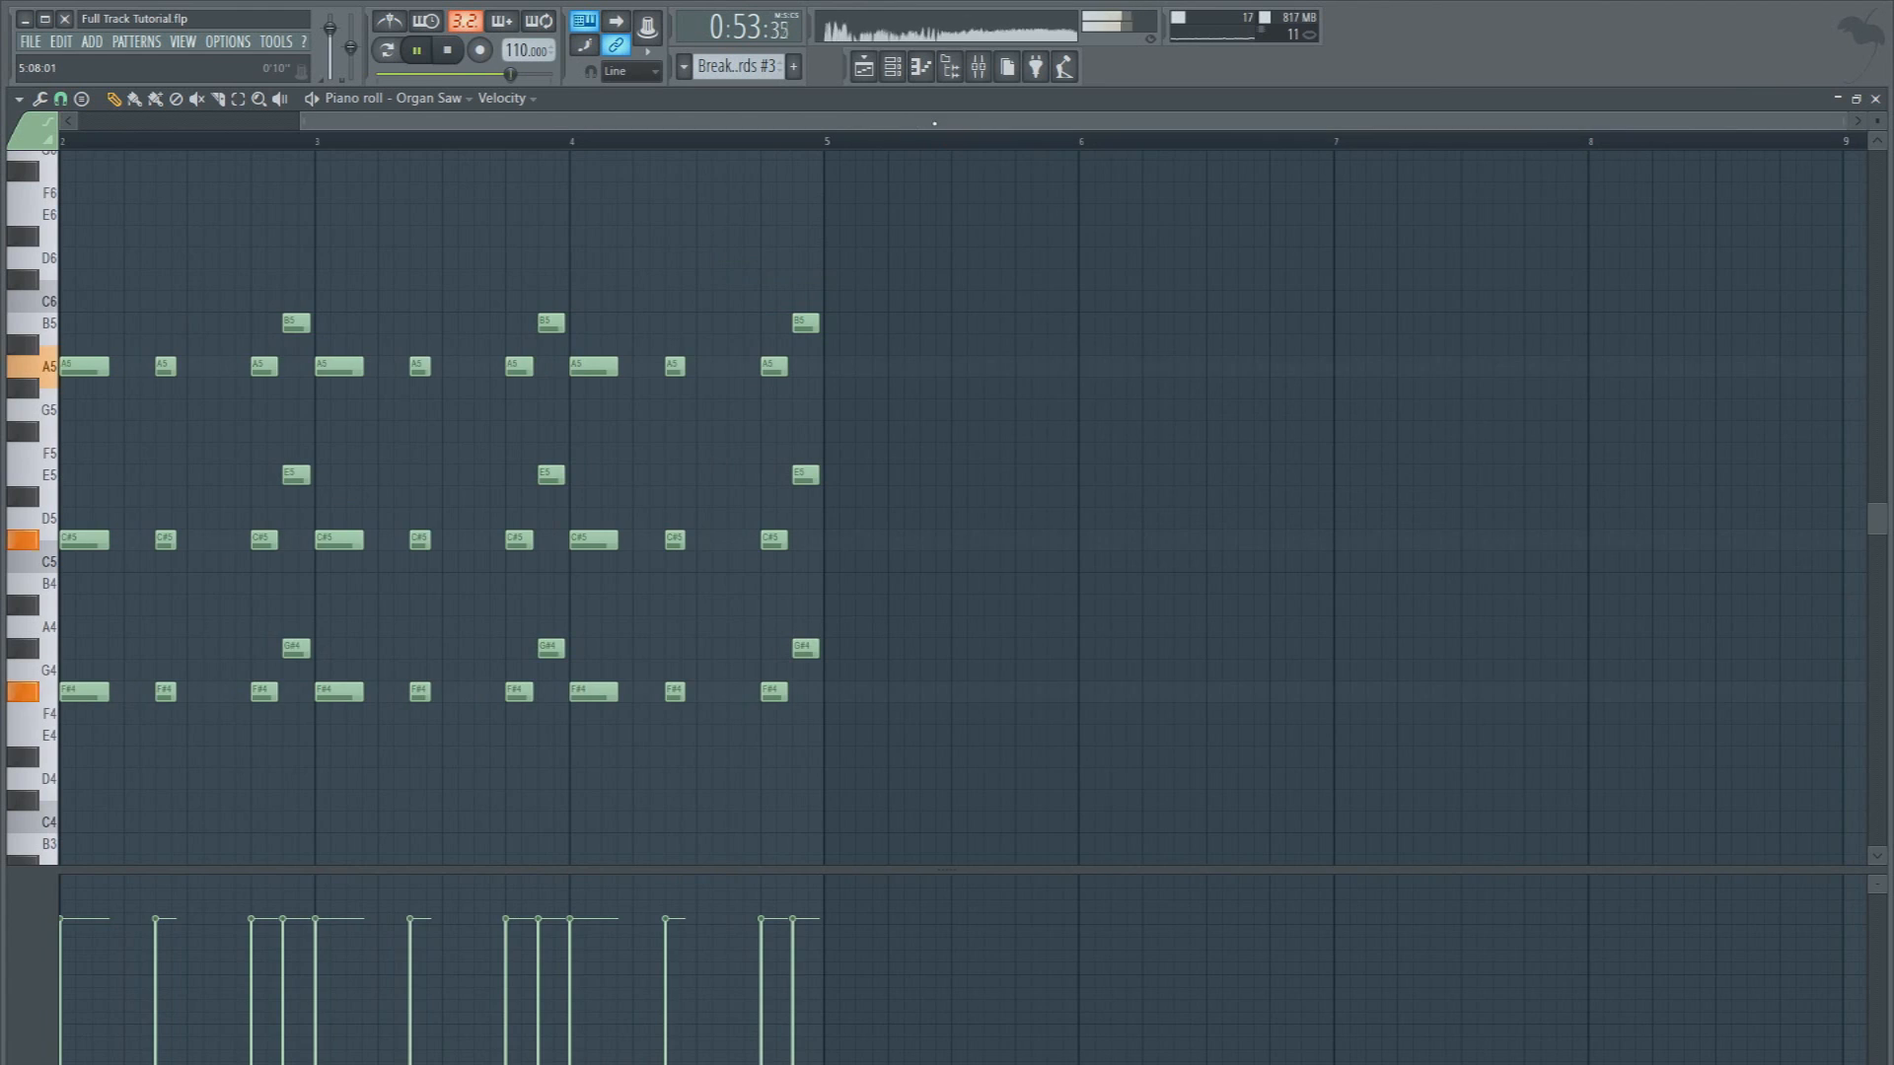
{"action": "left_click_drag", "start_coordinate": [935, 124], "coordinate": [737, 125]}
{"action": "key", "text": "space"}
{"action": "left_click", "coordinate": [392, 53]}
{"action": "key", "text": "space"}
{"action": "left_click", "coordinate": [877, 76]}
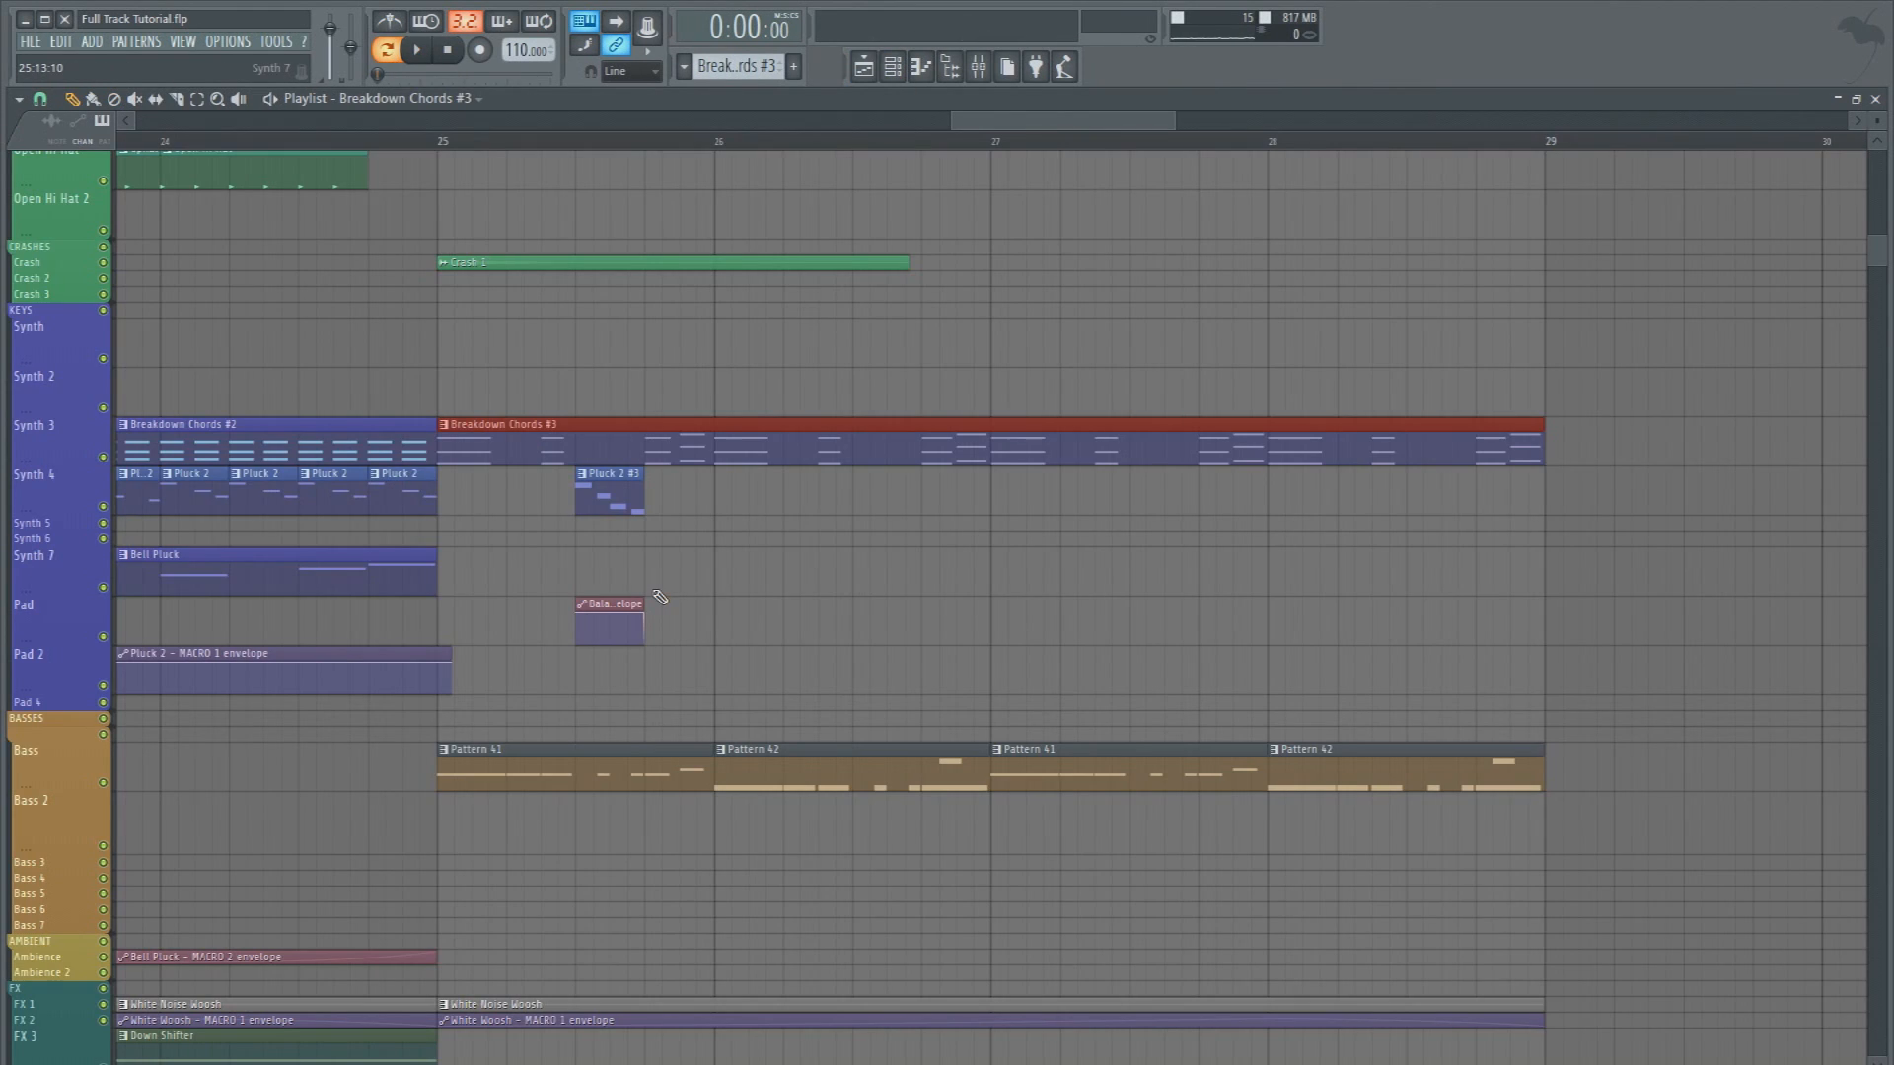
Remove the Fruity Balance in slot 9 of the Keys mixer track
{"action": "scroll", "coordinate": [674, 159], "scroll_direction": "up", "scroll_amount": 3}
{"action": "scroll", "coordinate": [642, 152], "scroll_direction": "down", "scroll_amount": 5}
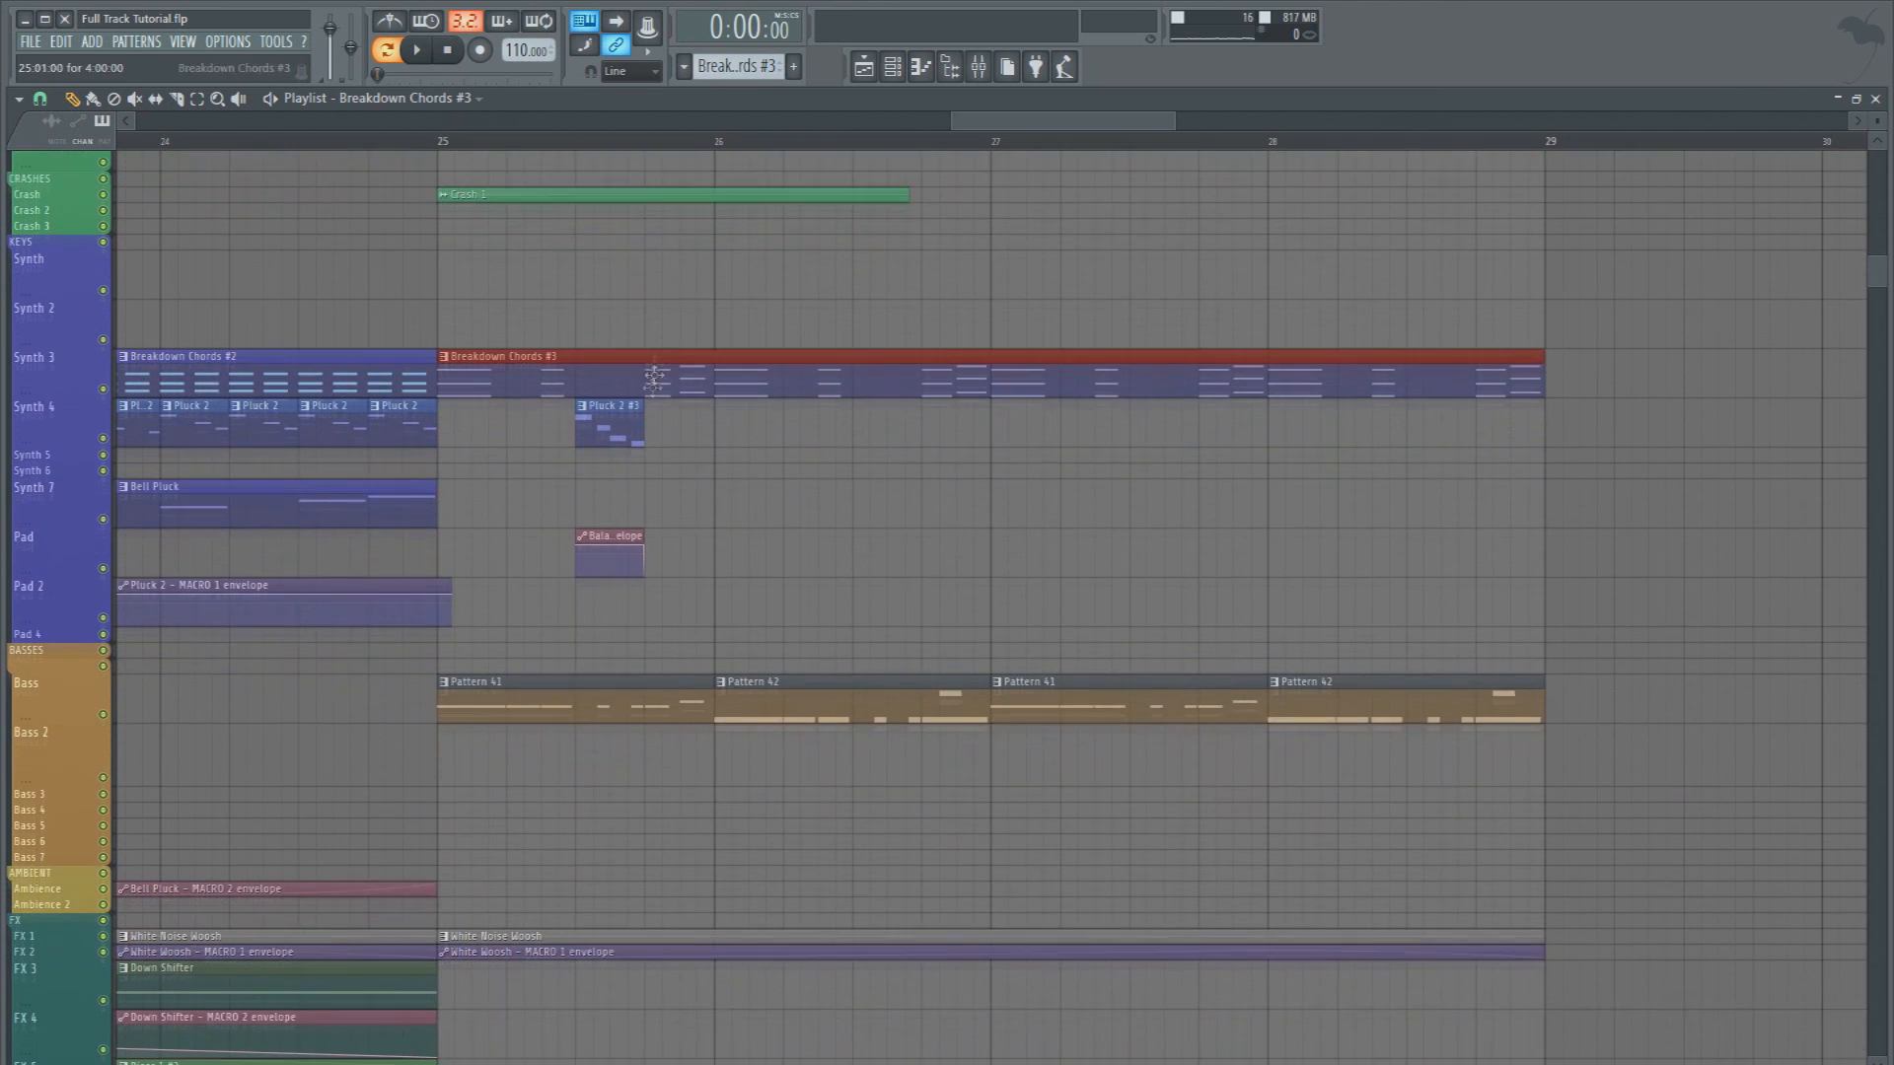
{"action": "scroll", "coordinate": [643, 148], "scroll_direction": "up", "scroll_amount": 2}
{"action": "scroll", "coordinate": [643, 148], "scroll_direction": "up", "scroll_amount": 1}
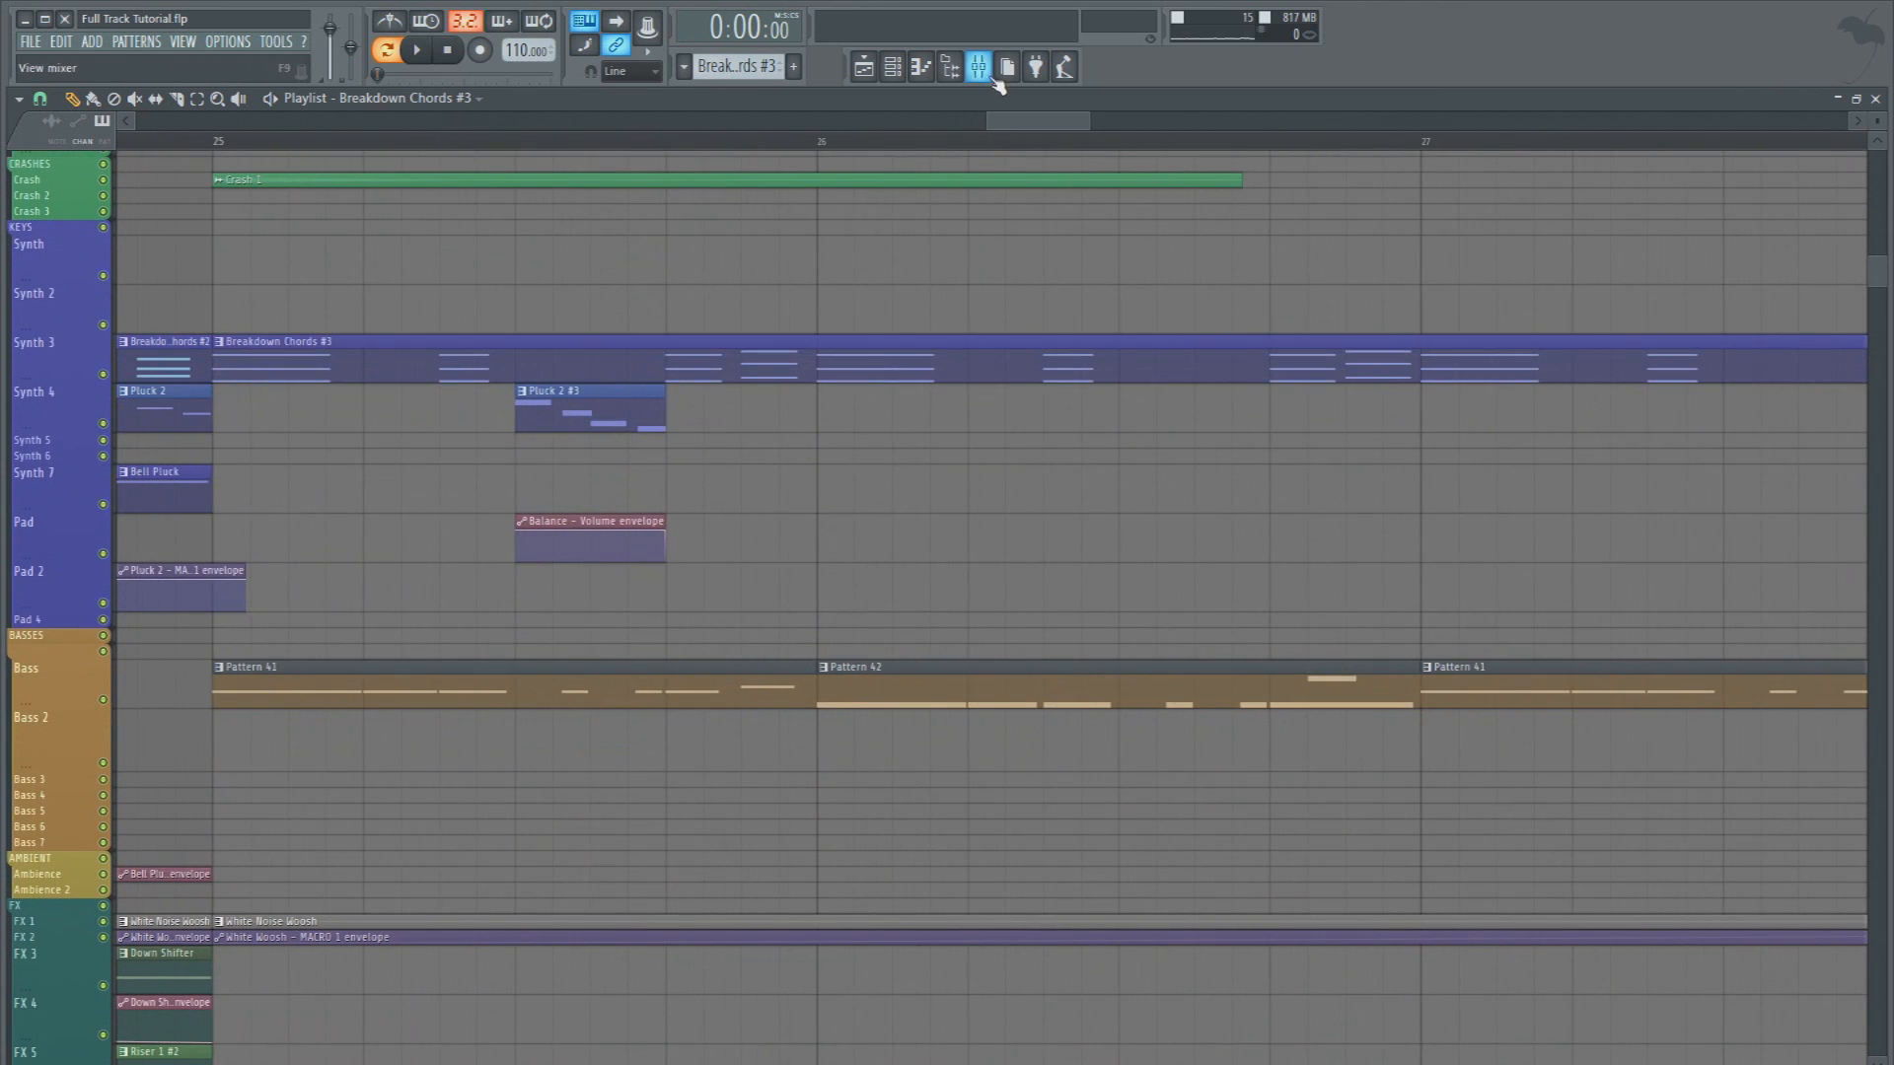
{"action": "left_click", "coordinate": [977, 66]}
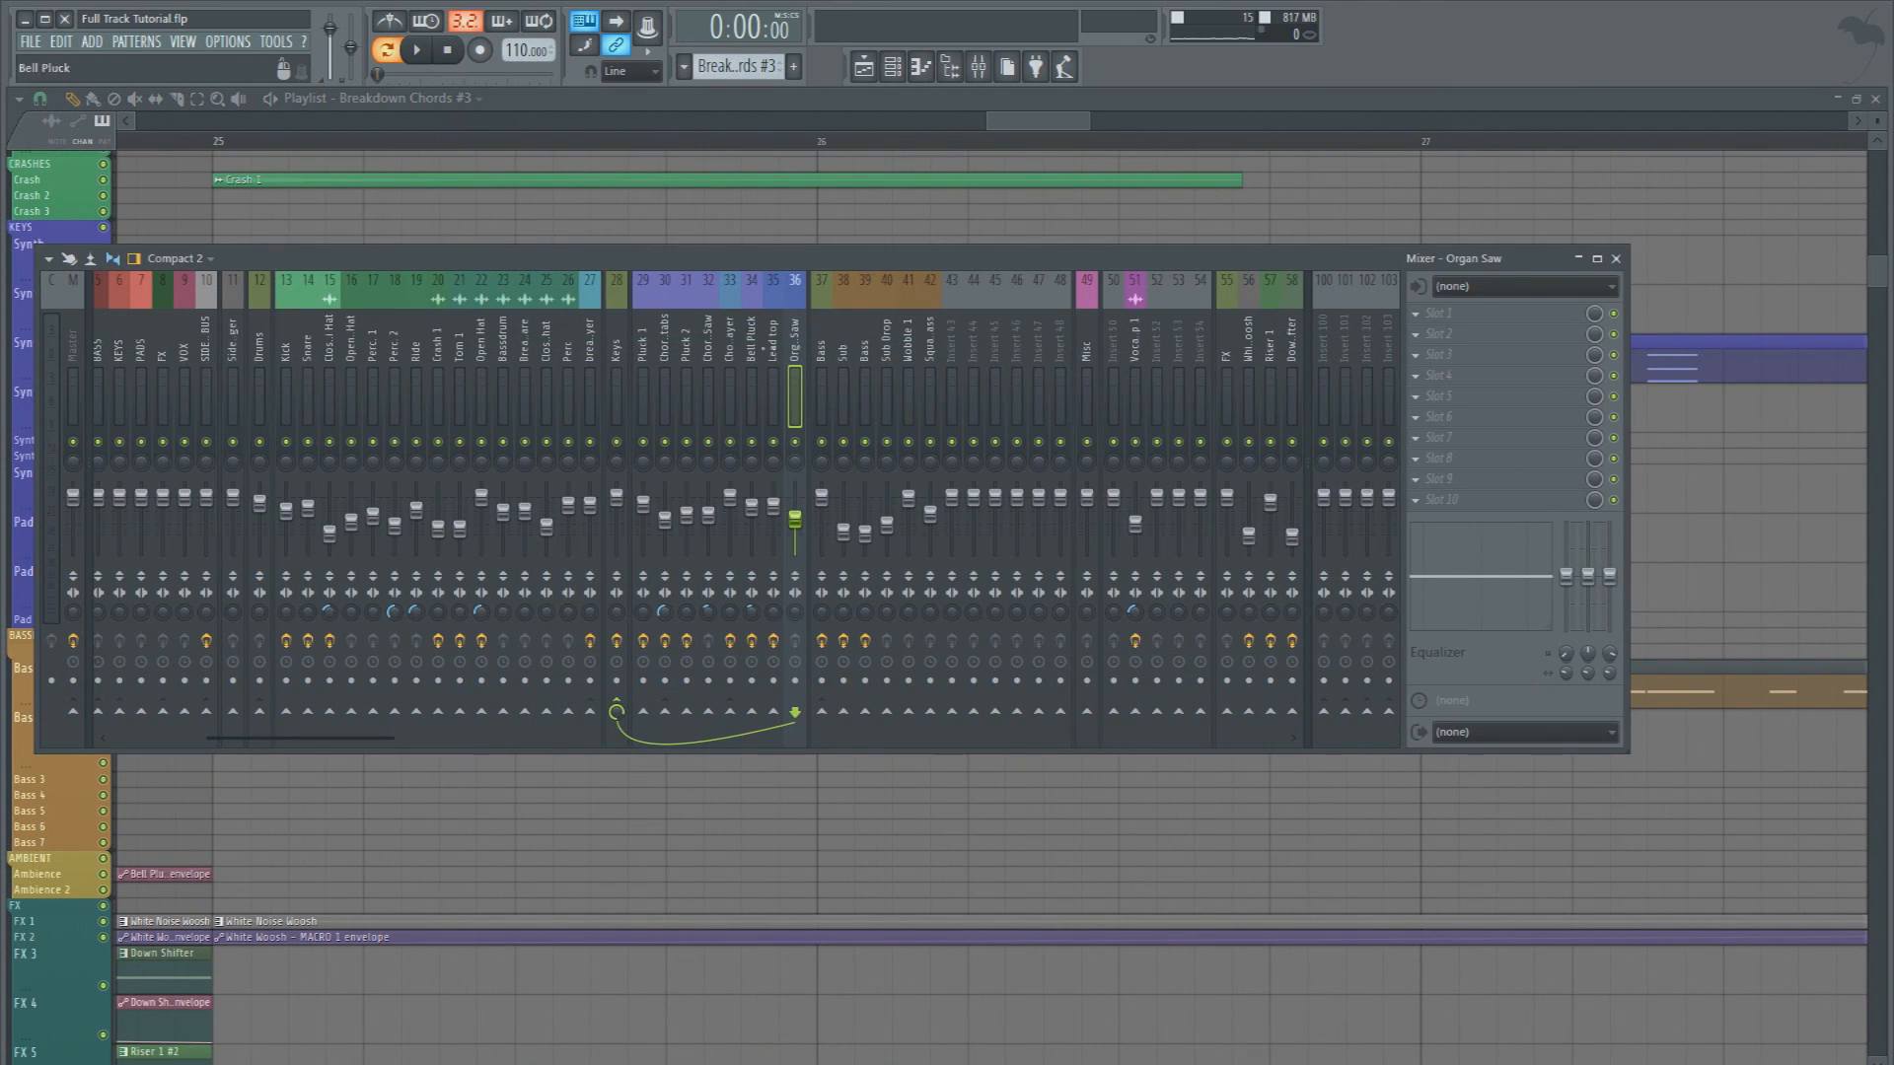
{"action": "left_click", "coordinate": [617, 346]}
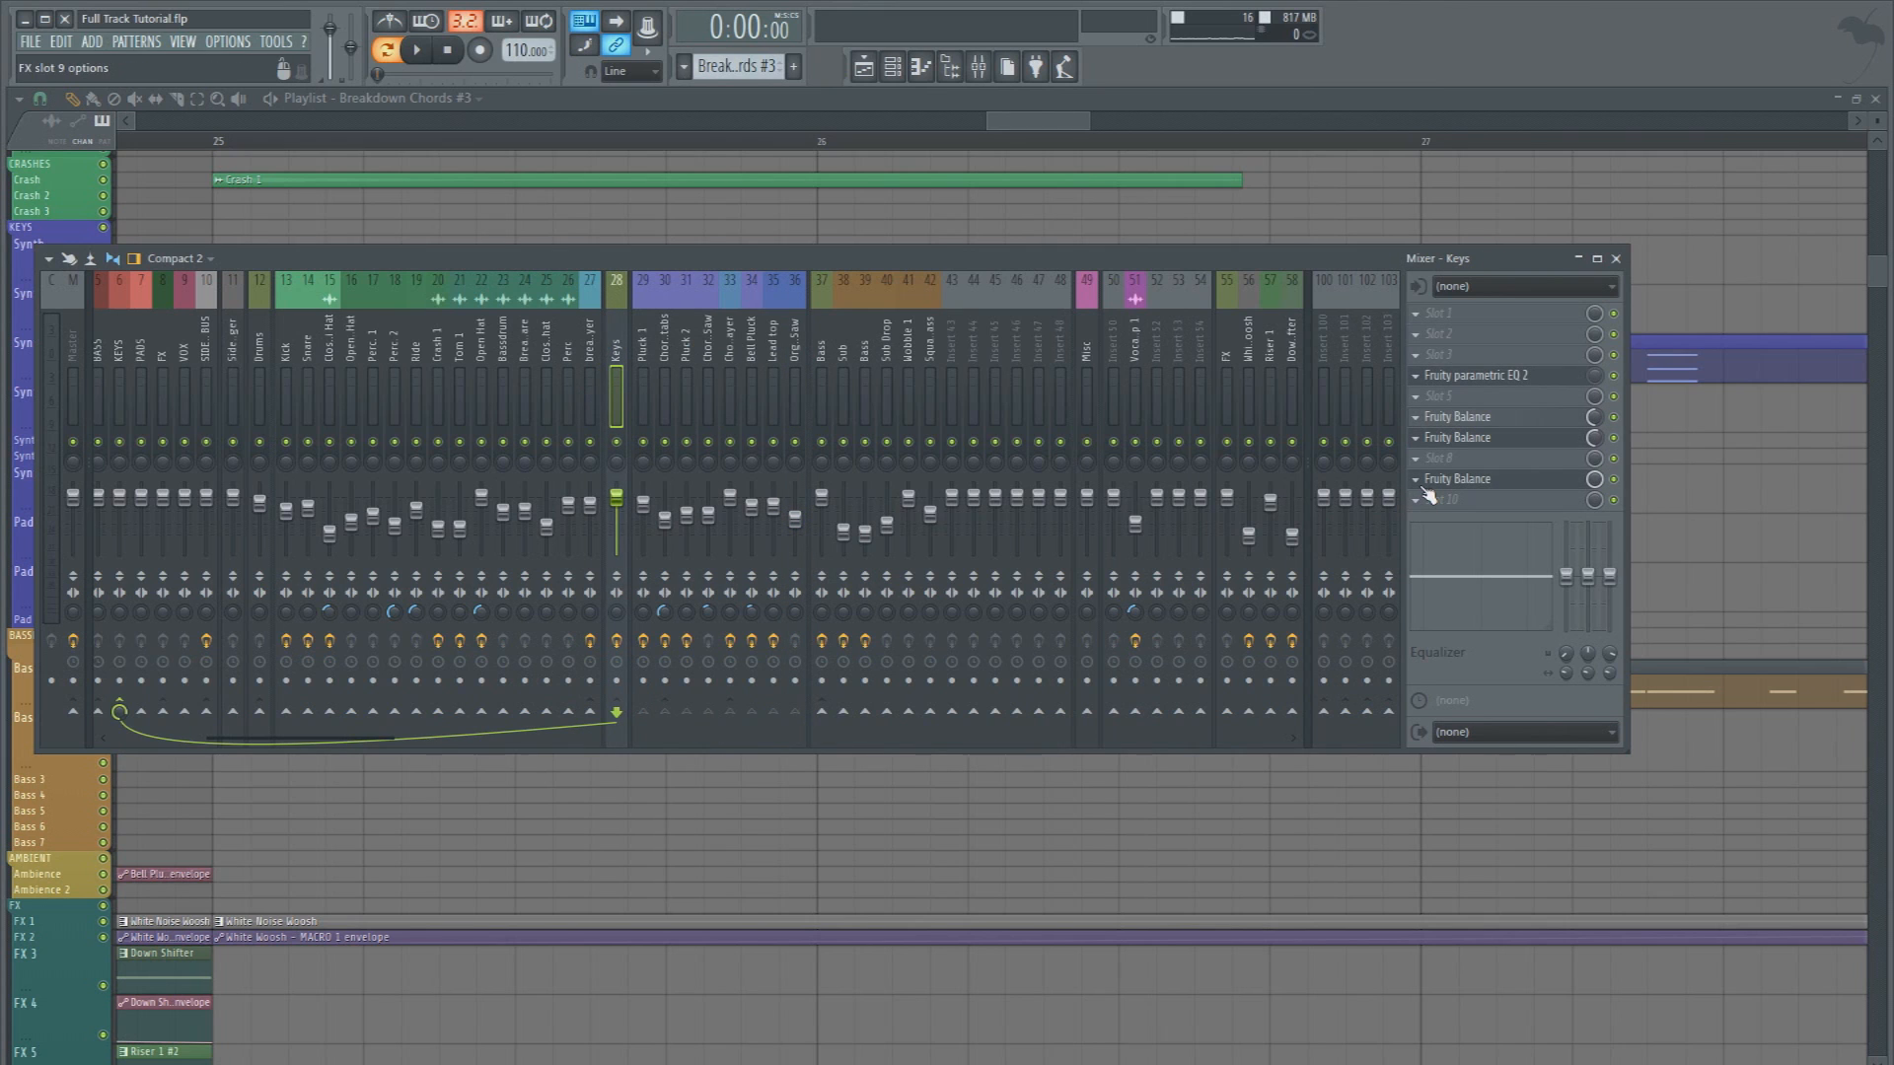
{"action": "left_click", "coordinate": [1424, 493]}
{"action": "mouse_move", "coordinate": [1442, 503]}
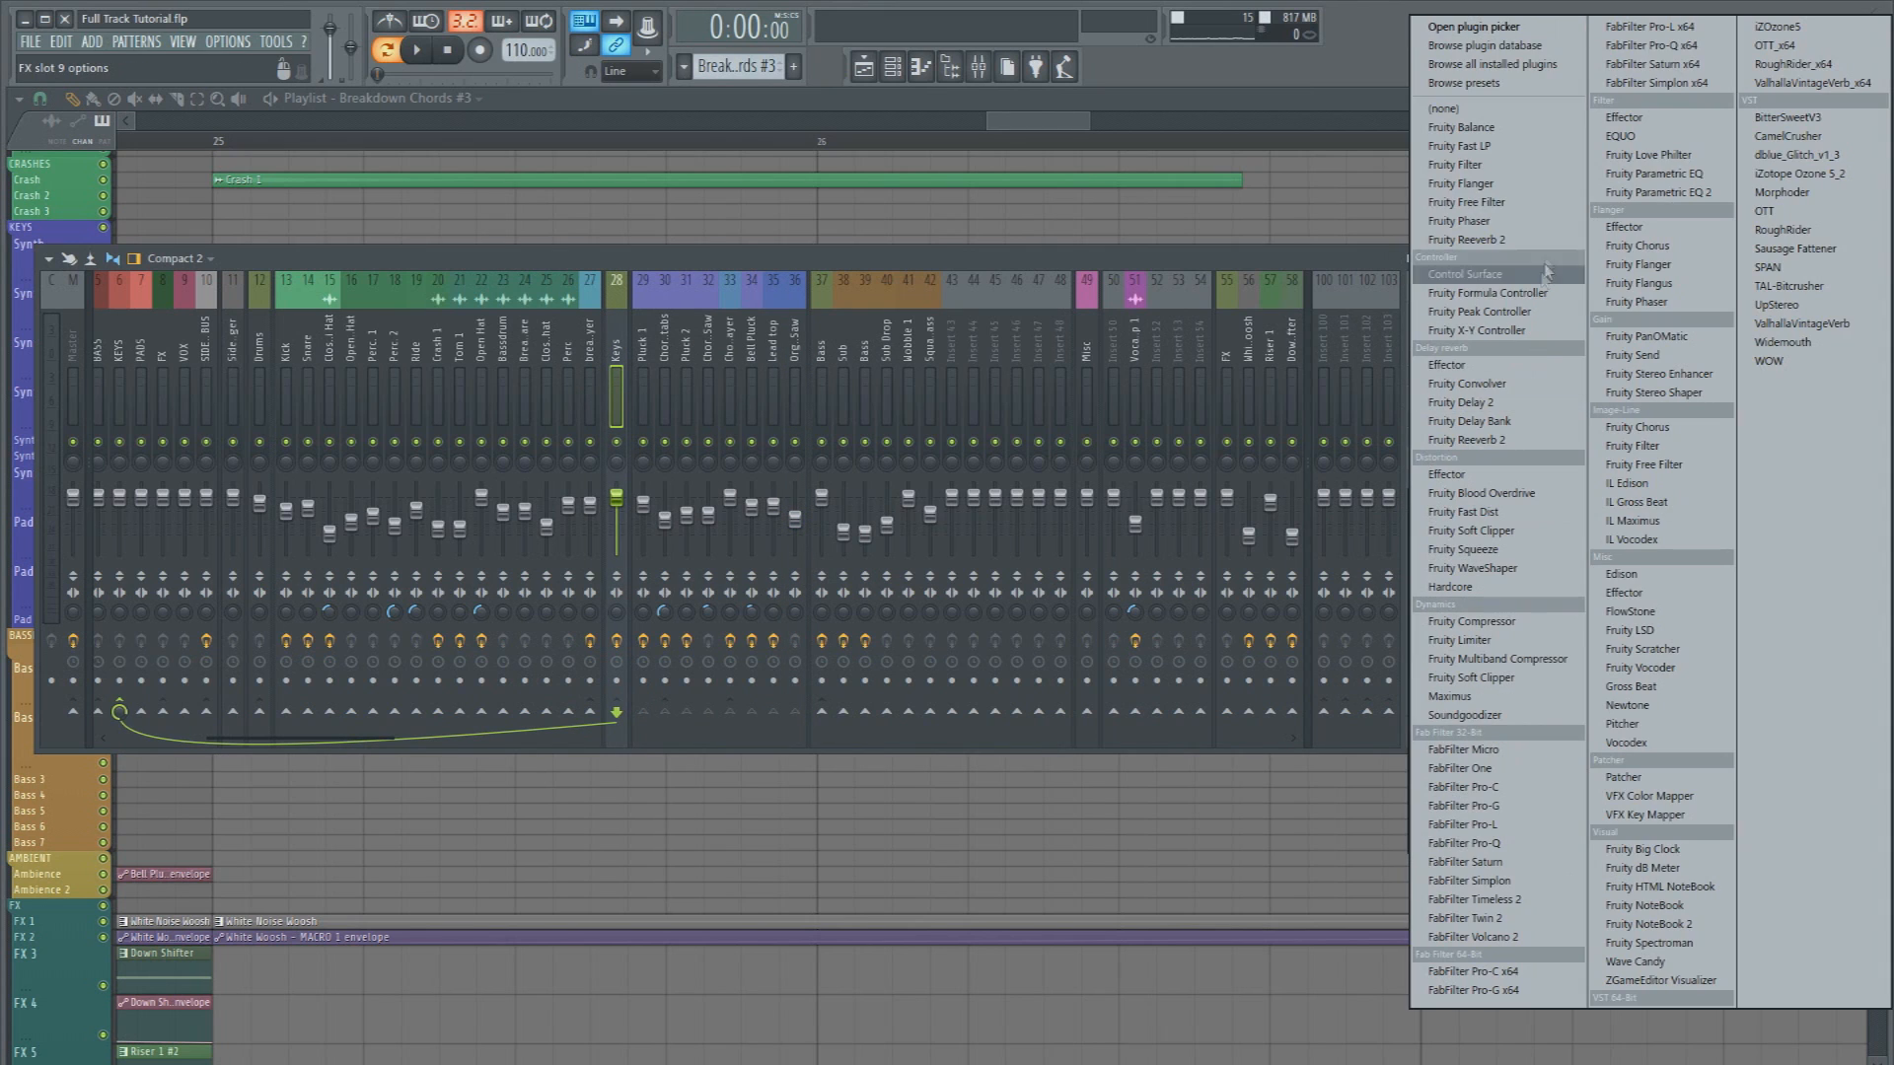
{"action": "left_click", "coordinate": [1510, 110]}
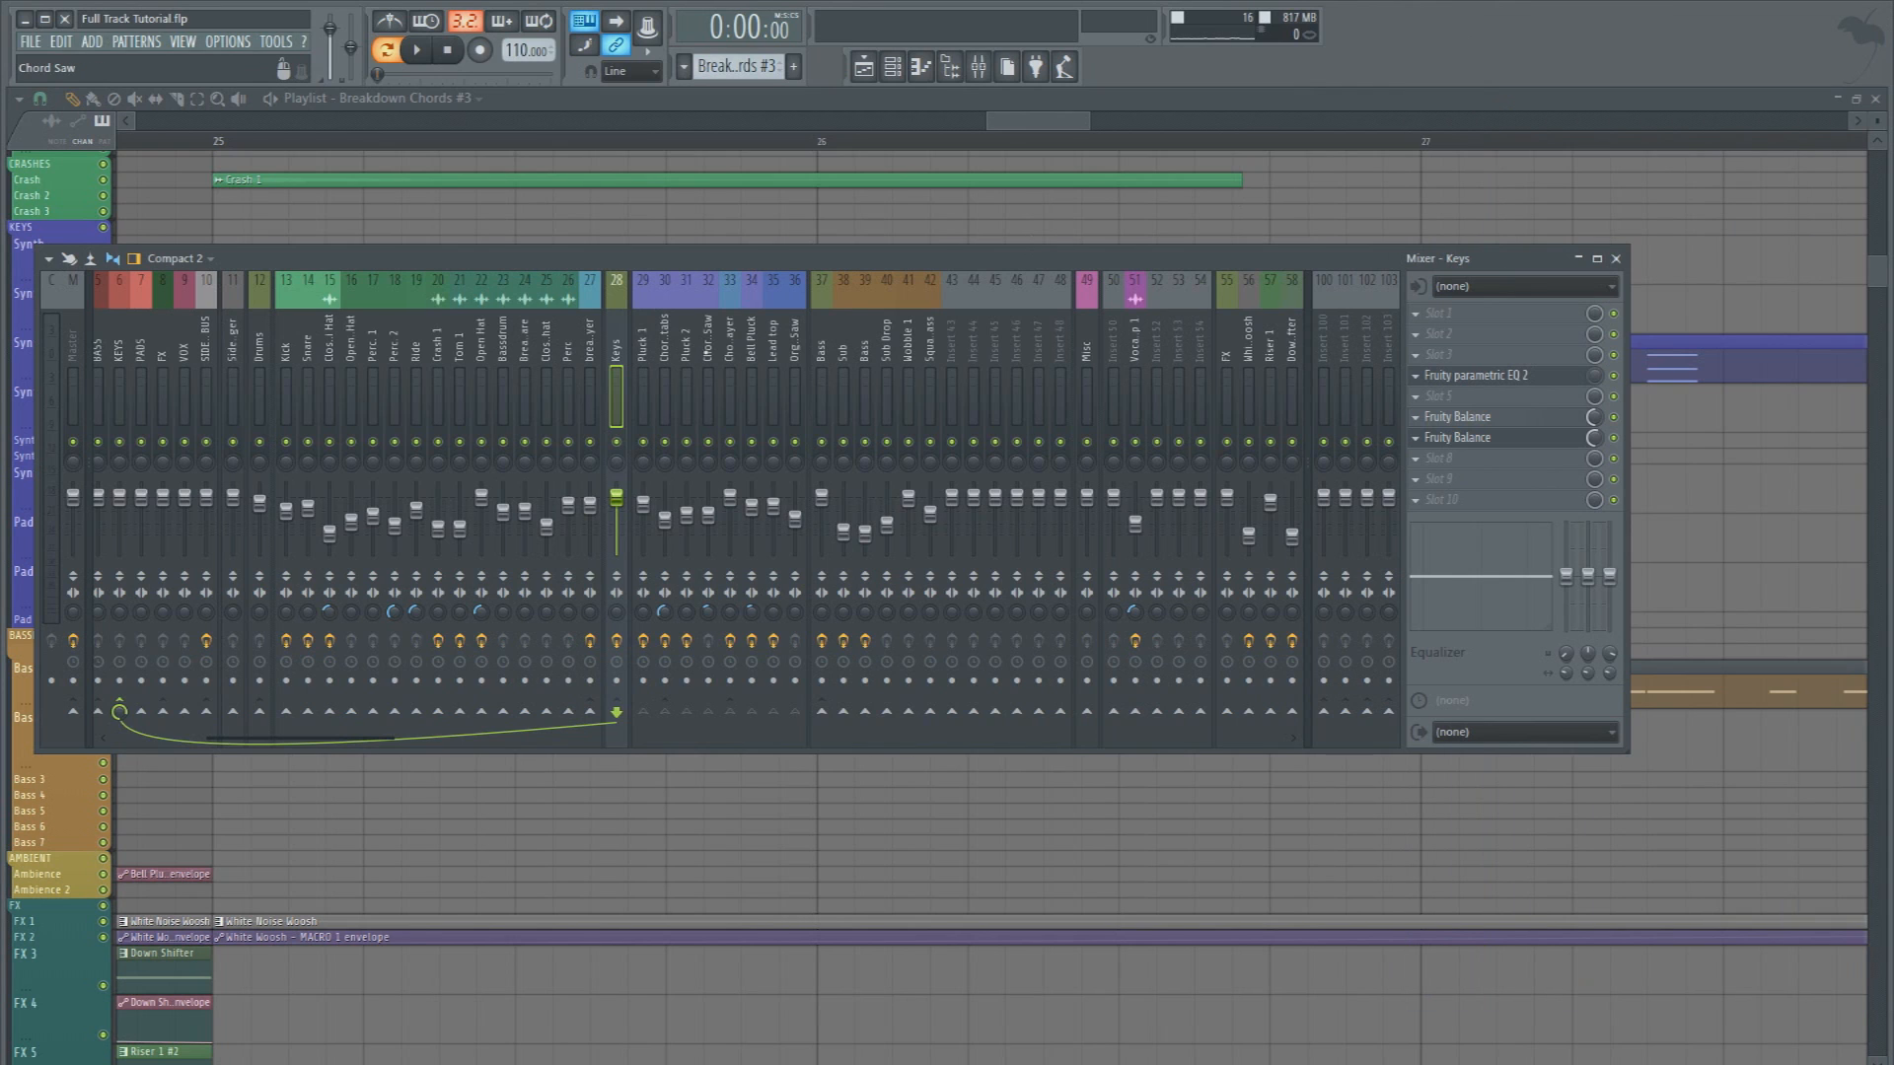
Move Fruity Love Philter, Fruity delay 2, Fruity Reeverb 2 and the last parametric EQ 2 up one slot on the Pluck 2 track
{"action": "left_click", "coordinate": [687, 347]}
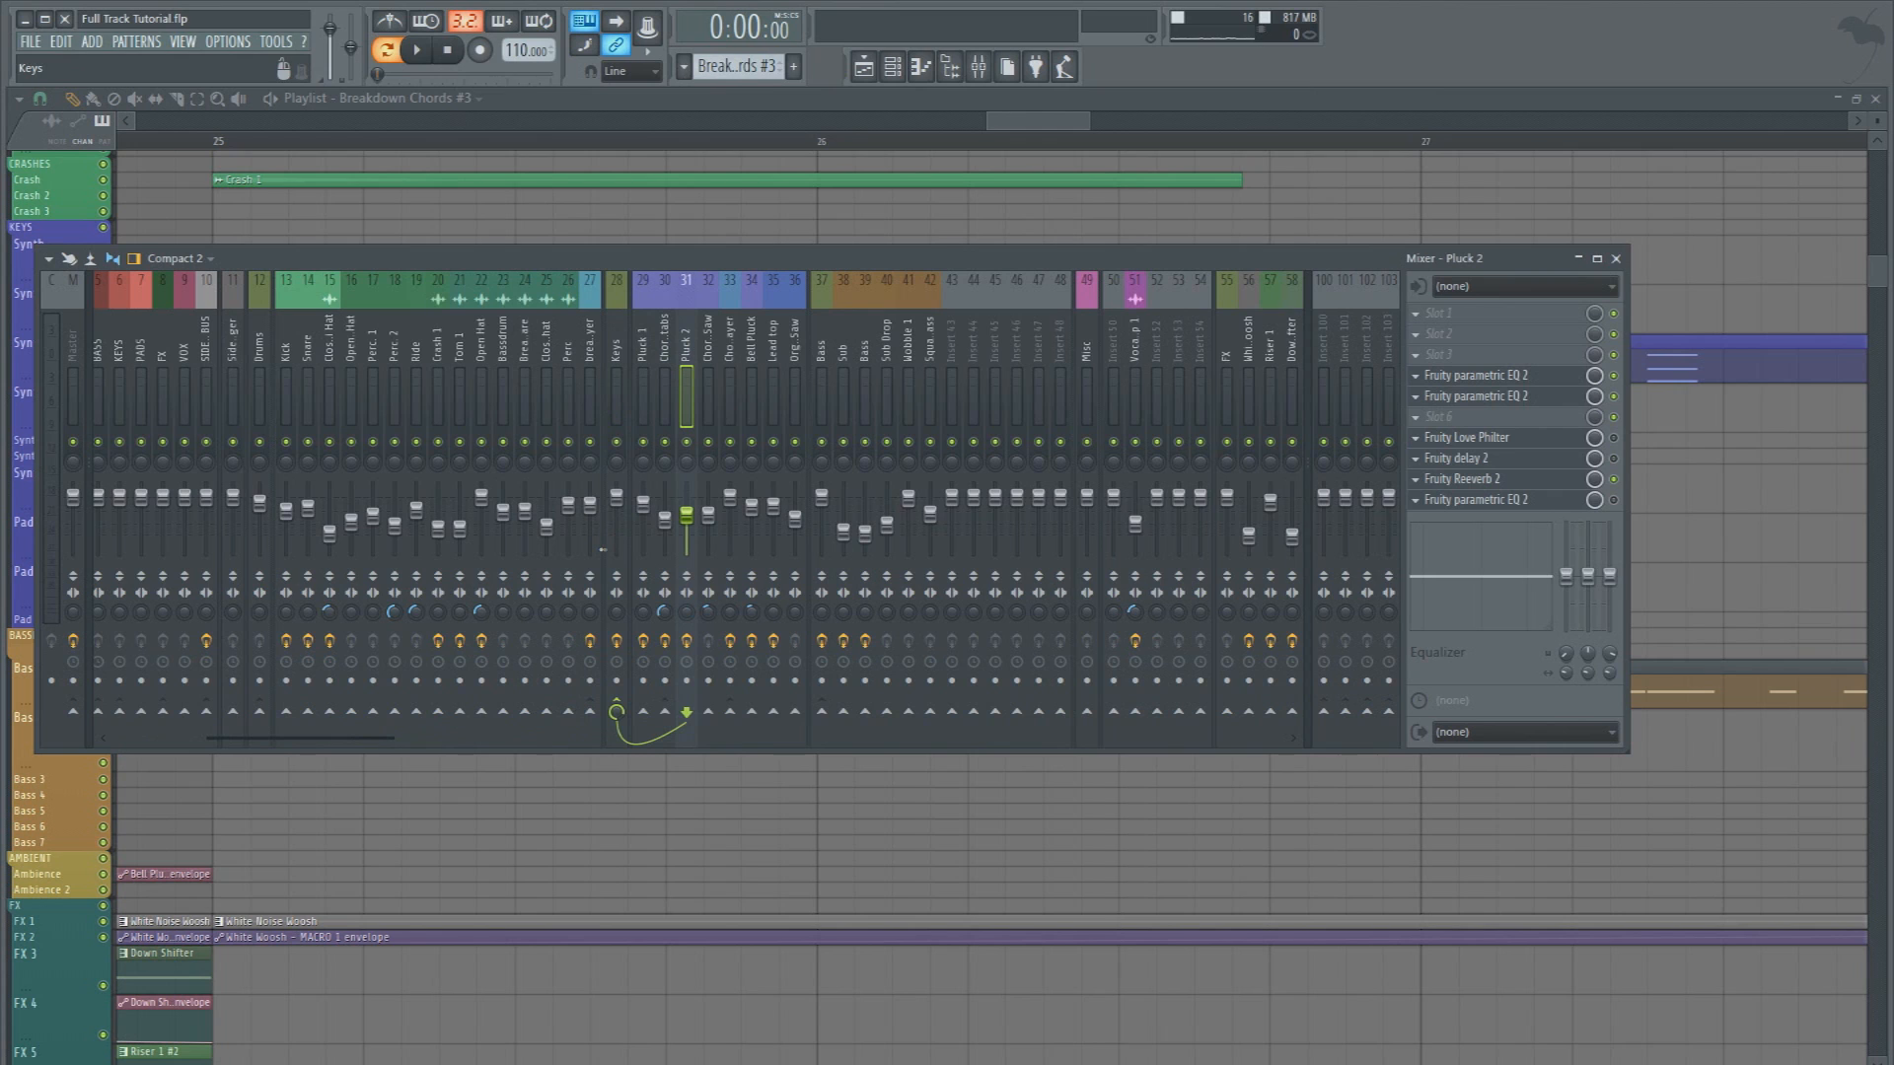
{"action": "left_click", "coordinate": [1417, 442]}
{"action": "key", "text": "u"}
{"action": "left_click", "coordinate": [1419, 460]}
{"action": "key", "text": "u"}
{"action": "left_click", "coordinate": [1417, 481]}
{"action": "key", "text": "u"}
{"action": "left_click", "coordinate": [1417, 502]}
{"action": "key", "text": "u"}
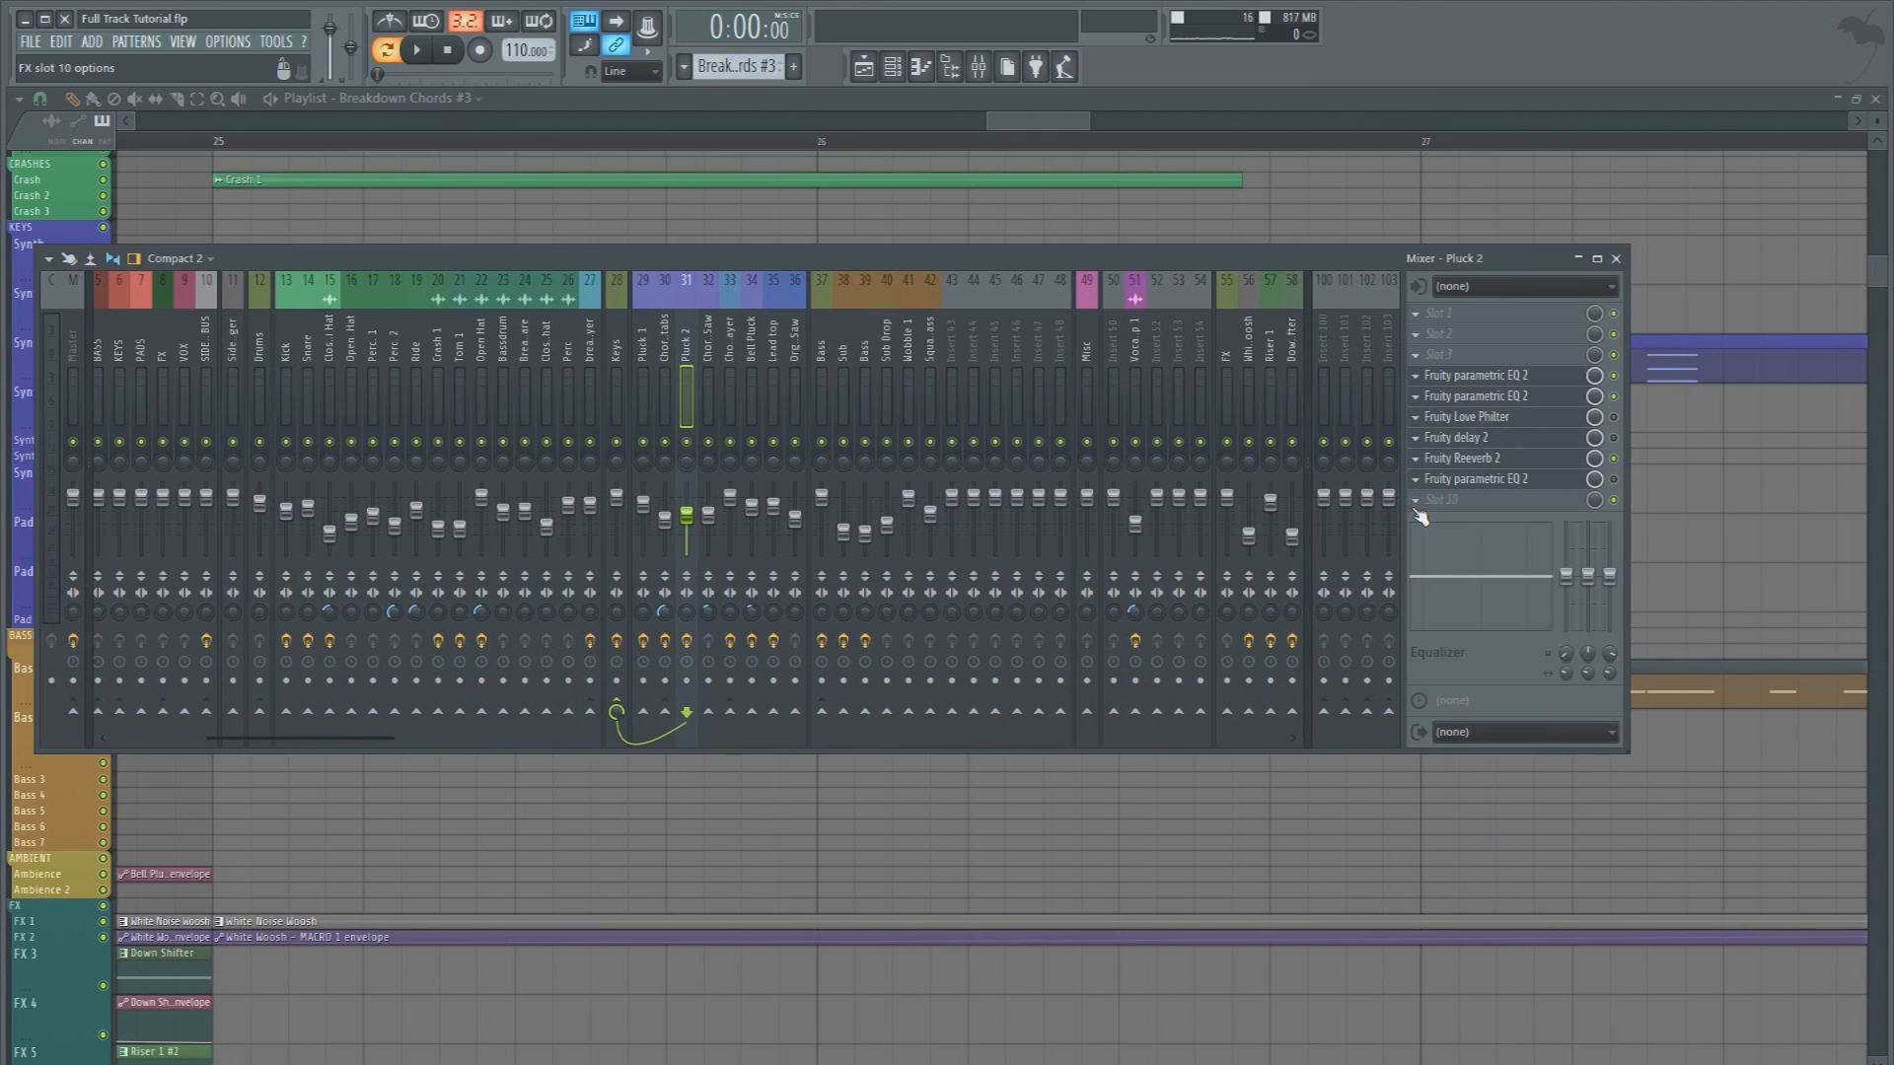
Add Fruity Balance to slot 10 of the Pluck 2 track and link its Volume to an existing internal controller
{"action": "left_click", "coordinate": [1420, 501]}
{"action": "left_click", "coordinate": [1460, 126]}
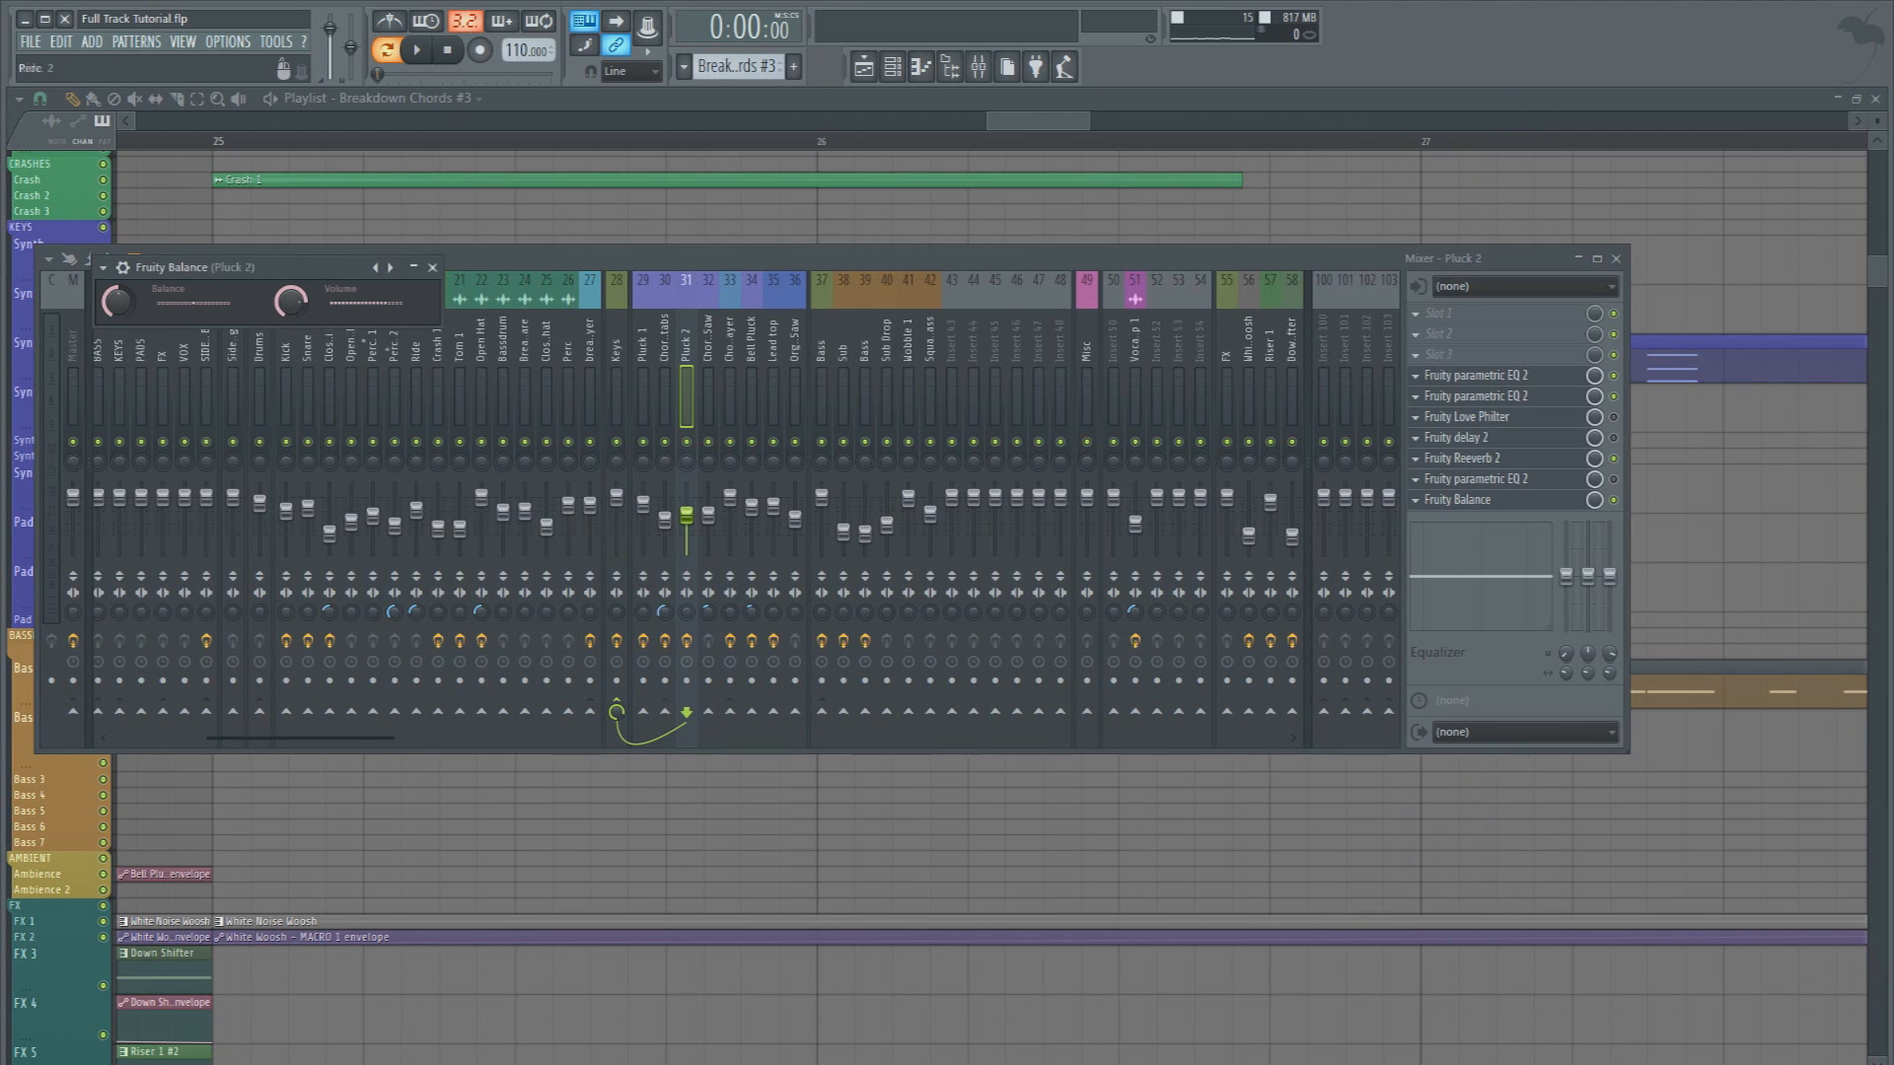
{"action": "right_click", "coordinate": [300, 307]}
{"action": "left_click", "coordinate": [376, 471]}
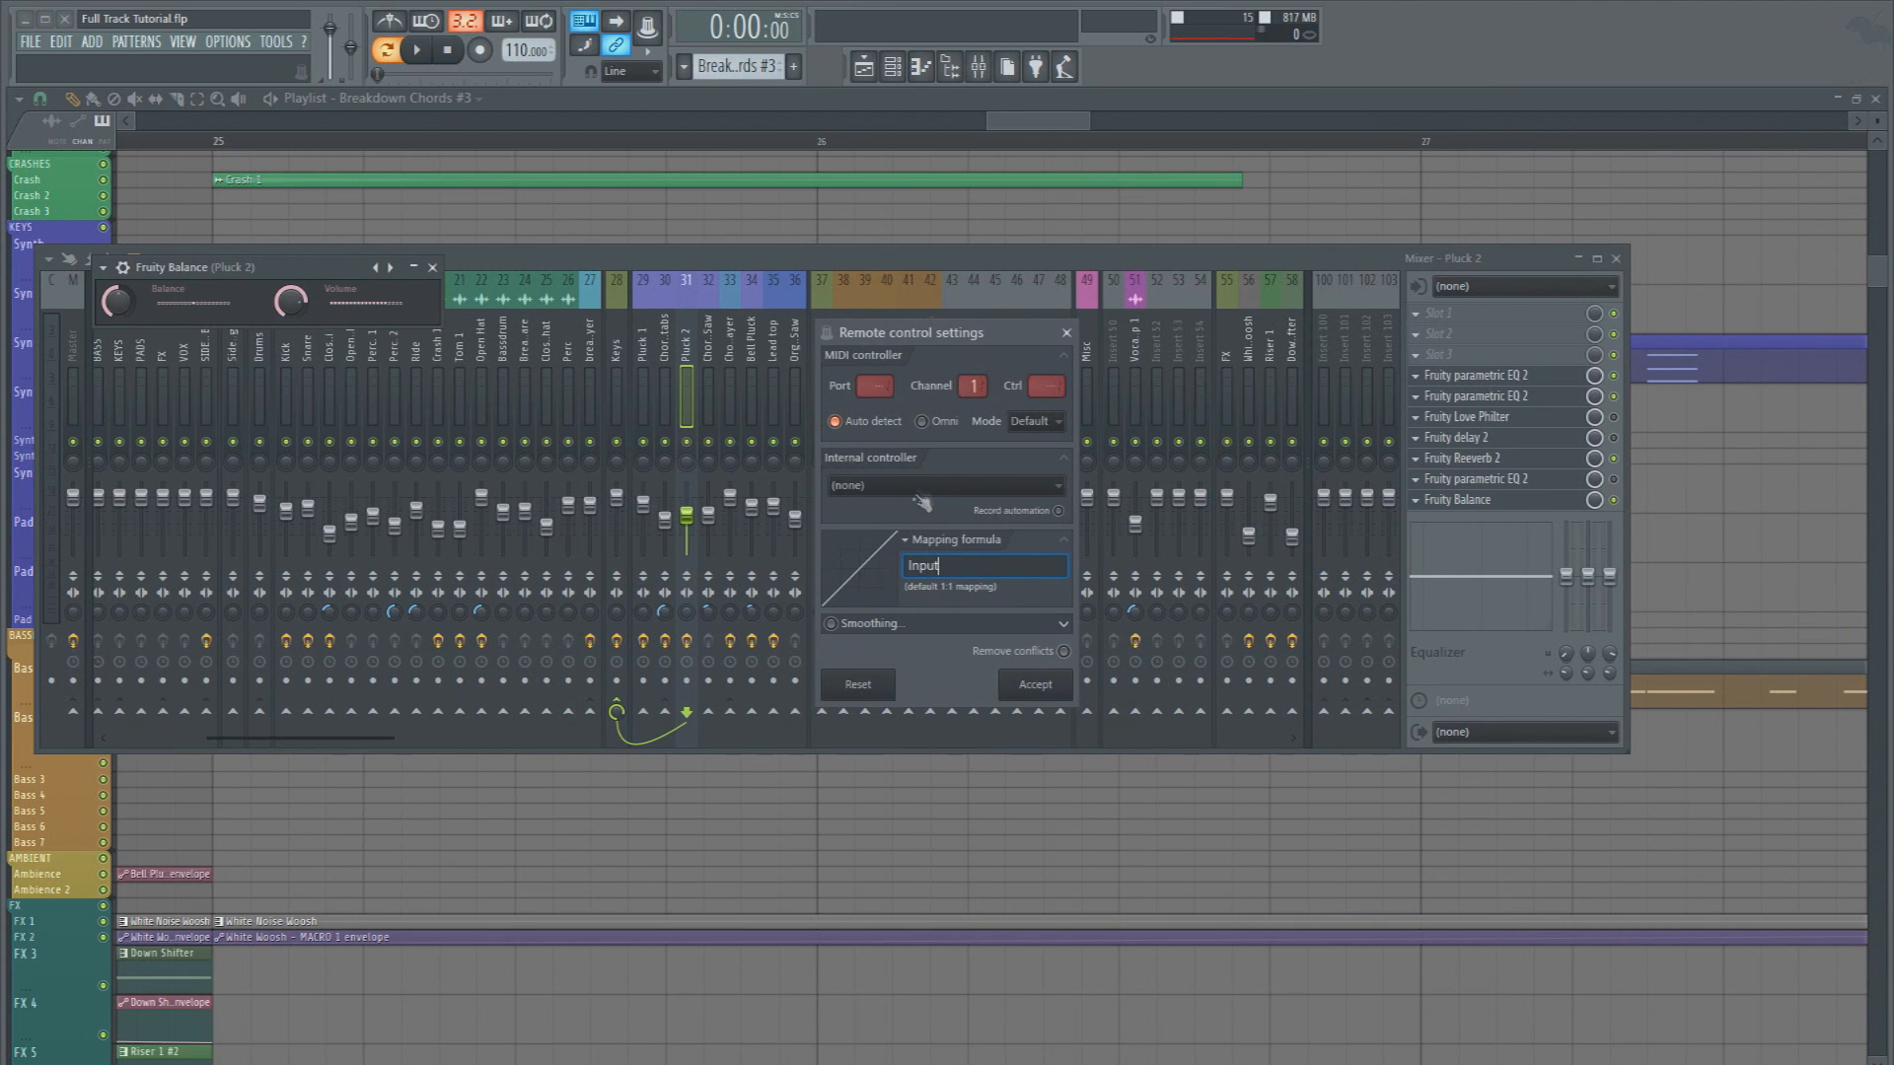
{"action": "left_click", "coordinate": [911, 485]}
{"action": "left_click", "coordinate": [926, 991]}
{"action": "left_click", "coordinate": [1032, 685]}
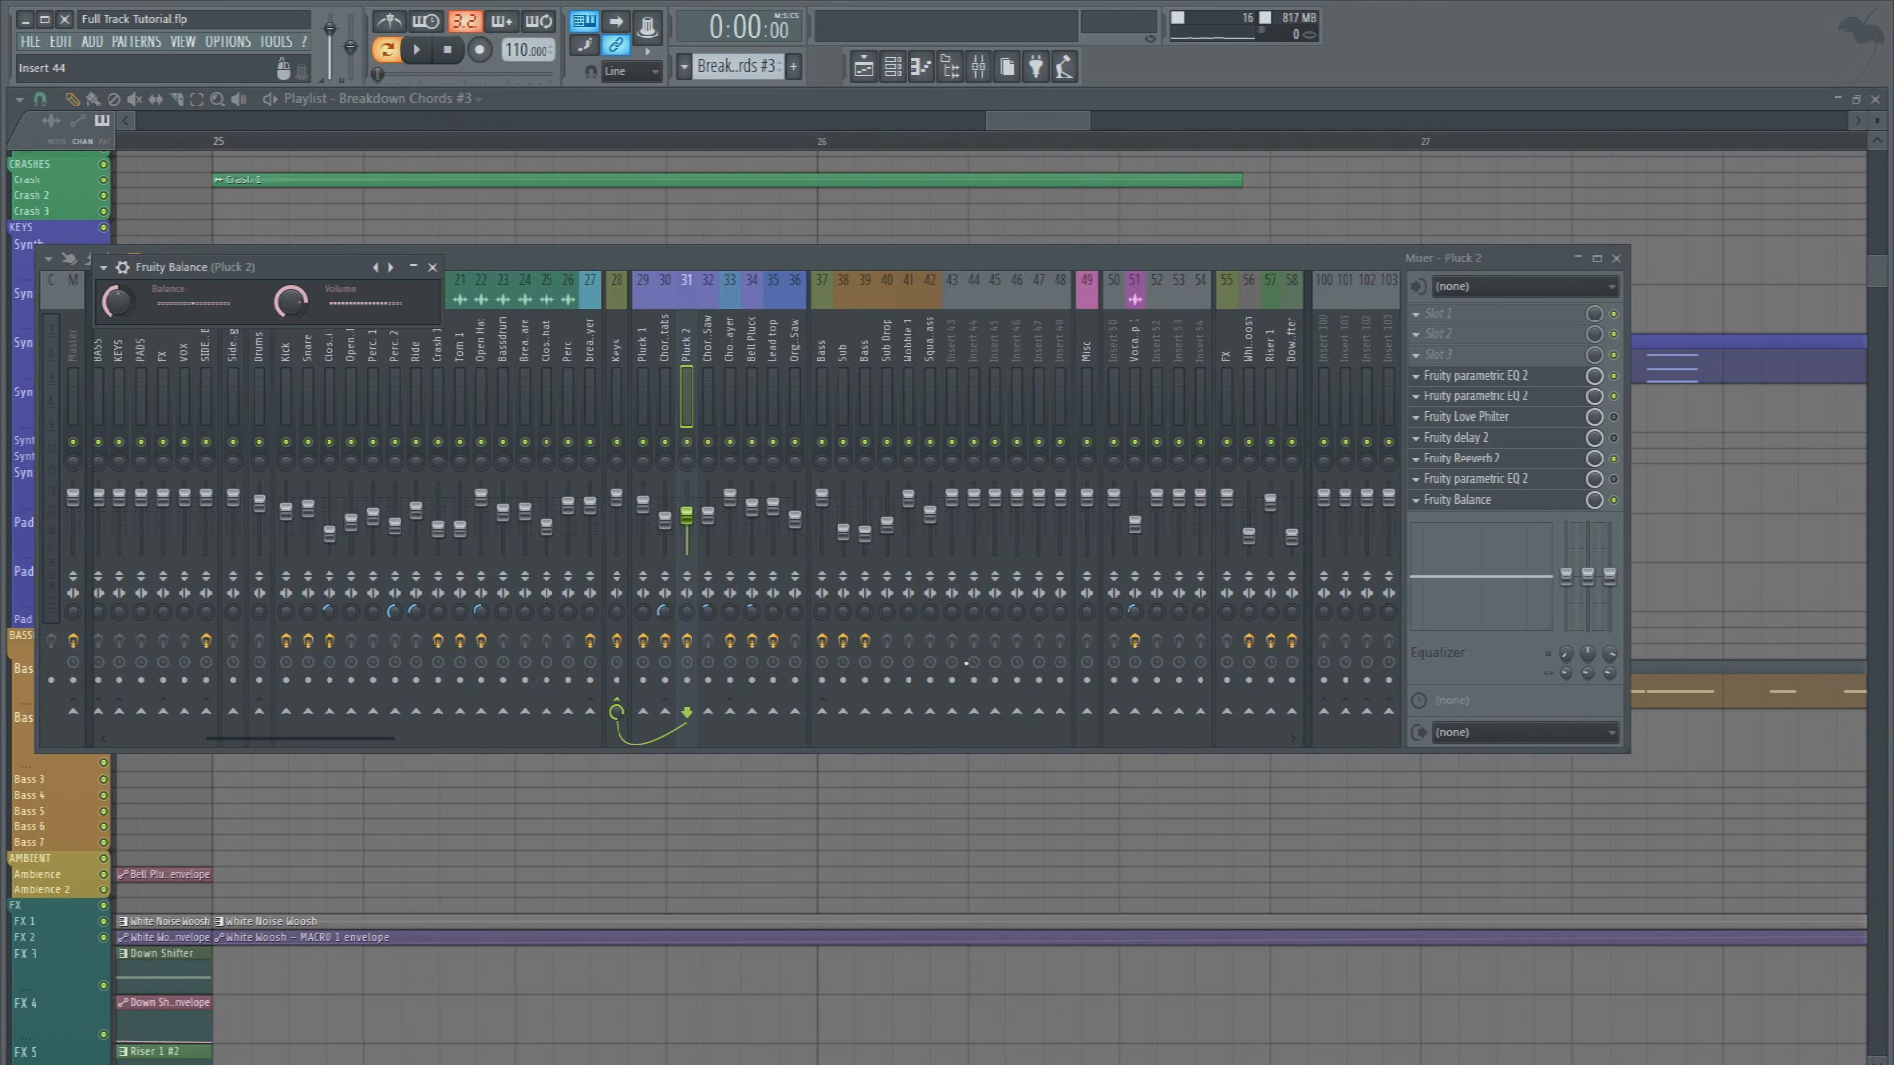
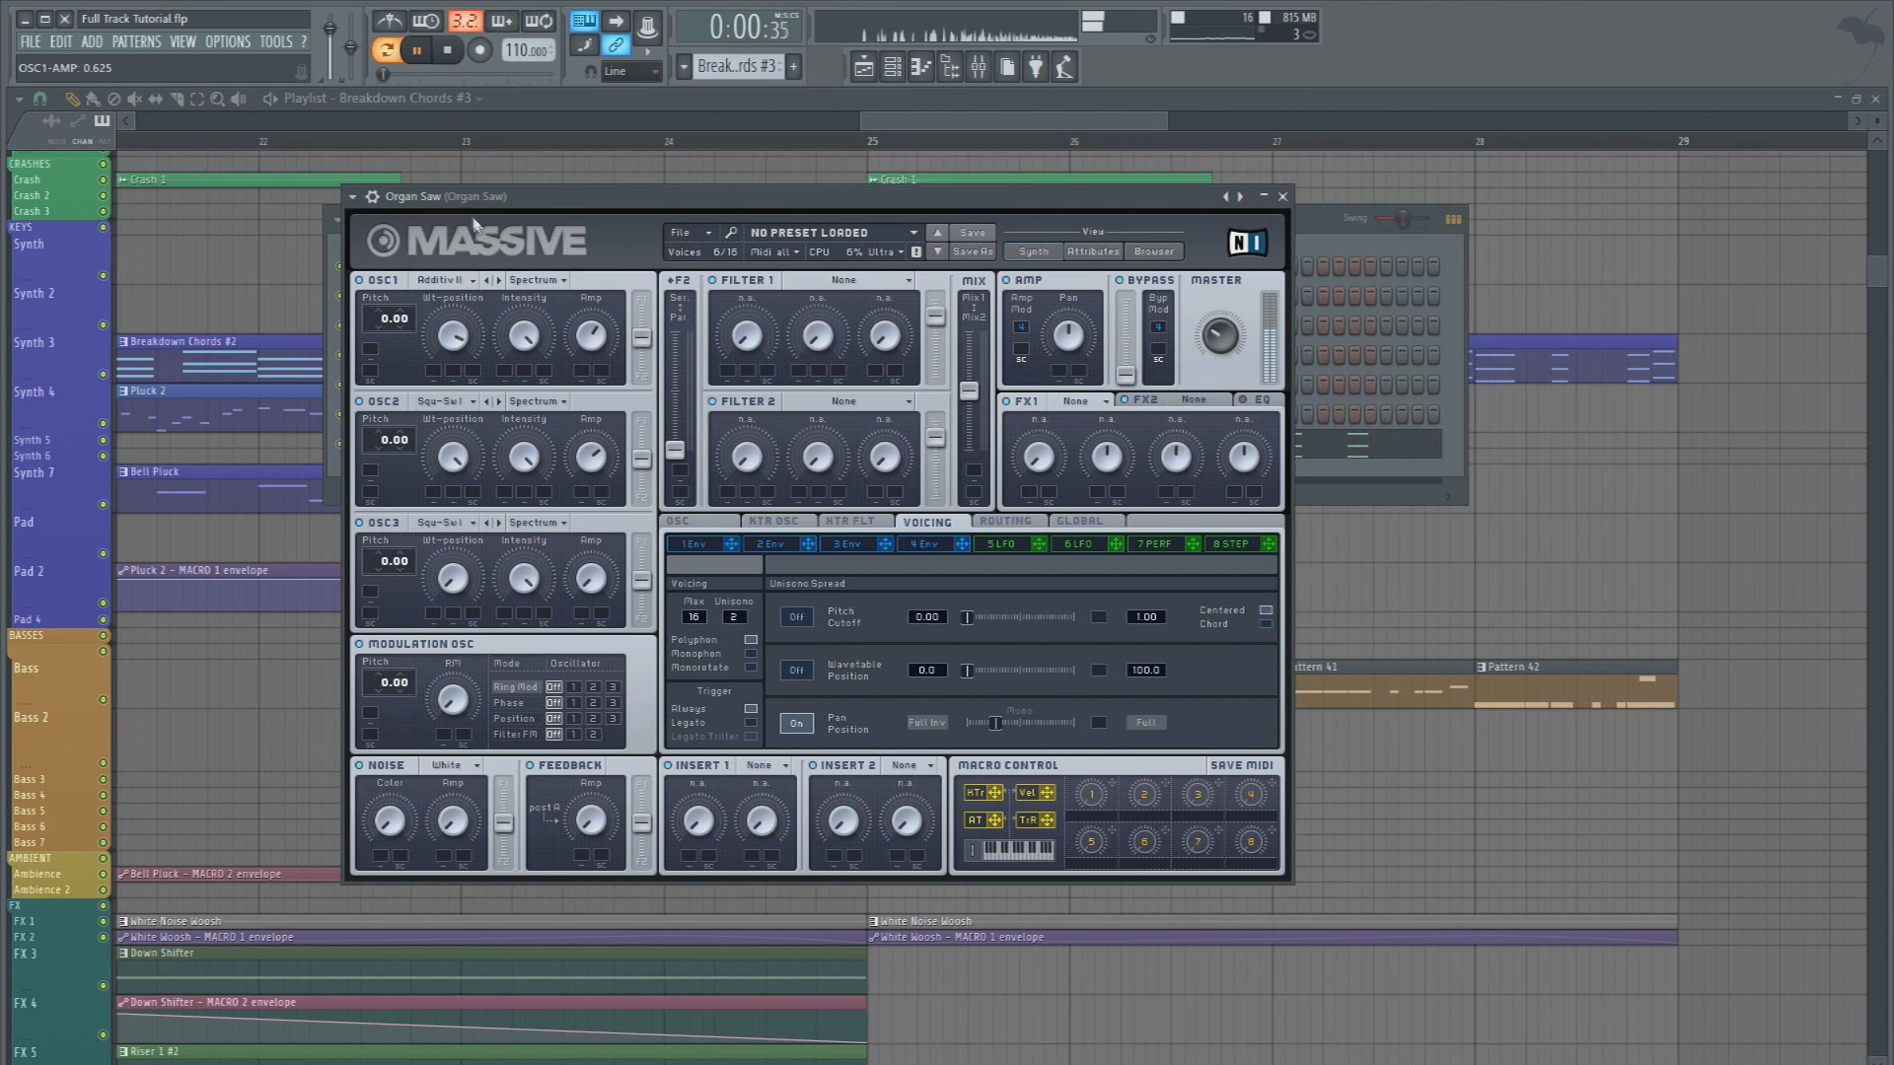
Play the section from bar 25 and raise the Organ Saw mixer track's volume slightly
{"action": "key", "text": "space"}
{"action": "left_click", "coordinate": [476, 163]}
{"action": "left_click", "coordinate": [873, 146]}
{"action": "key", "text": "space"}
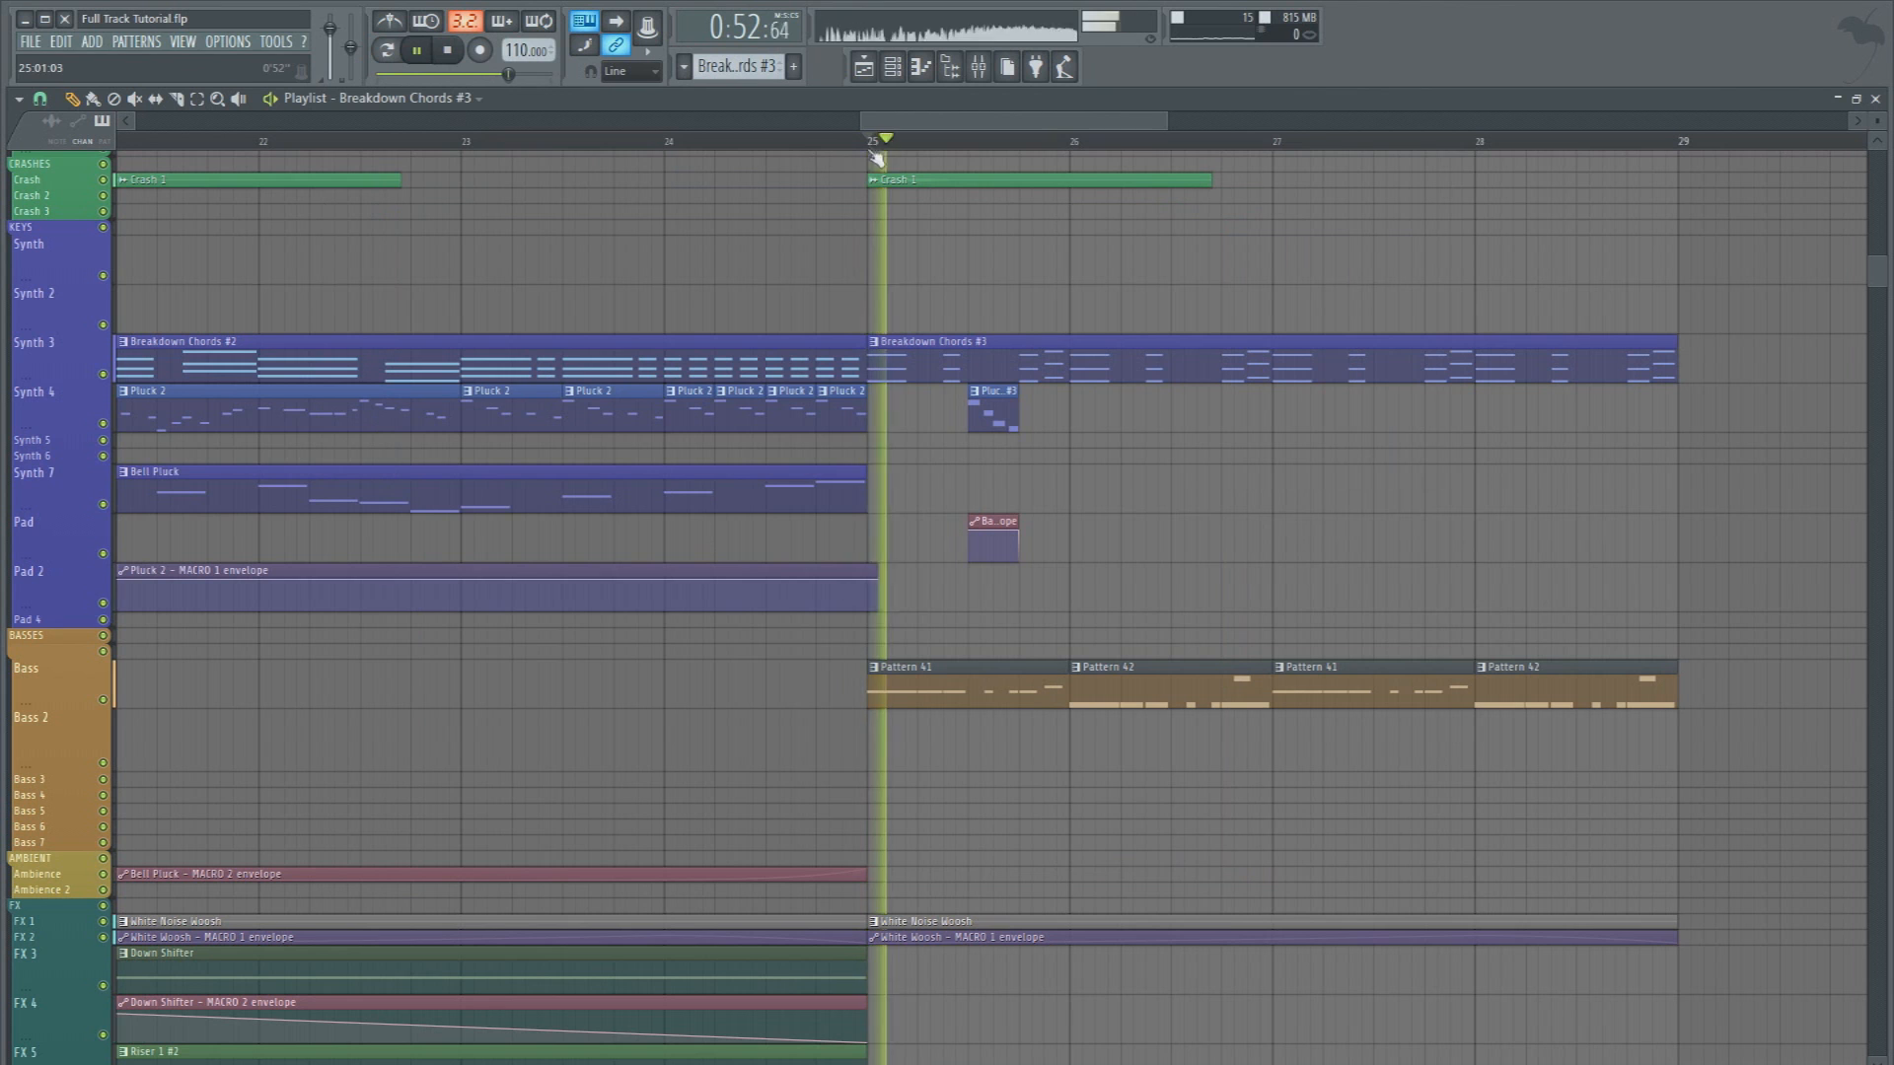
{"action": "key", "text": "F9"}
{"action": "left_click_drag", "start_coordinate": [796, 523], "coordinate": [797, 518]}
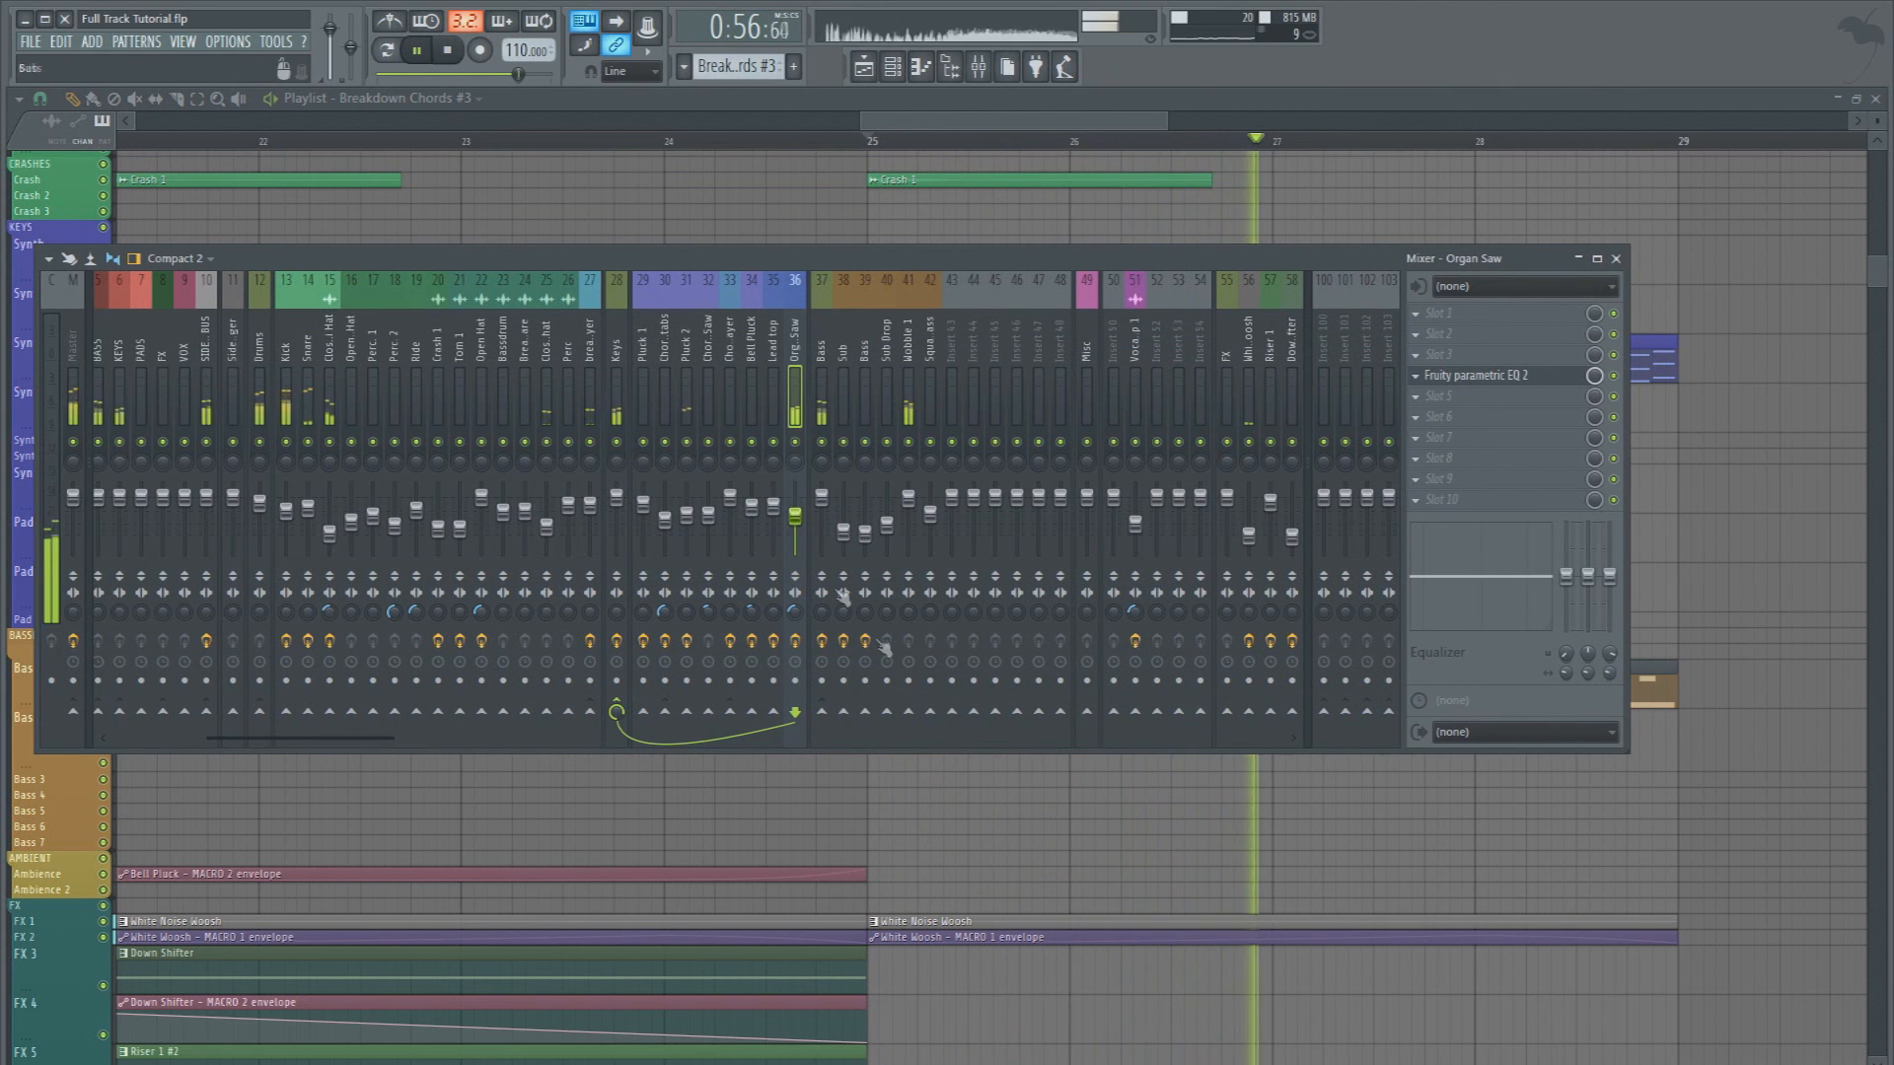
{"action": "key", "text": "space"}
{"action": "key", "text": "F9"}
{"action": "key", "text": "space"}
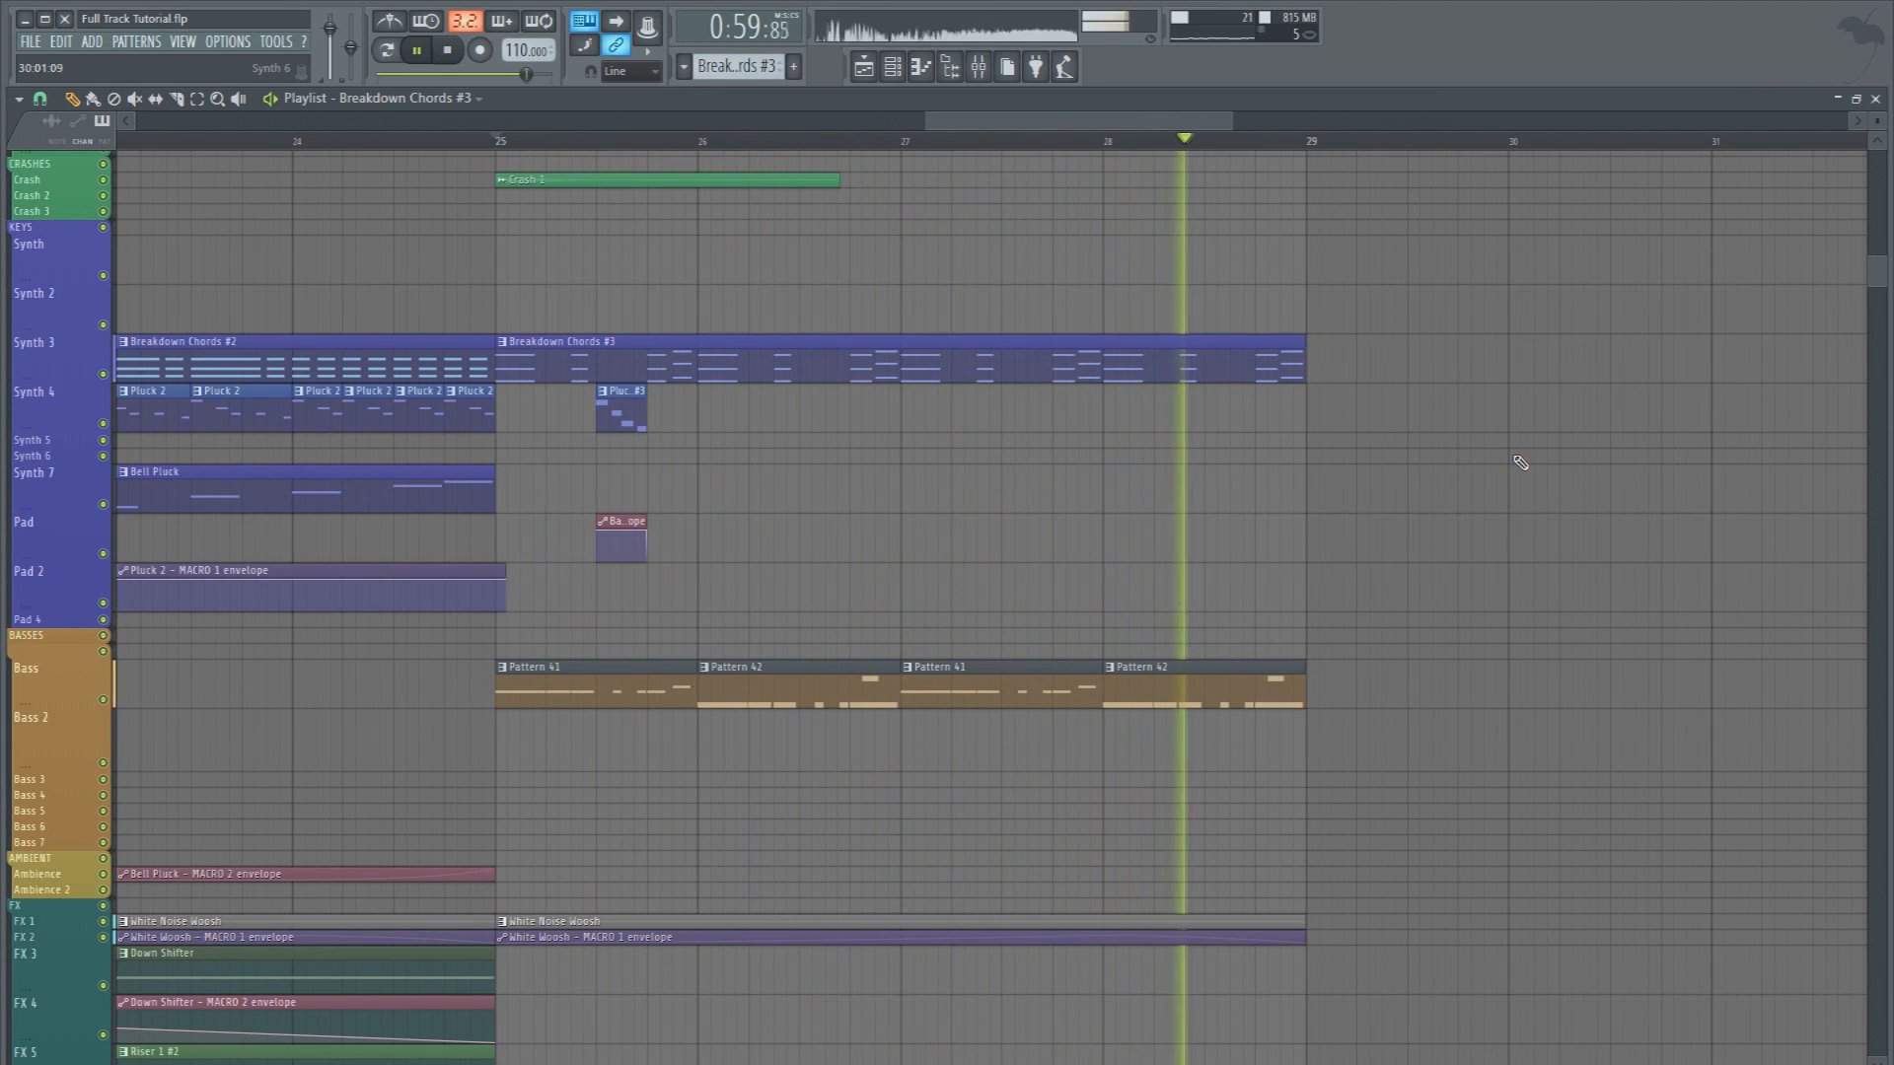
{"action": "key", "text": "space"}
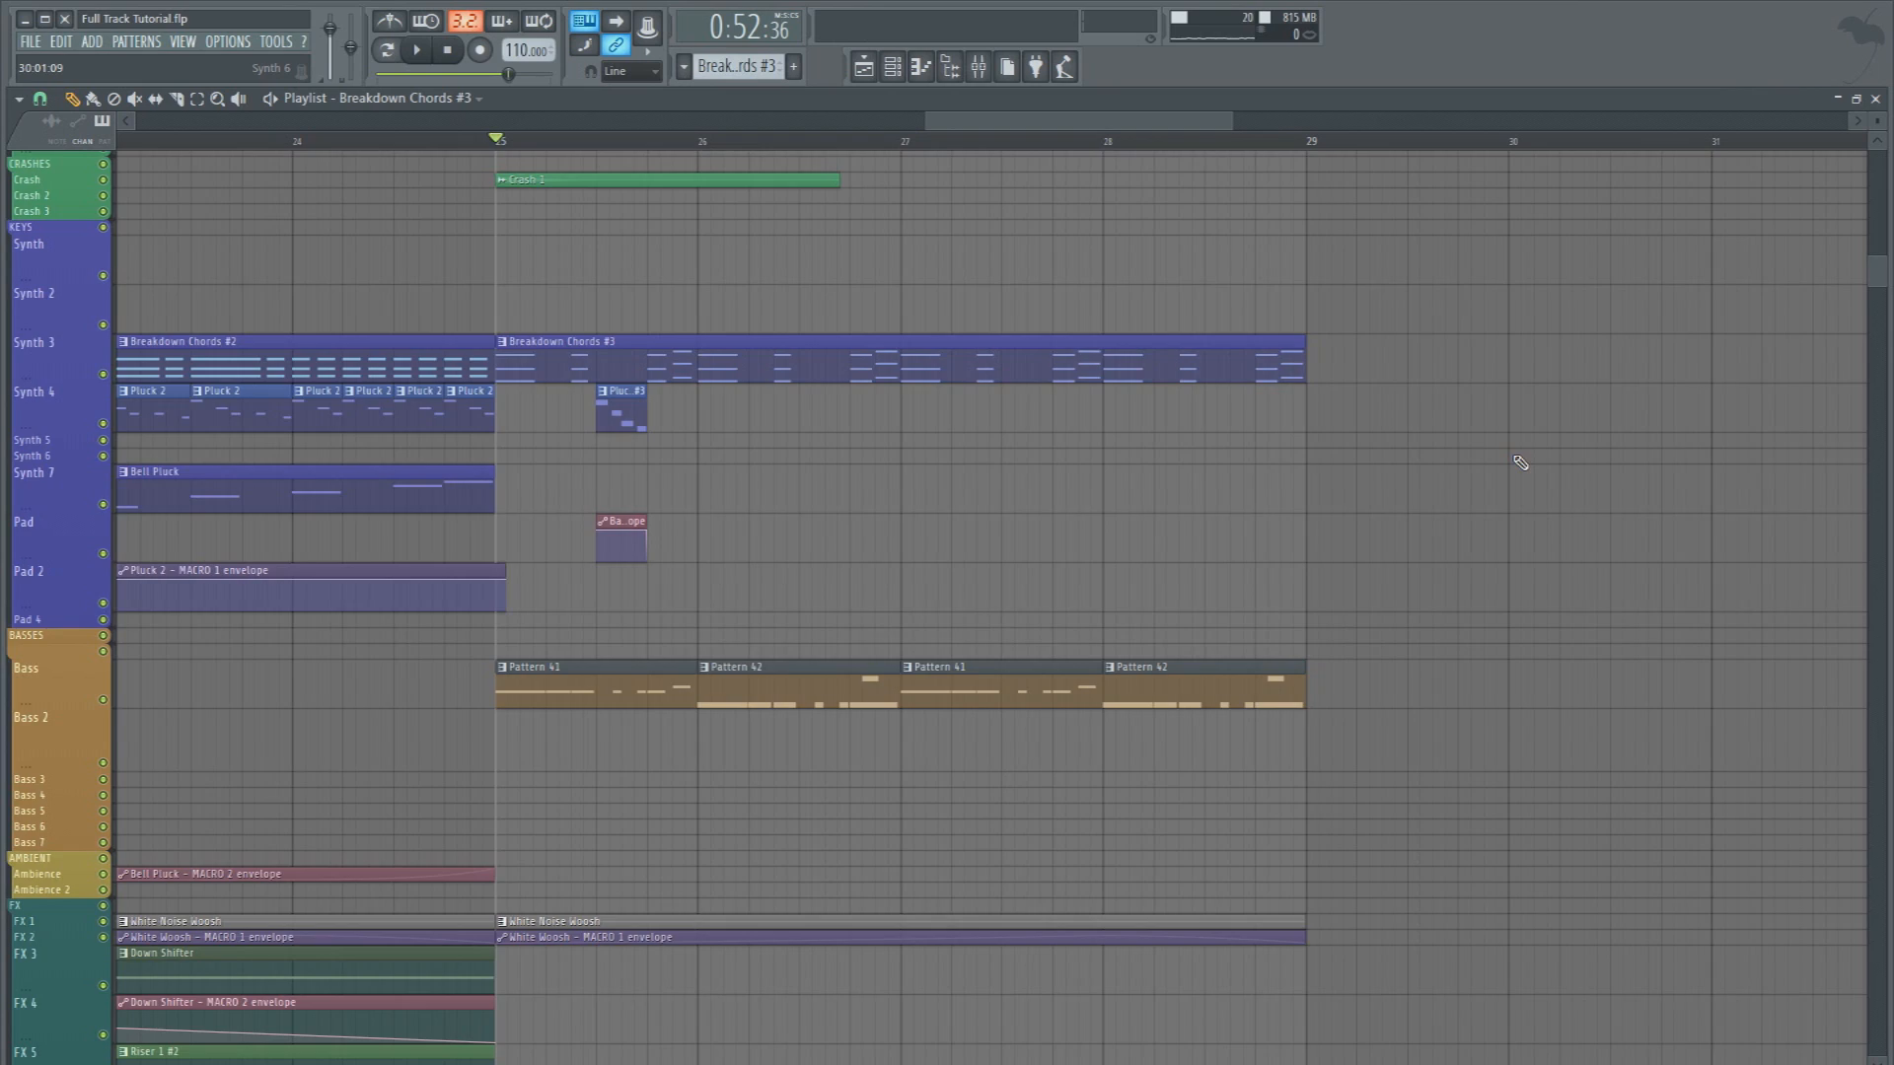
Continue the Snare 3 hits into bar 28, copy the bar 25–28 crash, chord, pluck fill, automation and bass clips to bar 29, and play the section
{"action": "scroll", "coordinate": [1500, 448], "scroll_direction": "up", "scroll_amount": 5}
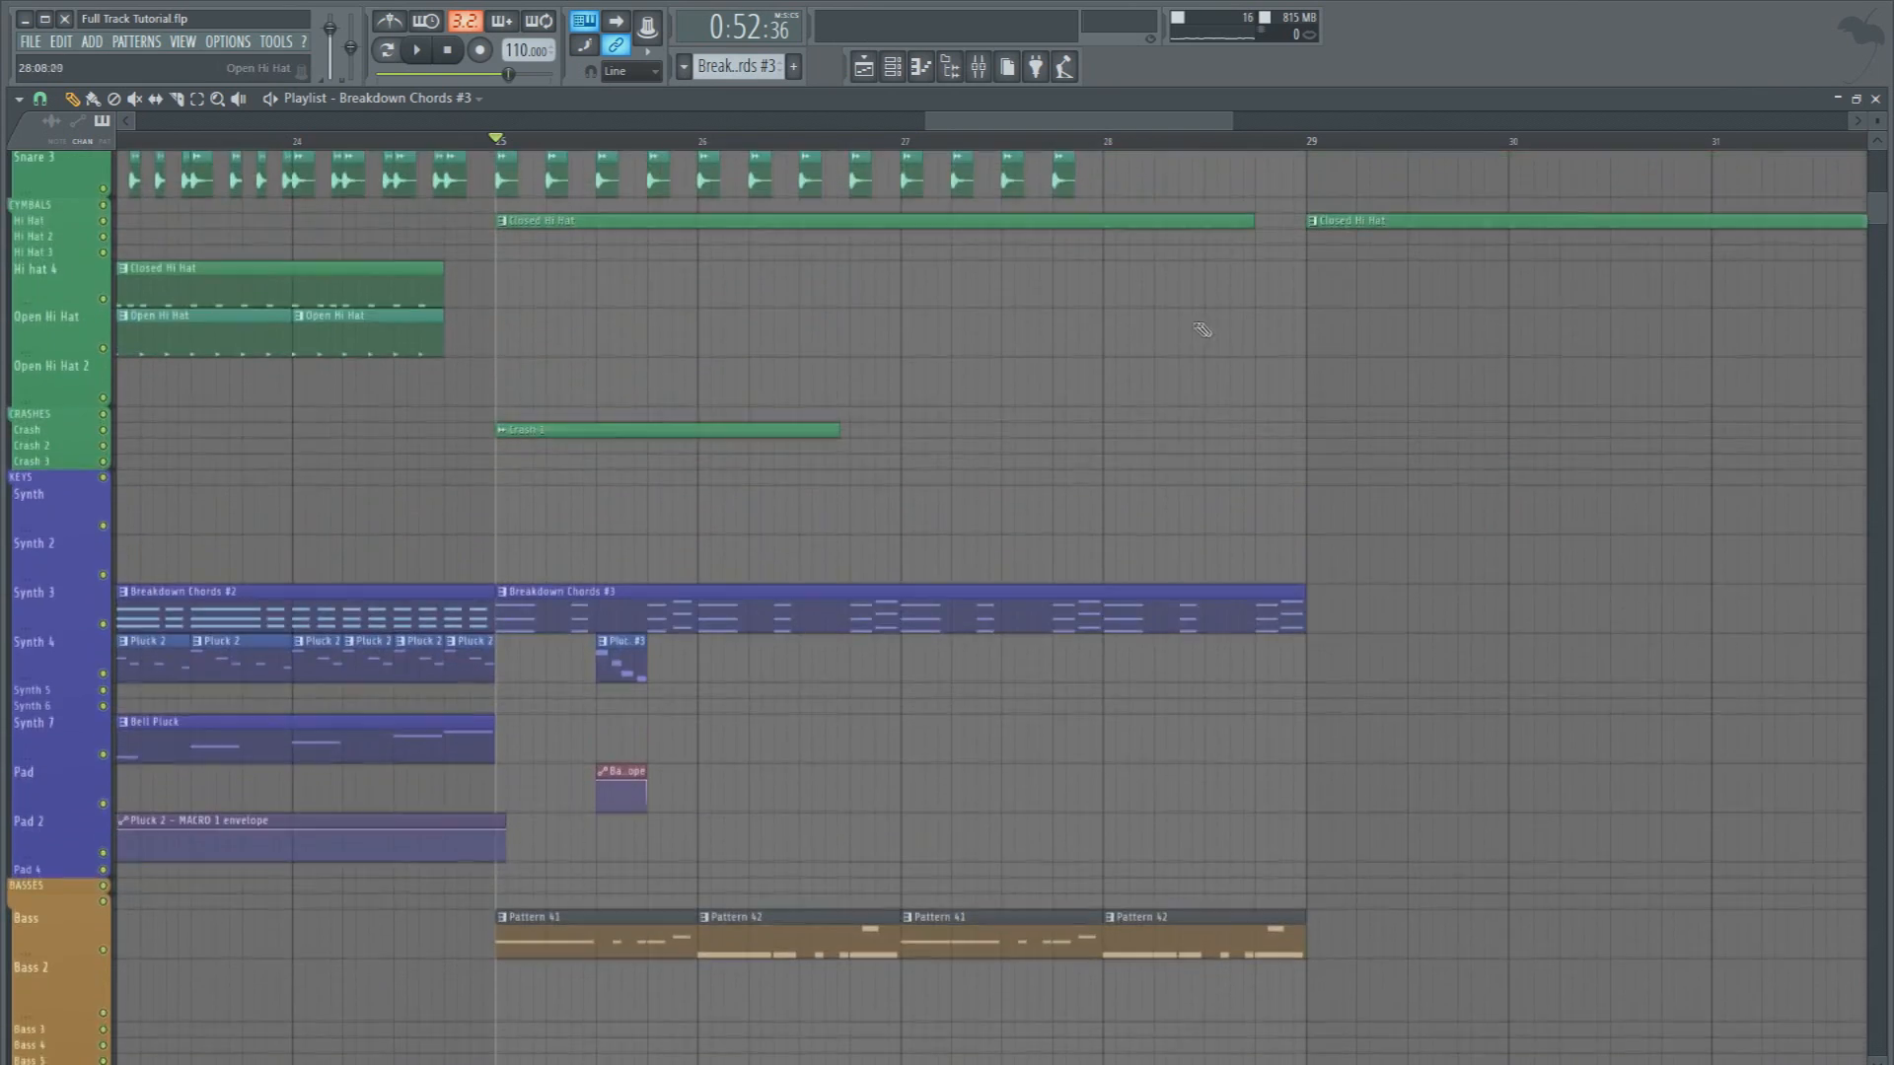
{"action": "scroll", "coordinate": [1213, 336], "scroll_direction": "up", "scroll_amount": 3}
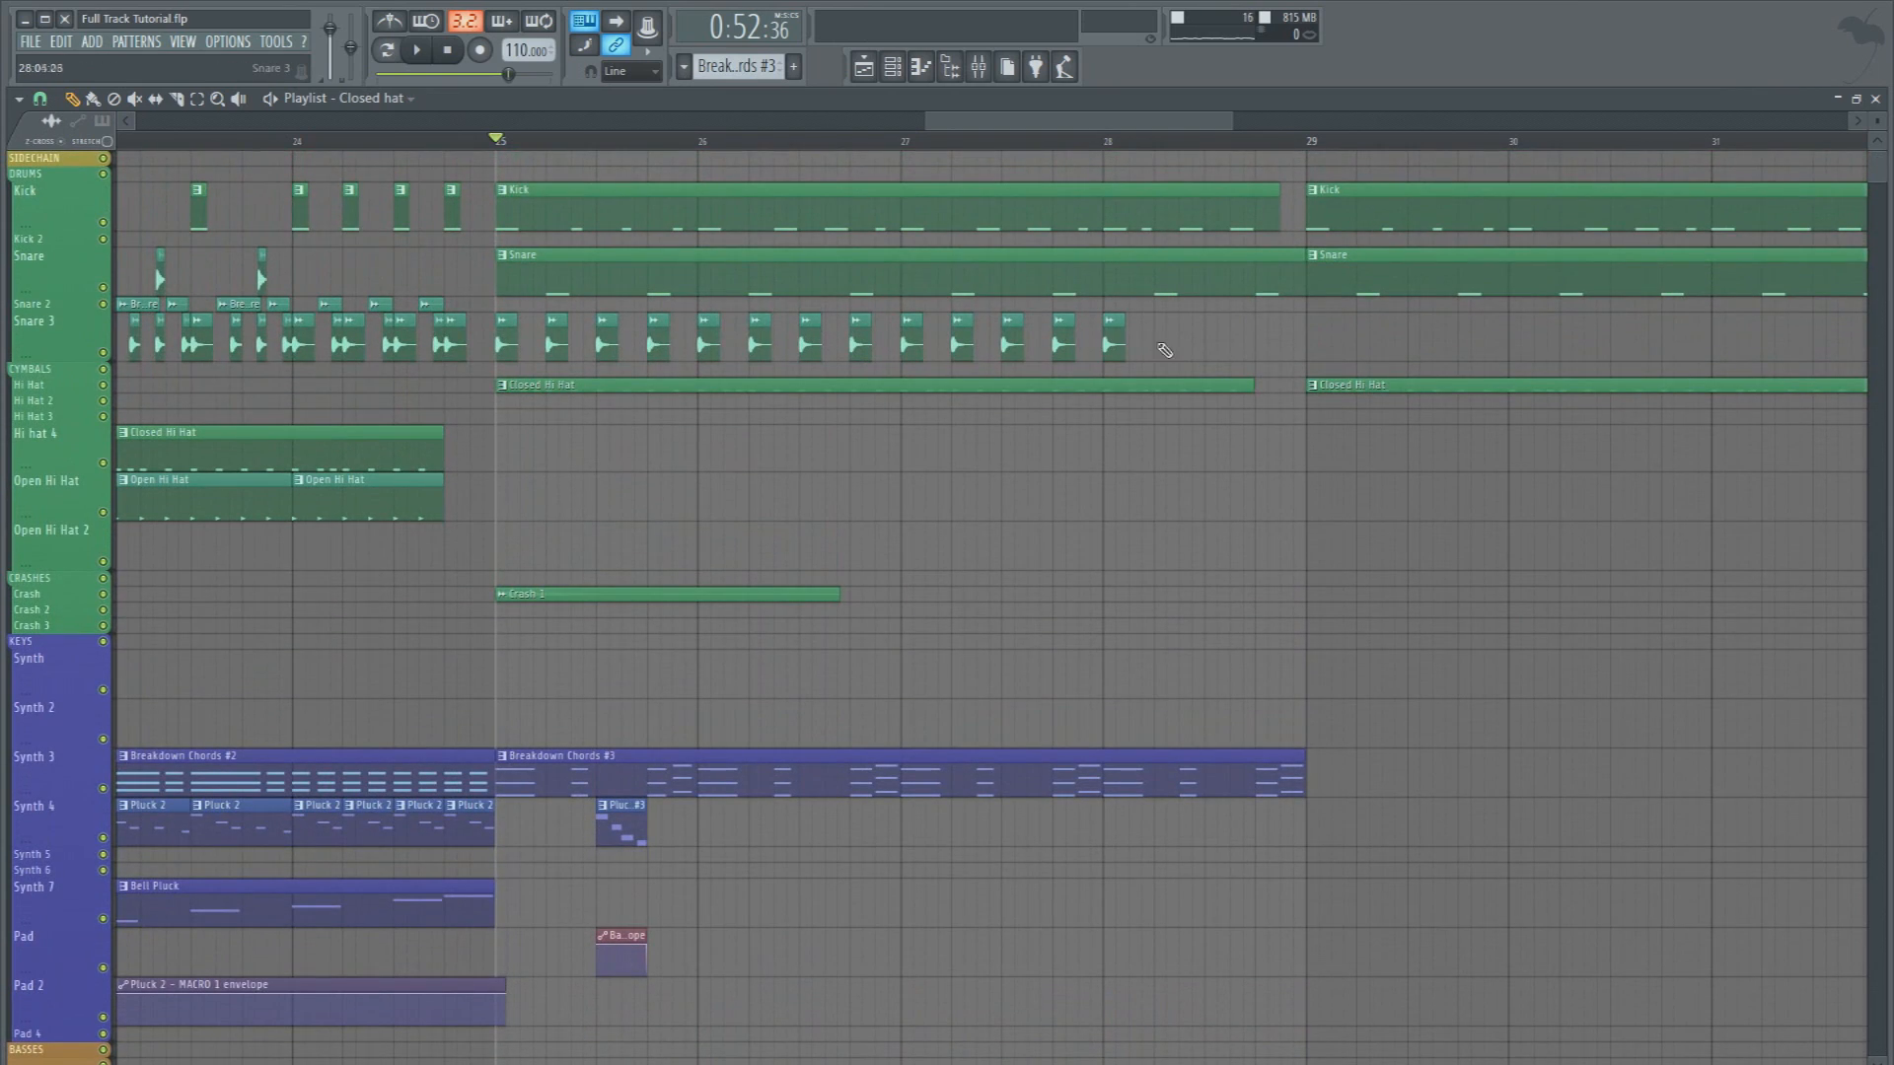
{"action": "scroll", "coordinate": [1280, 410], "scroll_direction": "down", "scroll_amount": 5}
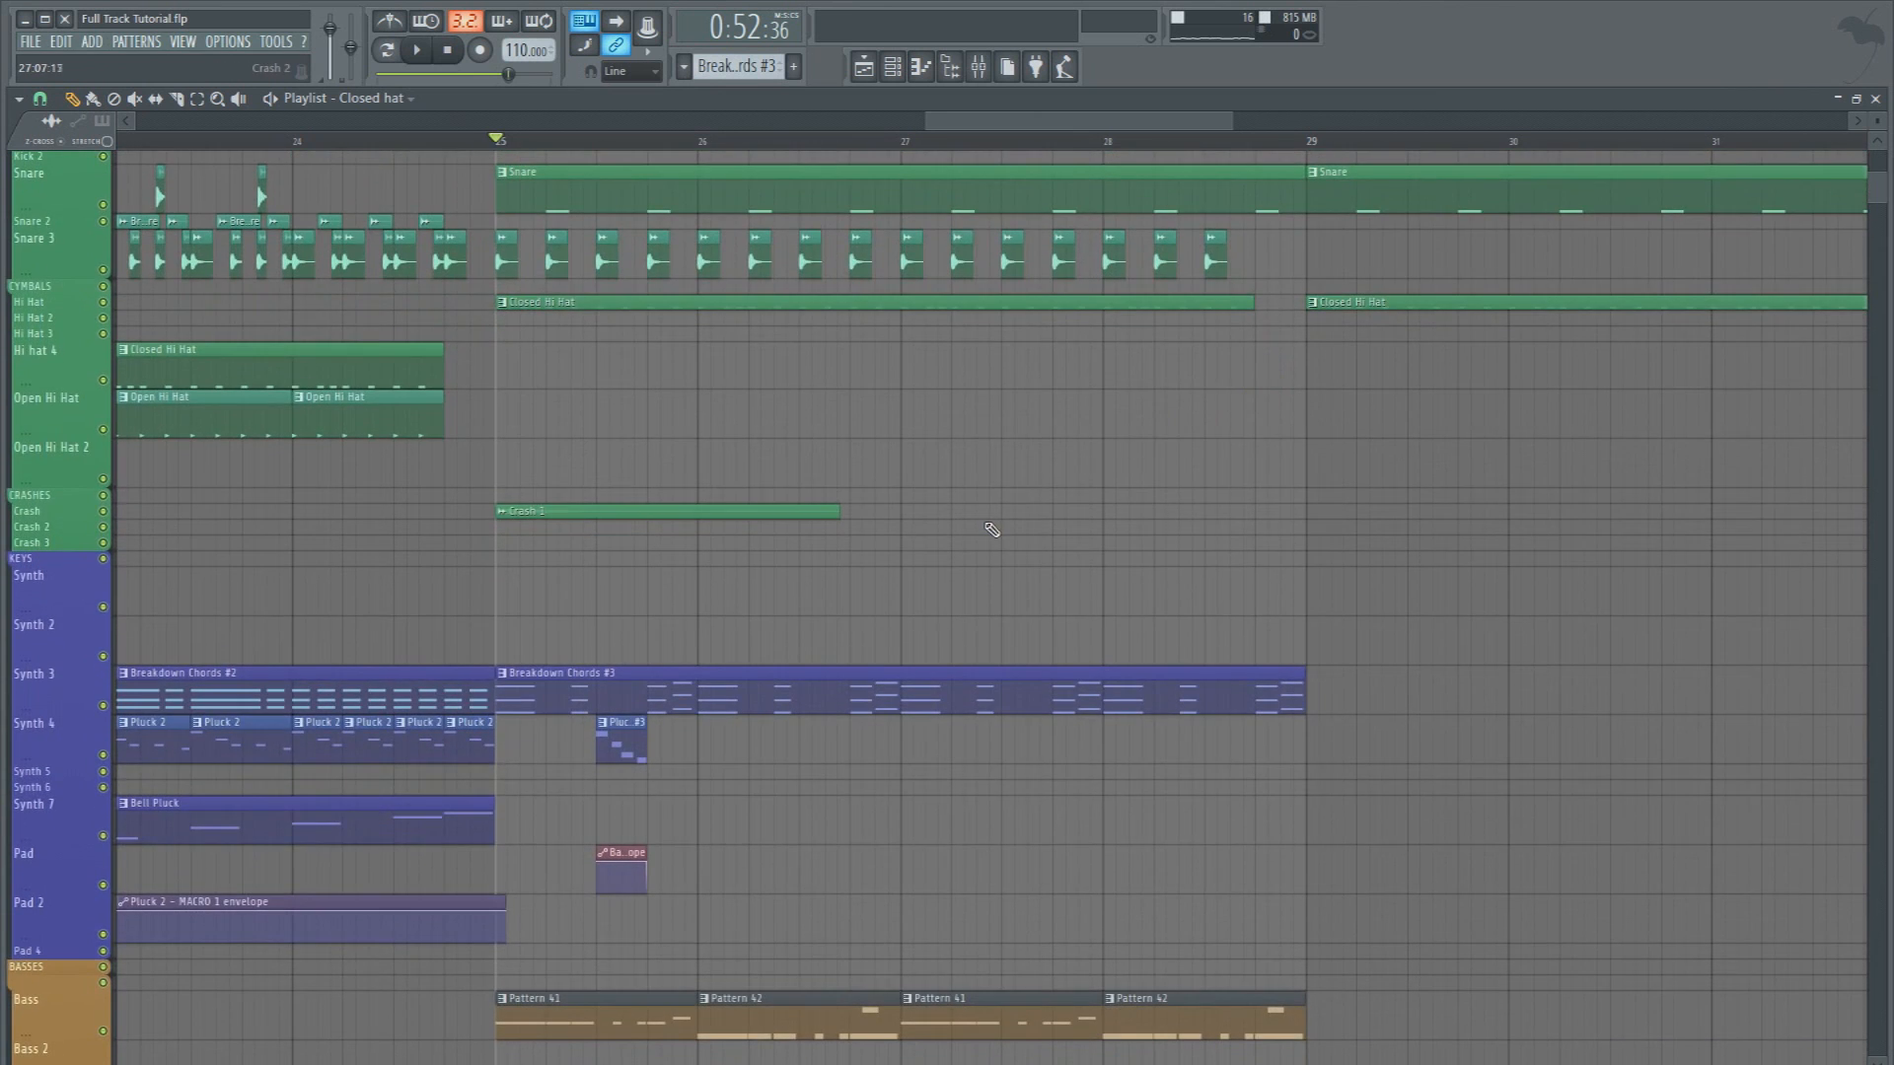
{"action": "left_click_drag", "start_coordinate": [1482, 829], "coordinate": [512, 275]}
{"action": "left_click_drag", "start_coordinate": [565, 510], "coordinate": [1353, 400]}
{"action": "scroll", "coordinate": [1188, 165], "scroll_direction": "down", "scroll_amount": 3}
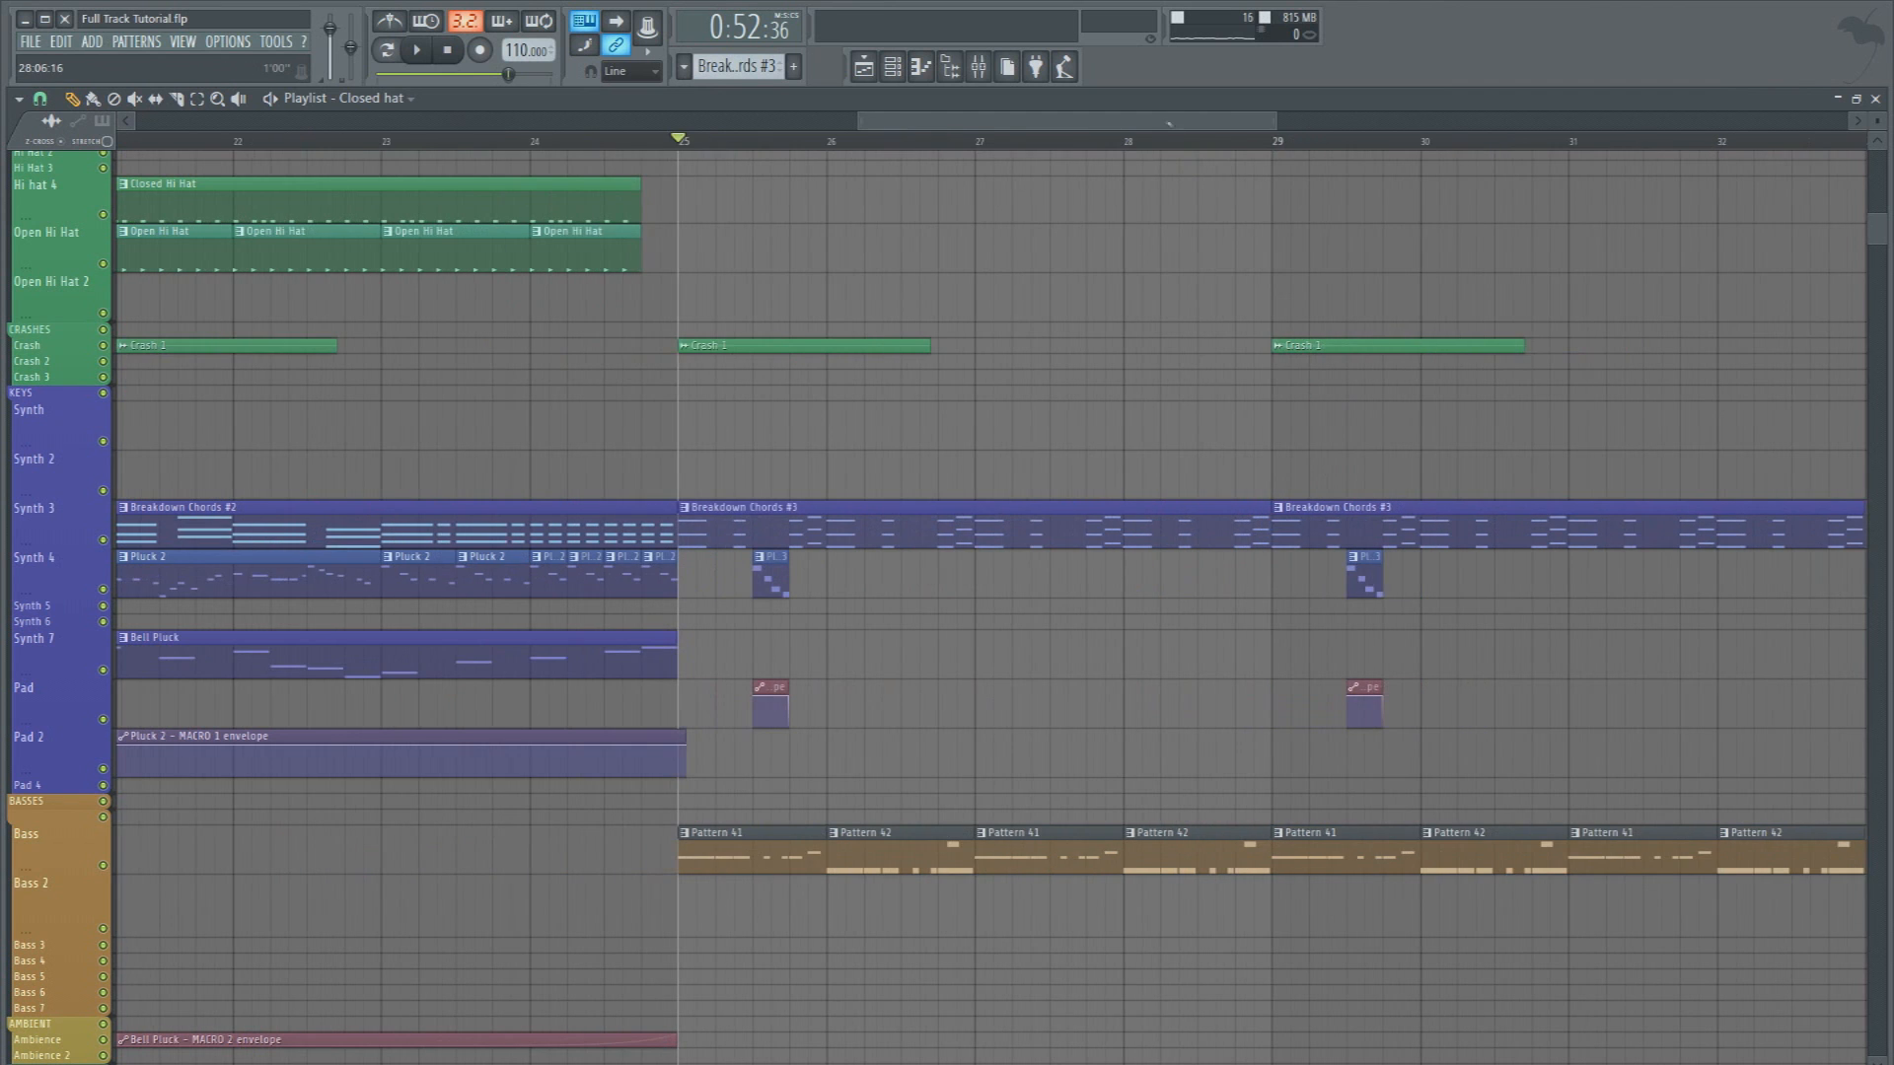
{"action": "key", "text": "space"}
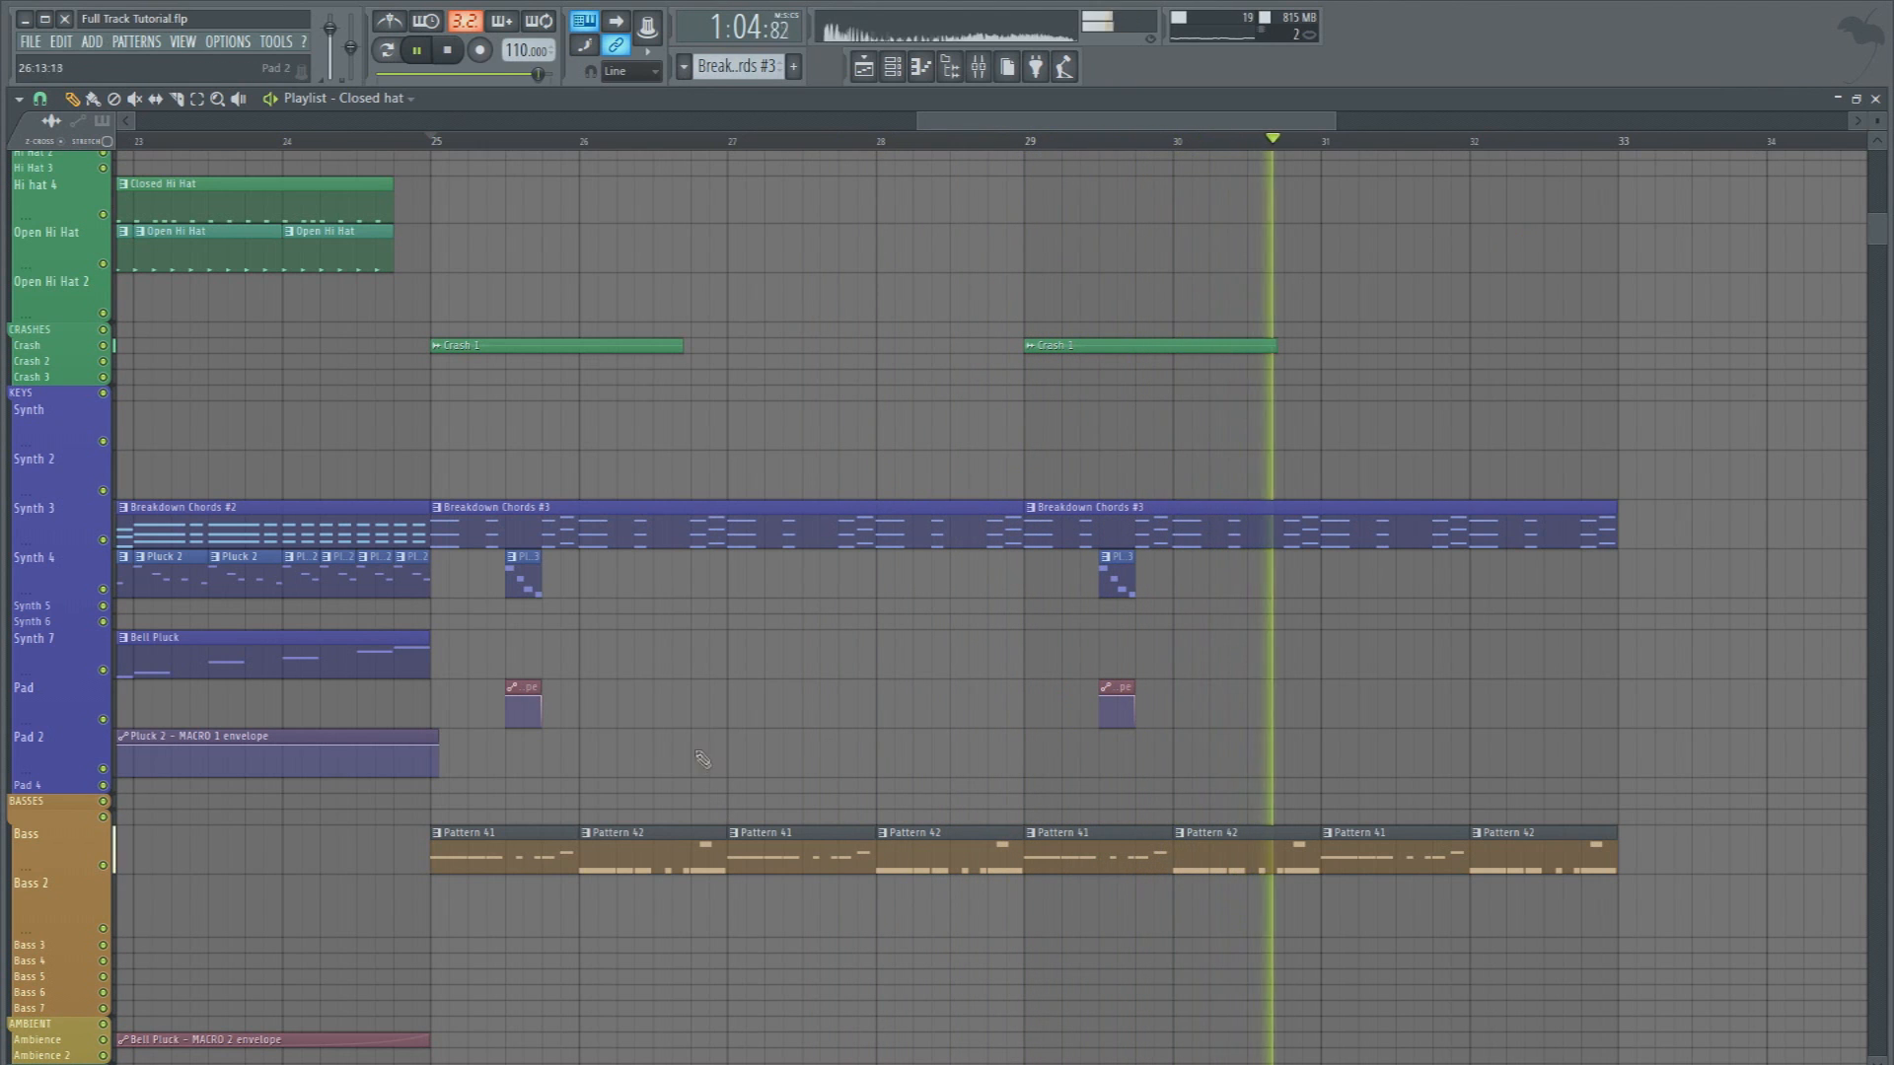
{"action": "key", "text": "space"}
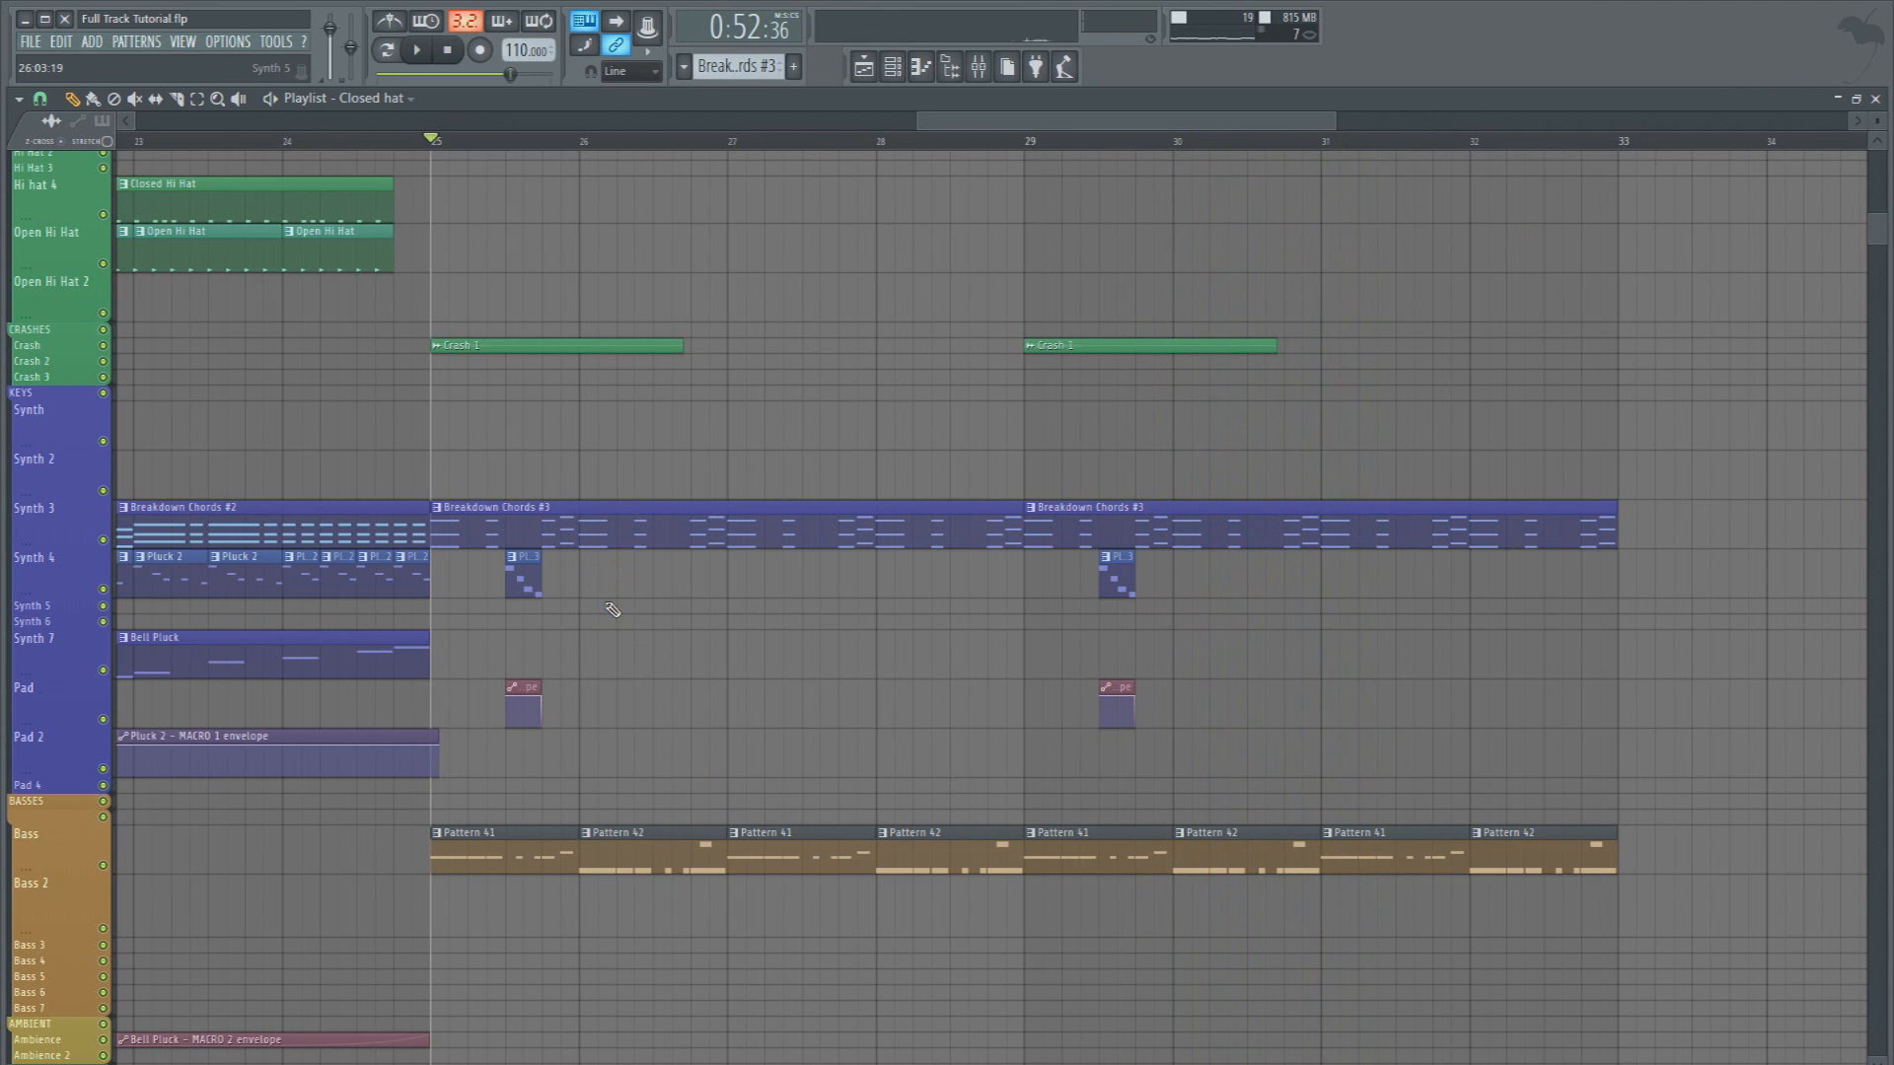
Select the second half of bar 25 and audition the pluck fill with only the Synth 4, Synth 7 and Pad tracks enabled
{"action": "scroll", "coordinate": [611, 609], "scroll_direction": "up", "scroll_amount": 4}
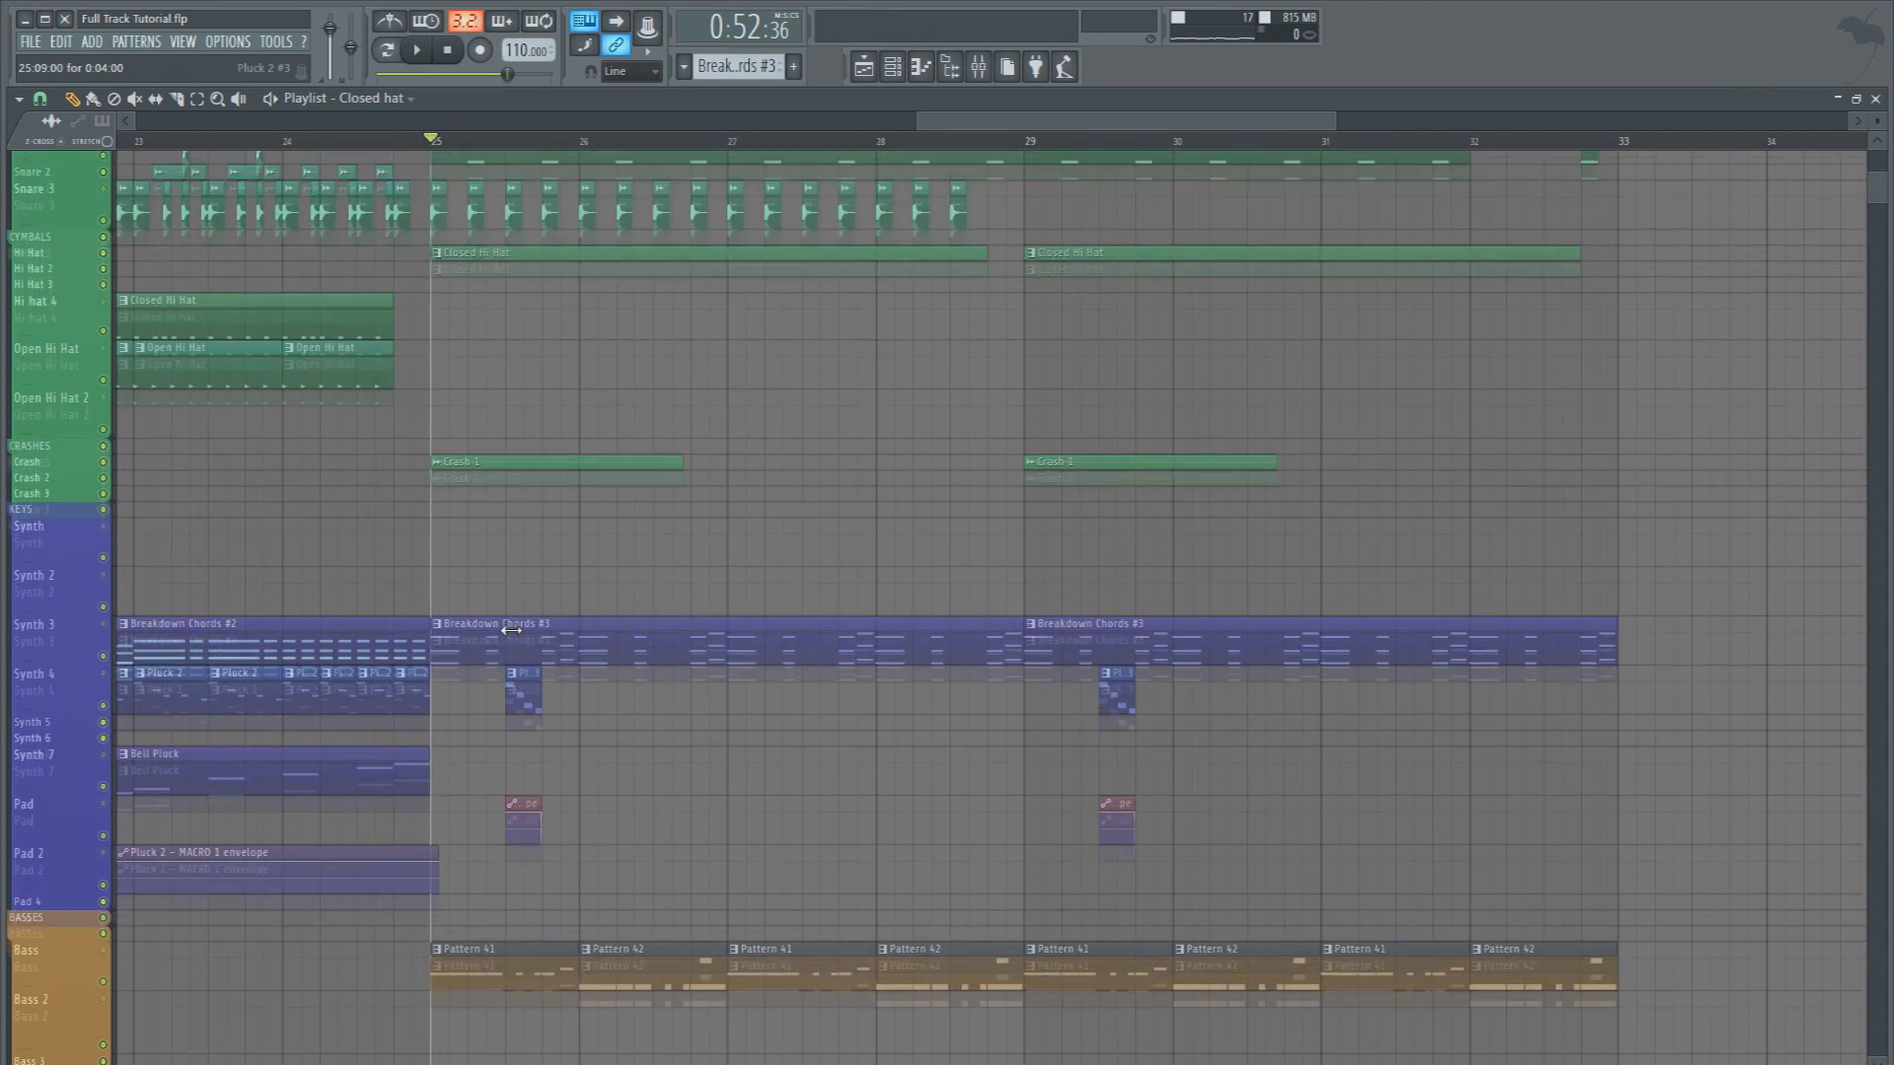
{"action": "left_click_drag", "start_coordinate": [507, 141], "coordinate": [531, 144]}
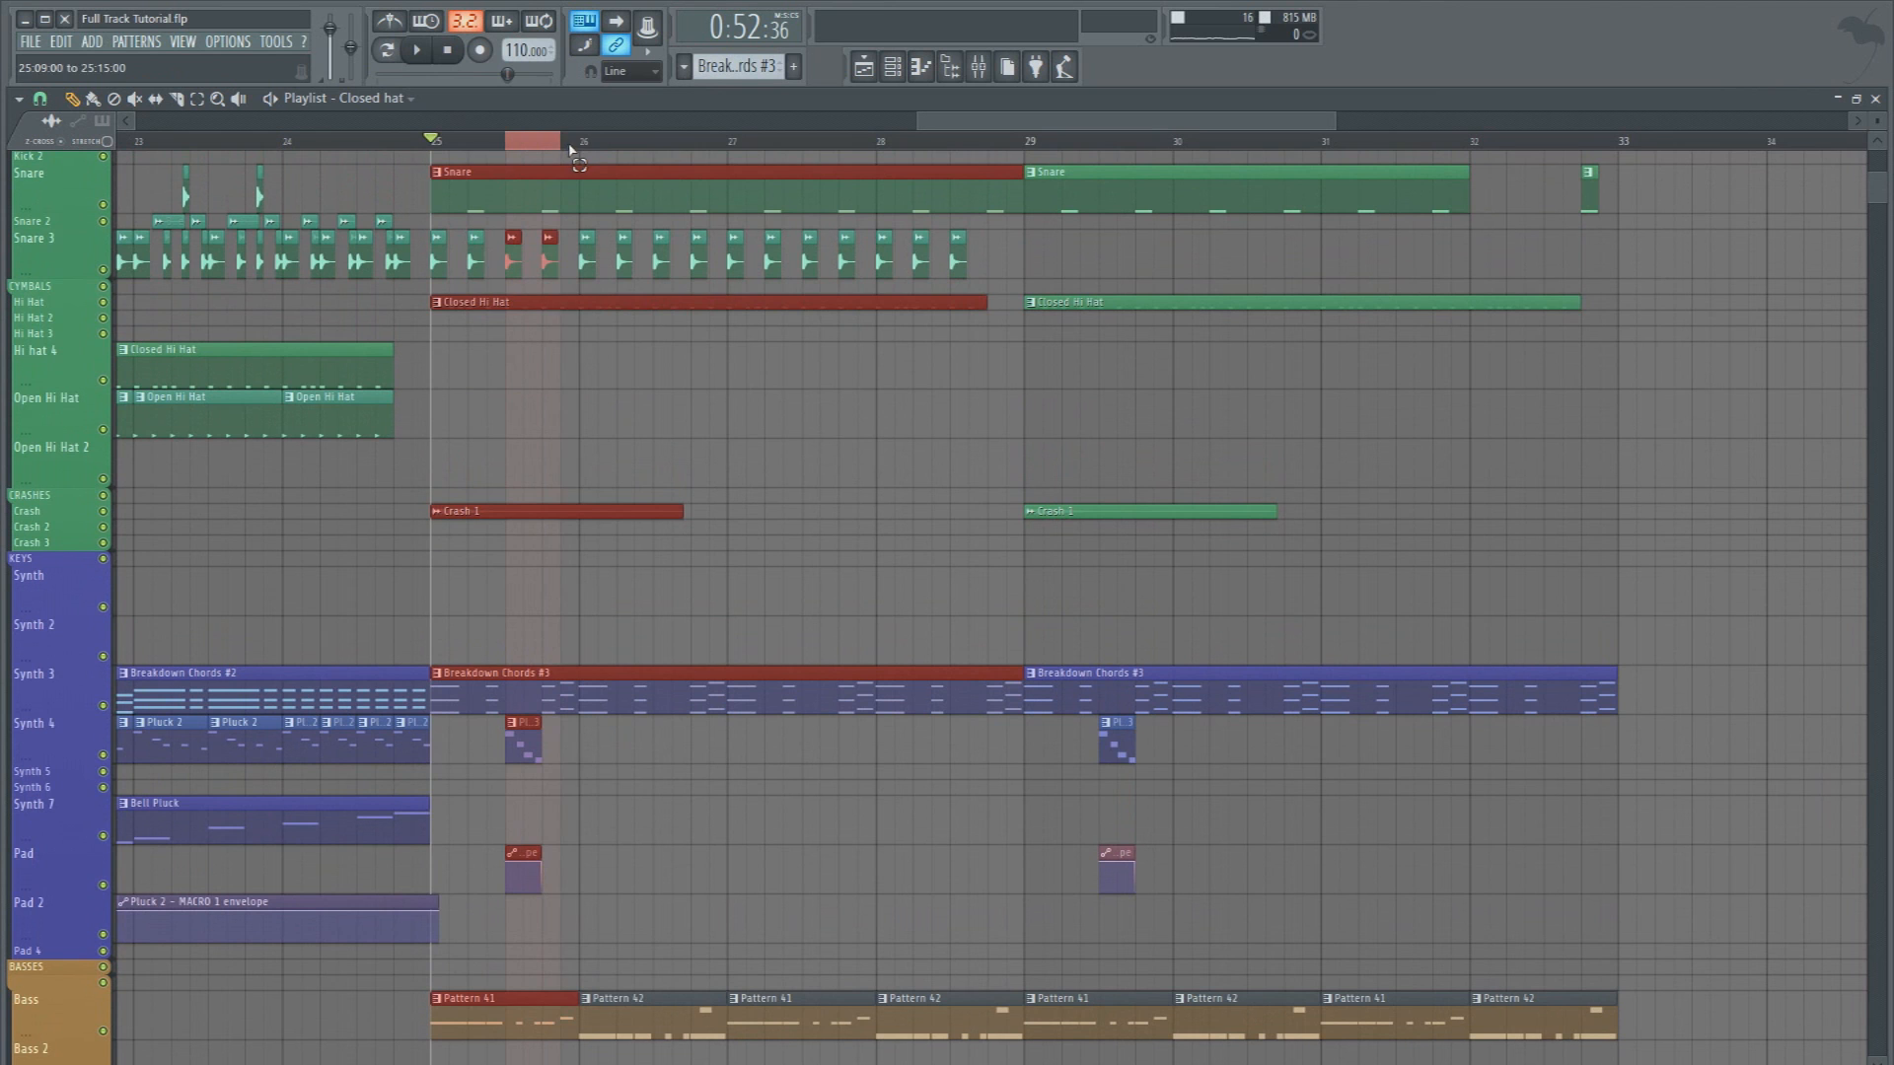
{"action": "key", "text": "ctrl+d"}
{"action": "scroll", "coordinate": [443, 681], "scroll_direction": "down", "scroll_amount": 10}
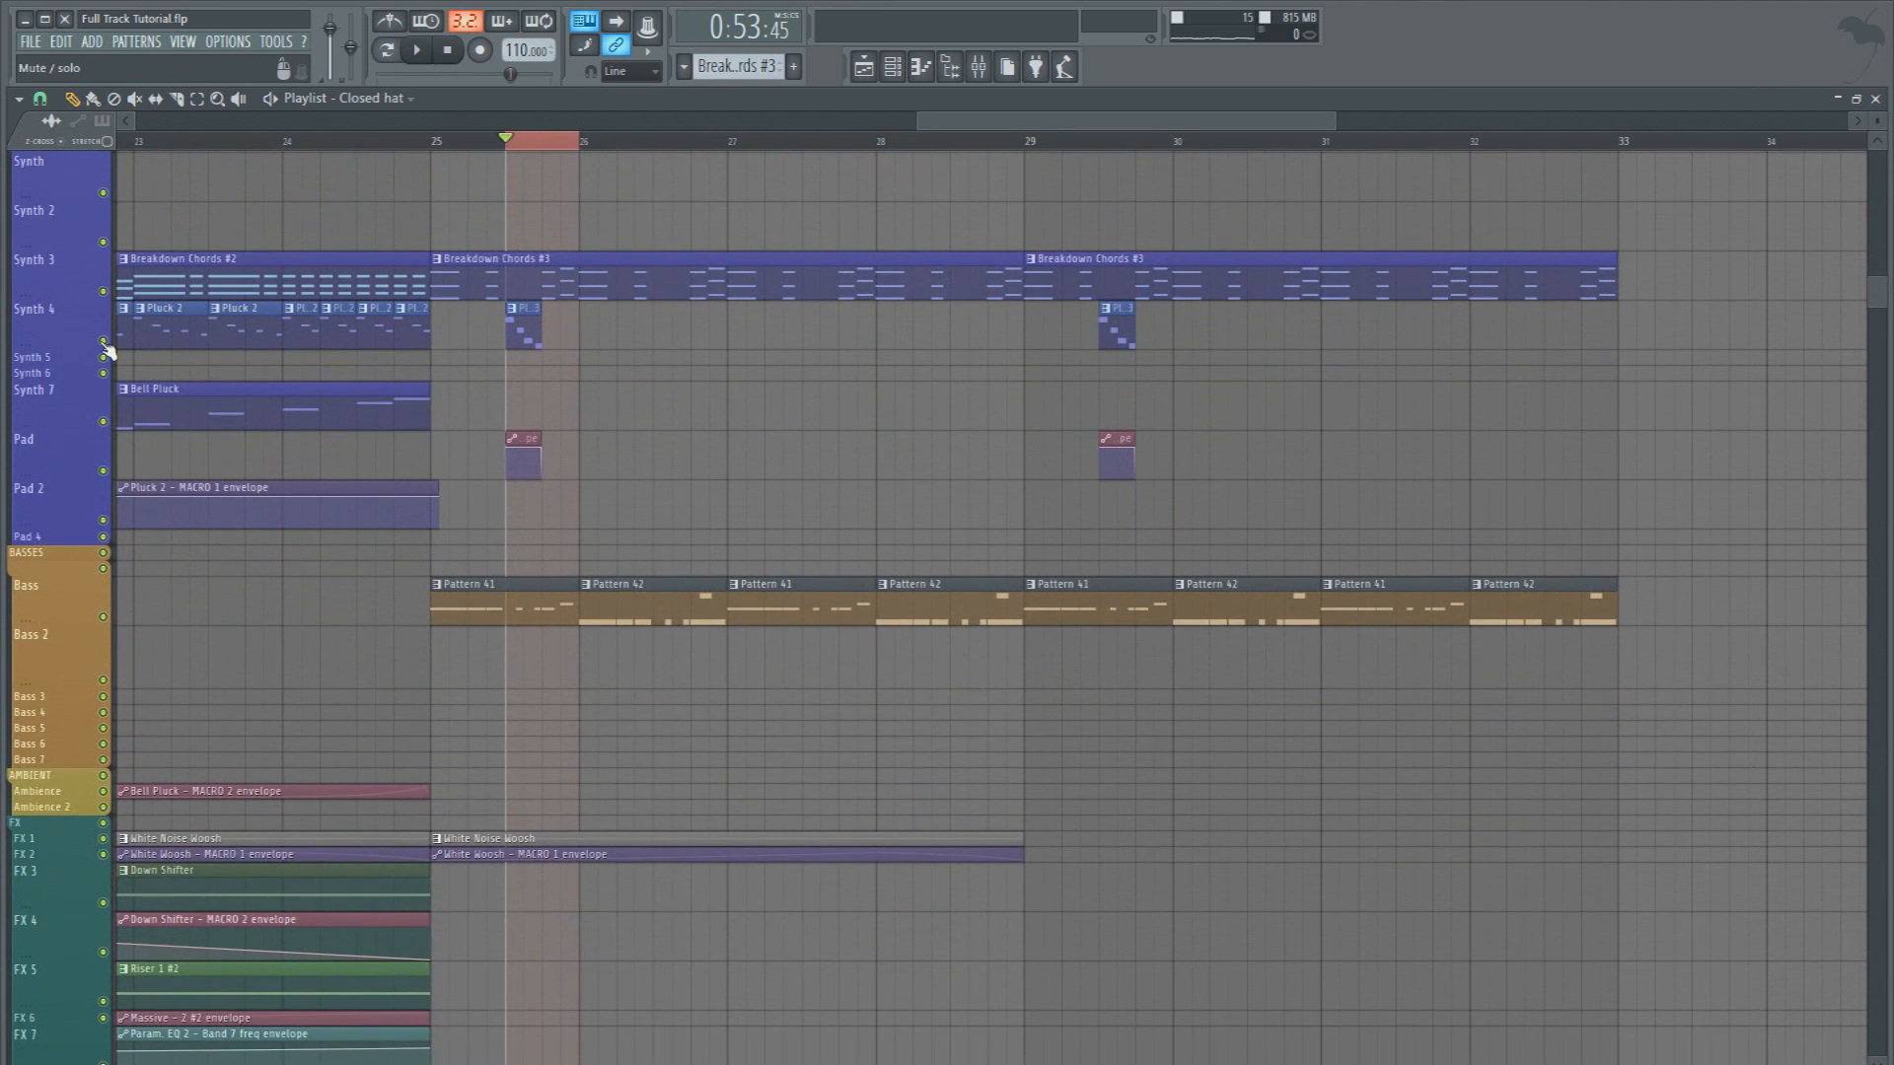
{"action": "right_click", "coordinate": [104, 341]}
{"action": "left_click", "coordinate": [102, 421]}
{"action": "key", "text": "space"}
Record the soloed pluck fill with Edison on the Master track, using the On Play recording mode
{"action": "key", "text": "space"}
{"action": "key", "text": "space"}
{"action": "key", "text": "space"}
{"action": "key", "text": "space"}
{"action": "left_click", "coordinate": [977, 69]}
{"action": "key", "text": "space"}
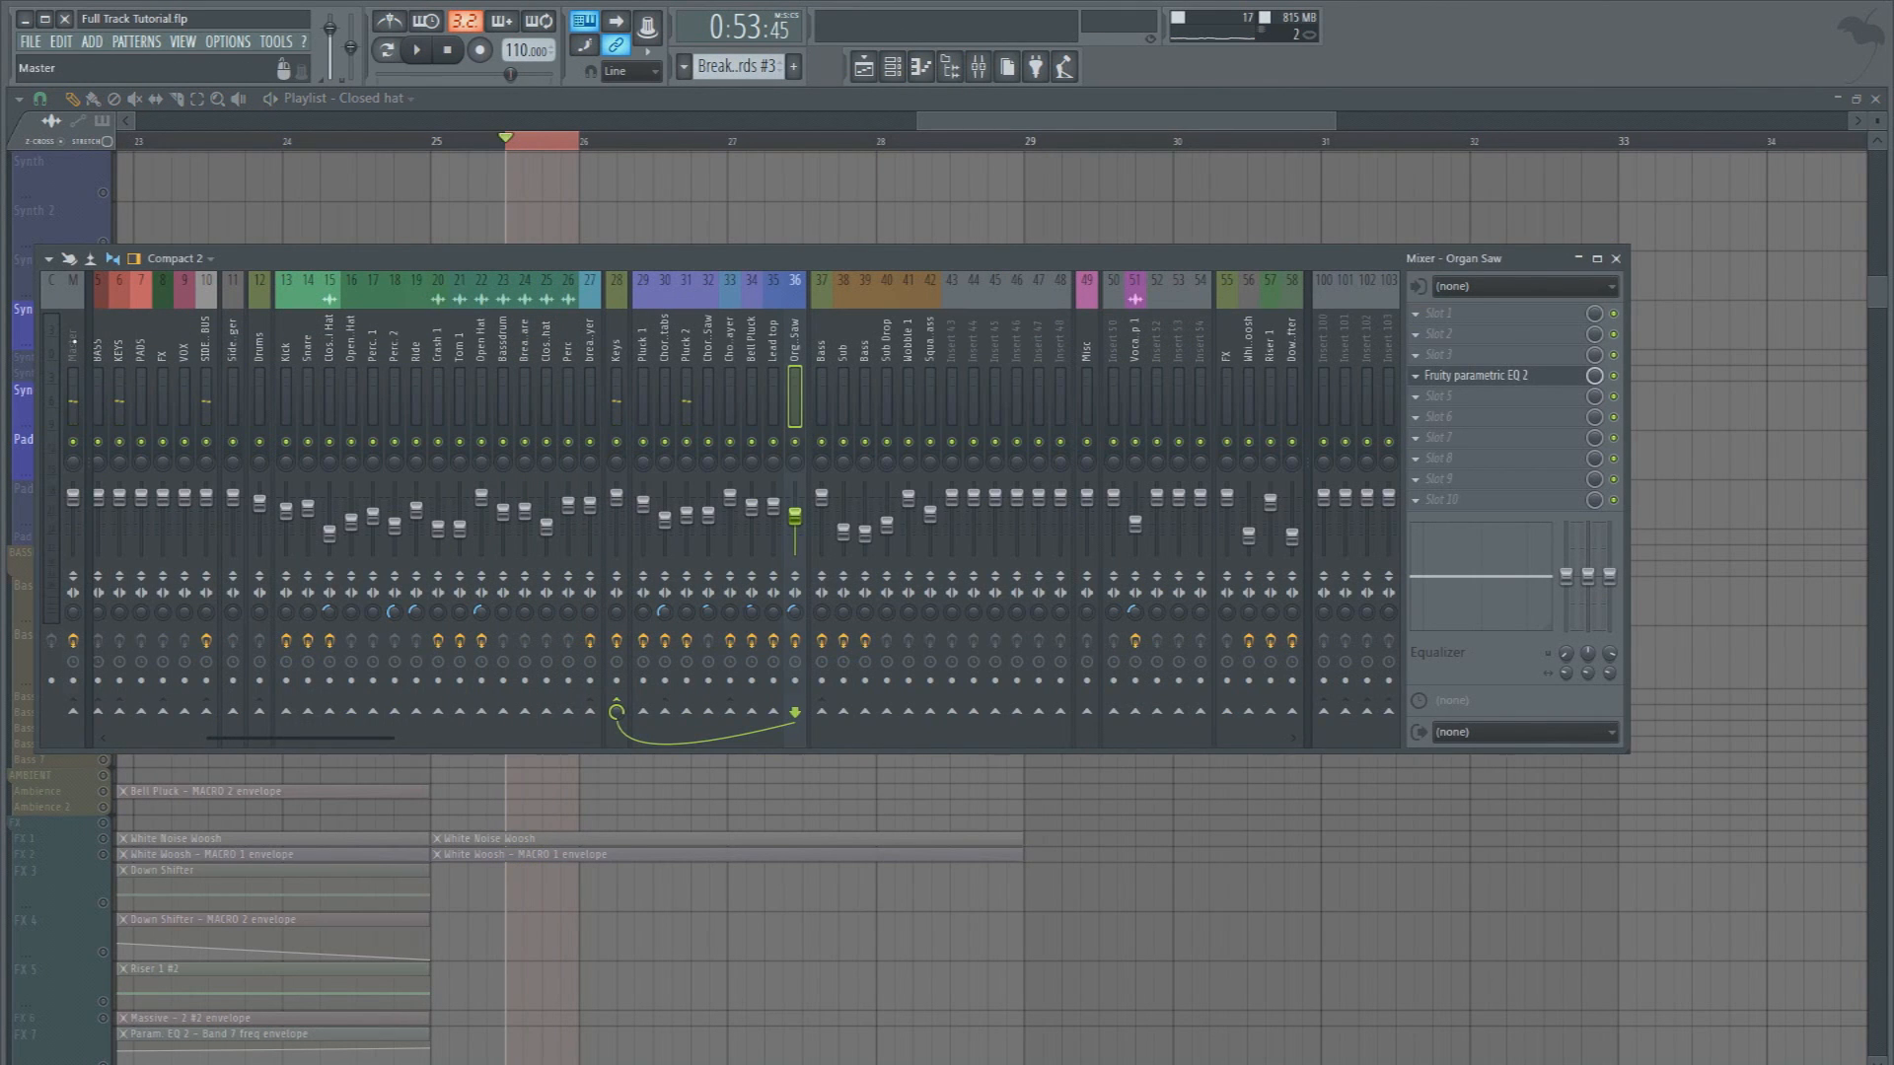
{"action": "left_click", "coordinate": [74, 342]}
{"action": "left_click", "coordinate": [1494, 319]}
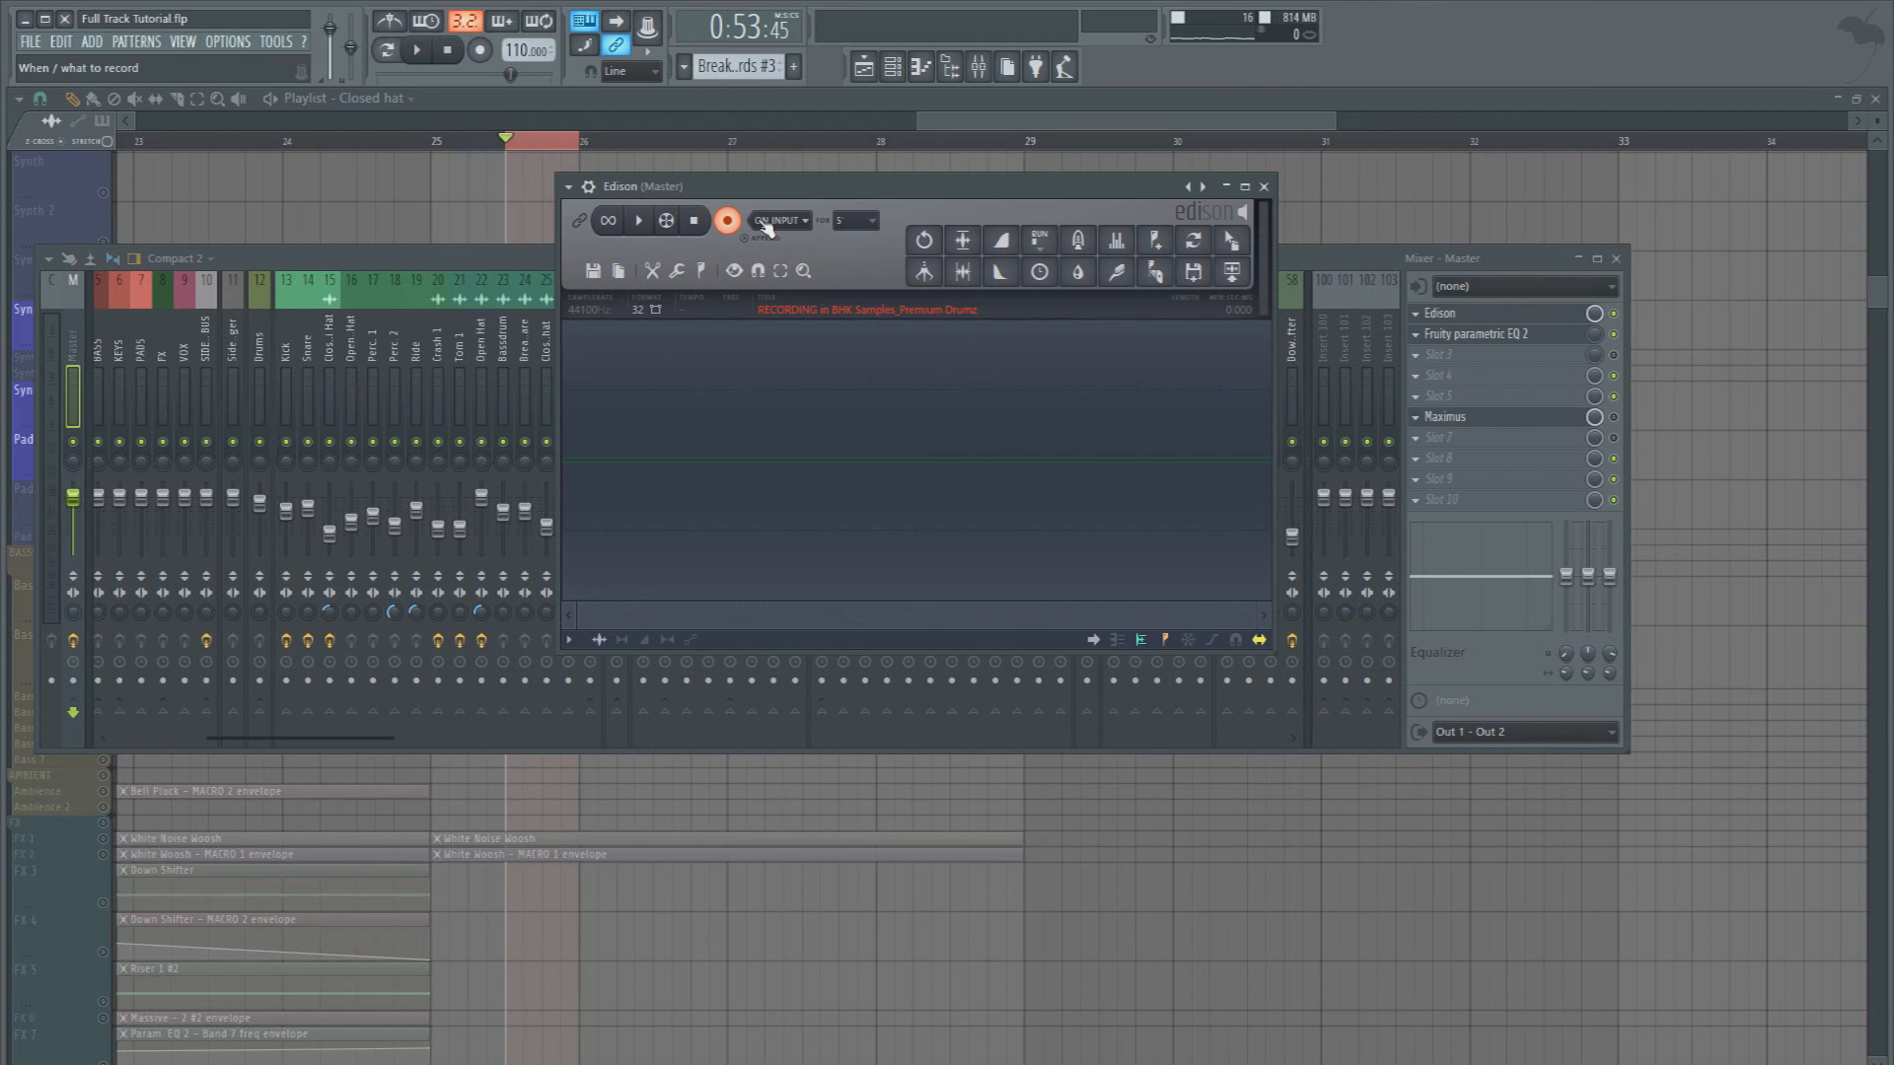
{"action": "left_click", "coordinate": [777, 297]}
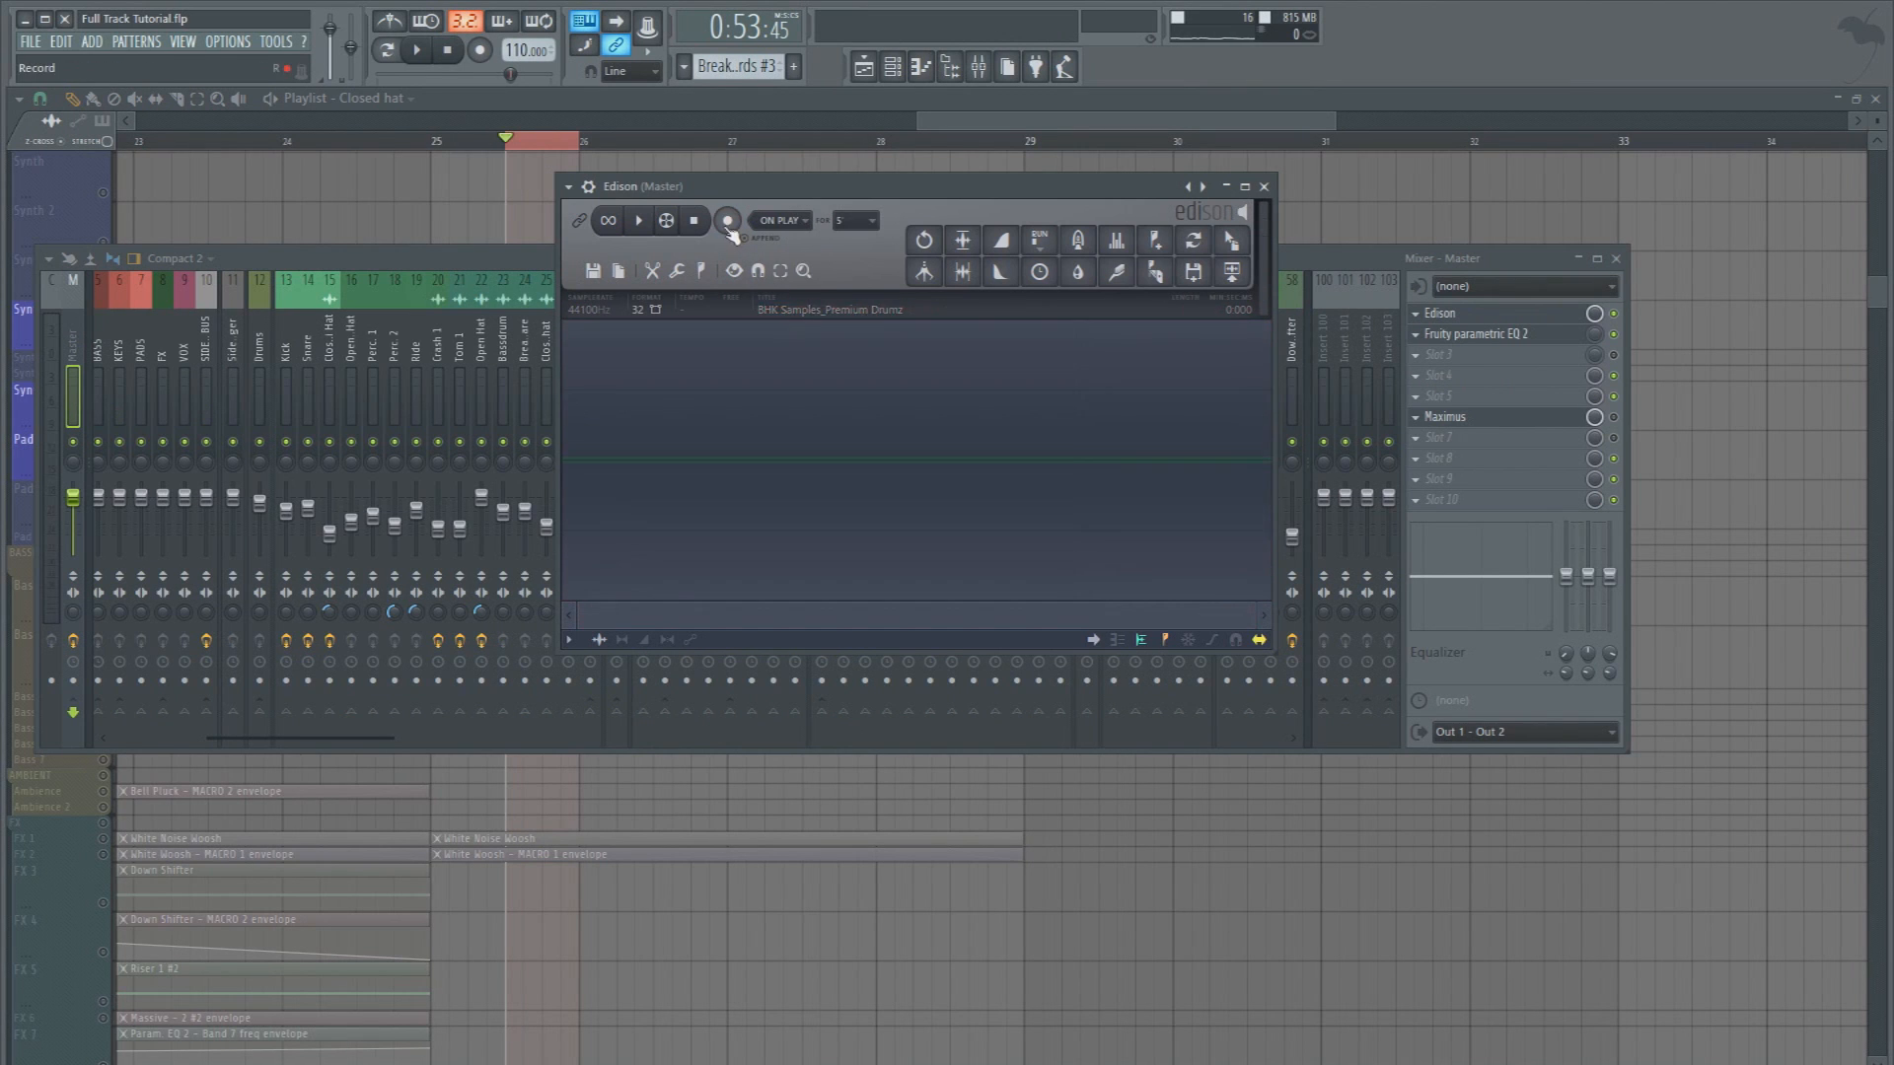
{"action": "left_click", "coordinate": [419, 64]}
{"action": "key", "text": "space"}
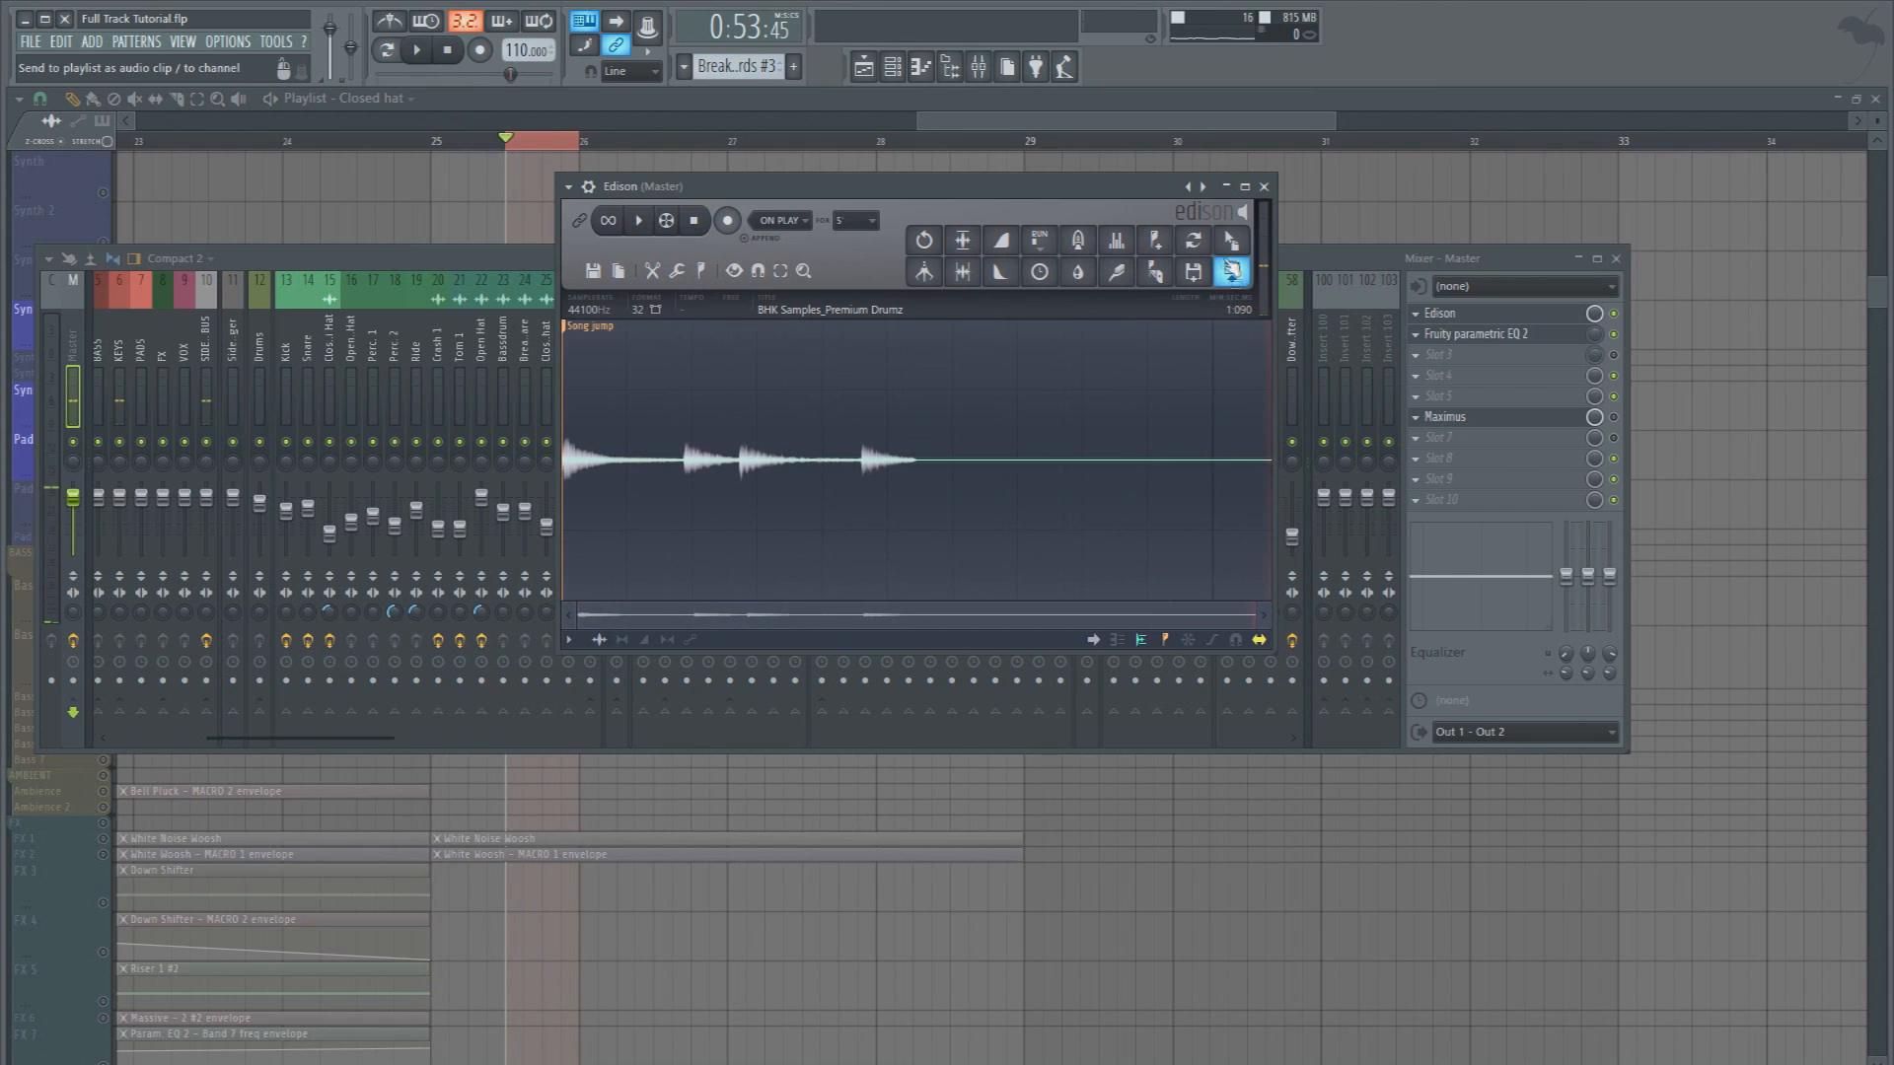
Replace the pluck fill patterns on Synth 4 in bars 25 and 29 with the trimmed Edison recording and re-enable all playlist tracks
{"action": "left_click_drag", "start_coordinate": [1231, 272], "coordinate": [1028, 732]}
{"action": "left_click_drag", "start_coordinate": [812, 782], "coordinate": [808, 777]}
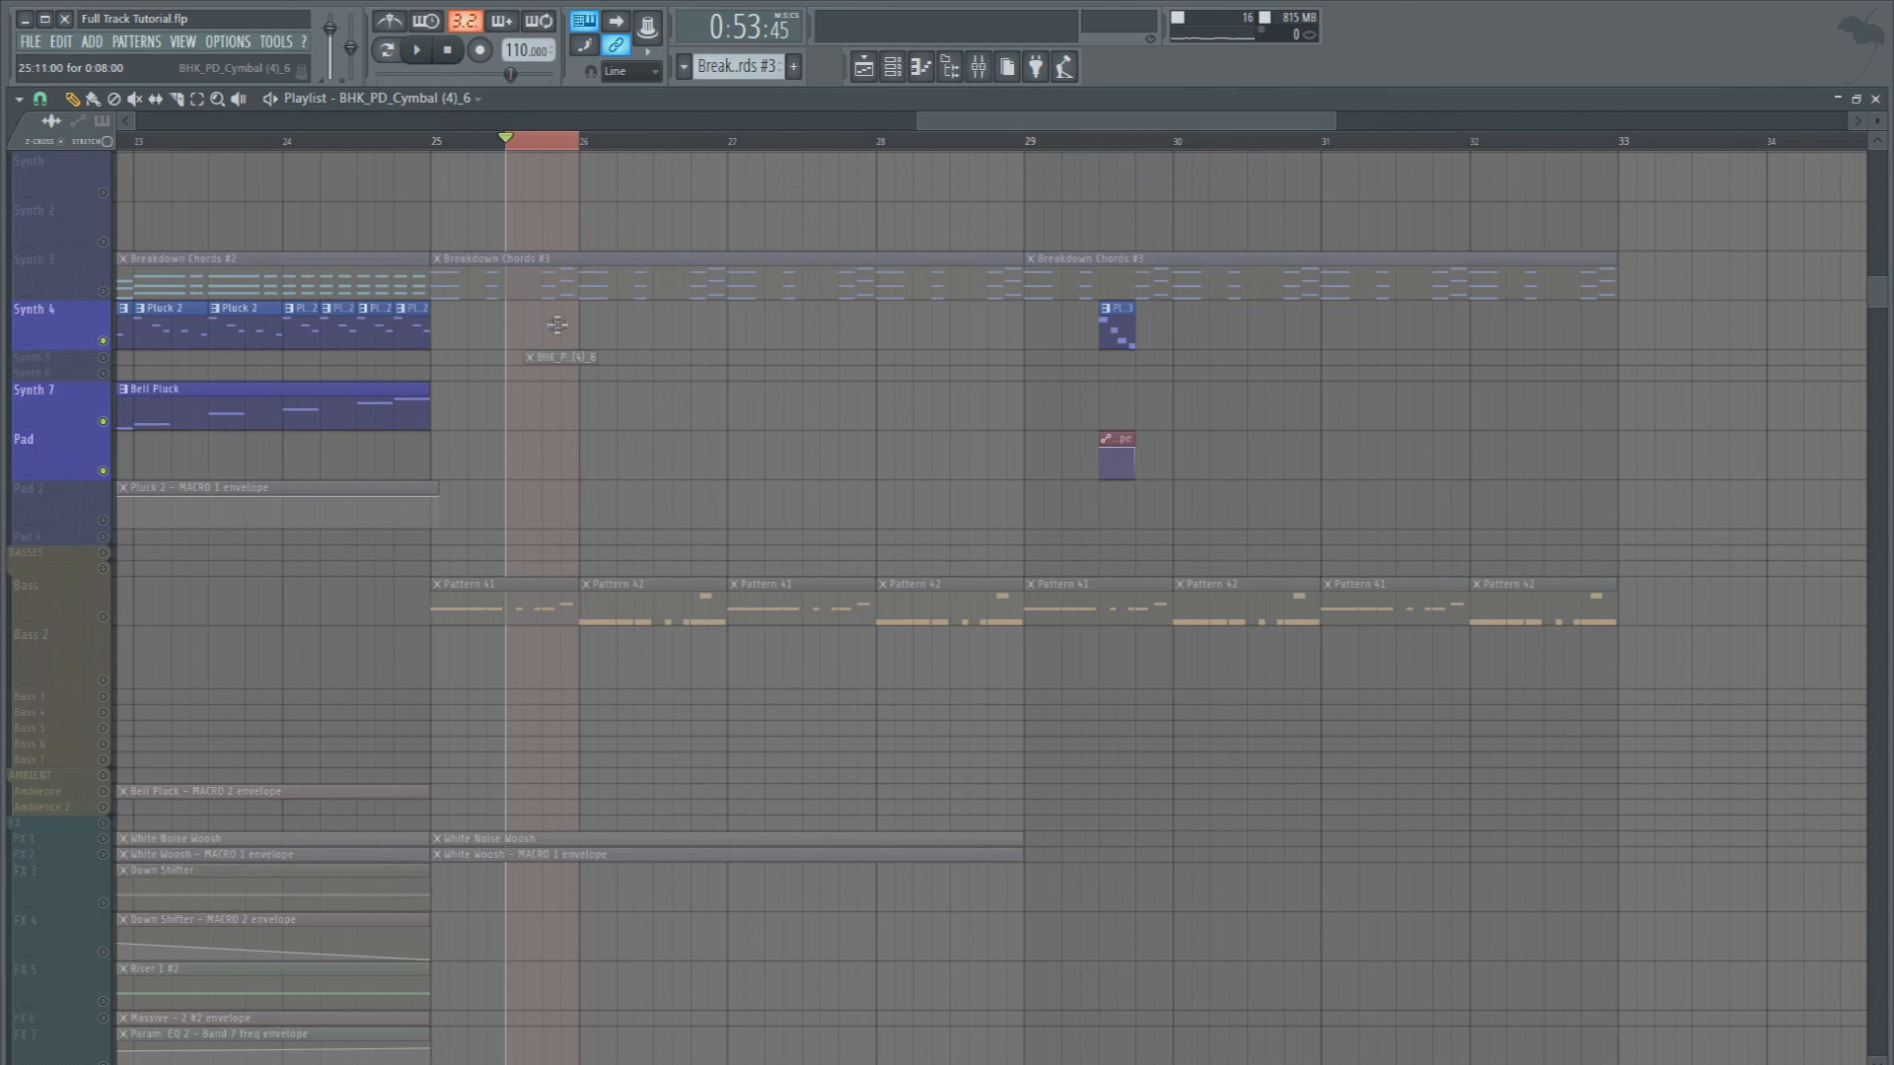
{"action": "right_click", "coordinate": [103, 340]}
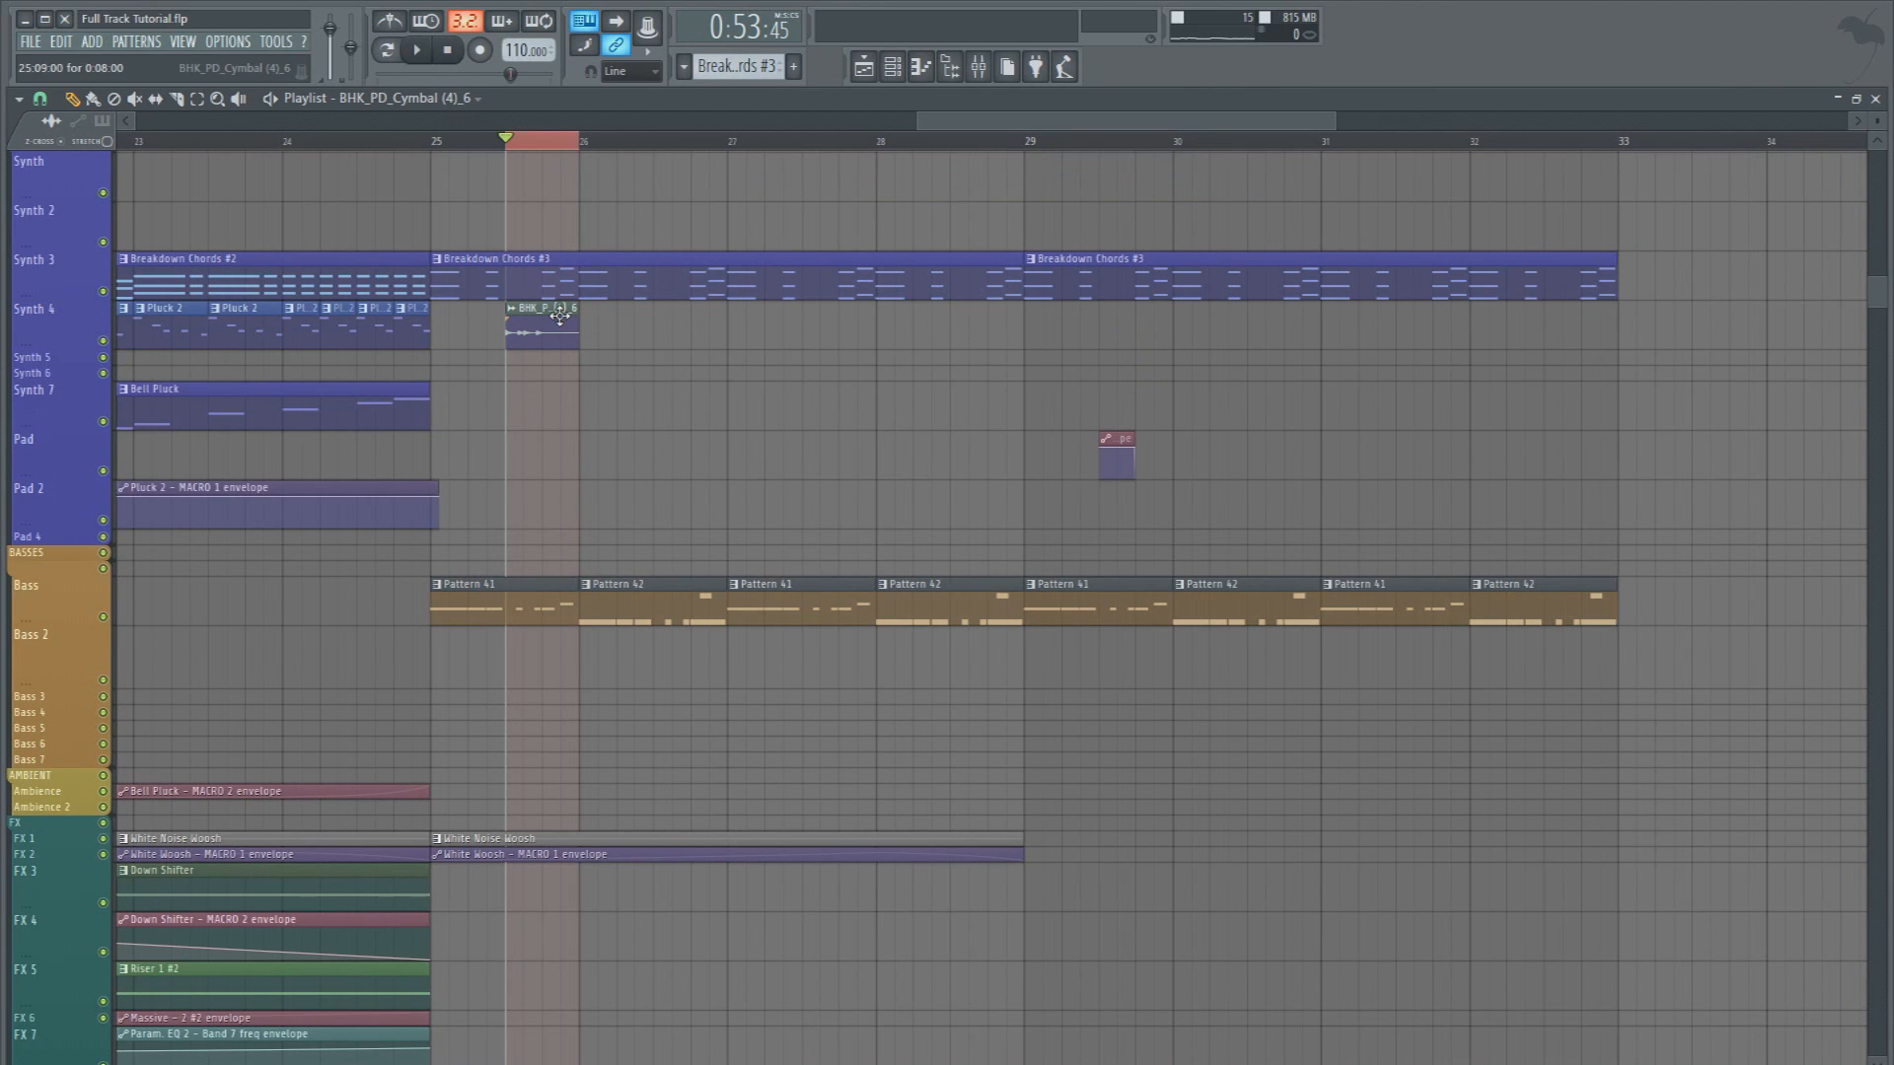
{"action": "left_click_drag", "start_coordinate": [1174, 377], "coordinate": [572, 347]}
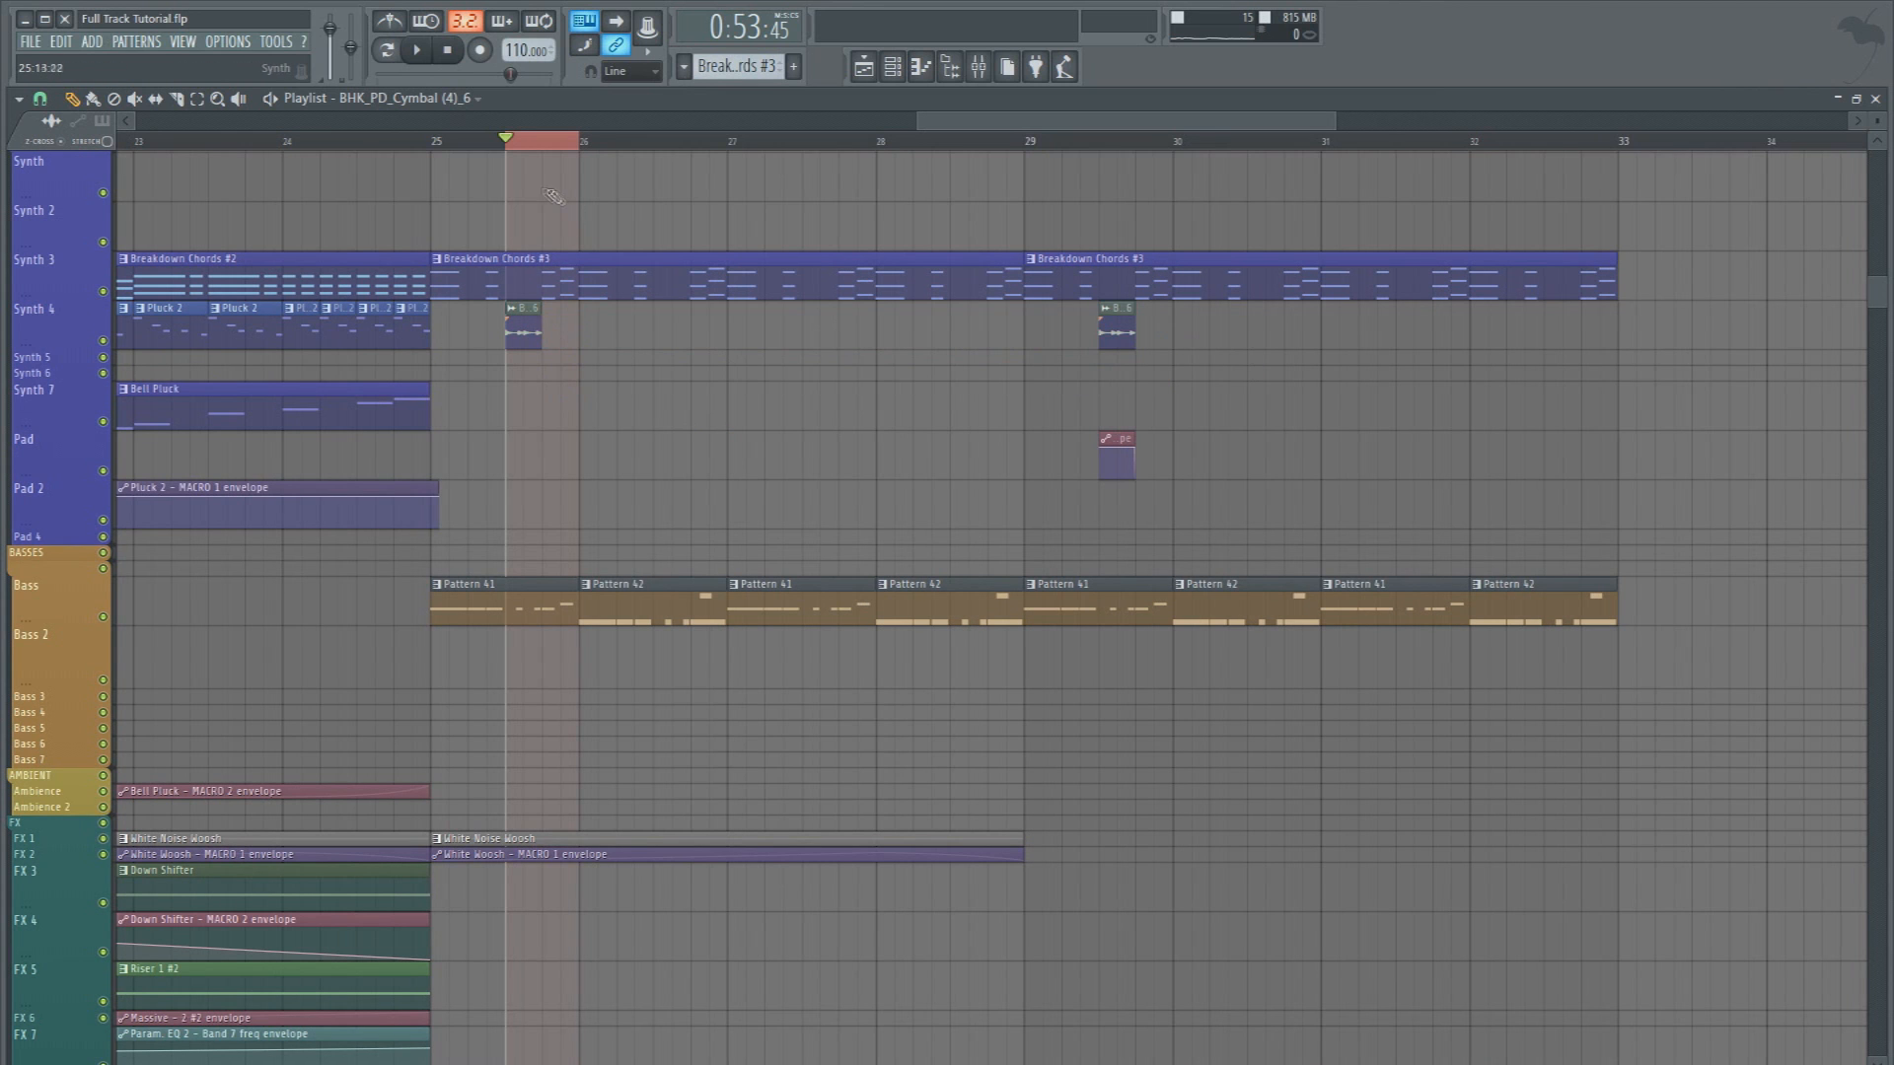
Audition the recorded fill, clear the time selection, move the playhead just before the fill, and rename its audio clip as Pluck Fill Audio
{"action": "key", "text": "space"}
{"action": "key", "text": "ctrl+a"}
{"action": "key", "text": "ctrl+d"}
{"action": "key", "text": "space"}
{"action": "key", "text": "ctrl+d"}
{"action": "left_click", "coordinate": [489, 140]}
{"action": "scroll", "coordinate": [488, 140], "scroll_direction": "up", "scroll_amount": 3}
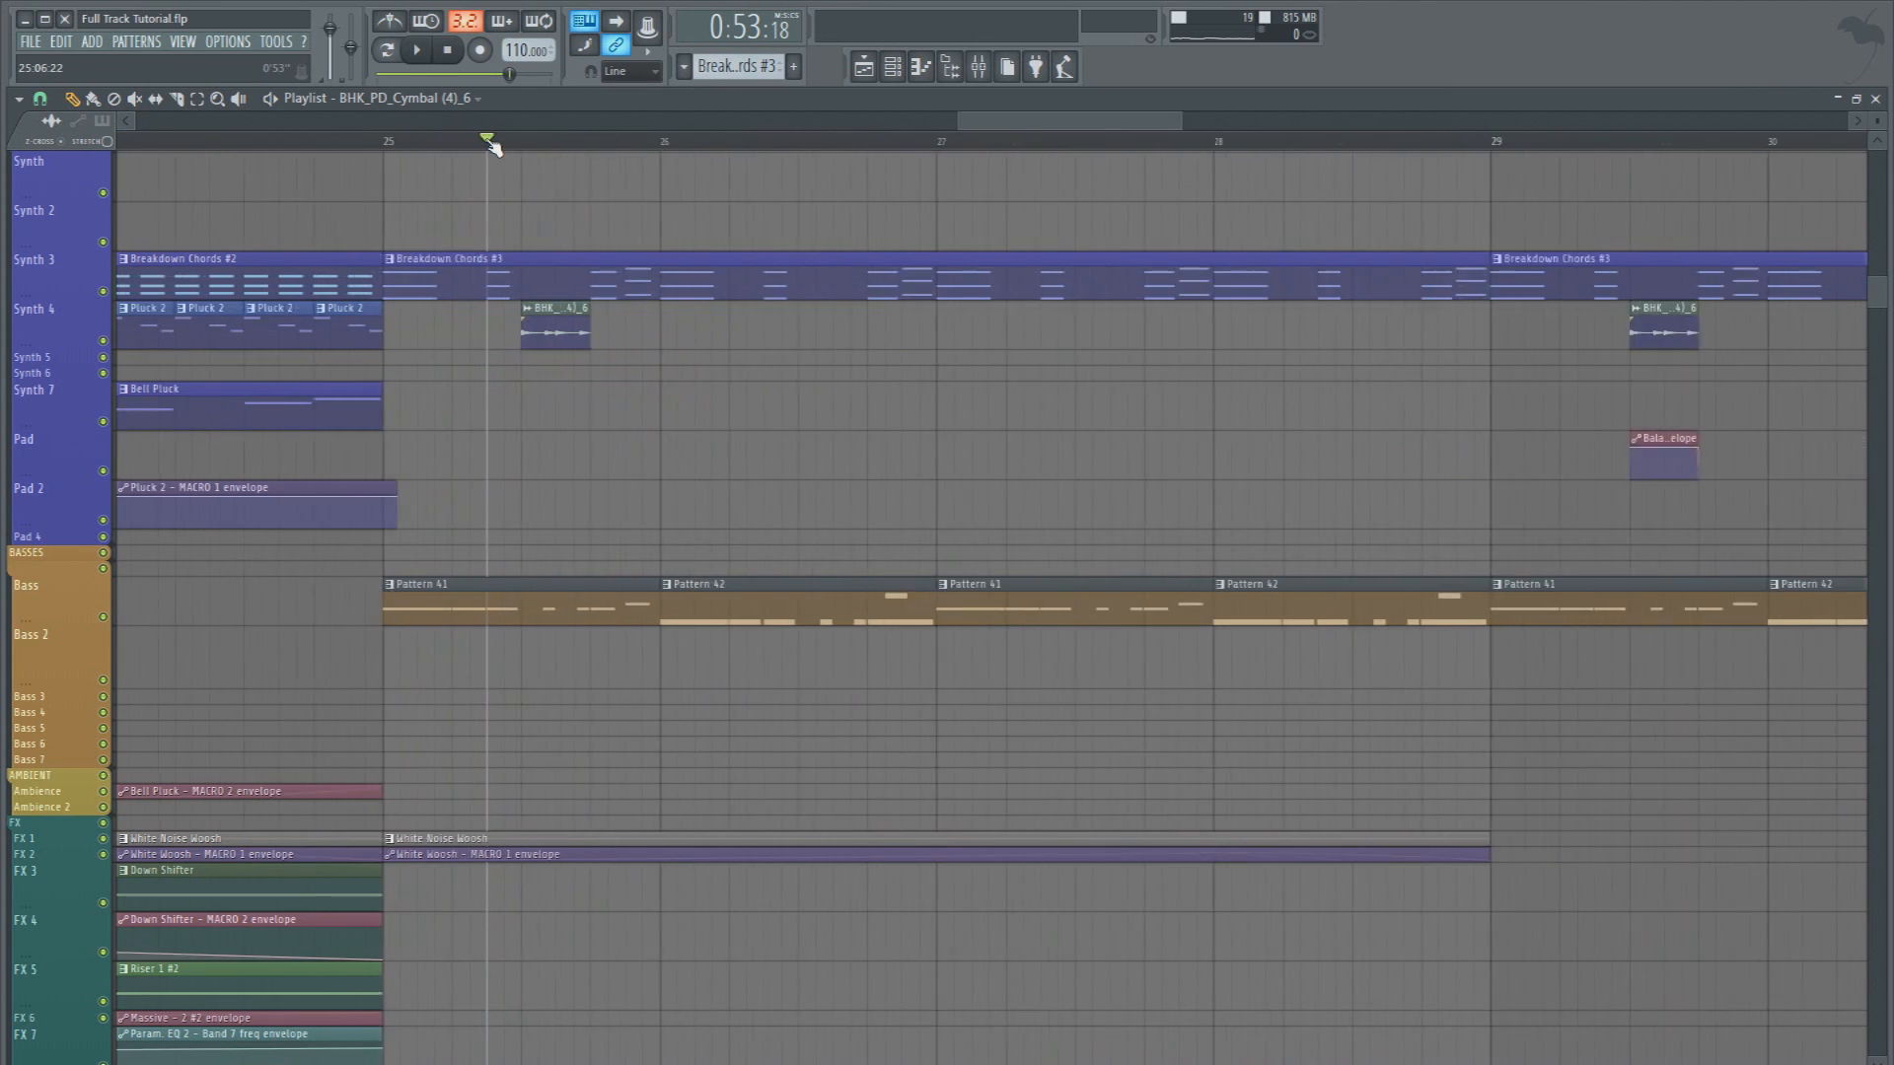
{"action": "scroll", "coordinate": [490, 145], "scroll_direction": "up", "scroll_amount": 2}
Assign Pluck Fill Audio to mixer insert 50 and move that track beside Organ Saw as insert 37
{"action": "key", "text": "F9"}
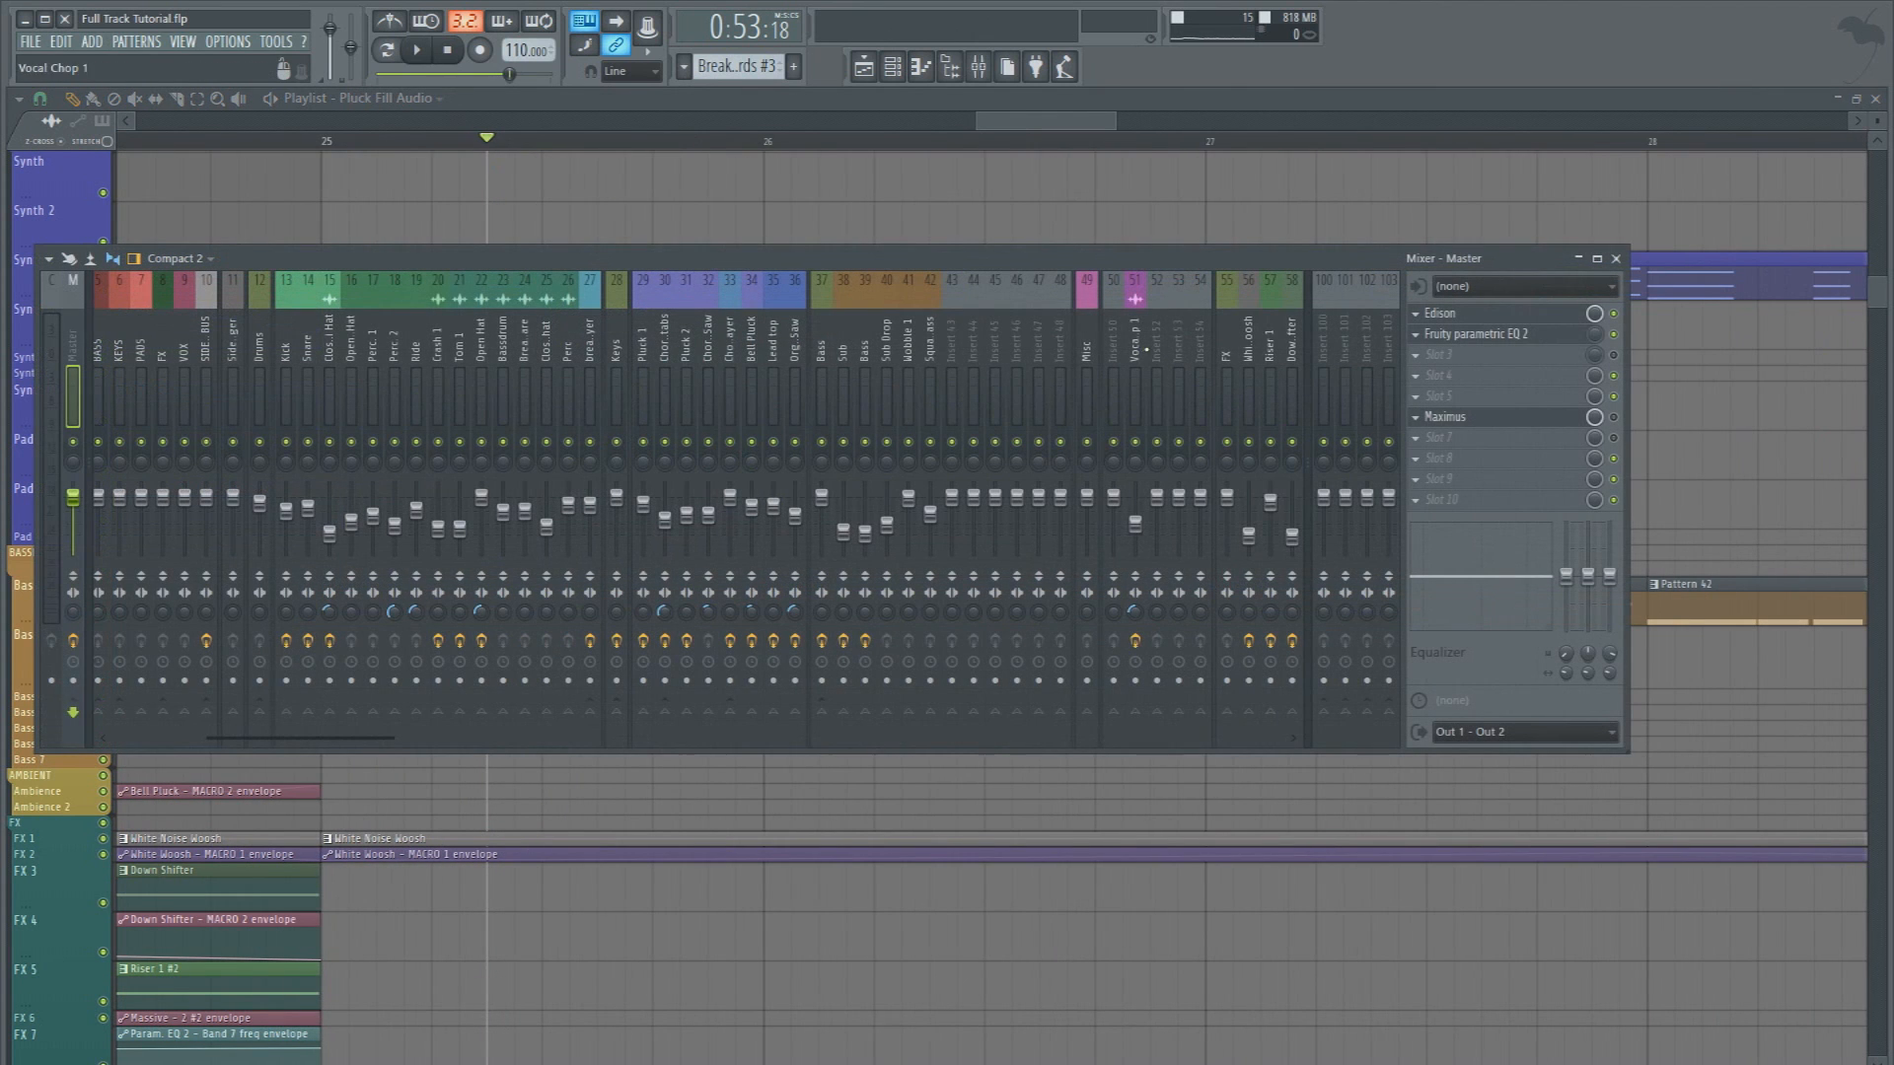
{"action": "left_click", "coordinate": [1122, 344]}
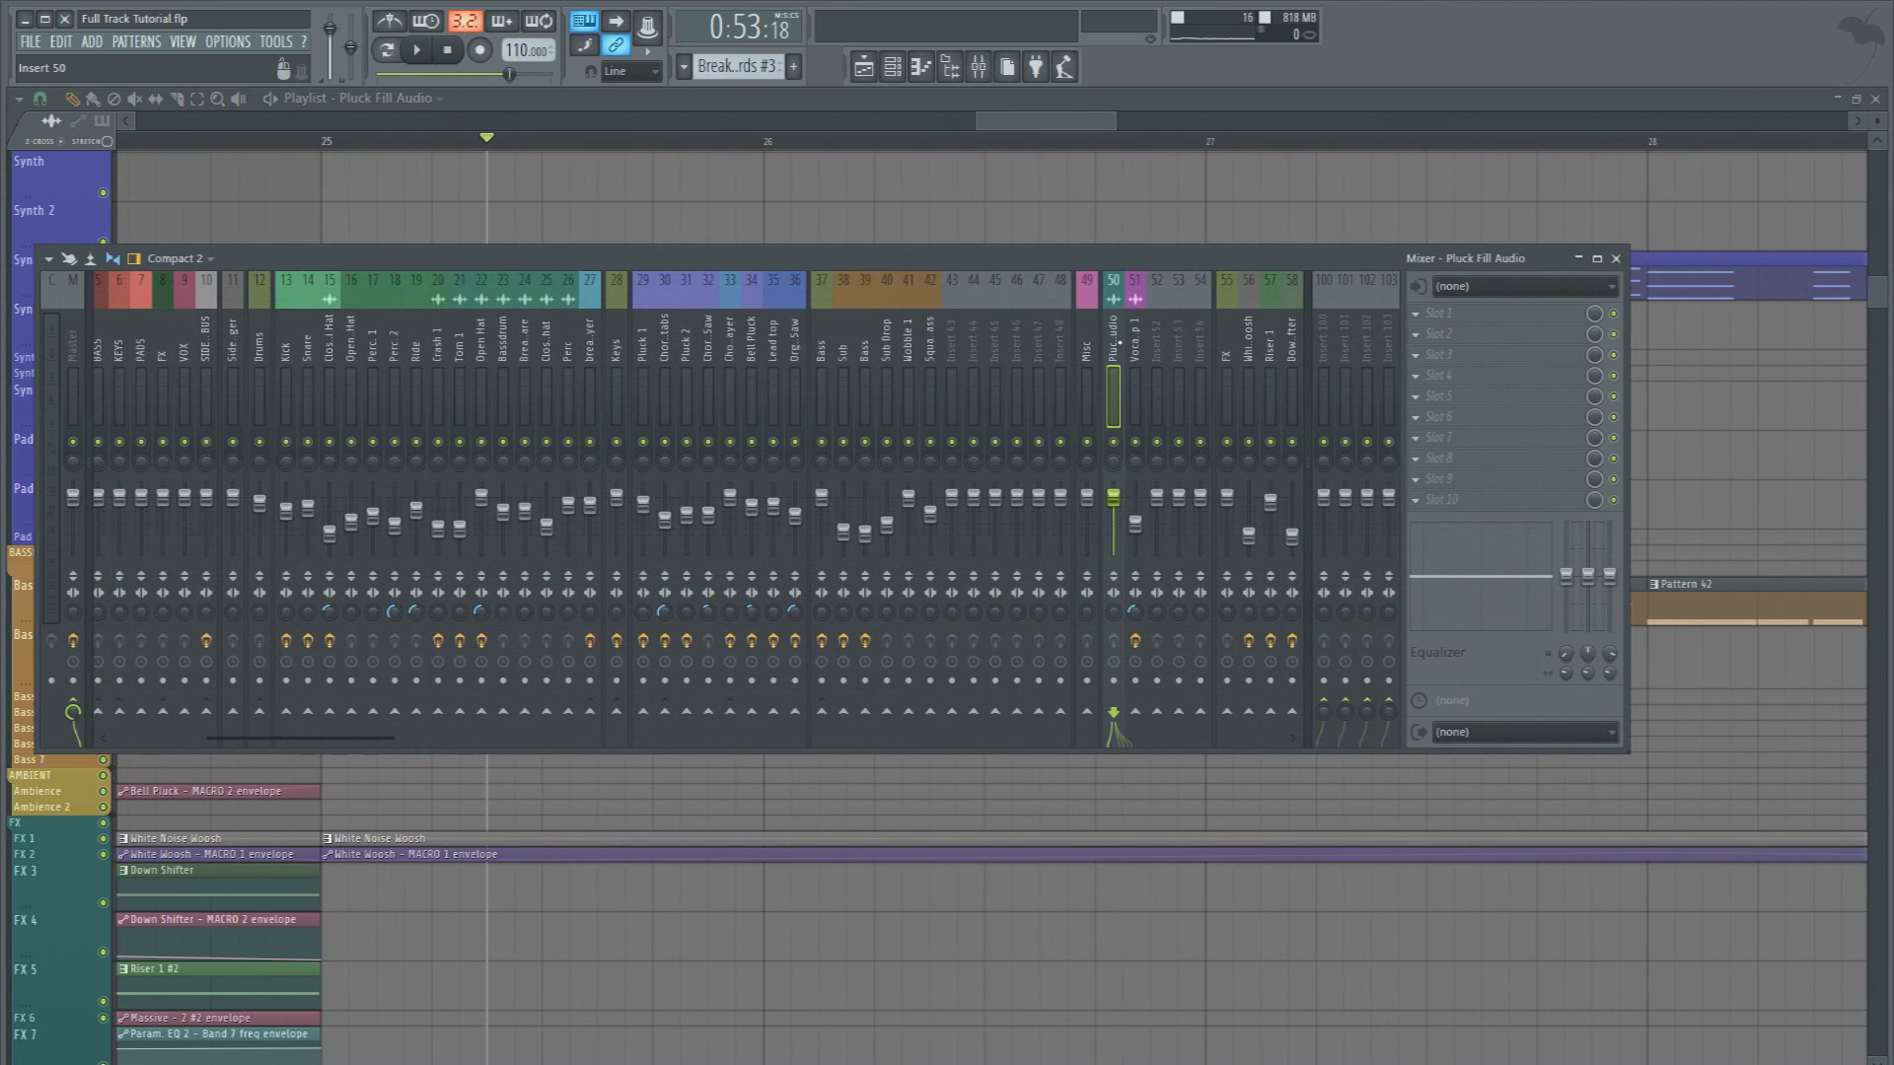
{"action": "key", "text": "alt+Left"}
{"action": "key", "text": "alt+Left"}
{"action": "key", "text": "alt+Left"}
{"action": "key", "text": "alt+Left"}
{"action": "key", "text": "alt+Left"}
{"action": "key", "text": "alt+Left"}
{"action": "key", "text": "alt+Left"}
{"action": "key", "text": "alt+Left"}
{"action": "key", "text": "alt+Left"}
{"action": "key", "text": "alt+Left"}
{"action": "key", "text": "alt+Left"}
{"action": "key", "text": "alt+Left"}
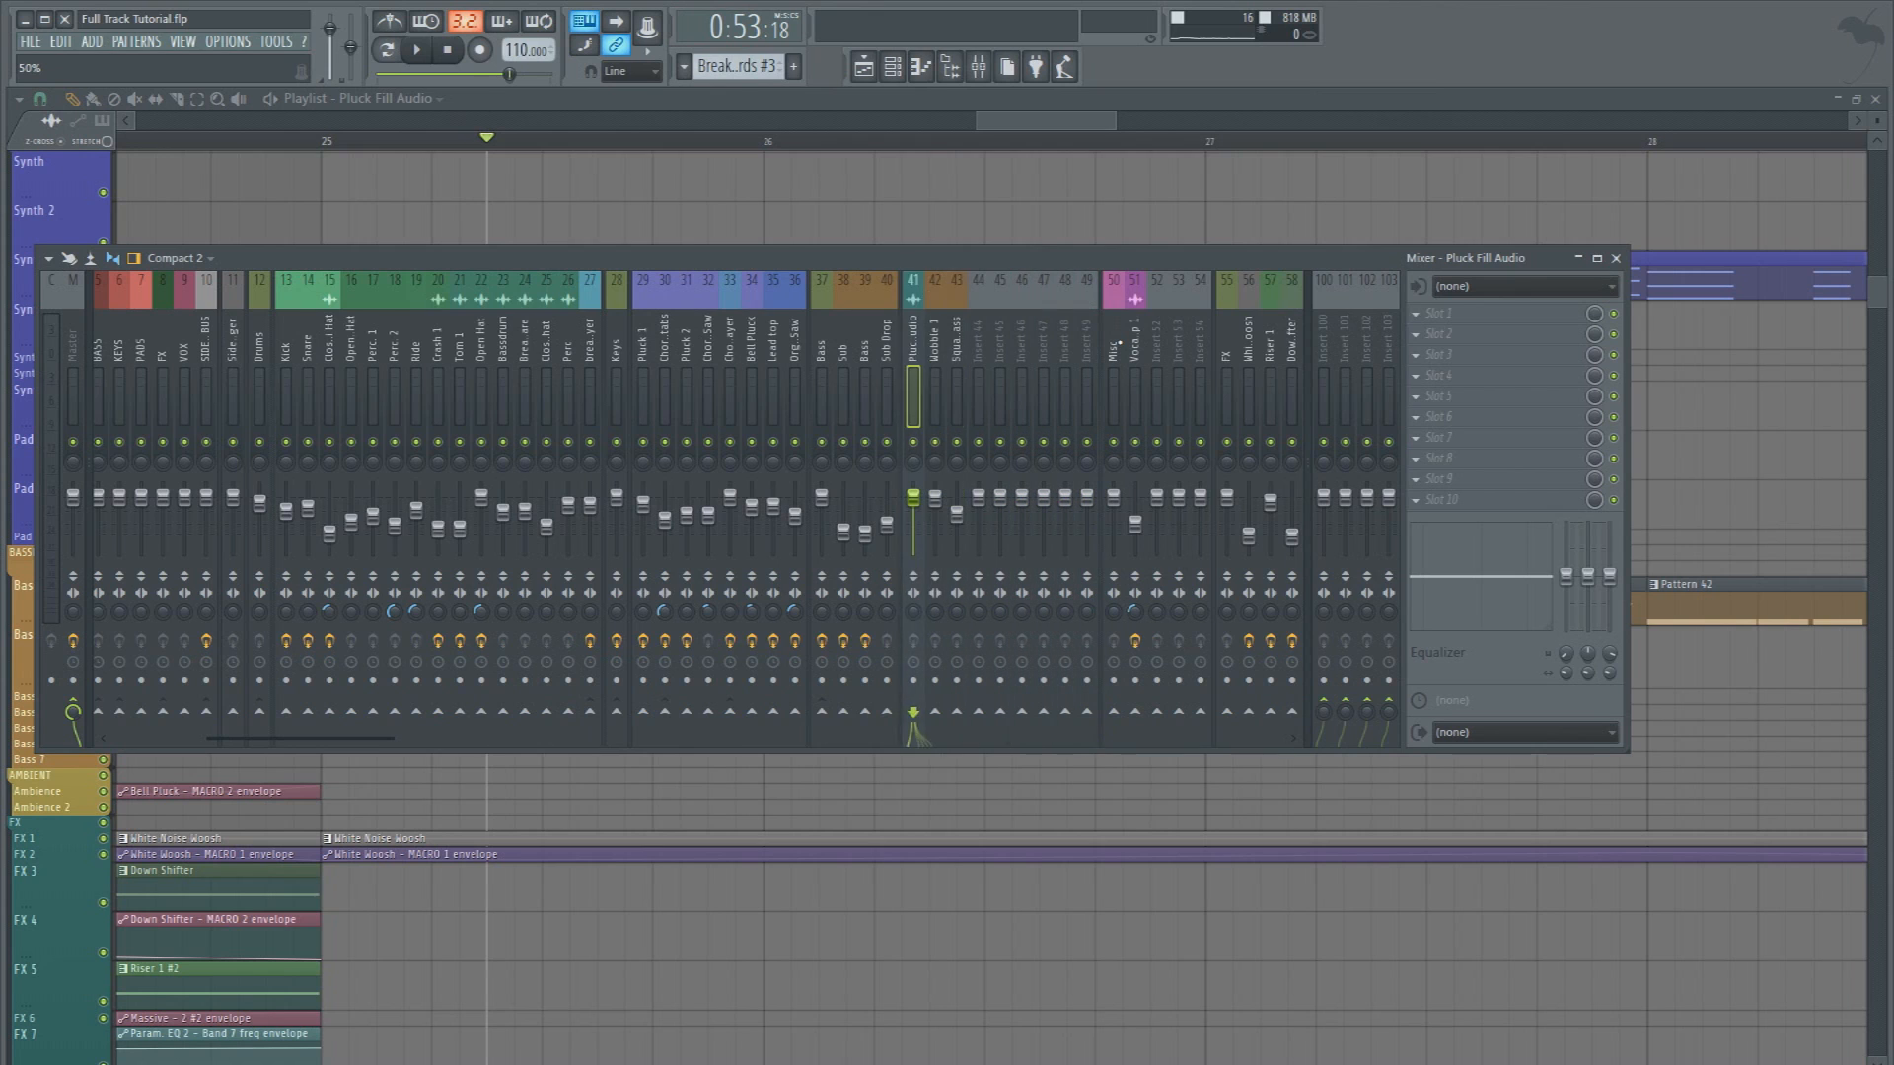
Route the Pluck Fill Audio mixer track only to Keys and audition it with its volume at 100%
{"action": "right_click", "coordinate": [616, 713]}
{"action": "left_click", "coordinate": [650, 739]}
{"action": "key", "text": "space"}
{"action": "key", "text": "space"}
{"action": "left_click_drag", "start_coordinate": [824, 499], "coordinate": [823, 498]}
{"action": "key", "text": "space"}
{"action": "key", "text": "space"}
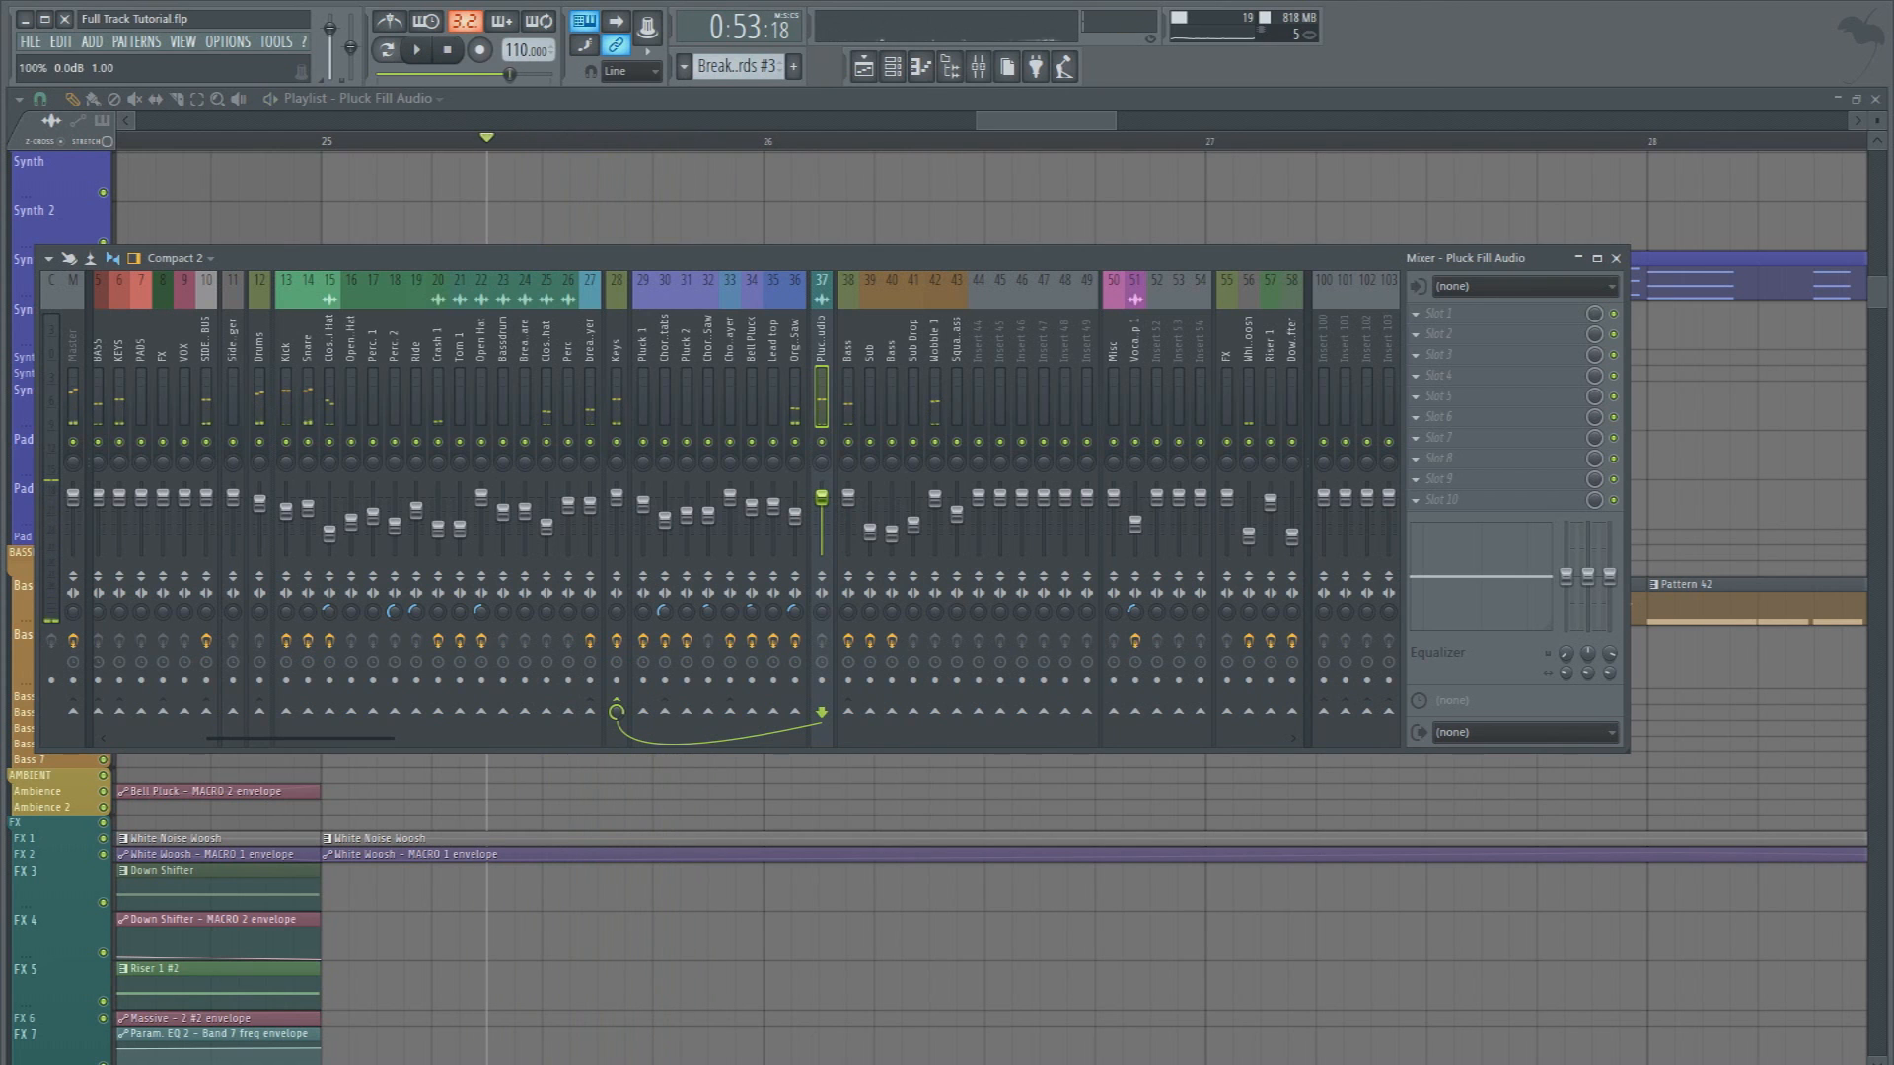
Add Widemouth to slot 10 of the Pluck Fill Audio track and reduce its width while auditioning the fill
{"action": "left_click", "coordinate": [1450, 499]}
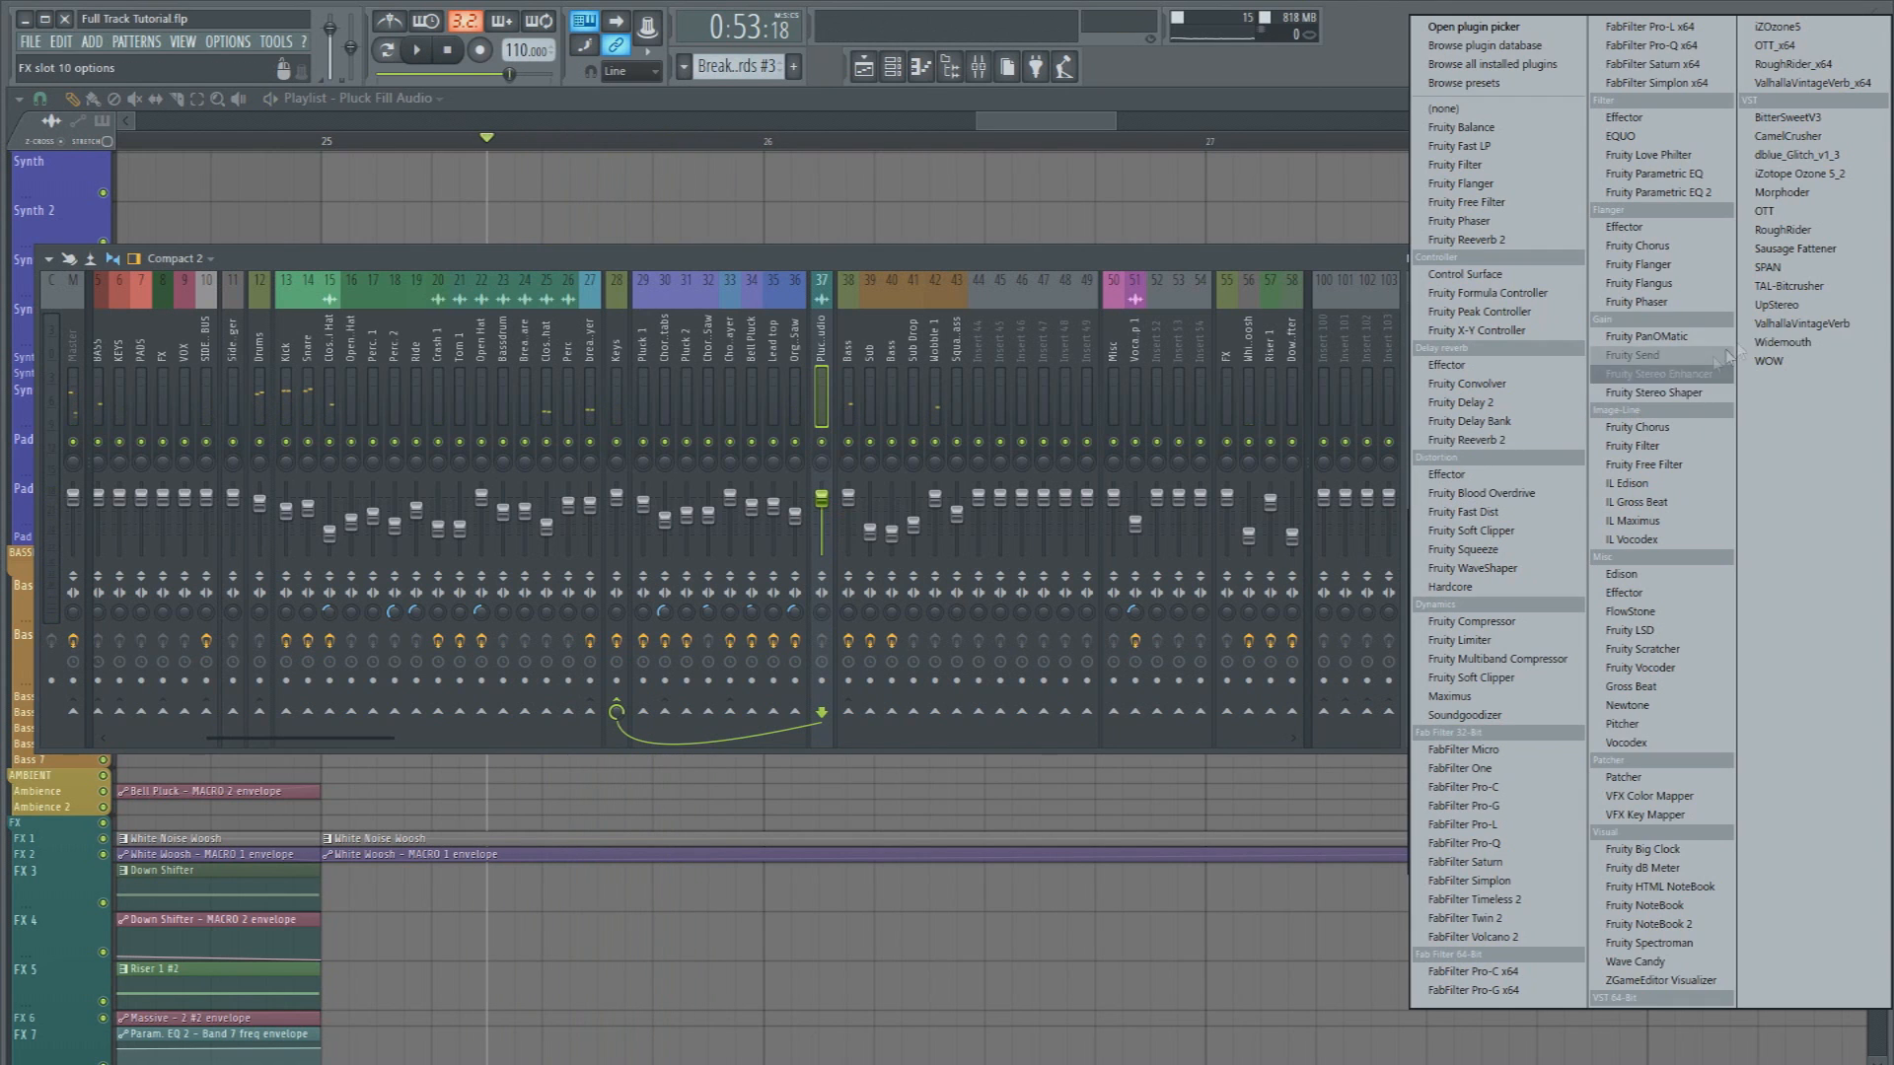
{"action": "left_click", "coordinate": [1795, 333]}
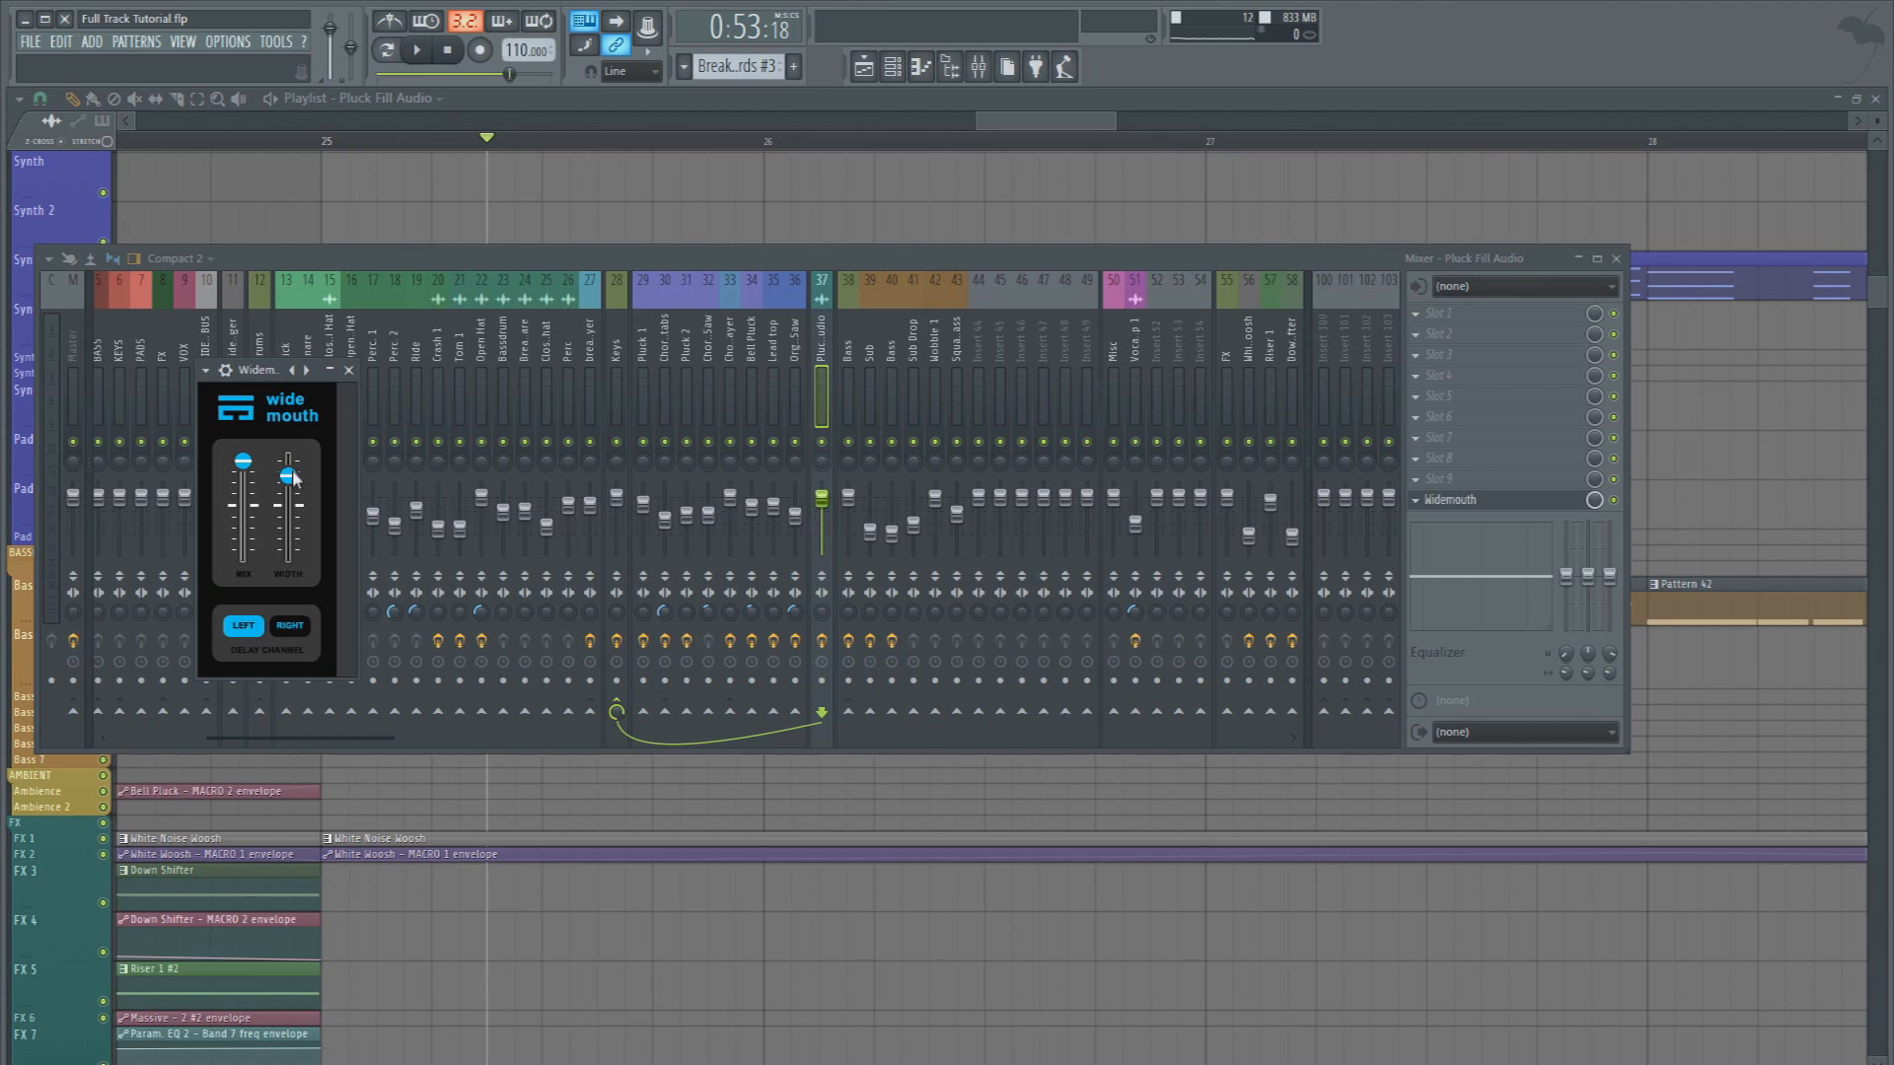
{"action": "left_click_drag", "start_coordinate": [288, 476], "coordinate": [293, 584]}
{"action": "key", "text": "space"}
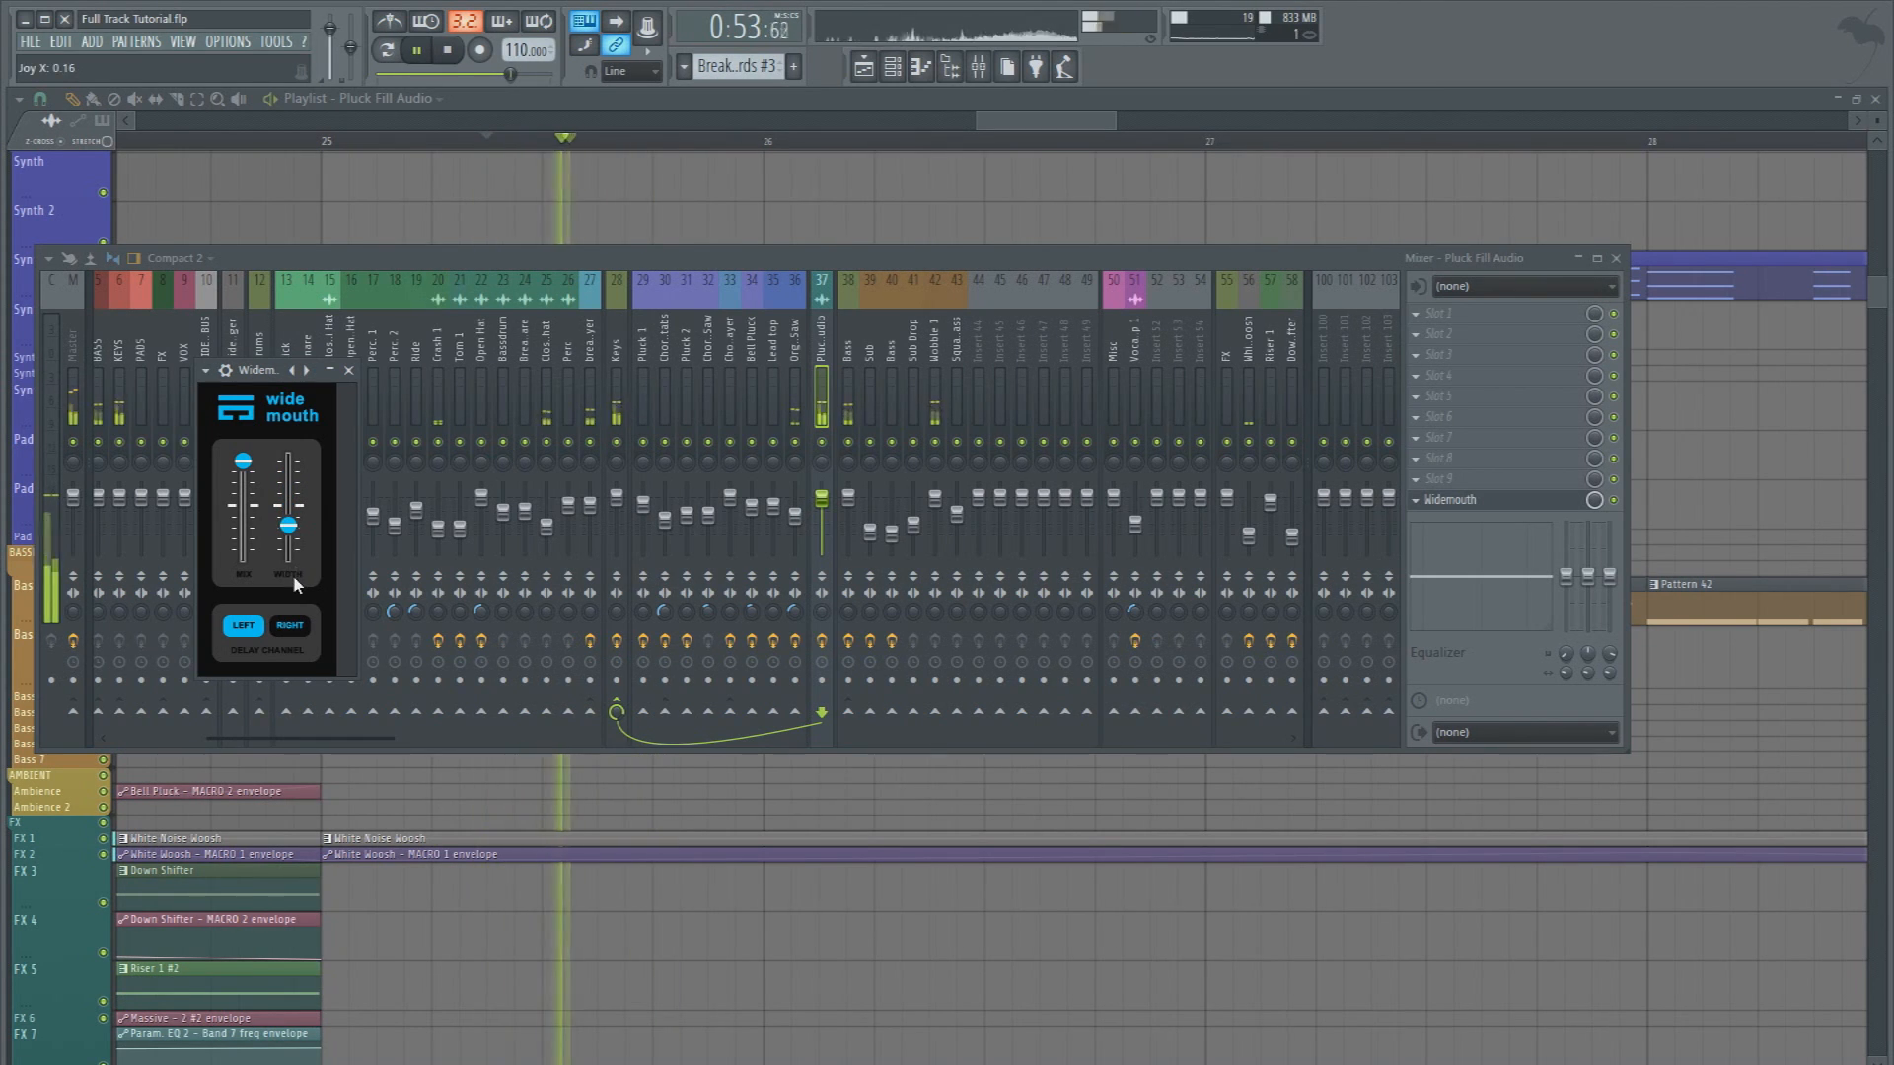
{"action": "key", "text": "space"}
{"action": "left_click_drag", "start_coordinate": [290, 525], "coordinate": [292, 537]}
{"action": "key", "text": "space"}
{"action": "key", "text": "space"}
Add Widemouth to slot 9 of the Organ Saw track and lower its width below the midpoint
{"action": "left_click", "coordinate": [793, 359]}
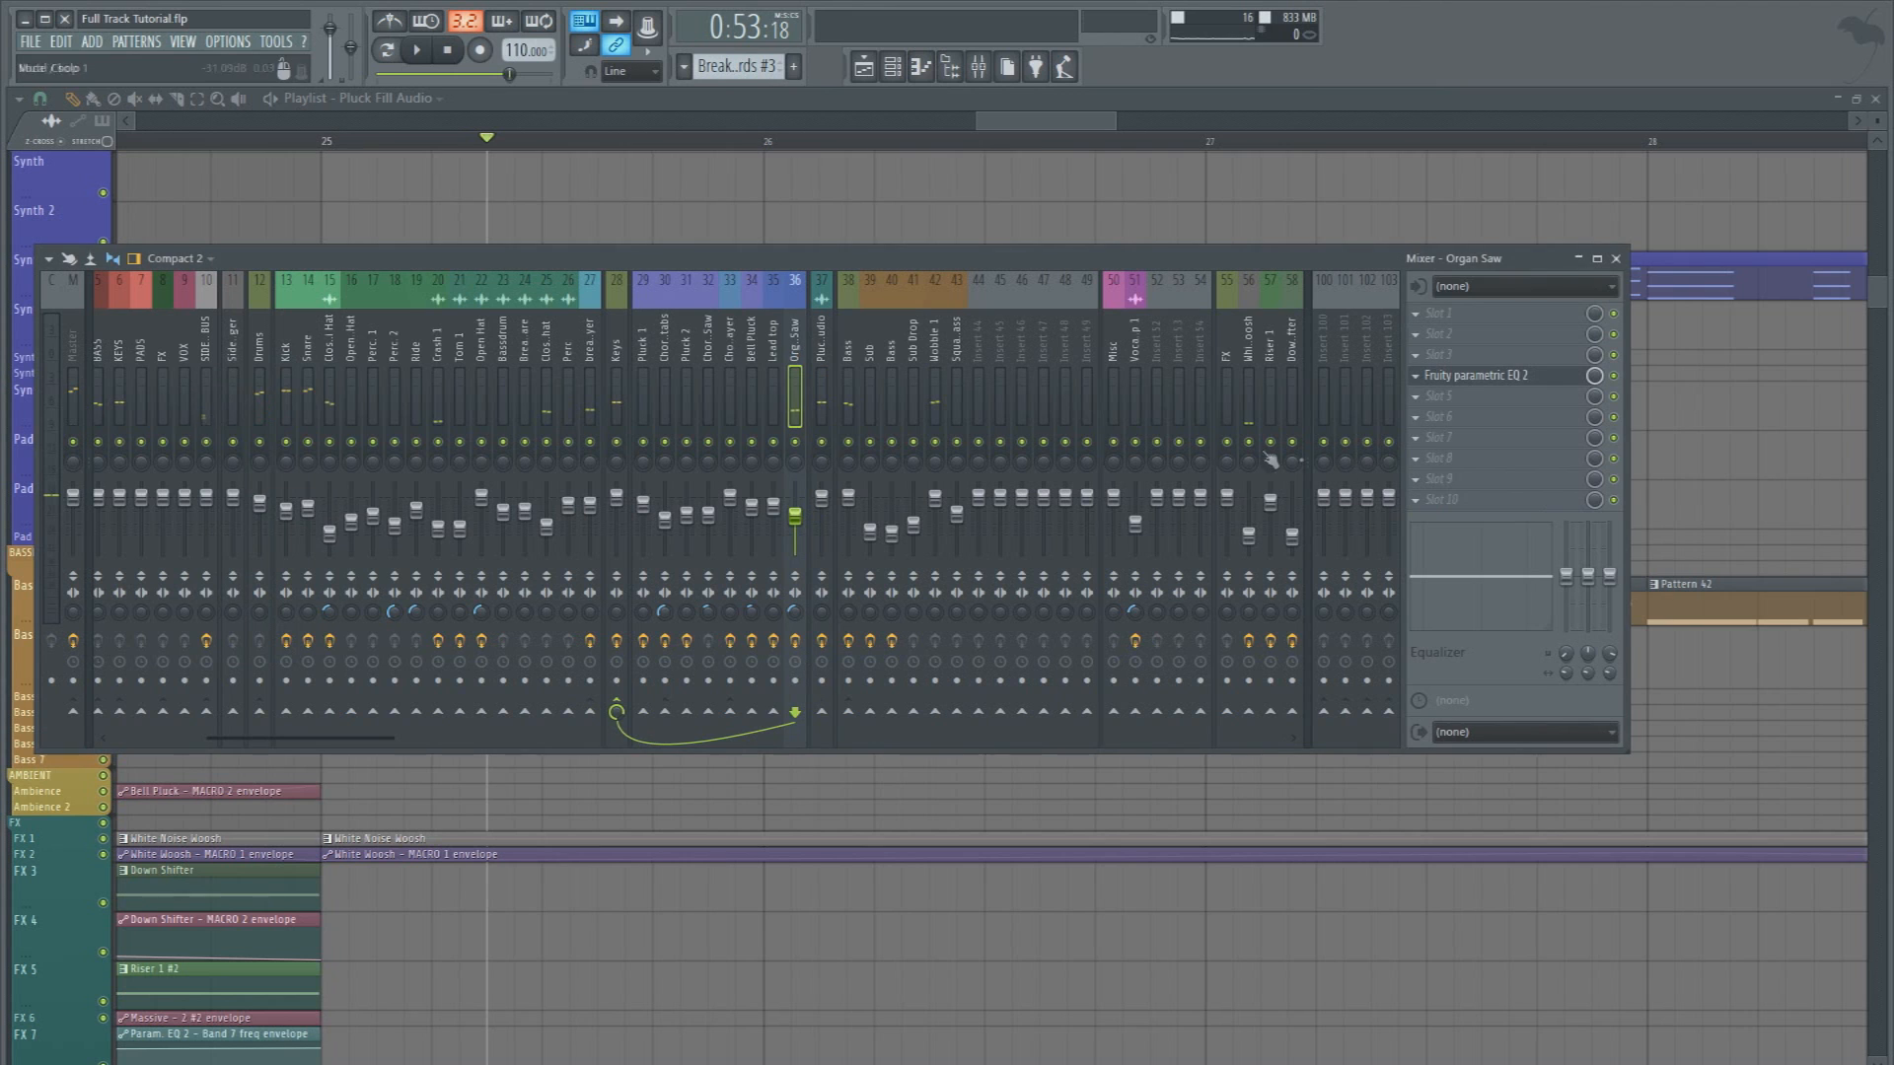
{"action": "left_click", "coordinate": [1440, 483]}
{"action": "left_click", "coordinate": [1758, 344]}
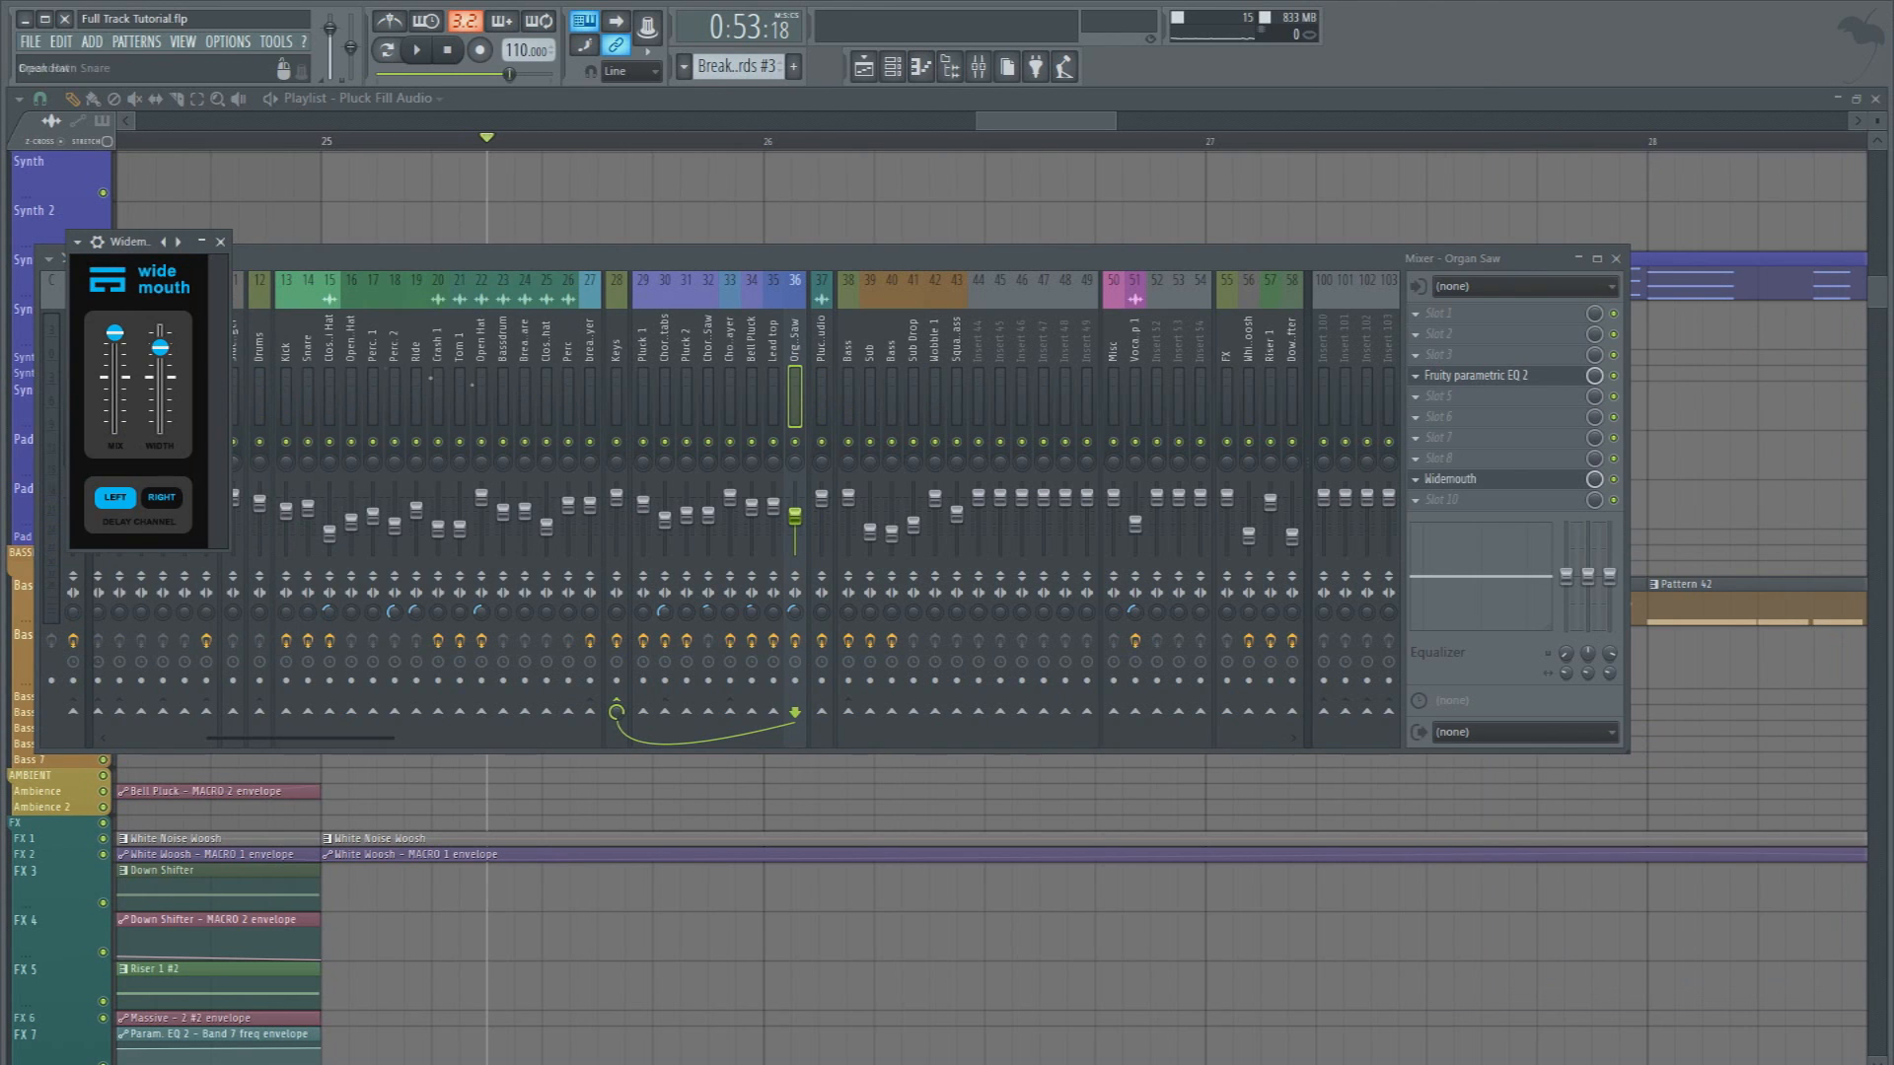
{"action": "left_click_drag", "start_coordinate": [170, 342], "coordinate": [166, 417]}
{"action": "key", "text": "space"}
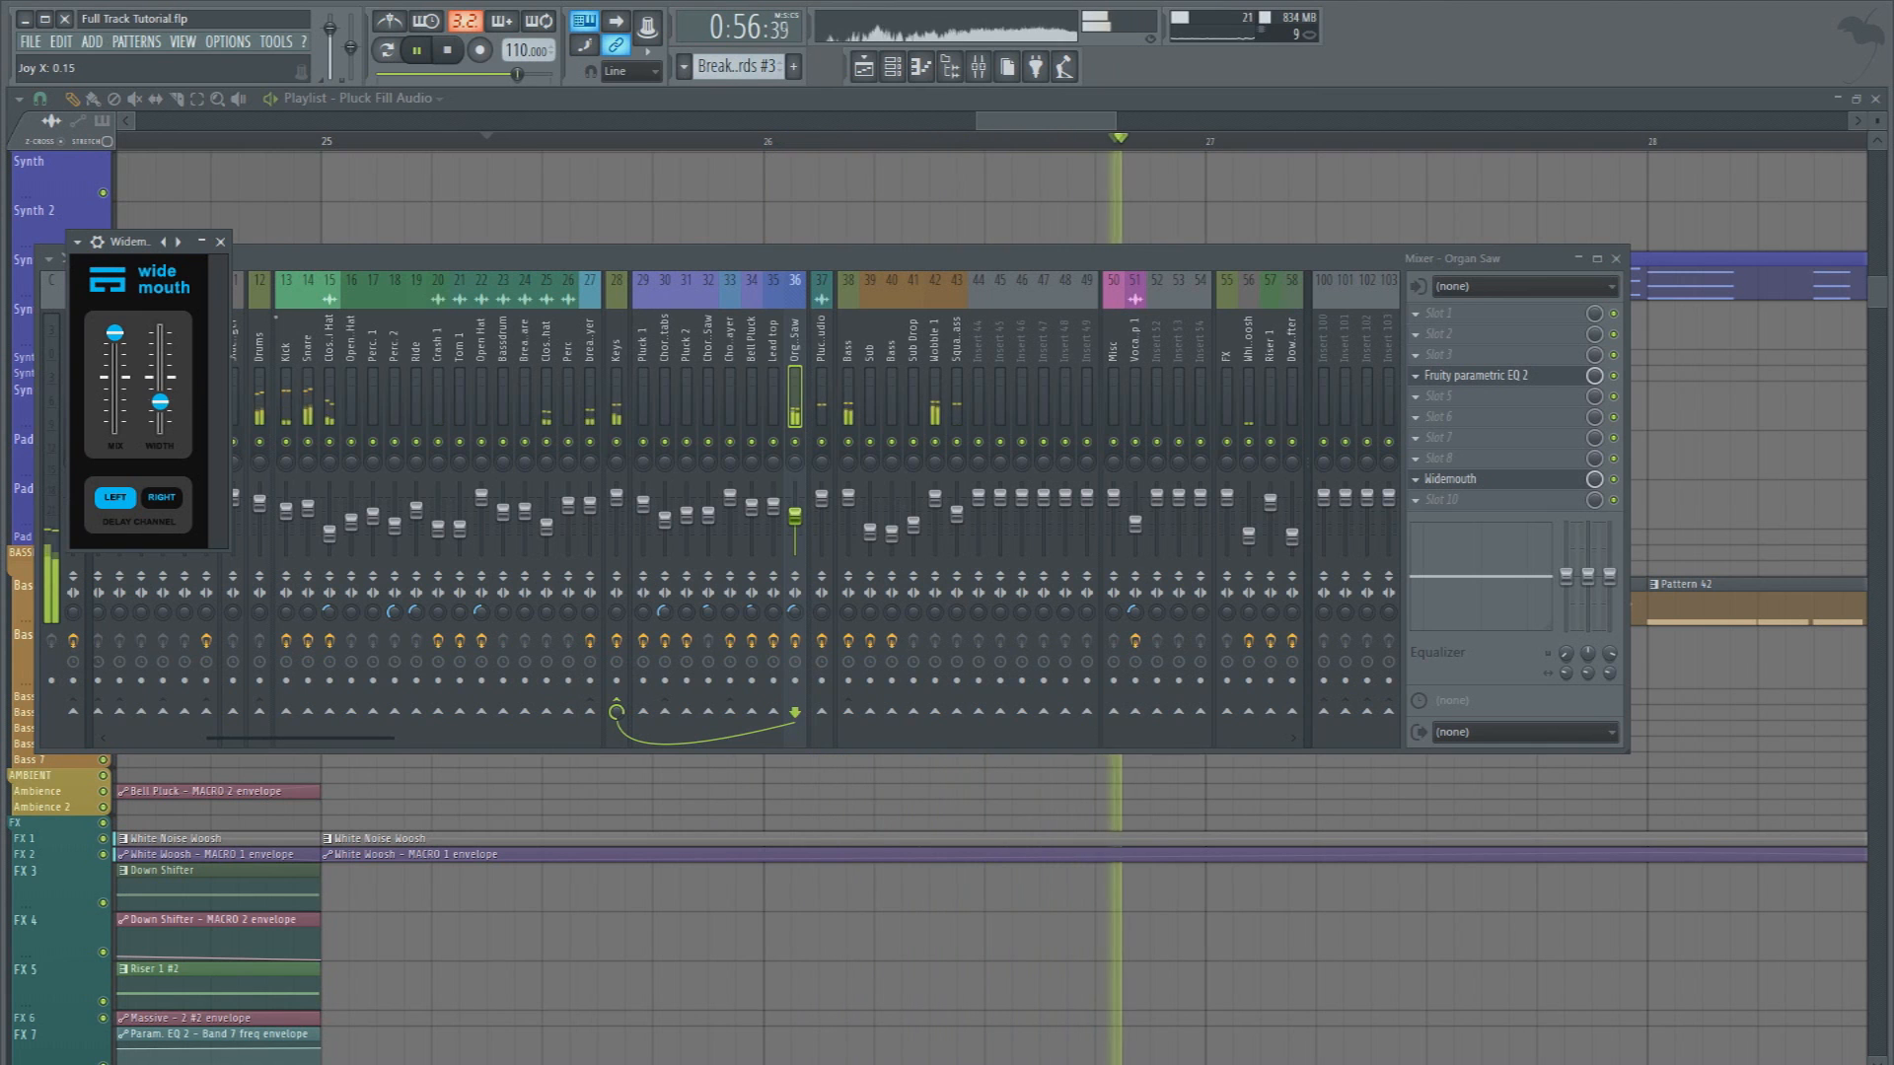
Fine-tune the Organ Saw's Widemouth width during playback and copy the White Noise Woosh and White Woosh MACRO 1 envelope clips to bar 29
{"action": "right_click", "coordinate": [406, 180]}
{"action": "scroll", "coordinate": [401, 168], "scroll_direction": "down", "scroll_amount": 5}
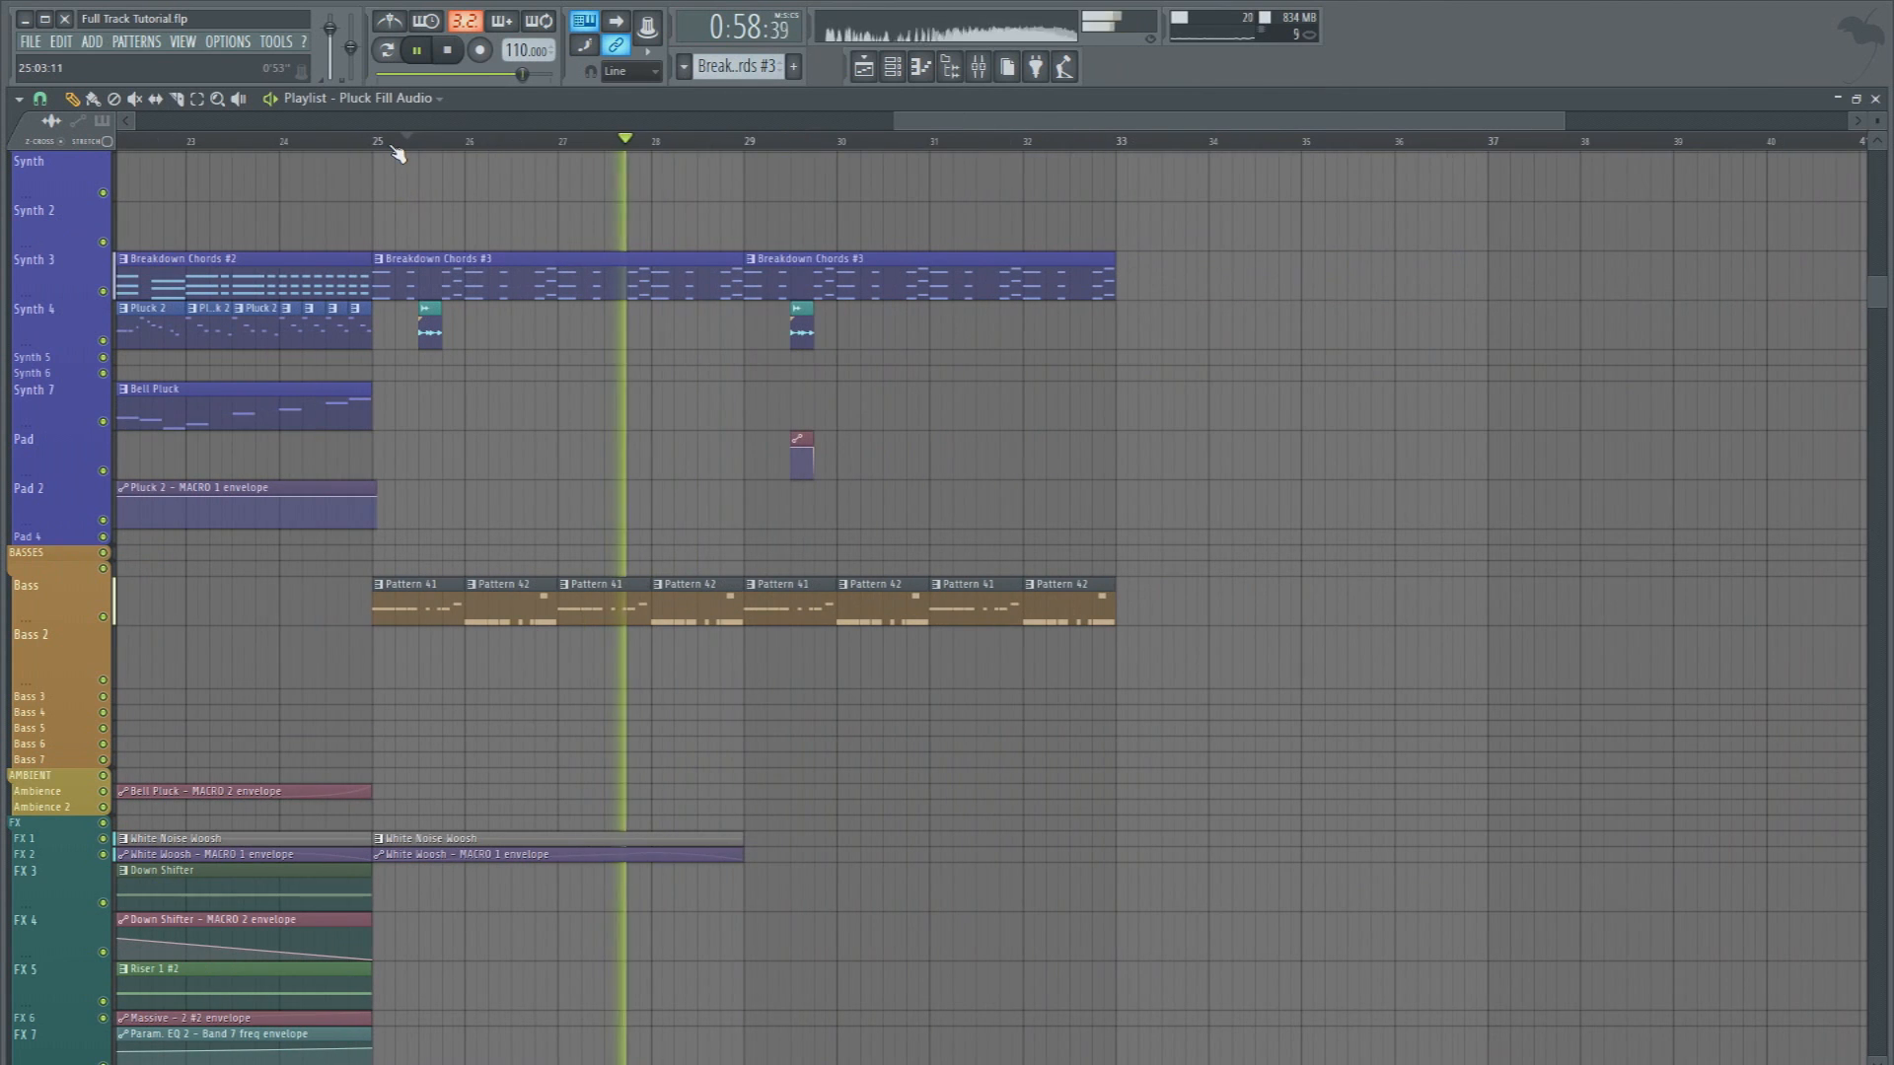
{"action": "key", "text": "F9"}
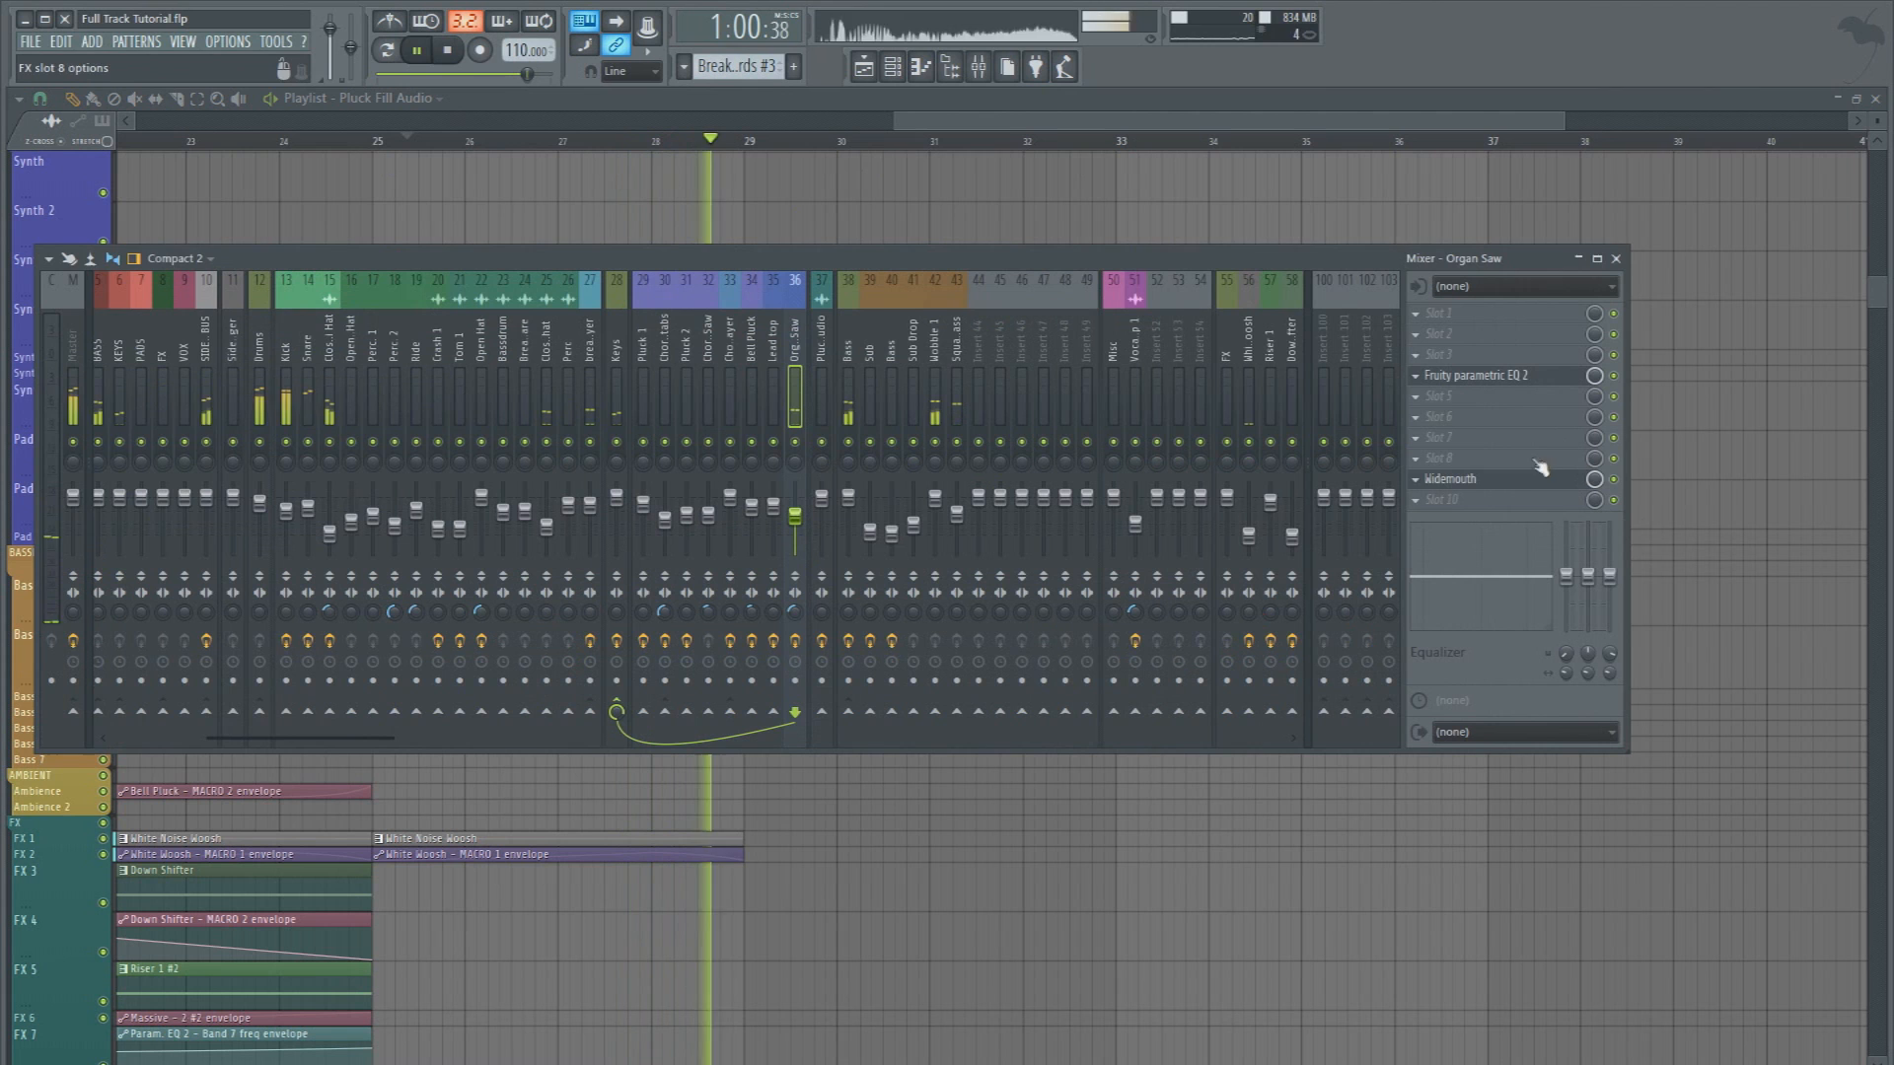
{"action": "left_click", "coordinate": [1519, 481]}
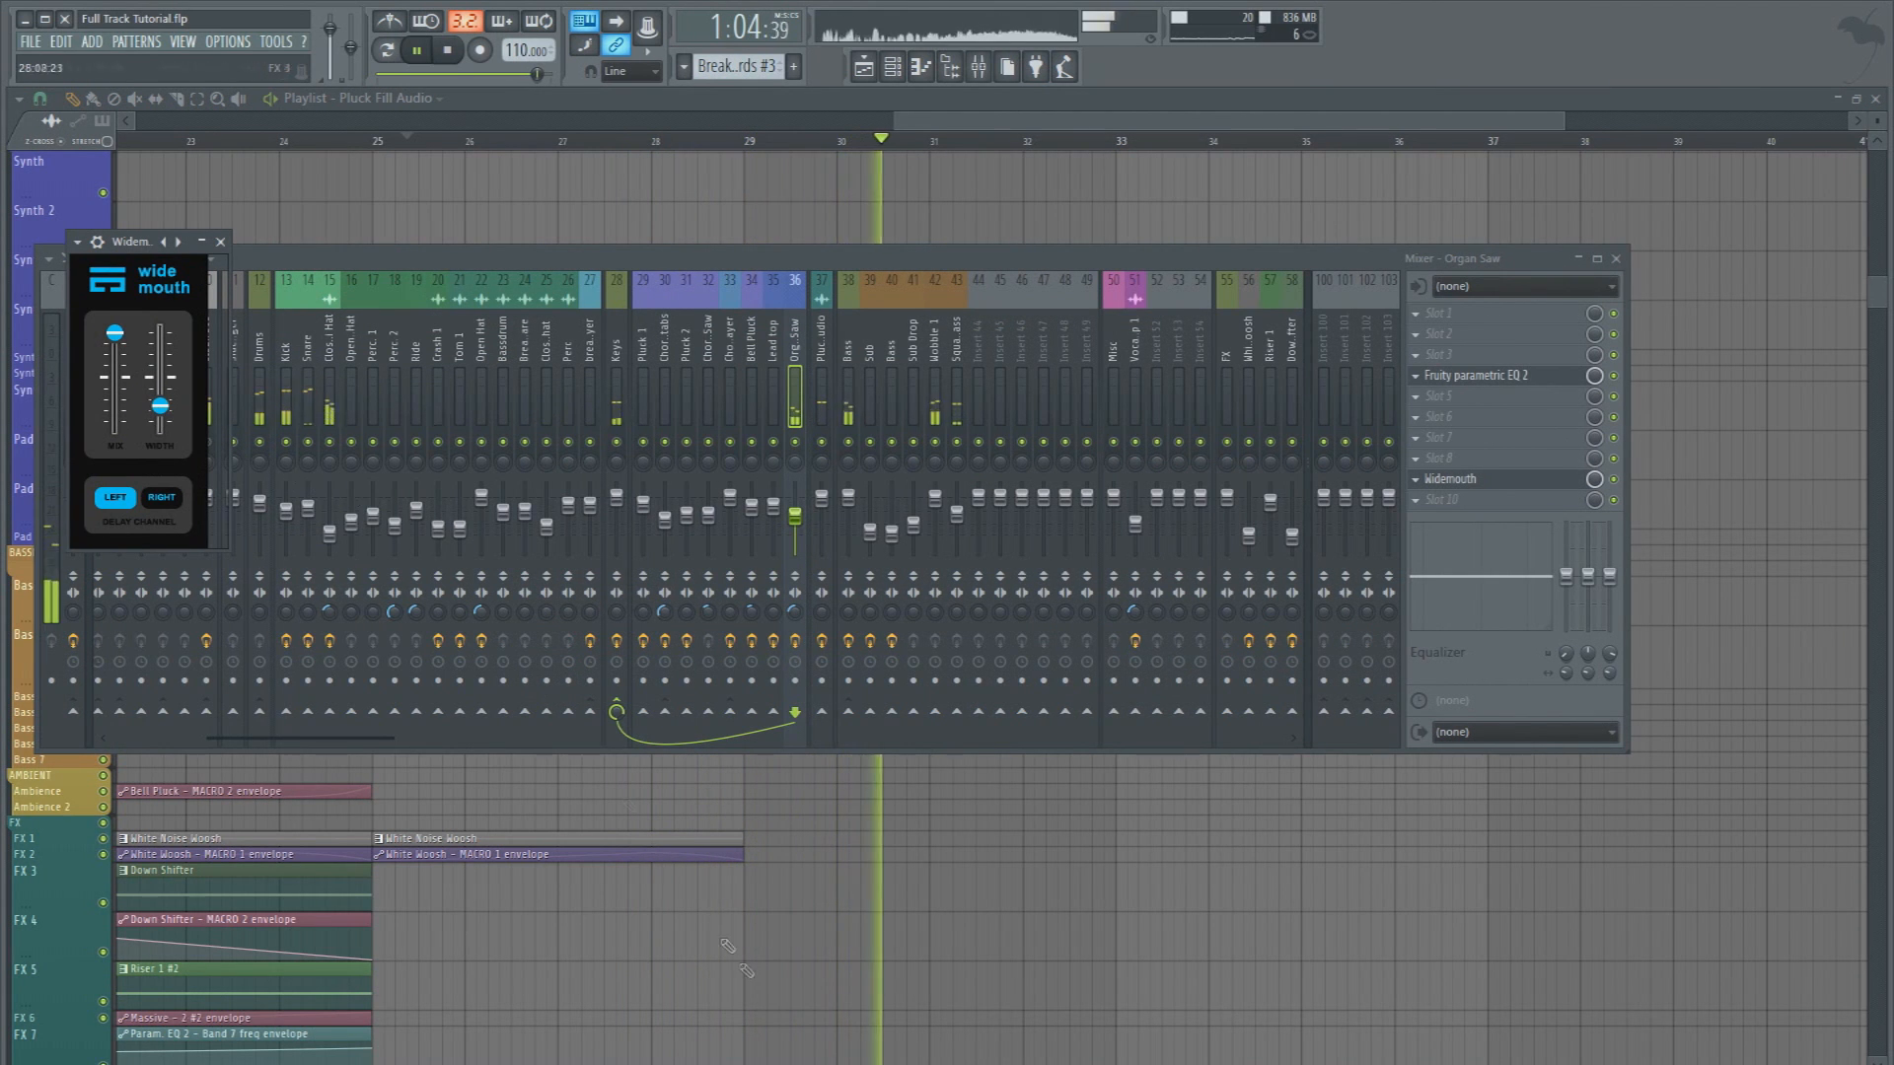
{"action": "left_click", "coordinate": [651, 1012]}
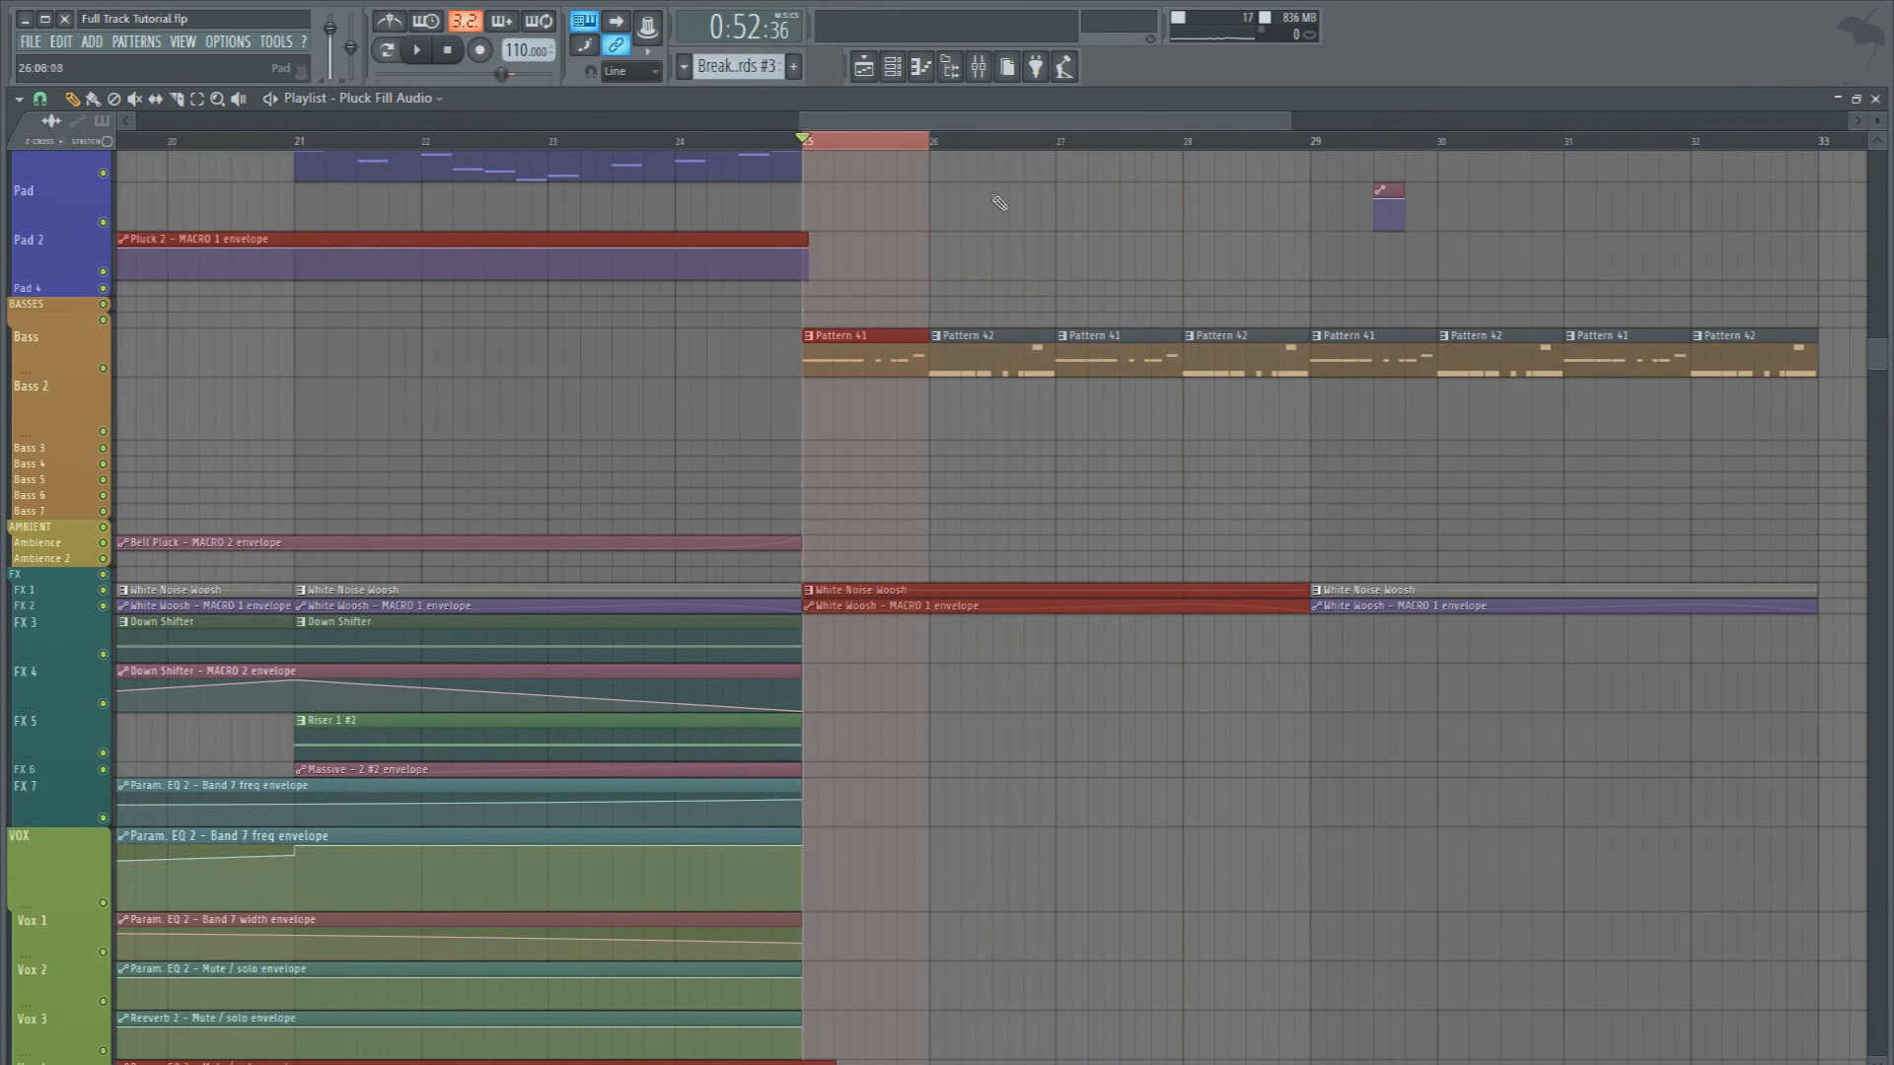
Solo the Bass playlist track, audition it from bar 25 and show the mixer
{"action": "left_click", "coordinate": [947, 233]}
{"action": "key", "text": "space"}
{"action": "key", "text": "space"}
{"action": "right_click", "coordinate": [103, 369]}
{"action": "key", "text": "space"}
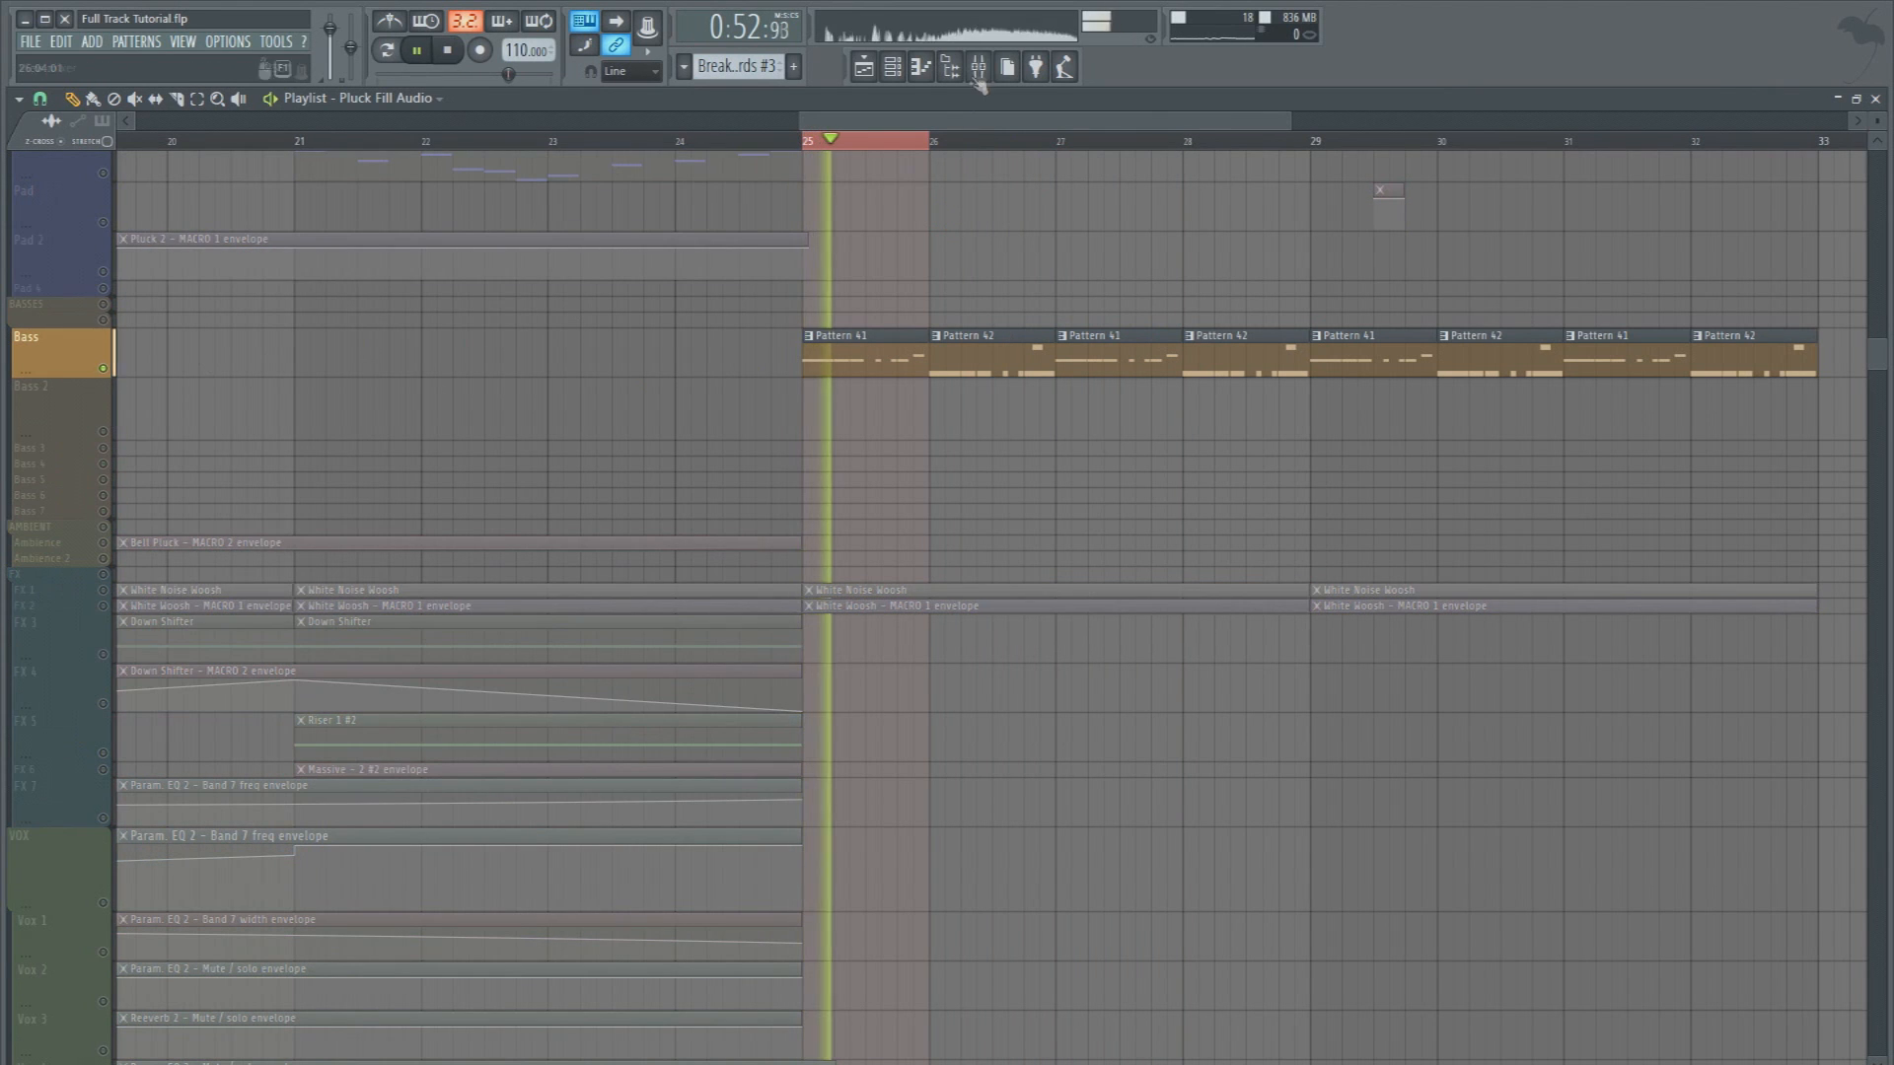
{"action": "key", "text": "F9"}
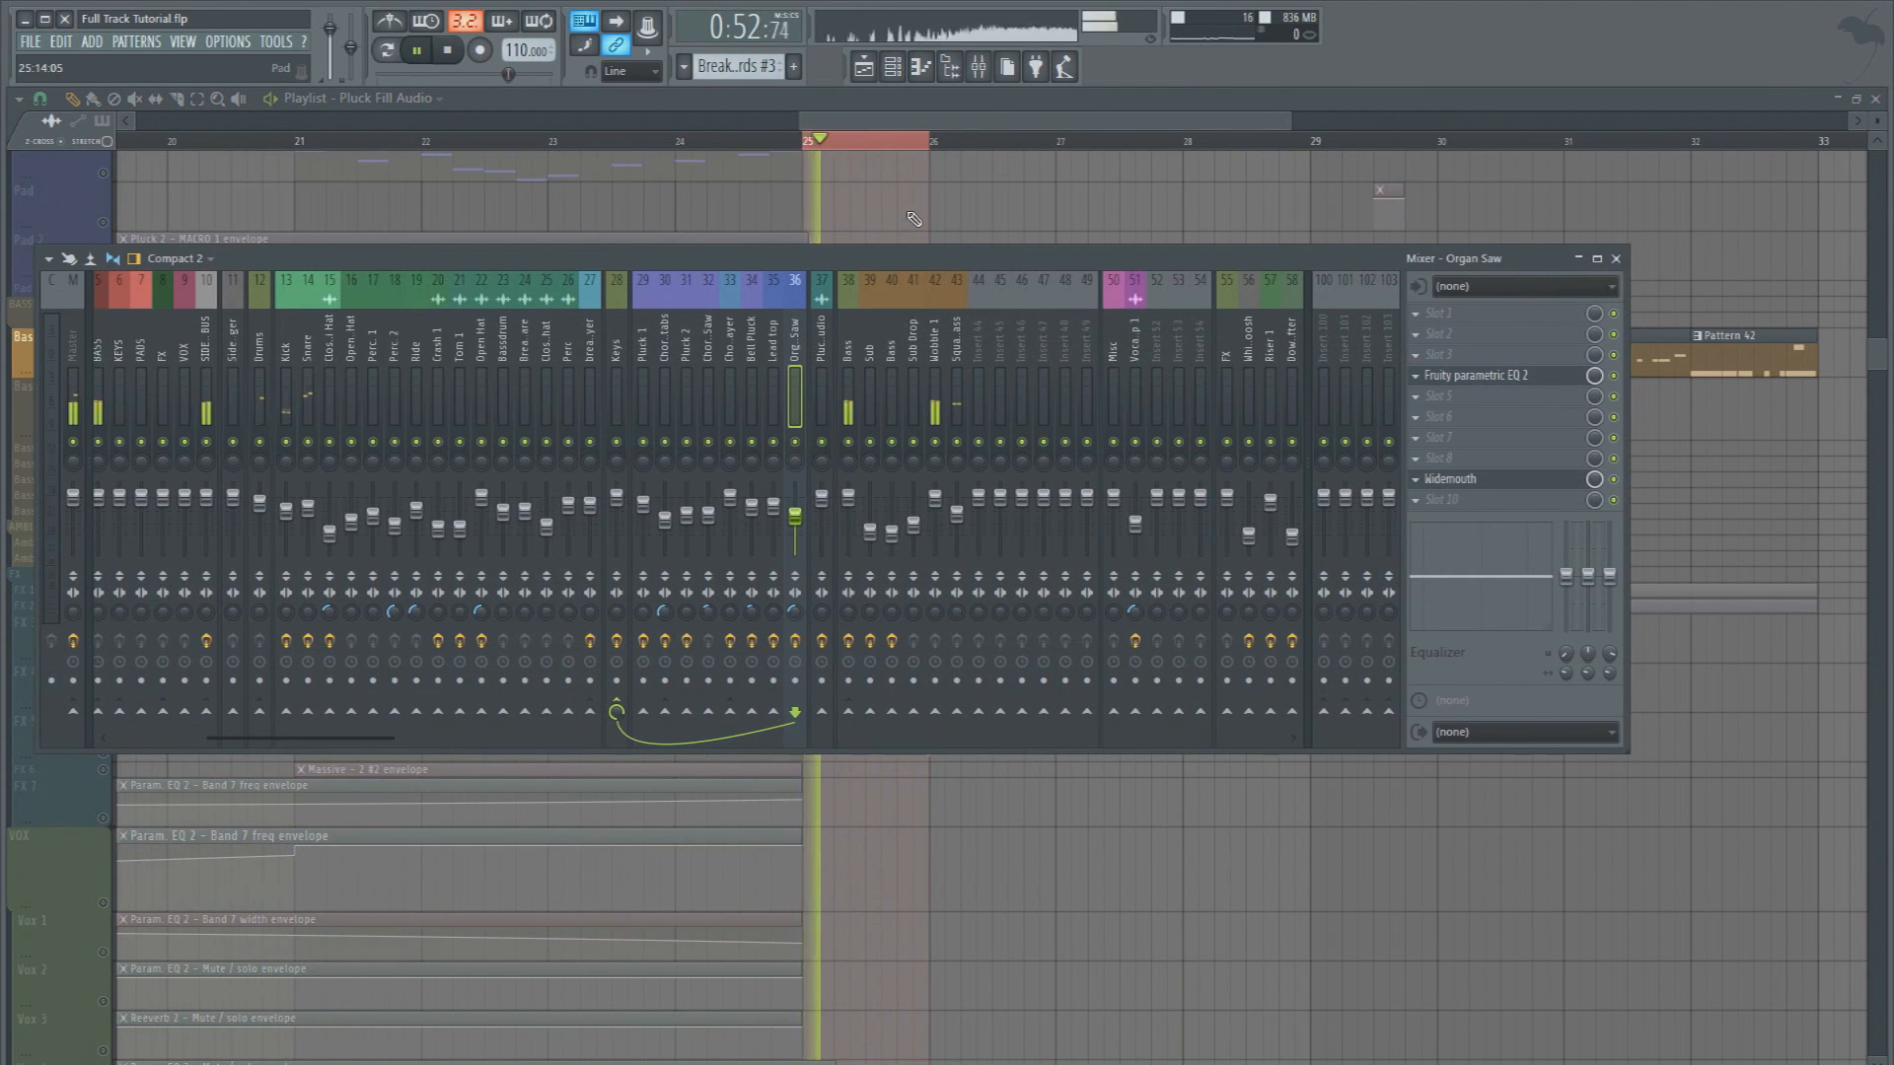
{"action": "key", "text": "space"}
{"action": "key", "text": "space"}
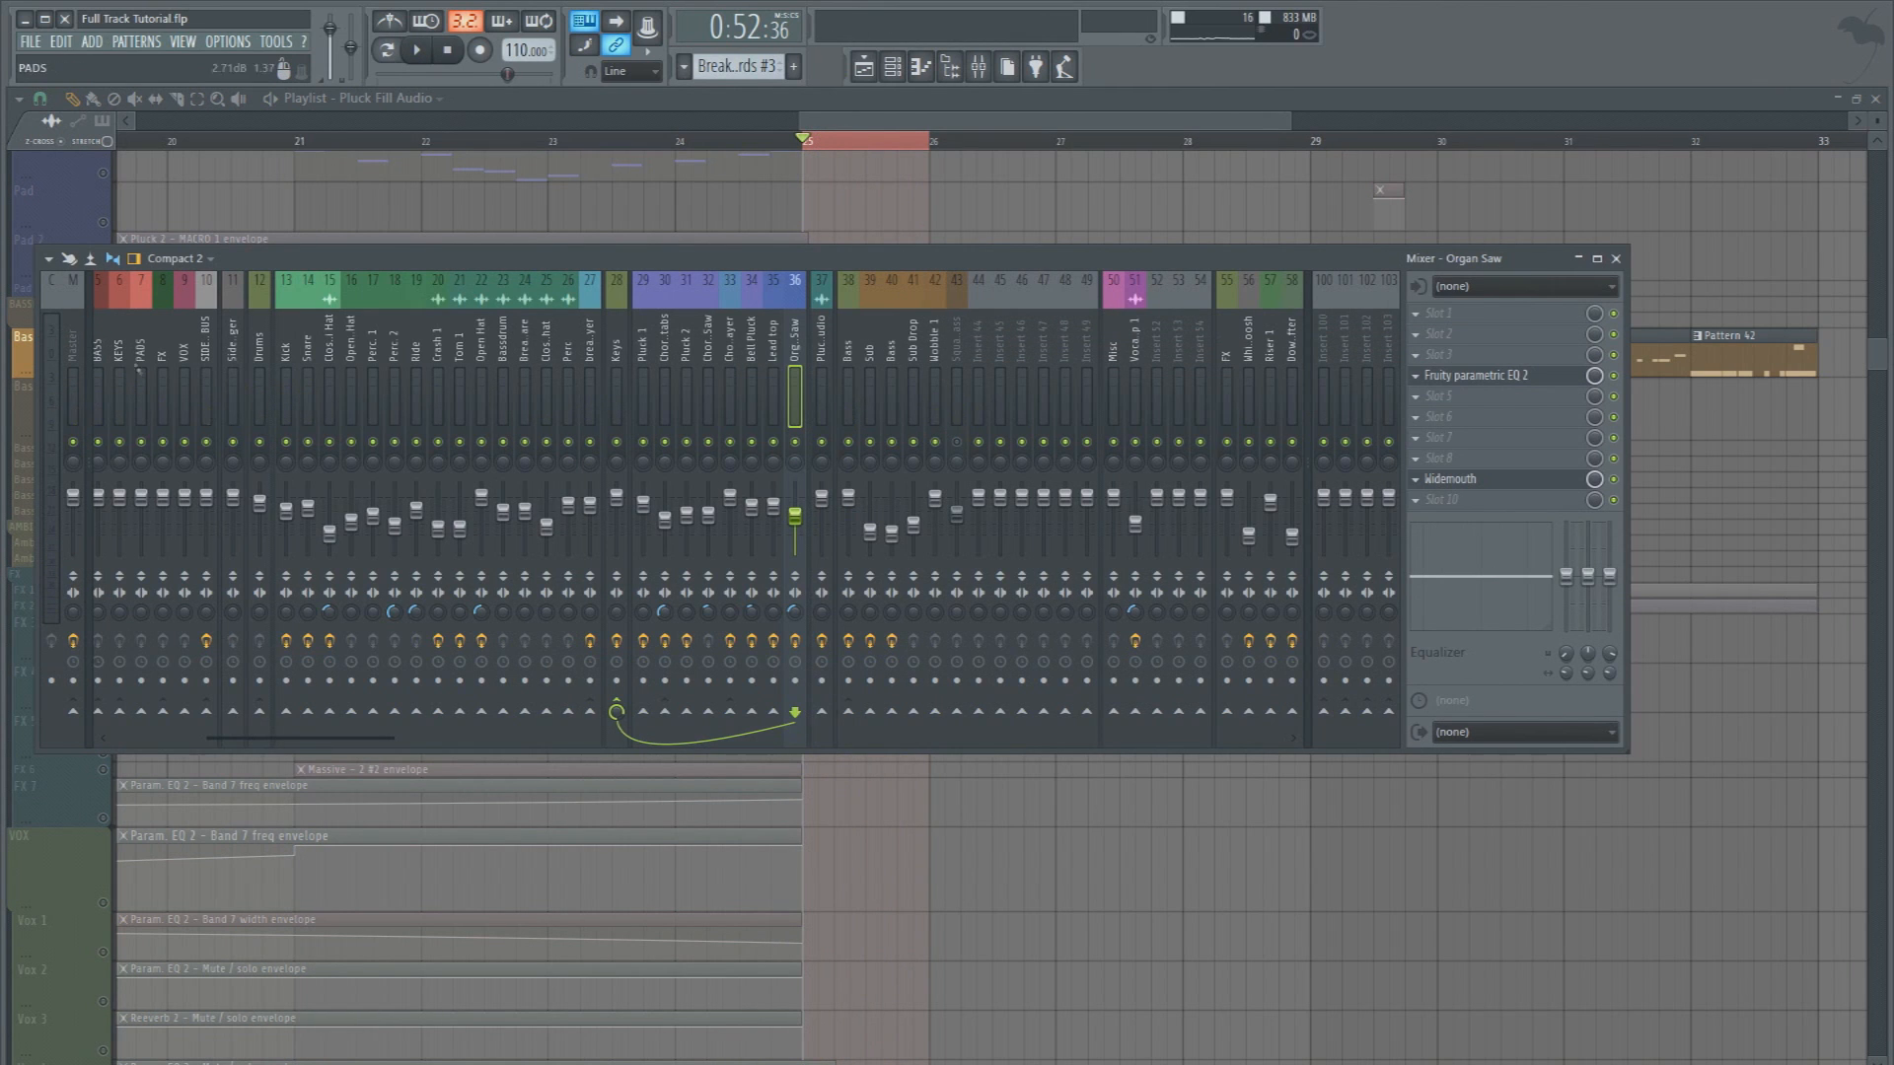
Record the soloed bass from bar 25 into the Edison on the Master track, stopping after it loops
{"action": "left_click", "coordinate": [82, 332]}
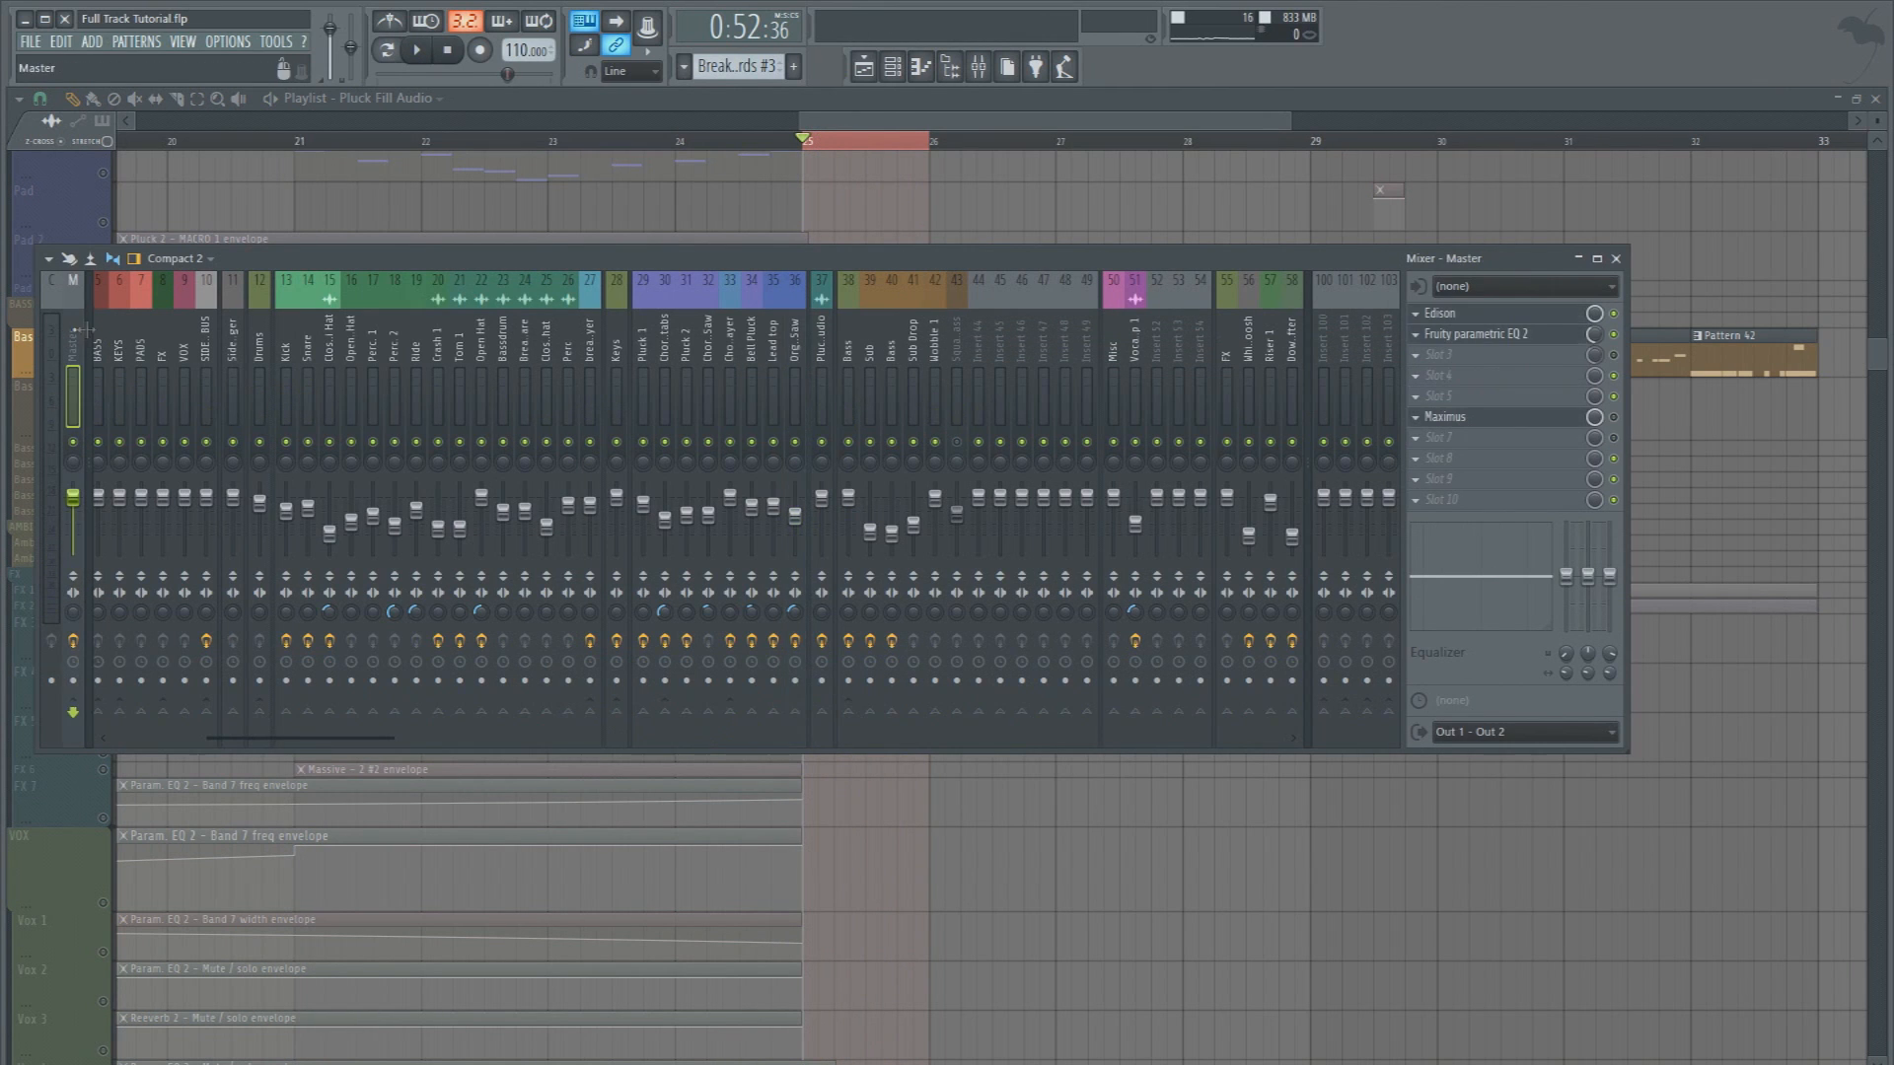
{"action": "left_click", "coordinate": [1511, 321]}
{"action": "left_click", "coordinate": [727, 229]}
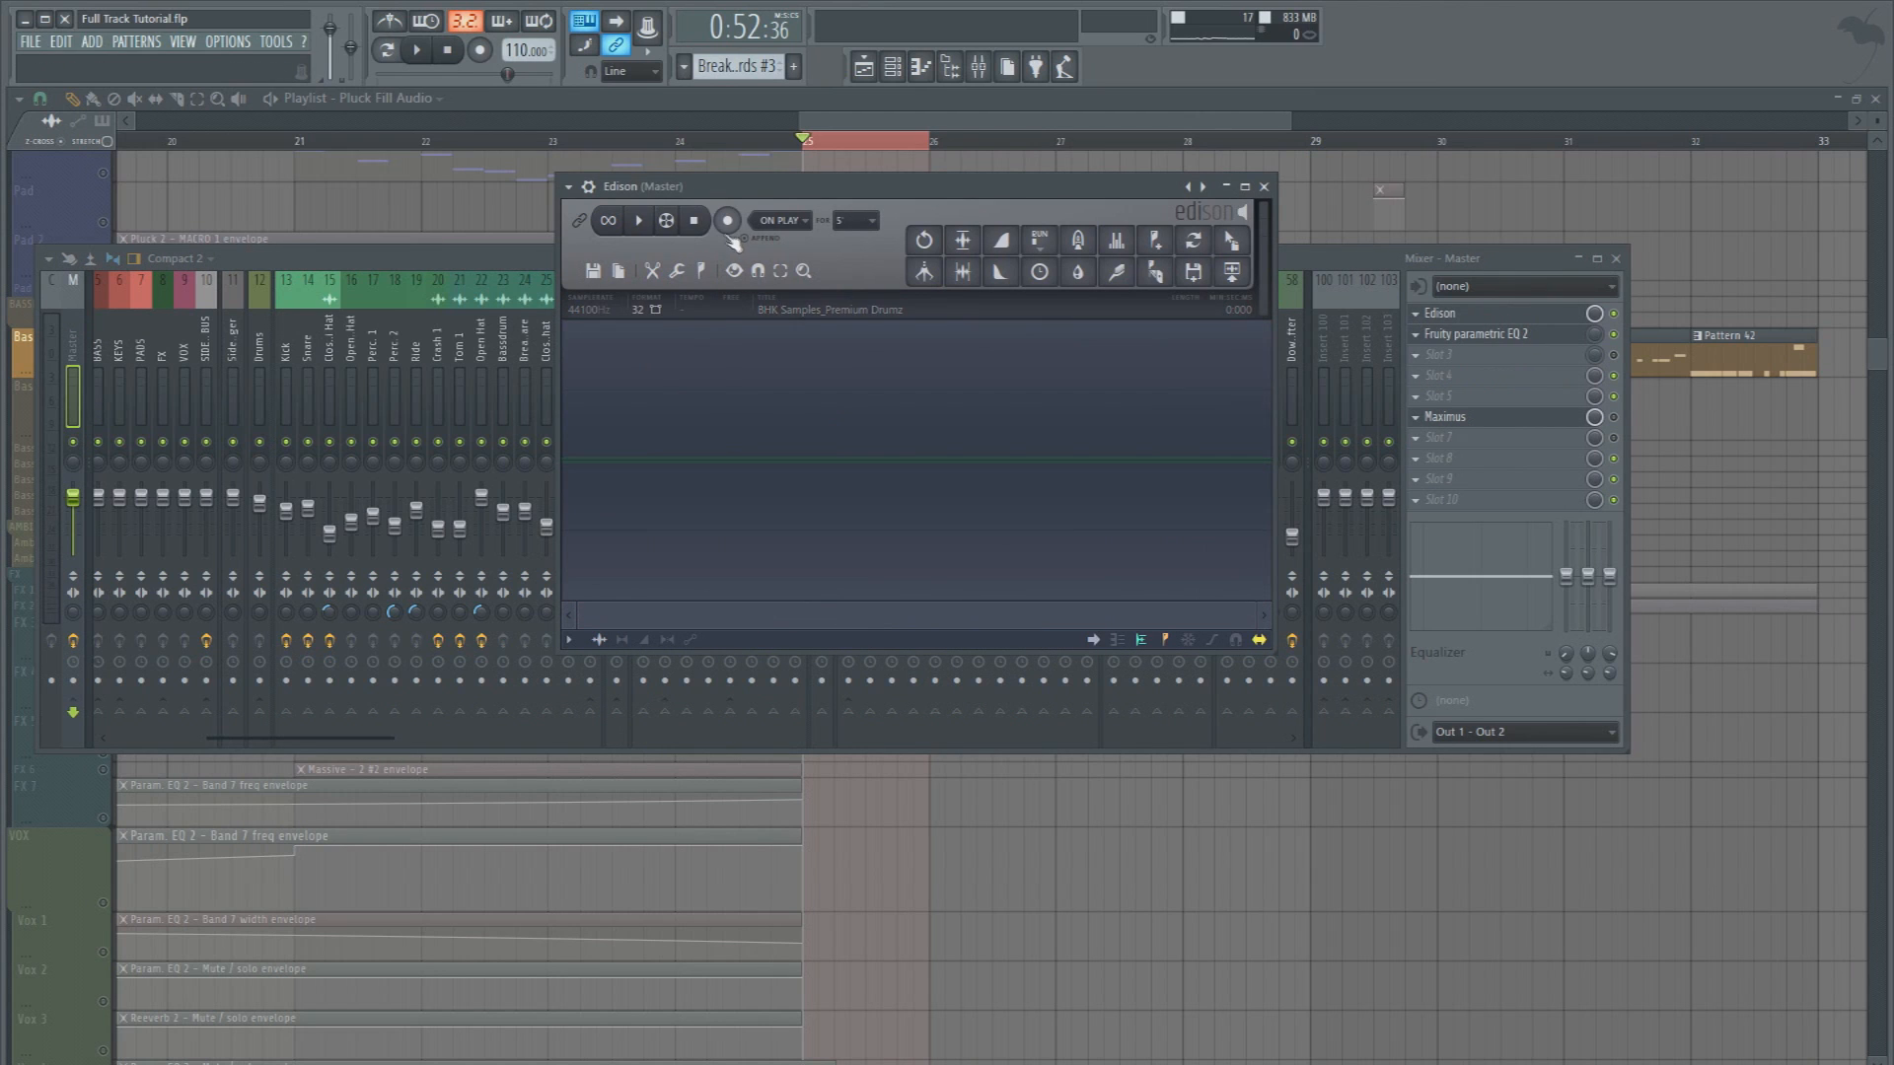
{"action": "left_click", "coordinate": [429, 56]}
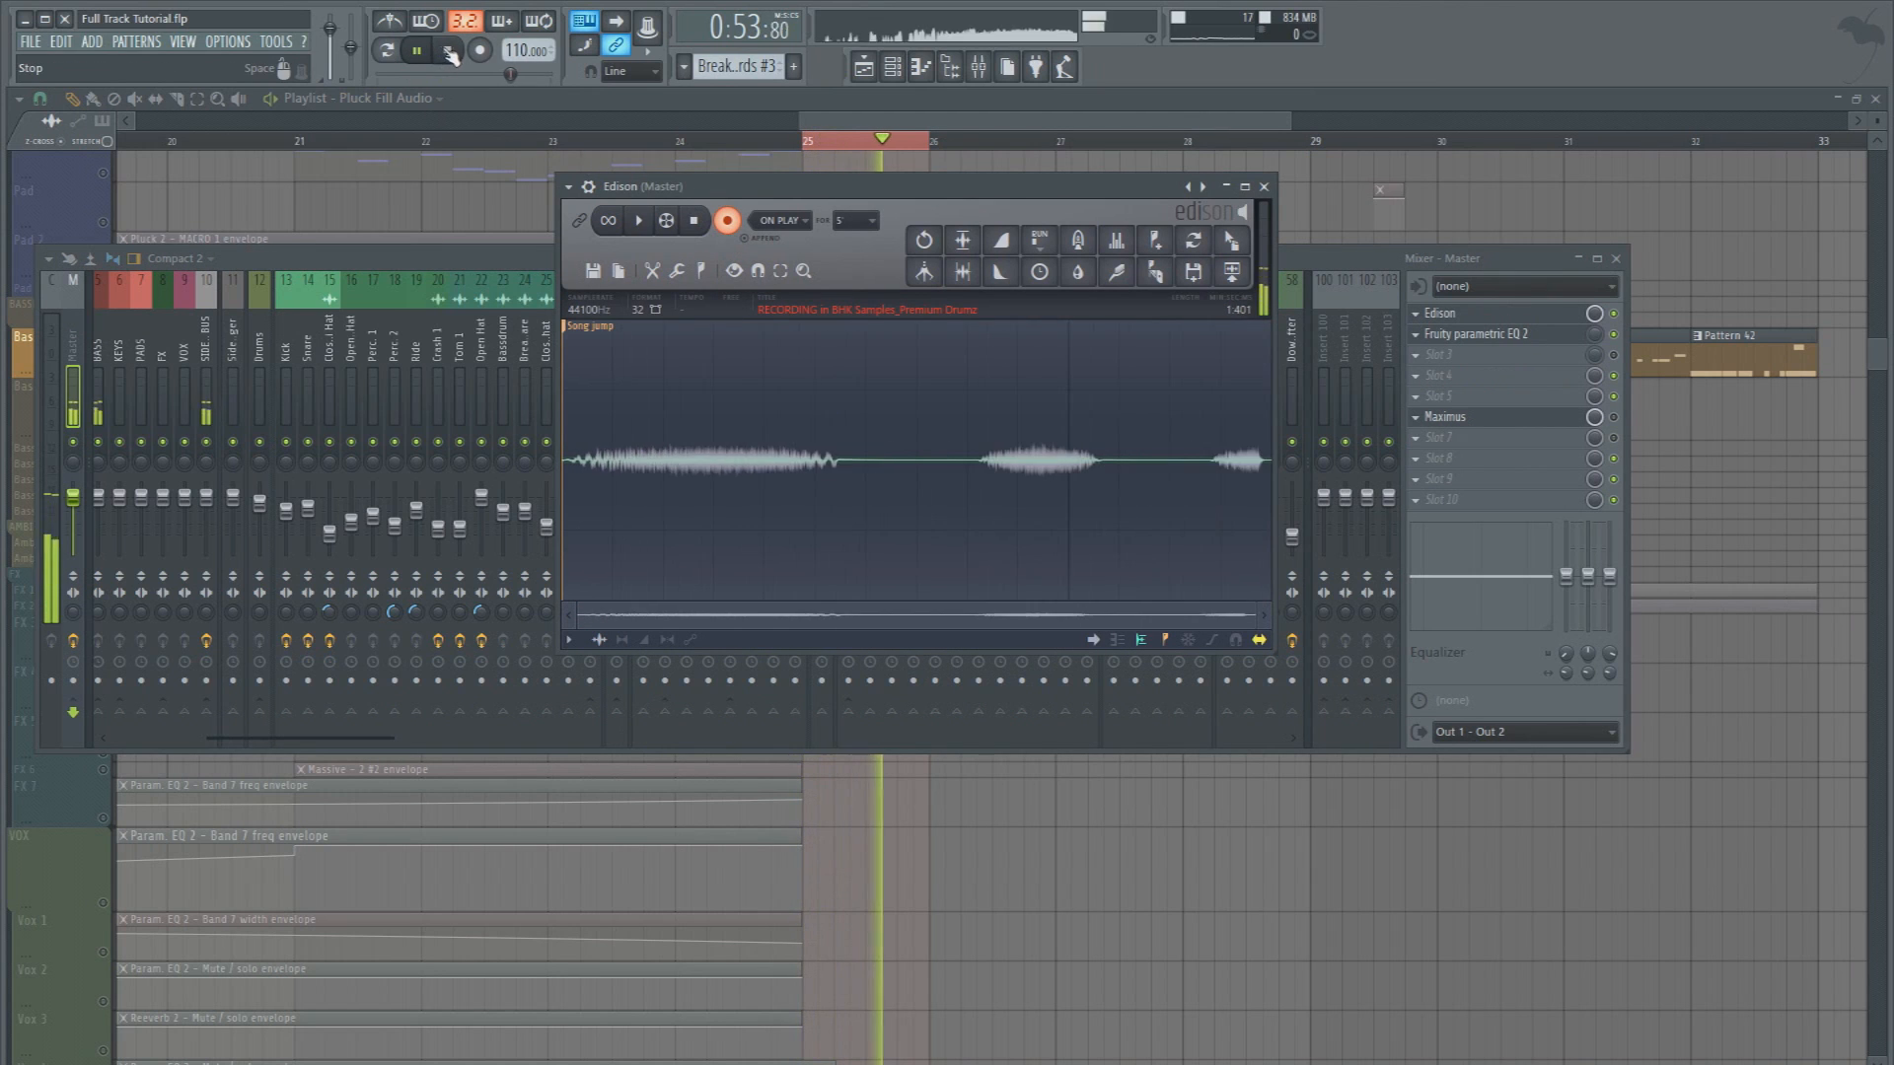
{"action": "left_click", "coordinate": [449, 51]}
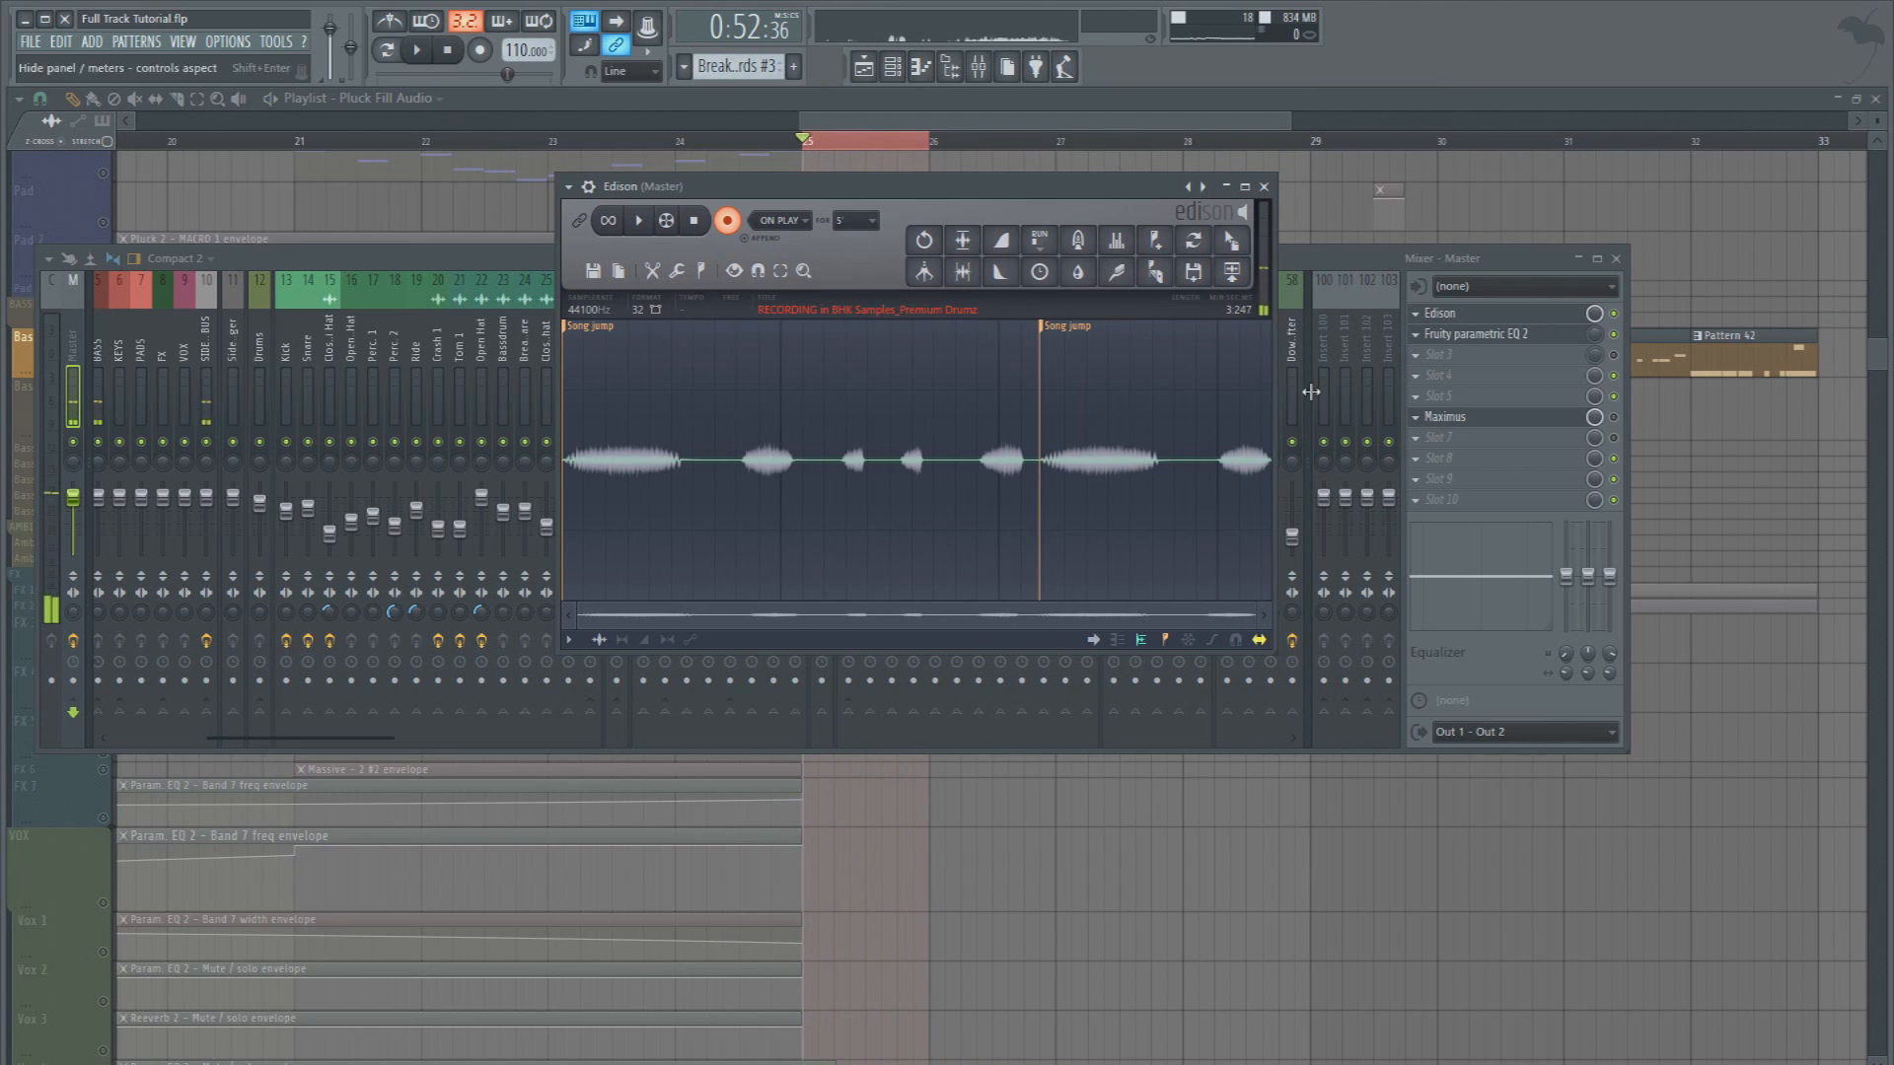
Delete the Edison recording after the second song jump marker and place the rest on Bass 2 at bar 21
{"action": "double_click", "coordinate": [1055, 328]}
{"action": "key", "text": "Delete"}
{"action": "left_click_drag", "start_coordinate": [1230, 247], "coordinate": [938, 677]}
{"action": "left_click_drag", "start_coordinate": [940, 843], "coordinate": [329, 390]}
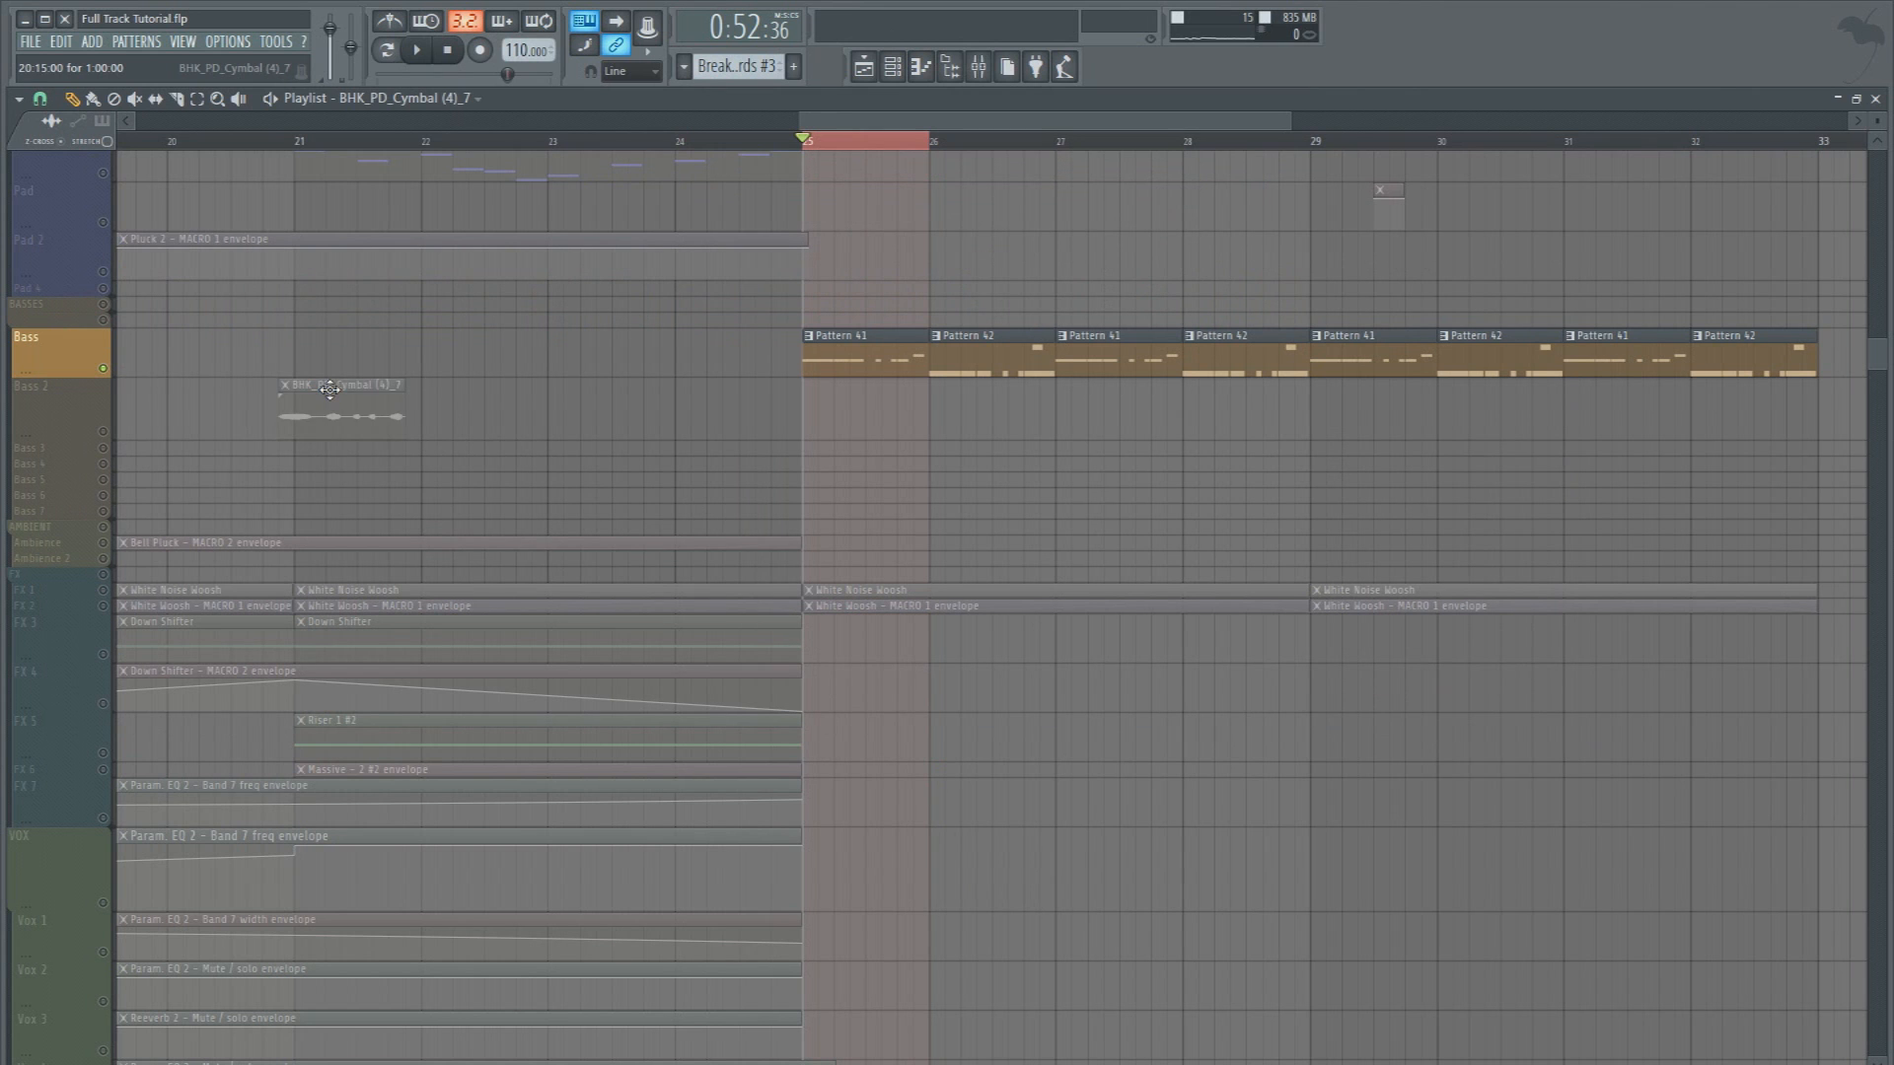
Unsolo the tracks and repeat the recorded bass clip along Bass 2 from bar 21, with half-bar clips from bar 23
{"action": "right_click", "coordinate": [103, 432]}
{"action": "right_click", "coordinate": [102, 432]}
{"action": "scroll", "coordinate": [187, 459], "scroll_direction": "up", "scroll_amount": 4}
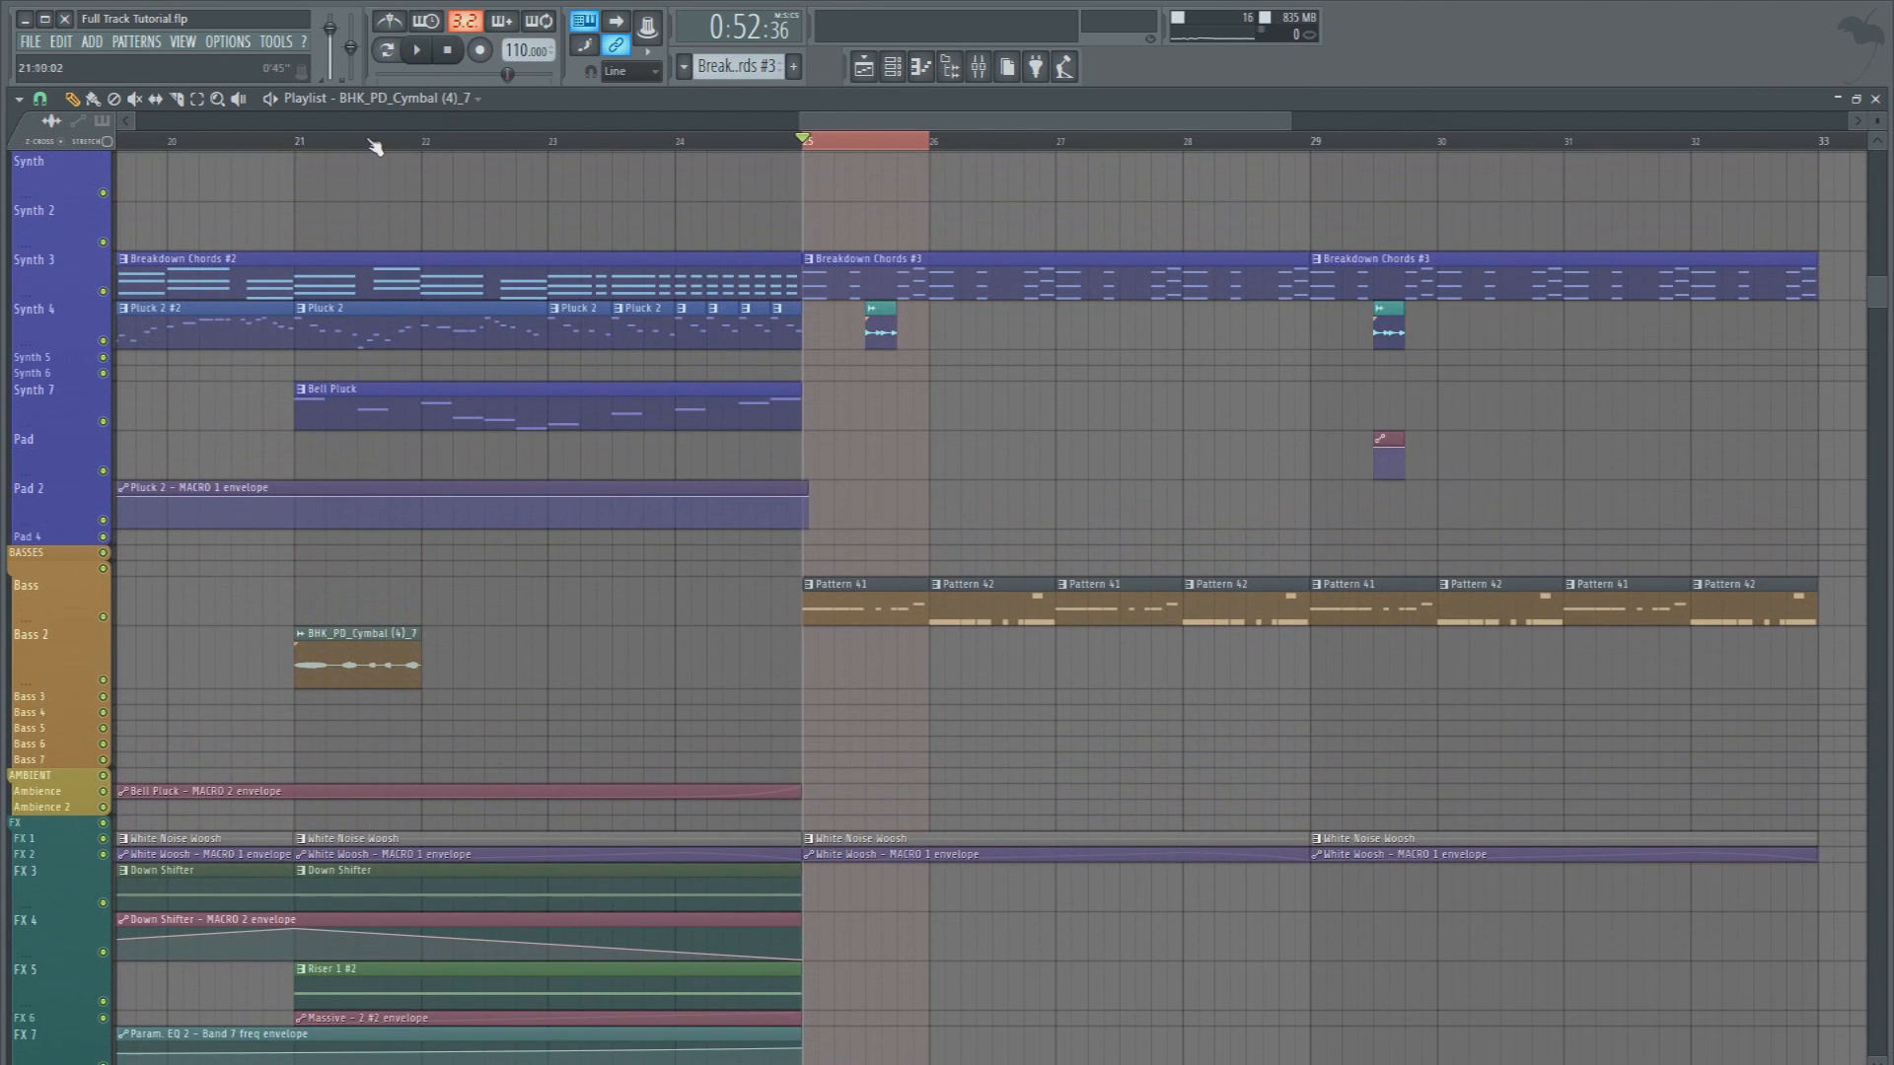
{"action": "scroll", "coordinate": [375, 148], "scroll_direction": "down", "scroll_amount": 3}
{"action": "left_click", "coordinate": [317, 143]}
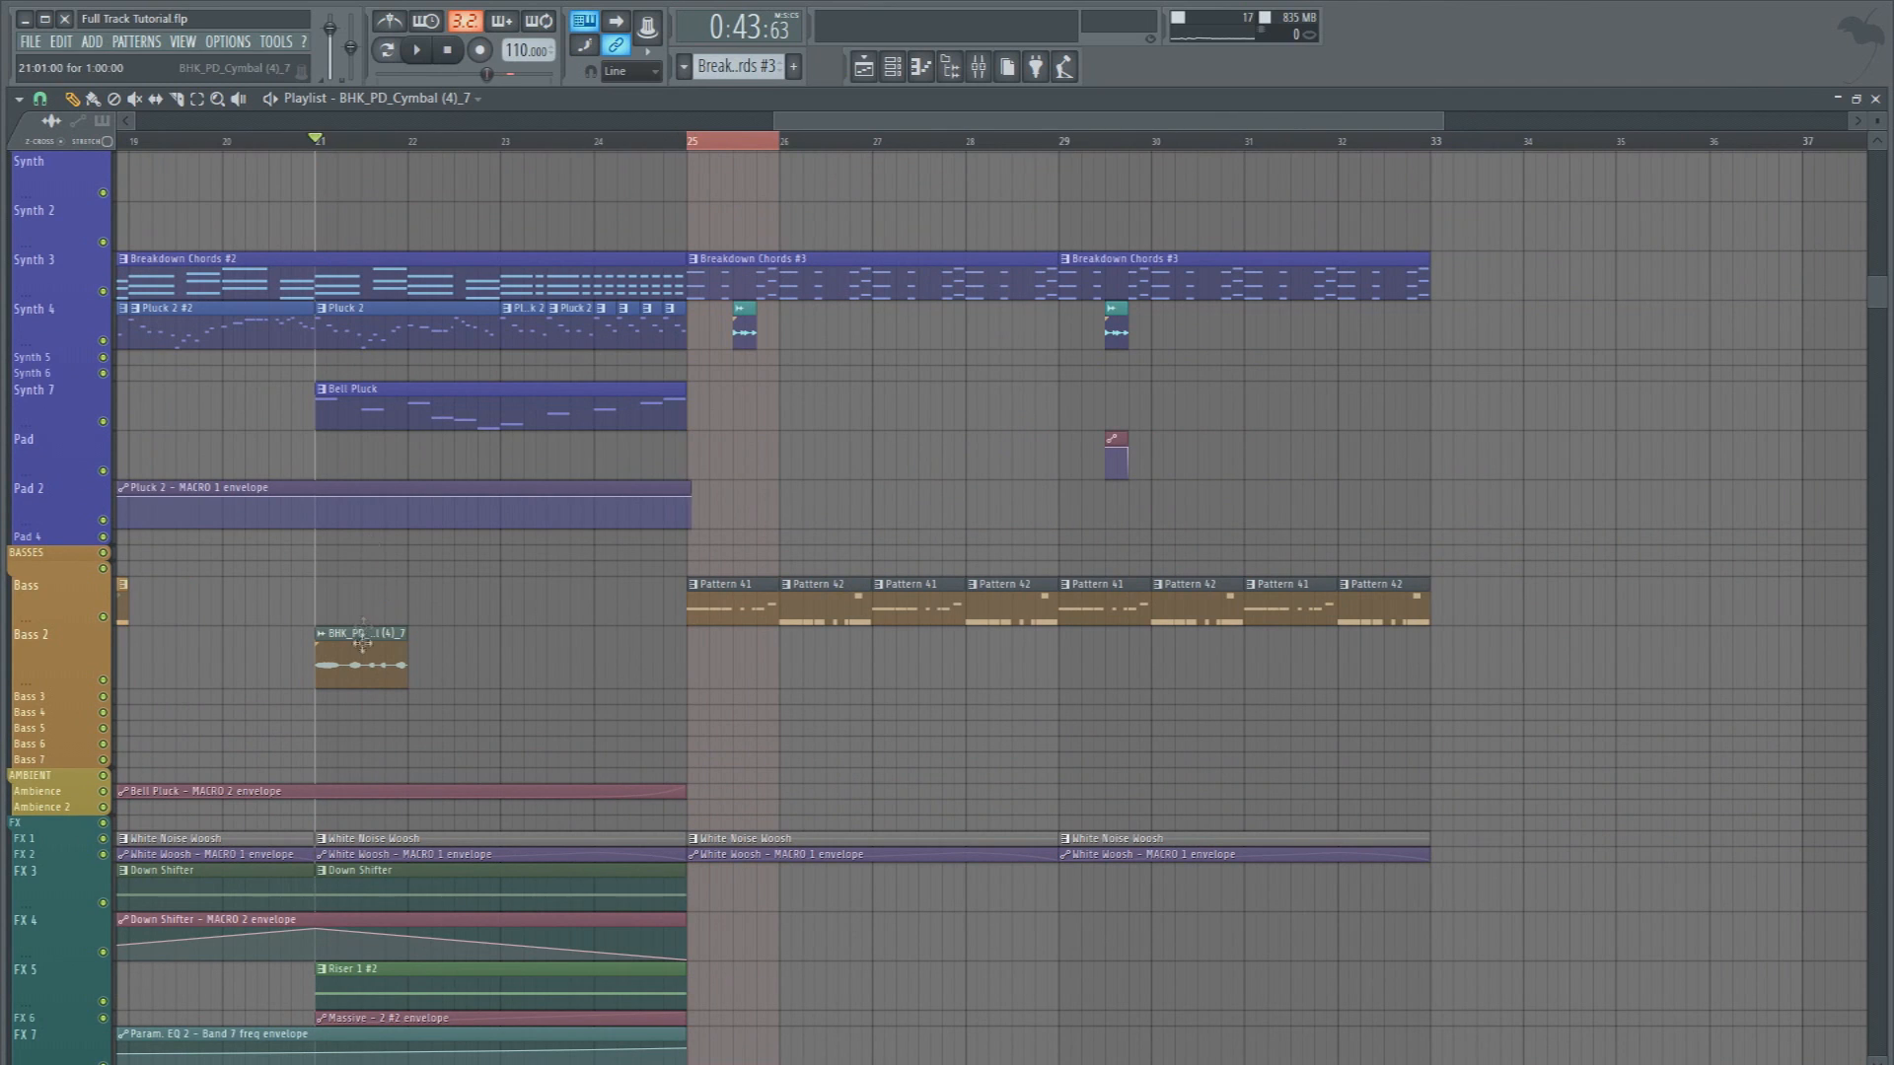
{"action": "left_click", "coordinate": [417, 656]}
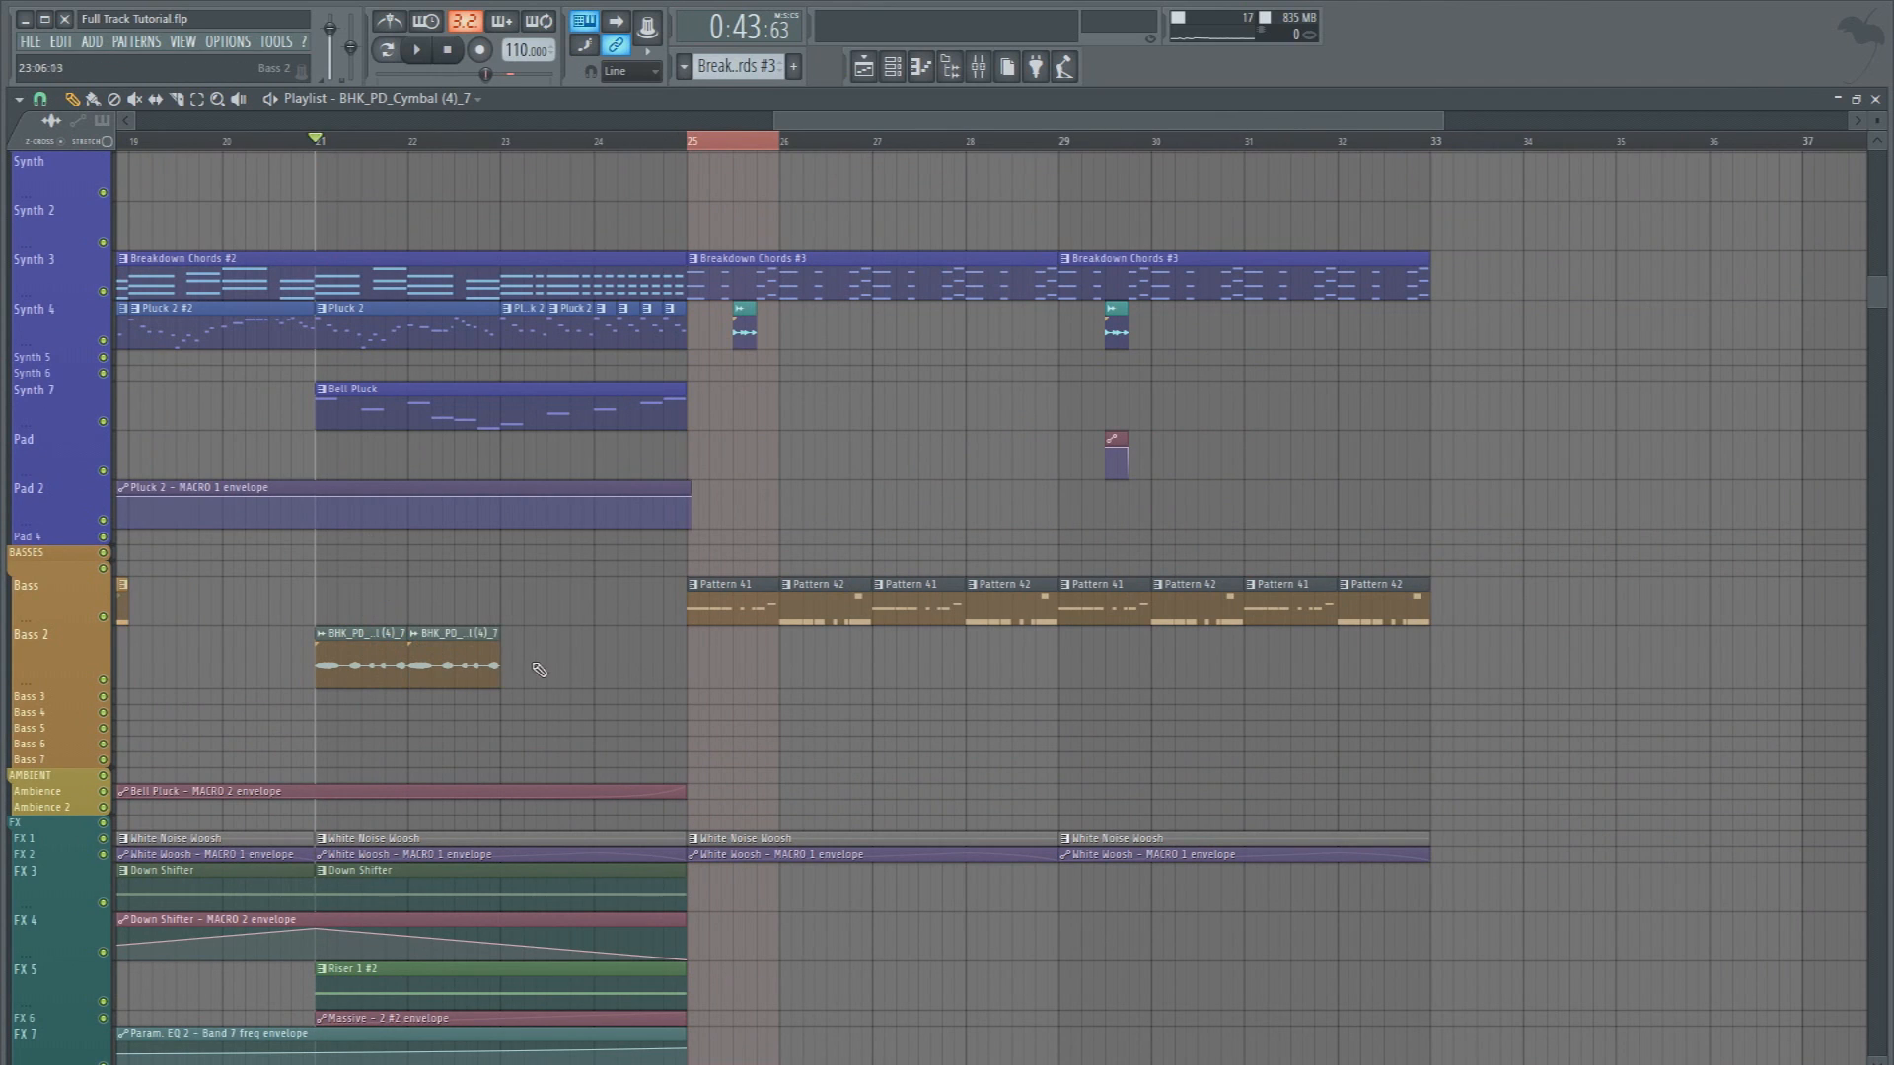
{"action": "left_click", "coordinate": [520, 663]}
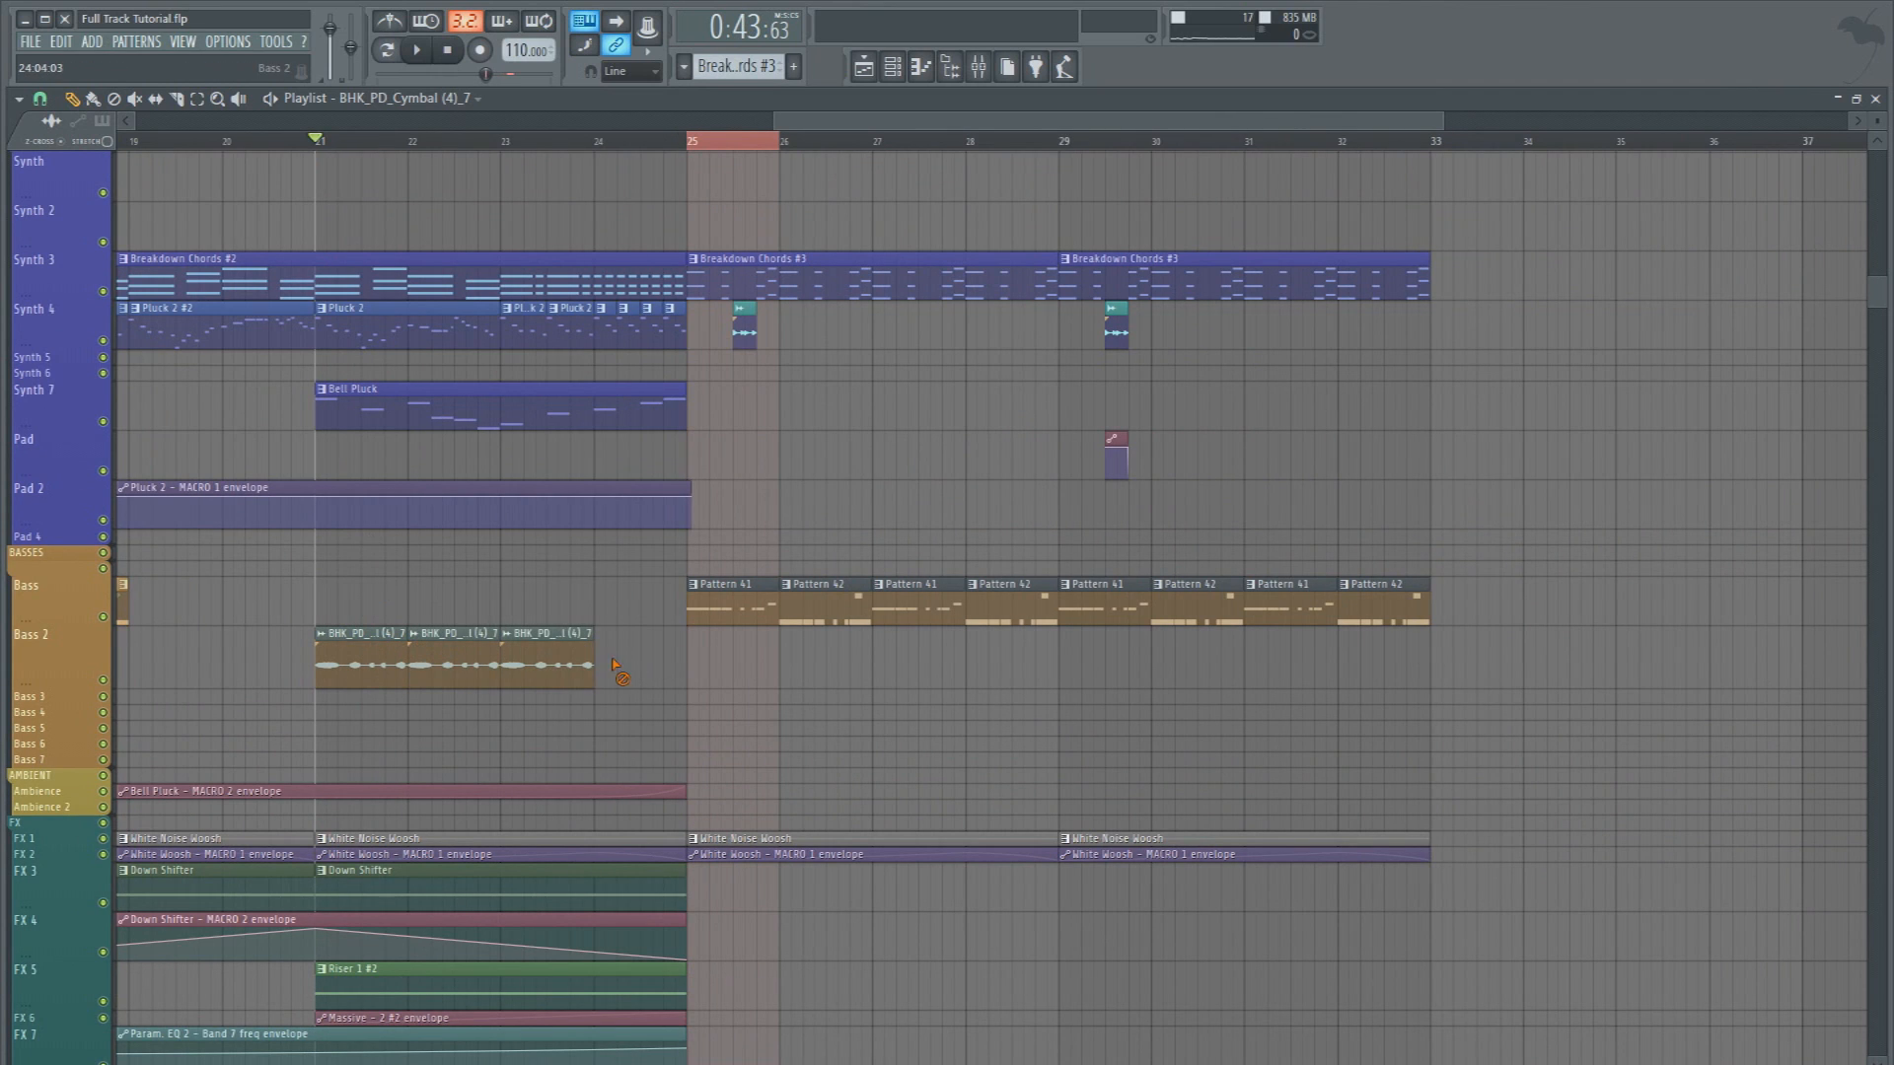
{"action": "left_click", "coordinate": [557, 662]}
{"action": "left_click", "coordinate": [623, 664]}
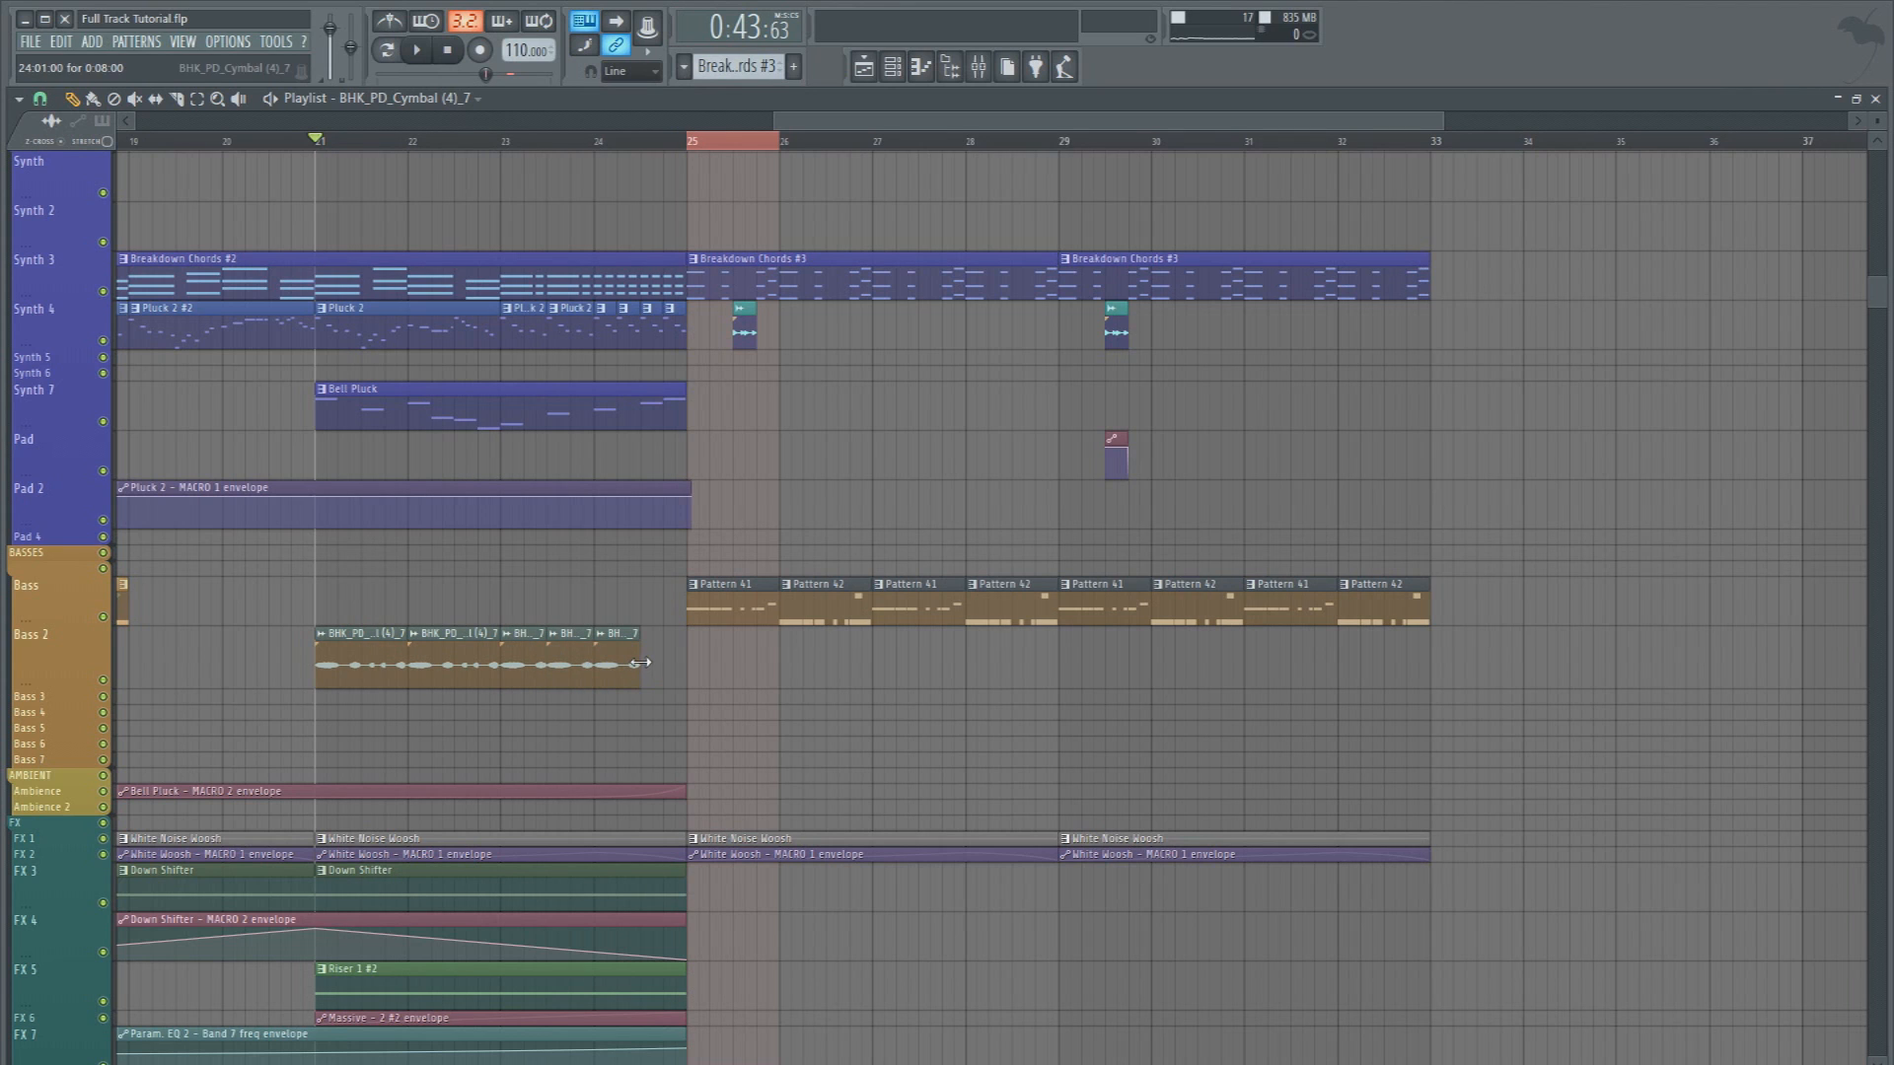
Fill bar 24 of Bass 2 with four quarter-bar bass clips ending at bar 25
{"action": "double_click", "coordinate": [642, 663]}
{"action": "key", "text": "Escape"}
{"action": "left_click", "coordinate": [654, 674]}
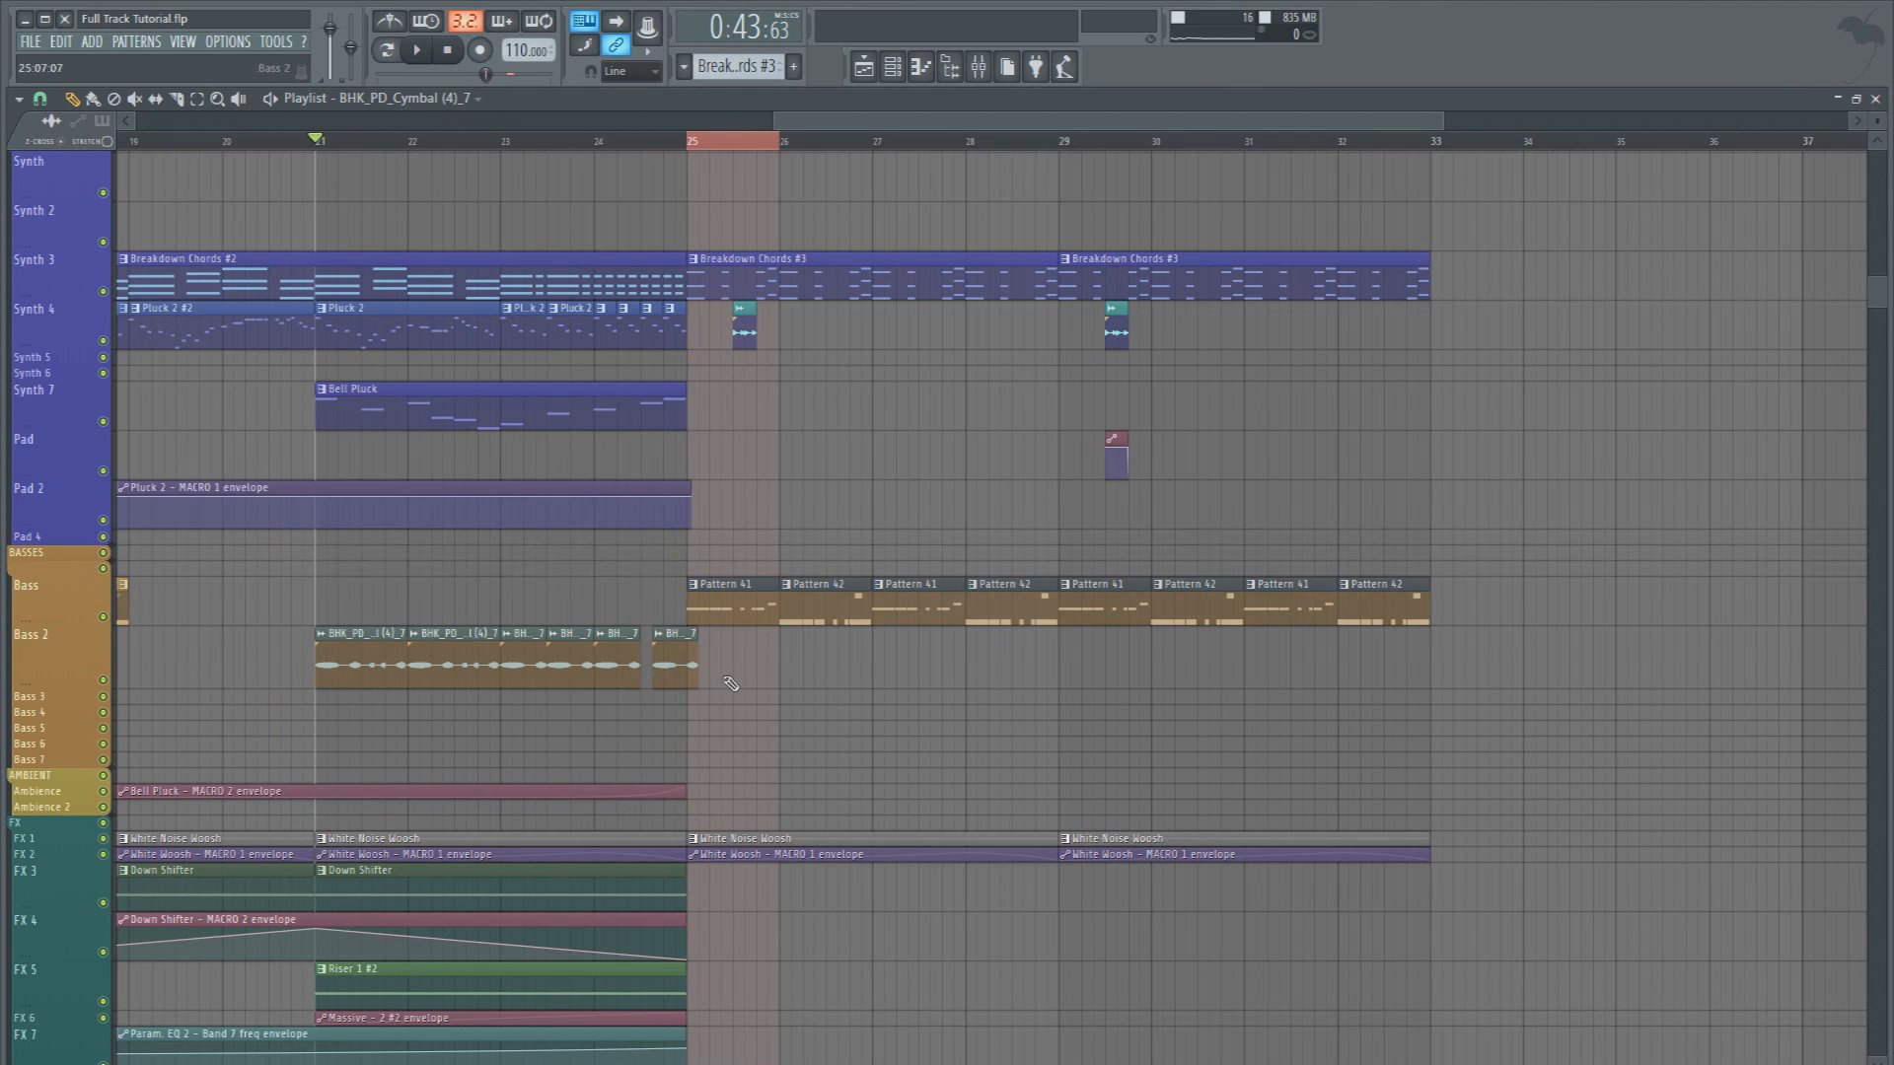
{"action": "left_click_drag", "start_coordinate": [668, 663], "coordinate": [723, 688]}
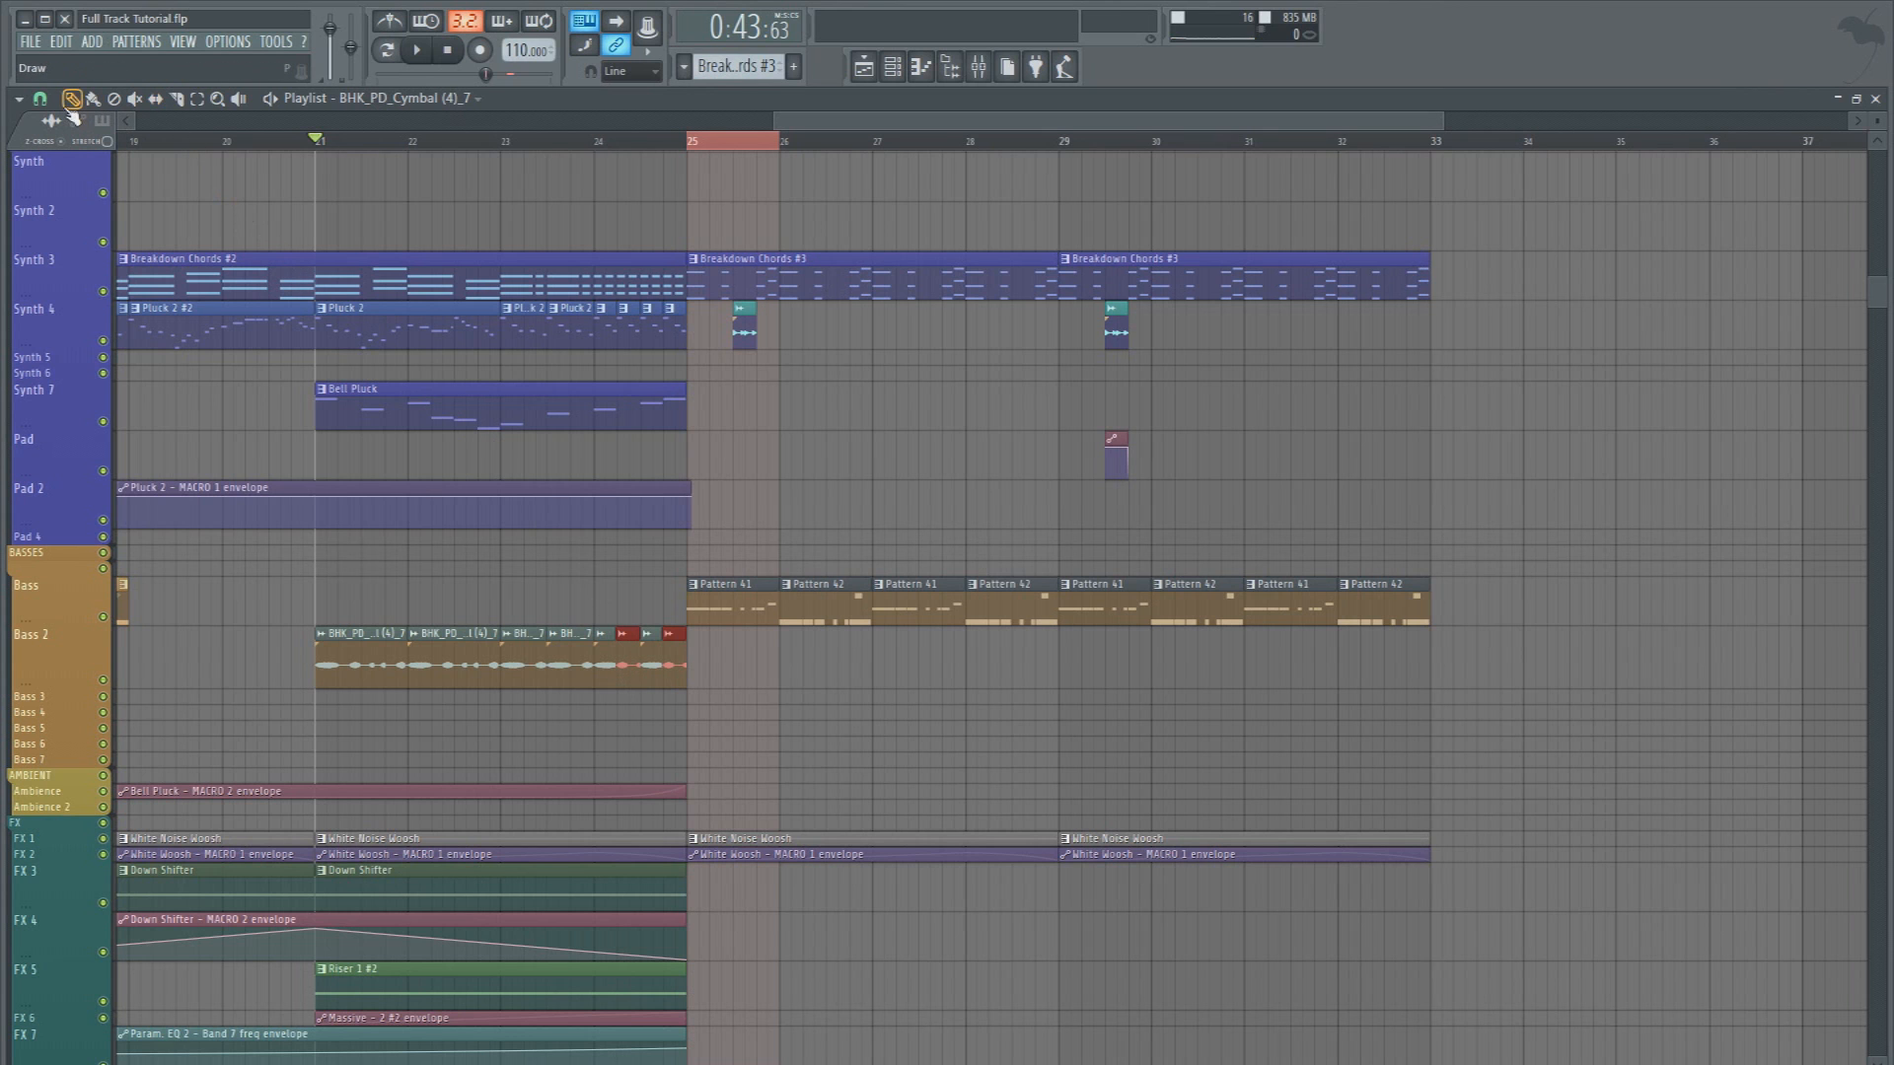
Shorten the four bass clips in bar 24 to about an eighth of a bar and audition them
{"action": "scroll", "coordinate": [552, 148], "scroll_direction": "up", "scroll_amount": 4}
{"action": "left_click_drag", "start_coordinate": [938, 688], "coordinate": [669, 681]}
{"action": "left_click_drag", "start_coordinate": [894, 671], "coordinate": [873, 666]}
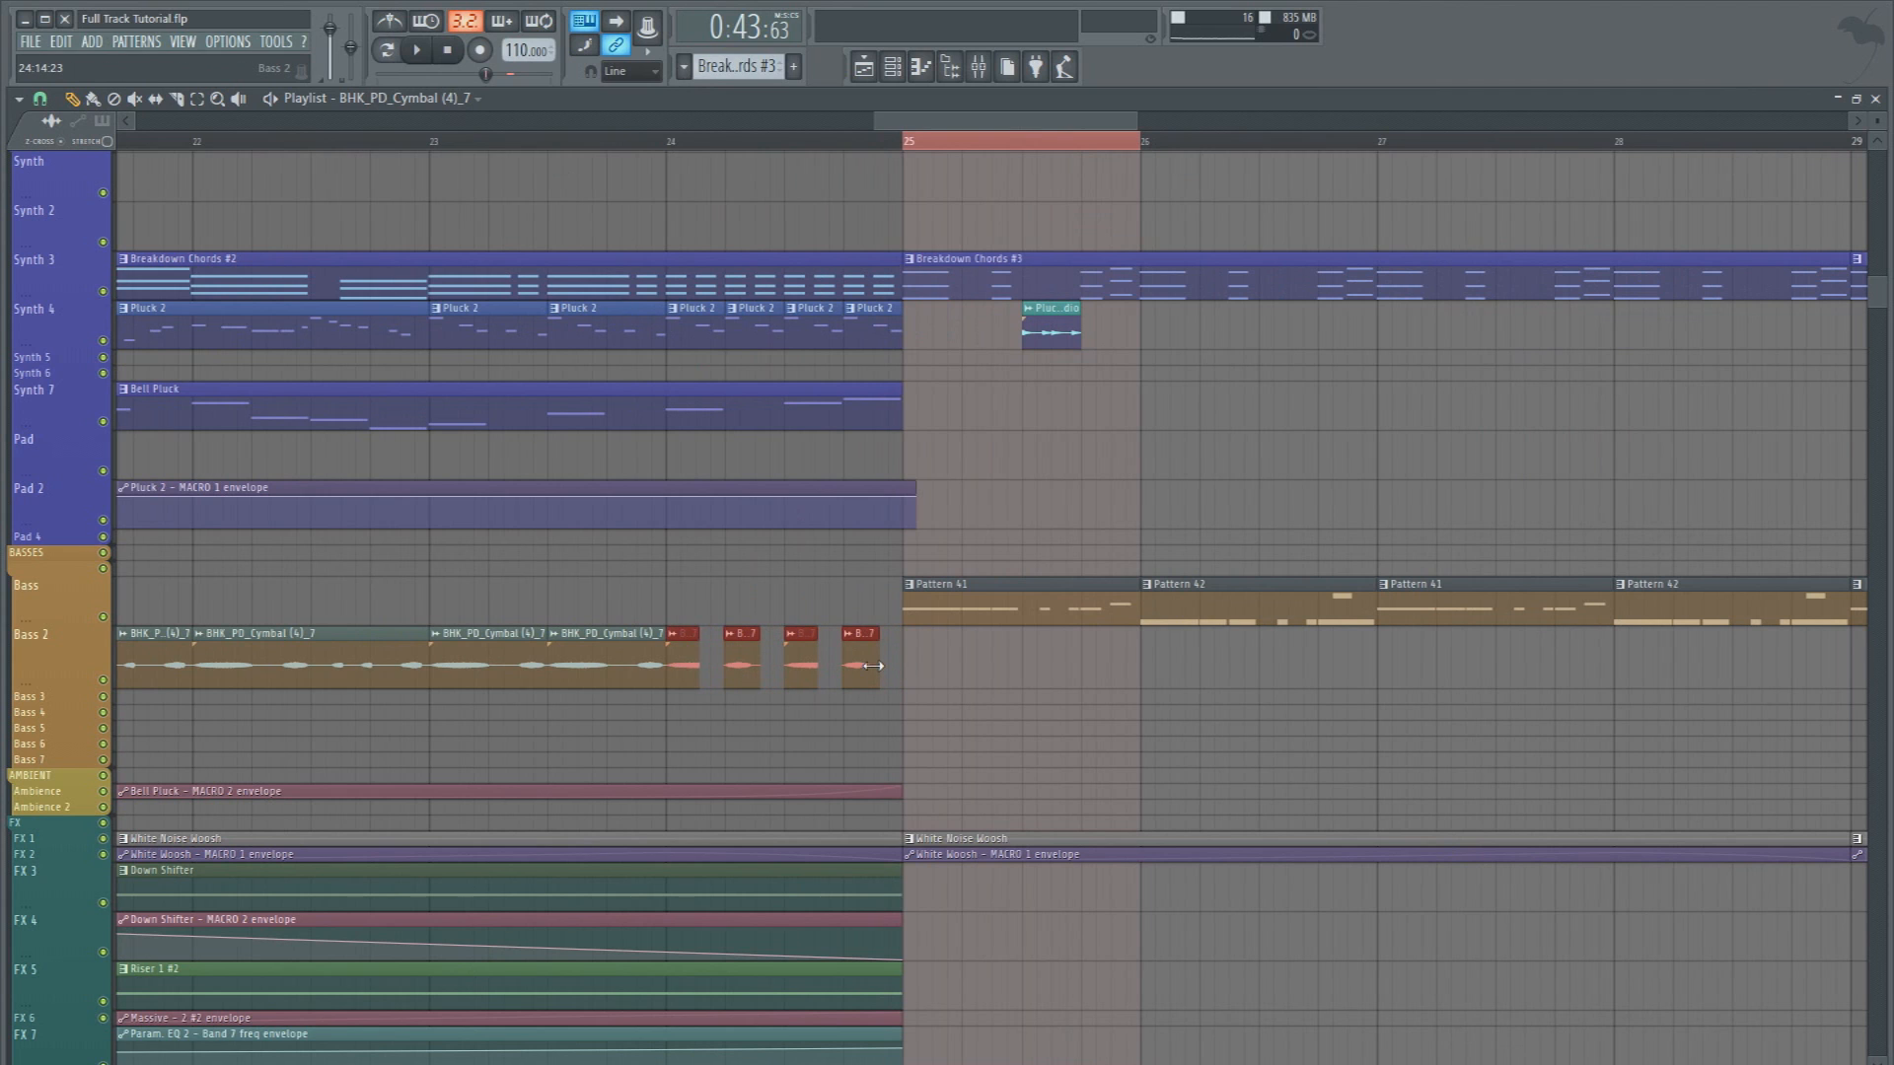
{"action": "left_click", "coordinate": [670, 150]}
{"action": "key", "text": "space"}
{"action": "key", "text": "space"}
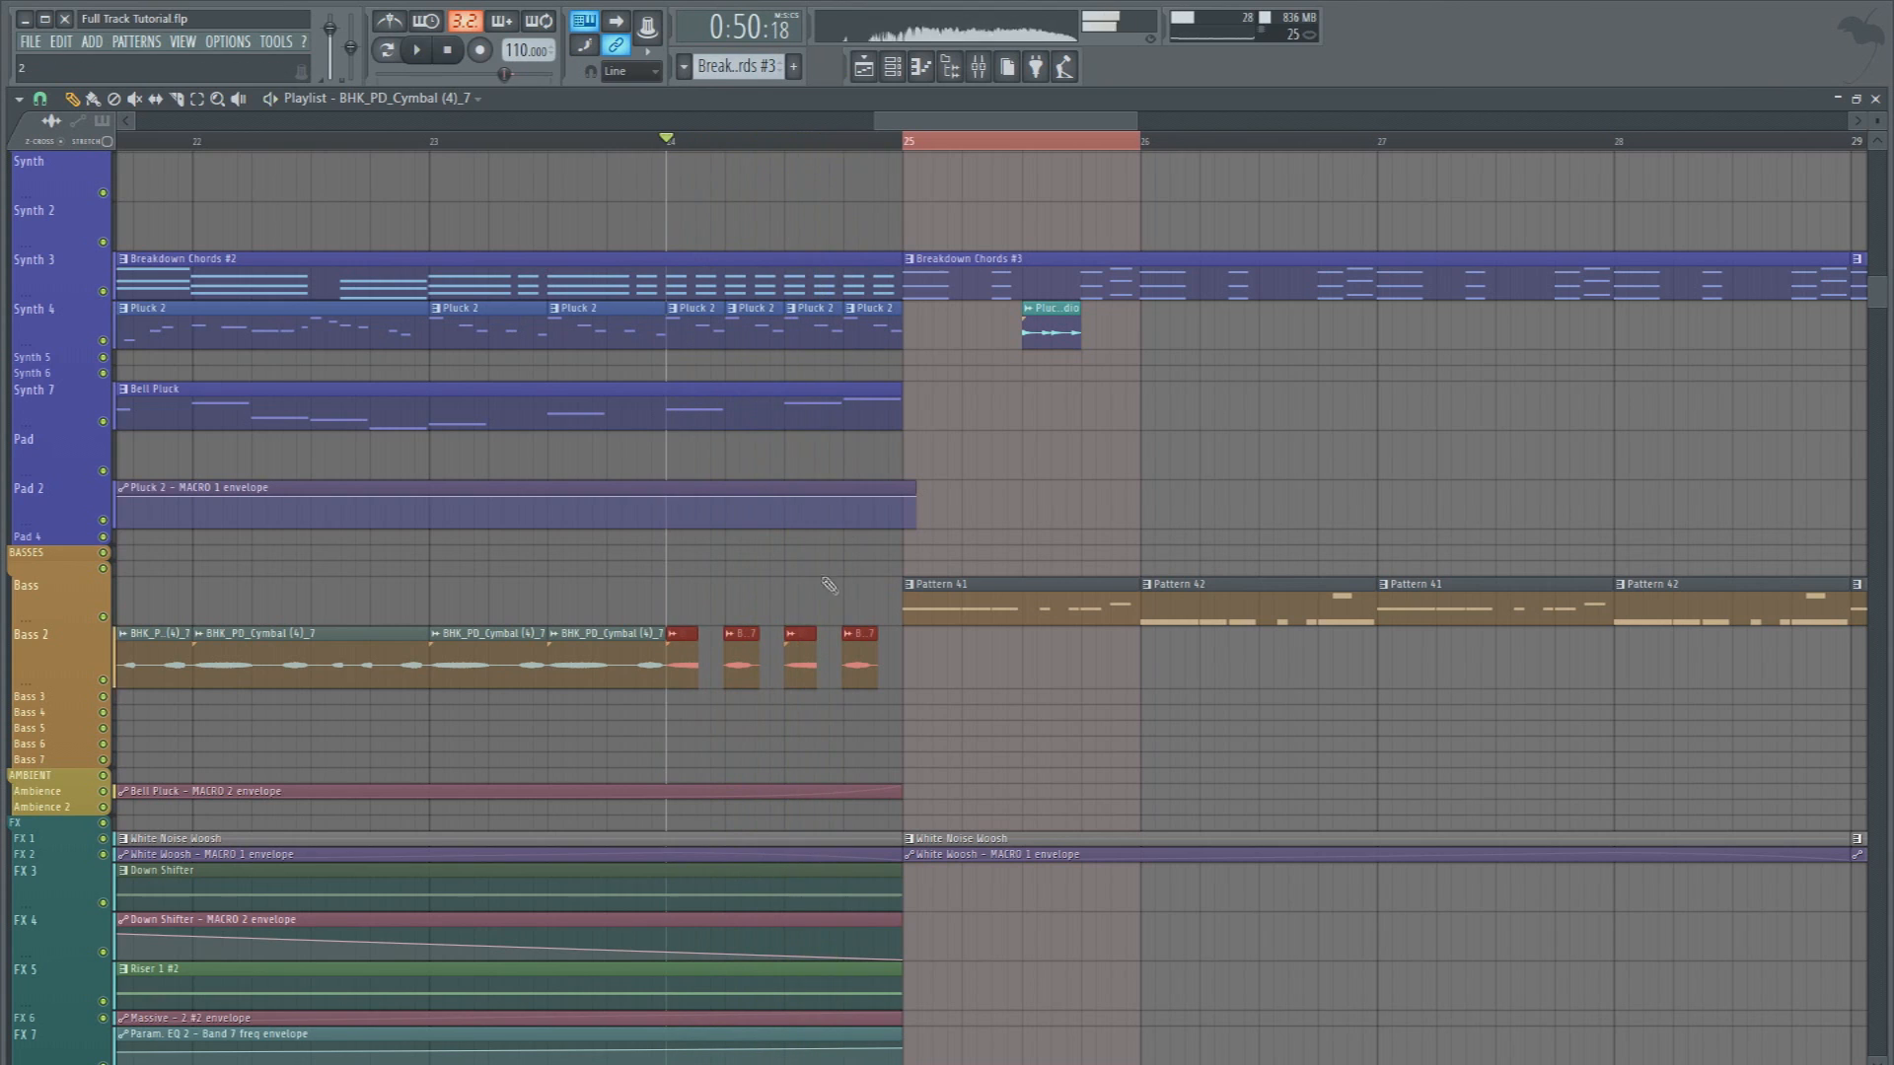
Replace the gapped bass clips in bar 24 with back-to-back eighth-bar copies up to bar 25
{"action": "left_click", "coordinate": [720, 668]}
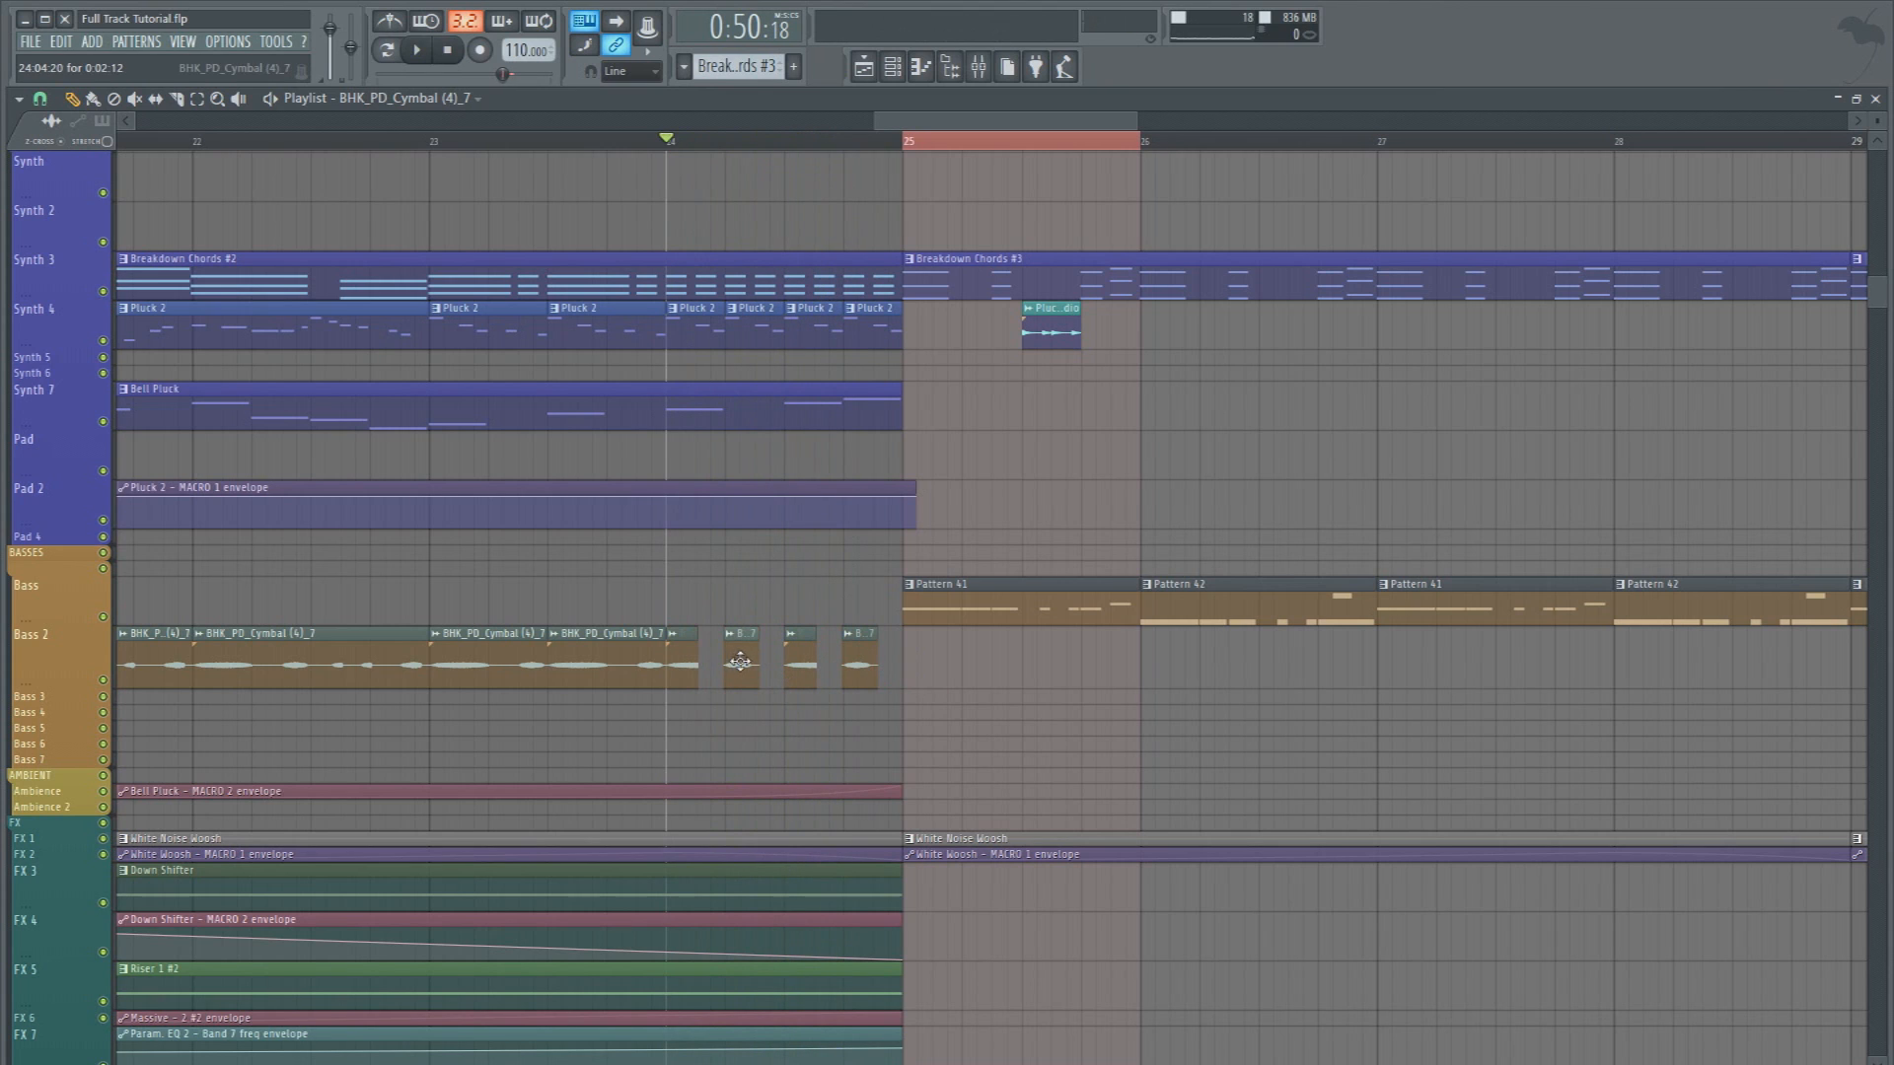
{"action": "right_click", "coordinate": [791, 660]}
{"action": "left_click_drag", "start_coordinate": [696, 676], "coordinate": [690, 673]}
{"action": "key", "text": "ctrl+c"}
{"action": "key", "text": "ctrl+v"}
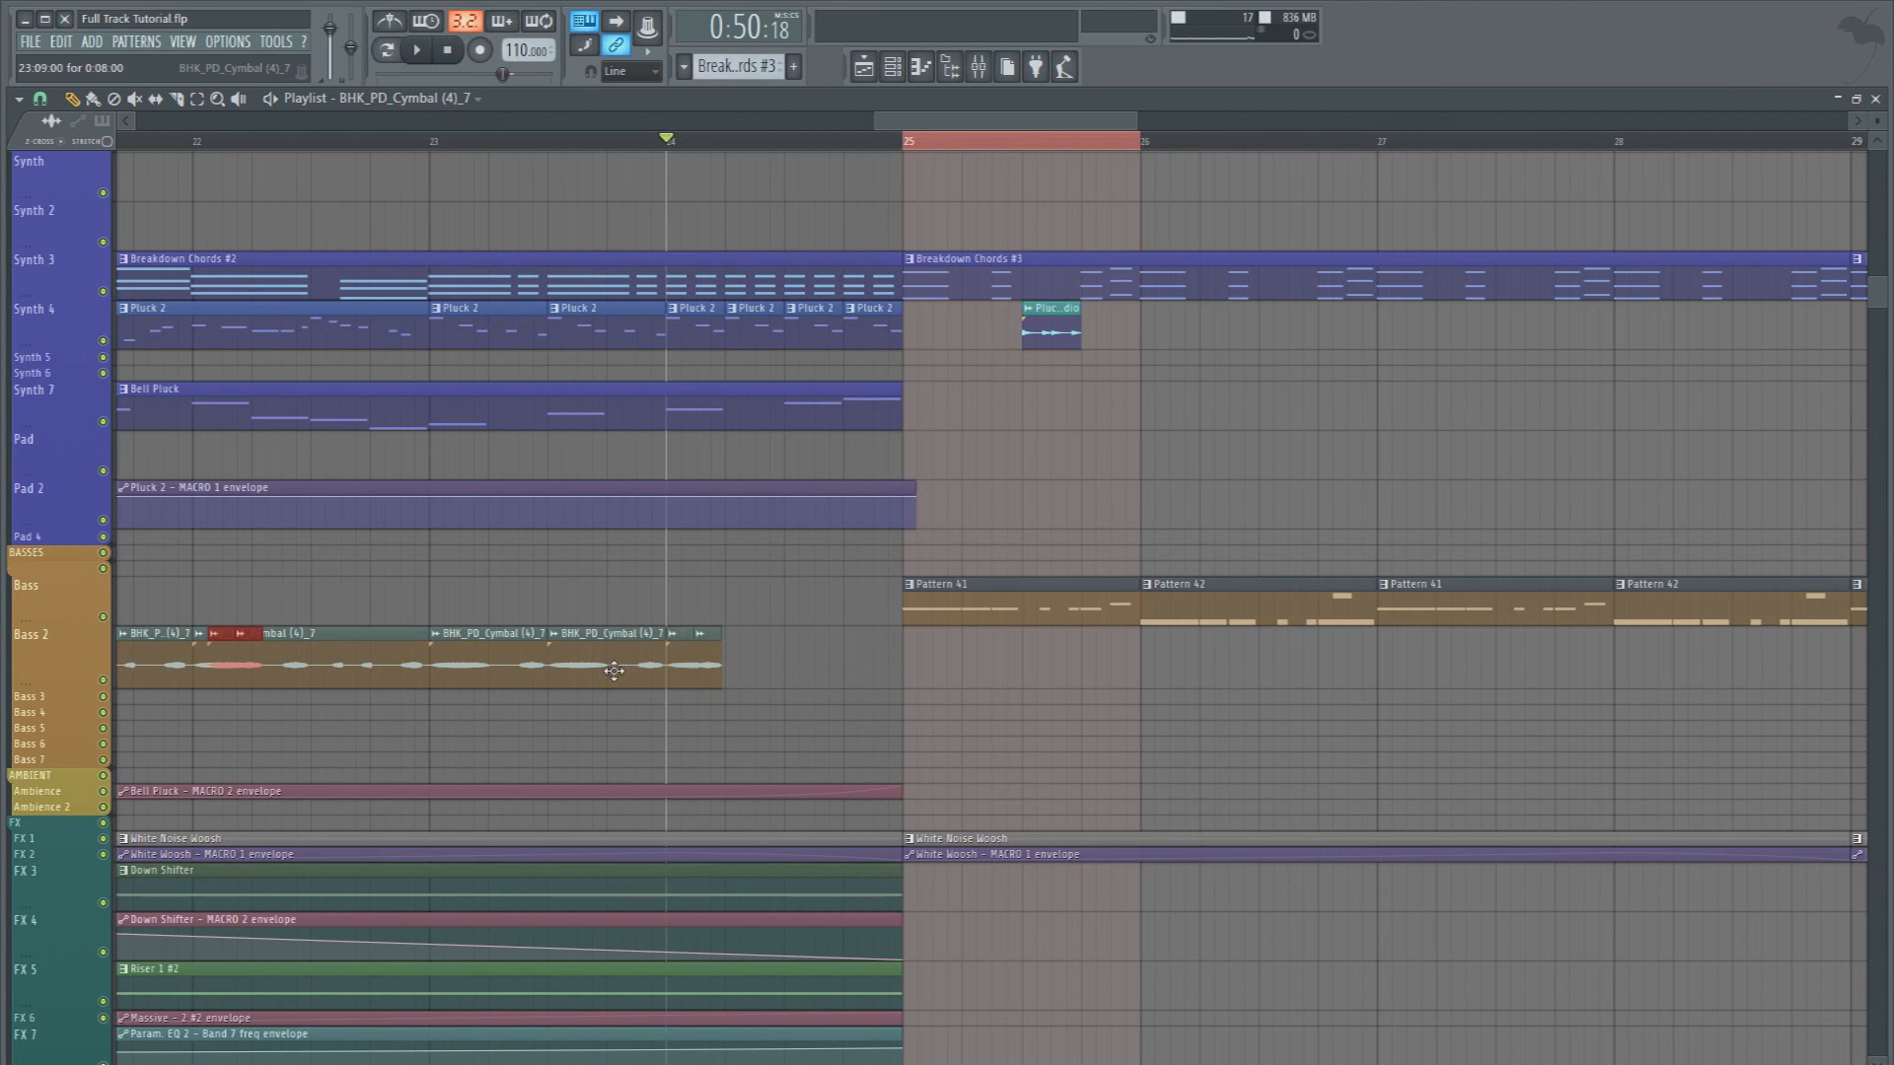
{"action": "left_click_drag", "start_coordinate": [242, 661], "coordinate": [689, 629]}
{"action": "key", "text": "ctrl+c"}
{"action": "key", "text": "ctrl+v"}
{"action": "left_click_drag", "start_coordinate": [243, 681], "coordinate": [825, 681]}
{"action": "scroll", "coordinate": [585, 148], "scroll_direction": "down", "scroll_amount": 2}
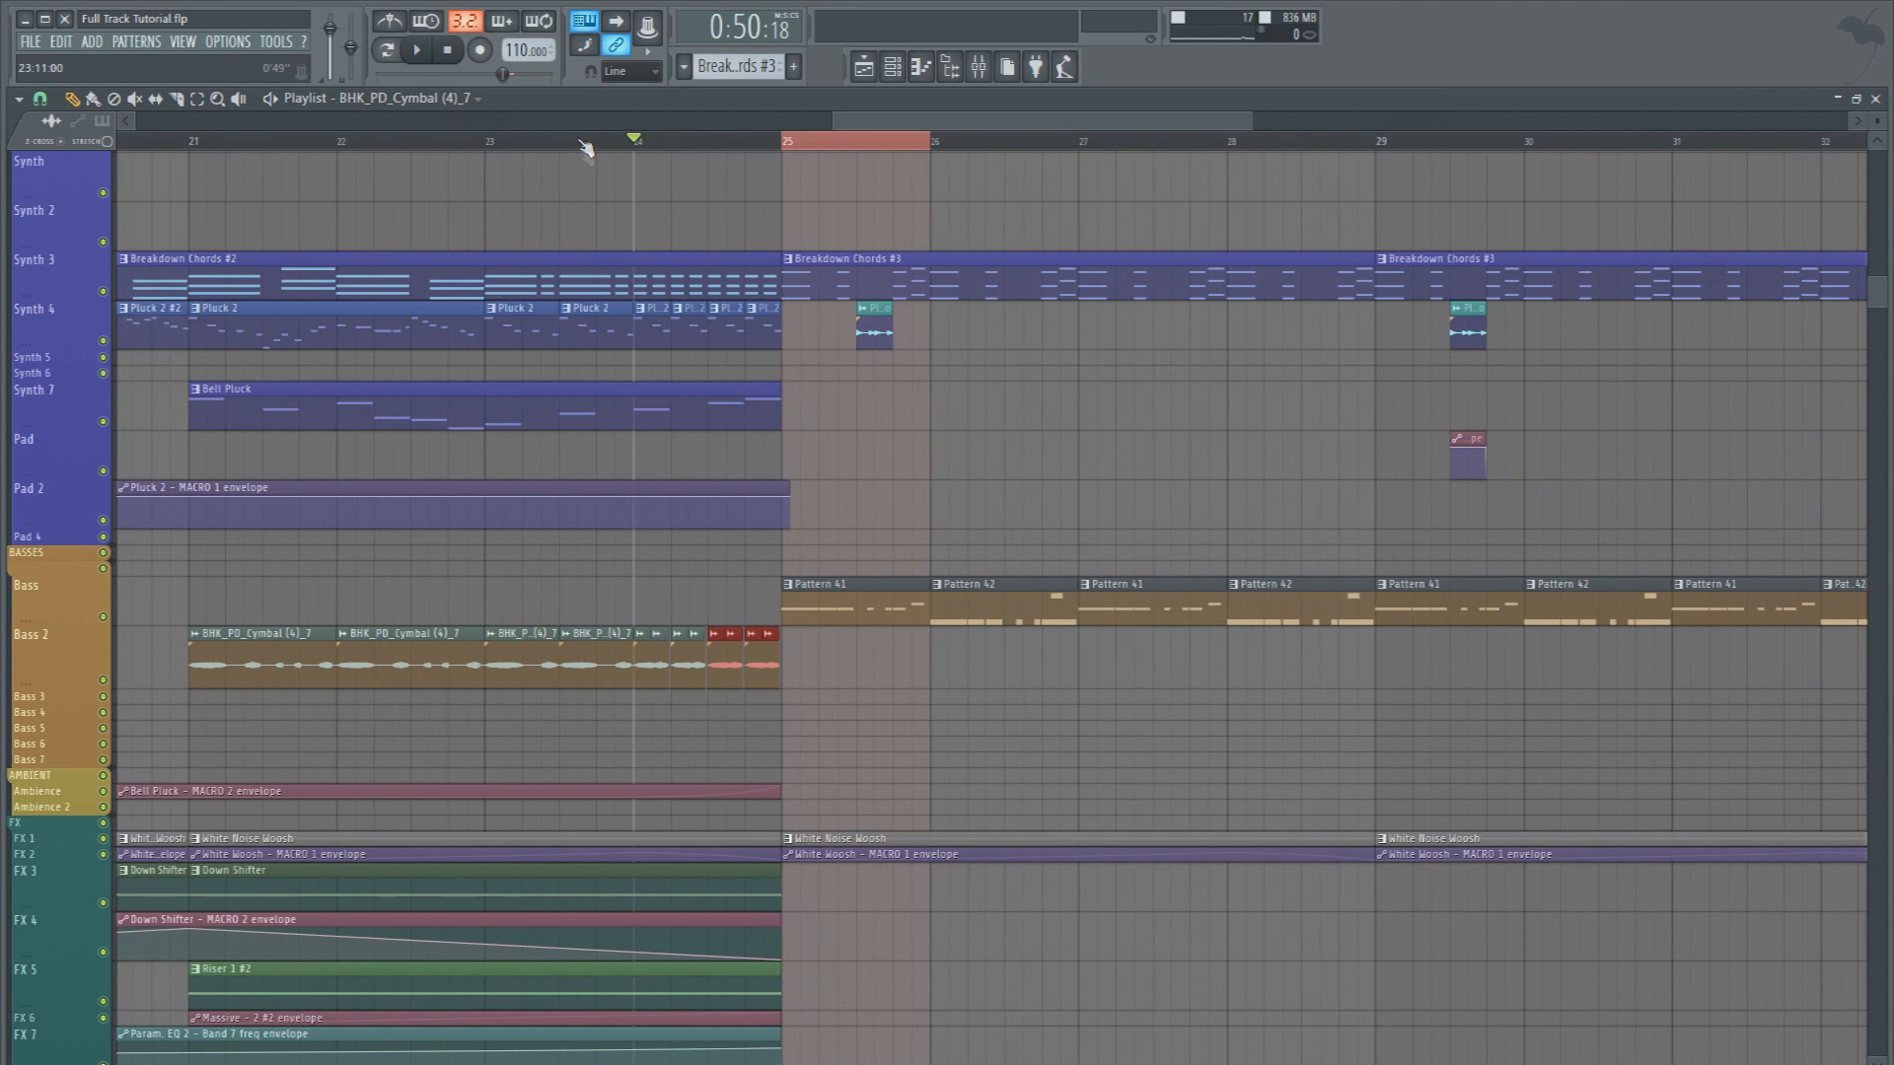
Name the recorded bass clip Bass Buildup on mixer track 44 and route that track only to Bass
{"action": "left_click", "coordinate": [197, 148]}
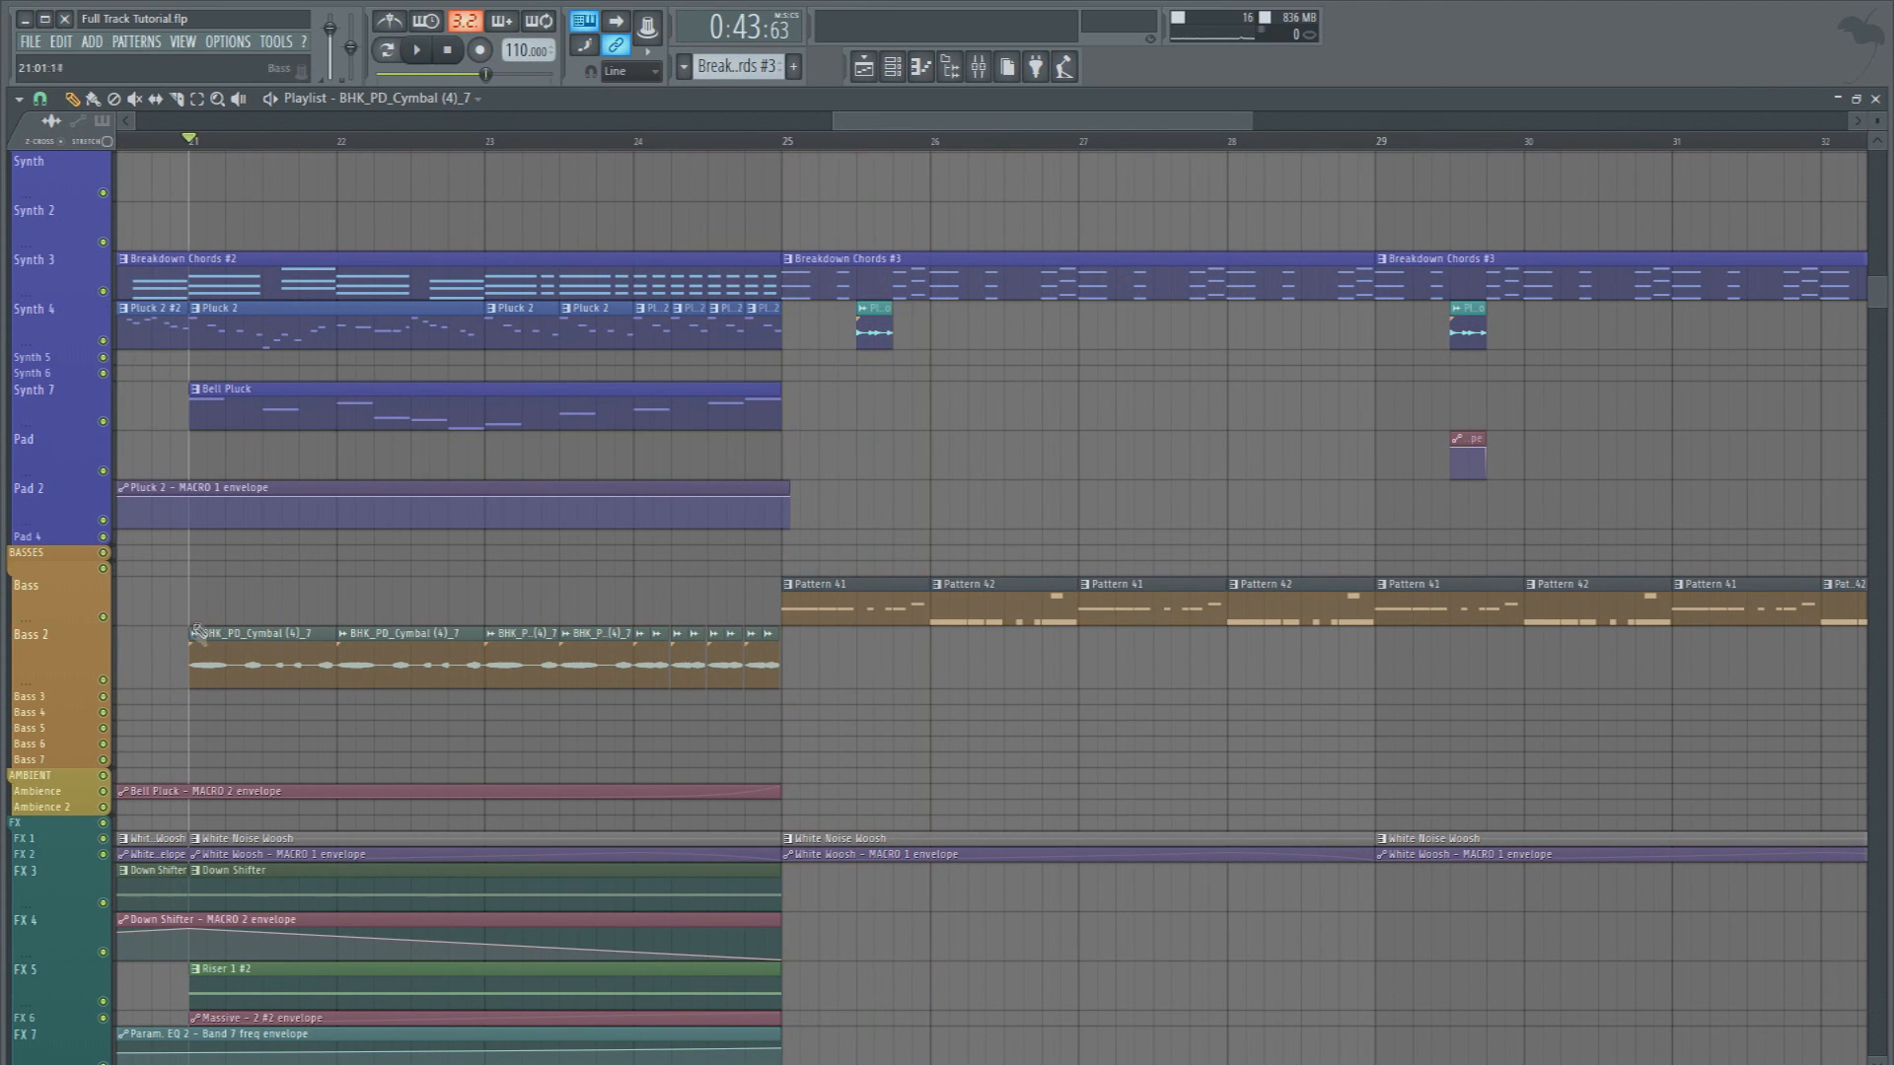
{"action": "key", "text": "F9"}
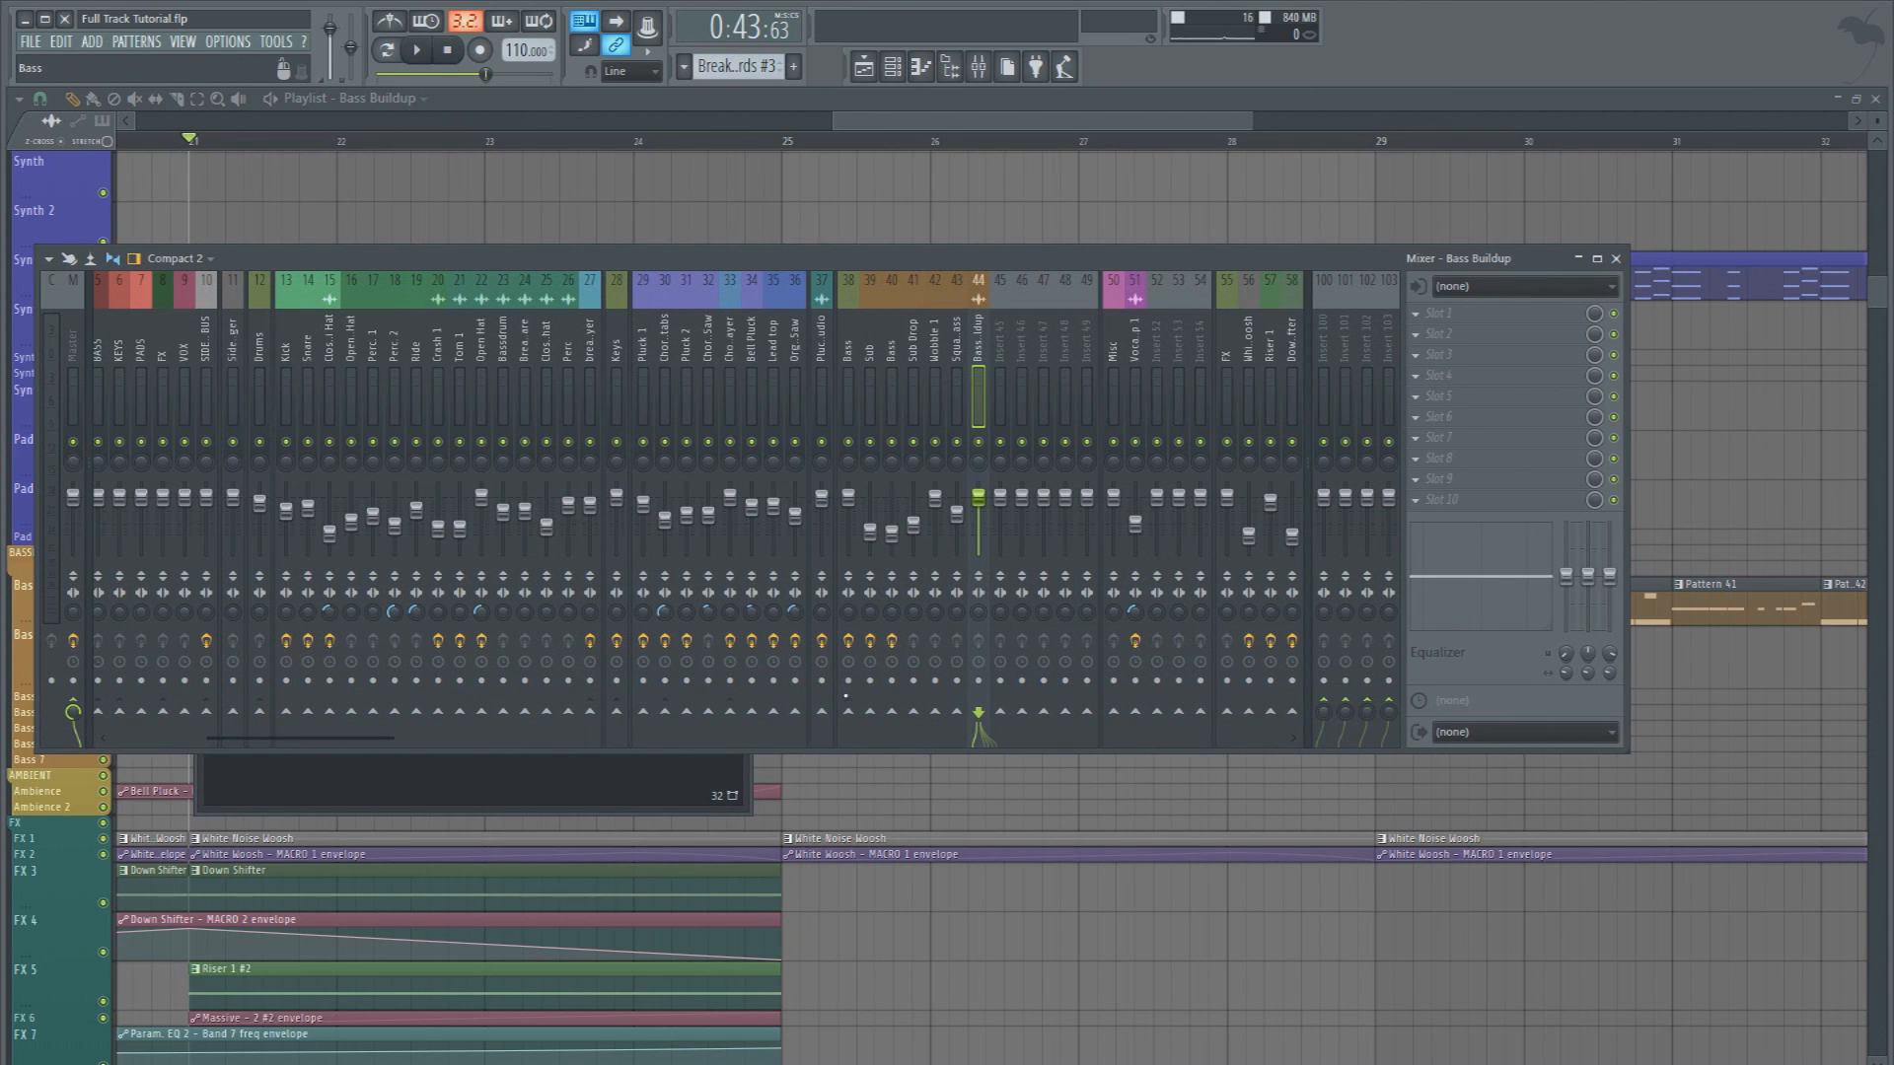
{"action": "right_click", "coordinate": [852, 717]}
{"action": "left_click", "coordinate": [918, 736]}
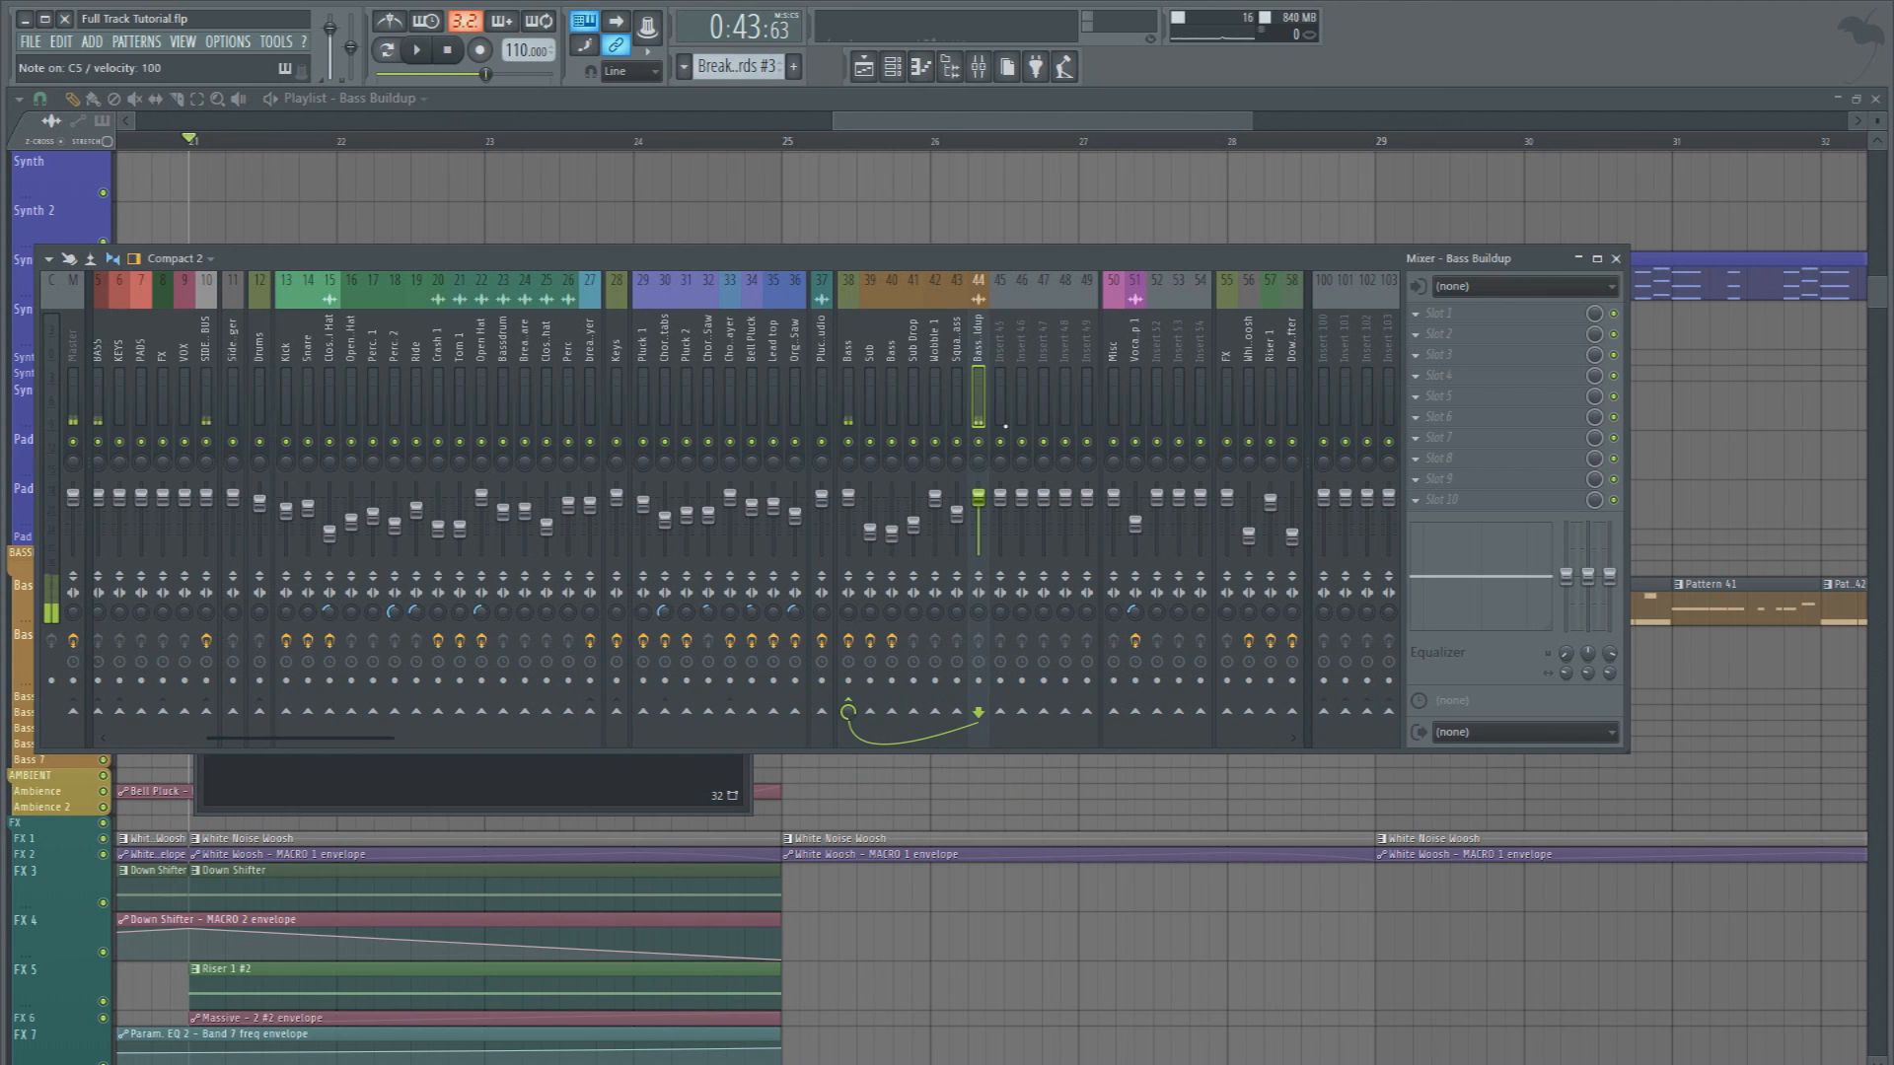
Add Fruity Parametric EQ 2 to slot 6 of Bass Buildup, with a high pass on band 1 and lowered highs on band 7
{"action": "left_click", "coordinate": [1440, 417]}
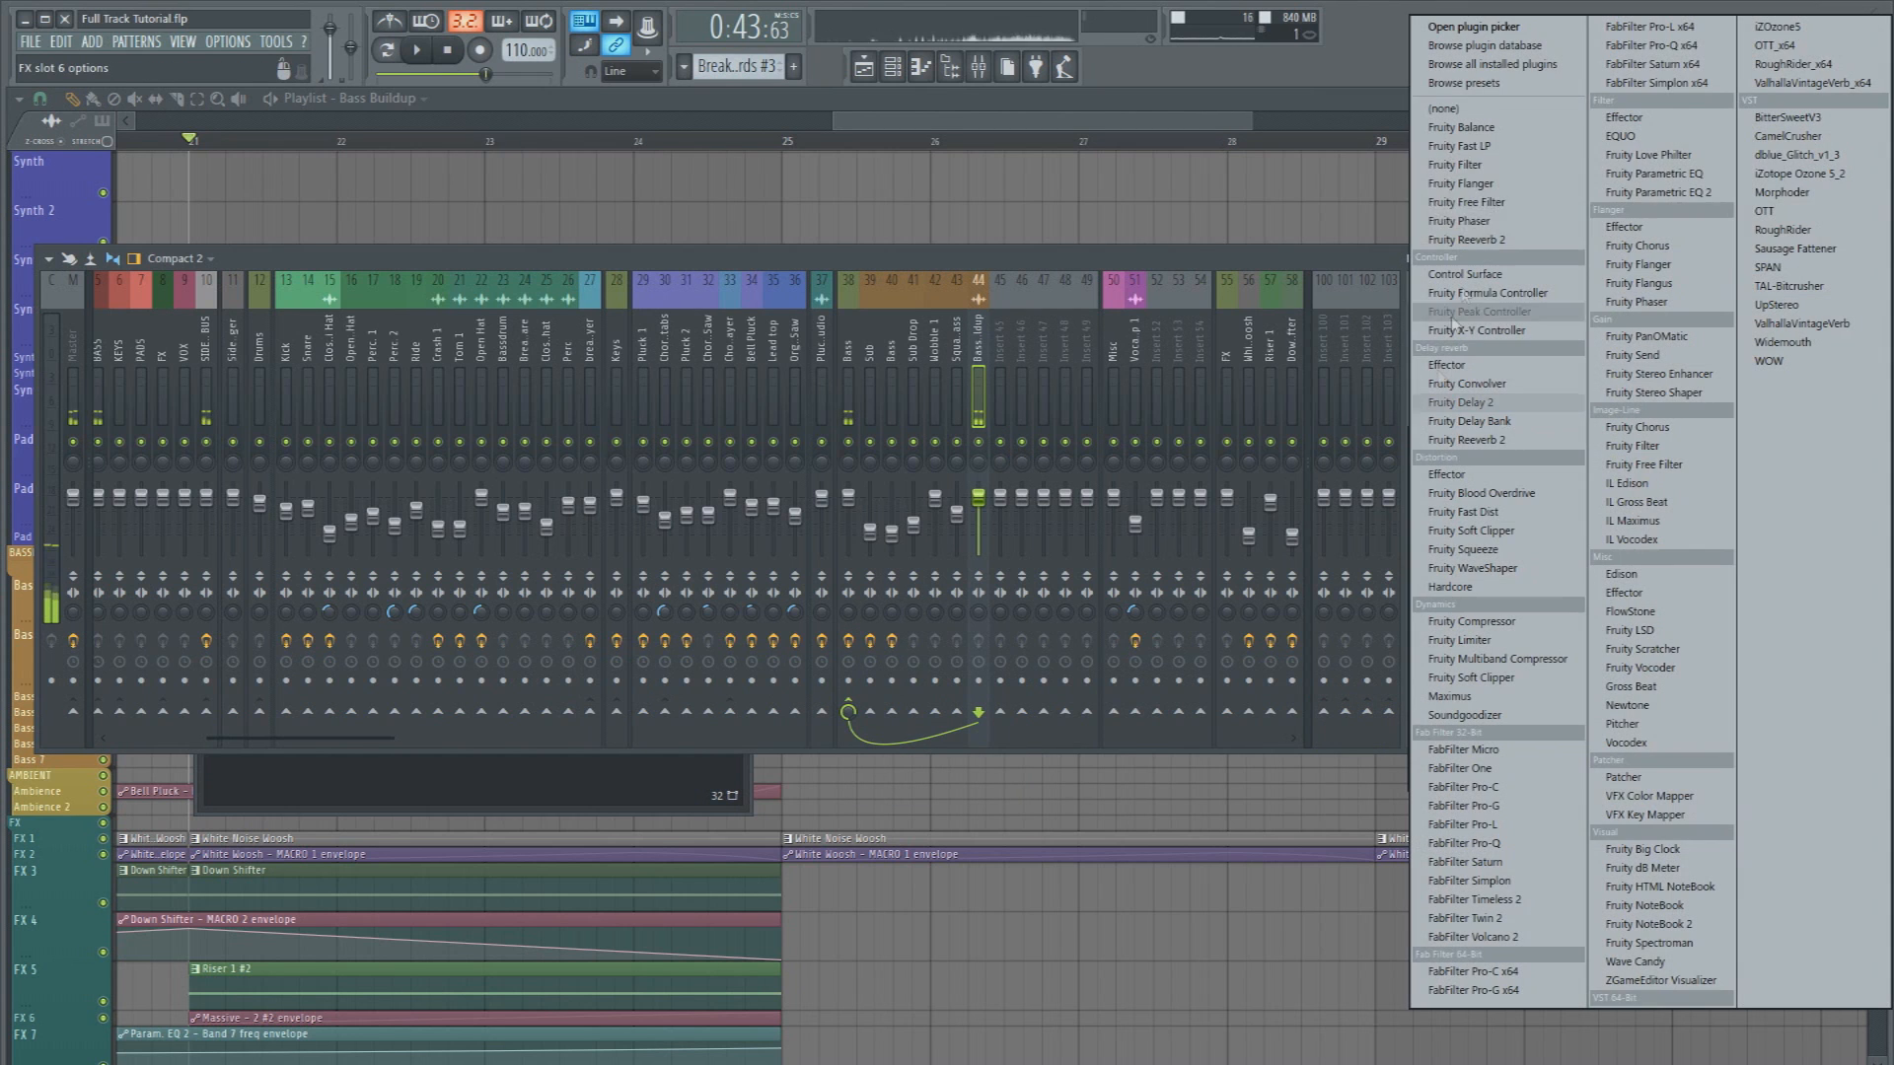
{"action": "left_click", "coordinate": [1608, 195]}
{"action": "right_click", "coordinate": [237, 478]}
{"action": "mouse_move", "coordinate": [271, 537]}
{"action": "left_click", "coordinate": [341, 605]}
{"action": "right_click", "coordinate": [236, 479]}
{"action": "left_click", "coordinate": [347, 586]}
{"action": "right_click", "coordinate": [237, 478]}
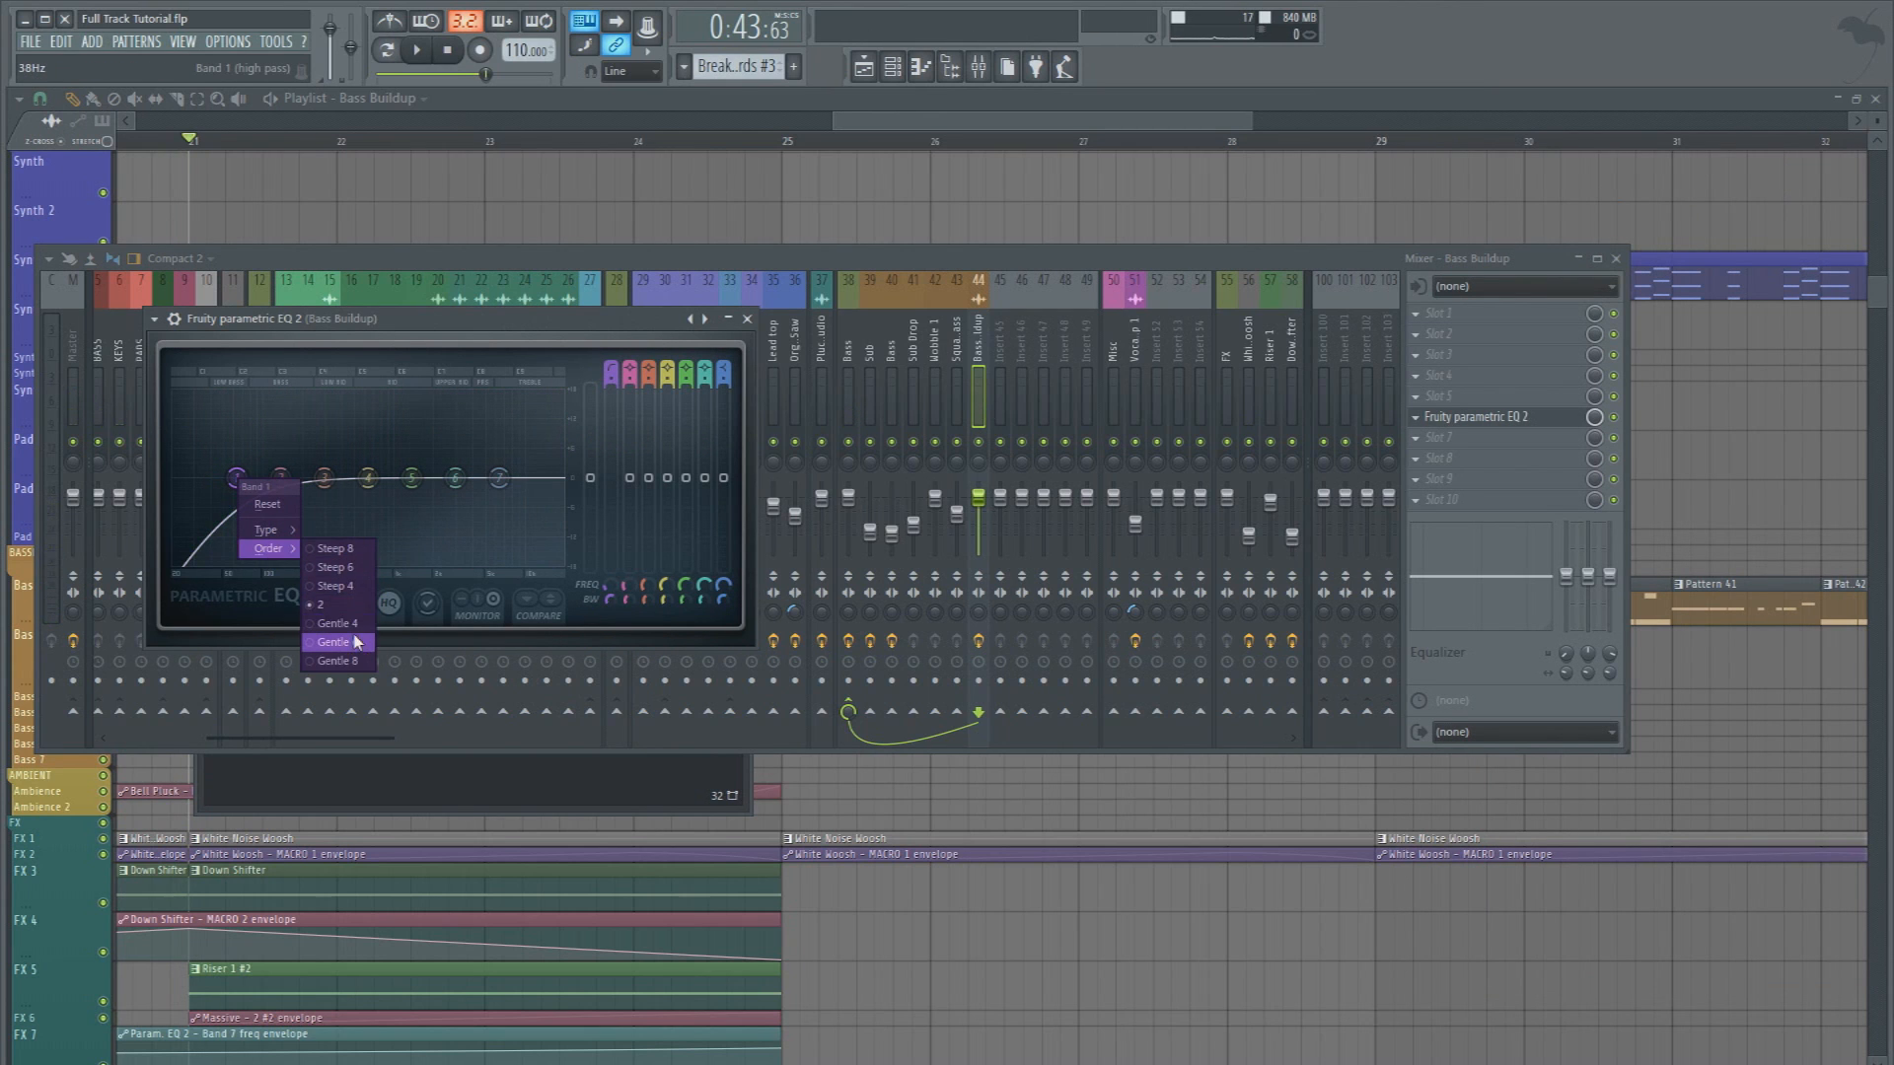
{"action": "left_click", "coordinate": [335, 642]}
{"action": "left_click_drag", "start_coordinate": [237, 479], "coordinate": [258, 478]}
{"action": "left_click_drag", "start_coordinate": [500, 478], "coordinate": [463, 506]}
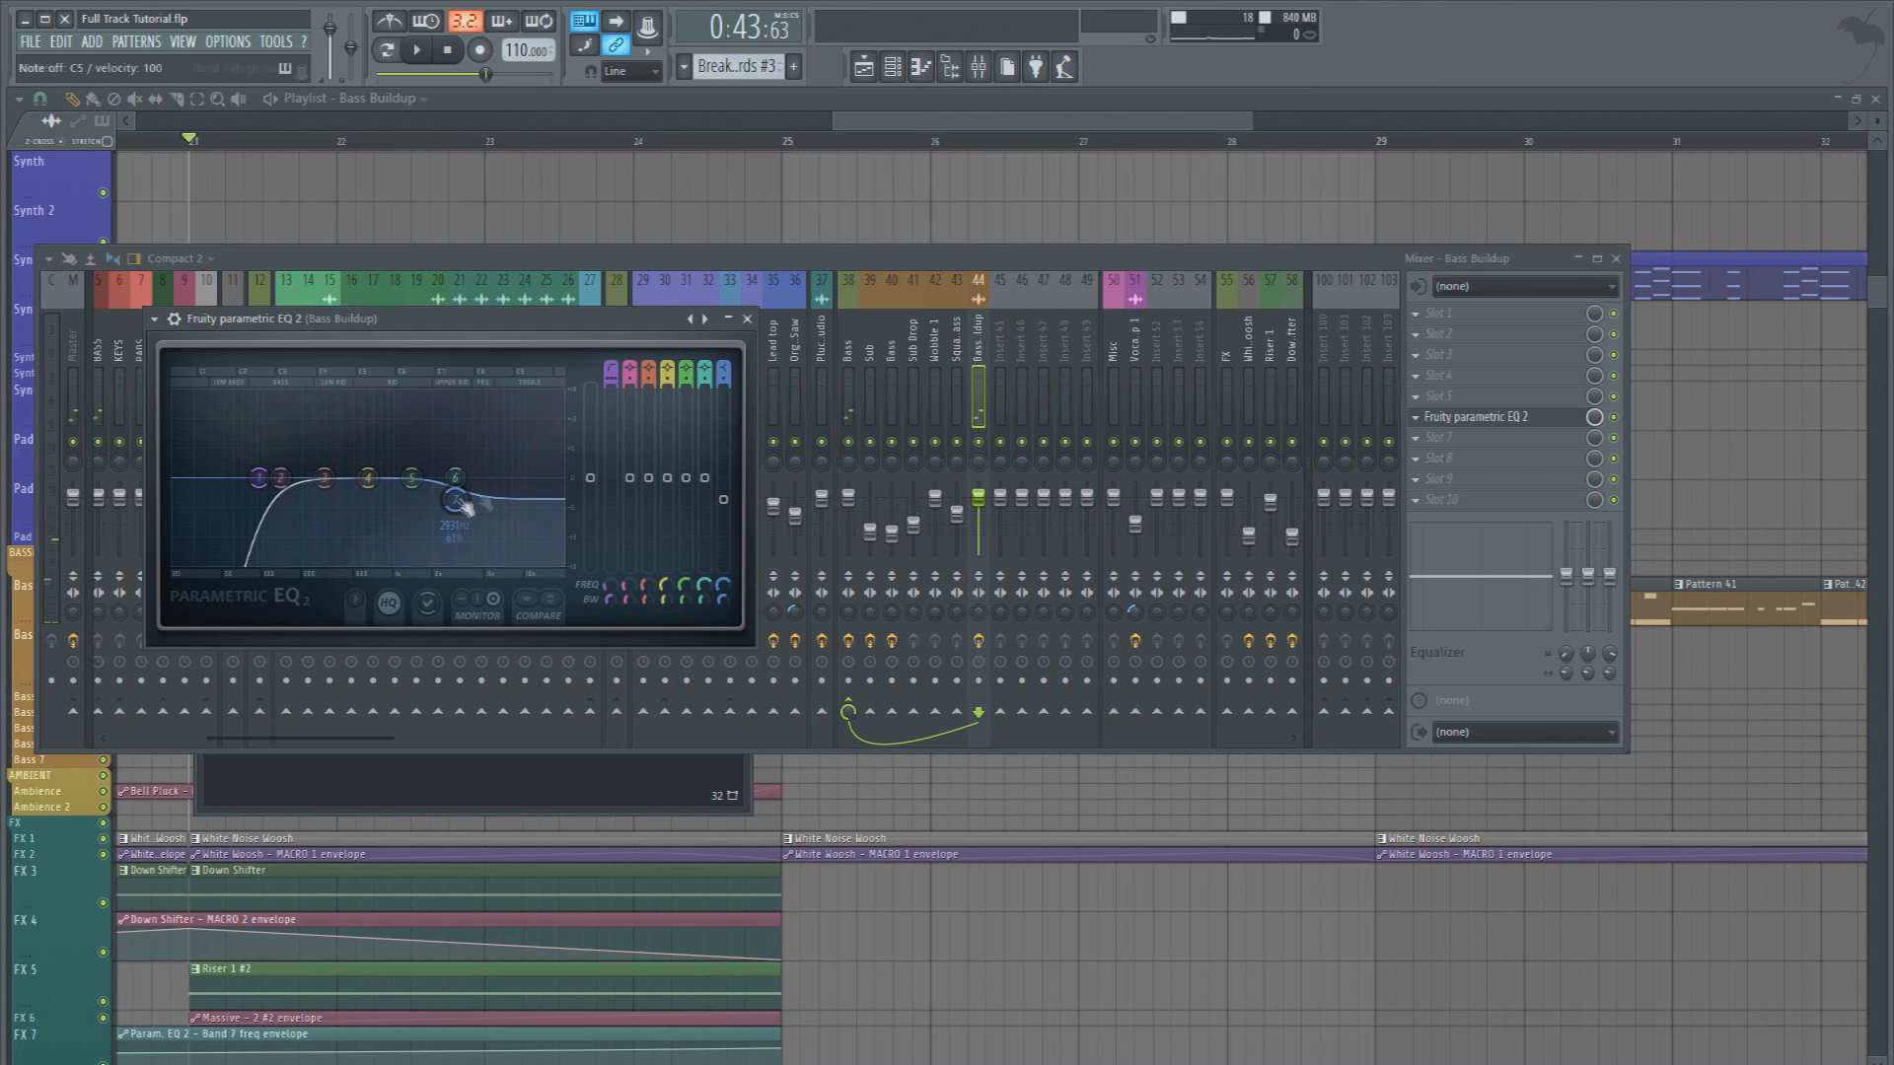
Add another Fruity Parametric EQ 2 to slot 8, with a steep low pass on band 7 and a lowered cutoff
{"action": "left_click", "coordinate": [1420, 459]}
{"action": "left_click", "coordinate": [1479, 273]}
{"action": "right_click", "coordinate": [550, 530]}
{"action": "mouse_move", "coordinate": [580, 581]}
{"action": "left_click", "coordinate": [646, 596]}
{"action": "left_click", "coordinate": [638, 695]}
{"action": "left_click_drag", "start_coordinate": [550, 530], "coordinate": [446, 530]}
Create an automation clip for the slot 8 EQ's band 7 frequency over bars 21 to 25, ending at about 81%
{"action": "left_click_drag", "start_coordinate": [229, 147], "coordinate": [757, 188]}
{"action": "left_click", "coordinate": [953, 71]}
{"action": "left_click", "coordinate": [1550, 463]}
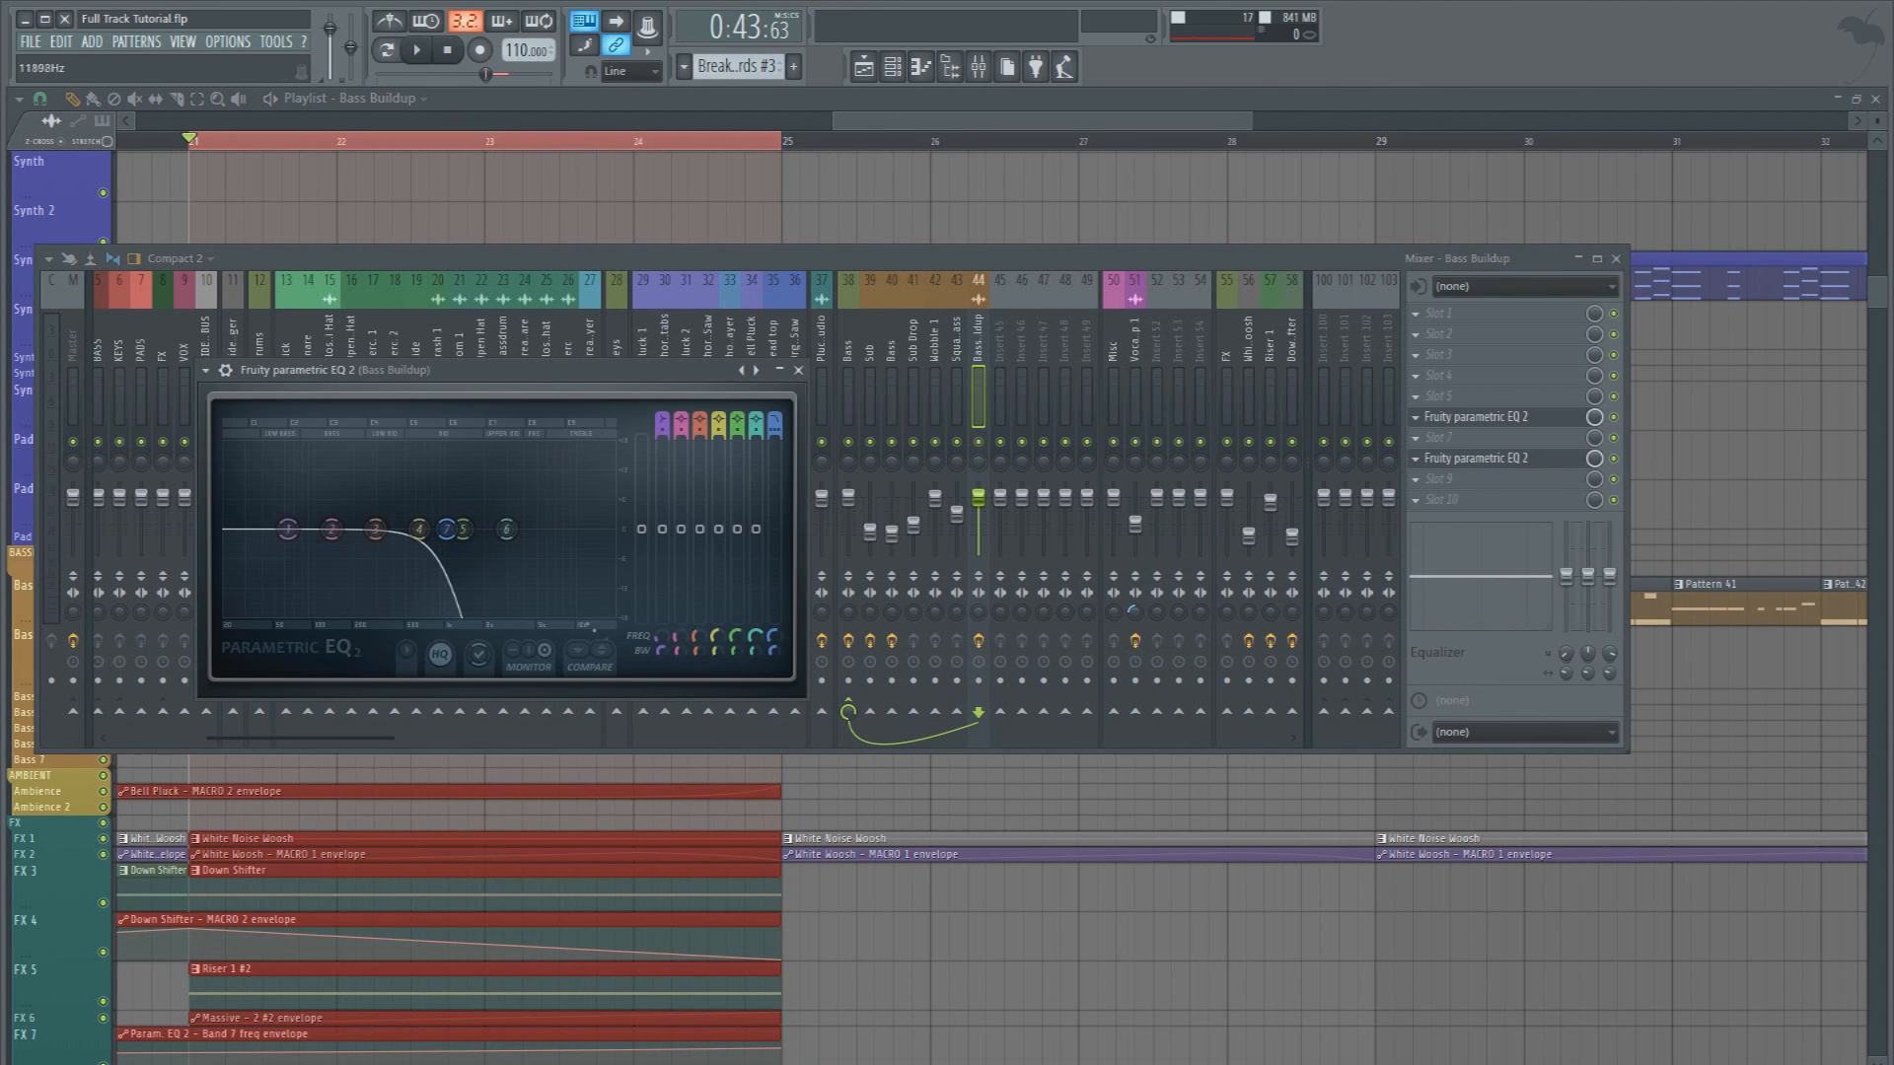
{"action": "right_click", "coordinate": [772, 636]}
{"action": "left_click", "coordinate": [838, 735]}
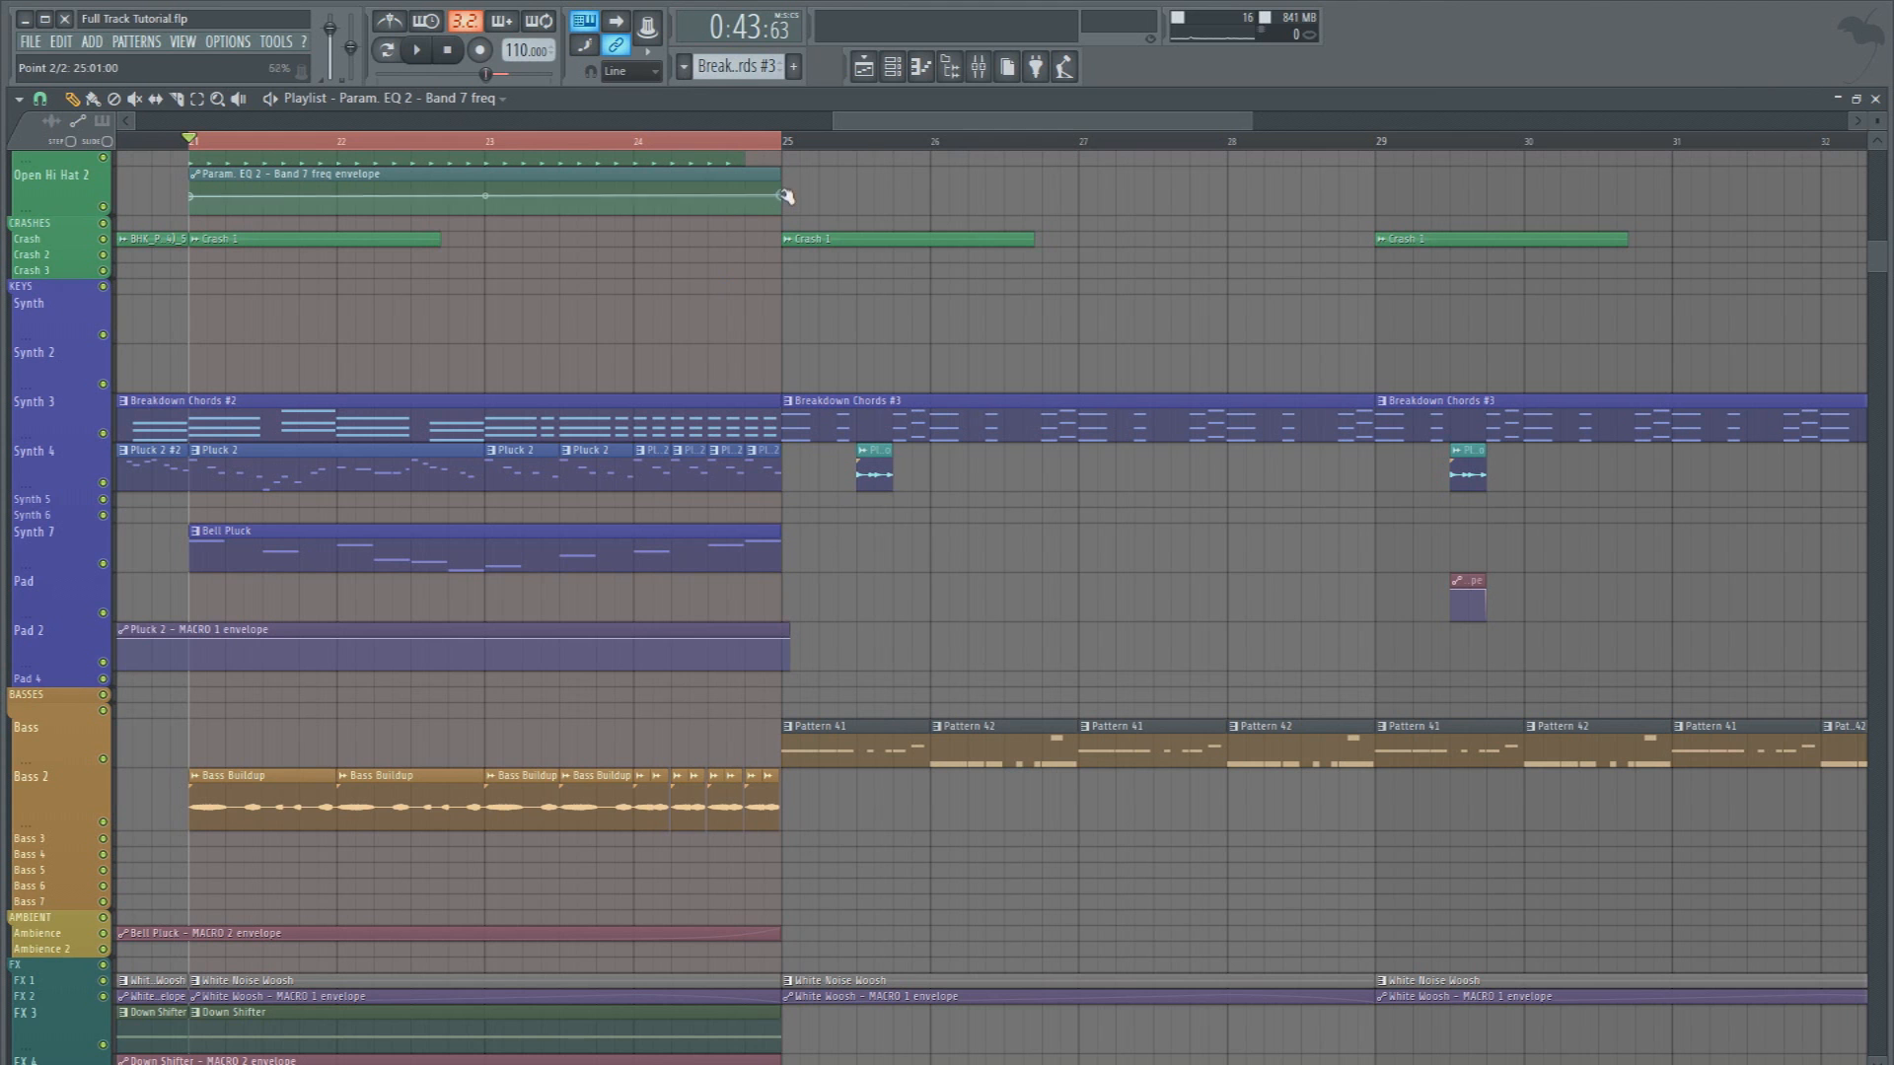
{"action": "left_click_drag", "start_coordinate": [786, 196], "coordinate": [784, 191]}
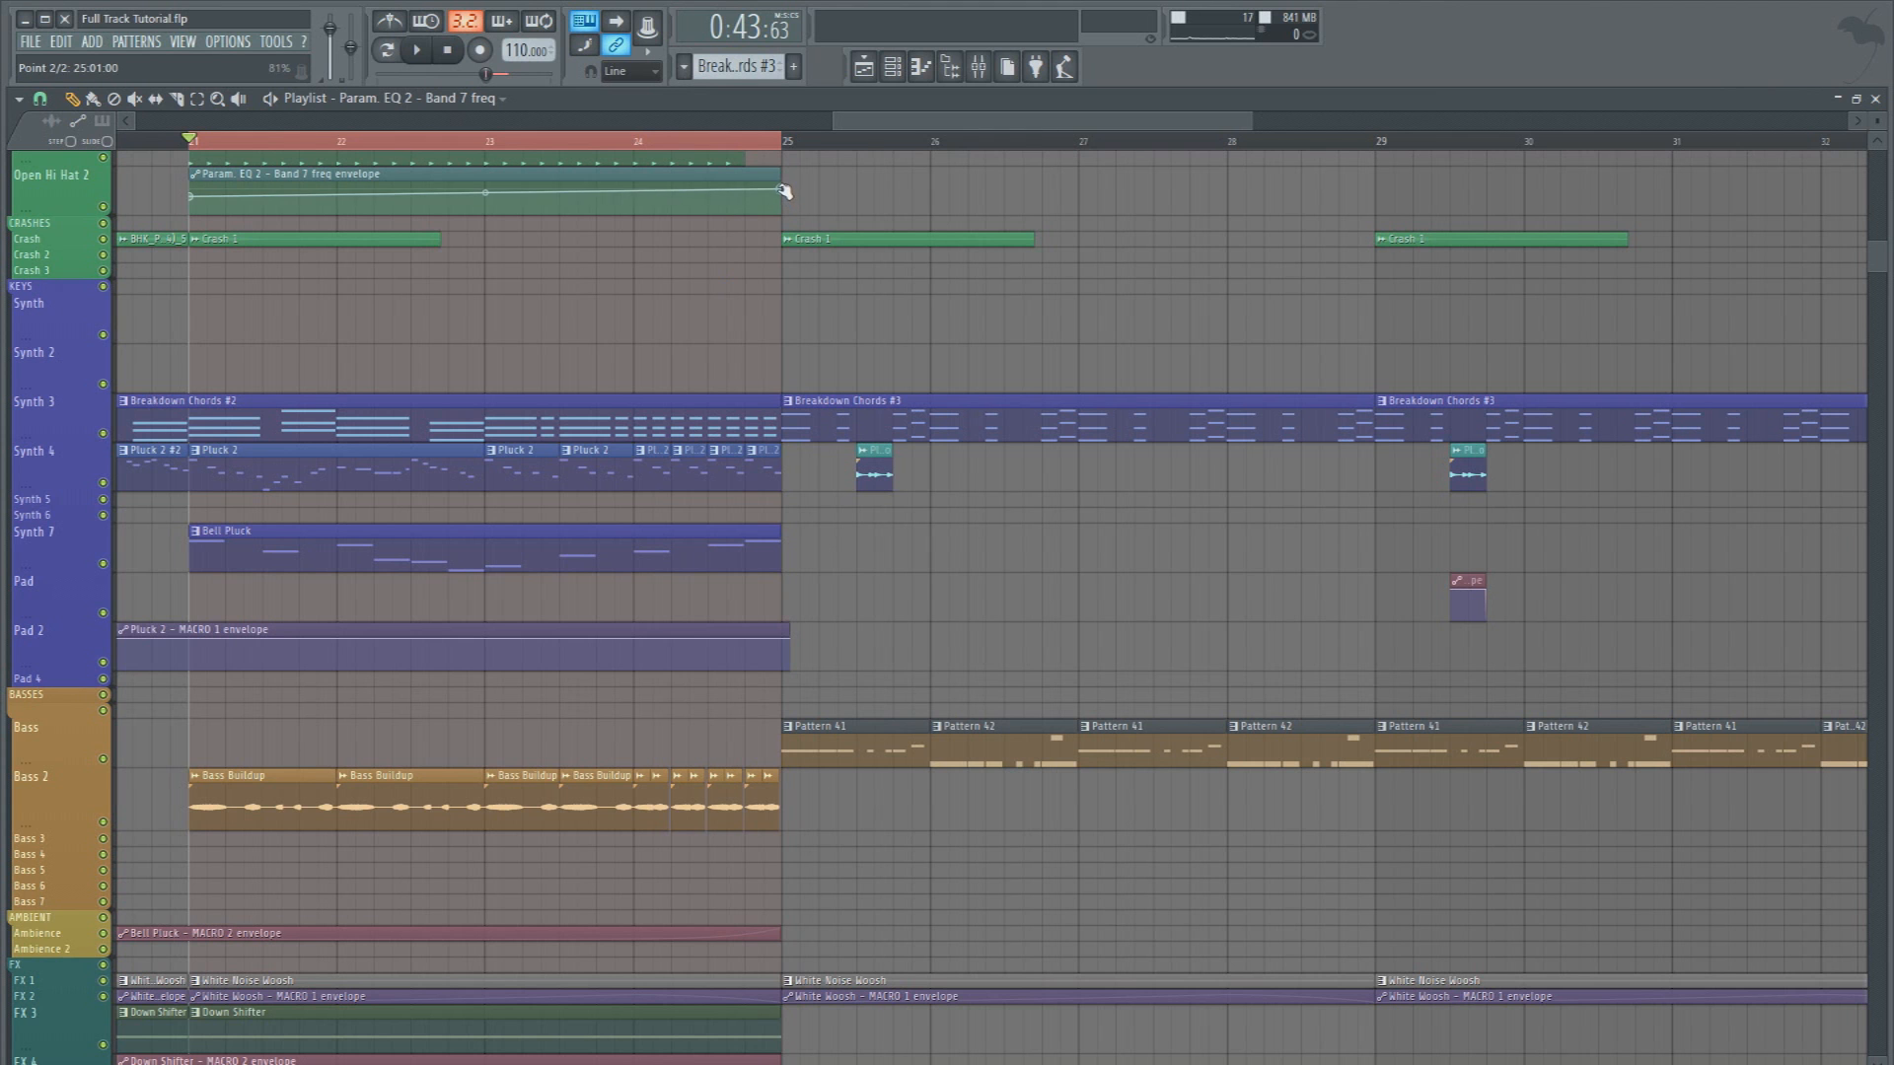
Audition the buildup and lower the band 7 frequency envelope's end point slightly and its start point to about 44%
{"action": "key", "text": "space"}
{"action": "scroll", "coordinate": [796, 201], "scroll_direction": "up", "scroll_amount": 6}
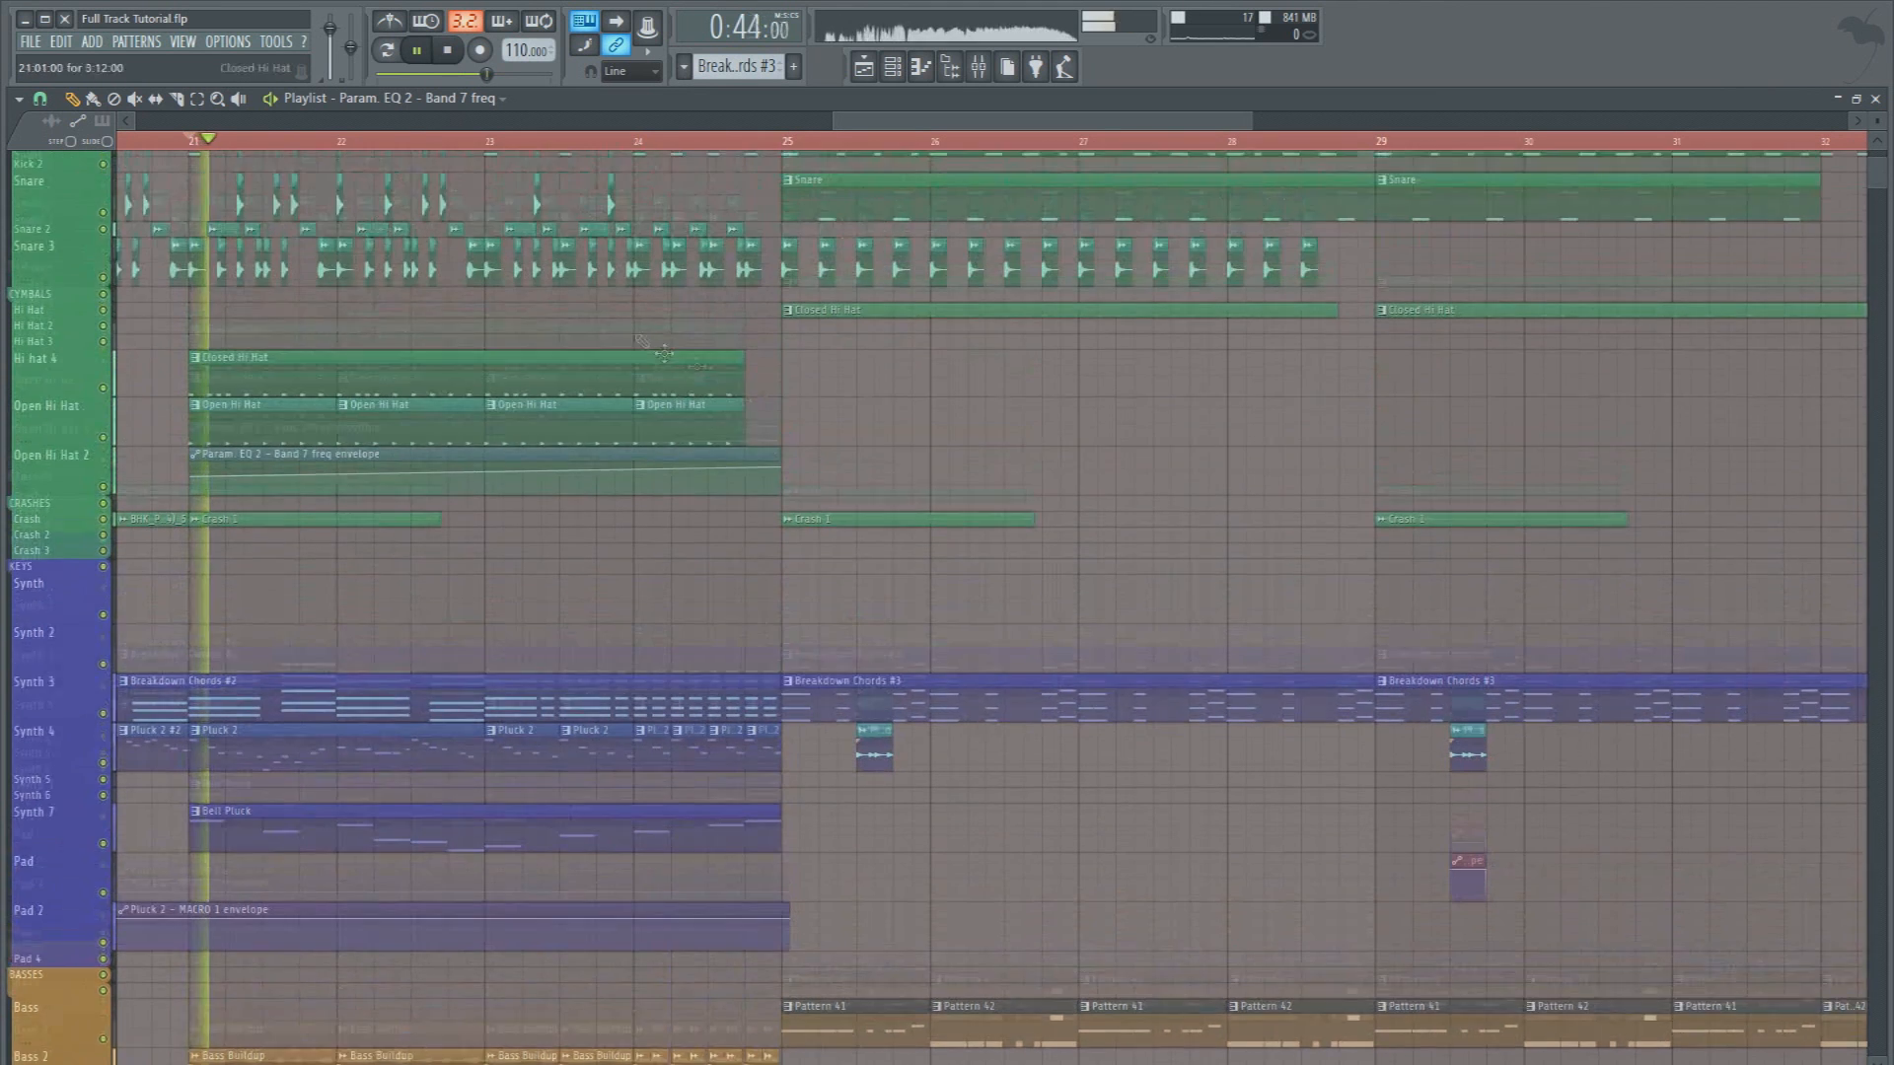
{"action": "scroll", "coordinate": [548, 145], "scroll_direction": "down", "scroll_amount": 1}
{"action": "scroll", "coordinate": [547, 145], "scroll_direction": "down", "scroll_amount": 1}
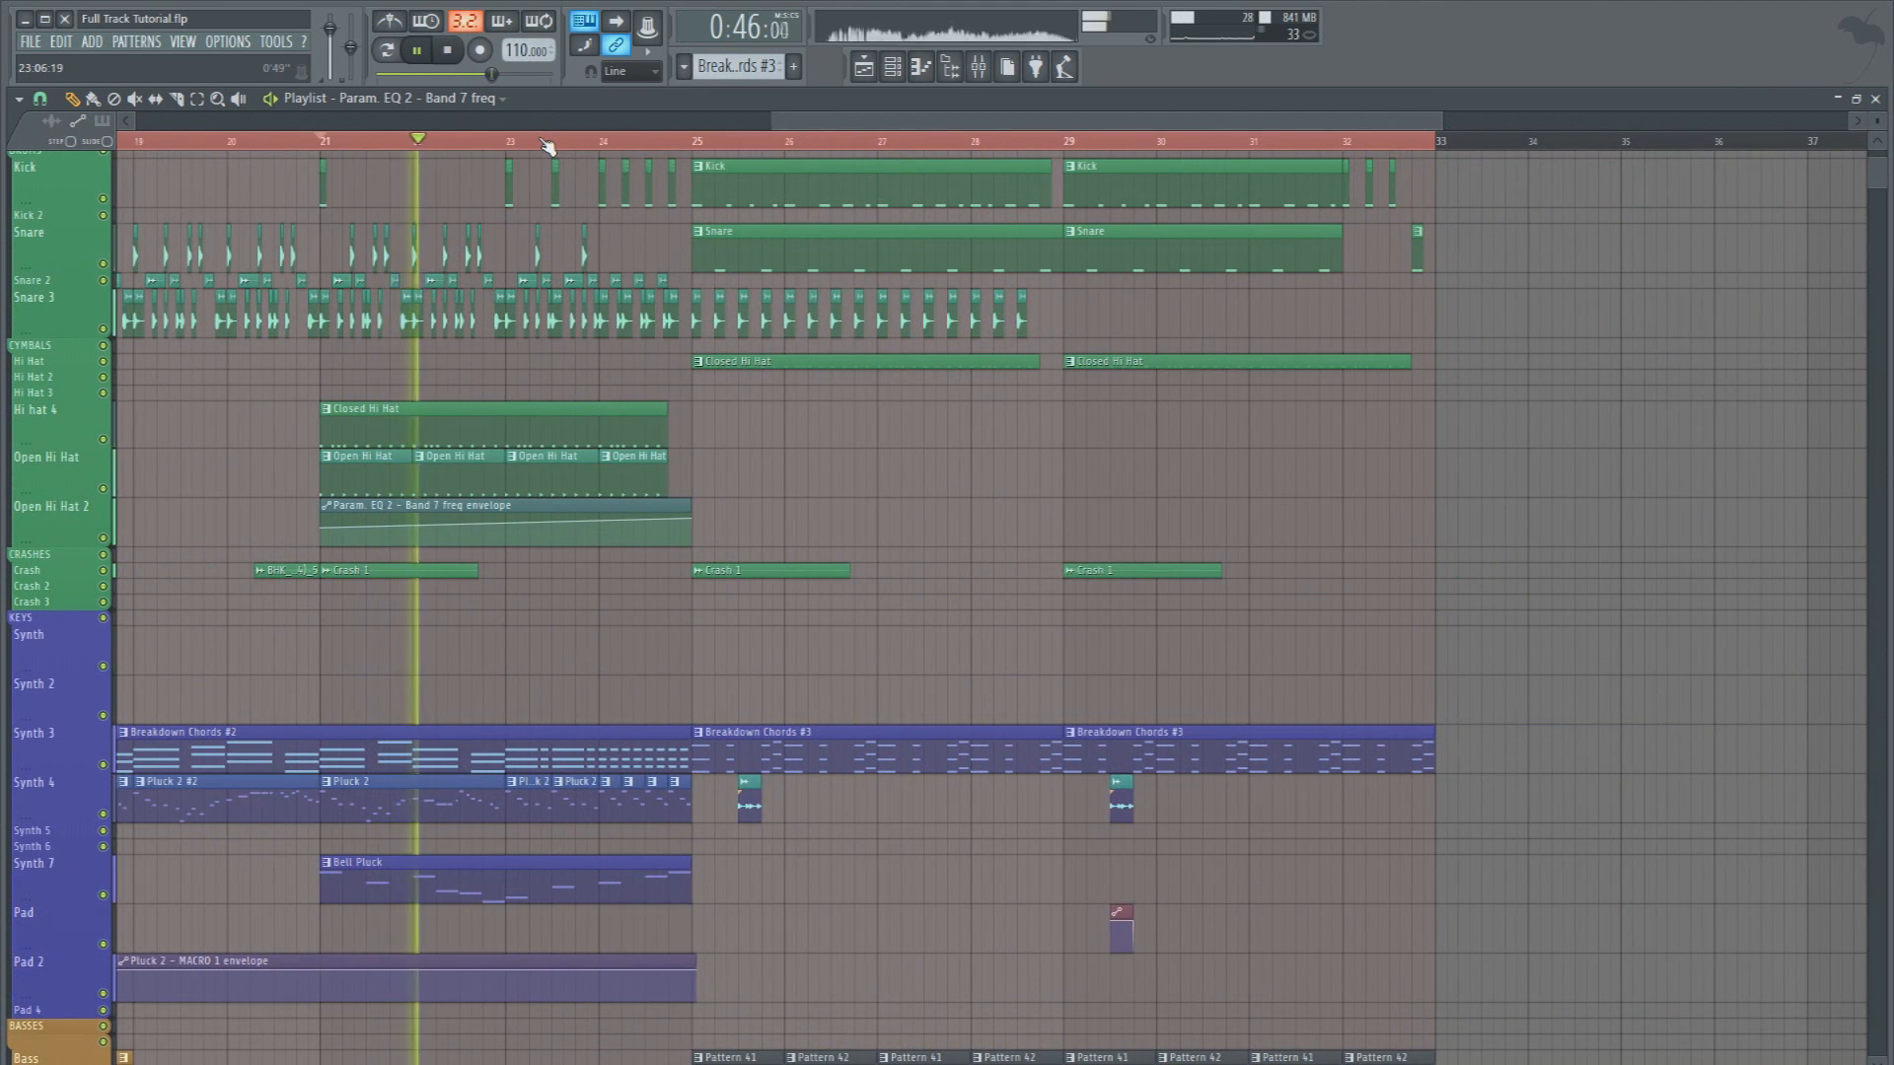
{"action": "scroll", "coordinate": [547, 145], "scroll_direction": "down", "scroll_amount": 1}
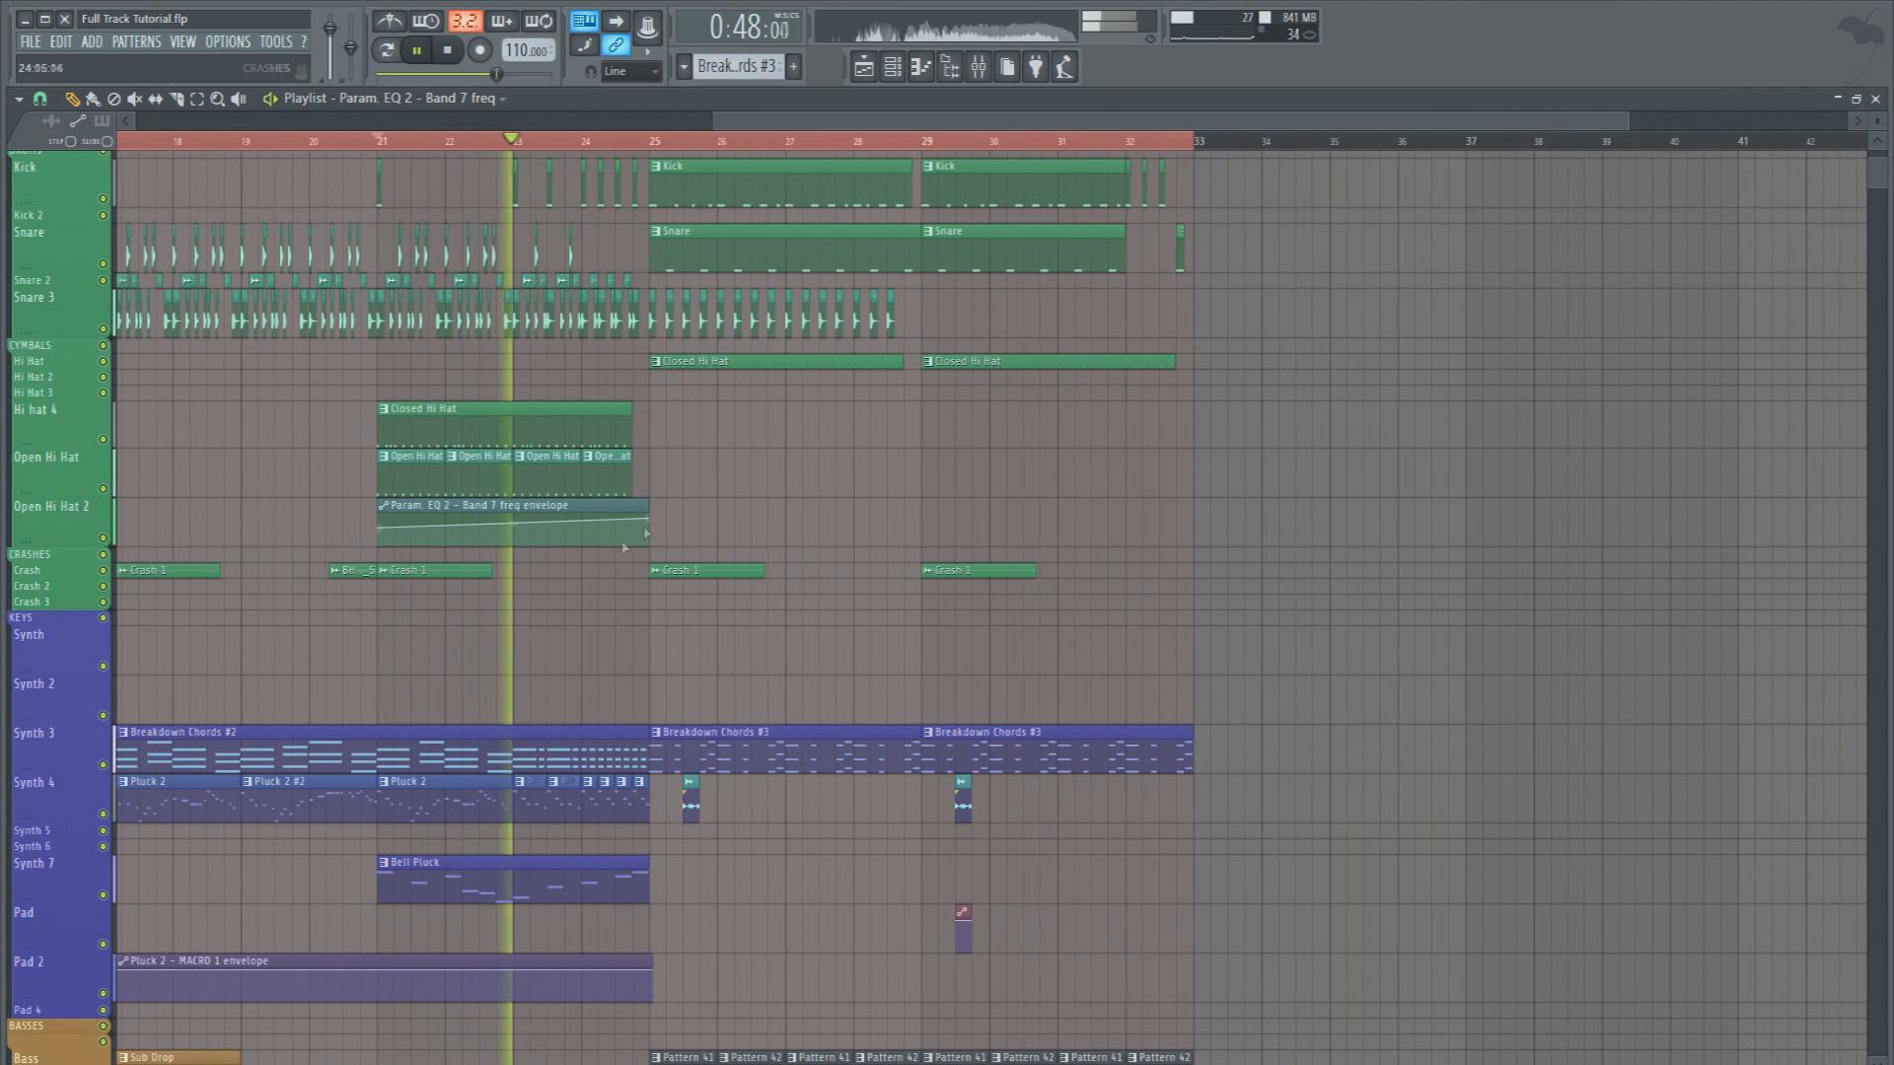
{"action": "left_click_drag", "start_coordinate": [648, 519], "coordinate": [649, 524]}
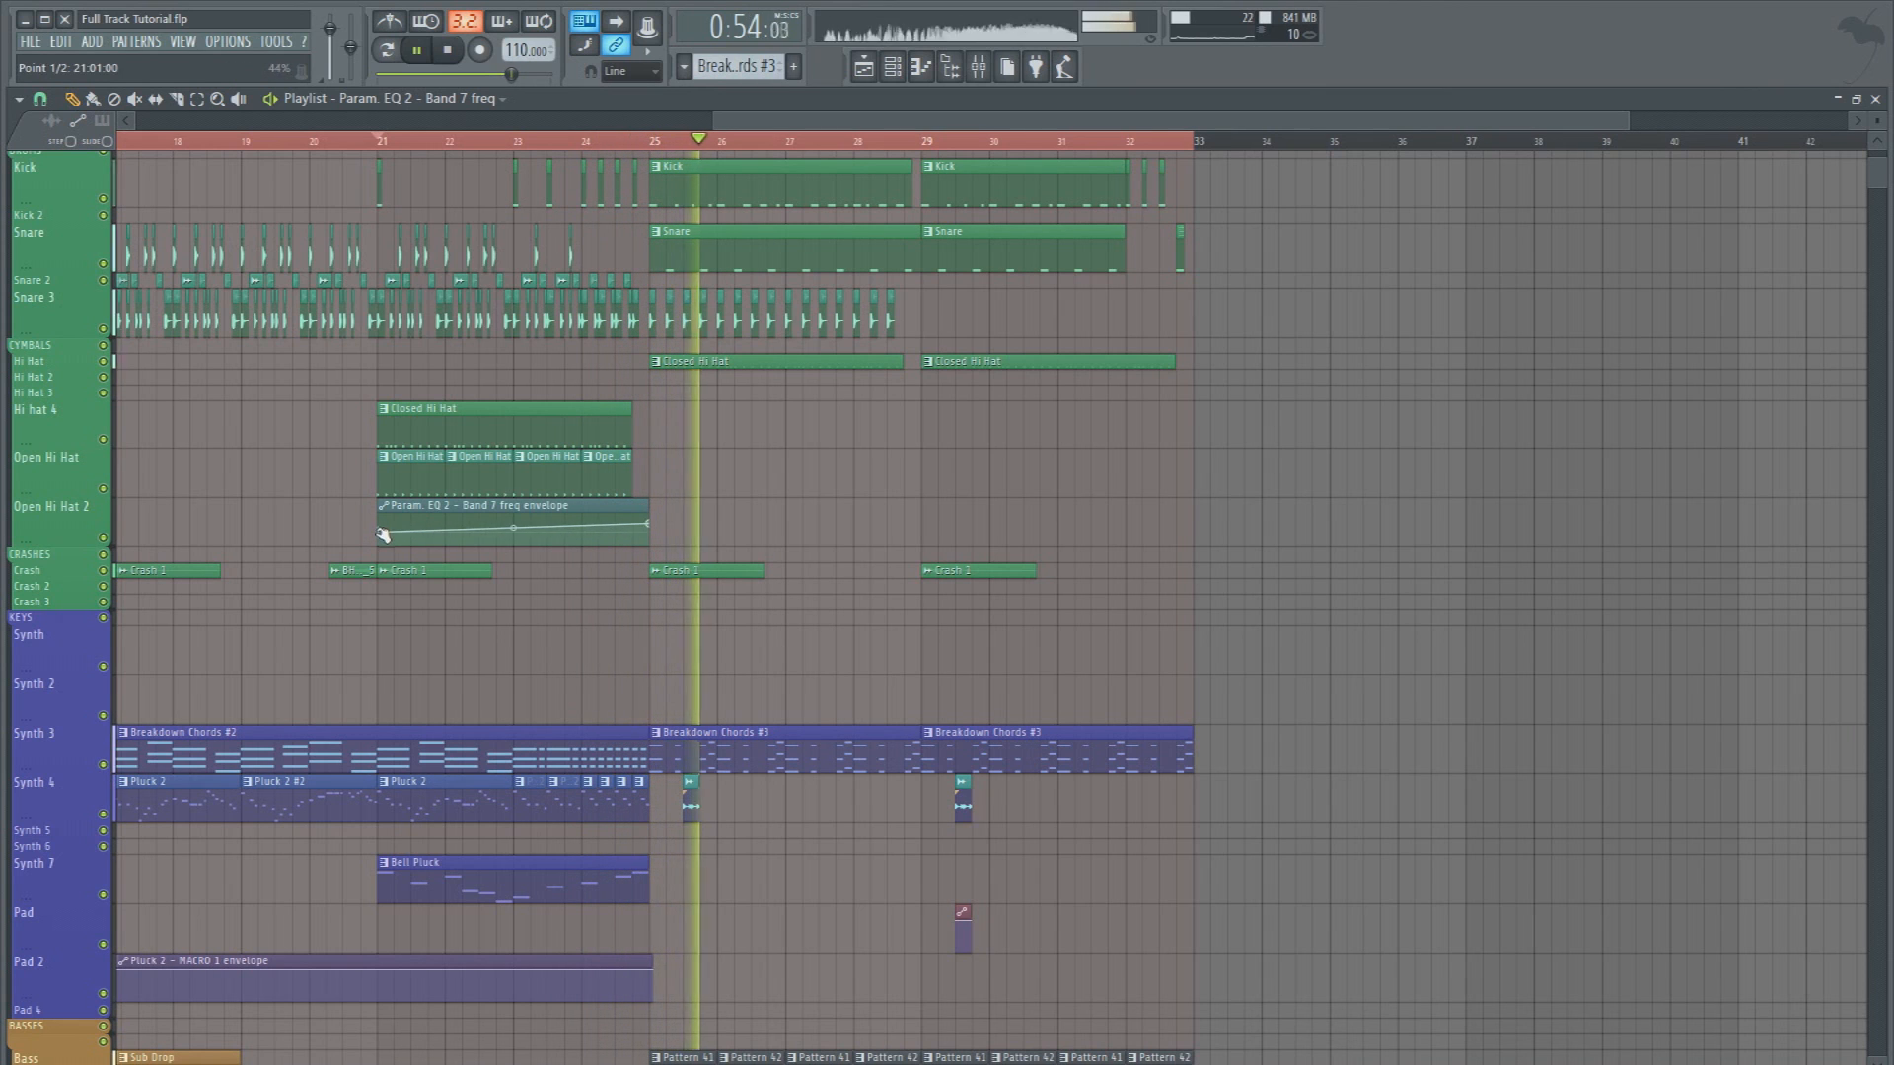
Replay the buildup from bar 21 into bar 25 to check the bass filter sweep
{"action": "key", "text": "space"}
{"action": "key", "text": "space"}
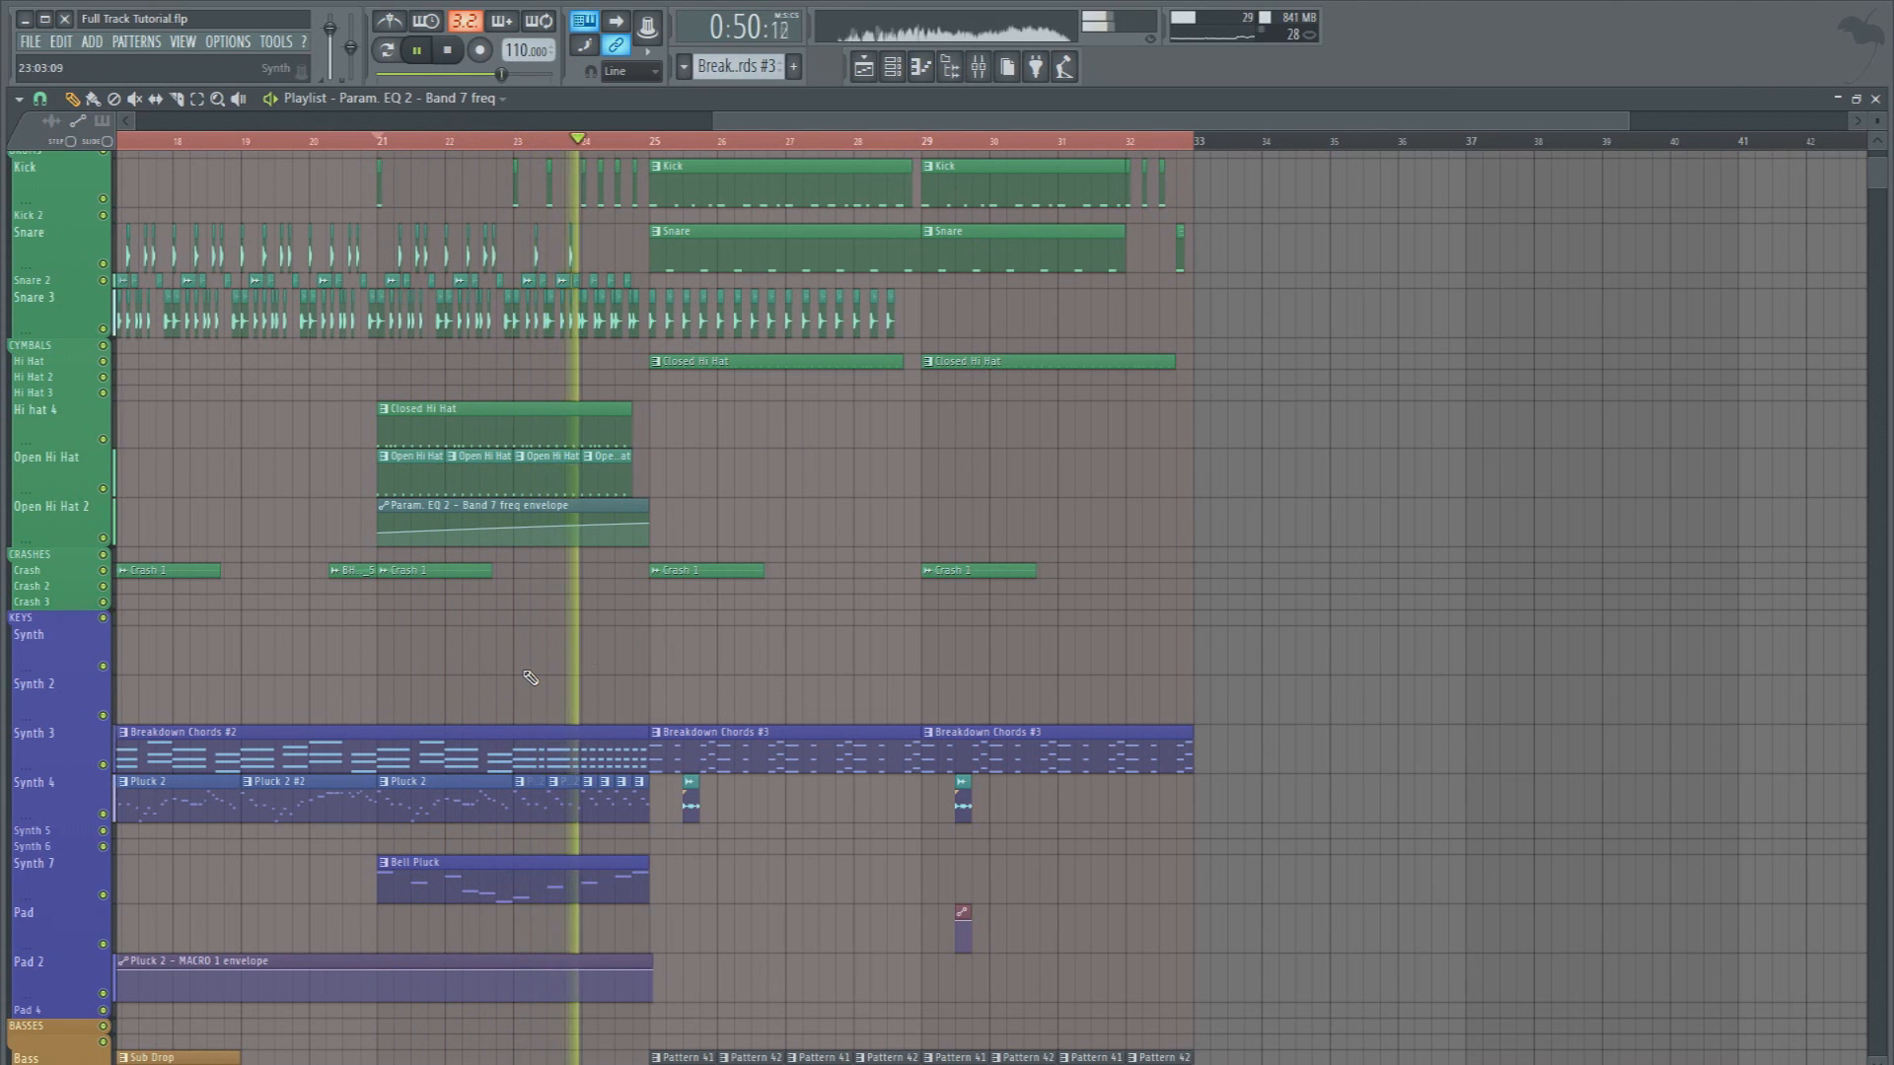
{"action": "scroll", "coordinate": [532, 676], "scroll_direction": "down", "scroll_amount": 2}
{"action": "scroll", "coordinate": [532, 172], "scroll_direction": "down", "scroll_amount": 3}
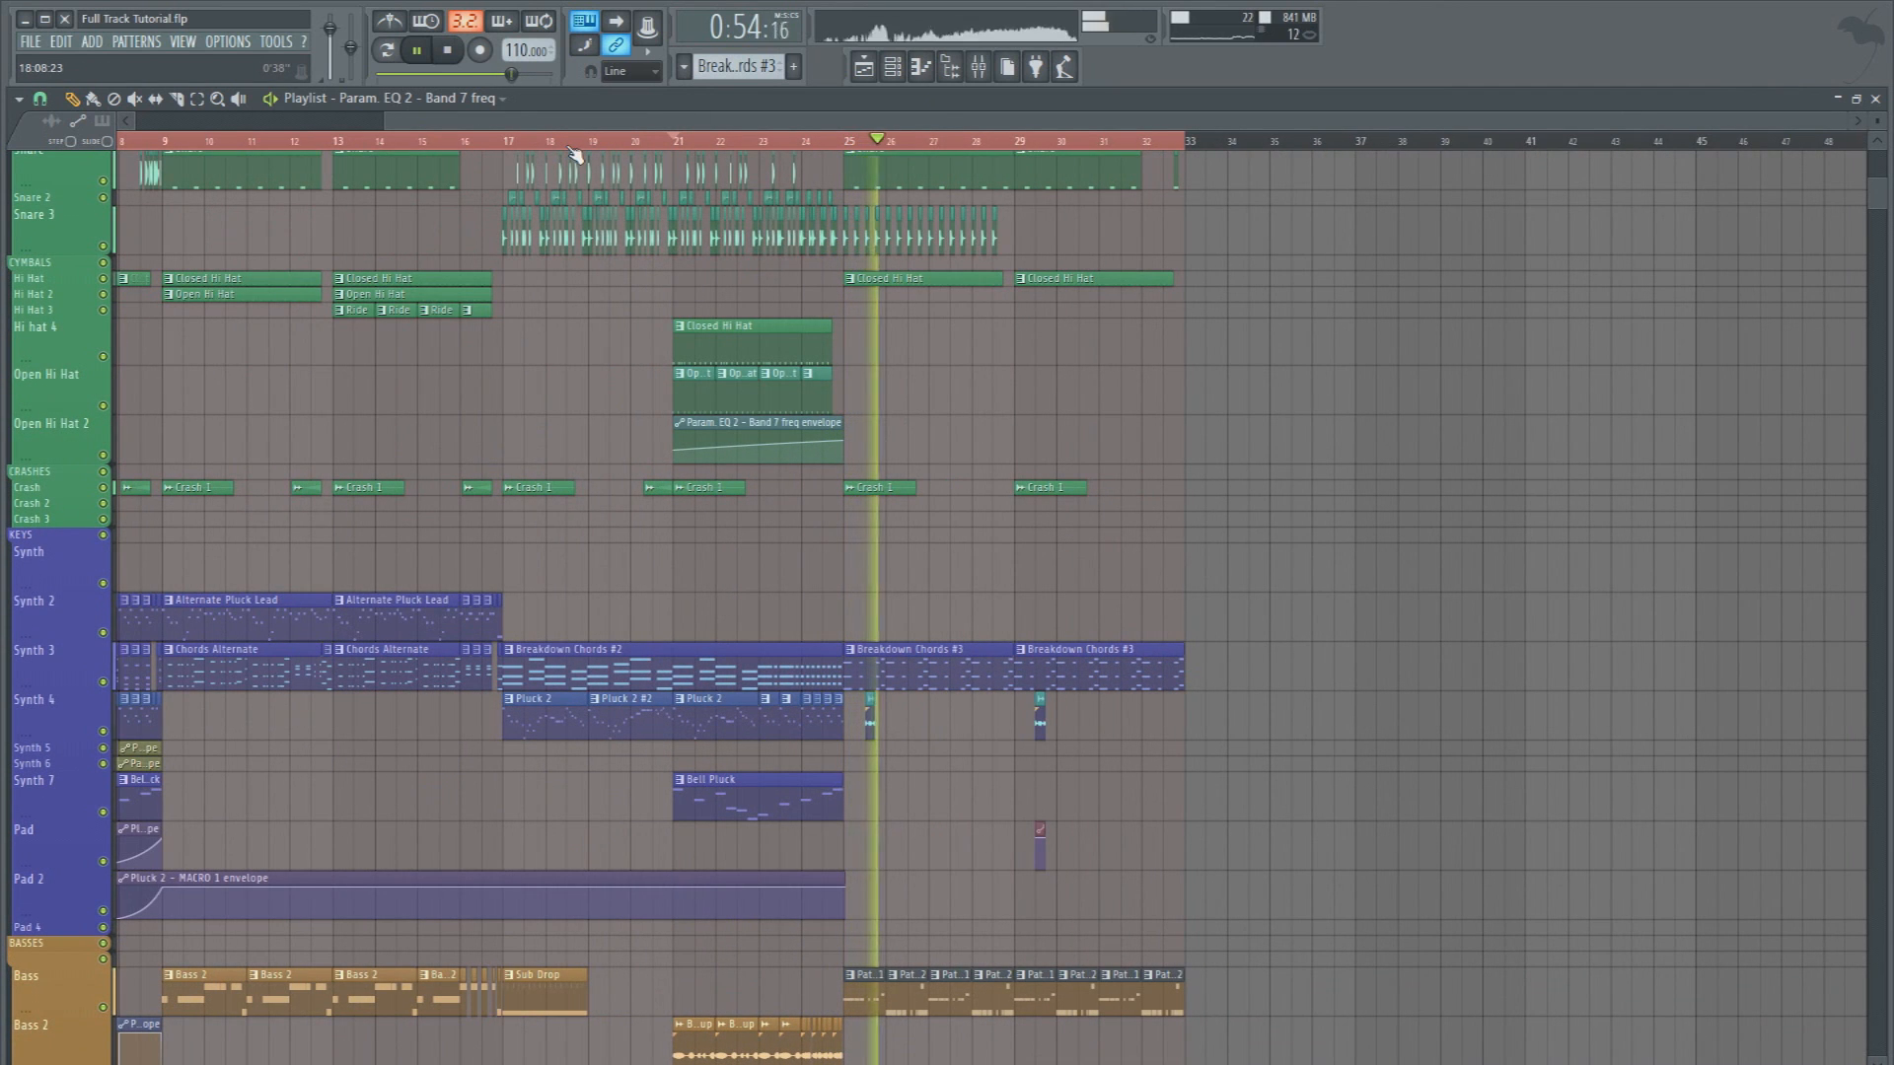
Add Widemouth to slot 10 of the Chord Saw Layer mixer track and lower its width
{"action": "left_click", "coordinate": [977, 67]}
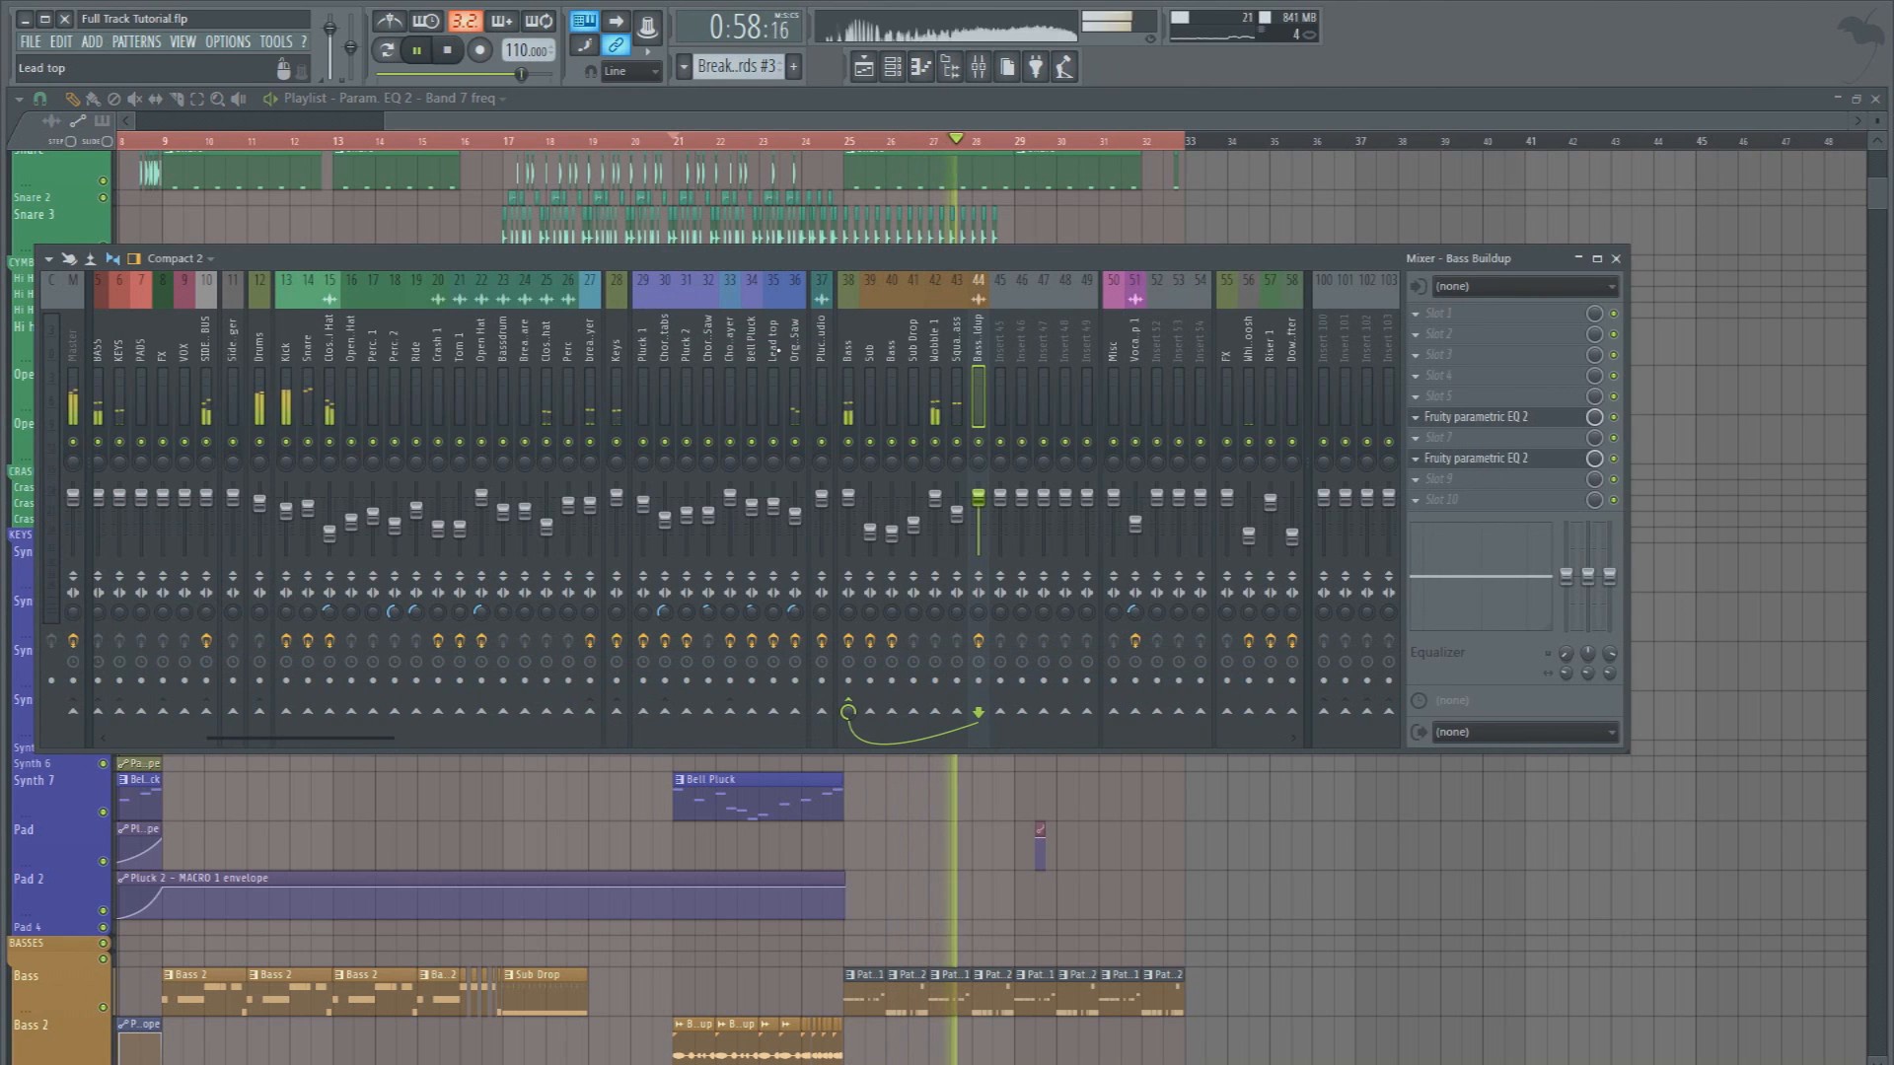
{"action": "left_click", "coordinate": [795, 350]}
{"action": "left_click", "coordinate": [730, 350]}
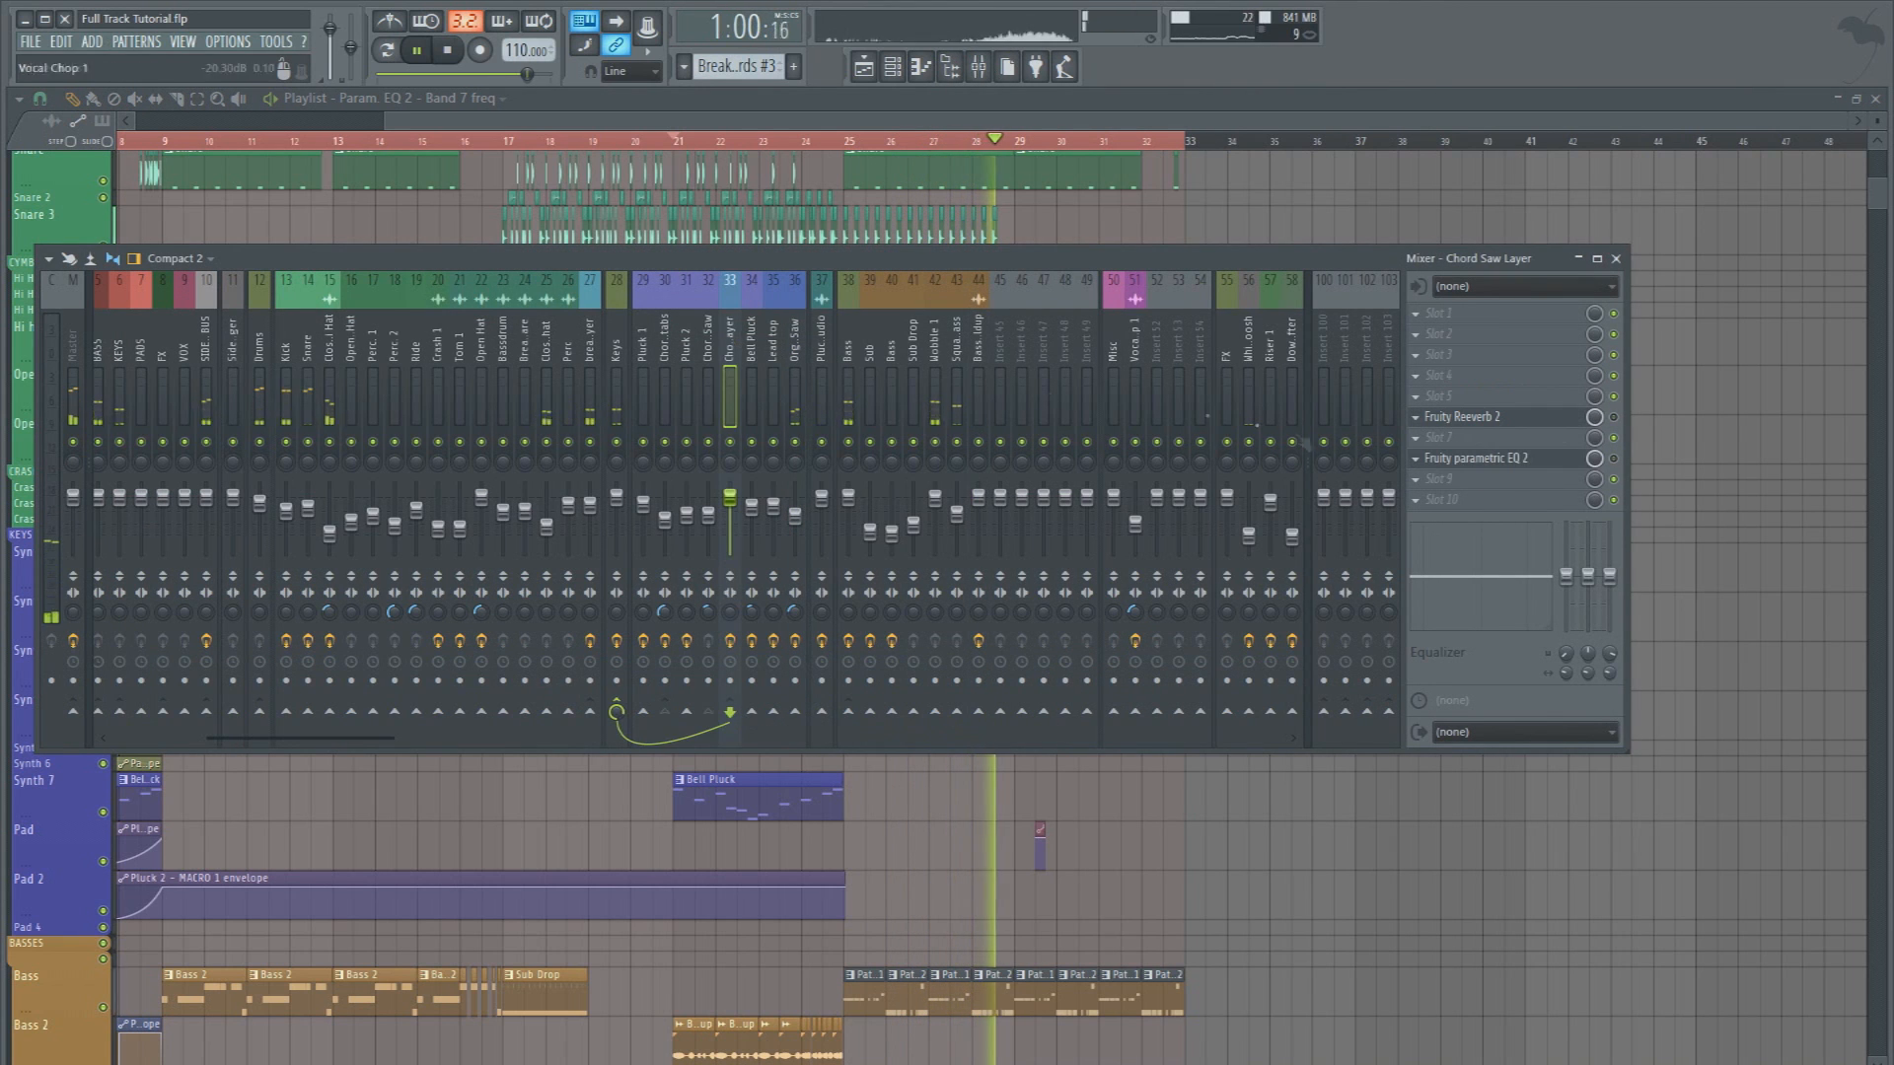
{"action": "left_click", "coordinate": [1420, 500]}
{"action": "left_click", "coordinate": [1781, 342]}
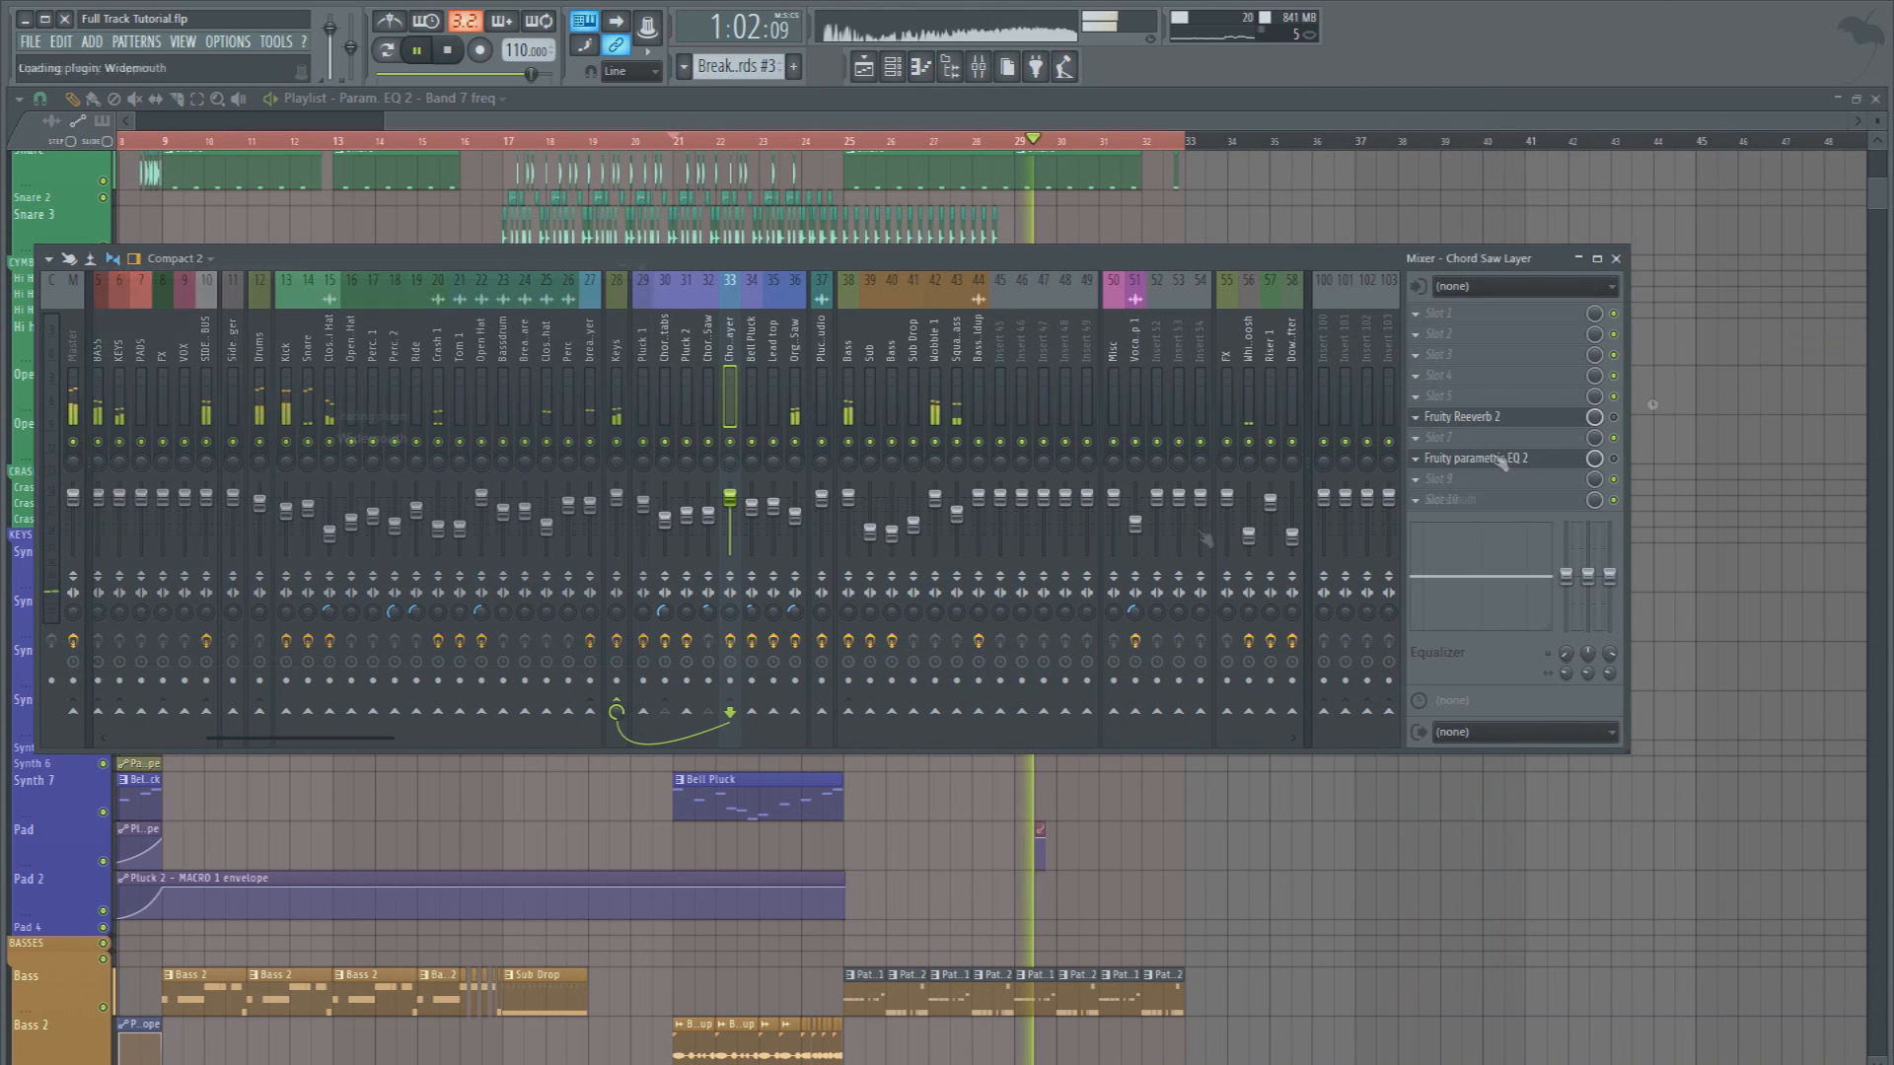
{"action": "left_click_drag", "start_coordinate": [190, 417], "coordinate": [193, 496]}
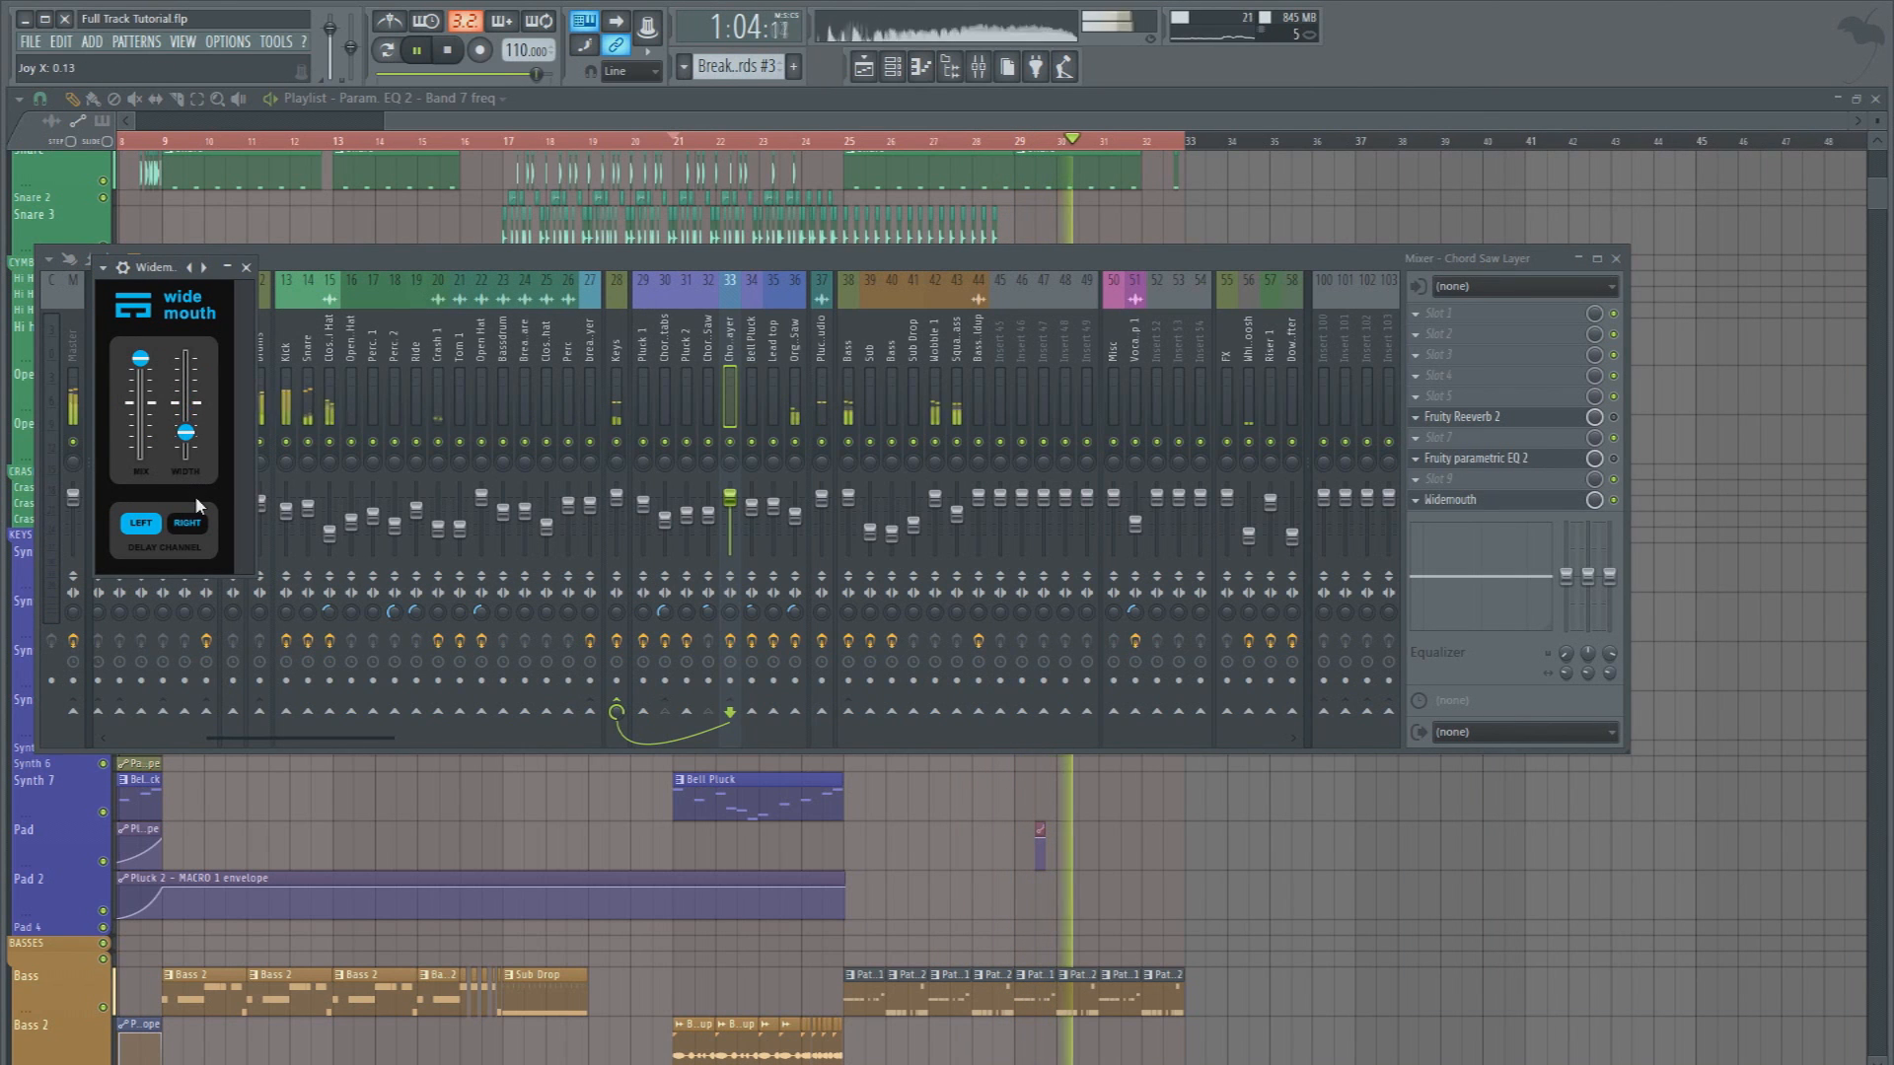
{"action": "right_click", "coordinate": [1256, 828]}
{"action": "scroll", "coordinate": [773, 148], "scroll_direction": "down", "scroll_amount": 1}
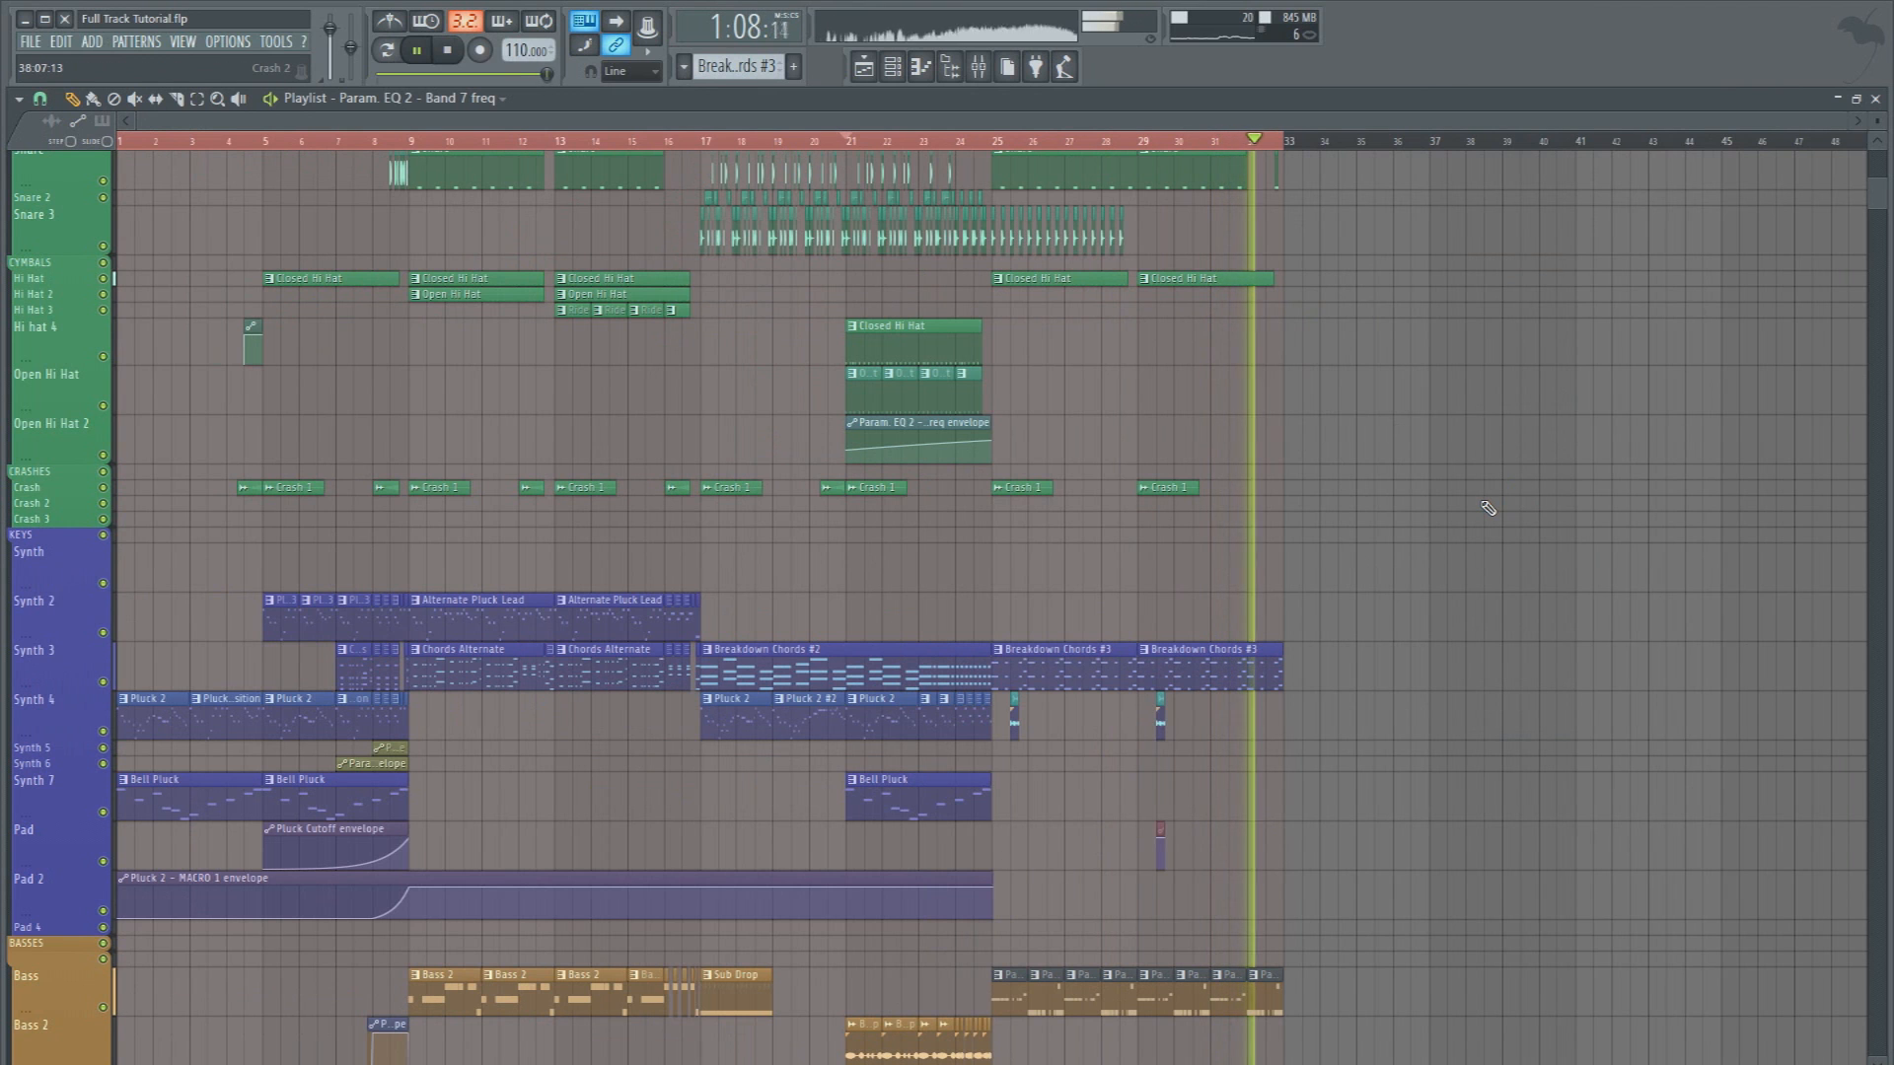
{"action": "key", "text": "space"}
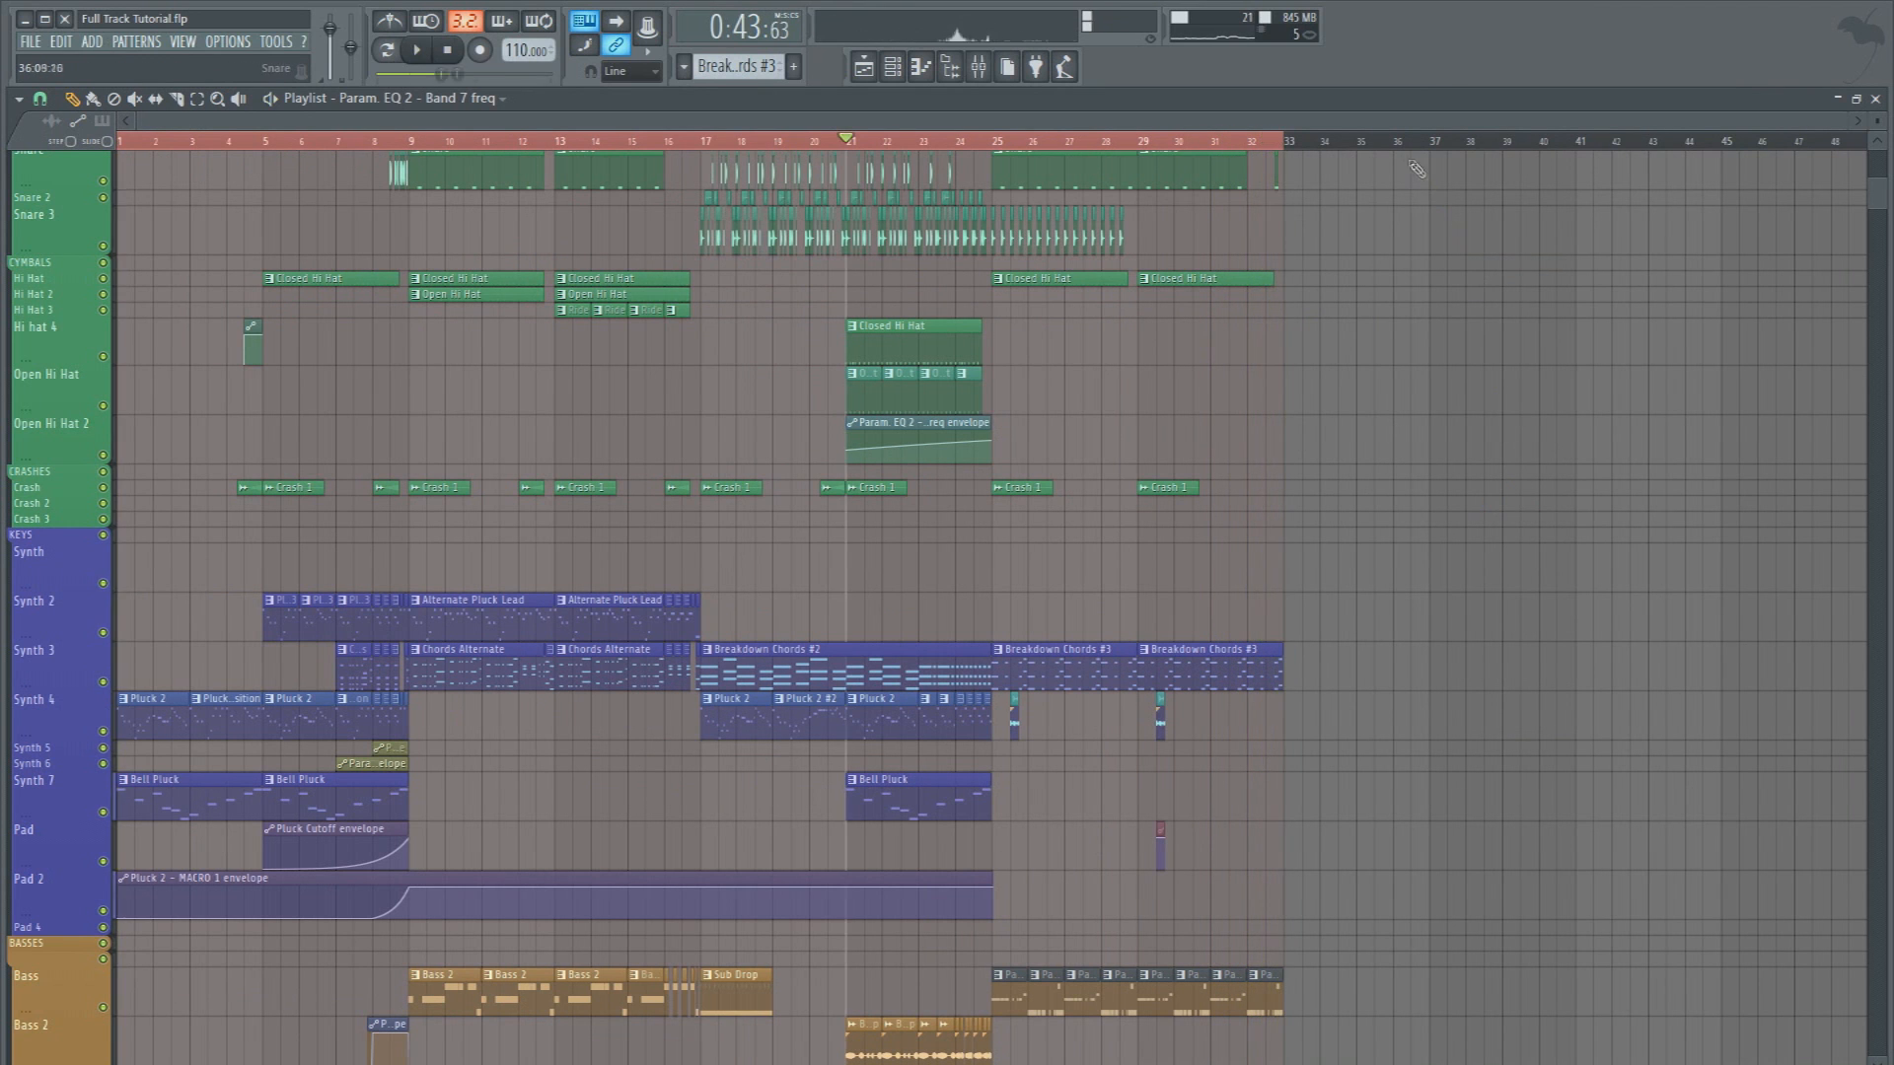
Copy the Pad track's short automation clip to 27:09 and 28:09, and place a short Pluck 2 clip at 27:09 on Synth 4
{"action": "scroll", "coordinate": [1303, 142], "scroll_direction": "up", "scroll_amount": 2}
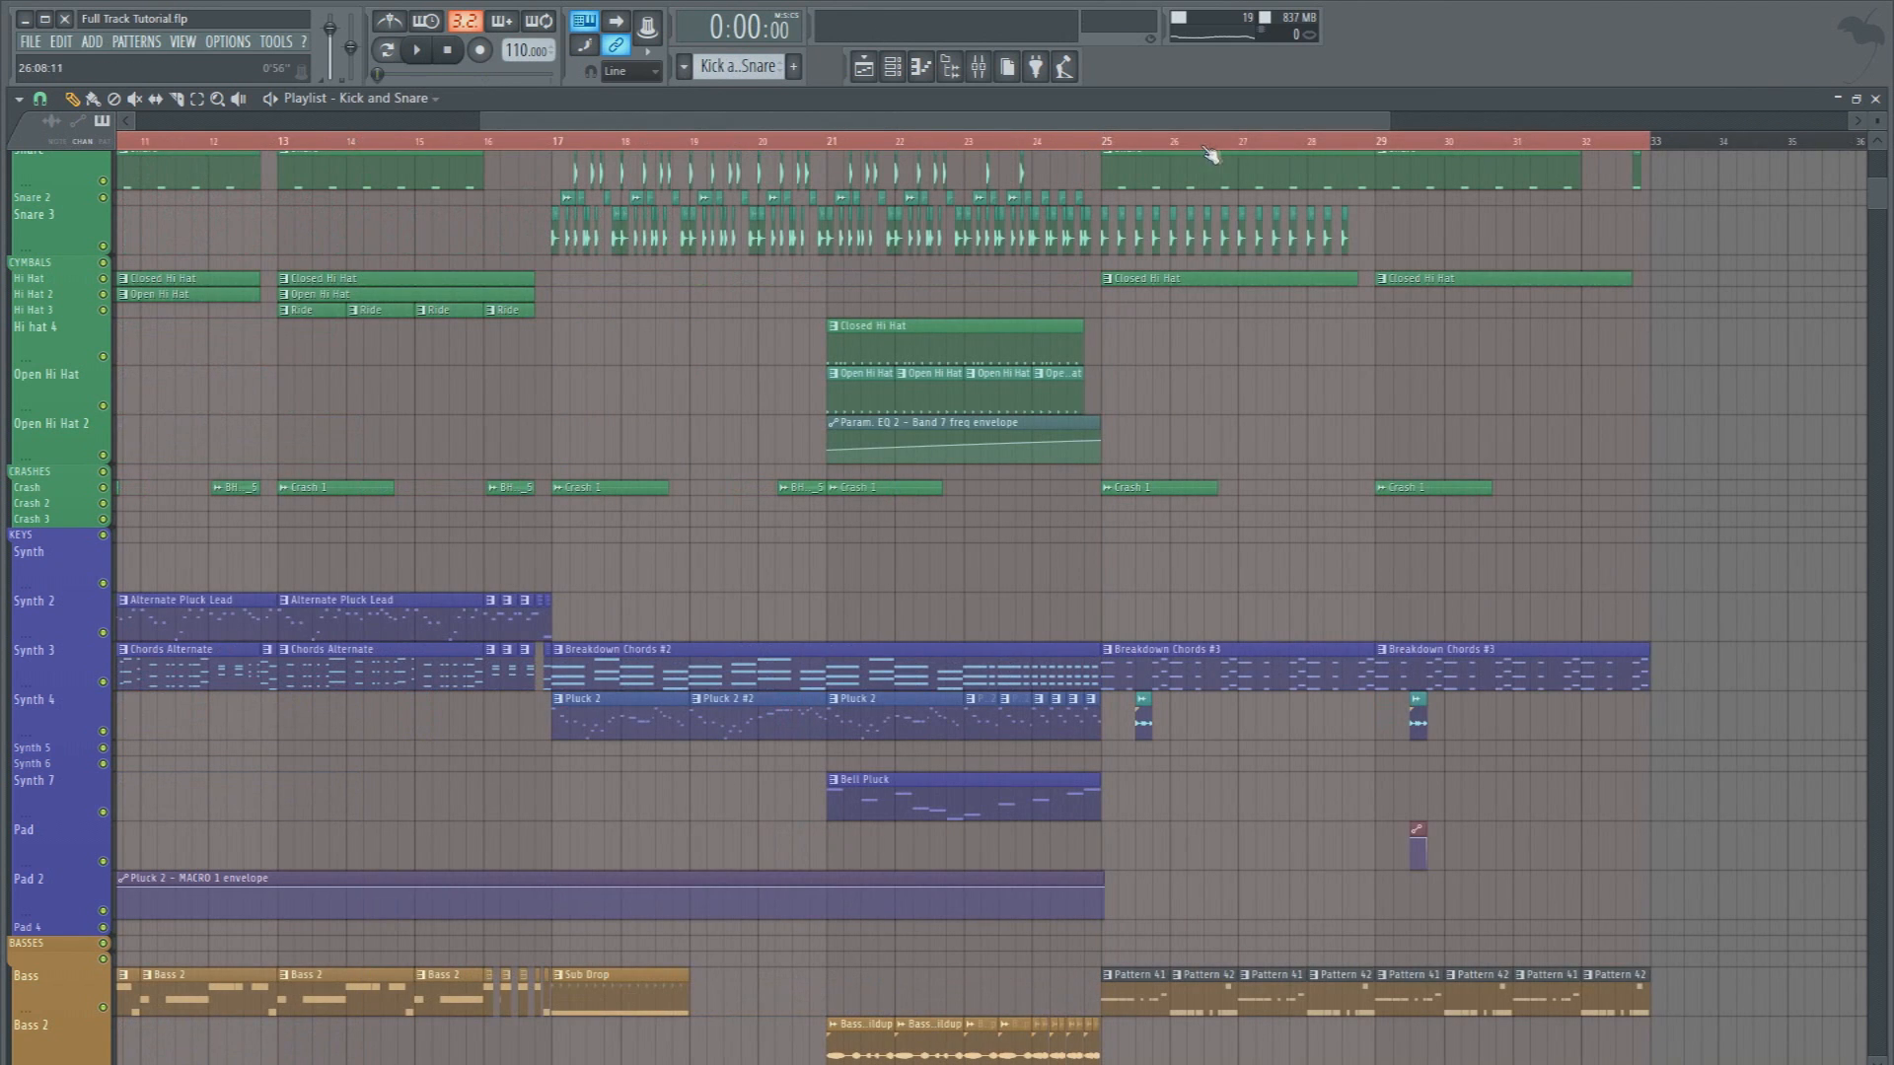
{"action": "scroll", "coordinate": [1282, 150], "scroll_direction": "up", "scroll_amount": 4}
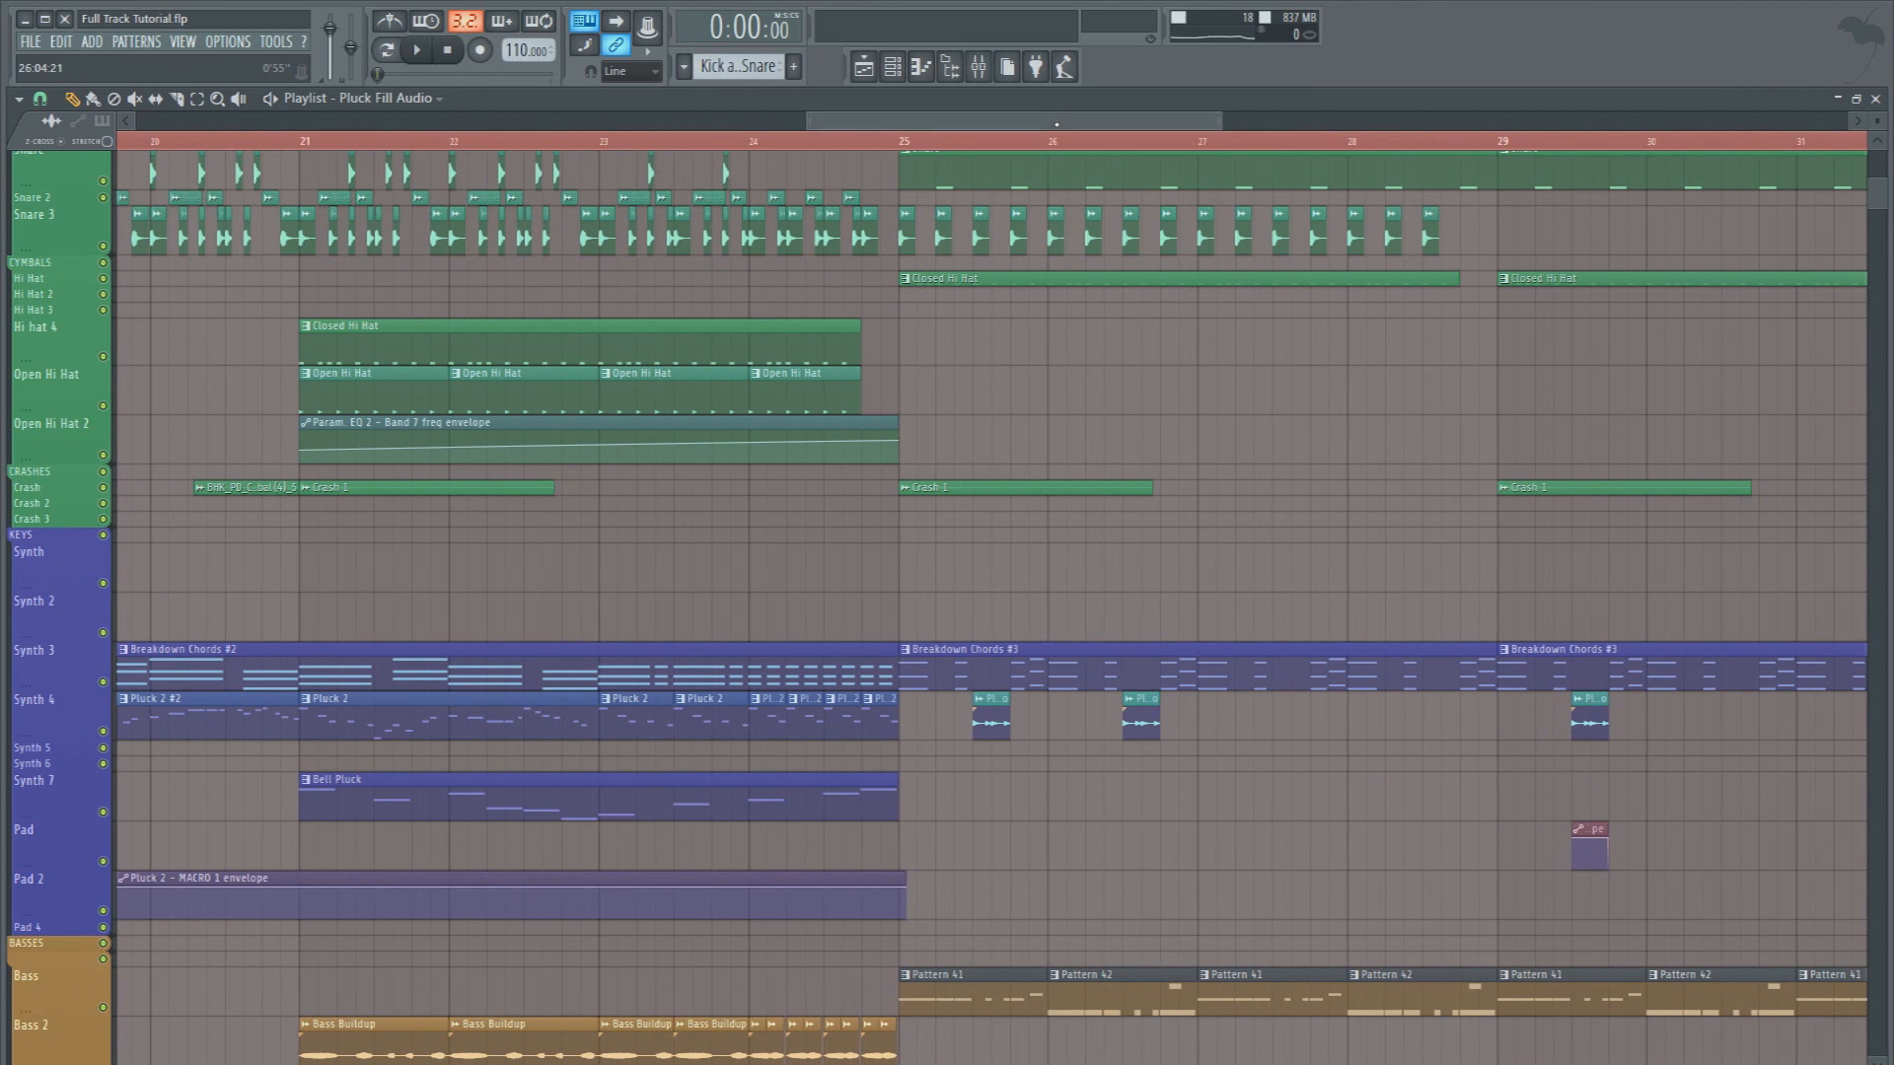
{"action": "scroll", "coordinate": [1306, 719], "scroll_direction": "right", "scroll_amount": 4}
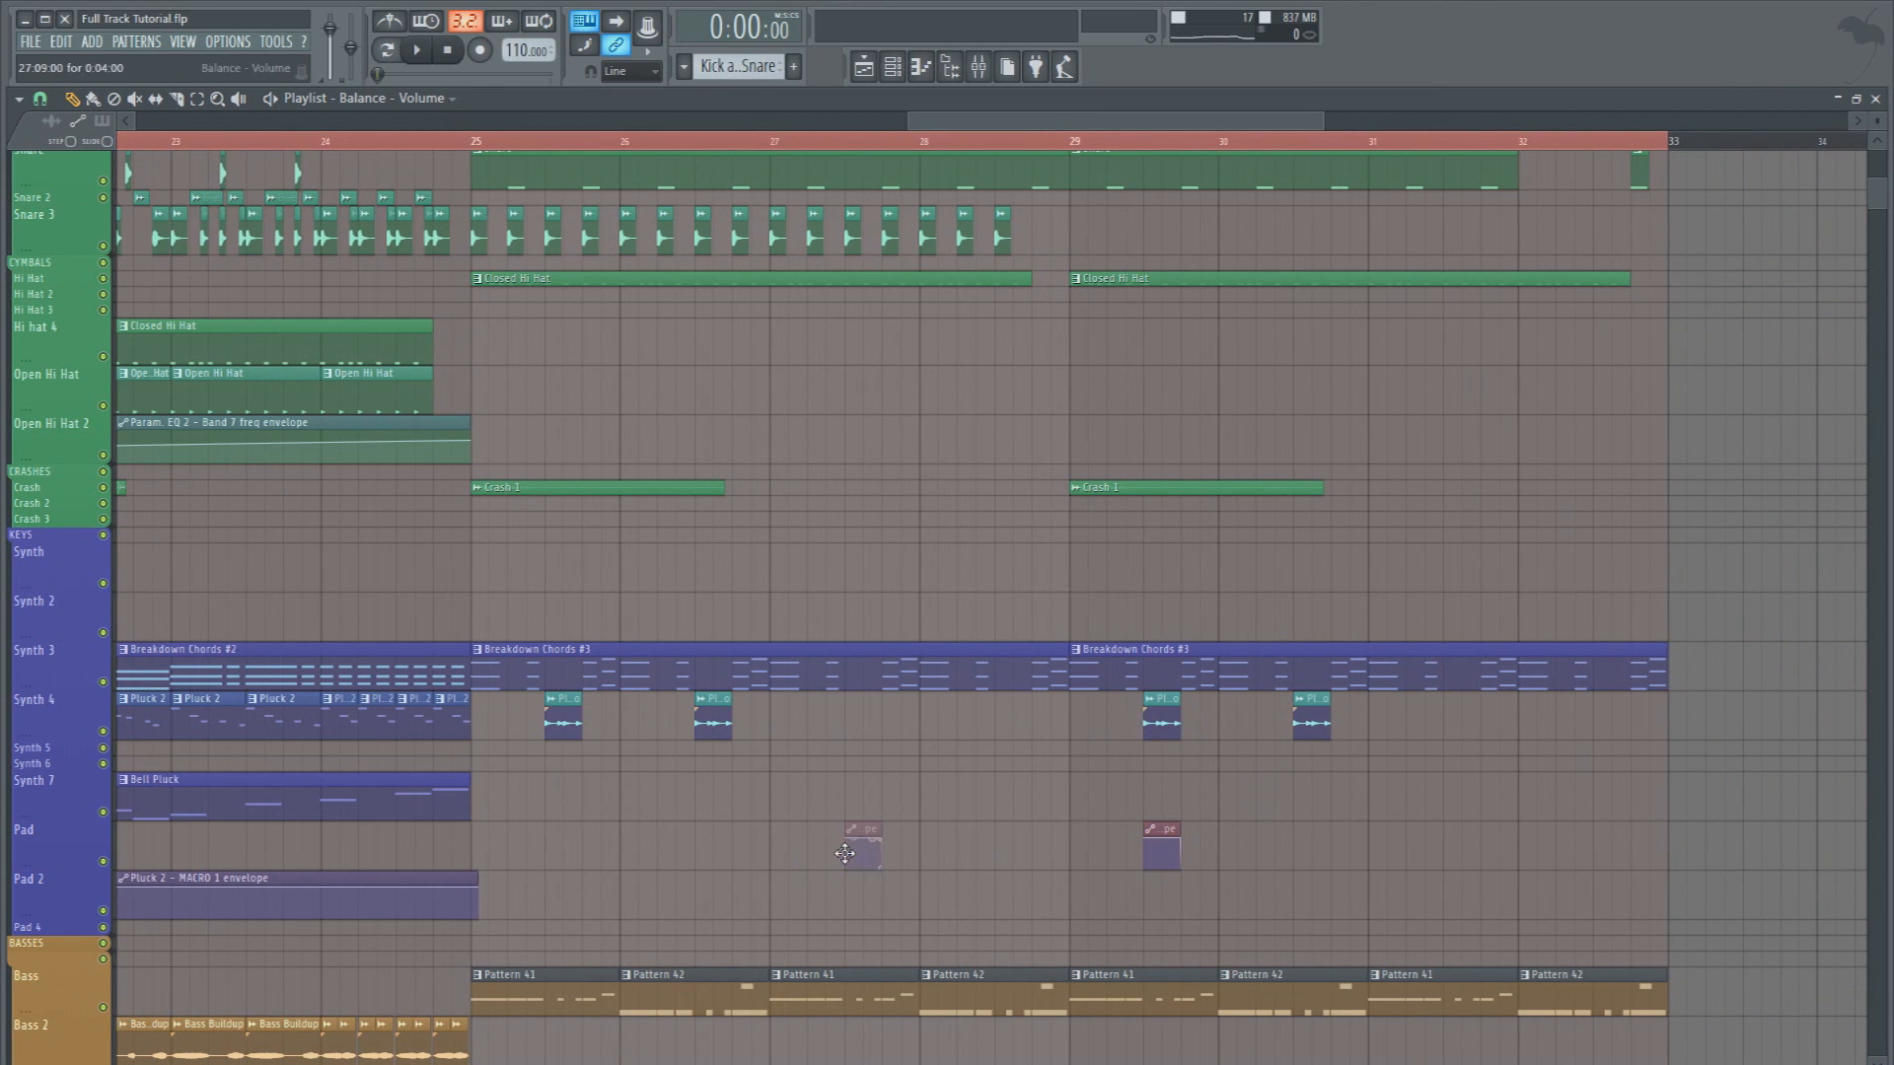
{"action": "mouse_move", "coordinate": [797, 148]}
{"action": "left_mouse_down"}
{"action": "mouse_move", "coordinate": [751, 144]}
{"action": "mouse_move", "coordinate": [771, 143]}
{"action": "left_mouse_up"}
{"action": "left_click", "coordinate": [283, 717]}
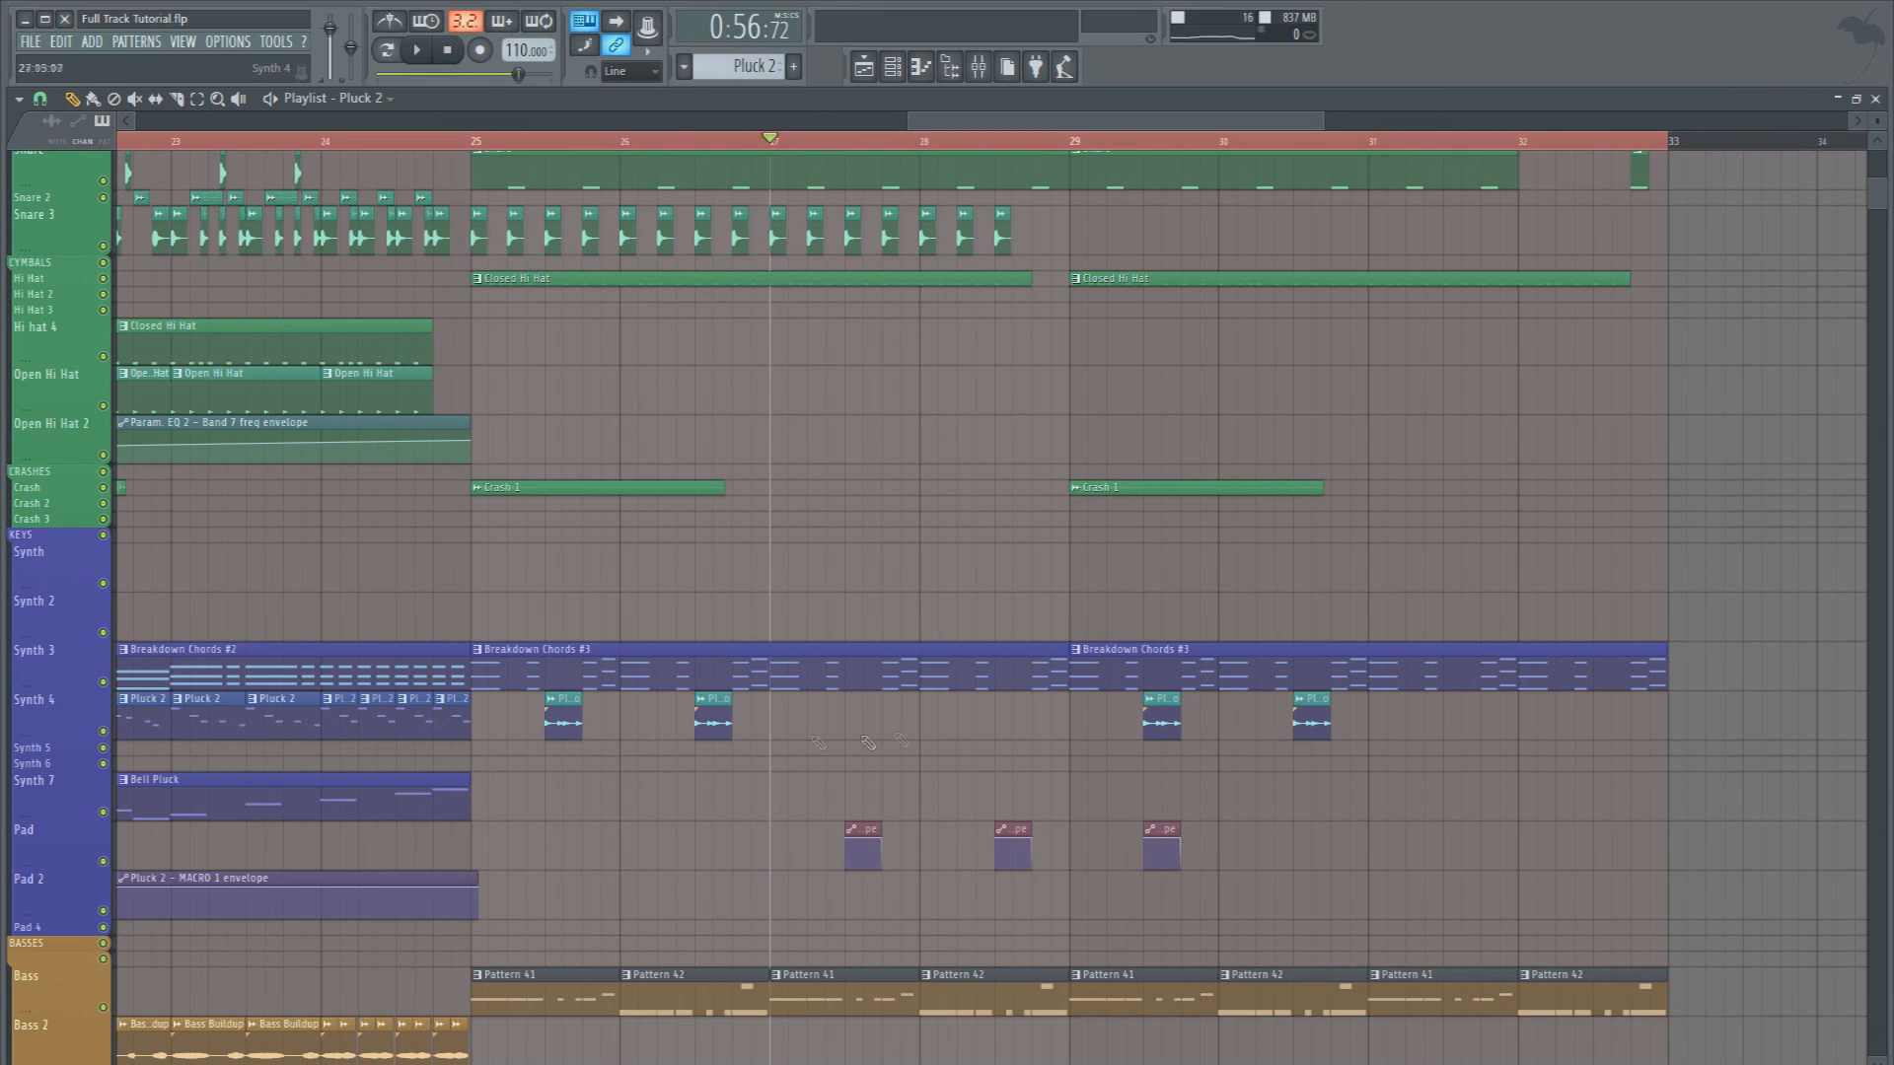
{"action": "left_click", "coordinate": [853, 730]}
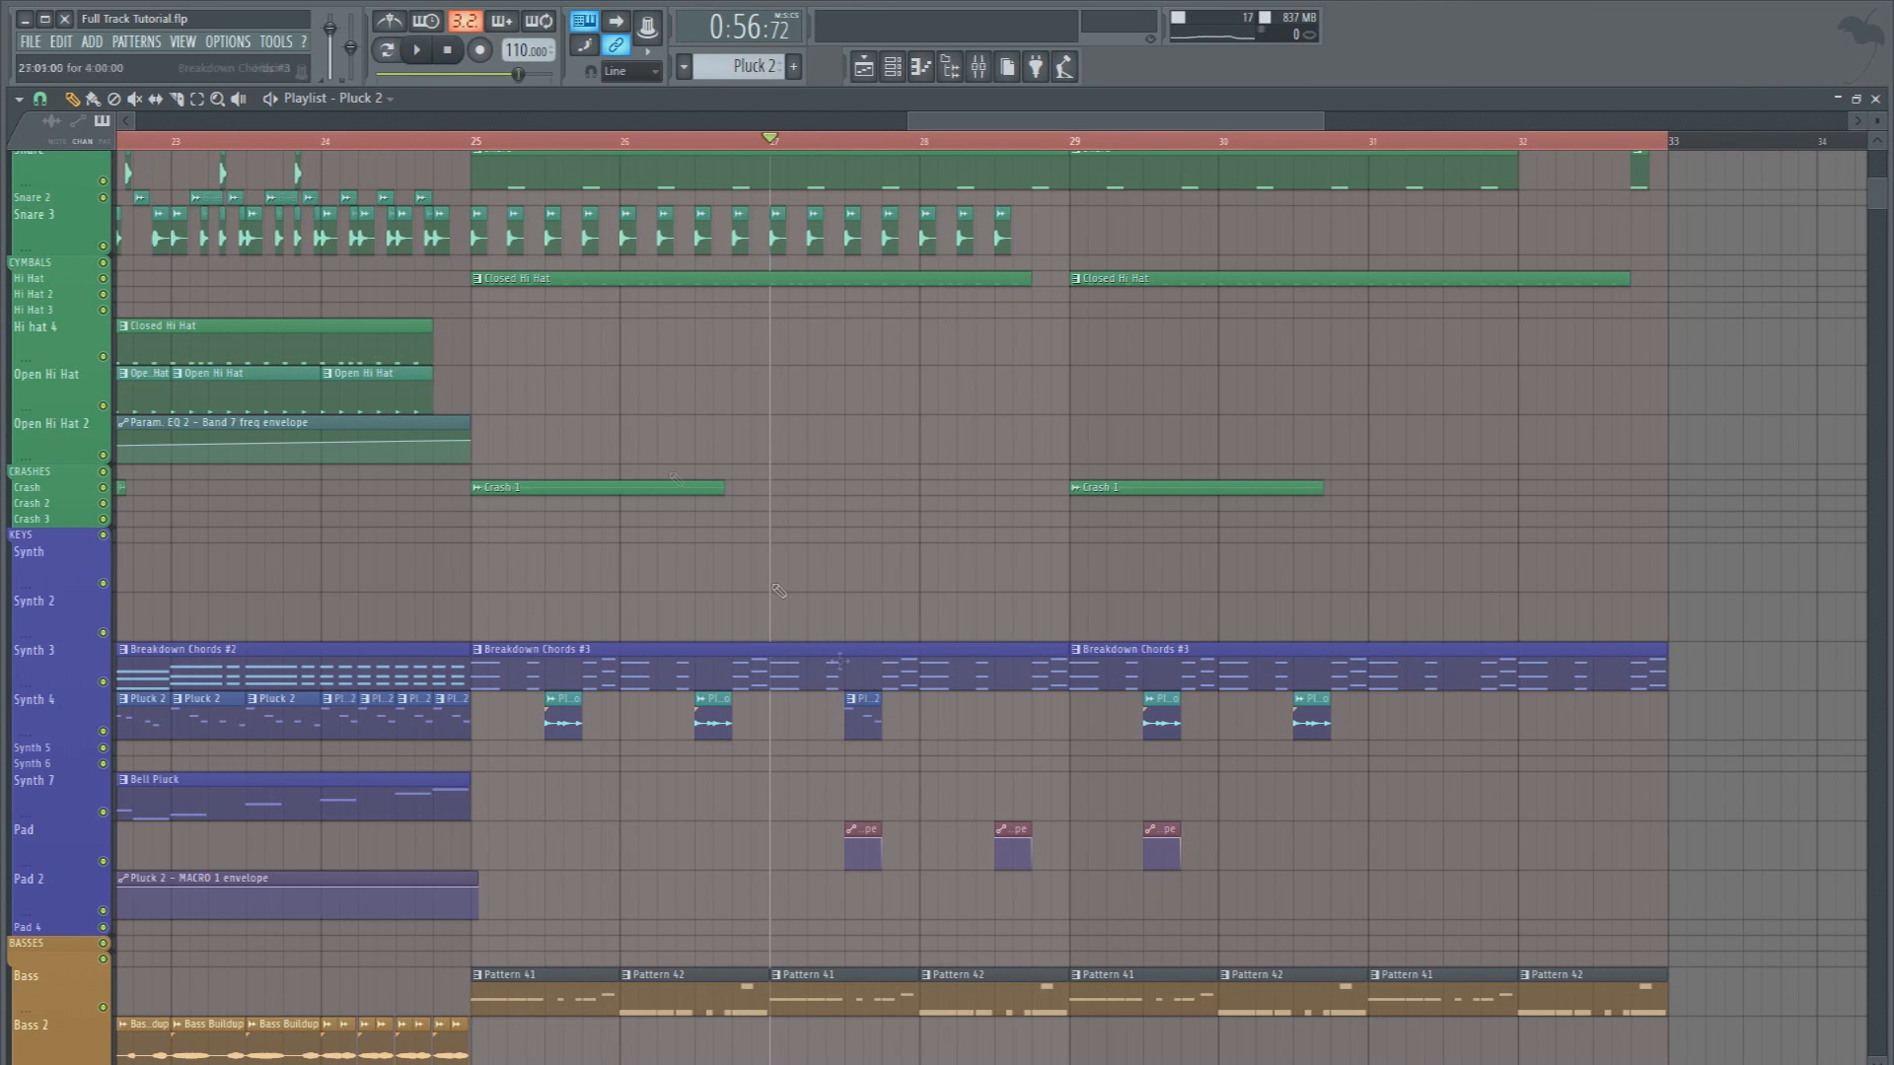
Audition the short Pluck 2 clip from 27:09 and slip its contents to use different notes
{"action": "left_click", "coordinate": [845, 145]}
{"action": "key", "text": "space"}
{"action": "key", "text": "space"}
{"action": "key", "text": "space"}
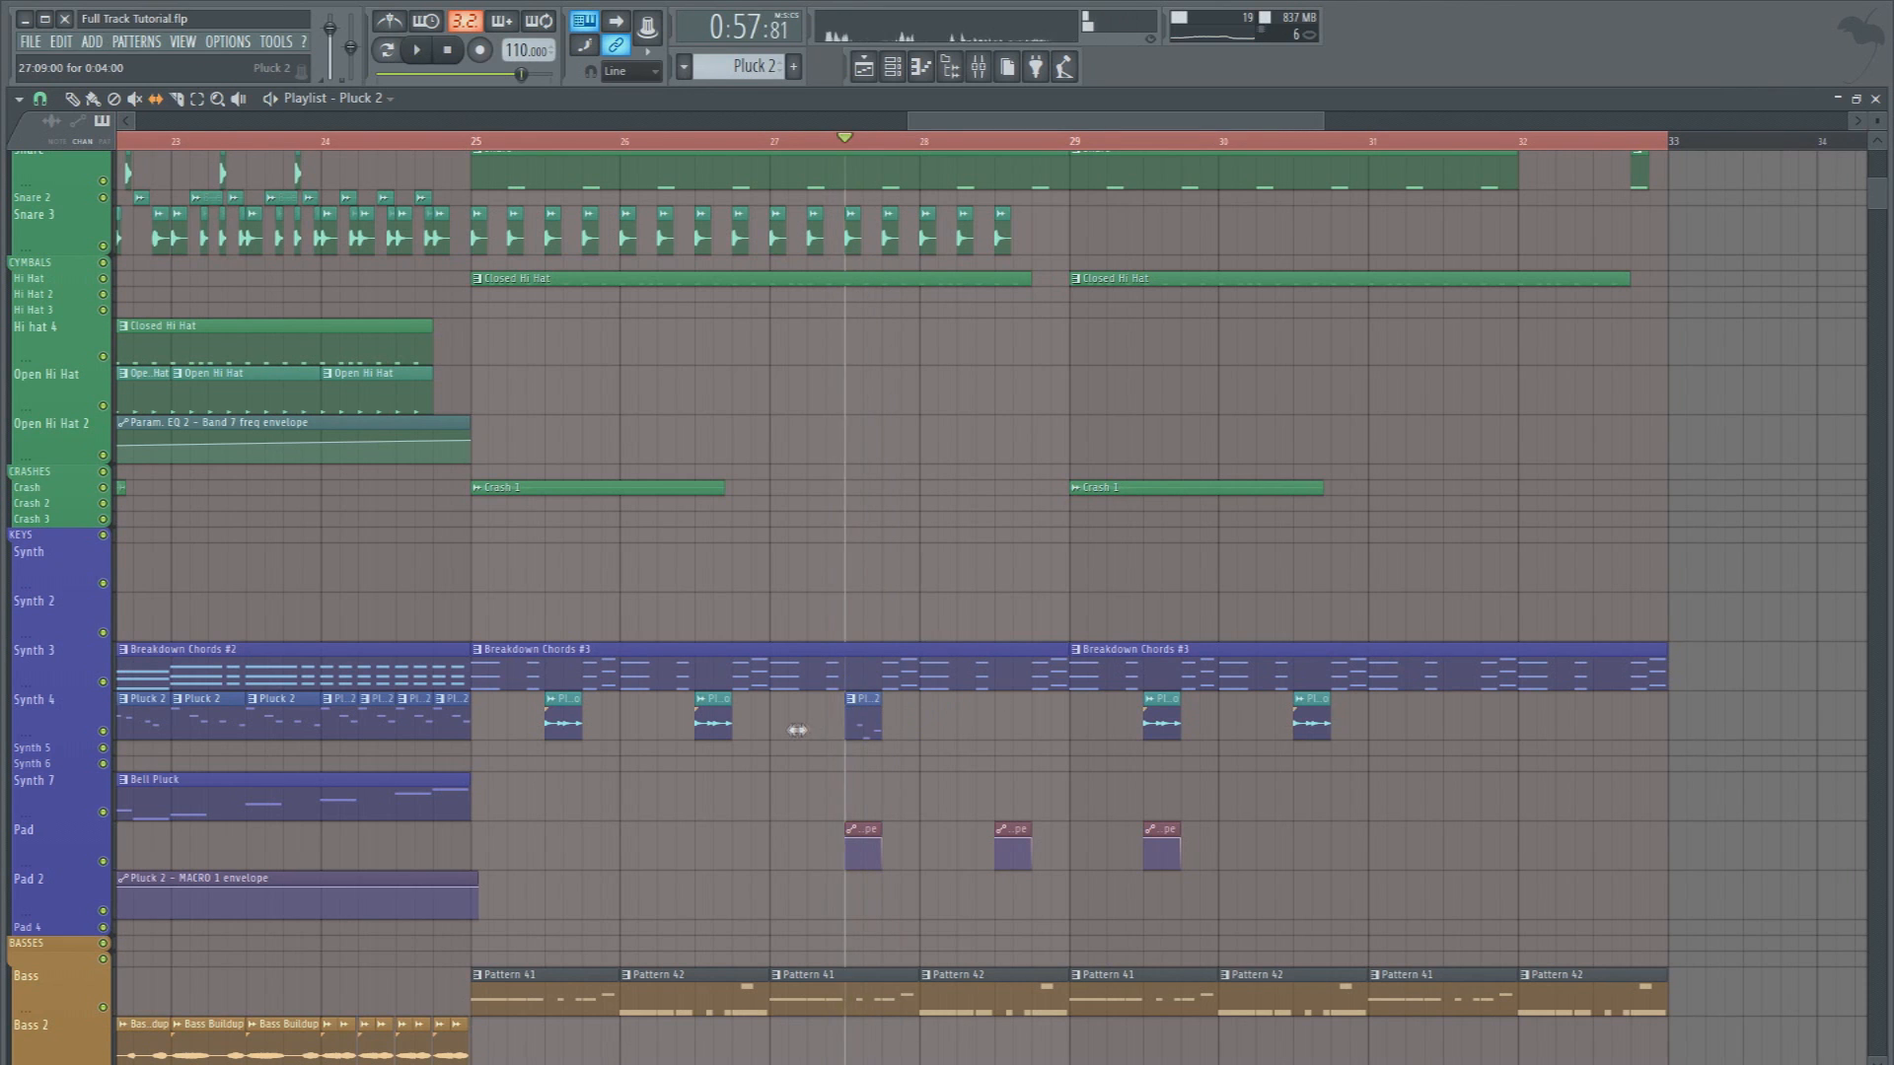
{"action": "key", "text": "space"}
Place a second short Pluck 2 clip at 28:09 on Synth 4 and audition it from there
{"action": "key", "text": "space"}
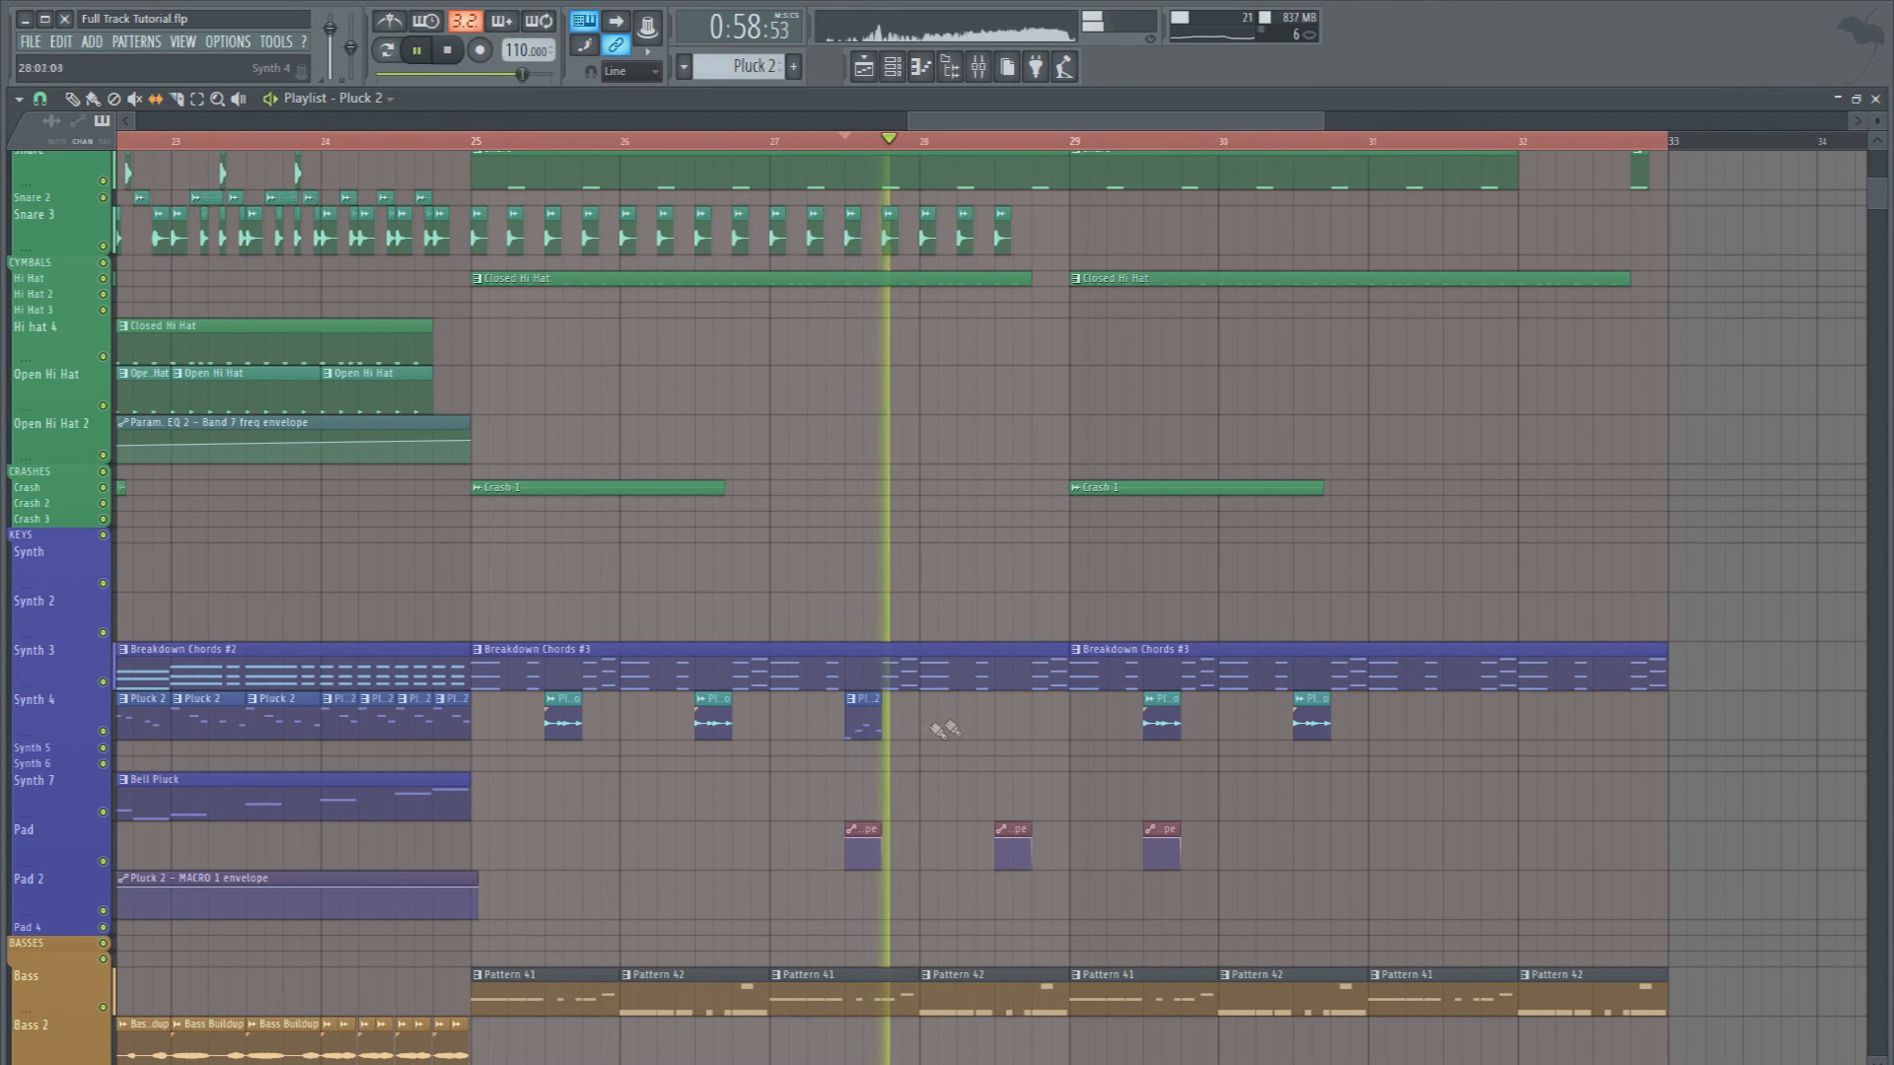
{"action": "left_click", "coordinate": [1001, 725]}
{"action": "key", "text": "space"}
{"action": "key", "text": "space"}
{"action": "left_click", "coordinate": [998, 141]}
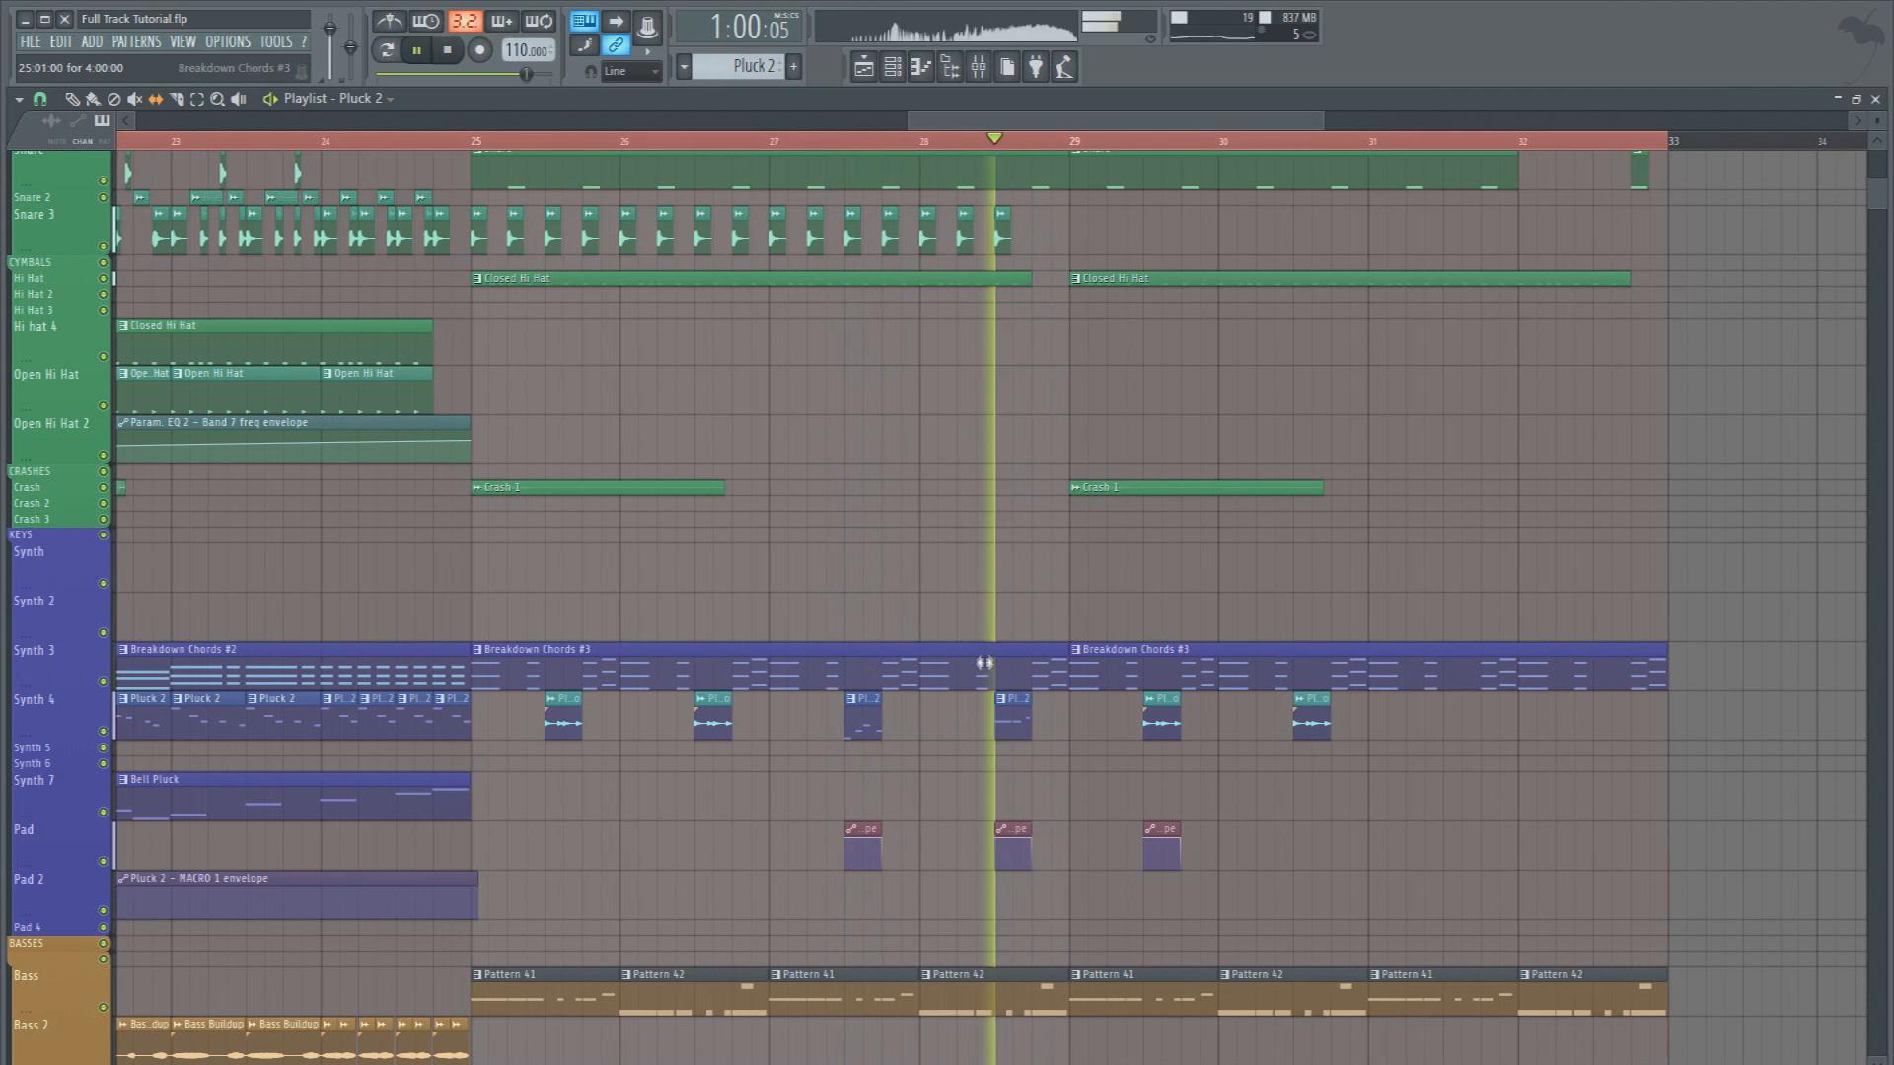
{"action": "key", "text": "space"}
{"action": "key", "text": "space"}
Slip the contents of the Pluck 2 clip at 28:09 to other notes, auditioning them repeatedly
{"action": "key", "text": "space"}
{"action": "mouse_move", "coordinate": [1006, 719]}
{"action": "left_mouse_down"}
{"action": "mouse_move", "coordinate": [939, 726]}
{"action": "mouse_move", "coordinate": [1179, 713]}
{"action": "left_mouse_up"}
{"action": "key", "text": "space"}
{"action": "key", "text": "space"}
{"action": "key", "text": "space"}
{"action": "key", "text": "space"}
{"action": "key", "text": "space"}
{"action": "key", "text": "space"}
{"action": "key", "text": "space"}
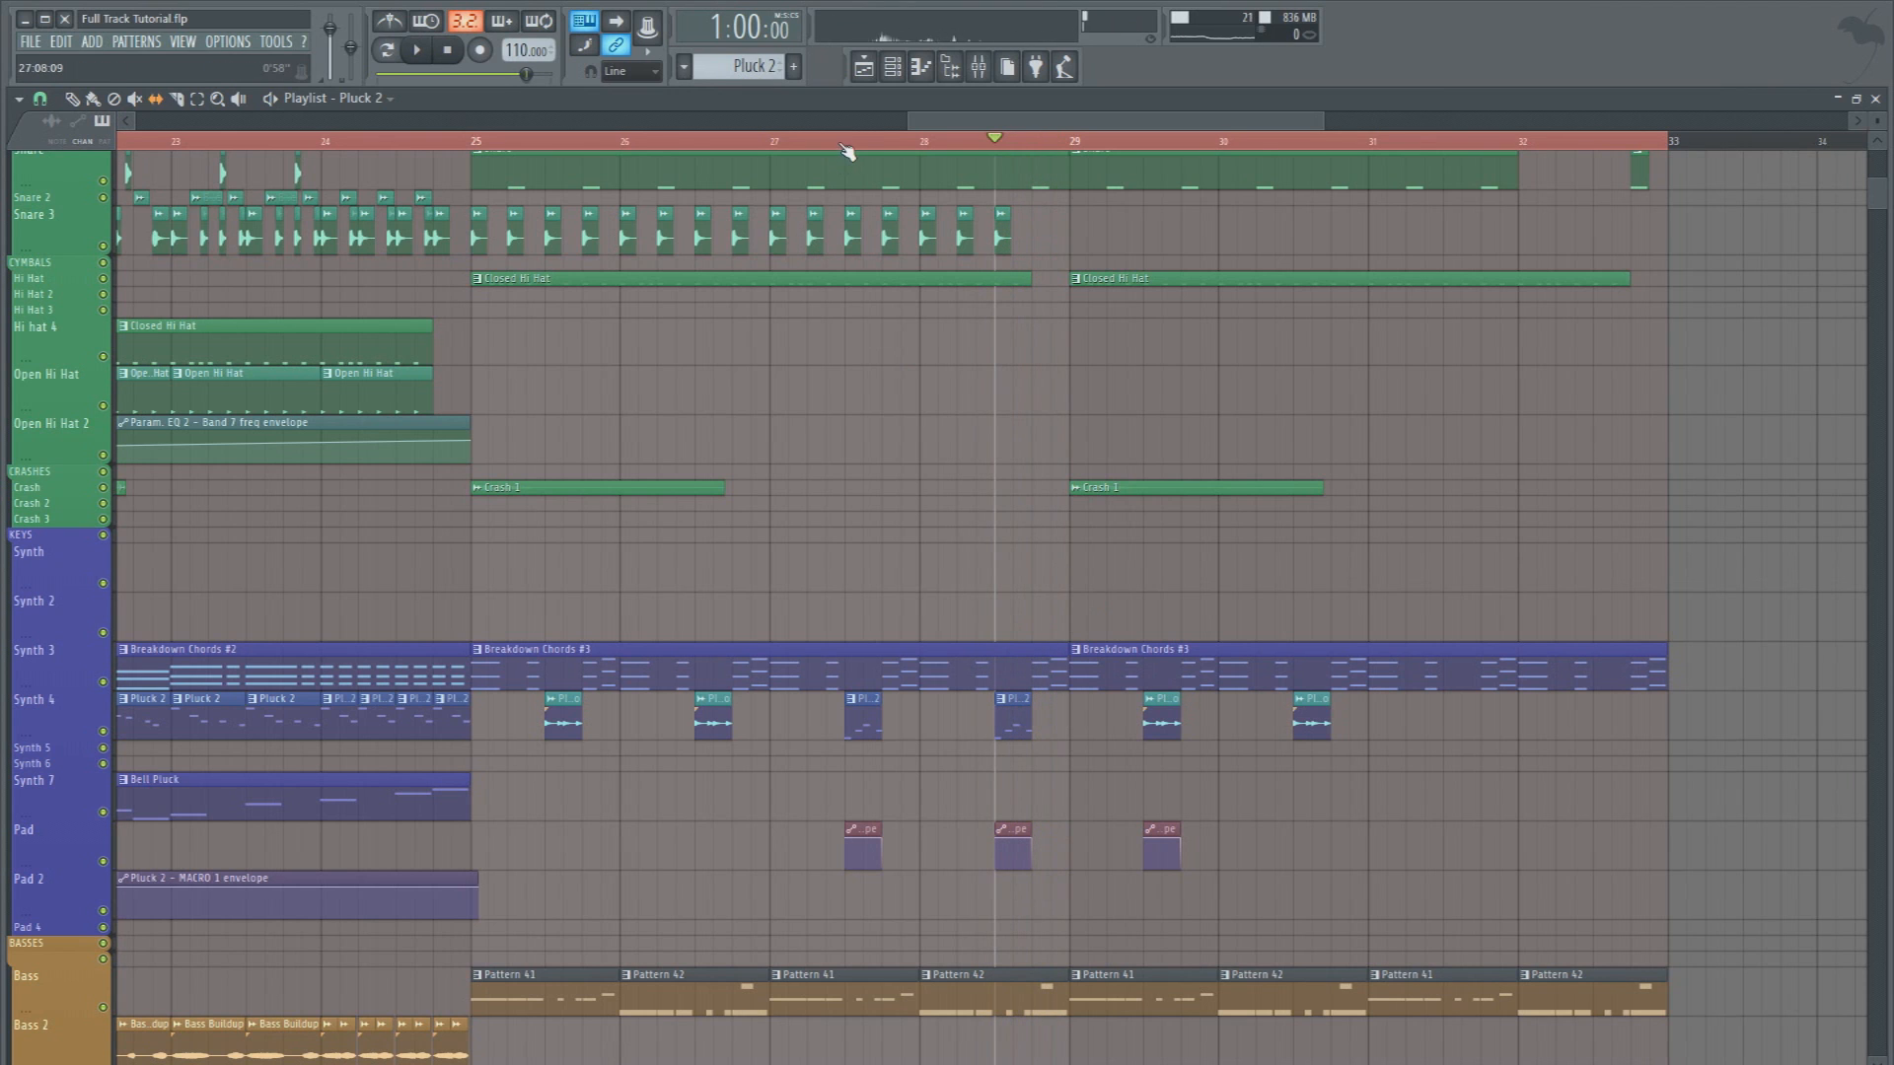
Replay the two Pluck 2 fills from 27:09 to check how they follow each other
{"action": "key", "text": "space"}
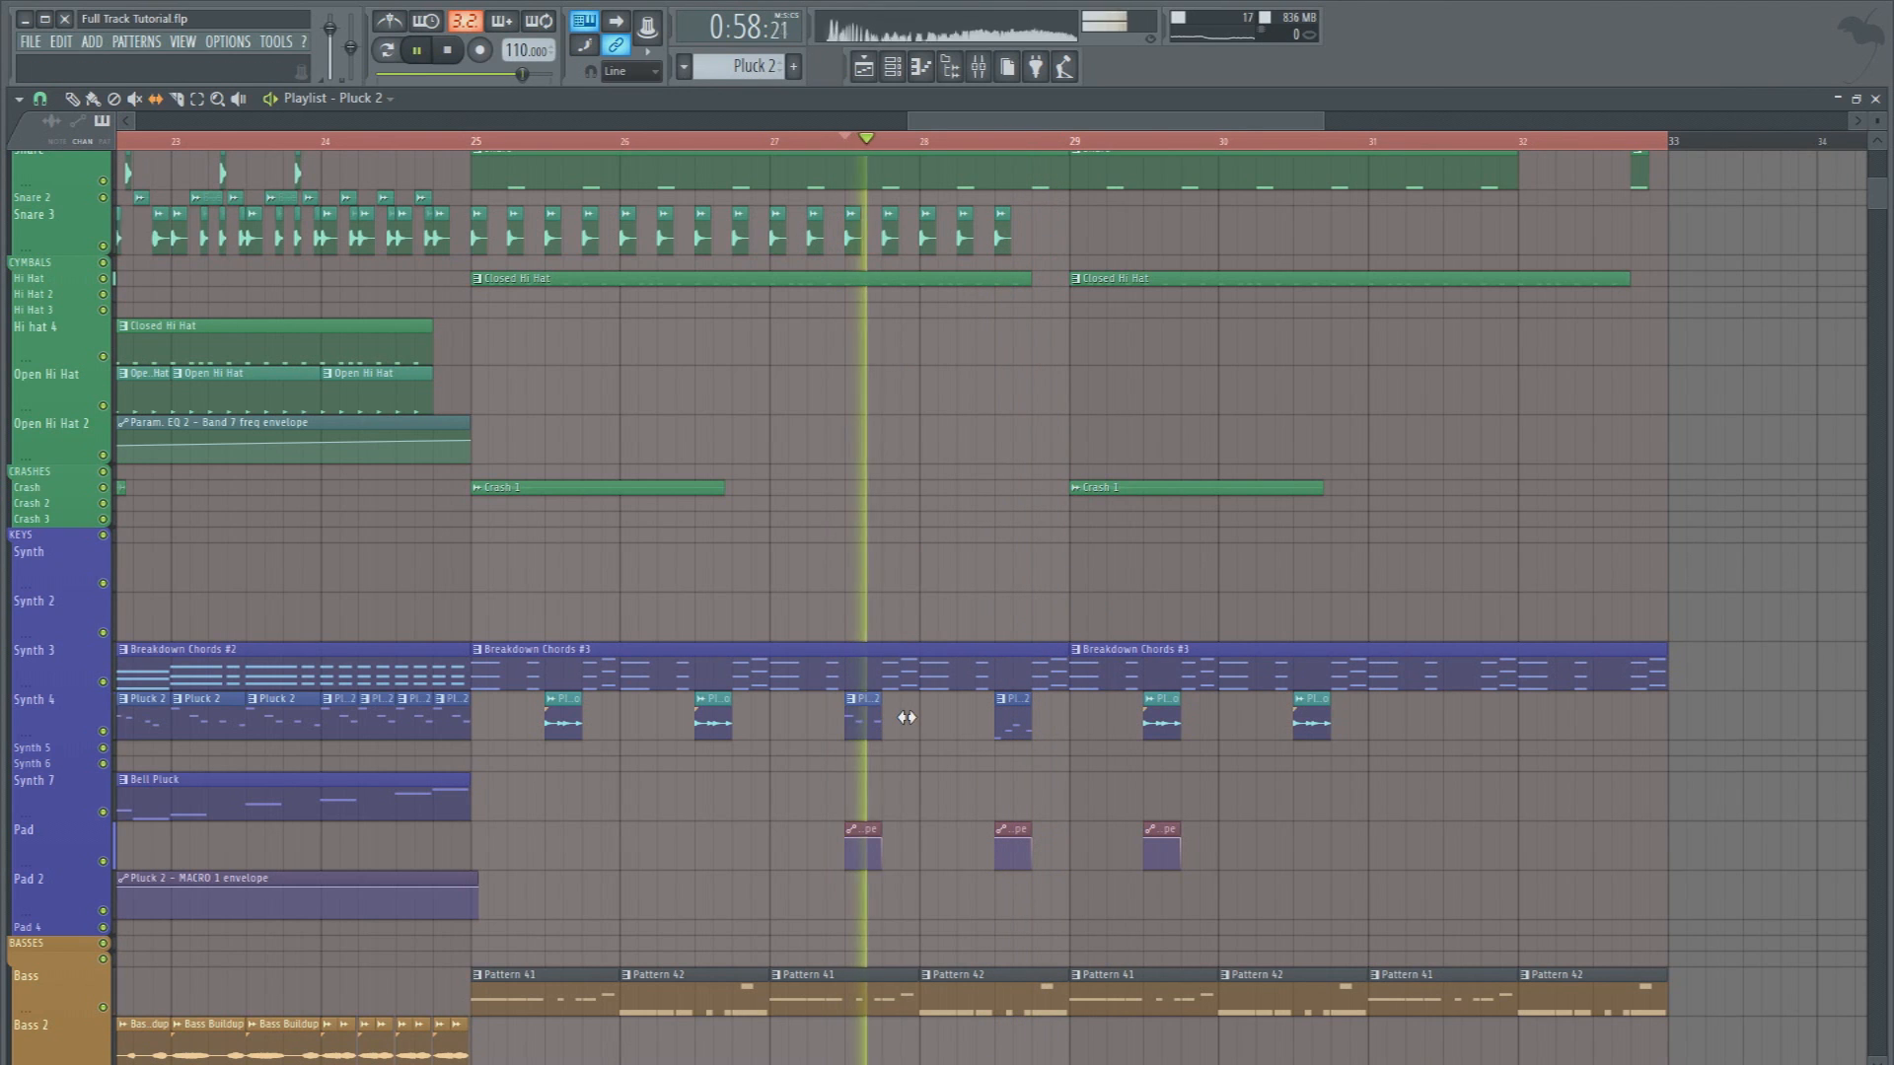
{"action": "key", "text": "space"}
{"action": "key", "text": "space"}
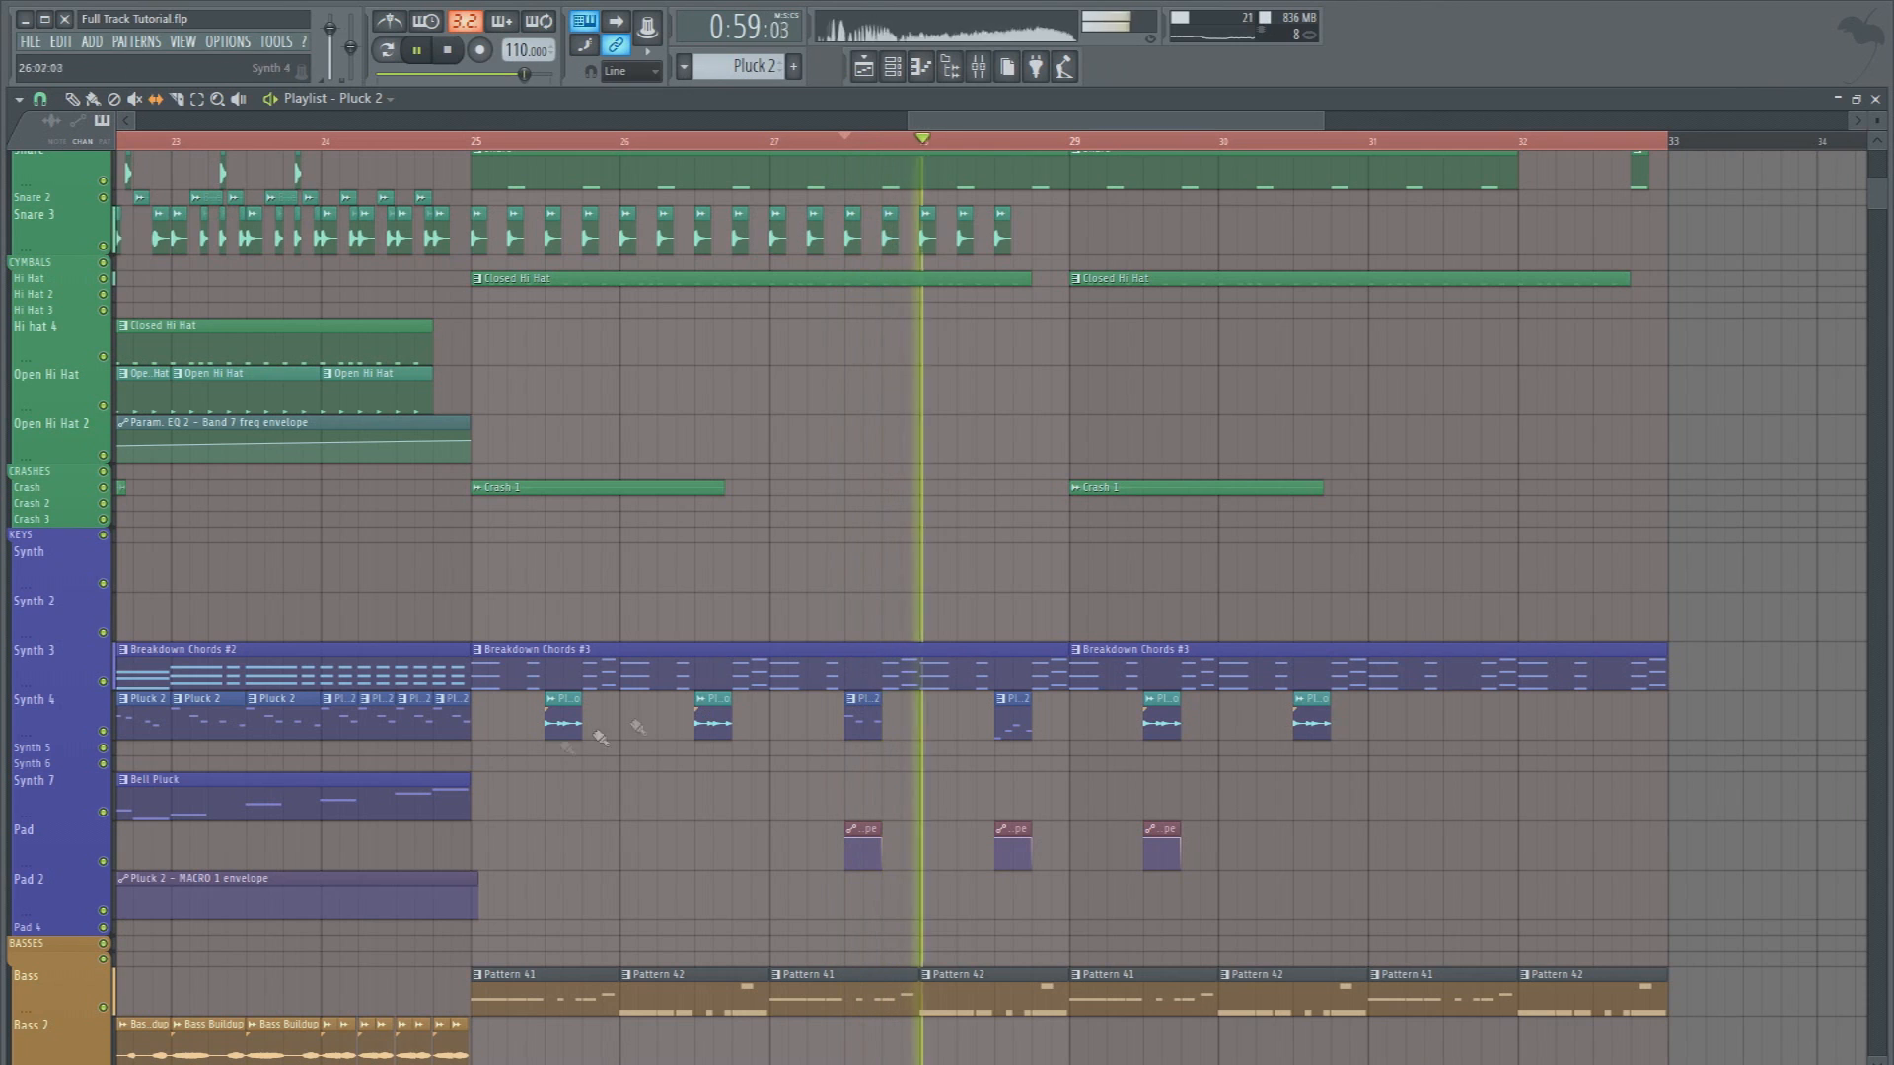
{"action": "key", "text": "space"}
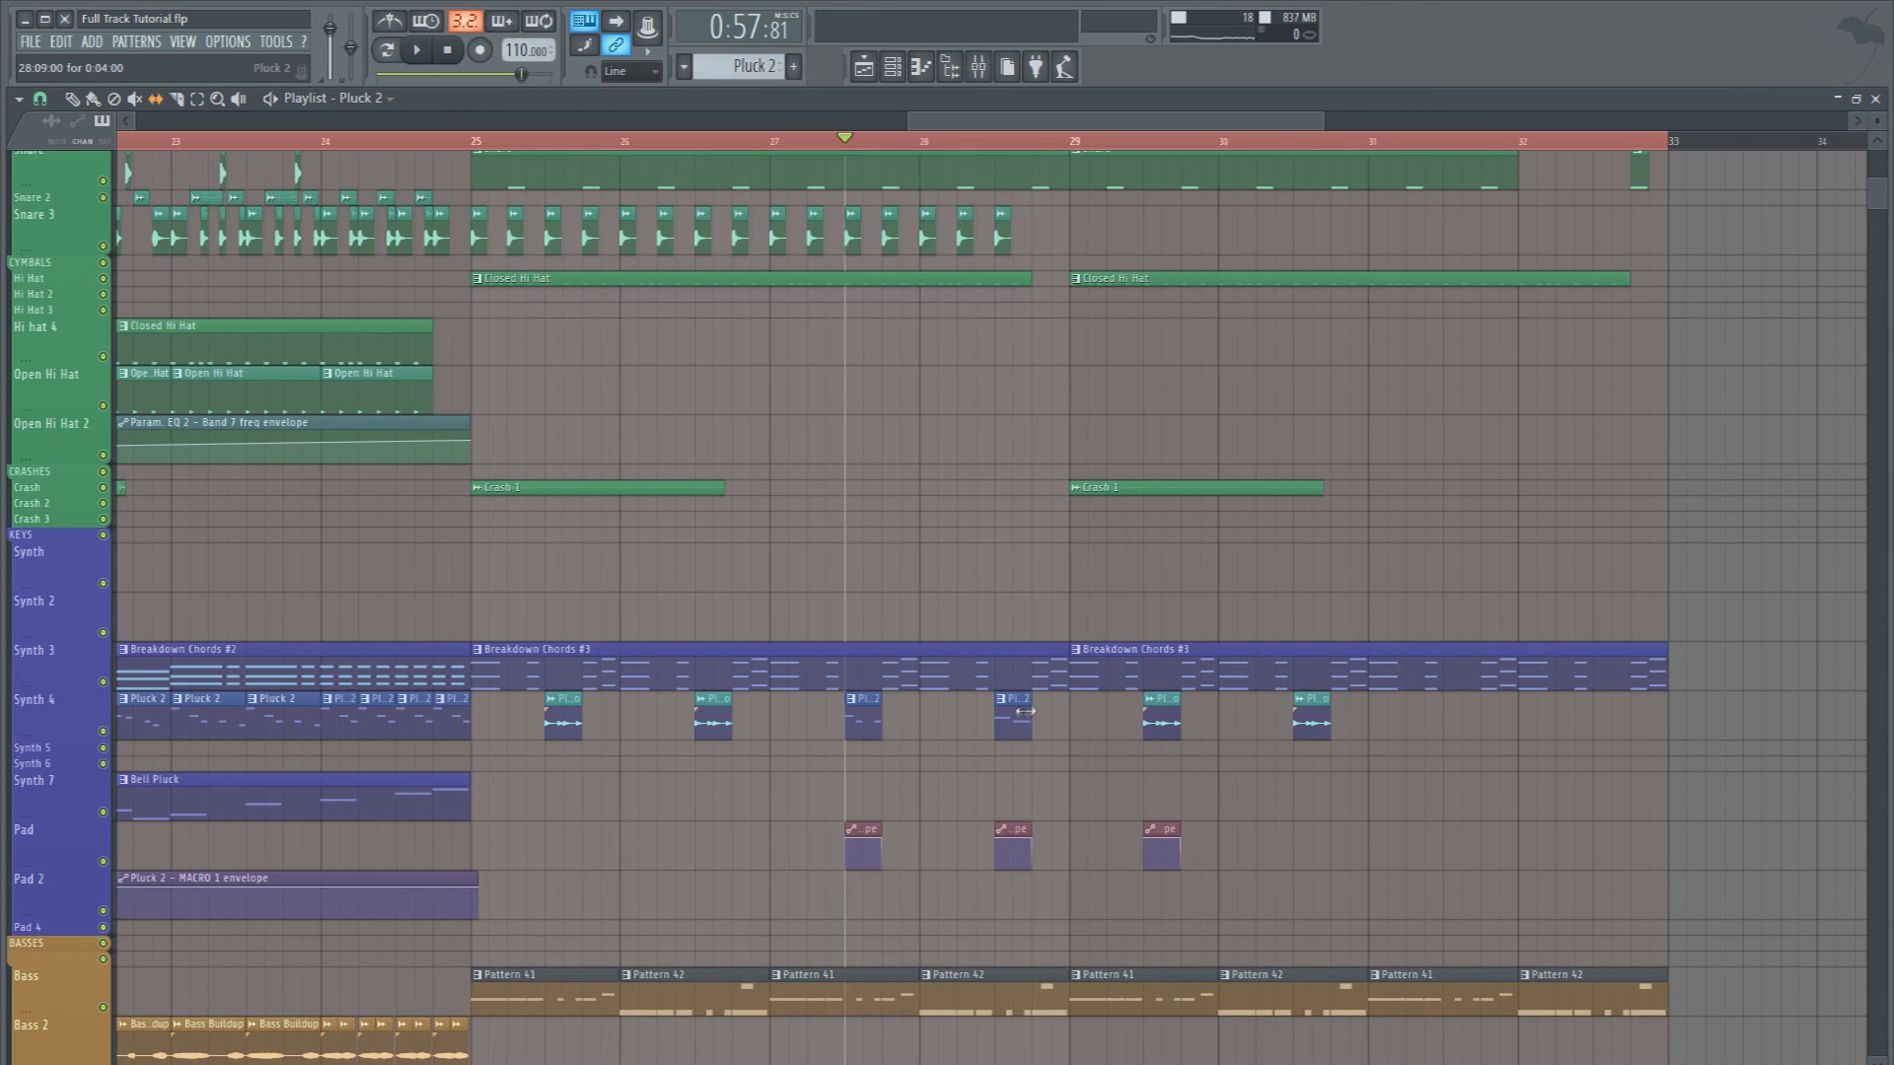
Try extending the Pluck 2 clip at 28:09 to a length of 0:08:00 with another automation clip beneath its second half
{"action": "key", "text": "space"}
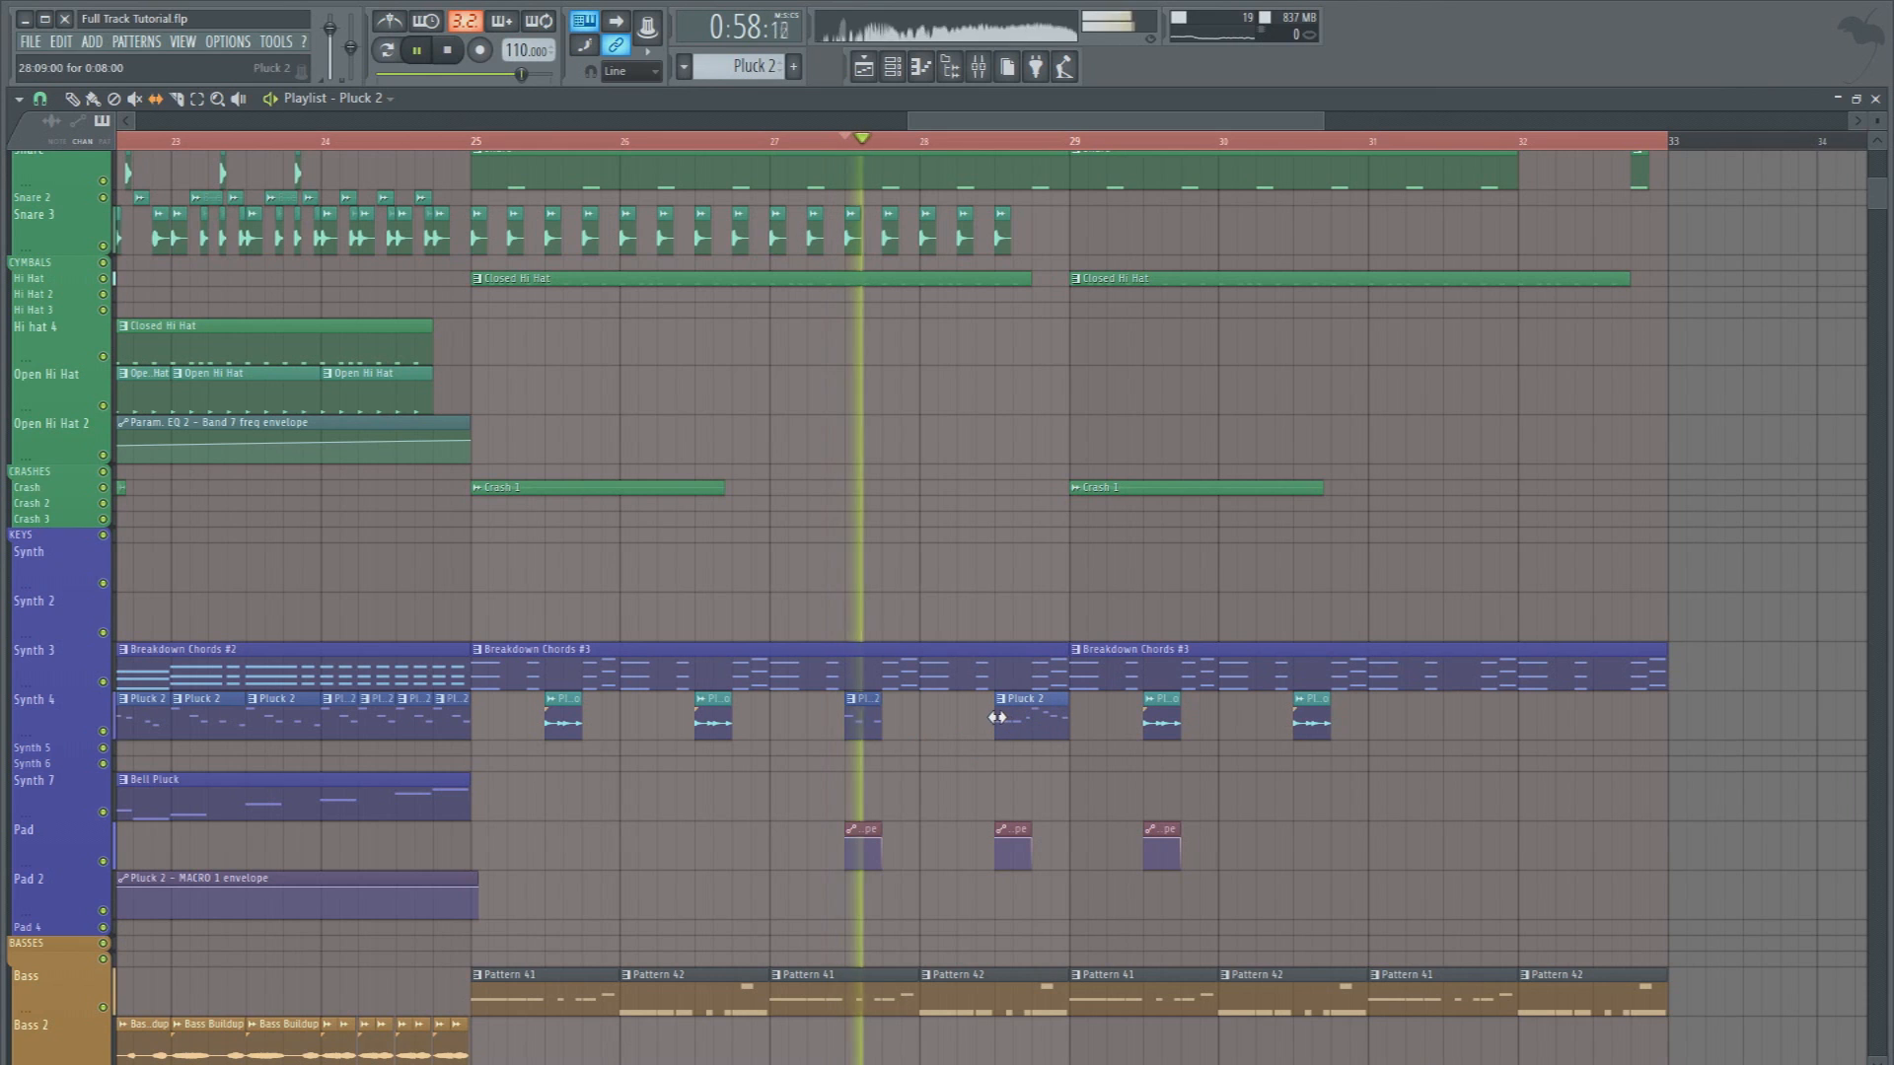
{"action": "left_click", "coordinate": [1034, 833]}
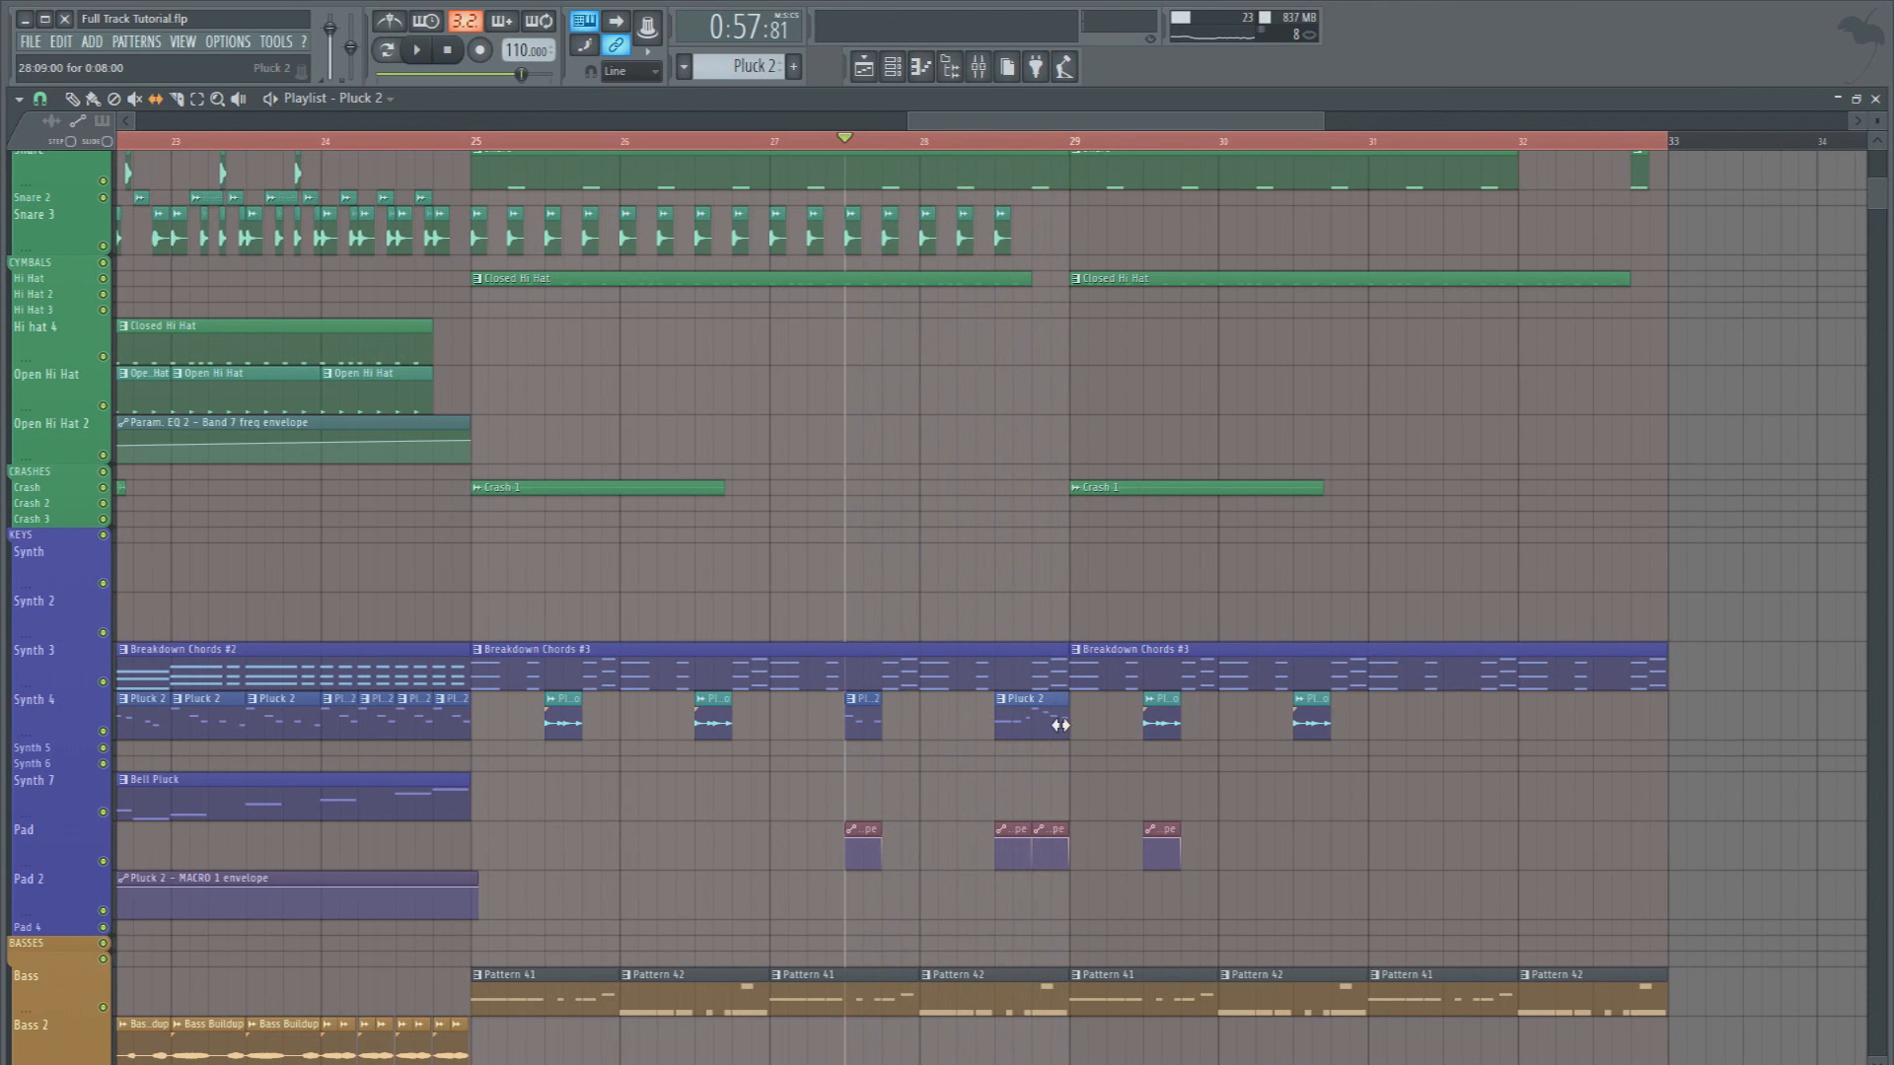
{"action": "key", "text": "space"}
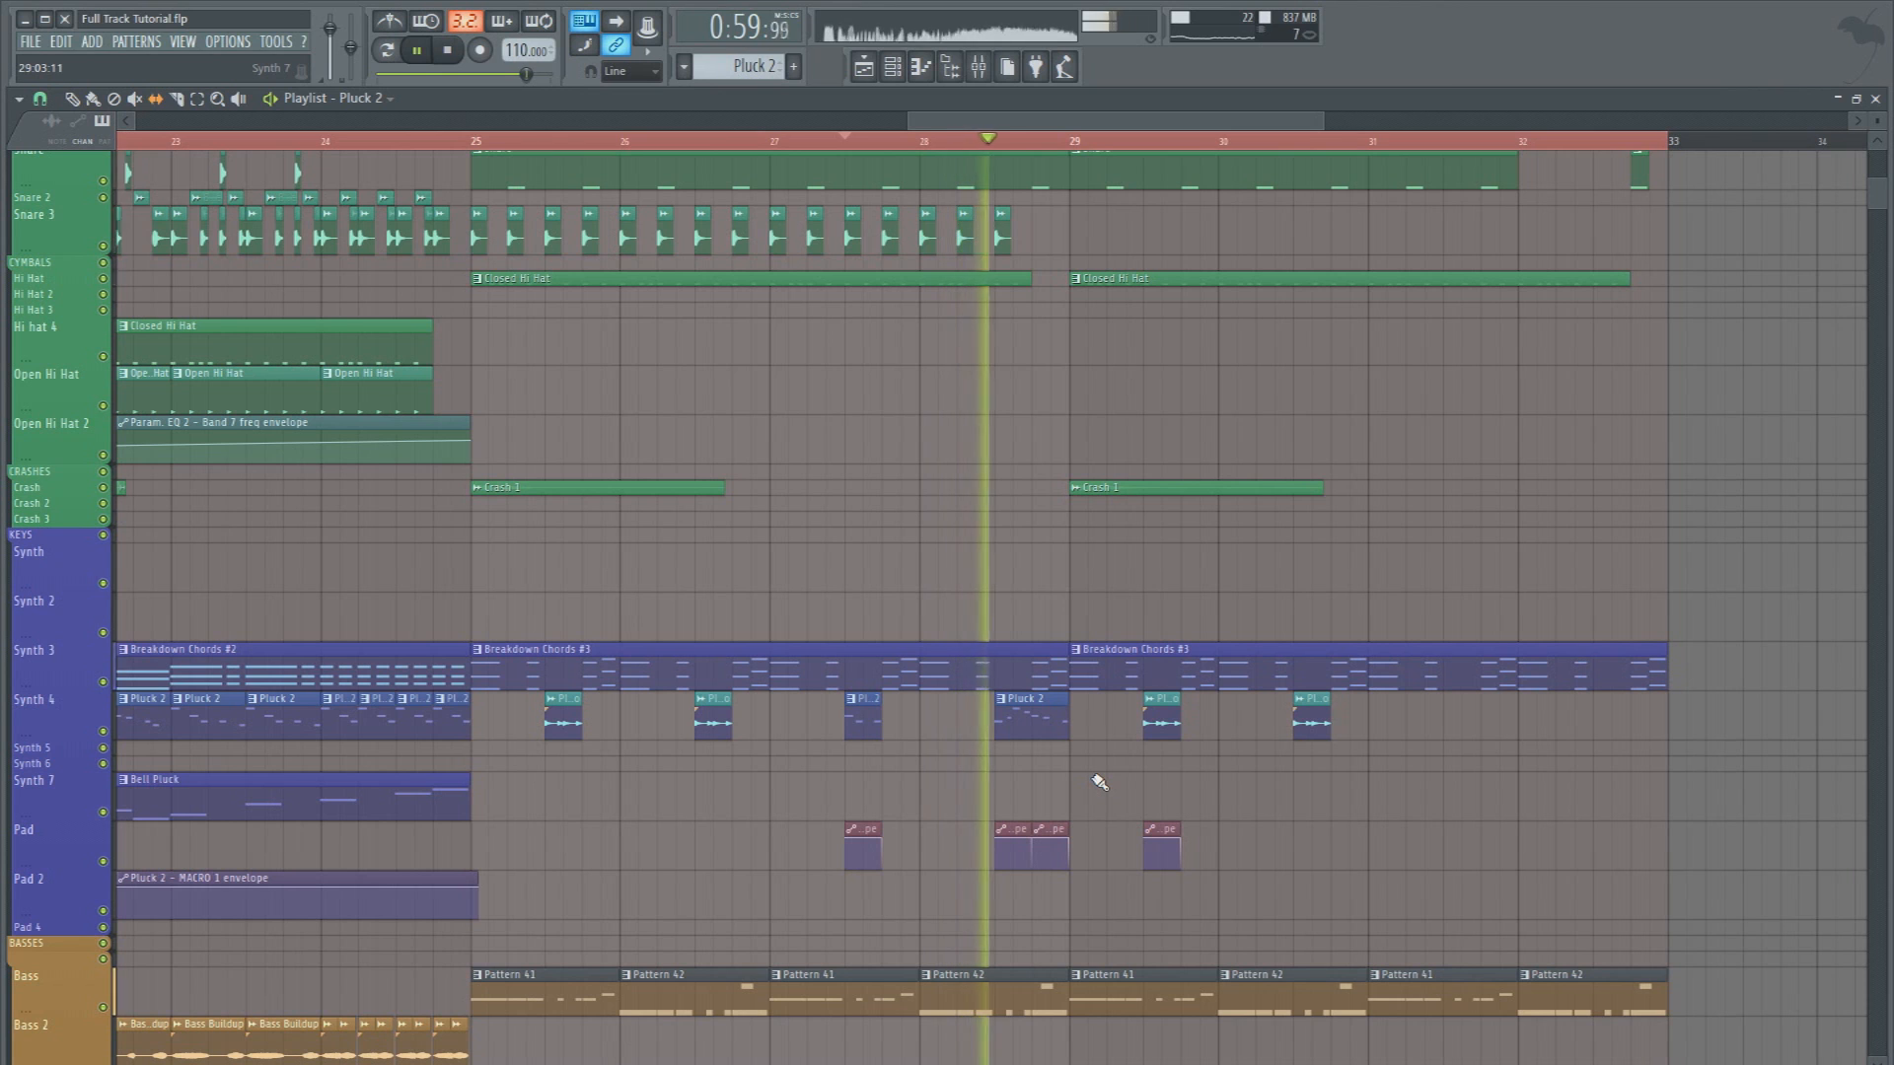
{"action": "key", "text": "space"}
Solo the Synth 4 and Pad tracks and play them with bars 27 to 29 selected
{"action": "right_click", "coordinate": [103, 731]}
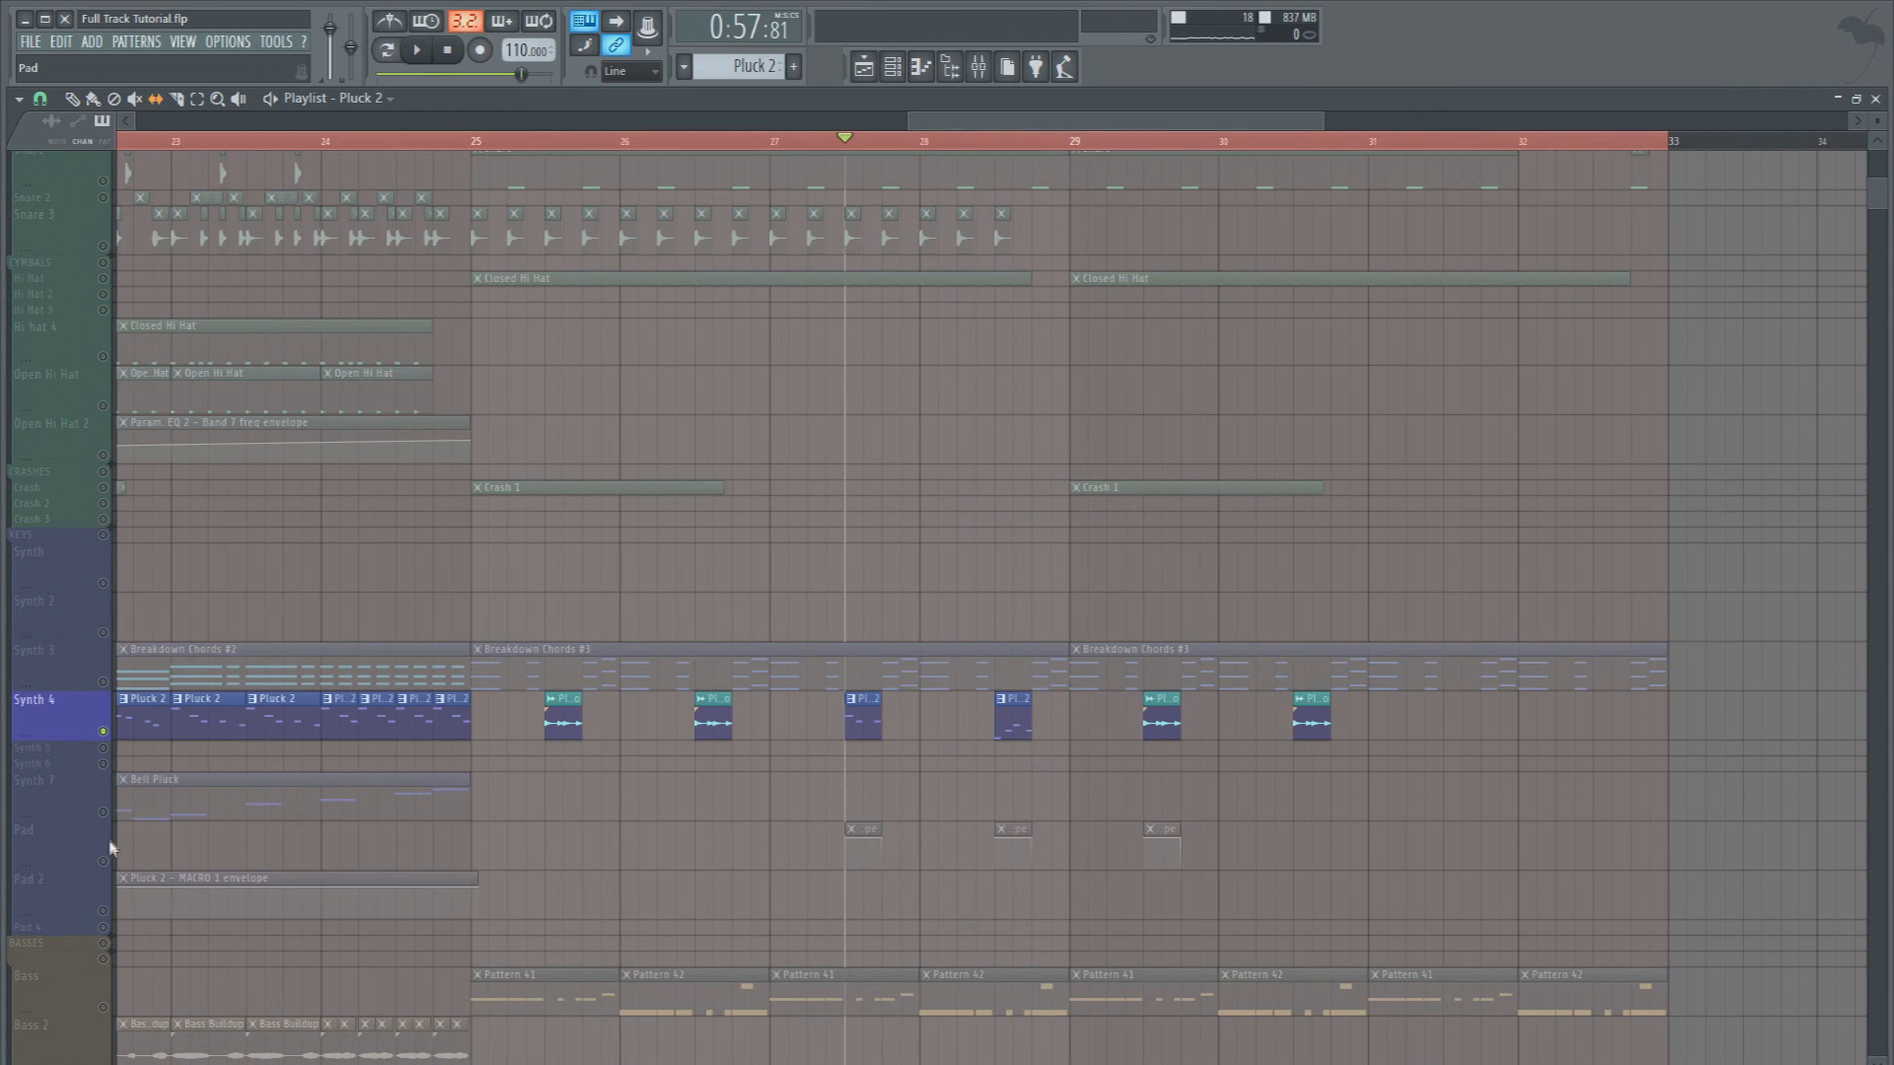
{"action": "left_click", "coordinate": [103, 812]}
{"action": "left_click", "coordinate": [103, 811]}
{"action": "left_click", "coordinate": [102, 861]}
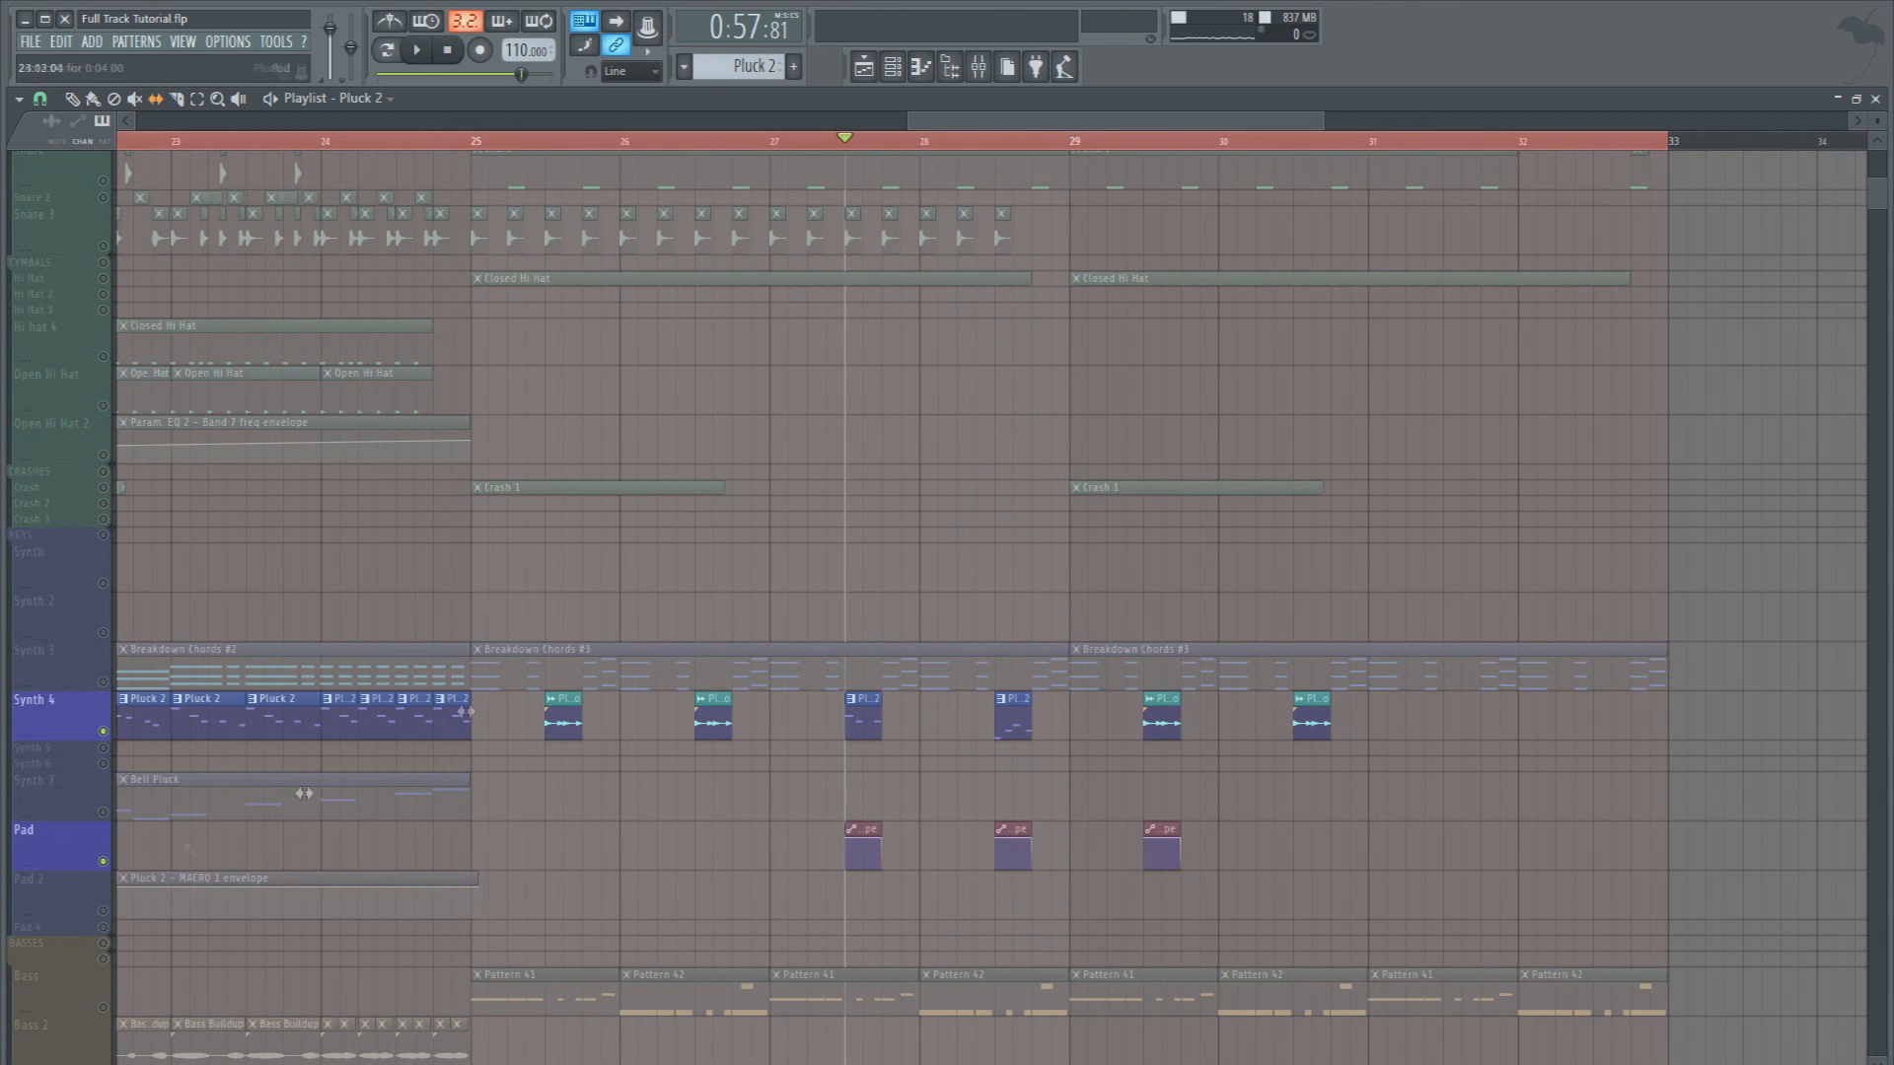
{"action": "left_click_drag", "start_coordinate": [778, 148], "coordinate": [1062, 148]}
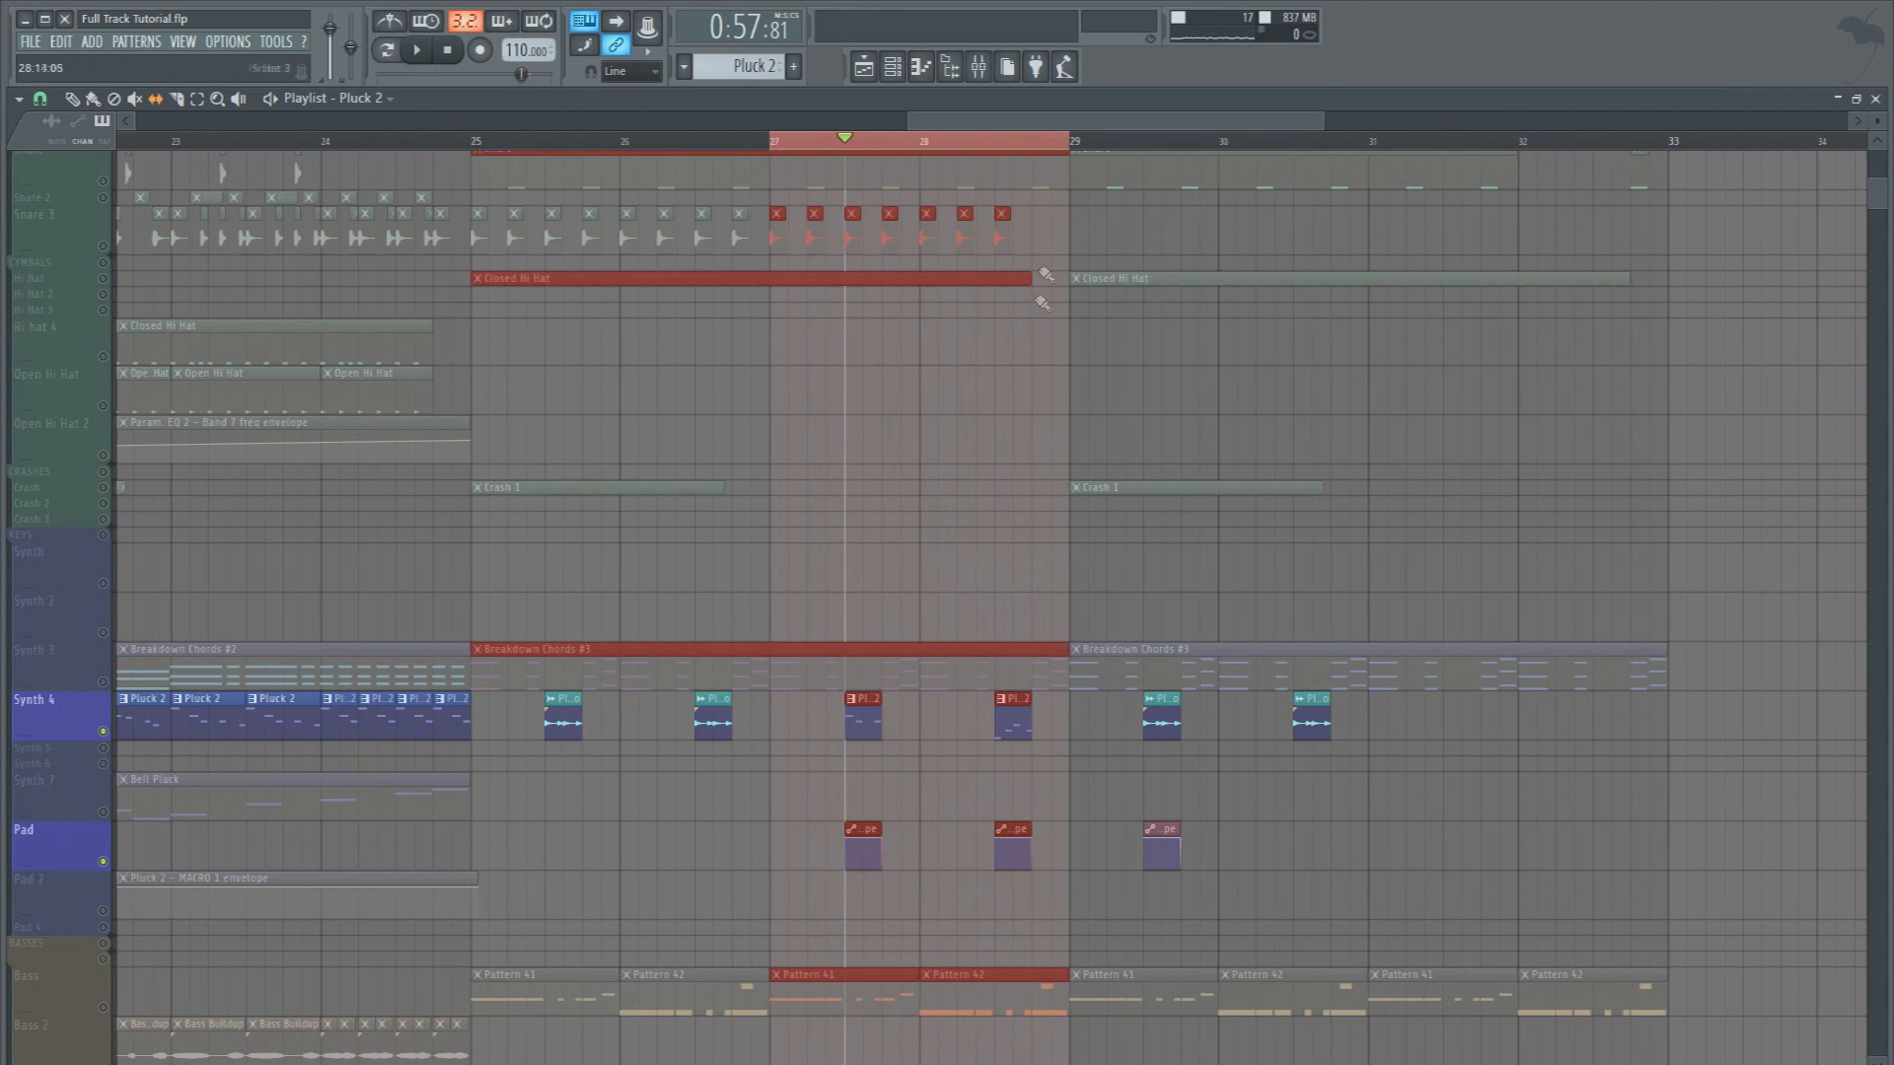
{"action": "key", "text": "space"}
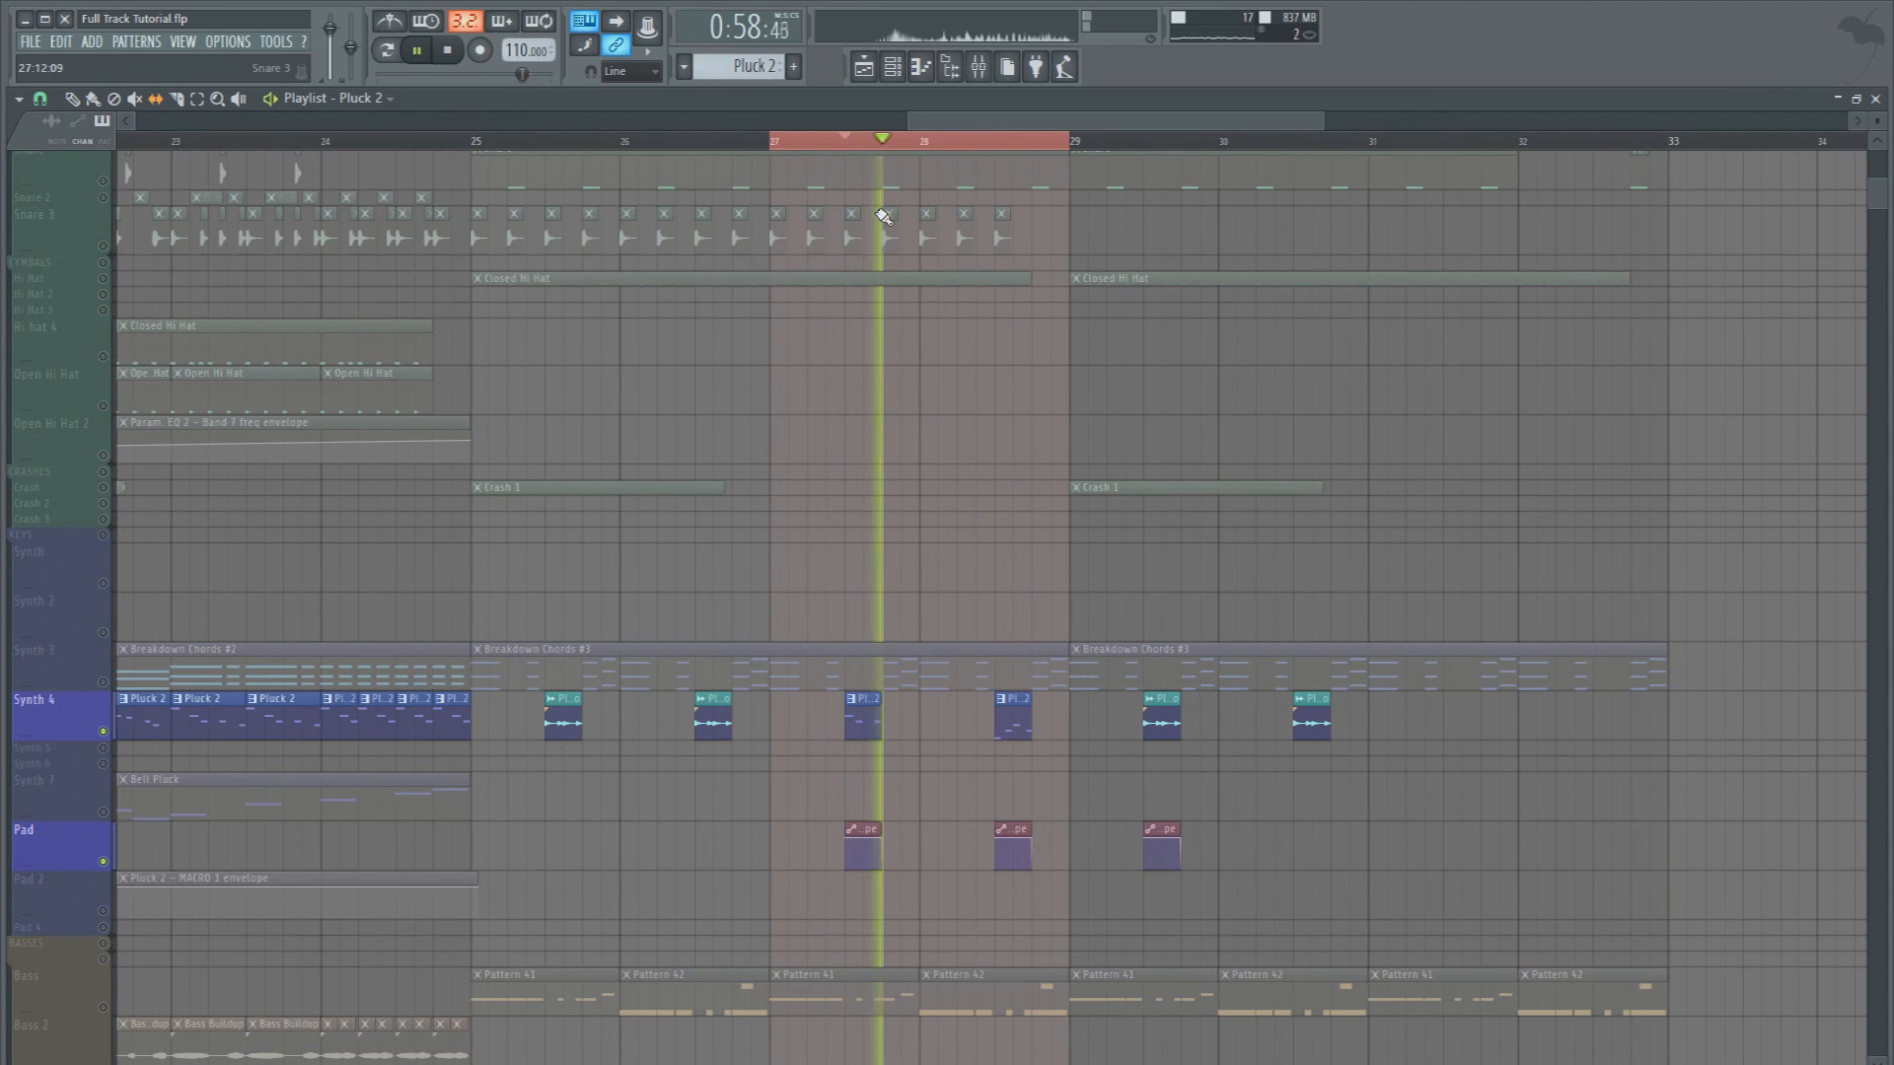
Load Edison in slot 1 of the Master track and record the soloed pluck fills from bar 27 to 29
{"action": "key", "text": "F9"}
{"action": "key", "text": "space"}
{"action": "left_click", "coordinate": [70, 352]}
{"action": "left_click", "coordinate": [1509, 315]}
{"action": "left_click", "coordinate": [726, 221]}
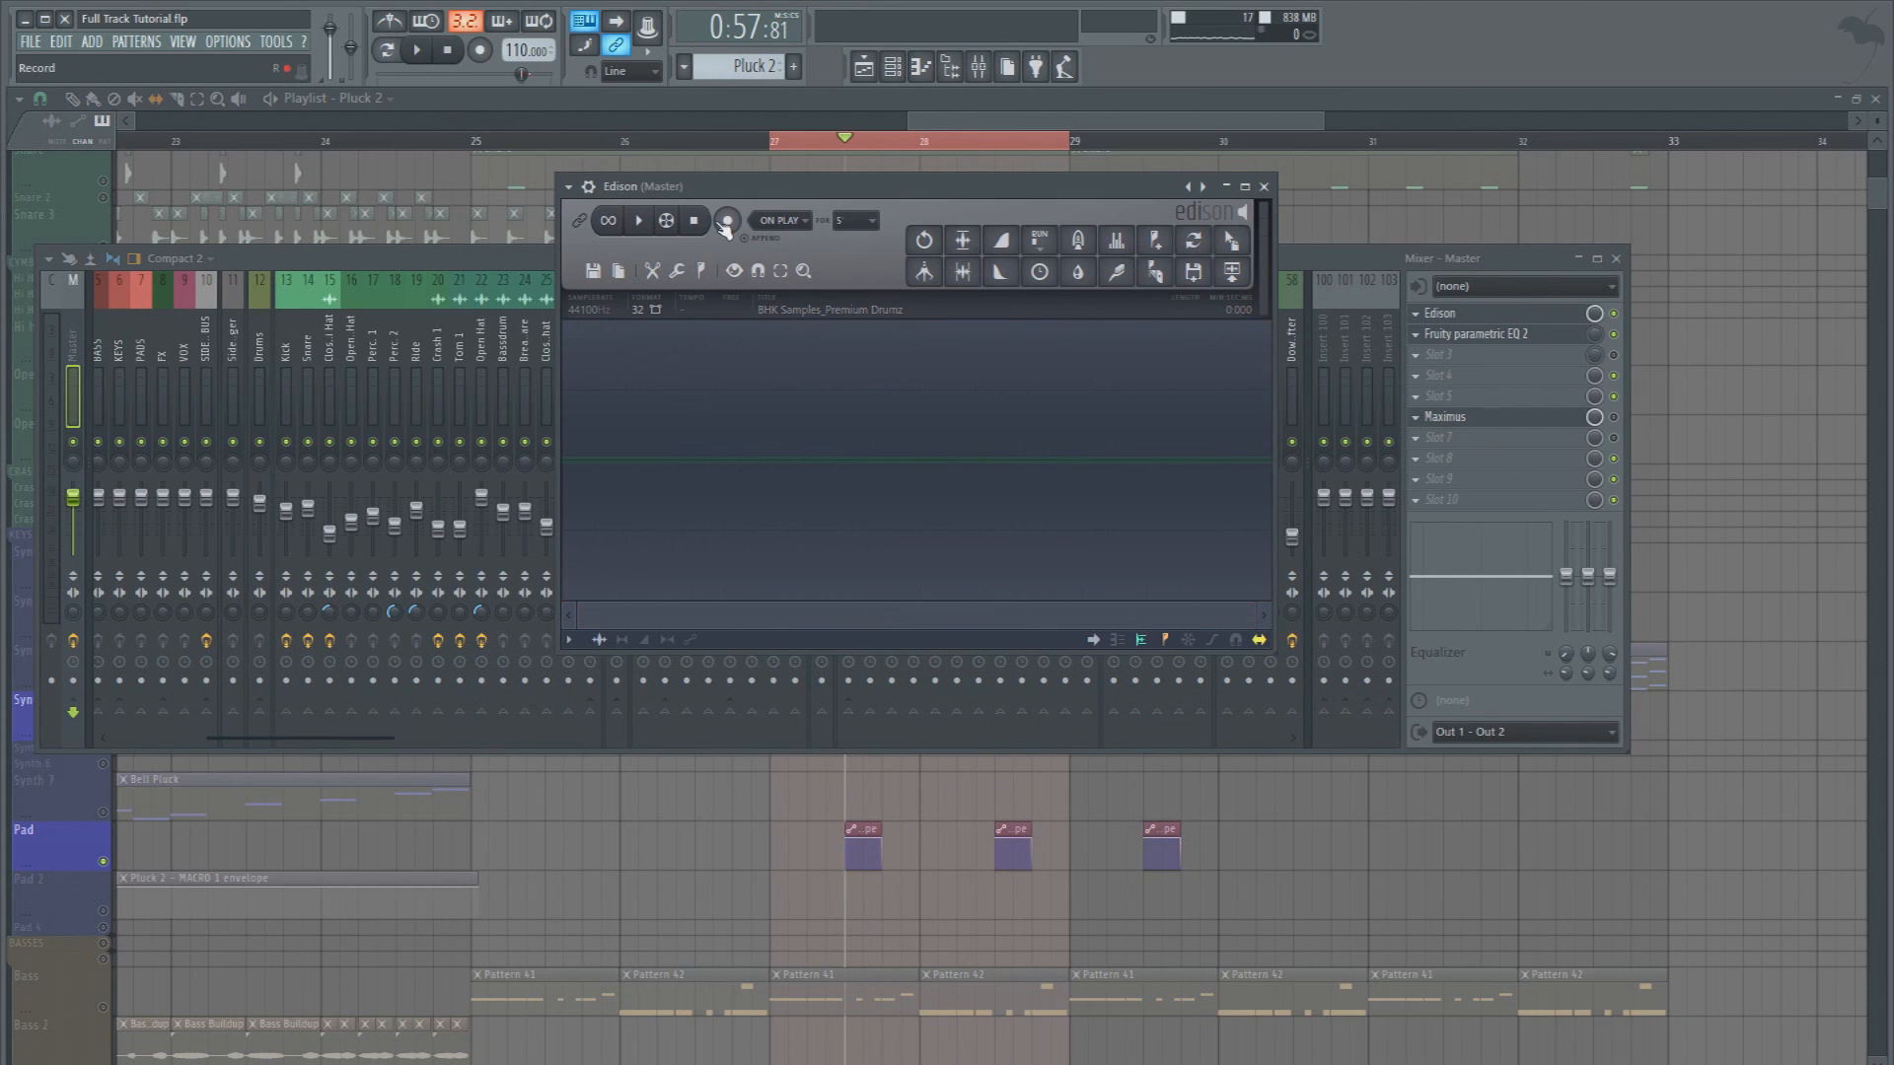
{"action": "left_click", "coordinate": [450, 50]}
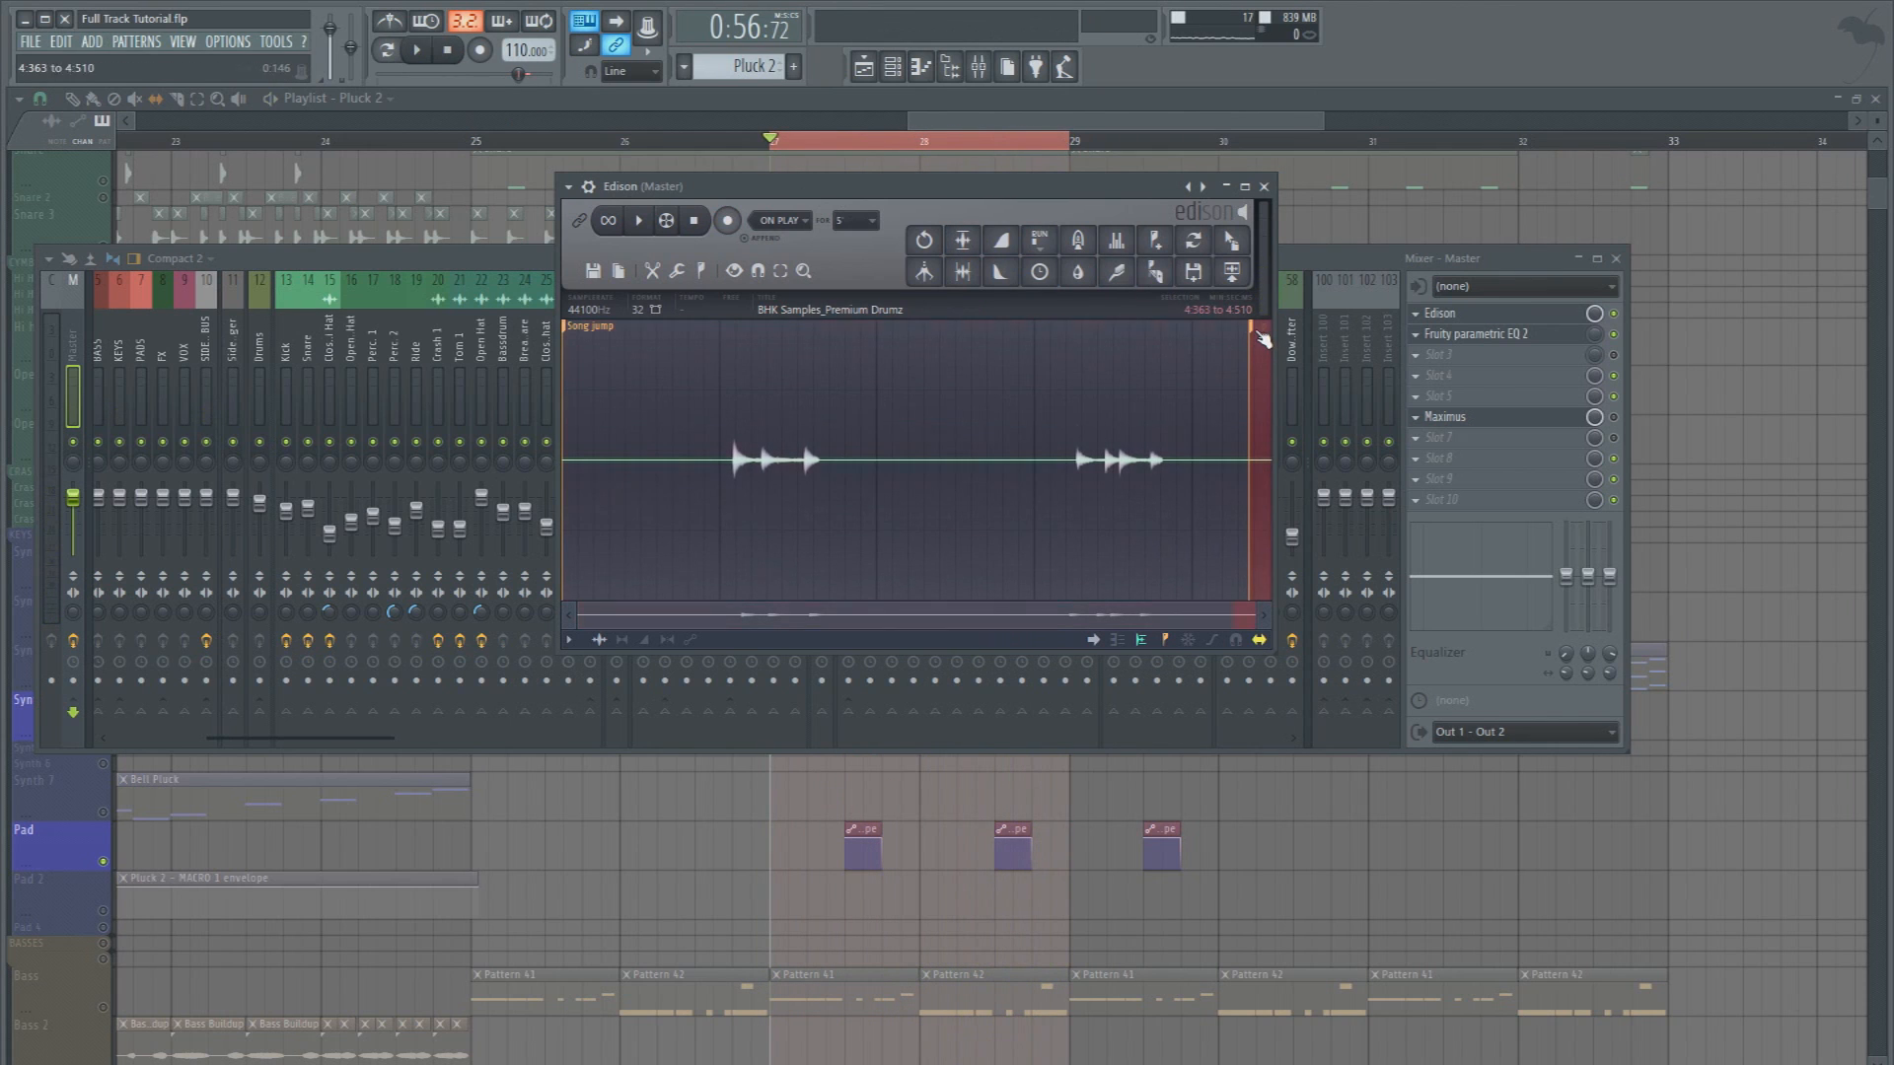
Trim the recording's excess end and place it on Synth 4 as Pluck Fill 2 at bars 27 and 31 in place of the source clips
{"action": "key", "text": "Delete"}
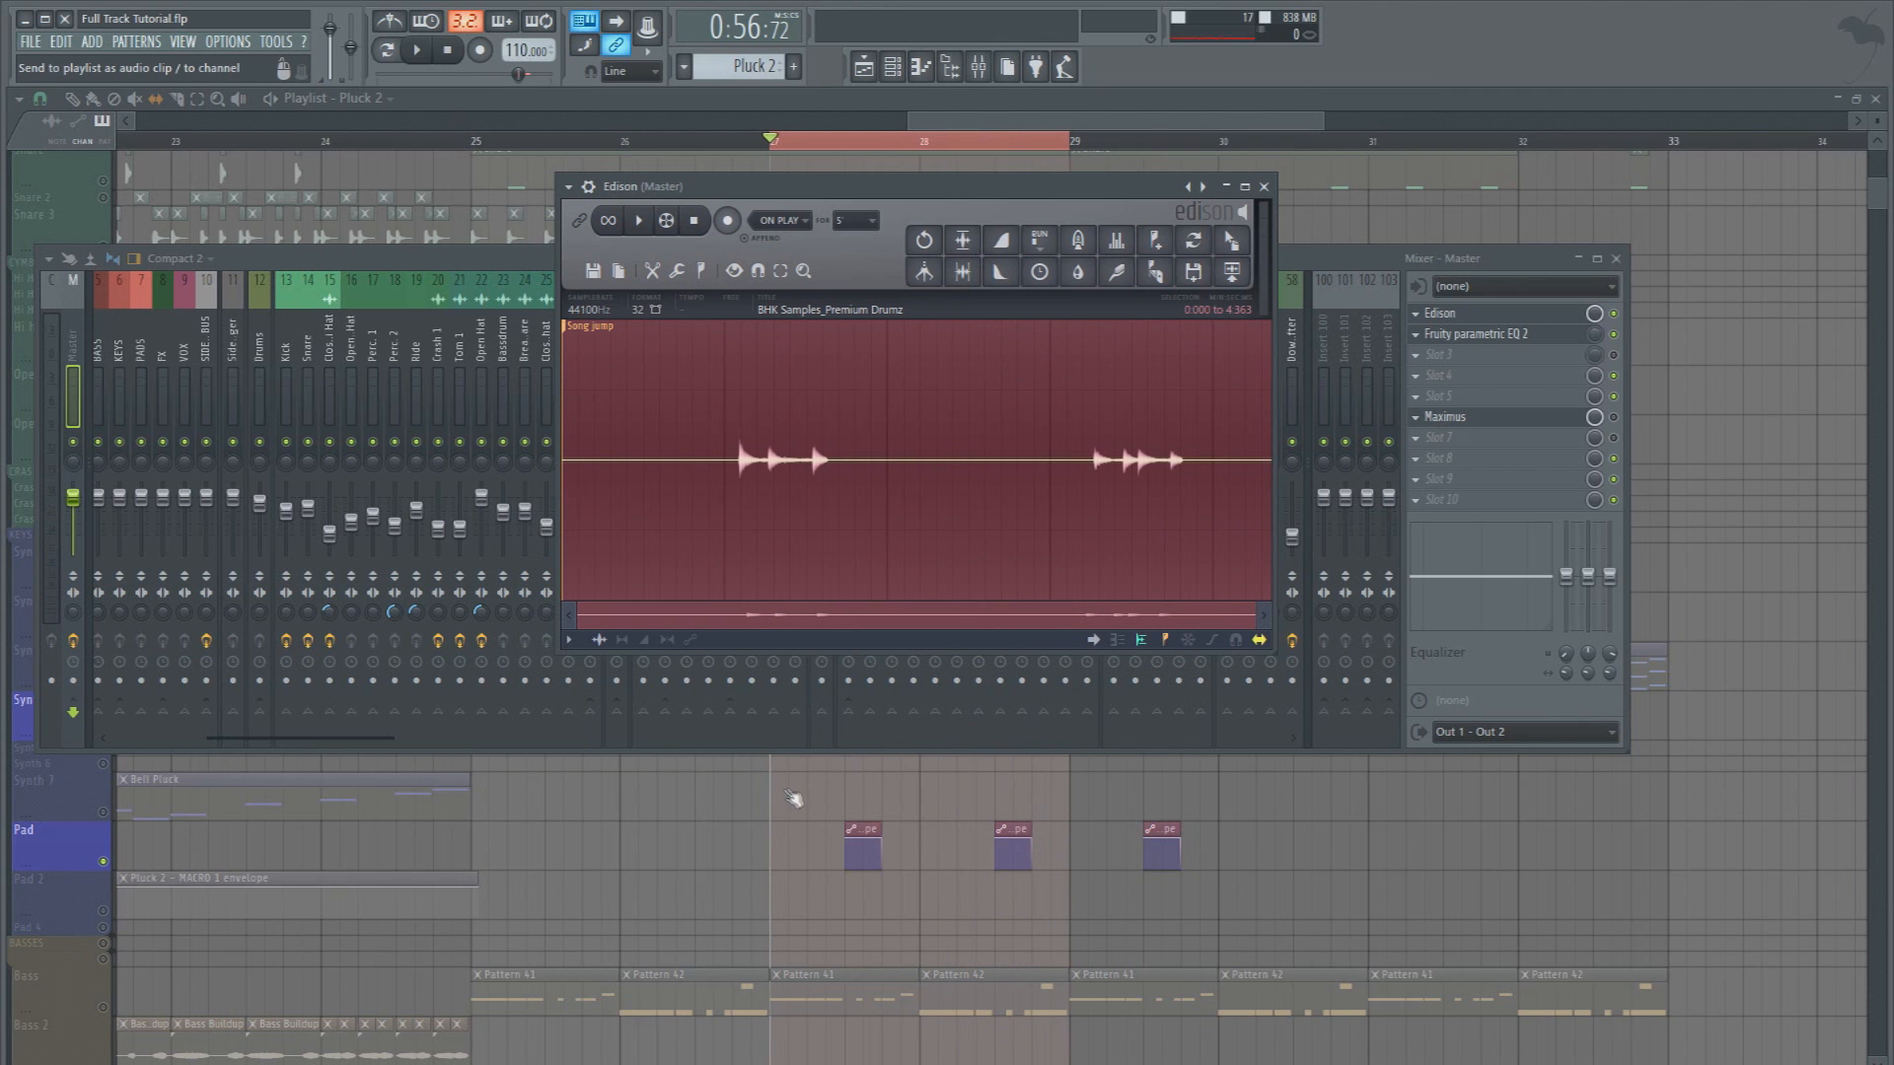
{"action": "left_click_drag", "start_coordinate": [1226, 255], "coordinate": [1199, 301]}
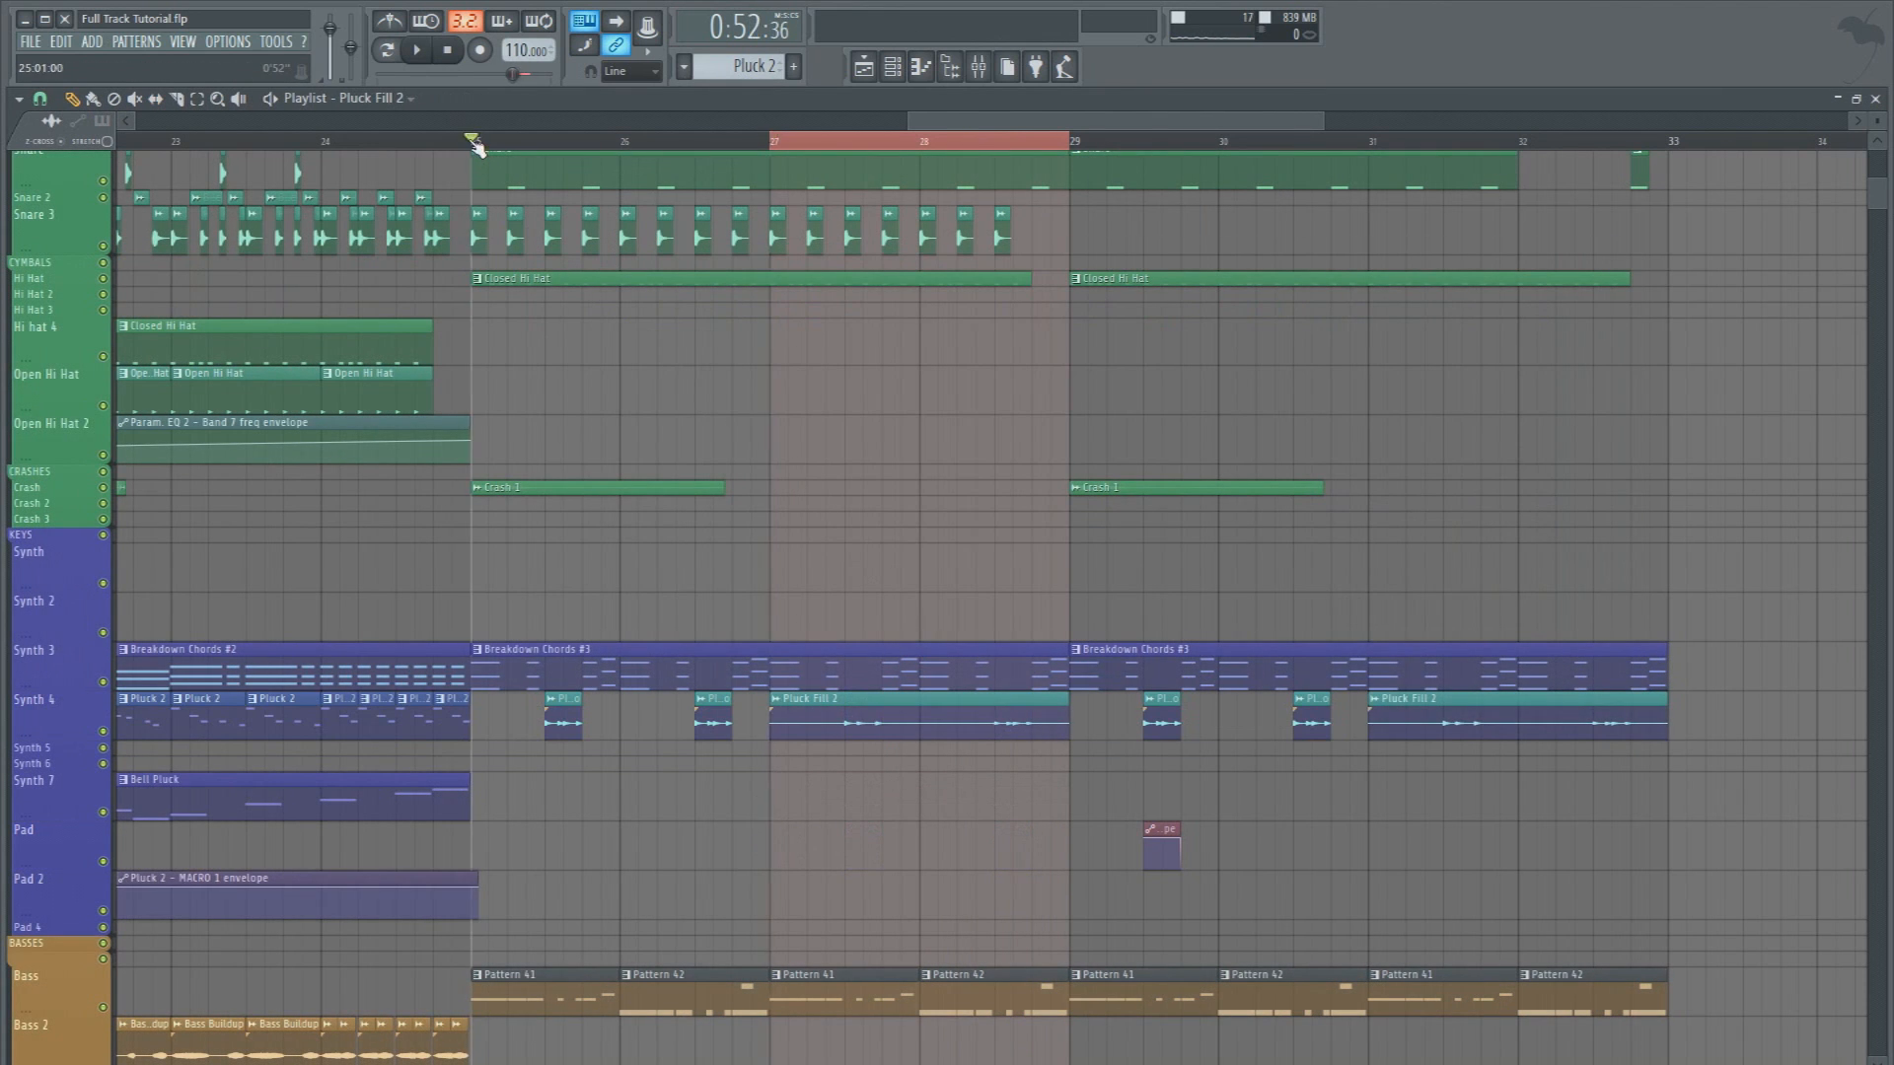
{"action": "left_click", "coordinate": [475, 145]}
{"action": "key", "text": "space"}
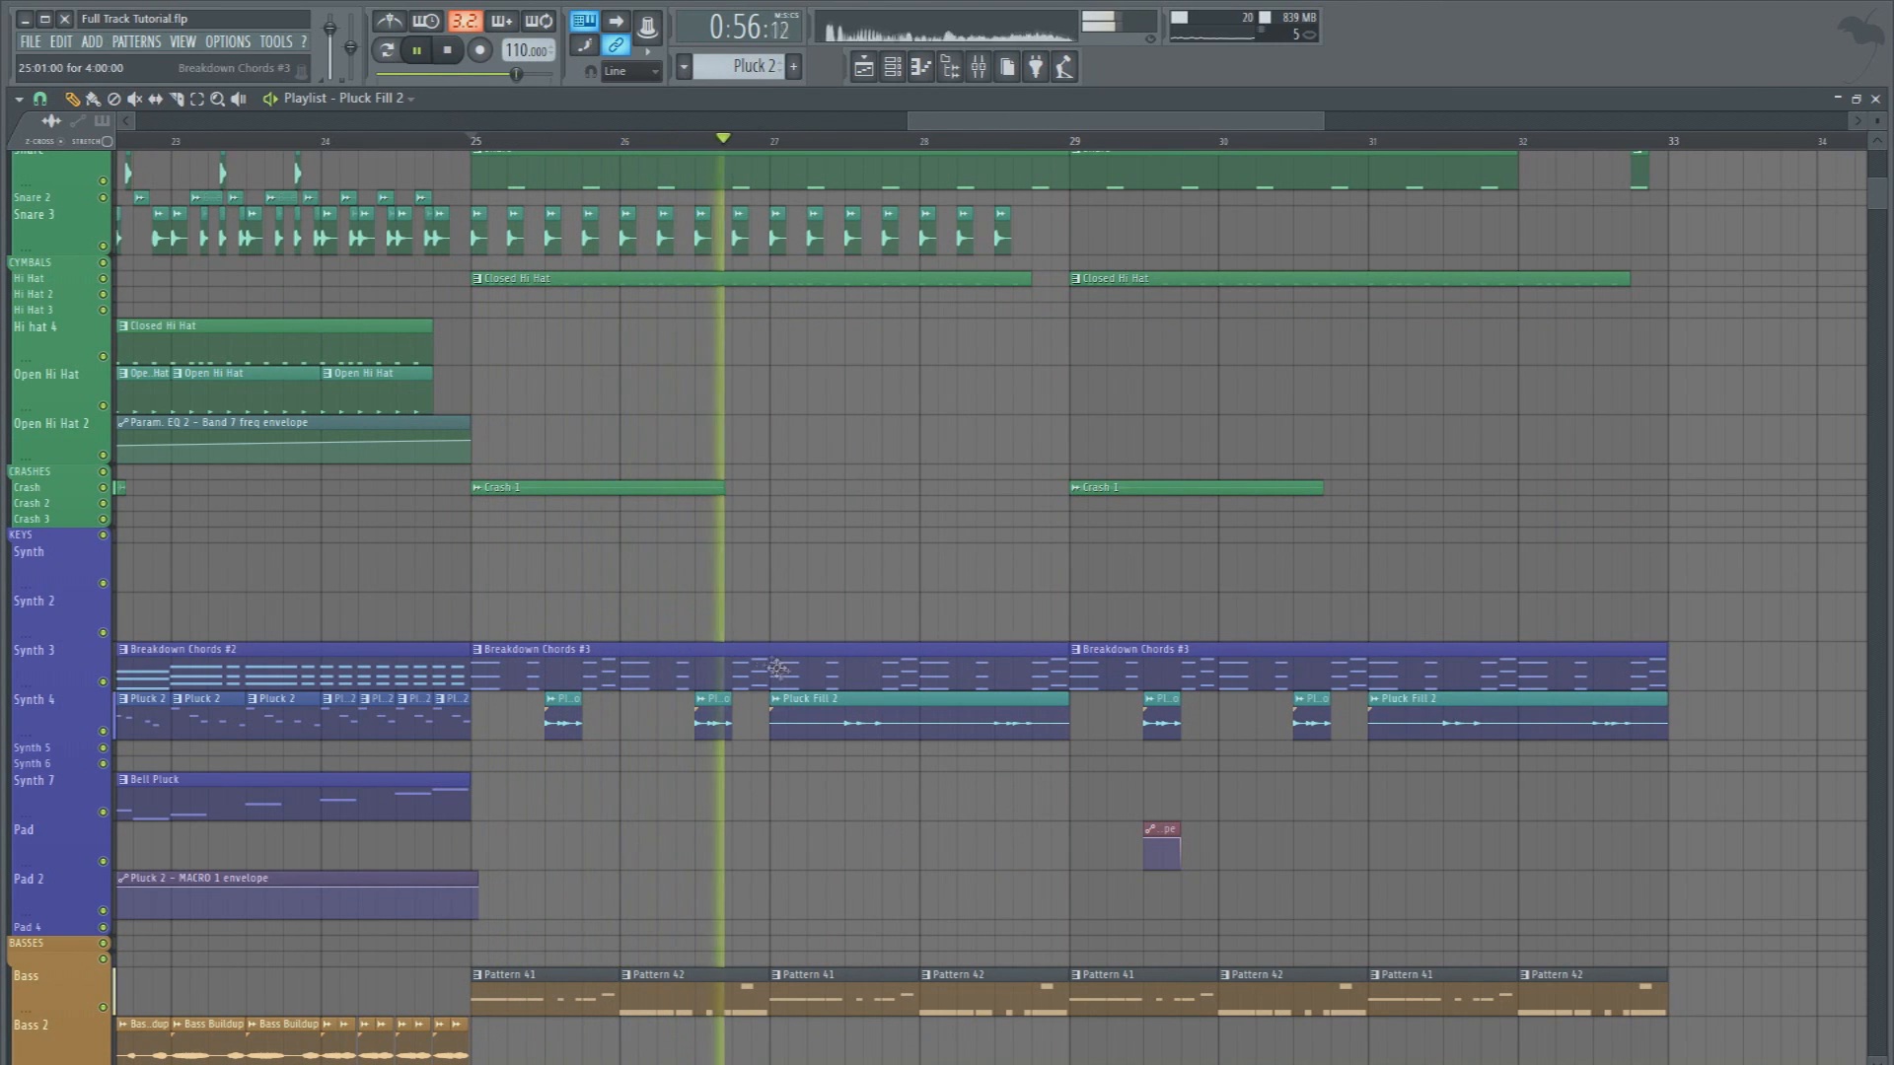
Open the Pluck Fill 2 clip's channel and add Fruity Parametric EQ 2 to slot 5 of the Pluck Fill Audio mixer track
{"action": "double_click", "coordinate": [804, 698]}
{"action": "key", "text": "F9"}
{"action": "key", "text": "space"}
{"action": "left_click", "coordinate": [820, 347]}
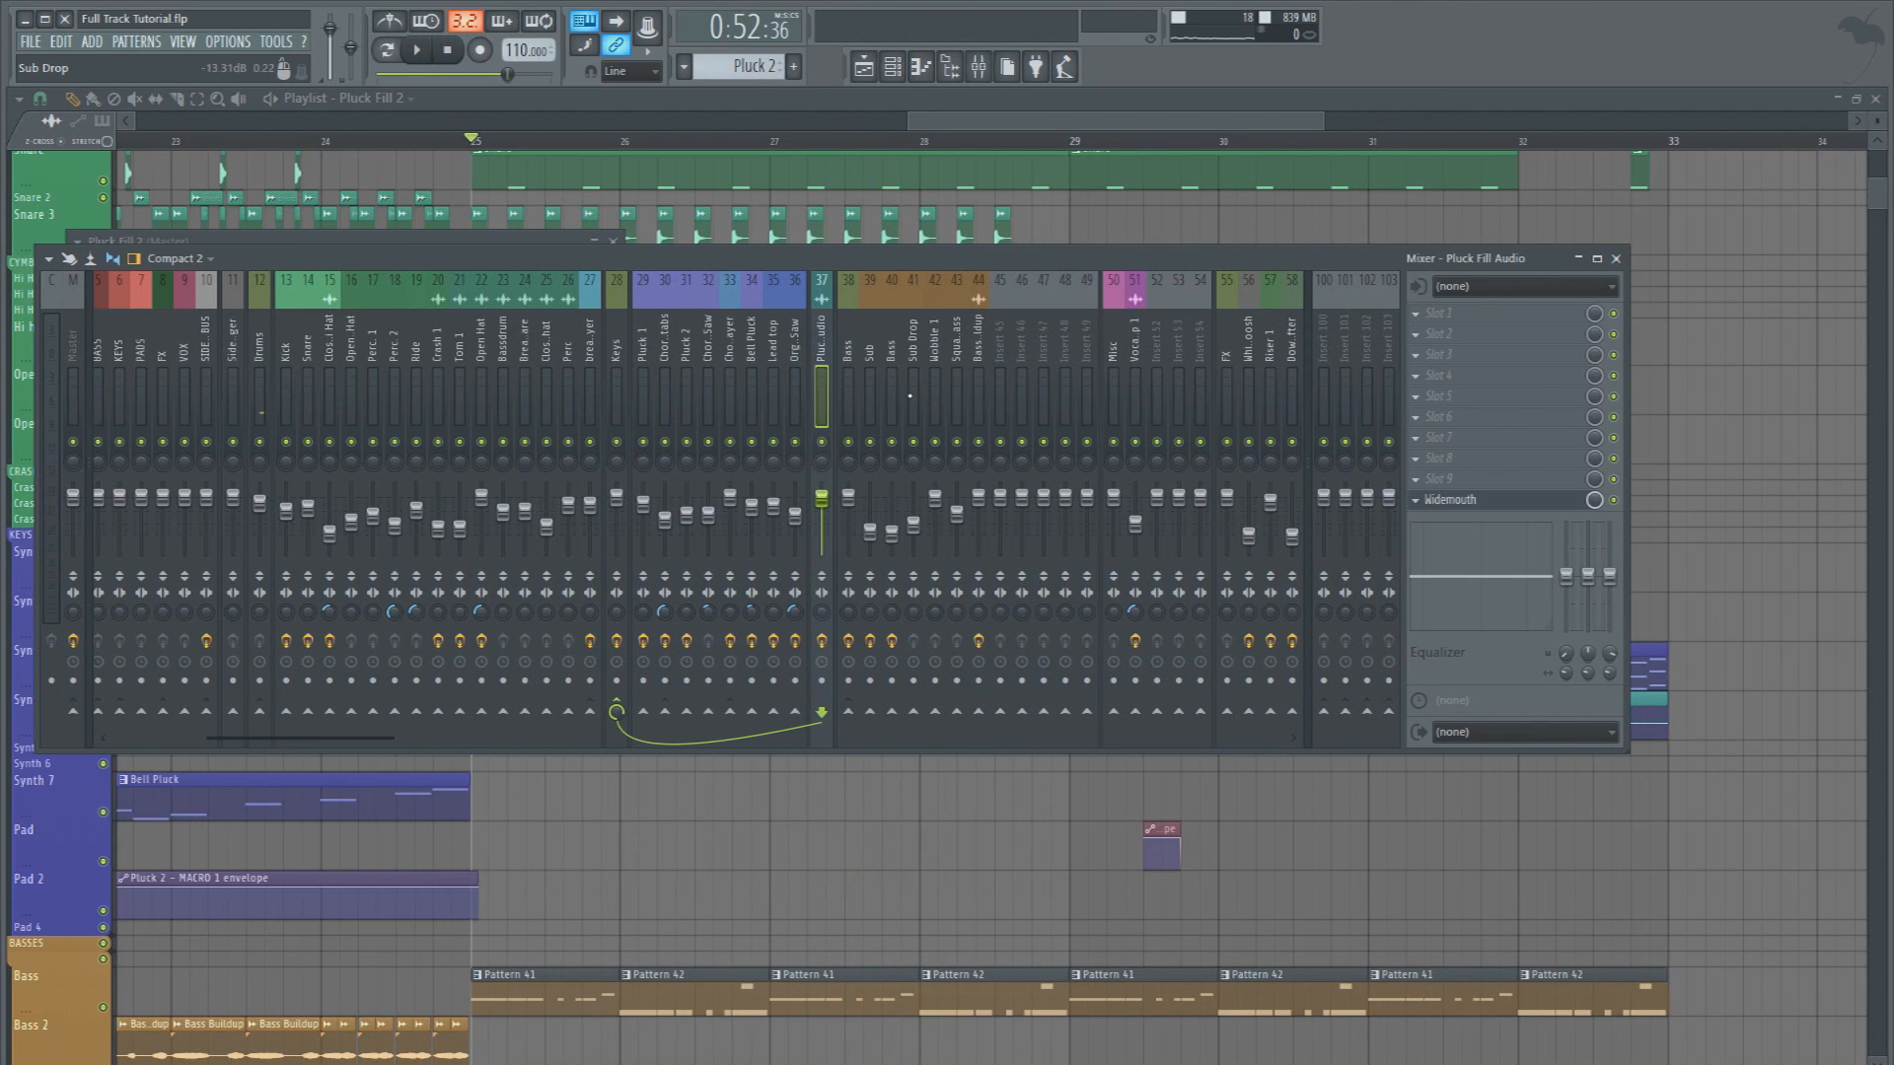
{"action": "left_click", "coordinate": [1425, 402]}
{"action": "left_click", "coordinate": [1629, 194]}
Make the EQ's band 1 a steep high pass and raise its cutoff to about band 2's frequency during playback
{"action": "key", "text": "space"}
{"action": "right_click", "coordinate": [158, 400]}
{"action": "mouse_move", "coordinate": [188, 452]}
{"action": "left_click", "coordinate": [266, 509]}
{"action": "right_click", "coordinate": [157, 401]}
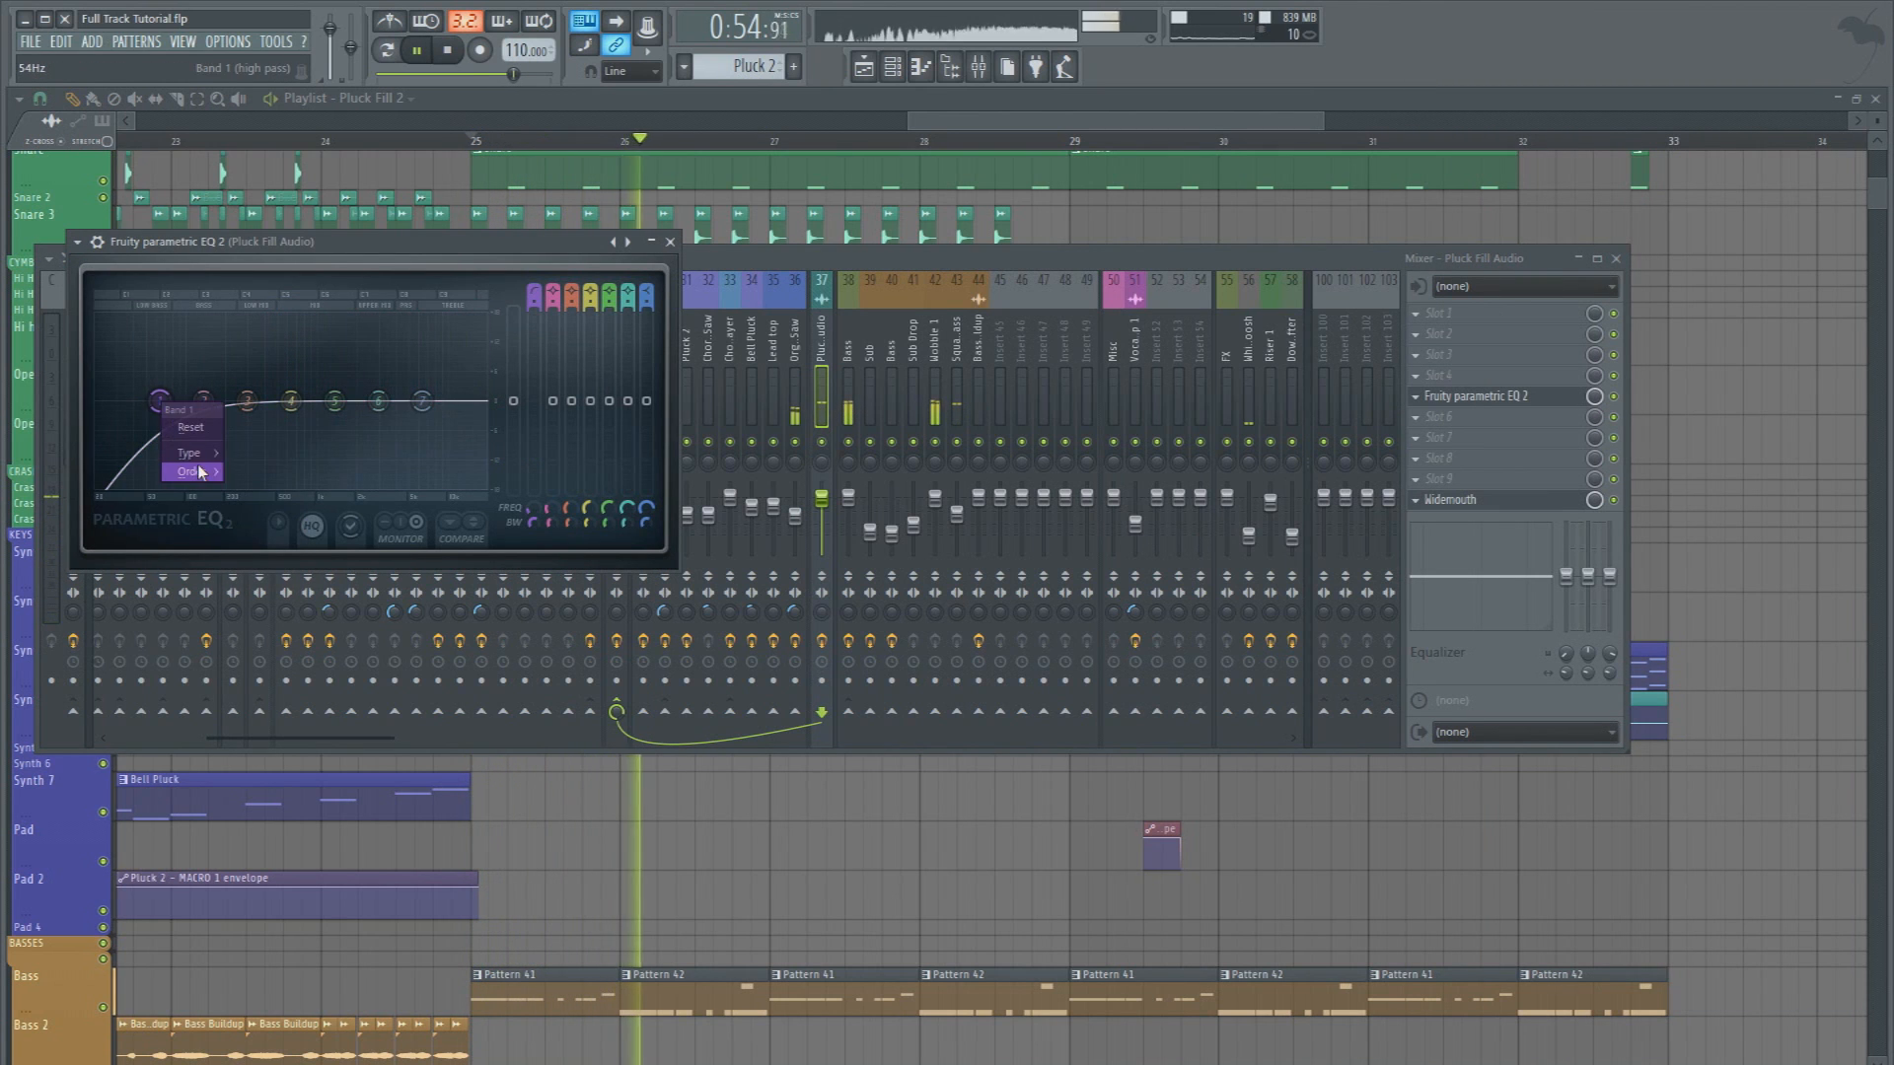
{"action": "left_click", "coordinate": [259, 565]}
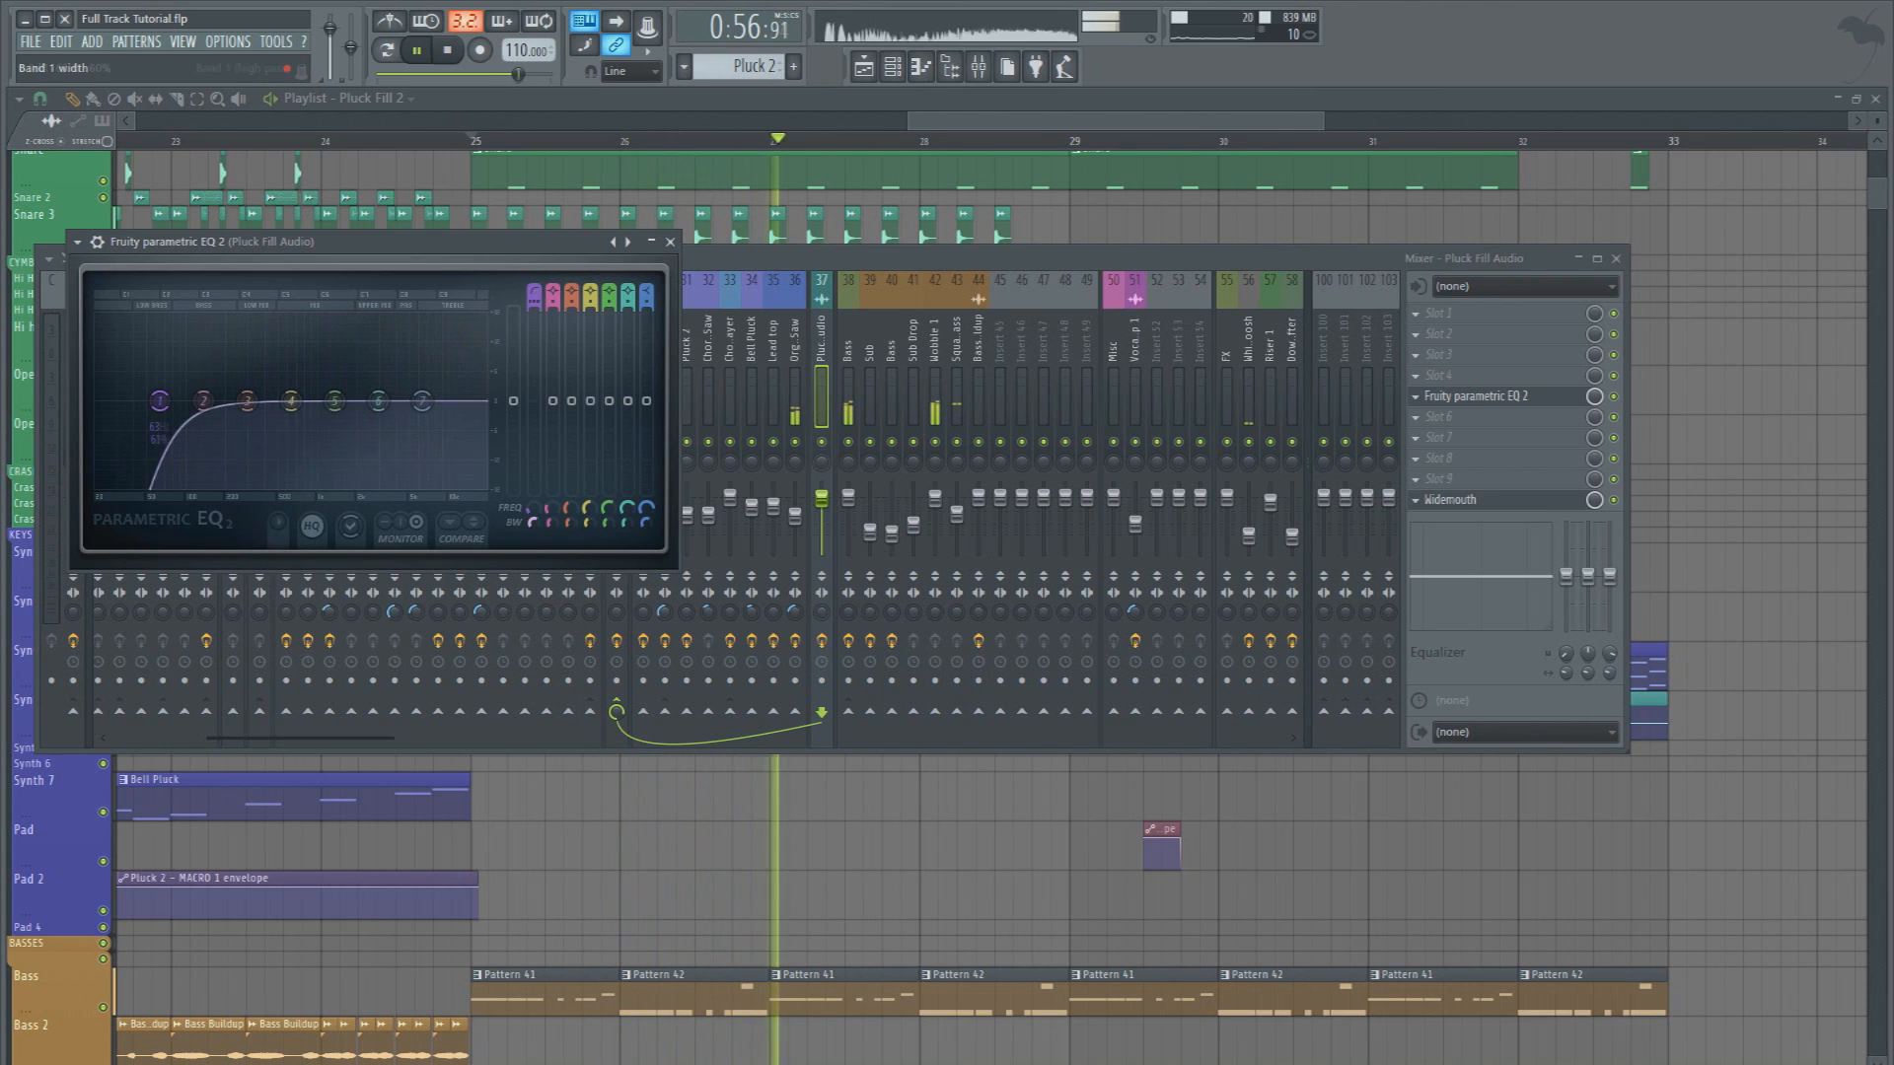
{"action": "left_click_drag", "start_coordinate": [158, 401], "coordinate": [198, 401]}
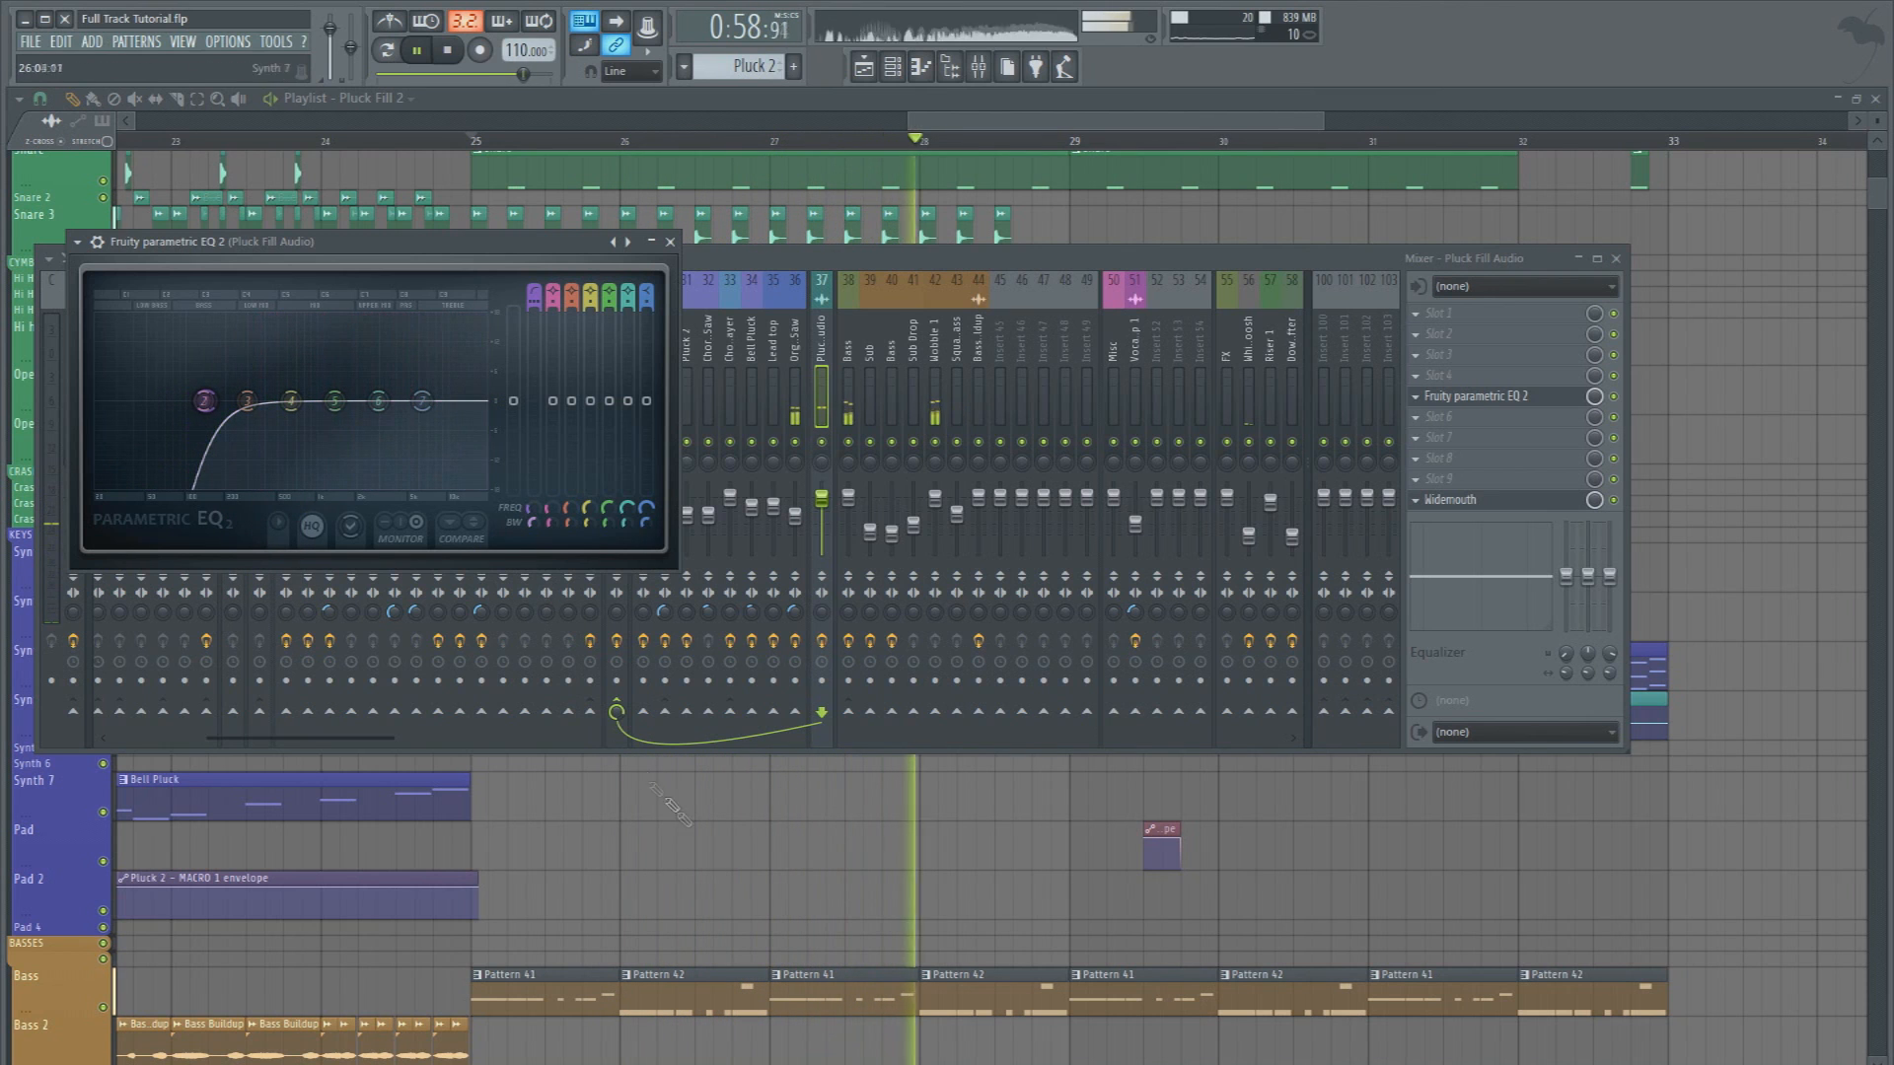
{"action": "right_click", "coordinate": [712, 866]}
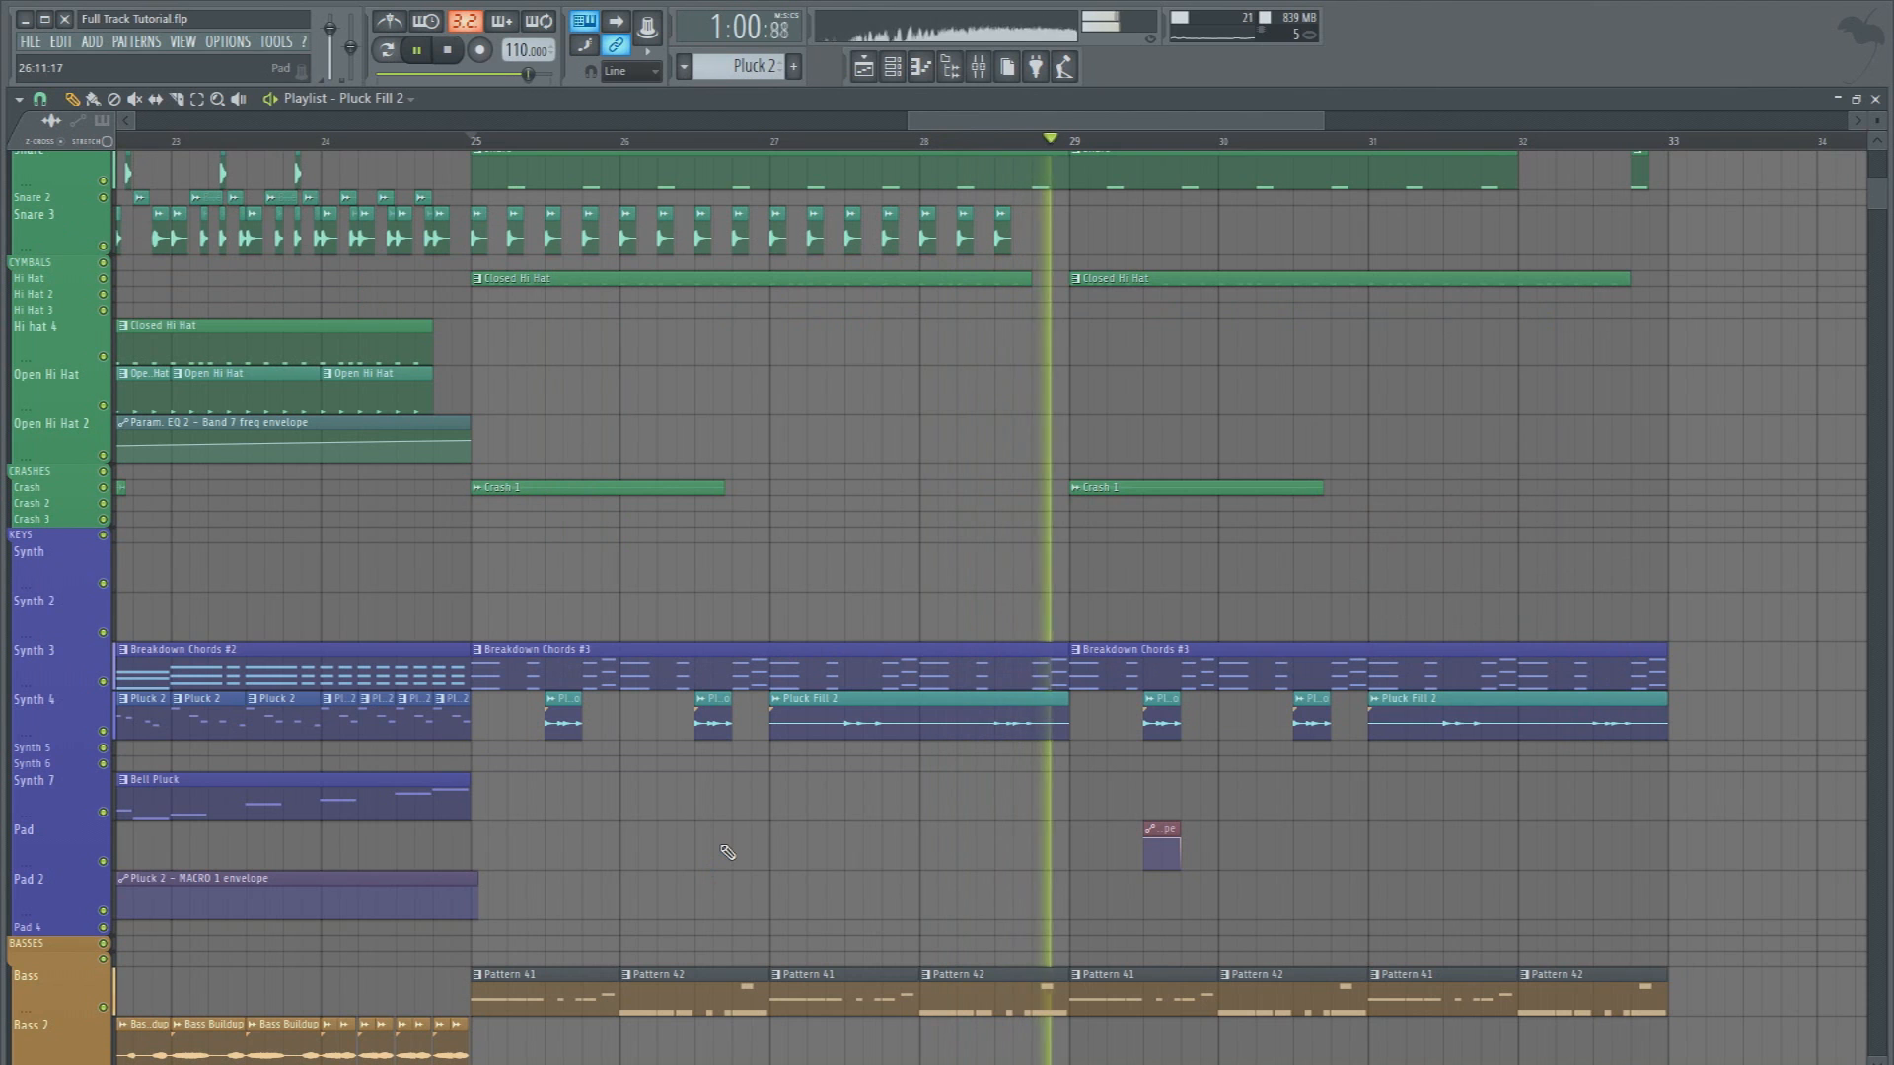
Slice the bar 27 Pluck Fill 2 clip on Synth 4 just before its second fill and trim off the excess after it
{"action": "double_click", "coordinate": [867, 699]}
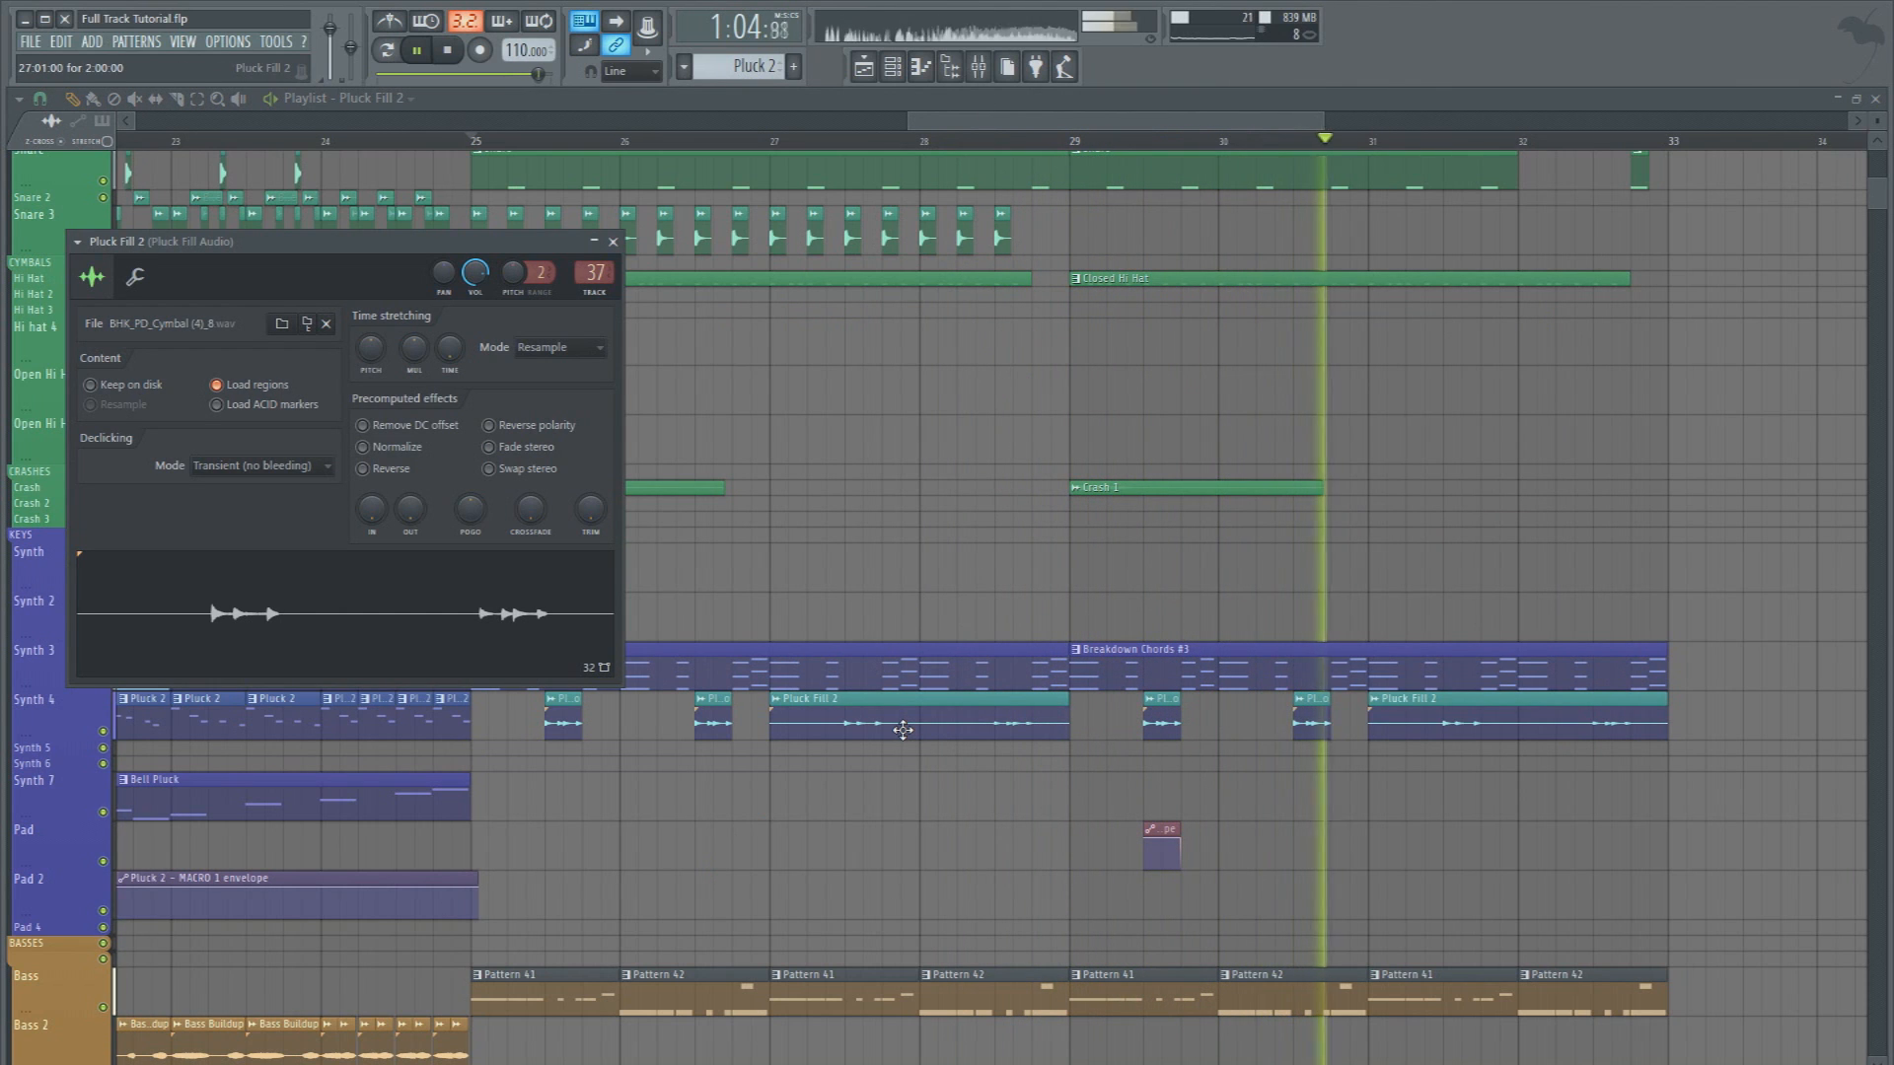
{"action": "left_click", "coordinate": [177, 99]}
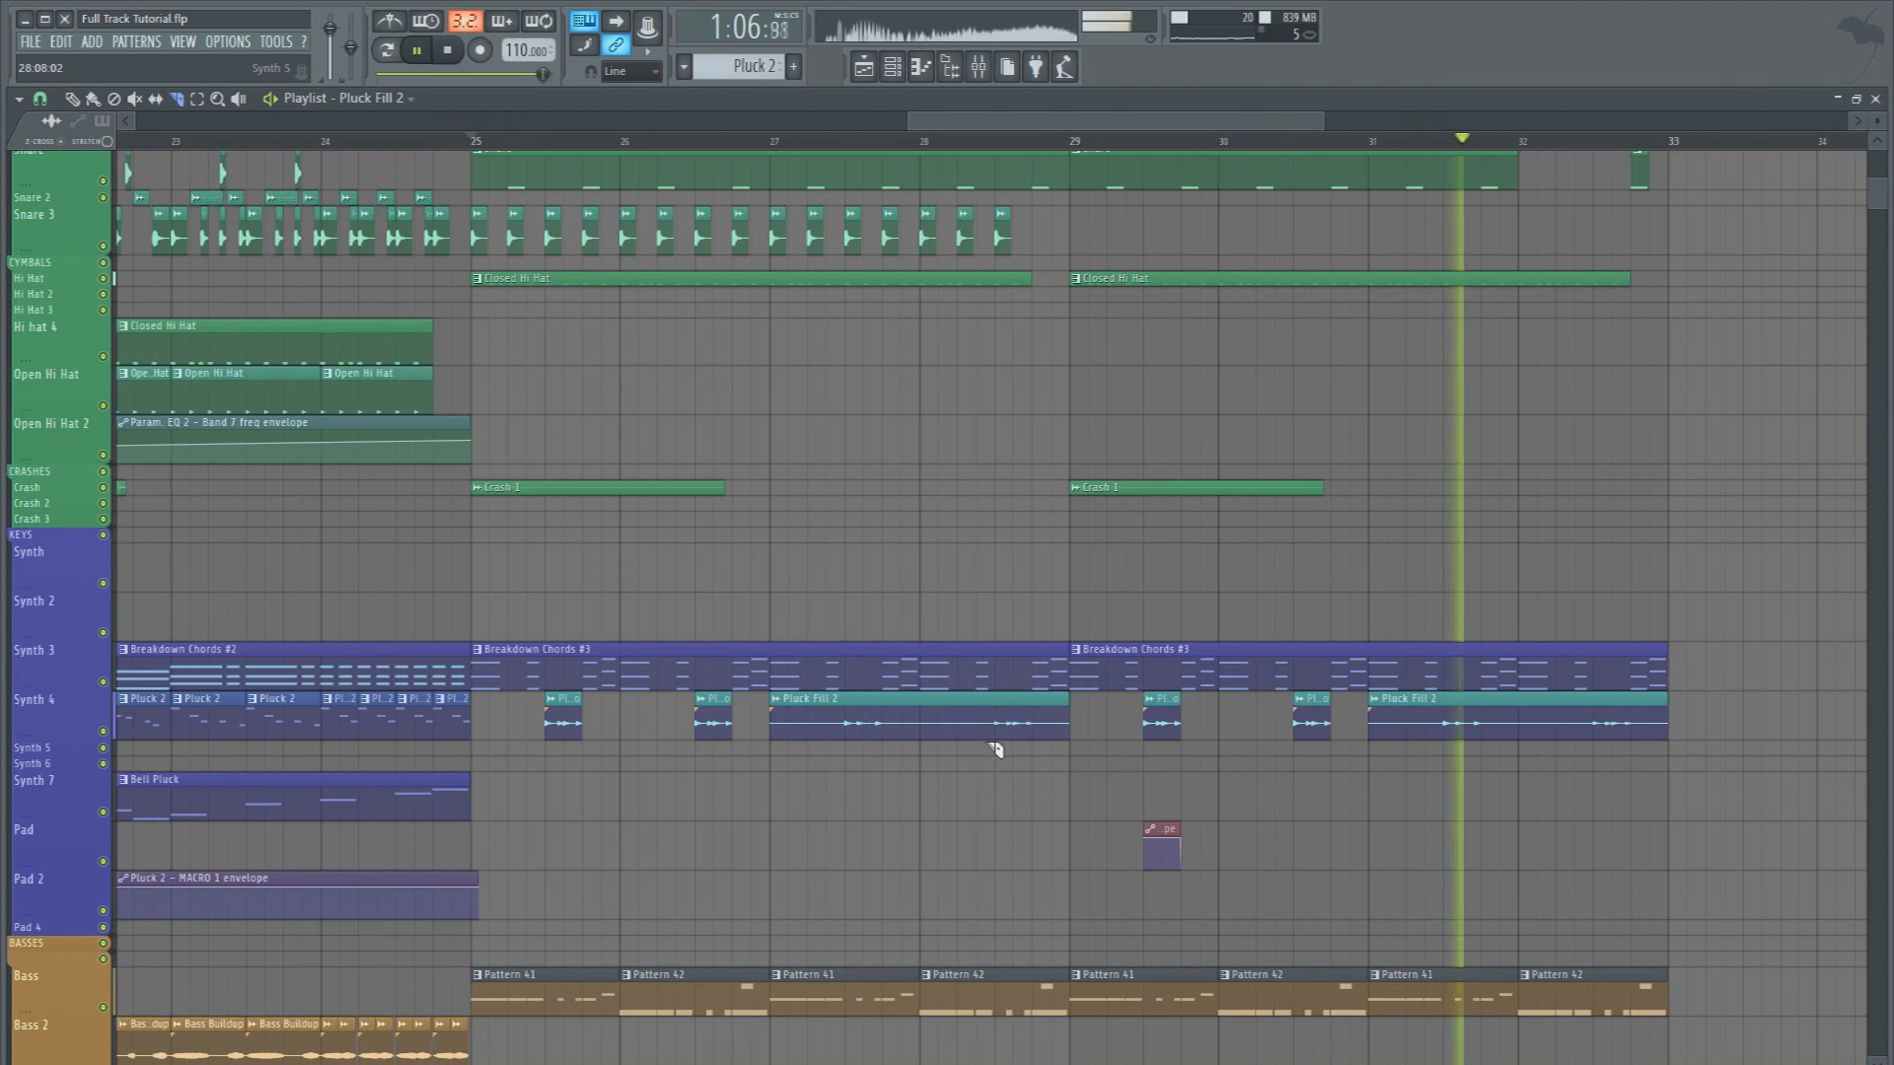
{"action": "left_click_drag", "start_coordinate": [992, 704], "coordinate": [1033, 714]}
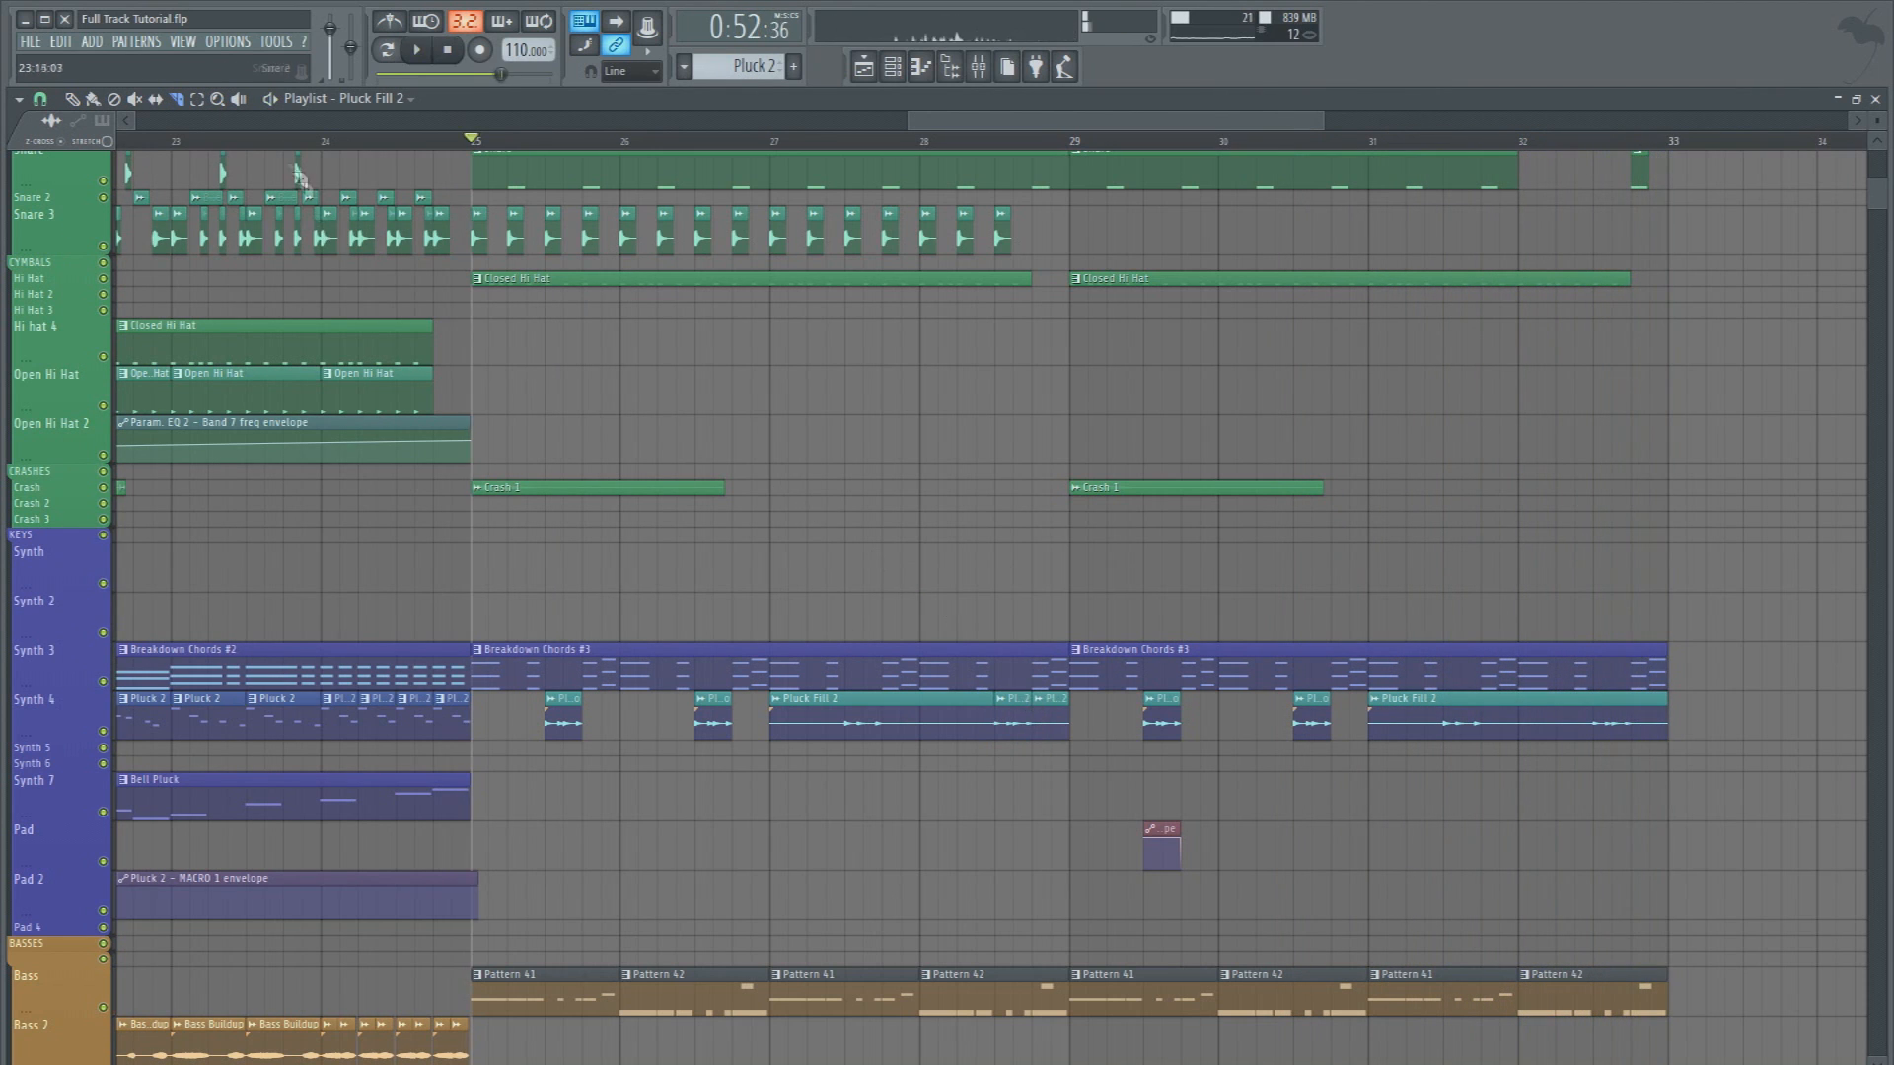
{"action": "double_click", "coordinate": [1026, 711]}
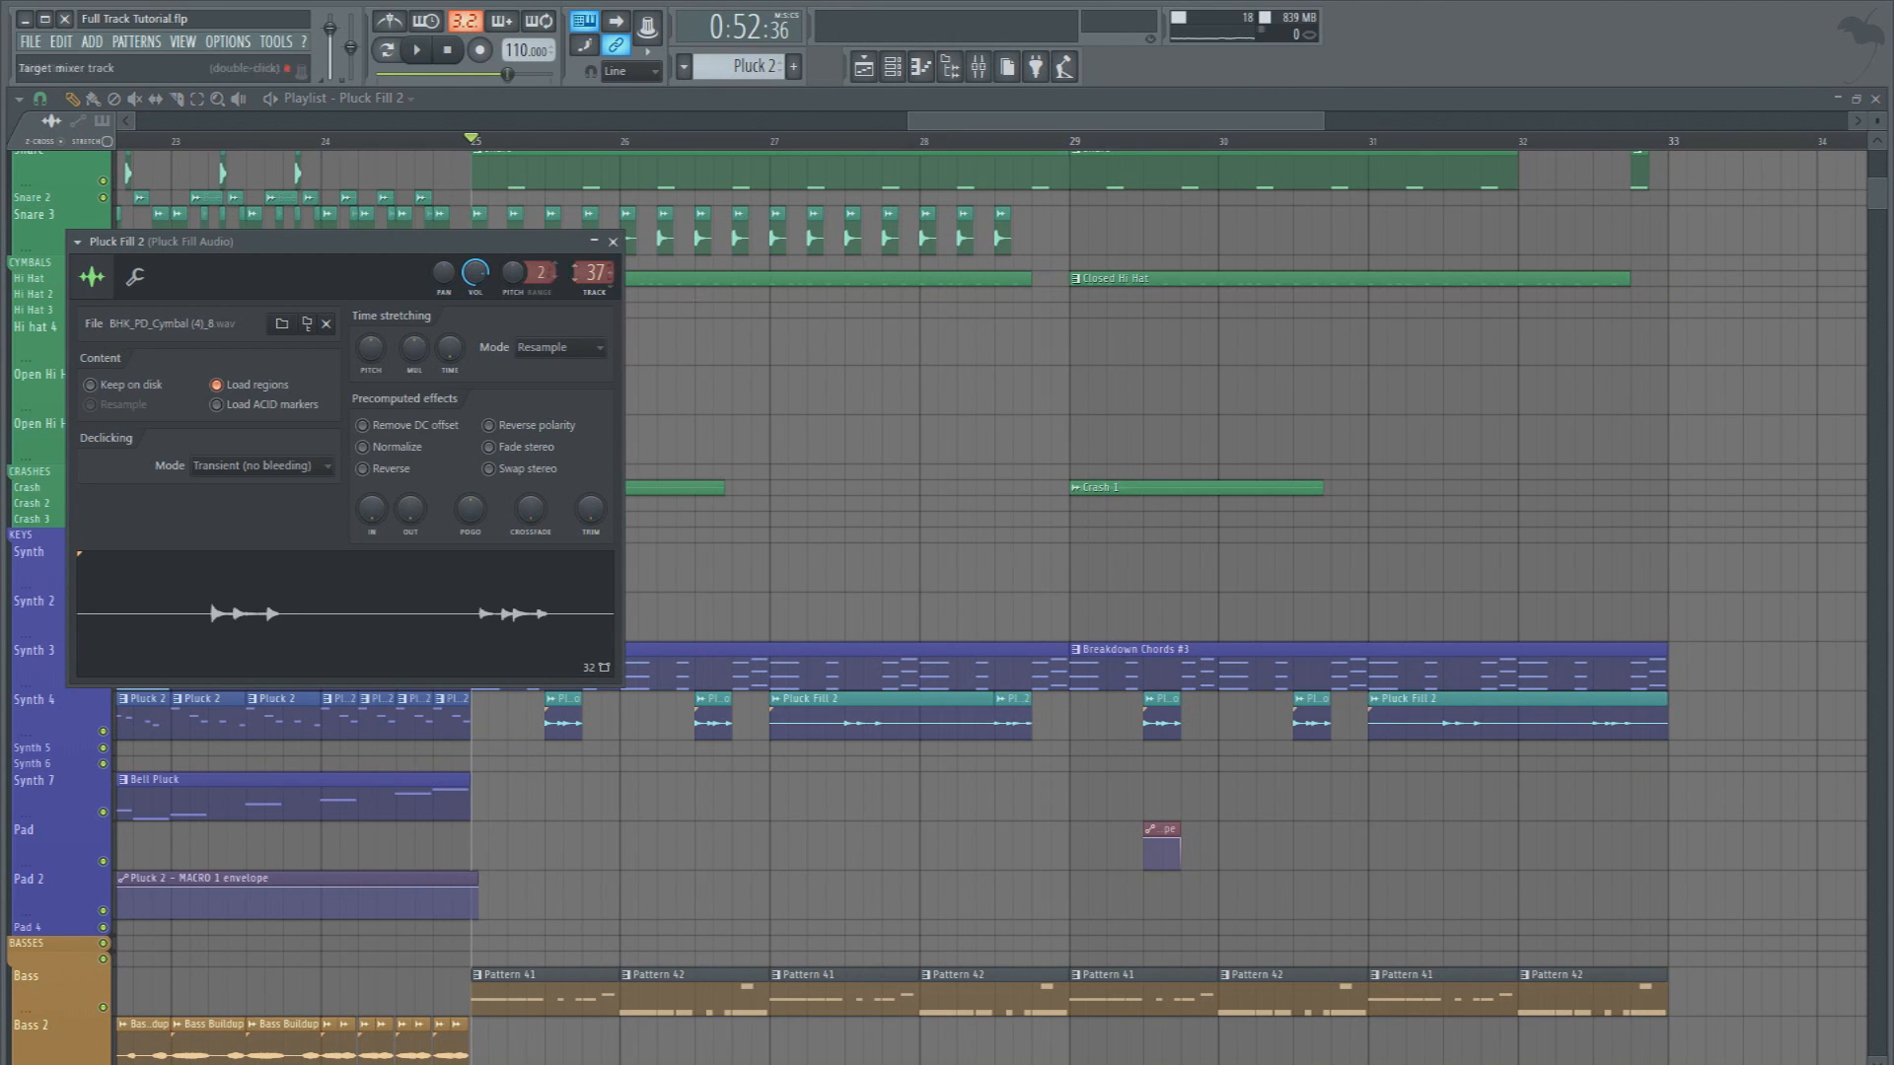
{"action": "left_click", "coordinate": [1000, 699]}
{"action": "left_click", "coordinate": [1064, 806]}
{"action": "double_click", "coordinate": [1018, 717]}
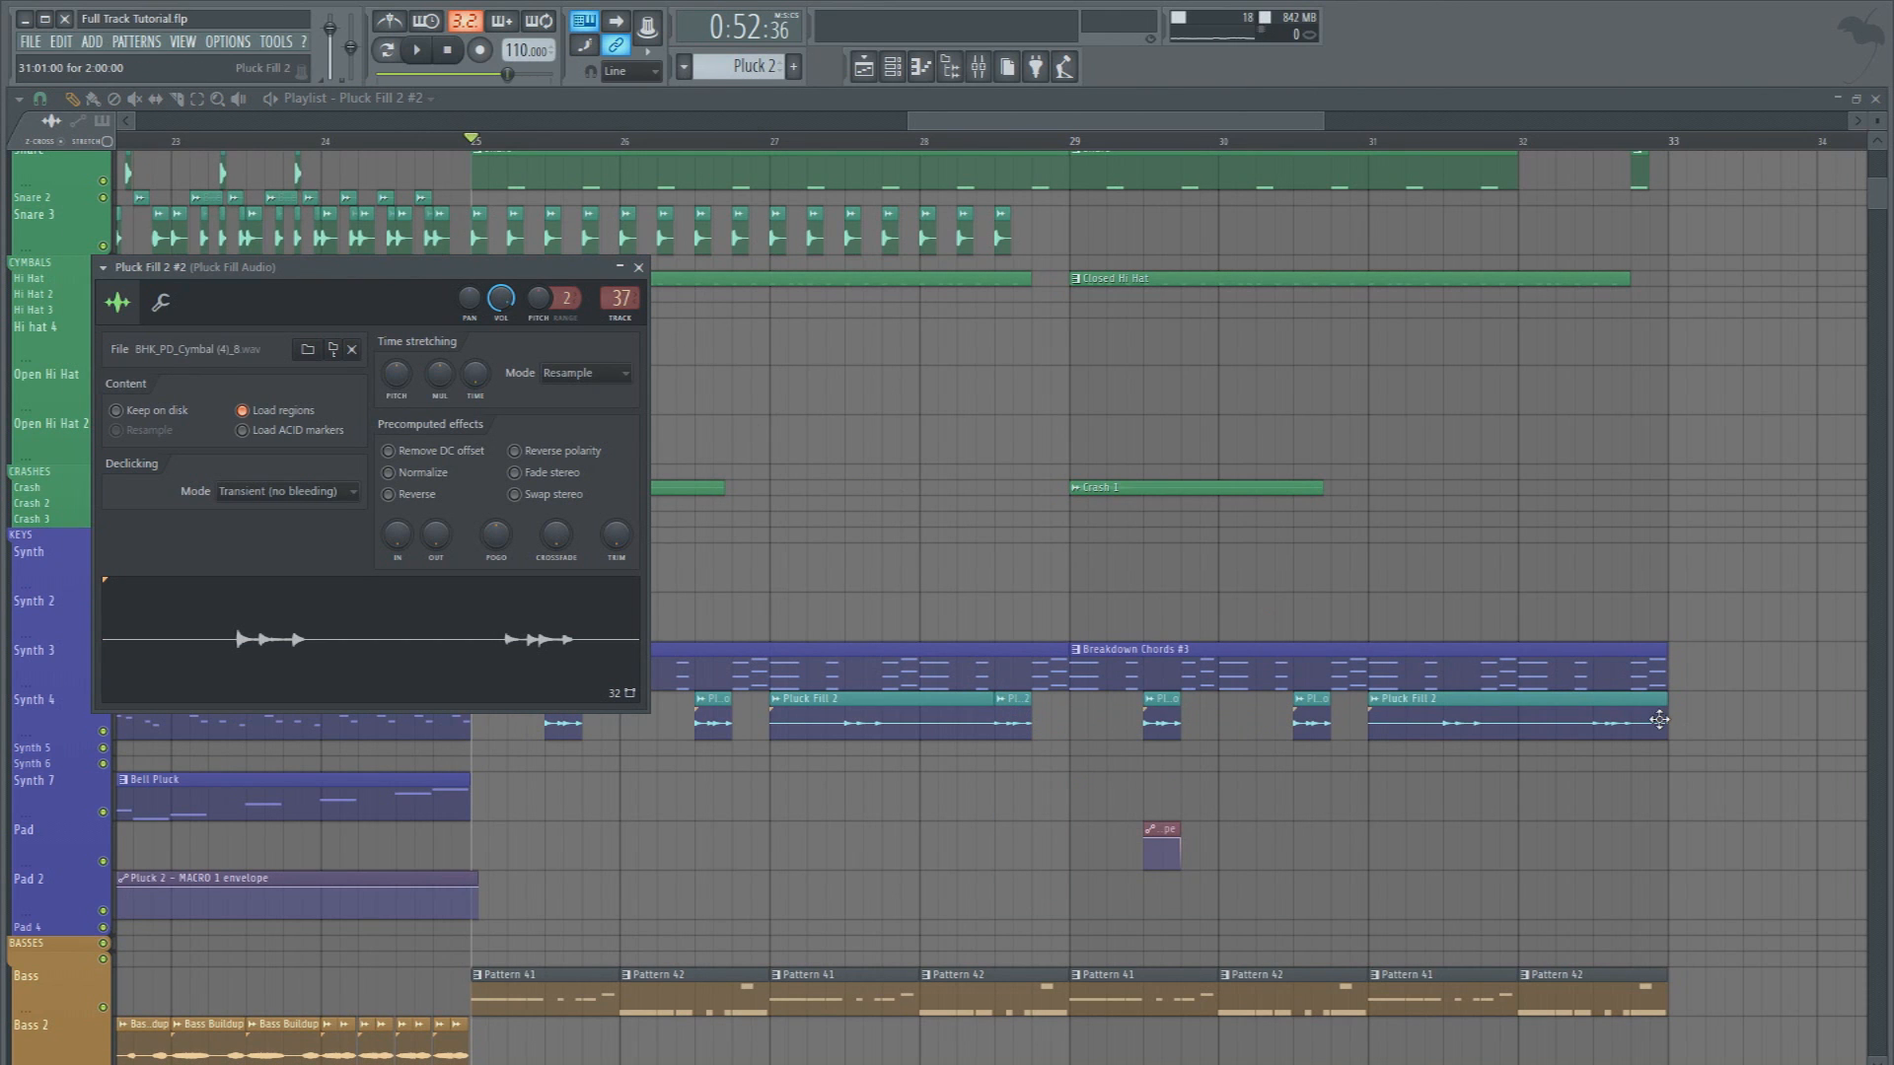
Cut the remaining Pluck Fill 2 clips on Synth 4 down to only their short fills up to bar 33 and audition them
{"action": "left_click_drag", "start_coordinate": [1659, 720], "coordinate": [1621, 714]}
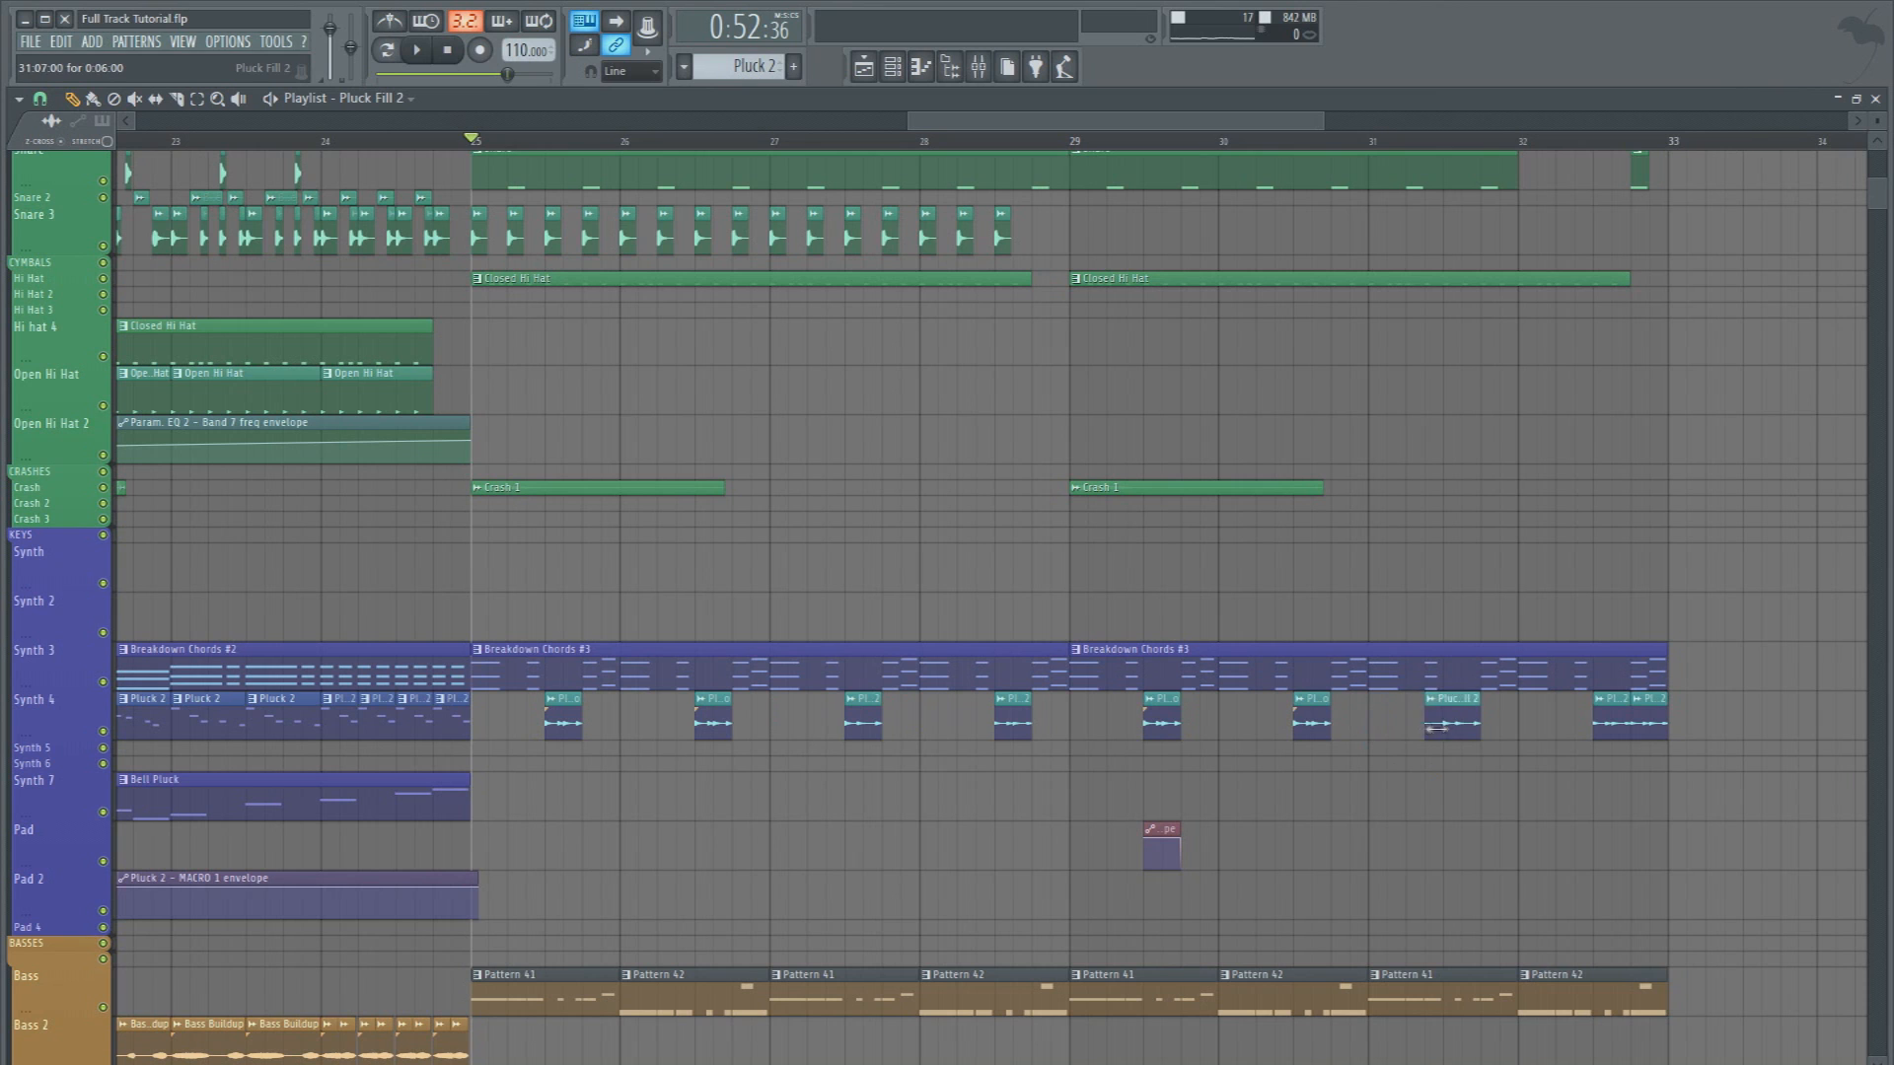
{"action": "key", "text": "space"}
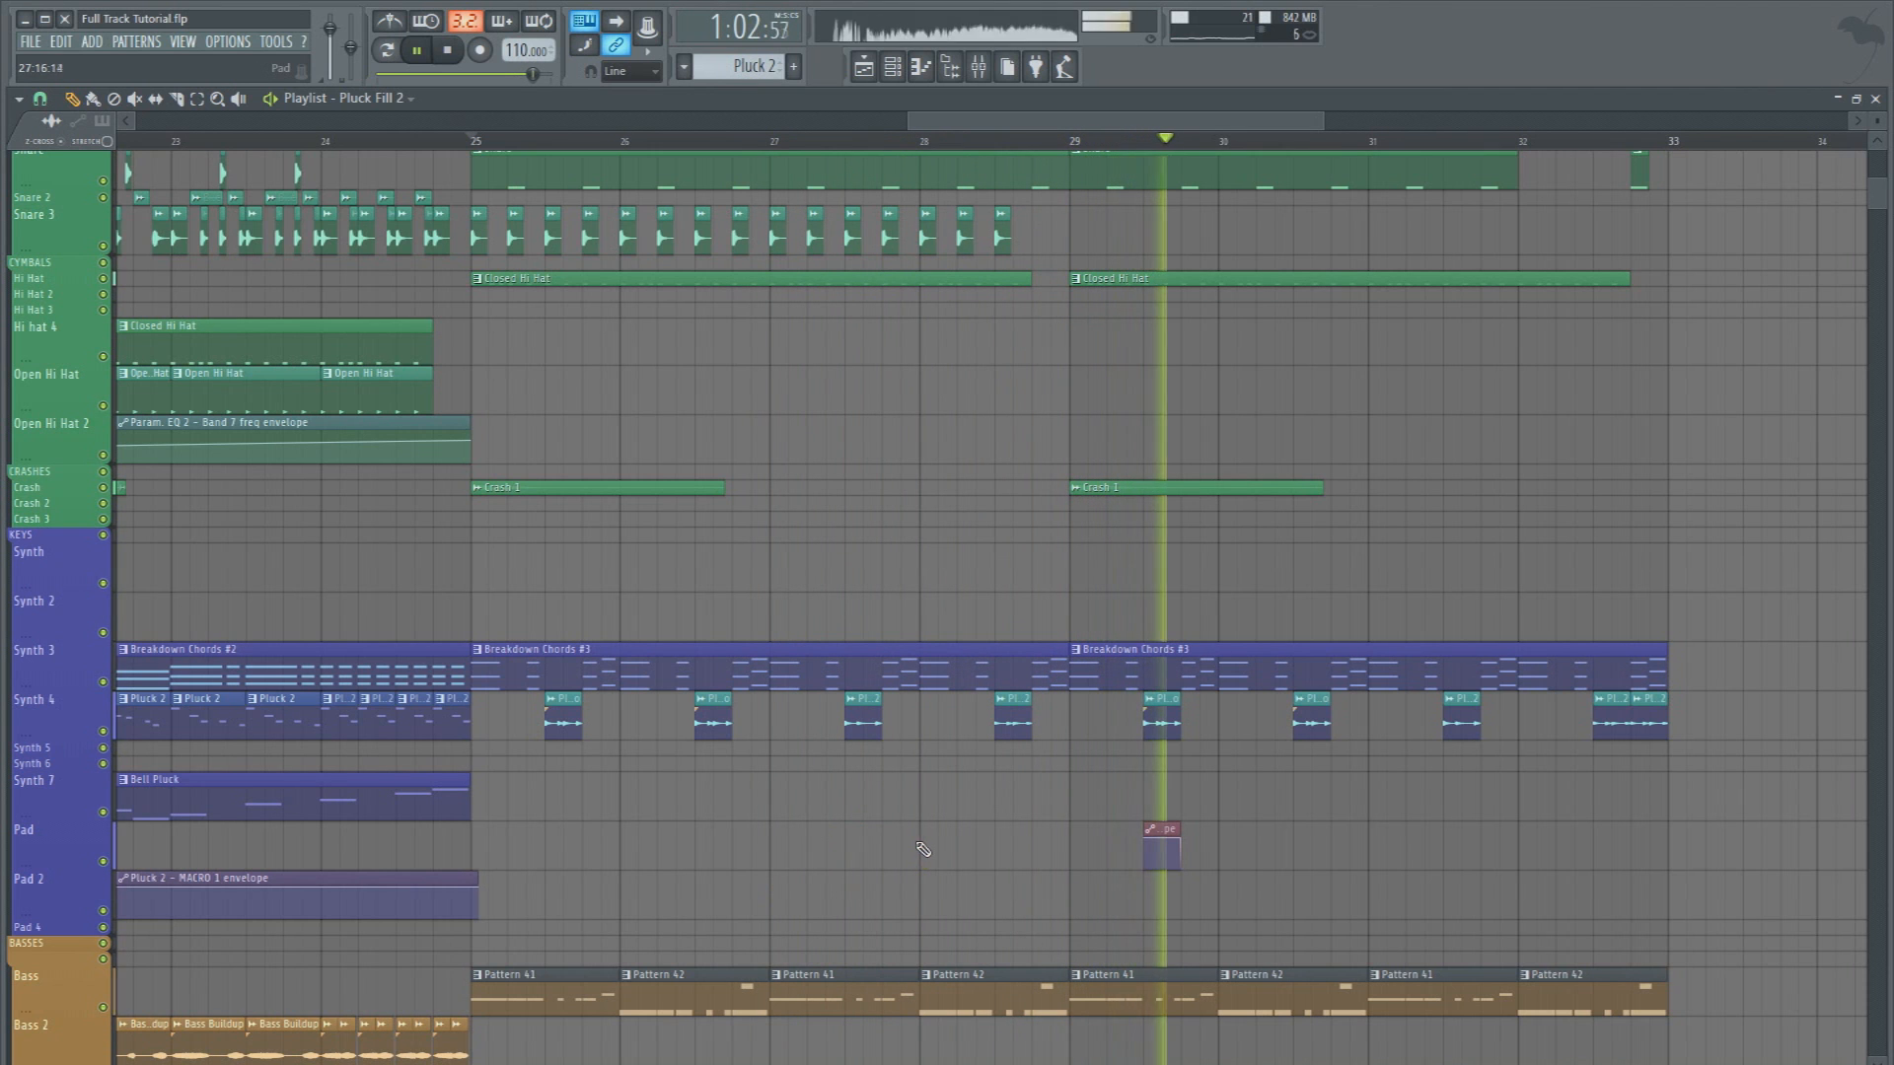
{"action": "scroll", "coordinate": [932, 843], "scroll_direction": "up", "scroll_amount": 3}
{"action": "key", "text": "space"}
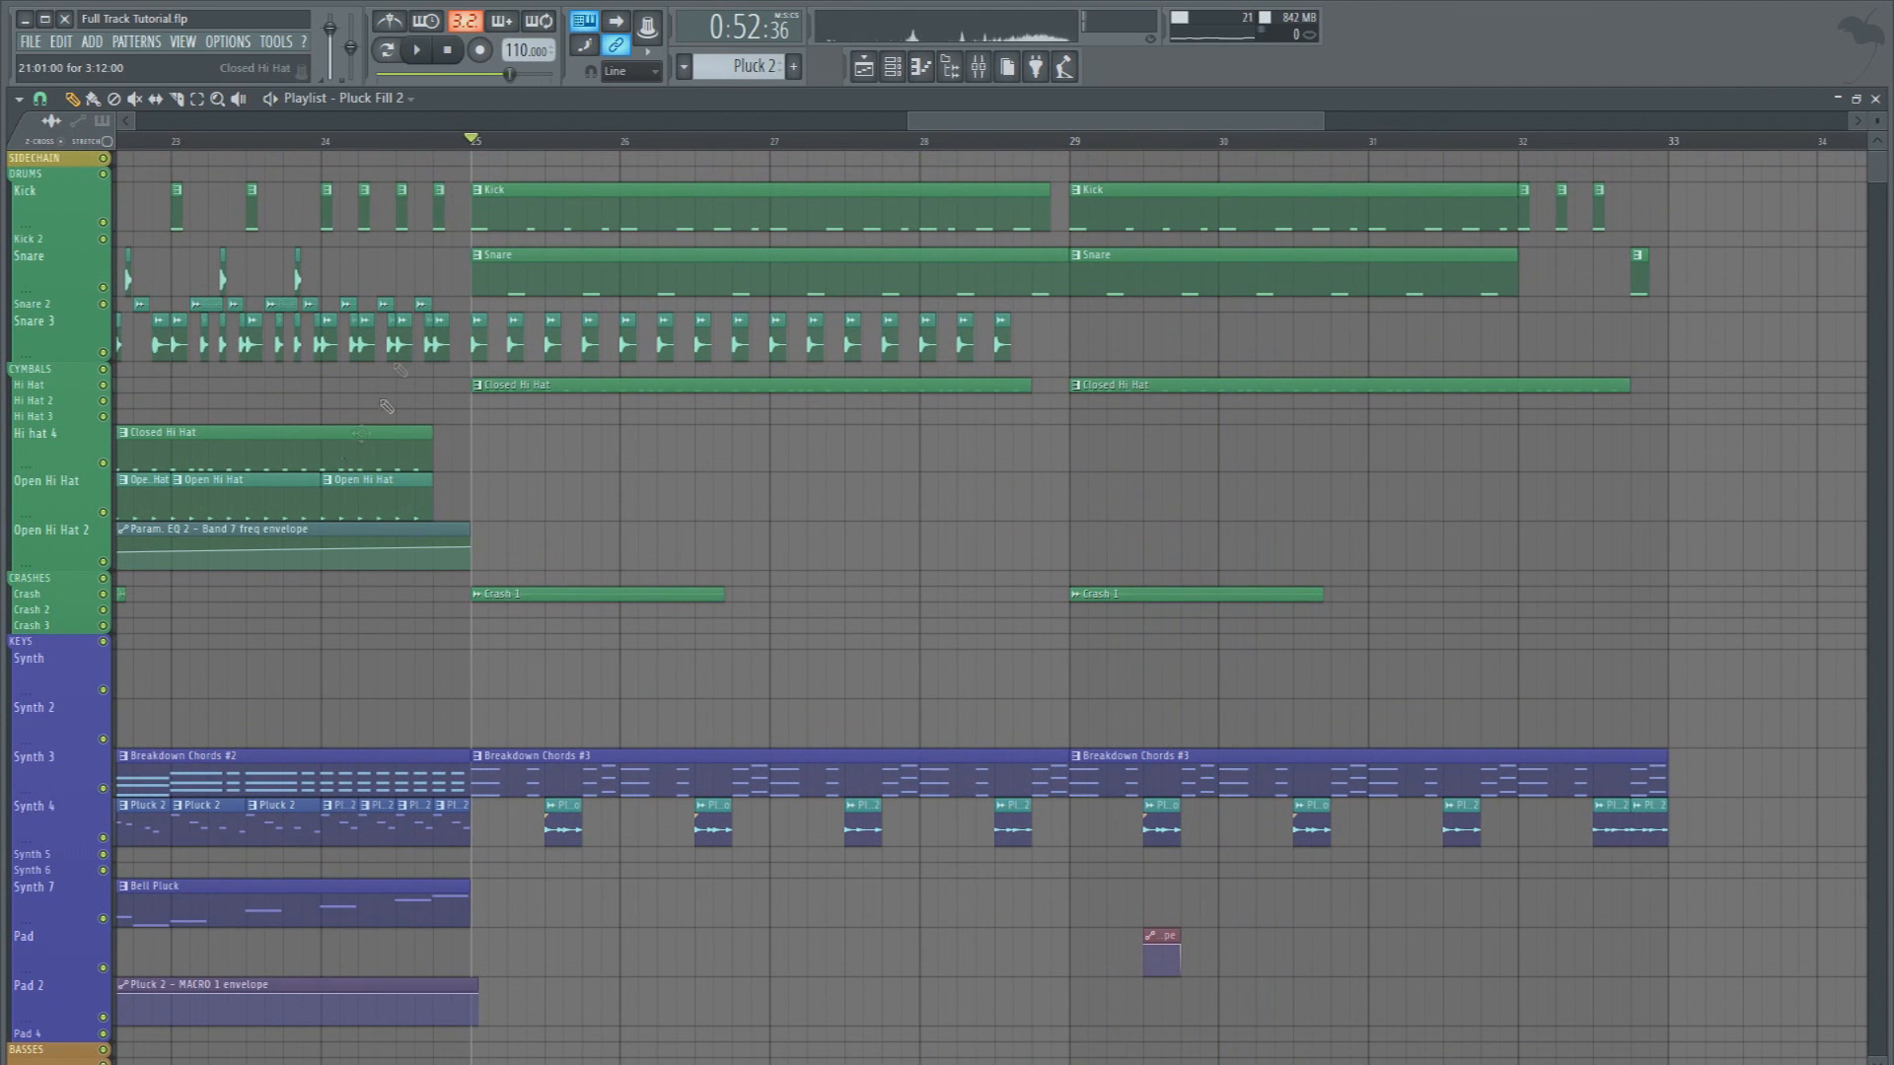
Place four Open Hi Hat clips on the Hi hat 4 track from bar 29 to 33, audition from bar 29 and save the project
{"action": "left_click", "coordinate": [1082, 460]}
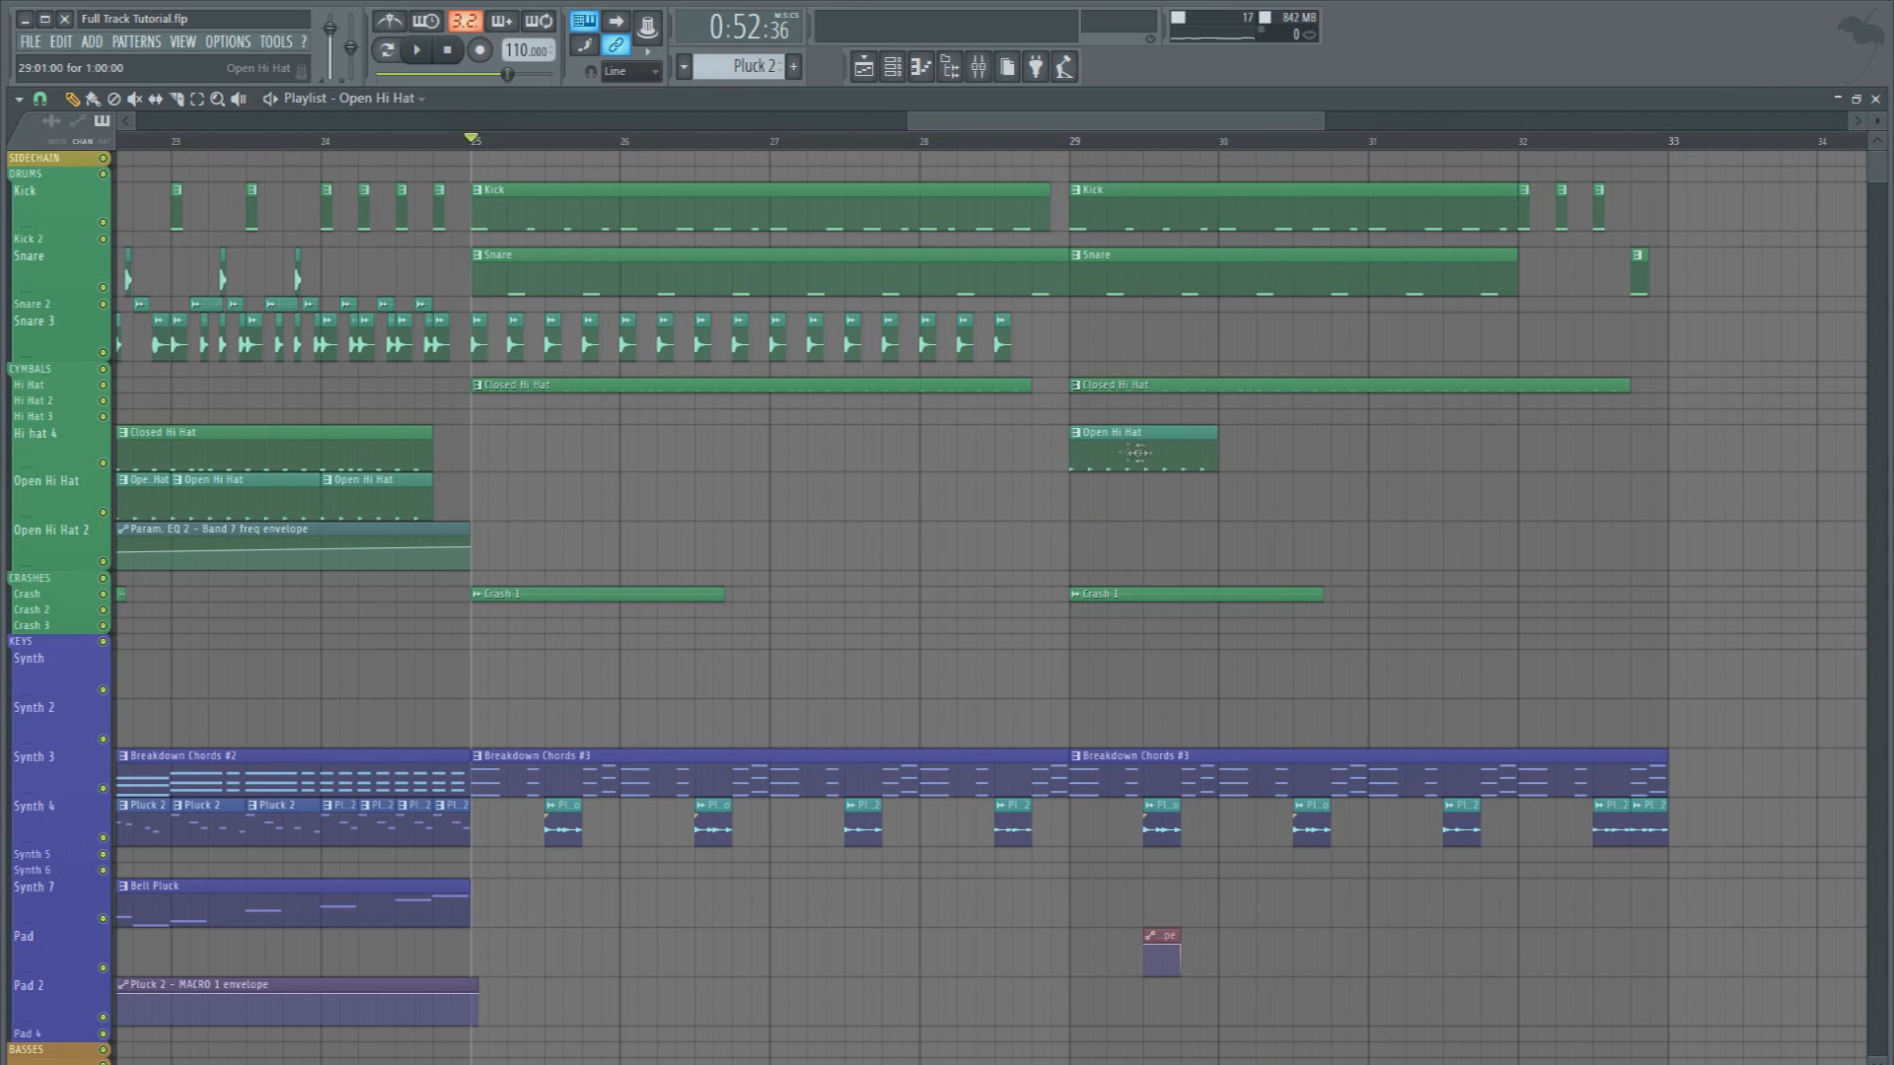
{"action": "left_click", "coordinate": [1226, 461]}
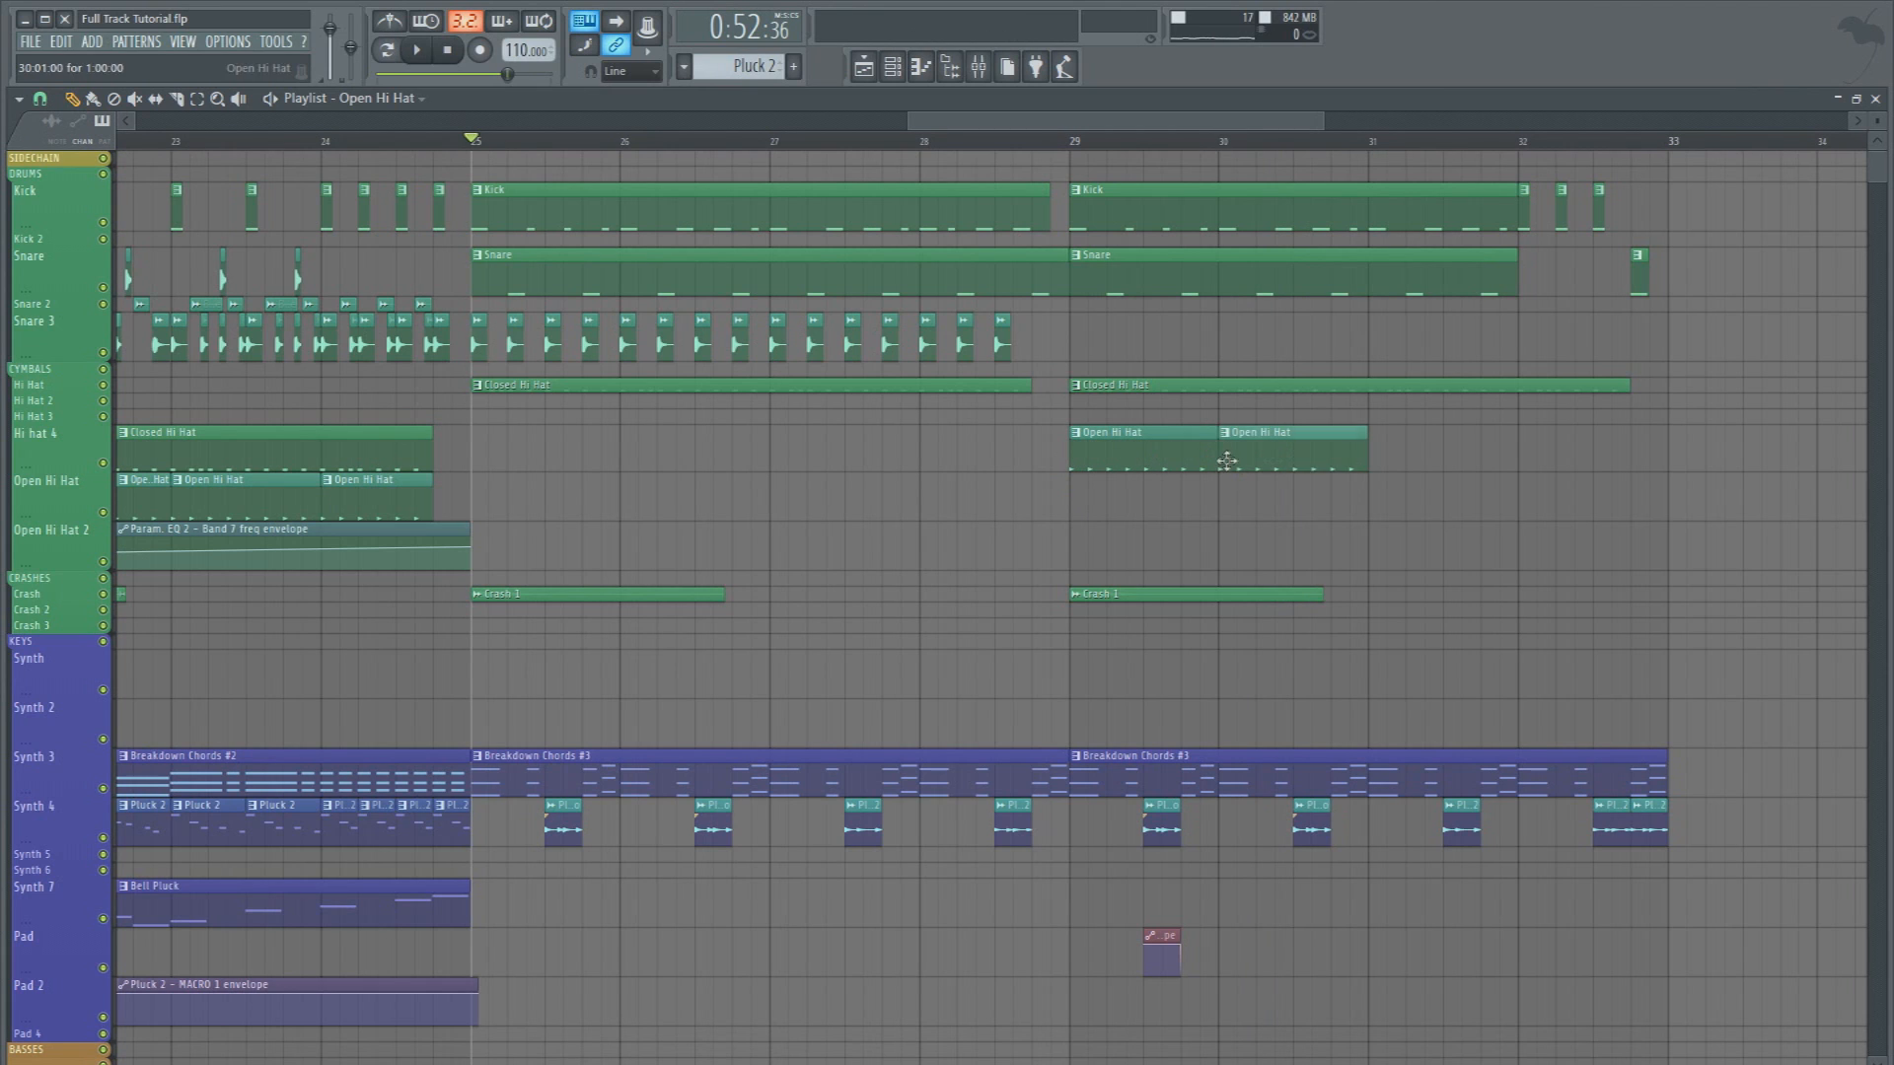
{"action": "left_click", "coordinate": [1383, 459]}
{"action": "left_click", "coordinate": [1521, 458]}
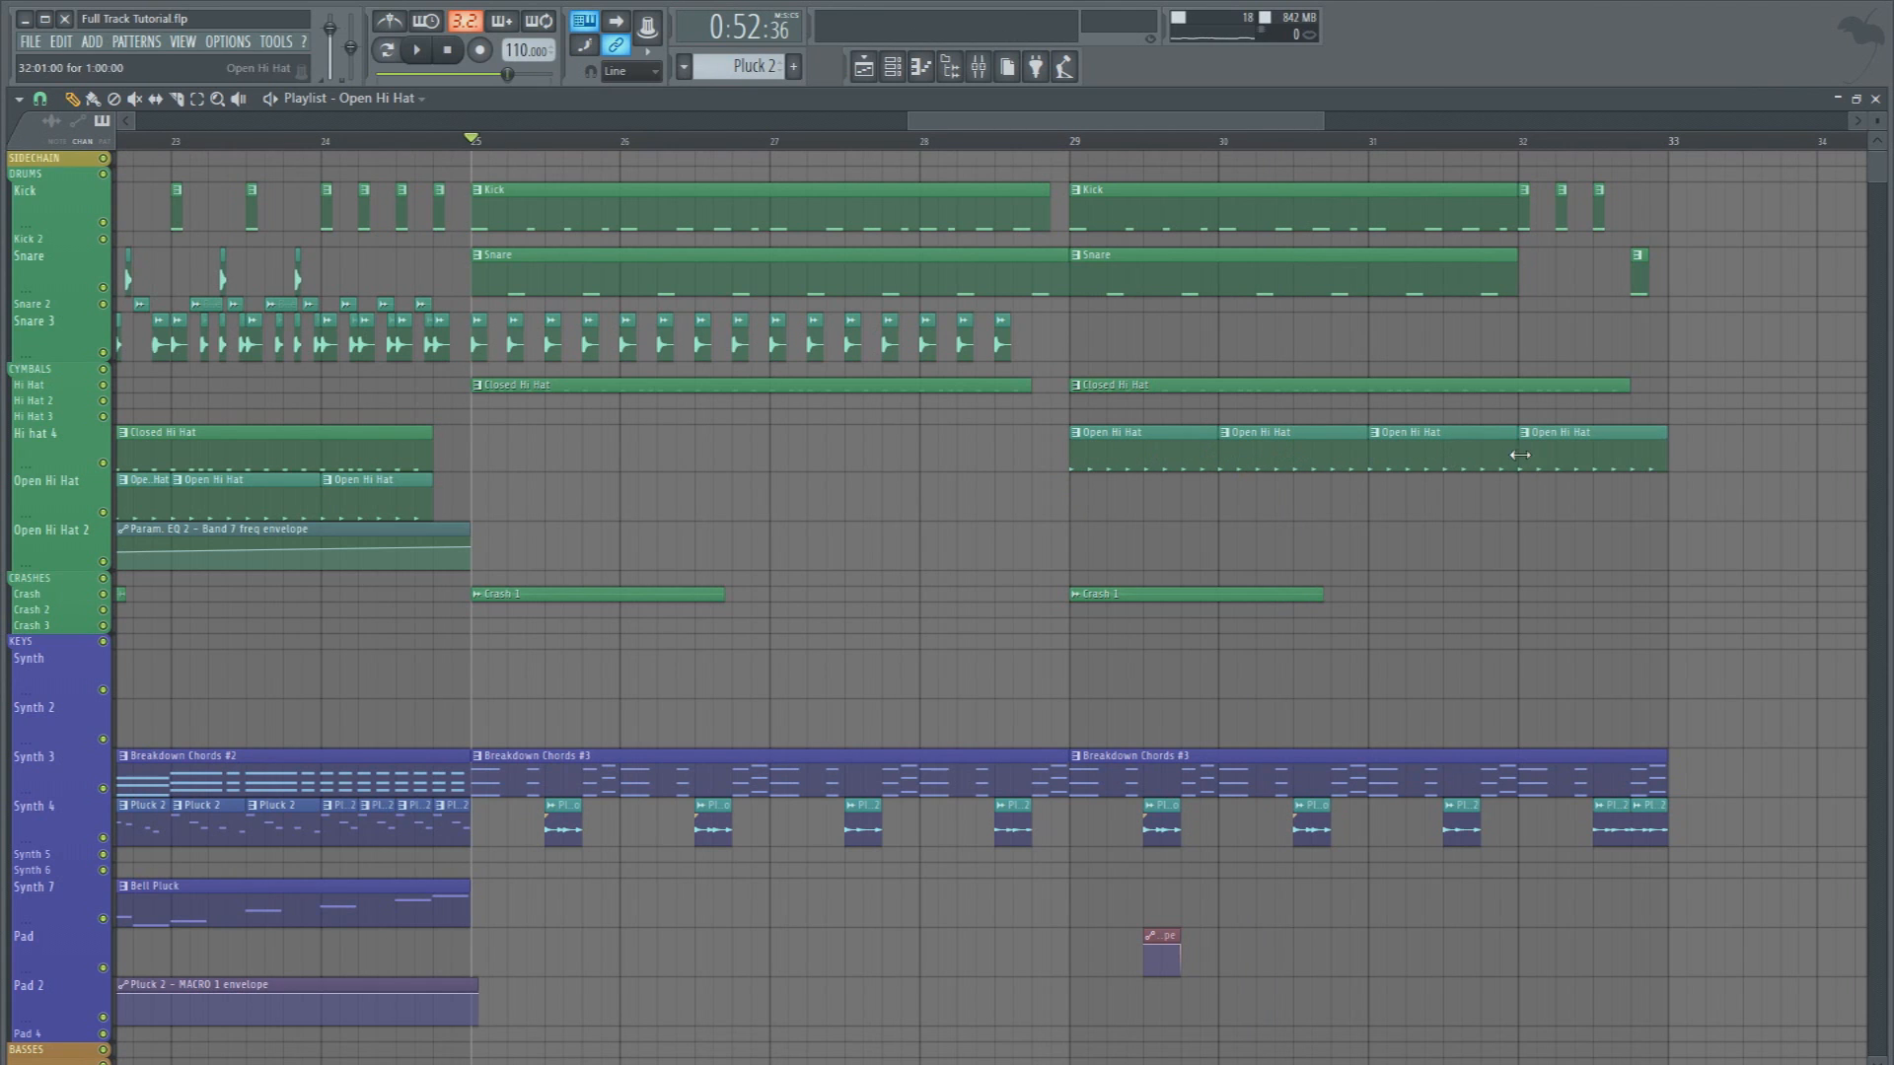
{"action": "left_click", "coordinate": [1088, 143]}
{"action": "key", "text": "space"}
{"action": "left_click", "coordinate": [1075, 141]}
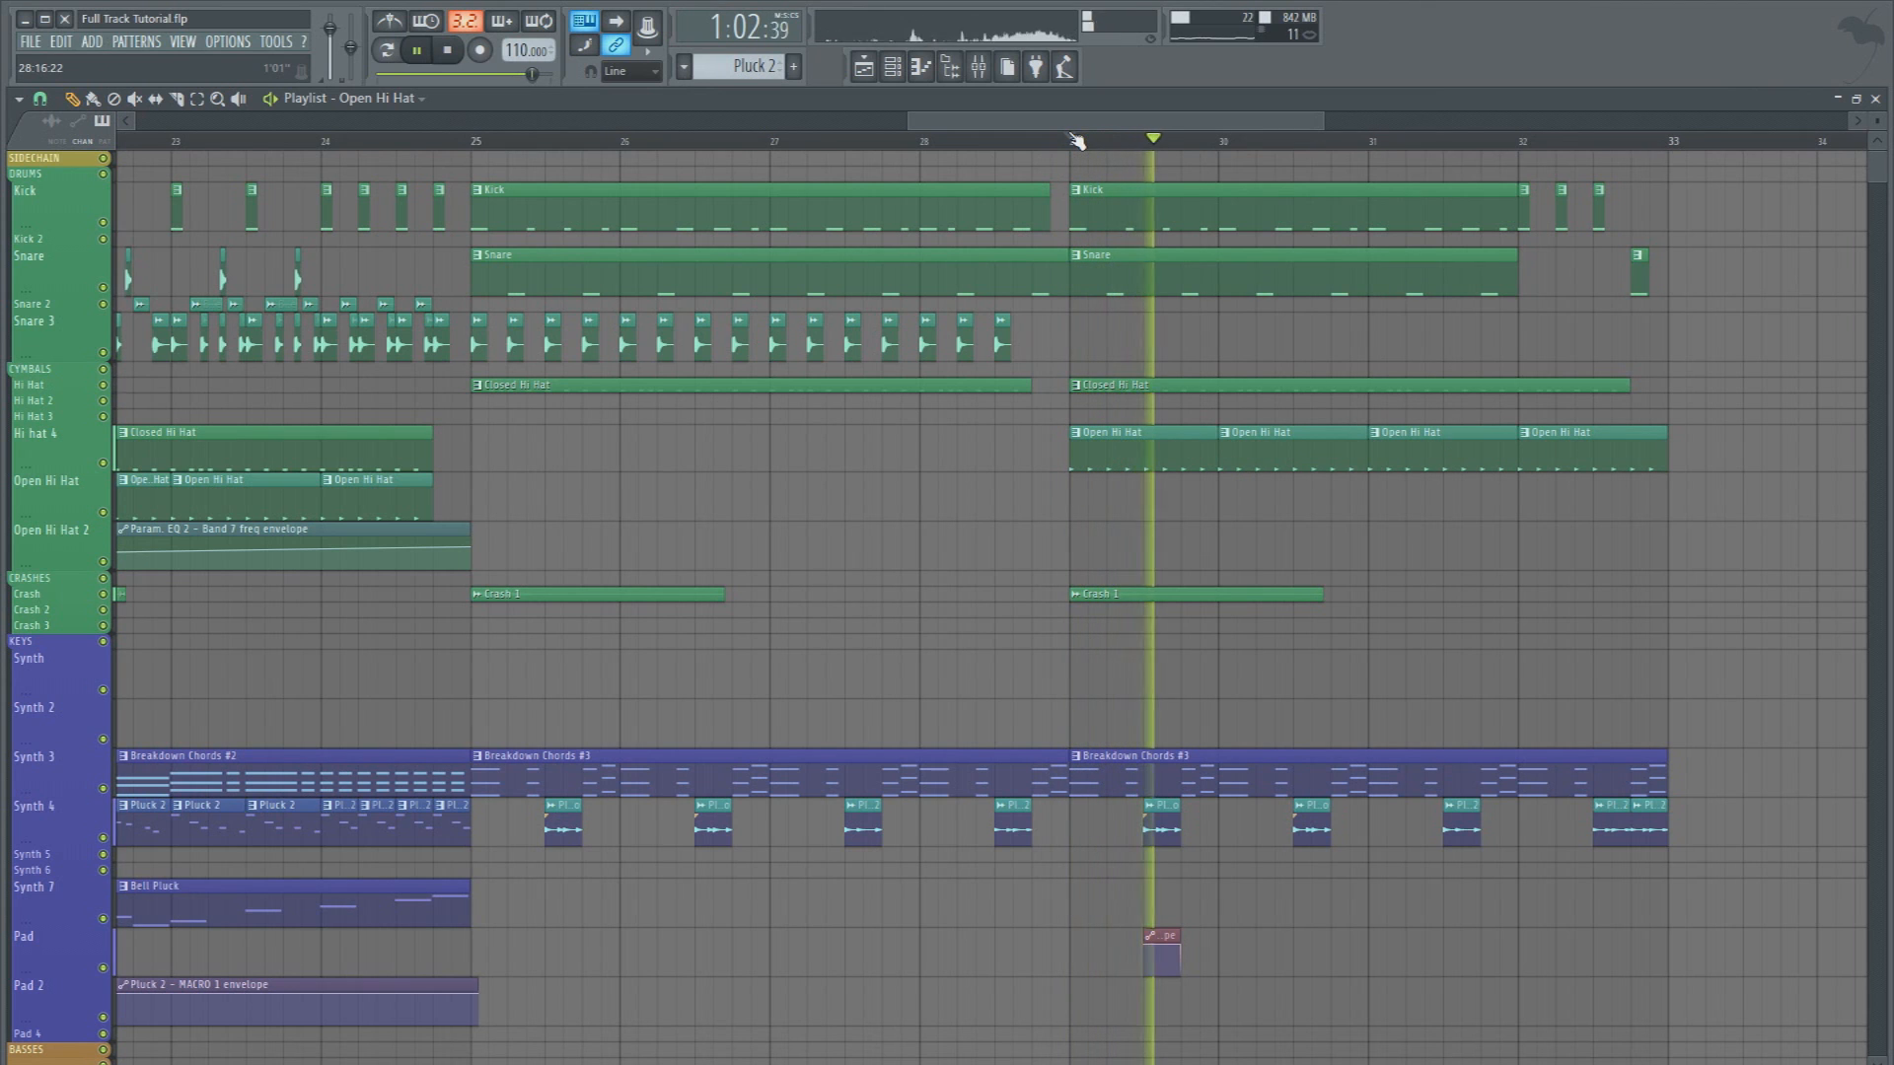
{"action": "key", "text": "ctrl+s"}
{"action": "scroll", "coordinate": [1077, 141], "scroll_direction": "down", "scroll_amount": 3}
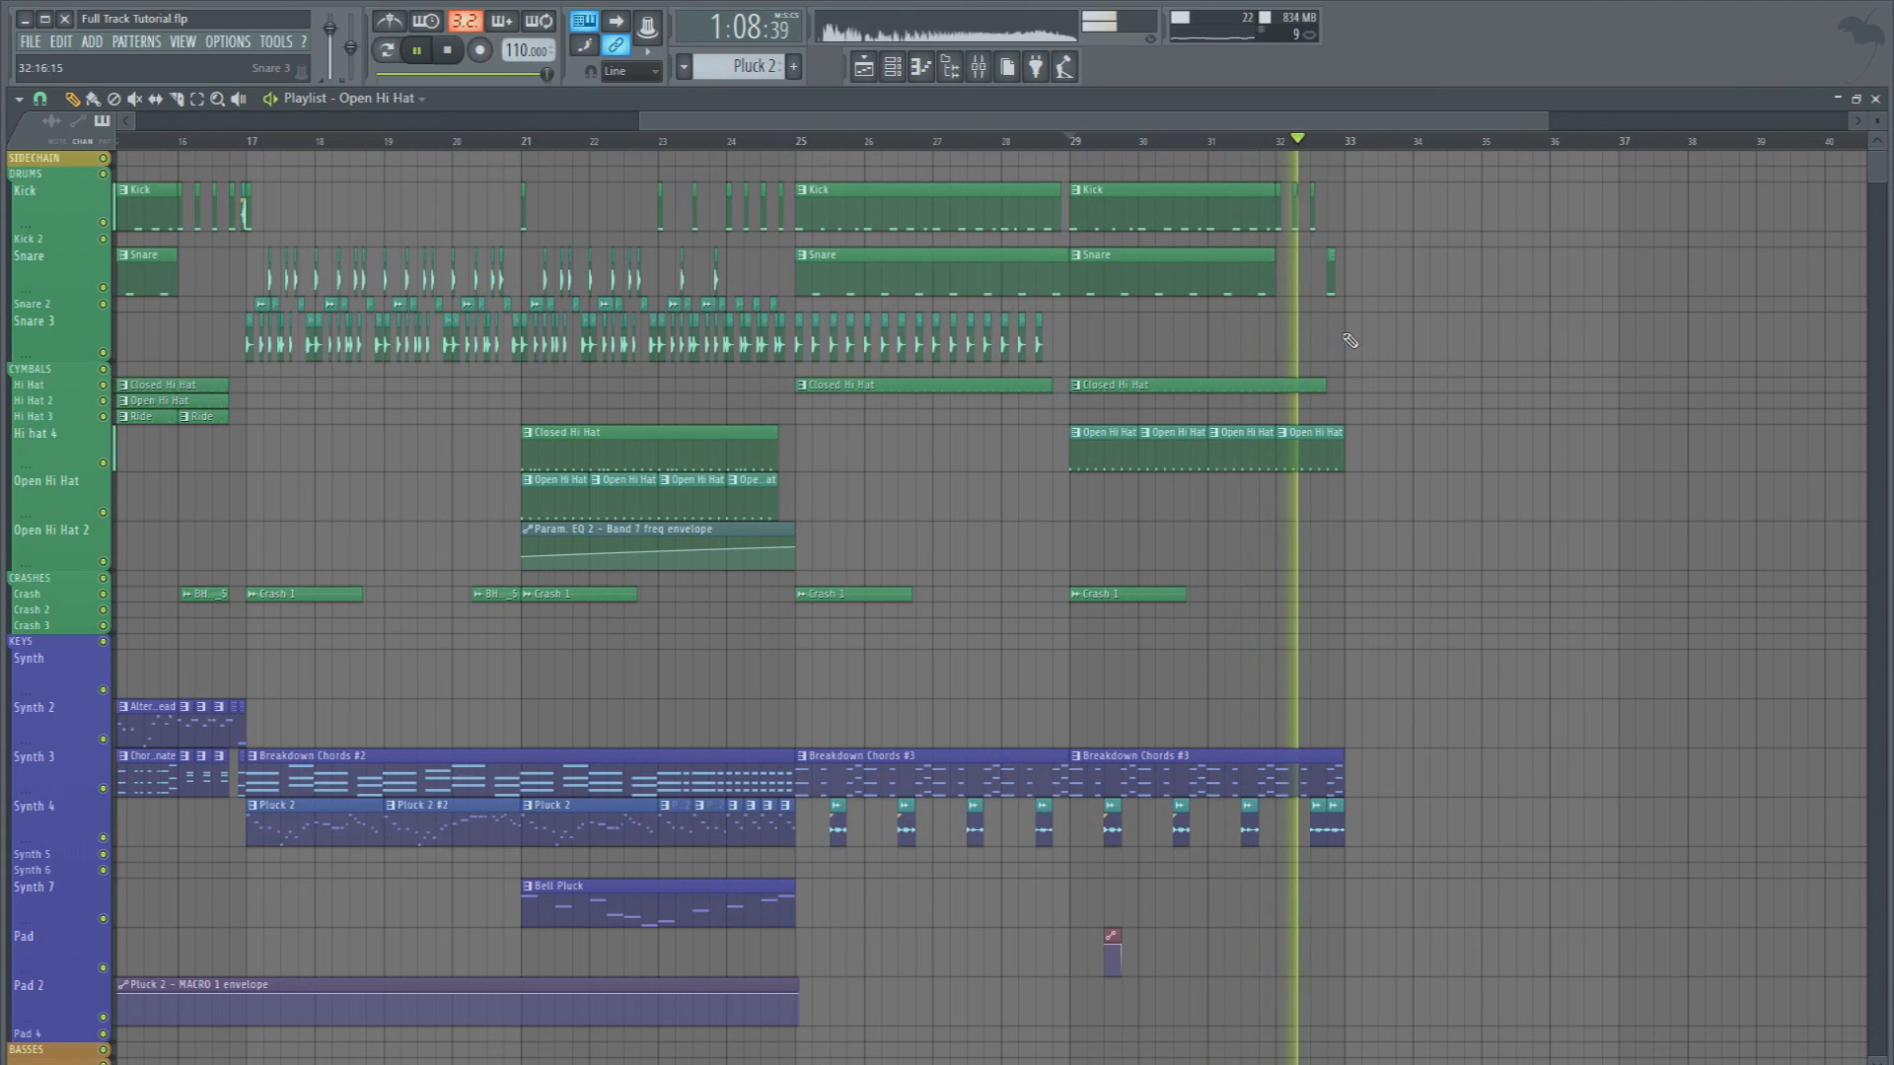
{"action": "key", "text": "space"}
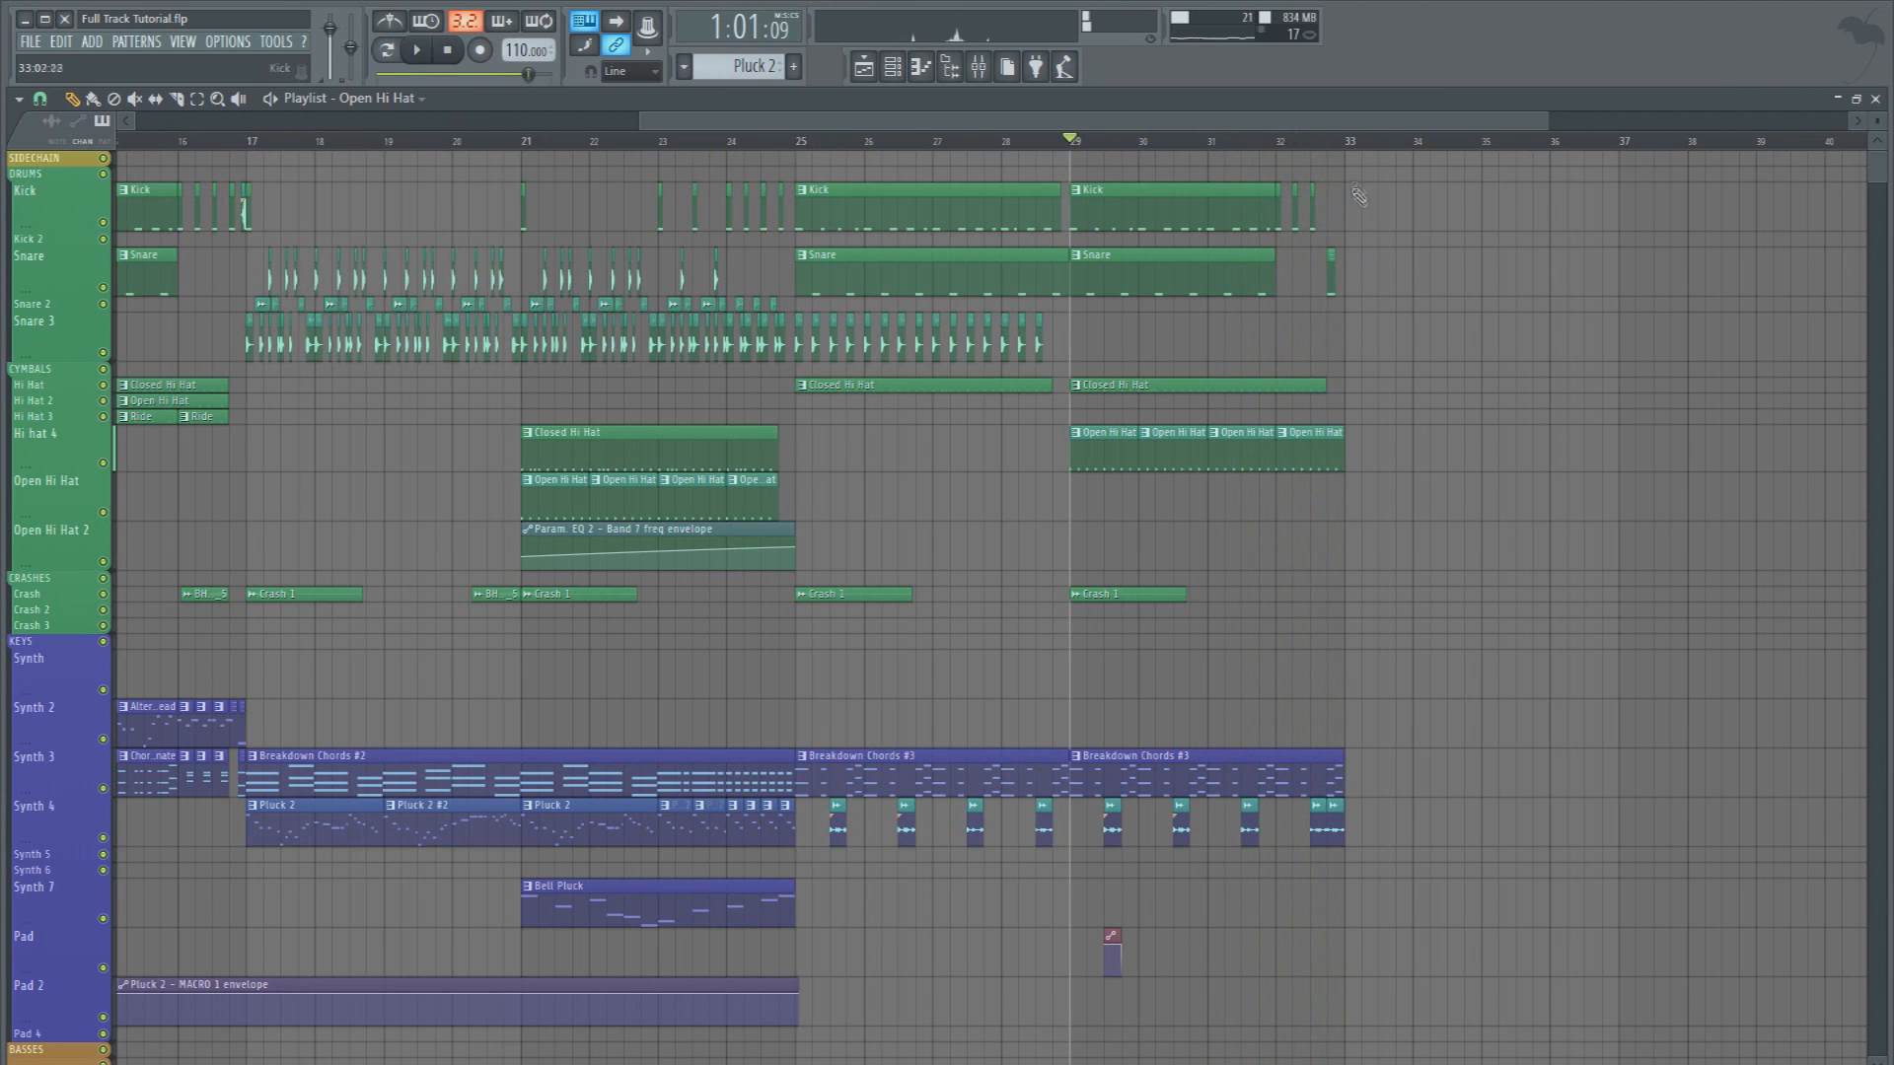
Duplicate the drum, cymbal and key clips of bars 25 to 33 so the copy starts at bar 33, excluding the Pluck 2 - MACRO 1 envelope
{"action": "left_click_drag", "start_coordinate": [1486, 916], "coordinate": [801, 170]}
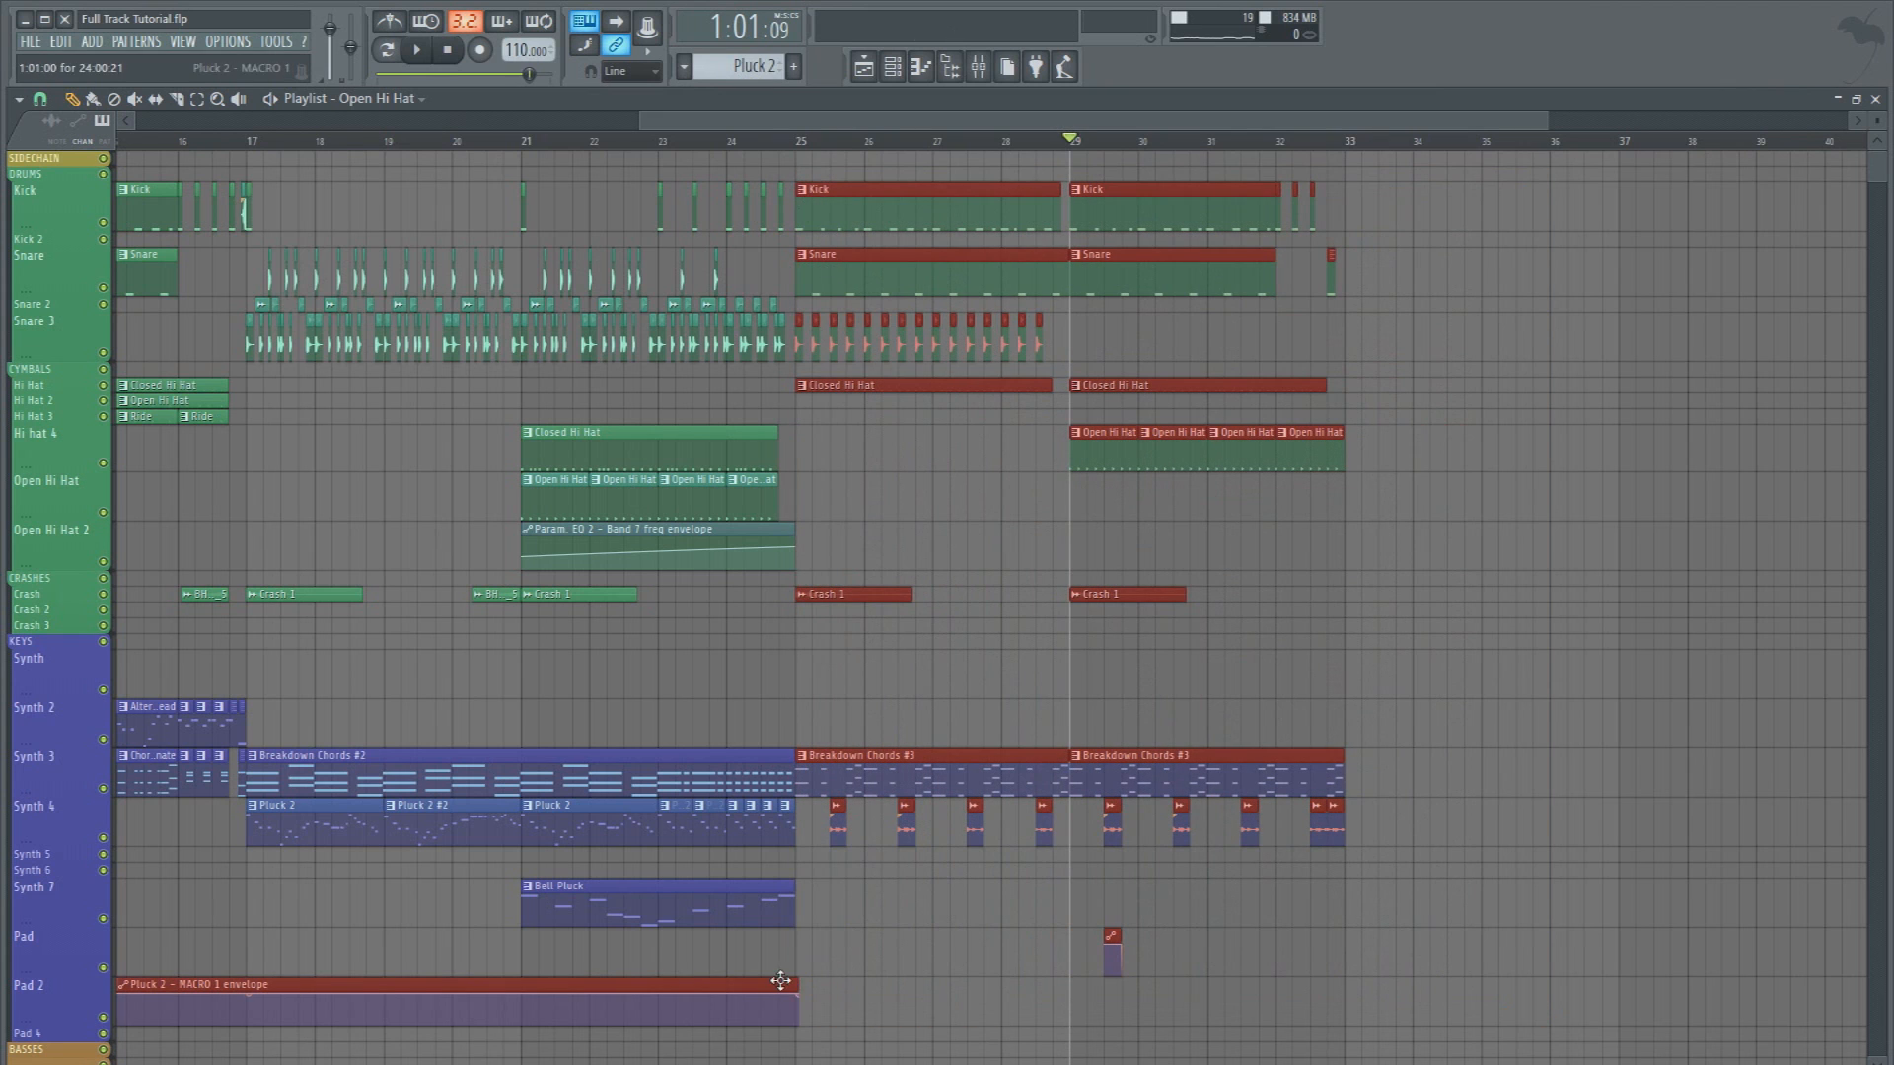
{"action": "left_click", "coordinate": [780, 980], "text": "ctrl+shift"}
{"action": "key", "text": "ctrl+c"}
{"action": "key", "text": "ctrl+v"}
{"action": "left_click_drag", "start_coordinate": [205, 775], "coordinate": [1376, 775]}
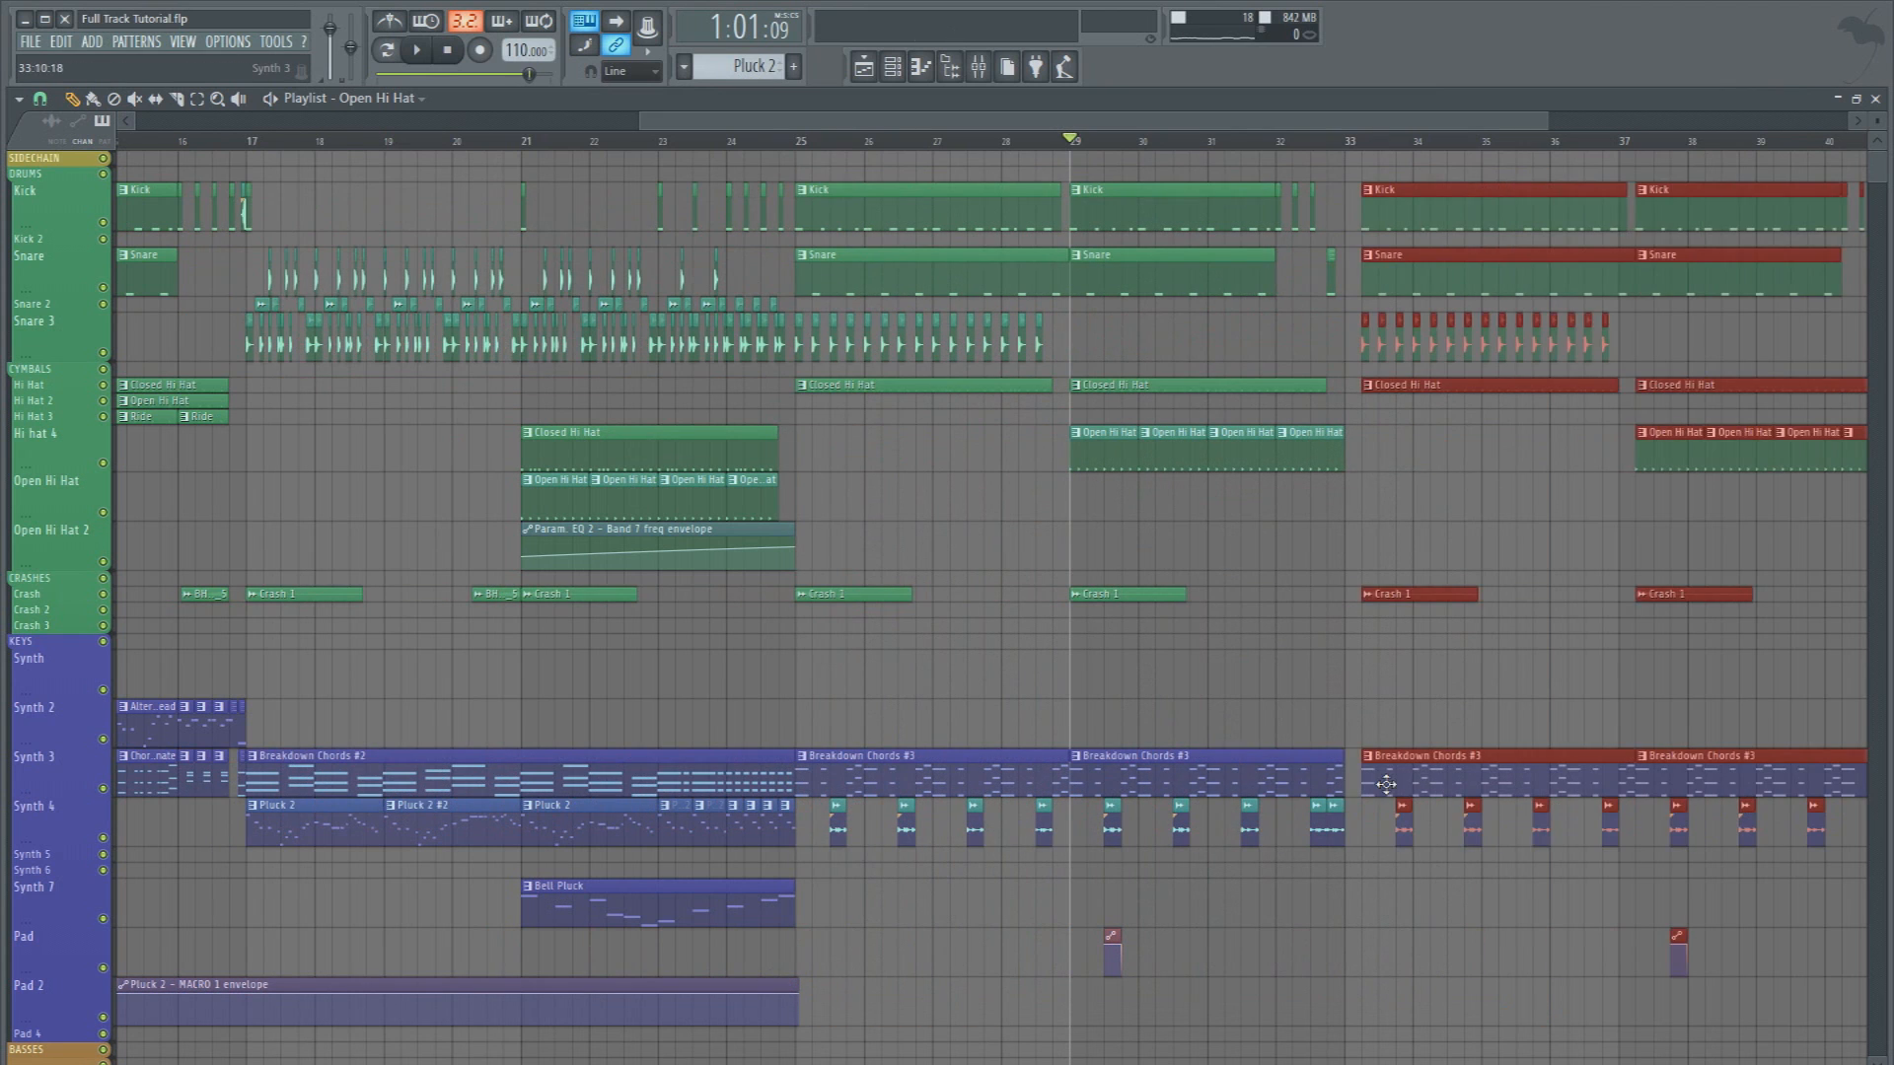
{"action": "left_click", "coordinate": [1361, 698]}
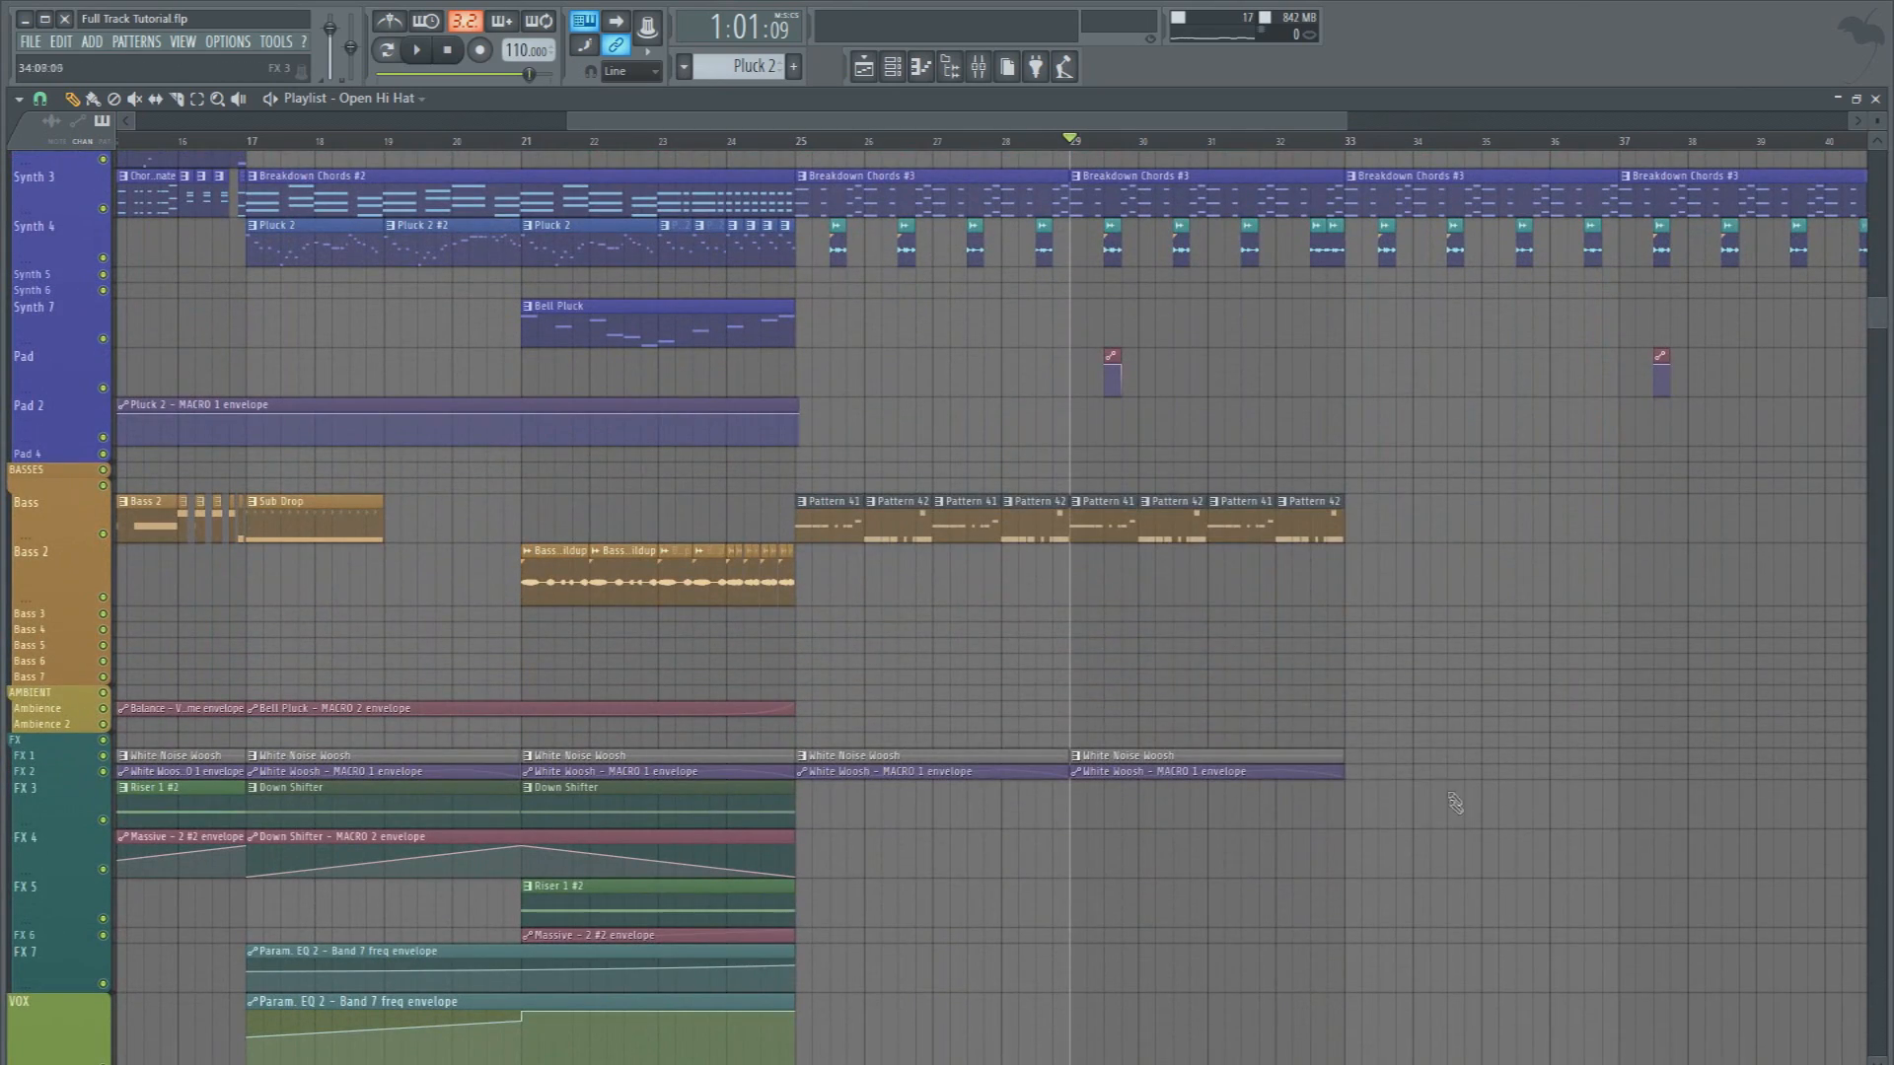
Duplicate the Pattern 41 and 42 bass clips and the White Noise Woosh clips with their envelopes from bars 25 to 33 to bar 33
{"action": "left_click_drag", "start_coordinate": [1450, 814], "coordinate": [825, 530]}
{"action": "key", "text": "ctrl+c"}
{"action": "key", "text": "ctrl+v"}
{"action": "left_click_drag", "start_coordinate": [230, 527], "coordinate": [1397, 556]}
{"action": "left_click", "coordinate": [1162, 649]}
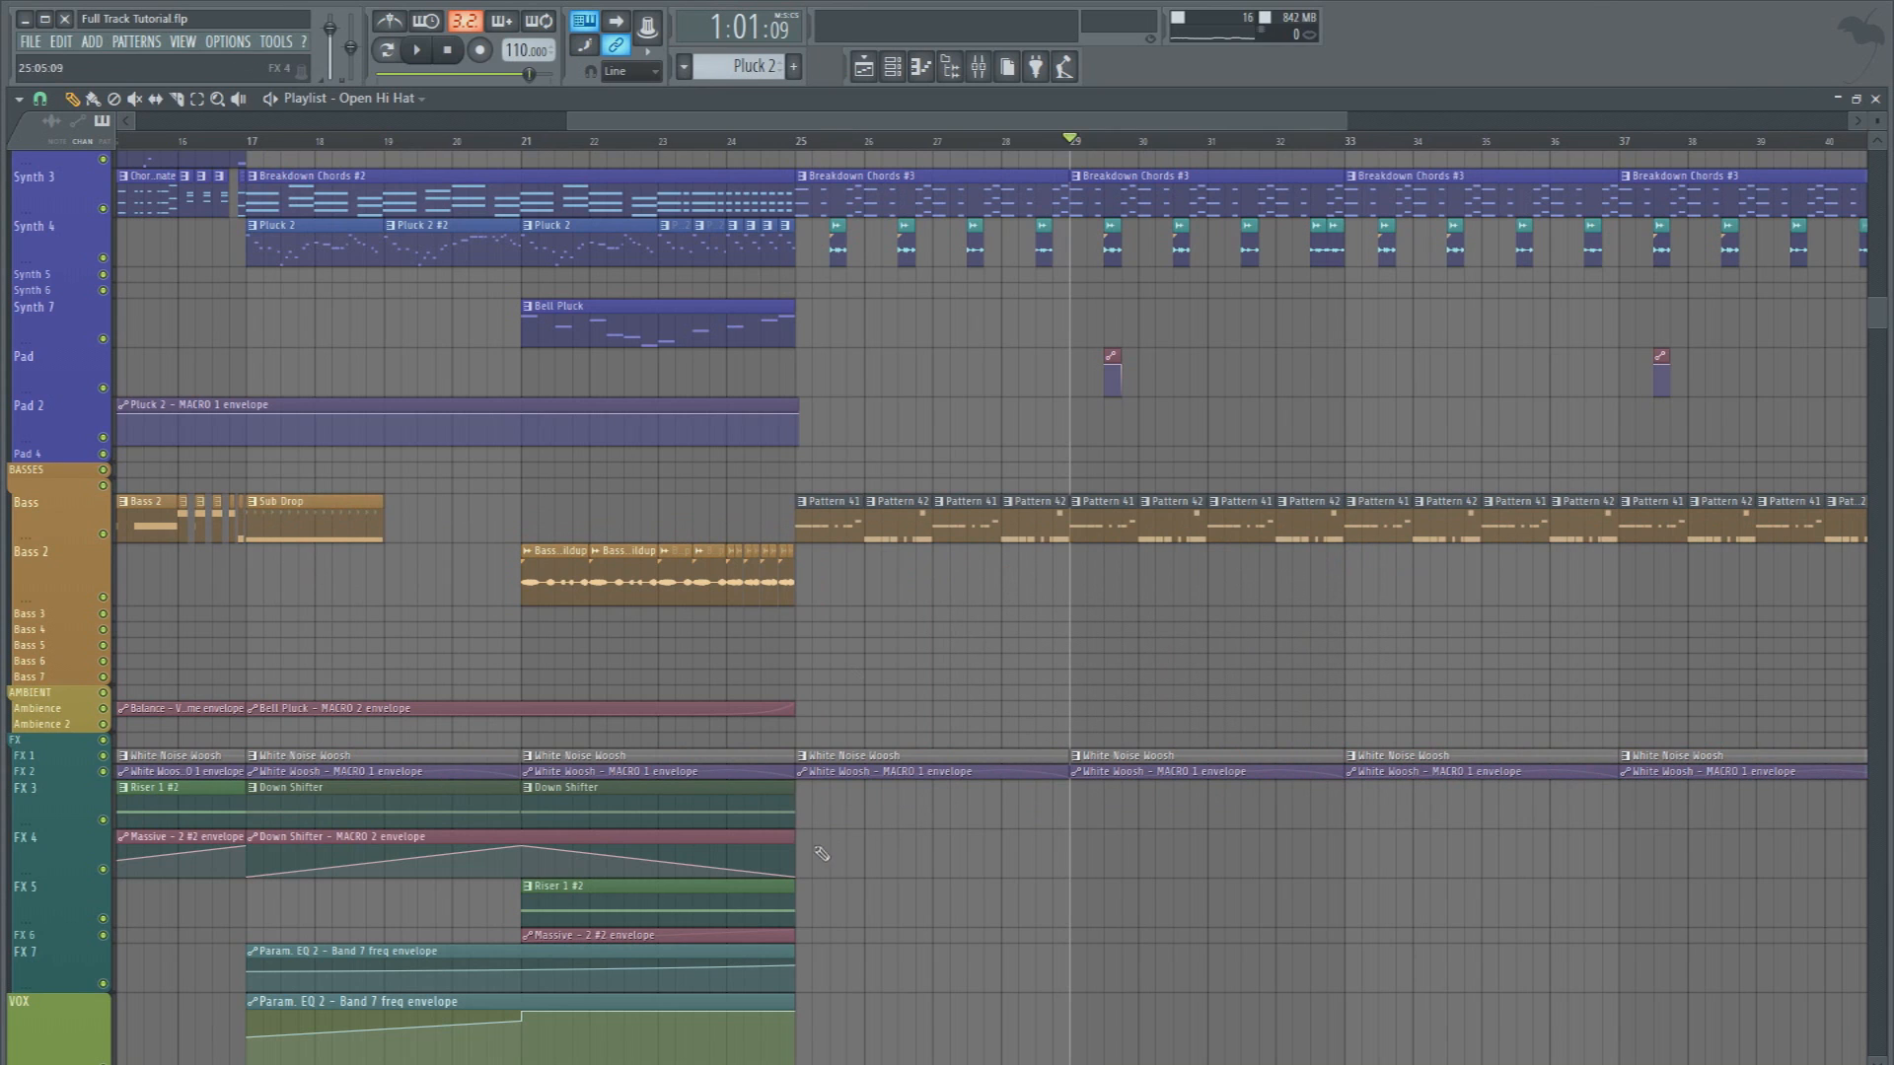
Play the arrangement back from bar 25
{"action": "left_click", "coordinate": [796, 142]}
{"action": "scroll", "coordinate": [866, 240], "scroll_direction": "up", "scroll_amount": 11}
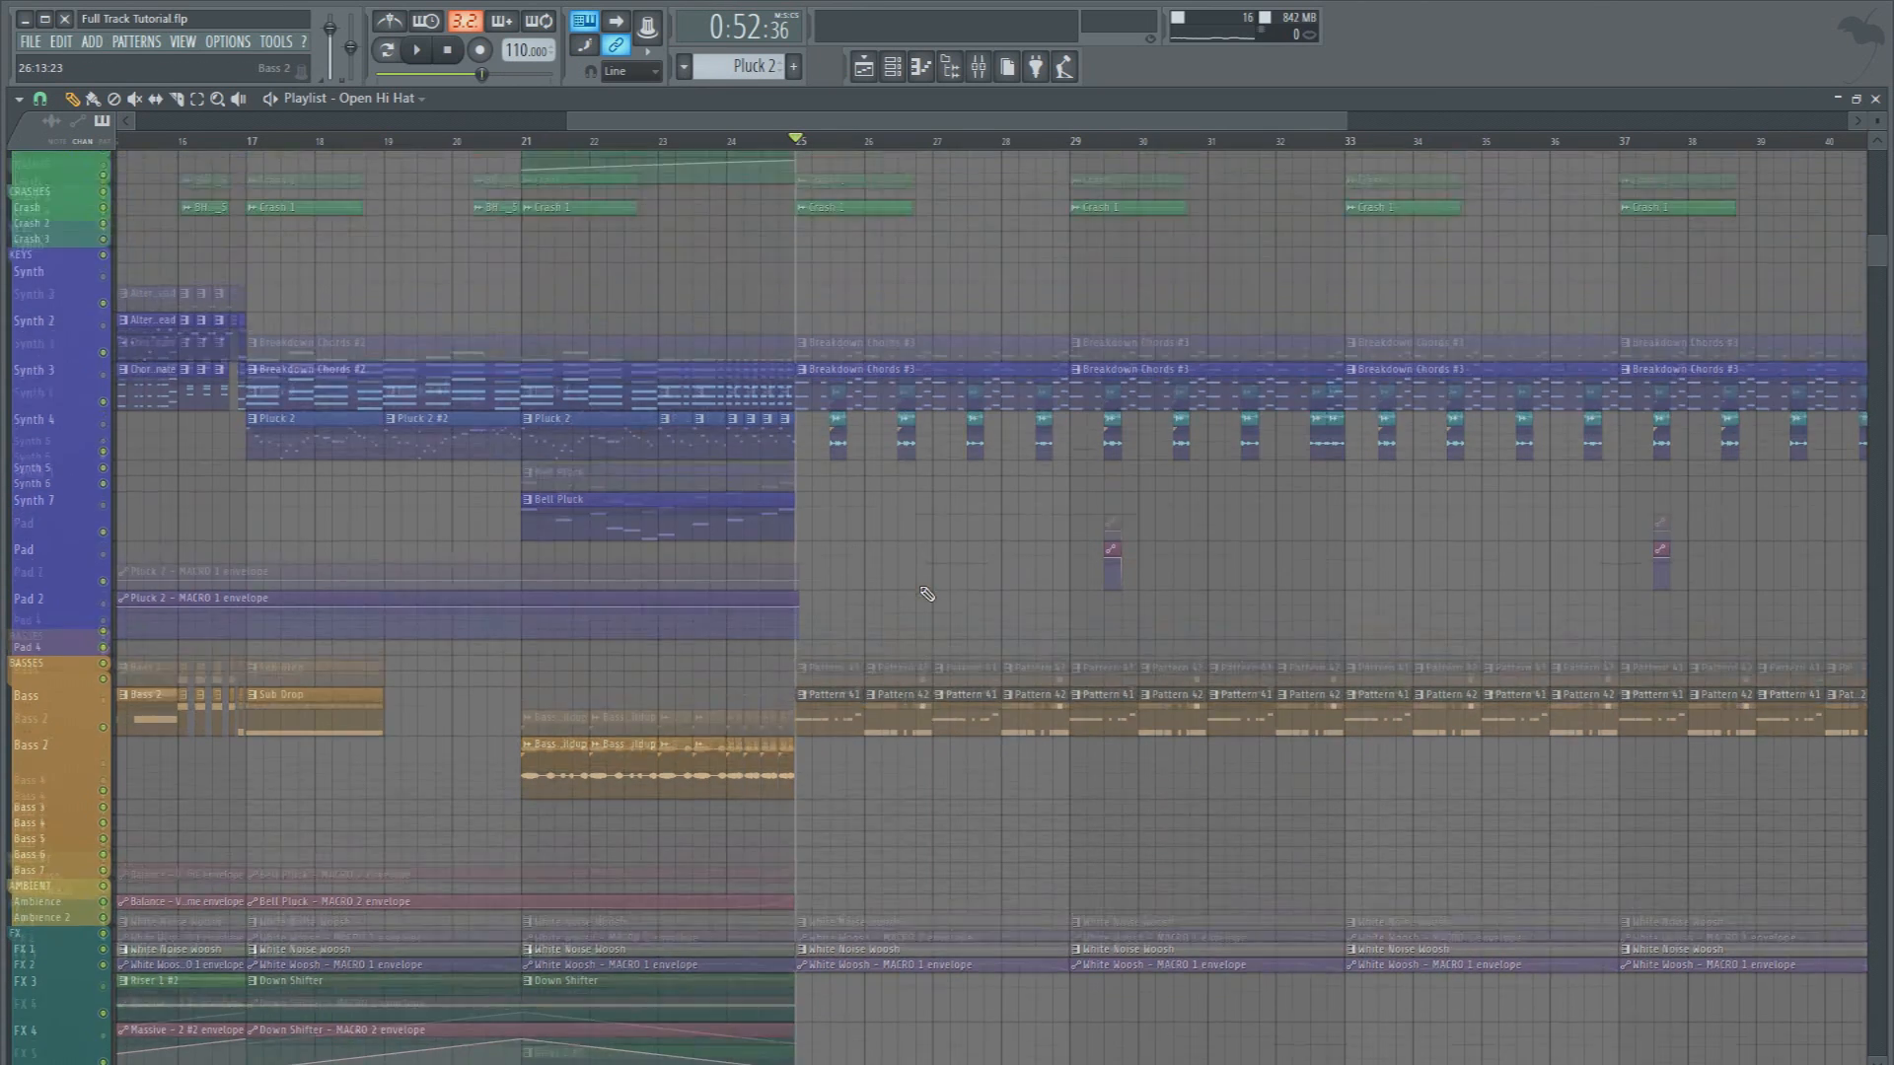
{"action": "scroll", "coordinate": [833, 160], "scroll_direction": "up", "scroll_amount": 3}
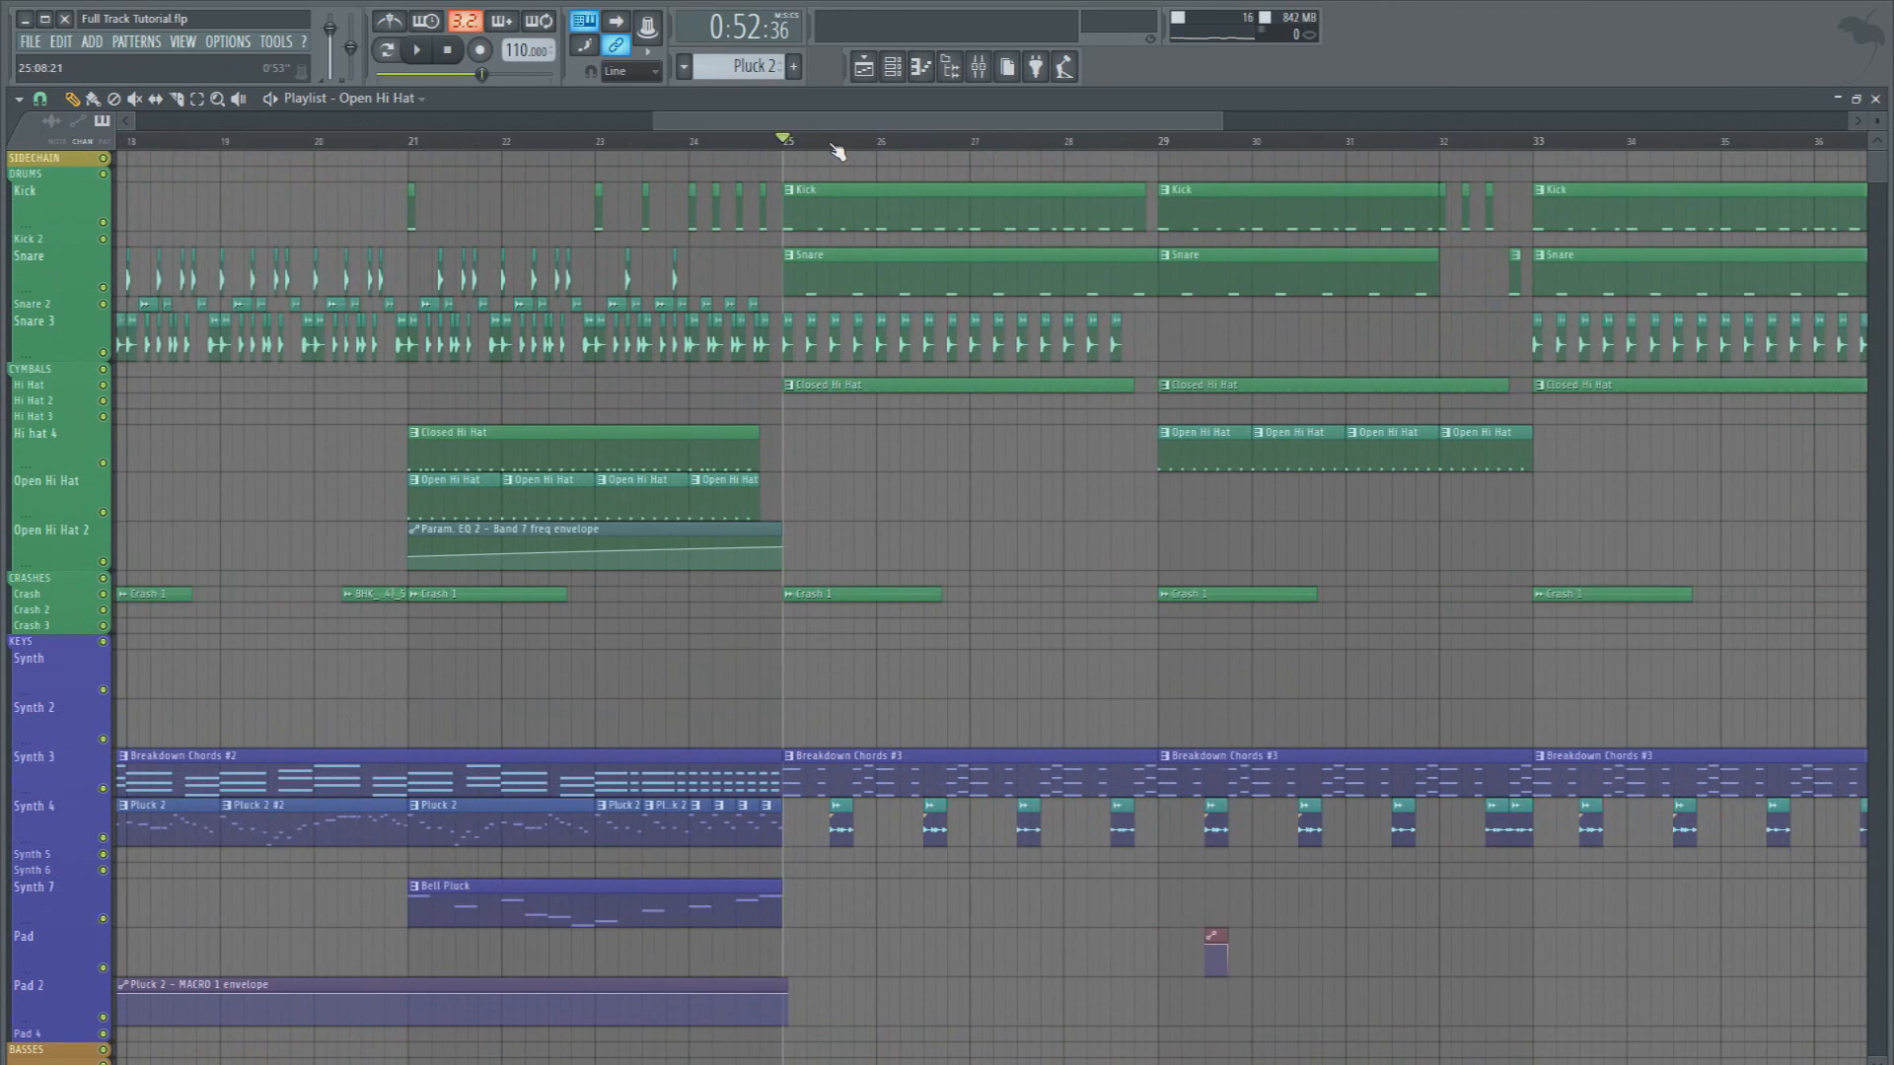
{"action": "key", "text": "space"}
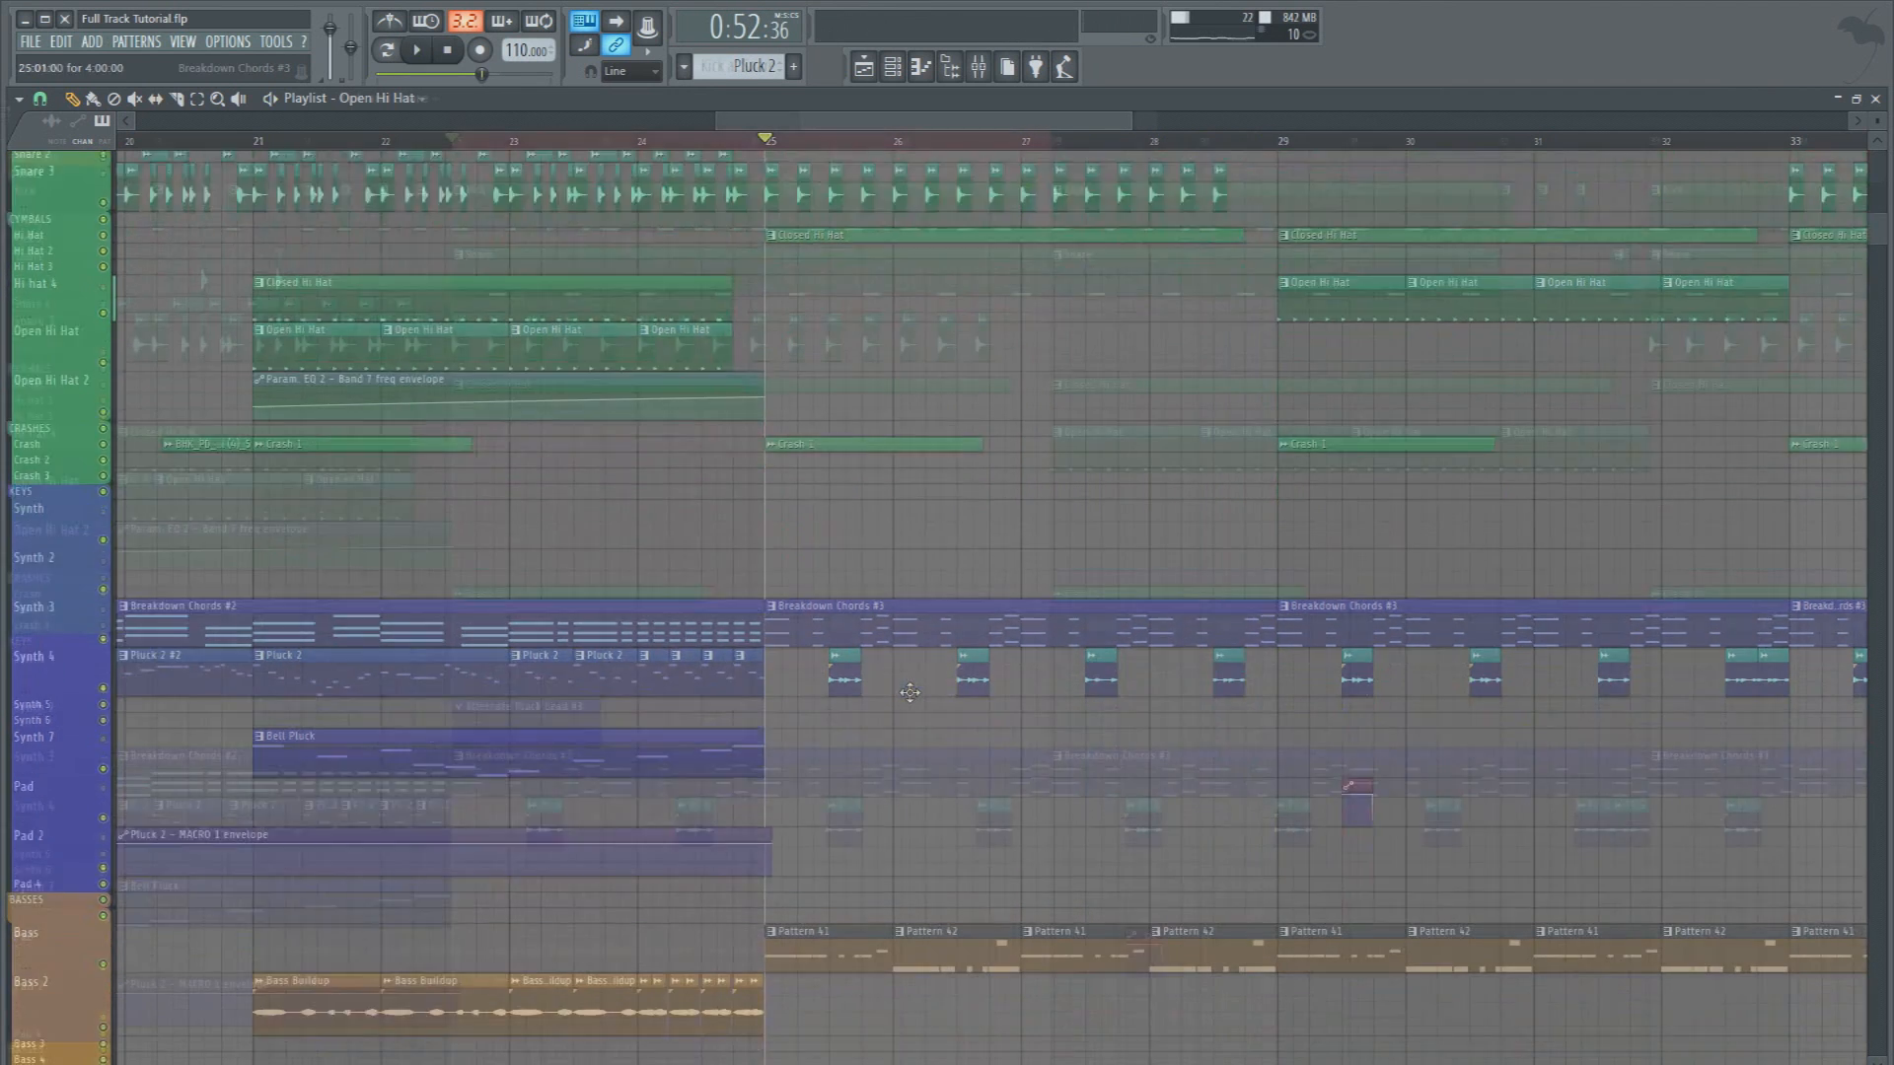
Select the bass pattern clips on the Bass track from bar 25 to 29 and merge them into one pattern clip
{"action": "scroll", "coordinate": [373, 504], "scroll_direction": "down", "scroll_amount": 5}
{"action": "scroll", "coordinate": [373, 501], "scroll_direction": "down", "scroll_amount": 2}
{"action": "left_click_drag", "start_coordinate": [515, 598], "coordinate": [967, 606]}
{"action": "left_click", "coordinate": [18, 99]}
{"action": "mouse_move", "coordinate": [99, 126]}
{"action": "left_click", "coordinate": [296, 446]}
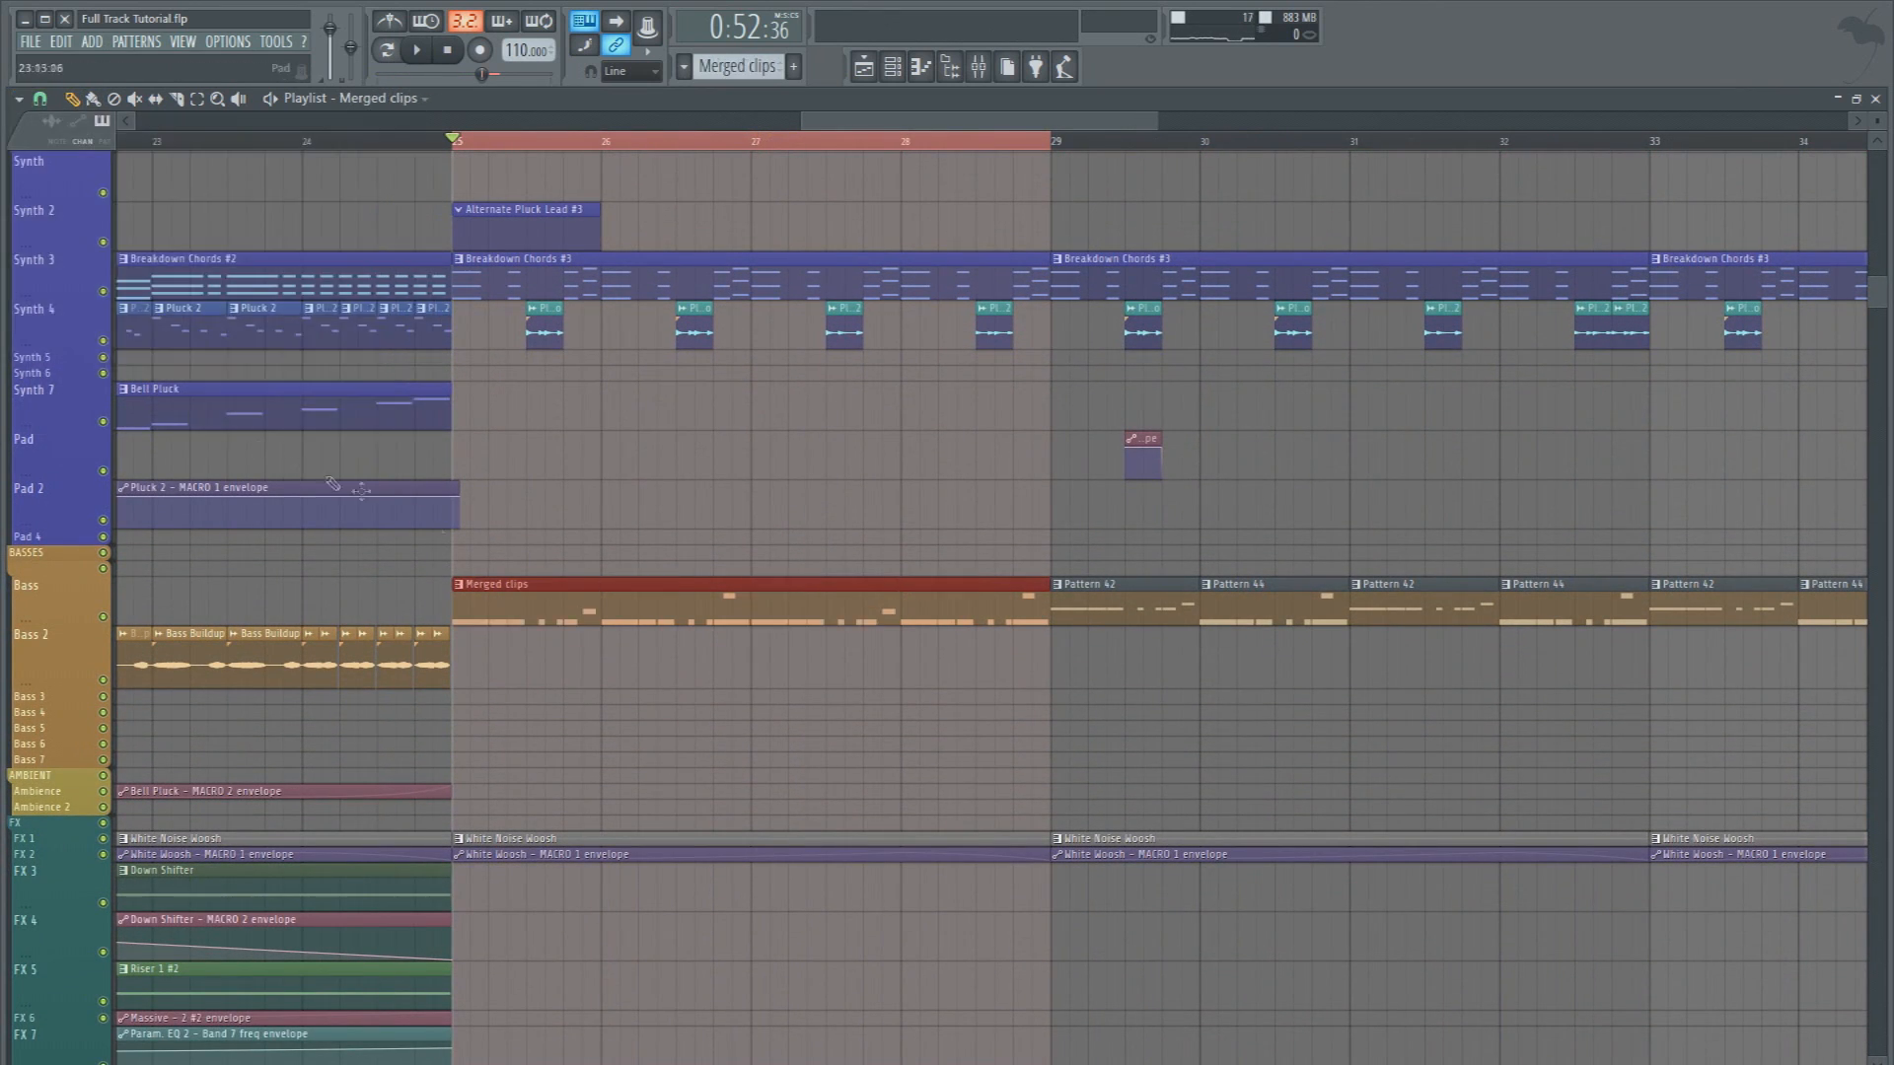
Rename the merged bass pattern Bassline 1 with the orange bass color, and delete the Alternate Pluck Lead #3 clip from Synth 2
{"action": "left_click", "coordinate": [477, 582]}
{"action": "left_click", "coordinate": [532, 677]}
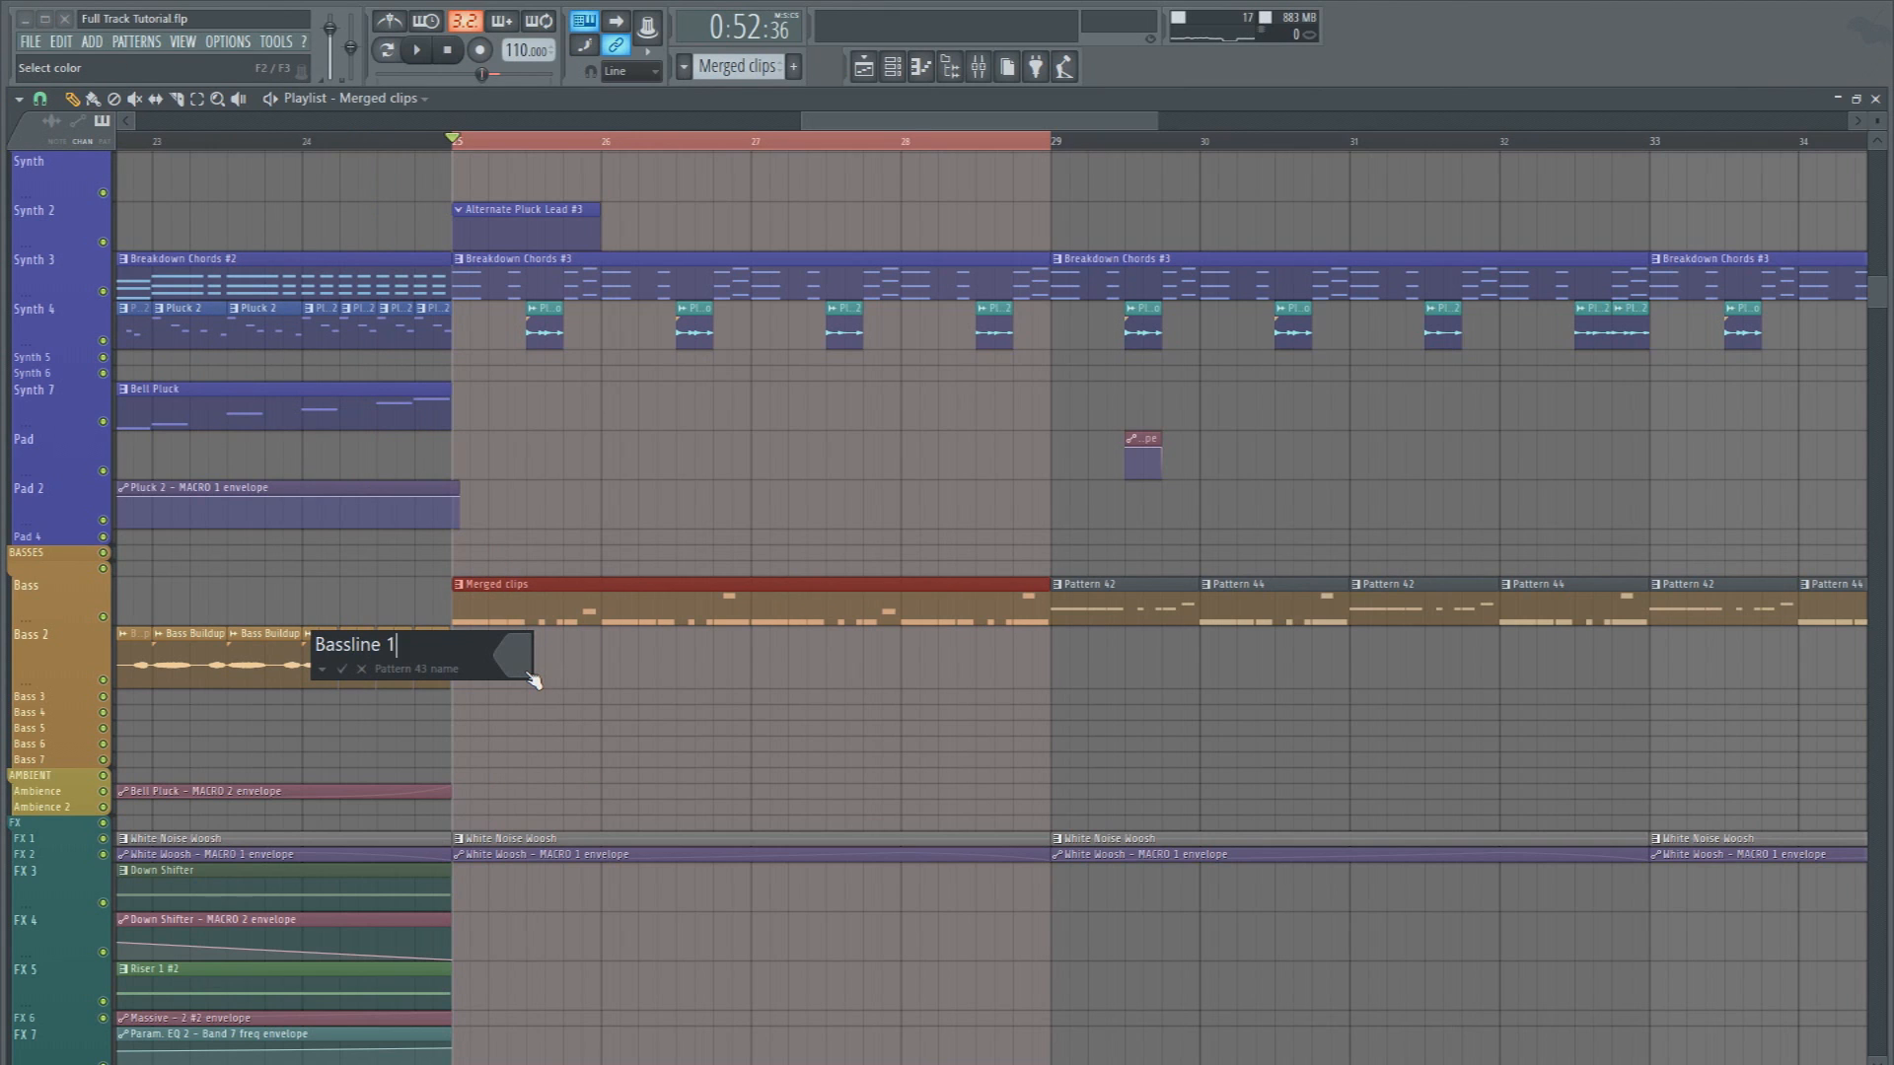
{"action": "left_click", "coordinate": [532, 678]}
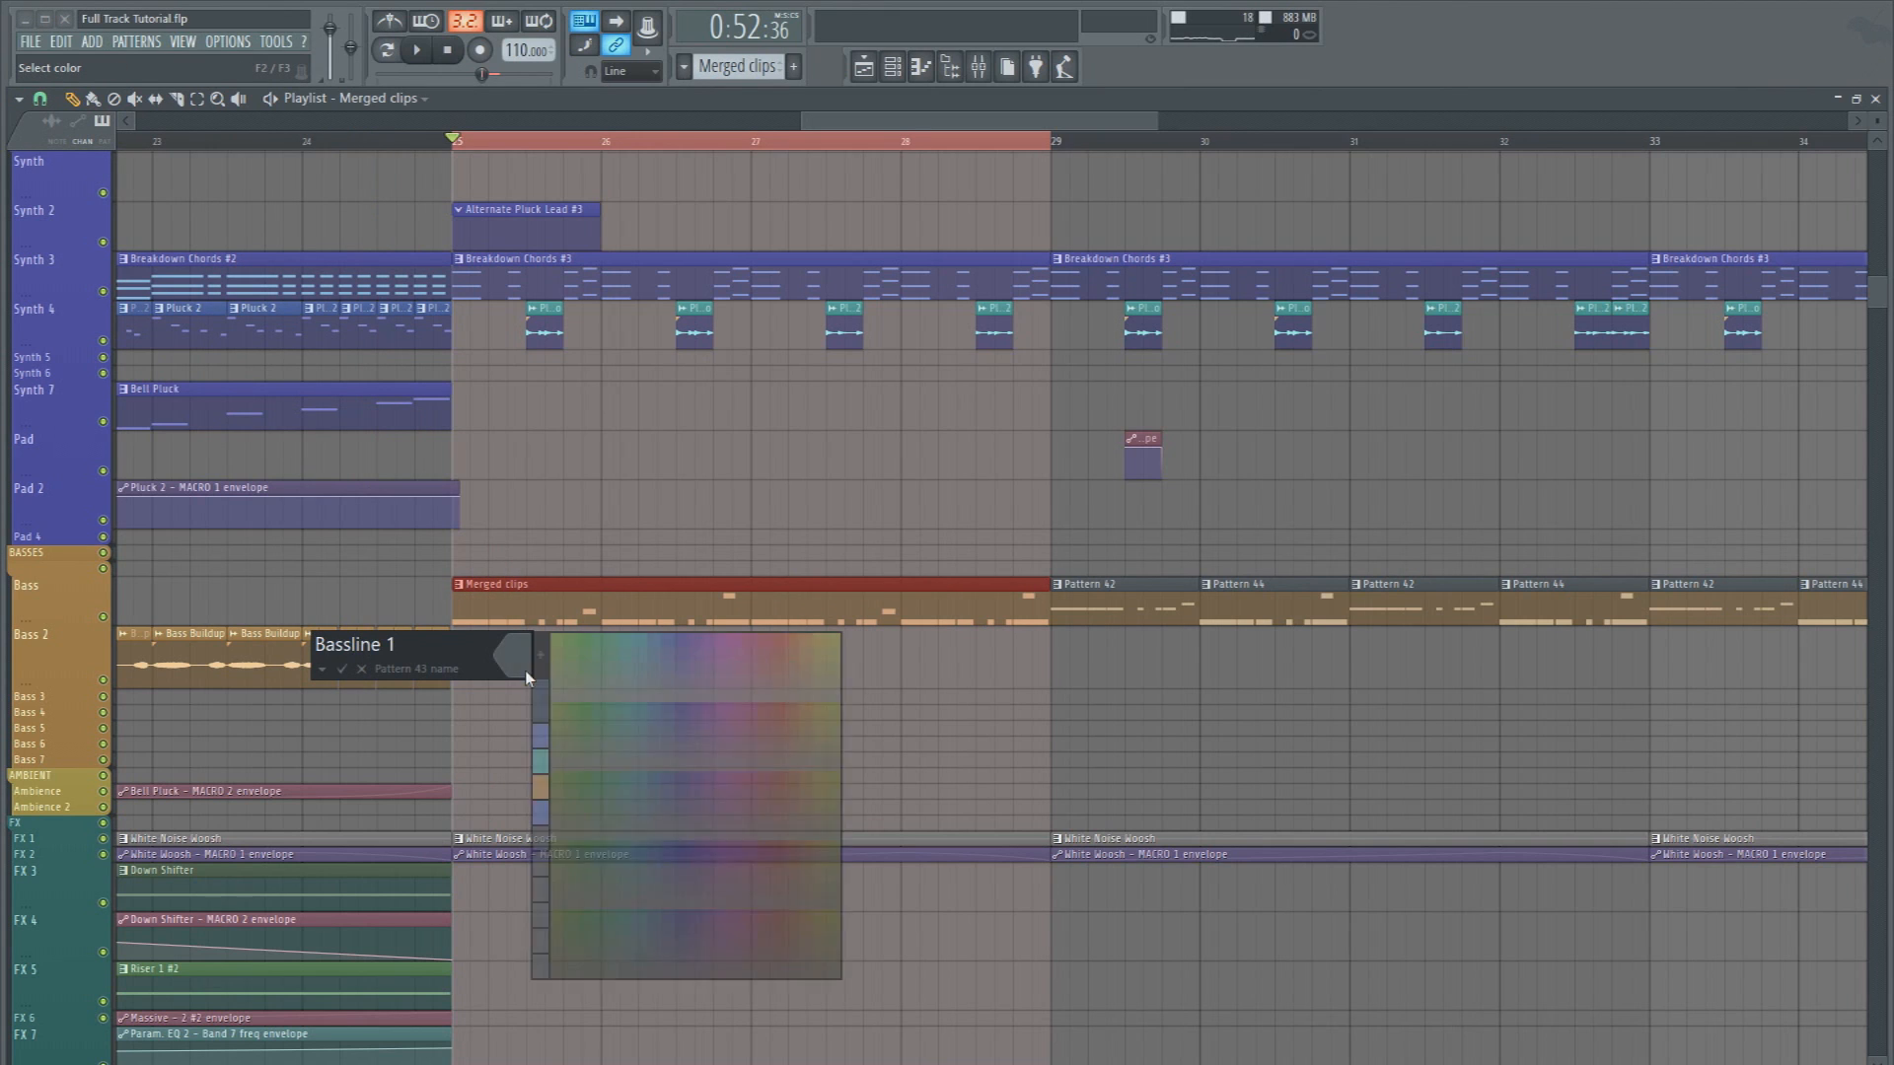
{"action": "left_click", "coordinate": [540, 794]}
{"action": "key", "text": "Return"}
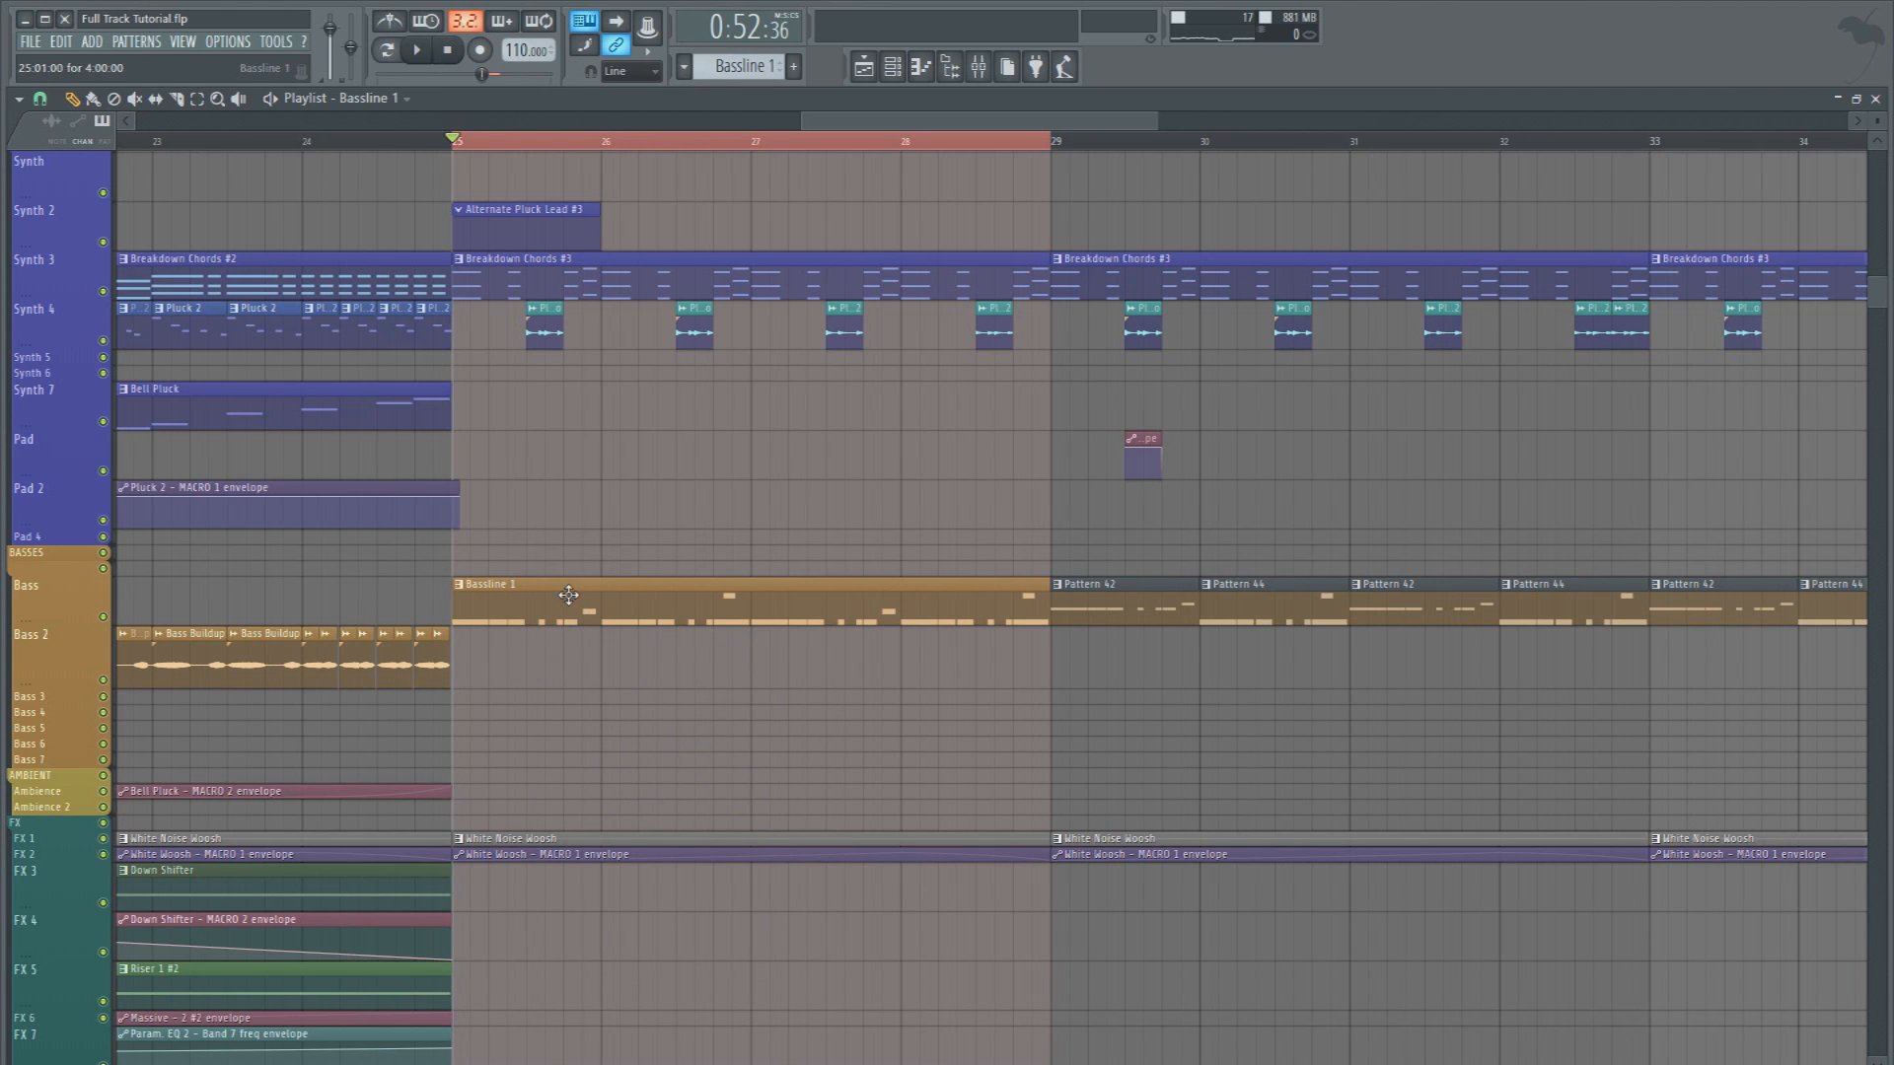
{"action": "right_click", "coordinate": [505, 225]}
Open Bassline 1 in the piano roll and filter the channel rack to the Basses group
{"action": "double_click", "coordinate": [578, 592]}
{"action": "scroll", "coordinate": [591, 148], "scroll_direction": "down", "scroll_amount": 3}
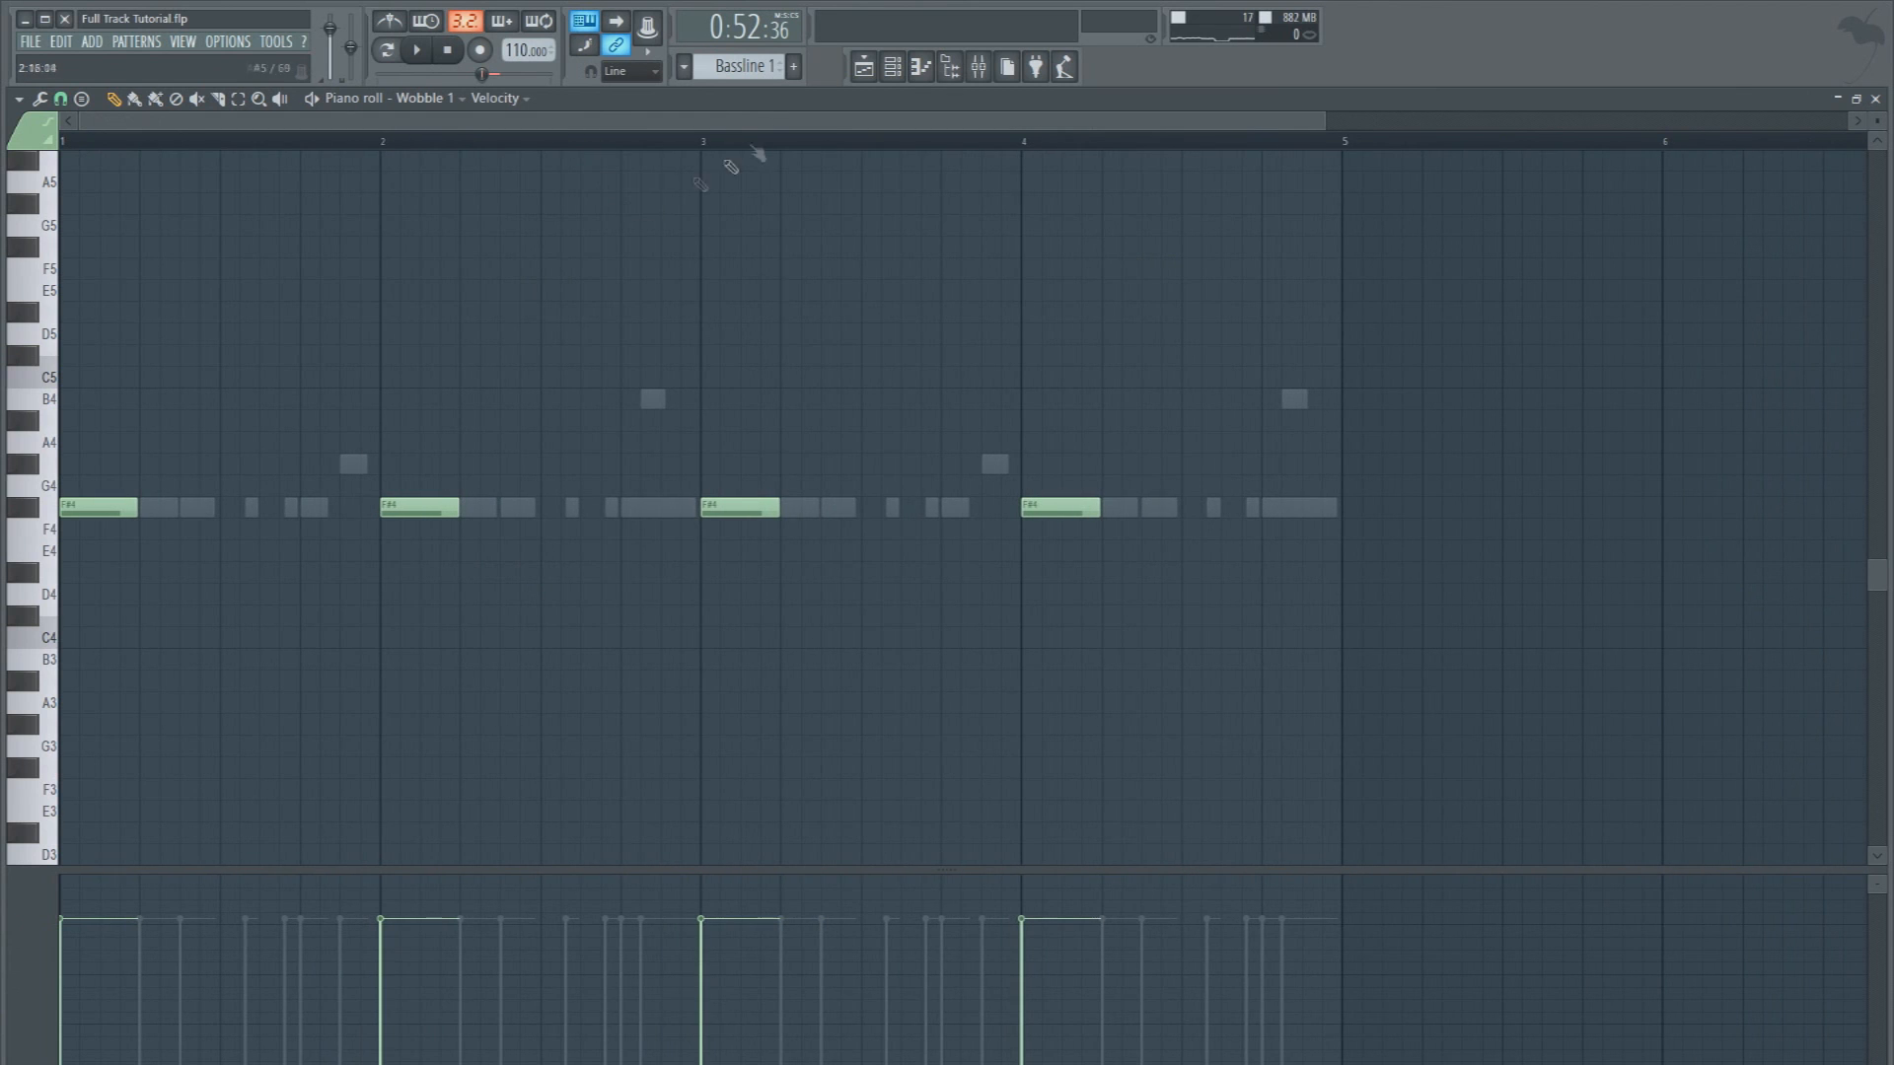
{"action": "left_click", "coordinate": [907, 71]}
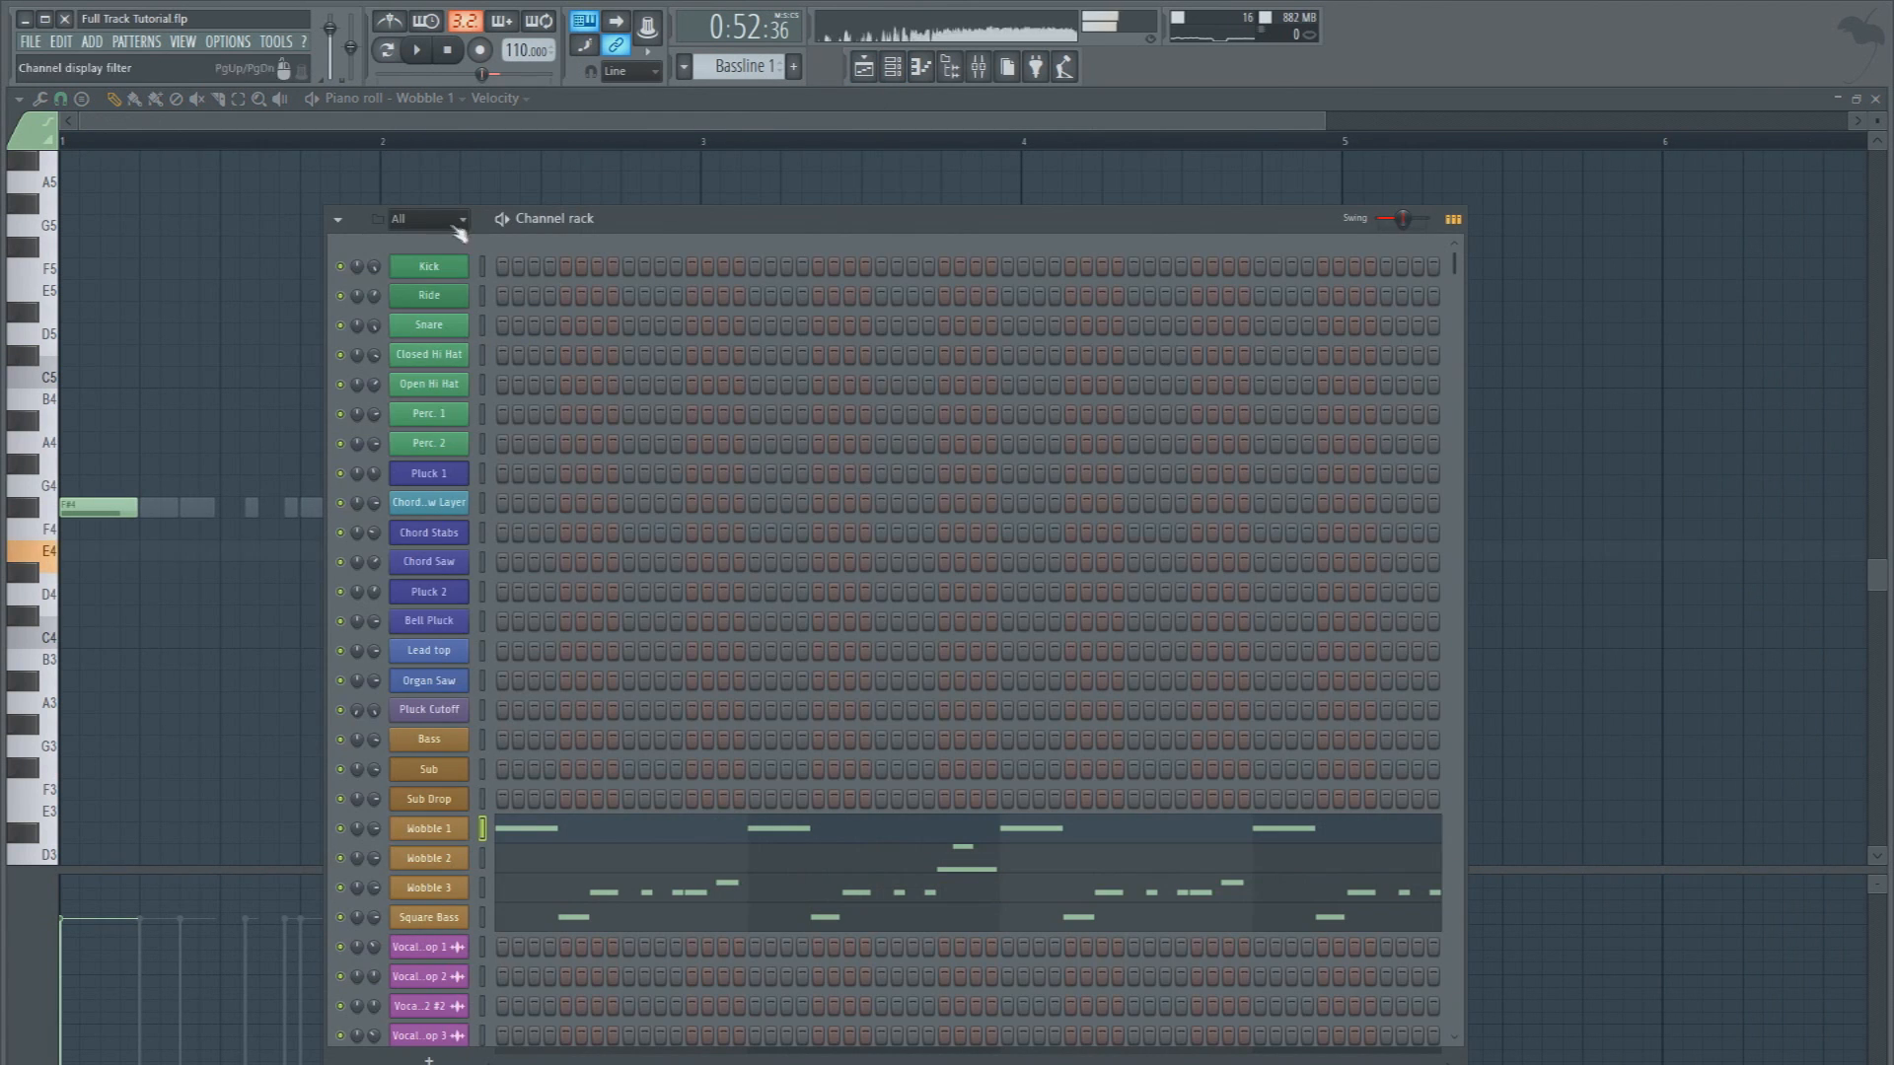
{"action": "left_click", "coordinate": [459, 227]}
{"action": "left_click", "coordinate": [457, 345]}
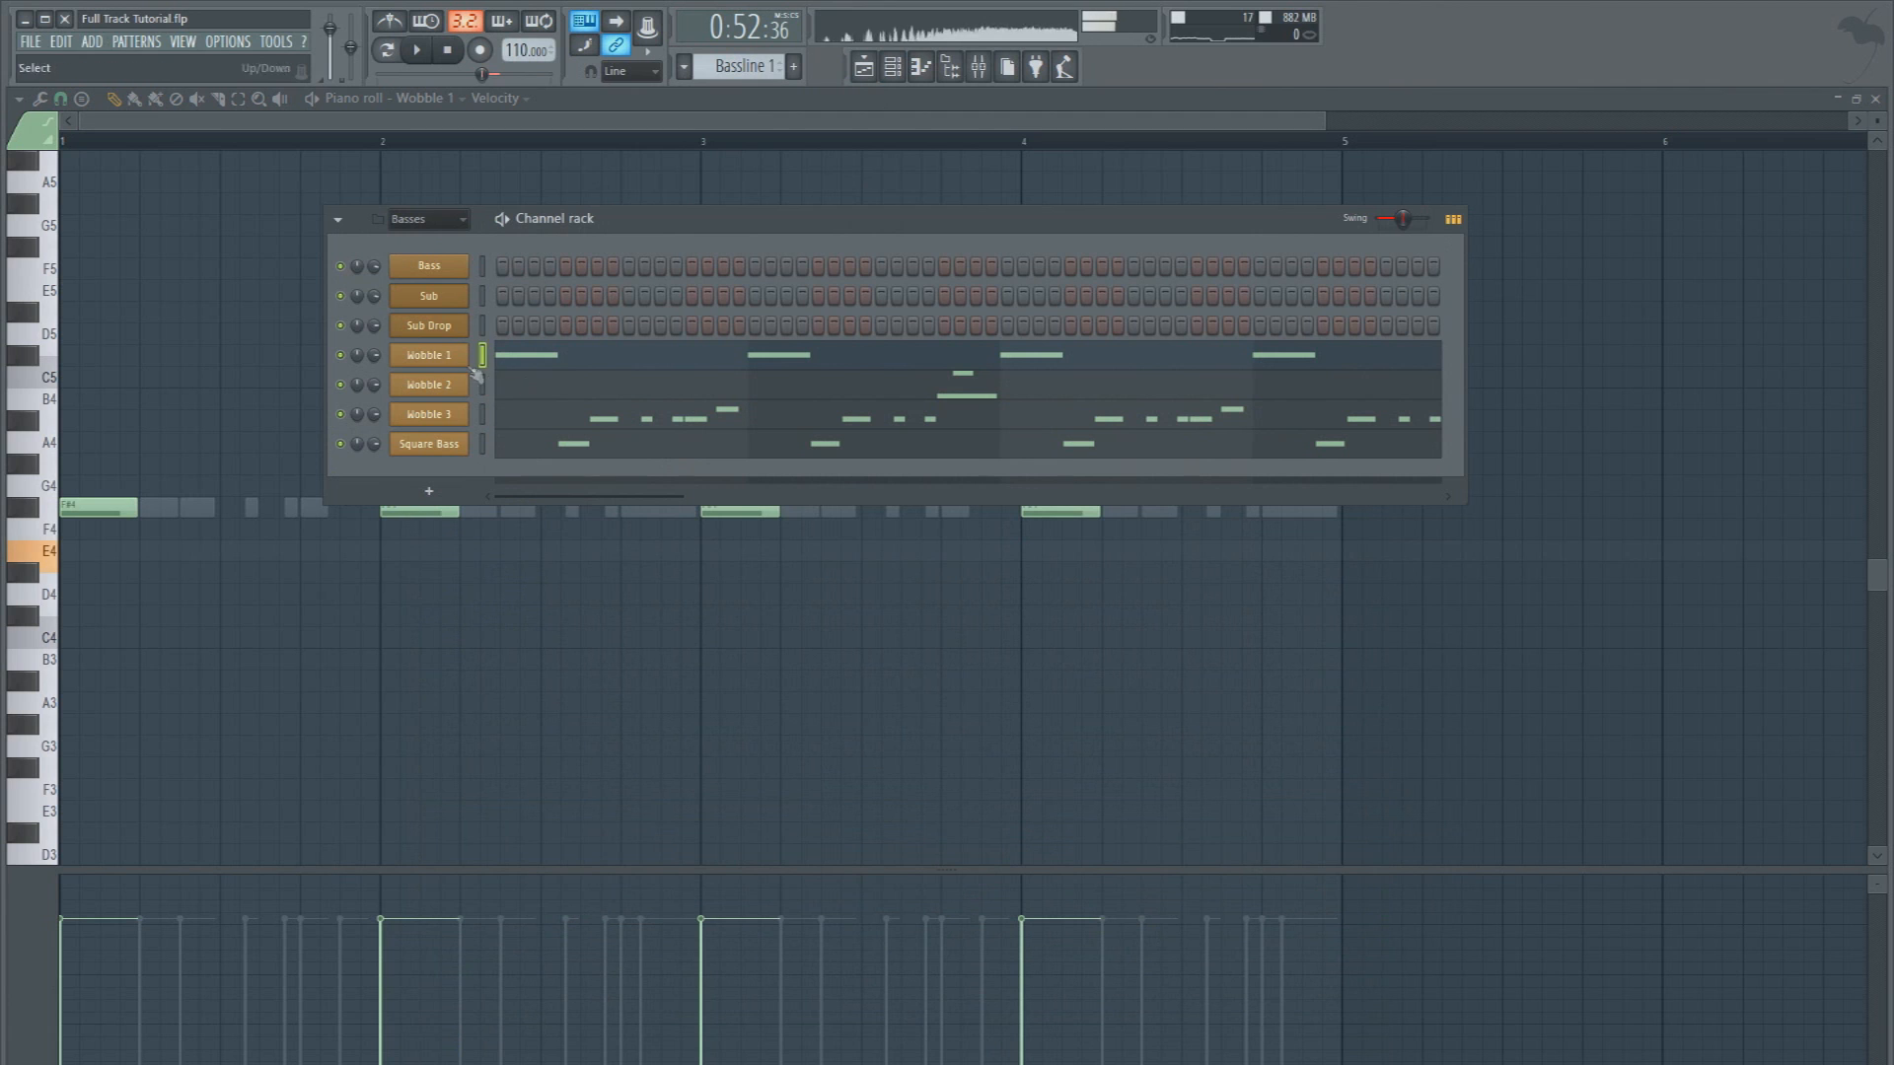
Clone the Wobble 1 channel and rename the clone Wobble 1 Sub
{"action": "right_click", "coordinate": [429, 357]}
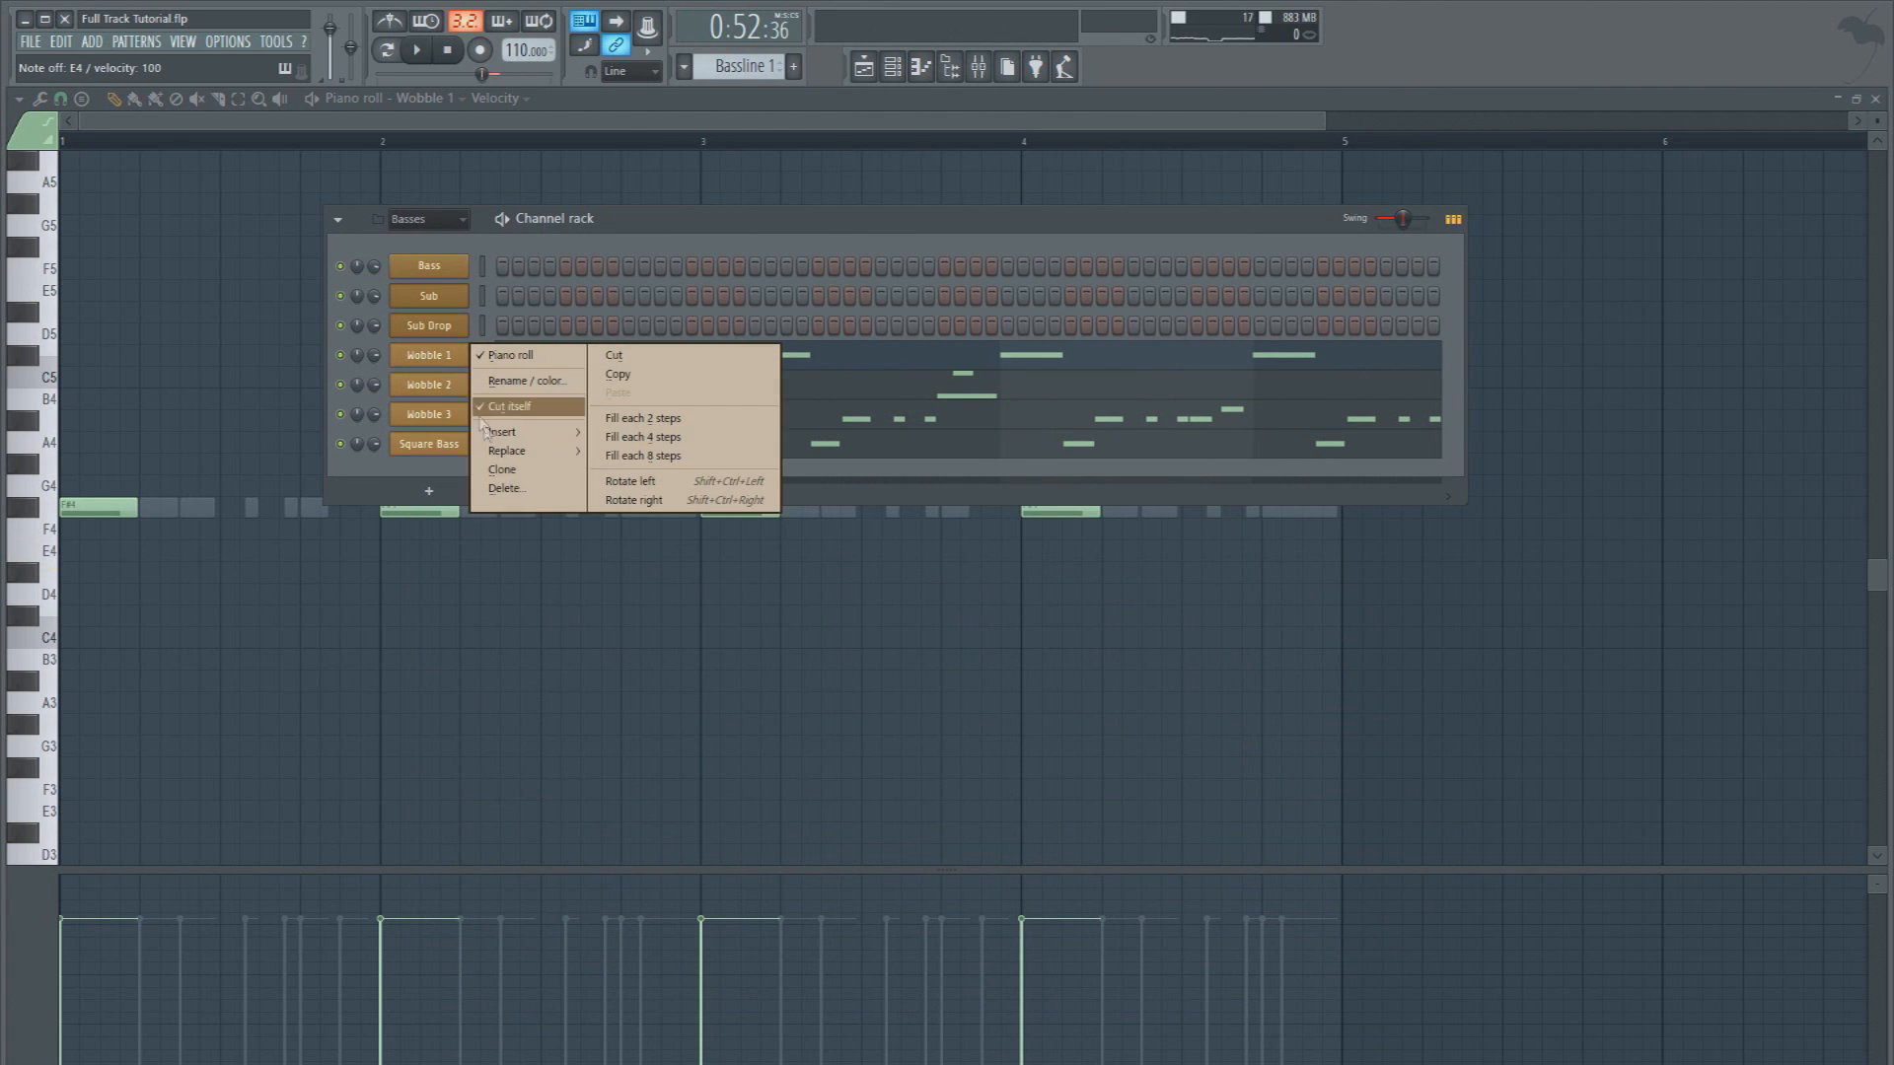
{"action": "left_click", "coordinate": [500, 471]}
{"action": "left_click", "coordinate": [594, 246]}
{"action": "right_click", "coordinate": [452, 387]}
{"action": "left_click", "coordinate": [461, 411]}
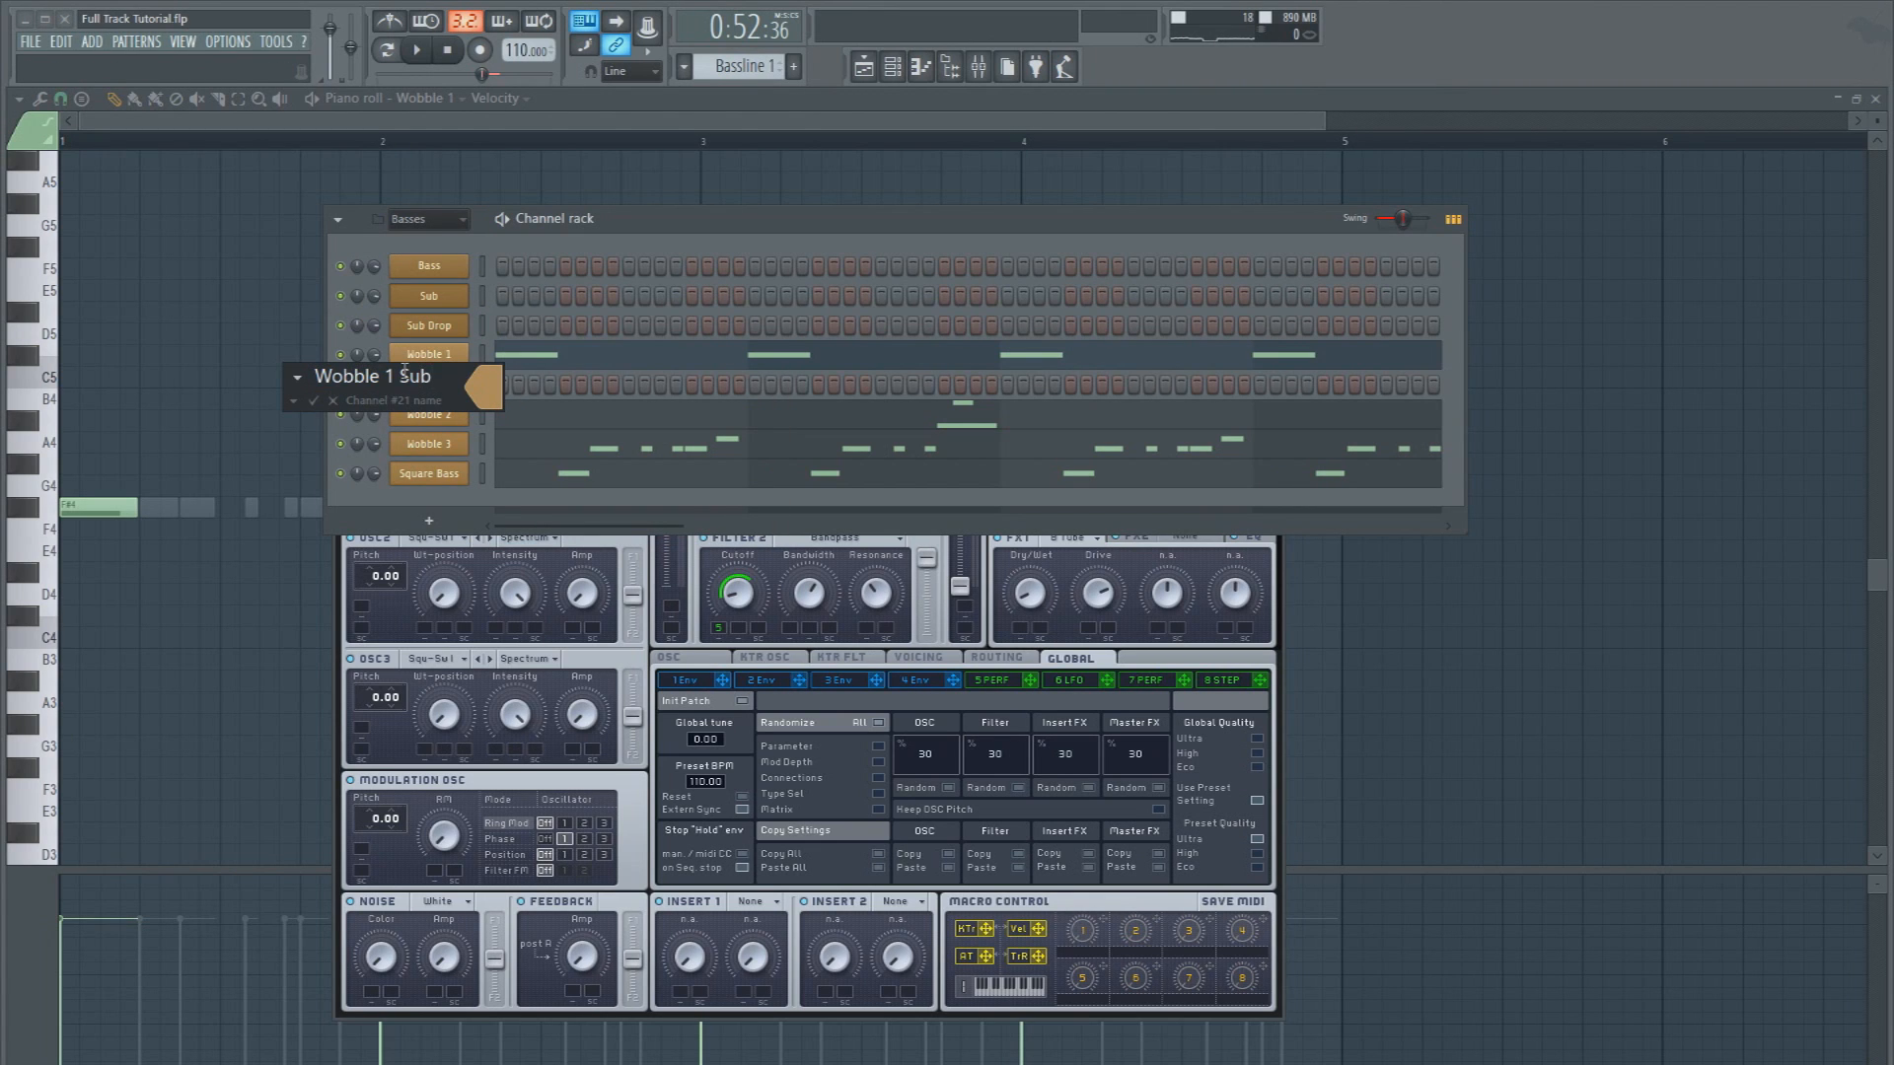
{"action": "left_click", "coordinate": [499, 393]}
{"action": "key", "text": "Return"}
Route the Wobble 1 Sub channel to mixer insert 46 and send that track only to the Bass bus track
{"action": "left_click", "coordinate": [481, 385]}
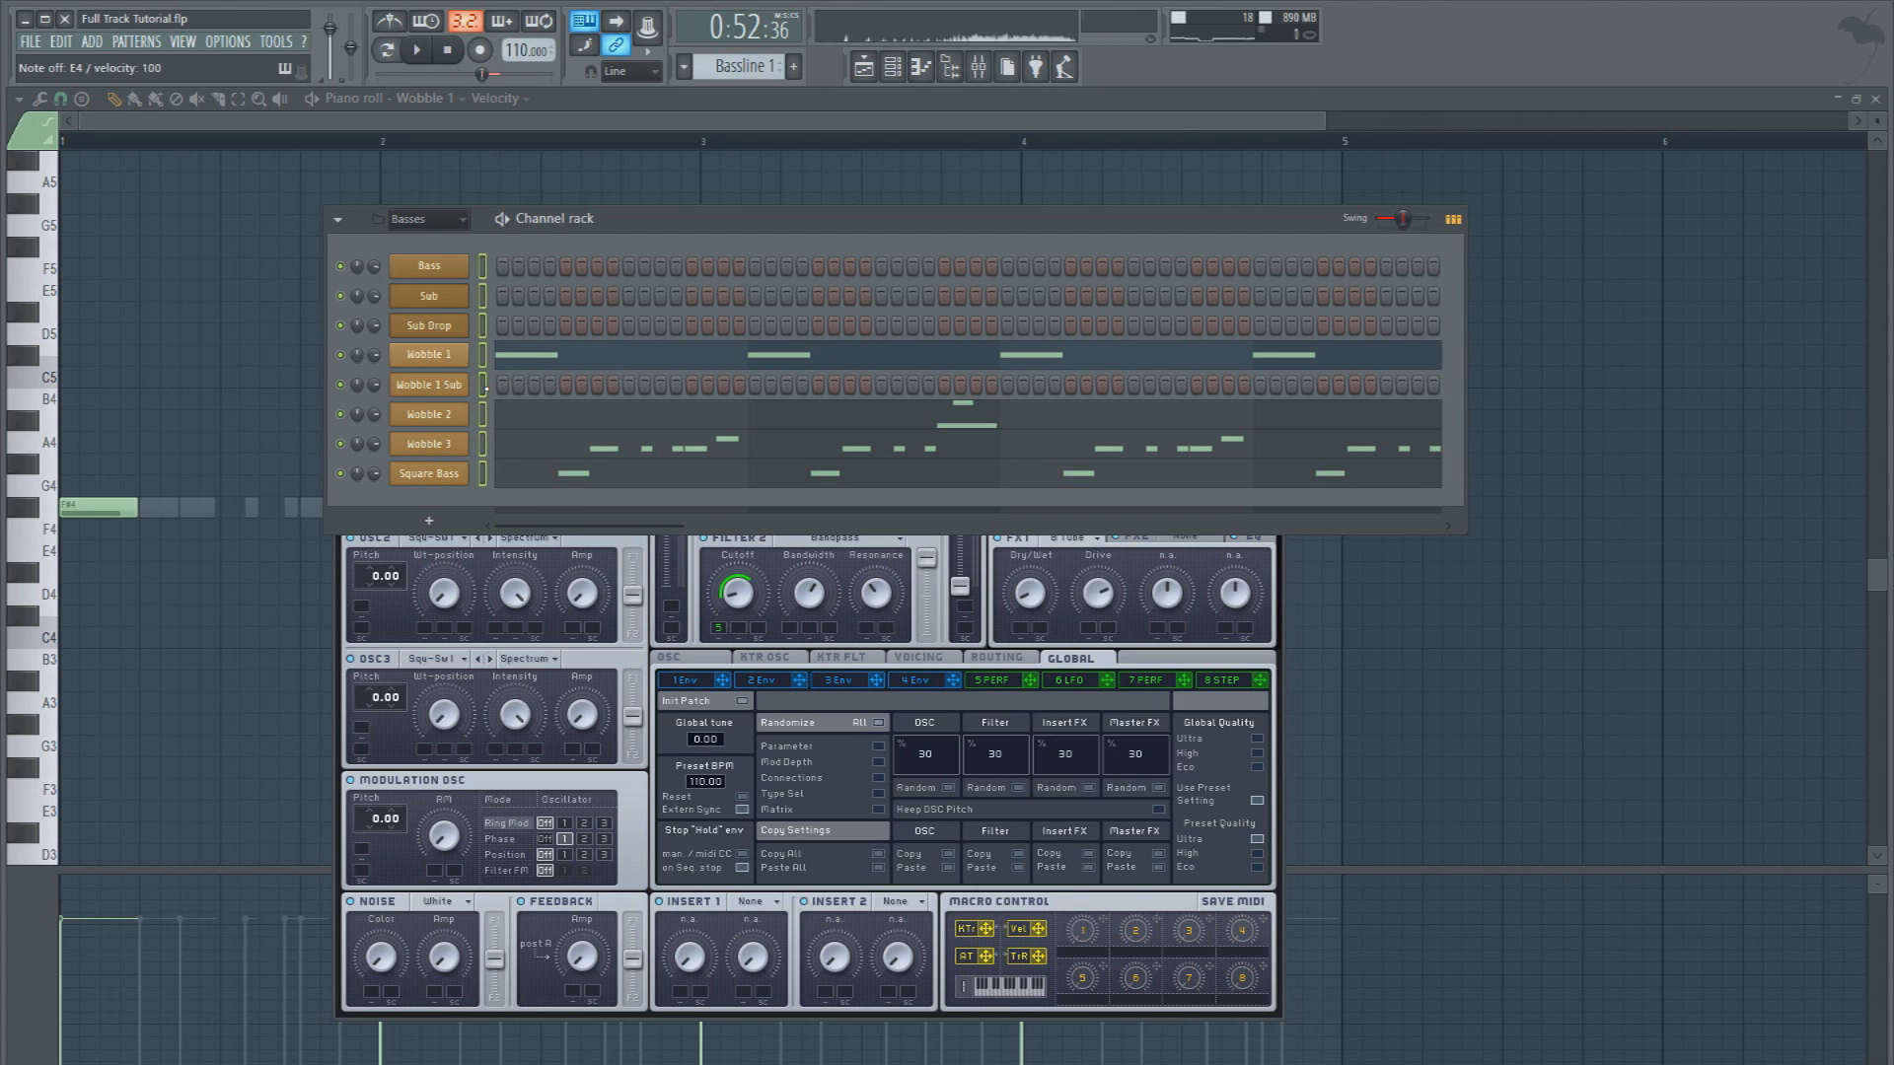
{"action": "left_click", "coordinate": [979, 68]}
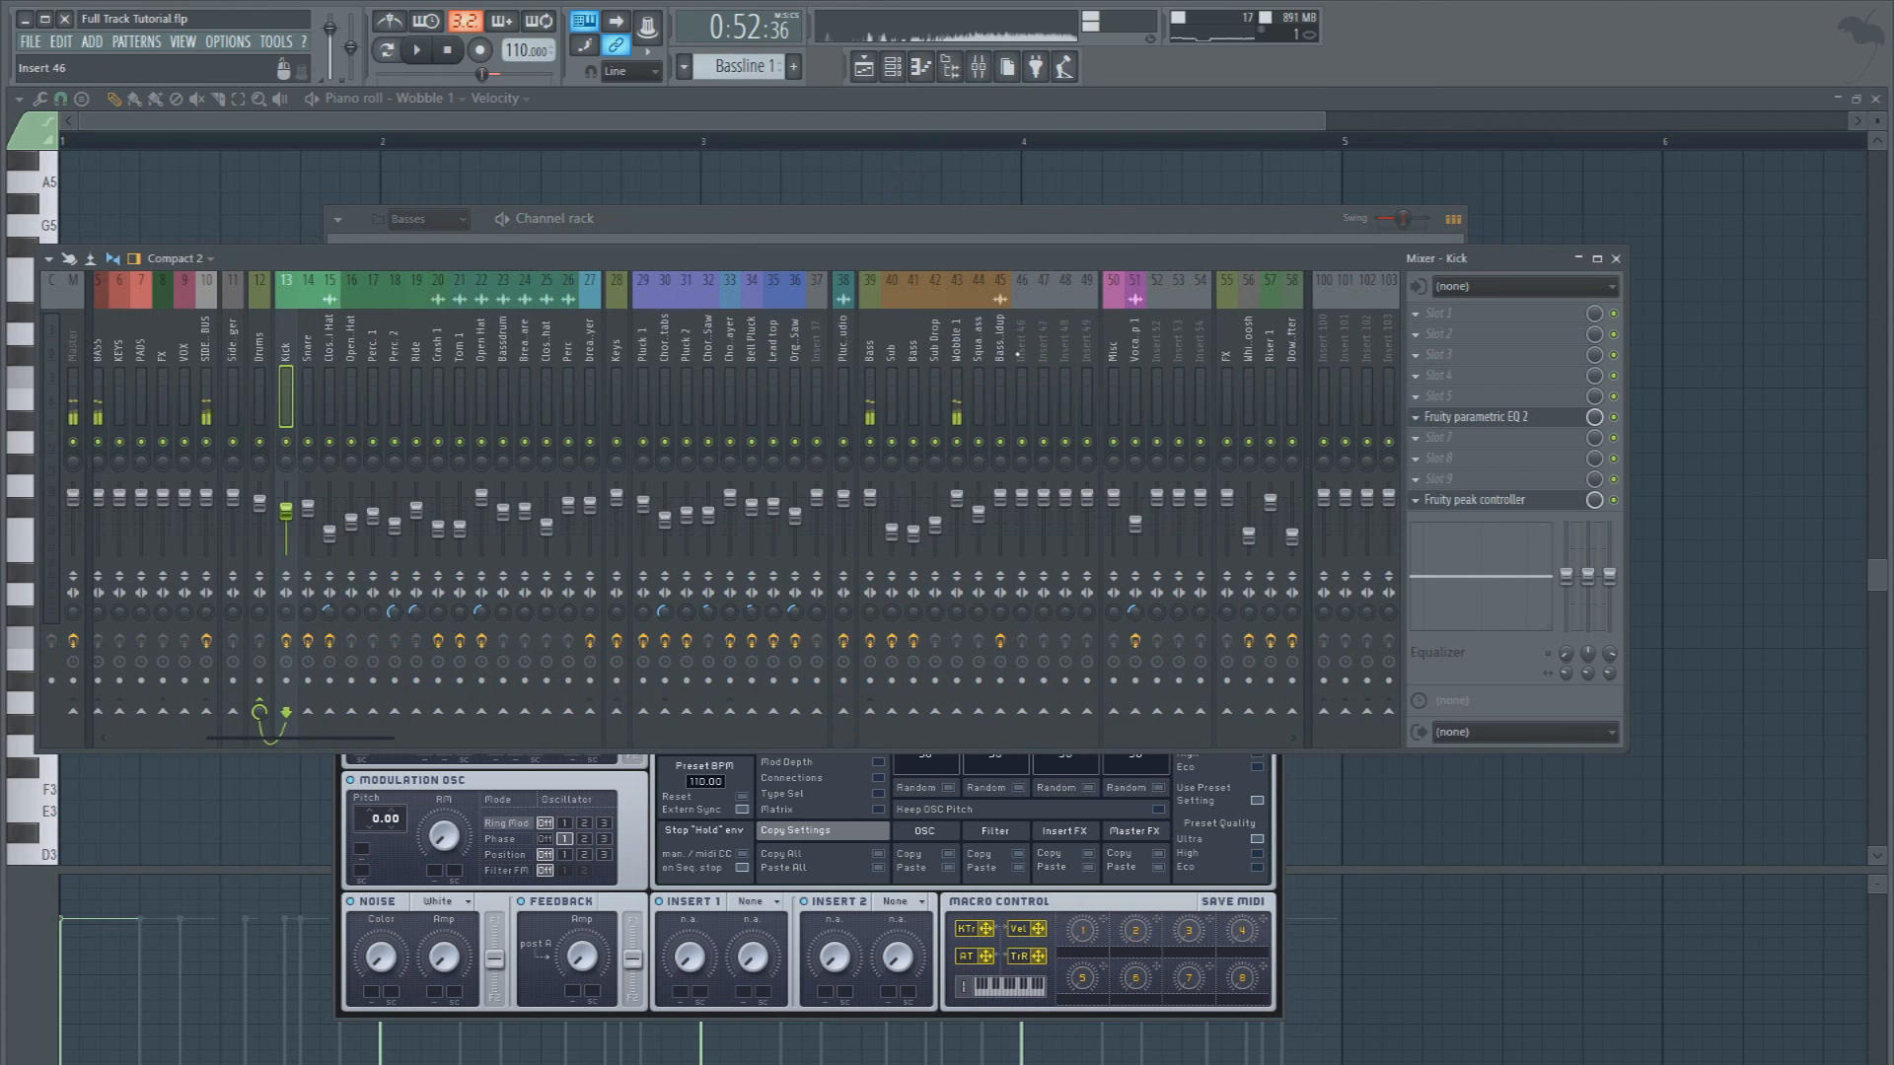
{"action": "left_click", "coordinate": [1024, 350]}
{"action": "right_click", "coordinate": [1028, 354]}
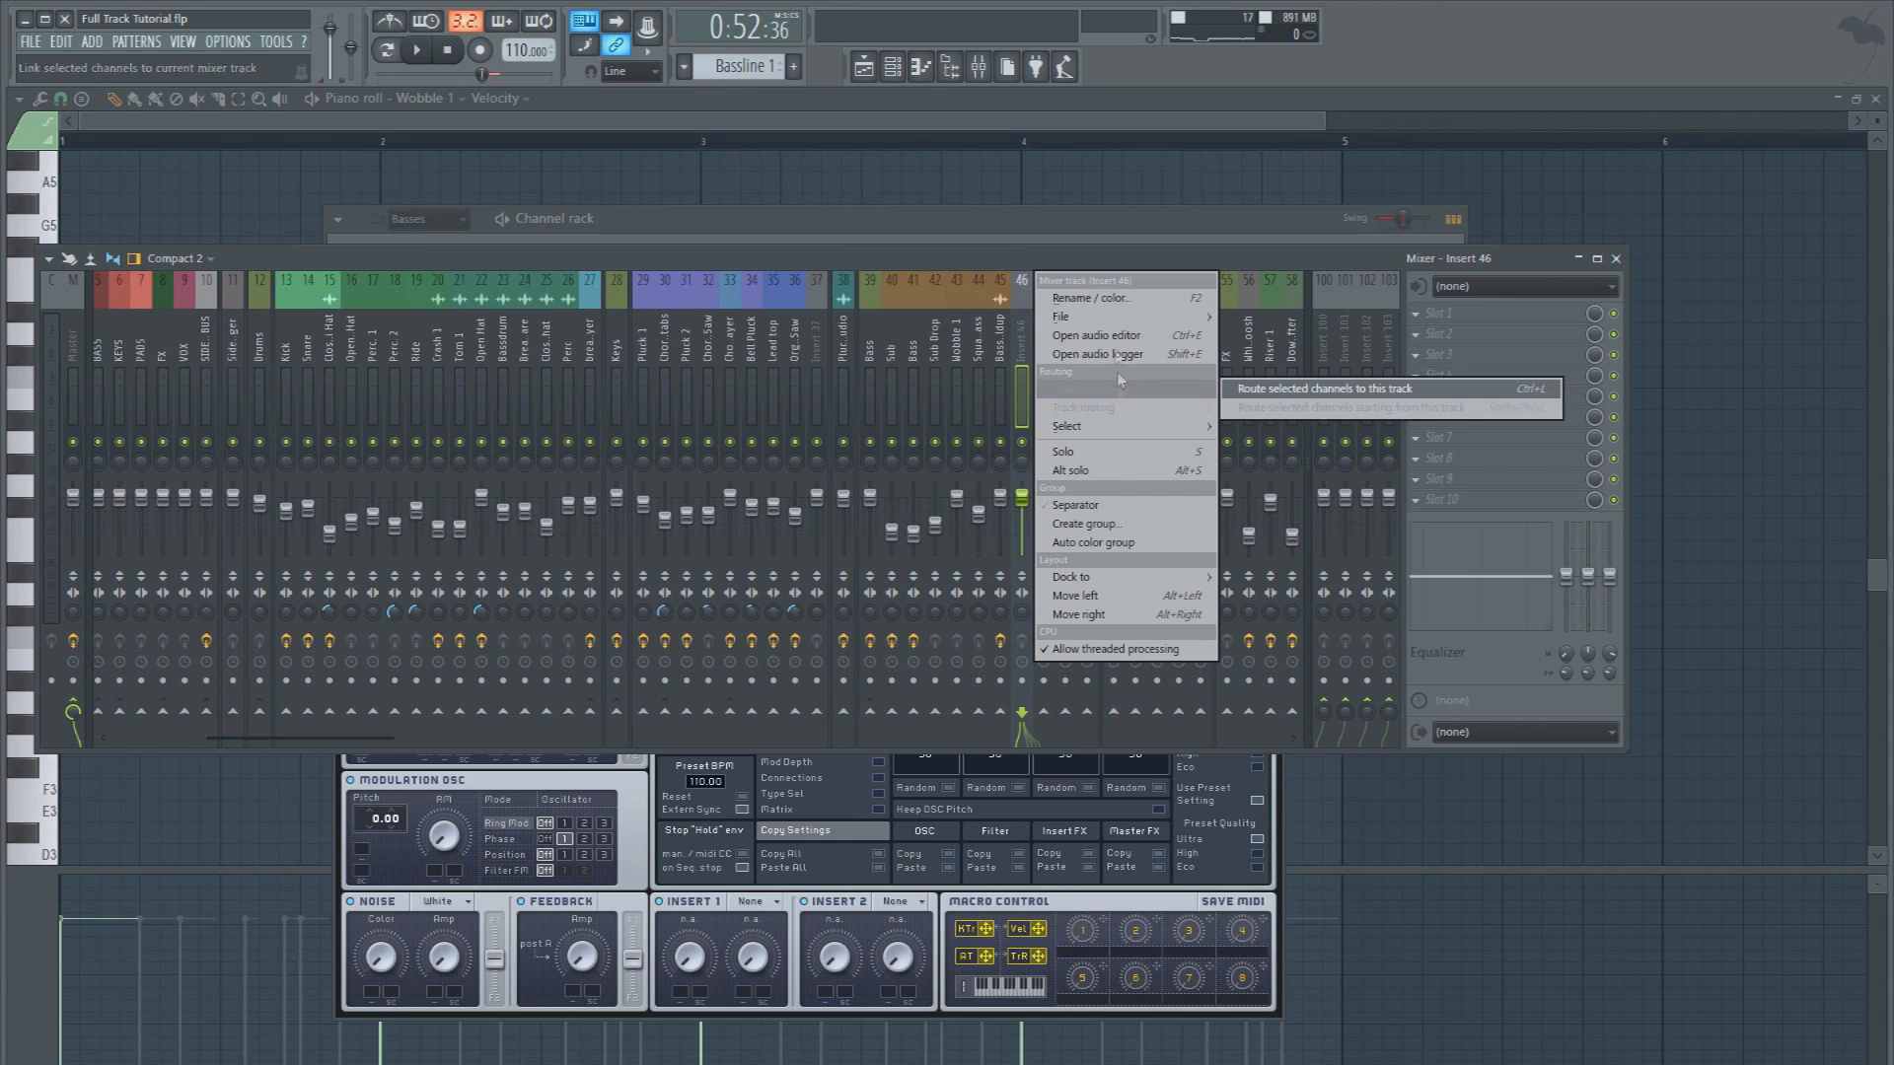
{"action": "mouse_move", "coordinate": [1116, 319]}
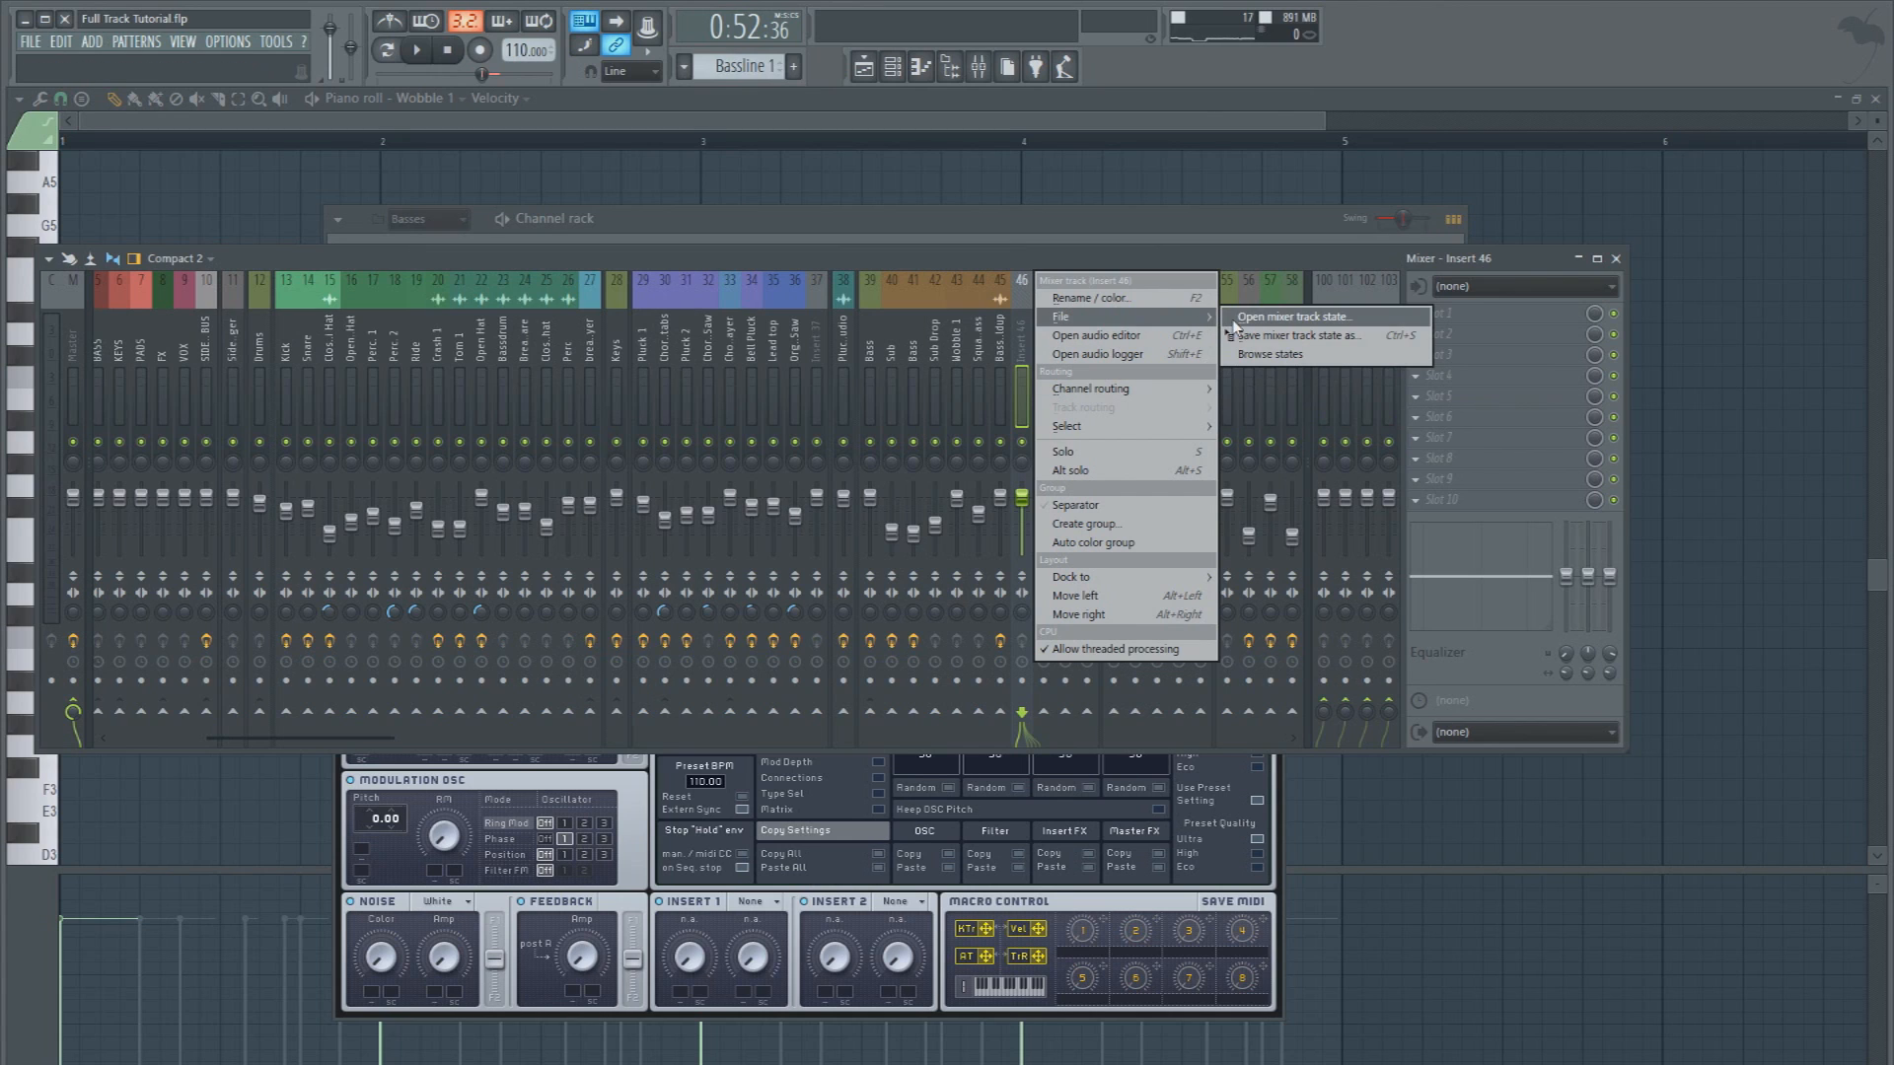
{"action": "mouse_move", "coordinate": [1124, 389]}
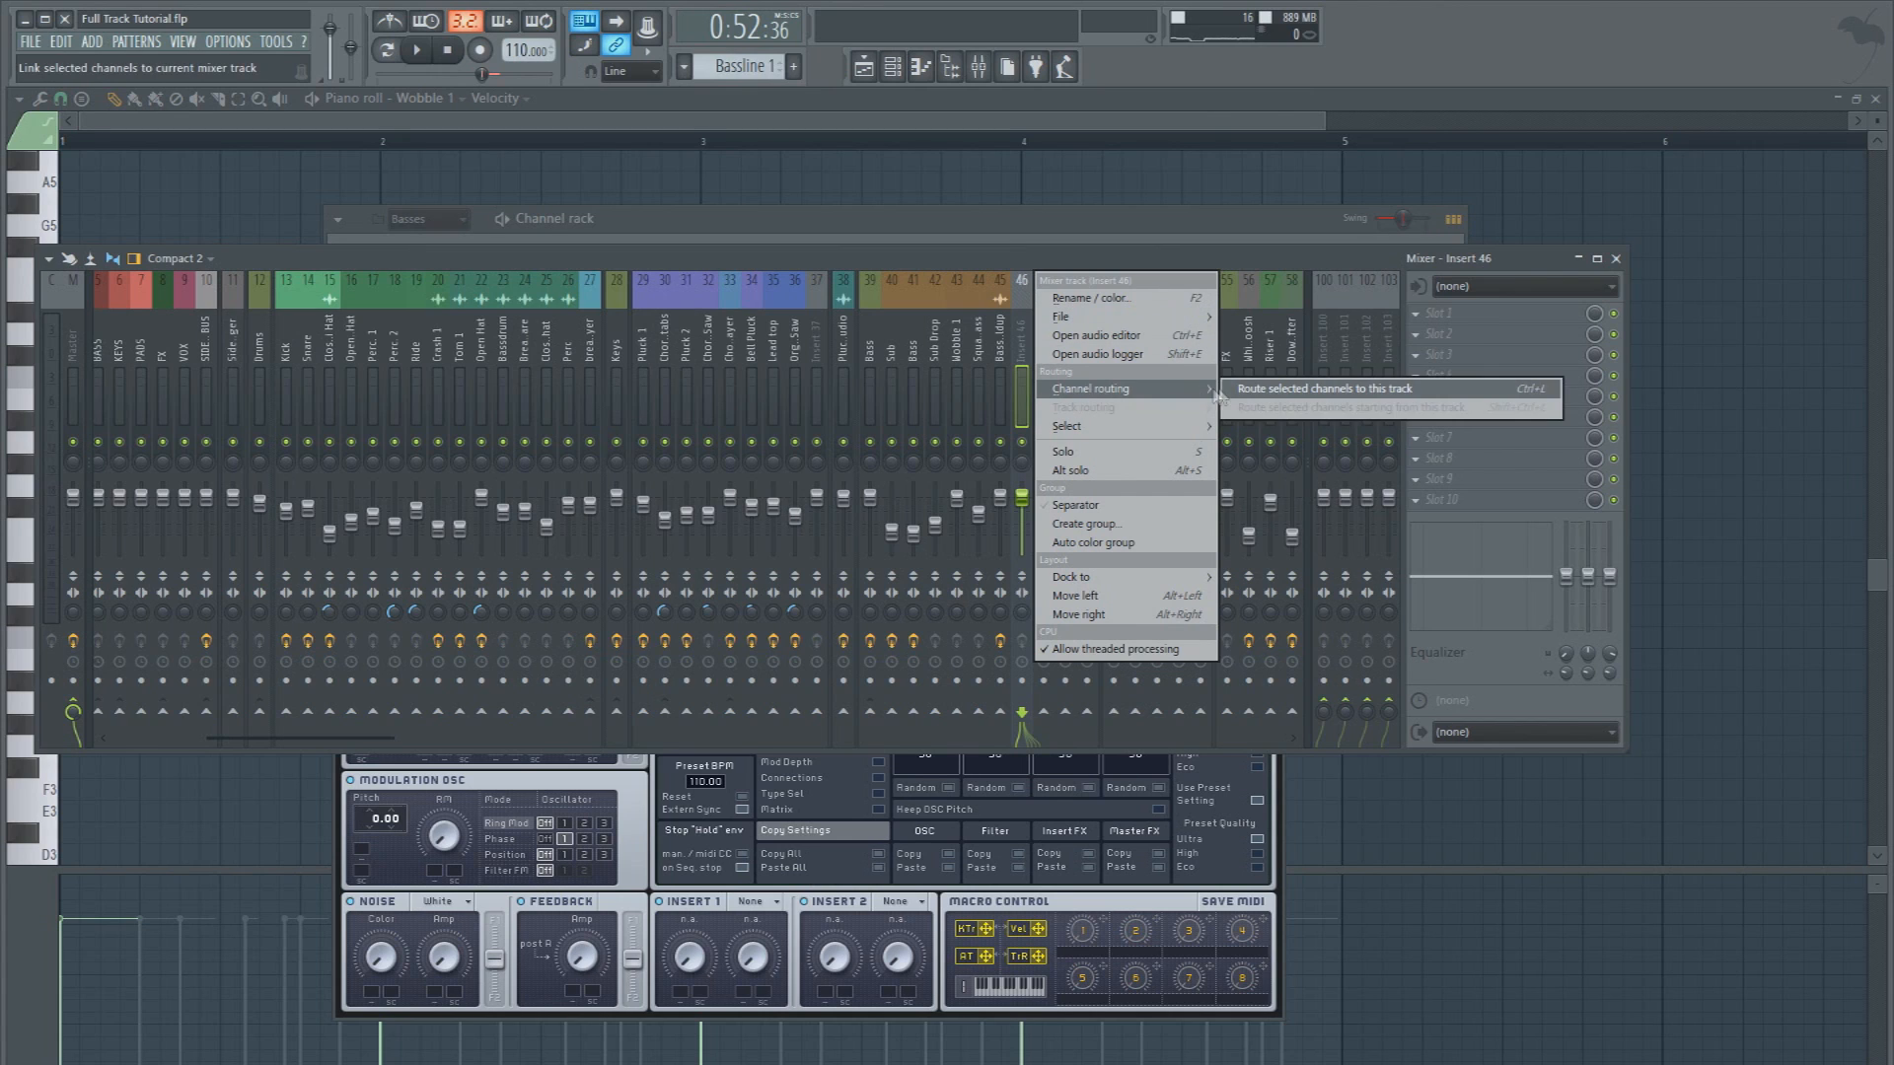
{"action": "left_click", "coordinate": [1223, 393]}
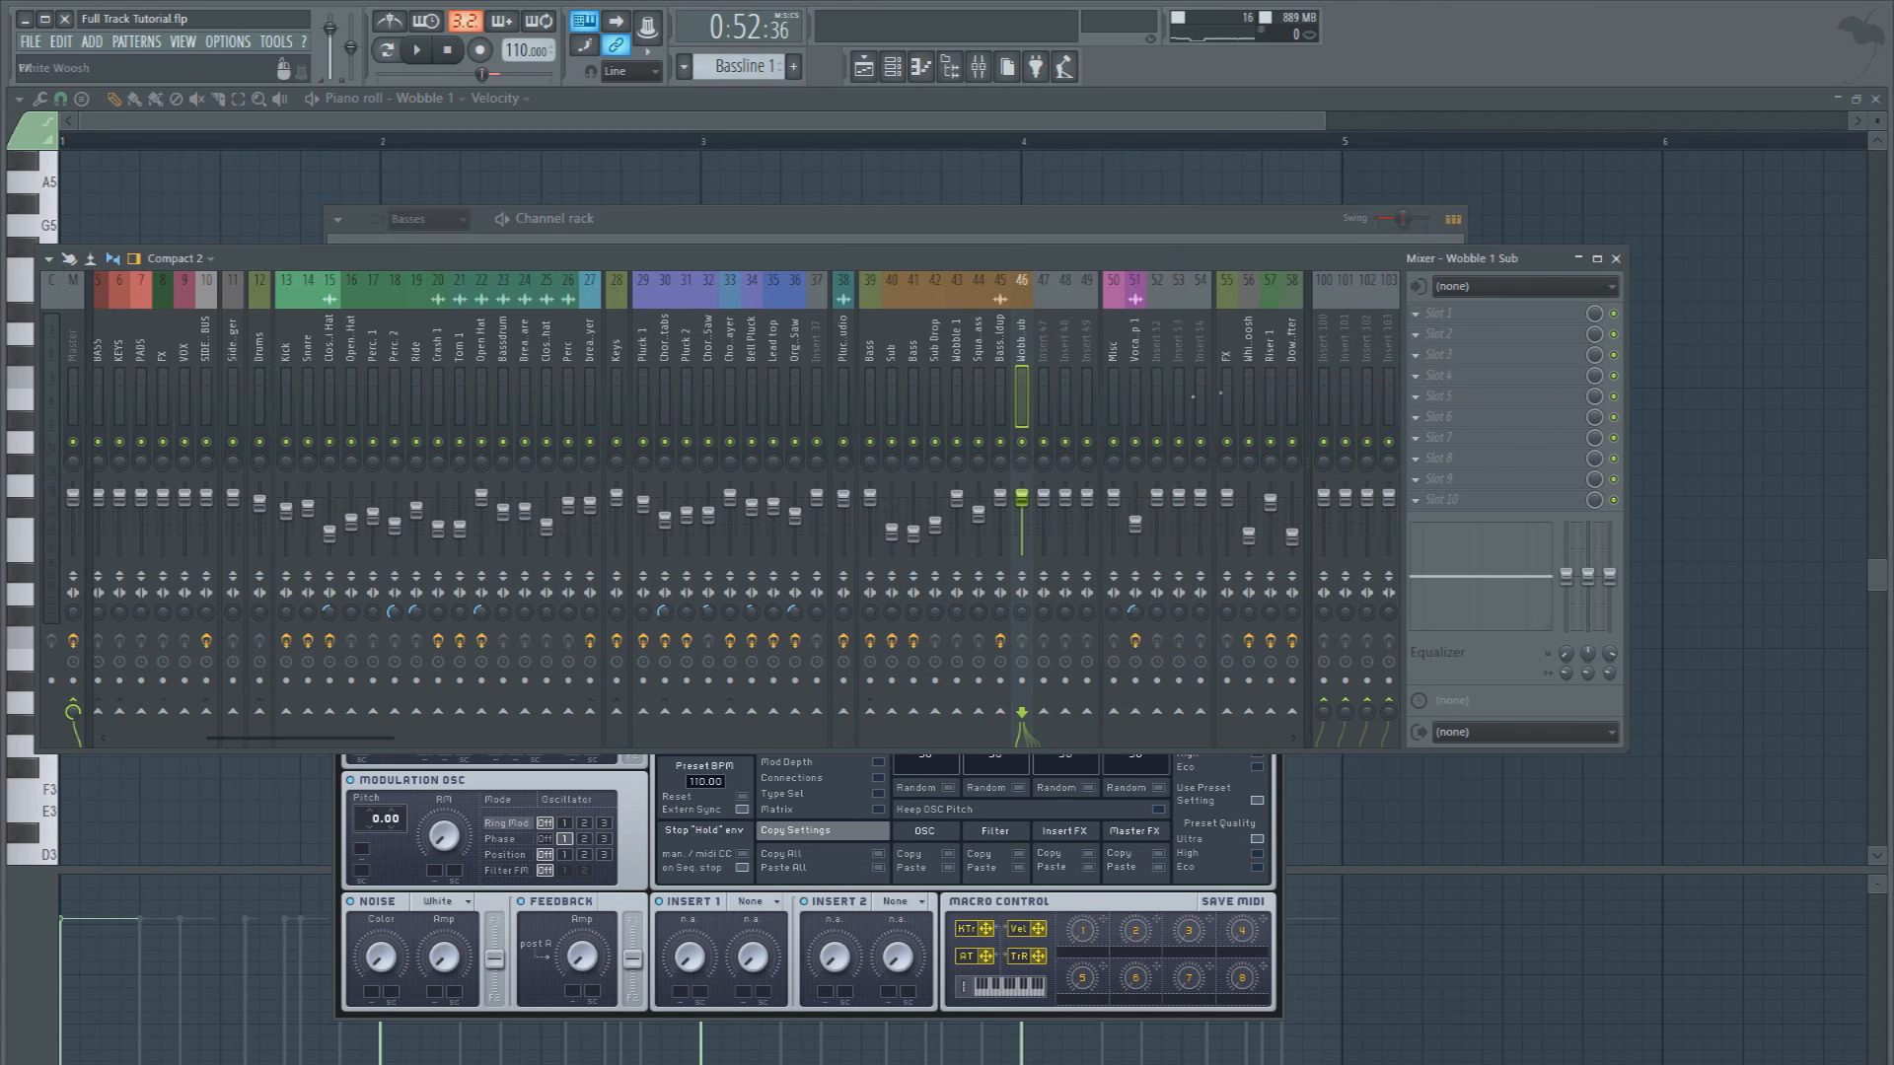
{"action": "right_click", "coordinate": [874, 712]}
{"action": "left_click", "coordinate": [947, 739]}
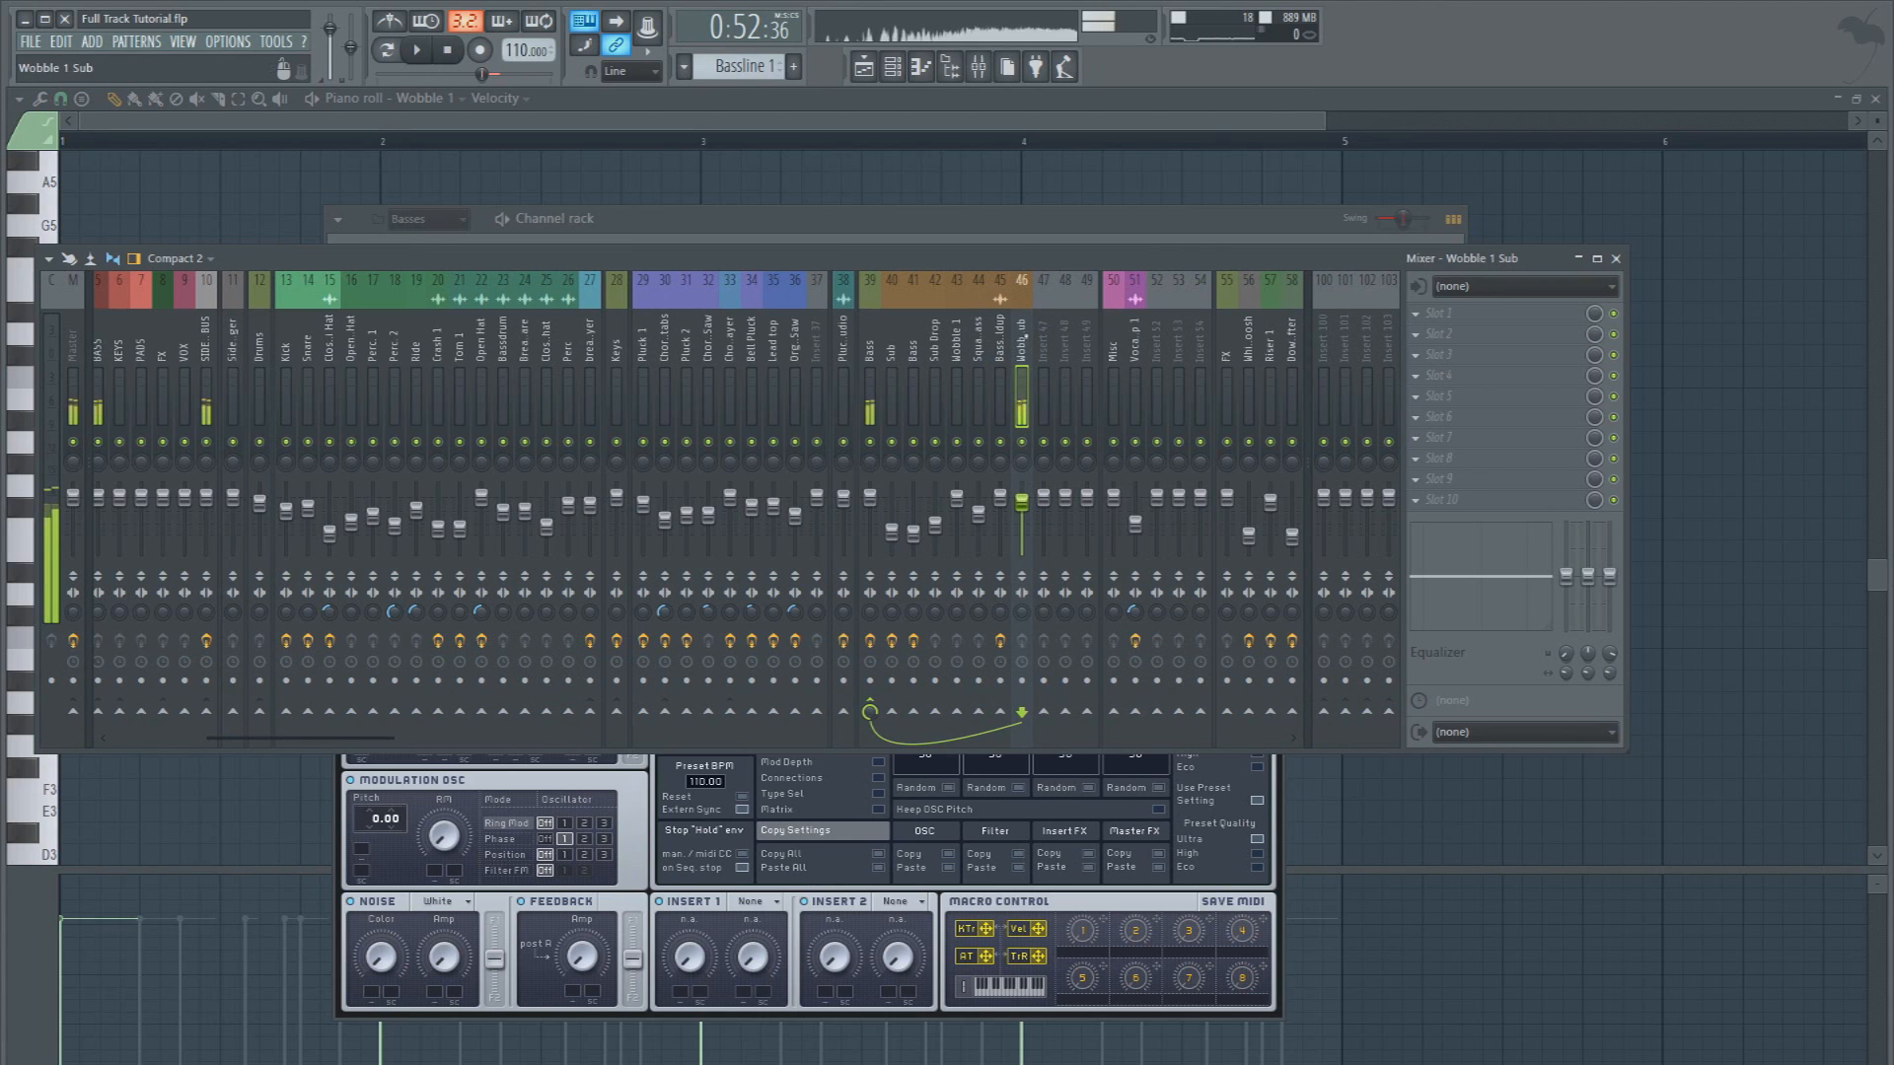
Set OSC1 of Wobble 1 Sub to the Sin-Square wavetable without Wt-position modulation, and check its performer, voicing and oscillator phase settings
{"action": "left_click", "coordinate": [949, 237]}
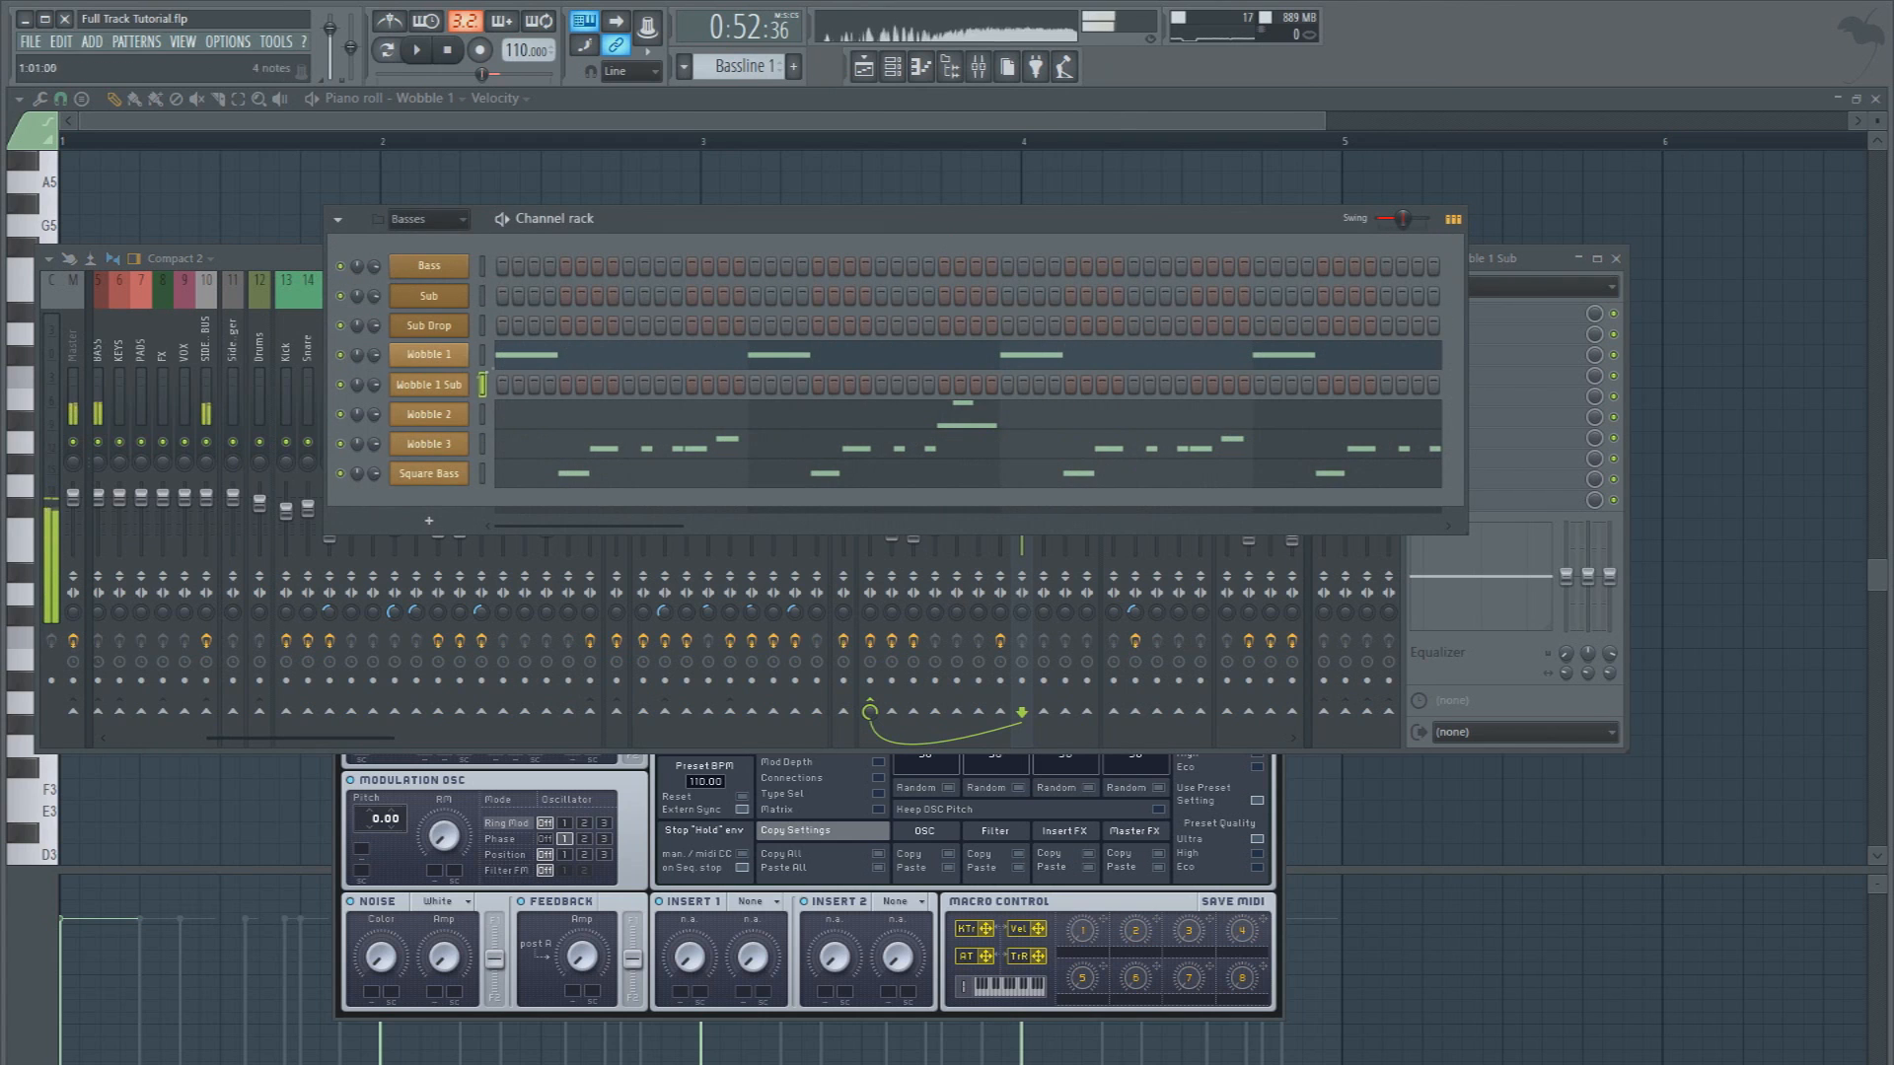
{"action": "left_click", "coordinate": [434, 385]}
{"action": "left_click_drag", "start_coordinate": [678, 284], "coordinate": [687, 225]}
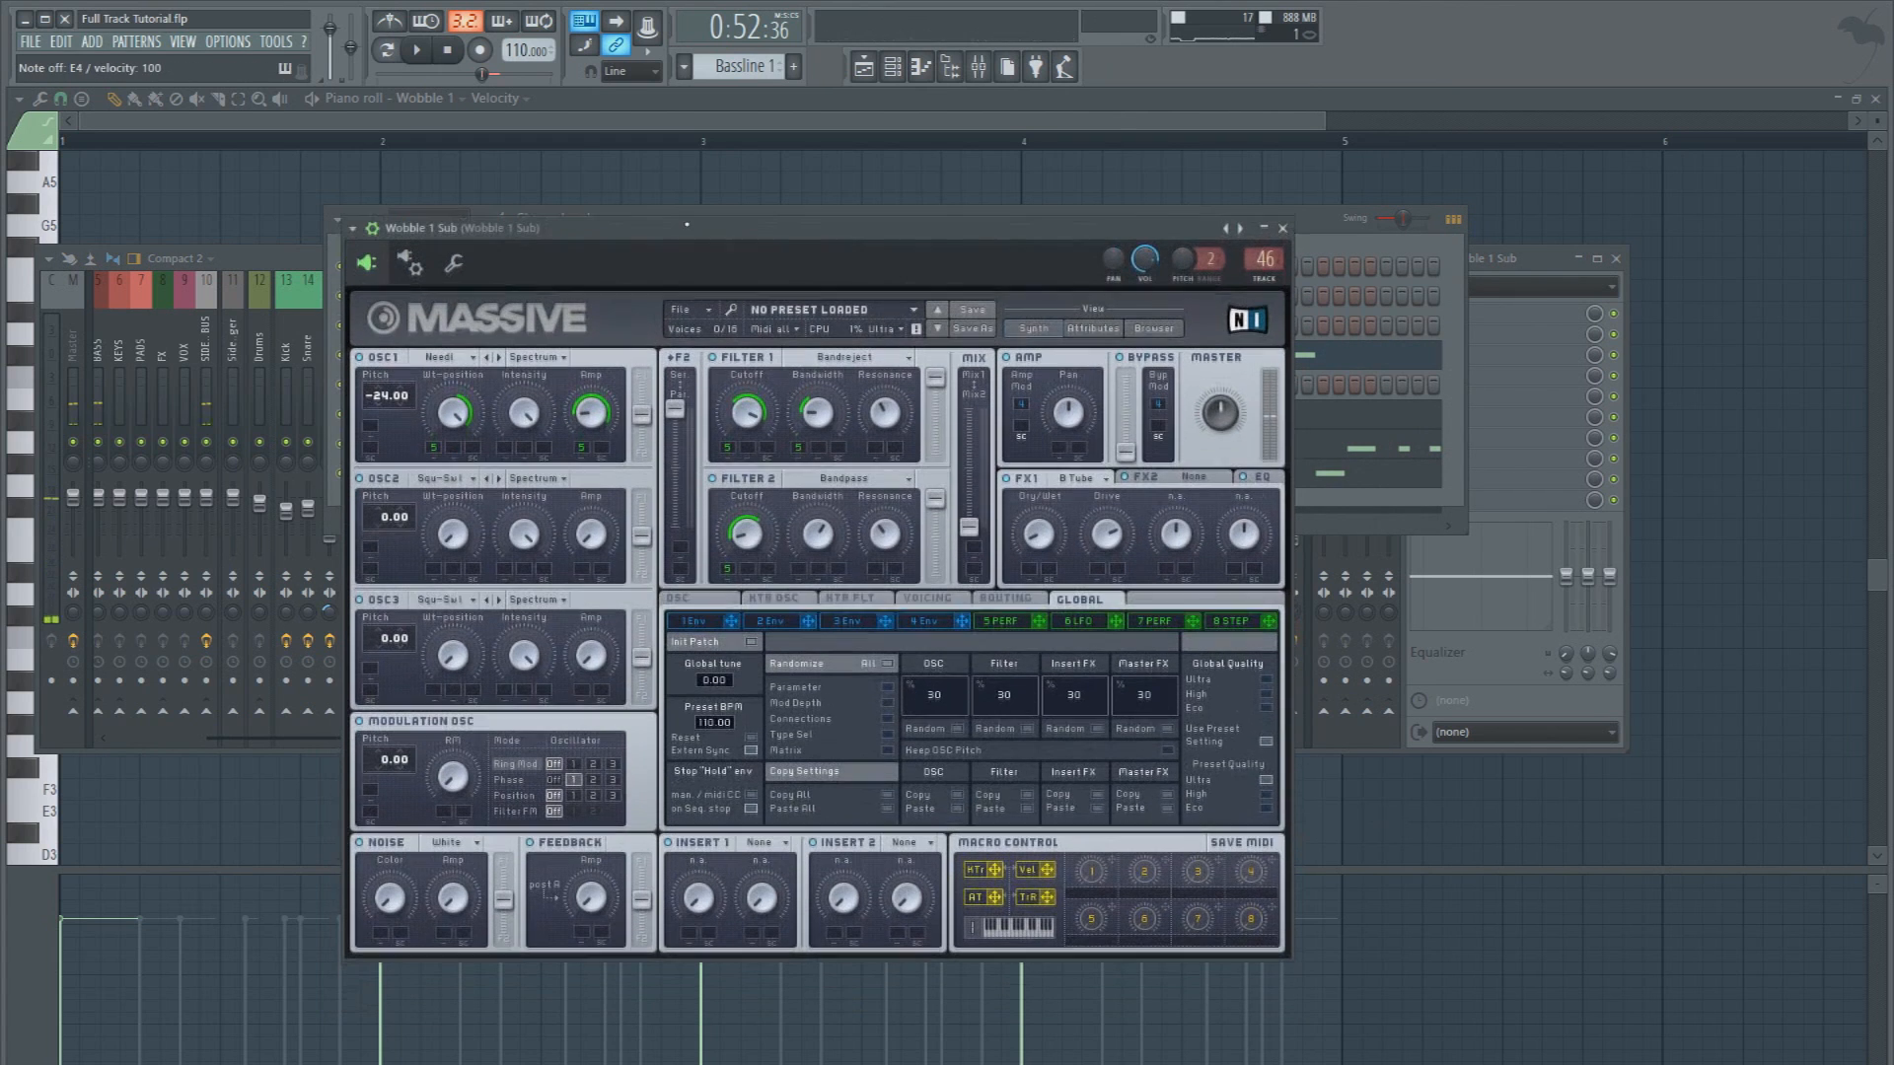
{"action": "left_click", "coordinate": [1000, 622]}
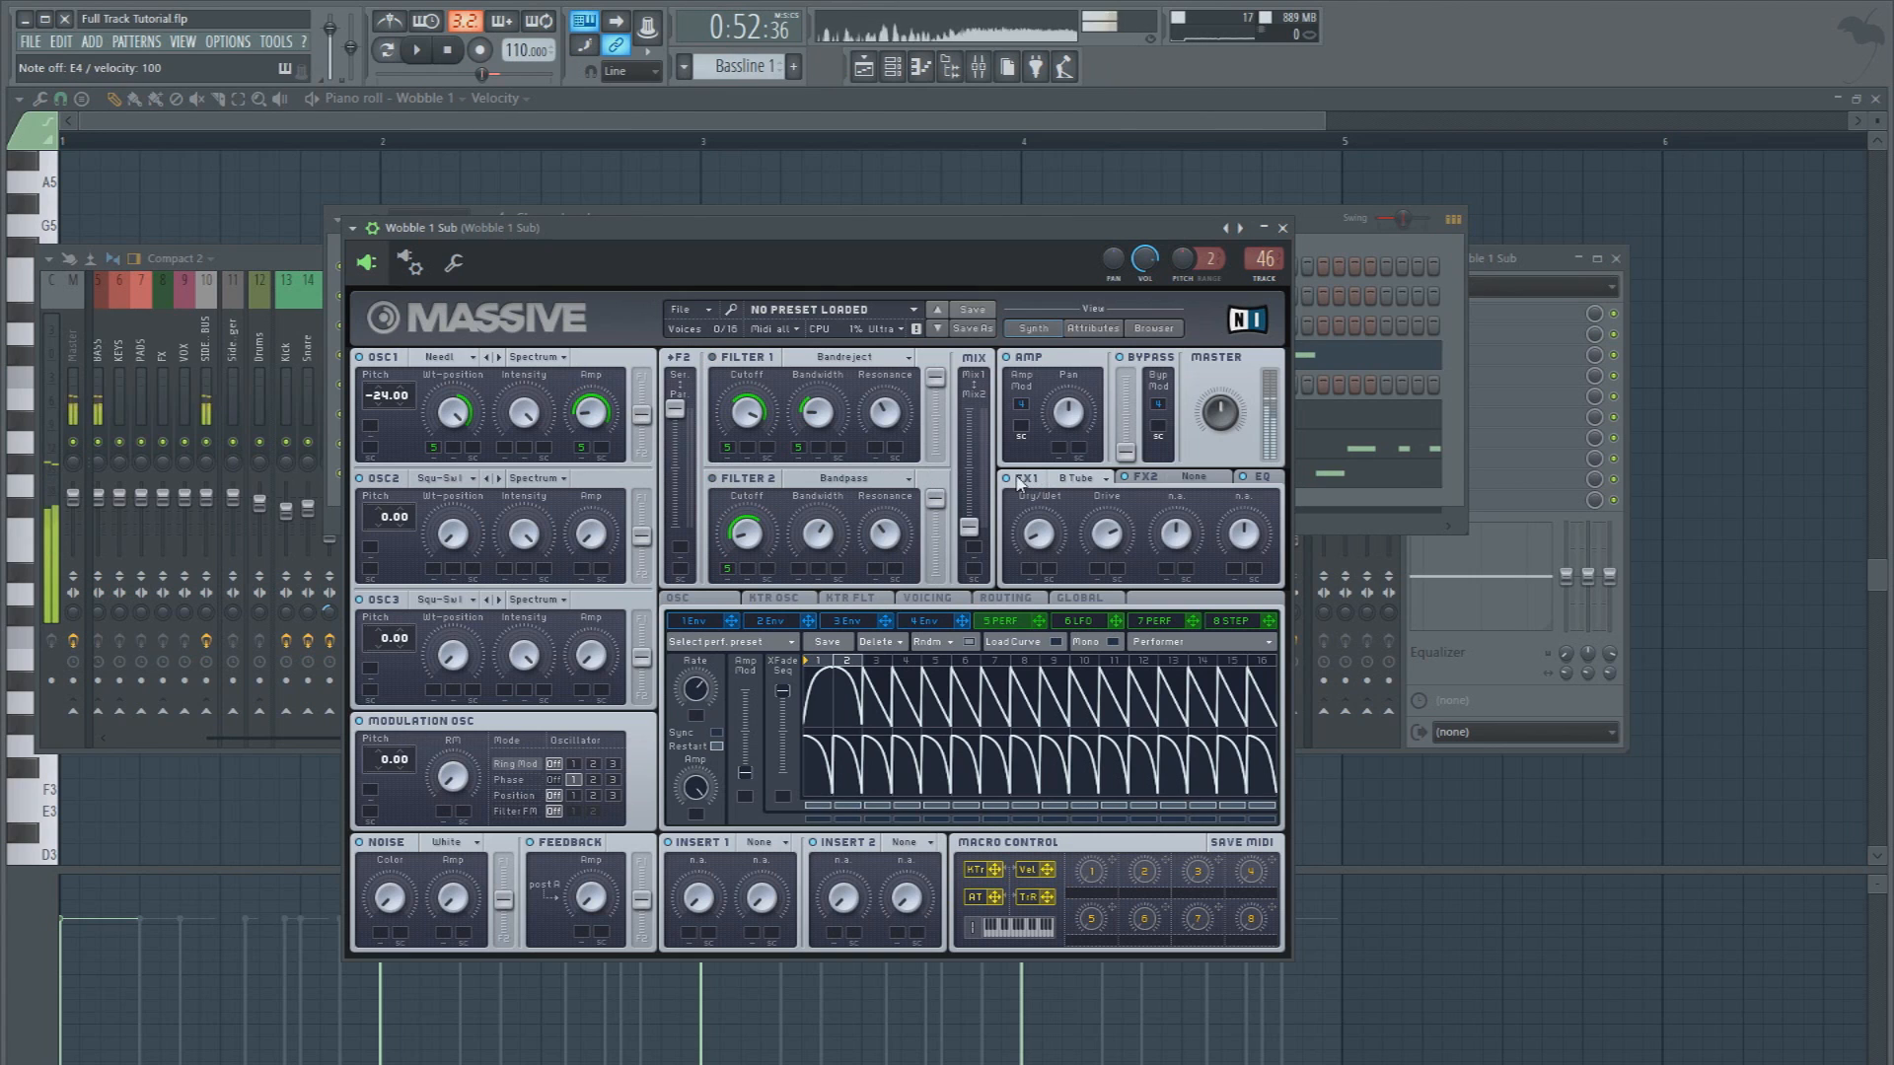
{"action": "left_click", "coordinate": [933, 628]}
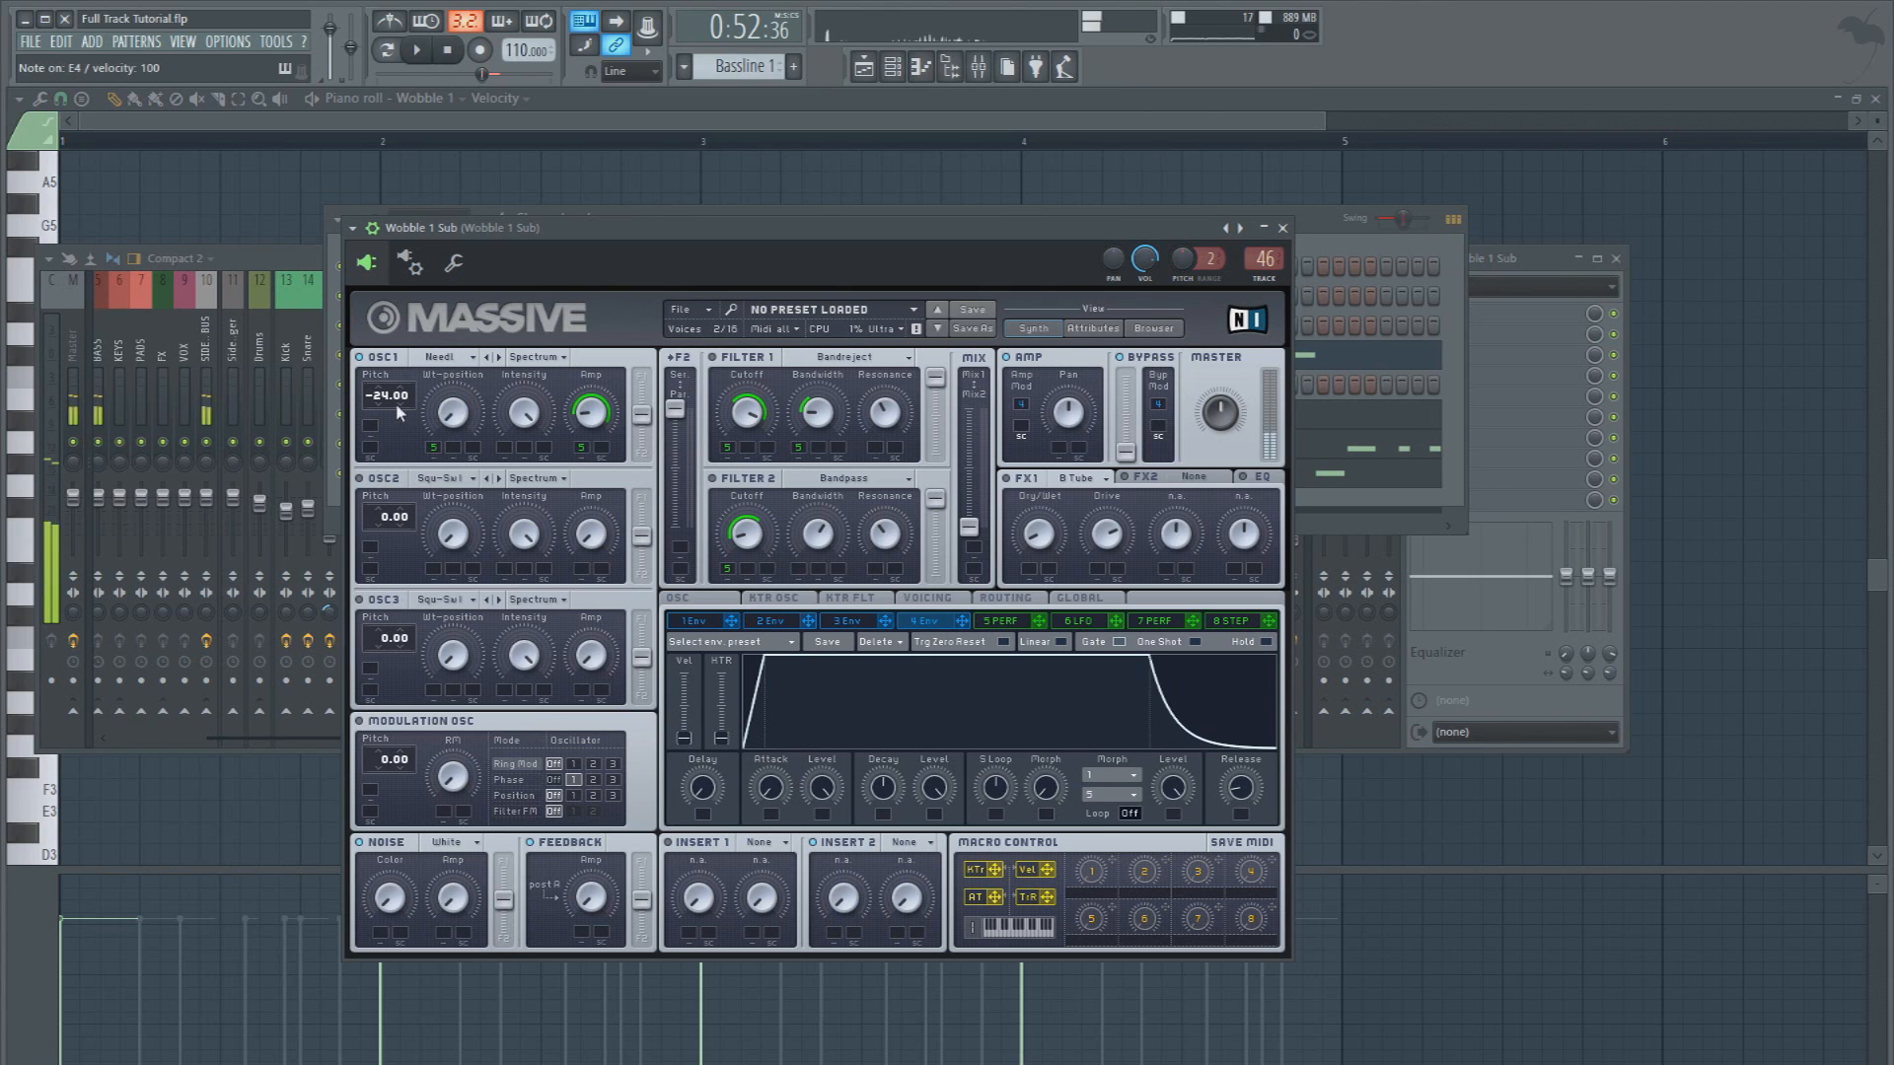
{"action": "left_click", "coordinate": [449, 357]}
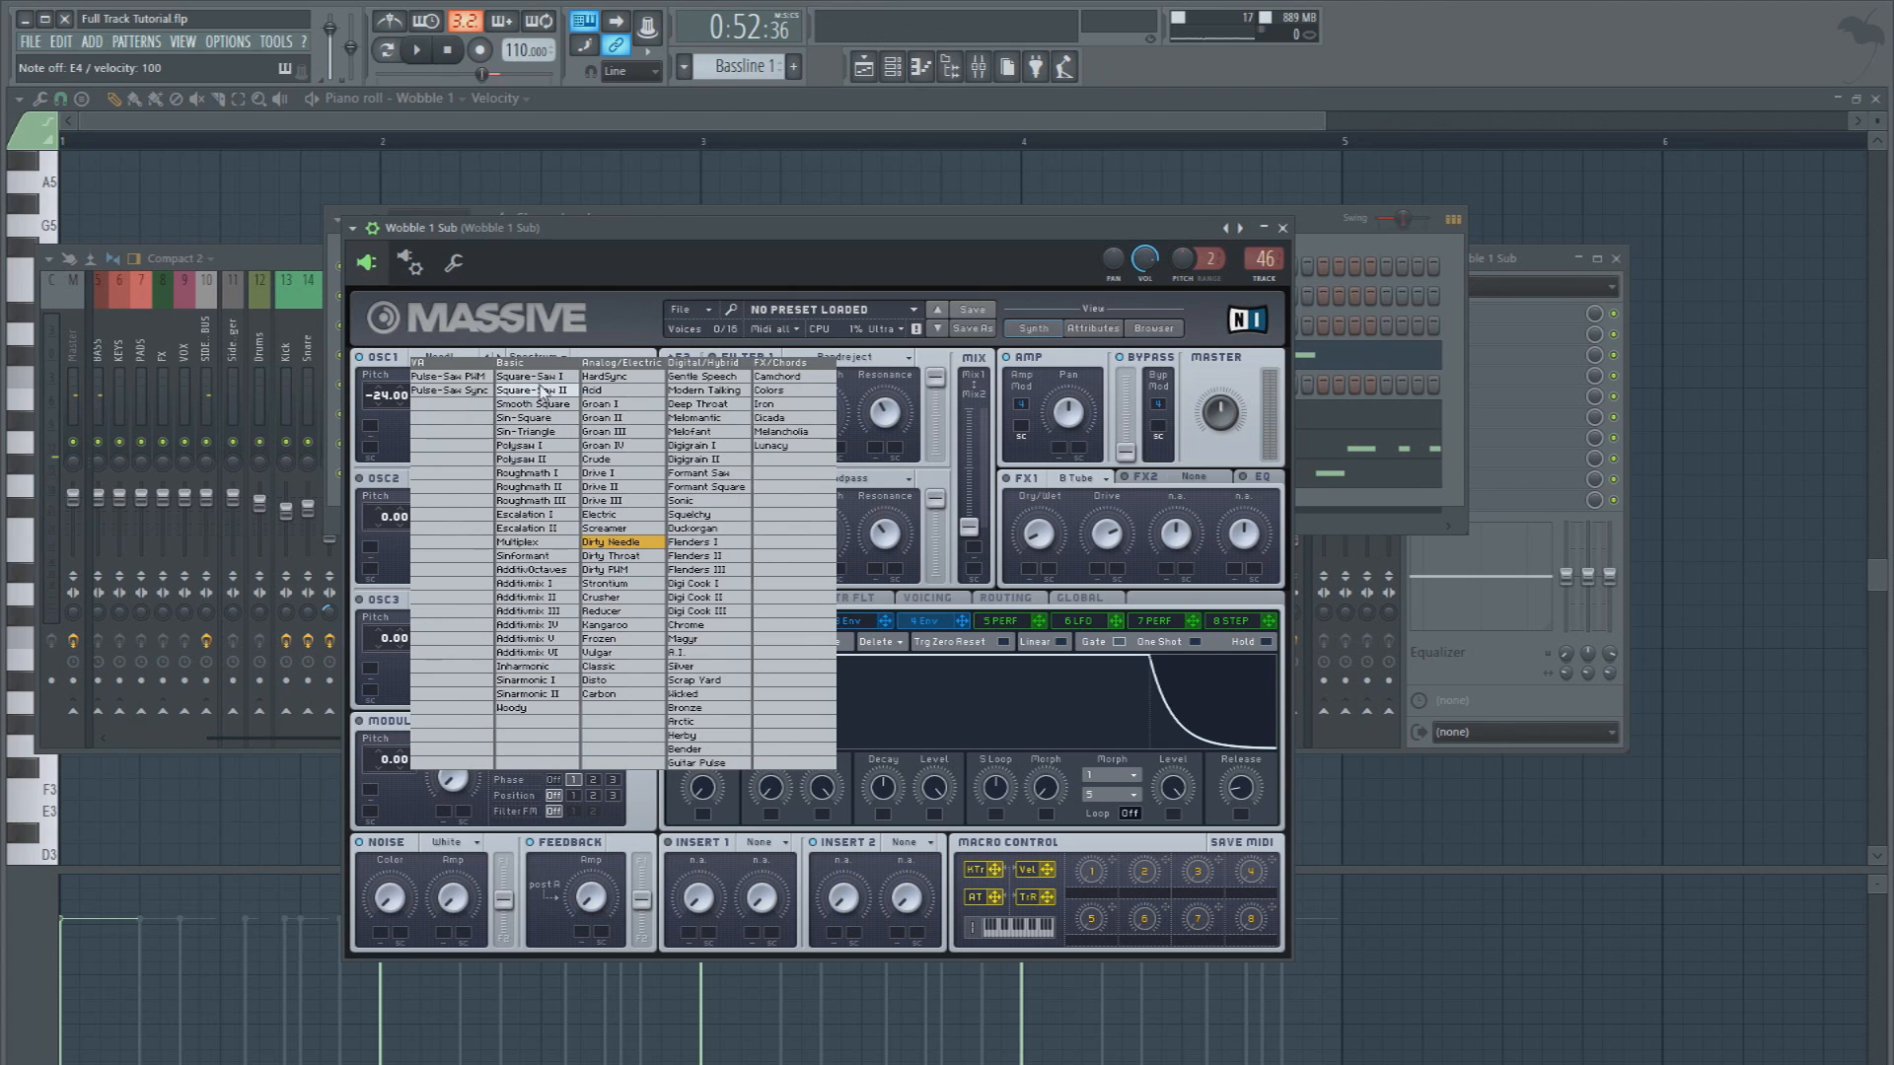
{"action": "left_click", "coordinate": [539, 418]}
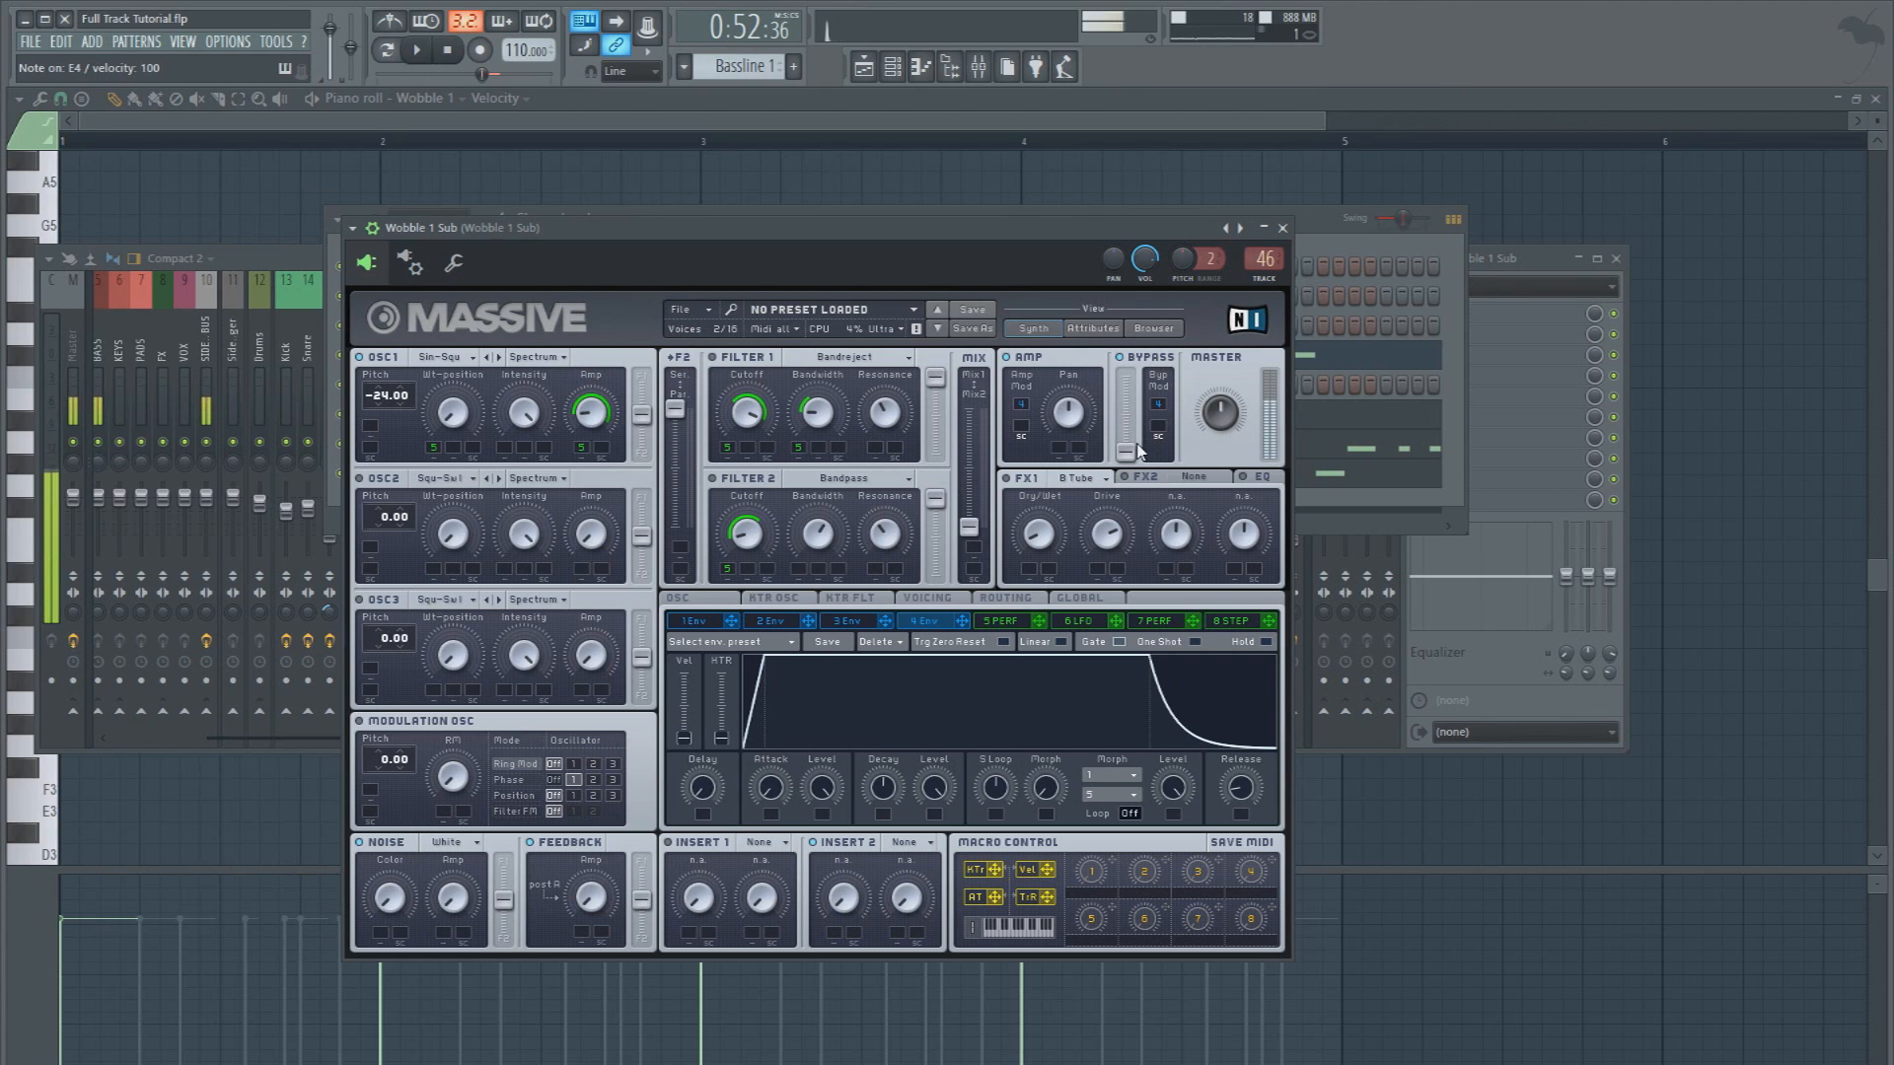
{"action": "left_click", "coordinate": [1006, 624]}
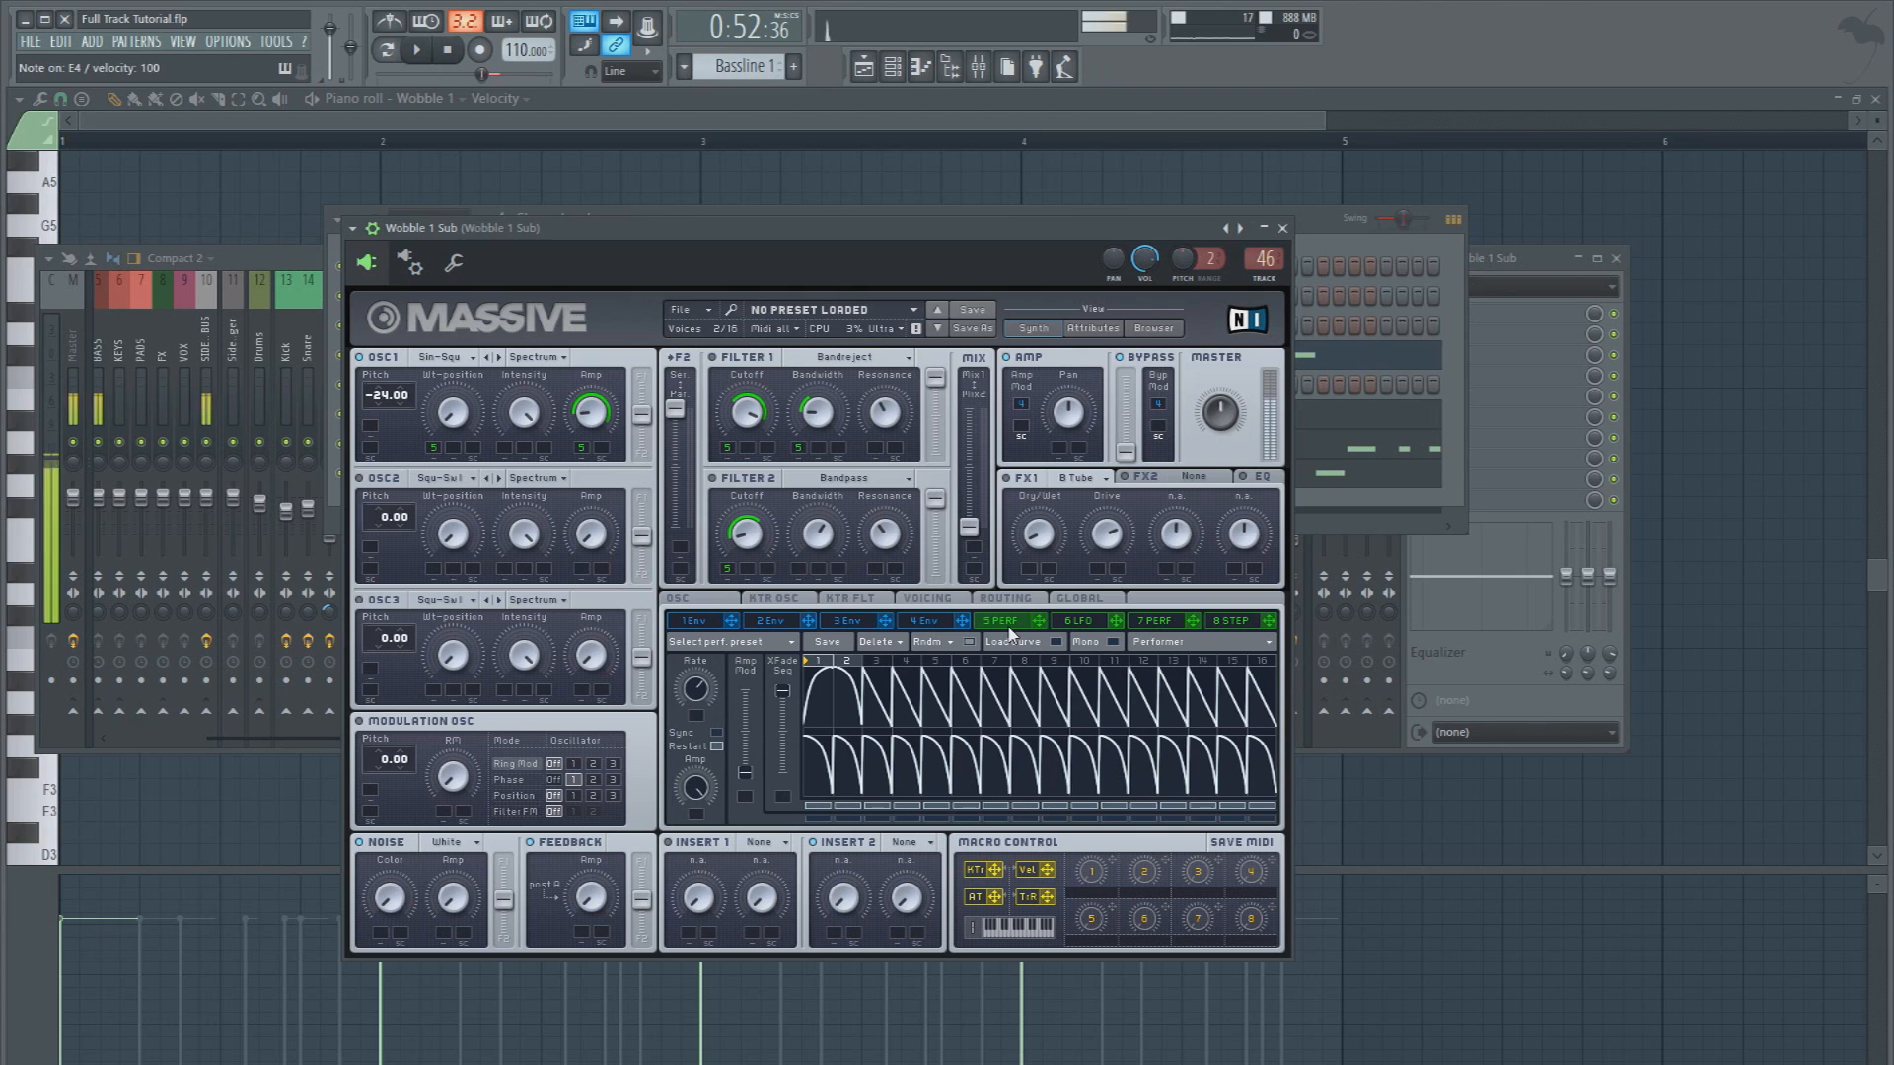
{"action": "left_click", "coordinate": [949, 598]}
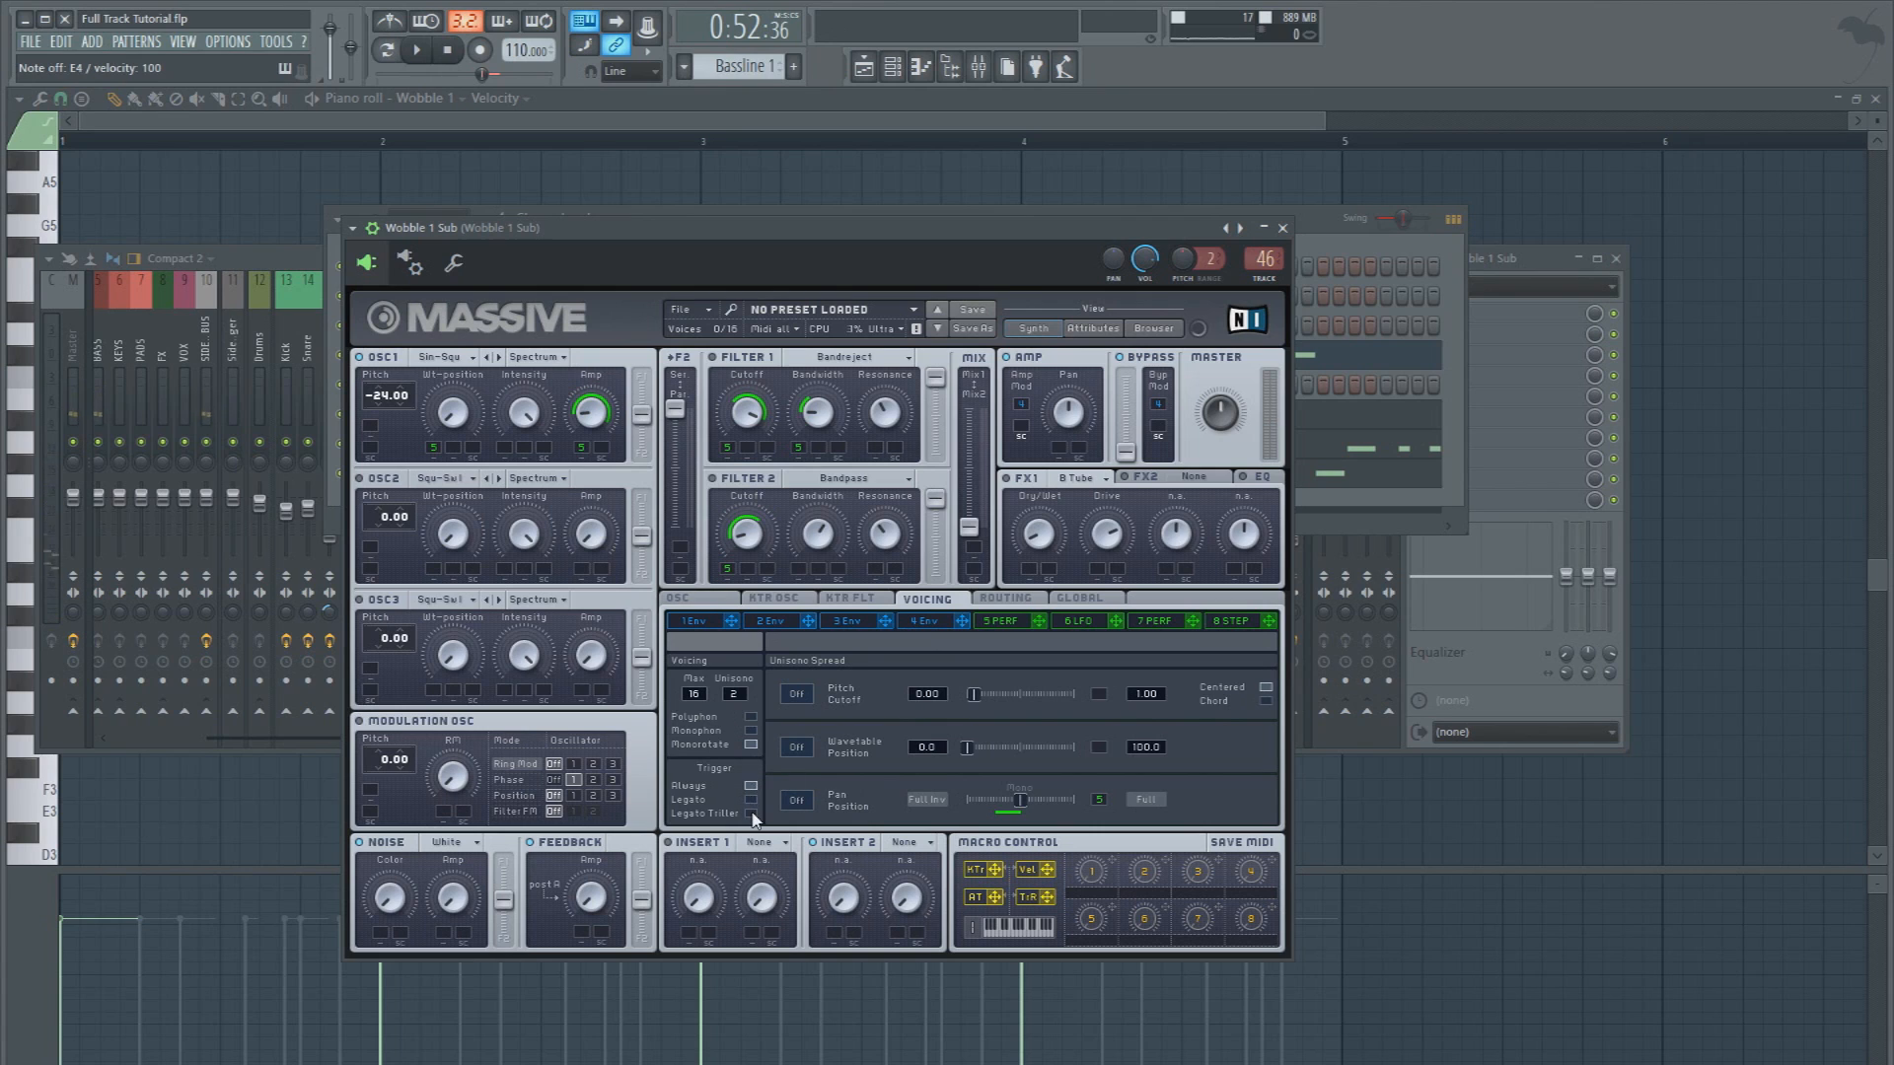
{"action": "left_click", "coordinate": [706, 601]}
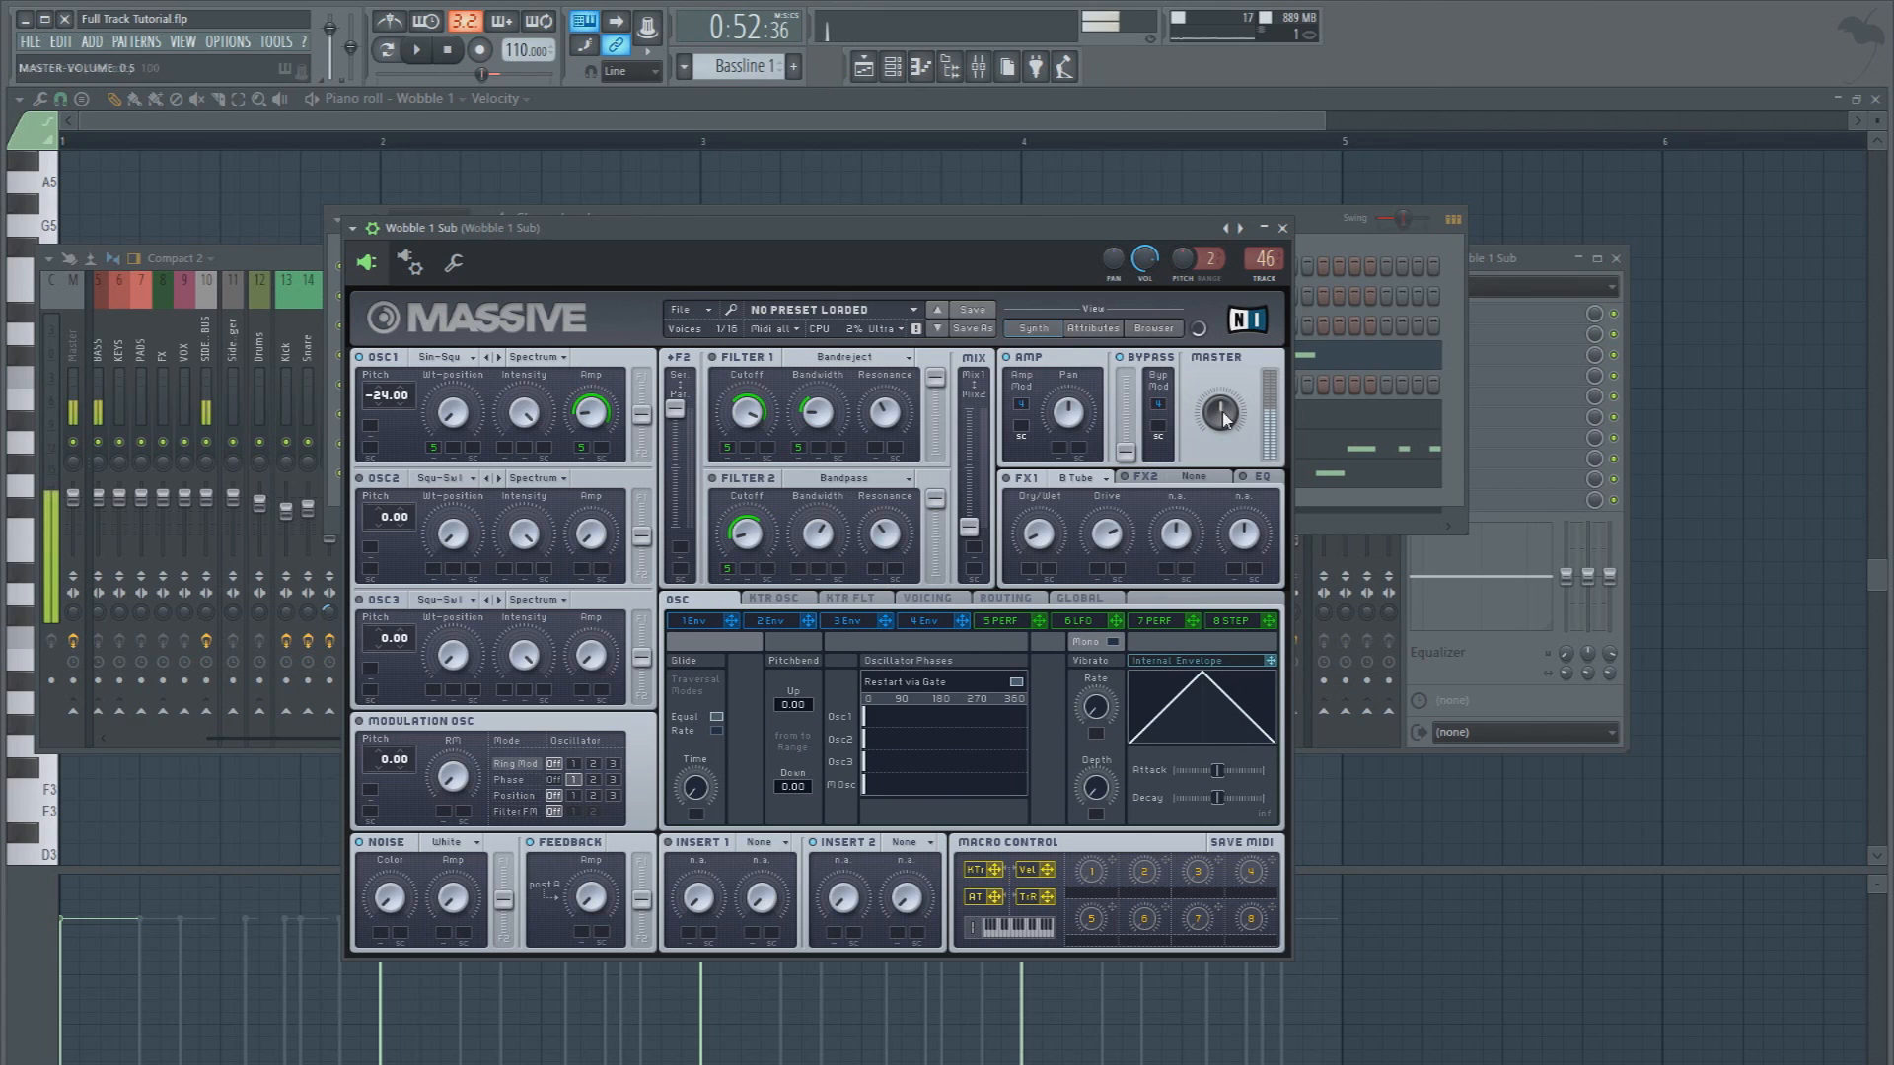
Copy the Wobble 1 notes into the Wobble 1 Sub channel and play the pattern
{"action": "key", "text": "c"}
{"action": "key", "text": "F6"}
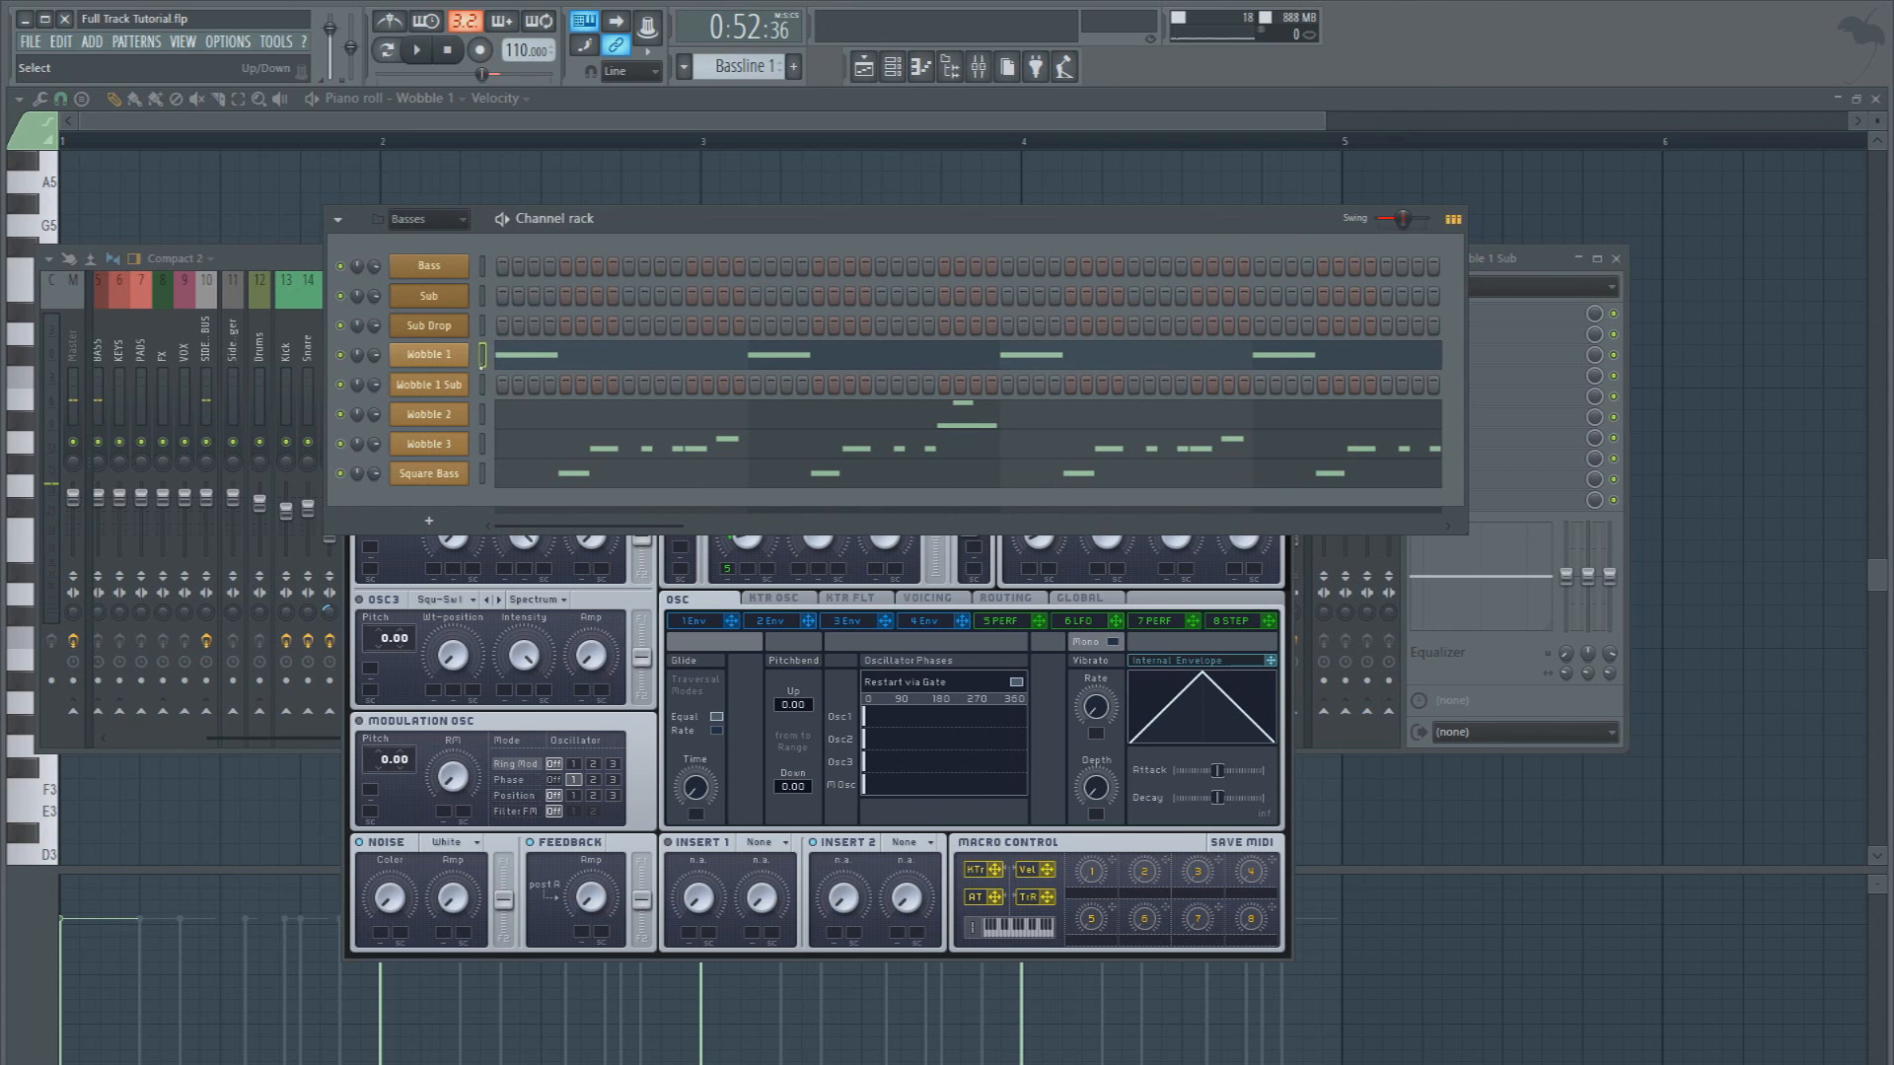
{"action": "key", "text": "ctrl+v"}
{"action": "key", "text": "space"}
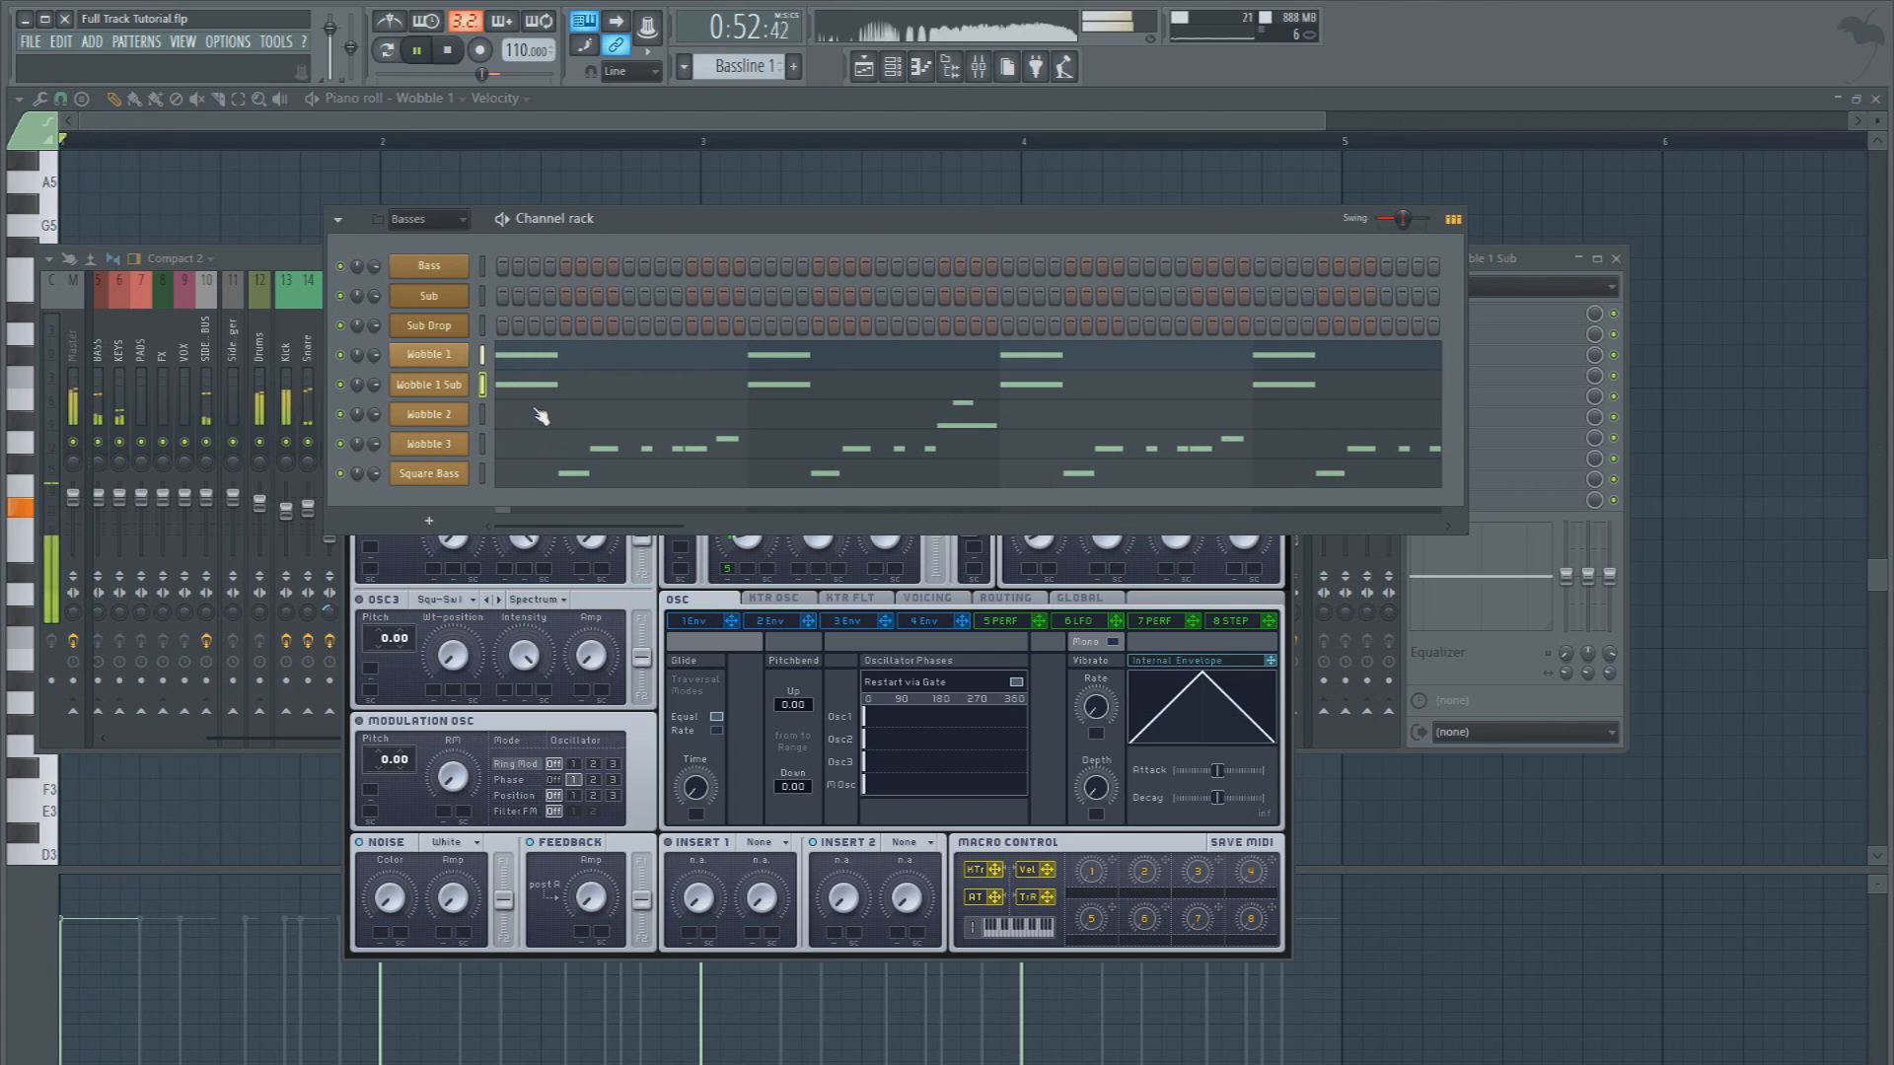
{"action": "key", "text": "space"}
{"action": "key", "text": "space"}
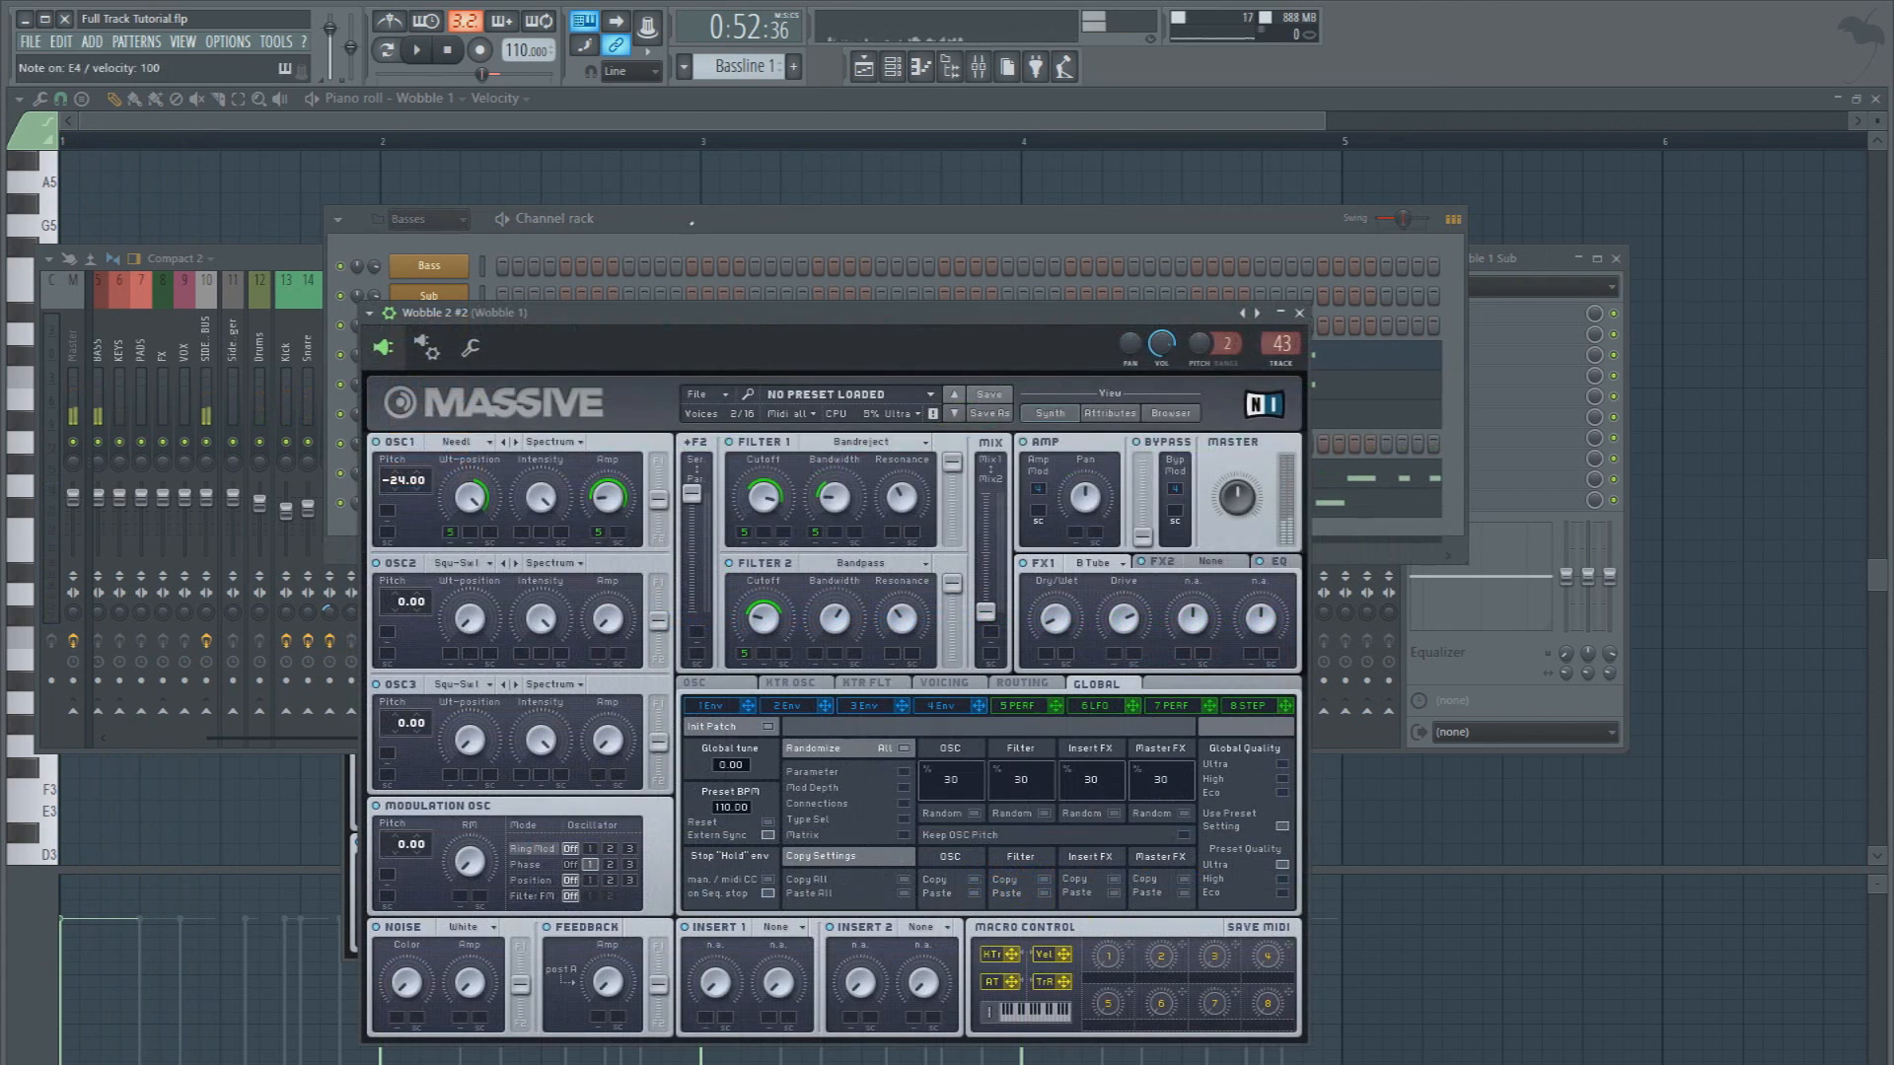
{"action": "key", "text": "F6"}
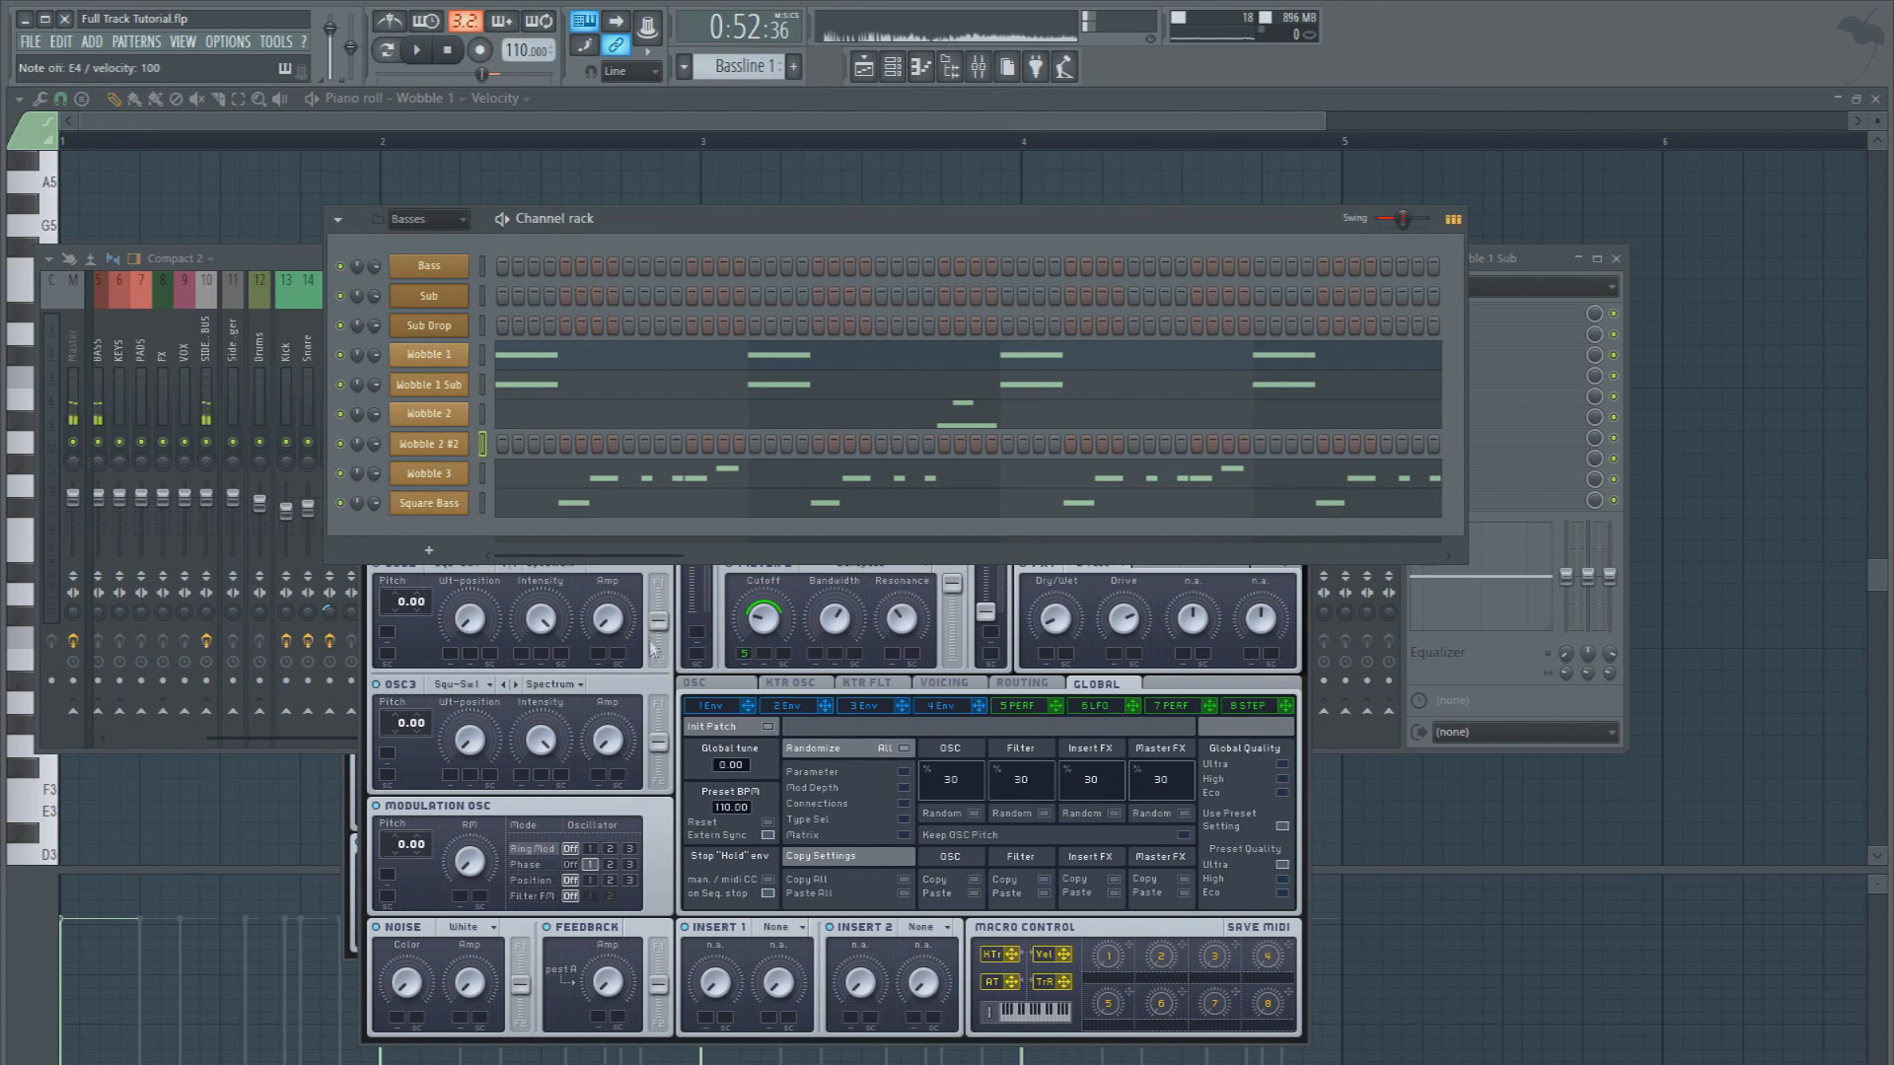
{"action": "key", "text": "alt+Delete"}
{"action": "key", "text": "Return"}
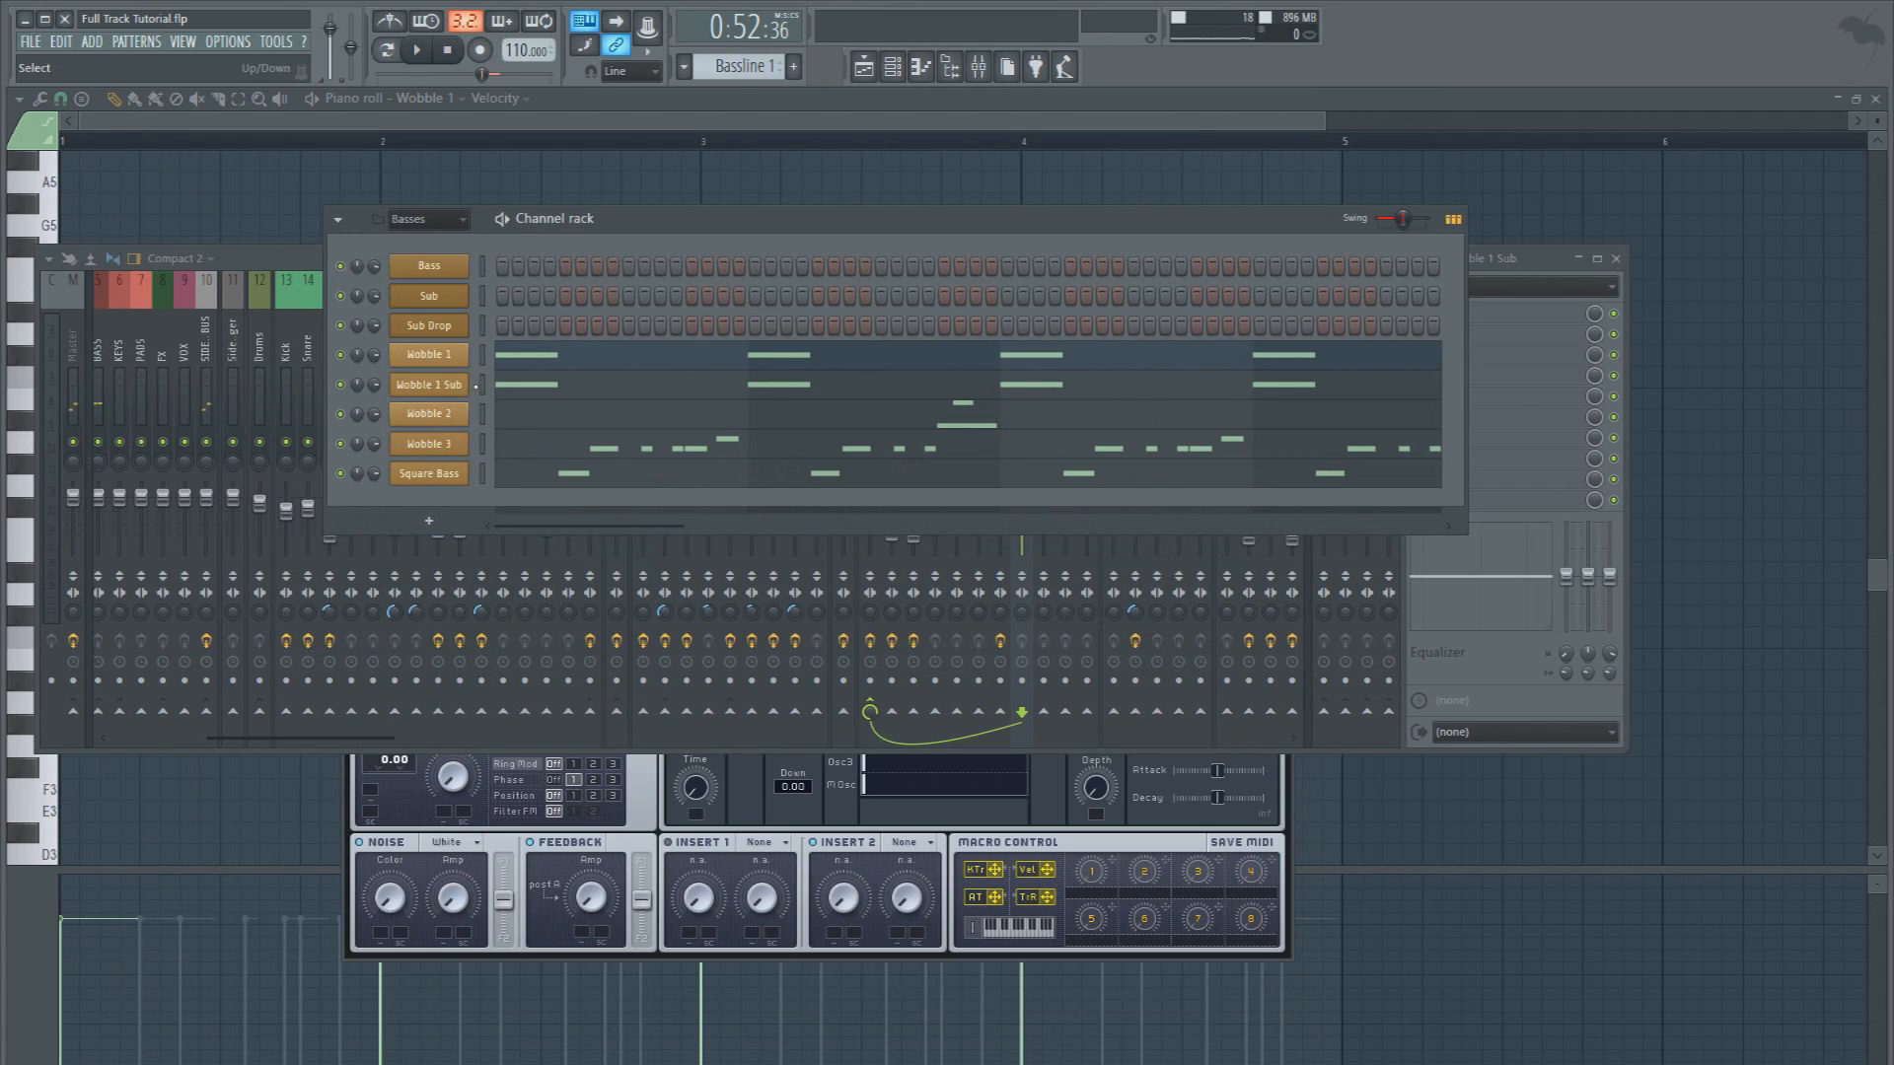
Clone the Wobble 1 Sub channel and rename the clone Wobble 2 Sub
{"action": "right_click", "coordinate": [474, 396]}
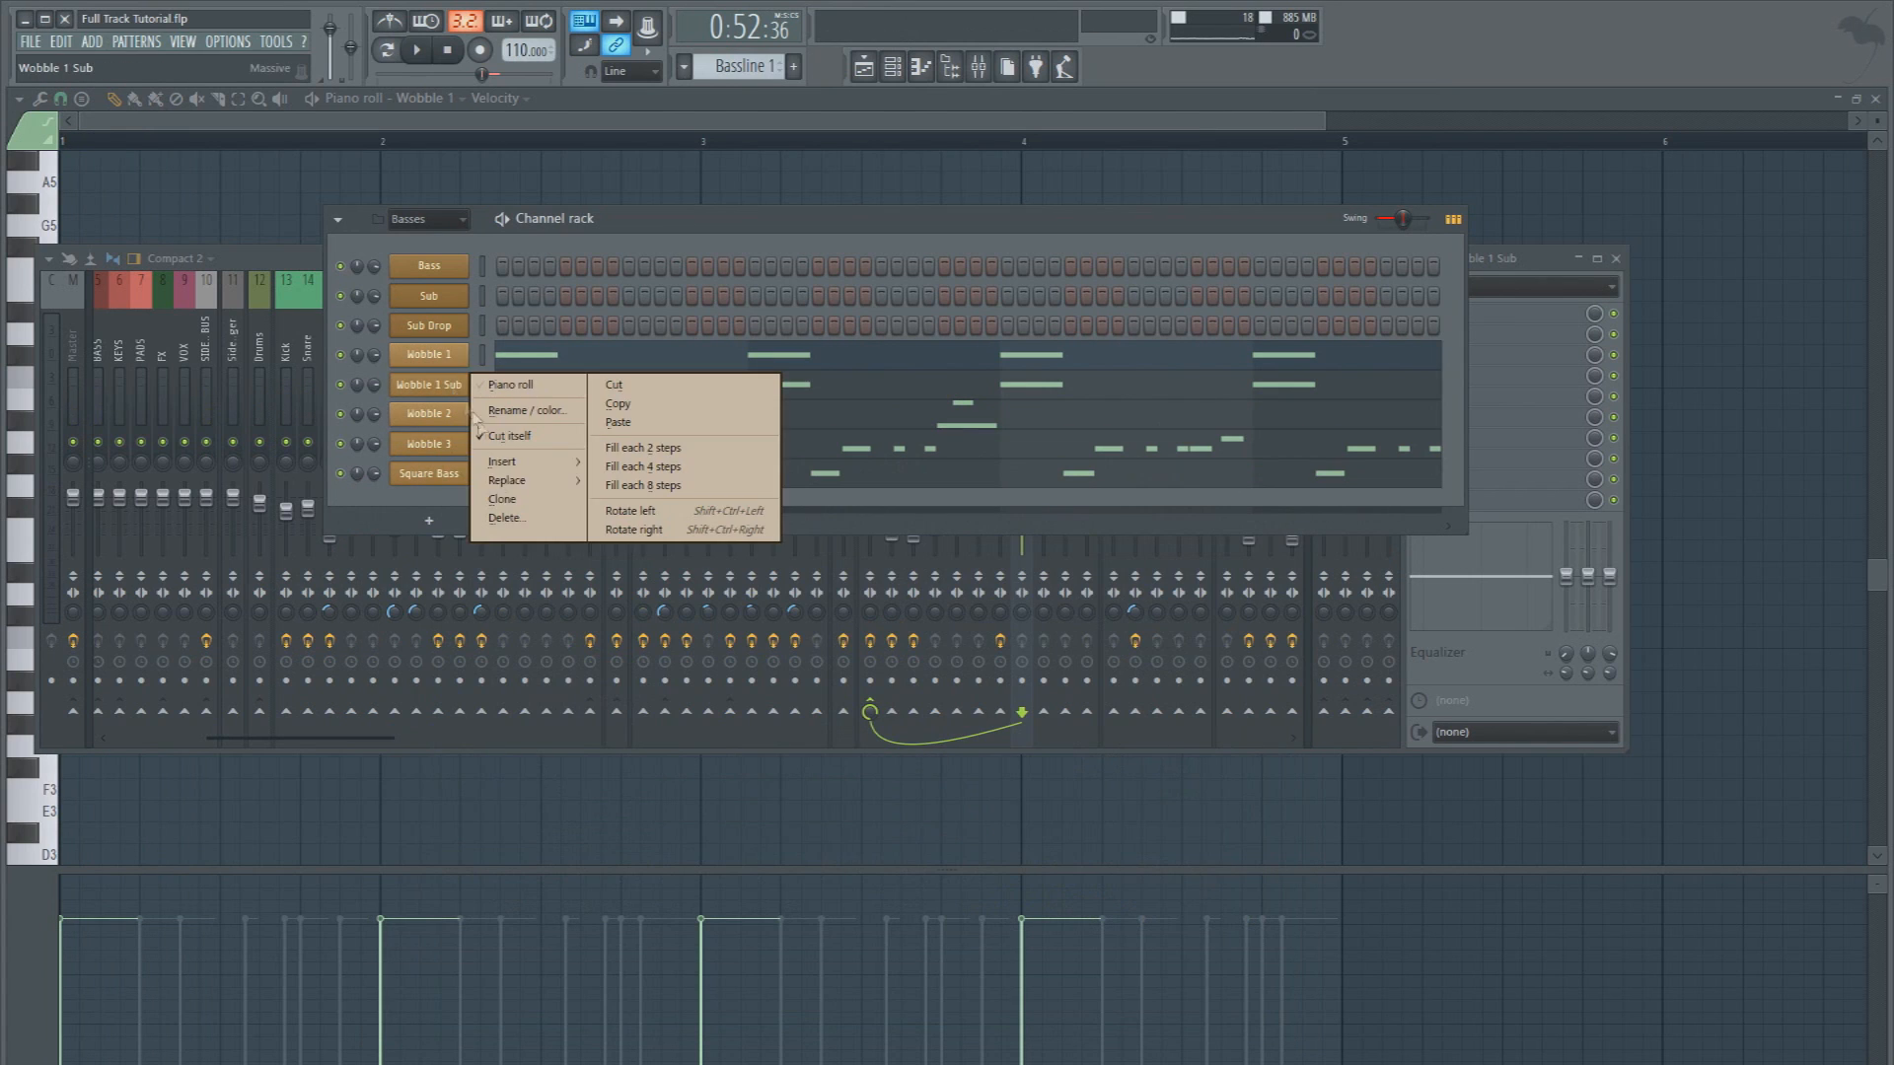
{"action": "left_click", "coordinate": [501, 499]}
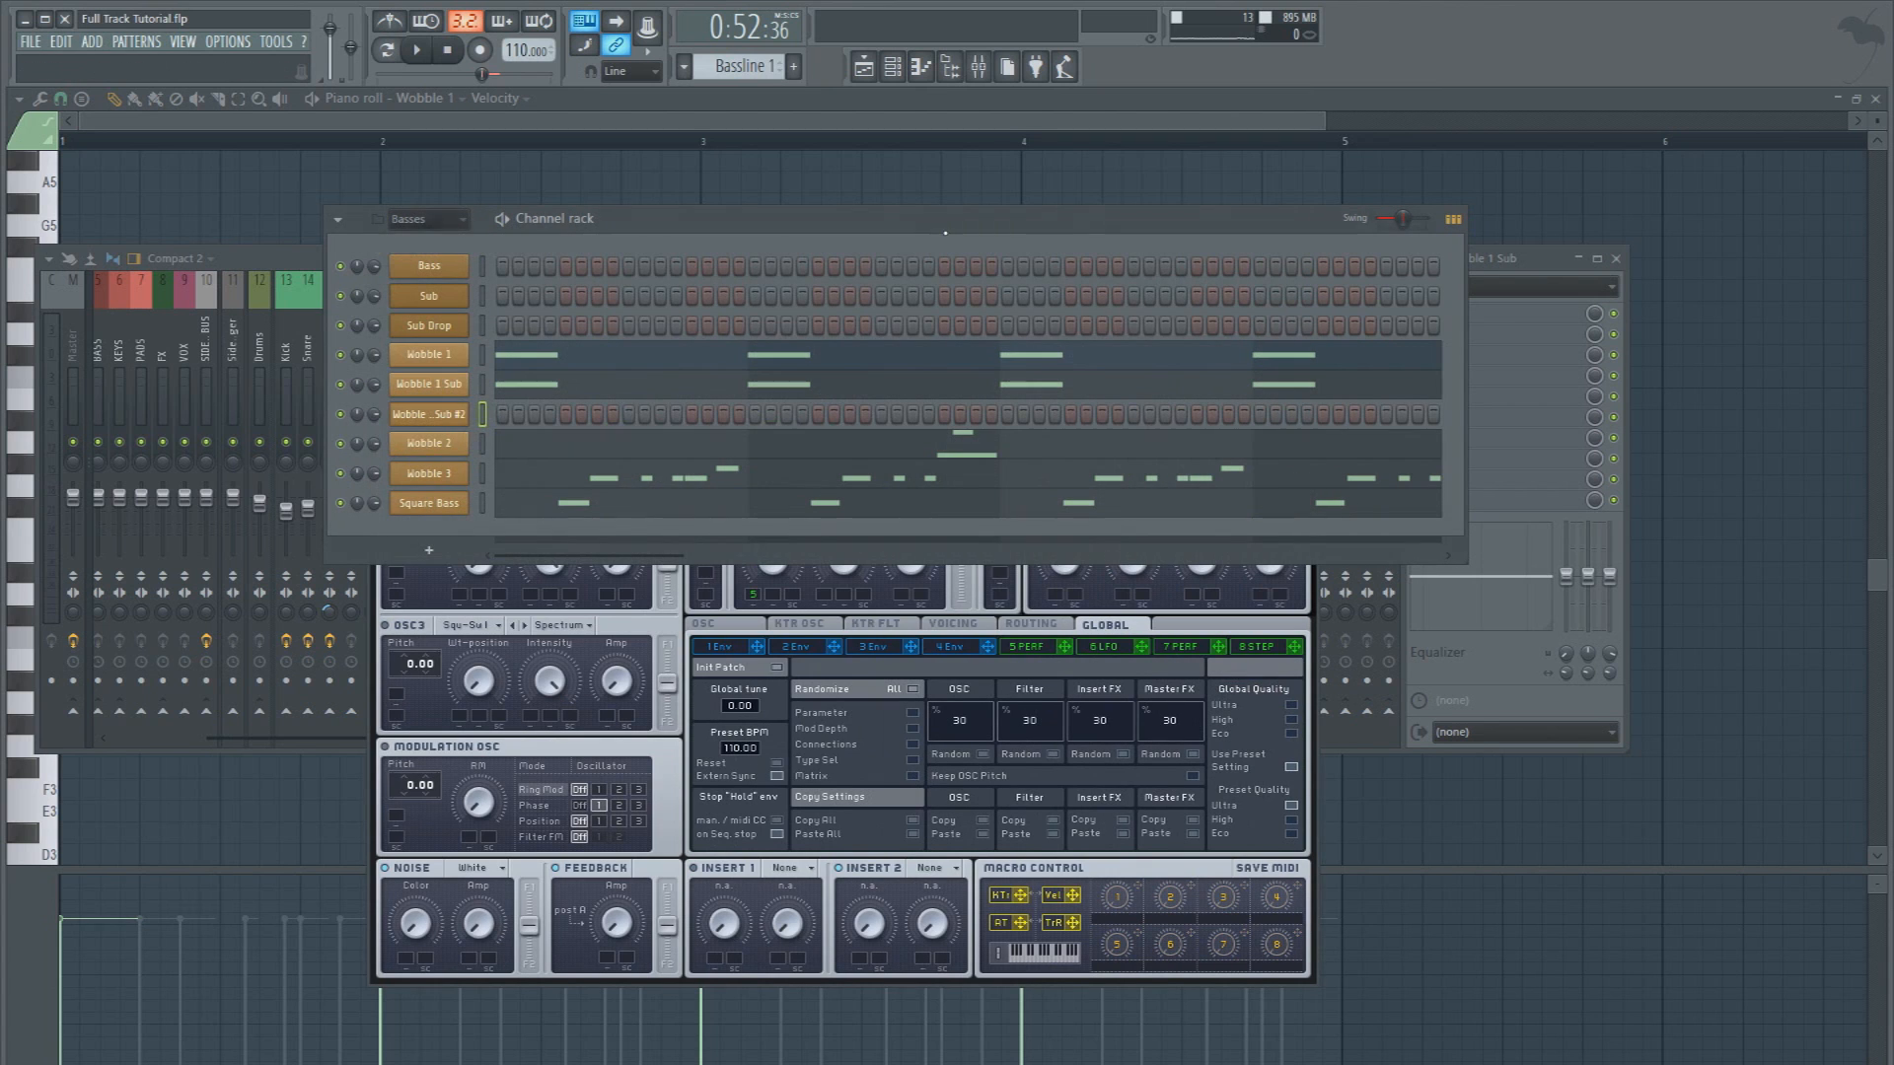
{"action": "right_click", "coordinate": [464, 429]}
{"action": "left_click", "coordinate": [513, 442]}
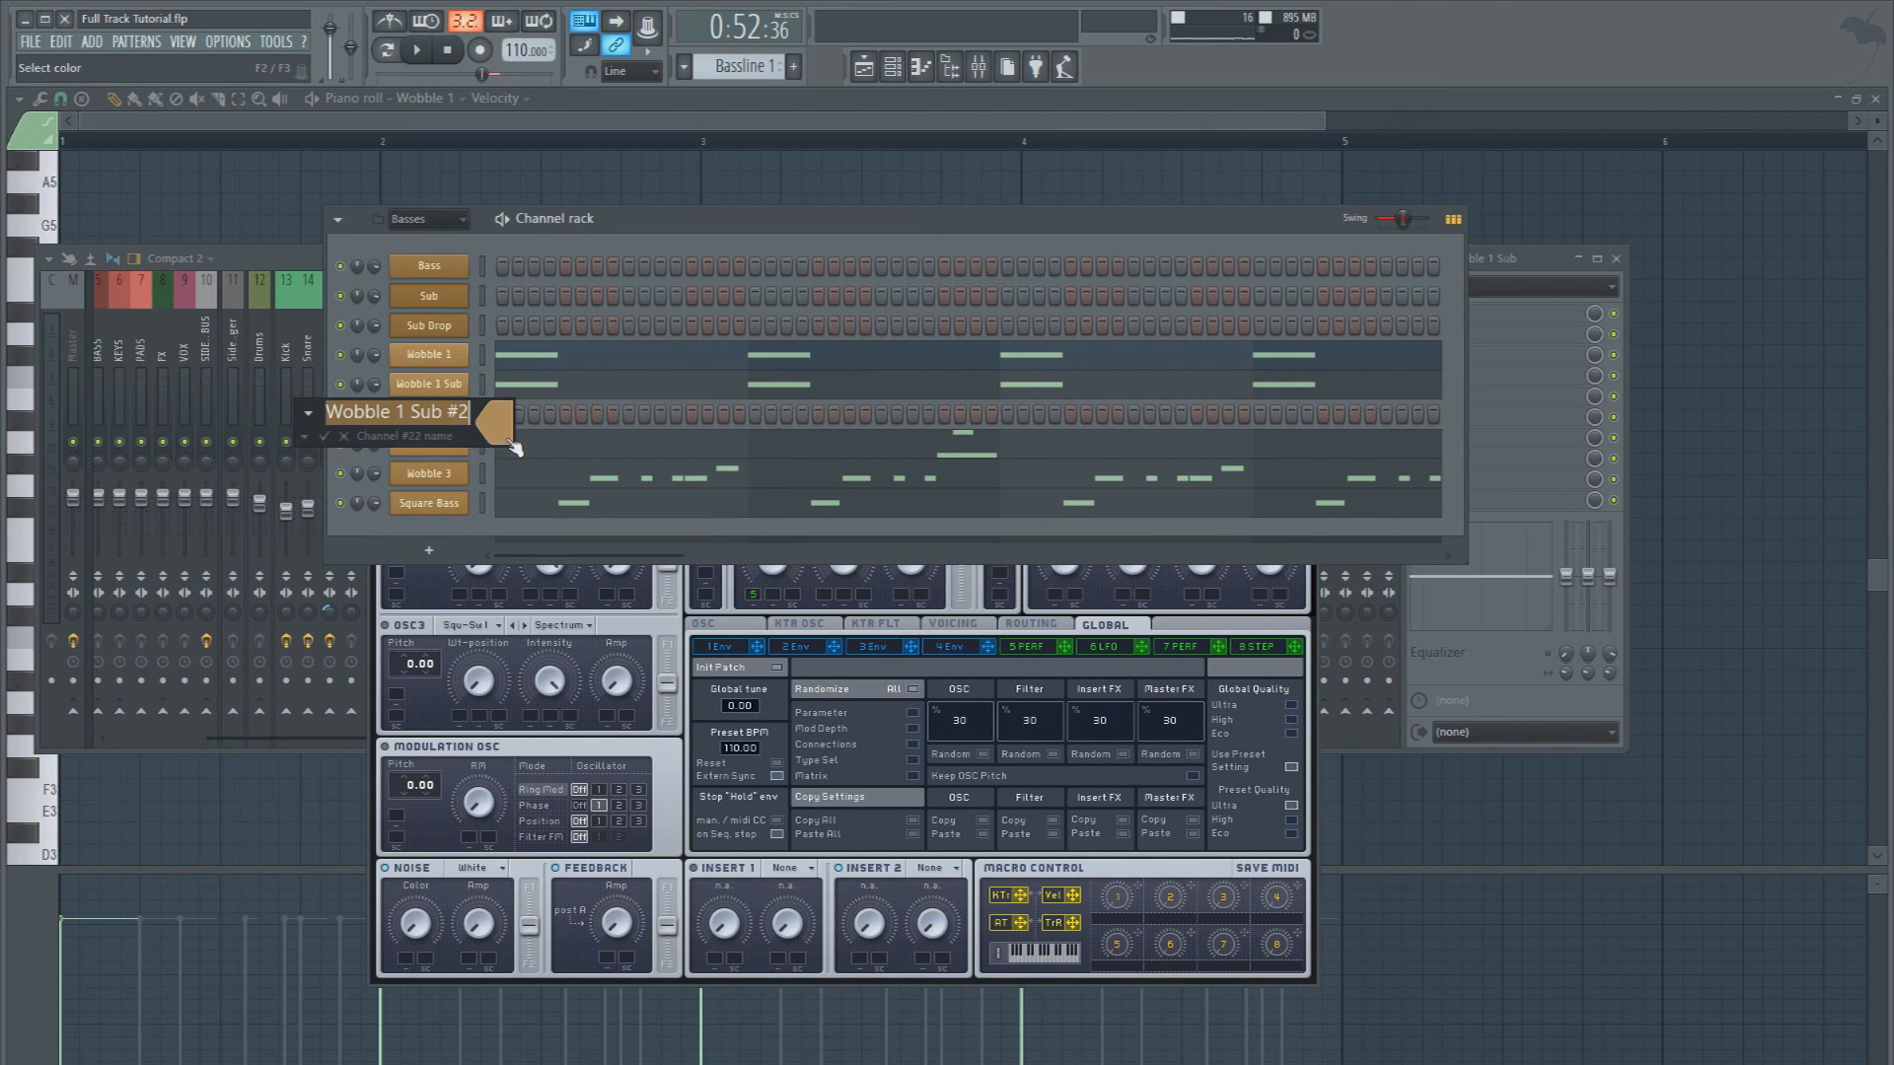
{"action": "left_click", "coordinate": [471, 411]}
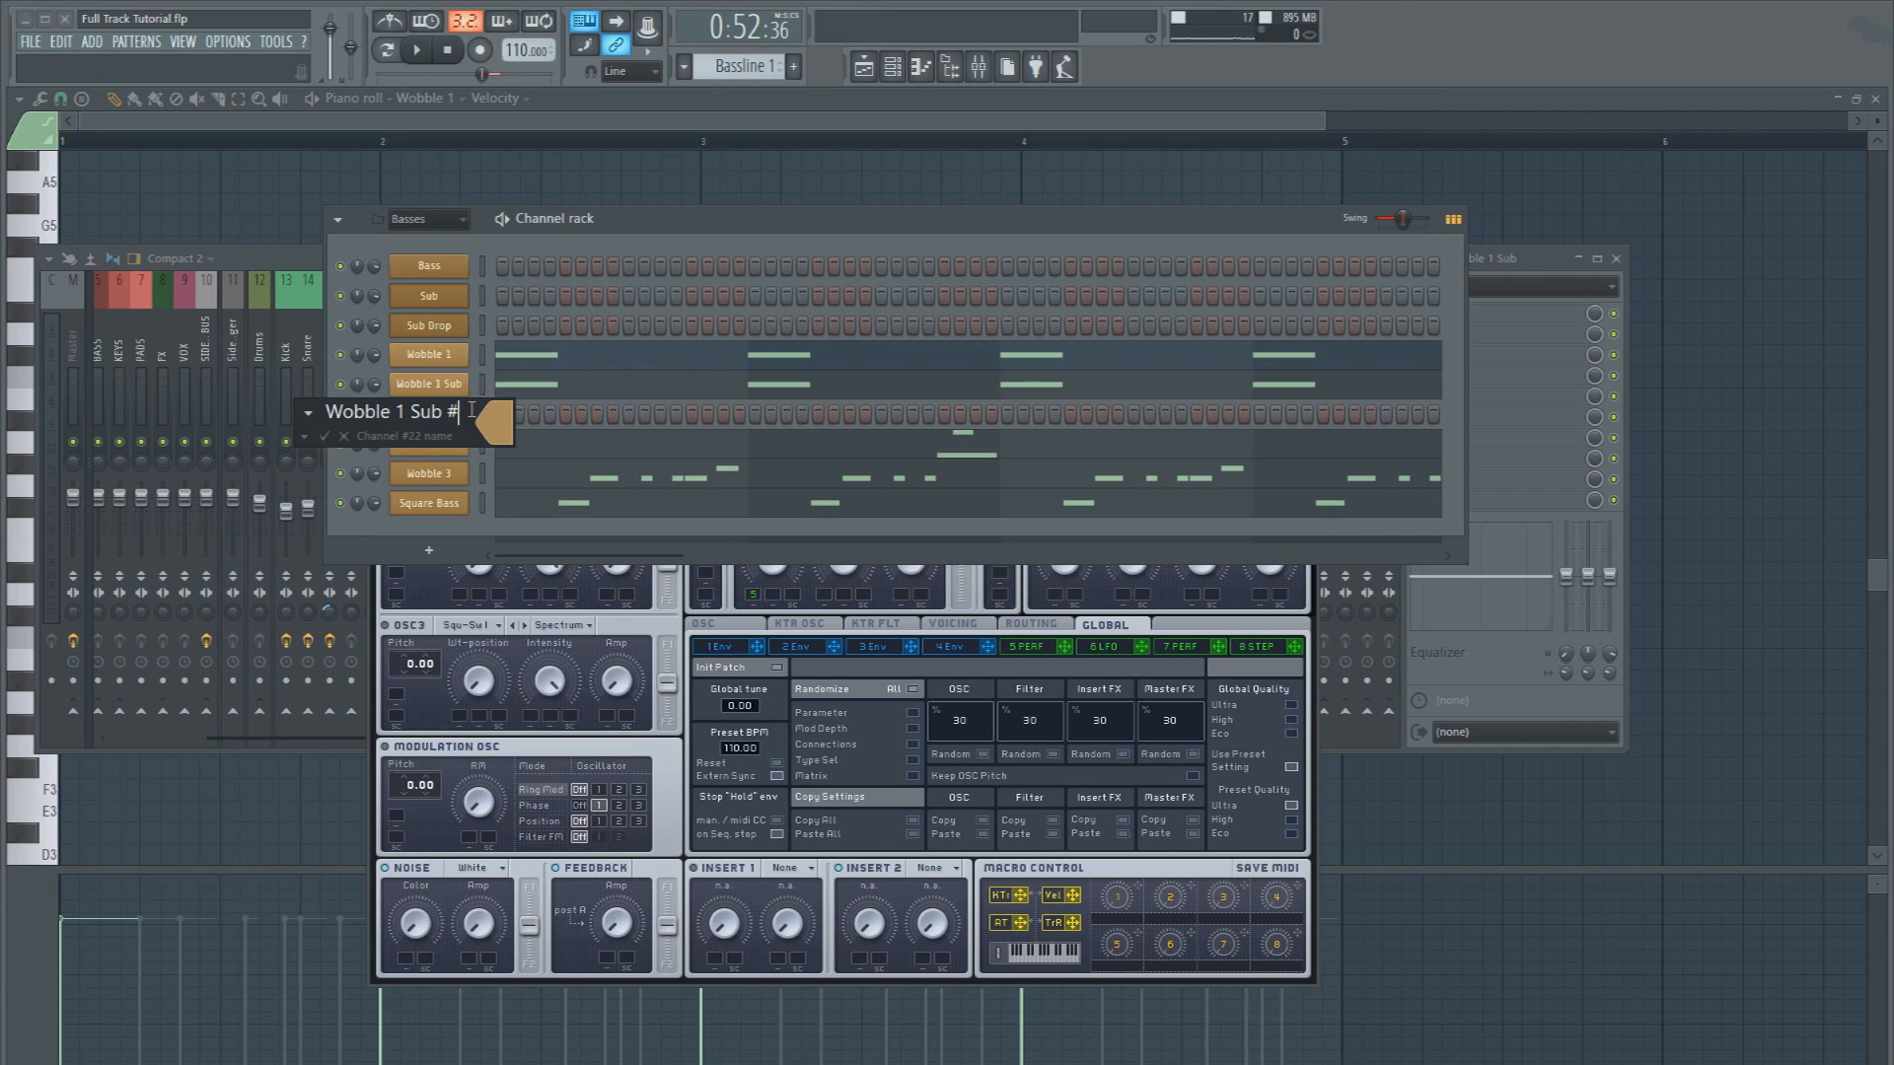
{"action": "key", "text": "Return"}
{"action": "left_click", "coordinate": [415, 422]}
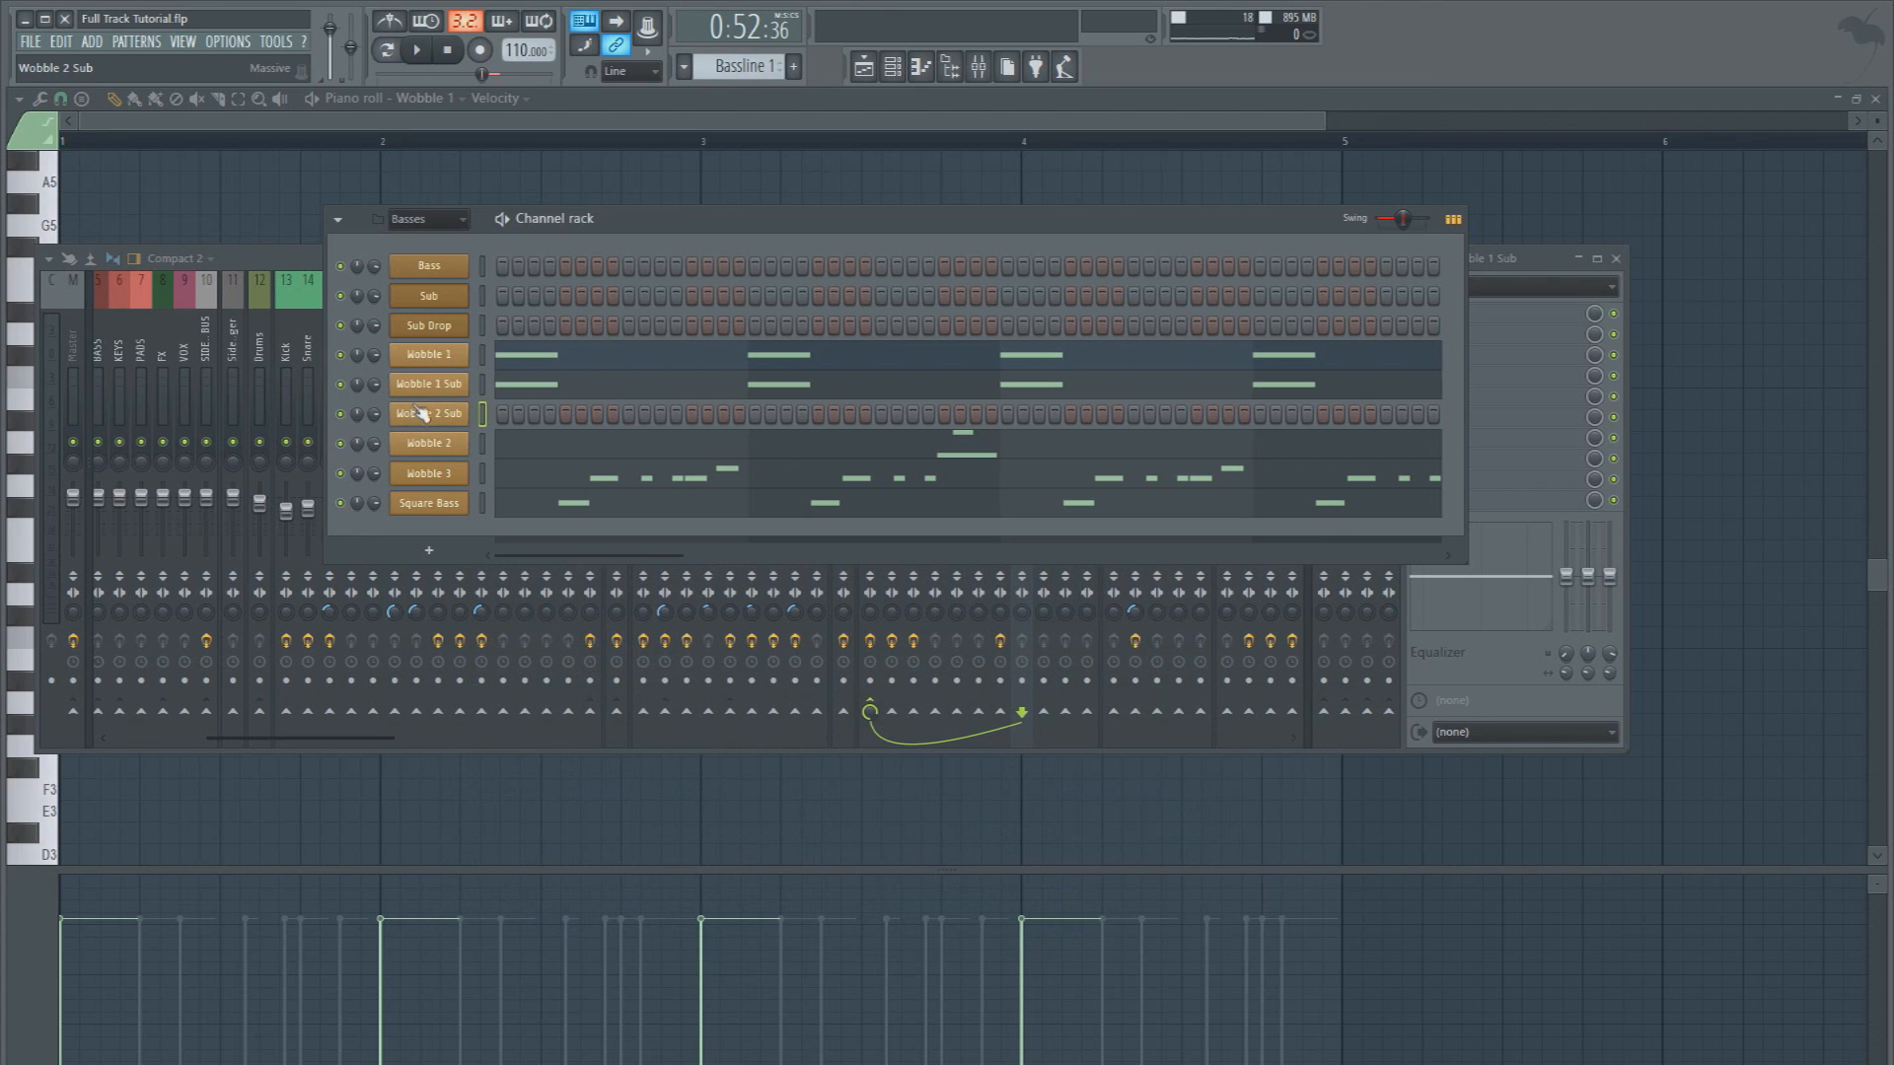
Recolor the Wobble 1 Sub and Wobble 2 Sub channels to the same reddish brown
{"action": "right_click", "coordinate": [443, 386]}
{"action": "left_click", "coordinate": [484, 414]}
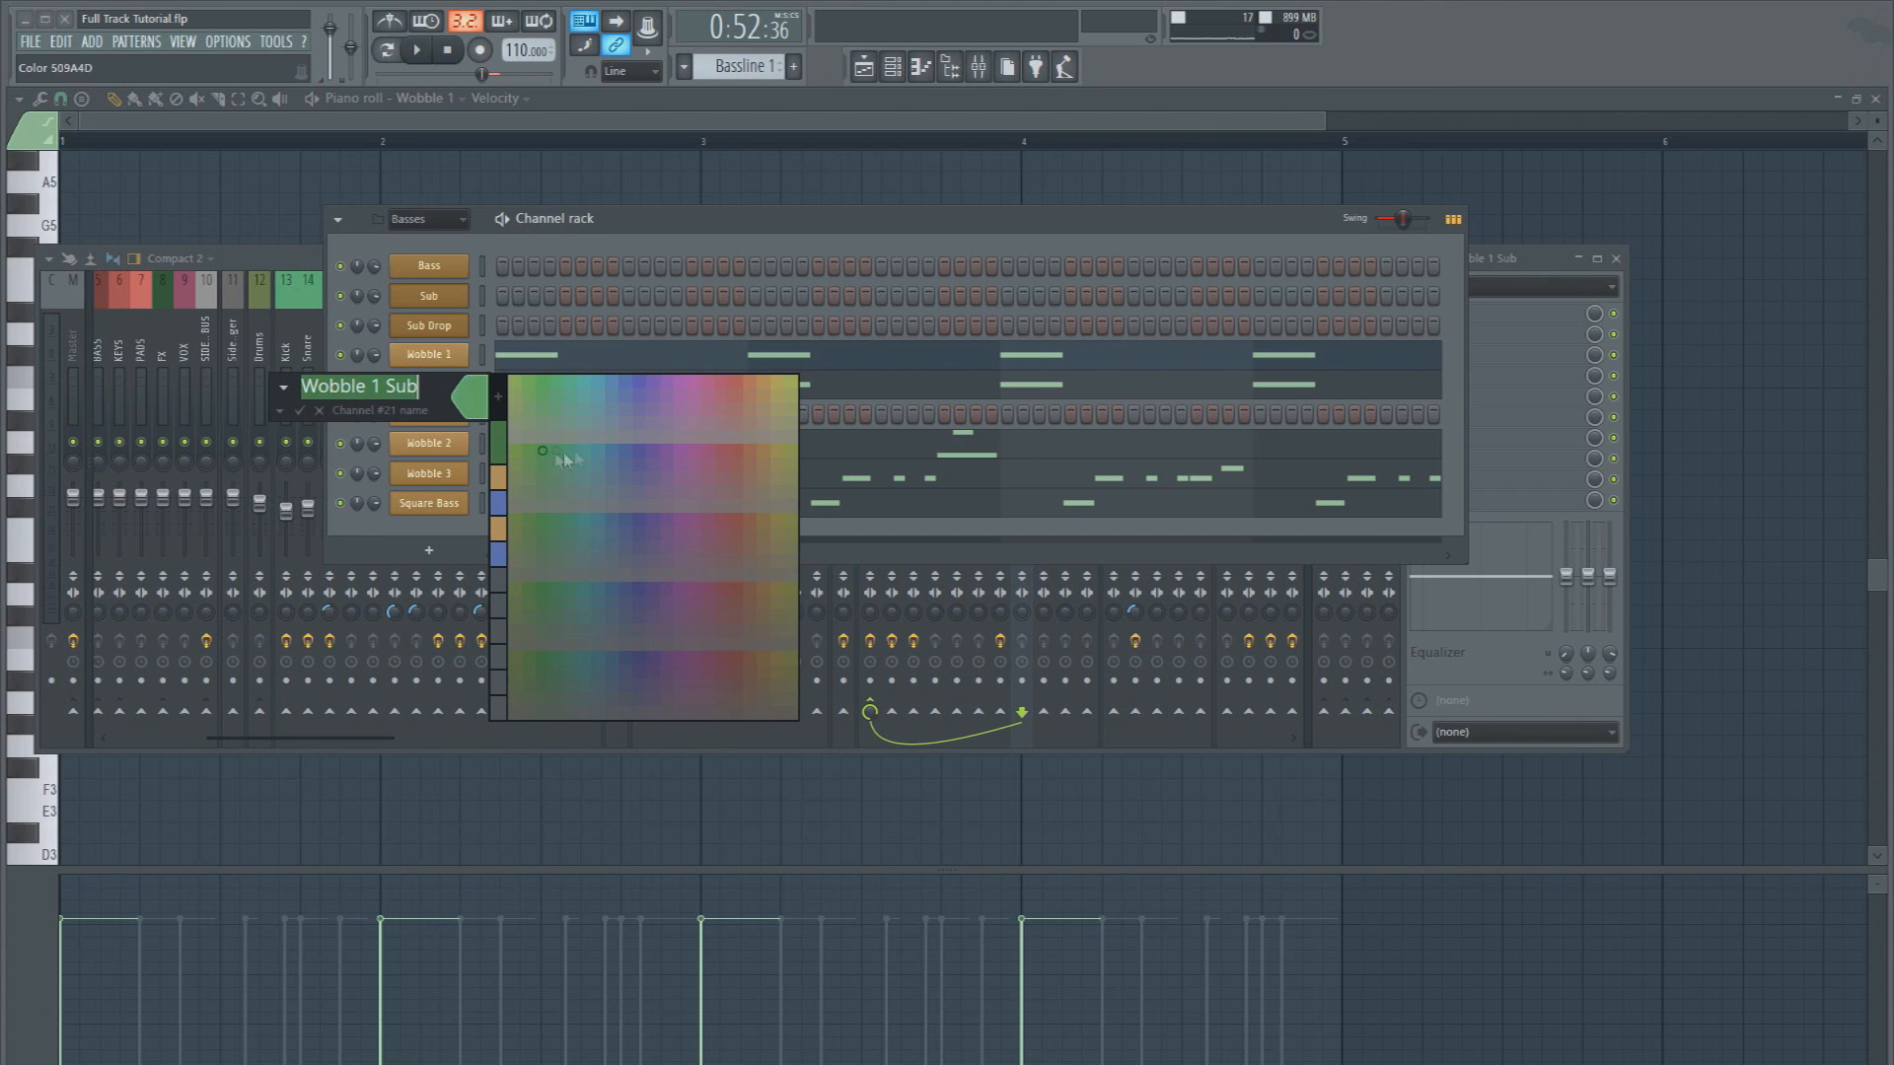
{"action": "left_click", "coordinate": [751, 410]}
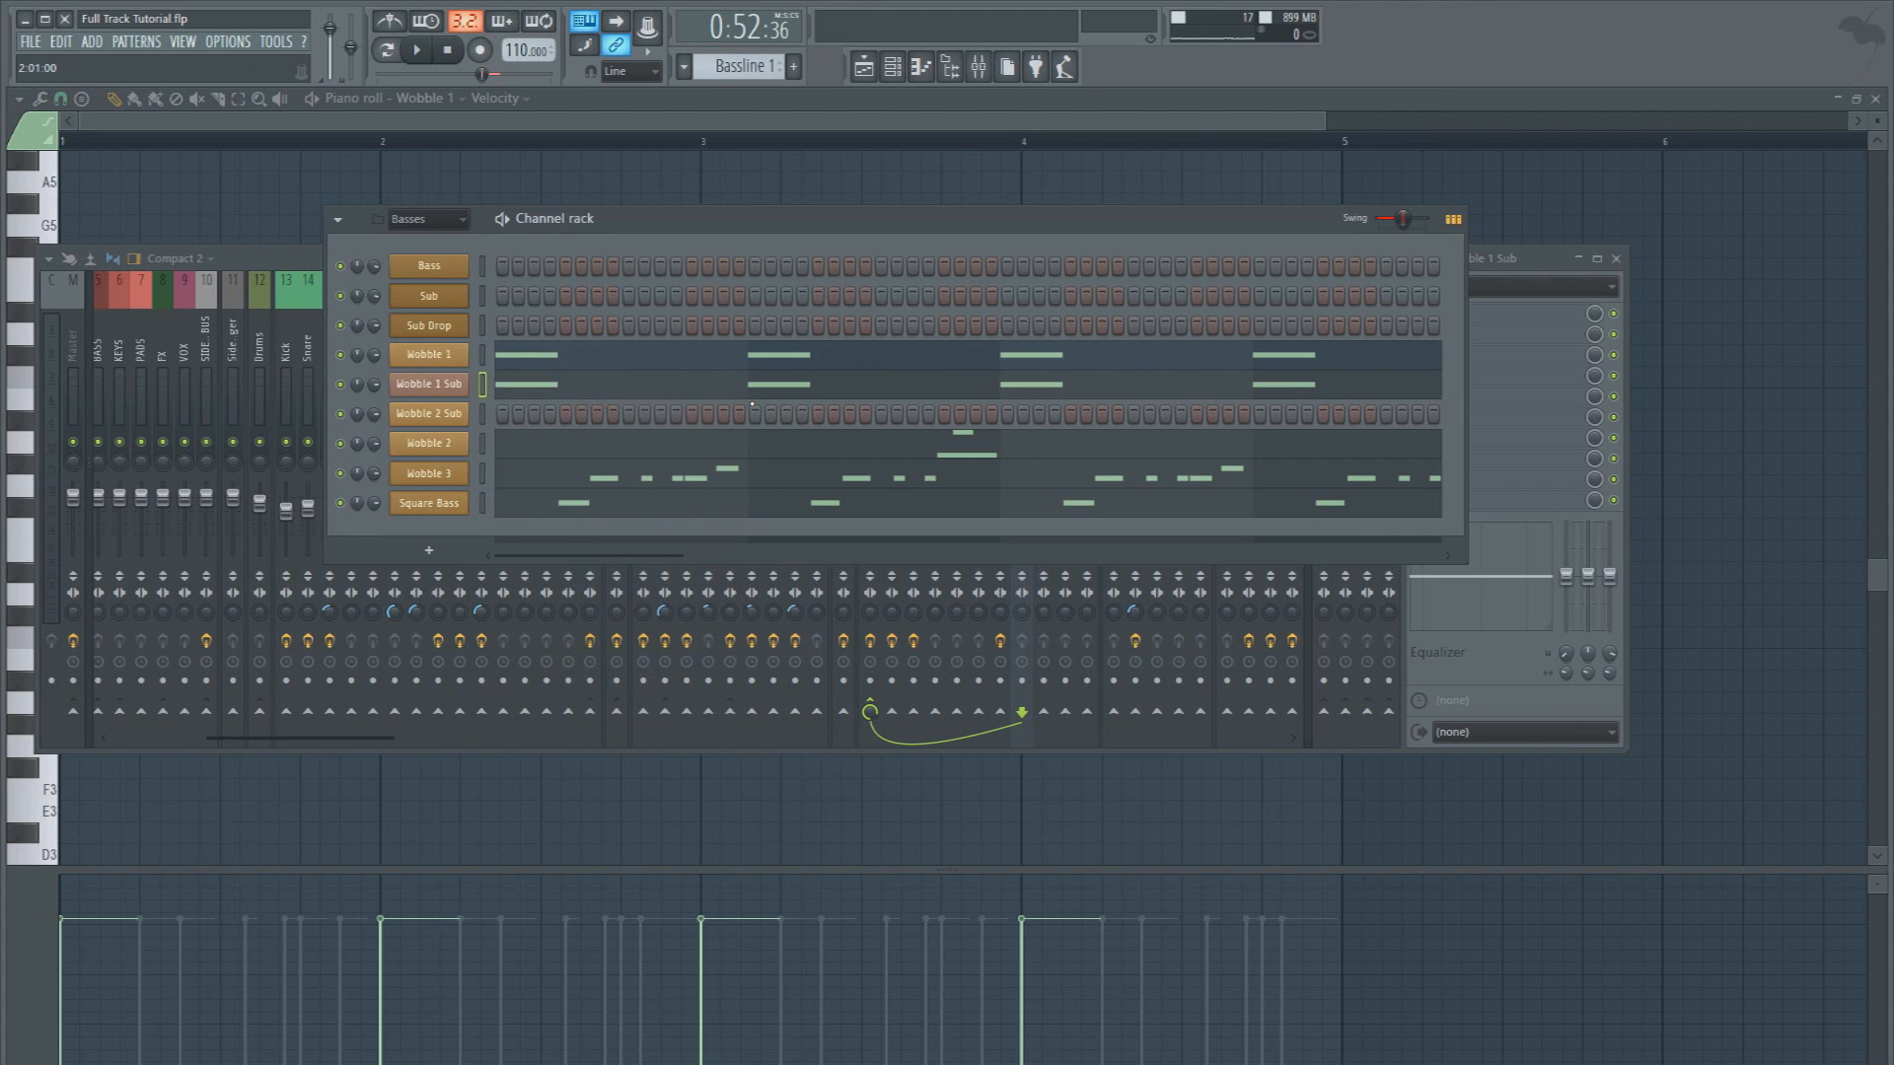
{"action": "right_click", "coordinate": [464, 409]}
{"action": "left_click", "coordinate": [486, 422]}
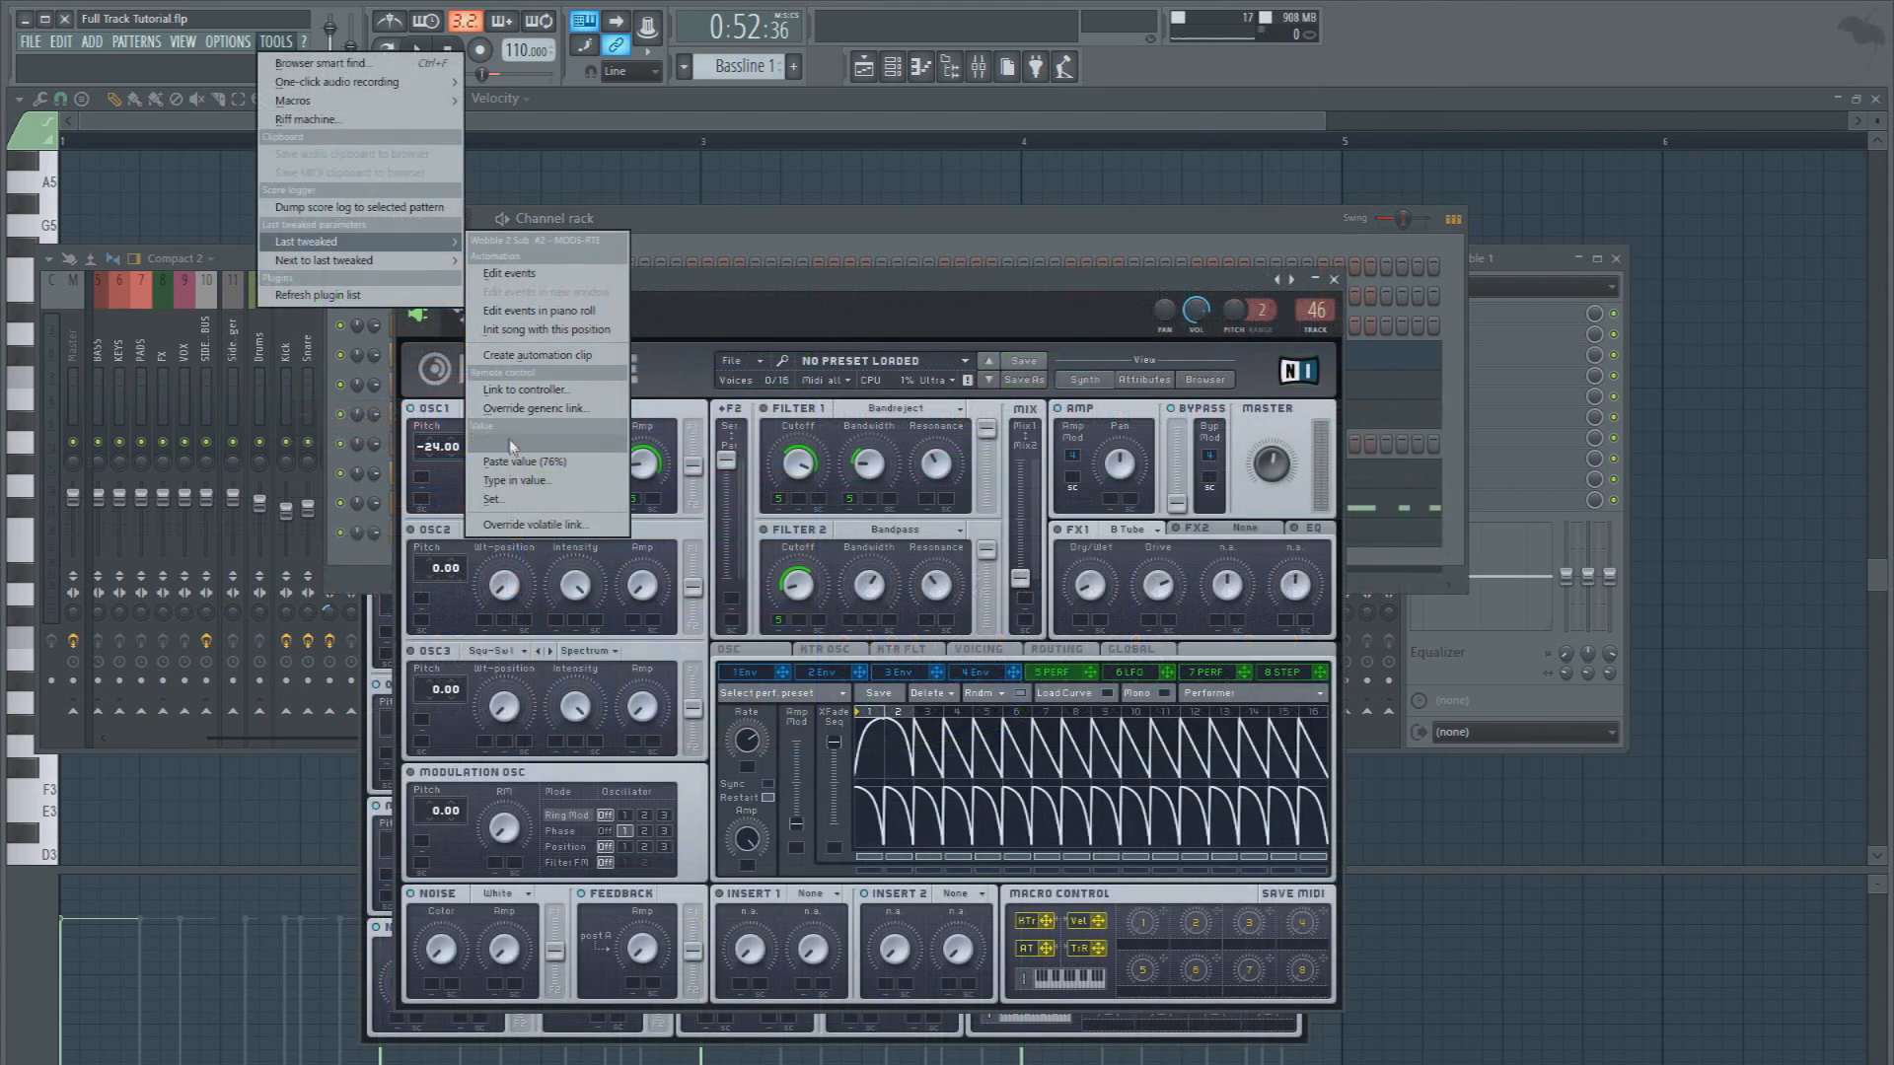
{"action": "left_click", "coordinate": [513, 462]}
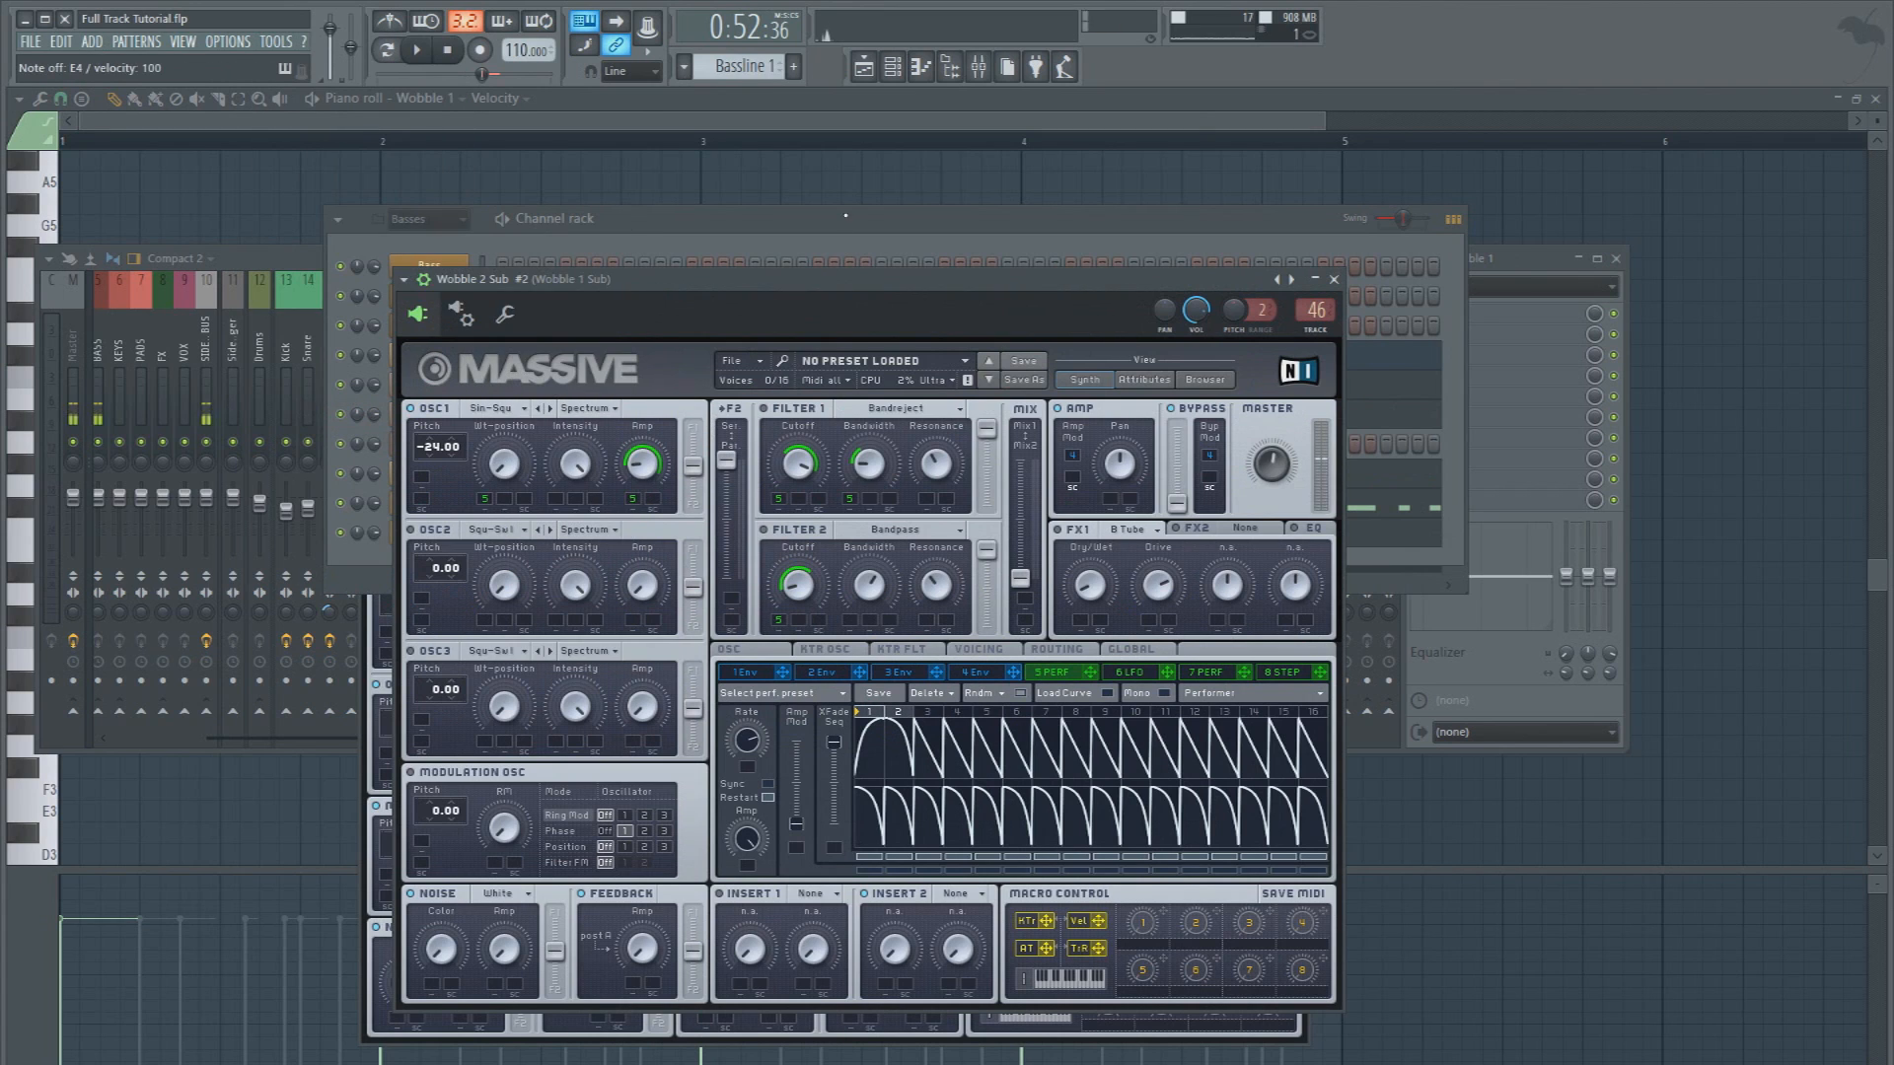
Rename the clone of Wobble 2 Sub to Wobble 3 Sub and paste the Wobble 3 notes into it
{"action": "left_click", "coordinate": [533, 234]}
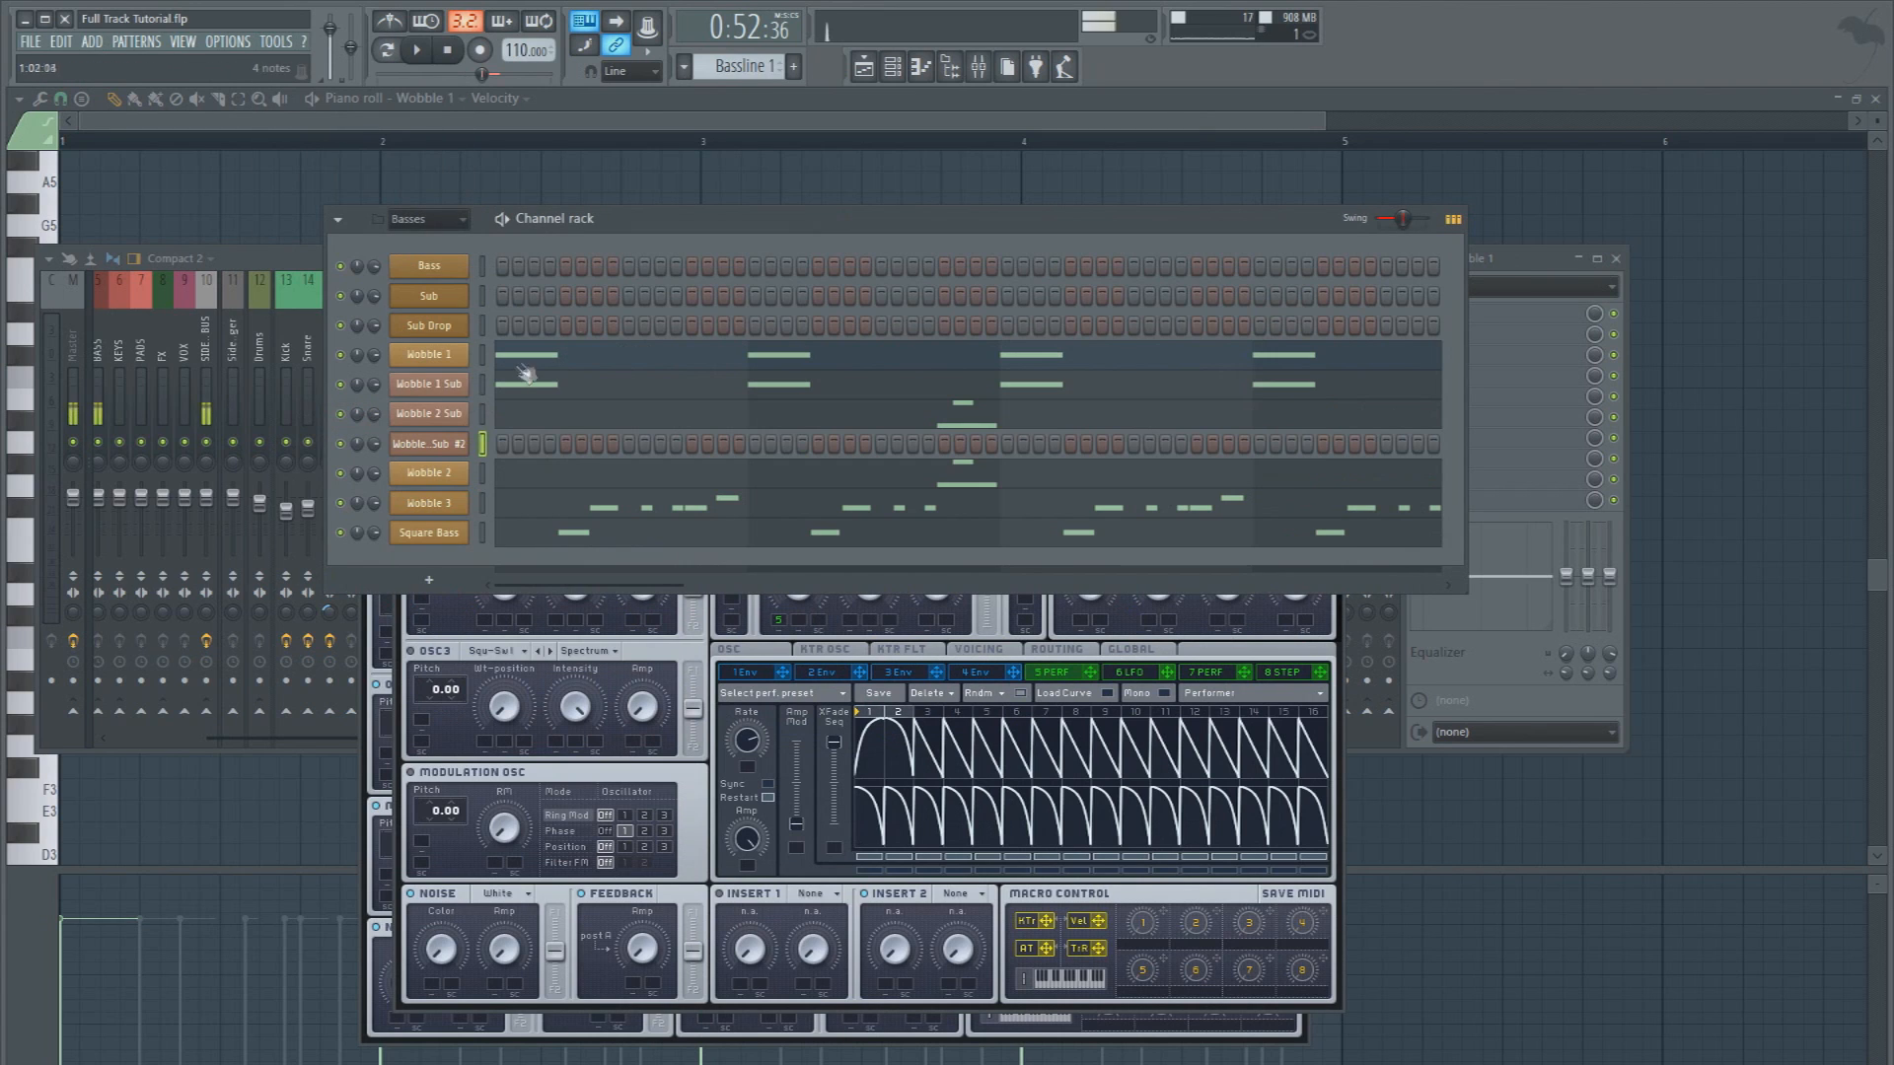
{"action": "right_click", "coordinate": [452, 461]}
{"action": "left_click", "coordinate": [514, 470]}
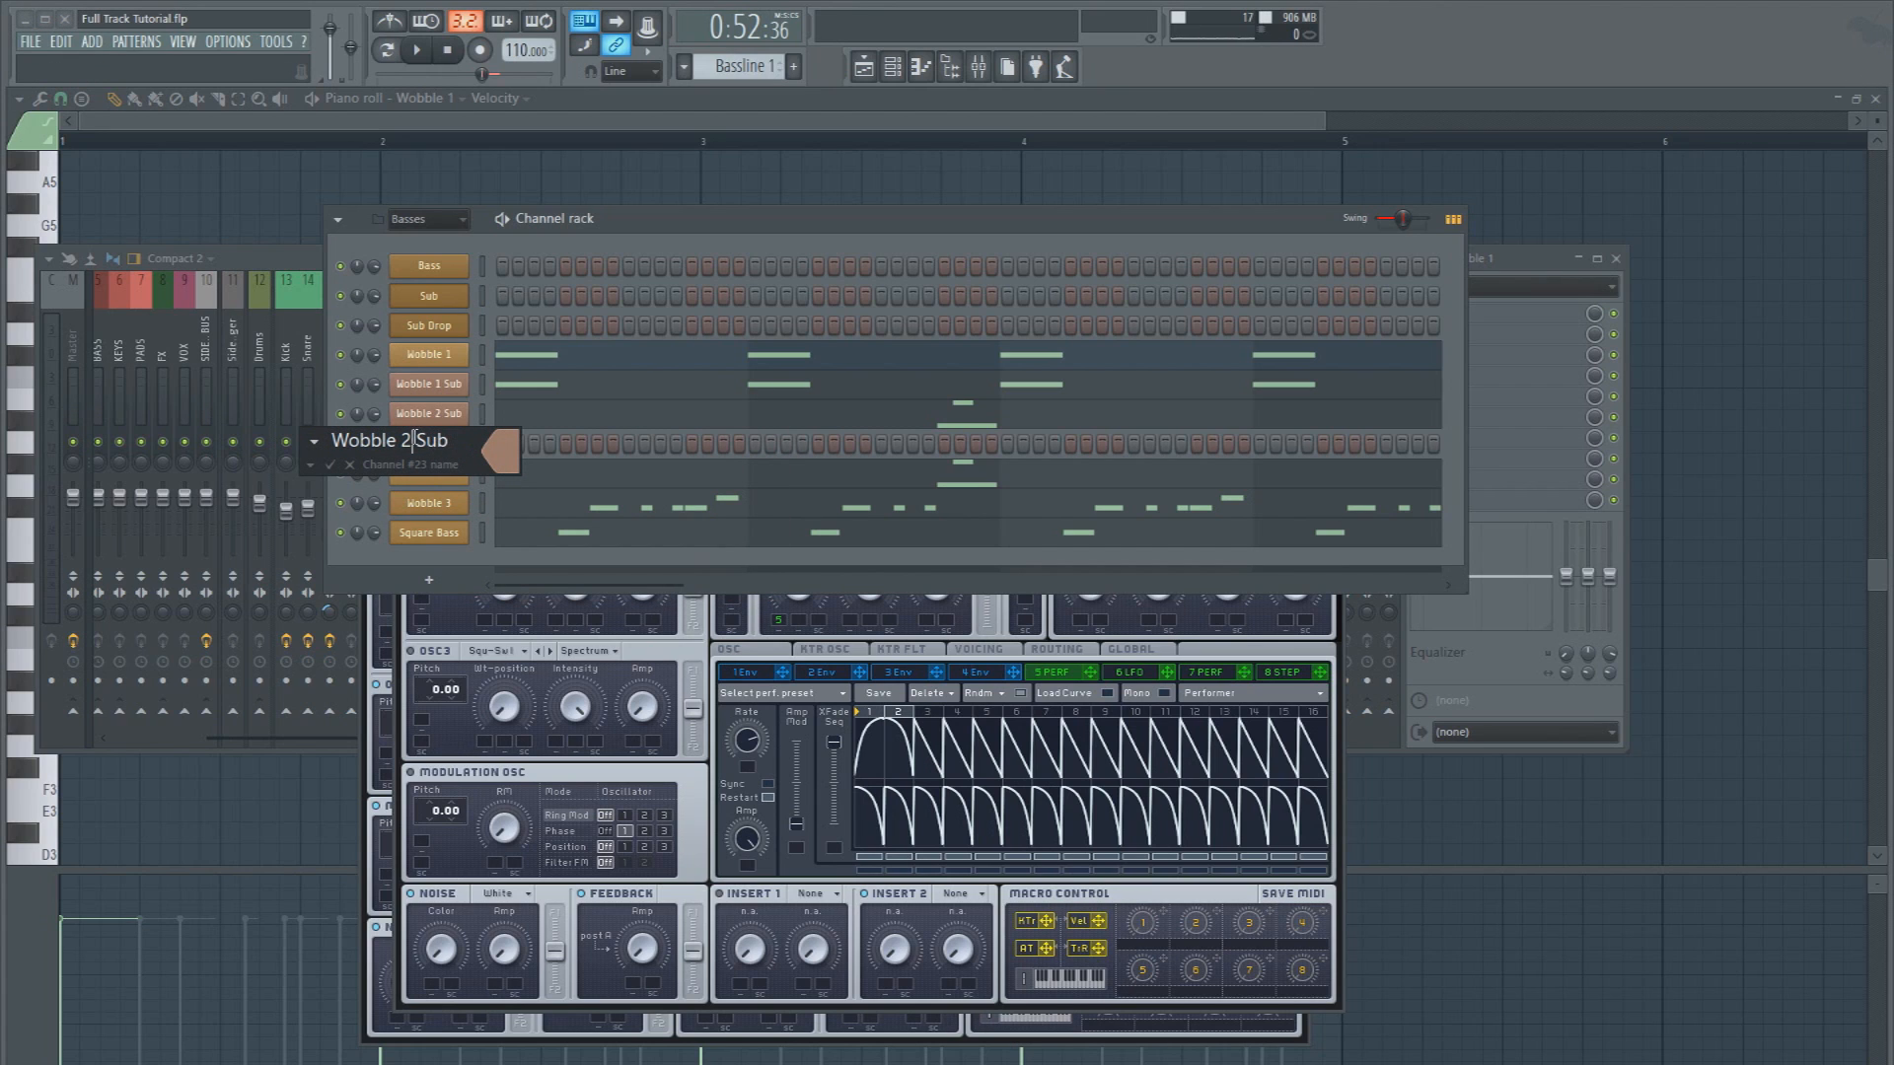
{"action": "key", "text": "Return"}
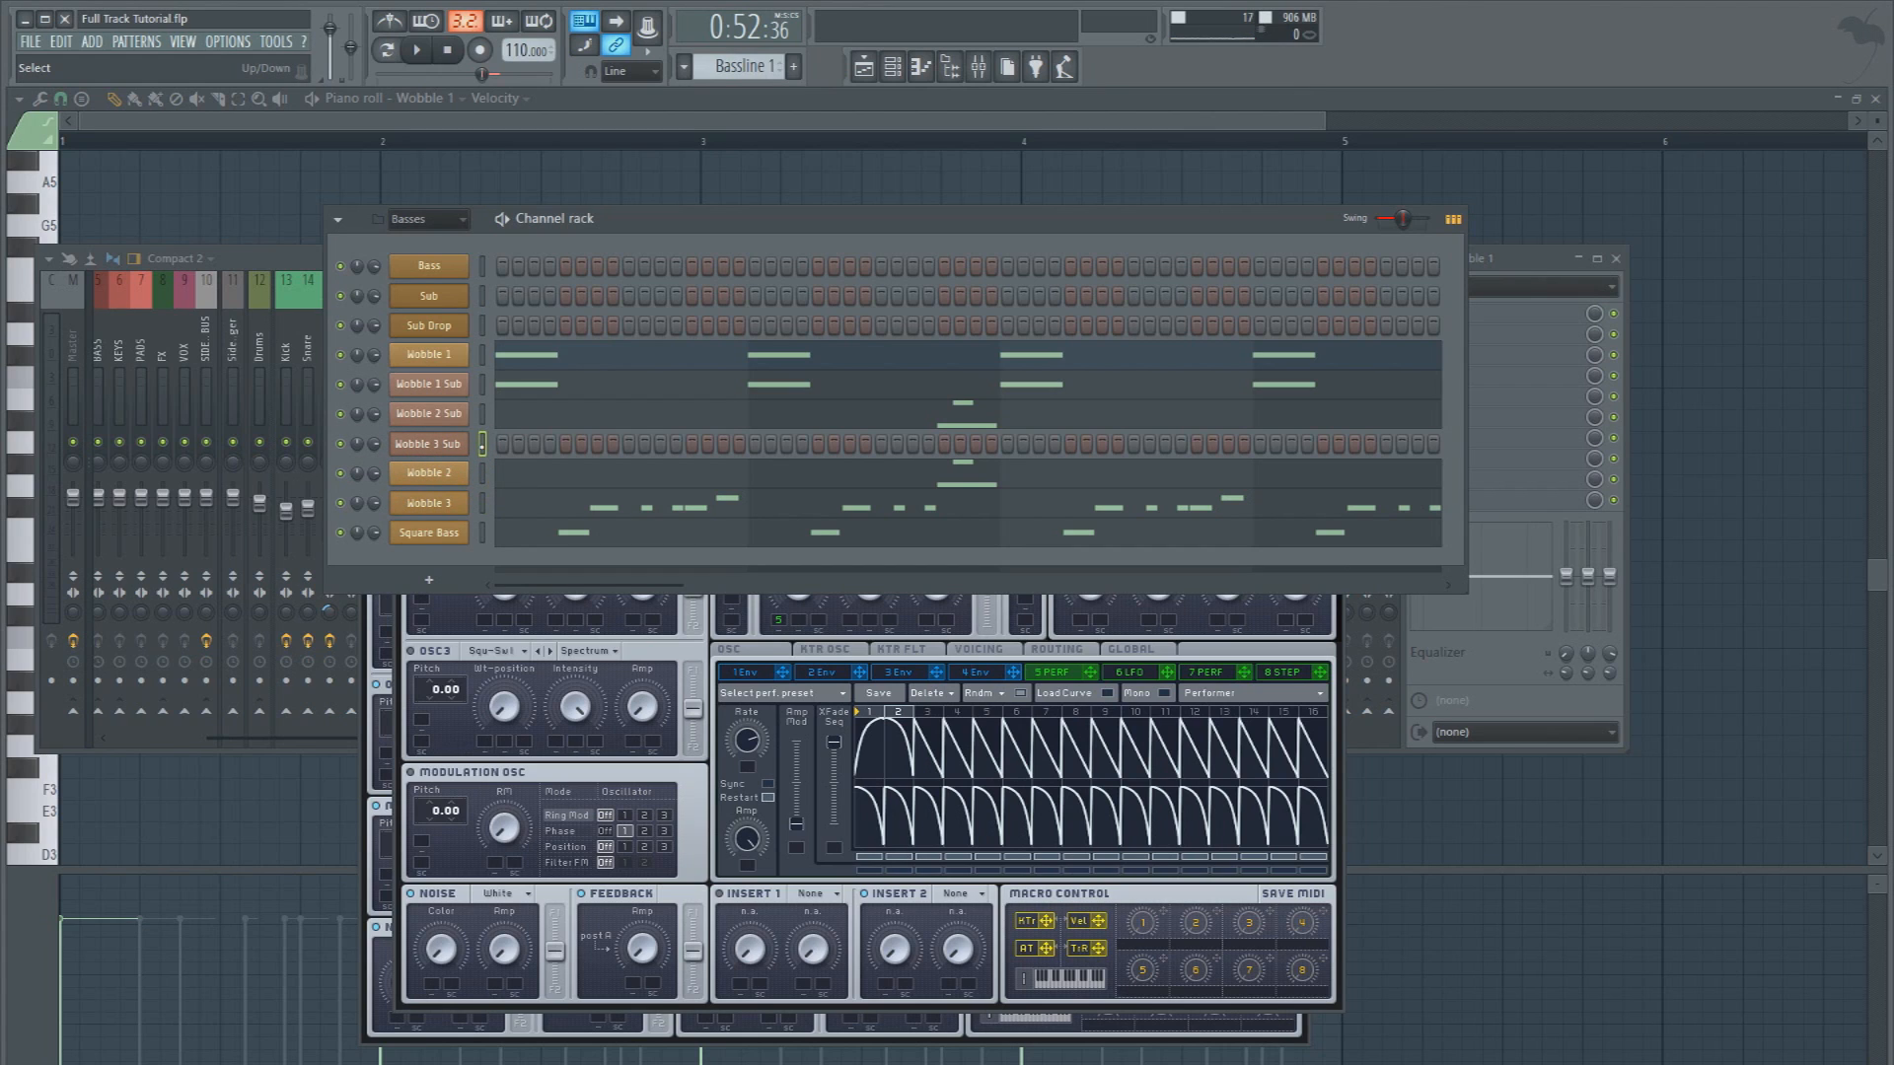
{"action": "key", "text": "ctrl+v"}
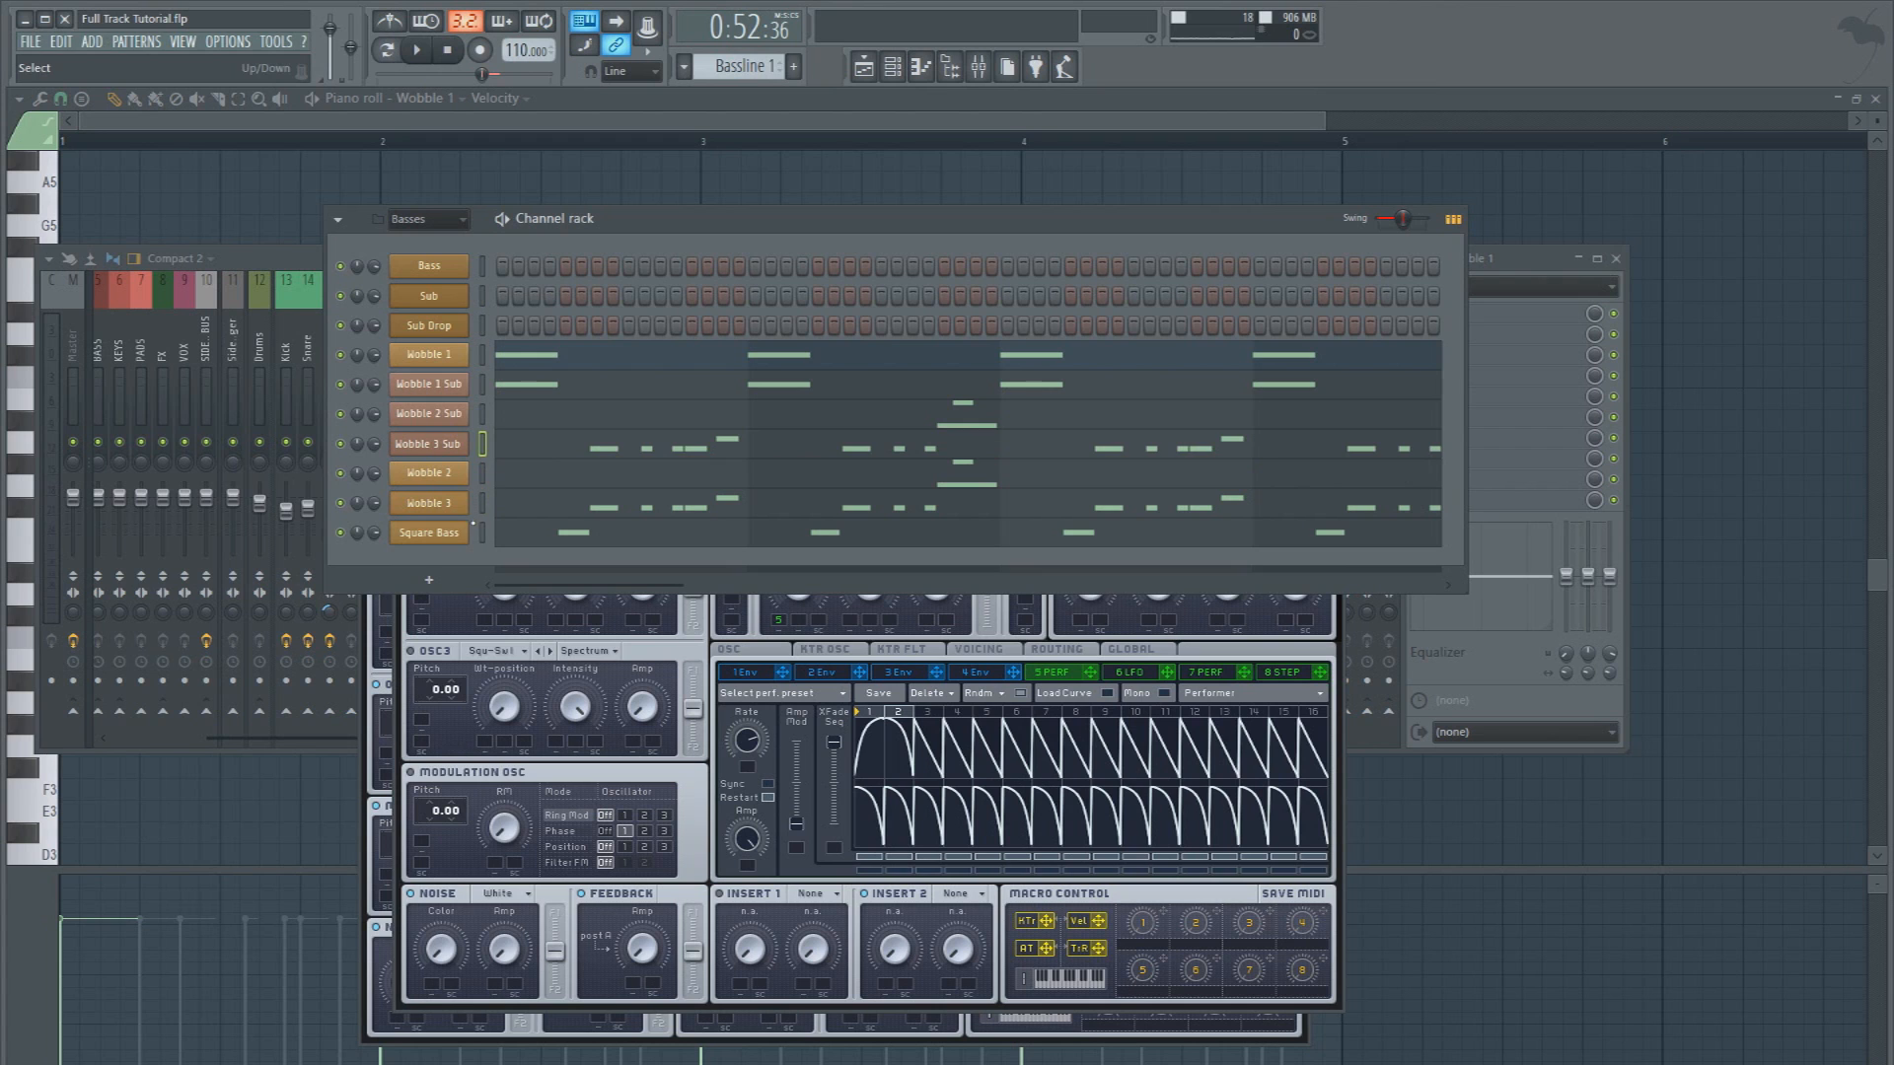
Add Fruity parametric EQ 2 to slot 7 of the Square Bass track, cutting bands 3 and 7 and boosting band 1 about 1.8 dB near 71 Hz
{"action": "left_click", "coordinate": [430, 533]}
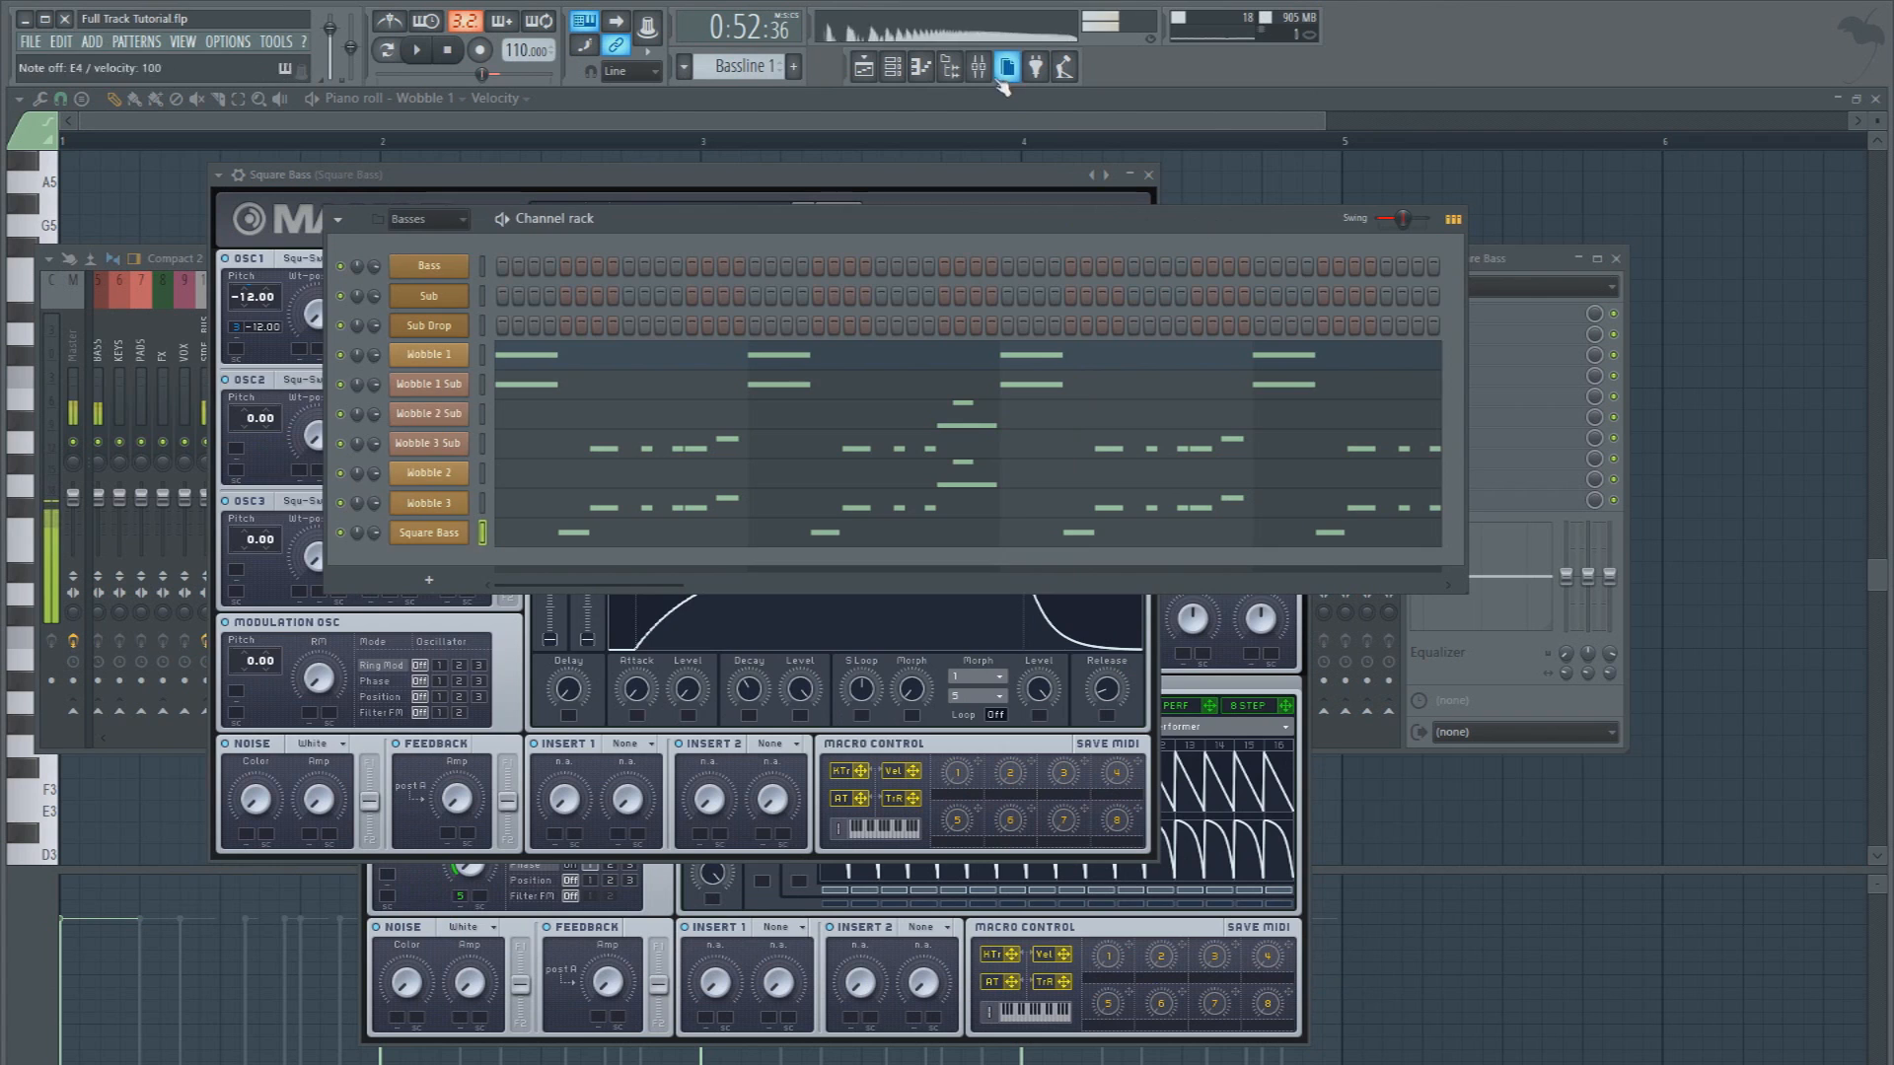
{"action": "key", "text": "F9"}
{"action": "left_click", "coordinate": [1438, 437]}
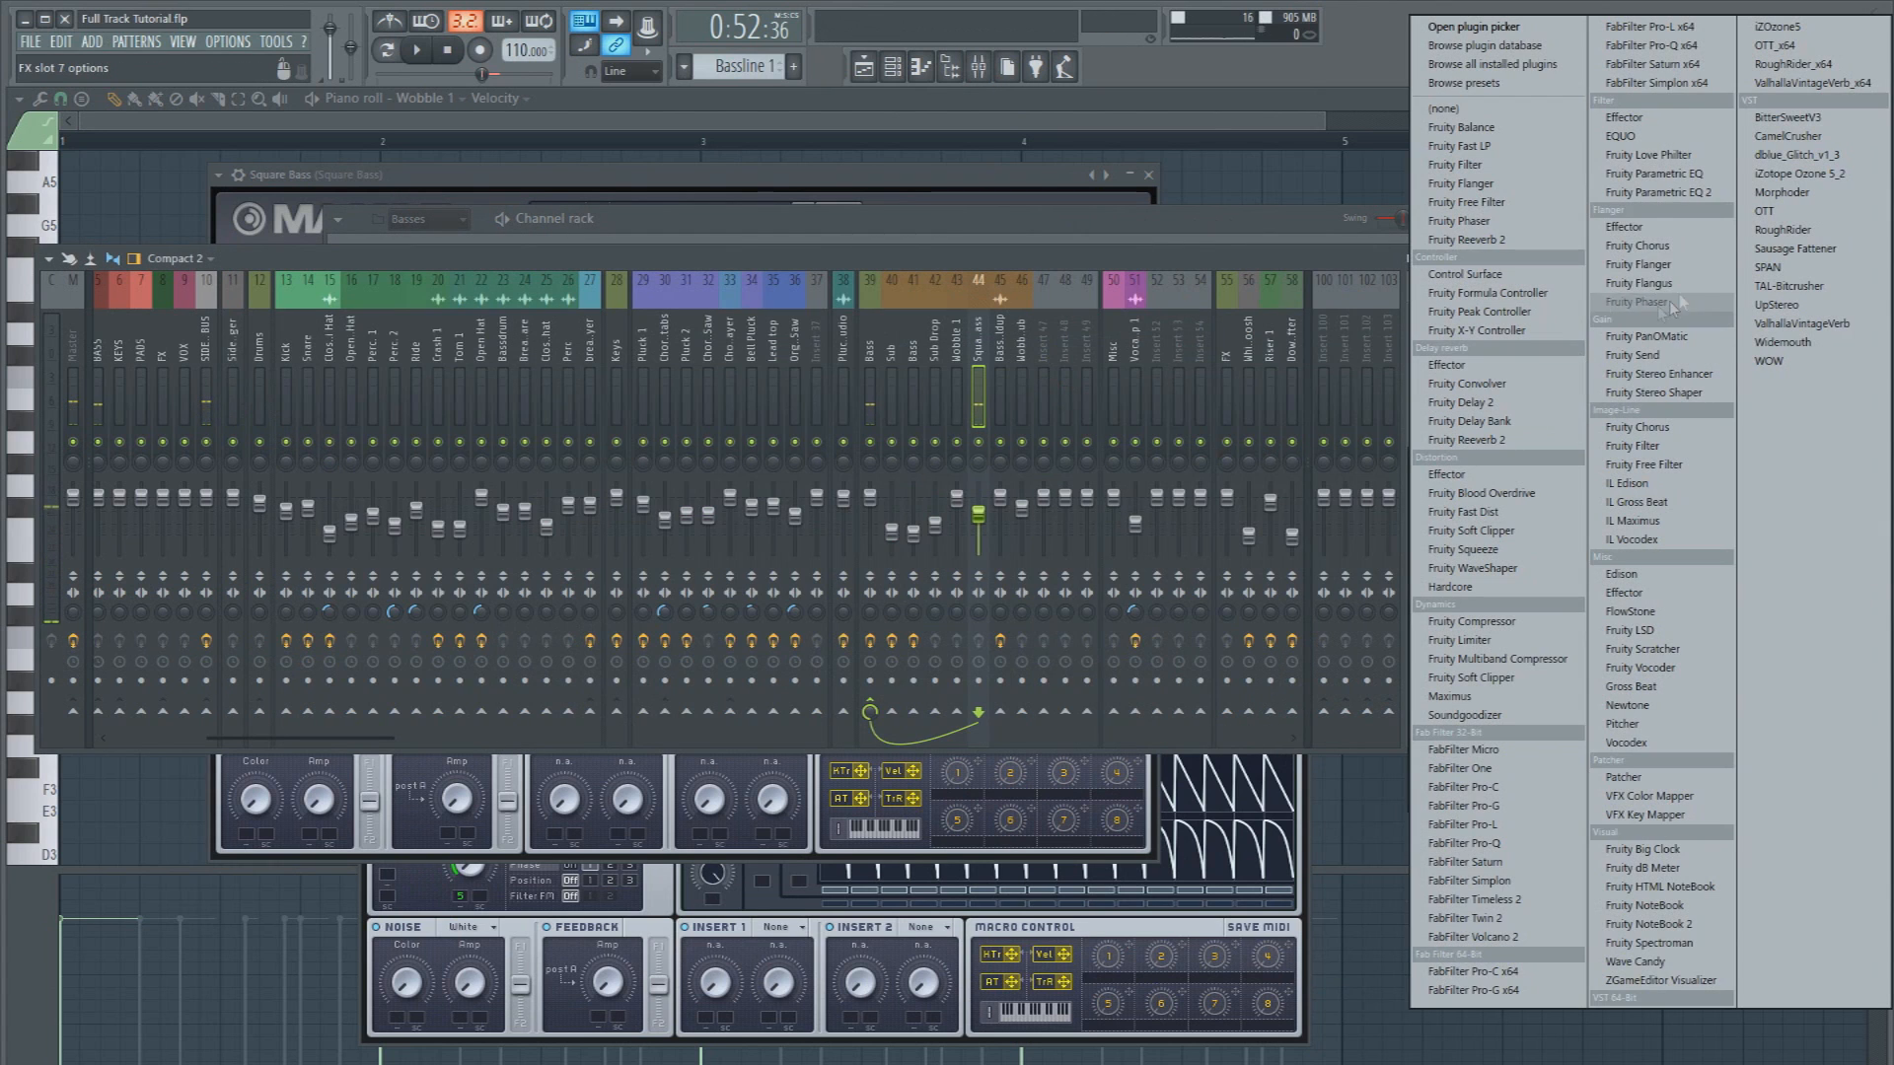
{"action": "left_click", "coordinate": [1662, 196]}
{"action": "left_click_drag", "start_coordinate": [299, 452], "coordinate": [264, 480]}
{"action": "left_click_drag", "start_coordinate": [474, 452], "coordinate": [533, 483]}
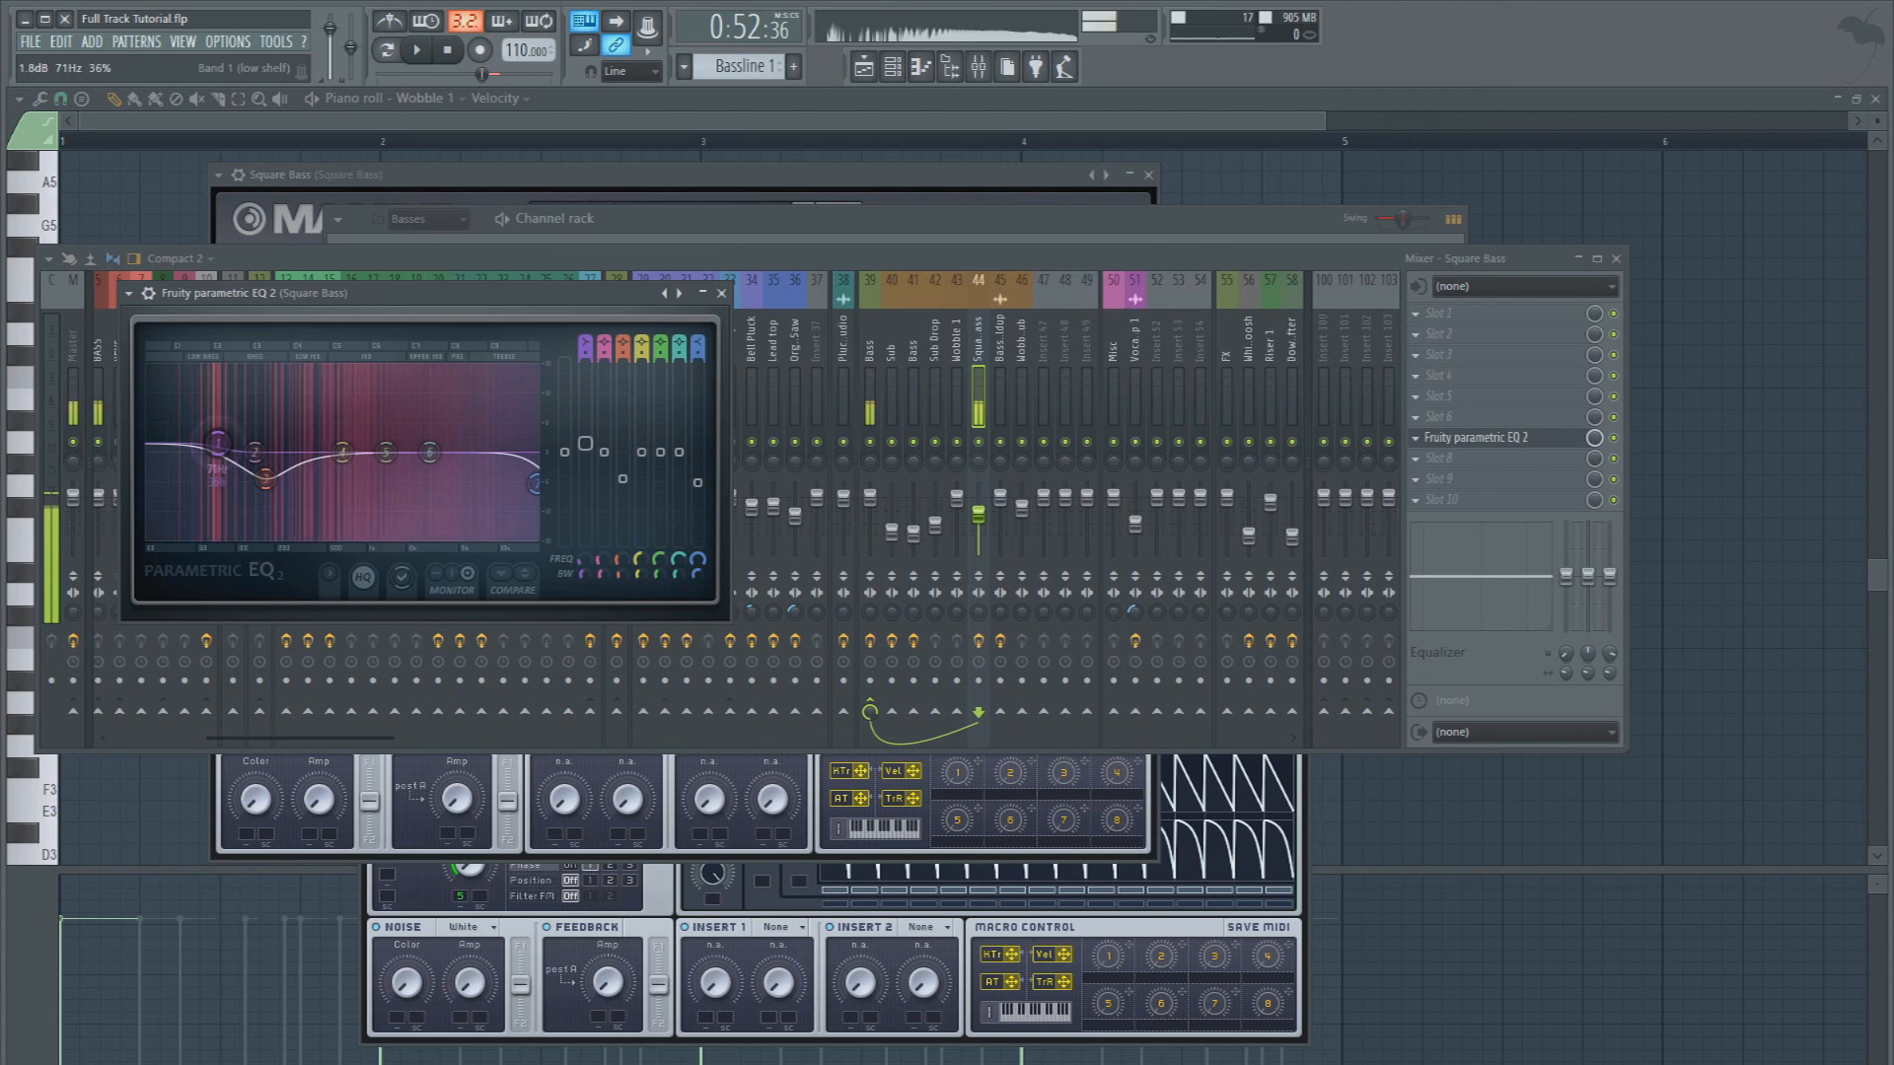
{"action": "left_click_drag", "start_coordinate": [210, 452], "coordinate": [217, 441]}
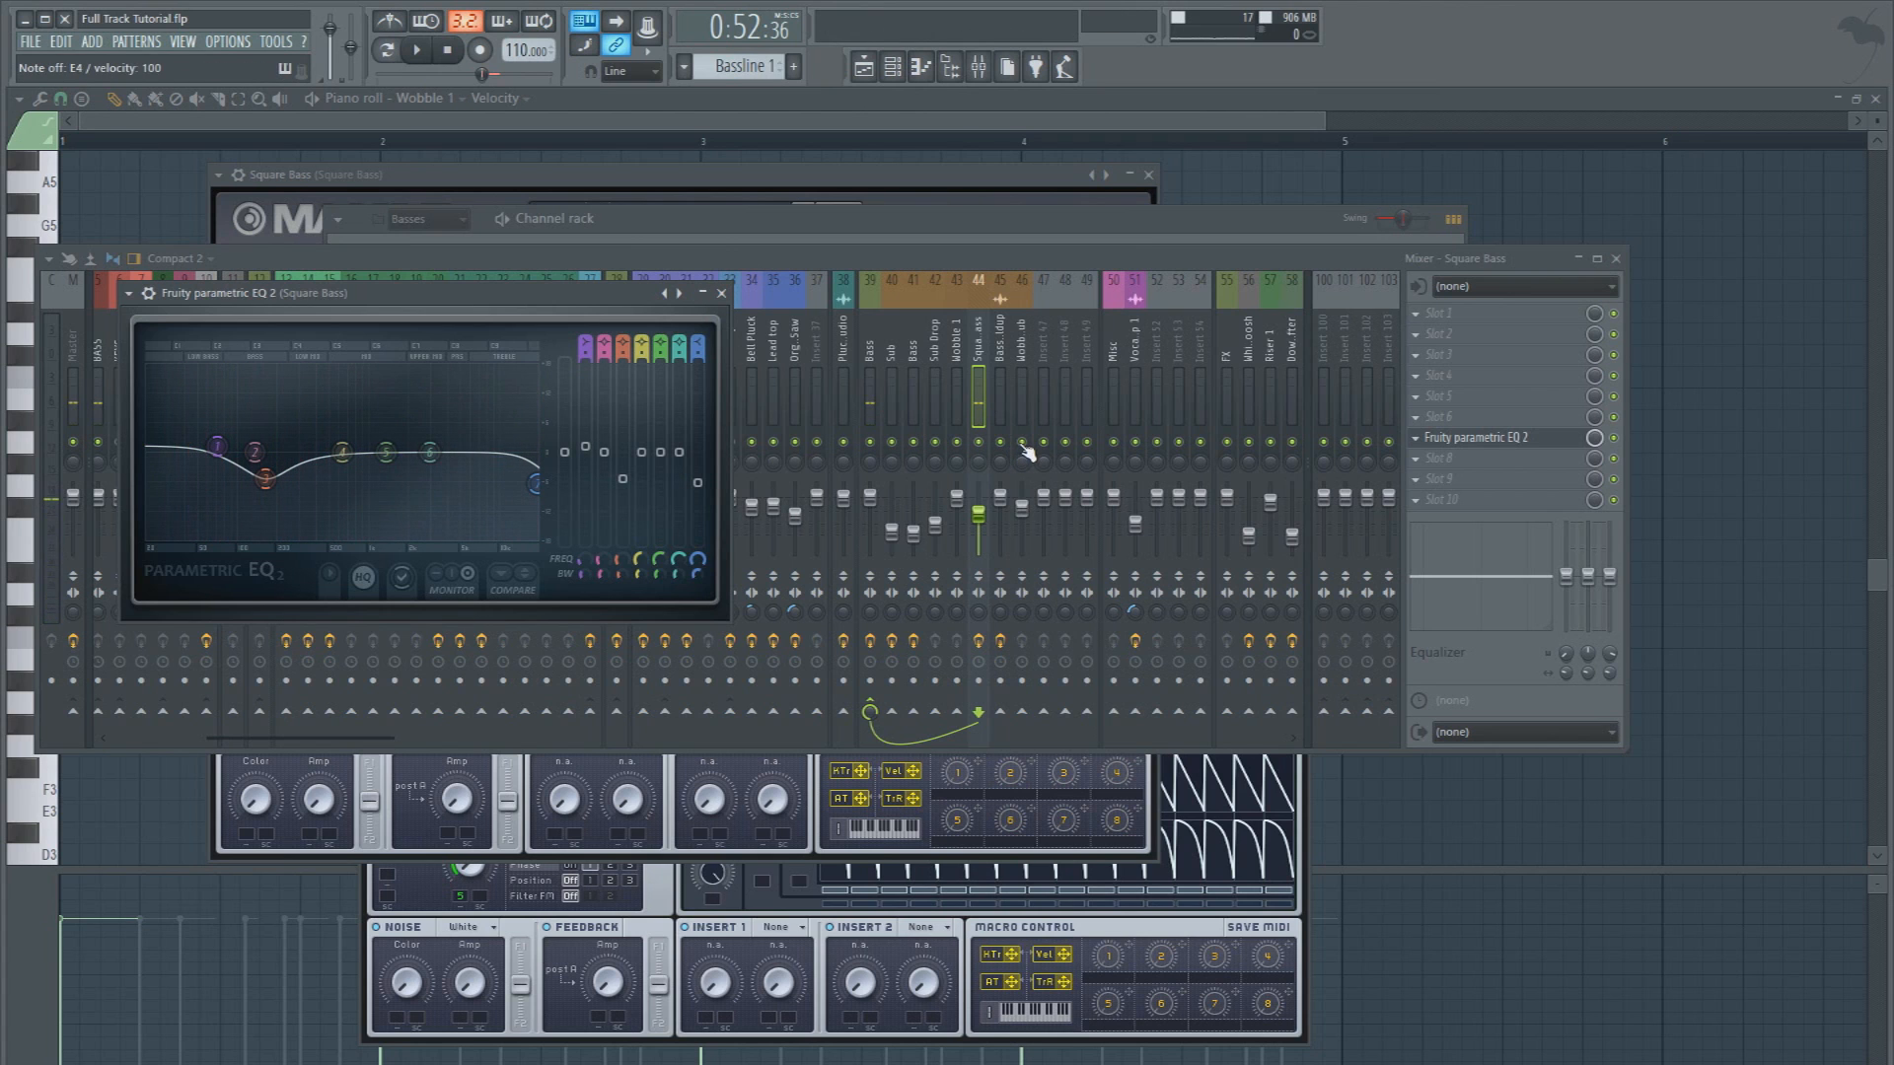
Audition the Wobble 3 Sub channel in Massive and inspect the mixer track it is routed to
{"action": "key", "text": "F6"}
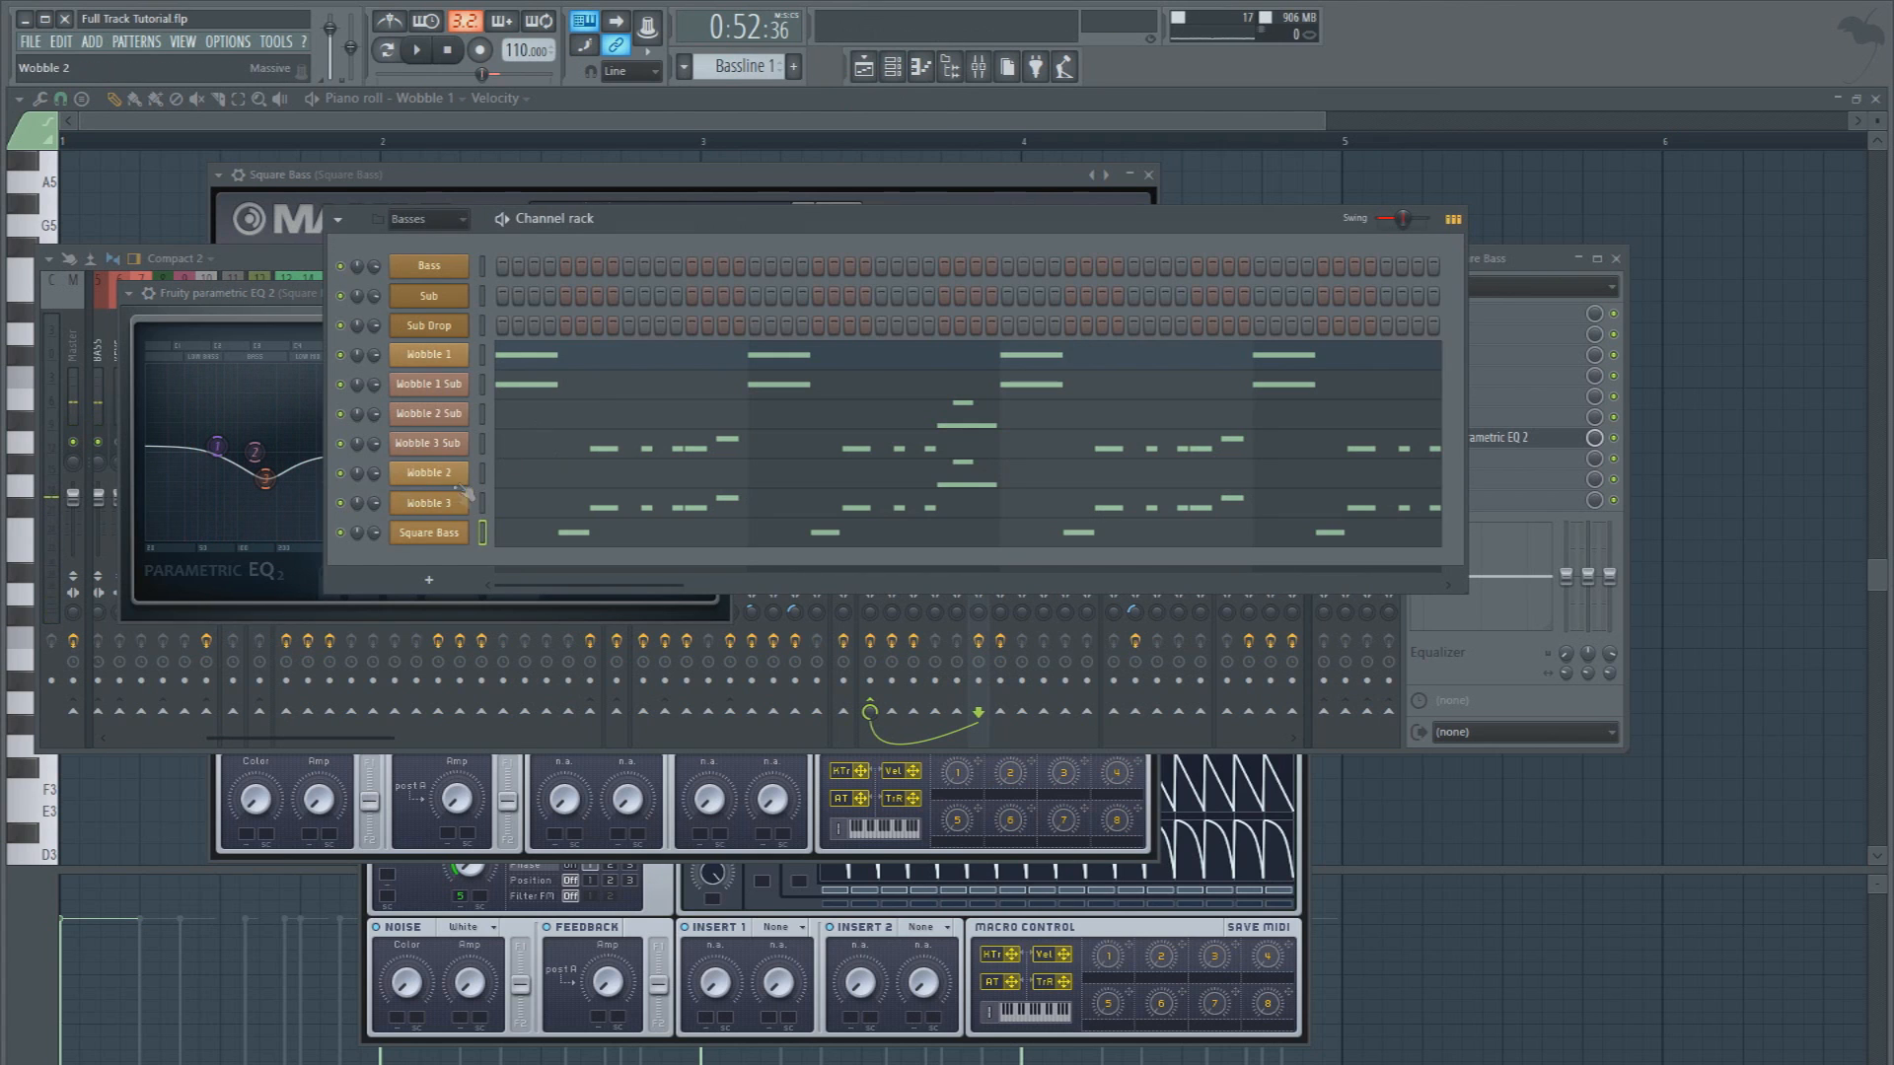
{"action": "left_click", "coordinate": [432, 444]}
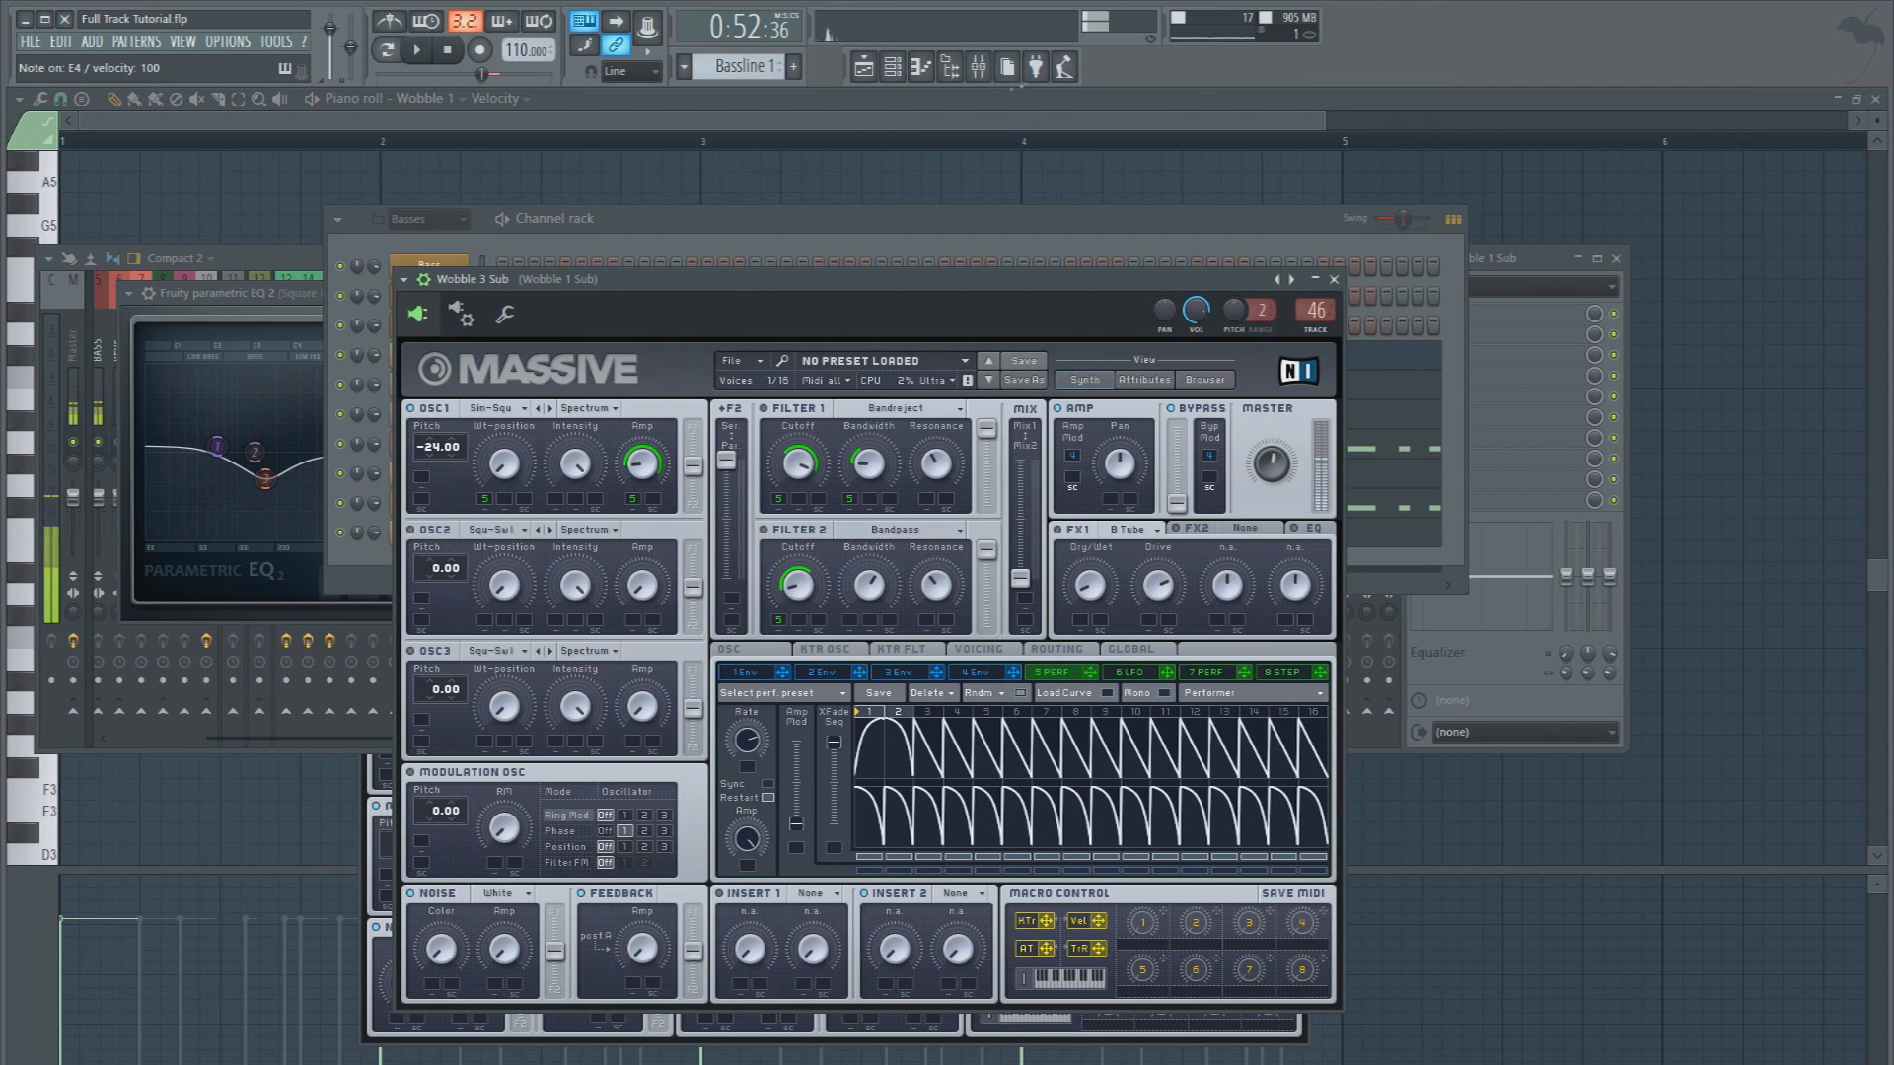
{"action": "left_click", "coordinate": [987, 79]}
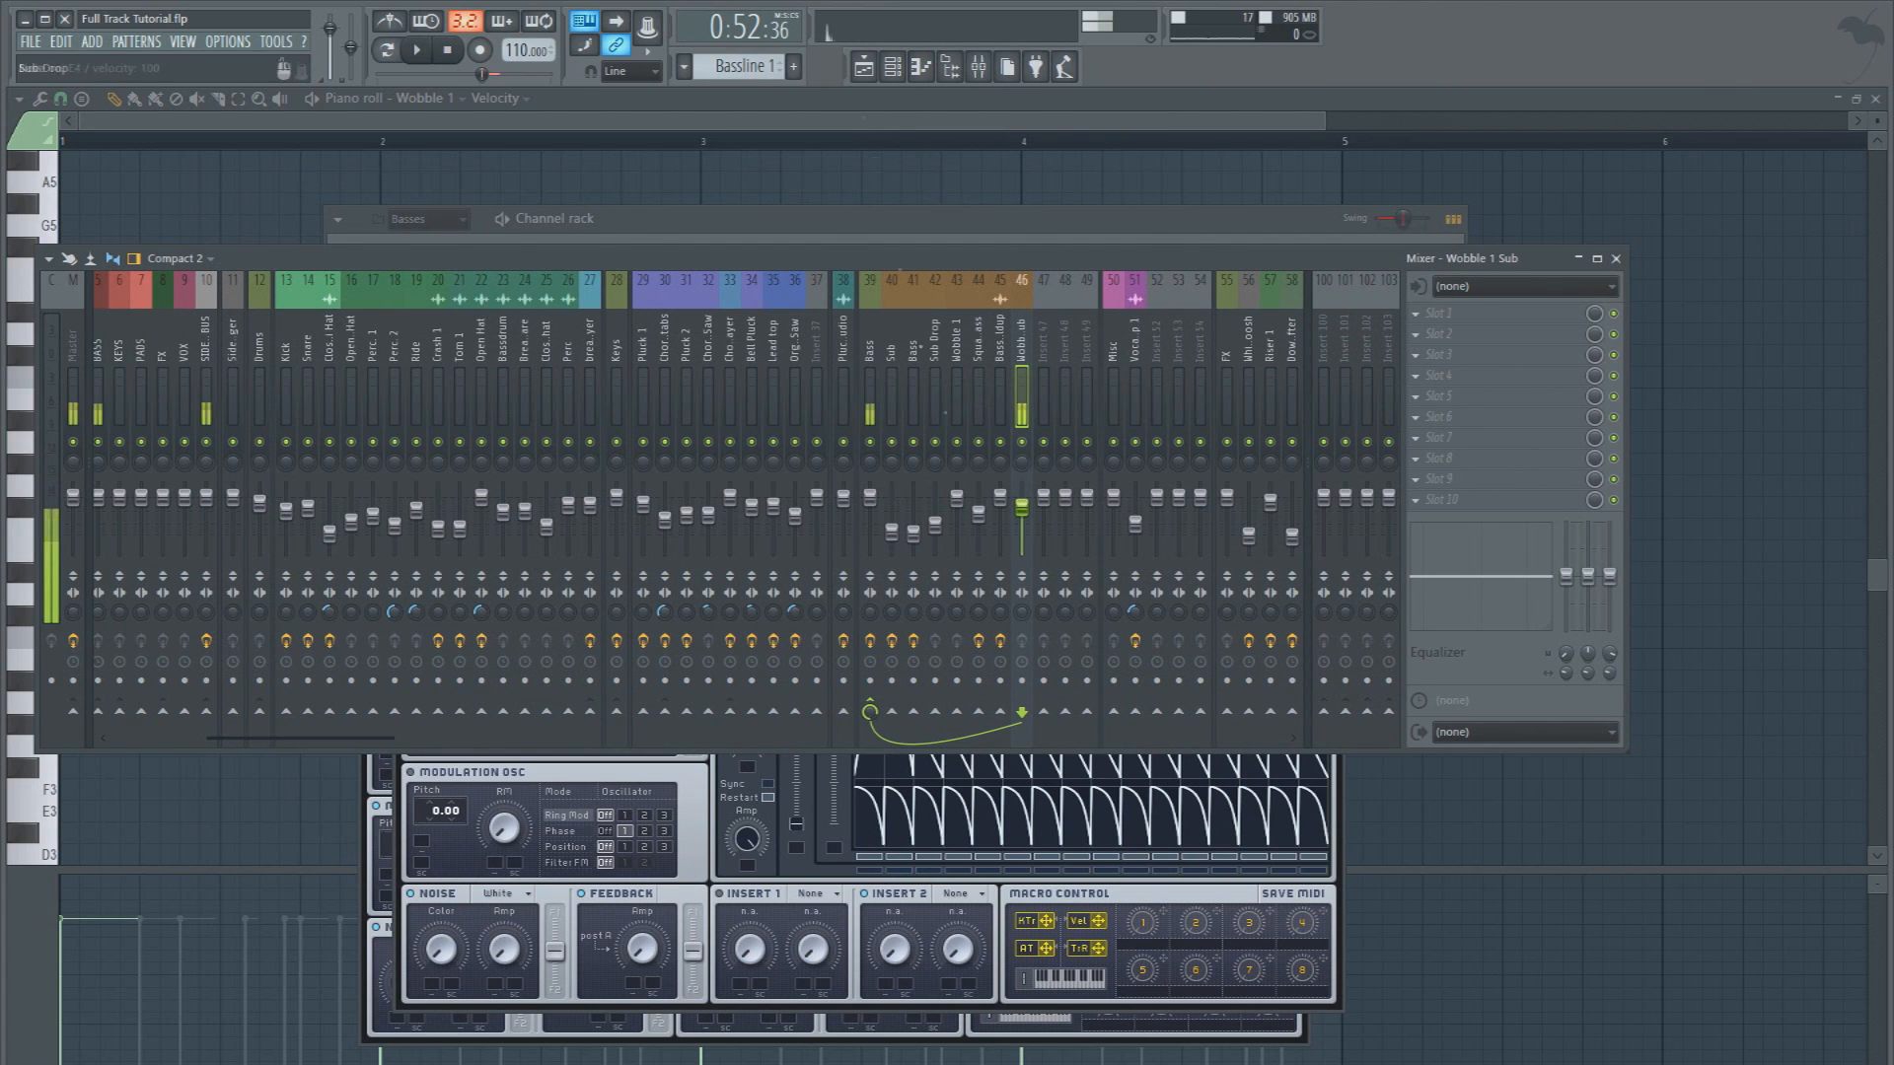
{"action": "left_click", "coordinate": [903, 67]}
Examine the voicing settings of the Square Bass channel in Massive
{"action": "left_click", "coordinate": [427, 534]}
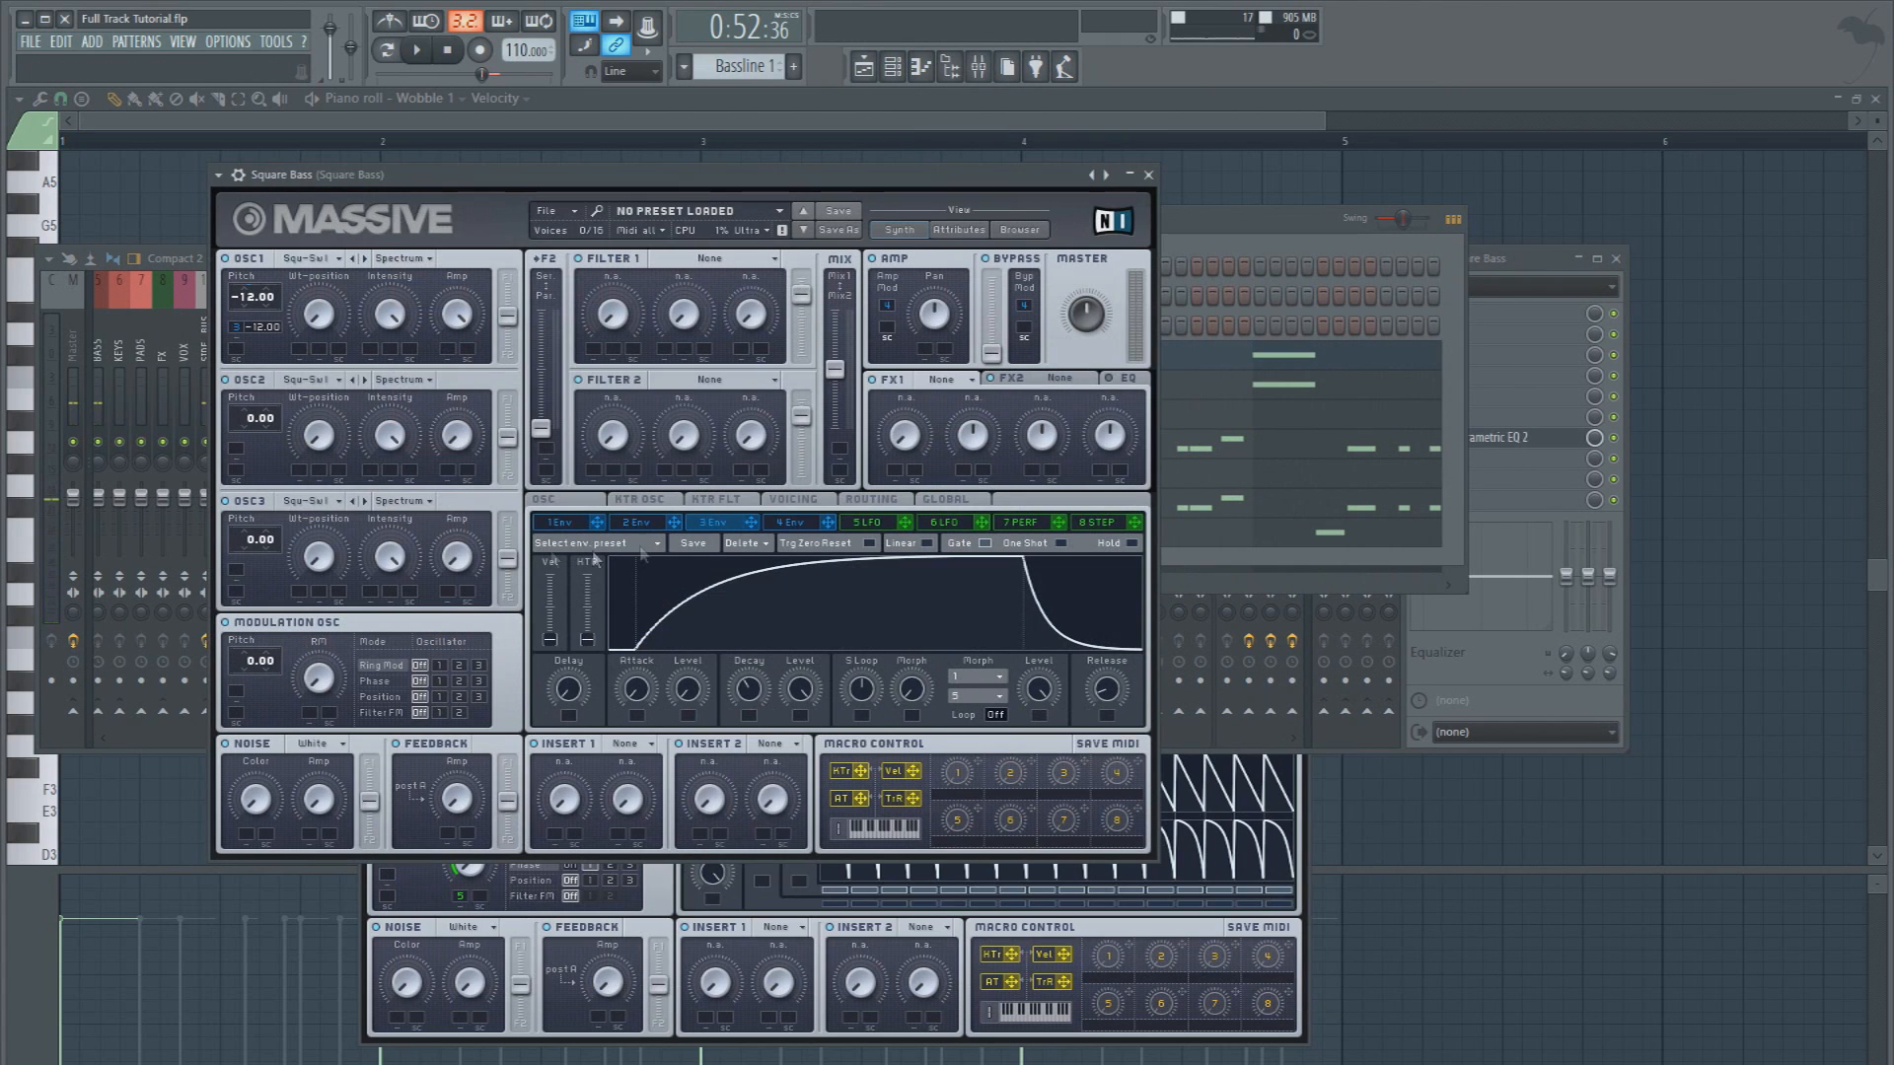
{"action": "left_click", "coordinate": [801, 500]}
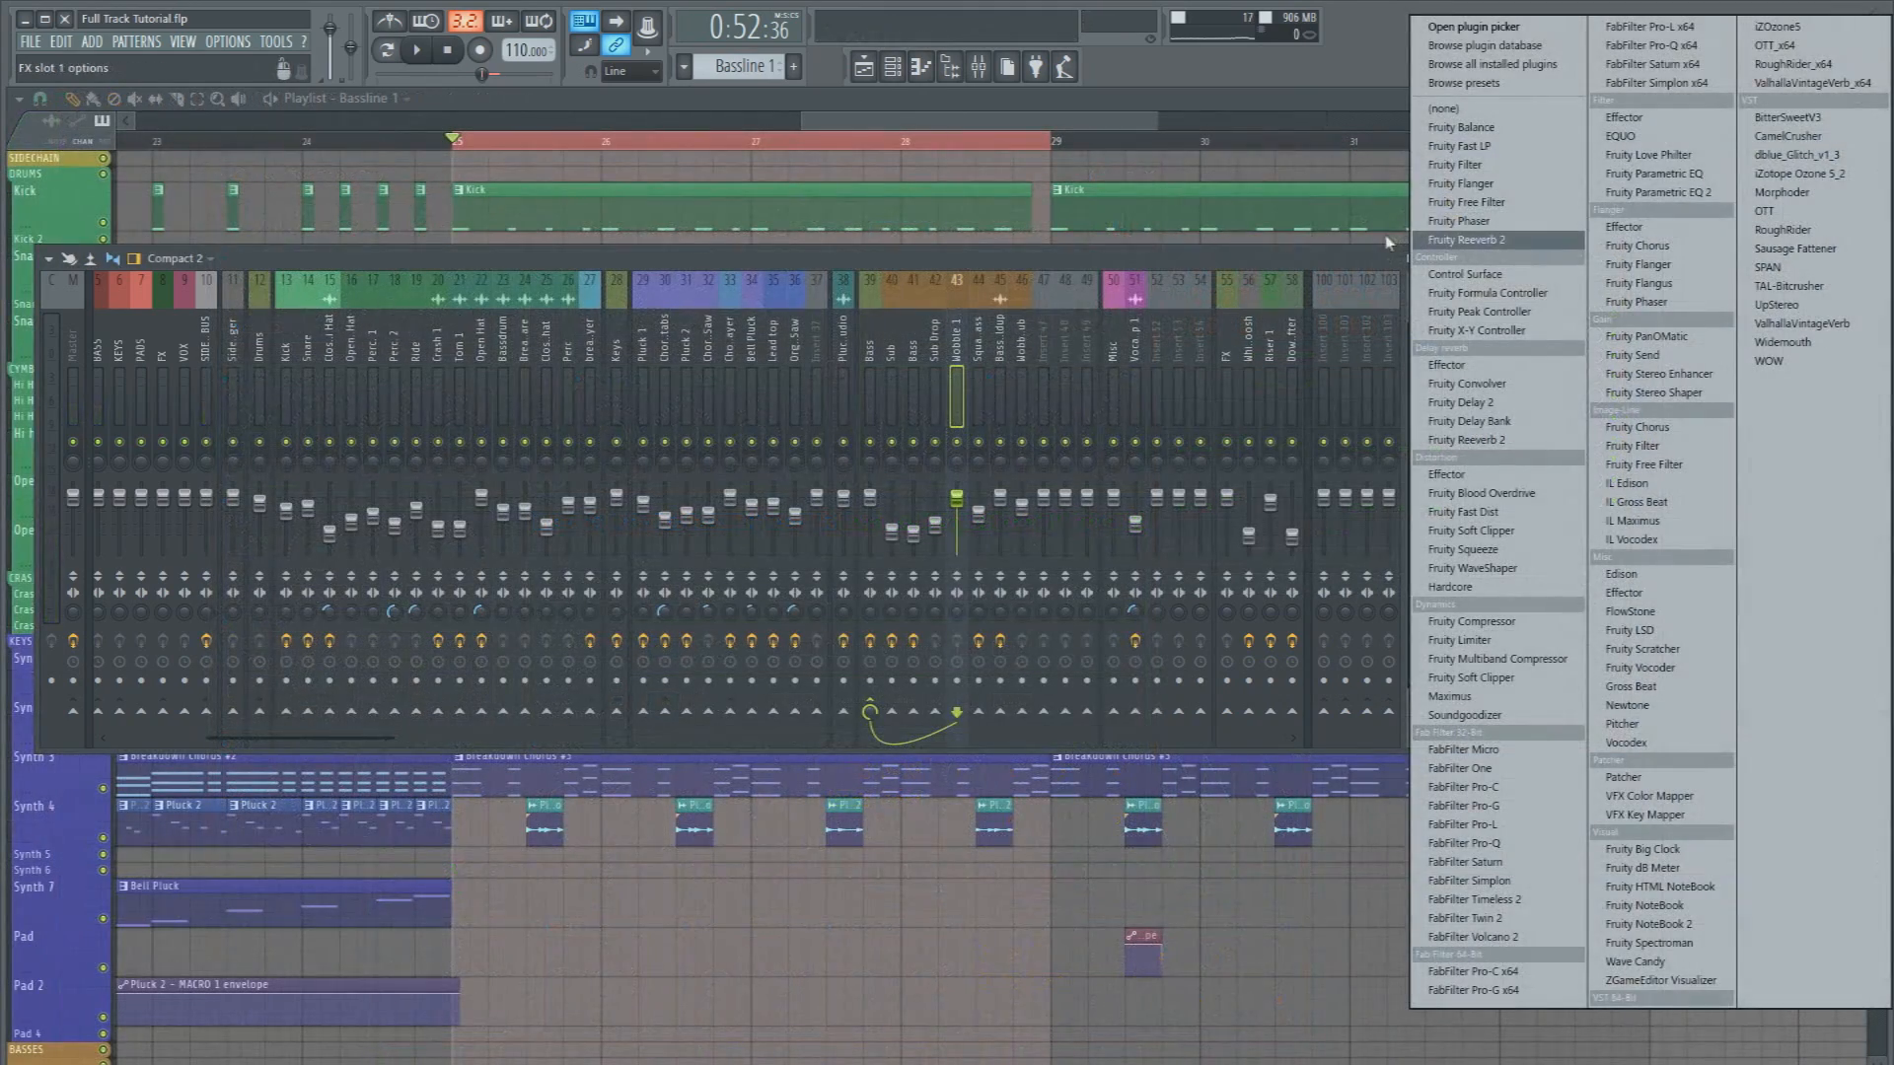
{"action": "key", "text": "Escape"}
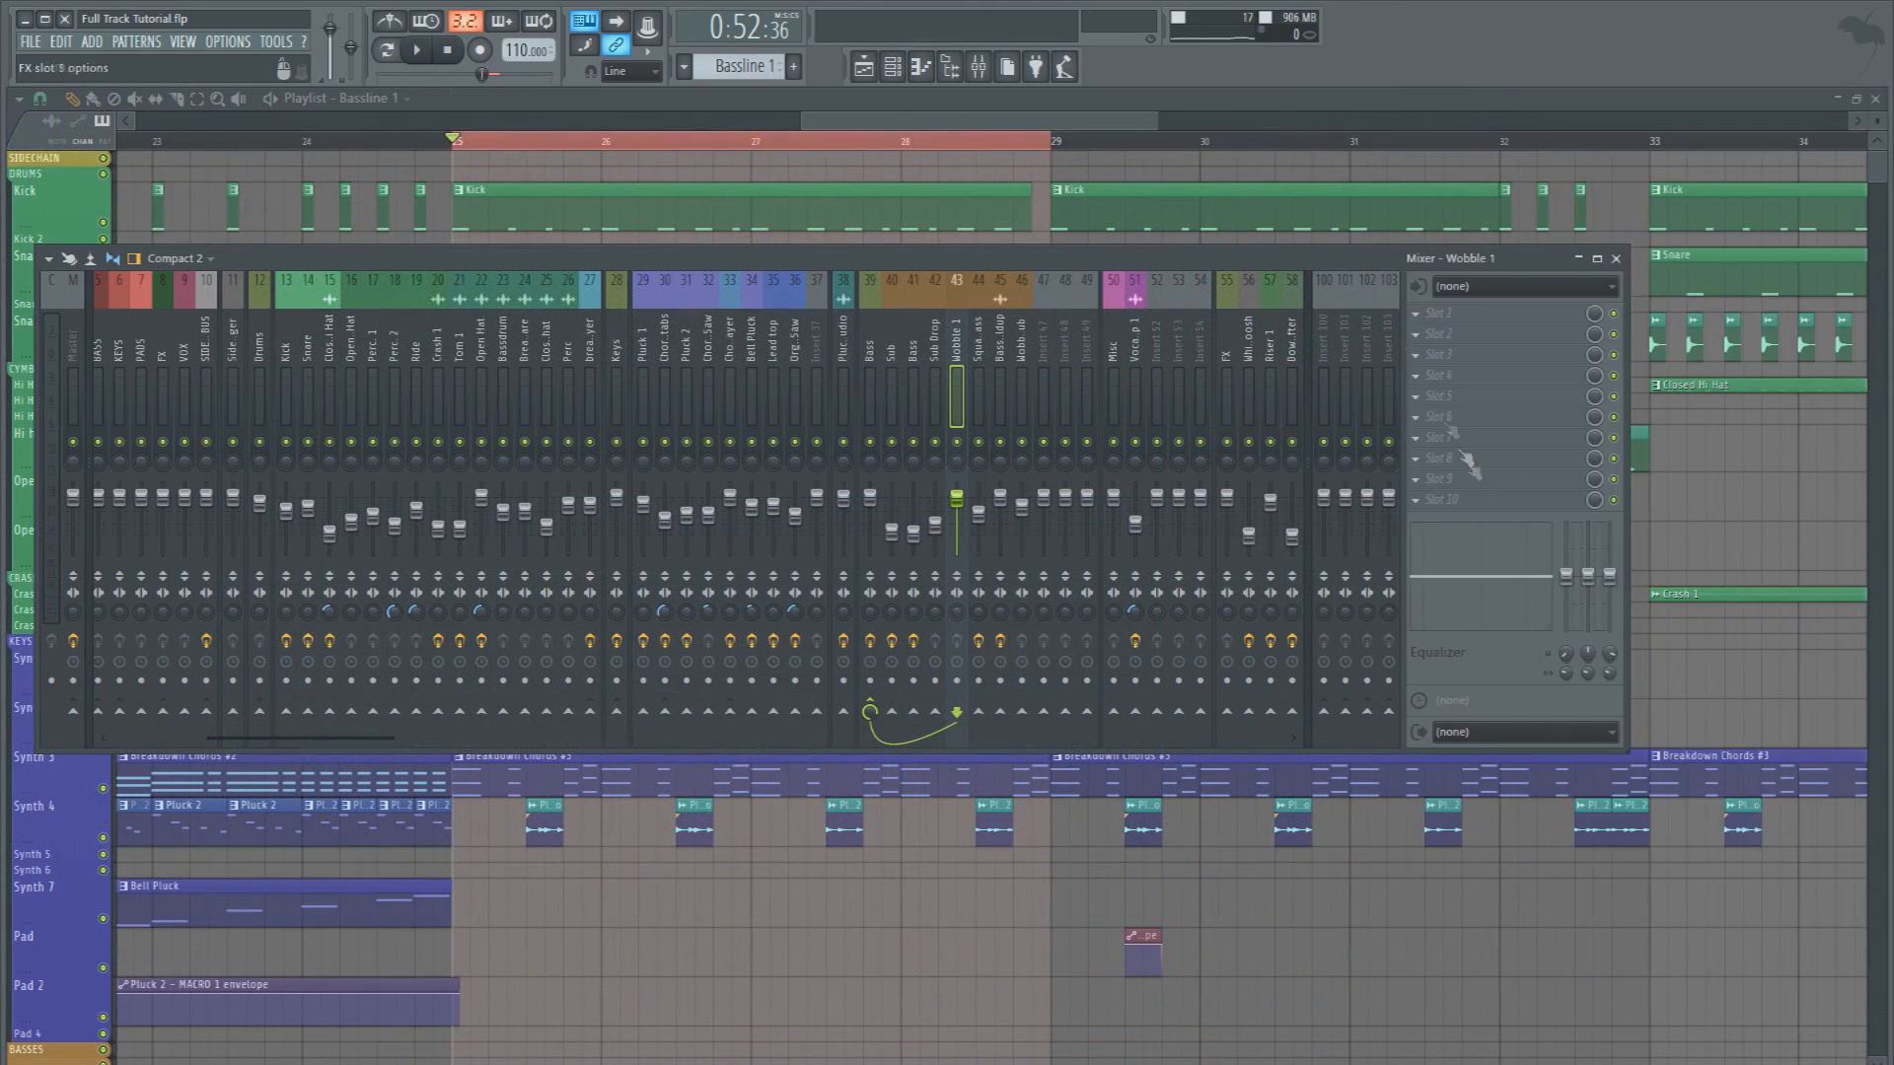
Add Fruity parametric EQ 2 to slot 10 of the Wobble 1 mixer track and make band 1 a high pass during playback
{"action": "left_click", "coordinate": [1435, 501]}
{"action": "left_click", "coordinate": [1665, 195]}
{"action": "key", "text": "space"}
{"action": "right_click", "coordinate": [237, 479]}
{"action": "mouse_move", "coordinate": [269, 532]}
{"action": "left_click", "coordinate": [335, 567]}
Give the Wobble 1 EQ's high-pass band a steeper order and raise its cutoff frequency
{"action": "right_click", "coordinate": [237, 479]}
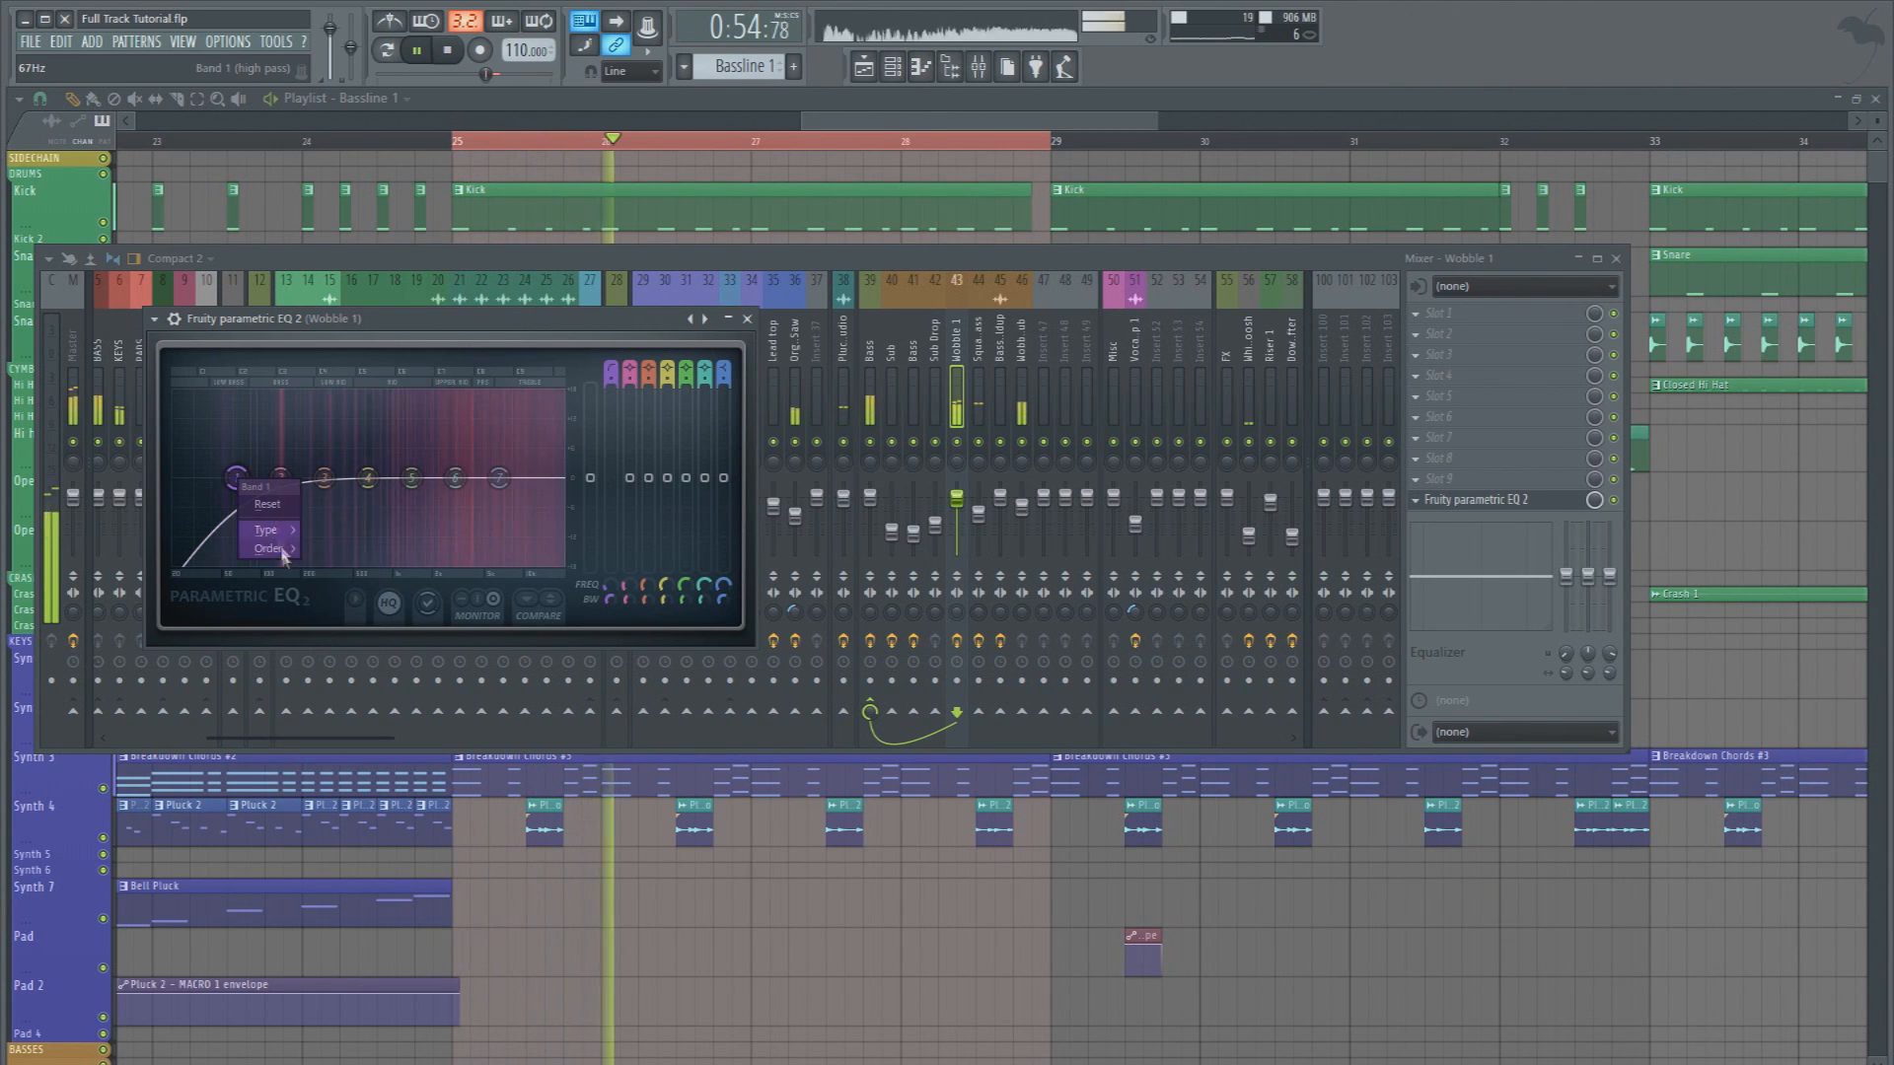
{"action": "left_click", "coordinate": [337, 661]}
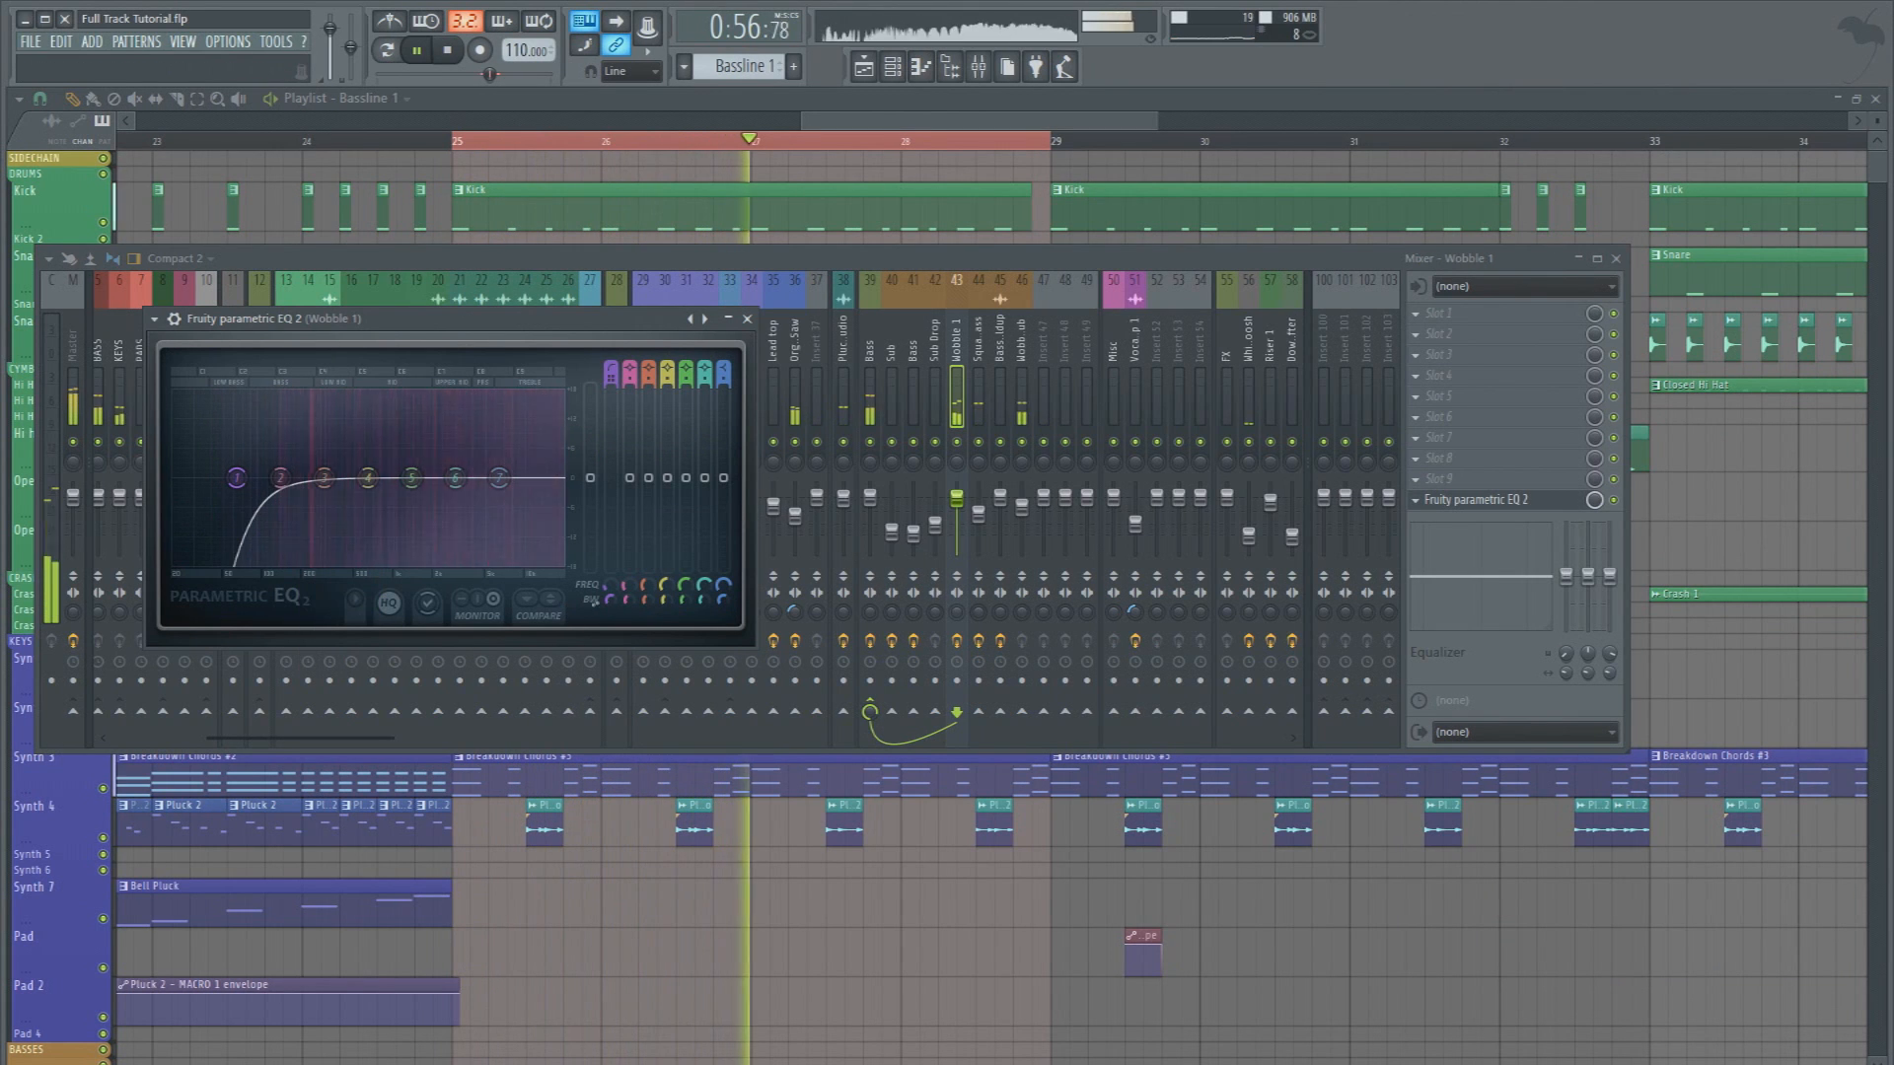
{"action": "left_click_drag", "start_coordinate": [609, 600], "coordinate": [609, 569]}
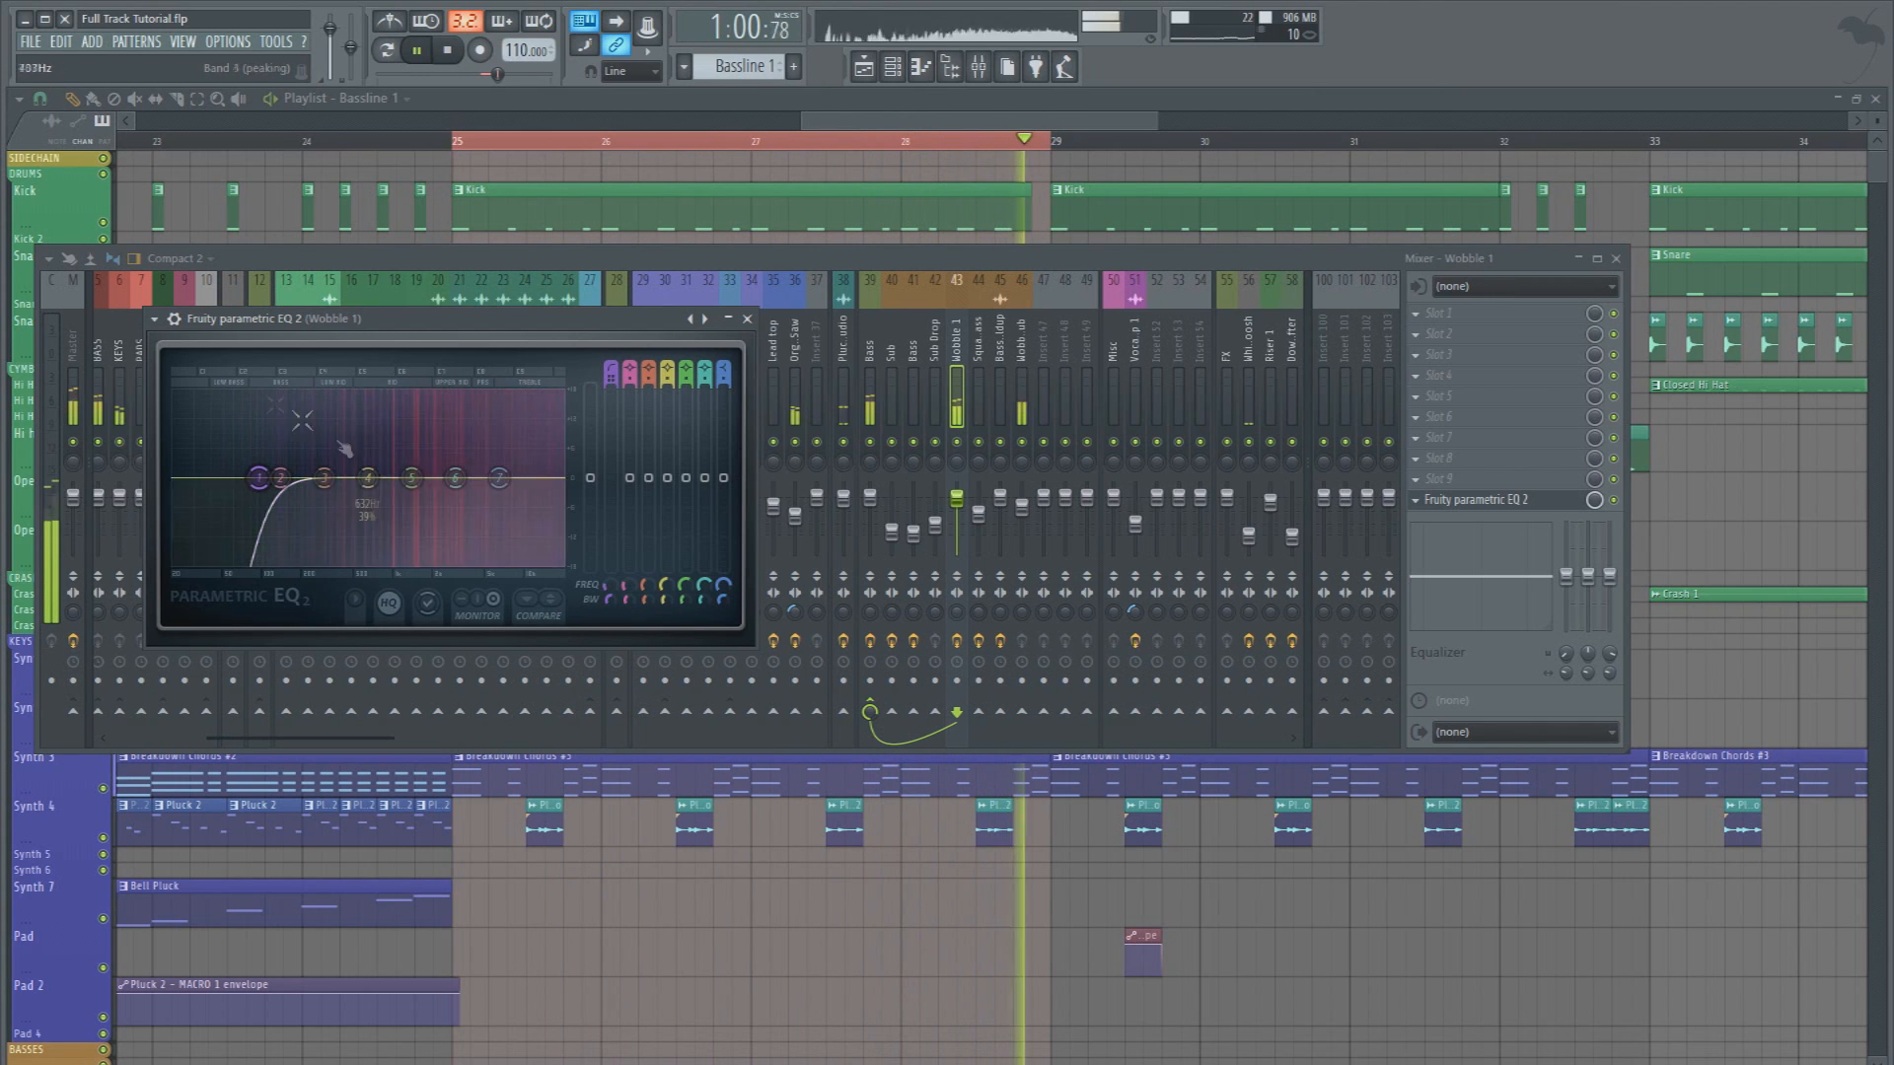
{"action": "key", "text": "space"}
Solo the low band of Maximus on the master, tune its crossover to about 202 Hz while listening, and bypass Maximus
{"action": "left_click", "coordinate": [69, 322]}
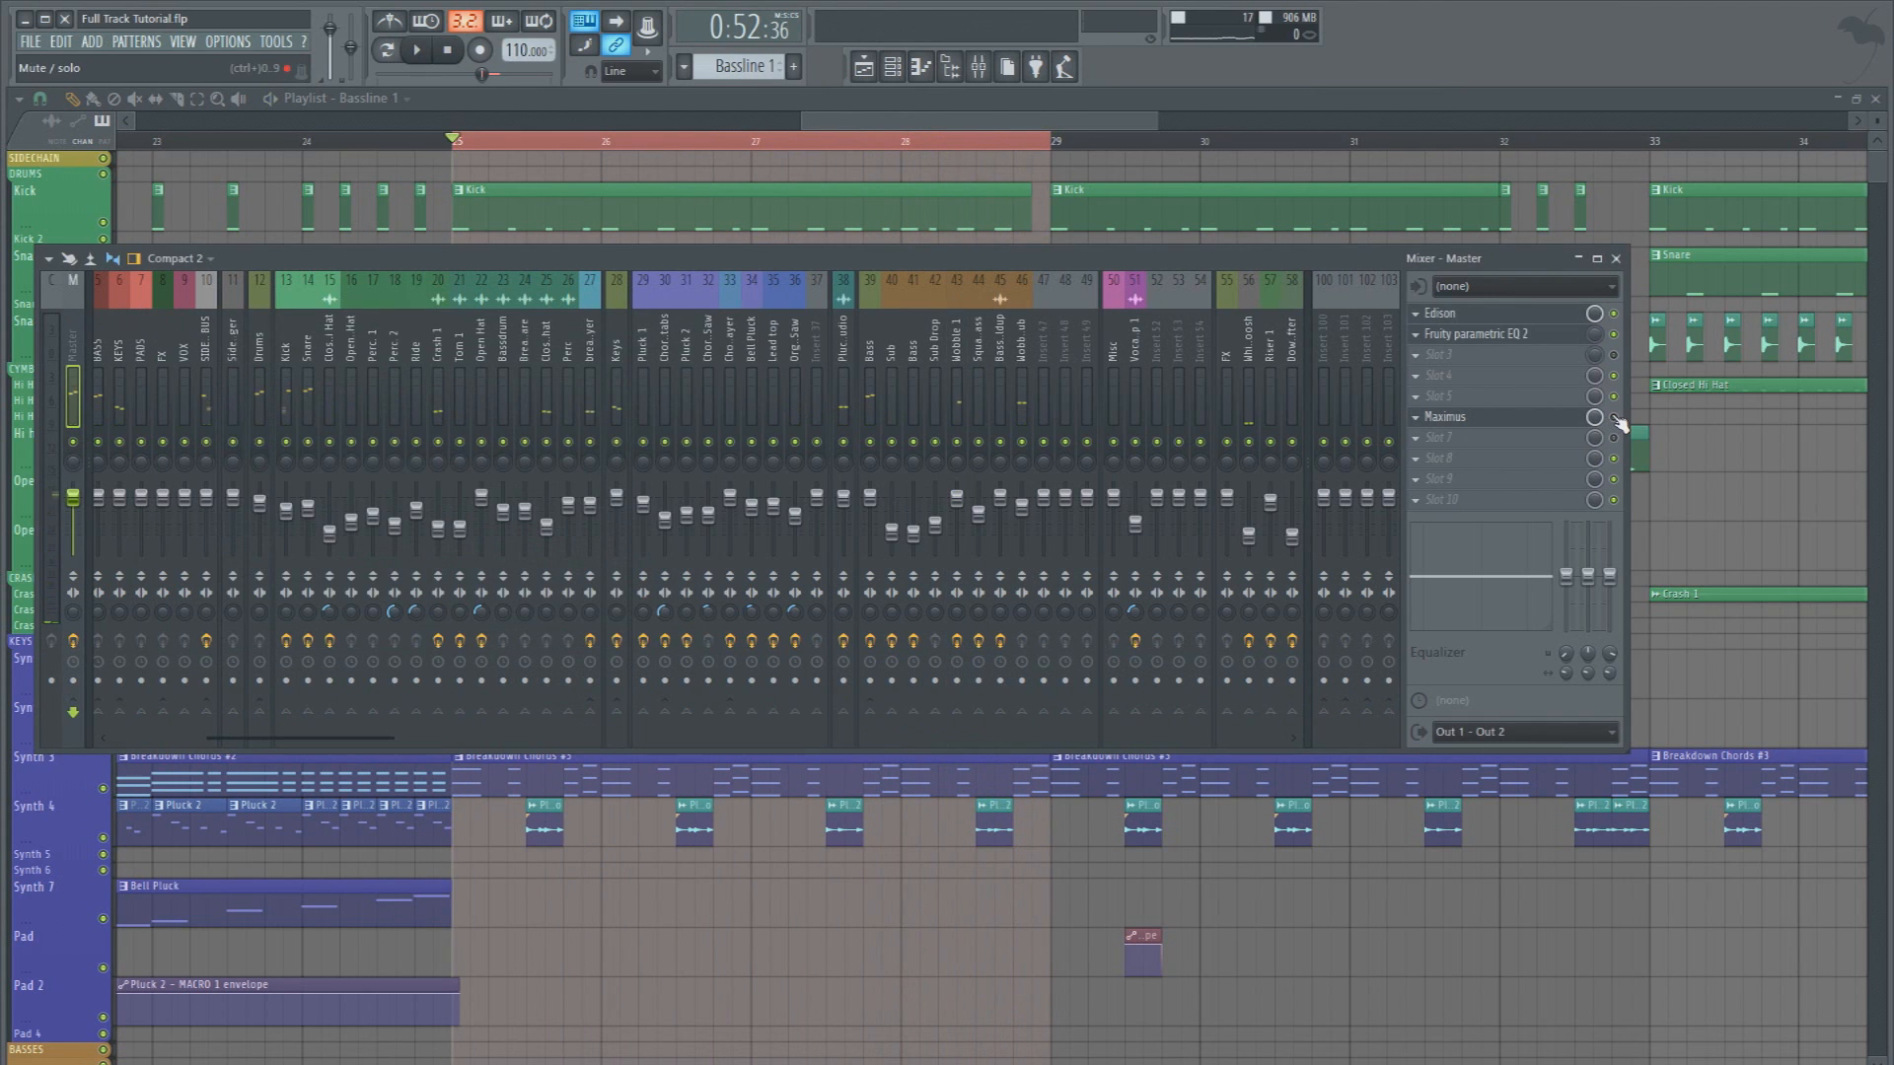
{"action": "key", "text": "space"}
{"action": "left_click", "coordinate": [1551, 417]}
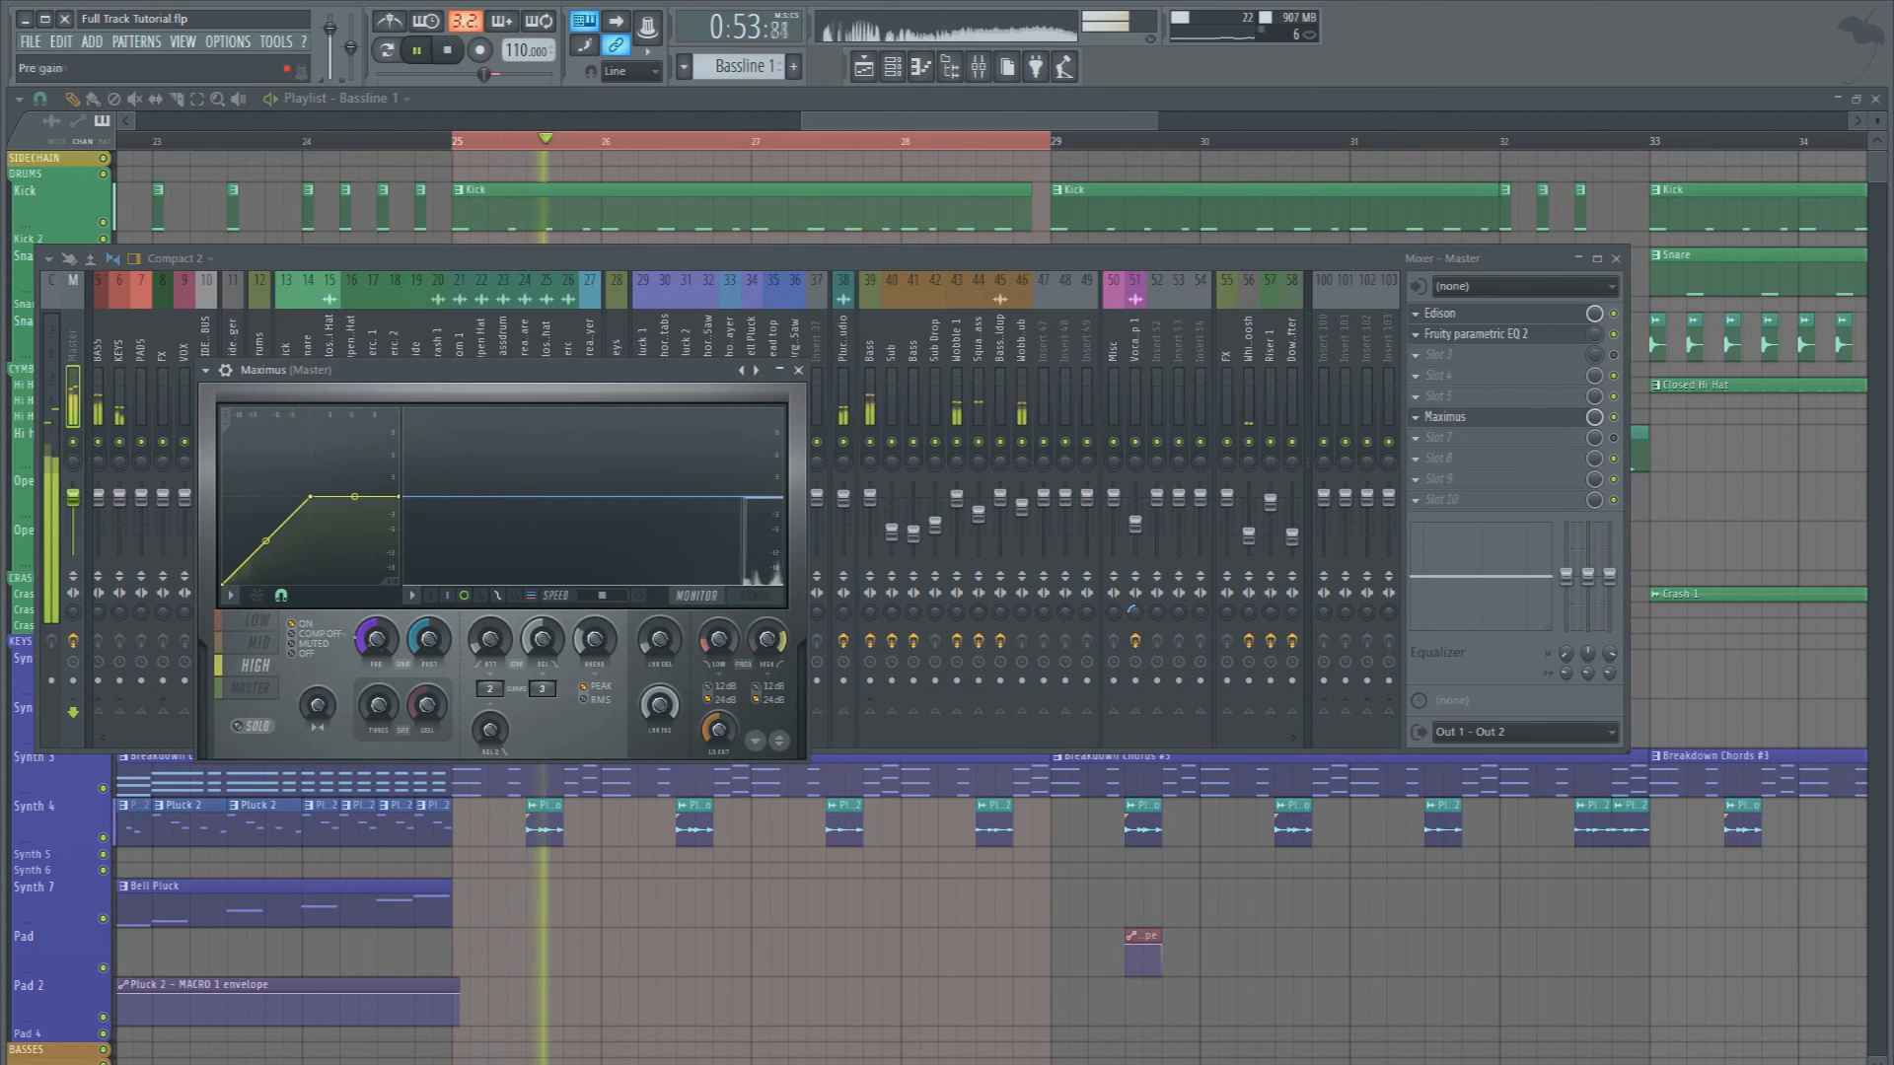
{"action": "left_click", "coordinate": [252, 726]}
{"action": "left_click_drag", "start_coordinate": [719, 640], "coordinate": [719, 627]}
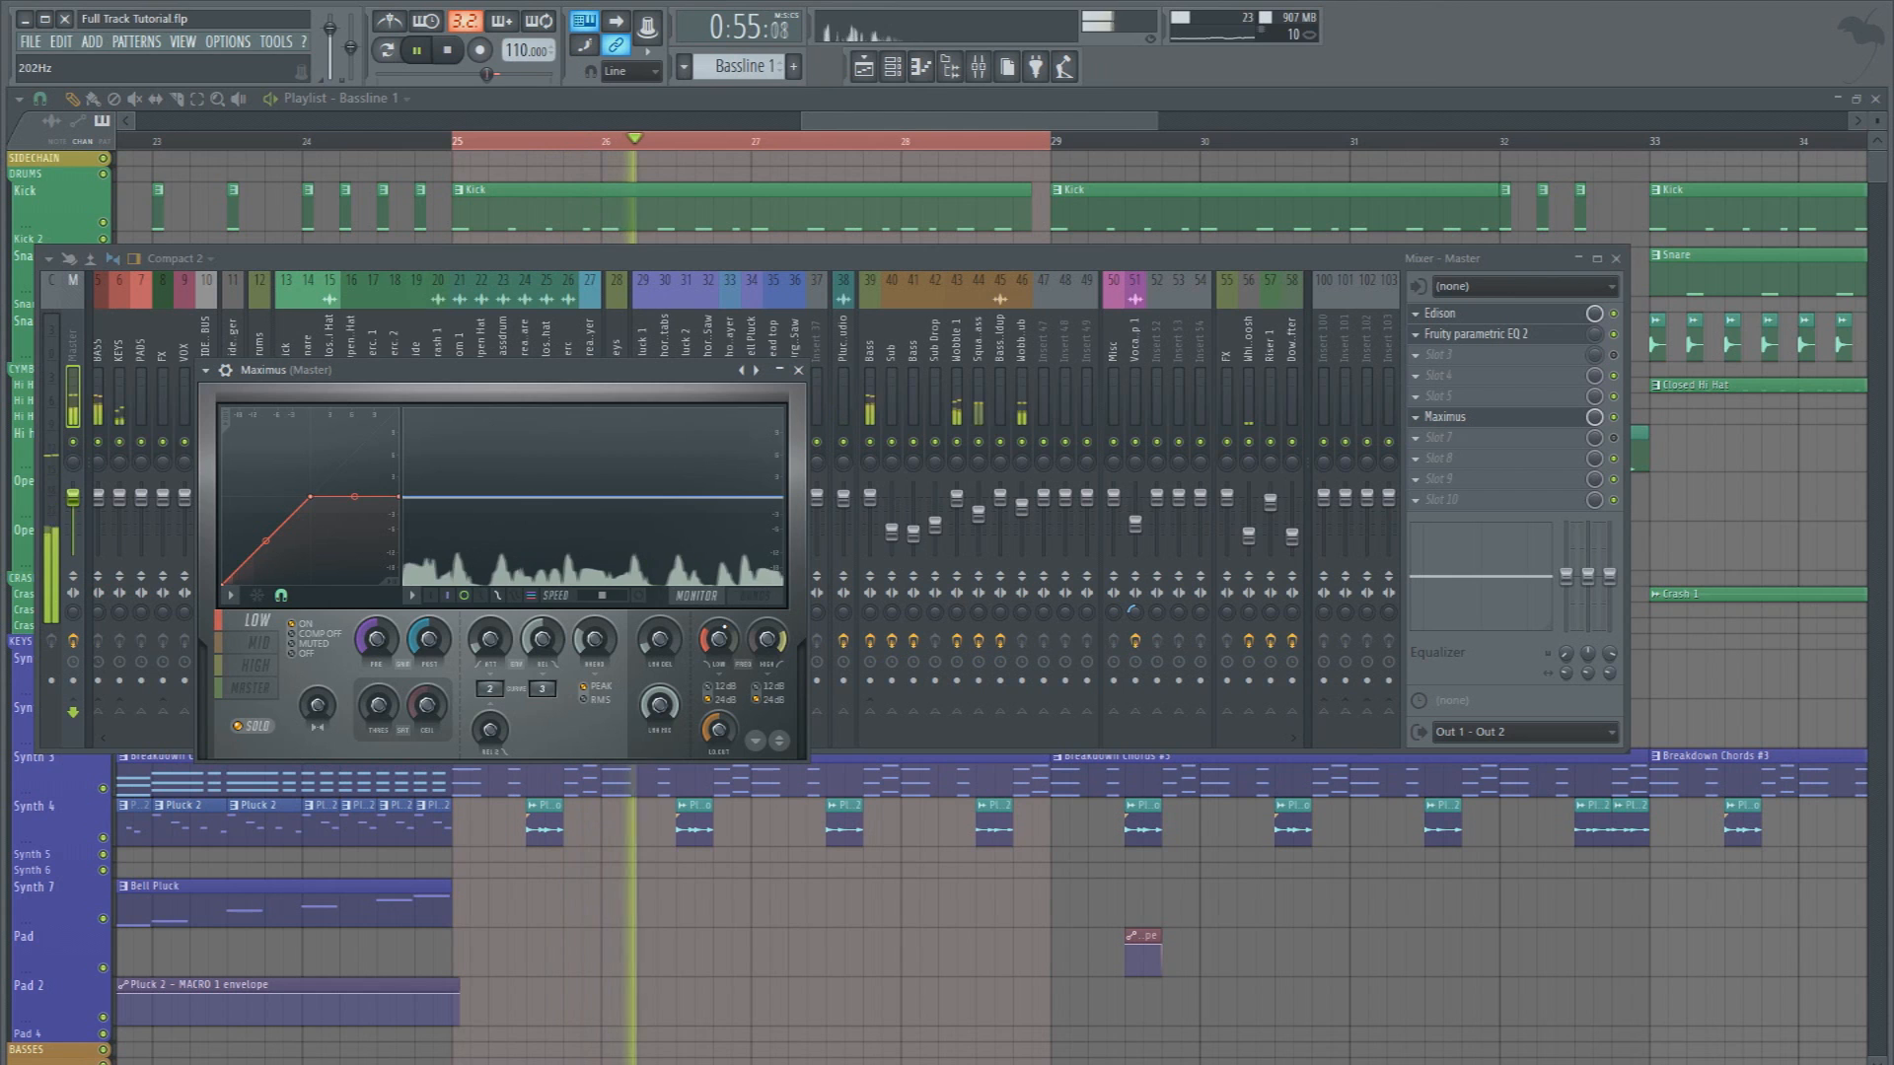
{"action": "left_click_drag", "start_coordinate": [719, 626], "coordinate": [719, 630]}
{"action": "key", "text": "space"}
{"action": "left_click", "coordinate": [1613, 418]}
Play the section from bar 25 and review the bass and drum tracks in the playlist
{"action": "key", "text": "space"}
{"action": "key", "text": "F9"}
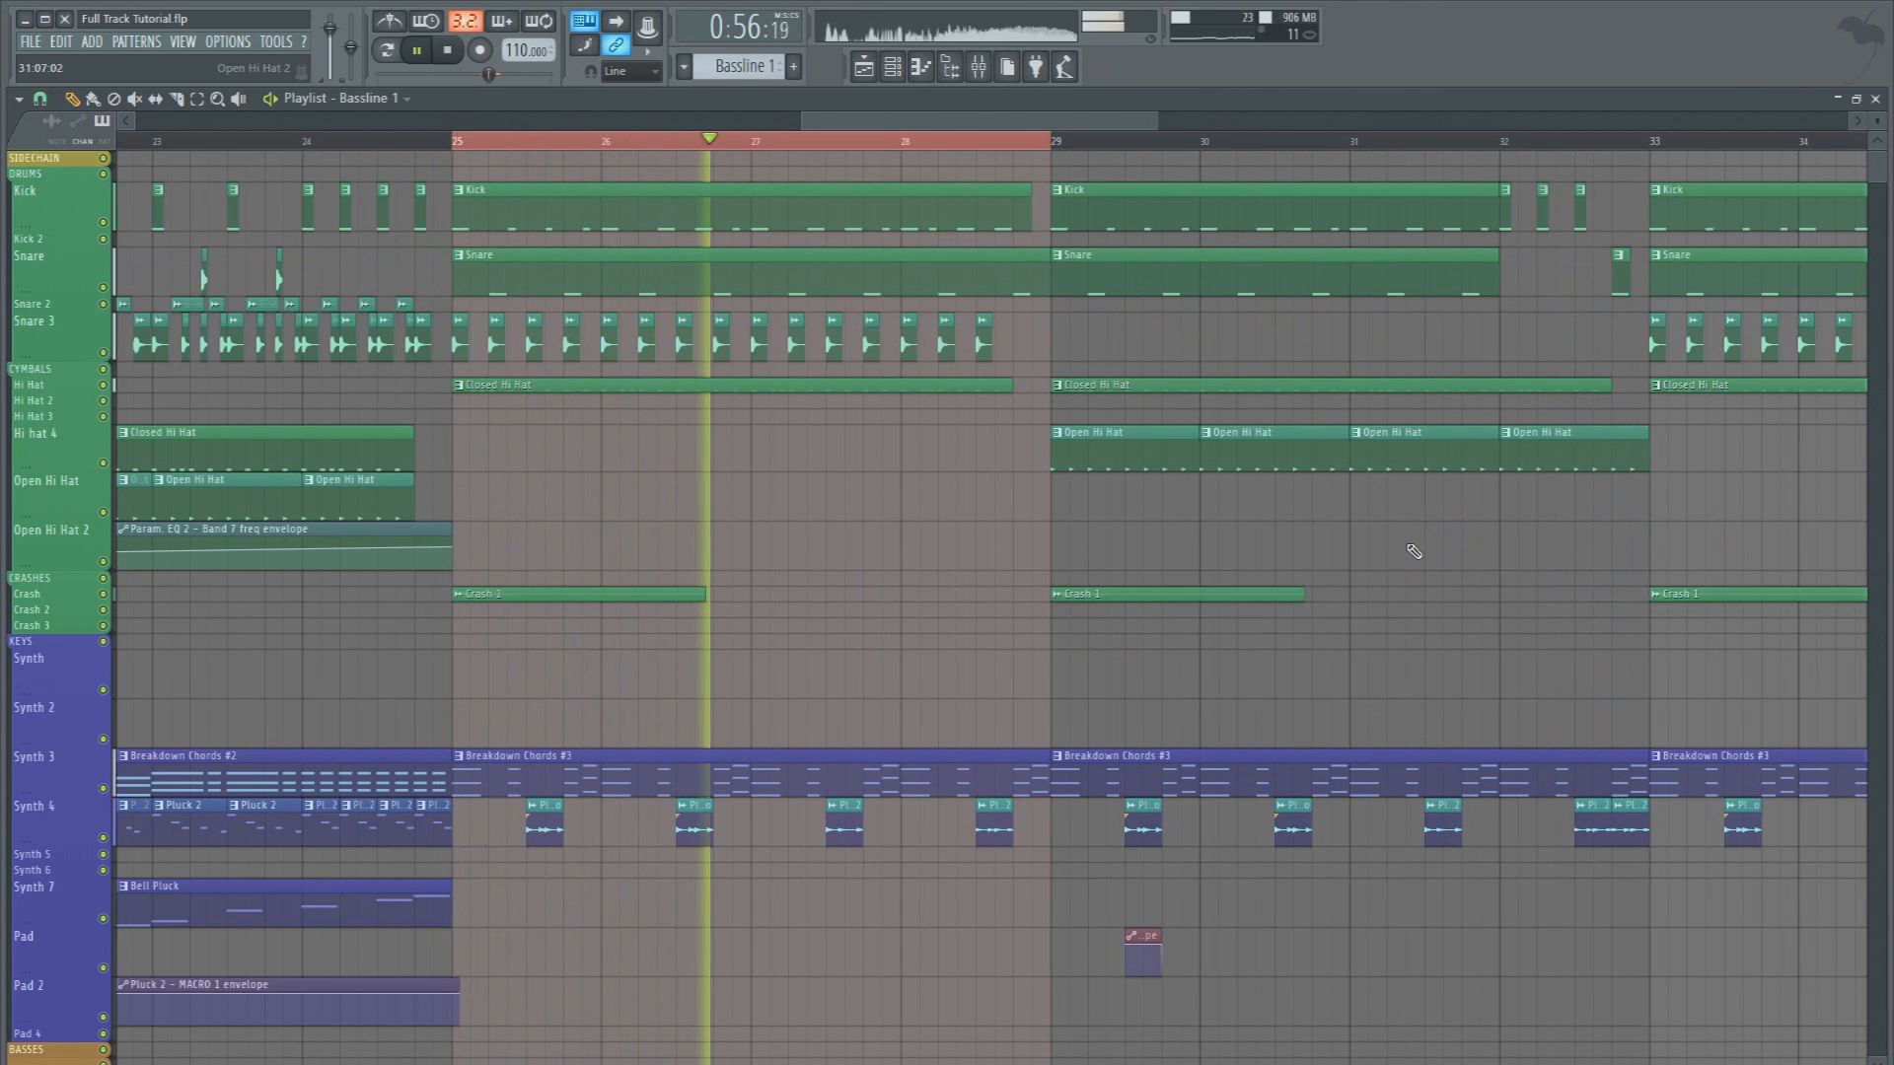
{"action": "scroll", "coordinate": [1196, 612], "scroll_direction": "down", "scroll_amount": 6}
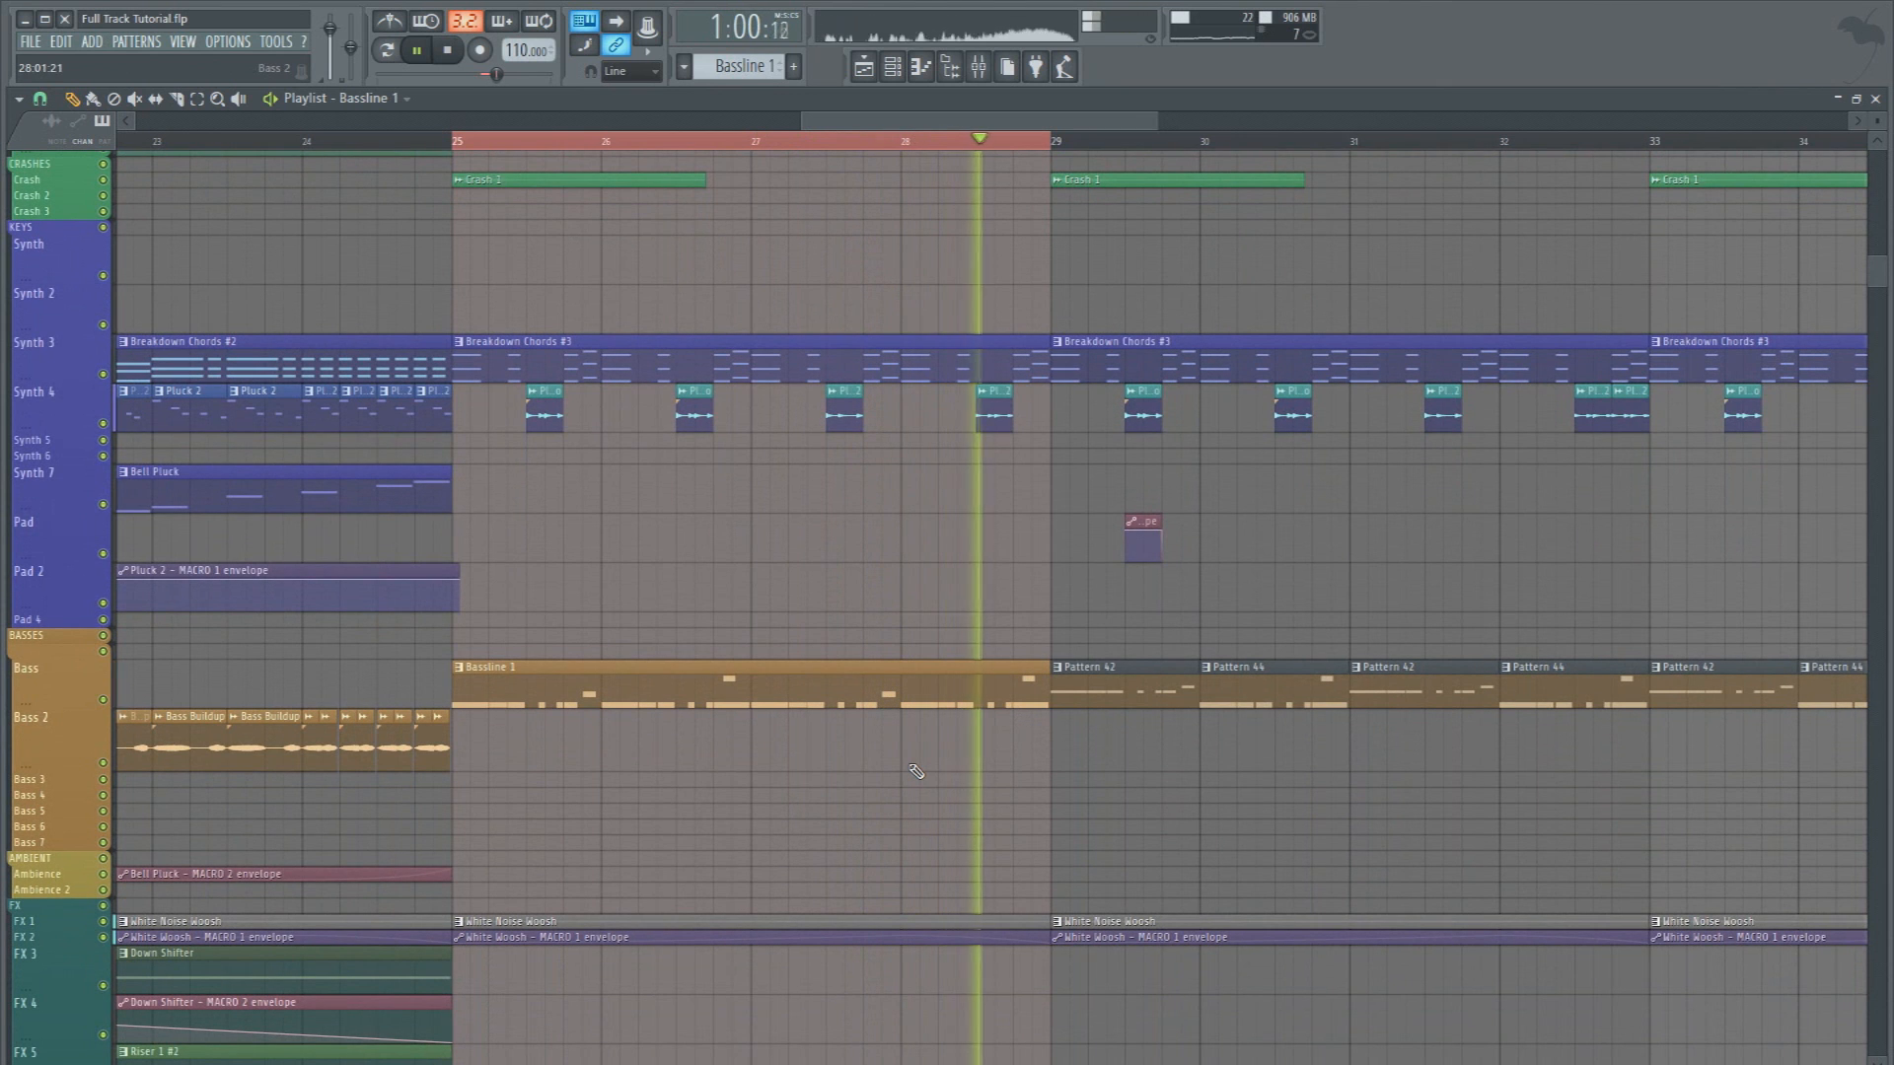
{"action": "key", "text": "space"}
{"action": "scroll", "coordinate": [902, 767], "scroll_direction": "up", "scroll_amount": 5}
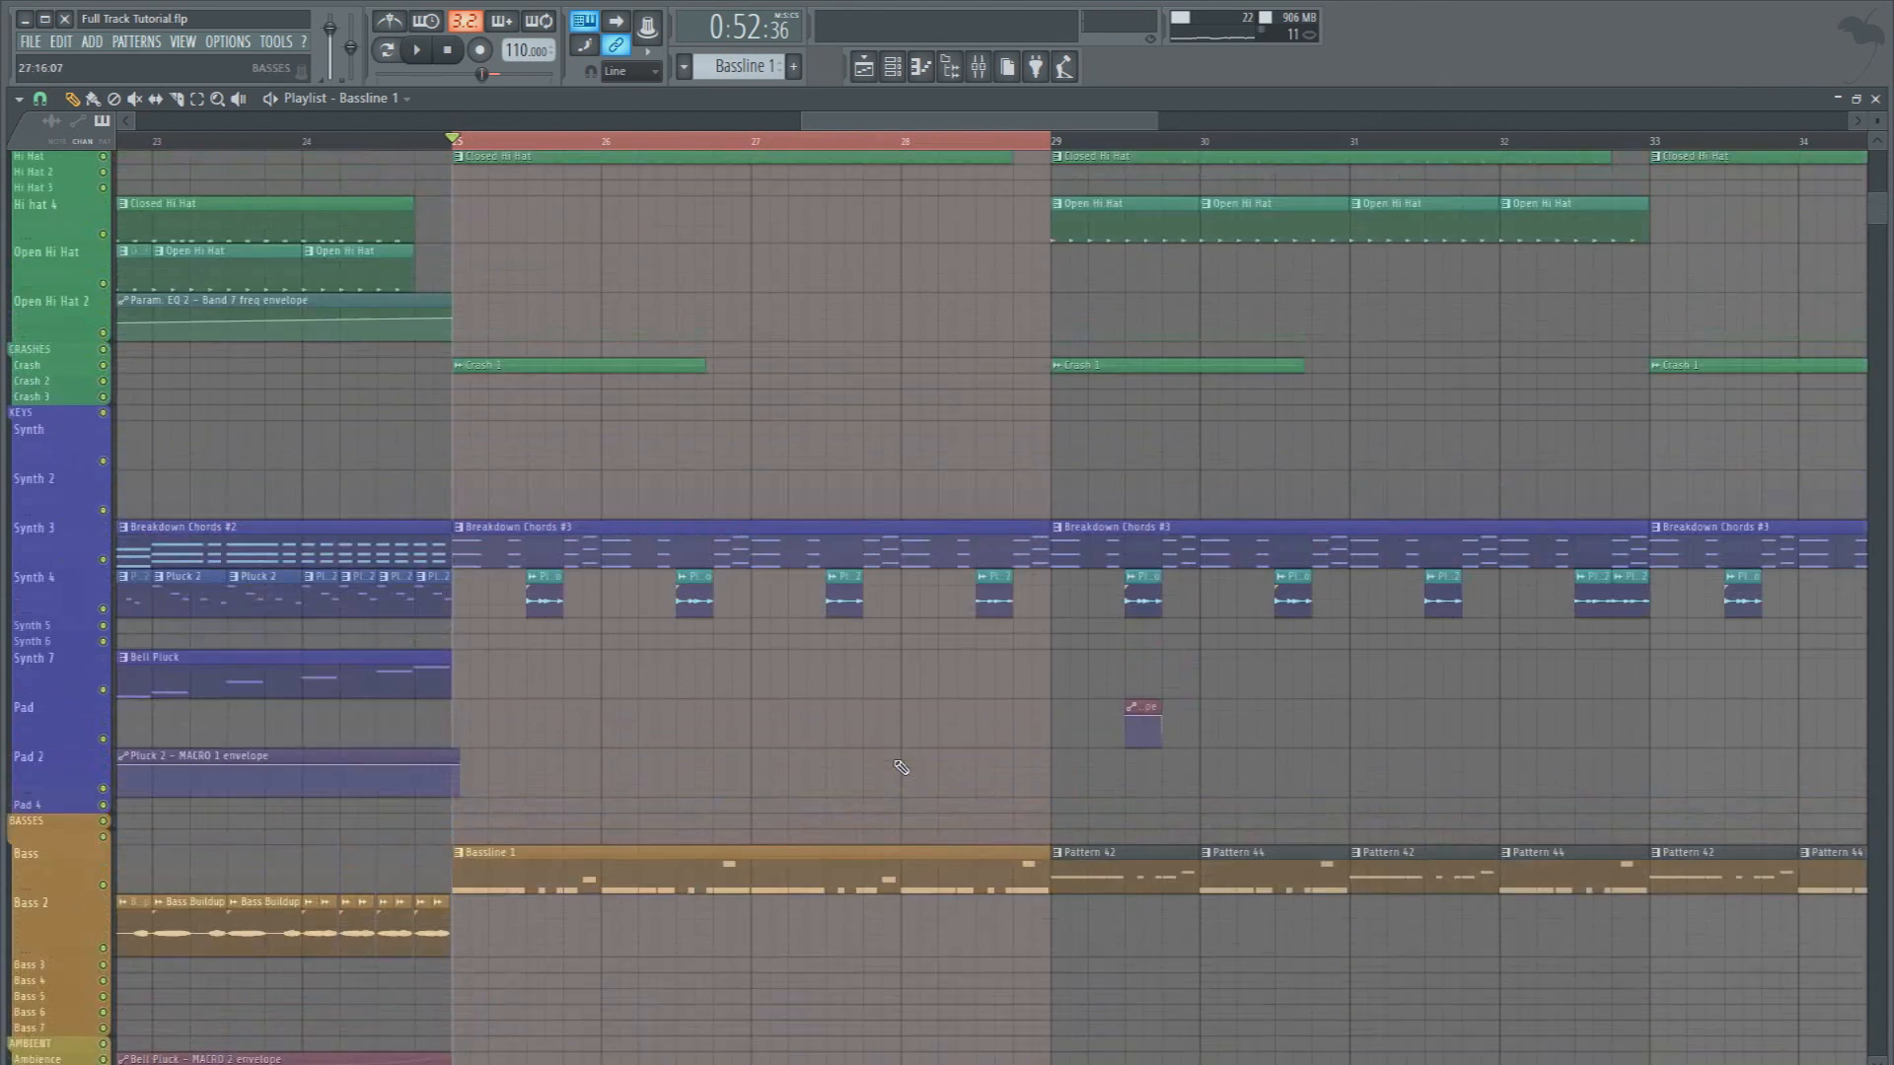
{"action": "scroll", "coordinate": [900, 767], "scroll_direction": "up", "scroll_amount": 2}
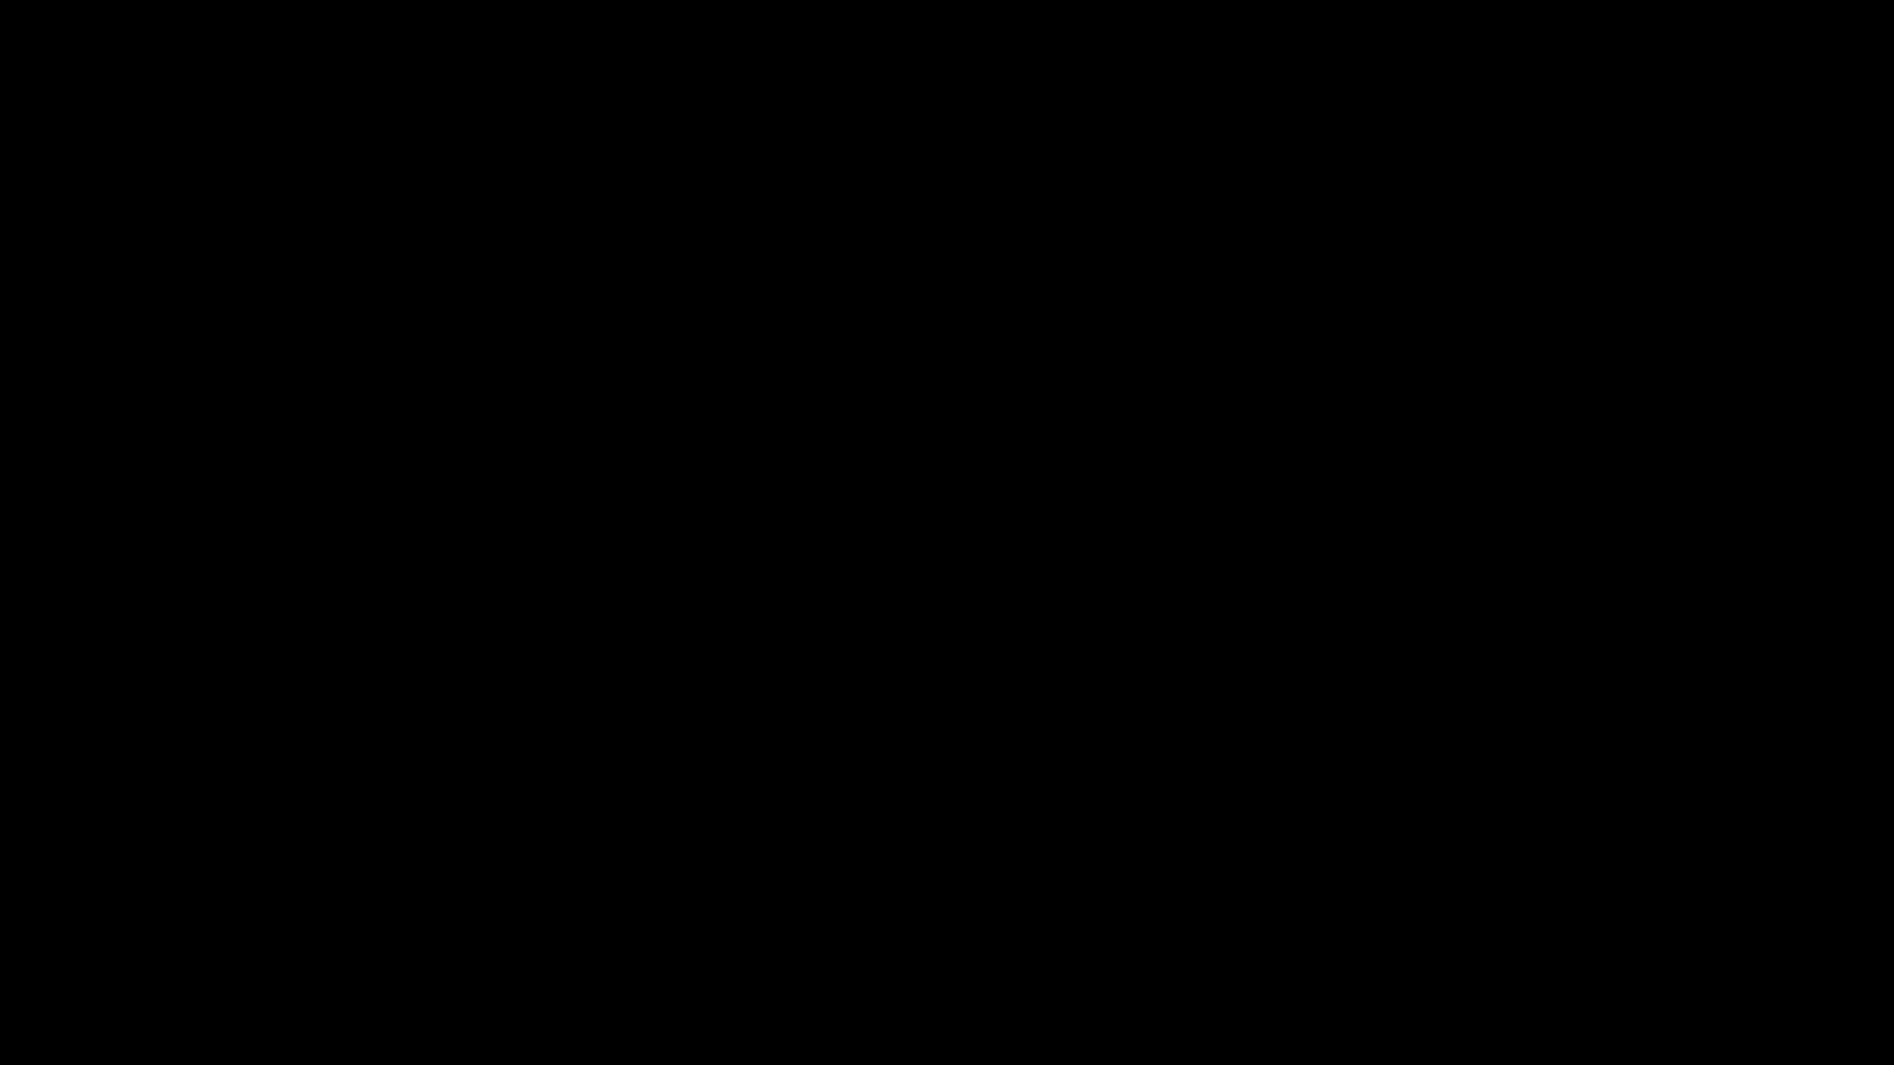
Mute the Synth 7 playlist track and play the song from the start
{"action": "scroll", "coordinate": [519, 253], "scroll_direction": "down", "scroll_amount": 2}
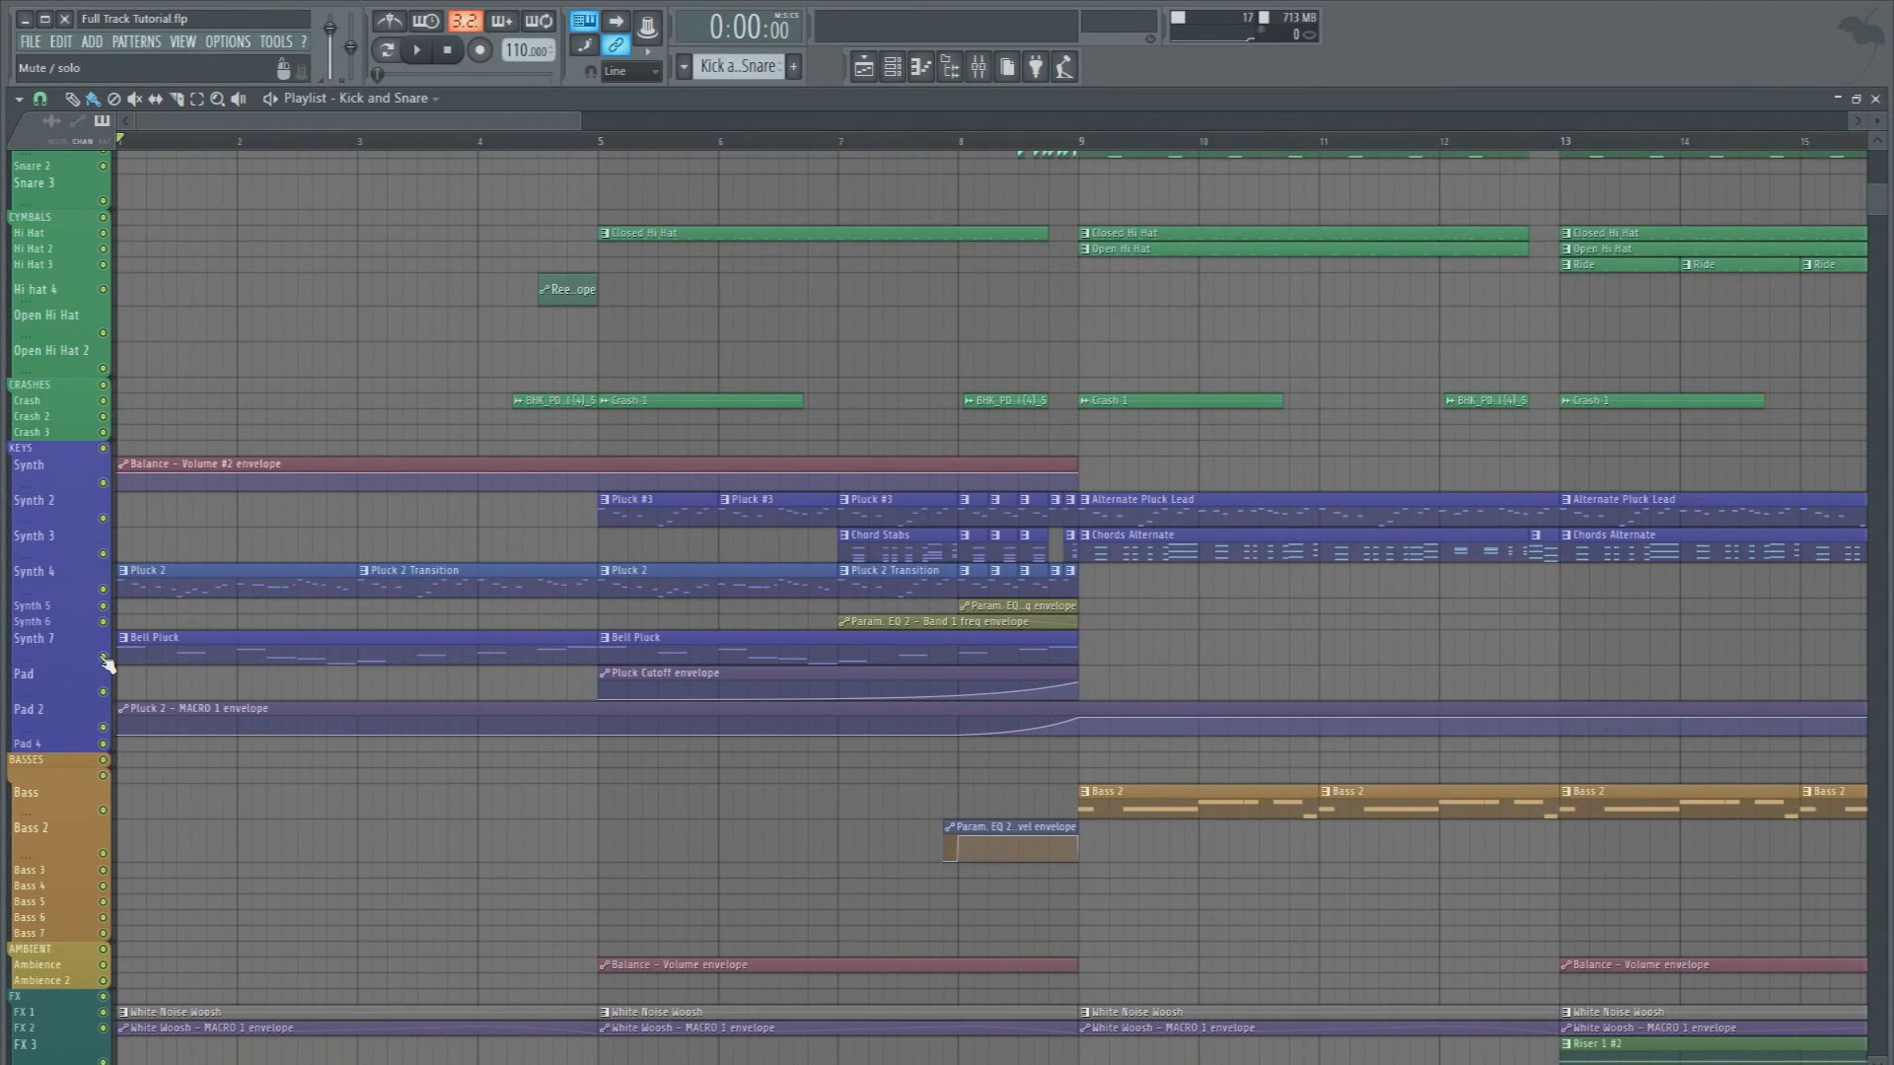
{"action": "left_click", "coordinate": [102, 658]}
{"action": "scroll", "coordinate": [807, 204], "scroll_direction": "down", "scroll_amount": 2}
{"action": "key", "text": "space"}
Examine the Fruity delay 2 and Fruity Love Philter effects on the Pluck 2 mixer track
{"action": "key", "text": "F9"}
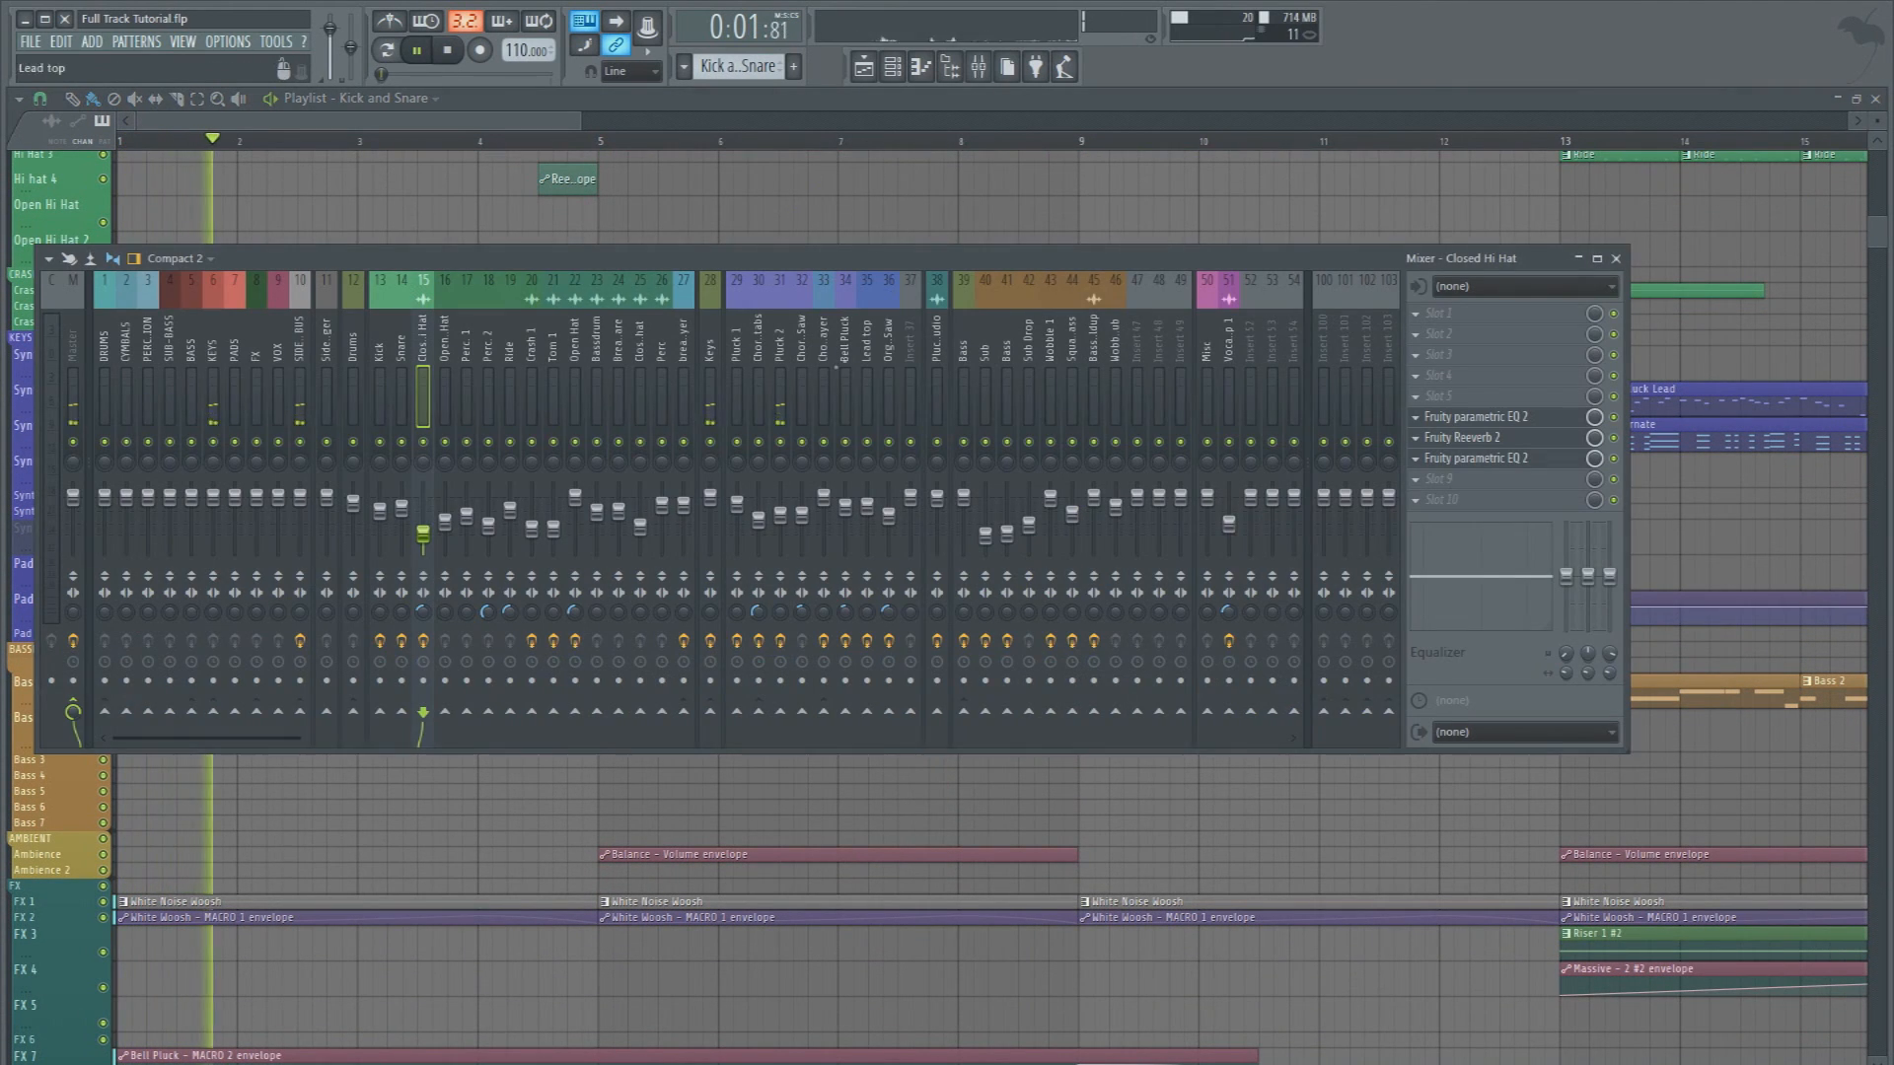
{"action": "left_click", "coordinate": [779, 404]}
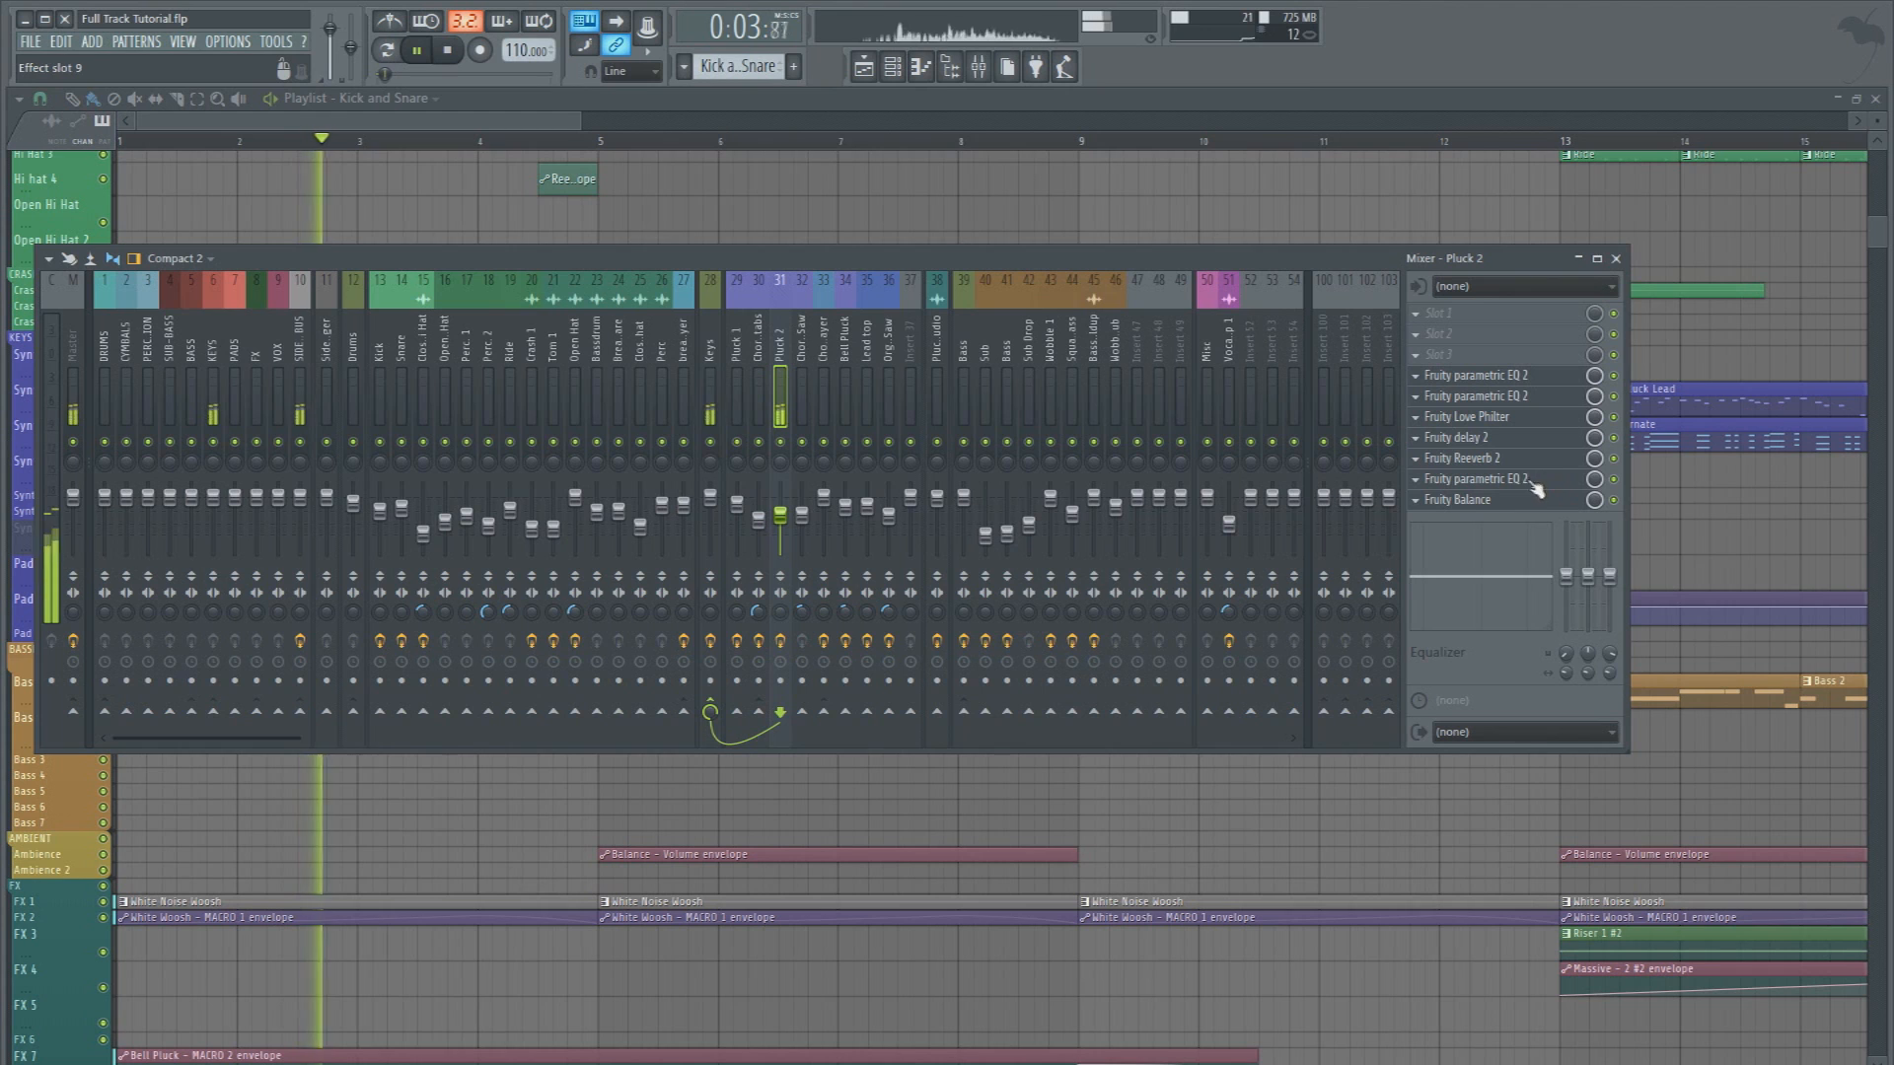
{"action": "left_click", "coordinate": [1517, 437]}
{"action": "left_click", "coordinate": [1517, 437]}
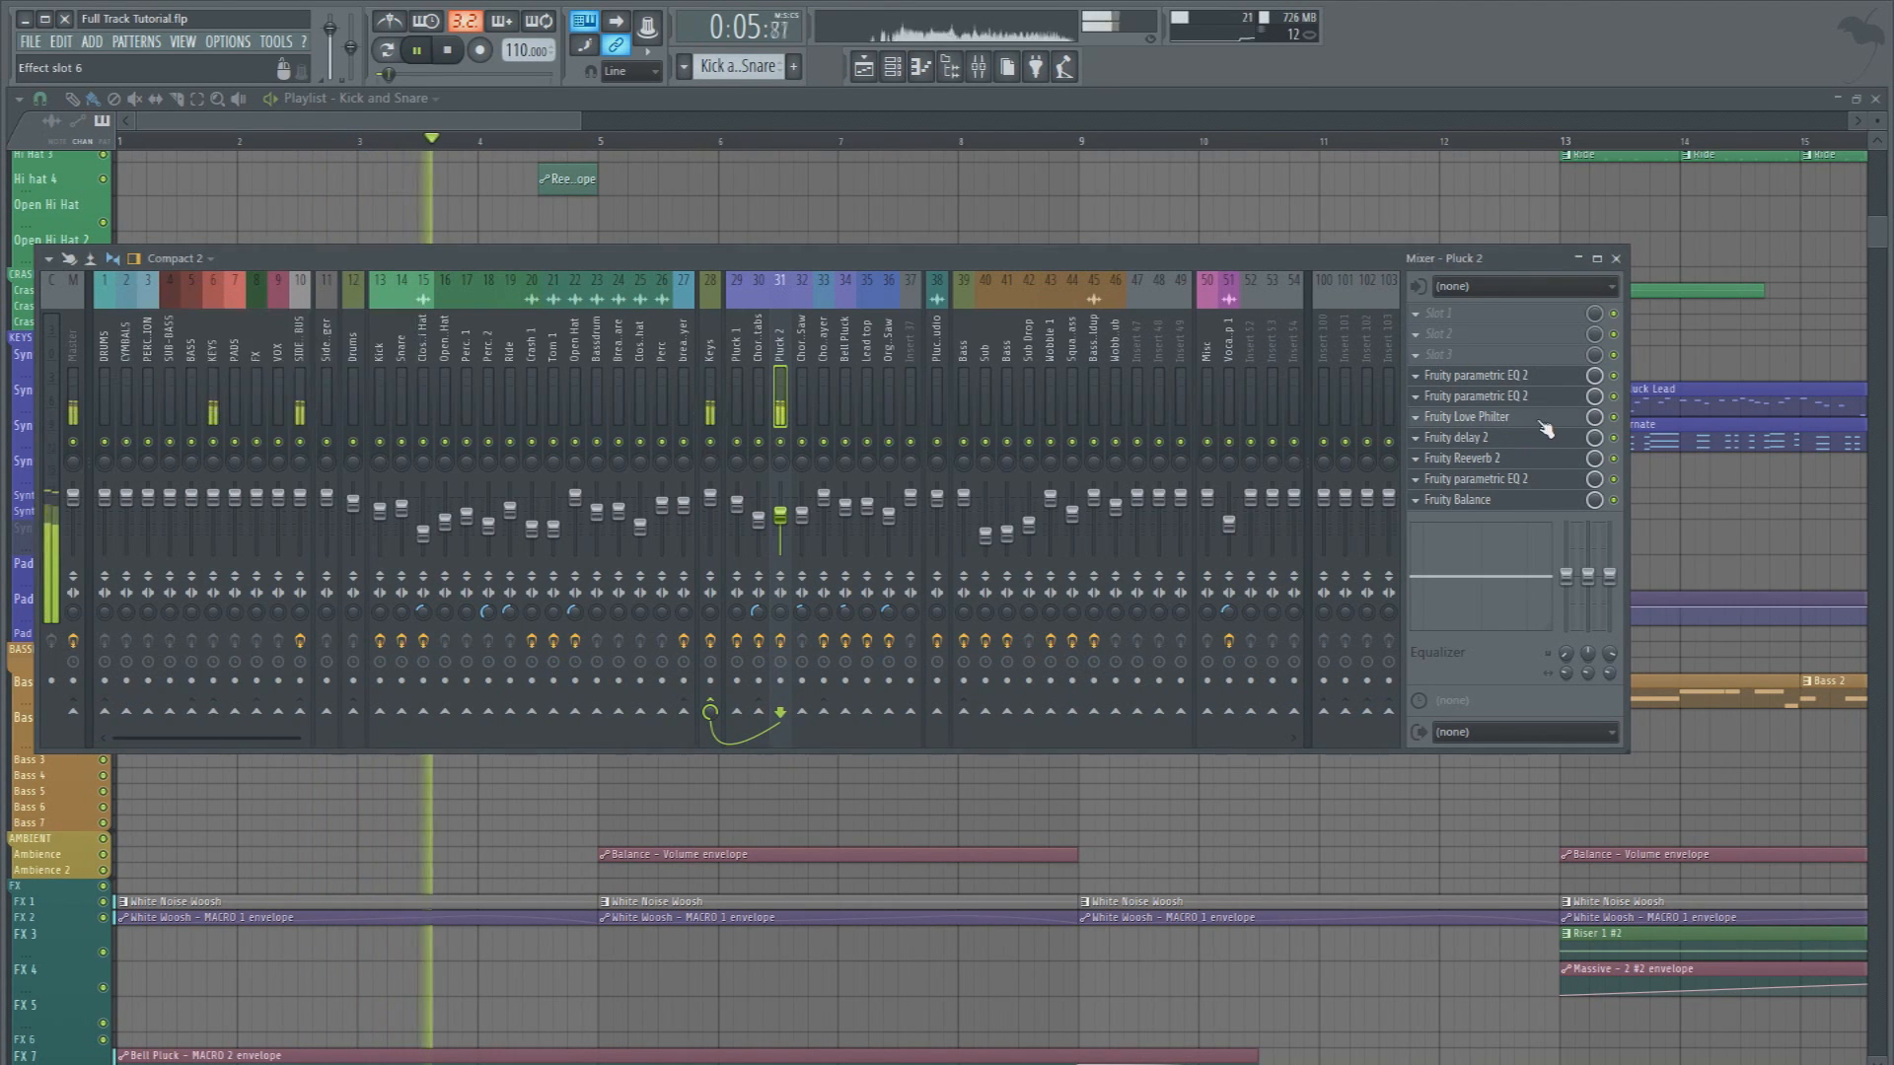
{"action": "left_click", "coordinate": [1519, 416]}
{"action": "key", "text": "Escape"}
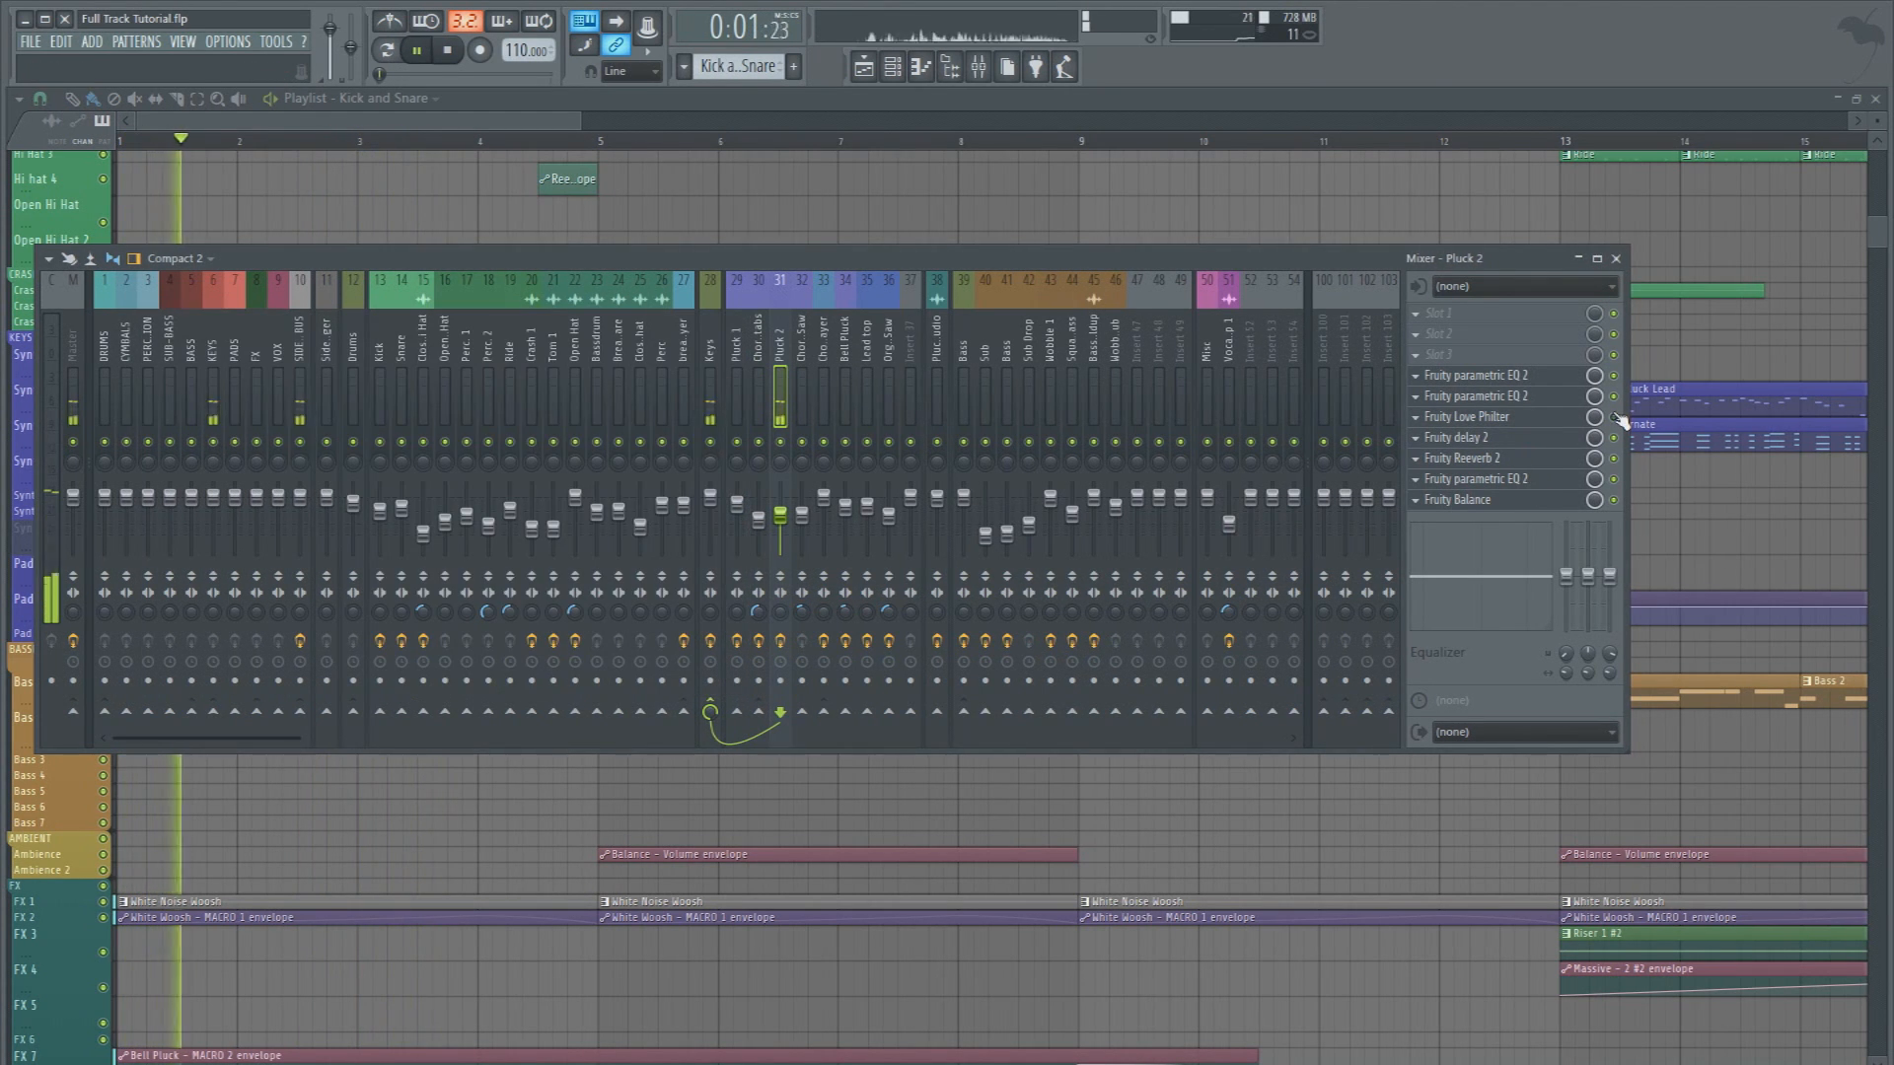
Replay the intro and toggle Fruity delay 2 on the Pluck 2 track to compare the sound
{"action": "key", "text": "space"}
{"action": "key", "text": "space"}
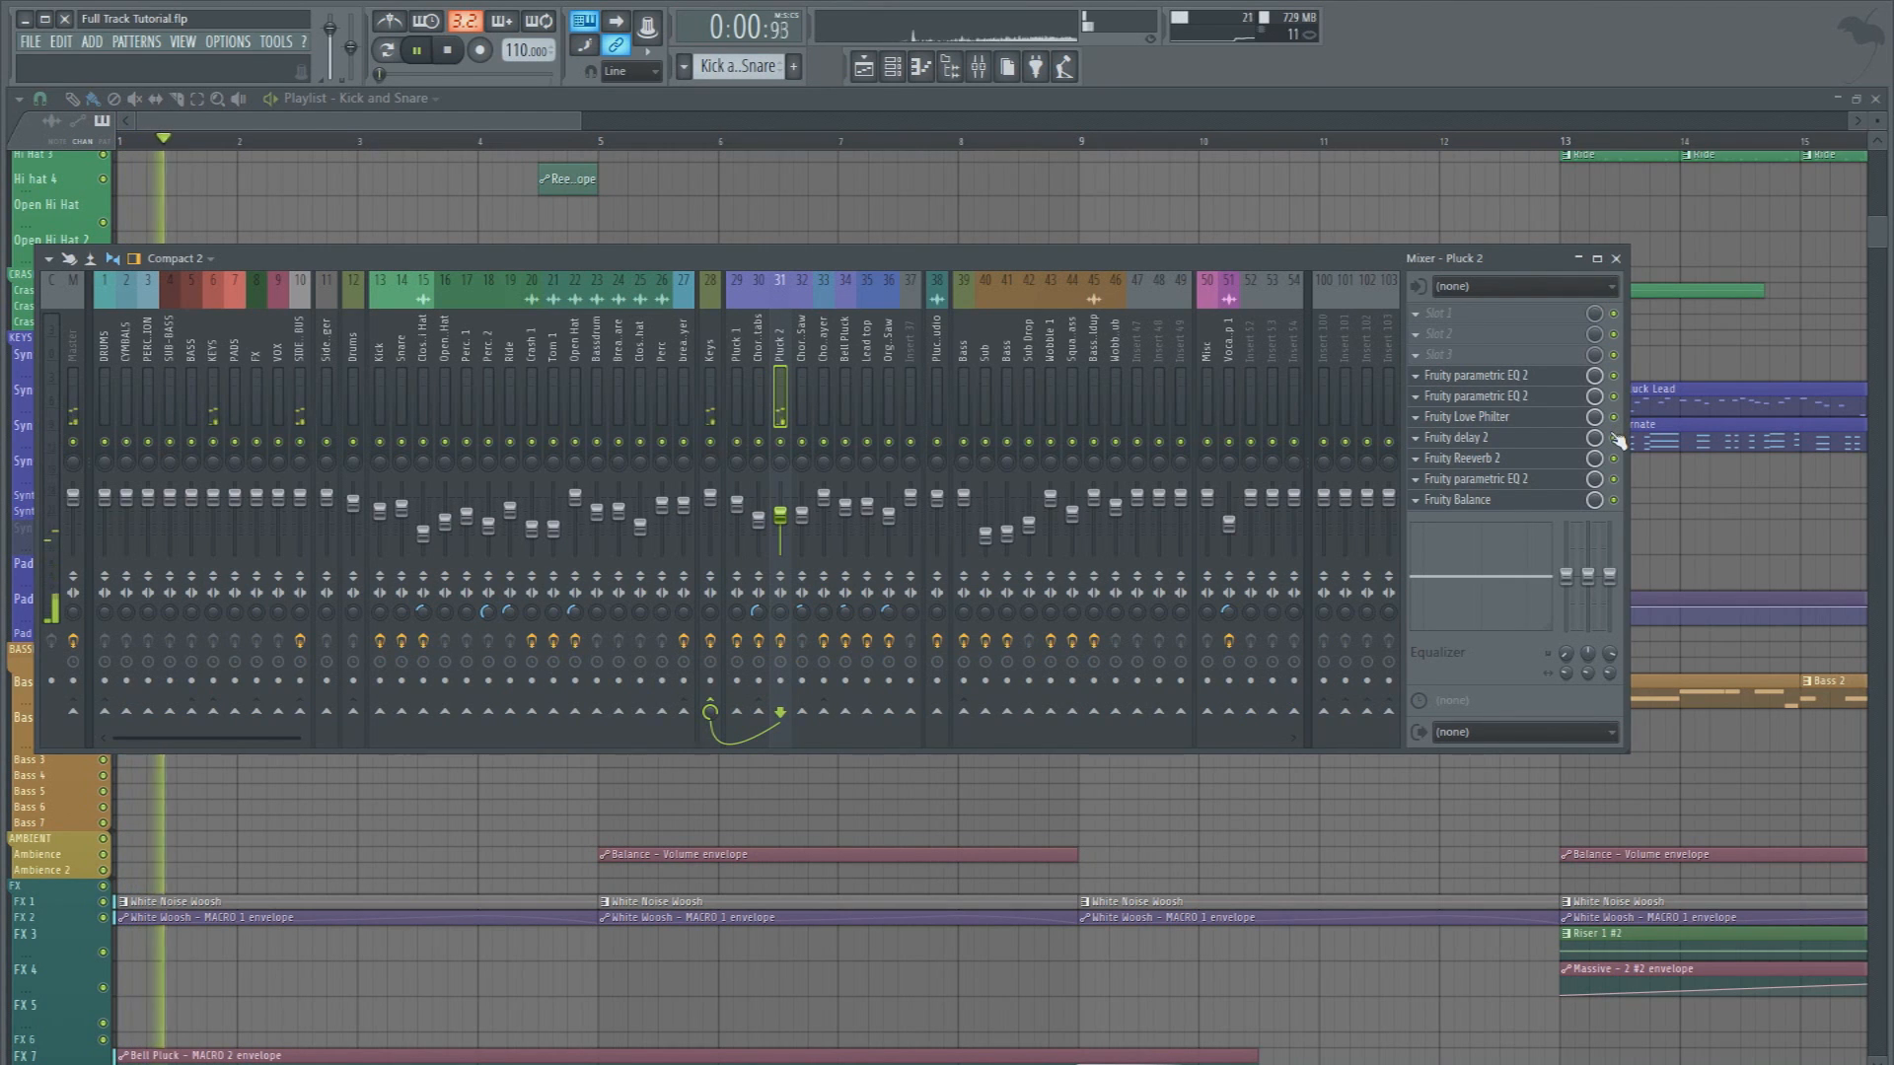
{"action": "left_click", "coordinate": [1614, 438]}
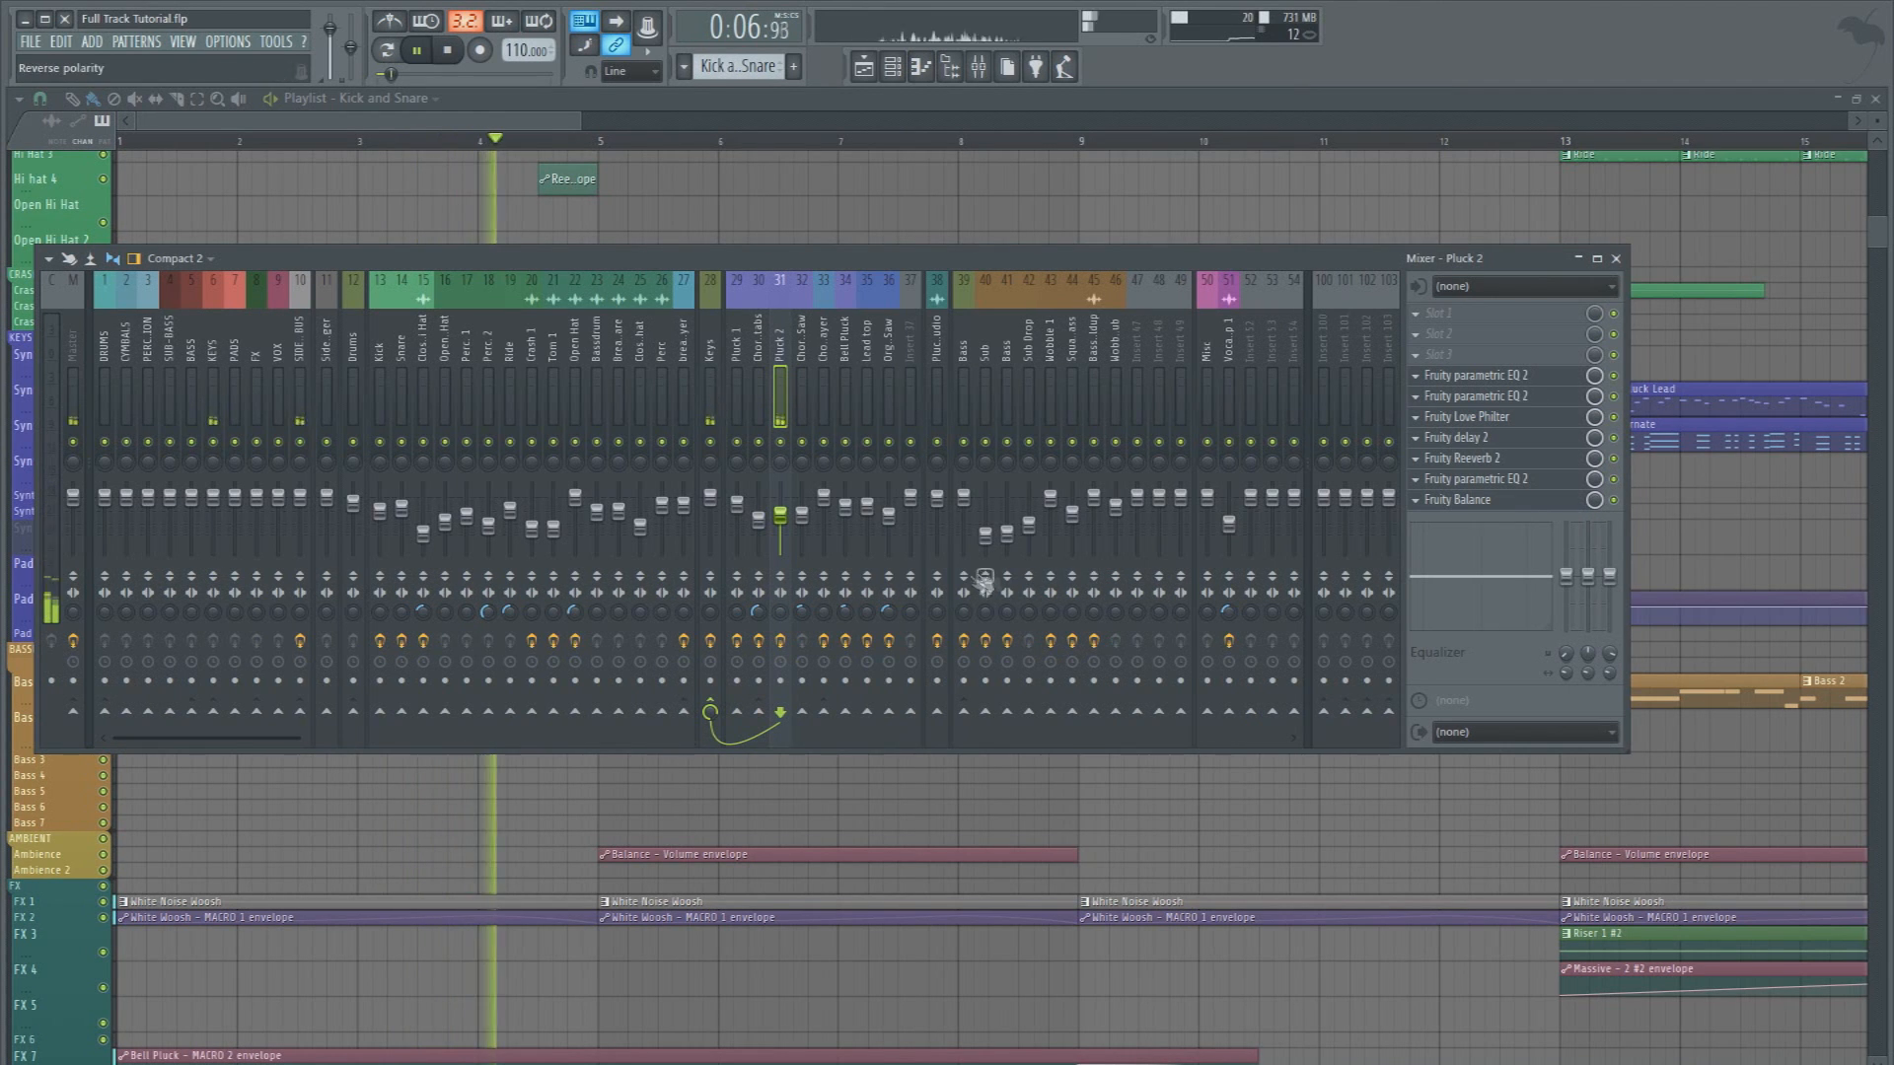
Unmute the Synth 7 playlist track and stop playback
{"action": "key", "text": "F9"}
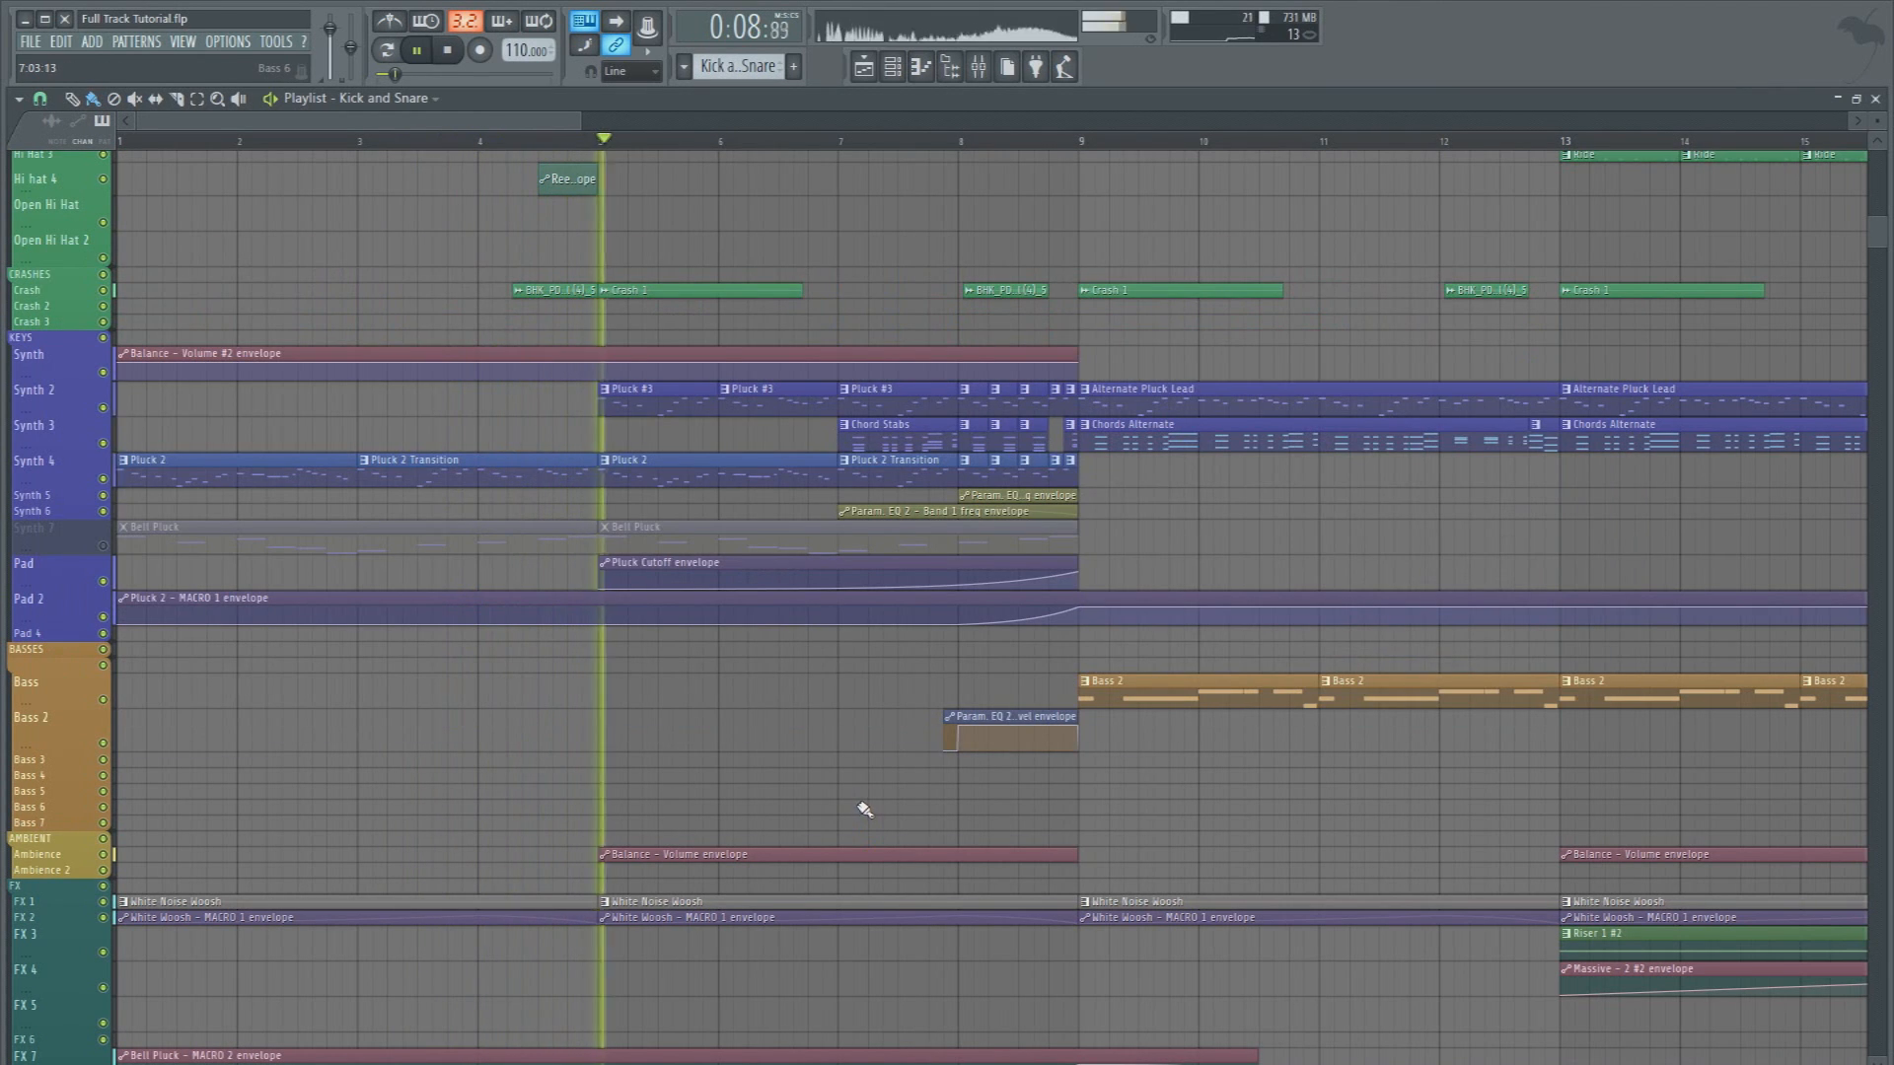
{"action": "left_click", "coordinate": [103, 547]}
{"action": "key", "text": "space"}
Play the Pluck #3 pattern with Pluck 1 open in Massive, comparing an OSC1 pitch modulation of 0.00 with -12.00
{"action": "double_click", "coordinate": [640, 403]}
{"action": "key", "text": "space"}
{"action": "left_click", "coordinate": [893, 68]}
{"action": "left_click", "coordinate": [416, 476]}
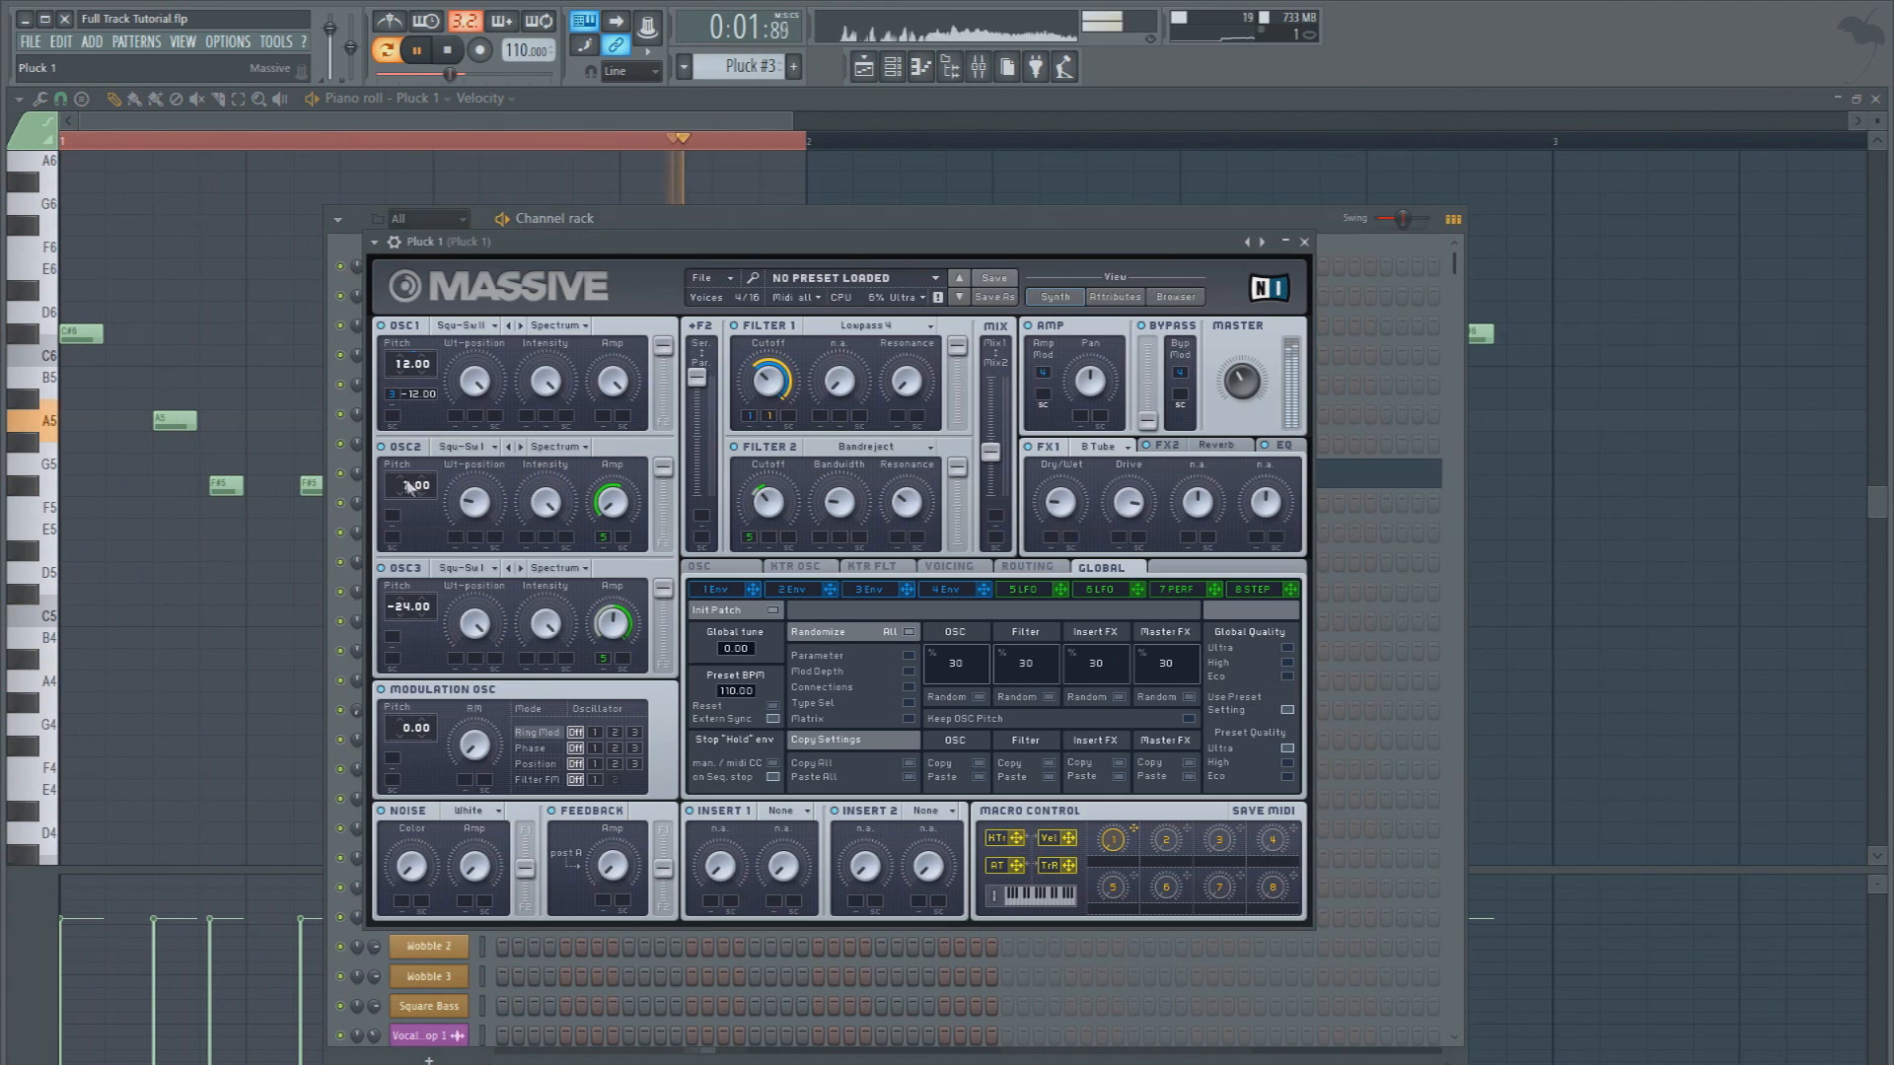
{"action": "double_click", "coordinate": [421, 396]}
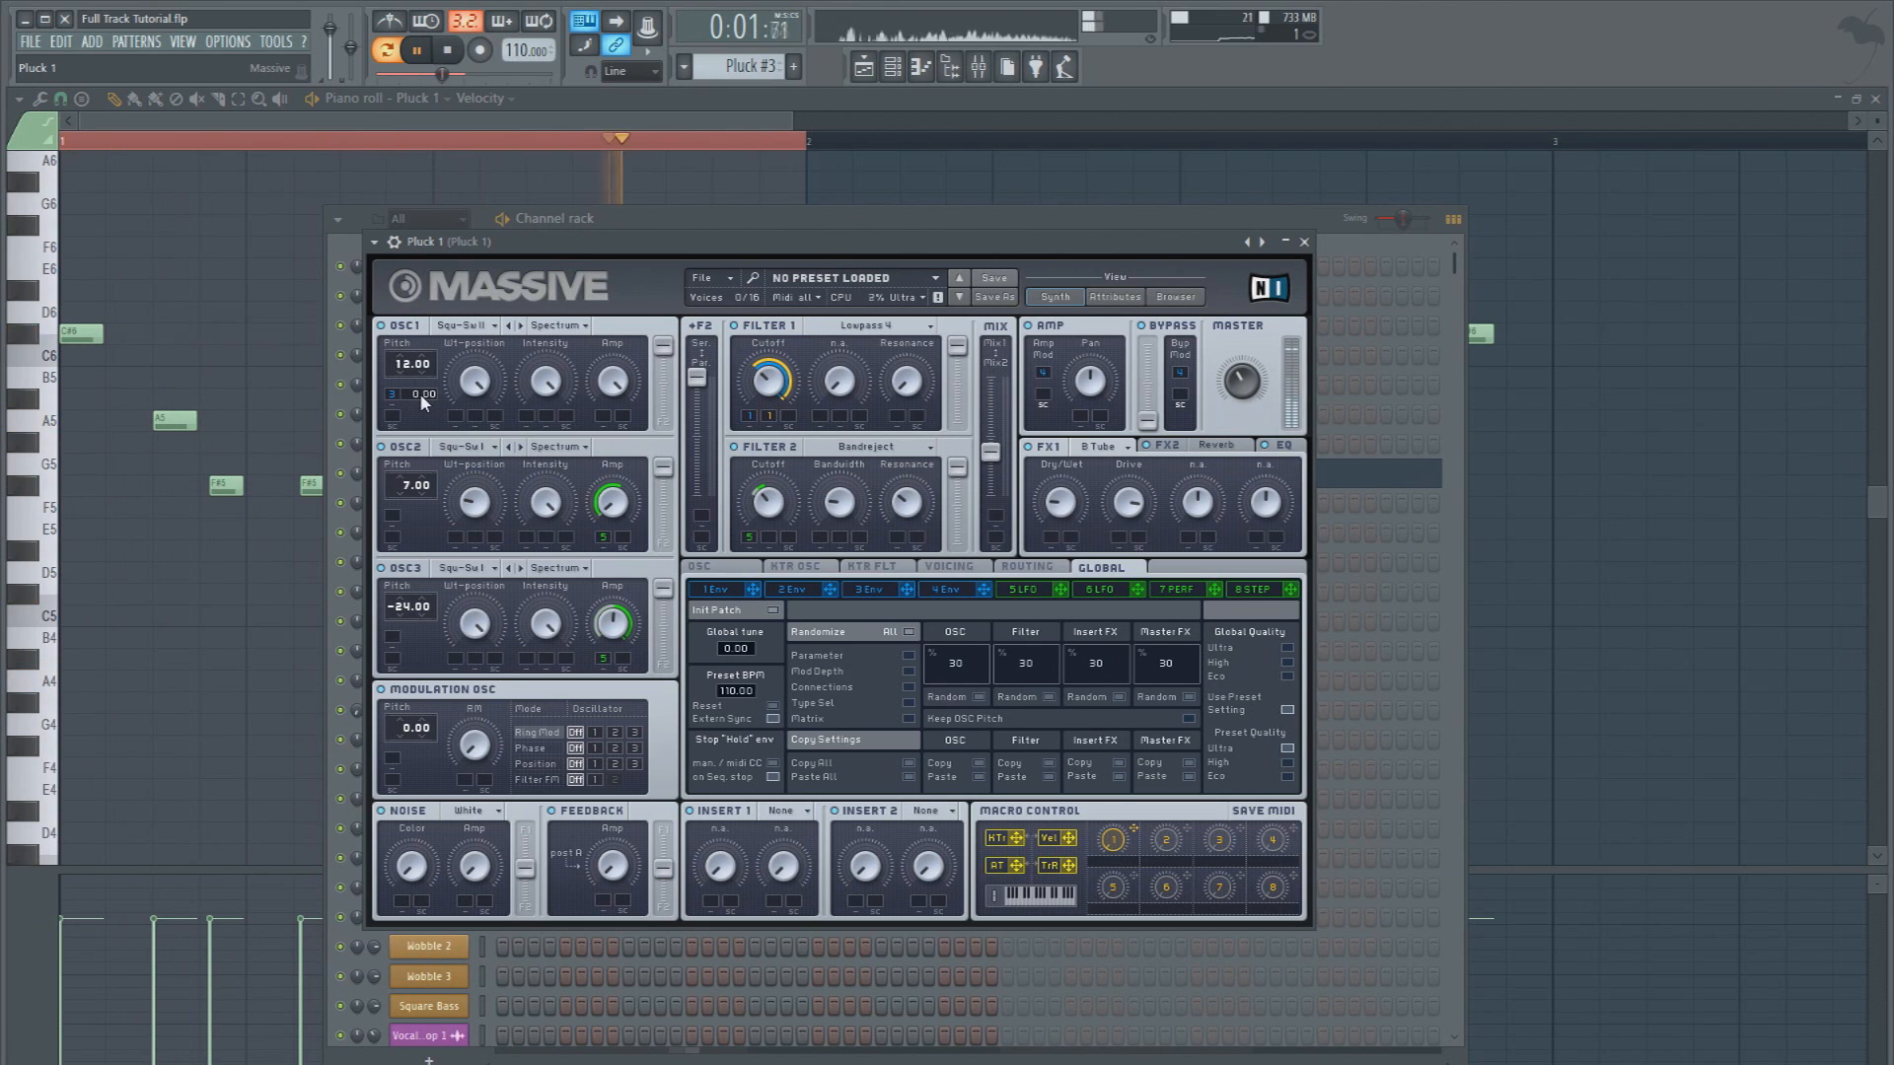
{"action": "left_click_drag", "start_coordinate": [423, 399], "coordinate": [424, 430]}
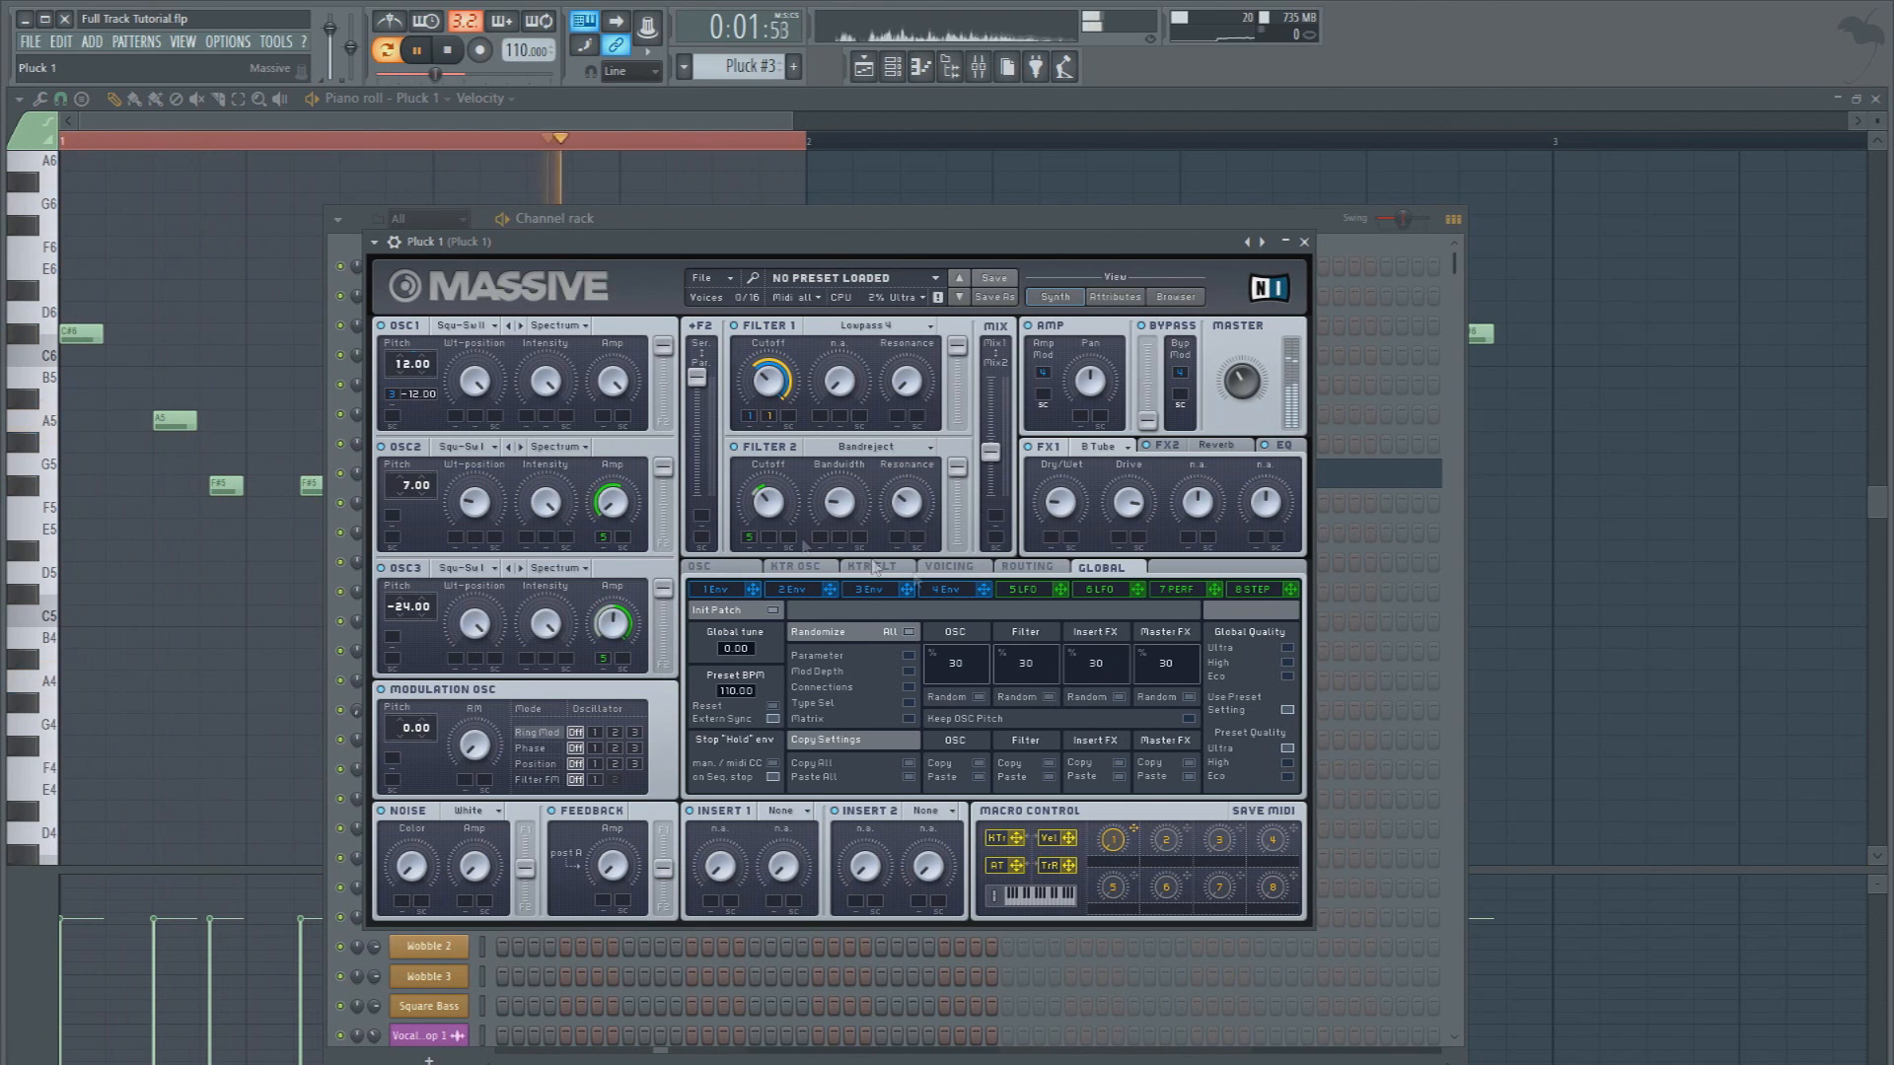
Adjust the decay time of envelope 3 in Pluck 1's Massive to about 0.153
{"action": "left_click", "coordinate": [862, 593]}
{"action": "left_click_drag", "start_coordinate": [908, 747], "coordinate": [915, 730]}
{"action": "left_click_drag", "start_coordinate": [912, 750], "coordinate": [913, 753]}
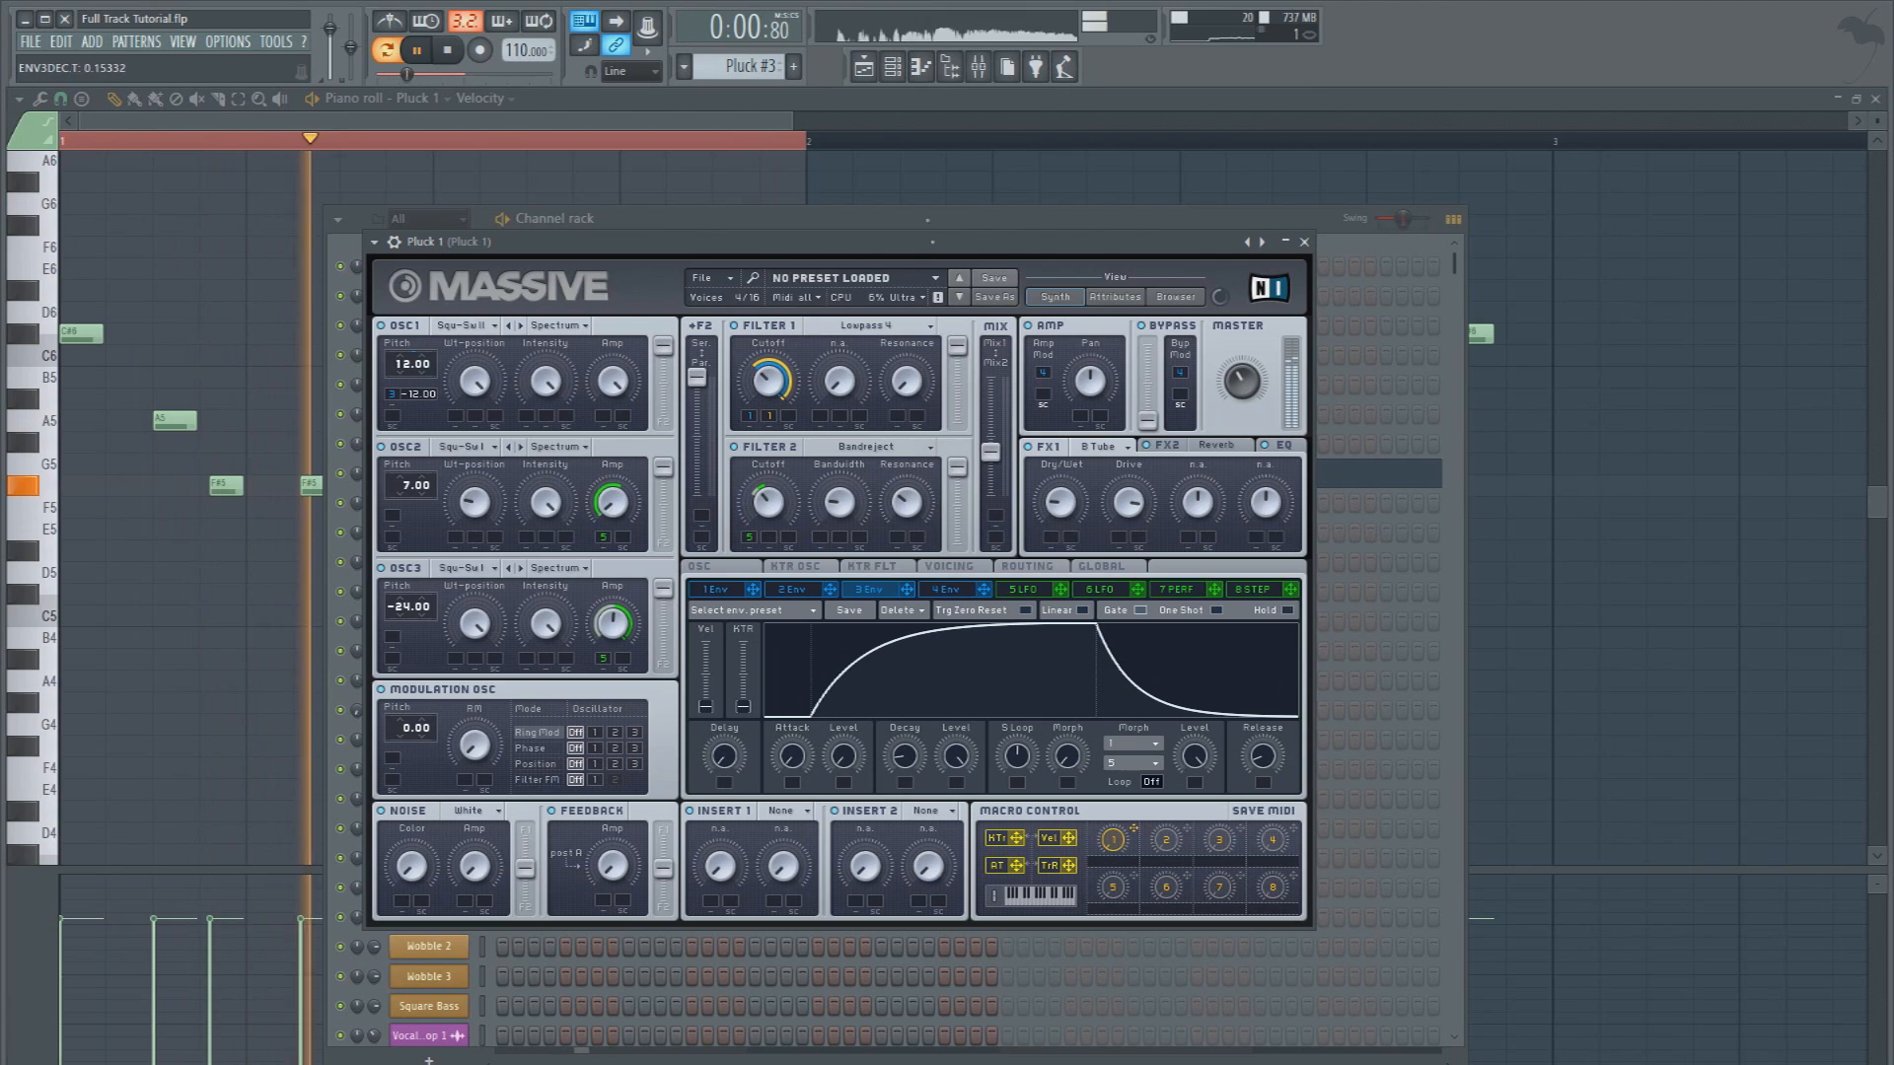
Play the playlist arrangement from bar 5 and again from bar 8
{"action": "left_click", "coordinate": [864, 66]}
{"action": "key", "text": "space"}
{"action": "left_click", "coordinate": [611, 144]}
{"action": "key", "text": "space"}
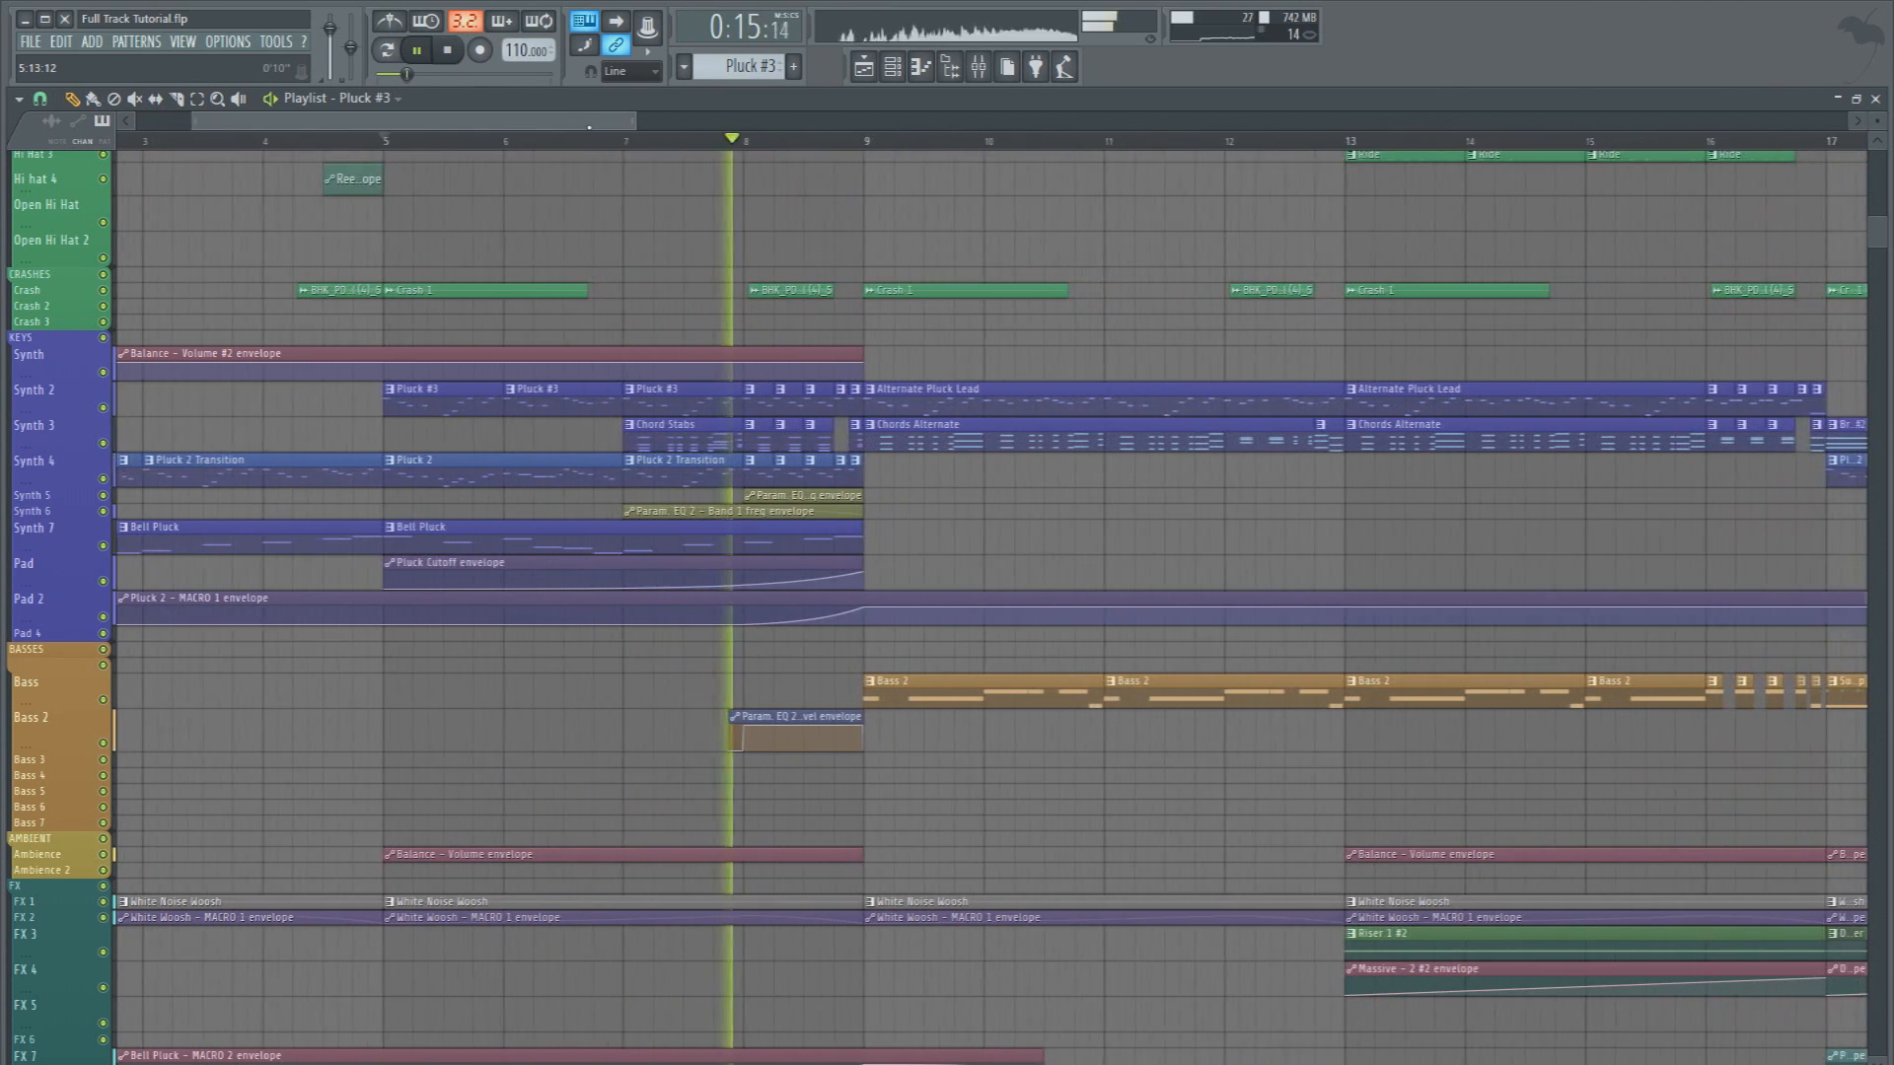
{"action": "scroll", "coordinate": [774, 427], "scroll_direction": "down", "scroll_amount": 4}
{"action": "left_click", "coordinate": [744, 139]}
Stop playback and open Fruity parametric EQ 2 on the Keys mixer track for inspection
{"action": "left_click", "coordinate": [978, 66]}
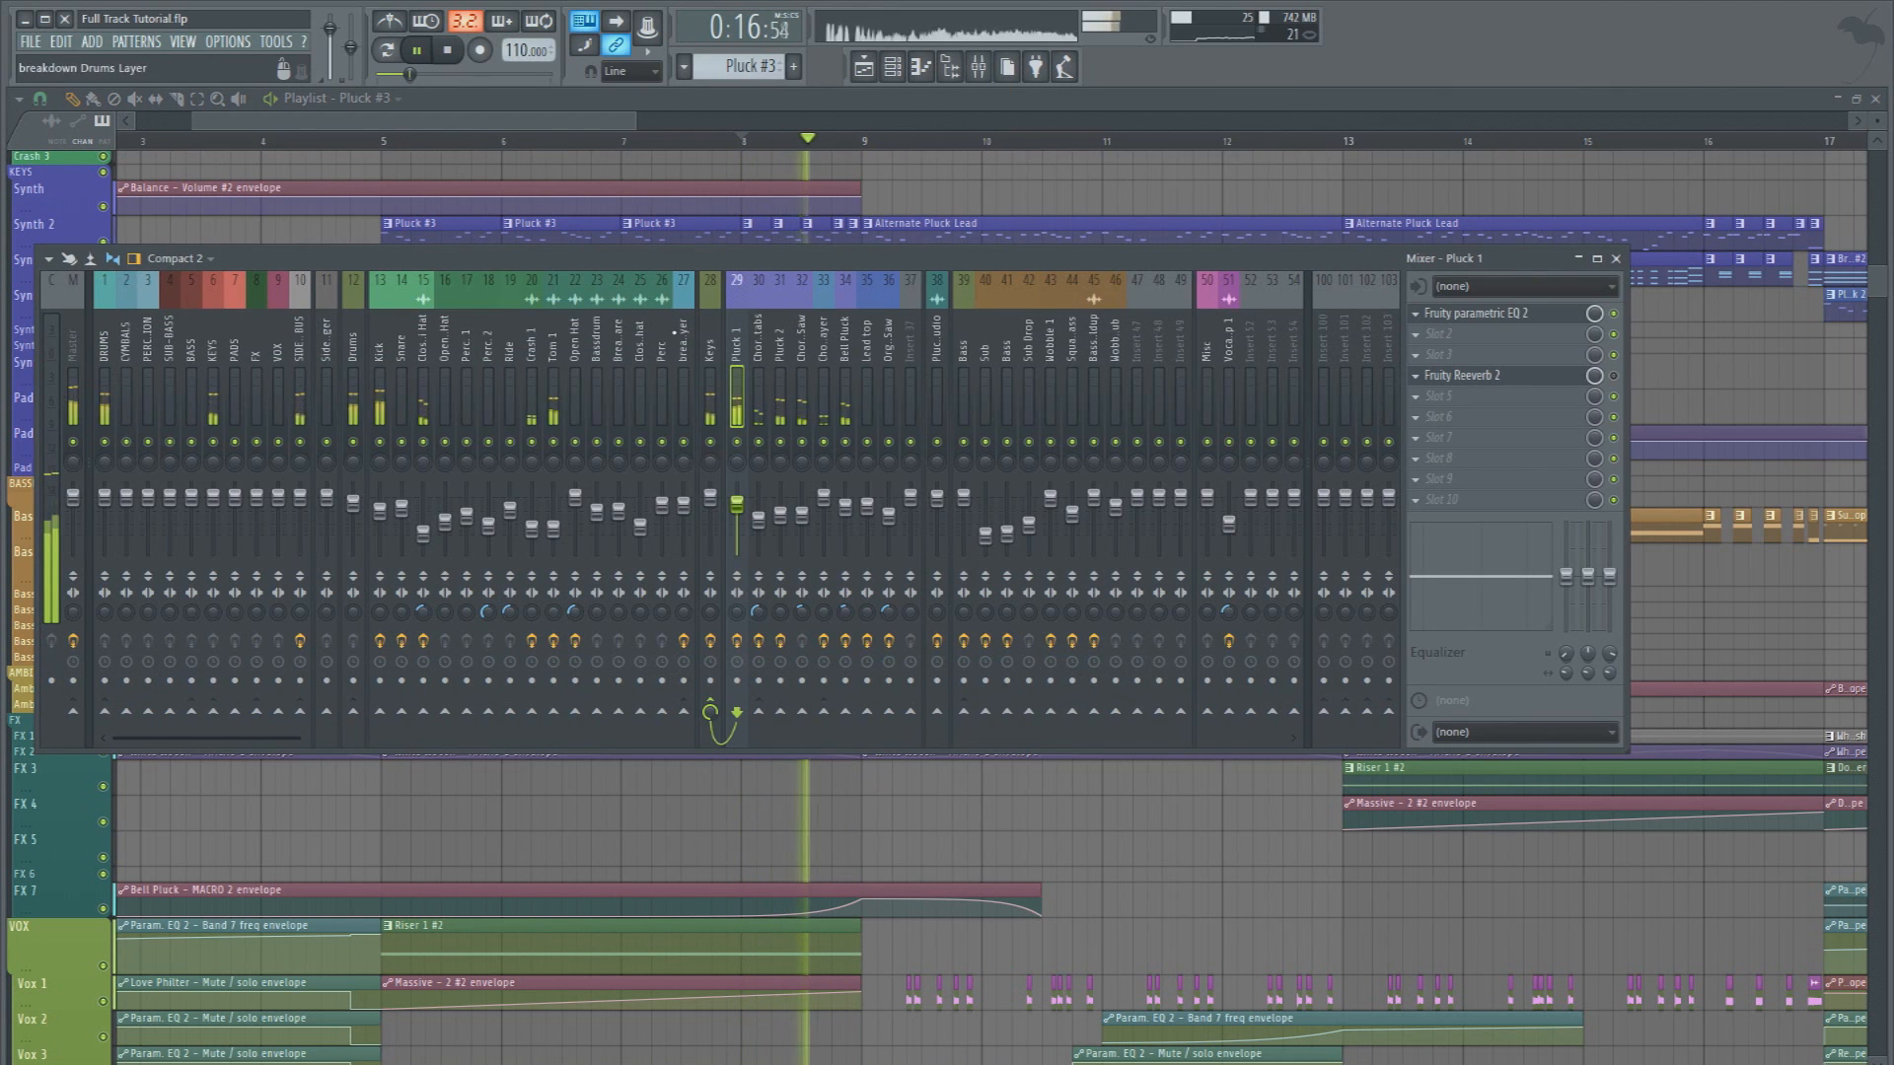
{"action": "key", "text": "space"}
{"action": "left_click", "coordinate": [712, 342]}
{"action": "left_click", "coordinate": [1498, 376]}
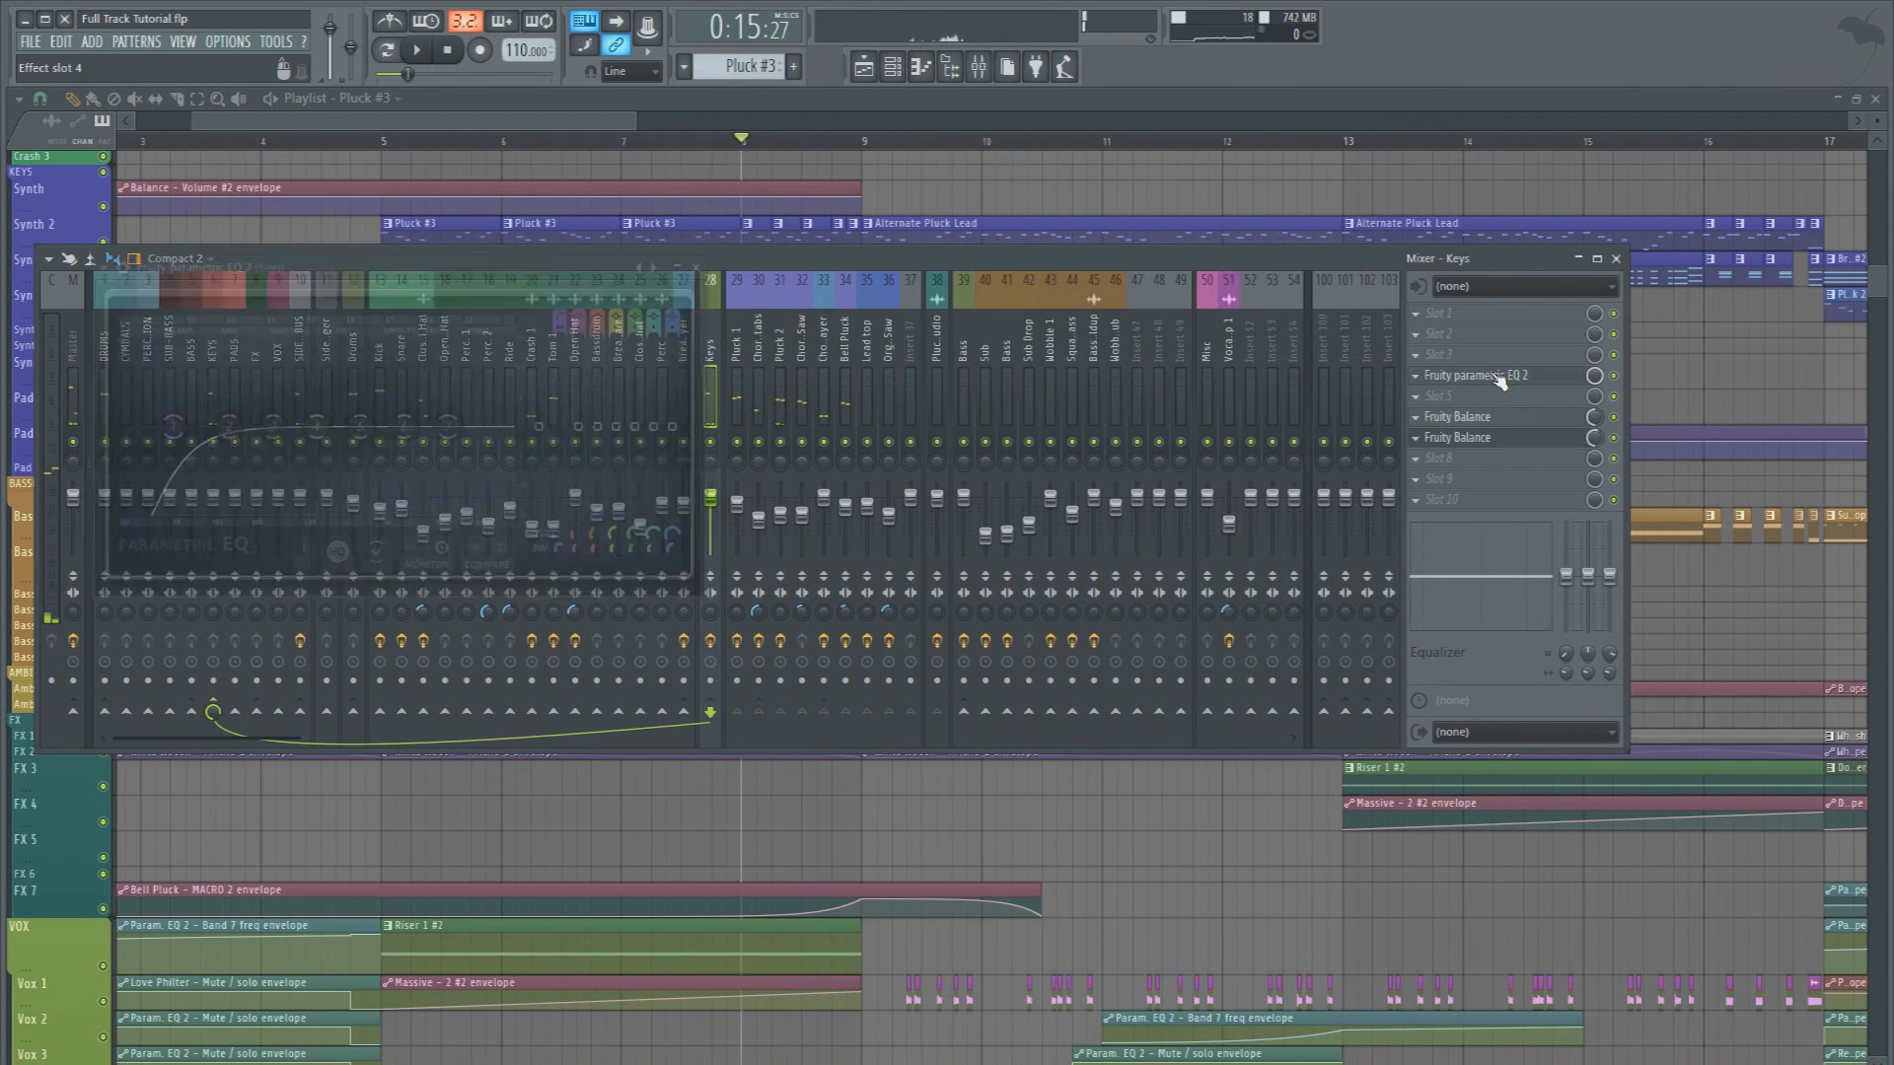
Play the arrangement from bar 8 with the Keys EQ open, and check the bass tracks' levels in the mixer
{"action": "key", "text": "space"}
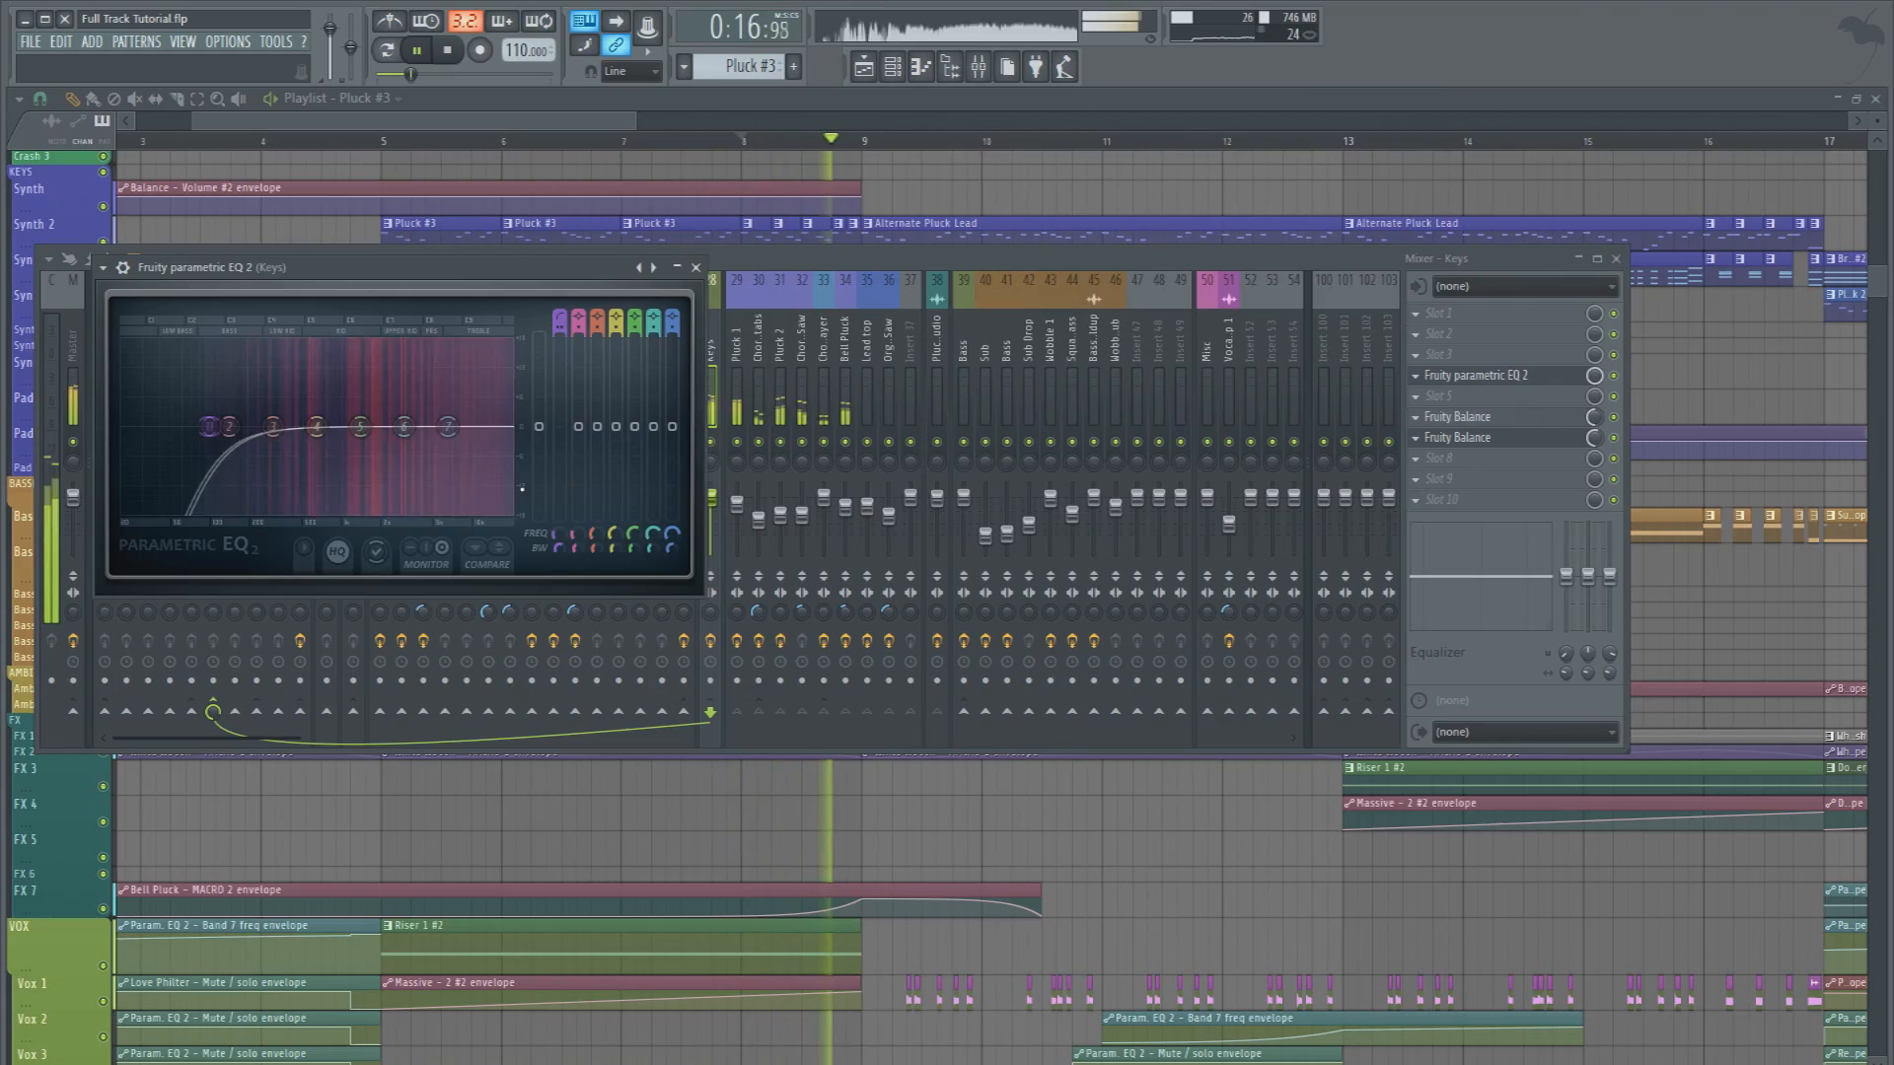
{"action": "right_click", "coordinate": [984, 789]}
{"action": "scroll", "coordinate": [1009, 806], "scroll_direction": "down", "scroll_amount": 1}
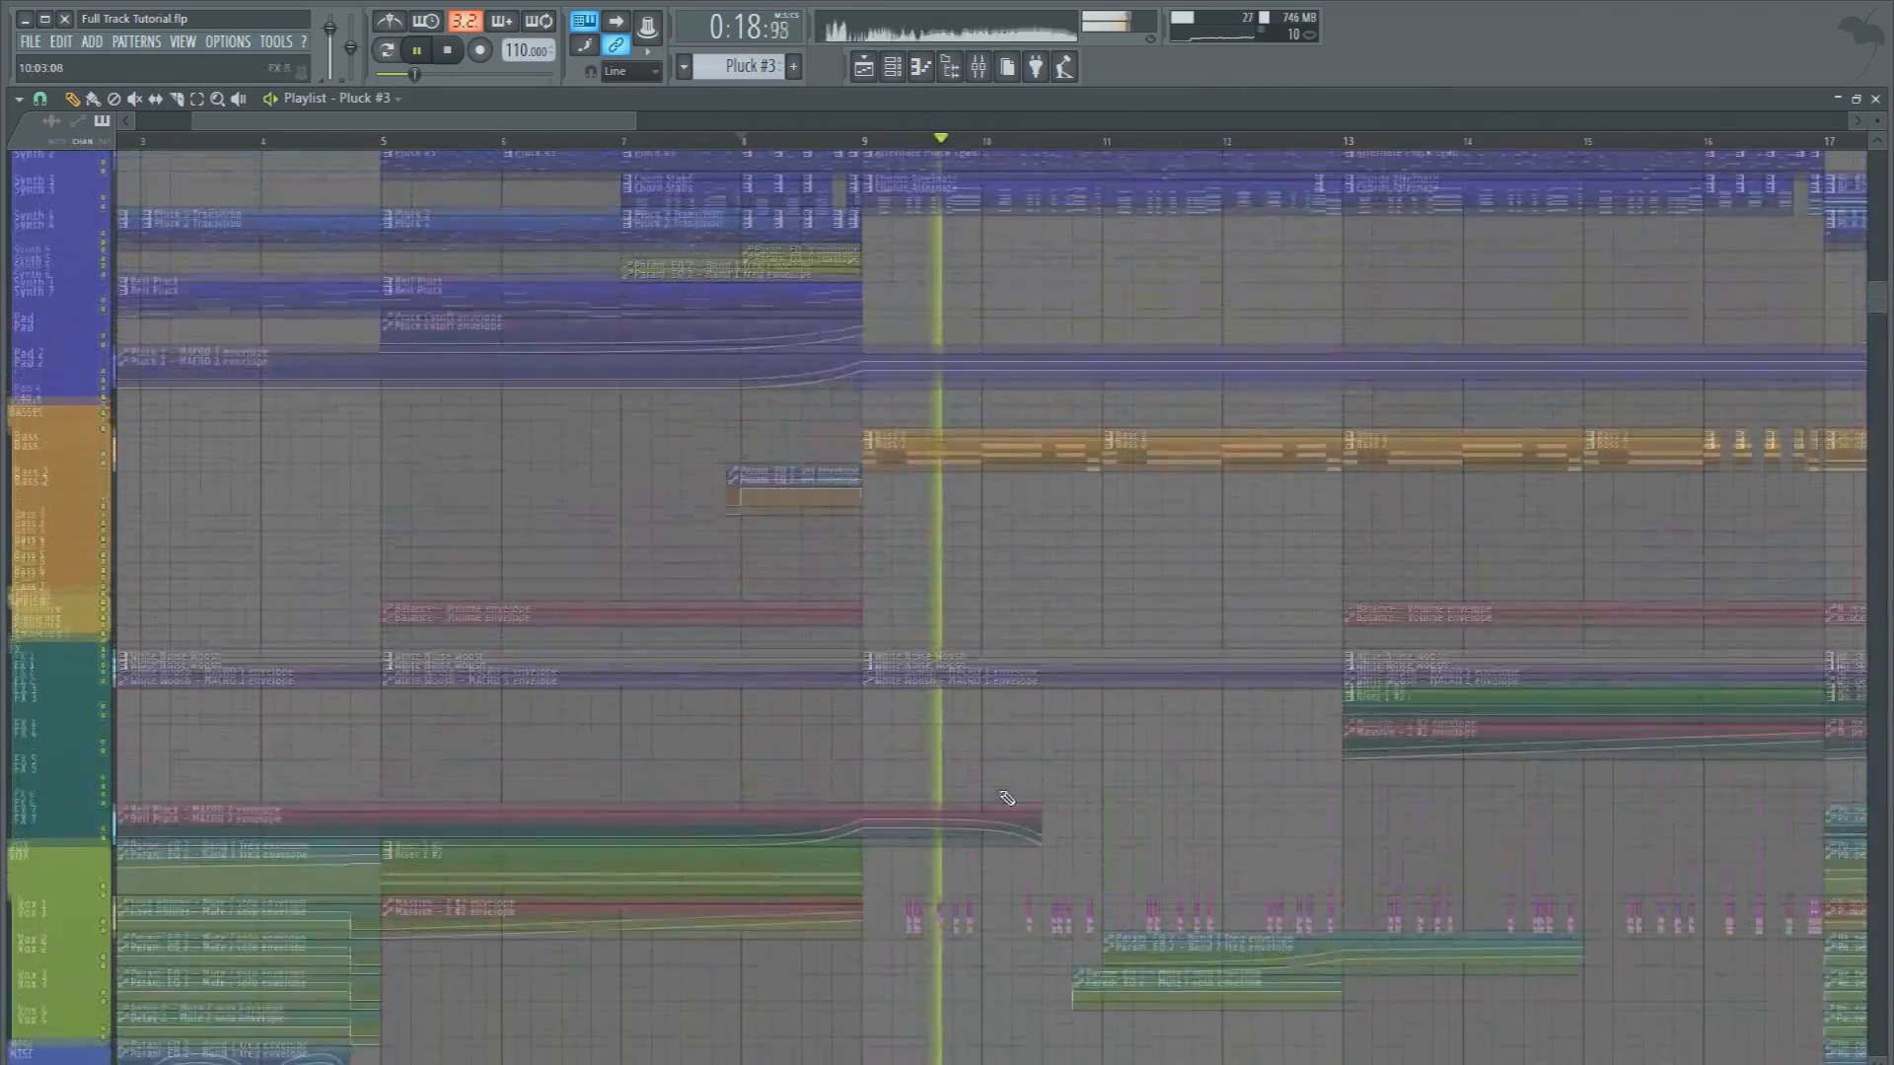
{"action": "key", "text": "F9"}
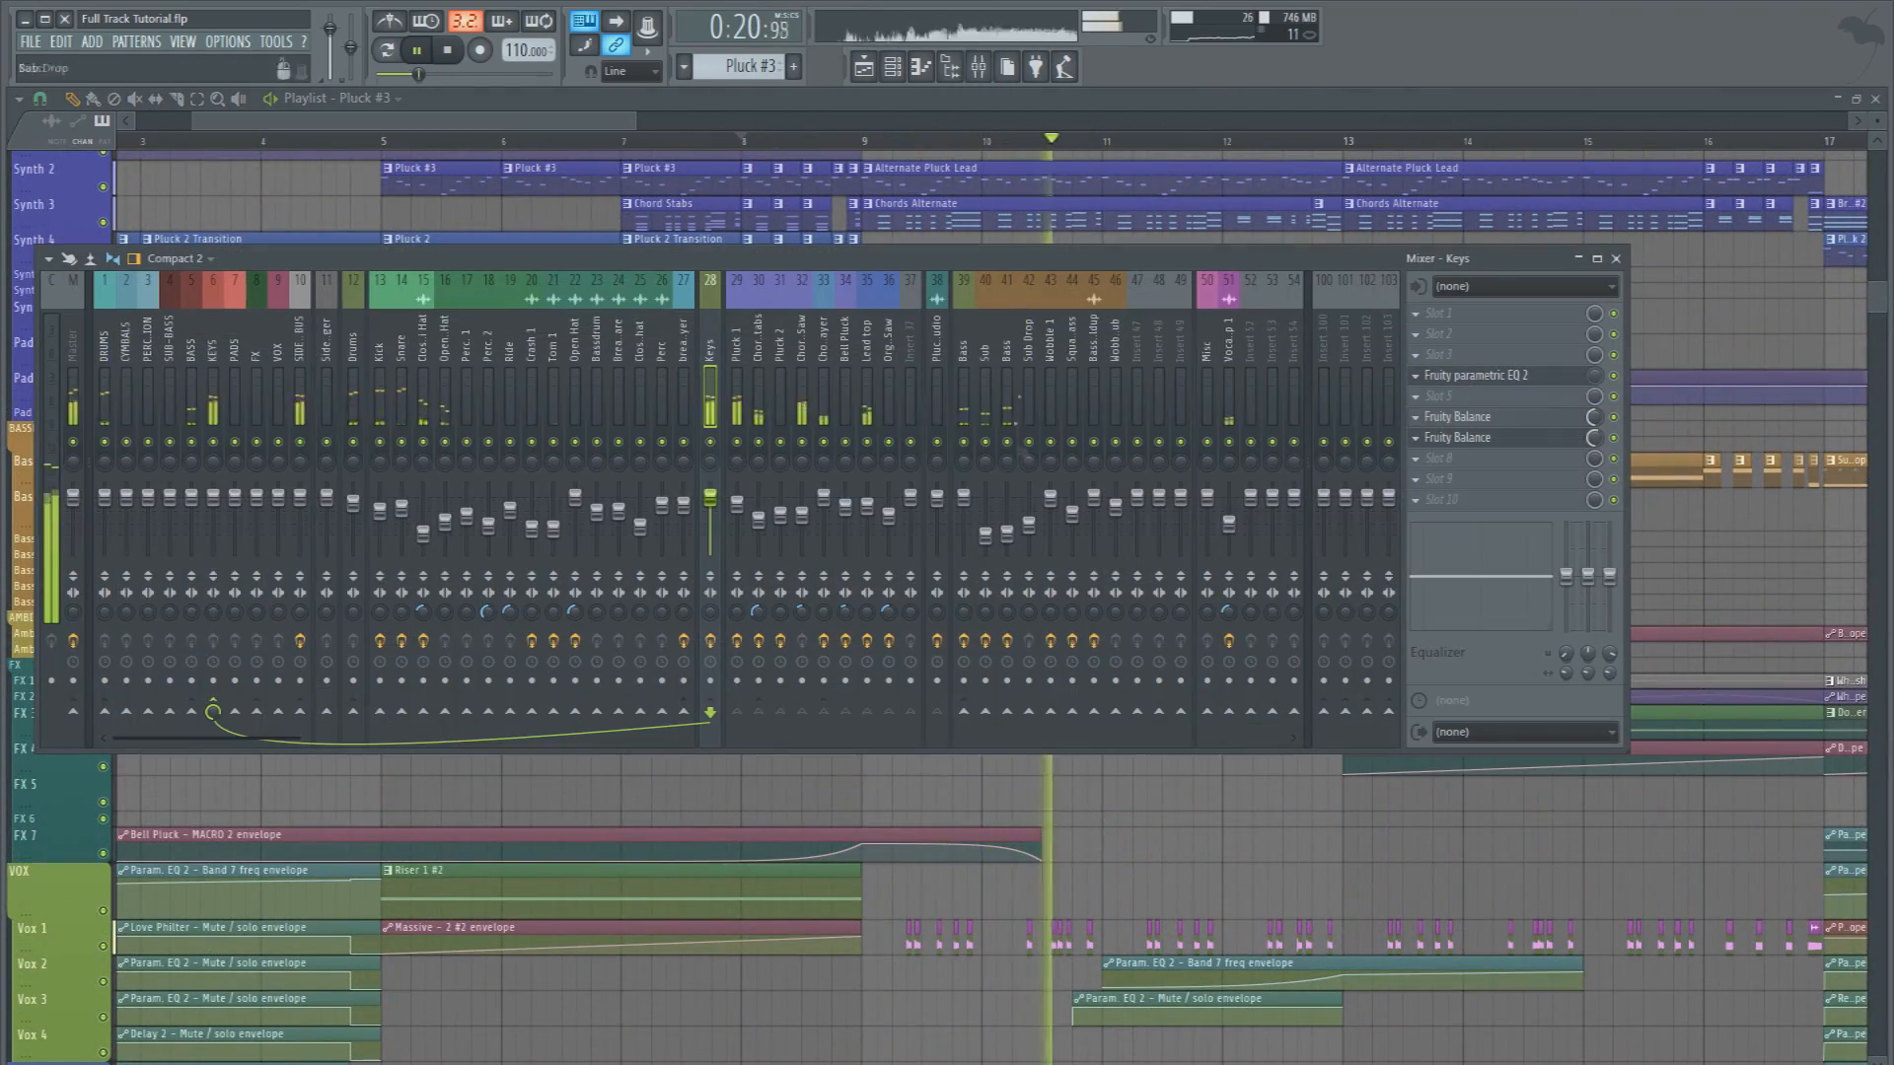
{"action": "left_click", "coordinate": [1007, 534]}
{"action": "key", "text": "F9"}
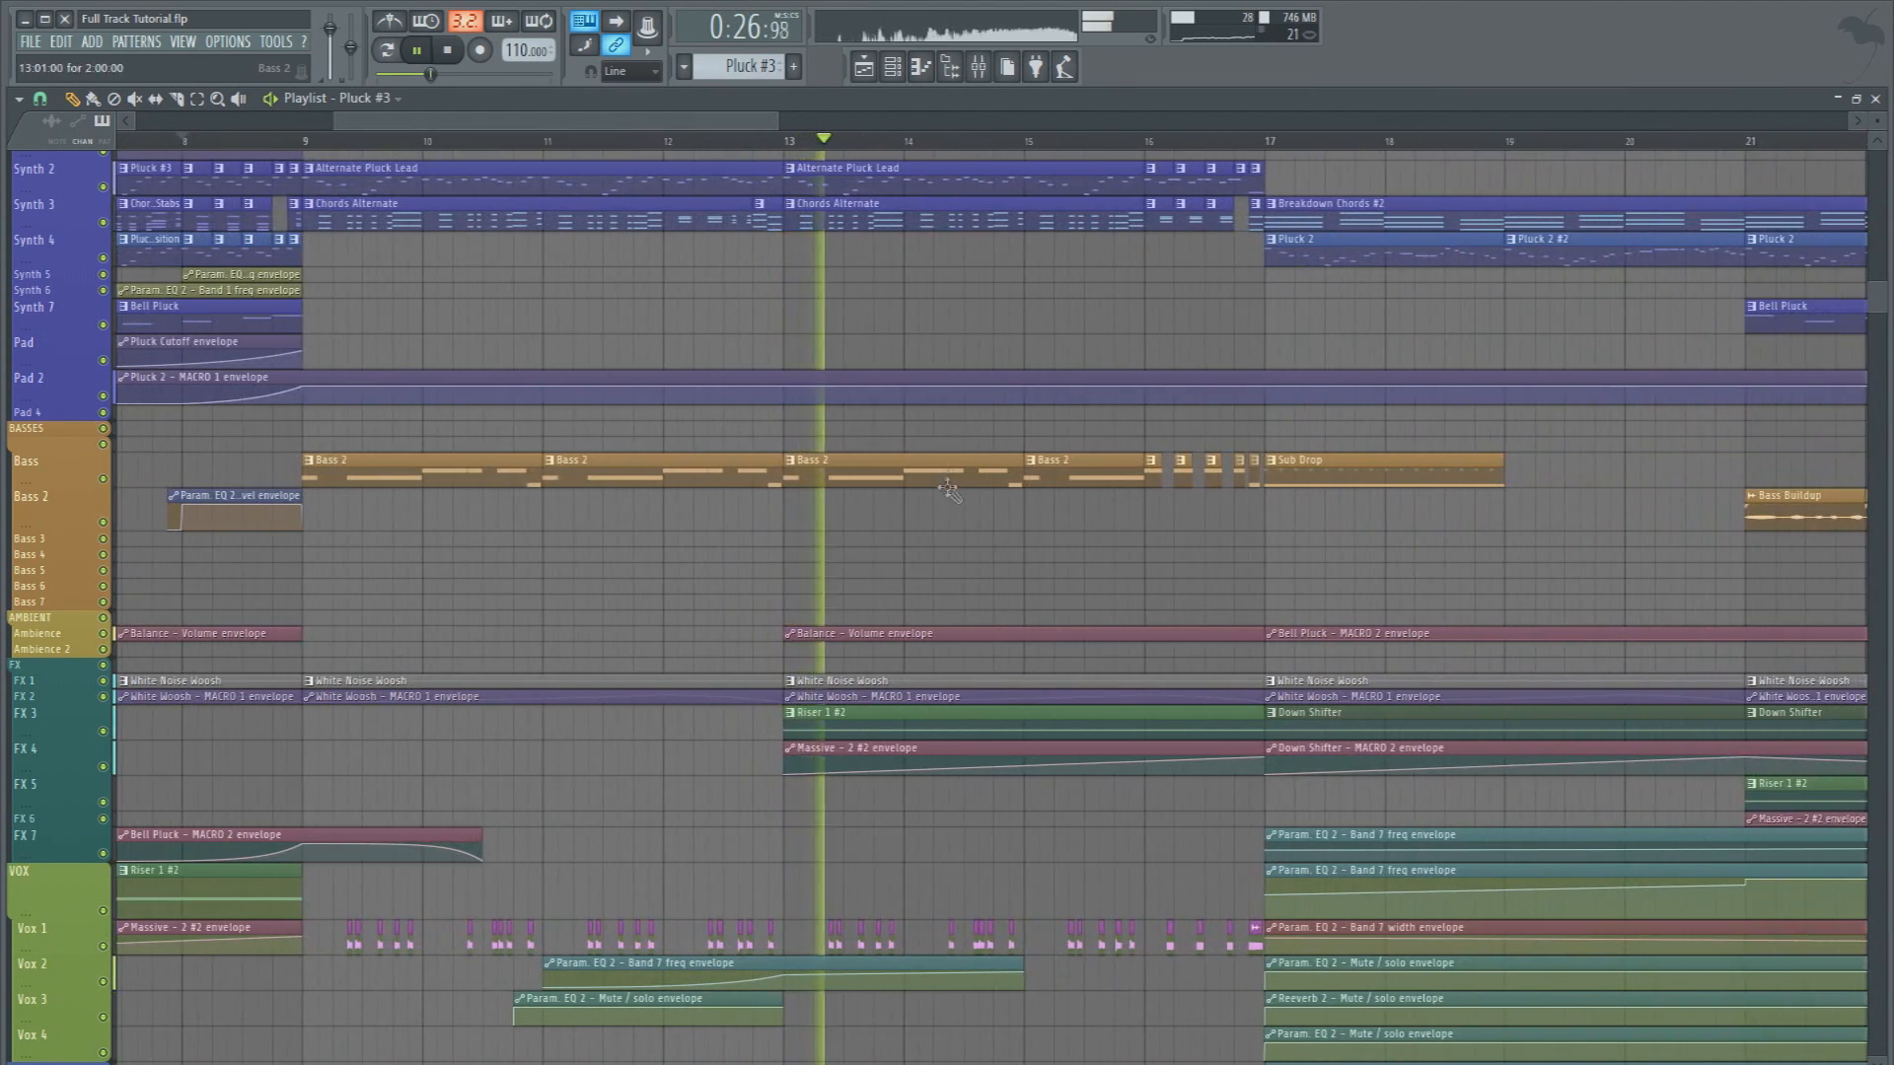
Follow the playback from bar 13 into bar 18, examining the vox, FX, bass and synth clips in the playlist
{"action": "scroll", "coordinate": [954, 510], "scroll_direction": "down", "scroll_amount": 3}
{"action": "scroll", "coordinate": [954, 510], "scroll_direction": "down", "scroll_amount": 8}
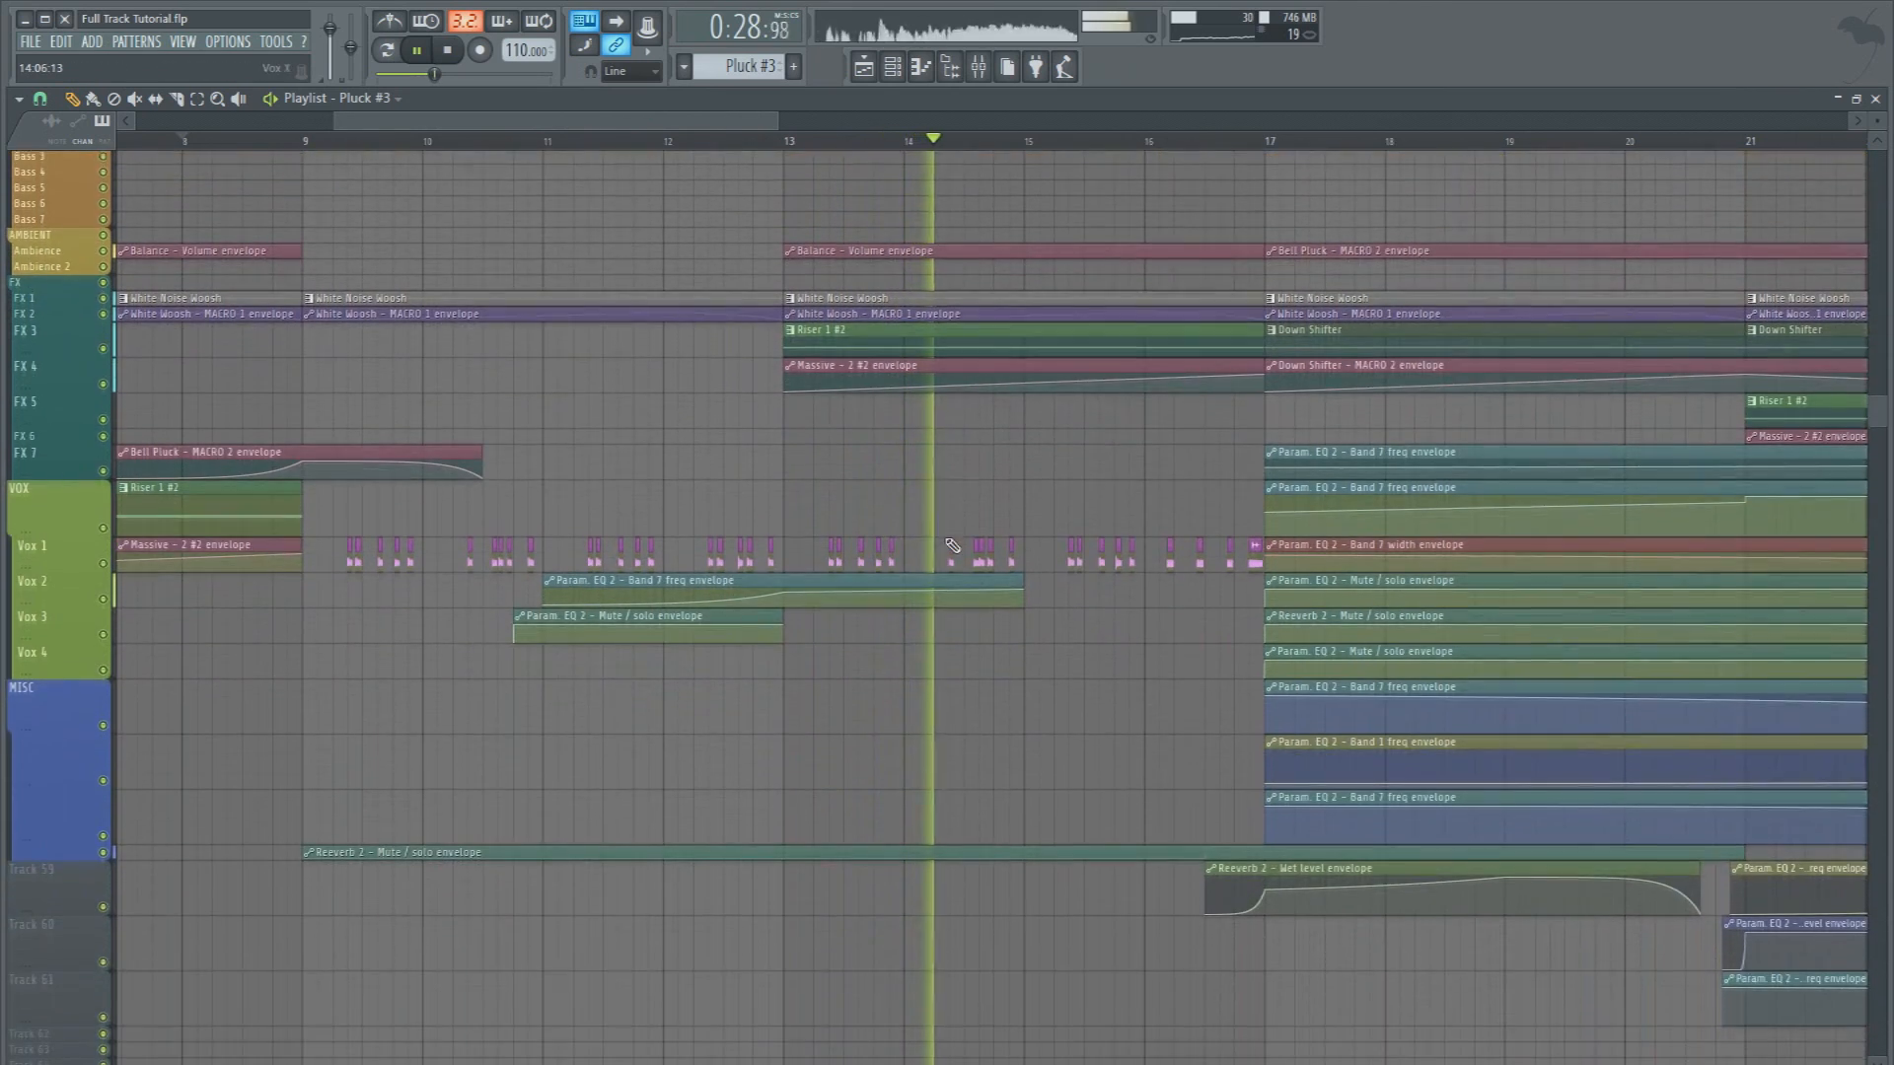
{"action": "scroll", "coordinate": [1046, 528], "scroll_direction": "up", "scroll_amount": 11}
{"action": "scroll", "coordinate": [1300, 146], "scroll_direction": "up", "scroll_amount": 5}
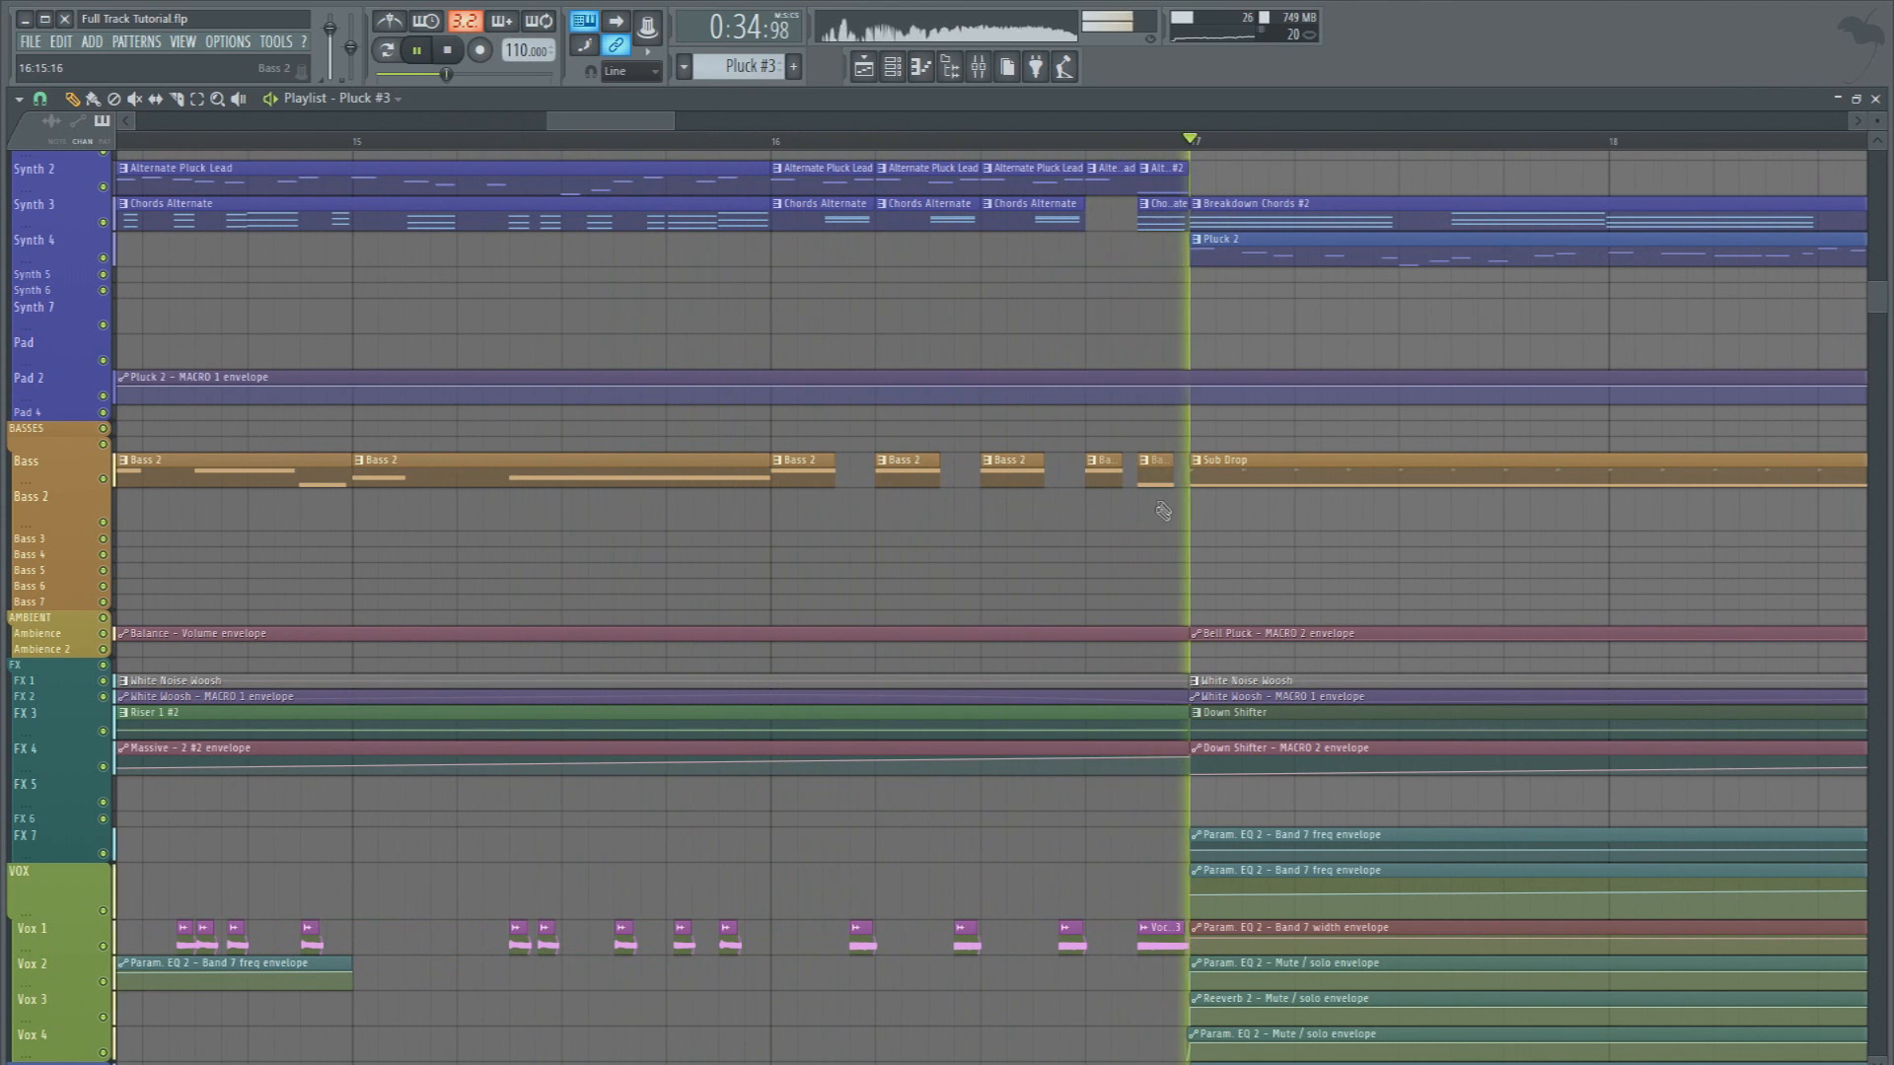
{"action": "scroll", "coordinate": [1003, 141], "scroll_direction": "down", "scroll_amount": 1}
{"action": "scroll", "coordinate": [1003, 141], "scroll_direction": "down", "scroll_amount": 3}
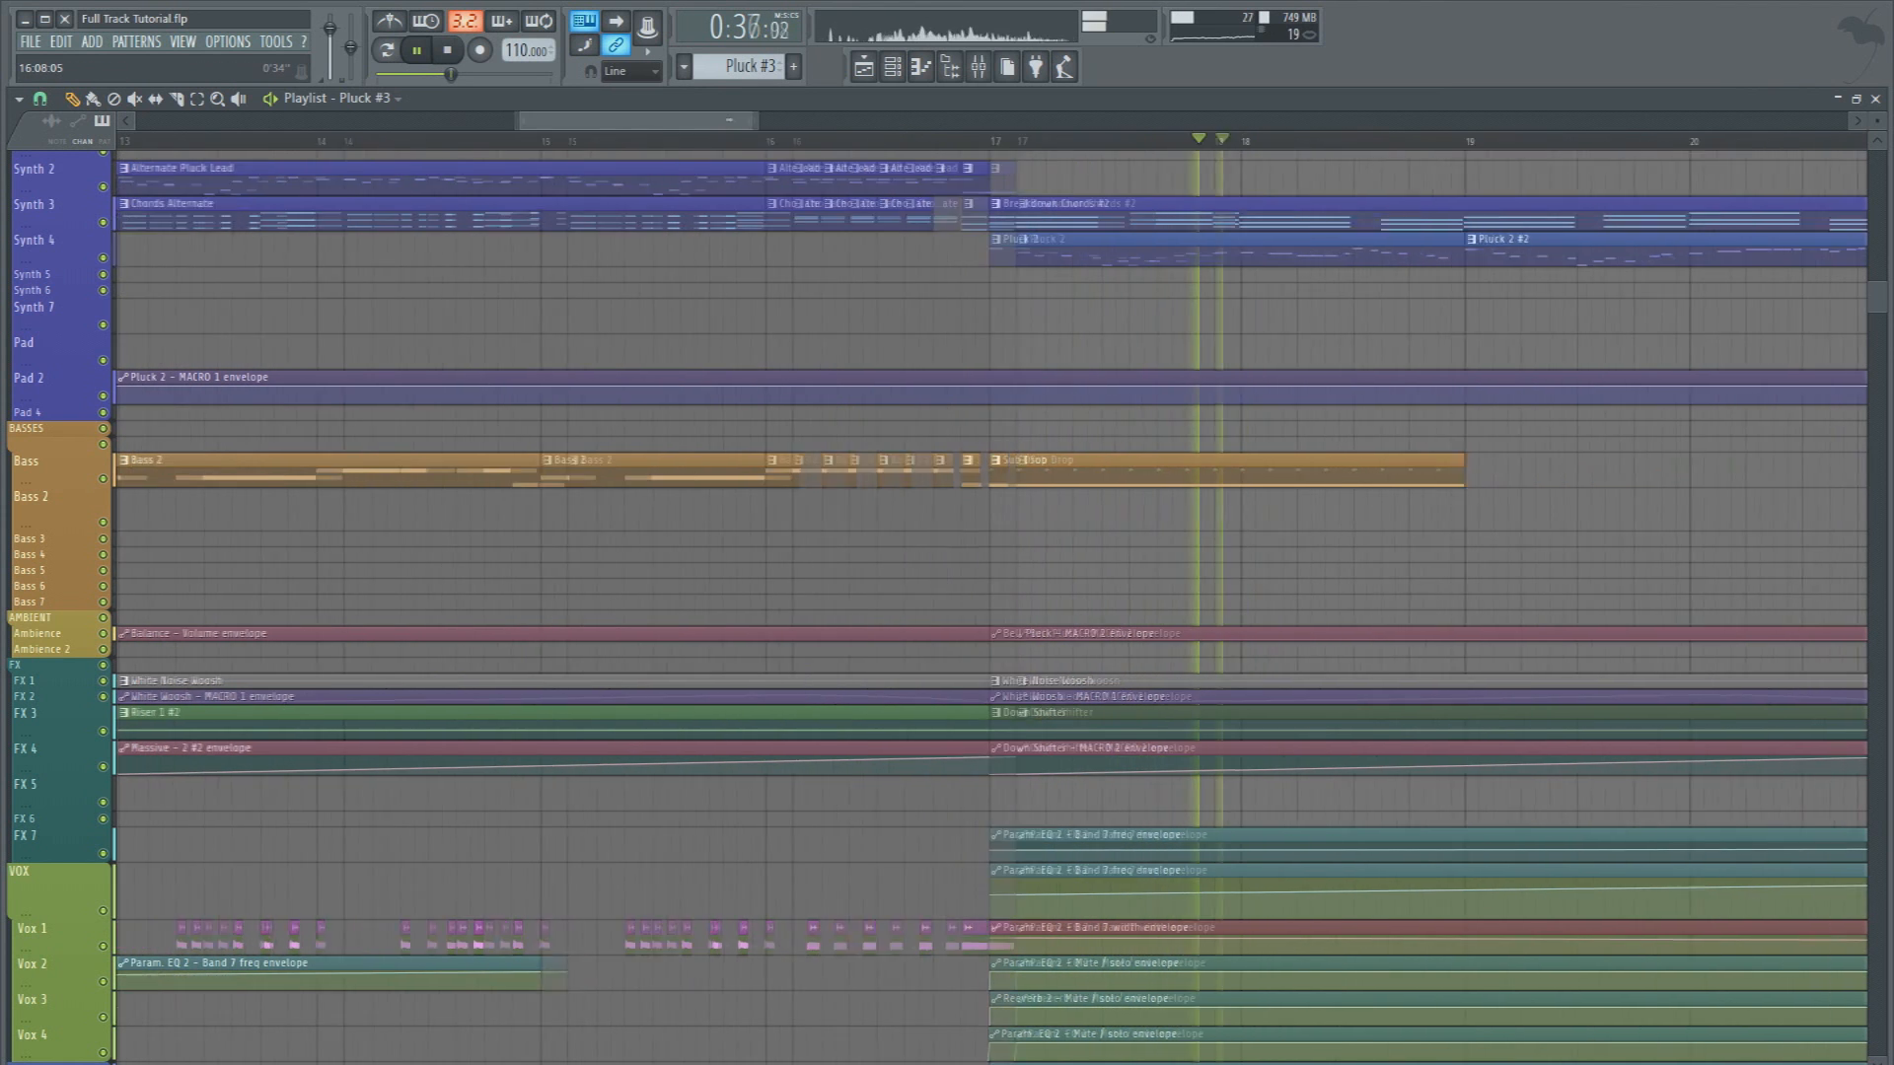
{"action": "scroll", "coordinate": [975, 323], "scroll_direction": "down", "scroll_amount": 3}
{"action": "scroll", "coordinate": [981, 337], "scroll_direction": "up", "scroll_amount": 3}
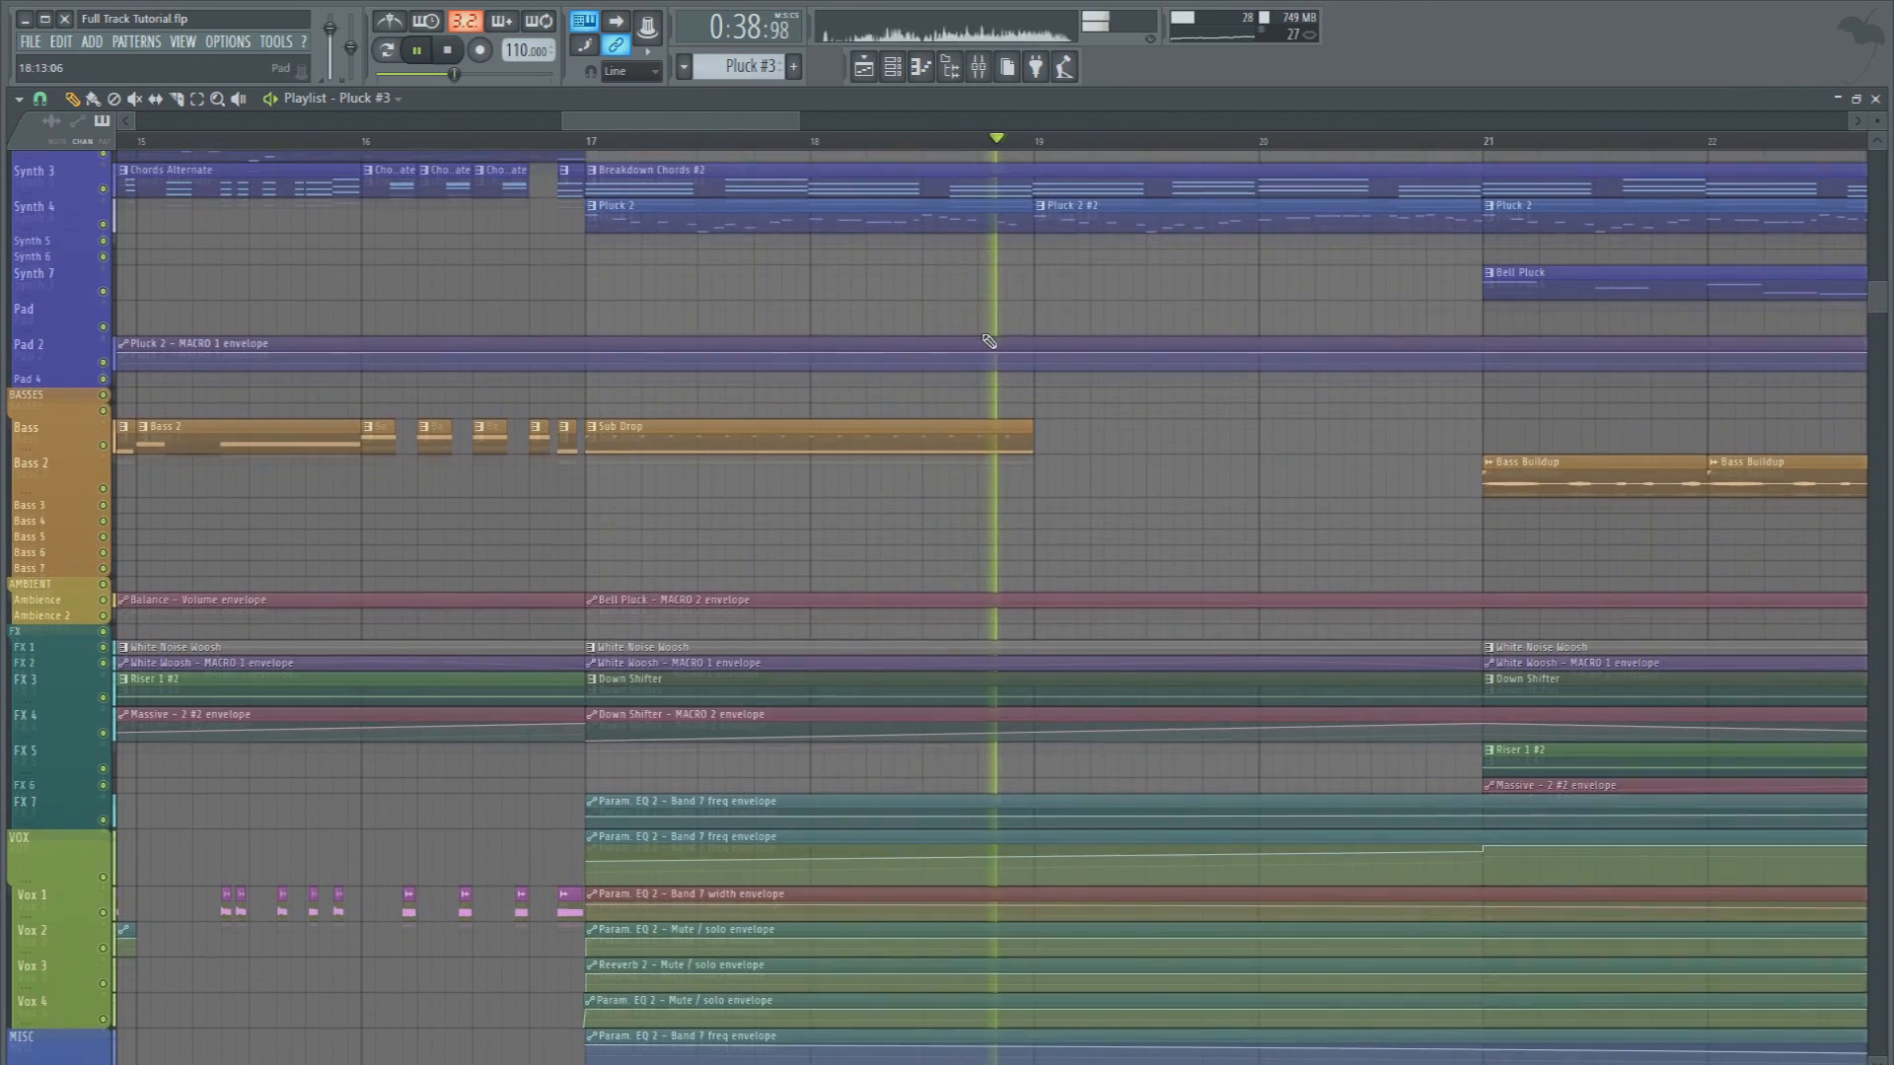
Inspect the notes of the Pluck 2 and Pluck 2 #2 patterns, returning to the playlist after each
{"action": "double_click", "coordinate": [925, 253]}
{"action": "scroll", "coordinate": [872, 141], "scroll_direction": "down", "scroll_amount": 4}
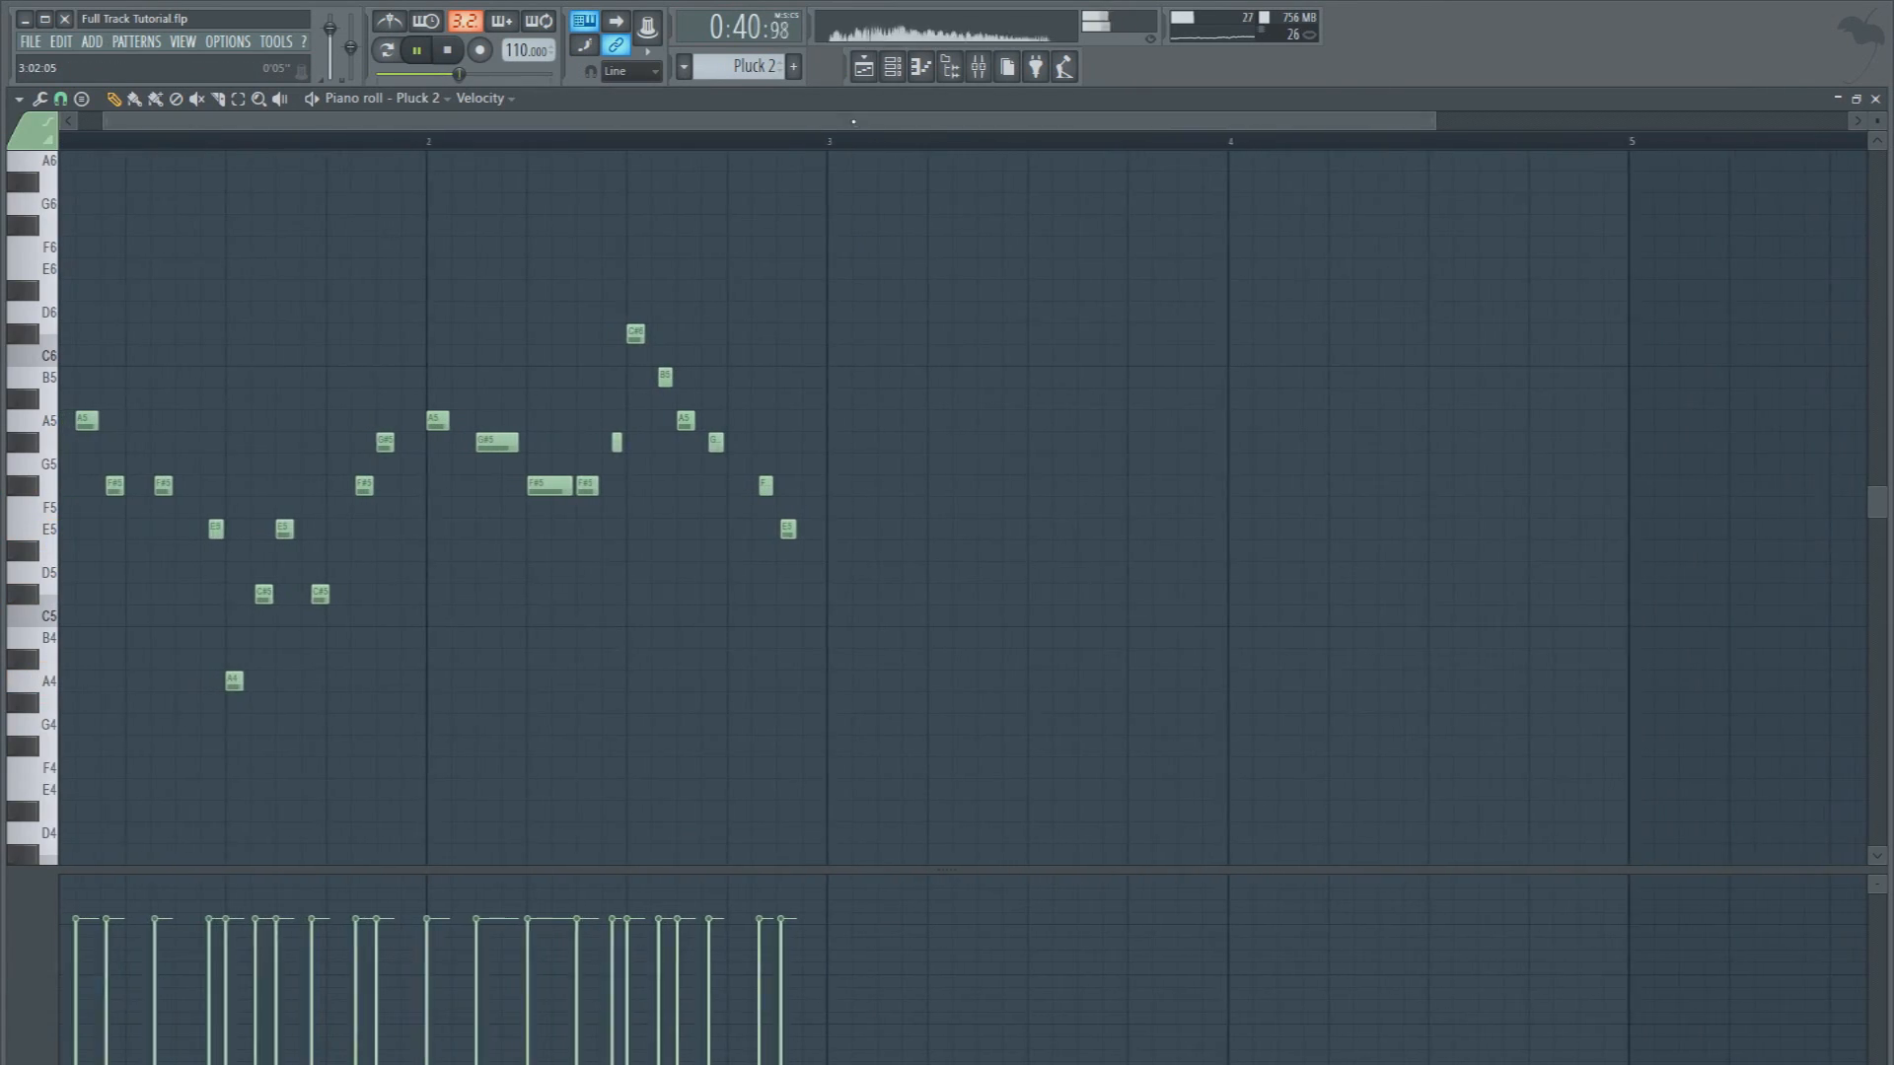
{"action": "left_click", "coordinate": [863, 69]}
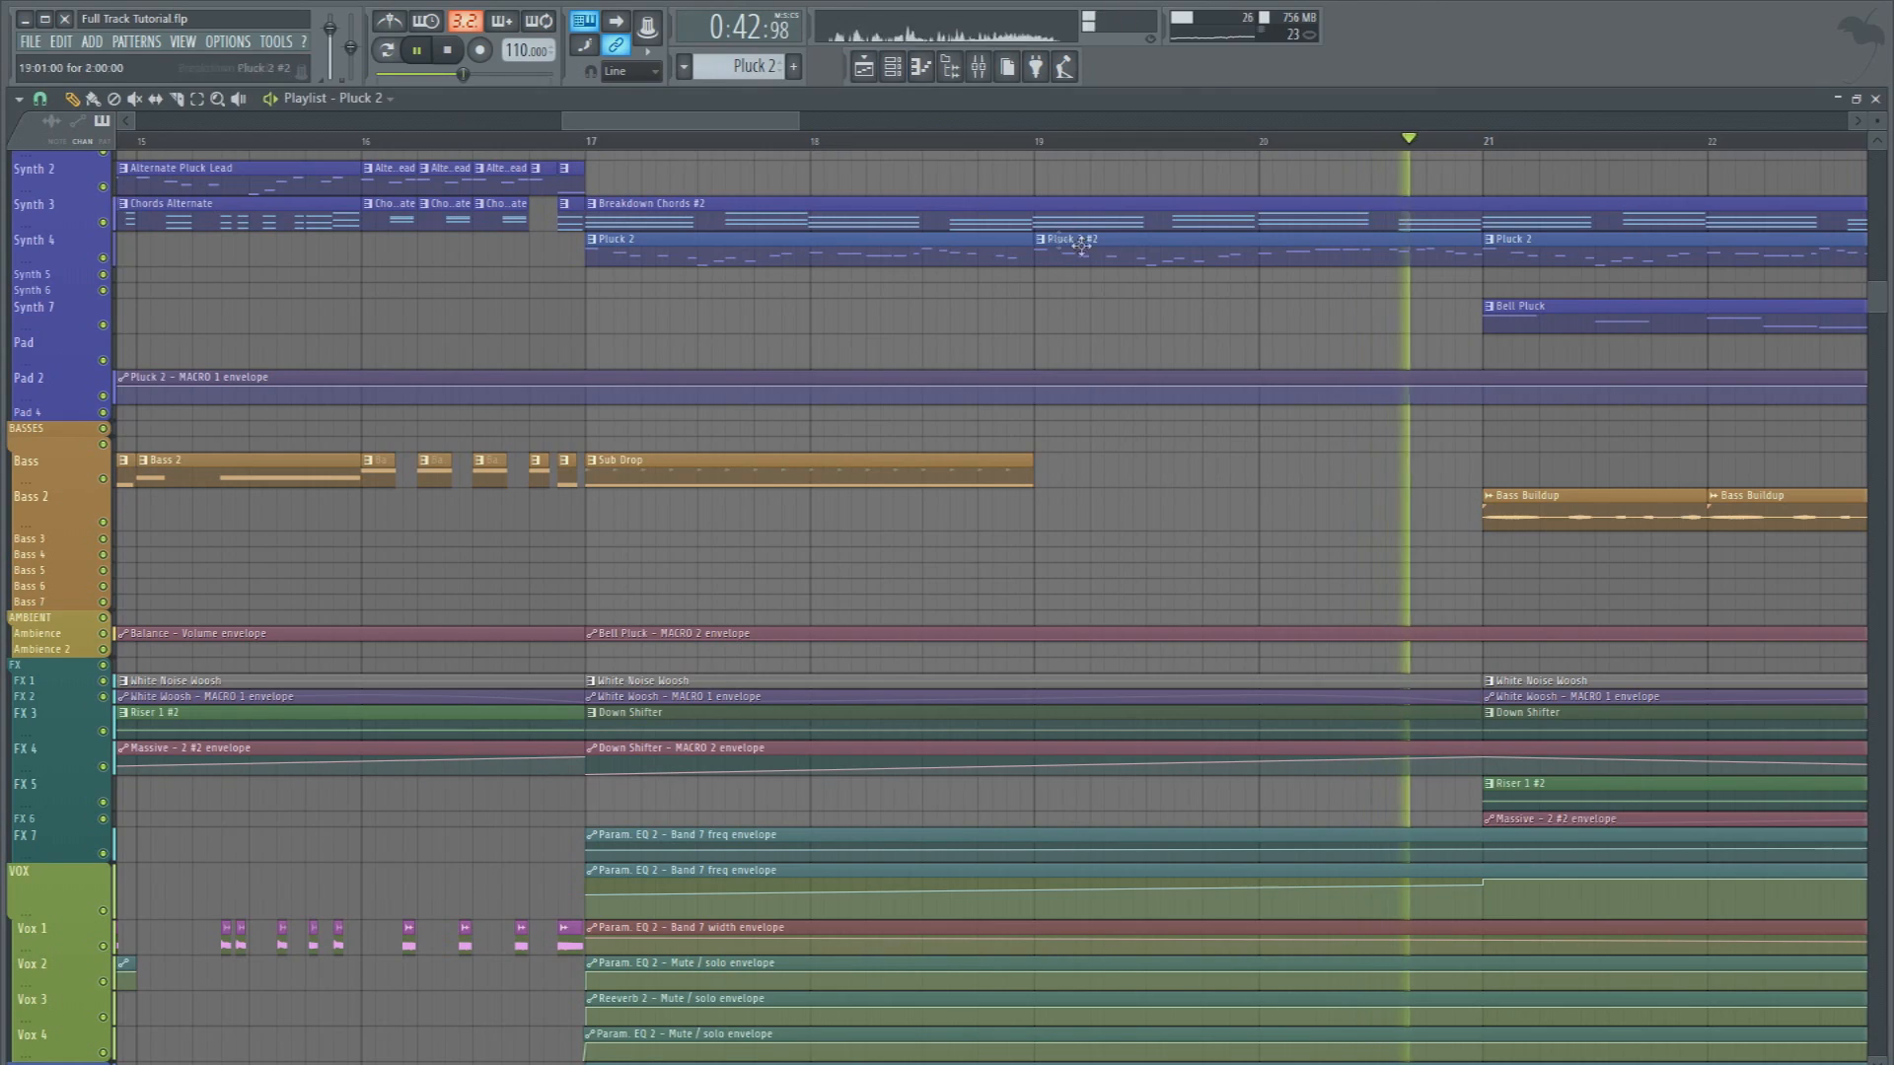
{"action": "double_click", "coordinate": [1140, 245]}
{"action": "left_click", "coordinate": [889, 71]}
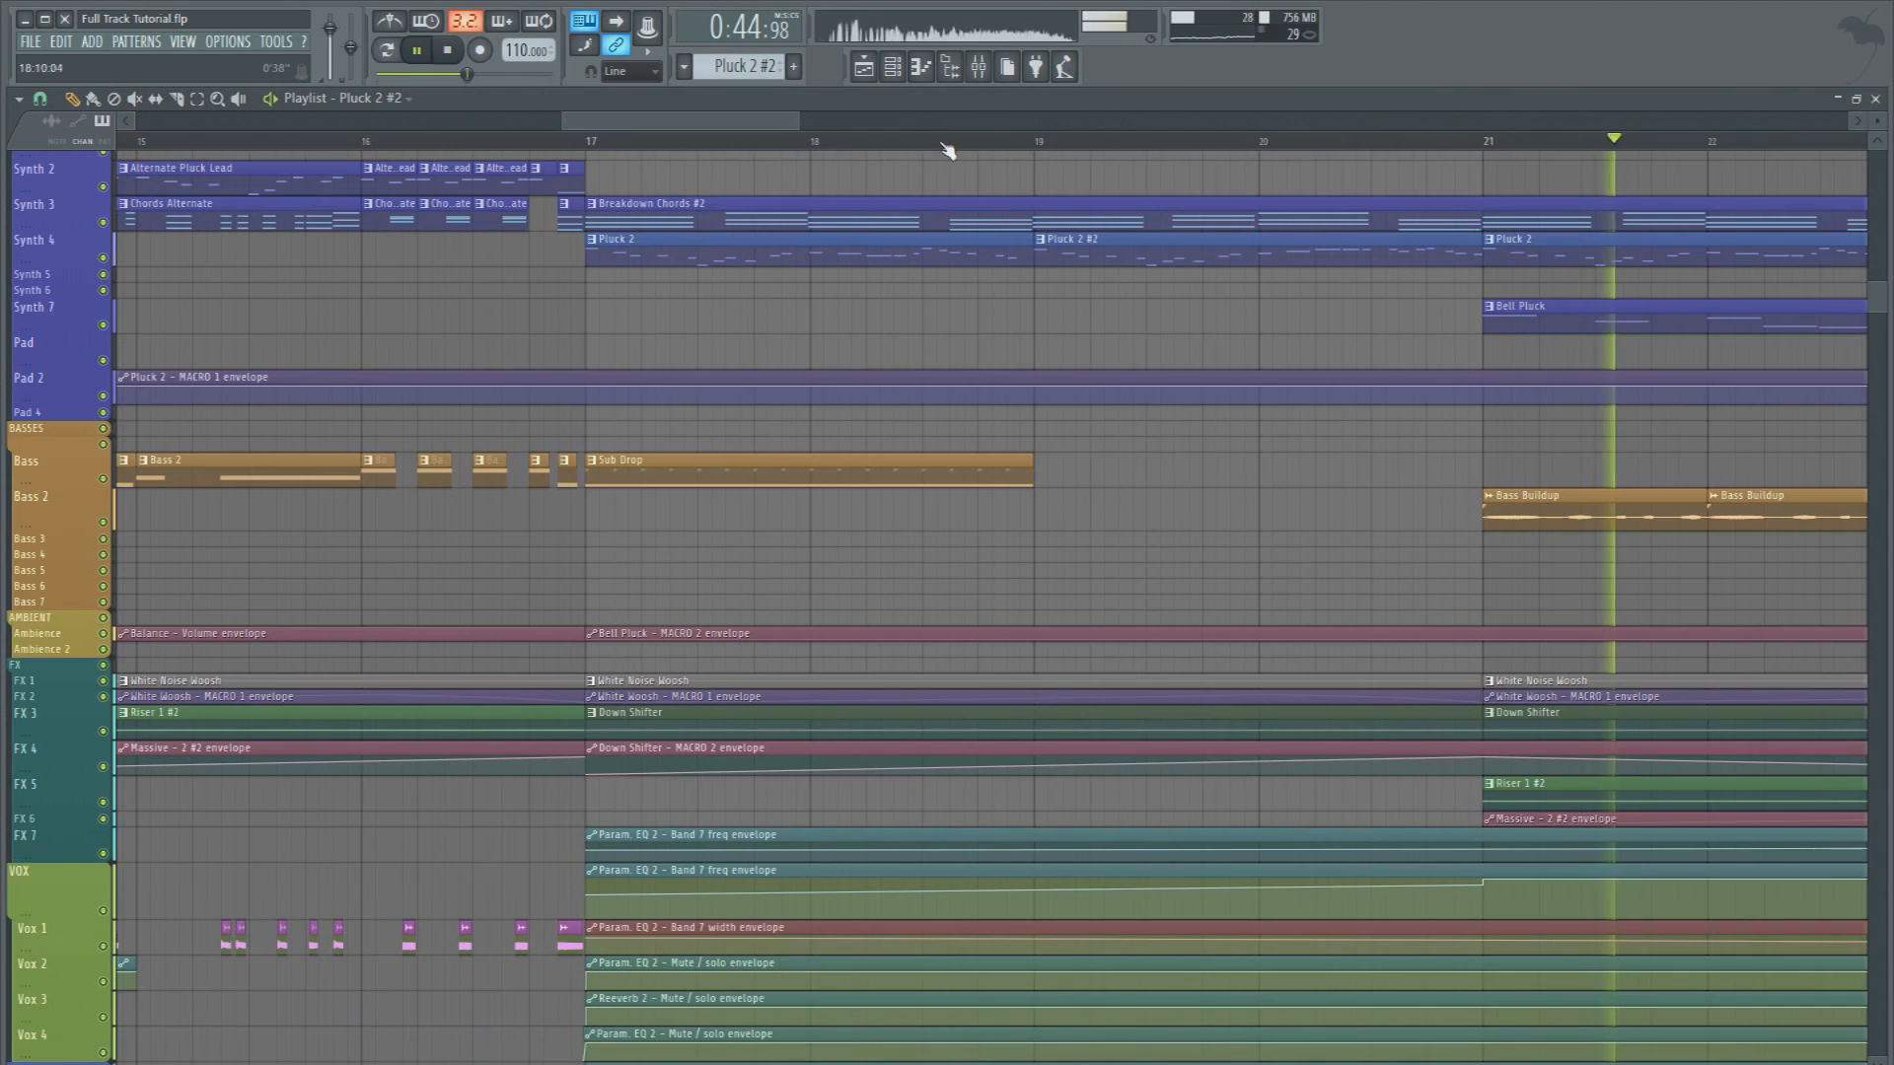
Follow the buildup from bar 21 through bar 24 across the drum, synth and bass tracks, and stop playback
{"action": "left_click_drag", "start_coordinate": [770, 120], "coordinate": [887, 120]}
{"action": "scroll", "coordinate": [1014, 360], "scroll_direction": "up", "scroll_amount": 2}
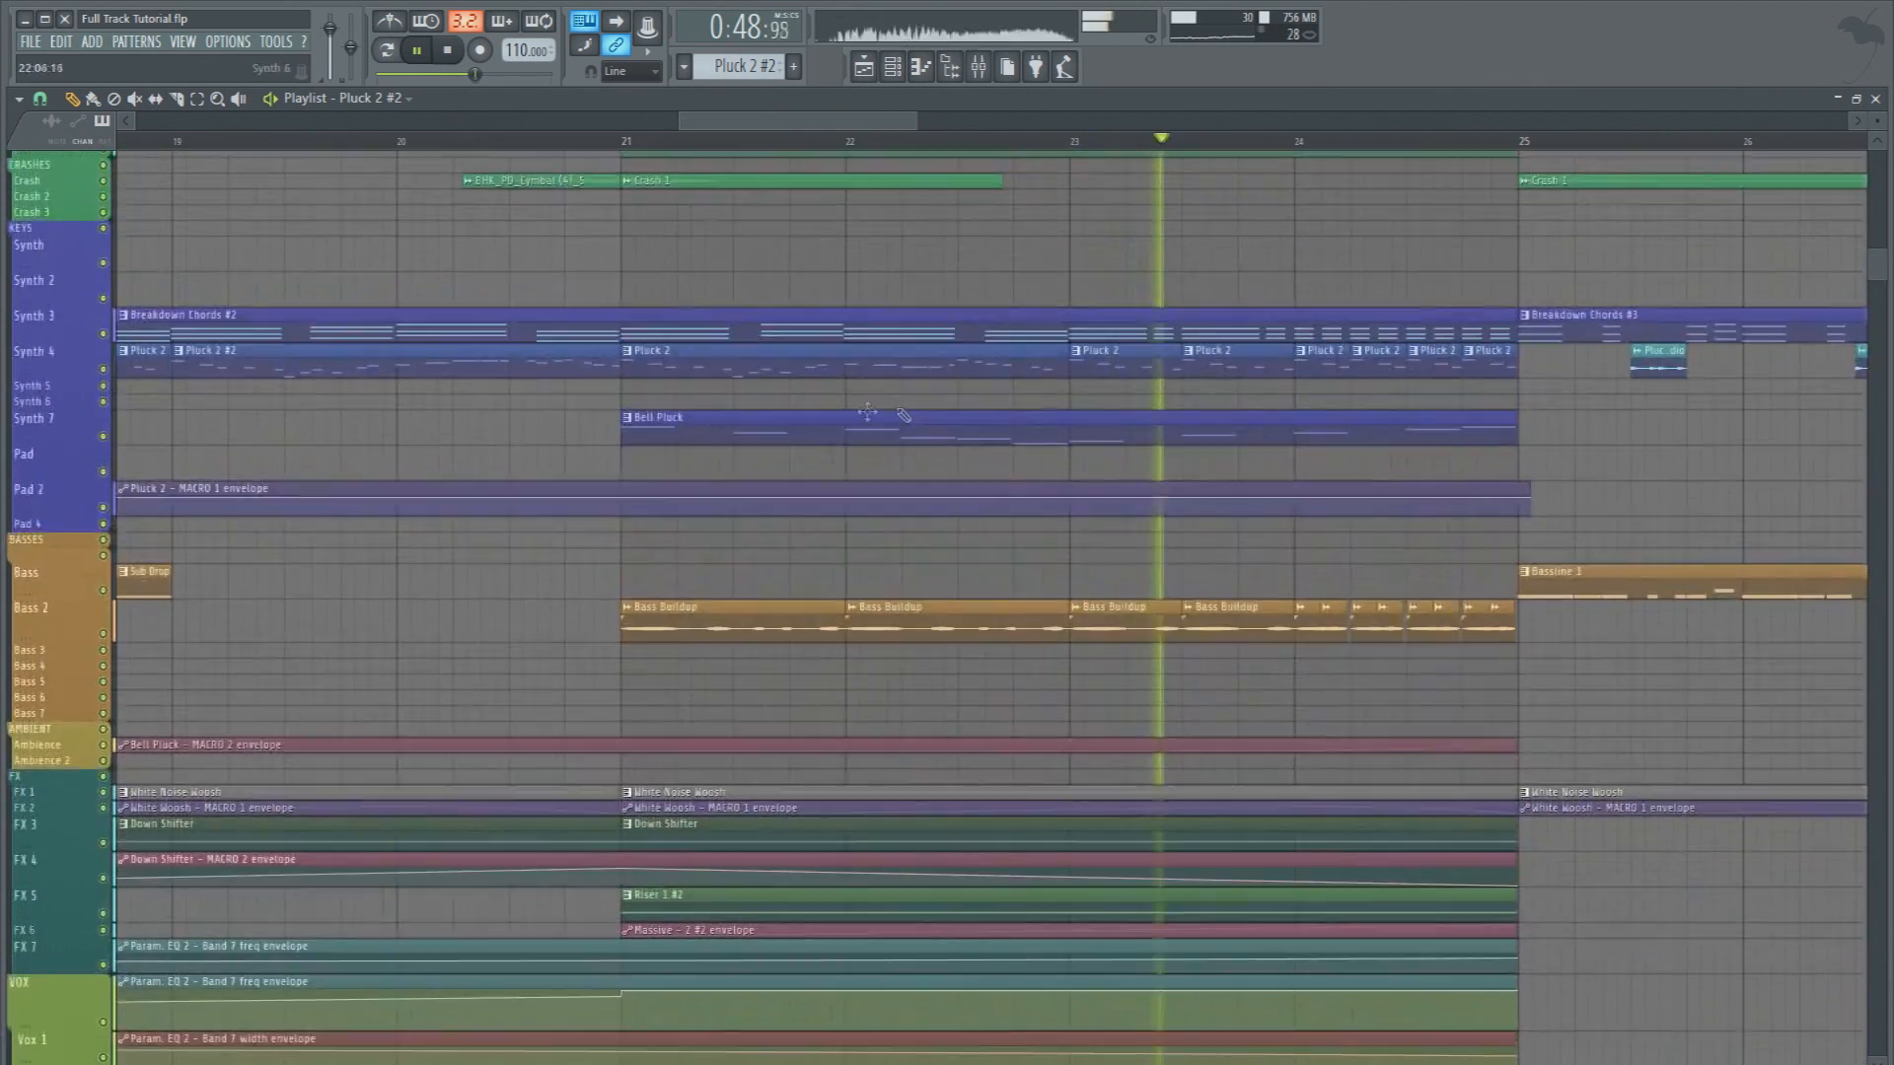
{"action": "scroll", "coordinate": [1082, 439], "scroll_direction": "up", "scroll_amount": 3}
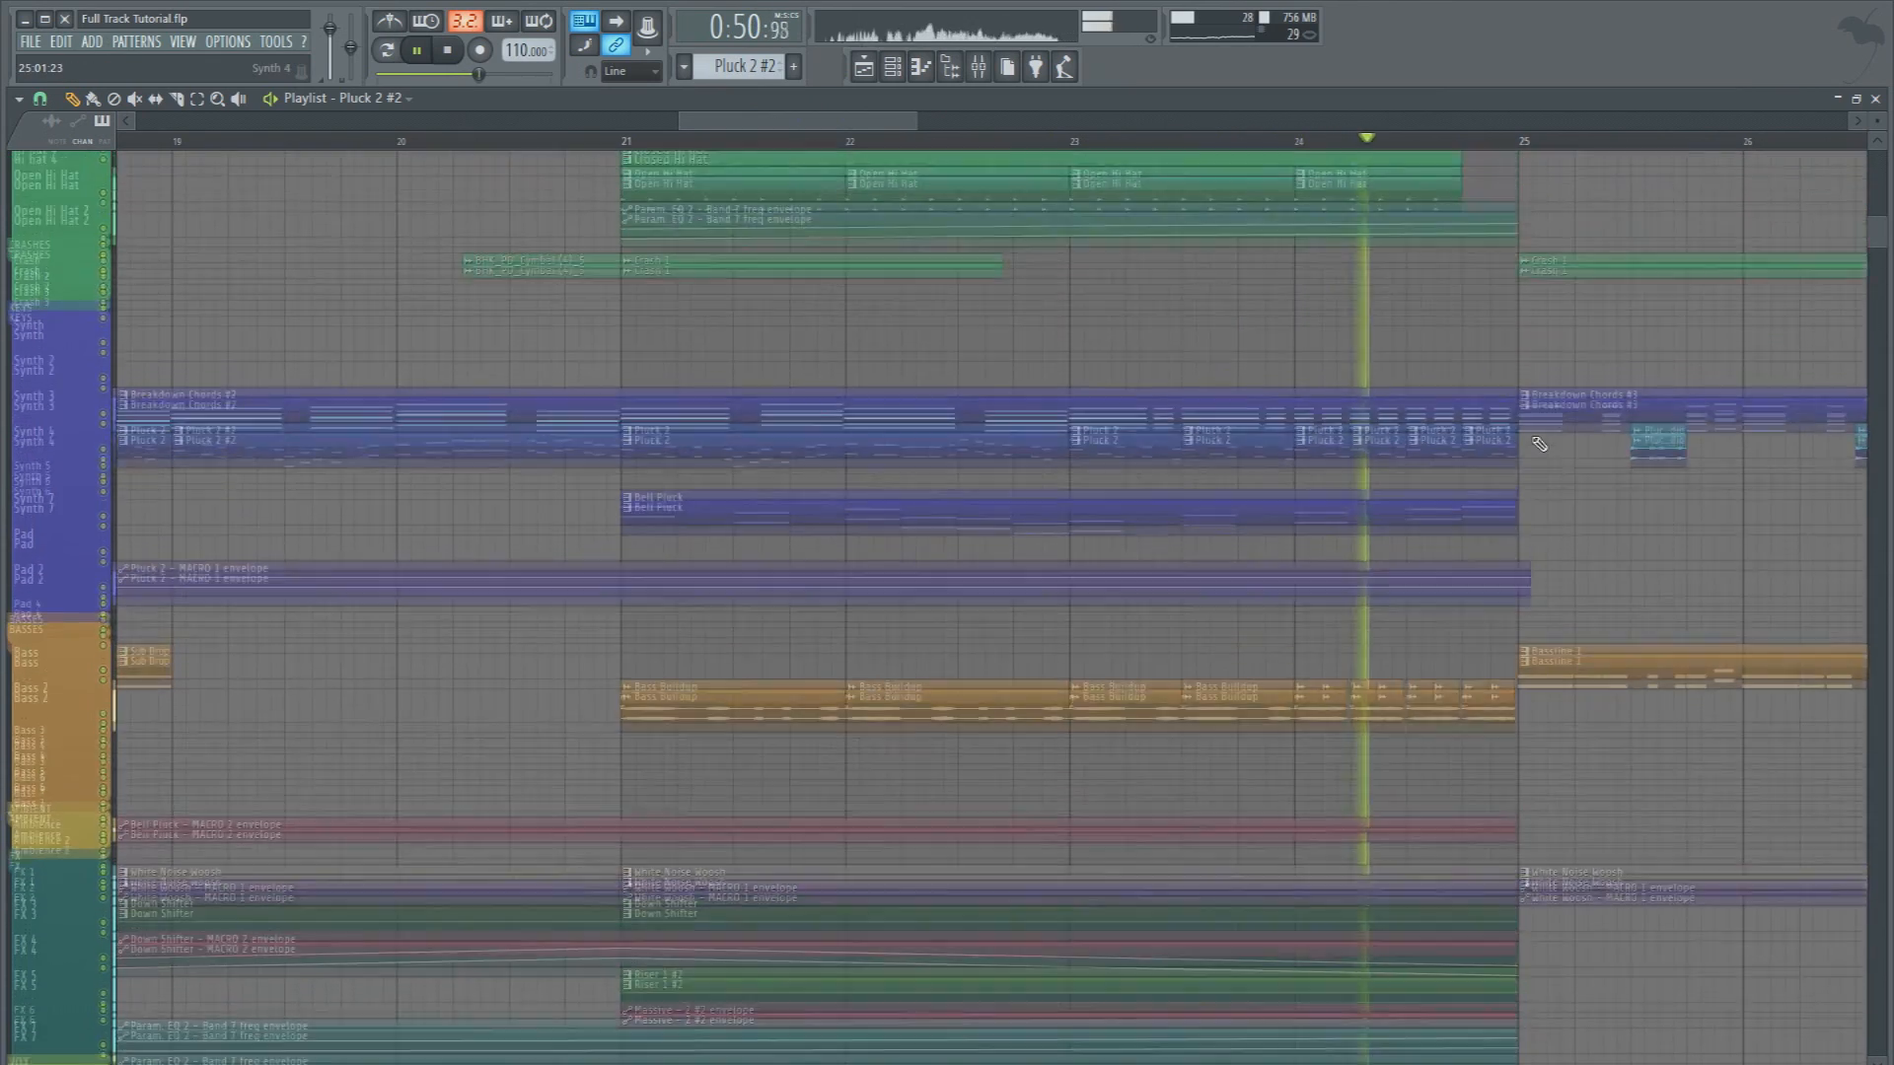
{"action": "key", "text": "space"}
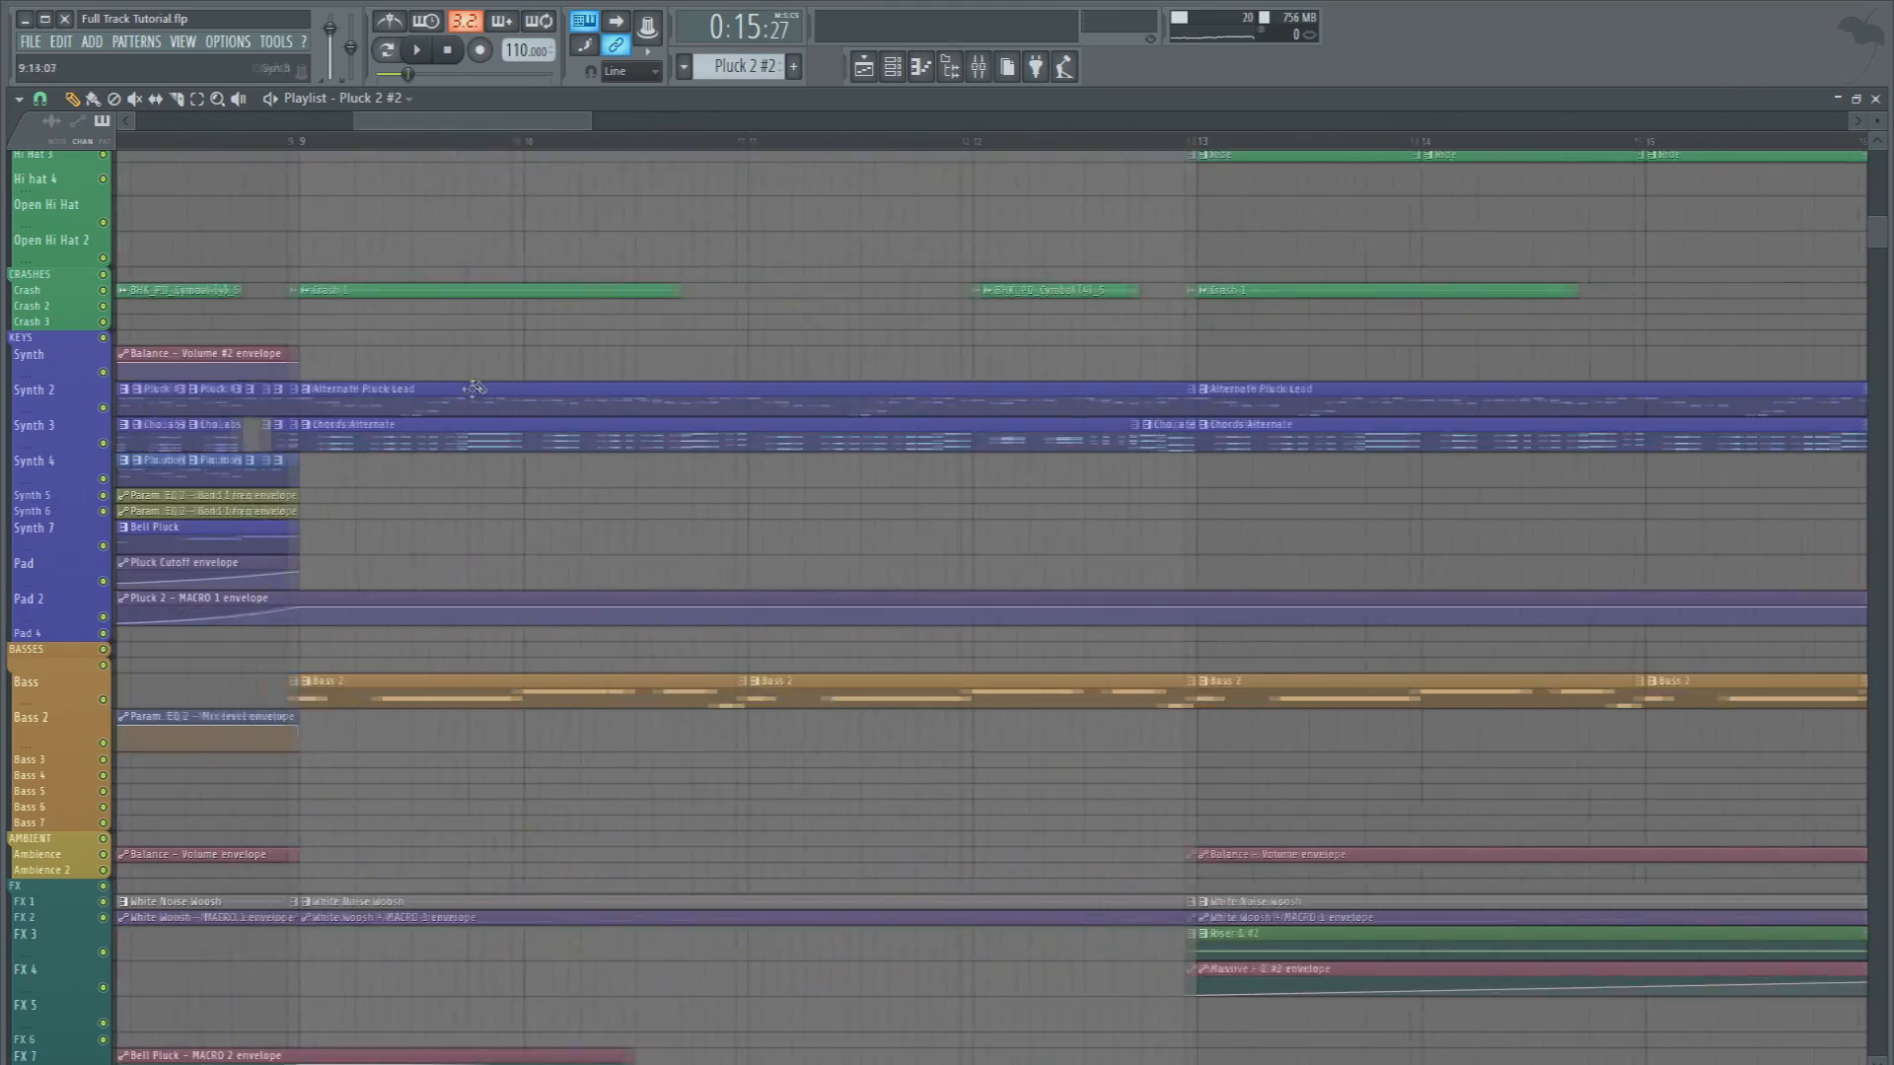
Review the tracks around bar 9, and play the arrangement briefly from bar 16
{"action": "scroll", "coordinate": [481, 410], "scroll_direction": "down", "scroll_amount": 8}
{"action": "scroll", "coordinate": [485, 409], "scroll_direction": "down", "scroll_amount": 3}
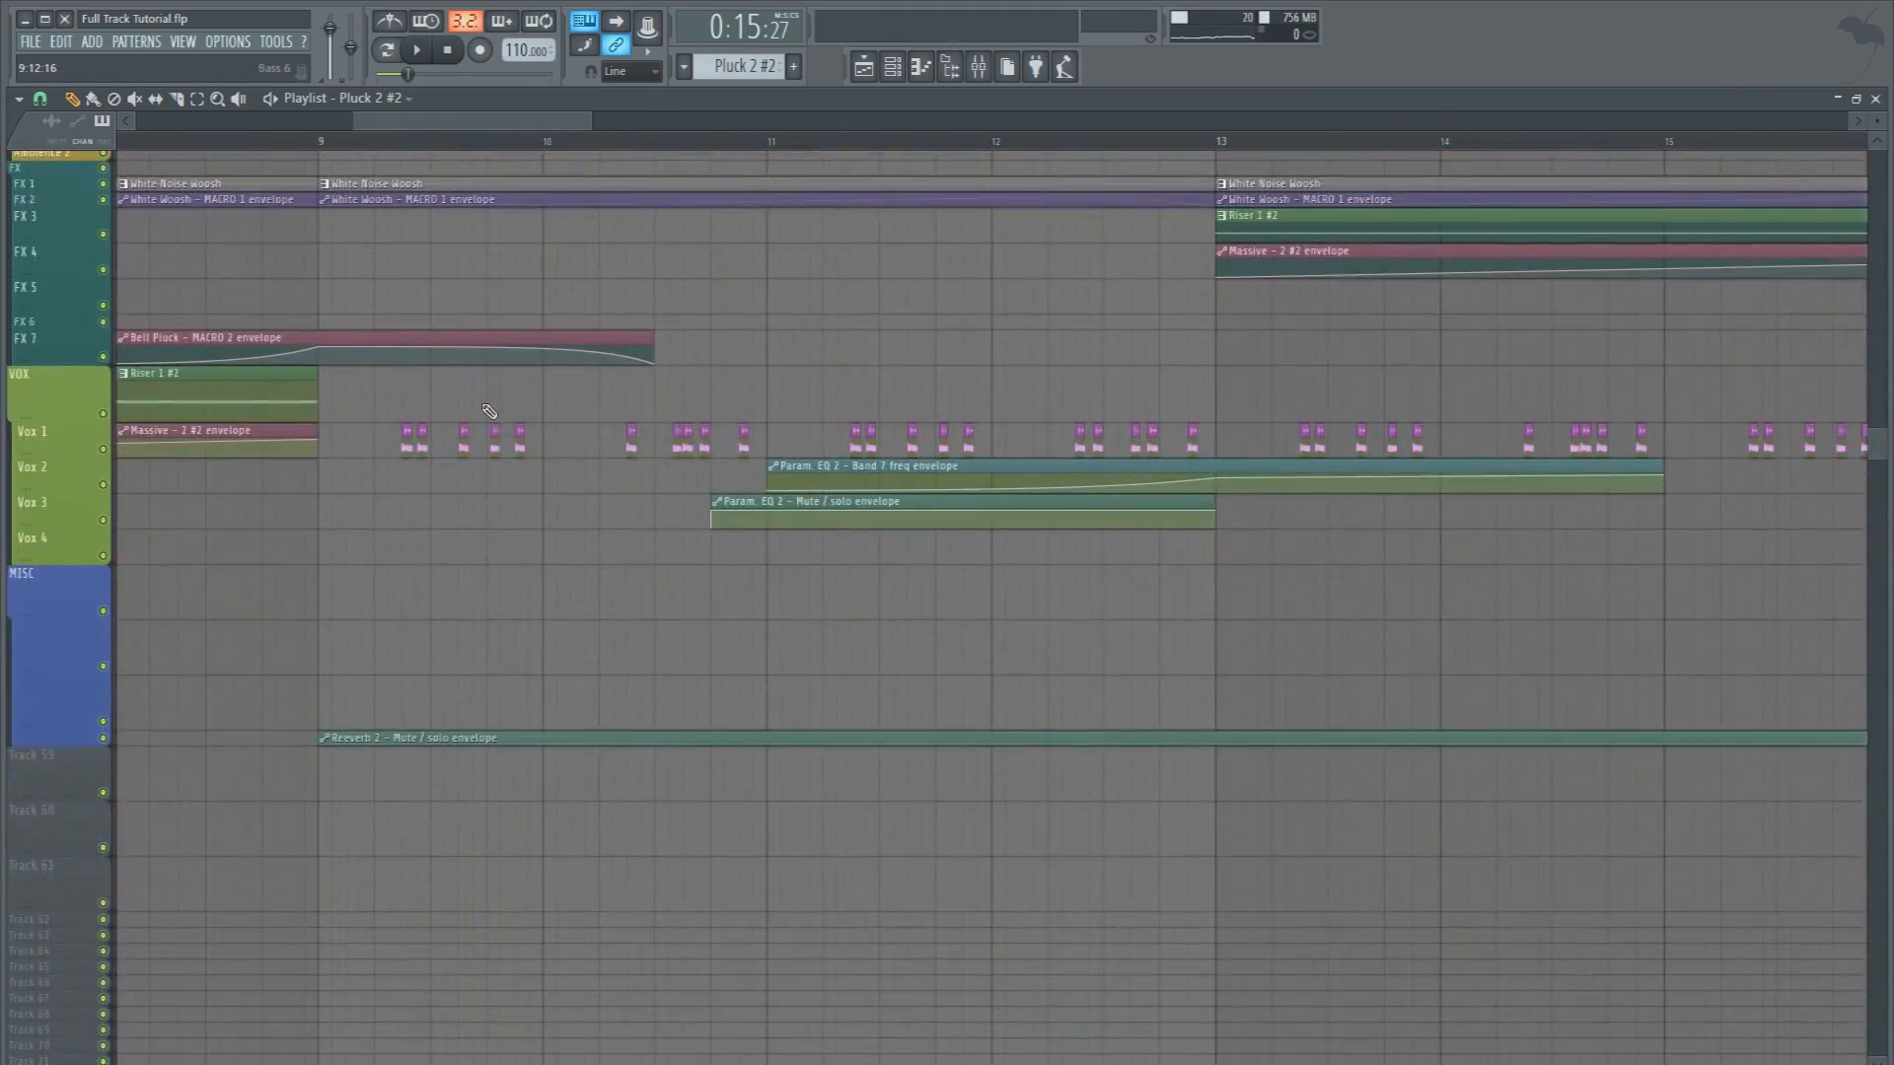
{"action": "scroll", "coordinate": [485, 410], "scroll_direction": "up", "scroll_amount": 11}
{"action": "left_click_drag", "start_coordinate": [465, 119], "coordinate": [620, 136]}
{"action": "left_click", "coordinate": [795, 139]}
{"action": "key", "text": "space"}
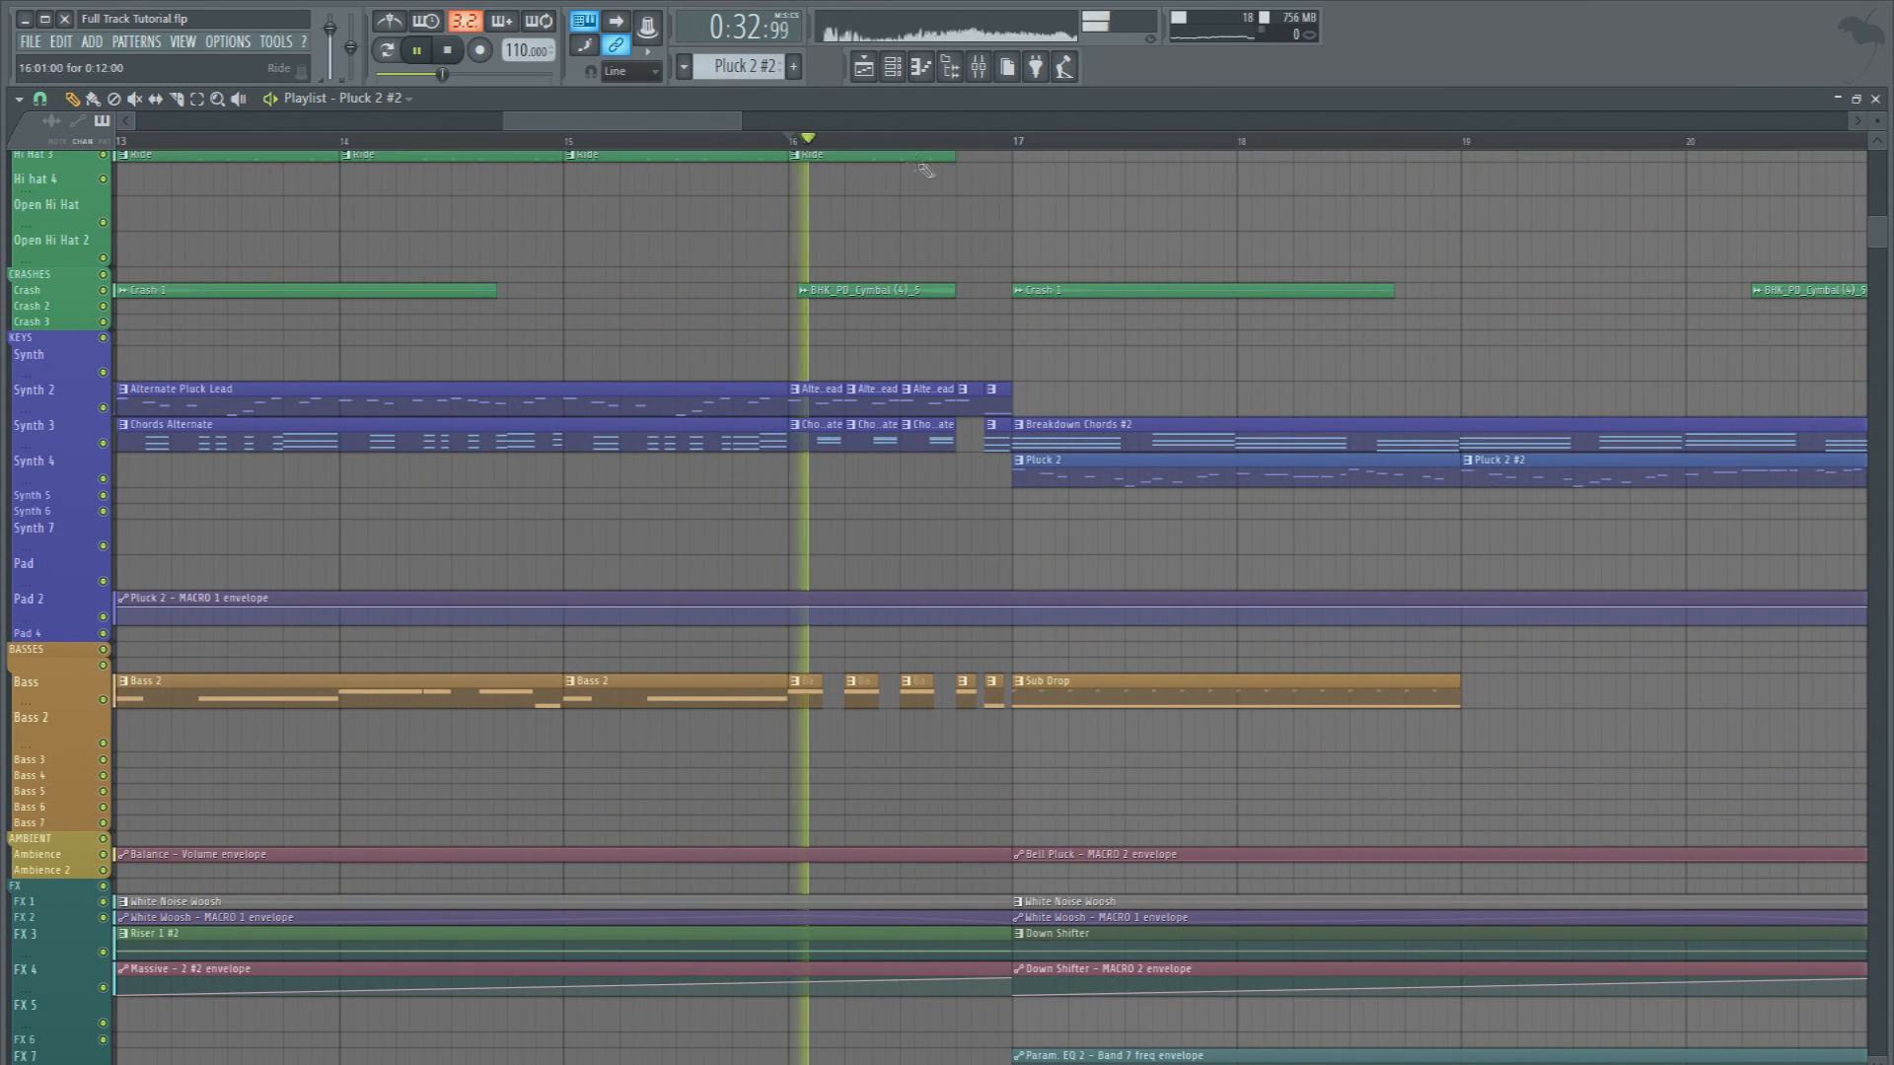
{"action": "scroll", "coordinate": [976, 587], "scroll_direction": "down", "scroll_amount": 1}
{"action": "scroll", "coordinate": [976, 587], "scroll_direction": "down", "scroll_amount": 1}
{"action": "key", "text": "space"}
Mute tracks Synth 3 to Synth 6, and play from bar 16 while toggling the Bass track's mute to compare
{"action": "left_click", "coordinate": [103, 388]}
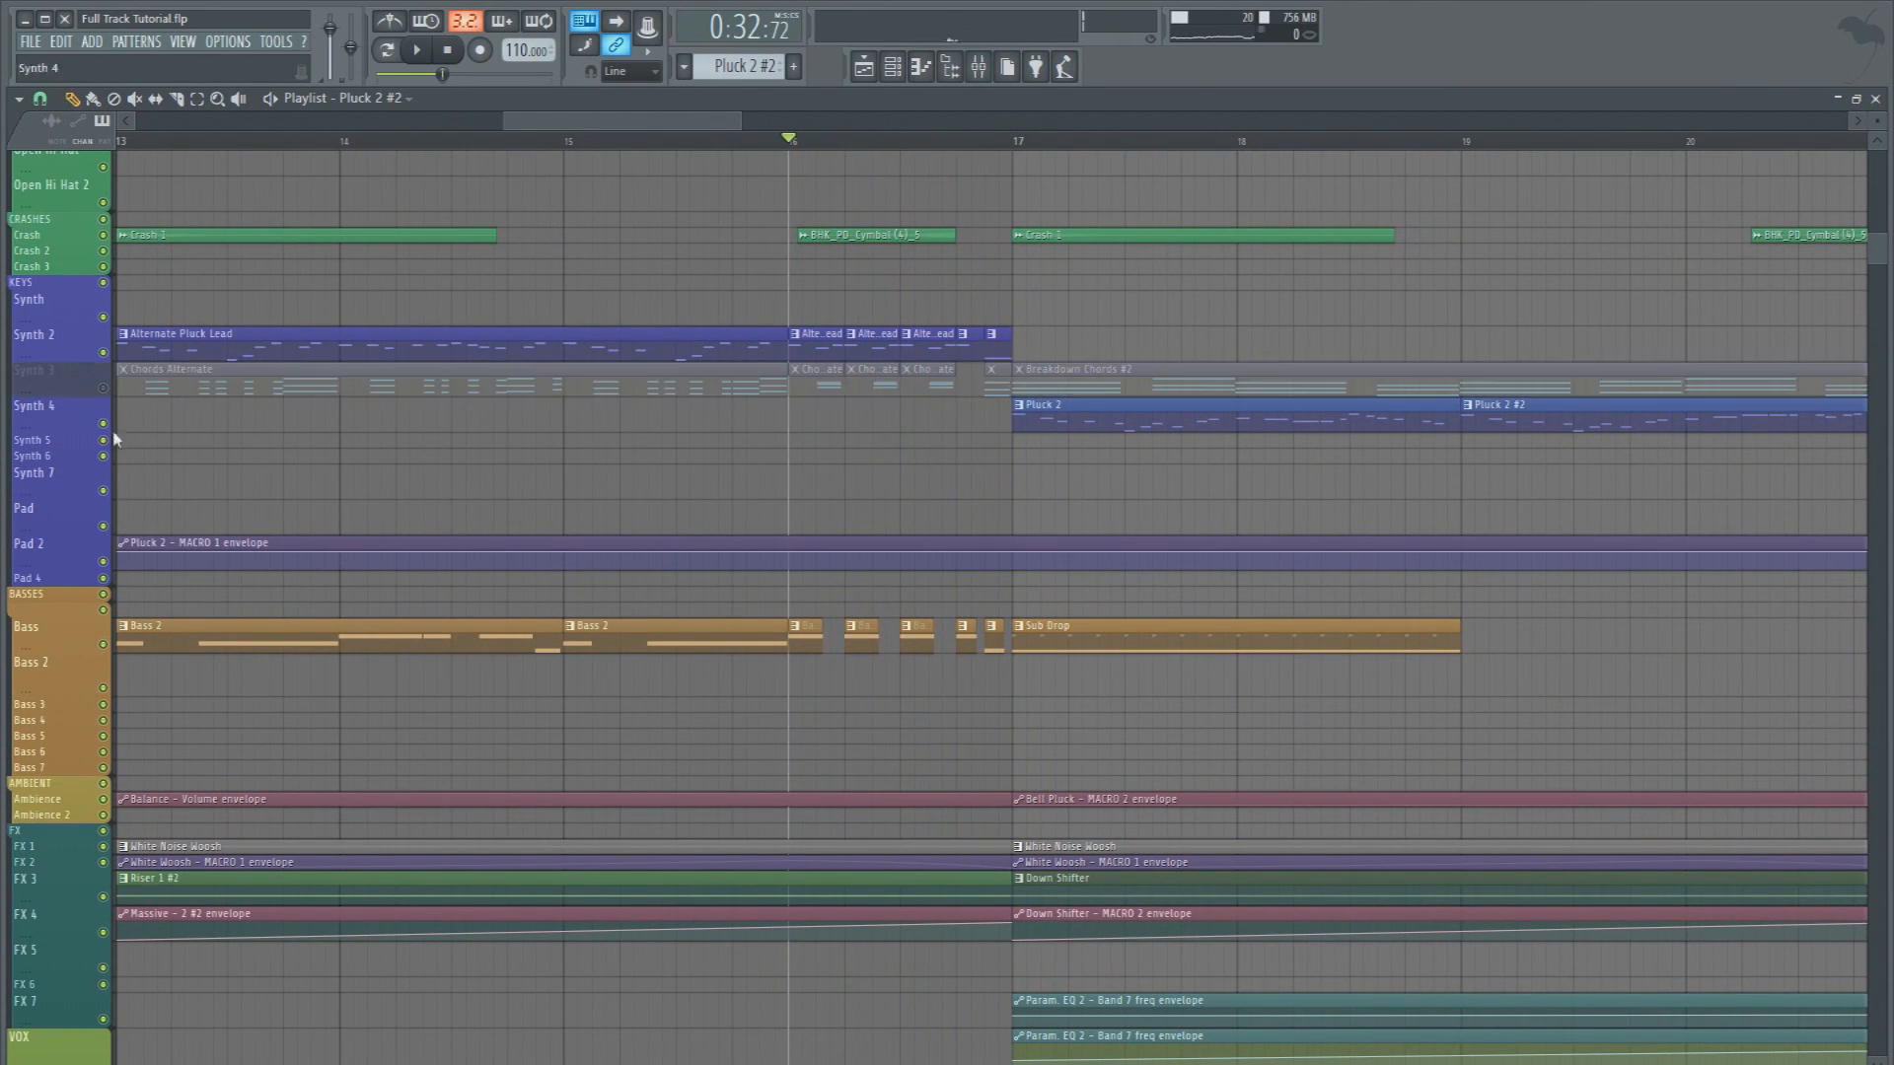
{"action": "left_click", "coordinate": [103, 425]}
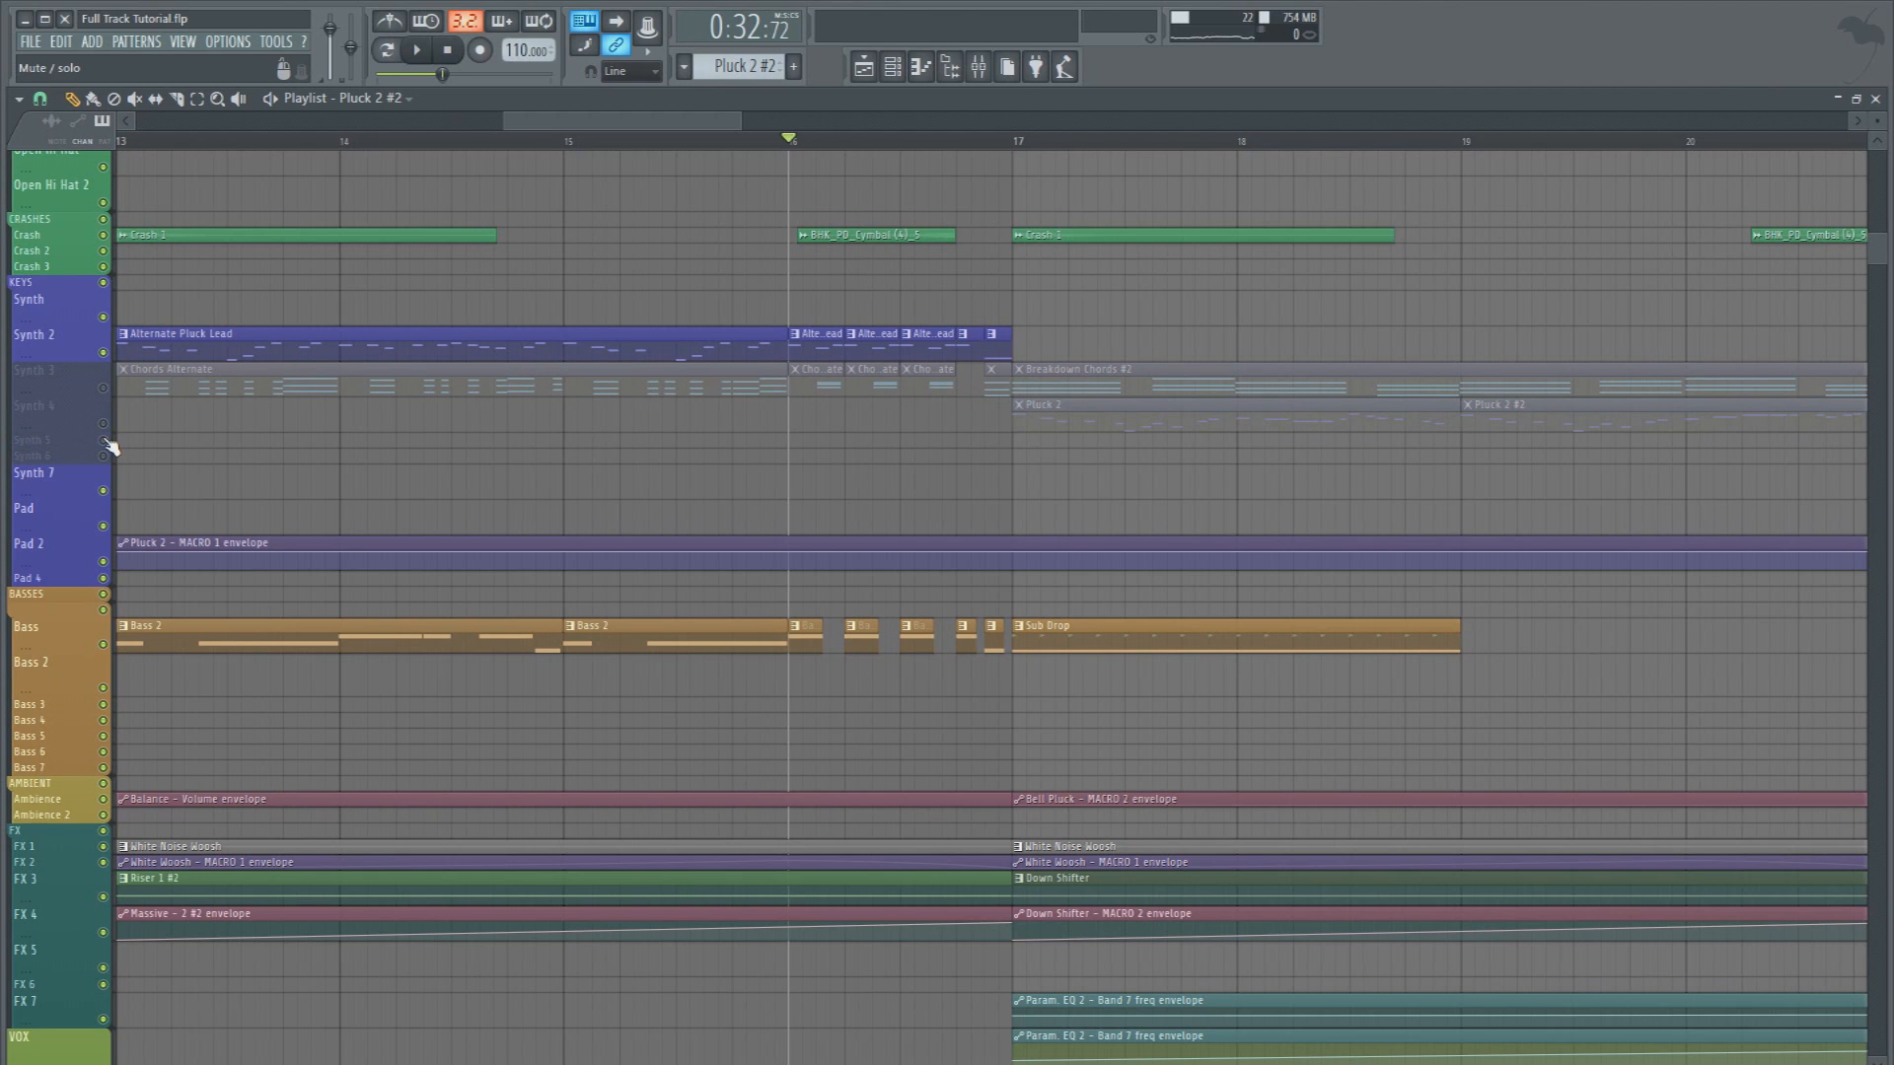
{"action": "key", "text": "space"}
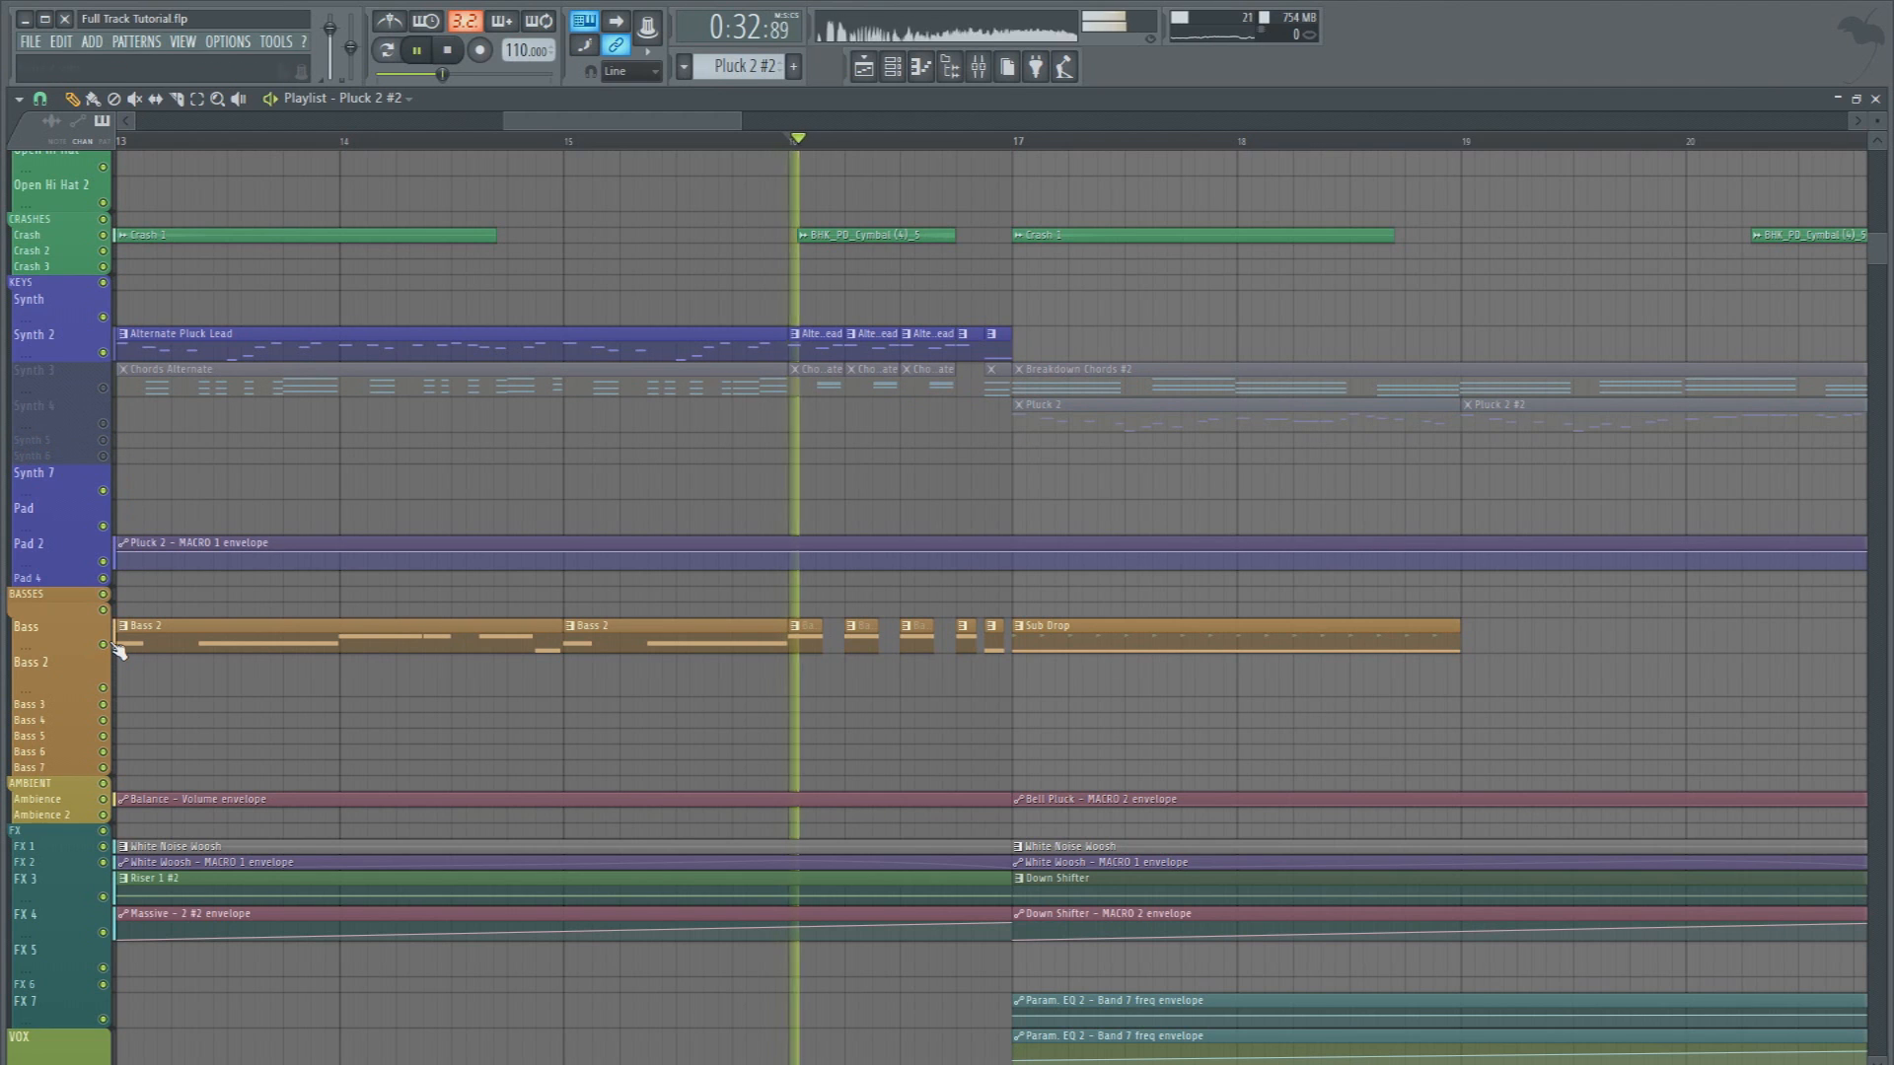
{"action": "left_click", "coordinate": [111, 645]}
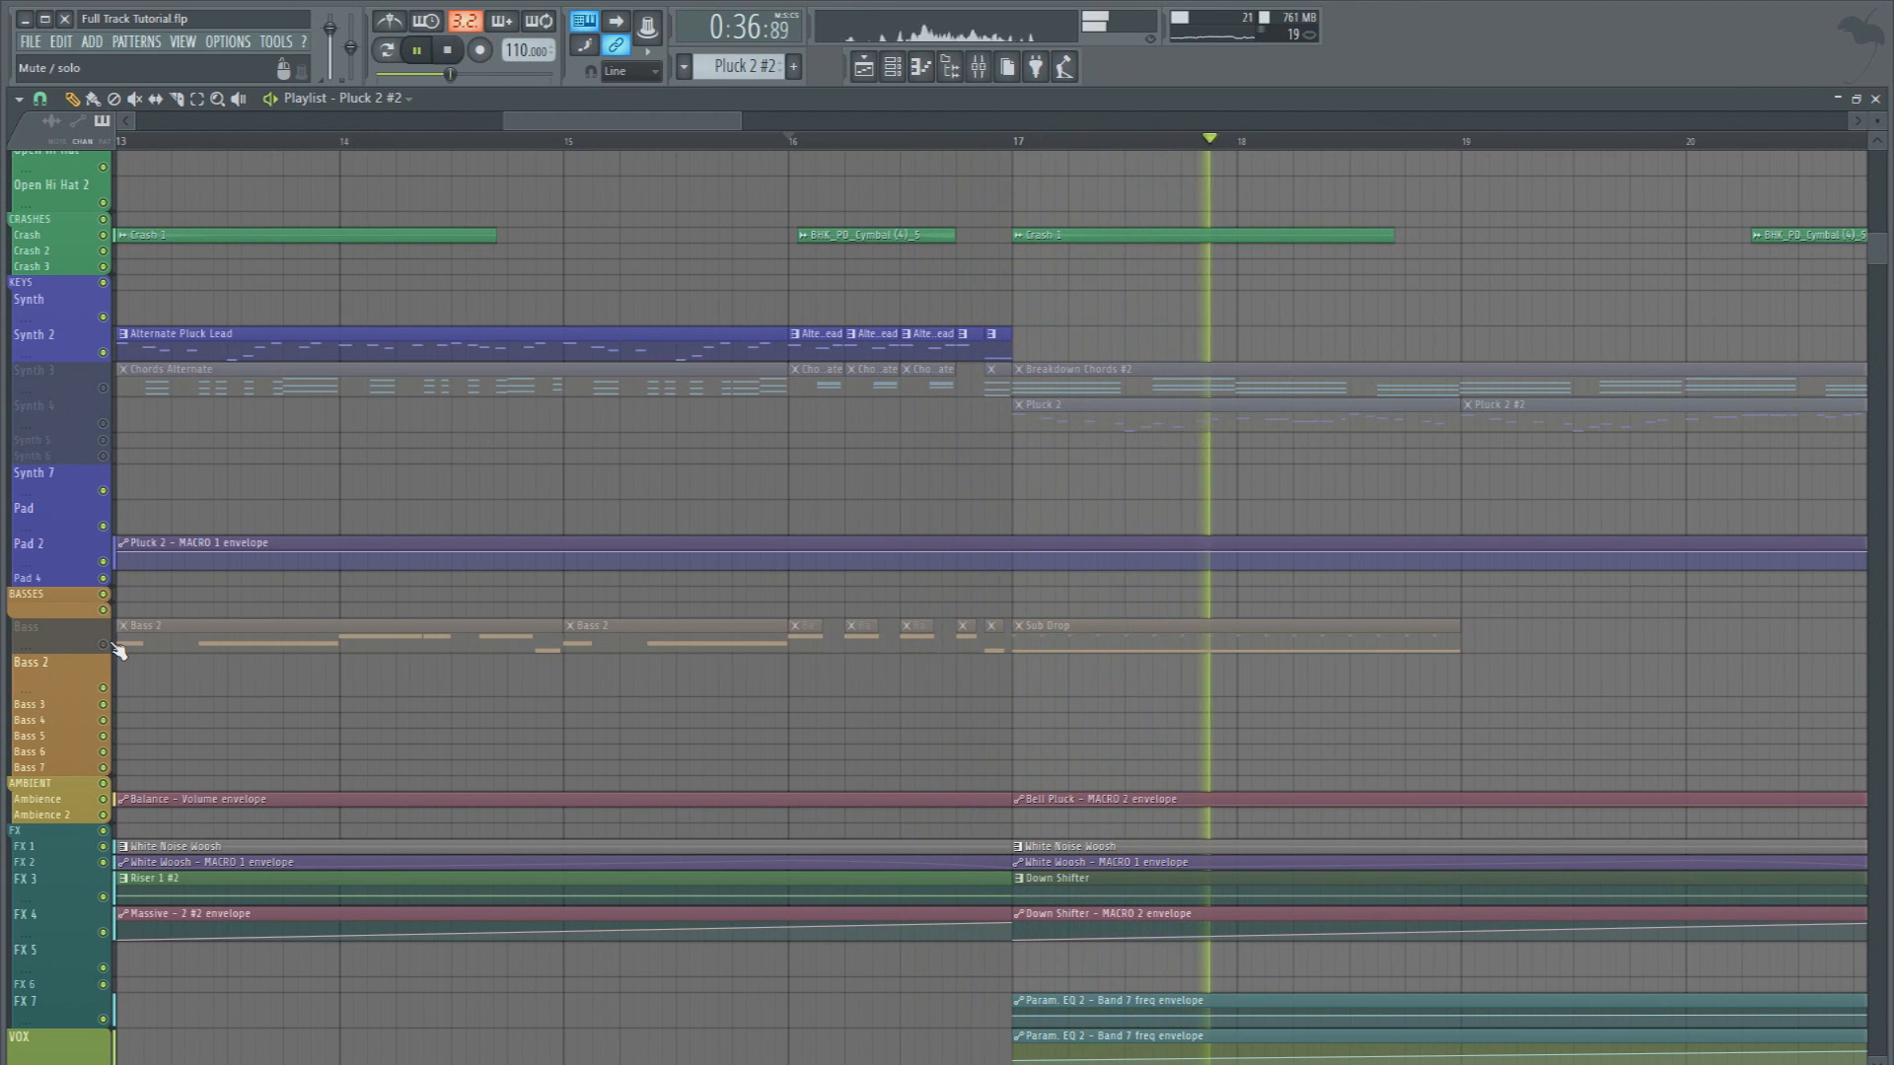
{"action": "key", "text": "space"}
{"action": "left_click", "coordinate": [110, 645]}
Play the Sub Drop pattern from its piano roll and inspect its Massive patch, showing the 5 Perf modulator
{"action": "double_click", "coordinate": [1041, 639]}
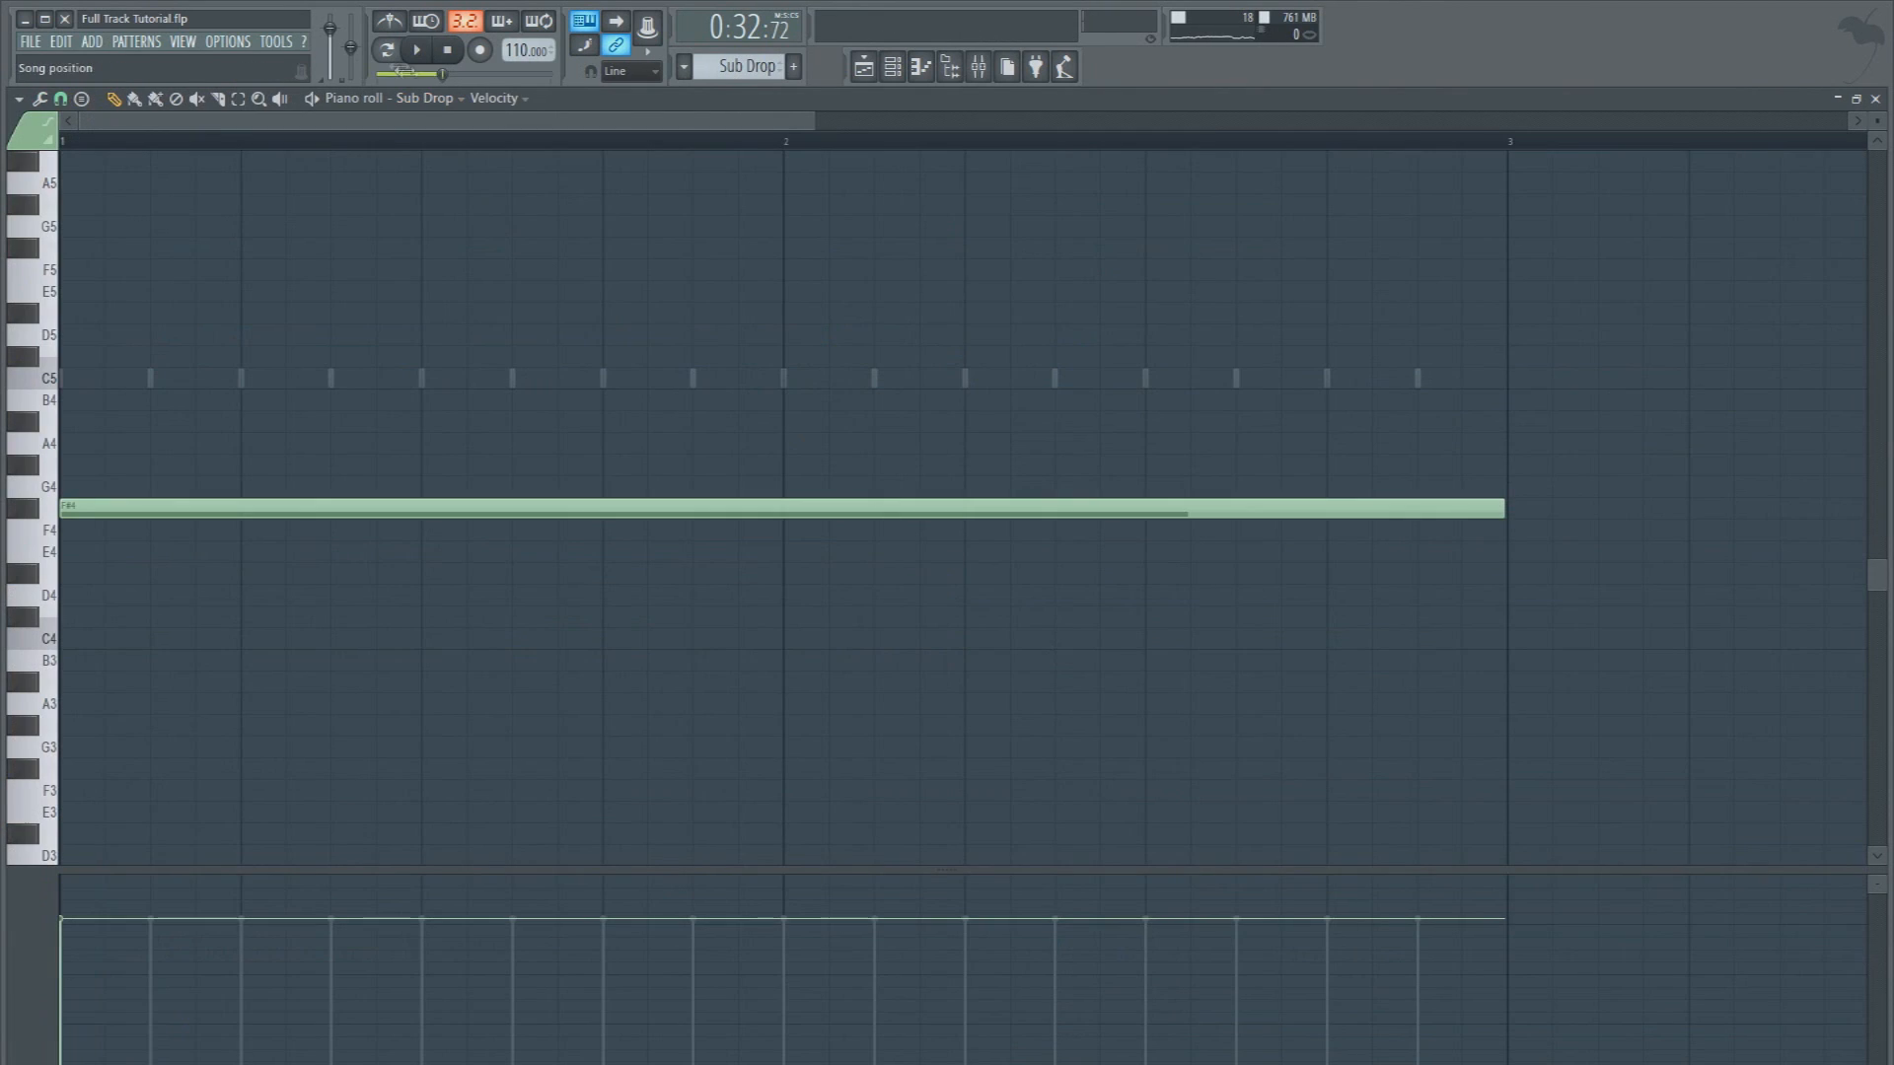
{"action": "key", "text": "space"}
{"action": "key", "text": "F6"}
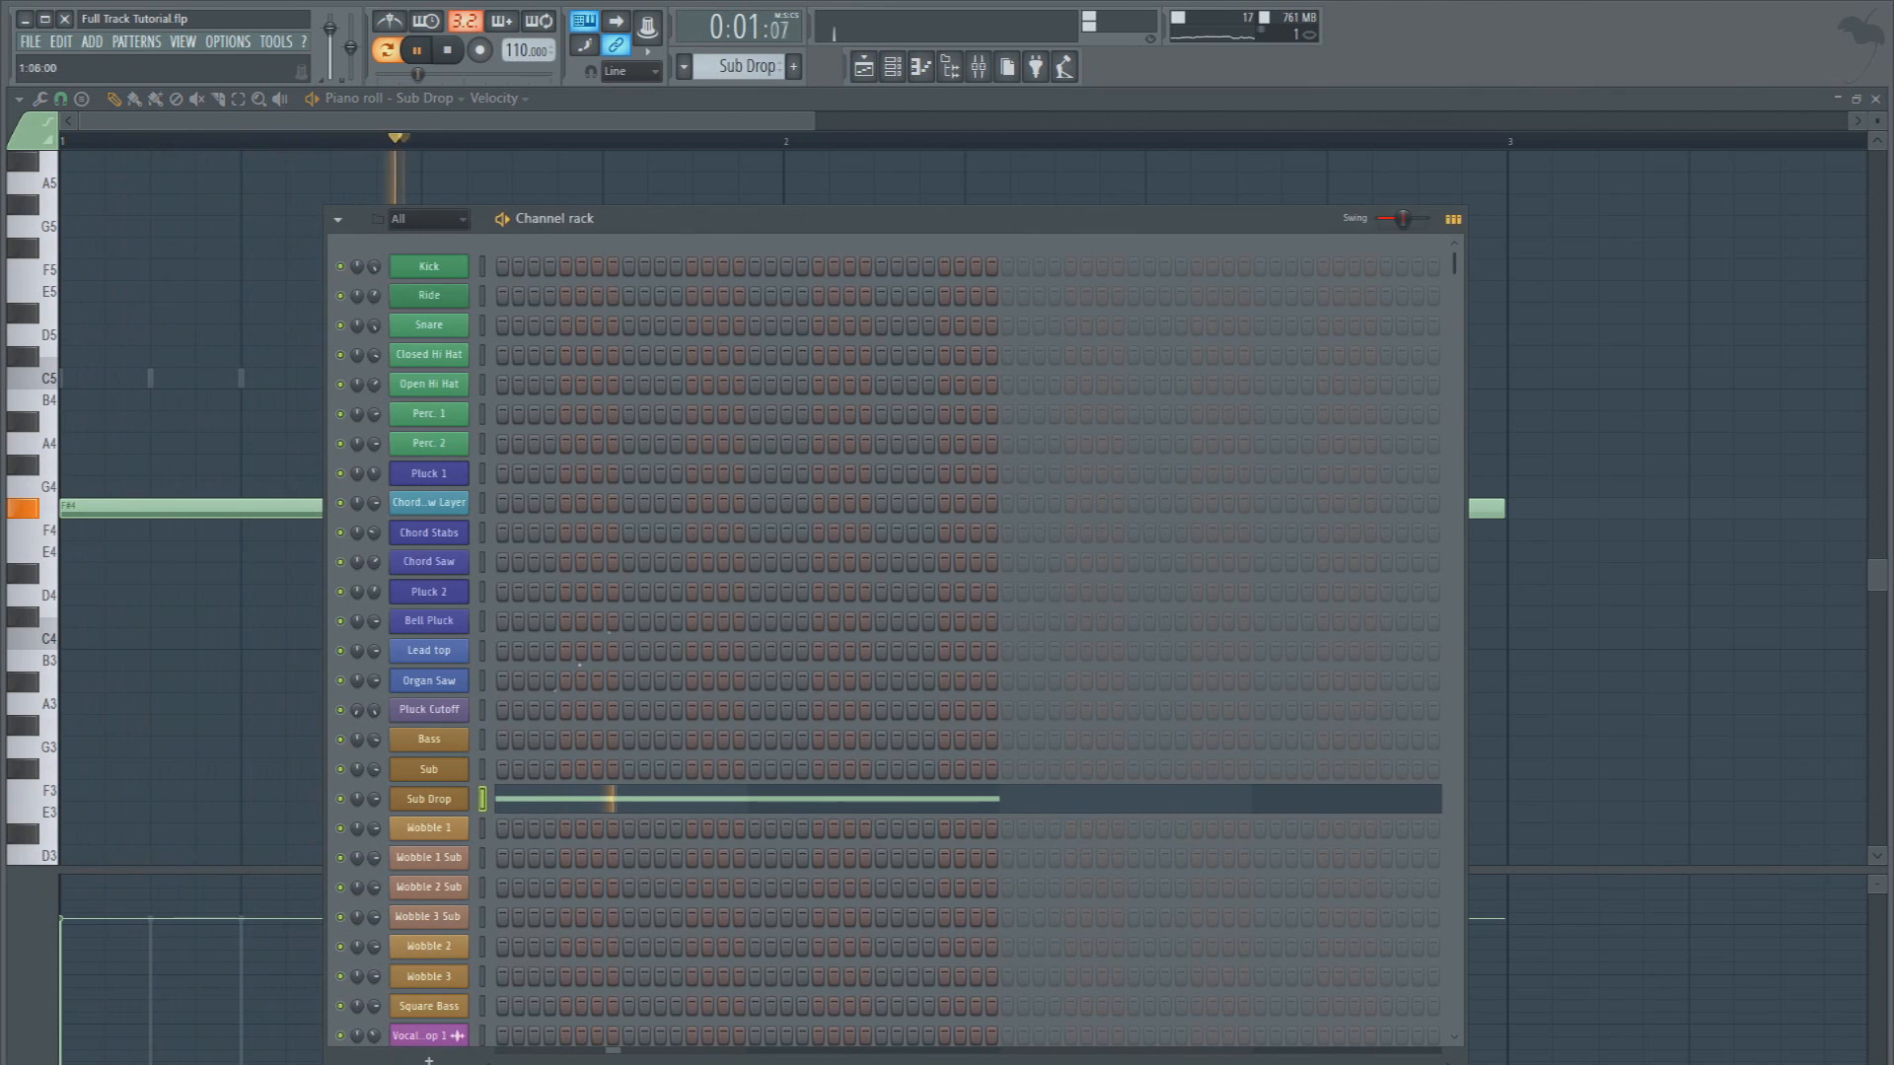
{"action": "left_click", "coordinate": [444, 799]}
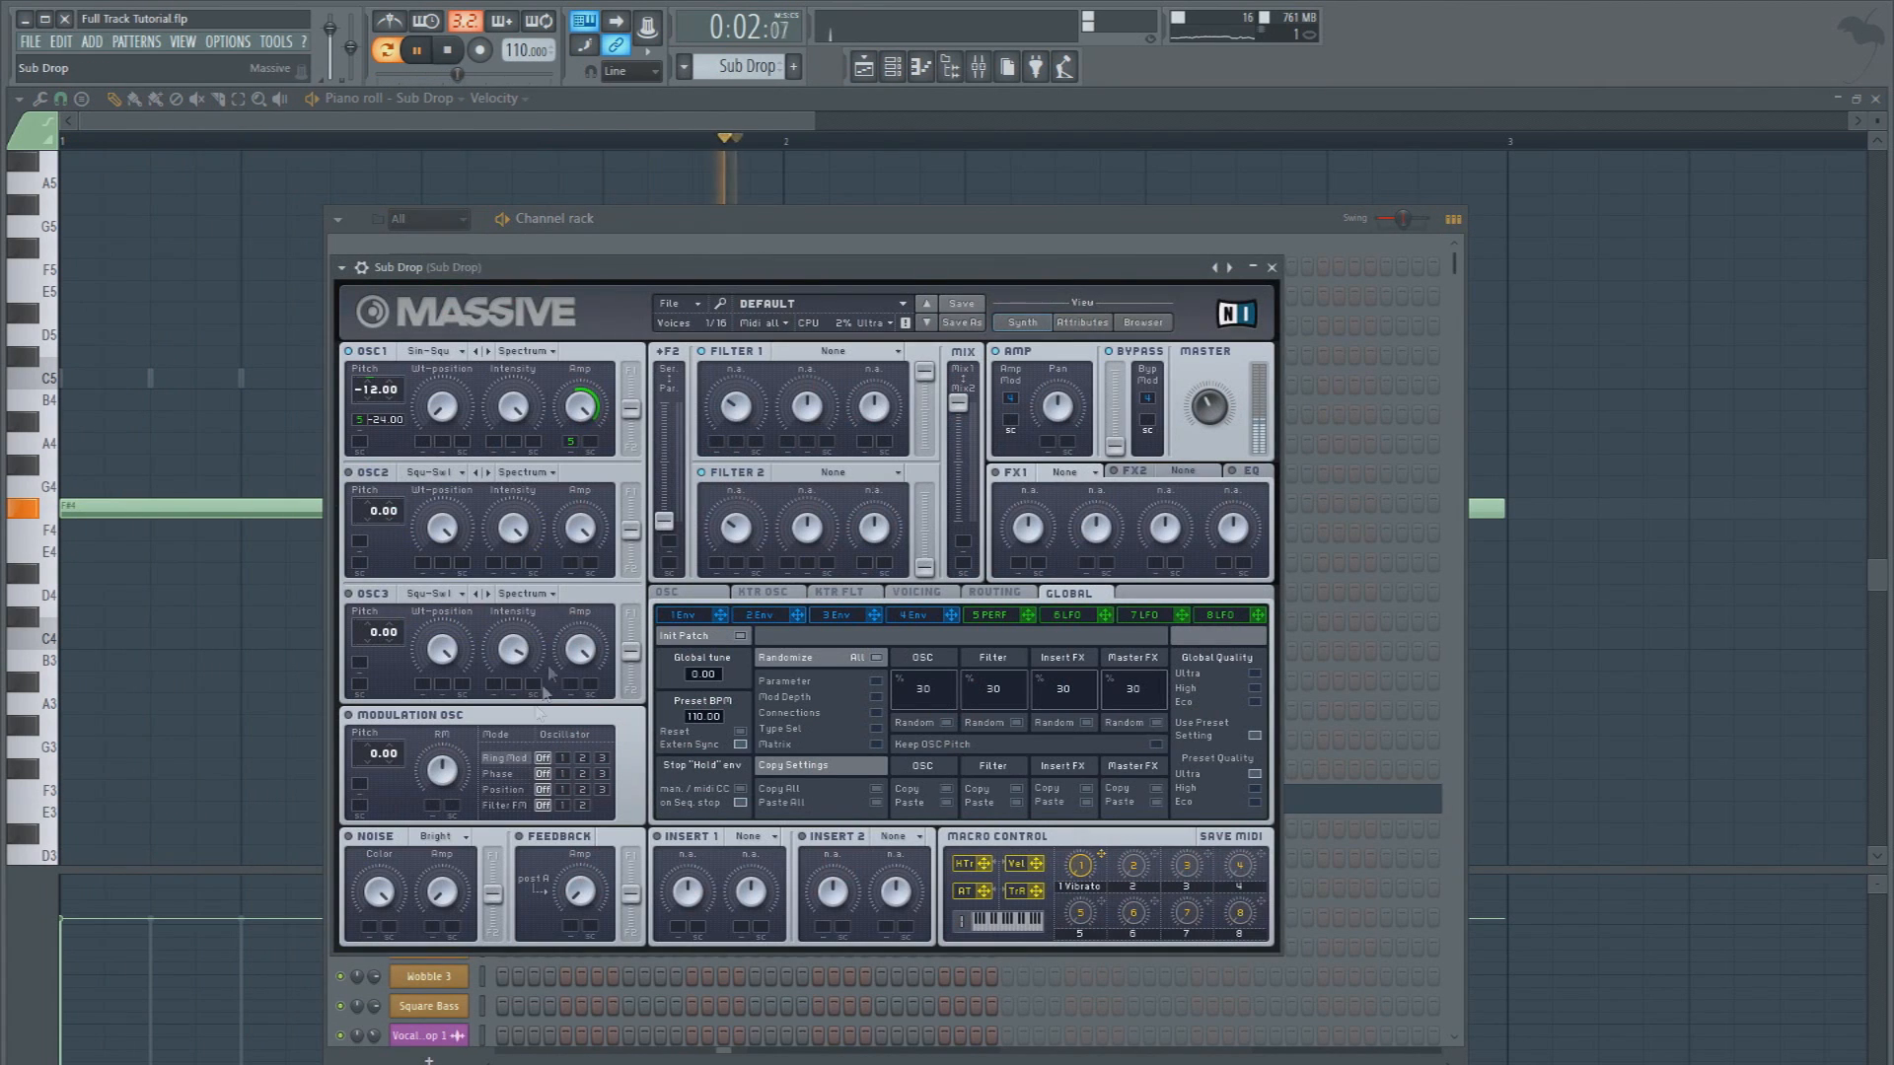
{"action": "left_click", "coordinate": [991, 614]}
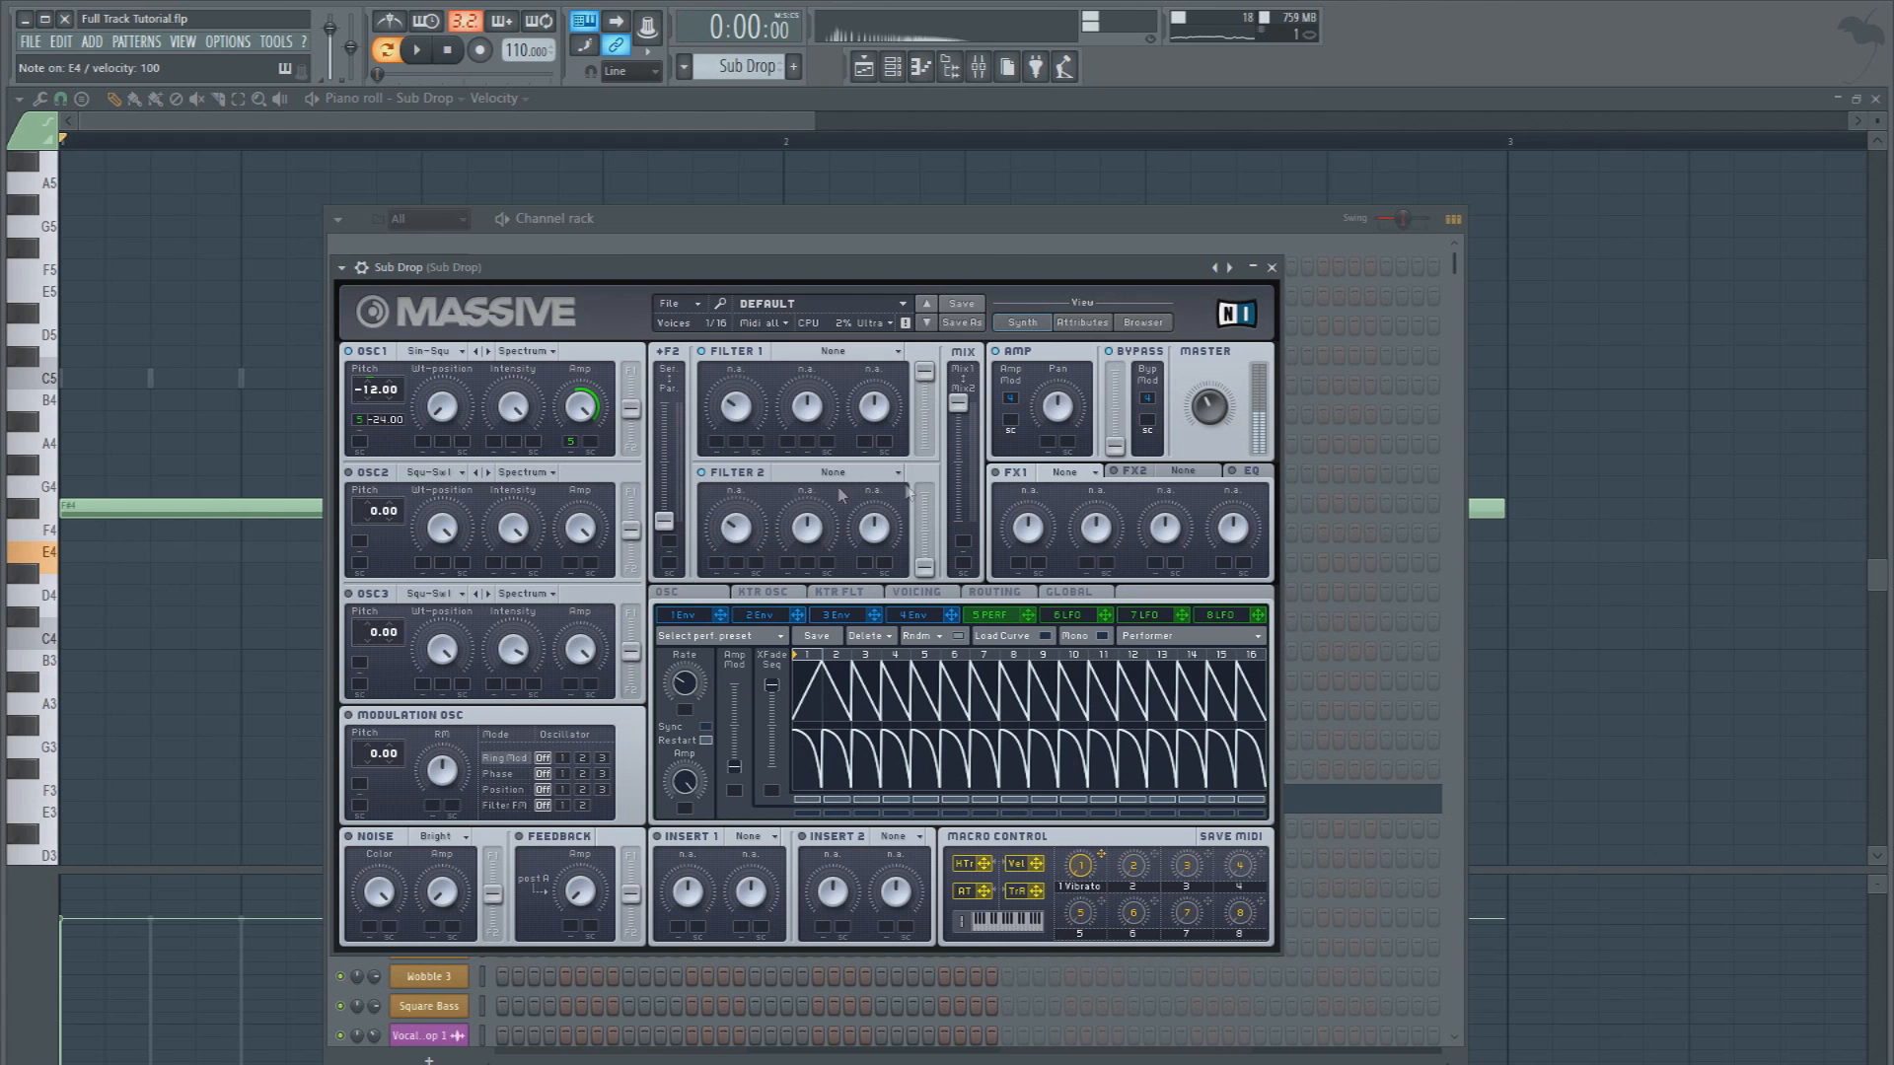
Unmute tracks Synth 3 to Synth 6 in the playlist and save the project
{"action": "key", "text": "F5"}
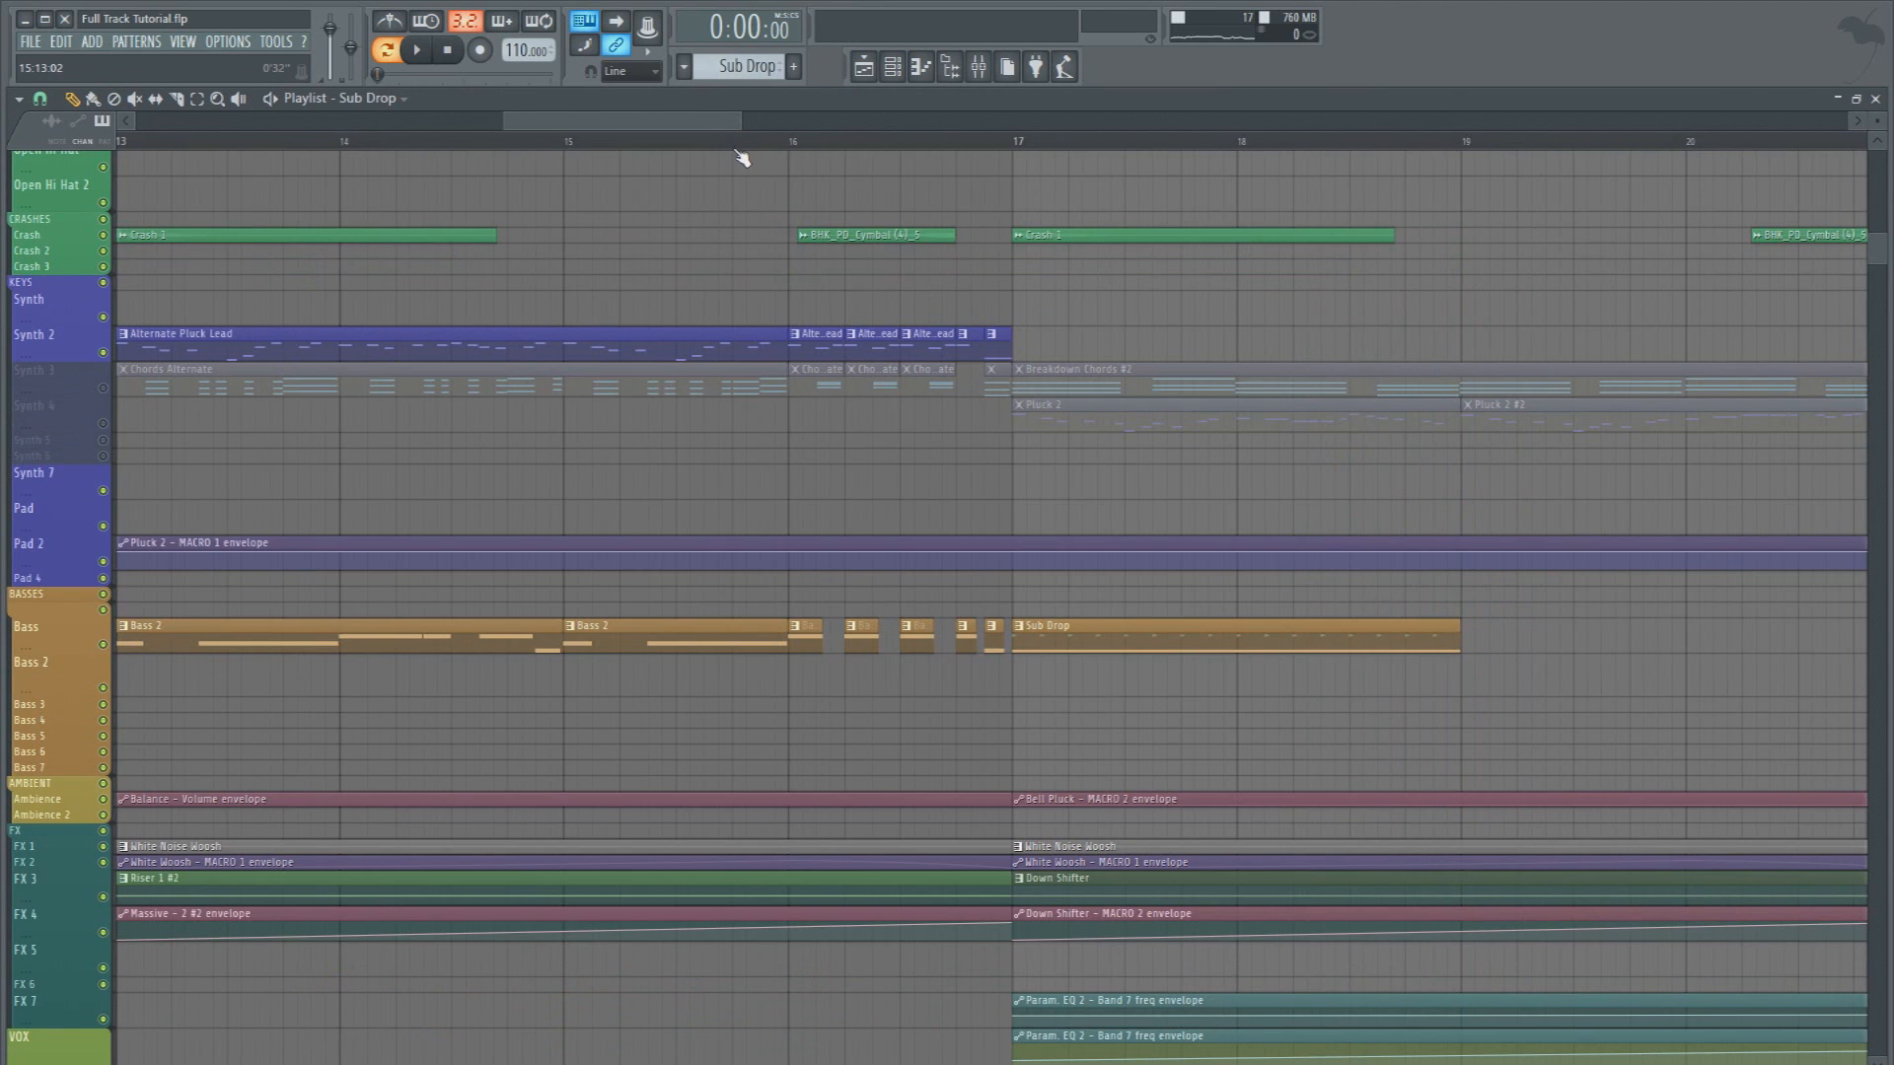
{"action": "scroll", "coordinate": [741, 158], "scroll_direction": "down", "scroll_amount": 3}
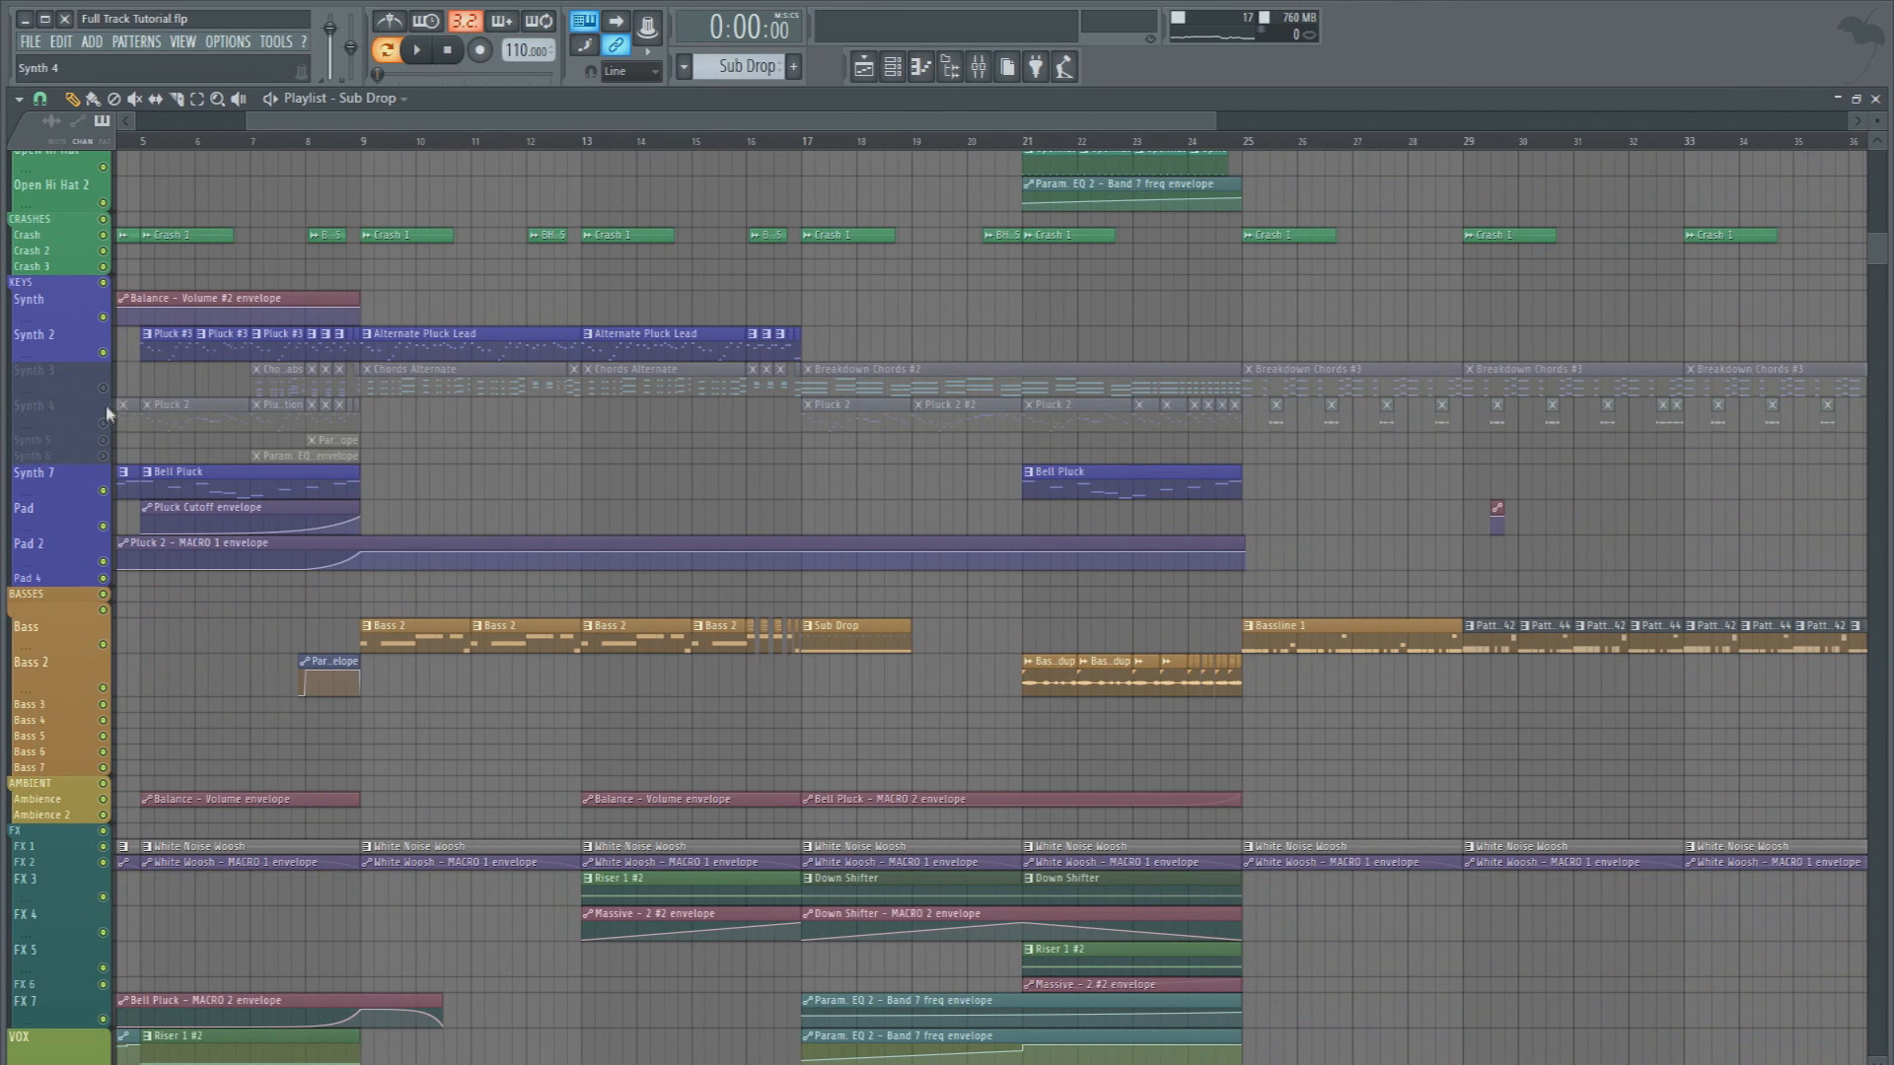
{"action": "left_click", "coordinate": [104, 389]}
{"action": "scroll", "coordinate": [721, 143], "scroll_direction": "down", "scroll_amount": 3}
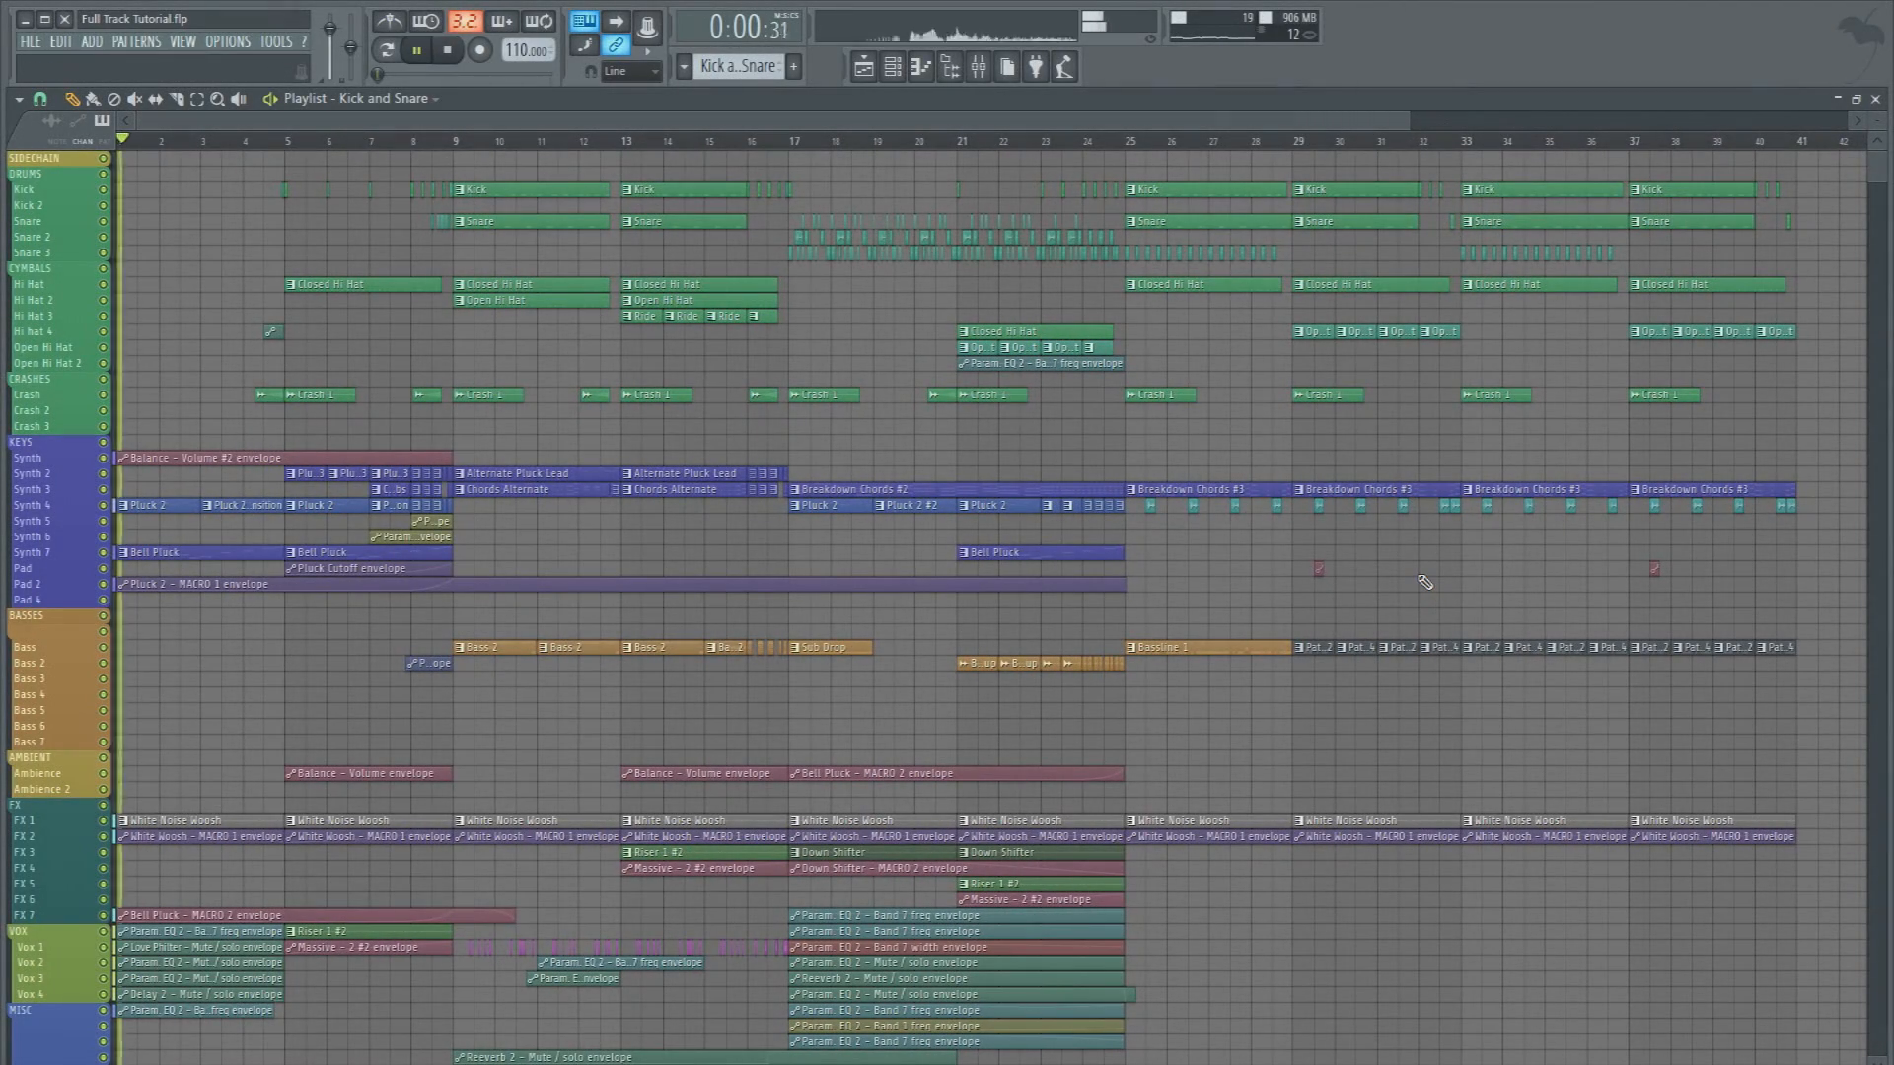
{"action": "key", "text": "ctrl+s"}
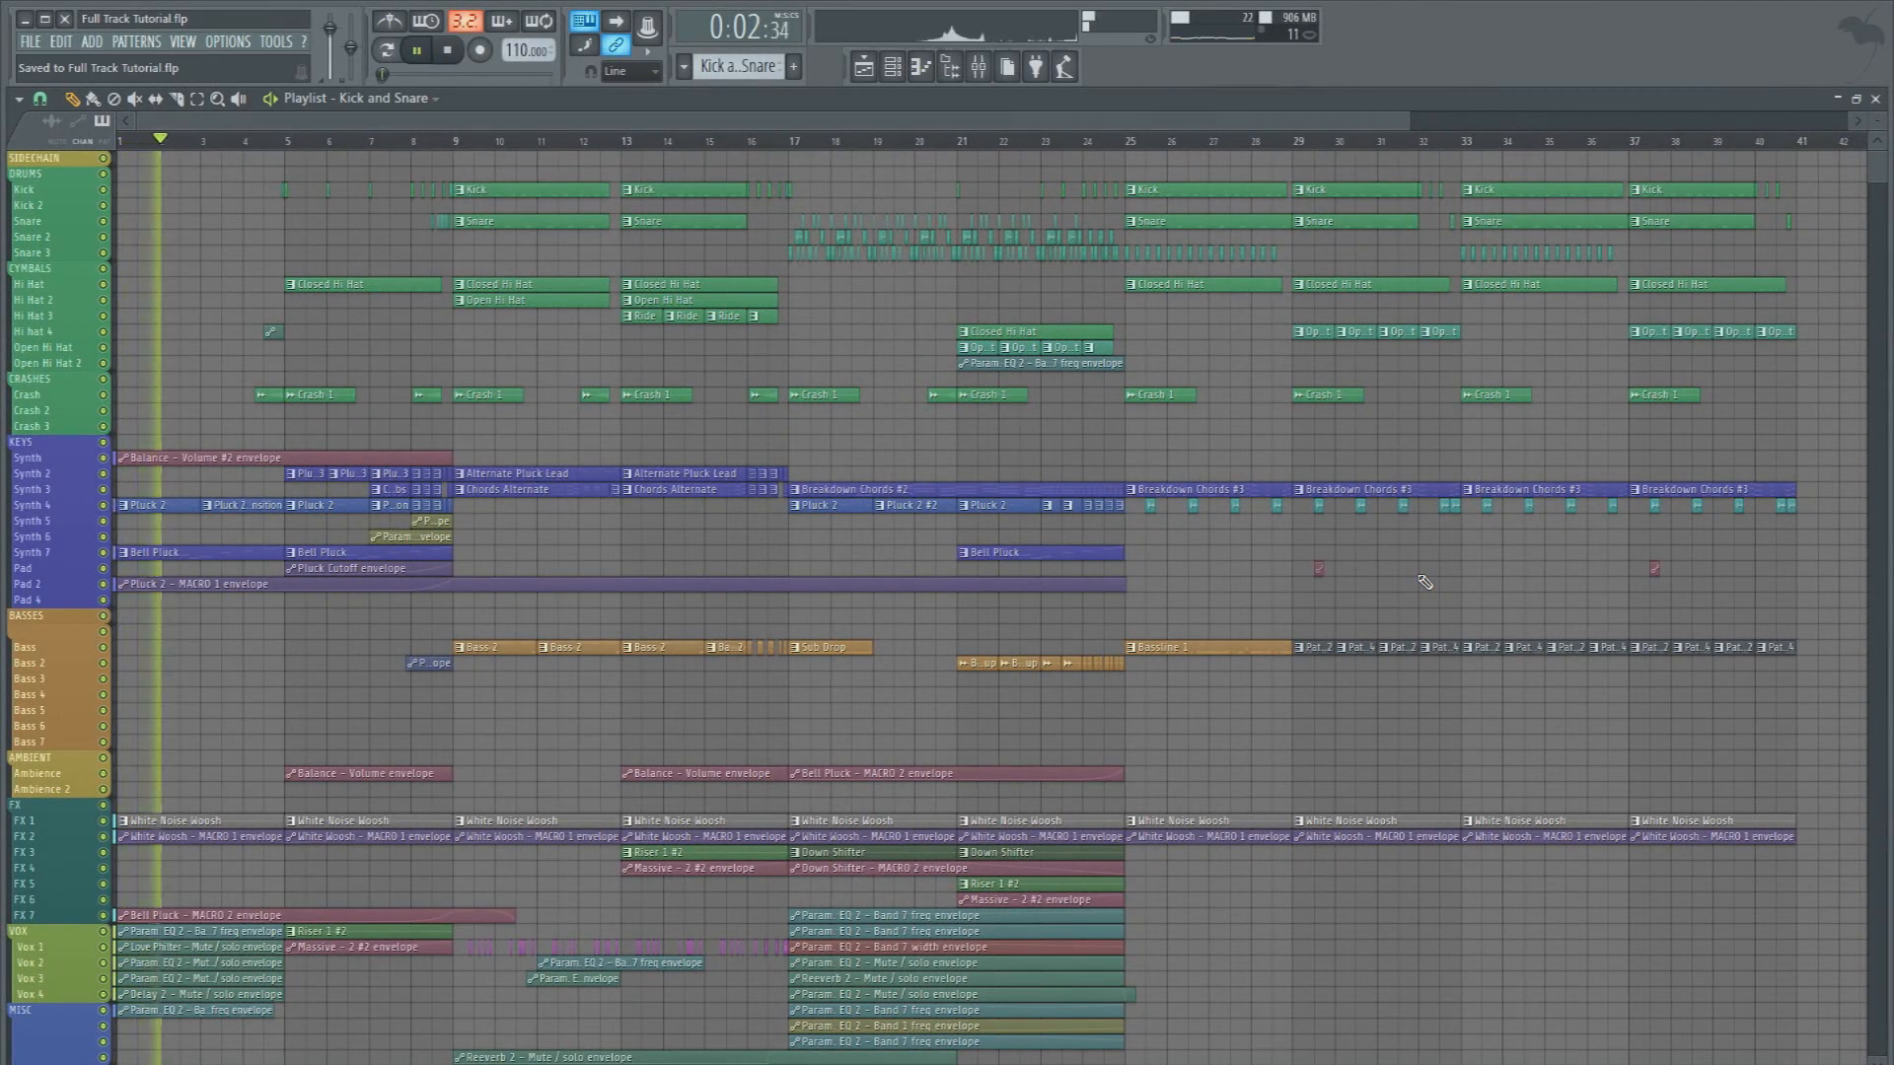